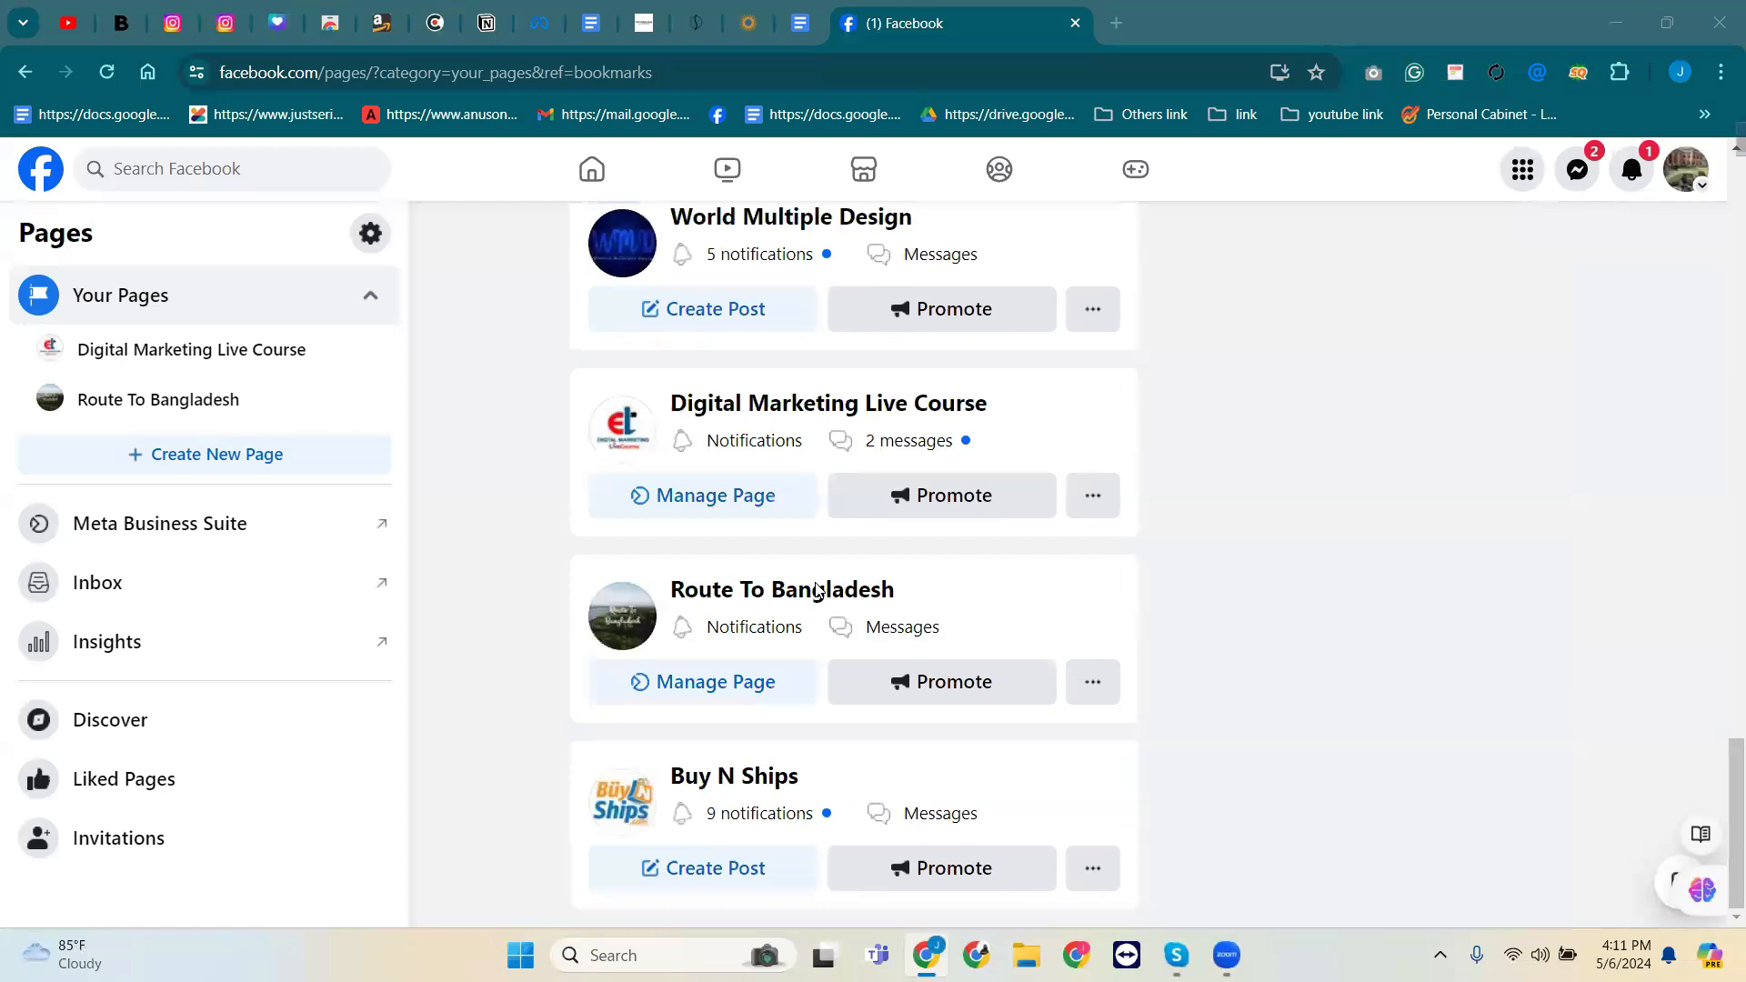
Switch to the Unitydownshop page from the managed pages list and dismiss its post composer.
scroll(1047, 548, "up", 6)
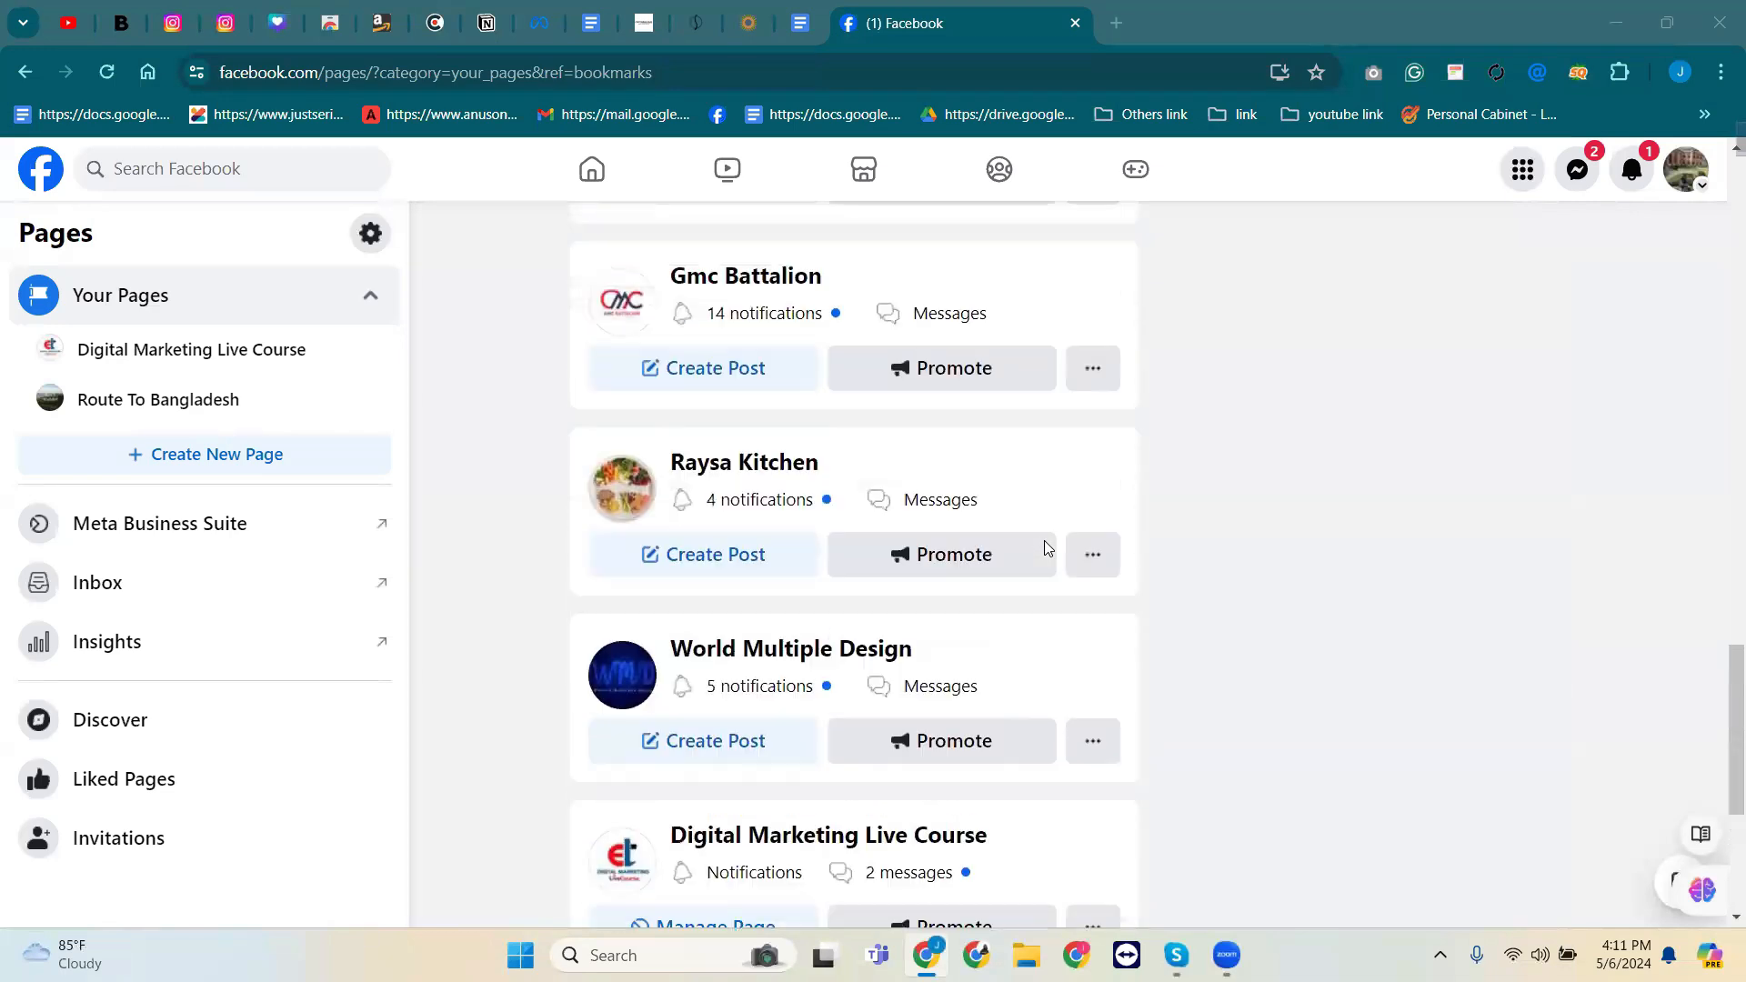
scroll(1048, 548, "up", 5)
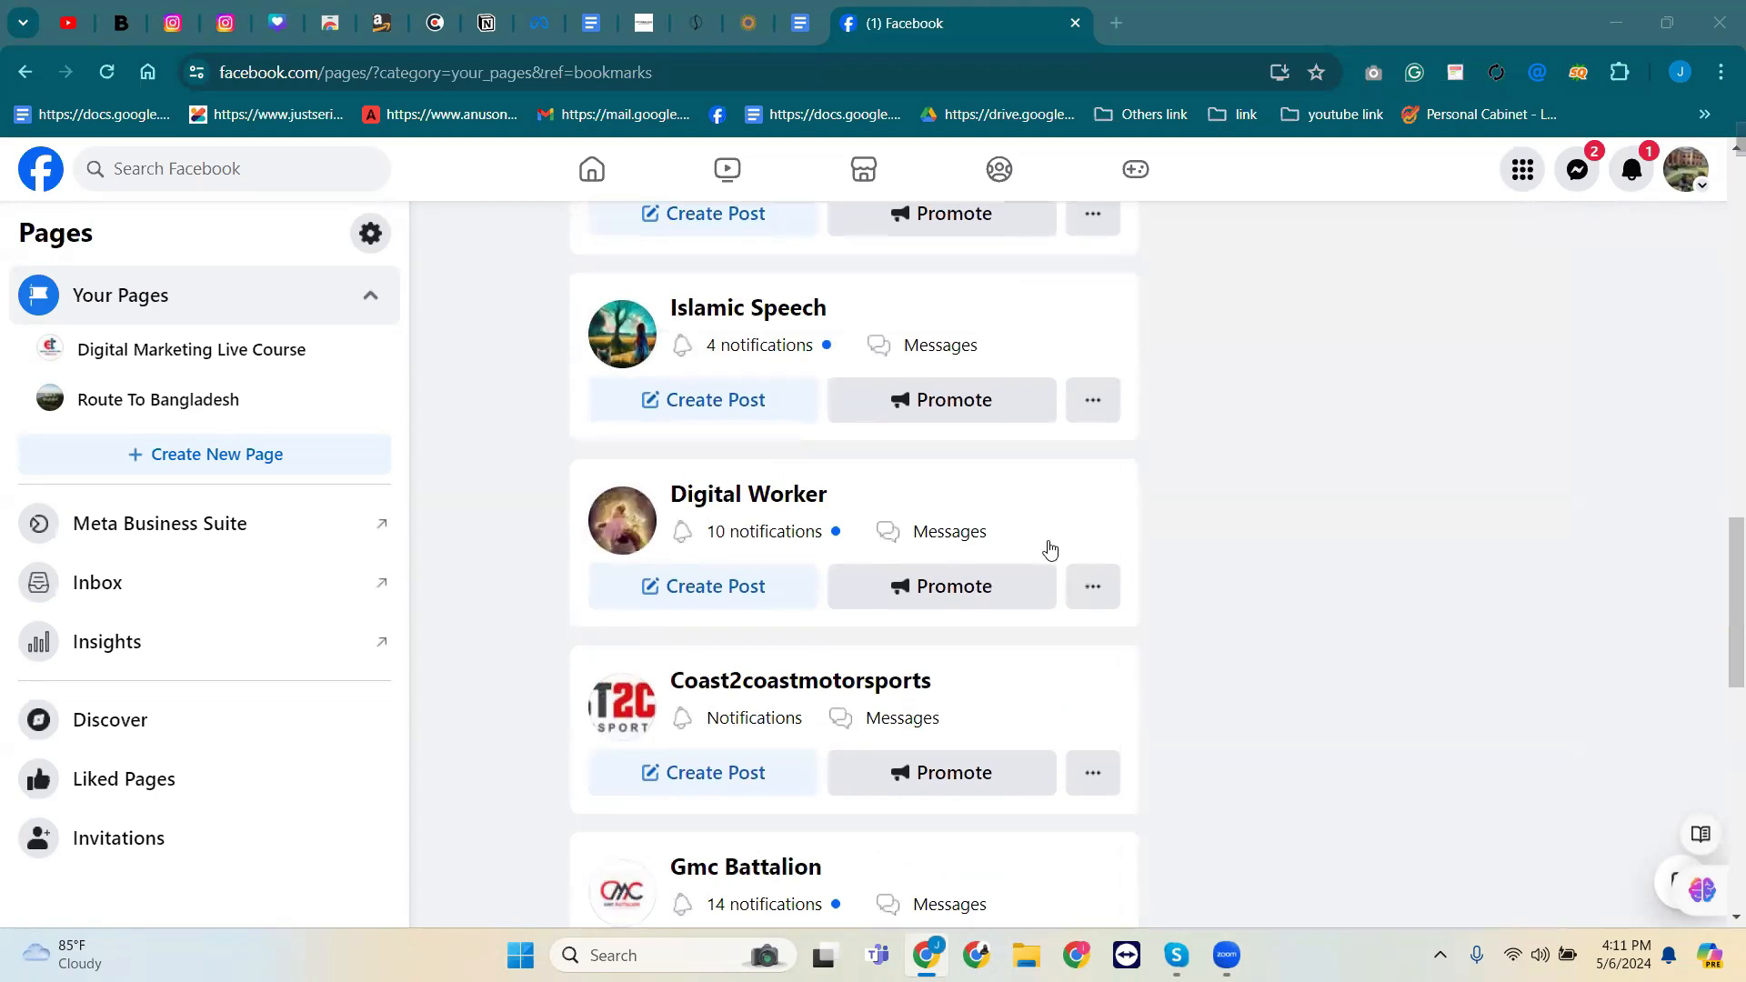
scroll(1049, 548, "up", 15)
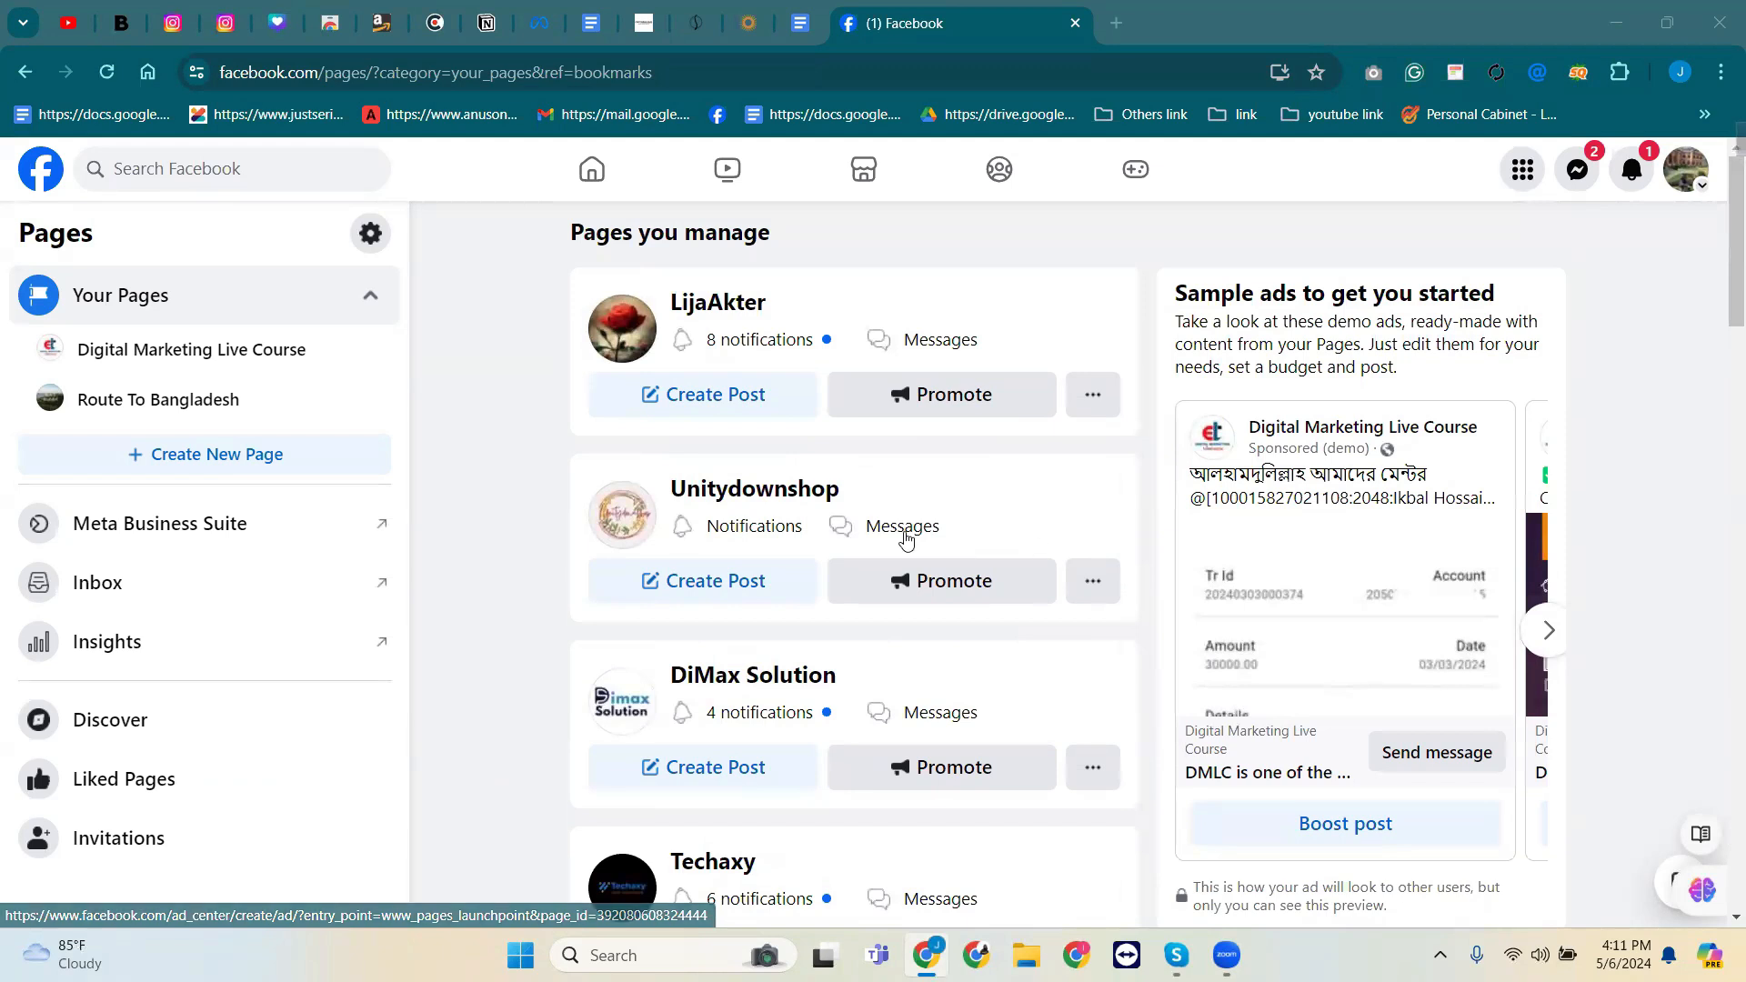
left_click(696, 593)
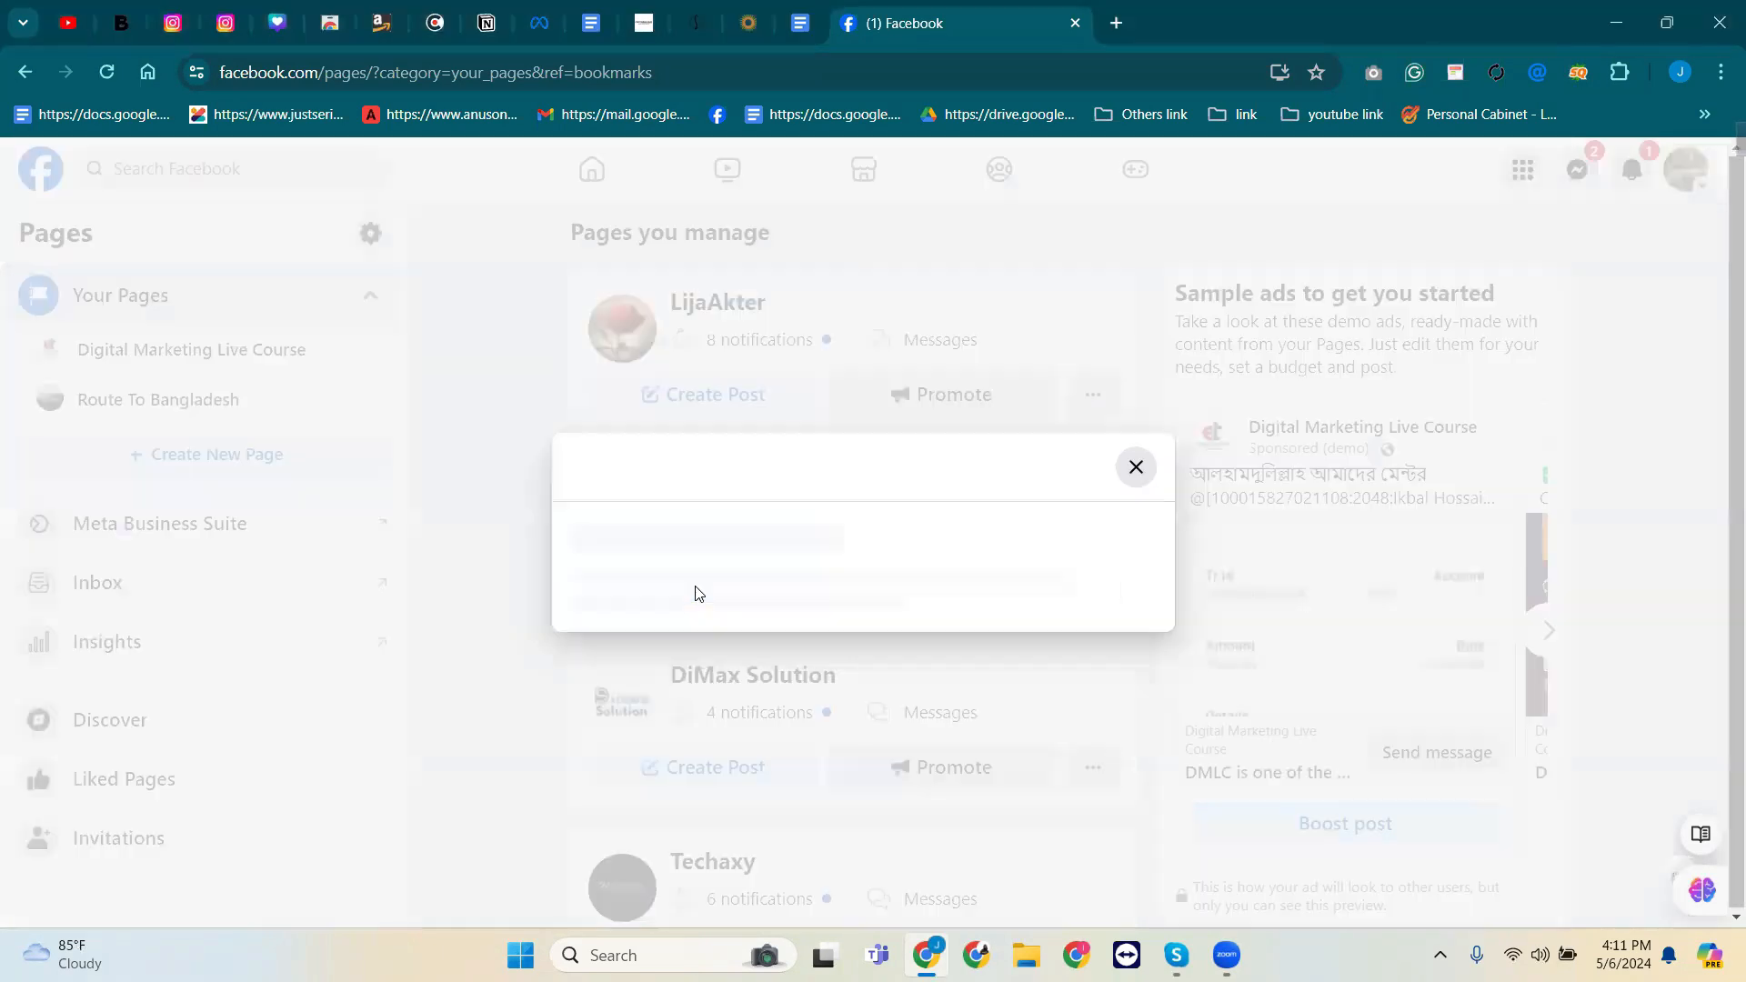
left_click(1077, 632)
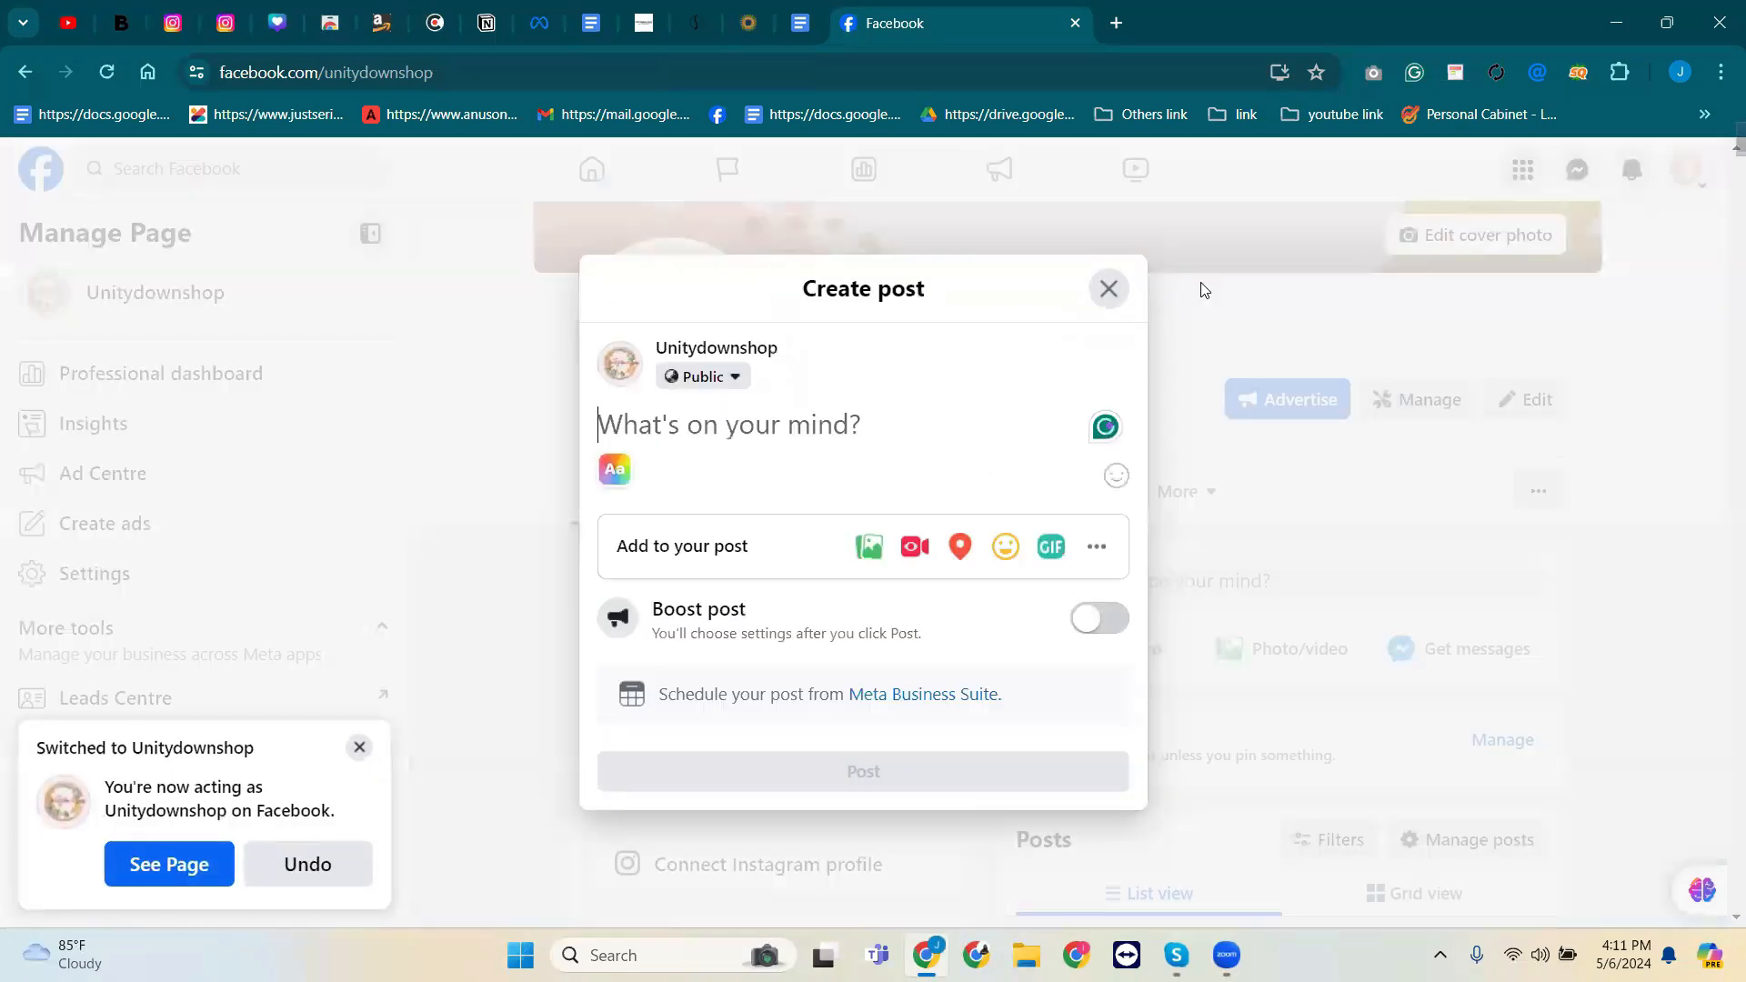
left_click(1109, 288)
Look over the Unitydownshop page, including its cover and profile images, page health, intro, photos and posts.
scroll(1134, 552, "up", 4)
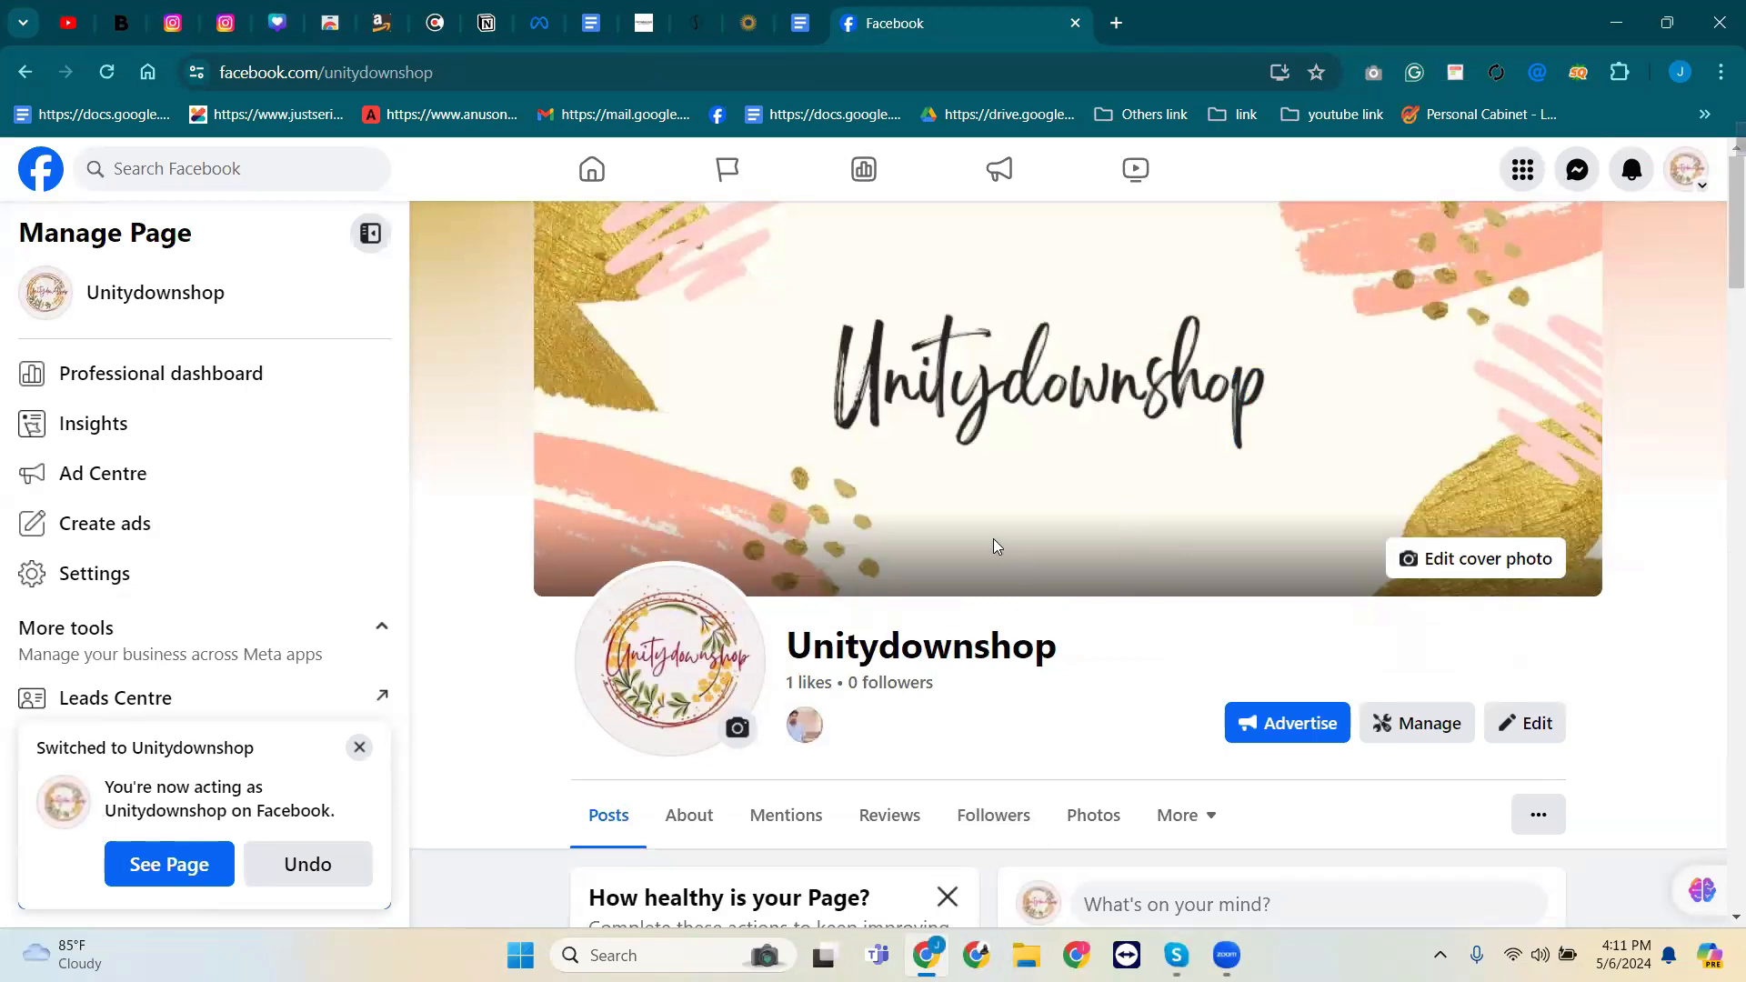
scroll(1046, 604, "down", 5)
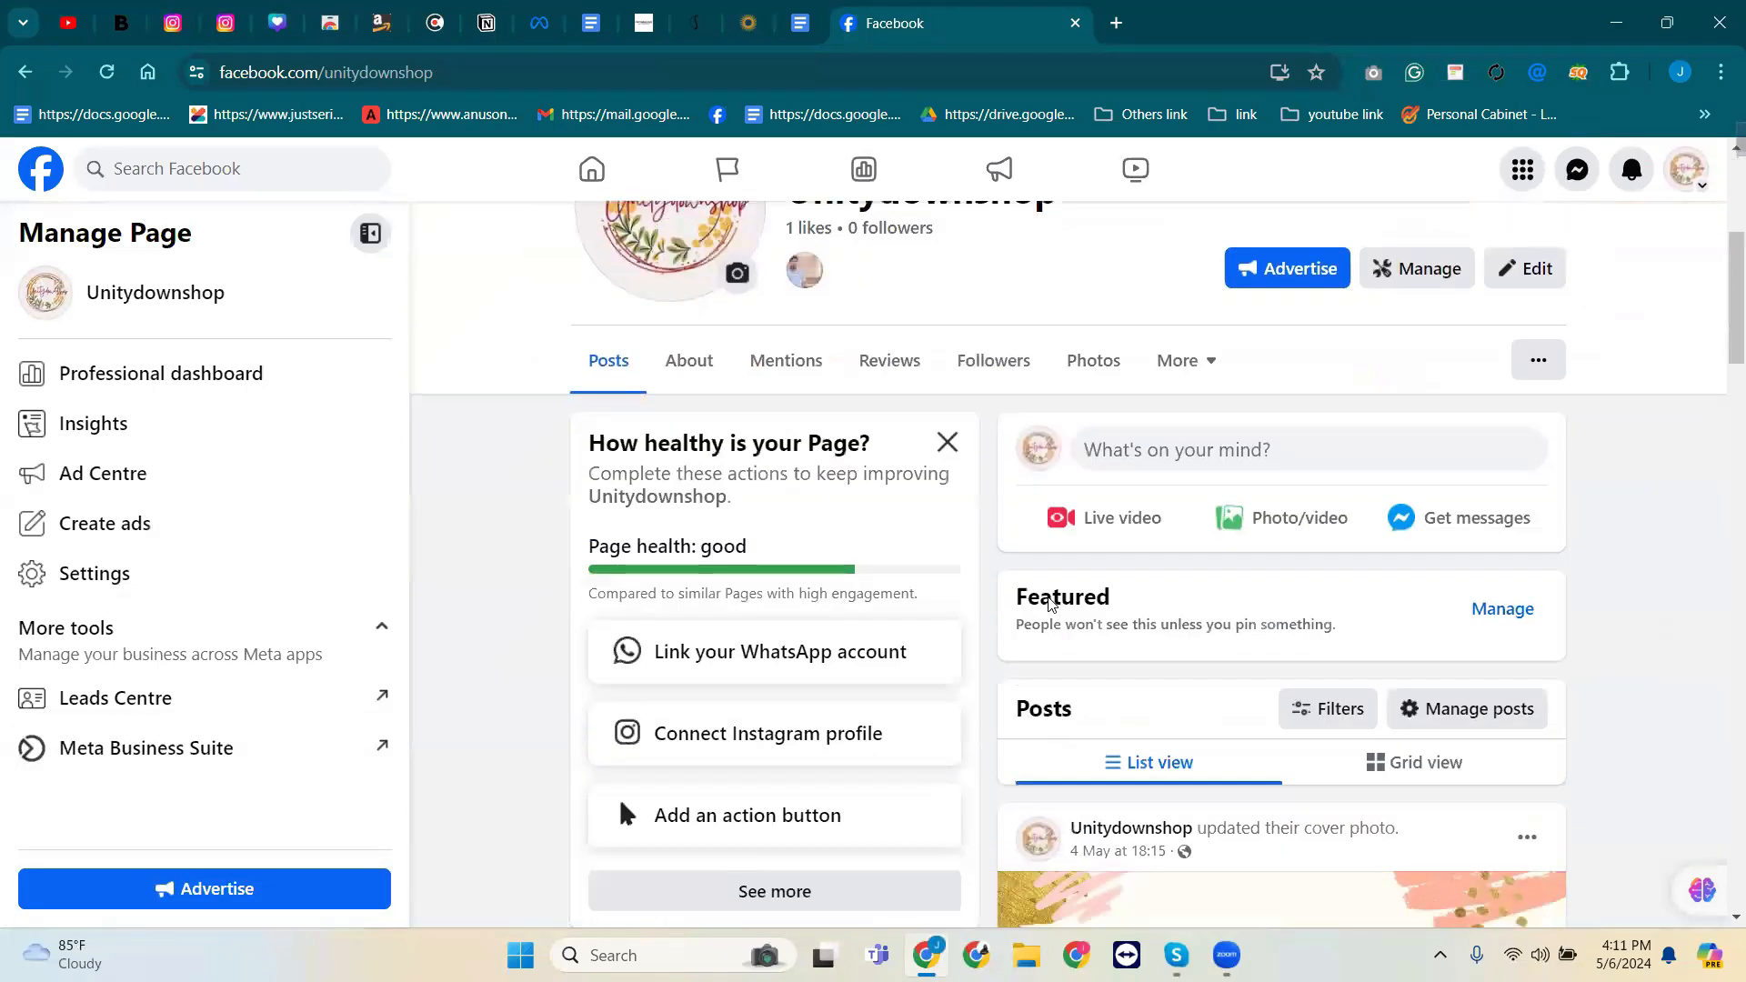
scroll(1065, 619, "up", 5)
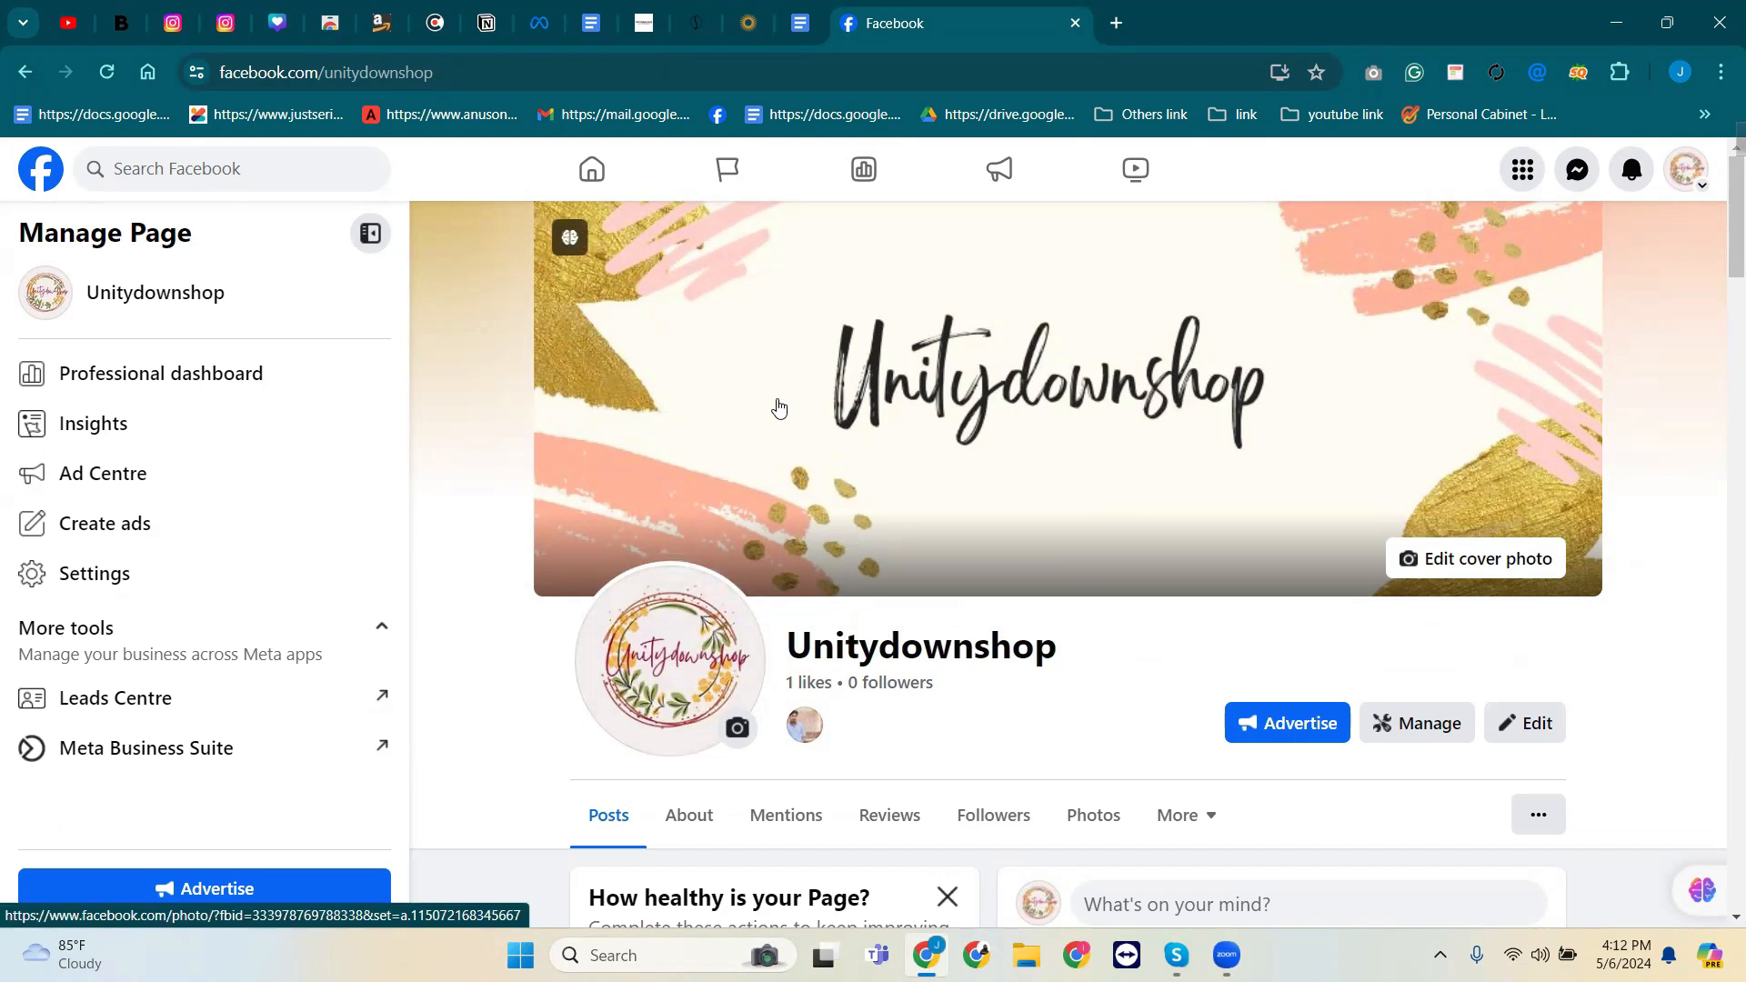
scroll(686, 517, "down", 5)
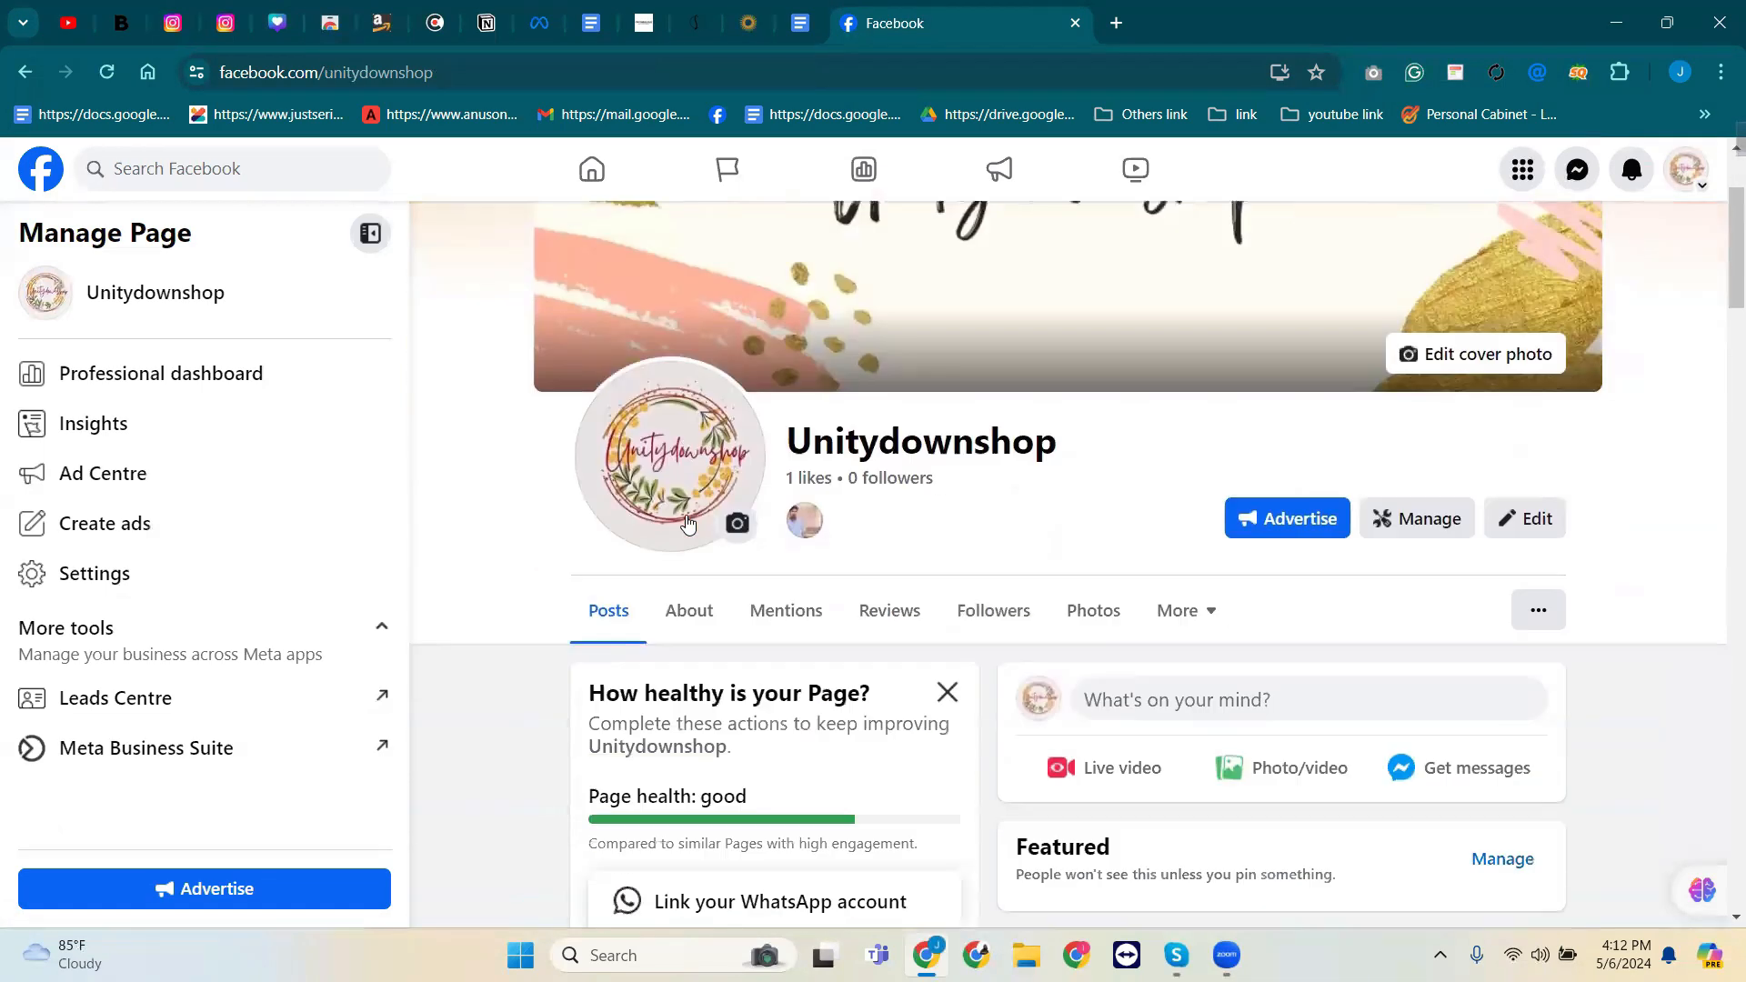
scroll(686, 523, "down", 5)
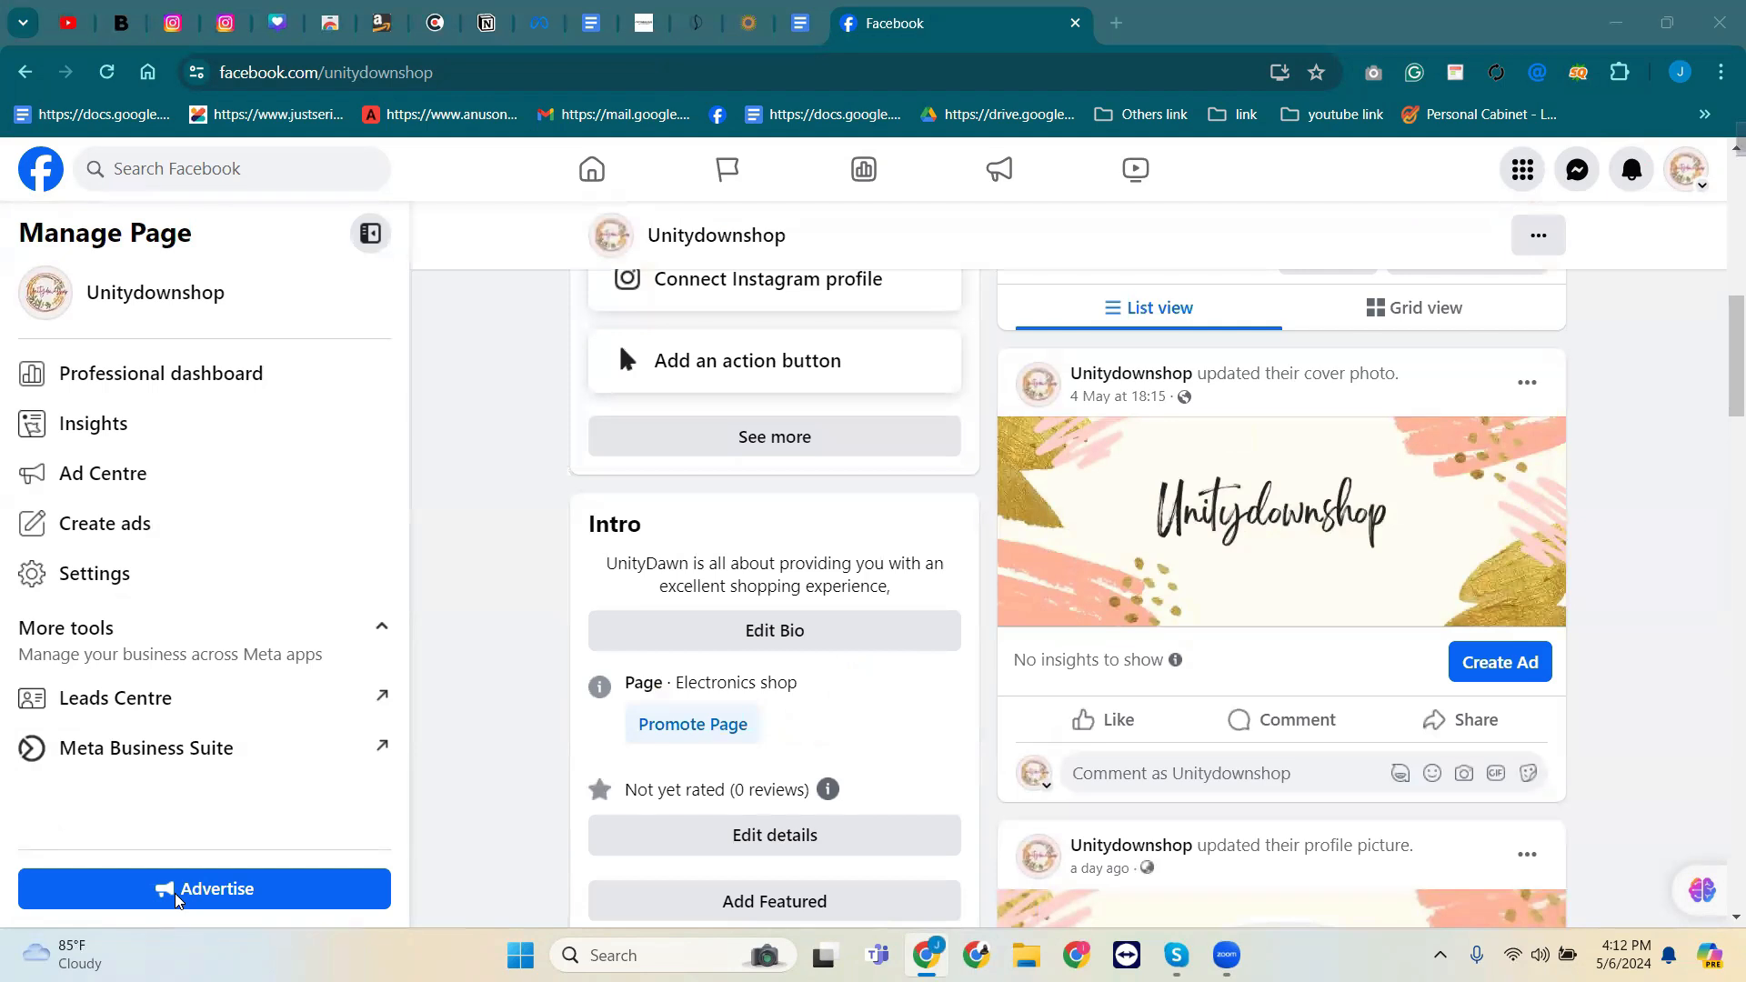
scroll(850, 672, "down", 3)
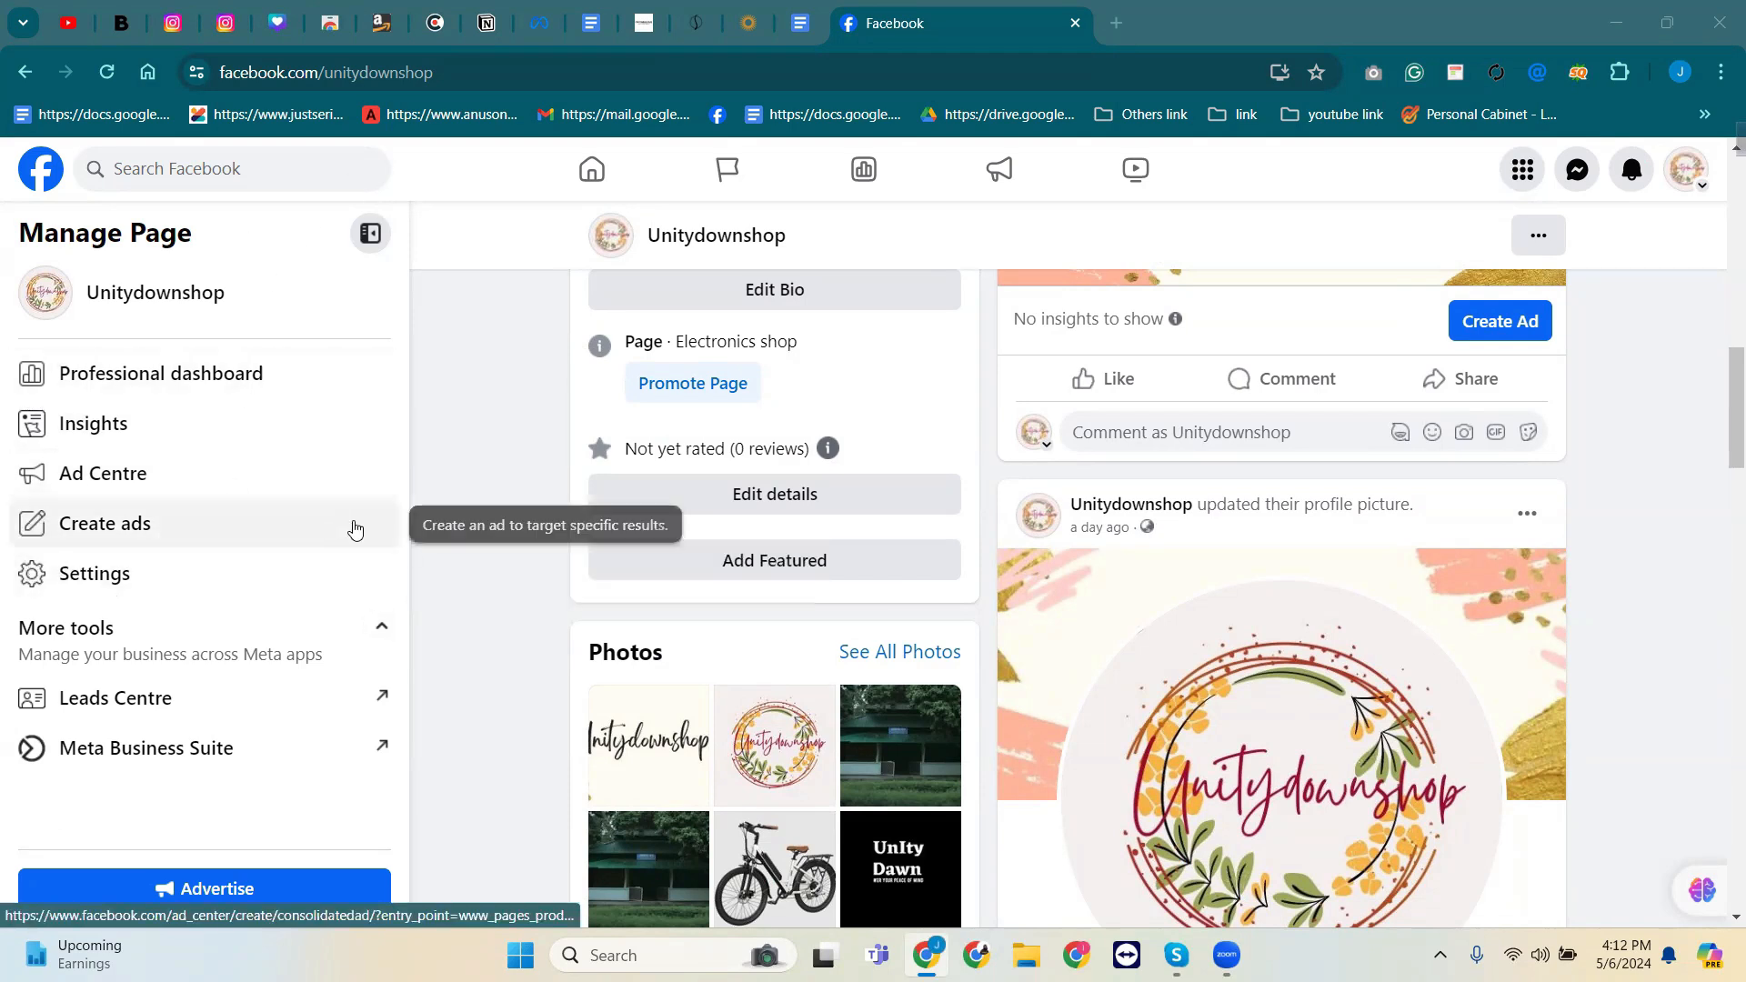
scroll(354, 528, "up", 5)
scroll(354, 528, "up", 5)
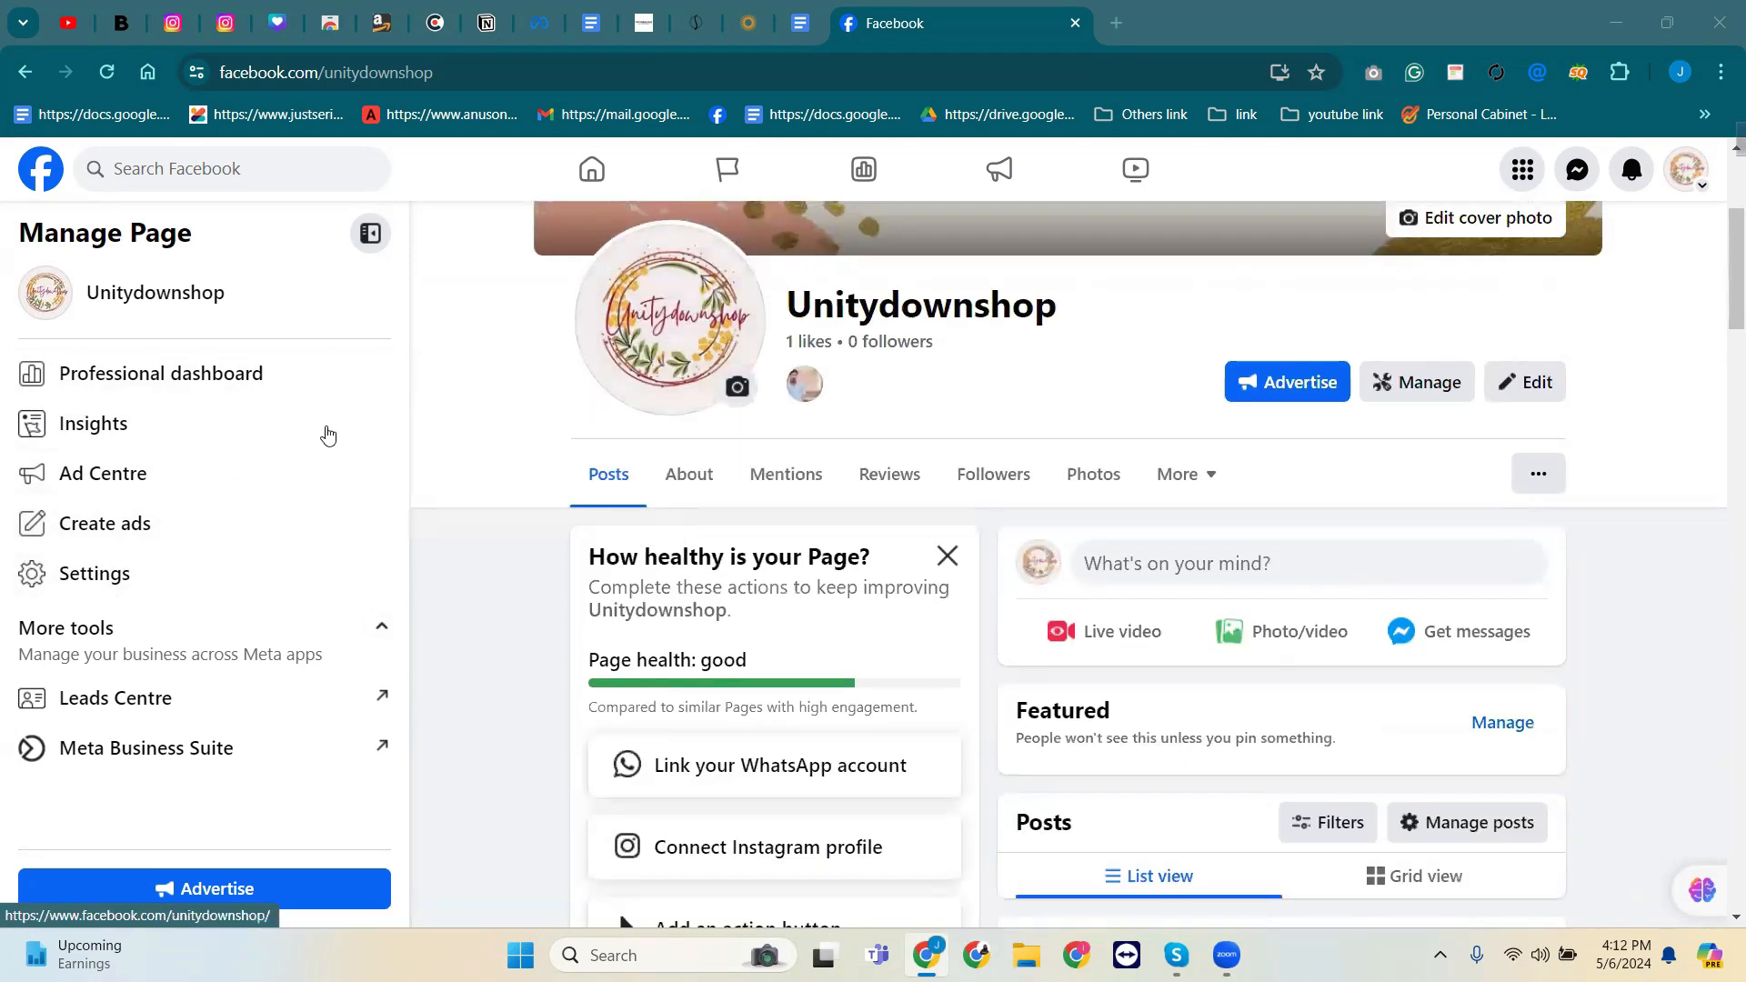
scroll(590, 530, "up", 4)
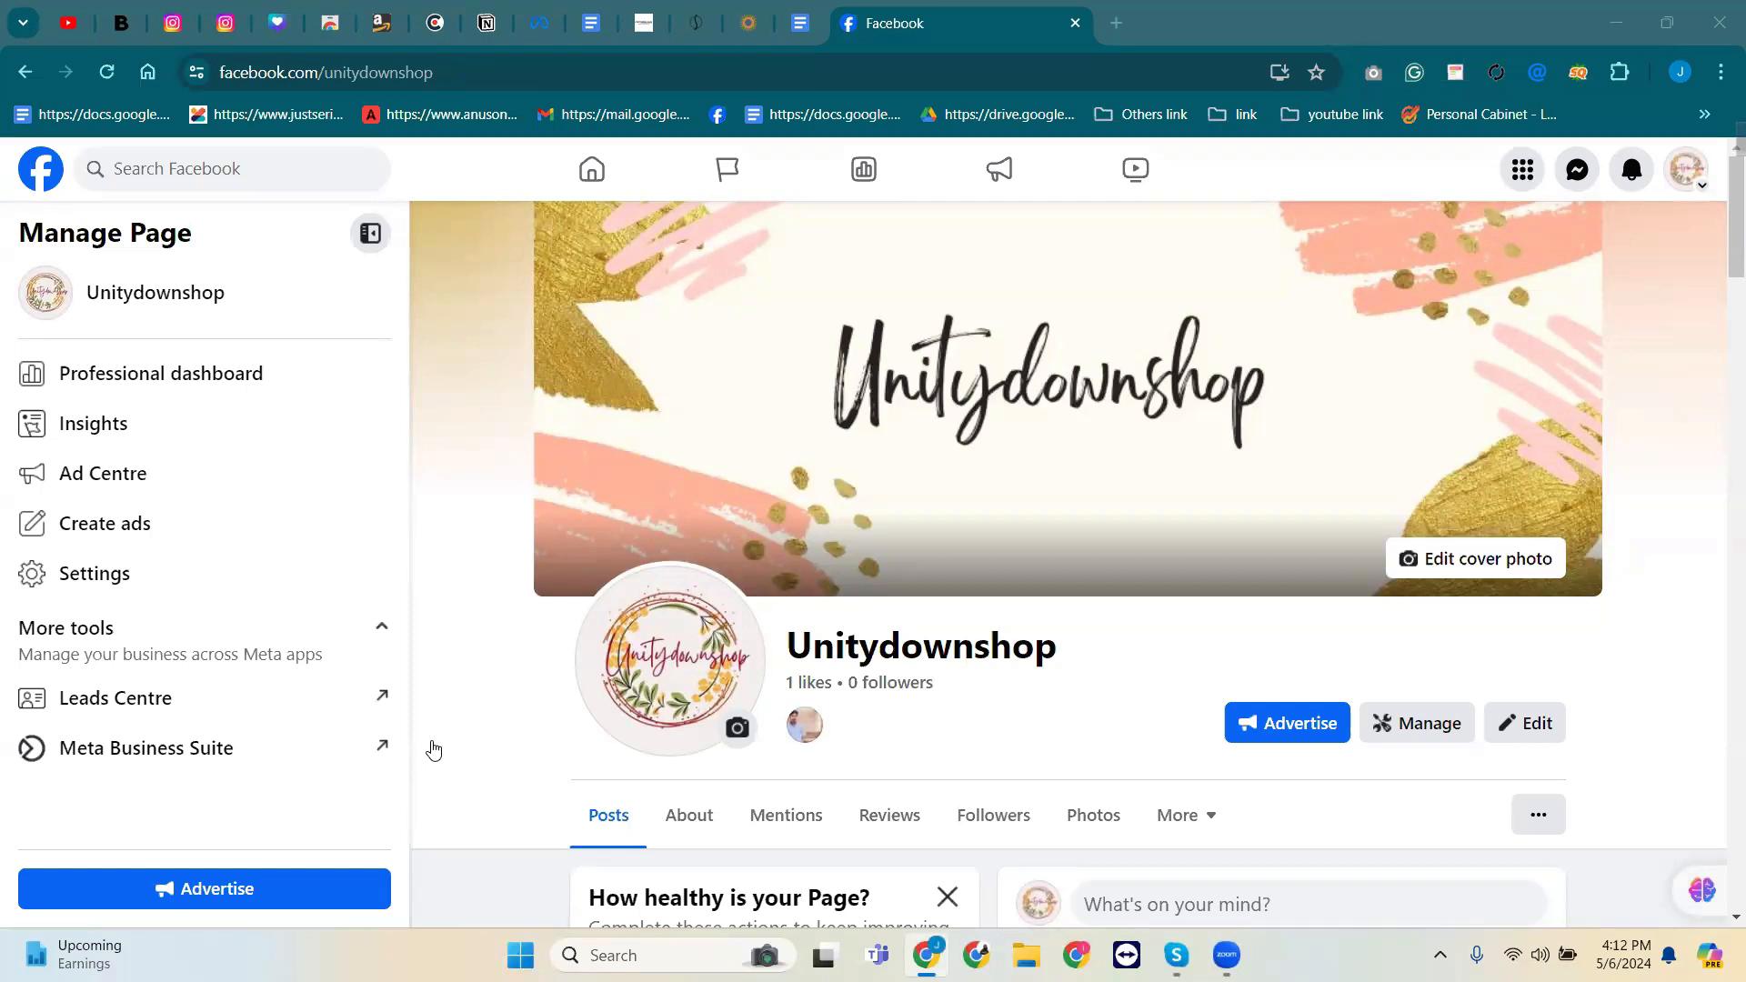
Open fiverr.com in a new browser tab.
left_click(1115, 22)
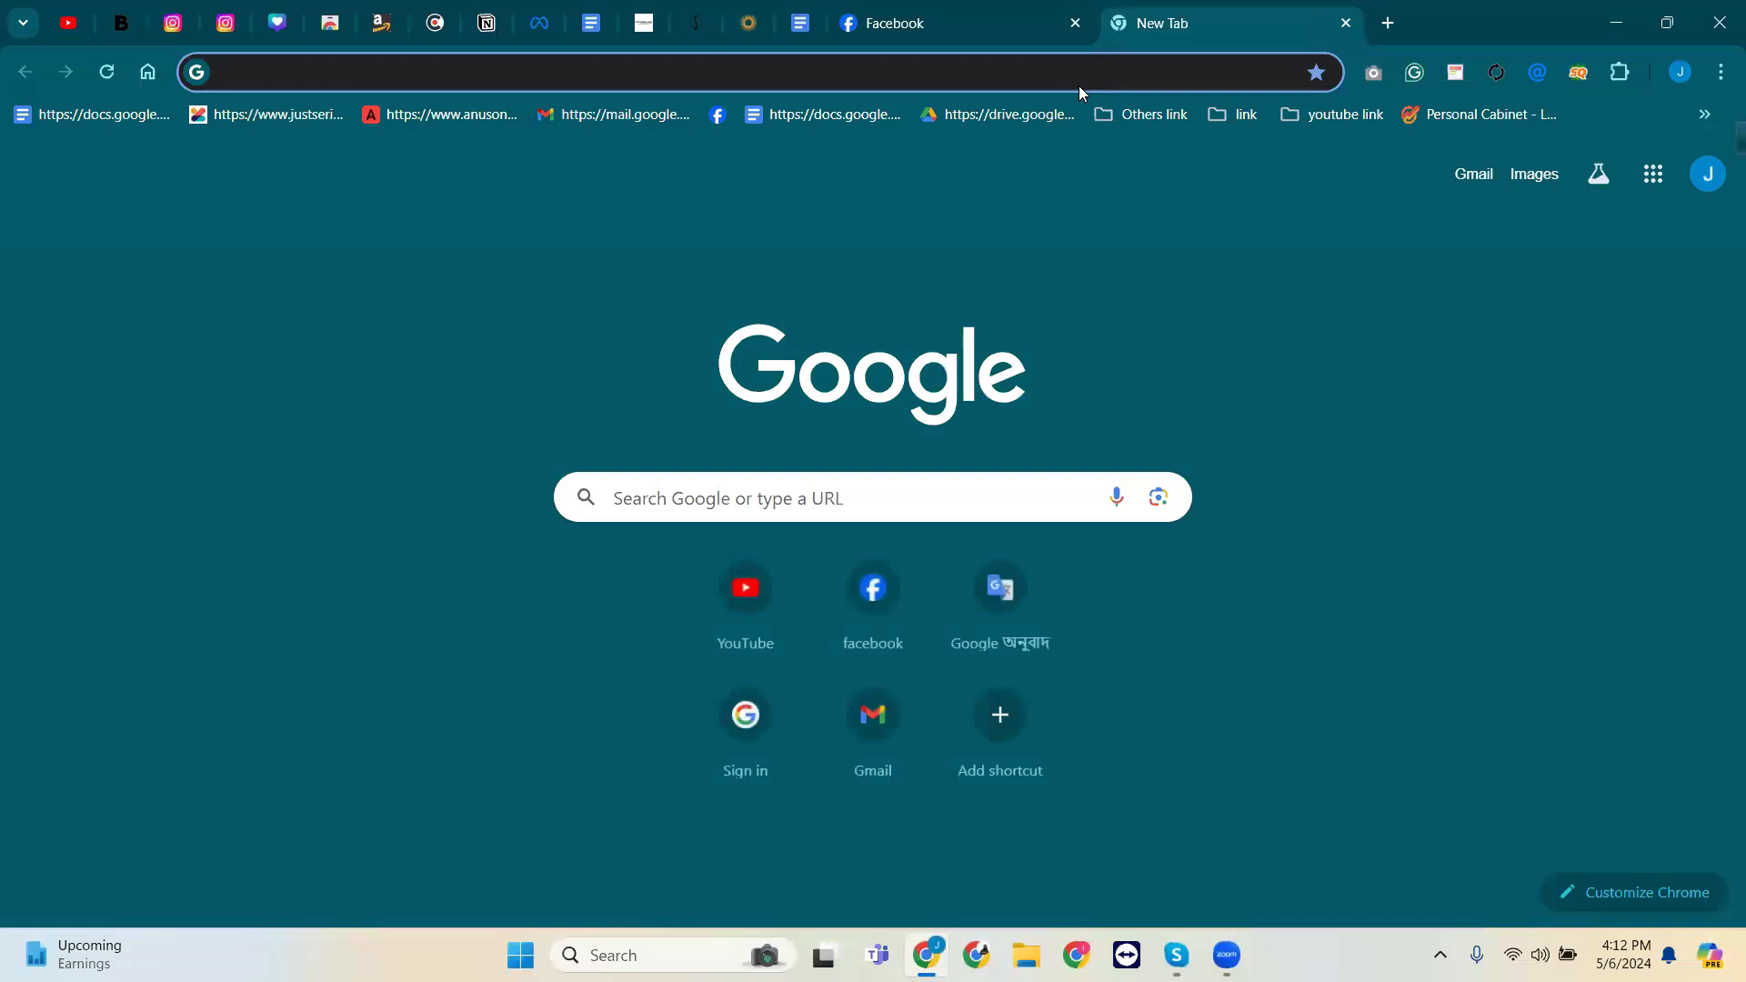
type("fiverf")
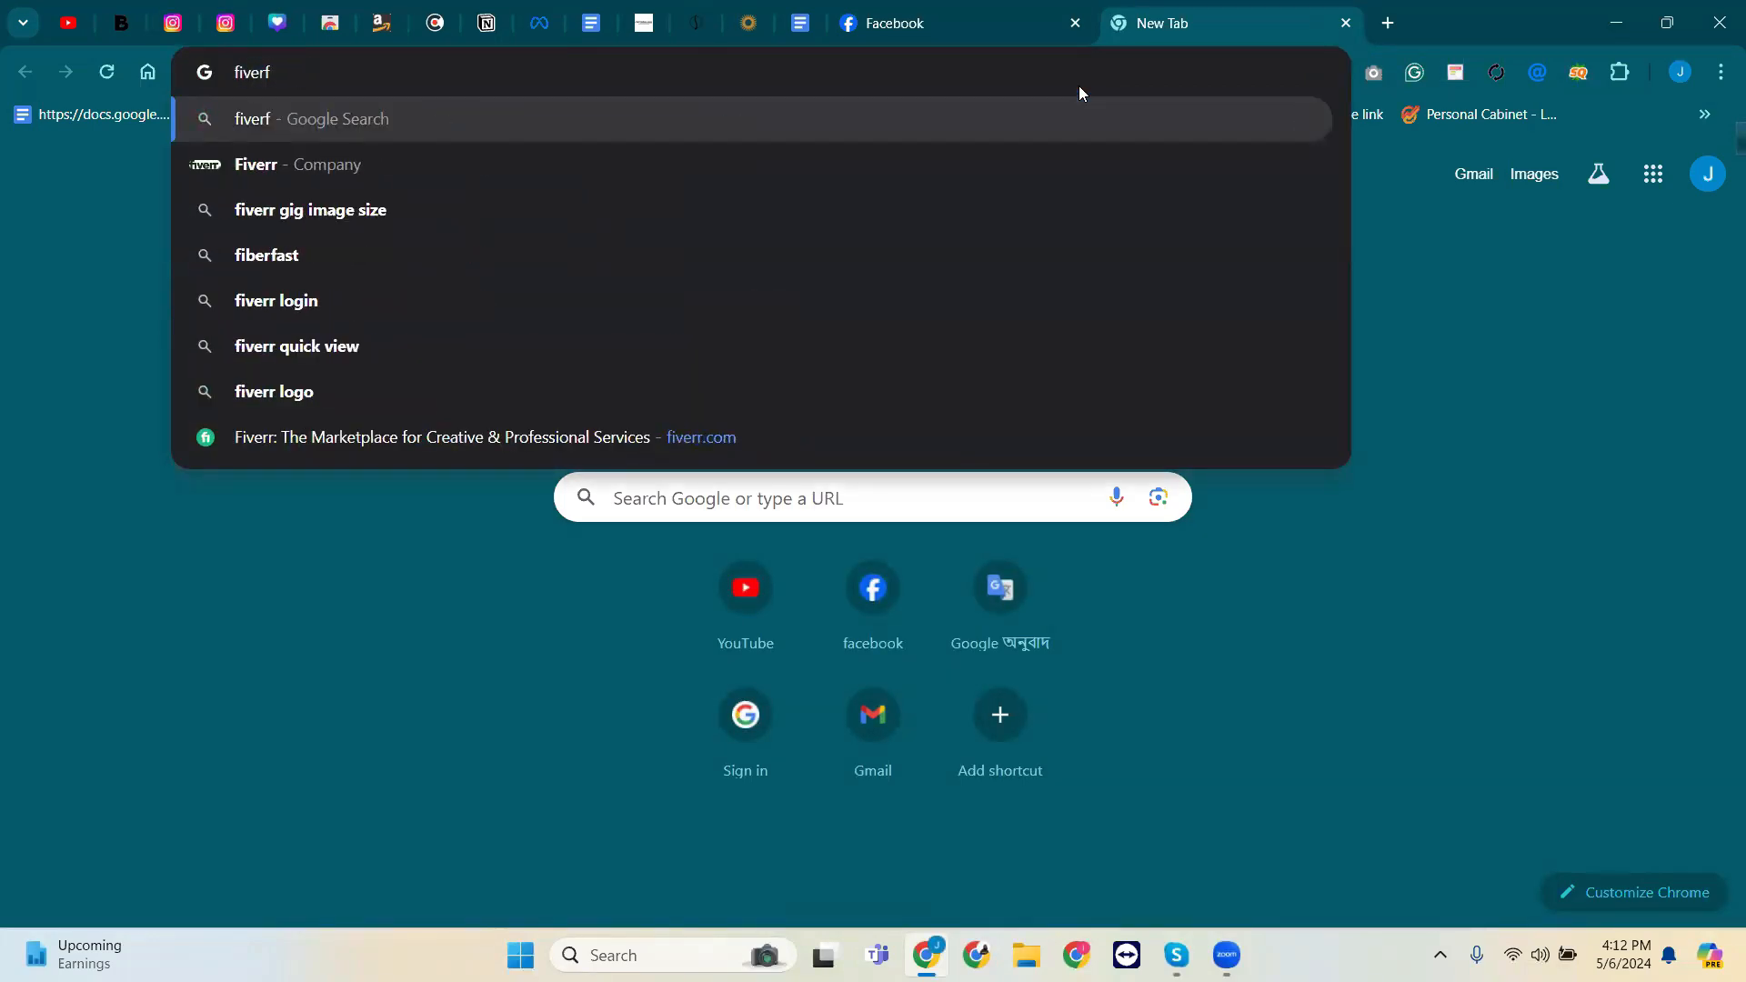
key("BackSpace")
type("rr")
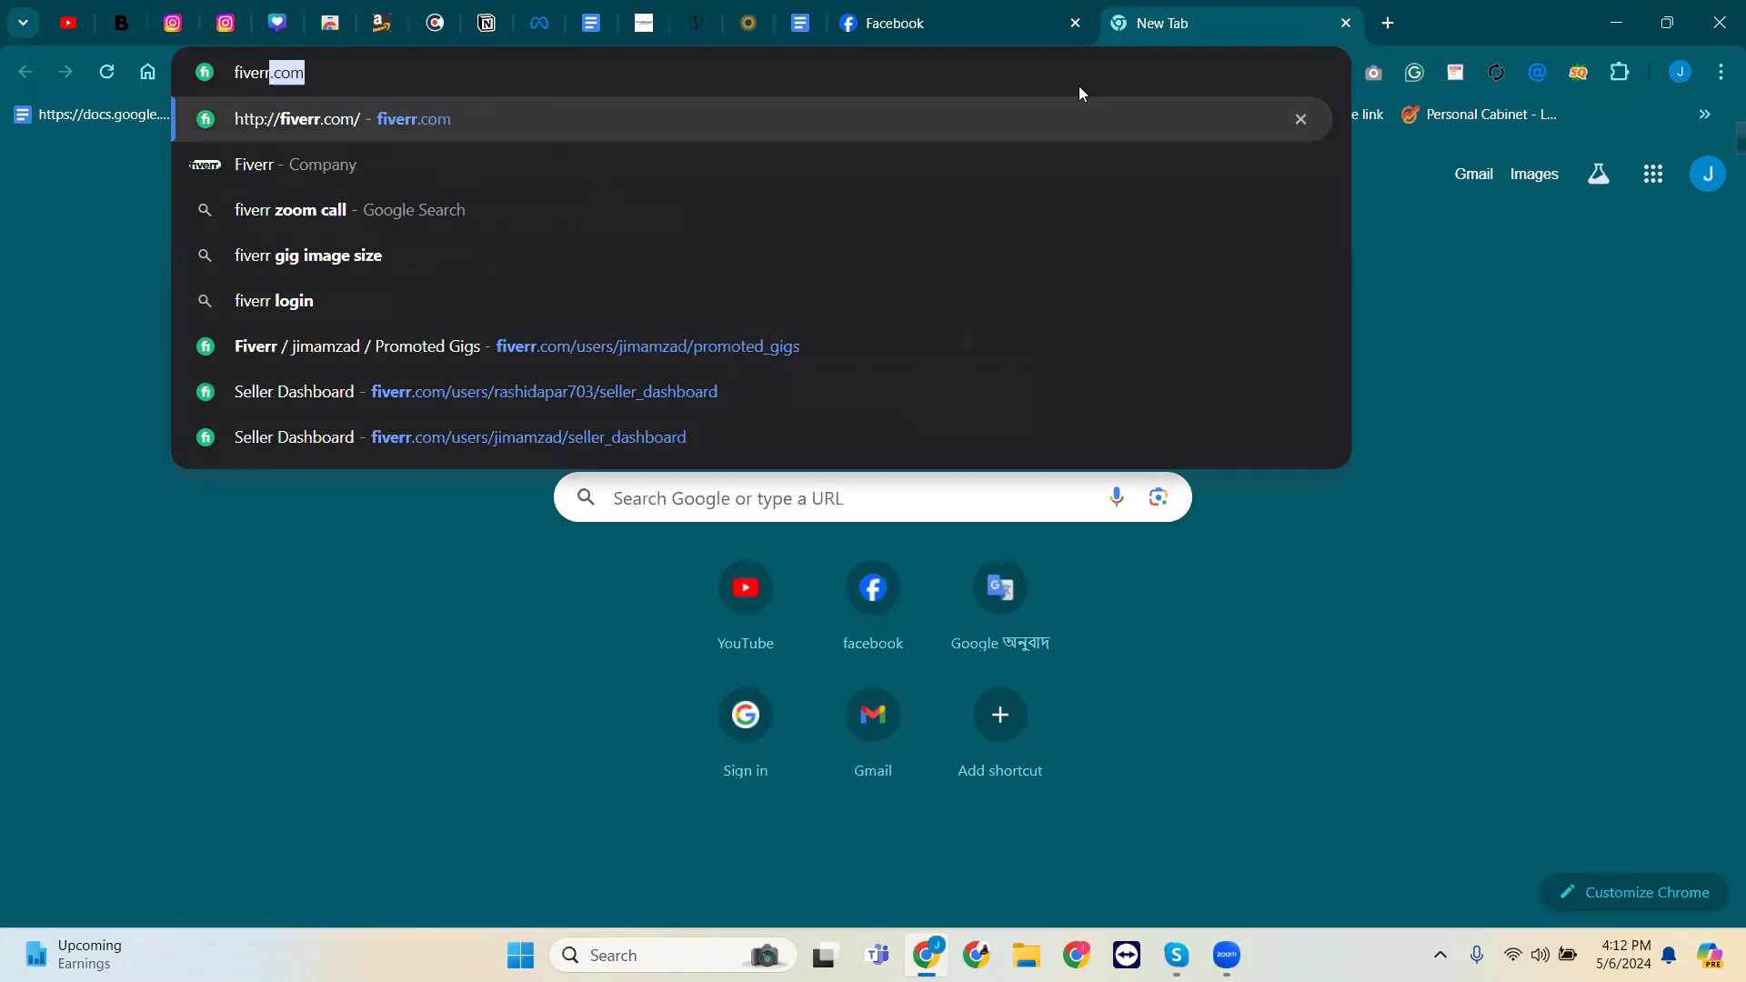
key("Return")
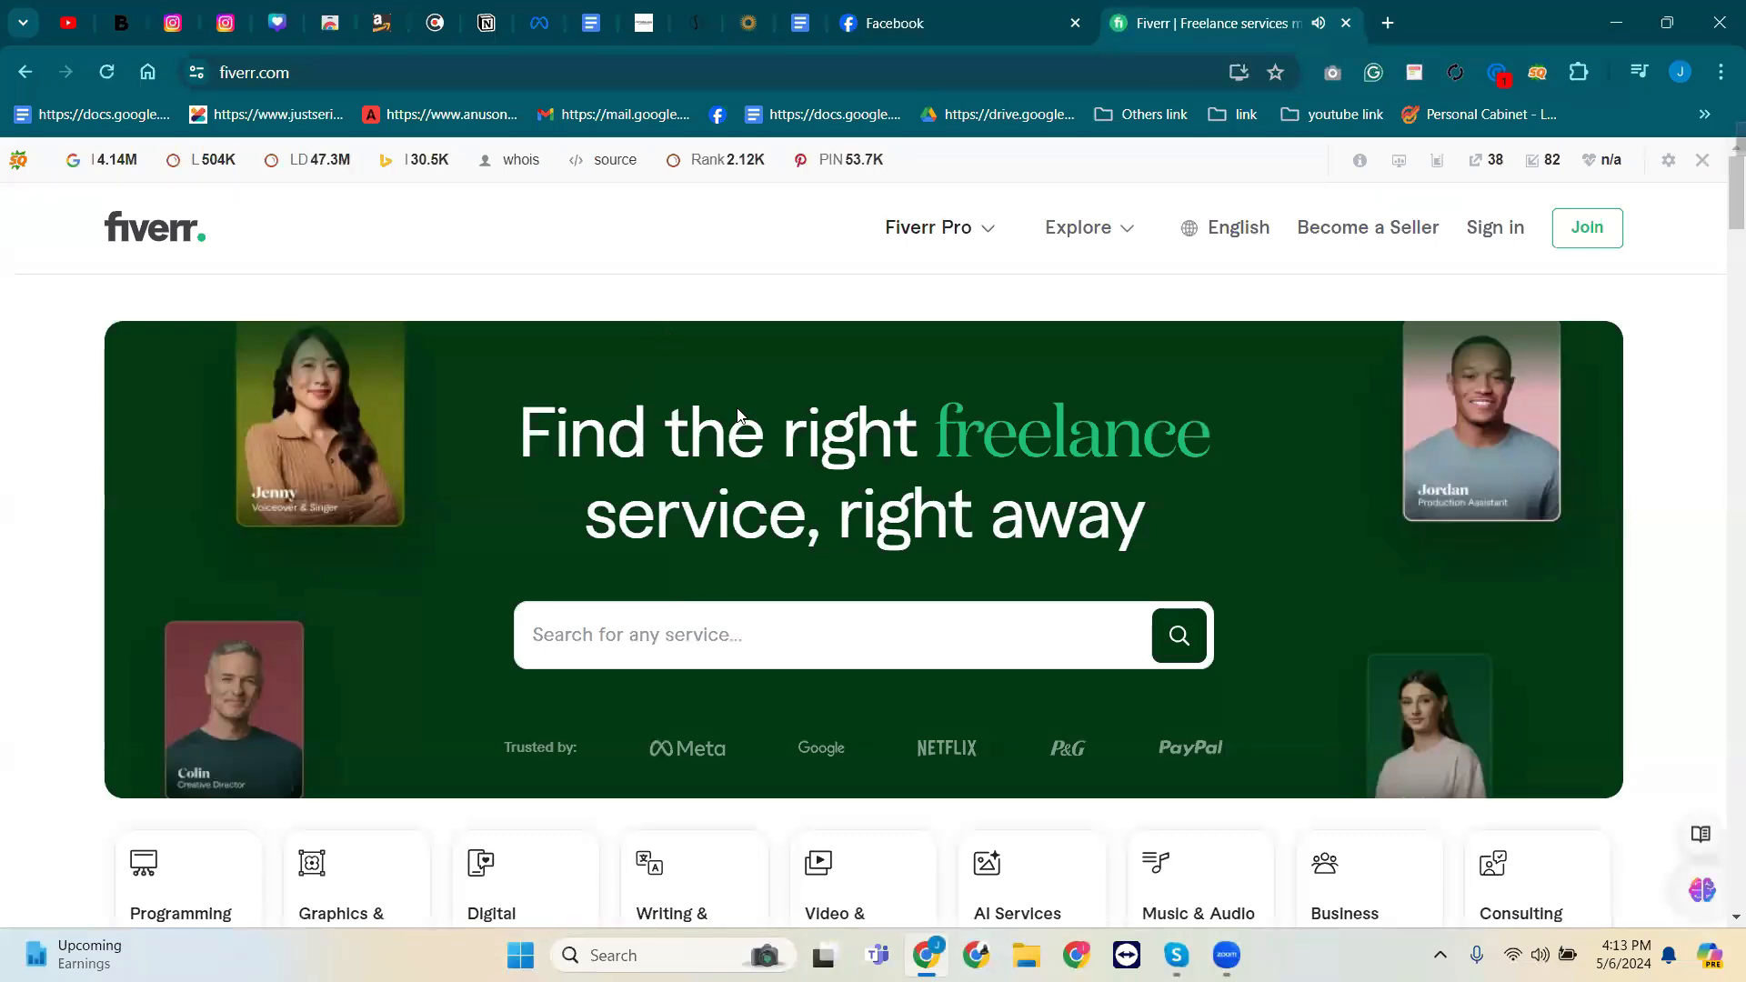
Search Fiverr's services for "facebook".
left_click(712, 628)
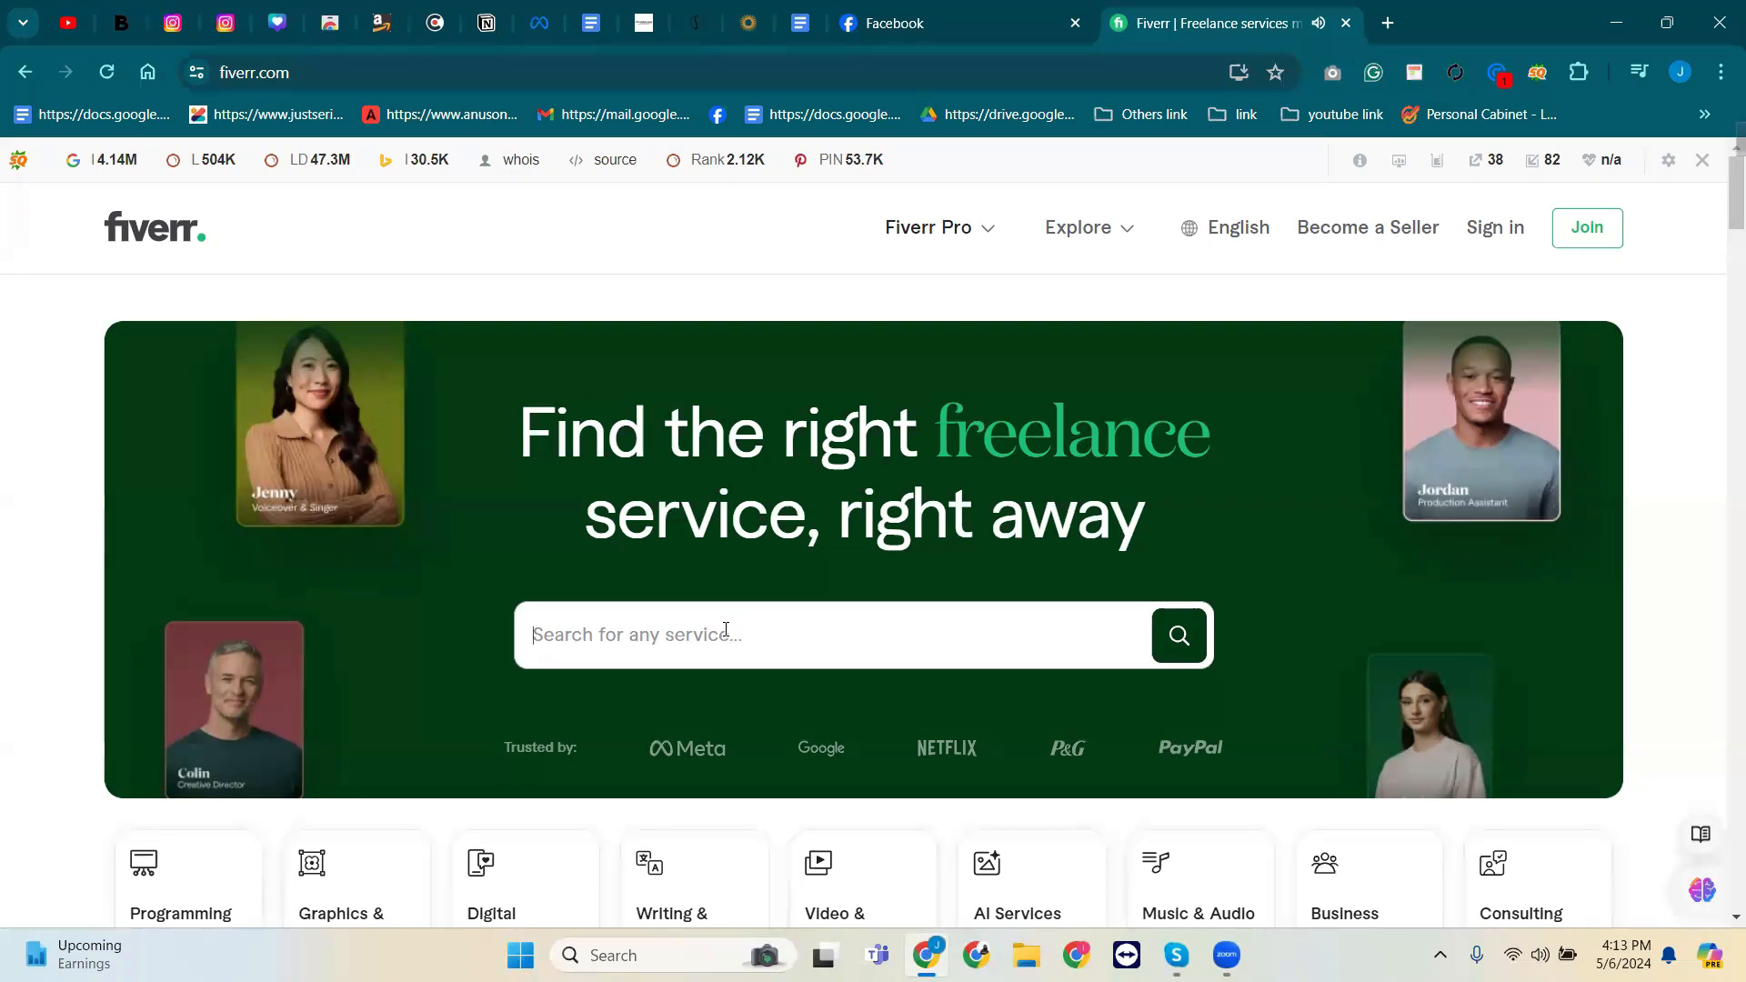
type("f")
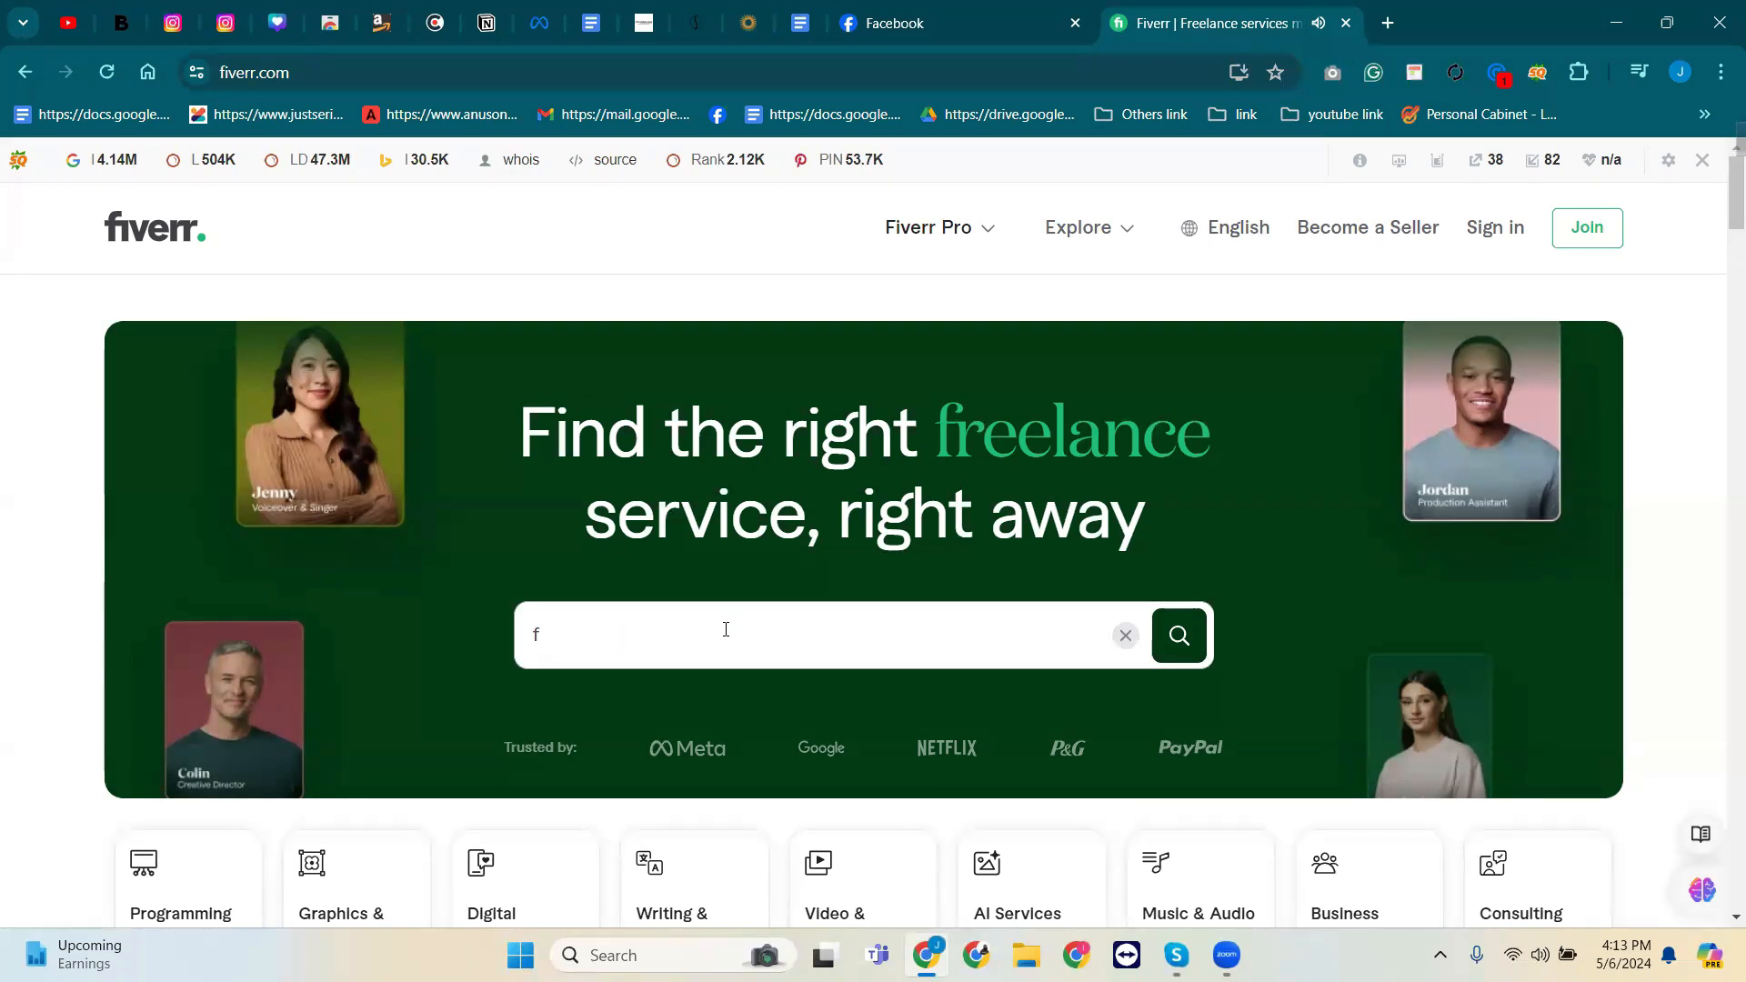
type("acebook")
key("Return")
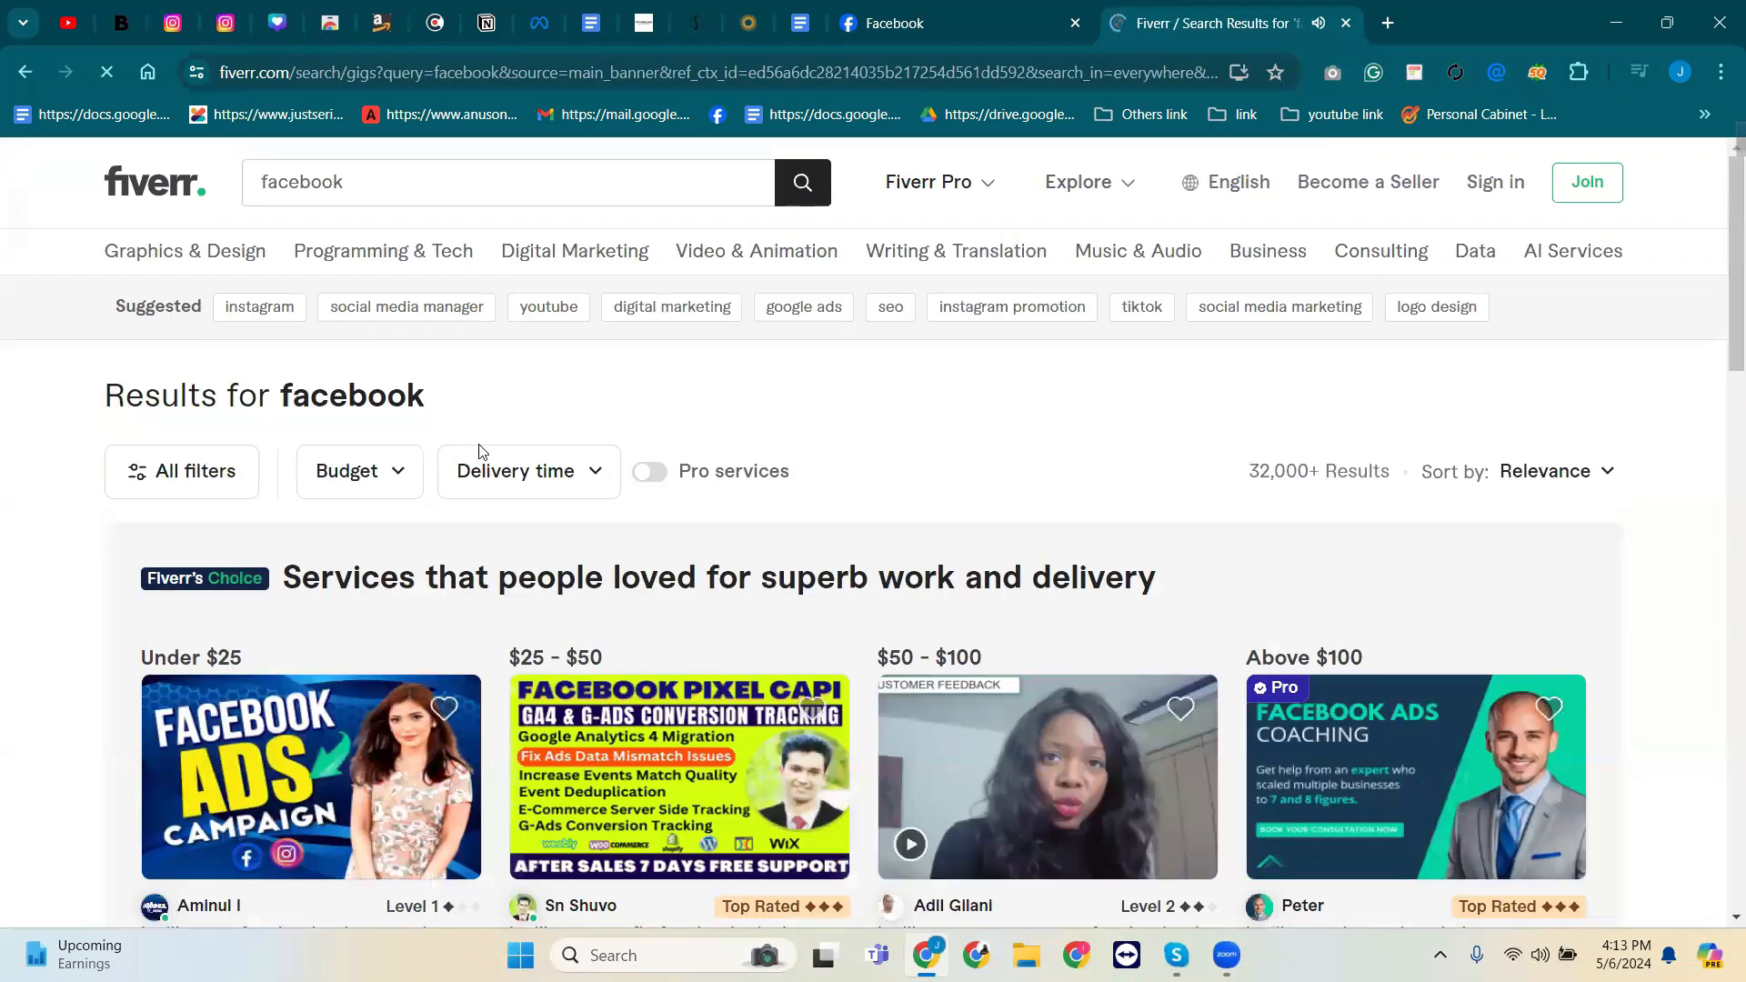
Extend the search with "setup" and choose the suggested query "facebook page set up".
left_click(364, 177)
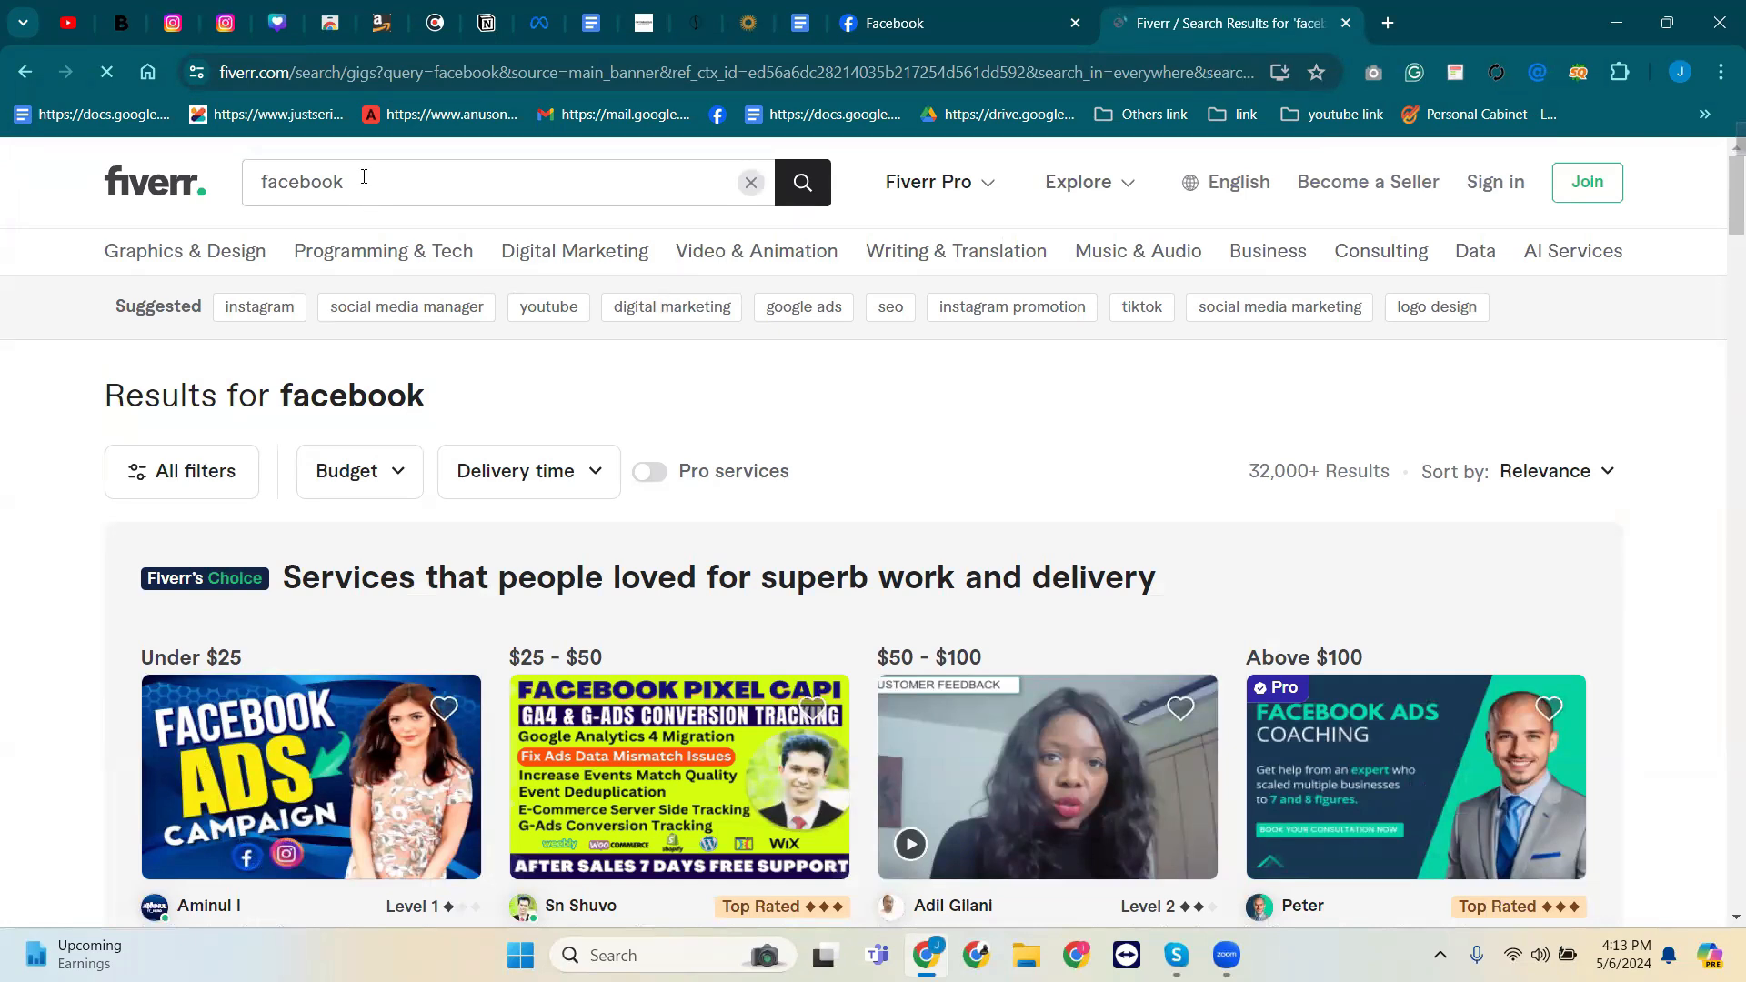
left_click(364, 177)
type("setup")
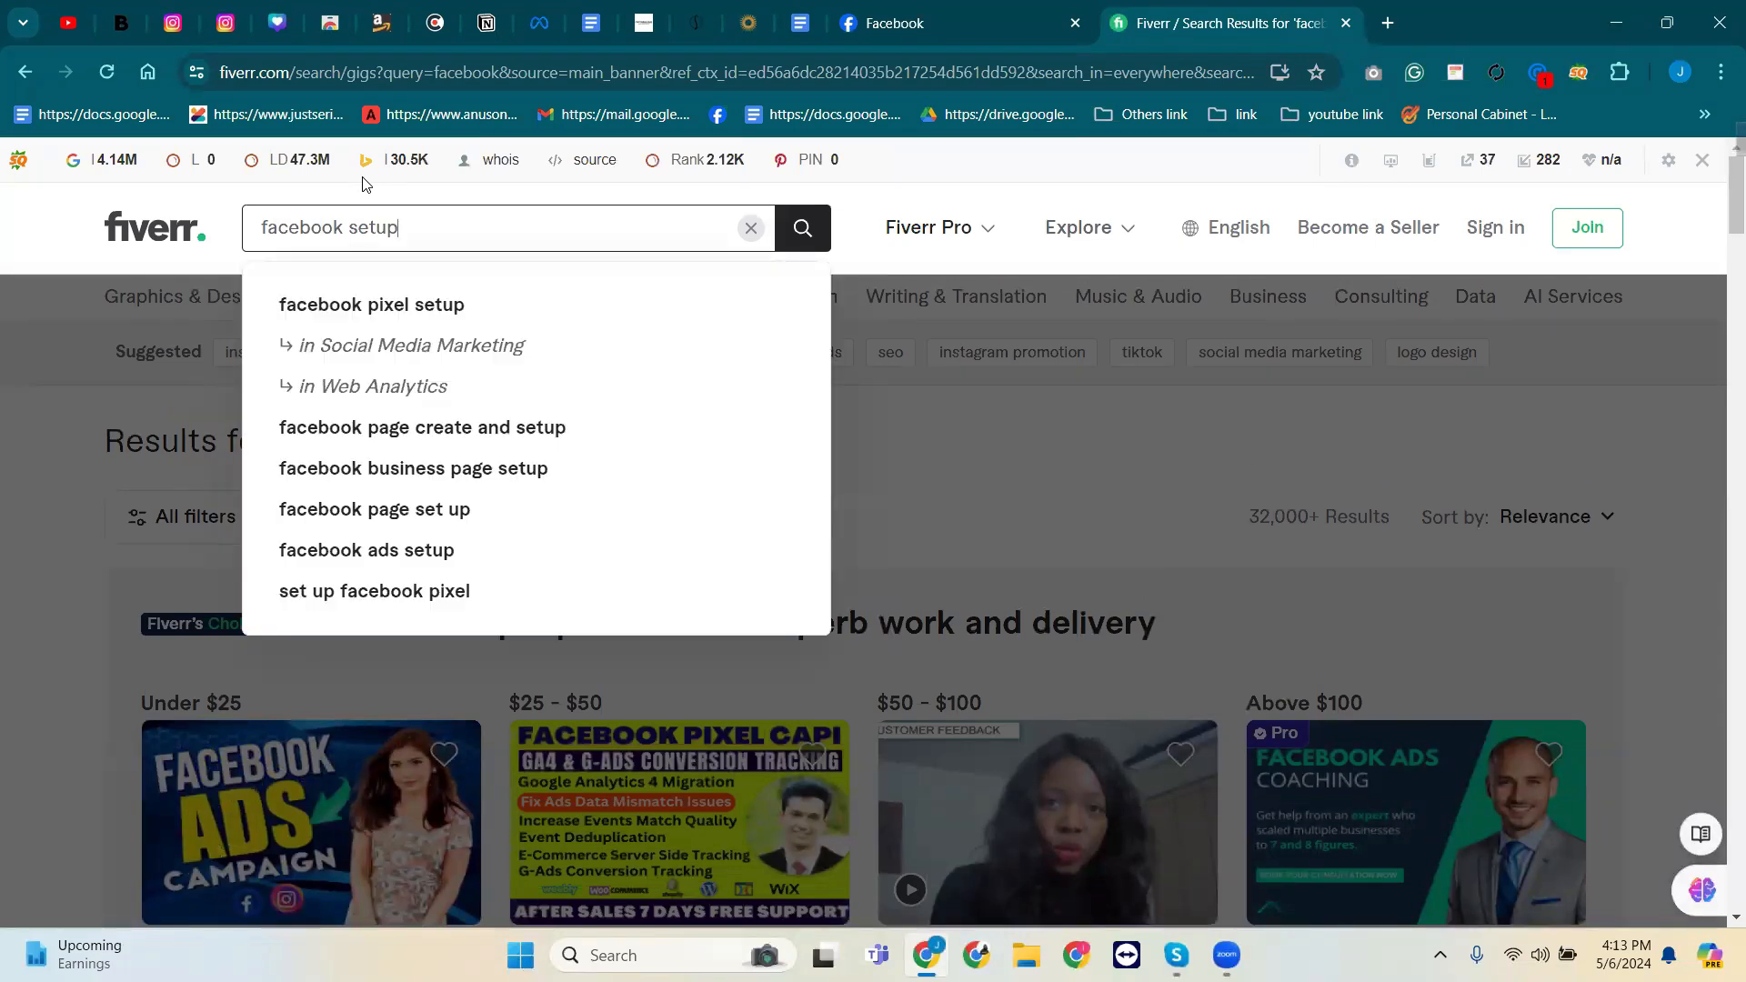
left_click(429, 510)
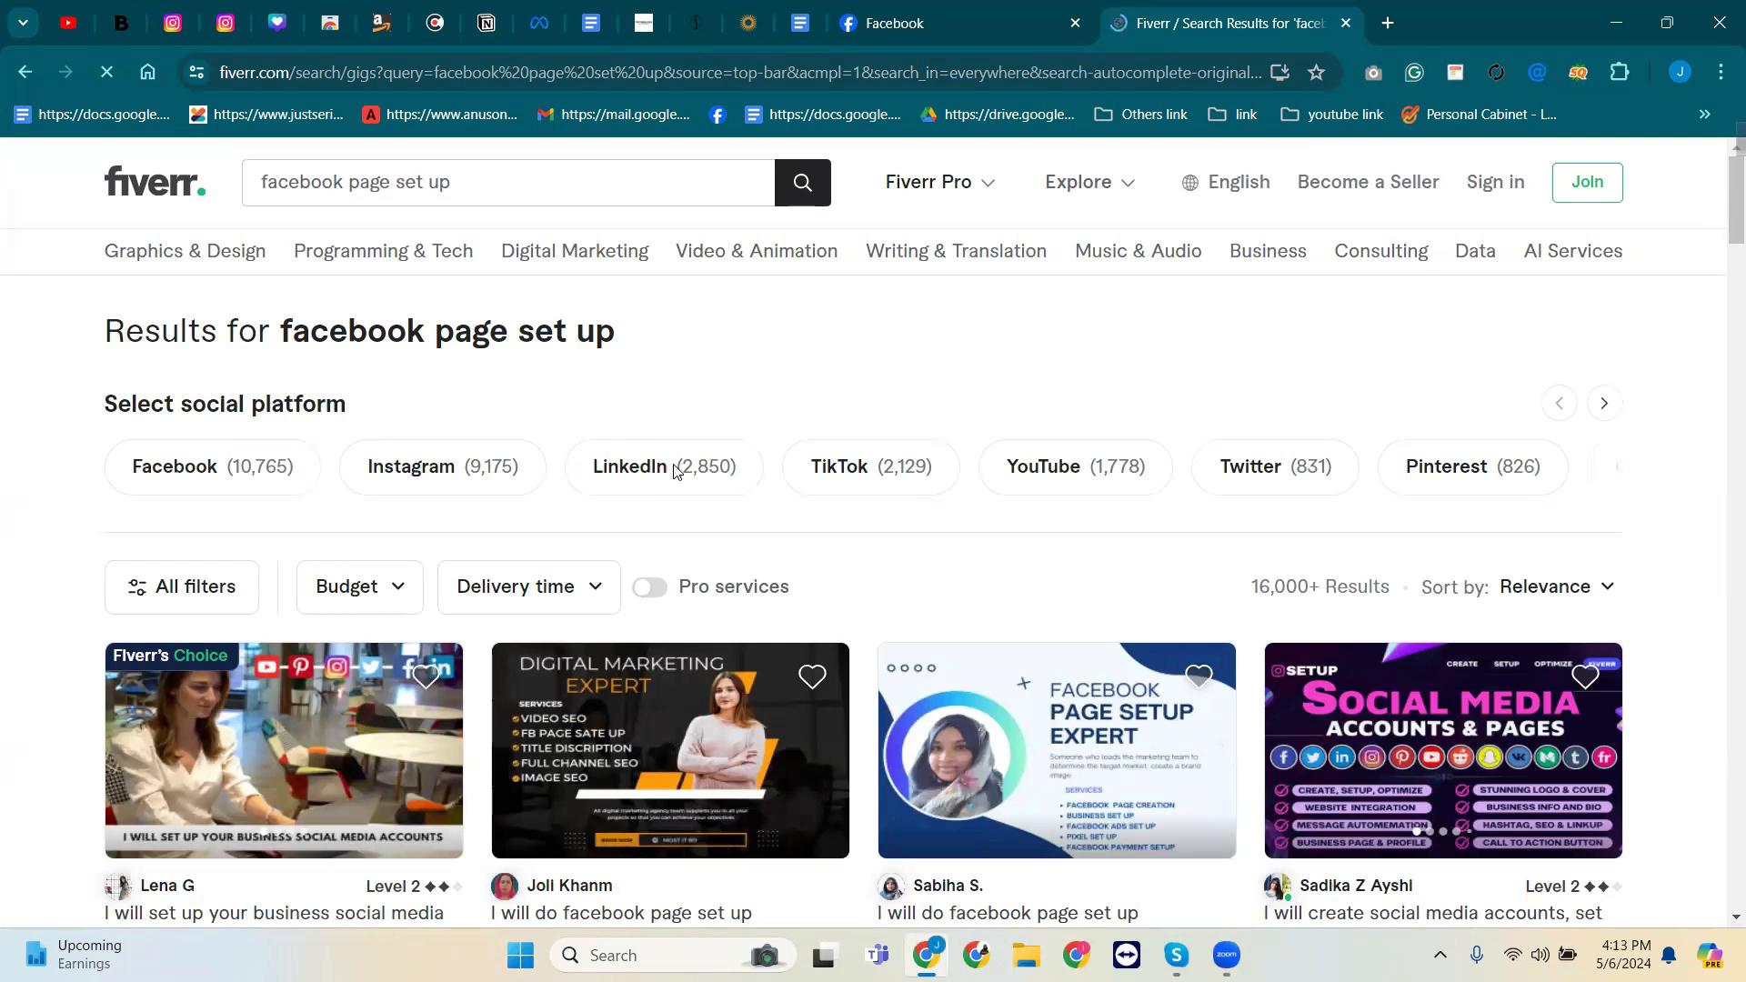
Browse the Facebook page setup gigs and open "I will professionally create and set up social media accounts" in a new tab.
scroll(660, 617, "down", 5)
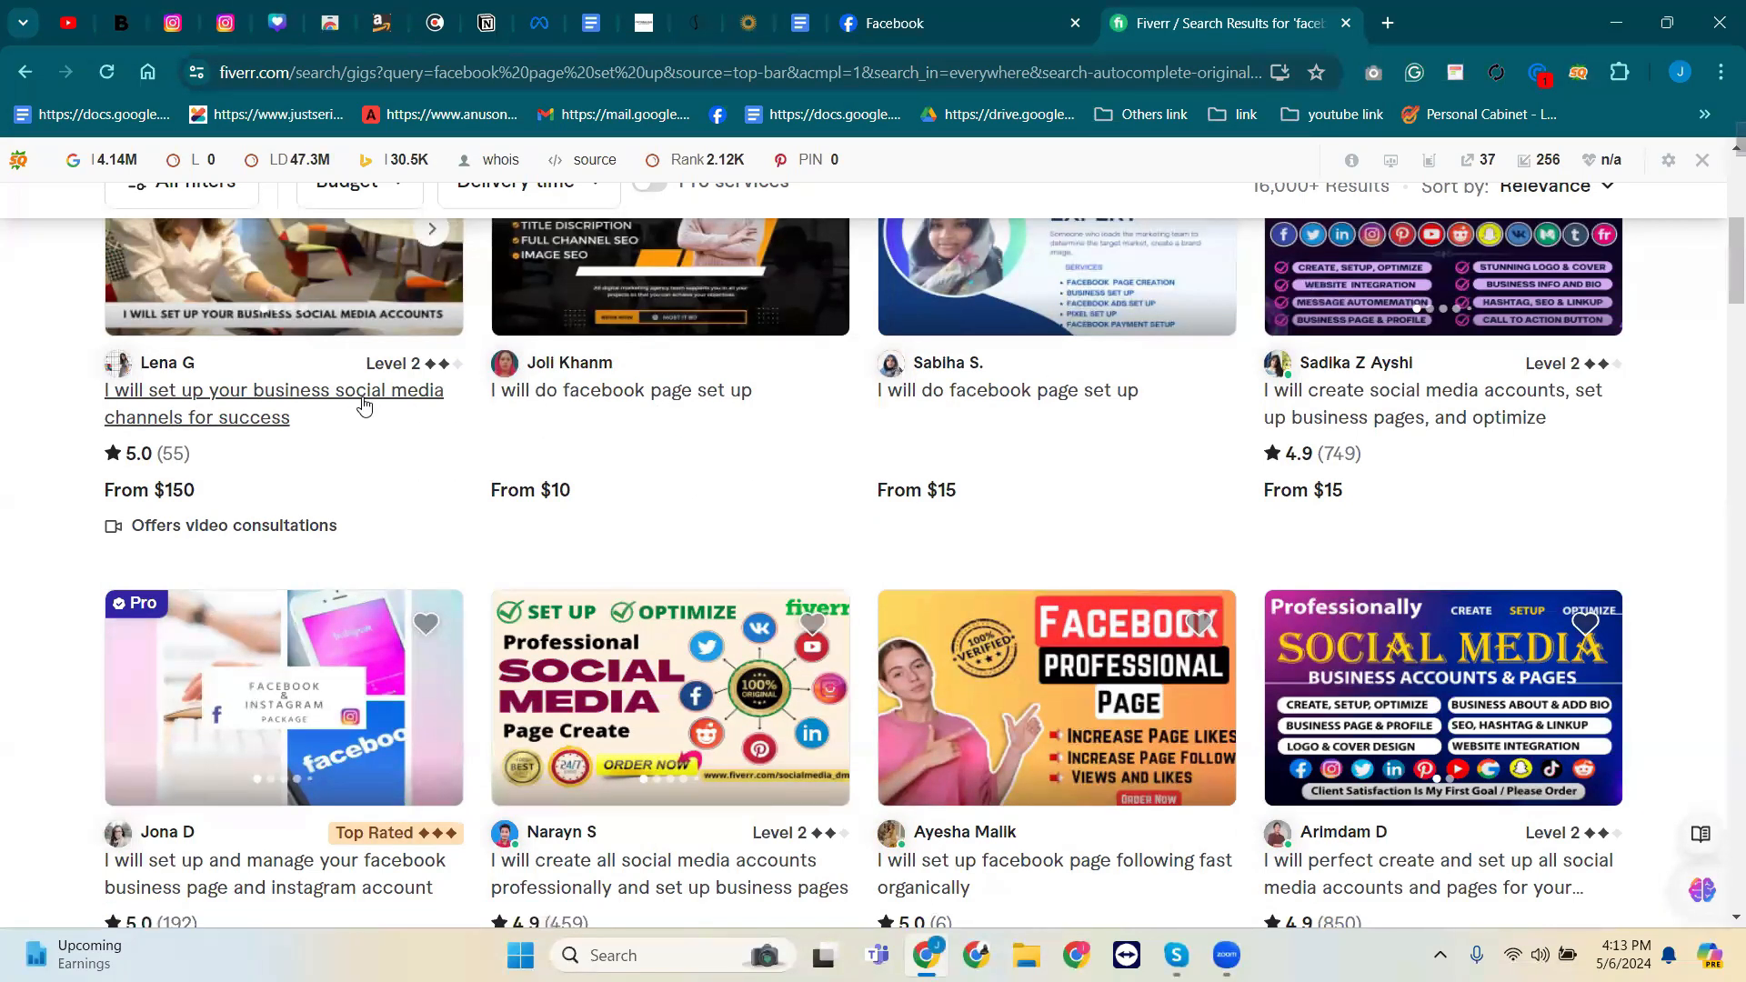
mouse_move(419, 369)
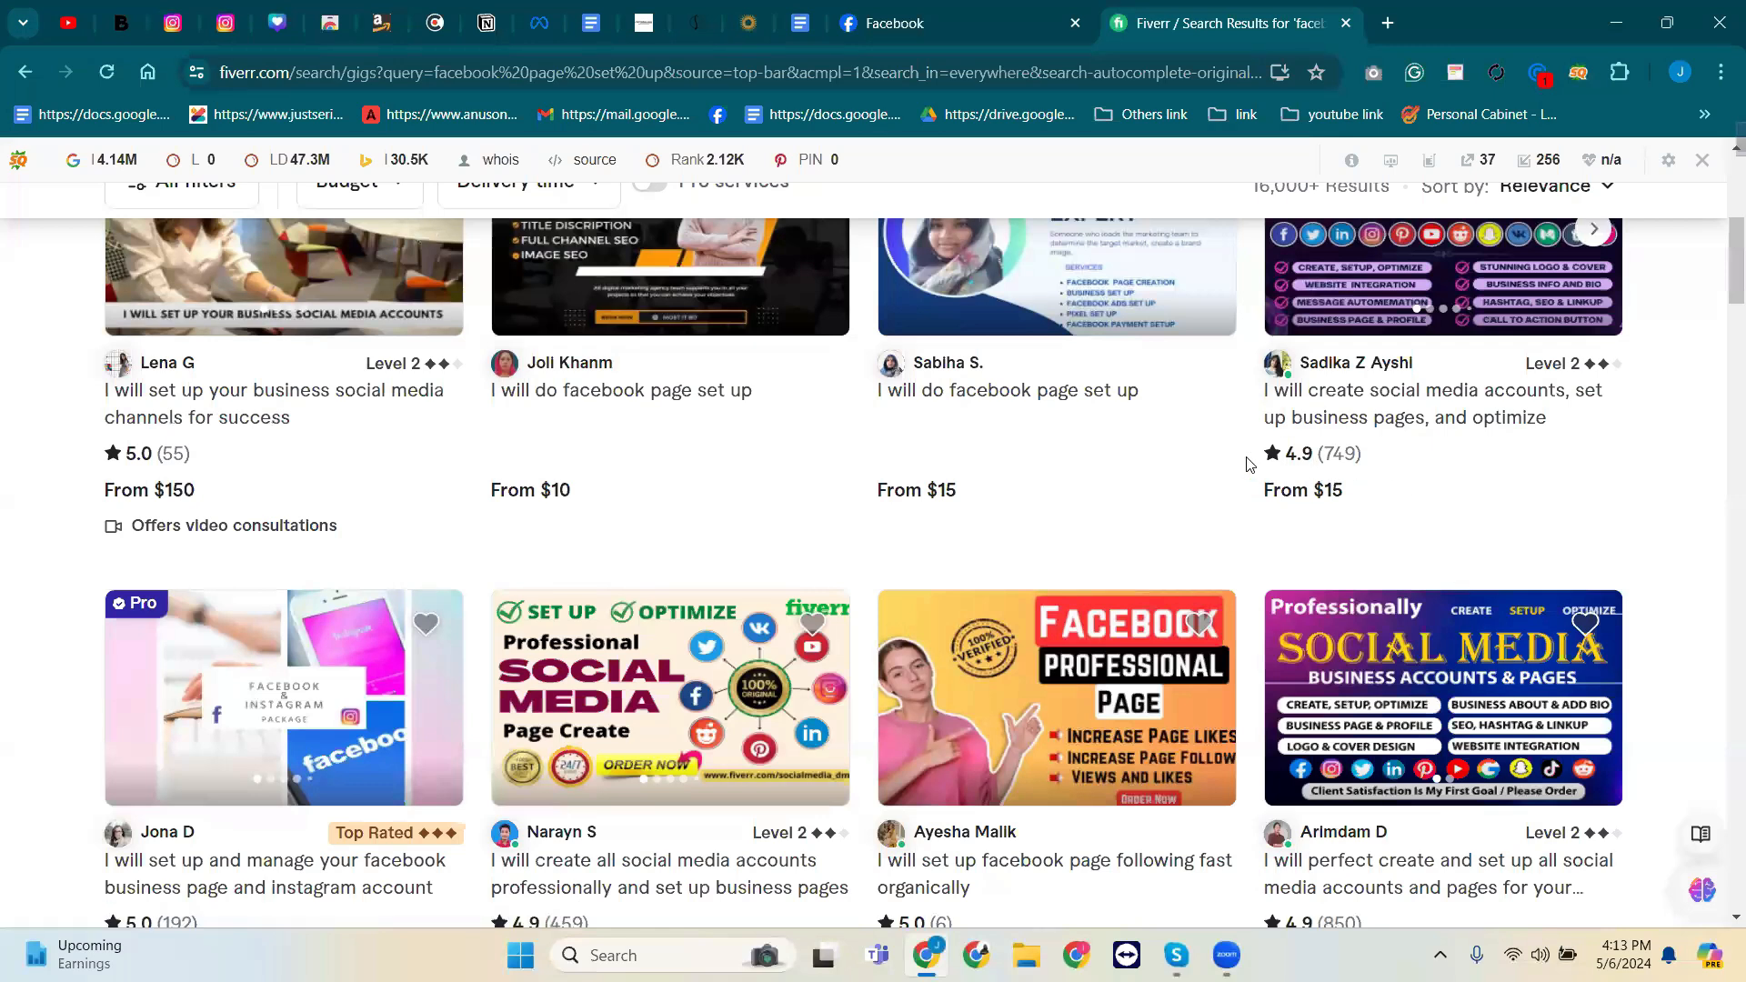
scroll(1246, 465, "down", 5)
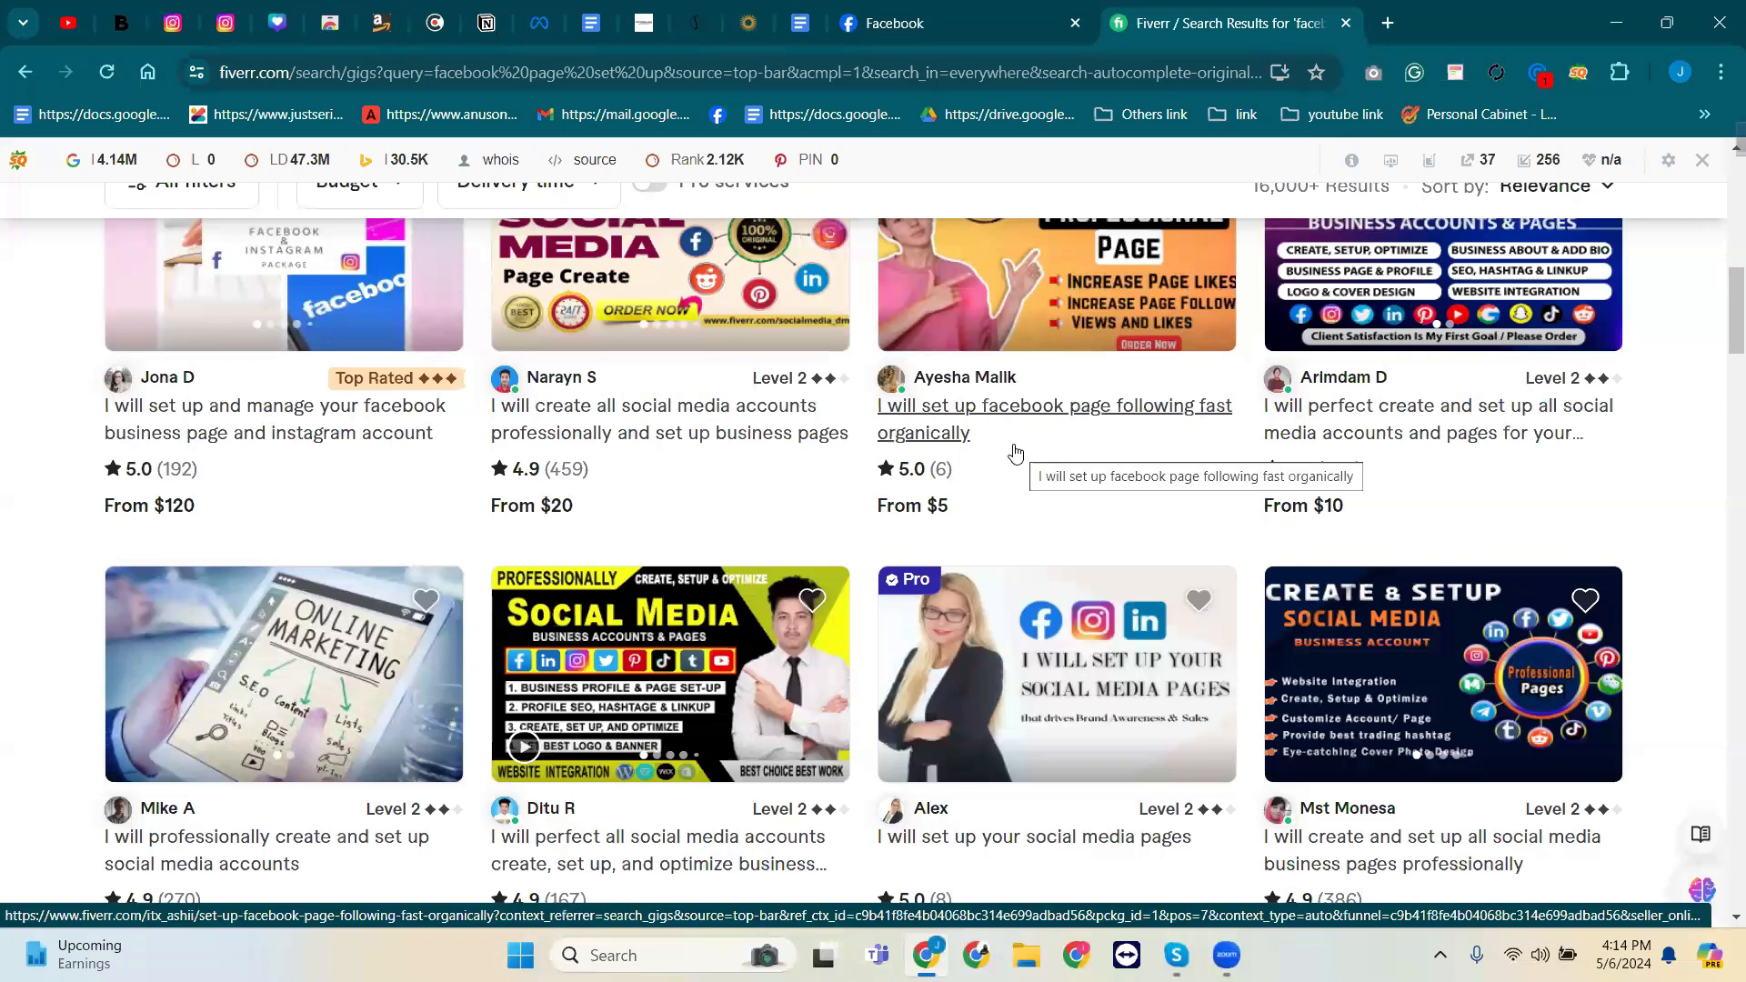
scroll(1209, 529, "down", 6)
scroll(1275, 433, "up", 1)
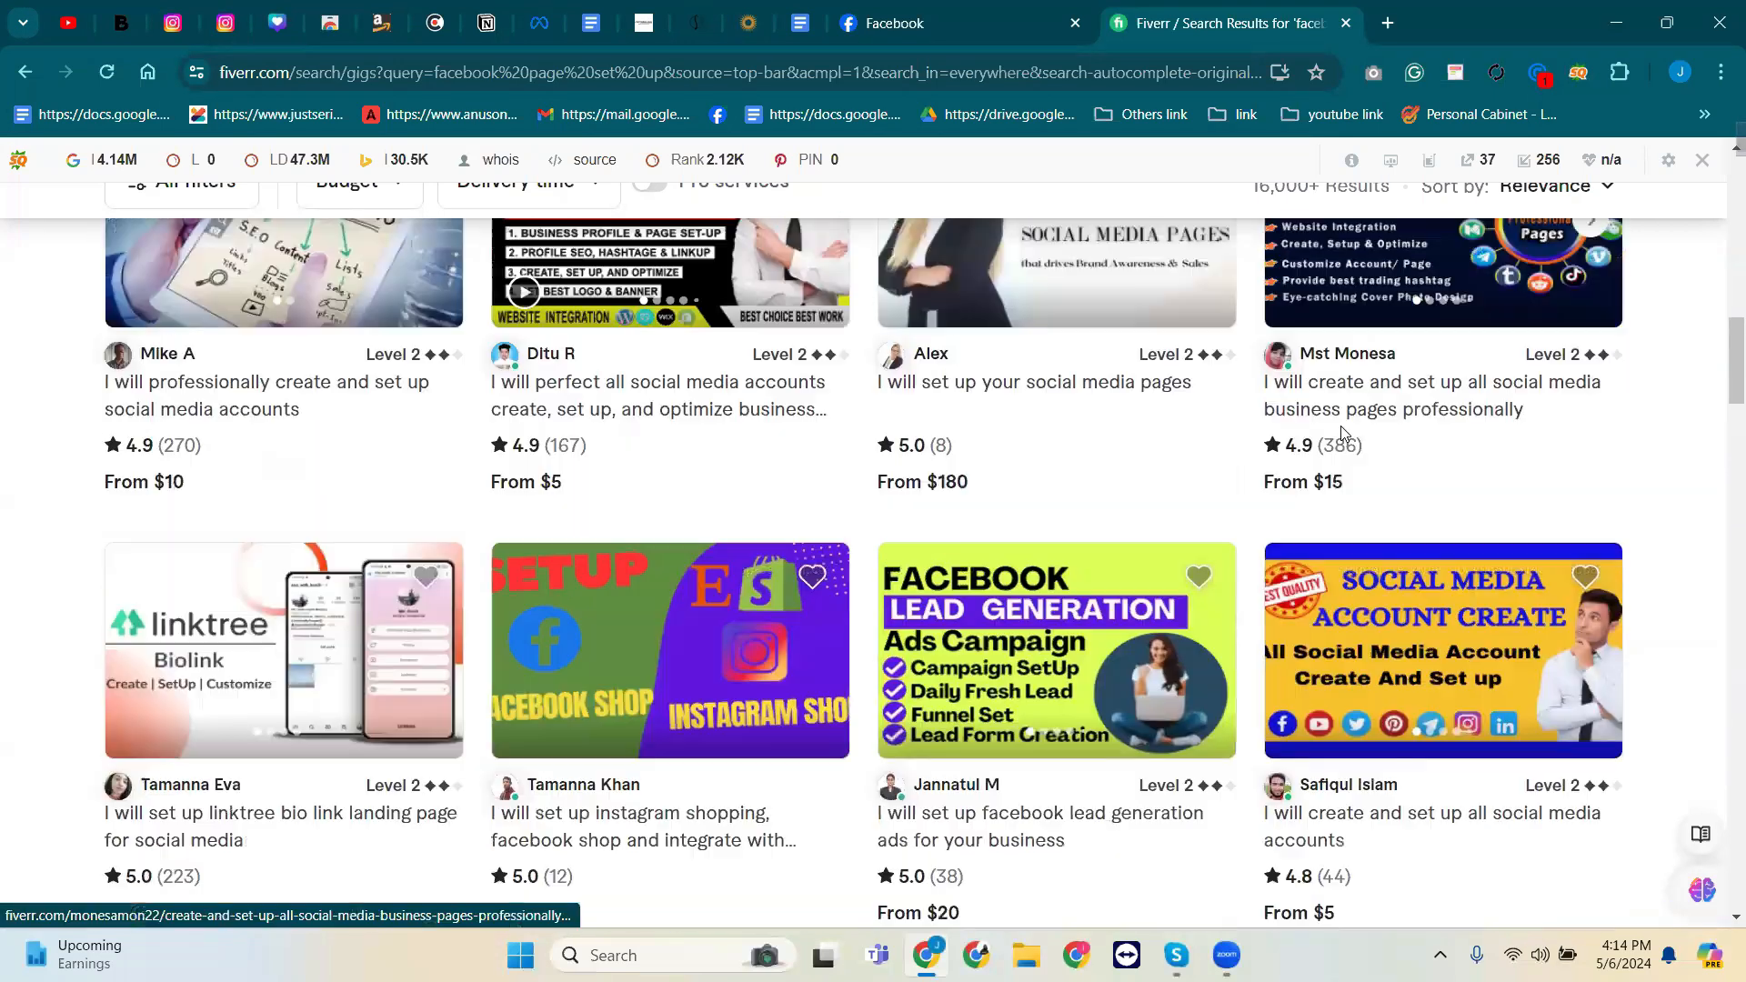
right_click(233, 400)
left_click(273, 417)
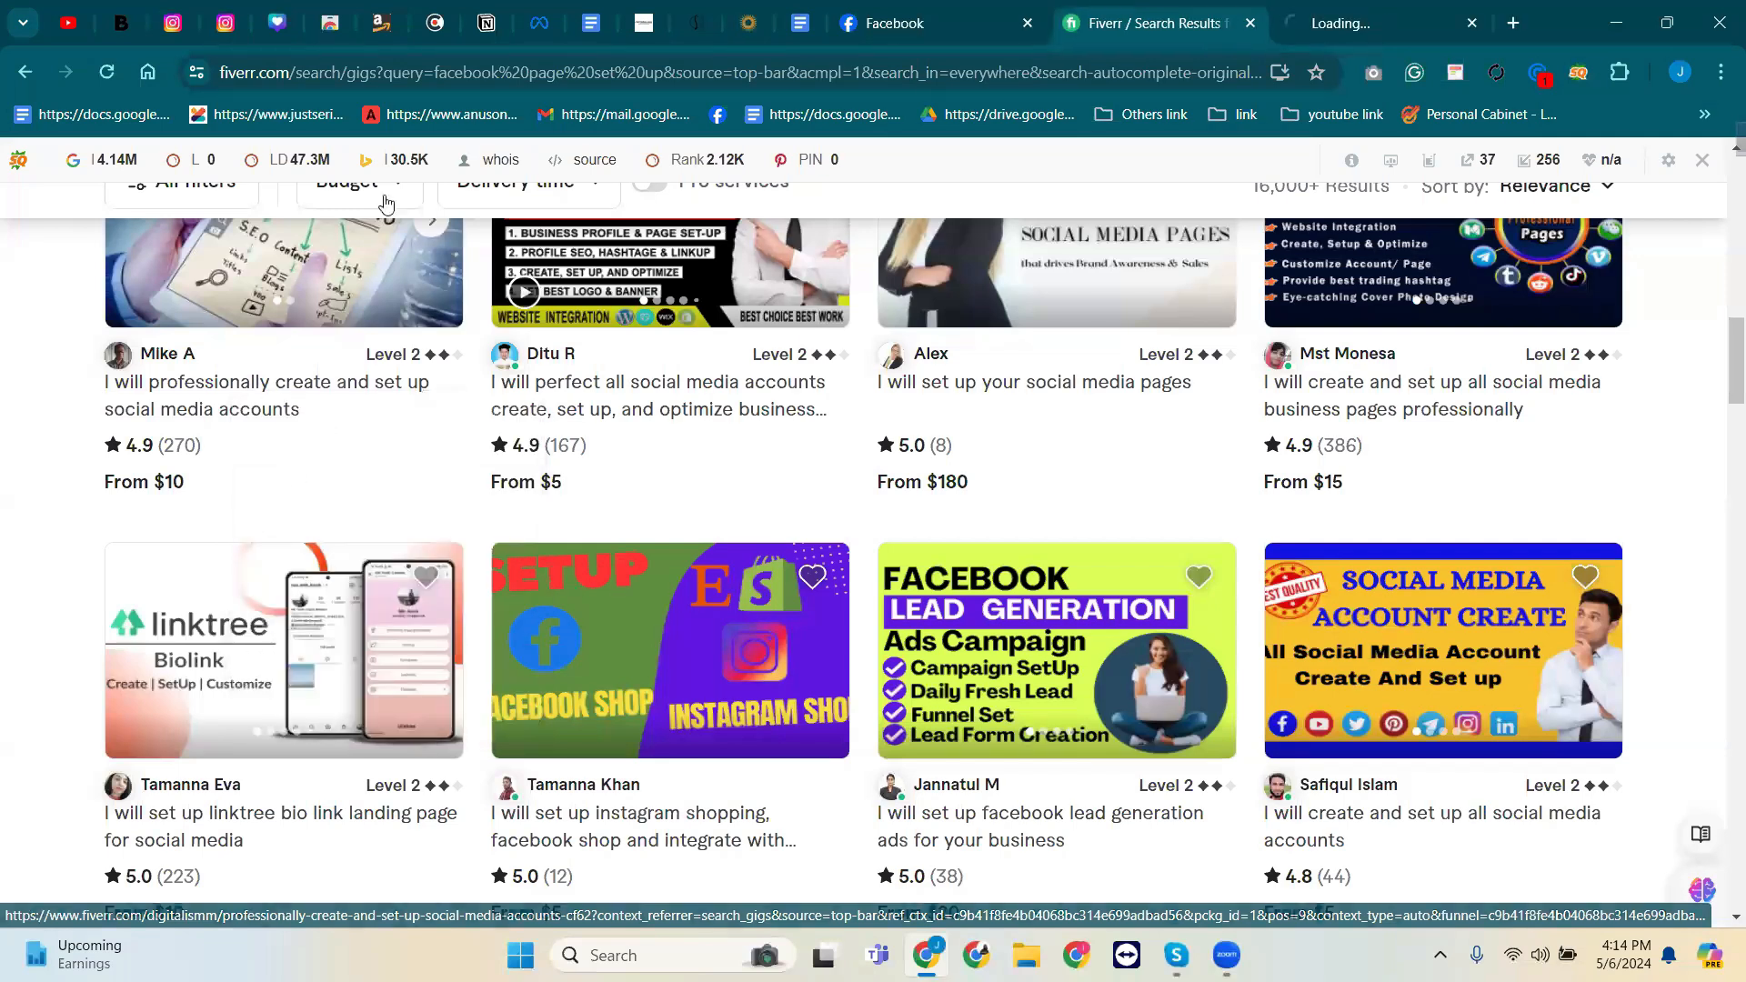
left_click(1310, 20)
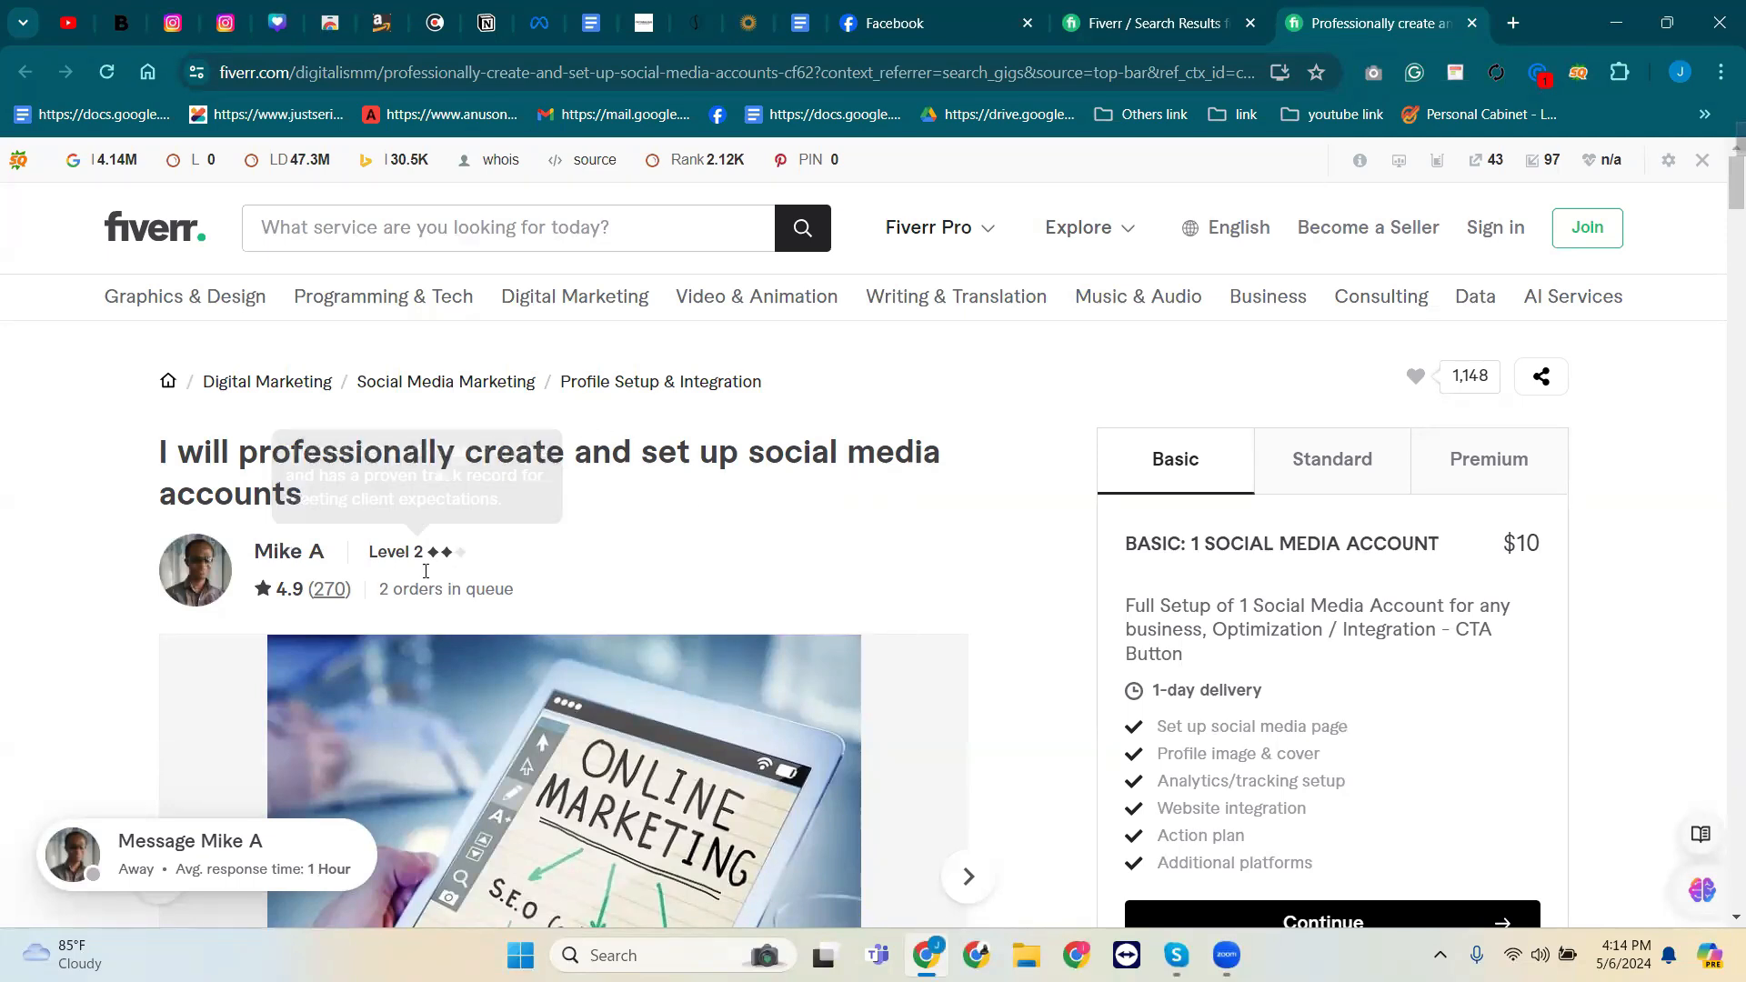
Read the gig's seller level, description, list of offered social media platforms and Basic package details.
mouse_move(230, 313)
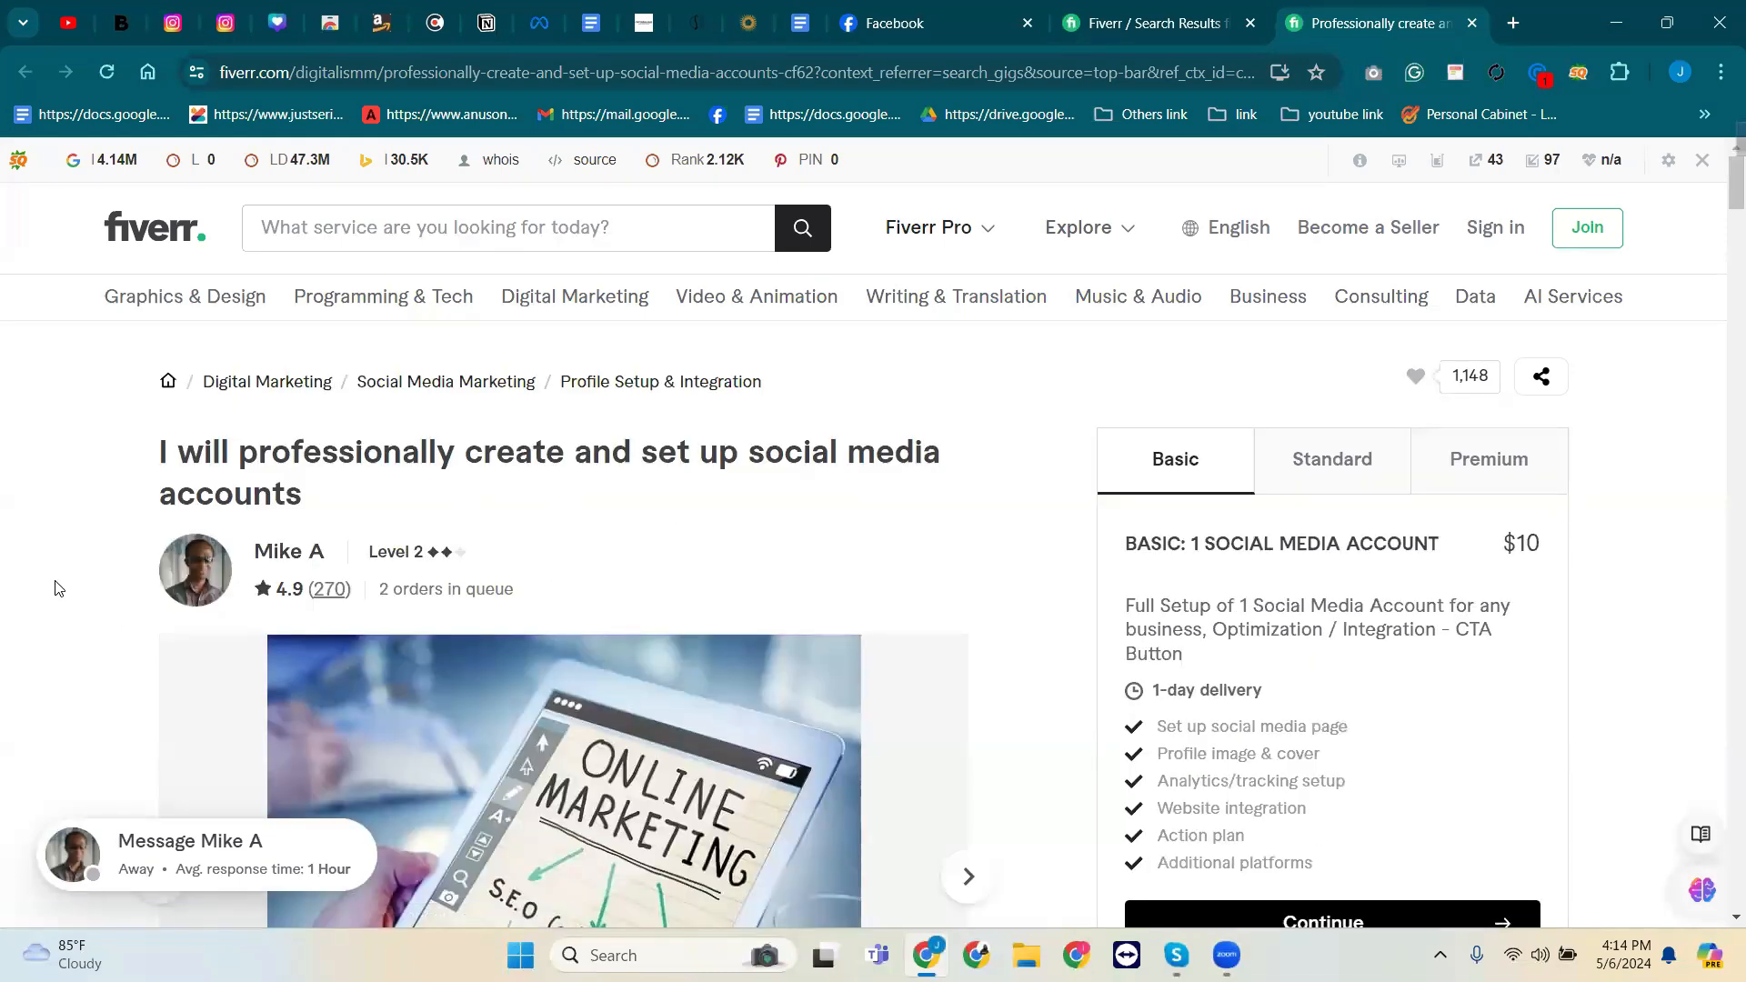
scroll(395, 596, "down", 1)
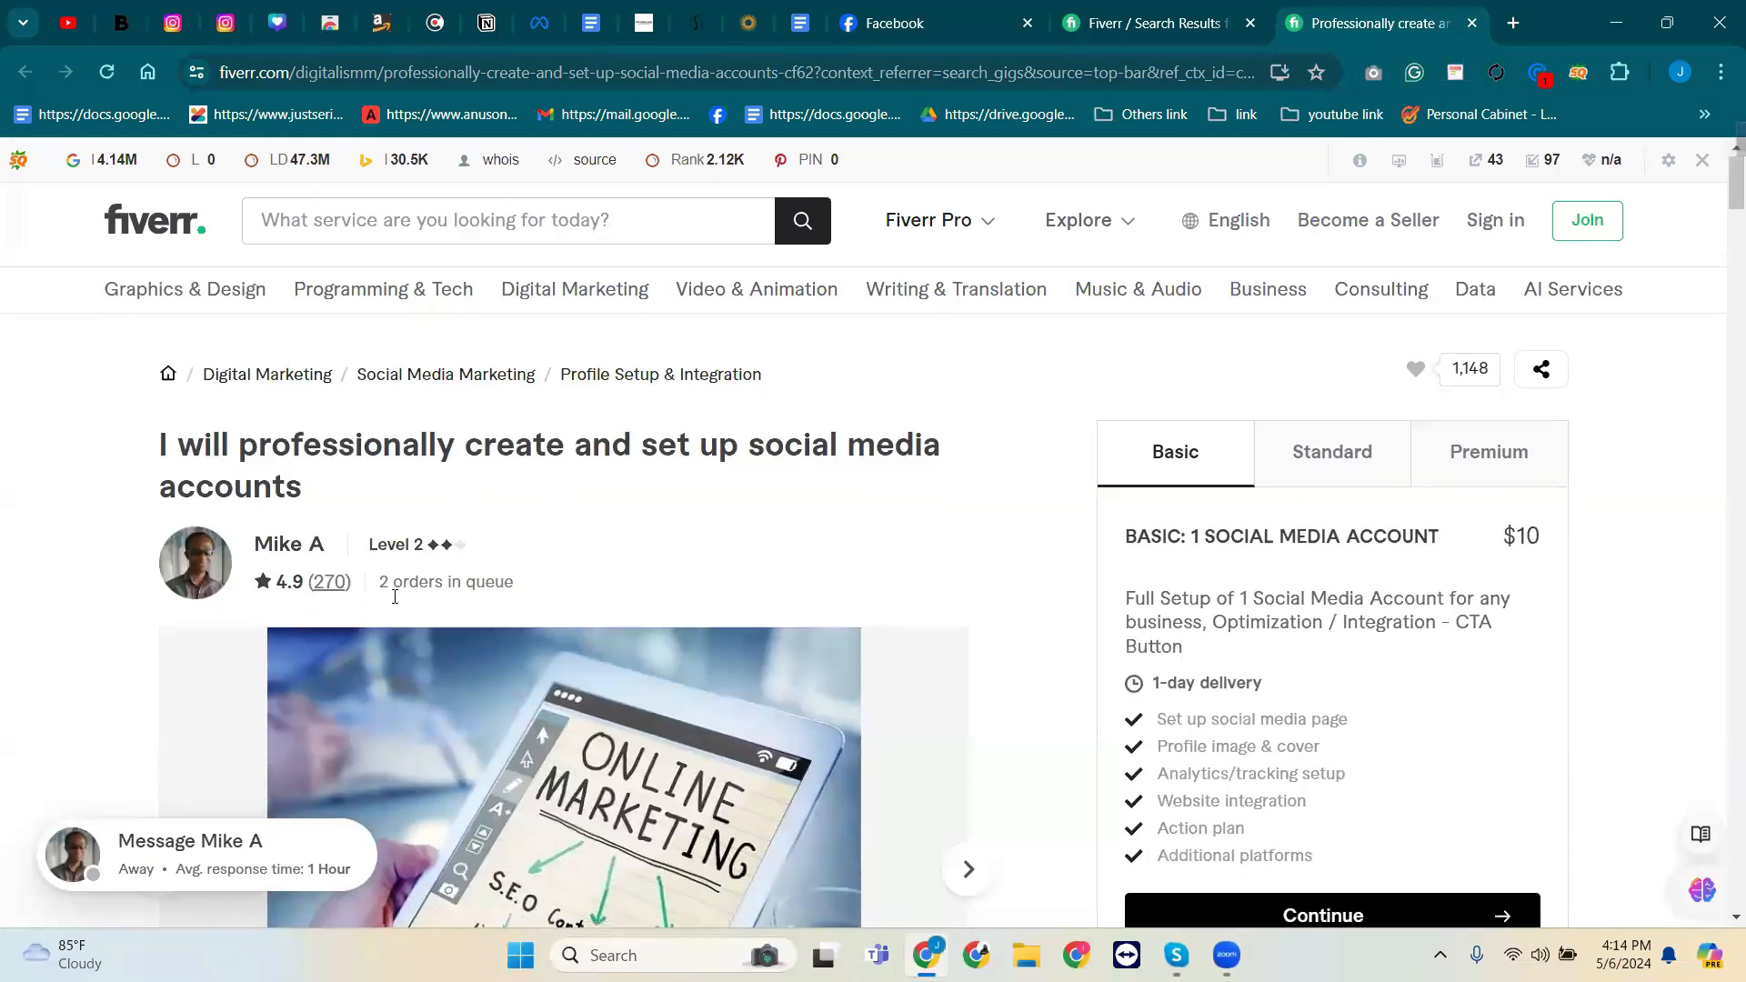
scroll(395, 597, "down", 10)
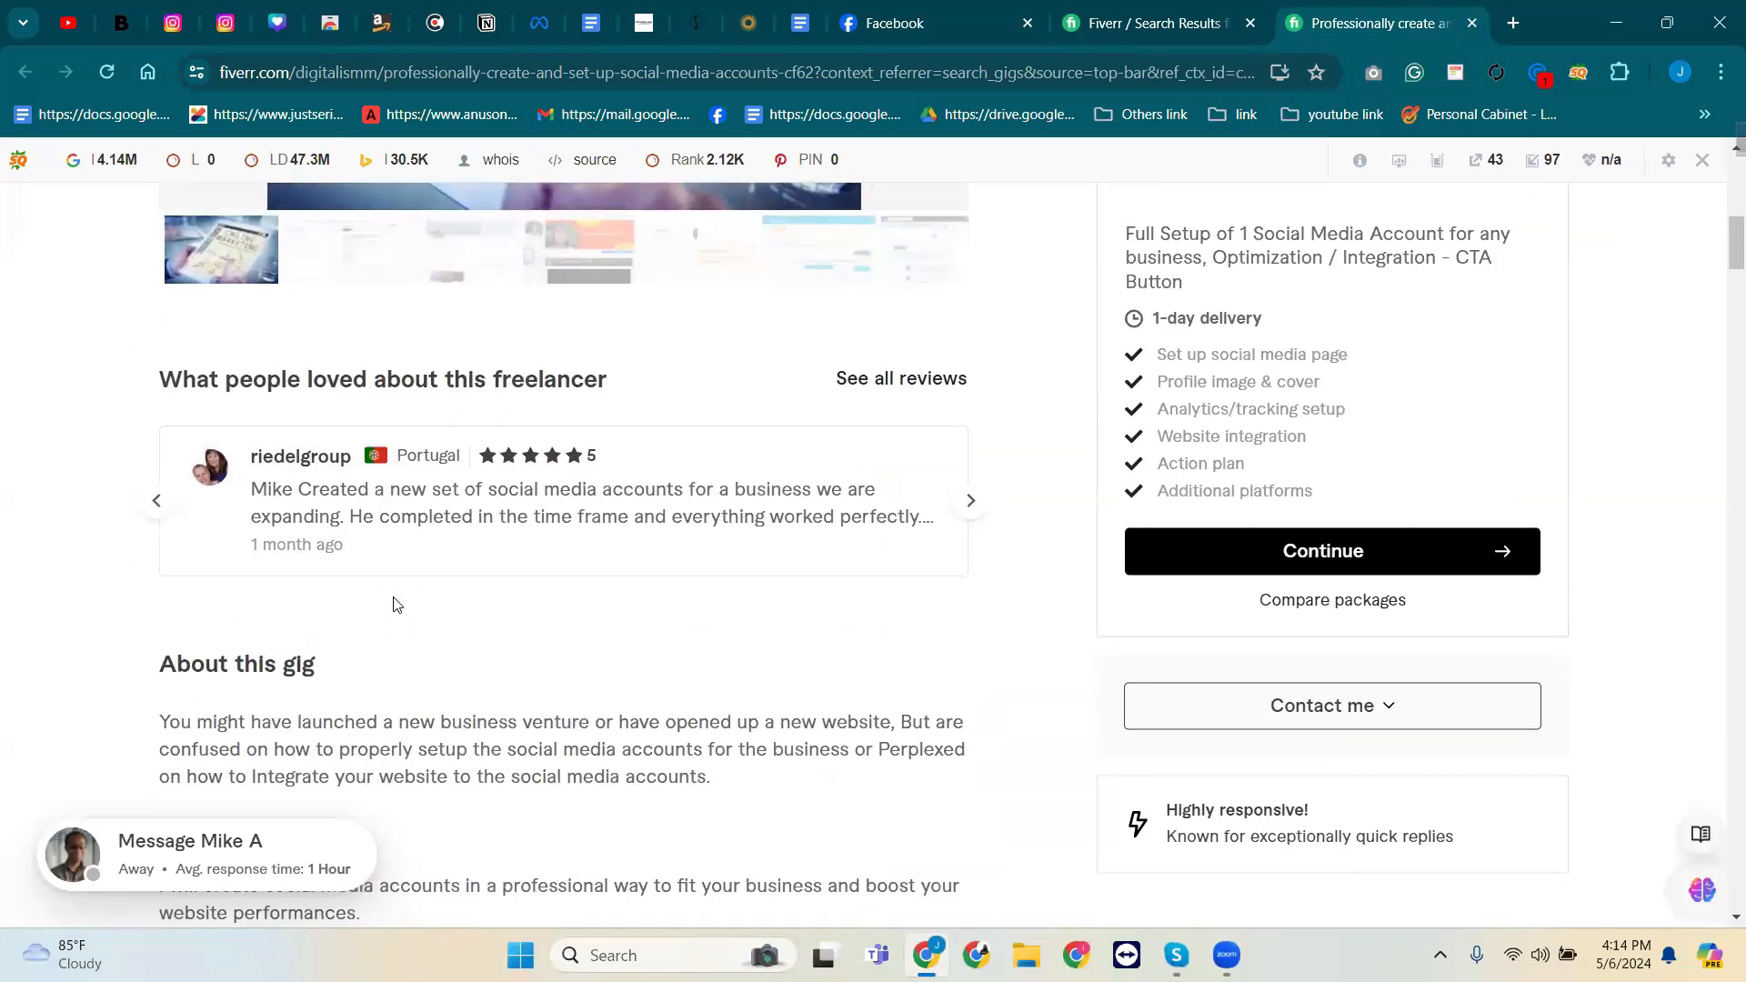
scroll(394, 605, "down", 6)
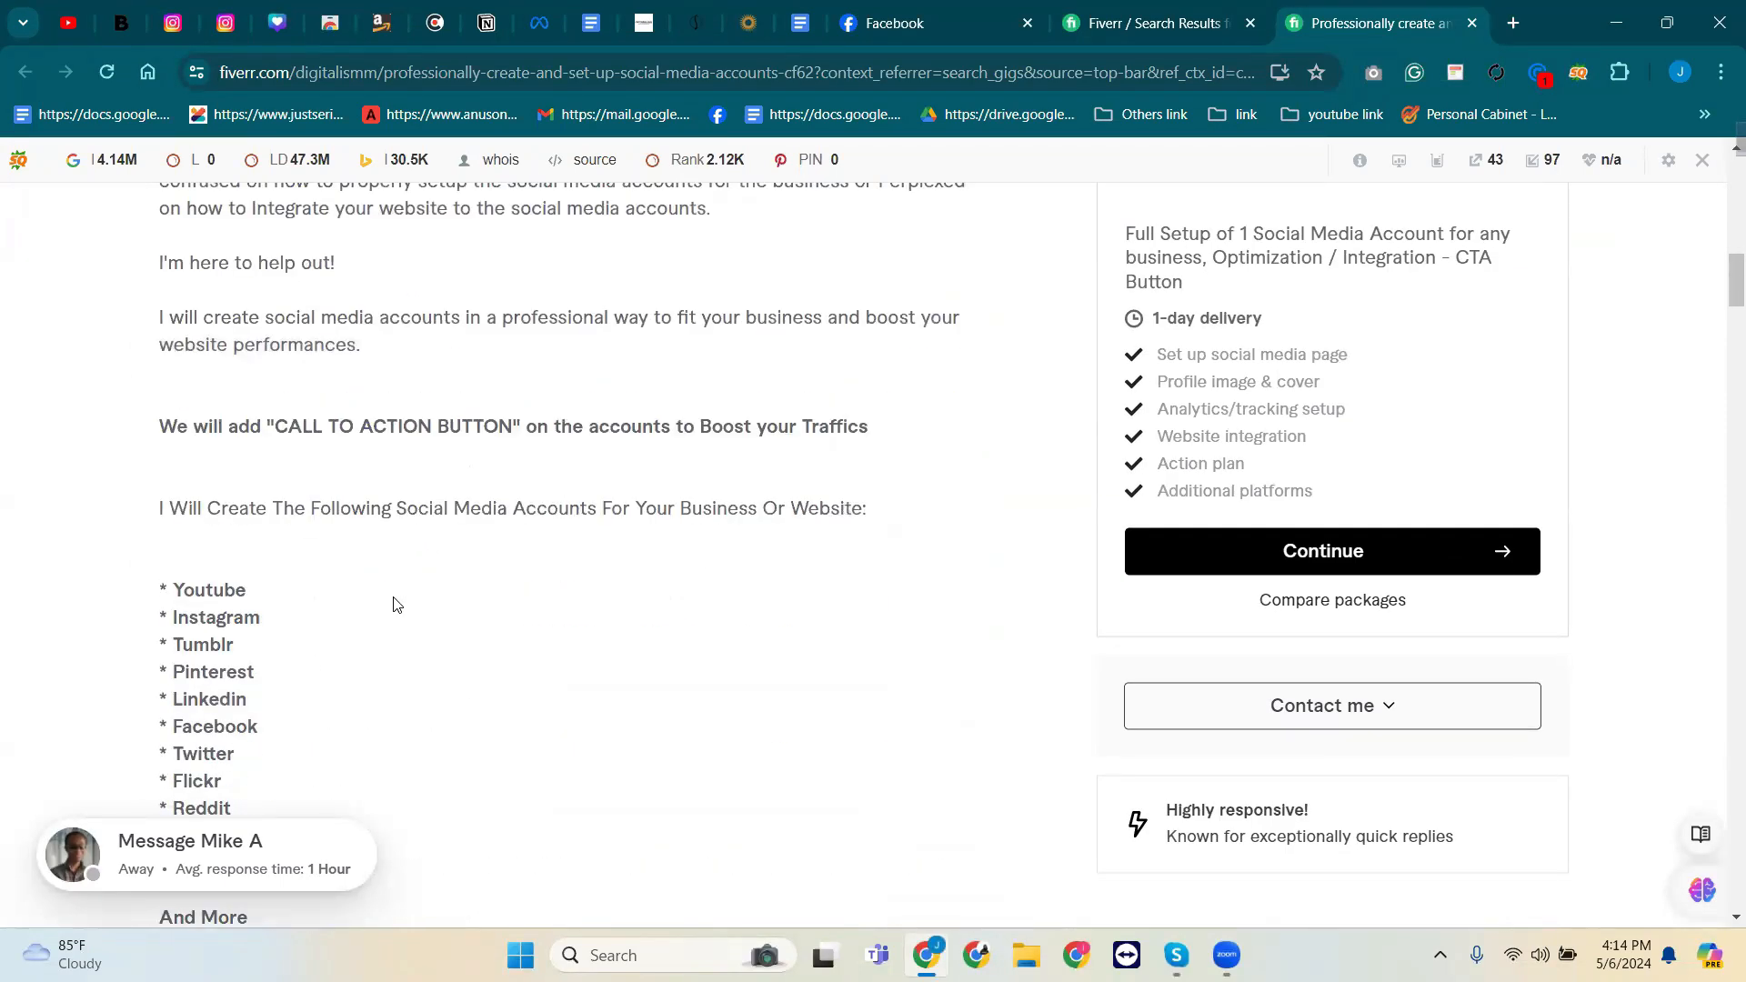
left_click_drag(211, 591, 235, 706)
scroll(207, 536, "down", 2)
left_click_drag(171, 367, 391, 662)
scroll(990, 643, "up", 4)
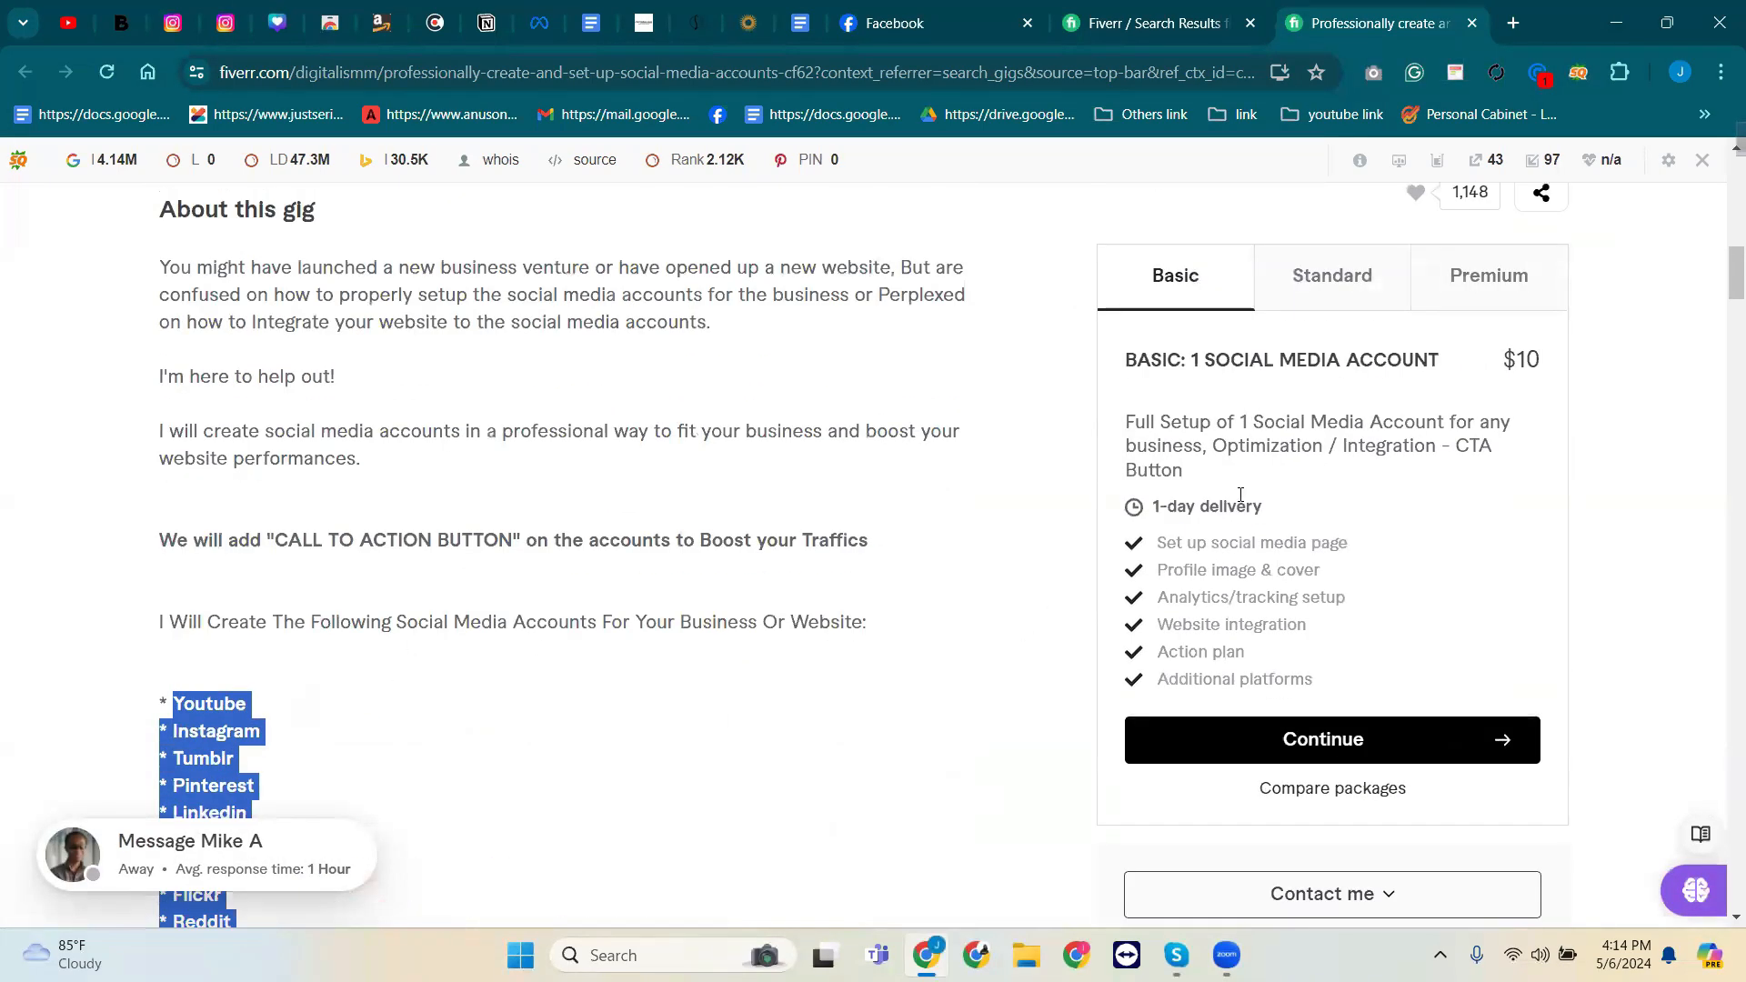
left_click(1303, 366)
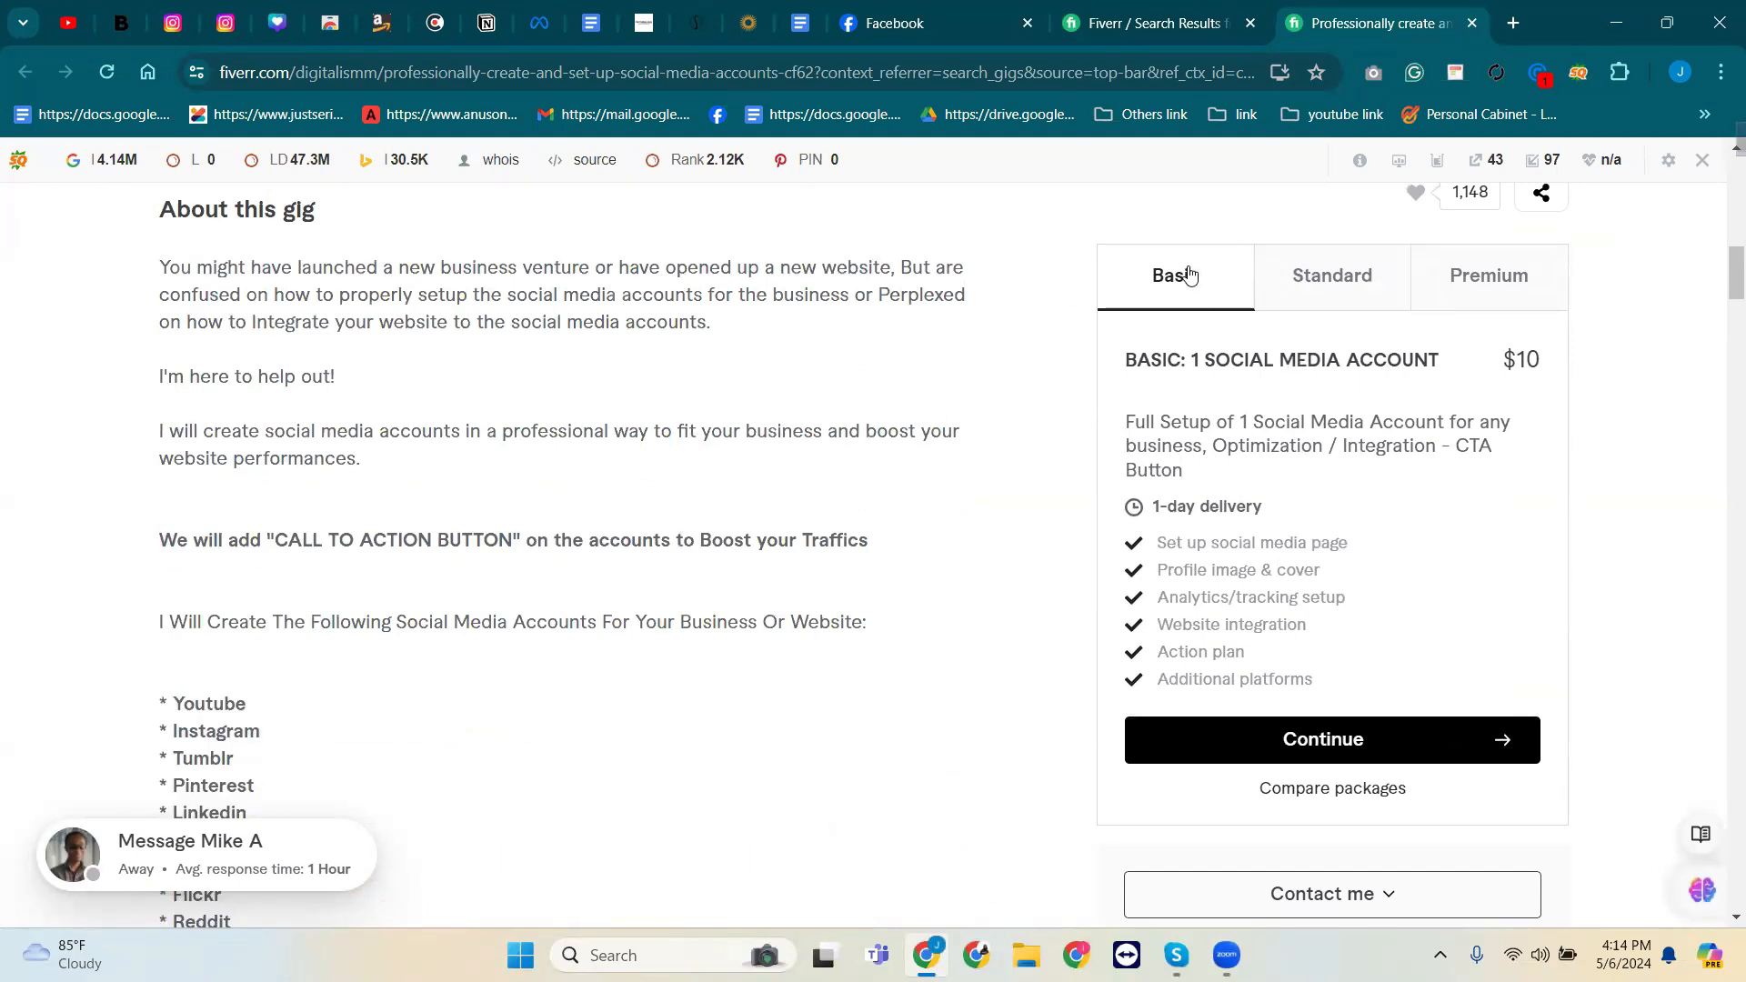
View the gig's Standard and Premium packages and return to the Basic package.
left_click(1289, 272)
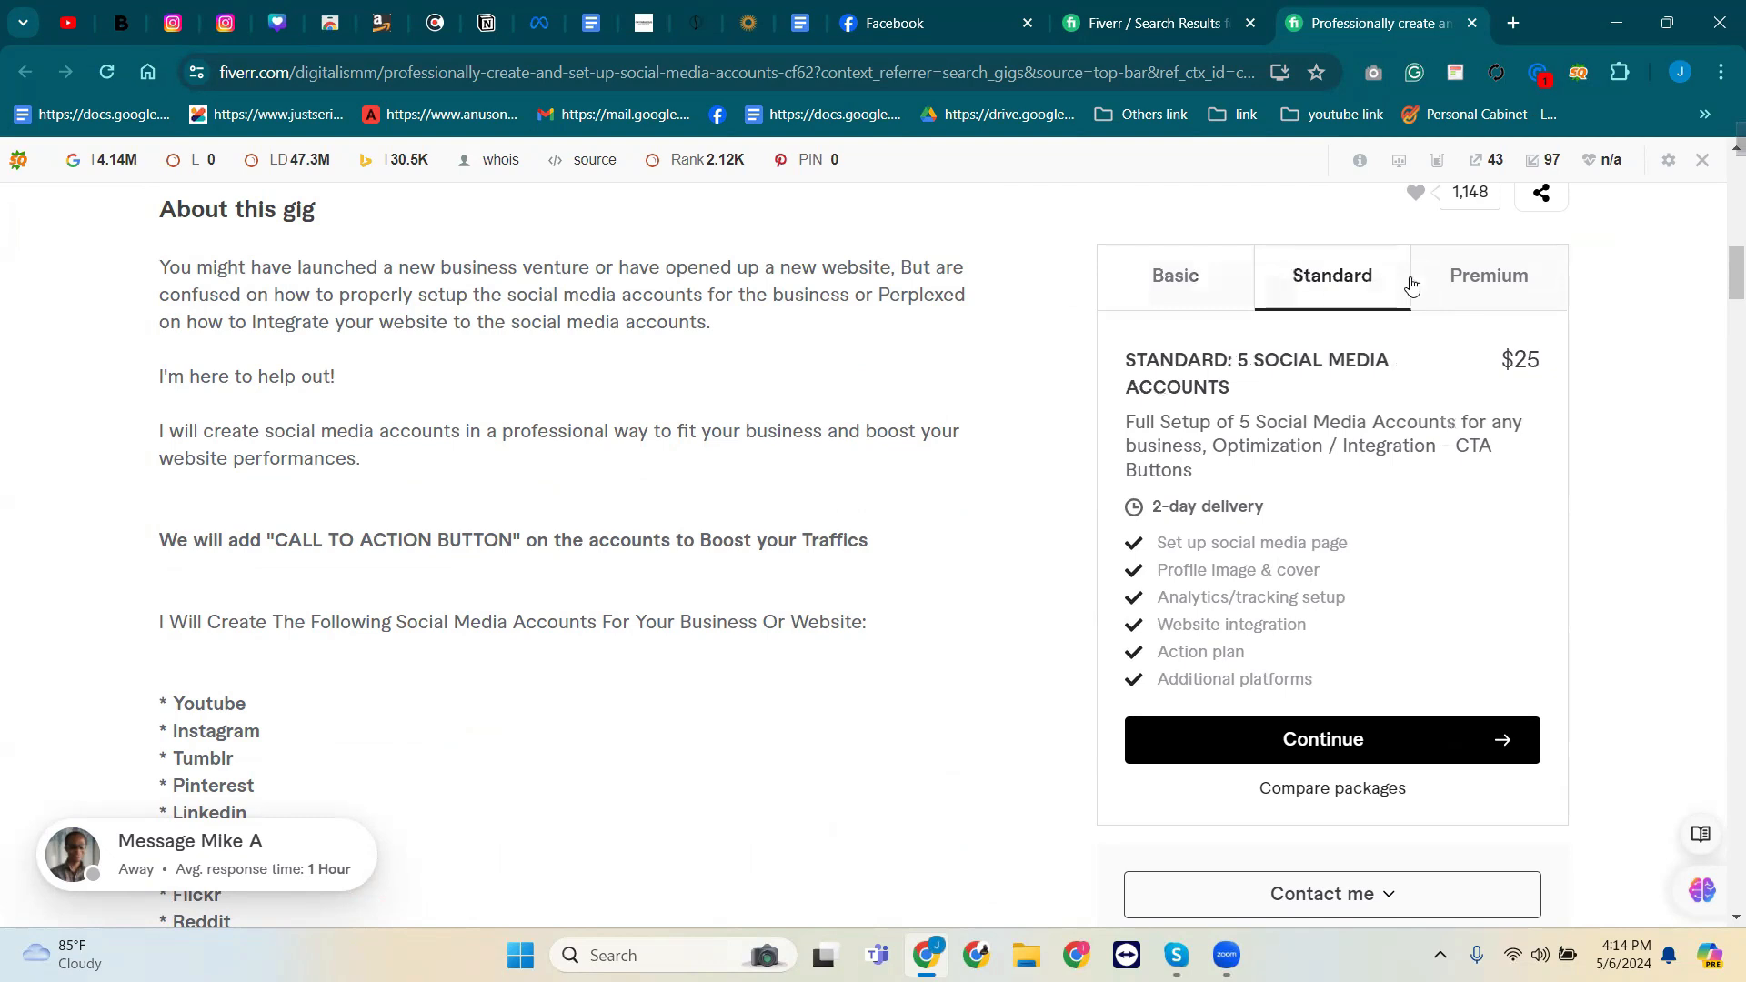
left_click(1475, 282)
left_click(1156, 300)
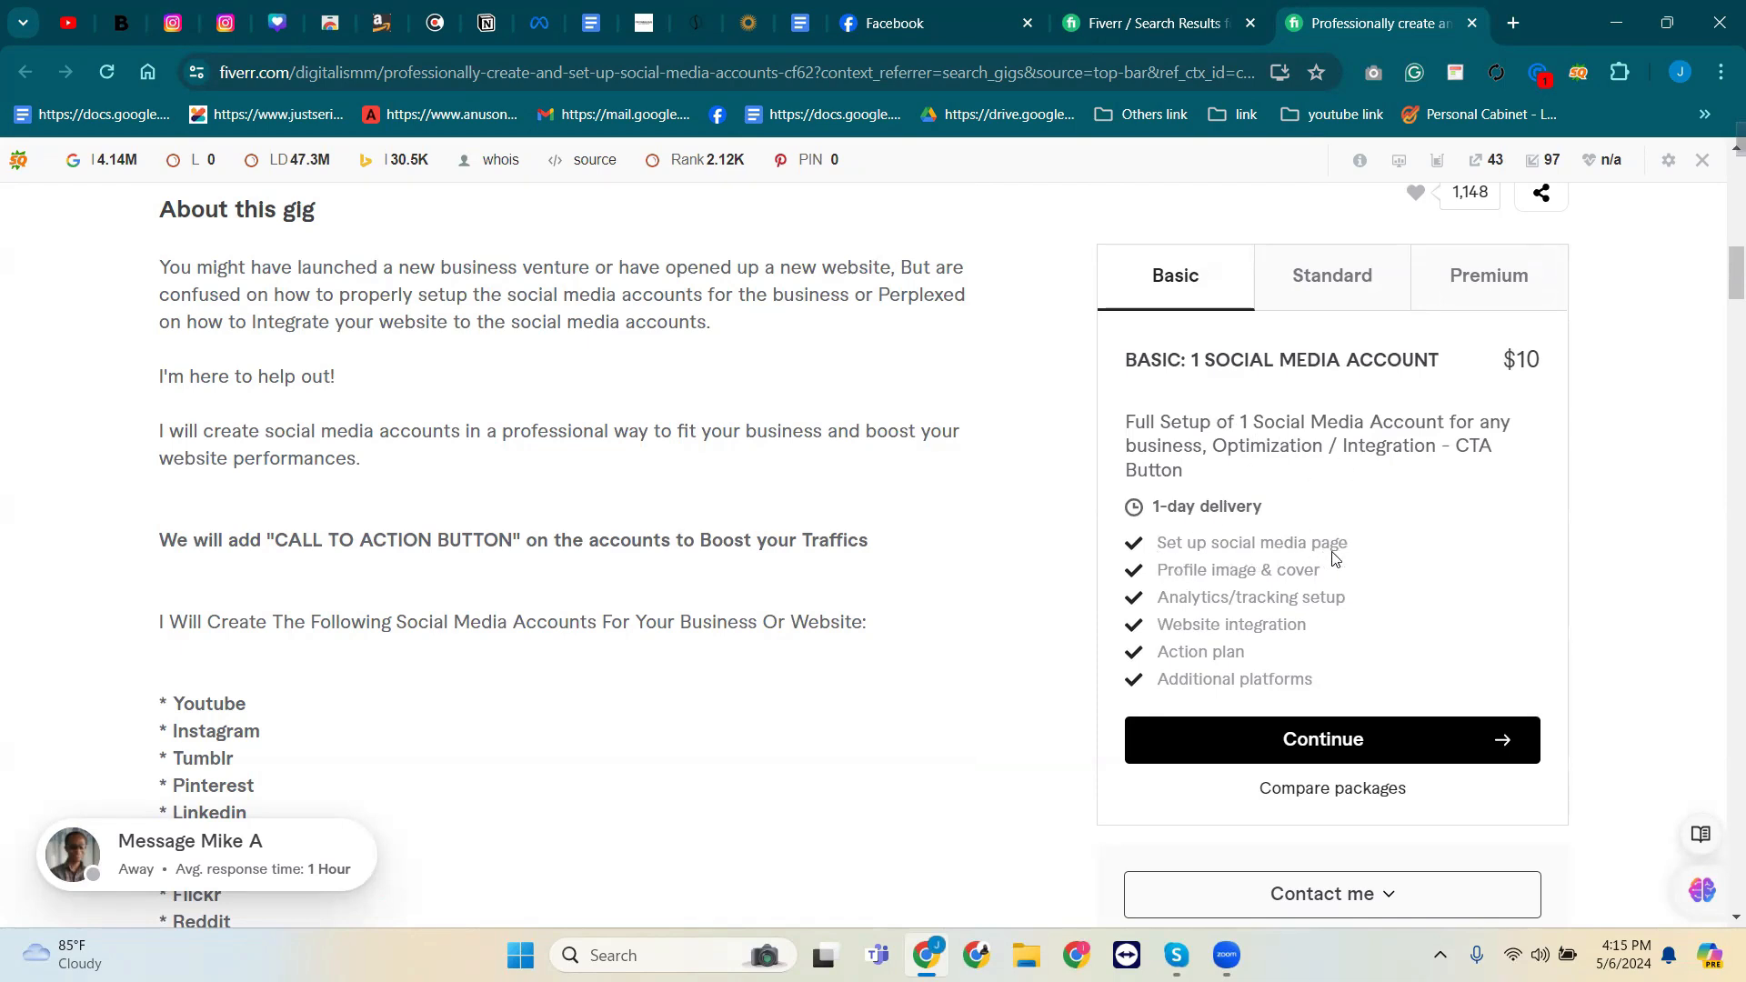
Read through the Basic package's included features, from social media page setup and profile image to website integration and action plan.
left_click_drag(1349, 545, 1197, 544)
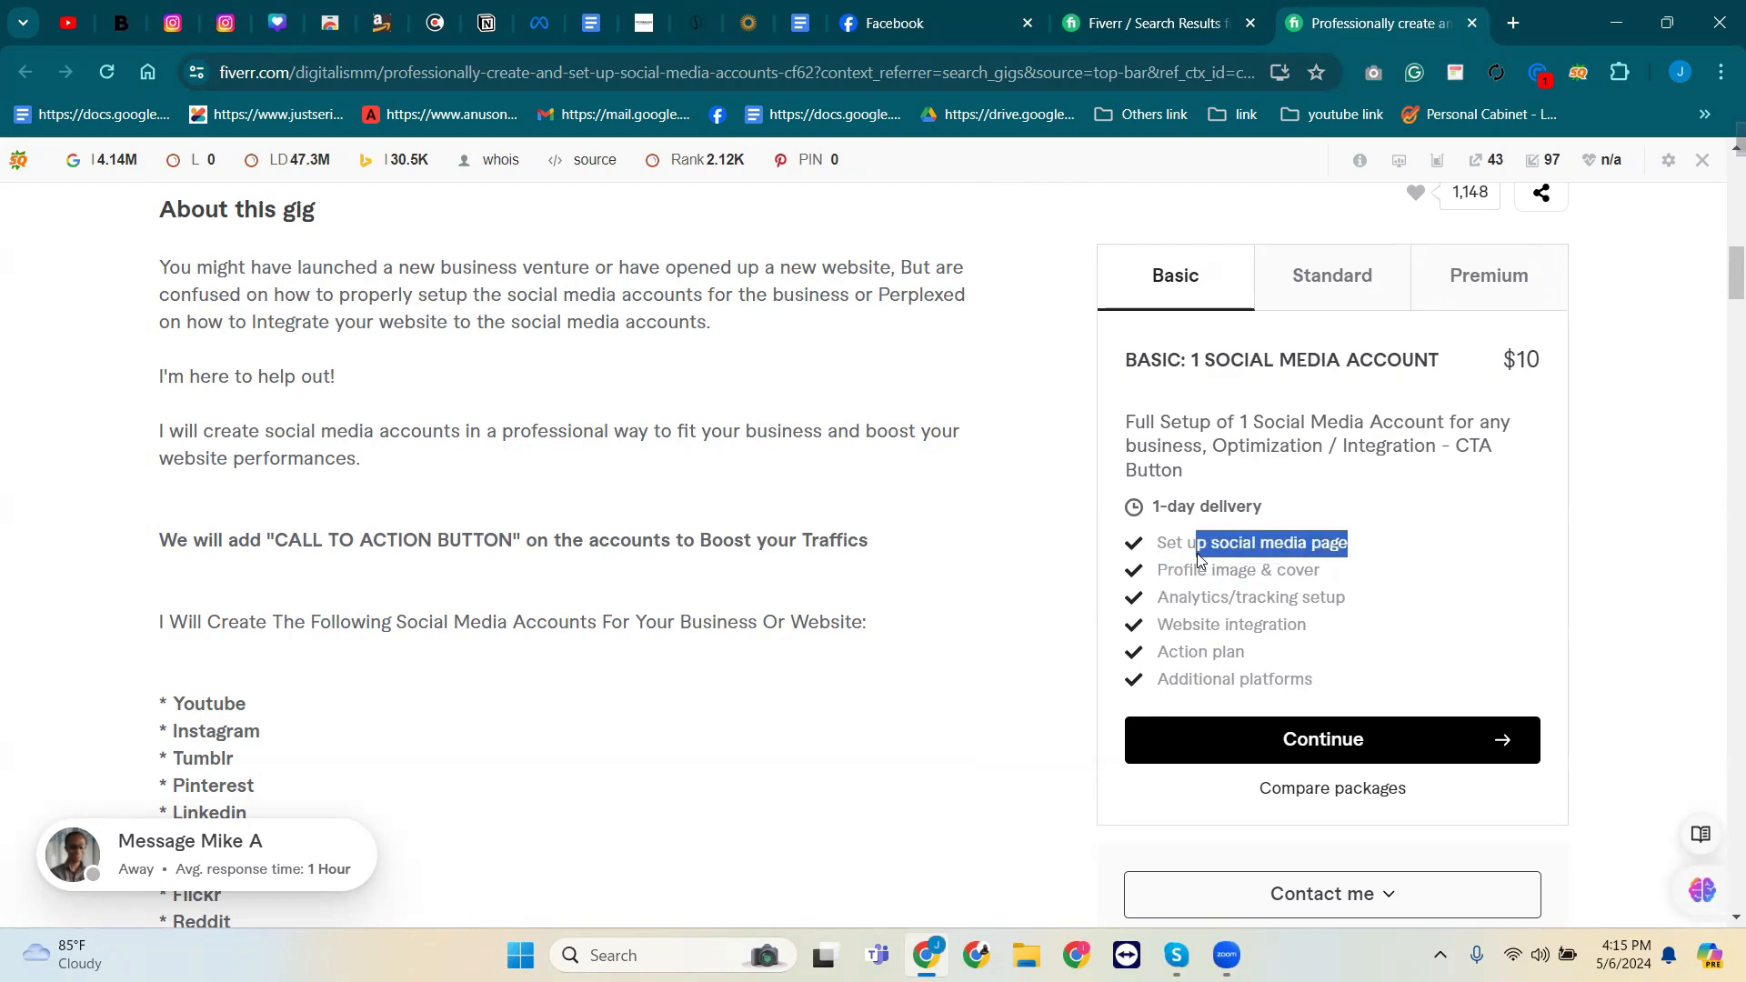
left_click(1255, 571)
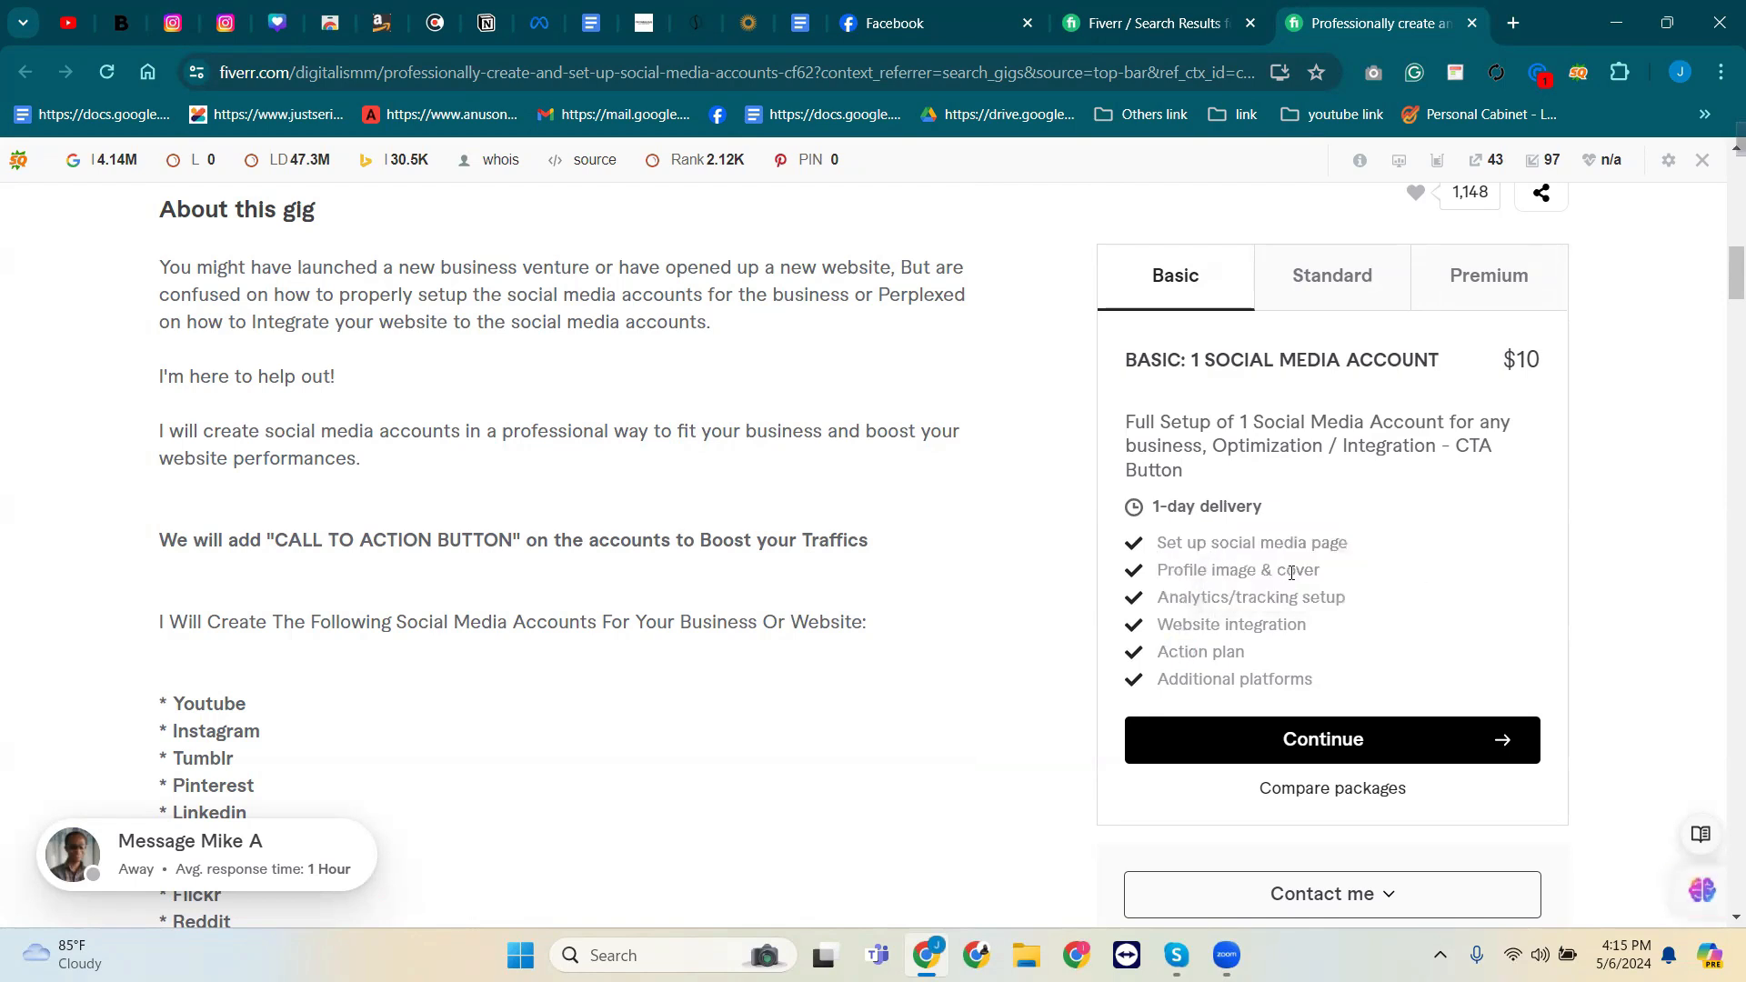
left_click_drag(1323, 575, 1225, 571)
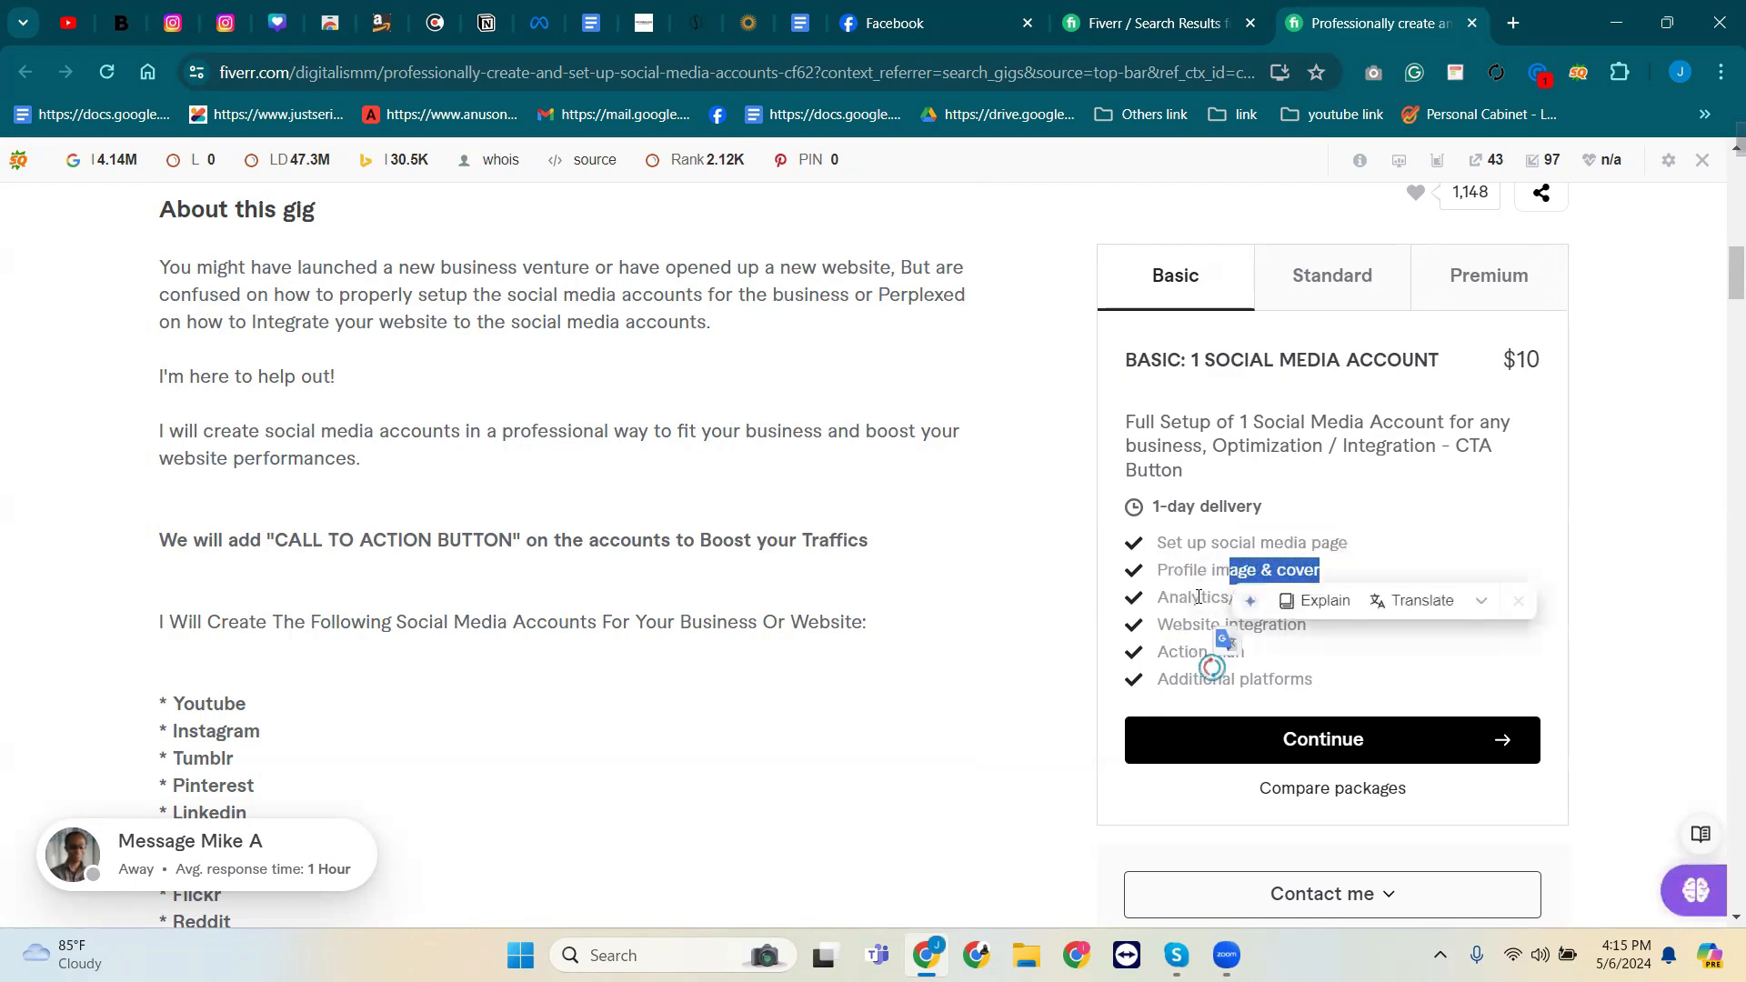
left_click(1199, 597)
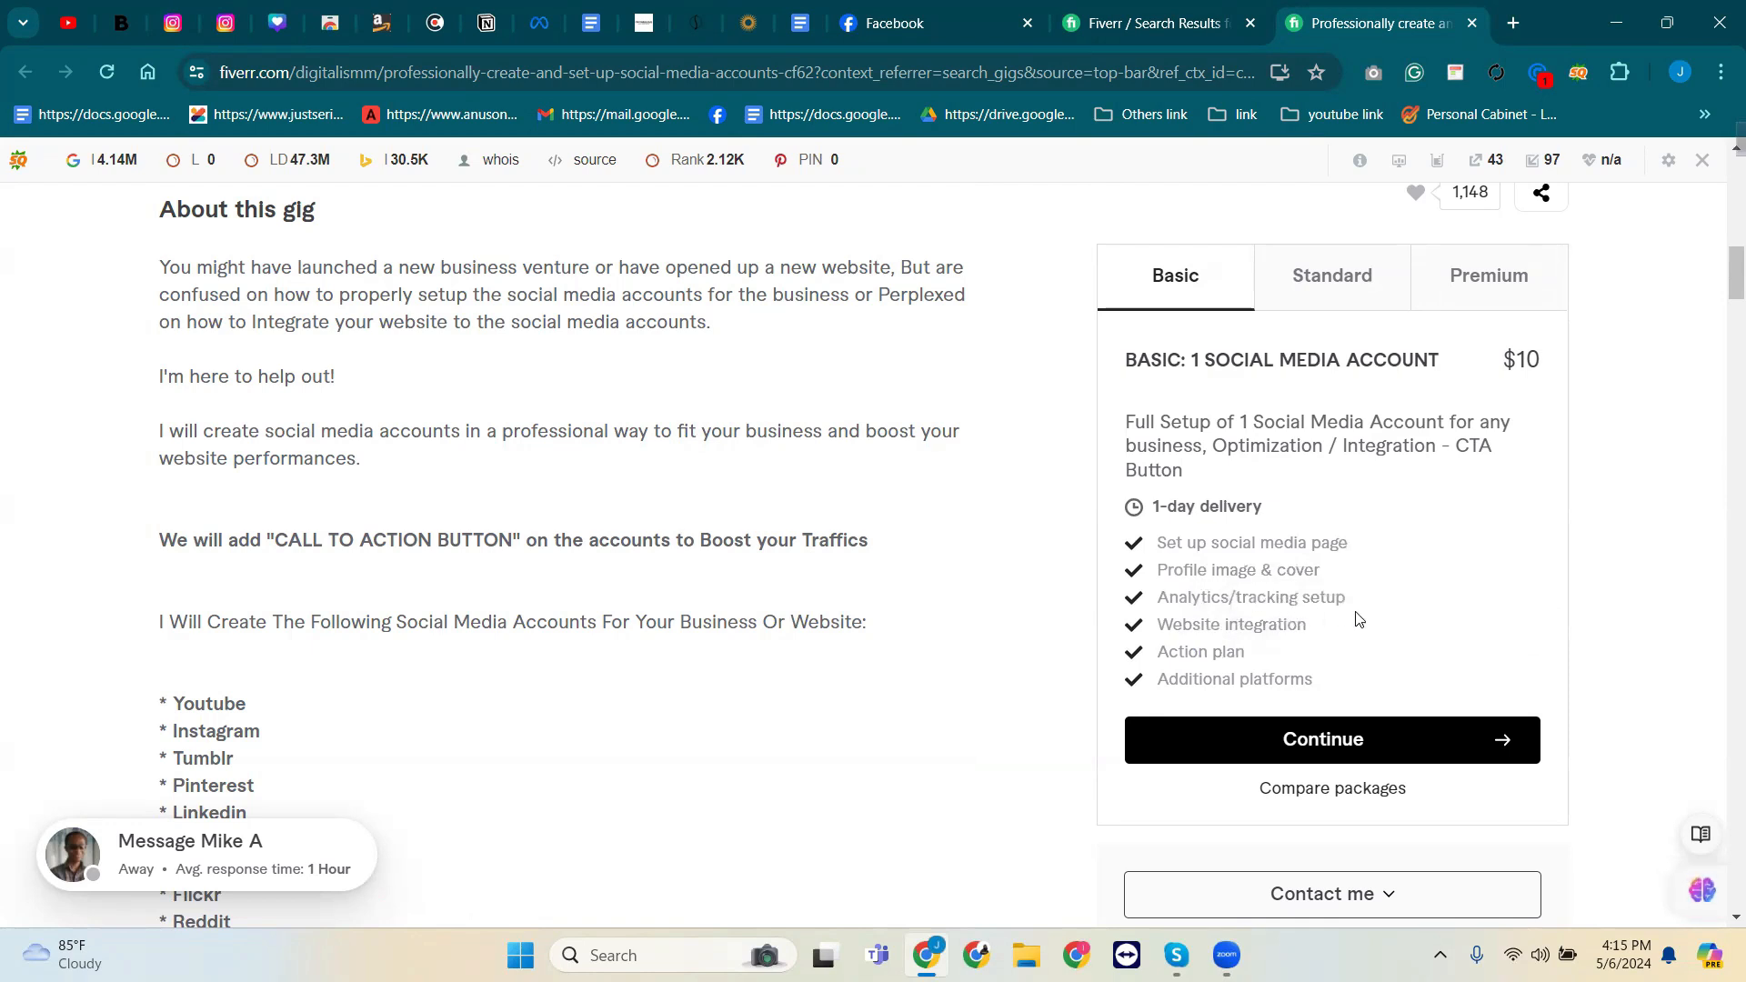
left_click_drag(1311, 628, 1182, 631)
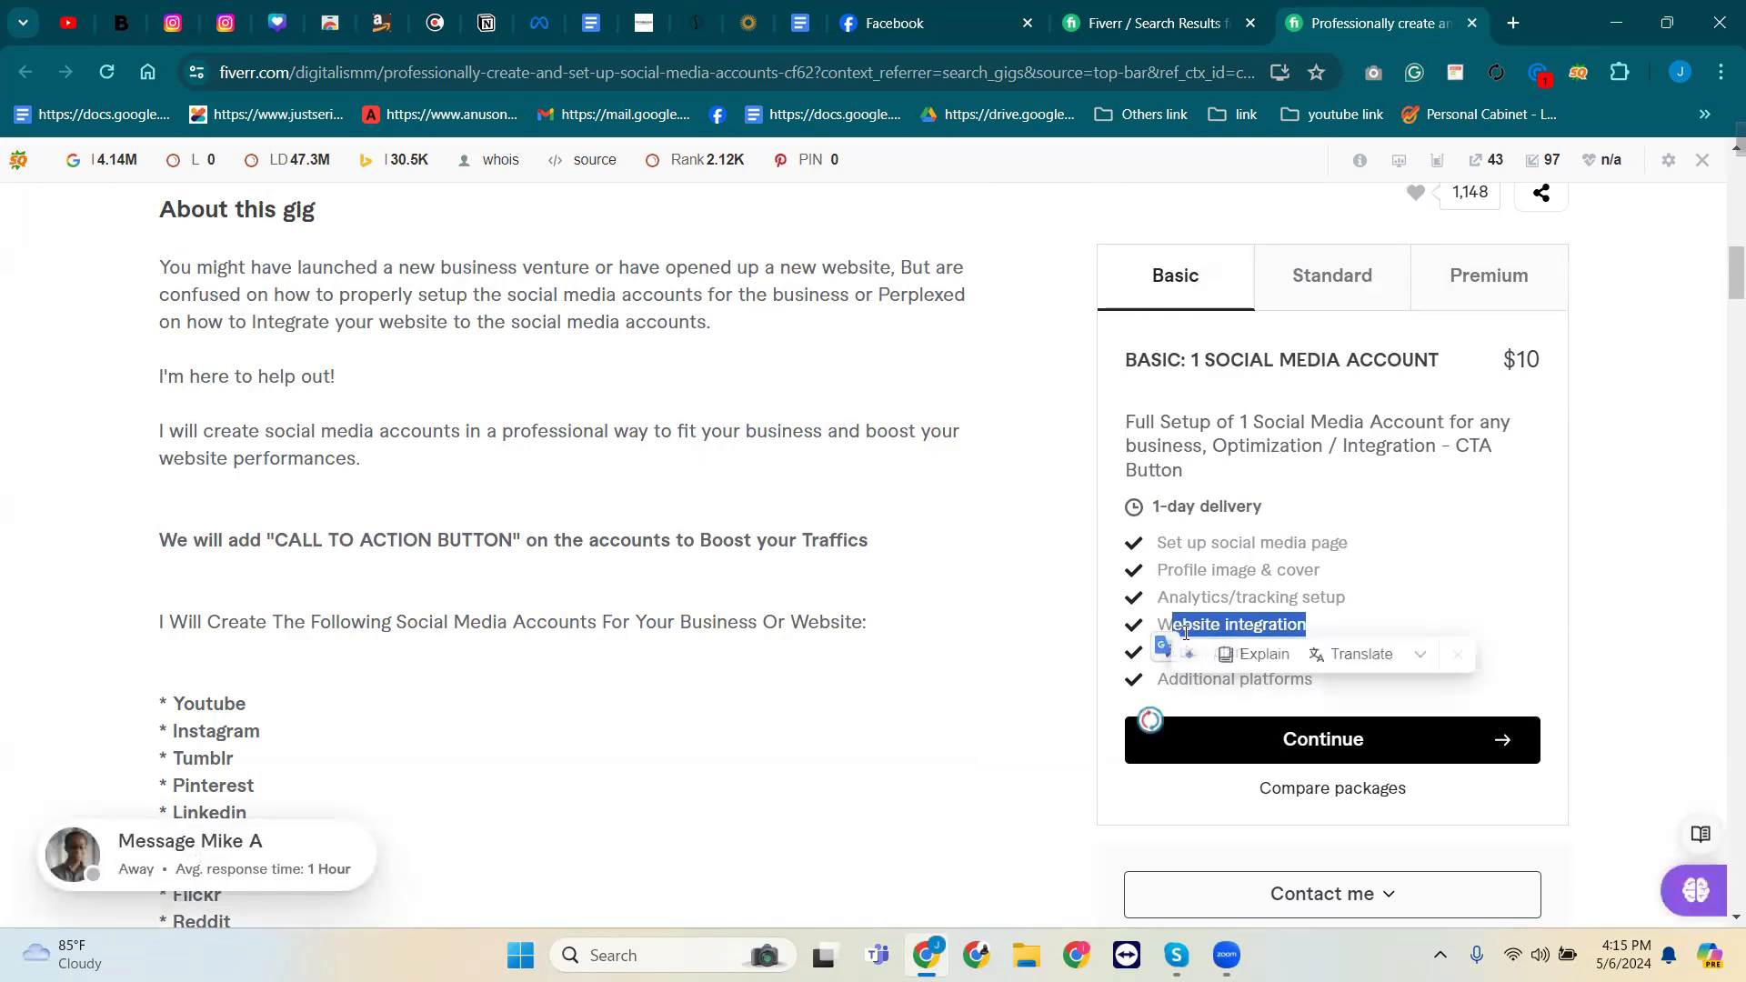
left_click(1186, 633)
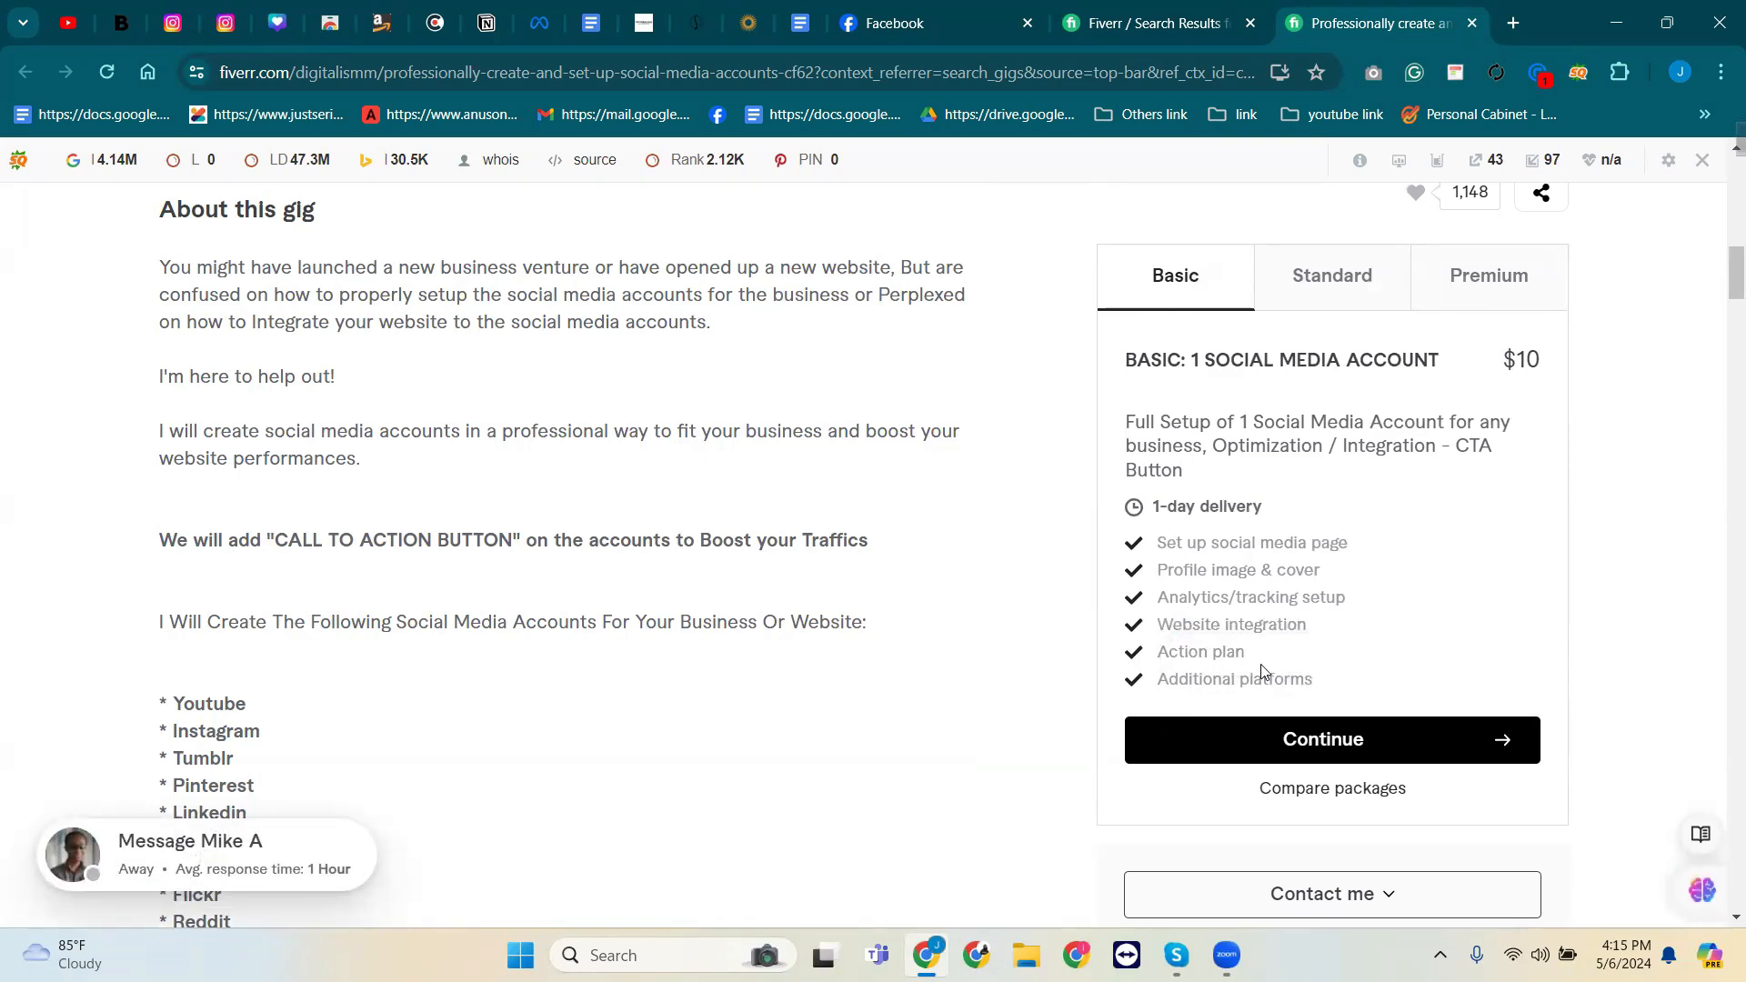
left_click_drag(1223, 645, 1158, 611)
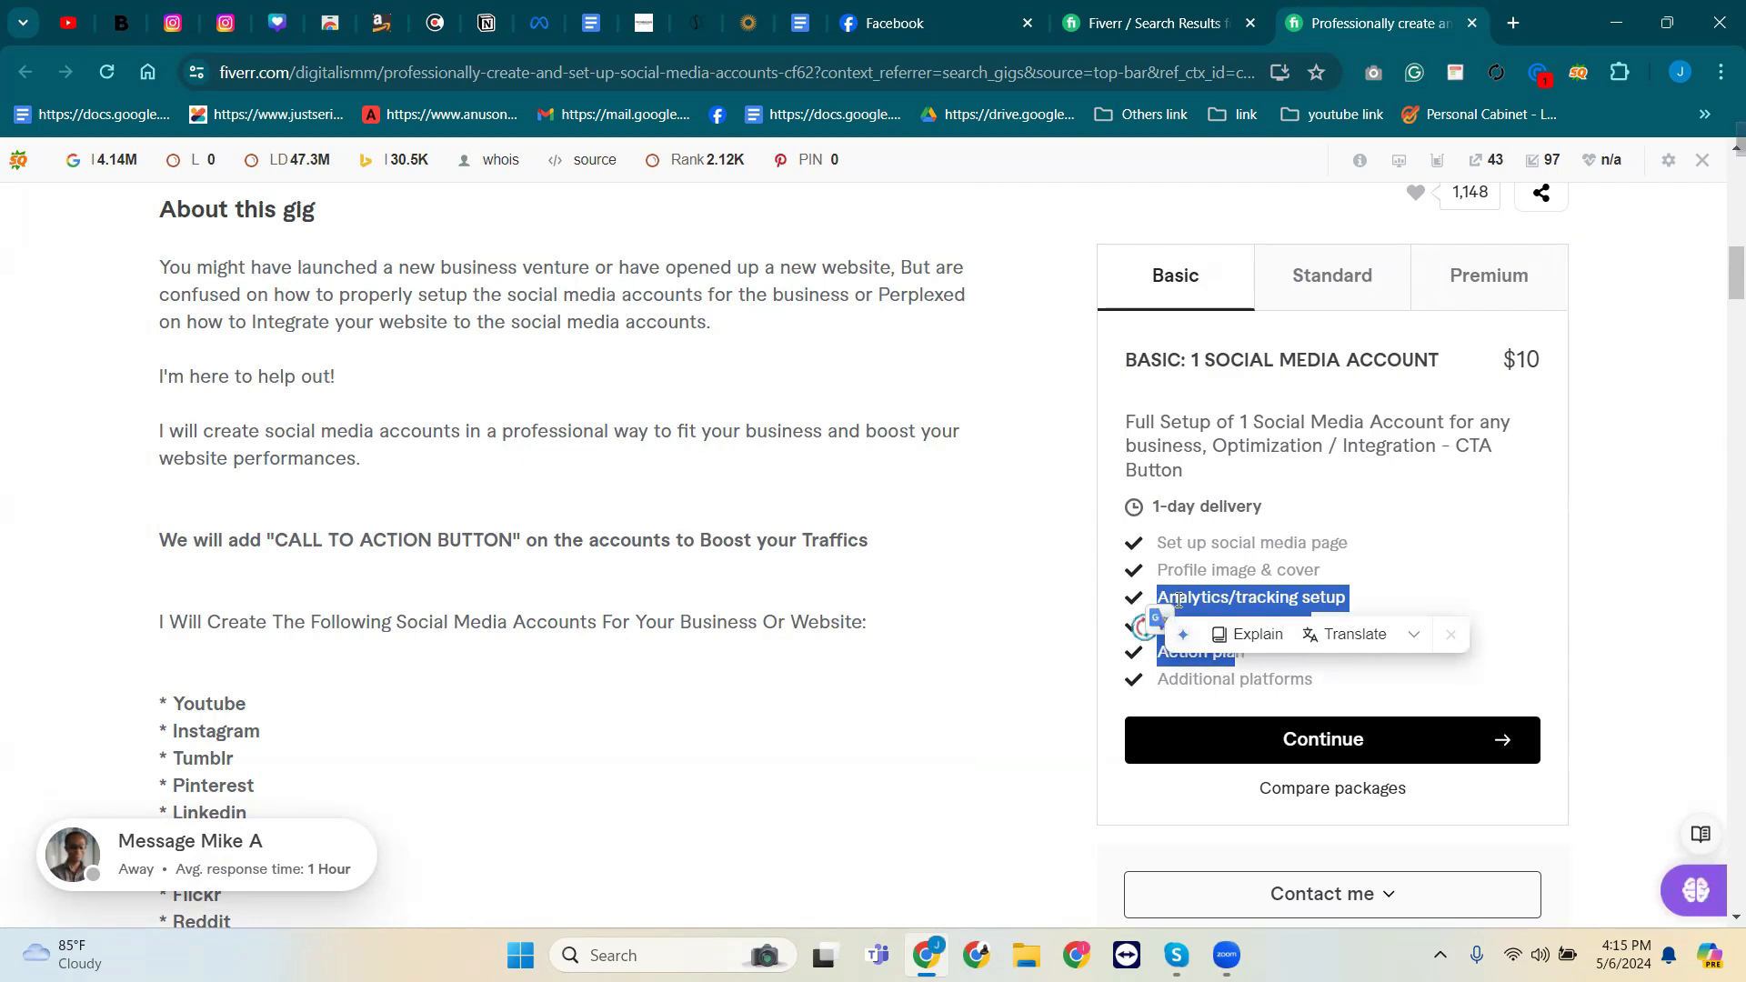
left_click(1189, 643)
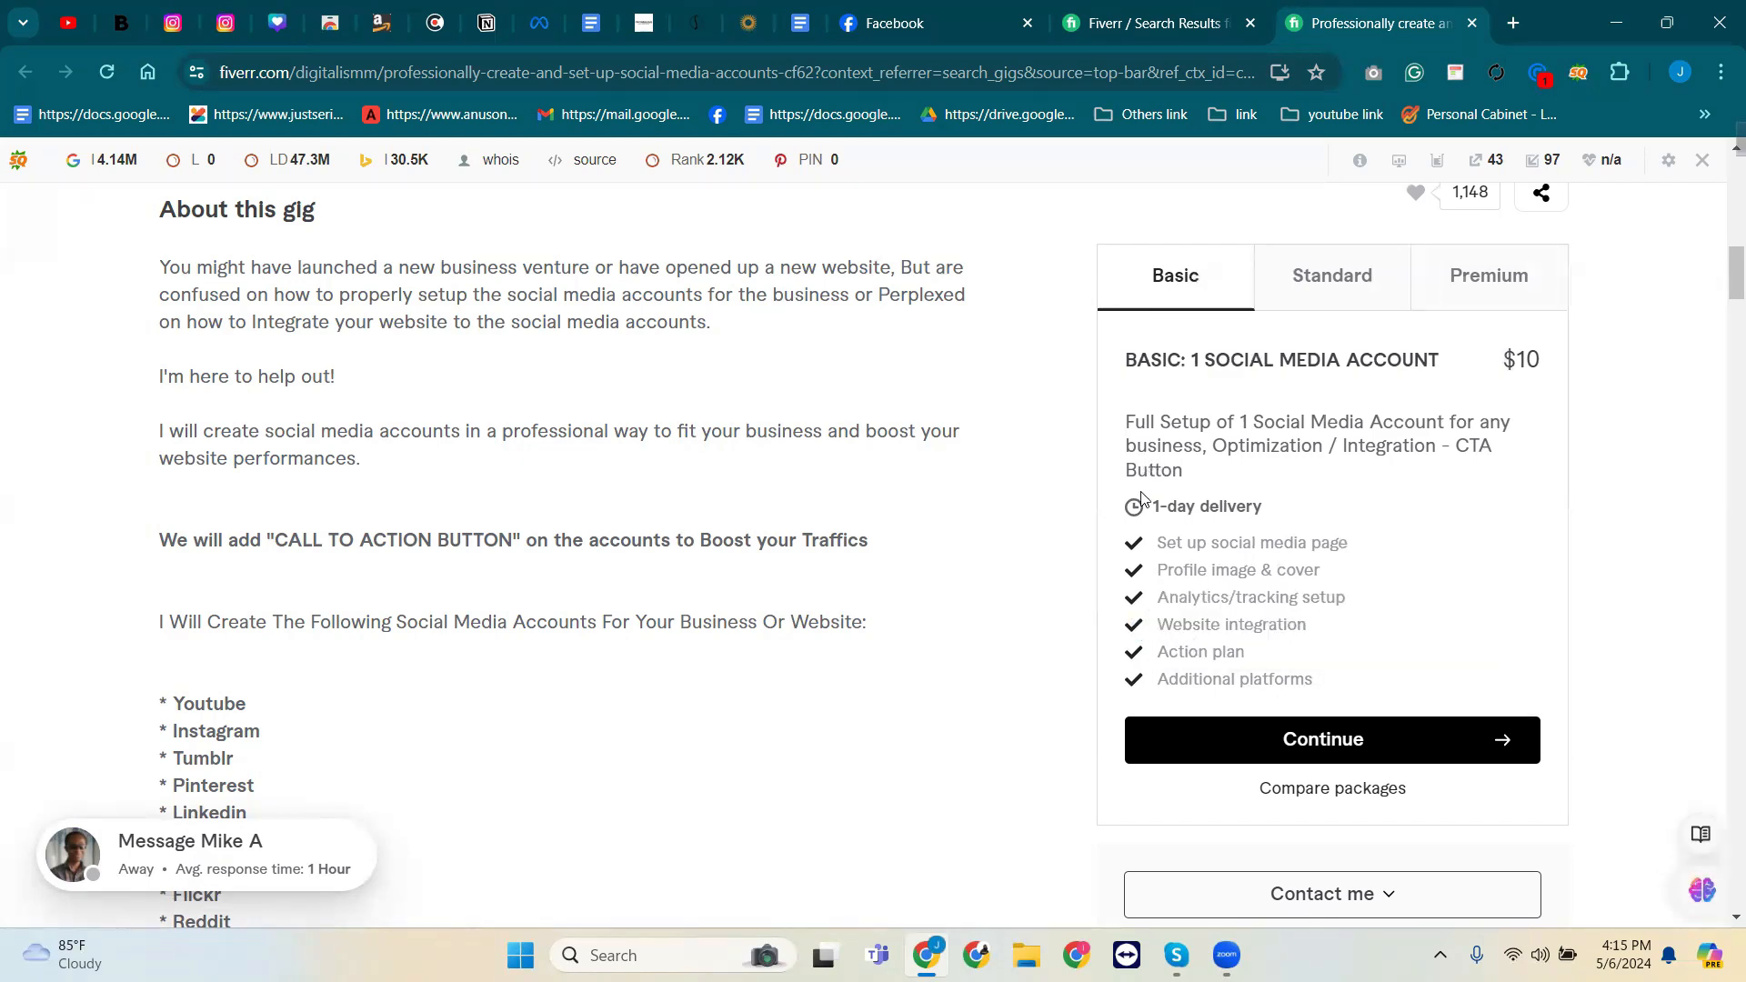
left_click_drag(1313, 570, 1150, 545)
Compare the setup scope of the Standard, Premium and Basic packages, including the gig's package comparison table.
left_click(1326, 290)
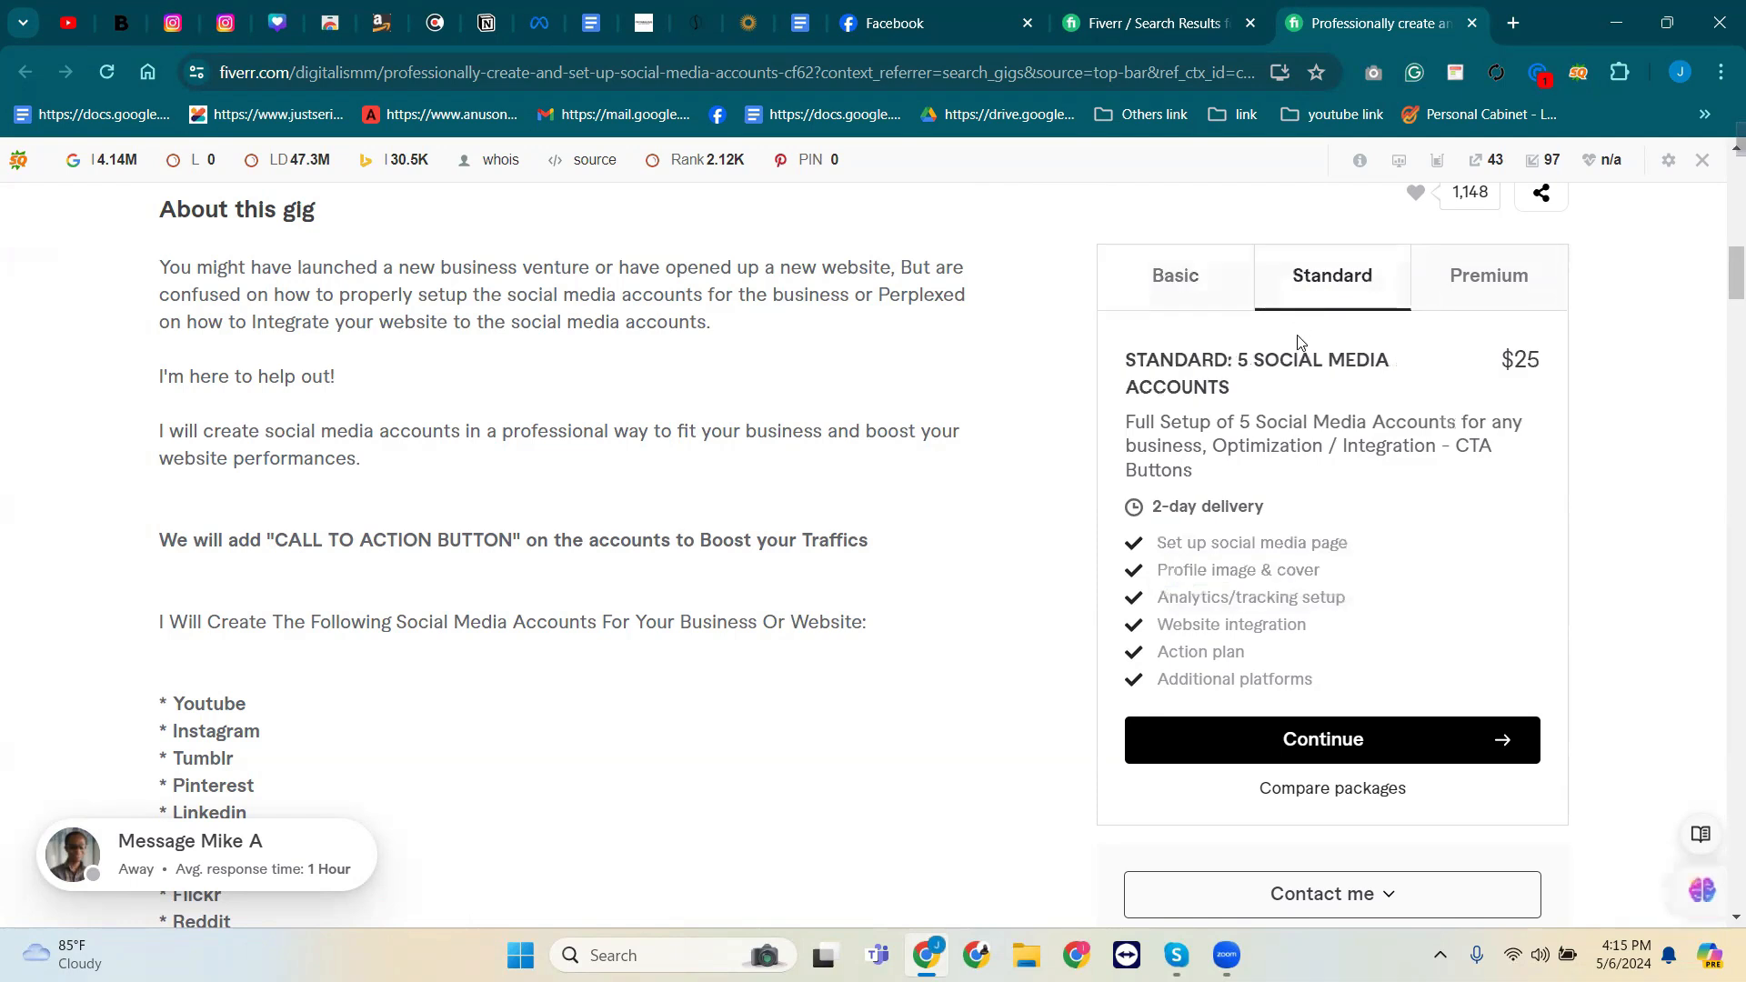
left_click_drag(1346, 691, 1188, 508)
left_click(1188, 508)
left_click(1233, 308)
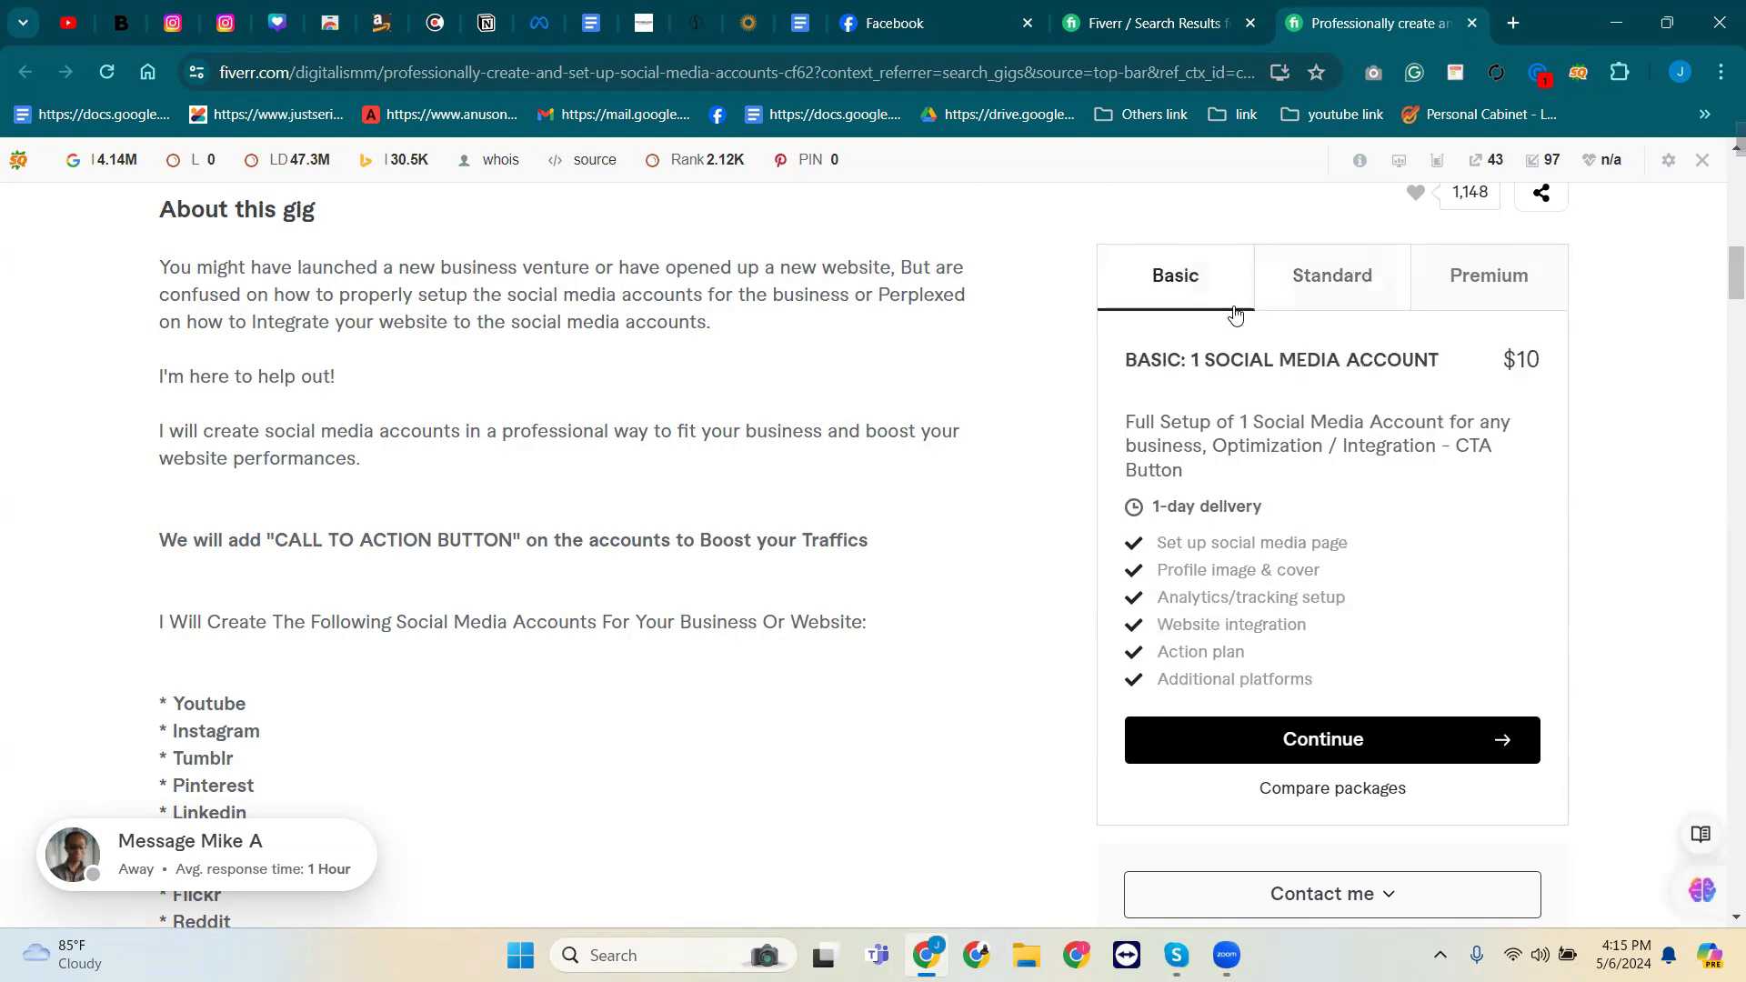
left_click(1320, 277)
left_click(1468, 296)
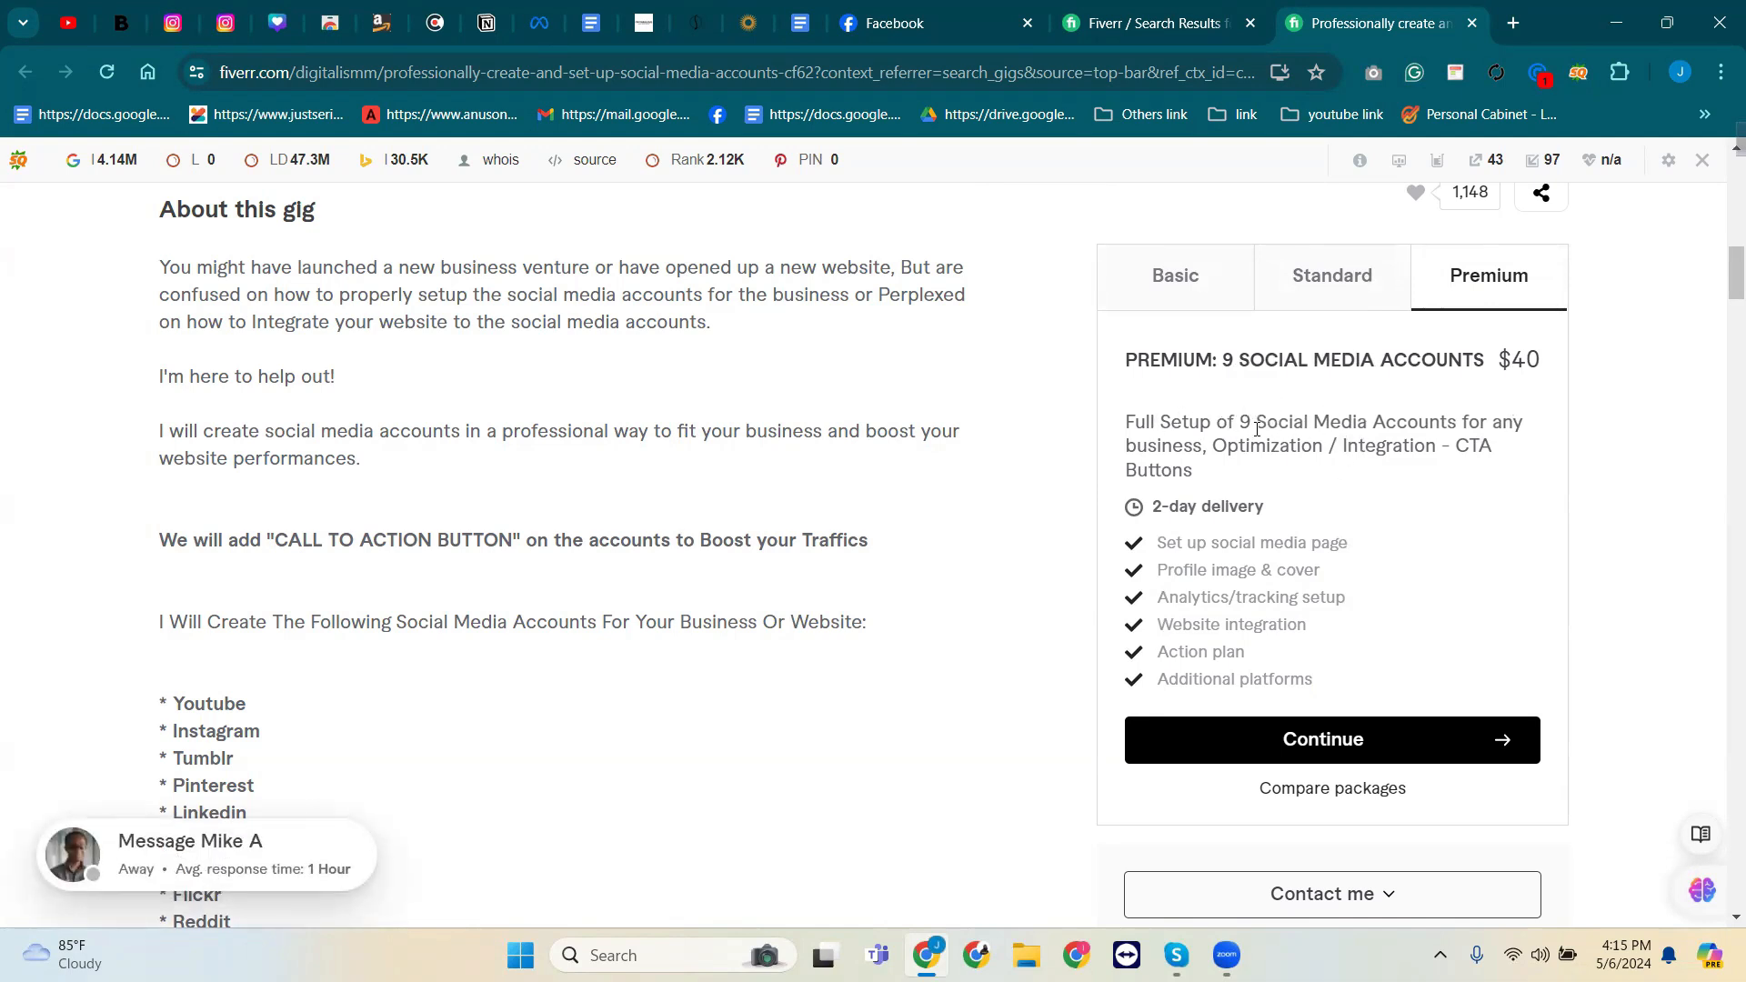
left_click_drag(1247, 424, 1113, 427)
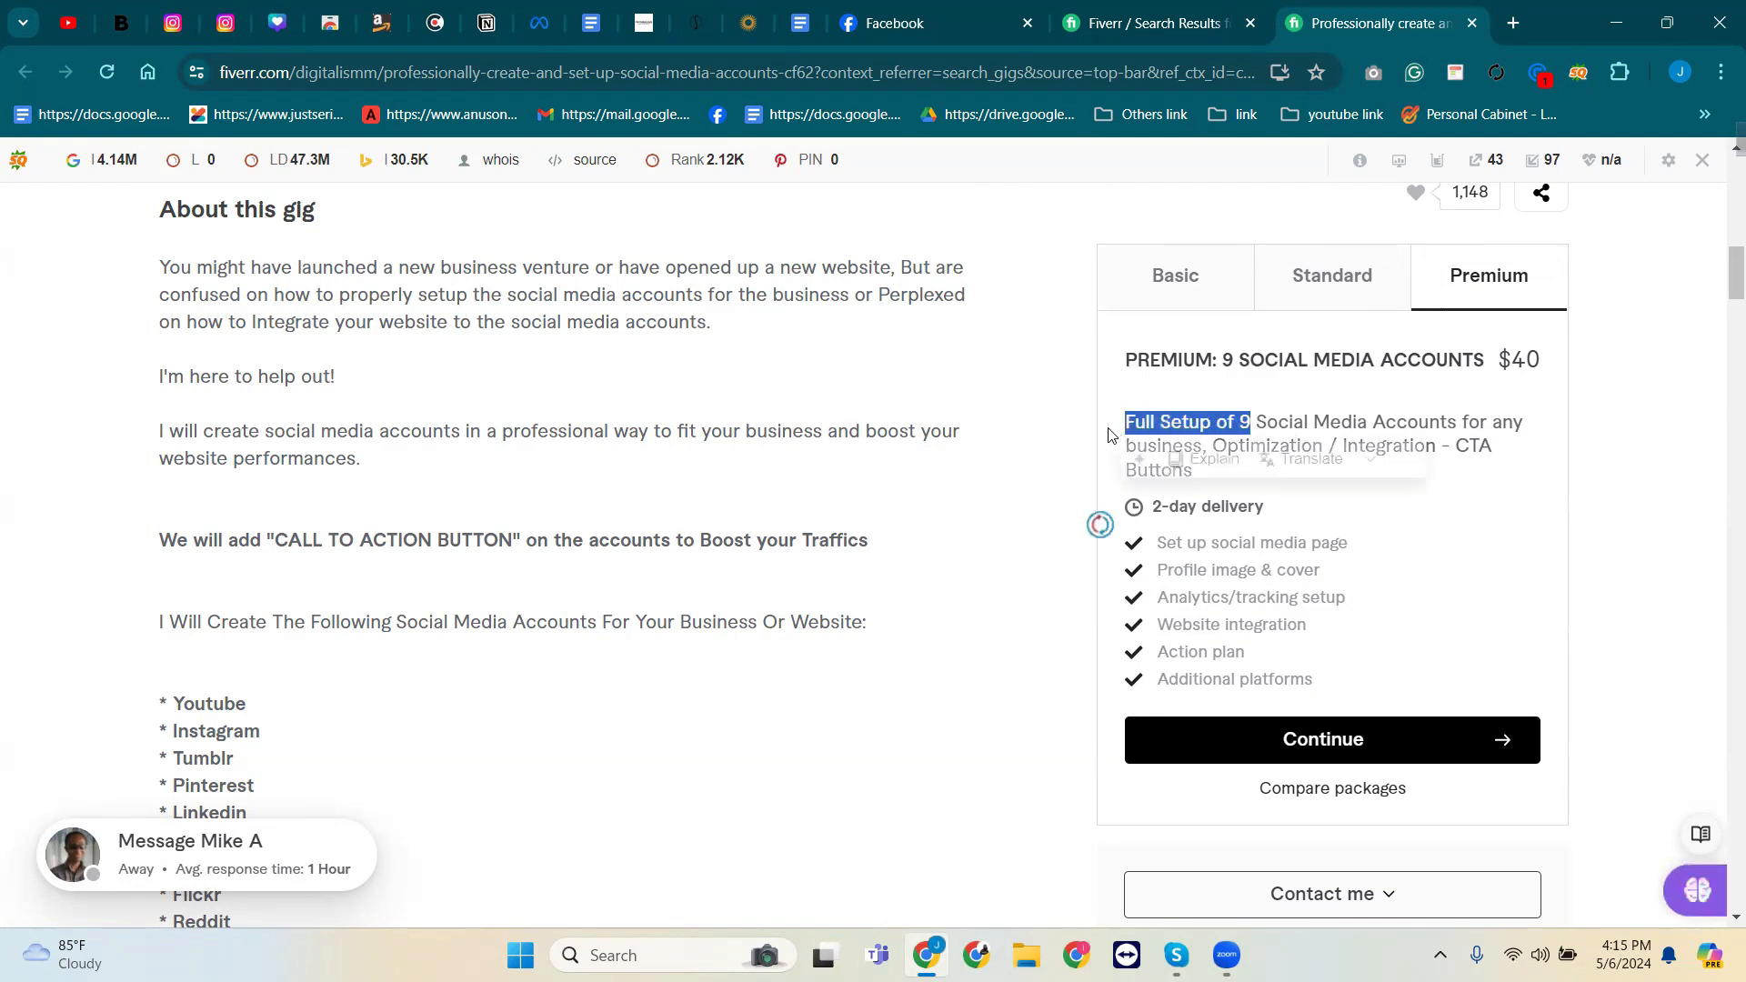
left_click(1335, 280)
left_click(1197, 292)
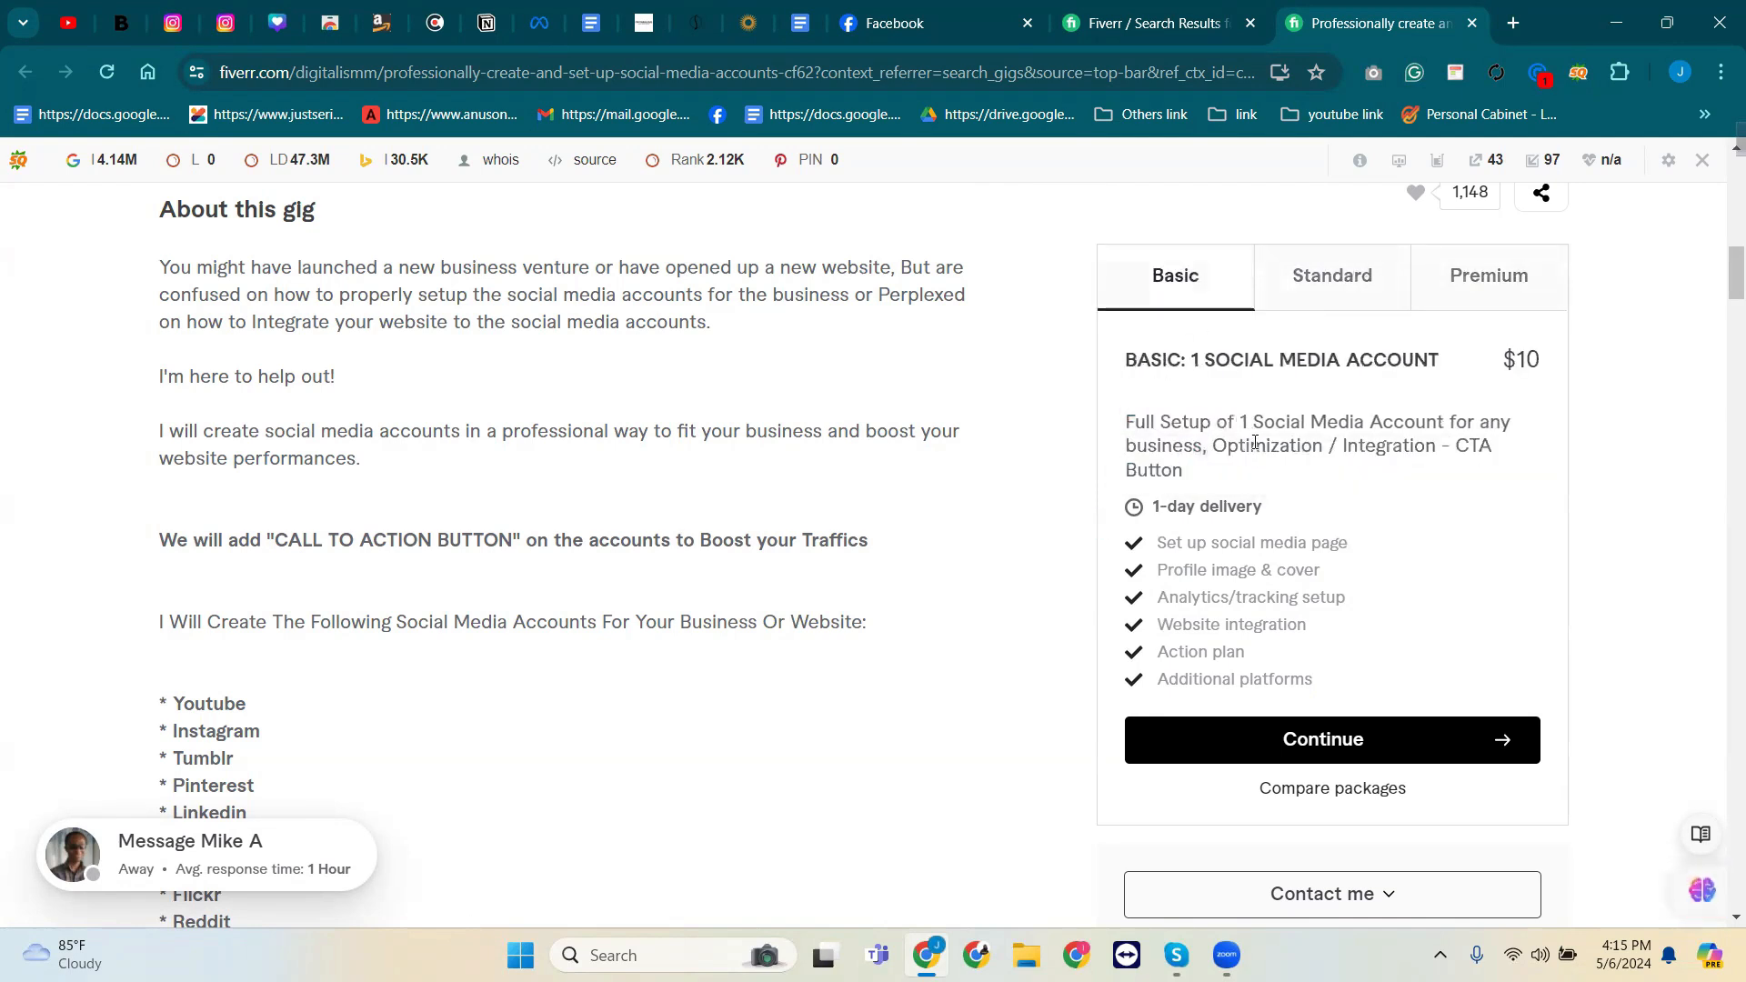
mouse_move(1215, 422)
left_mouse_down()
mouse_move(1116, 431)
mouse_move(1214, 360)
mouse_move(1200, 444)
left_mouse_up()
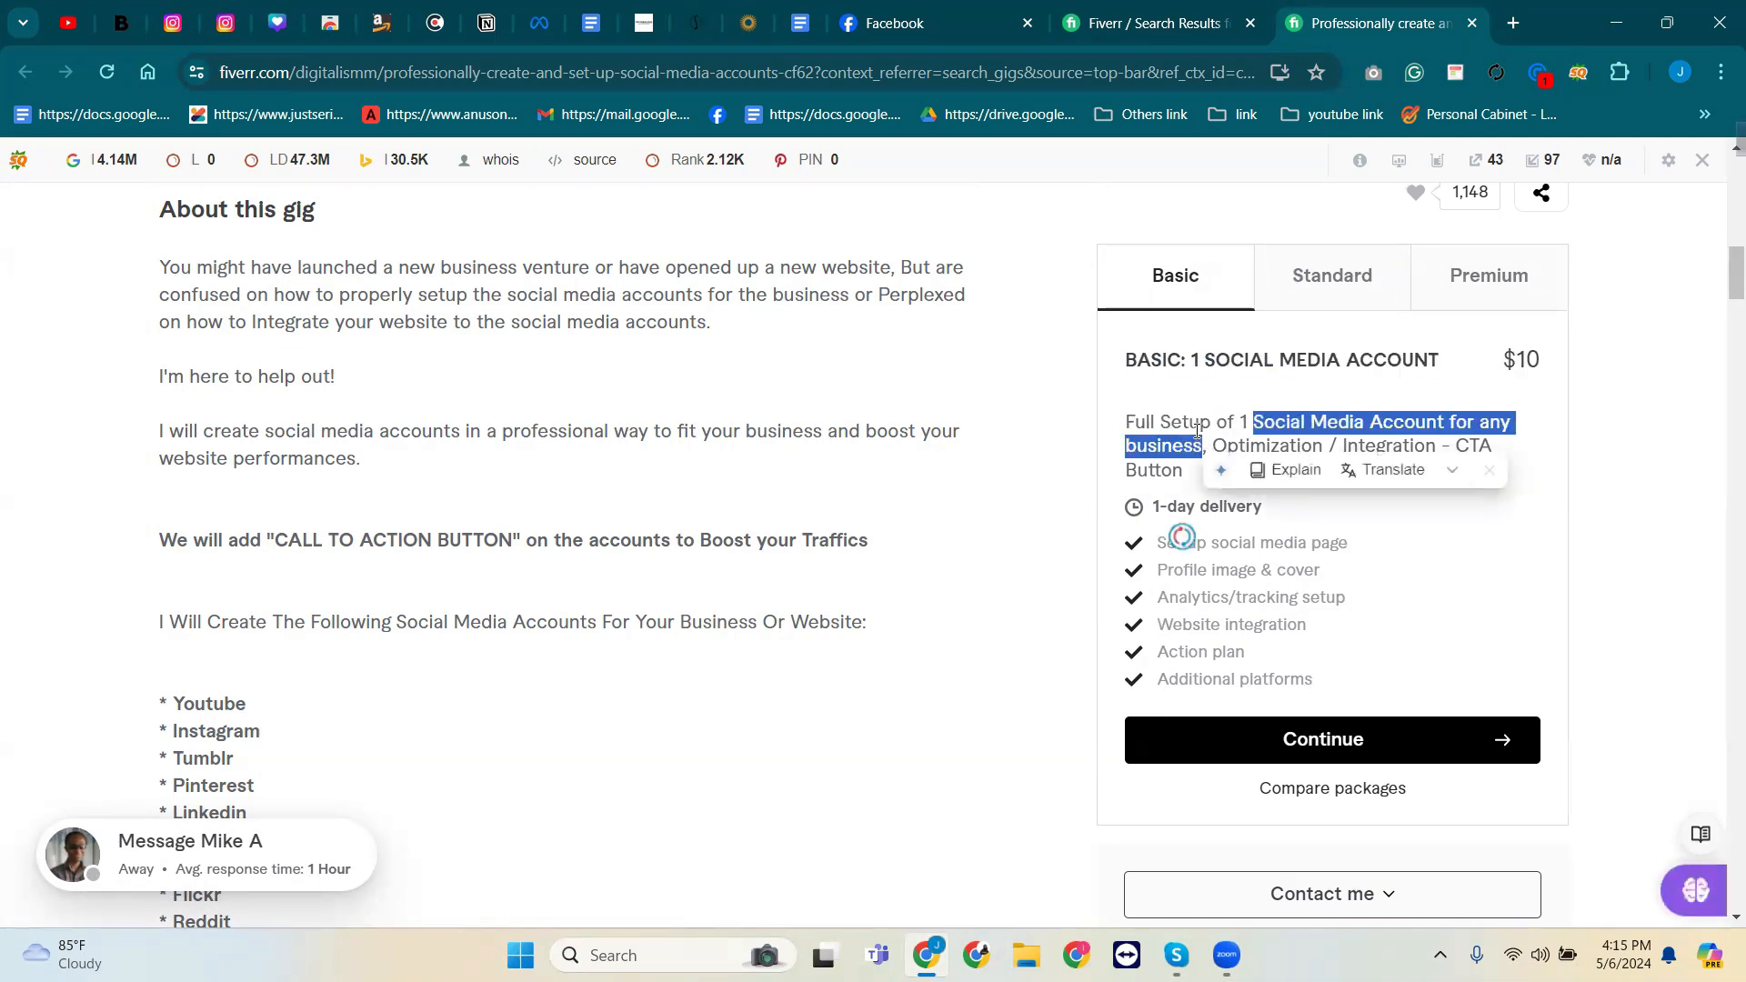
left_click(1204, 505)
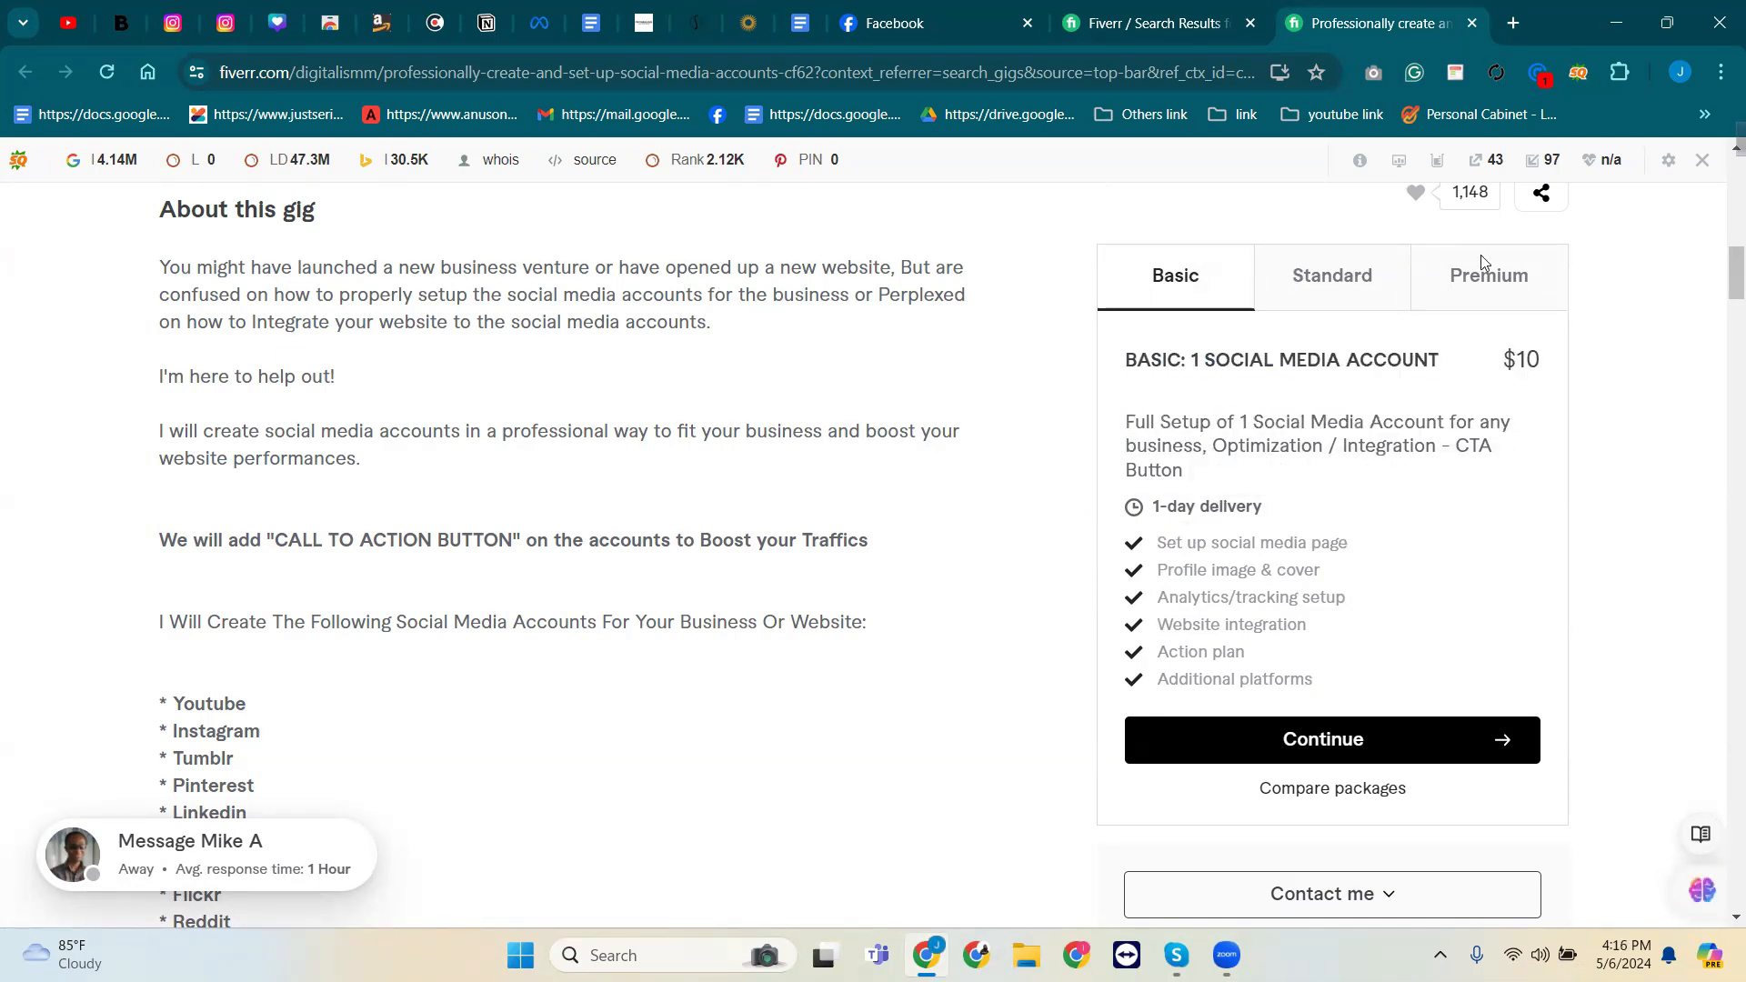
scroll(891, 465, "down", 15)
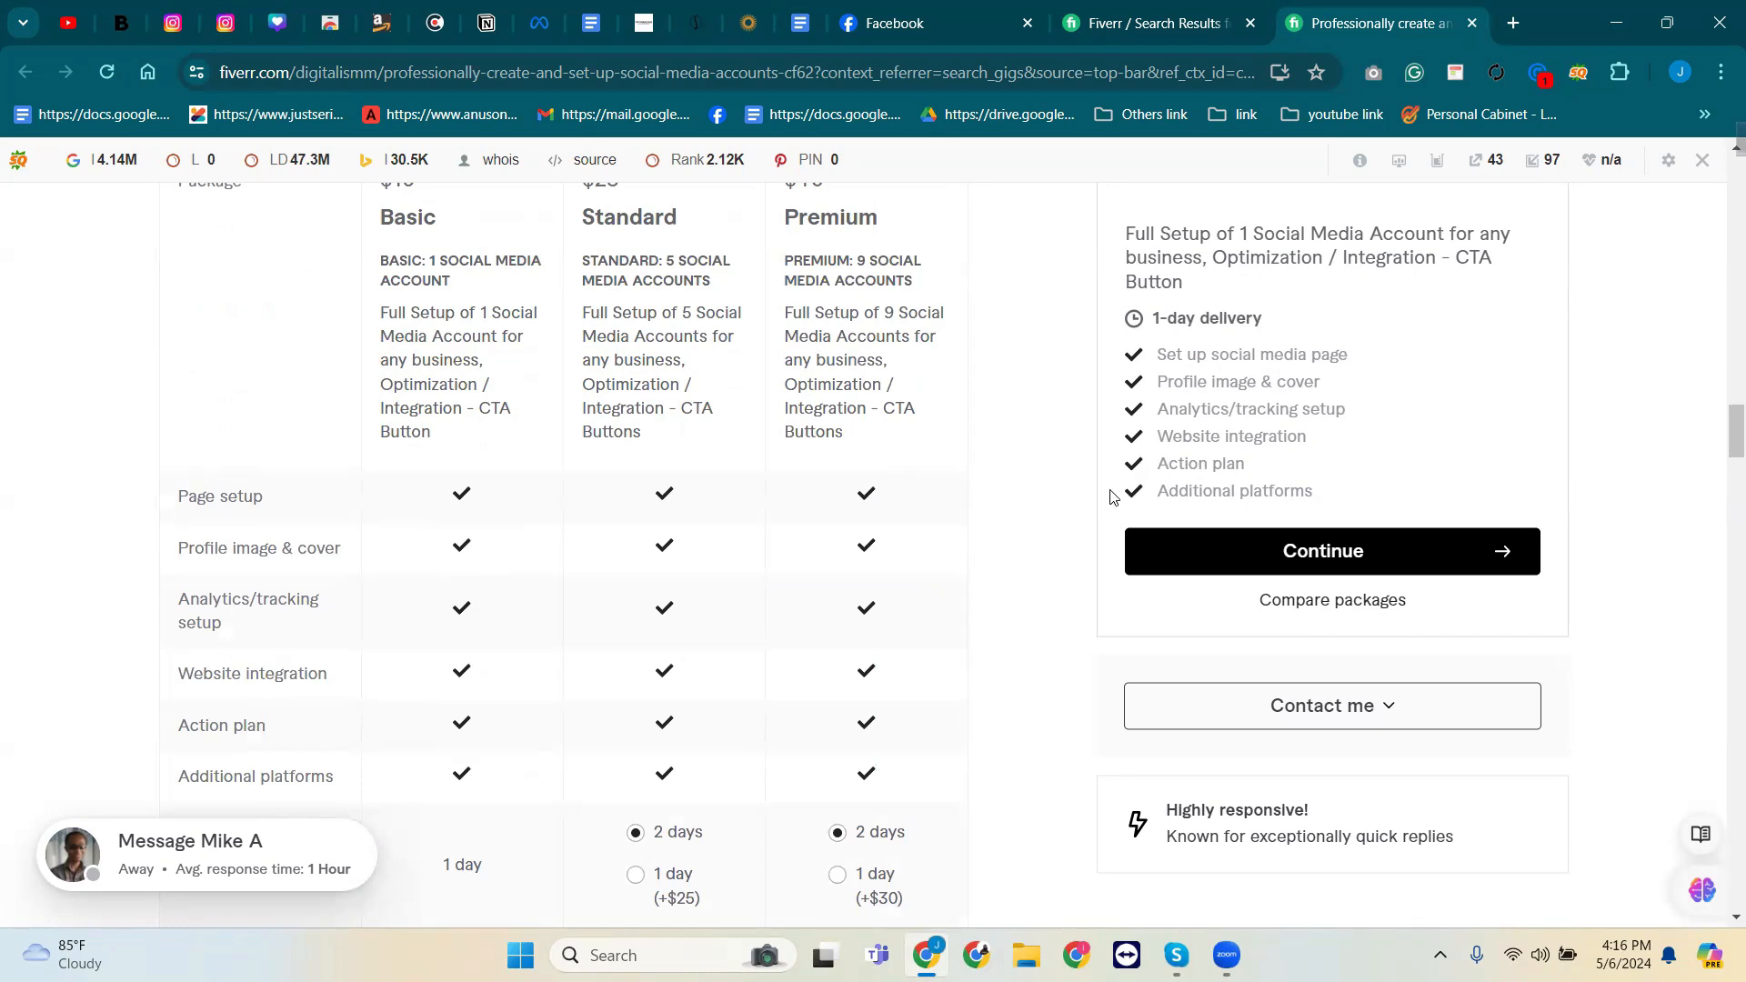
Switch back to the Unitydownshop Facebook page, close both Fiverr tabs and look over the page's health and posts sections.
left_click(967, 7)
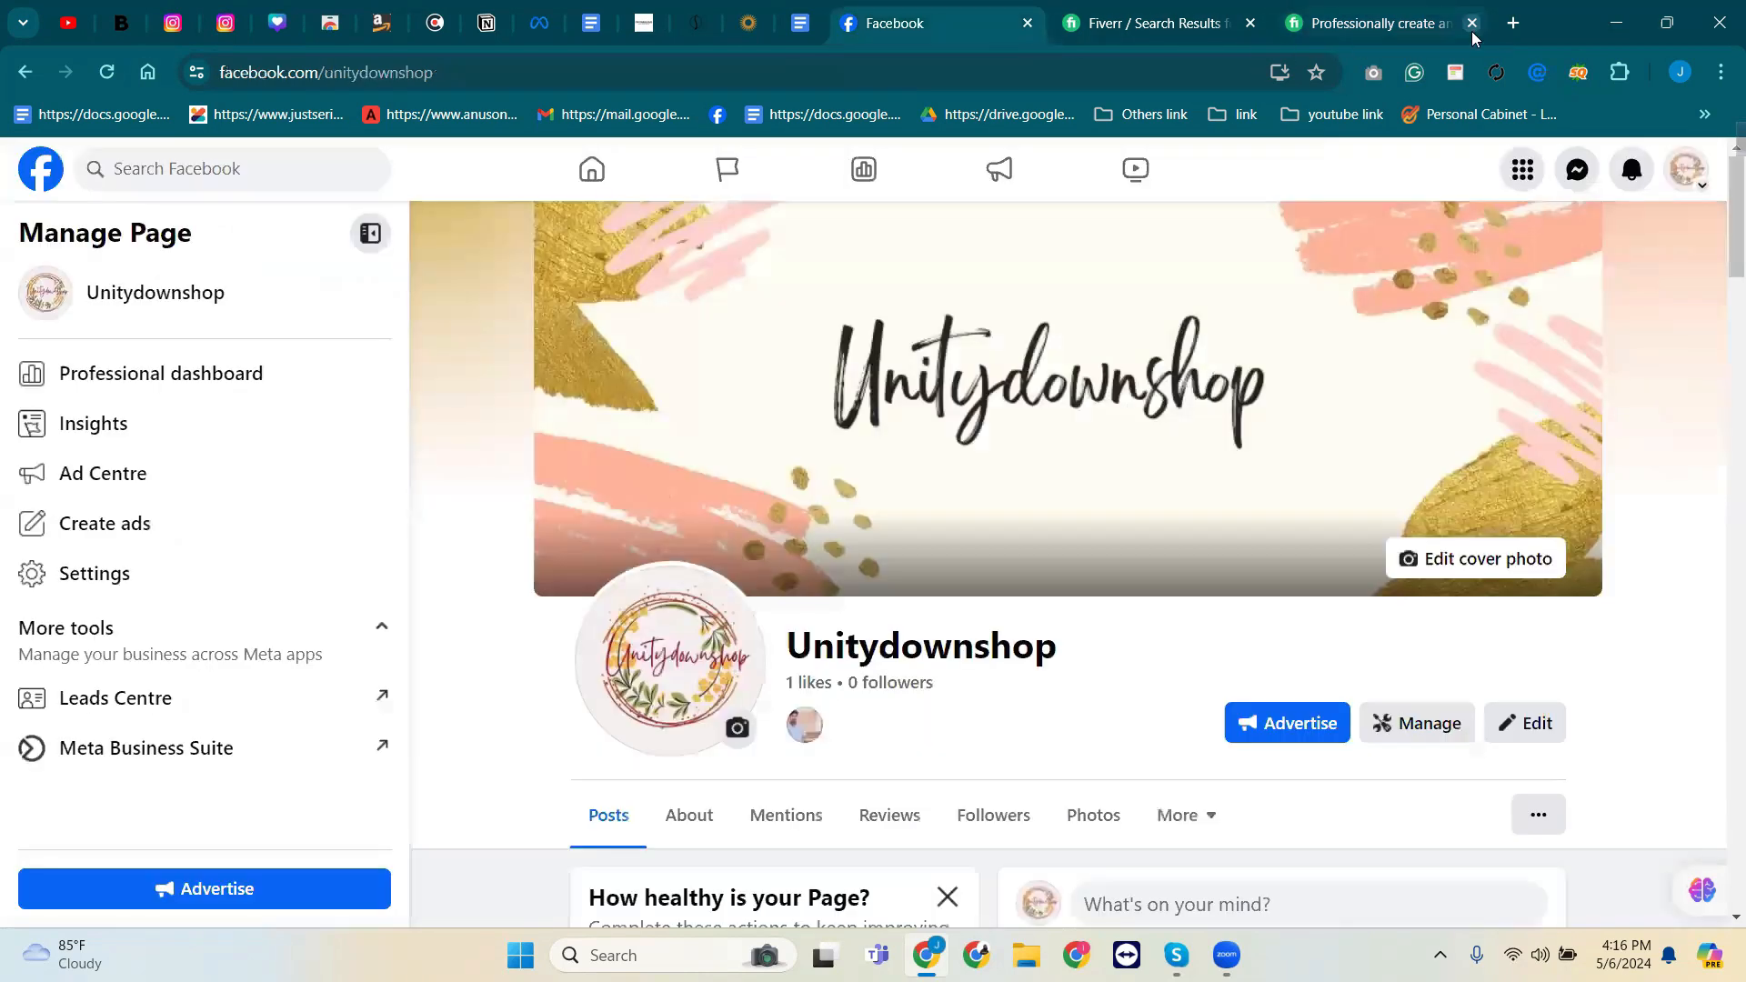
left_click(1473, 23)
left_click(1346, 23)
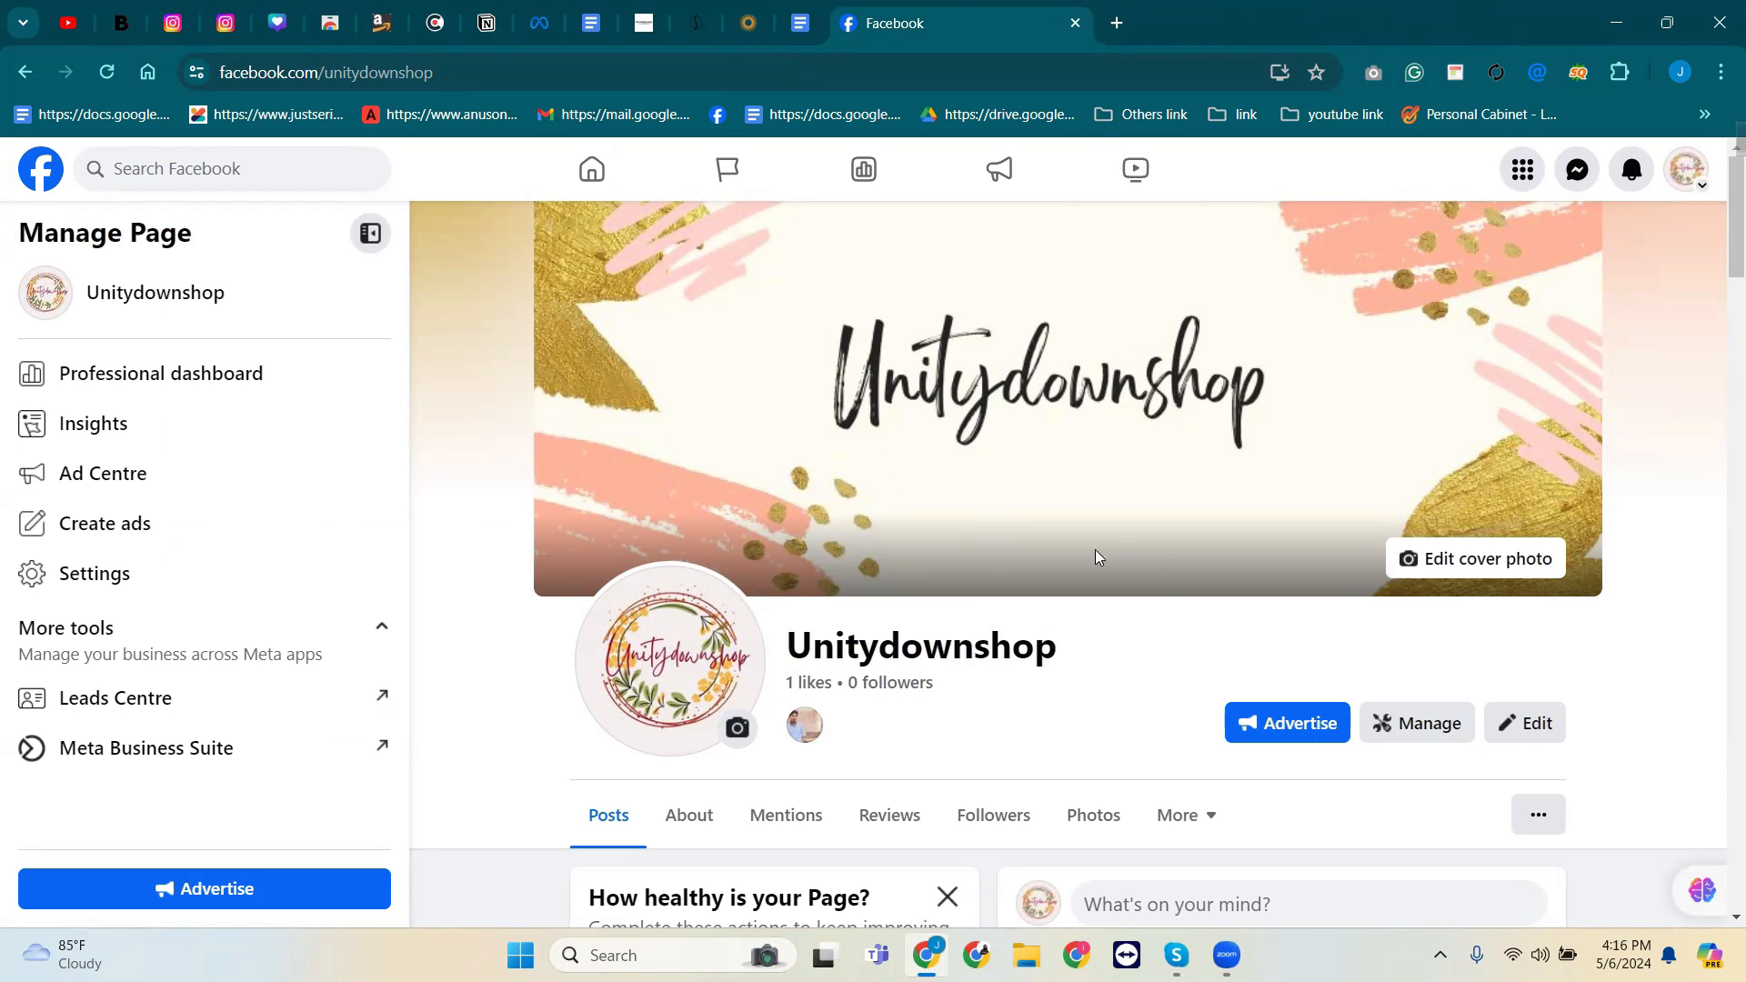
scroll(1095, 549, "down", 5)
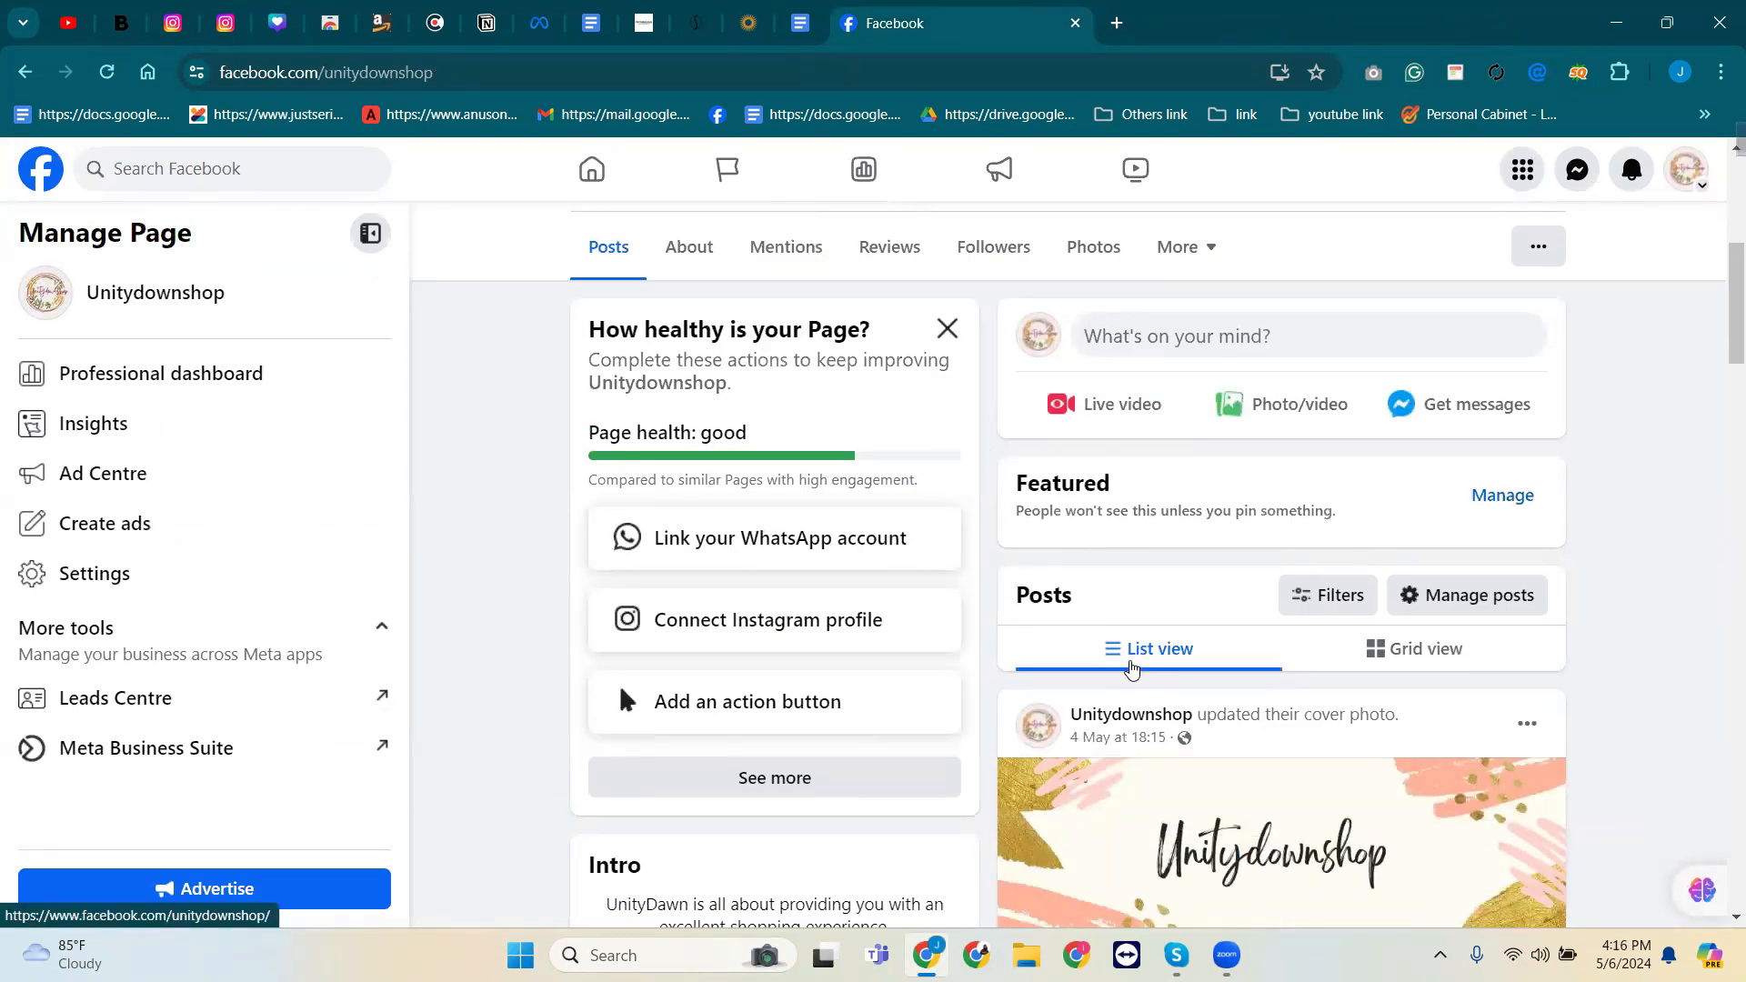
scroll(1132, 664, "up", 3)
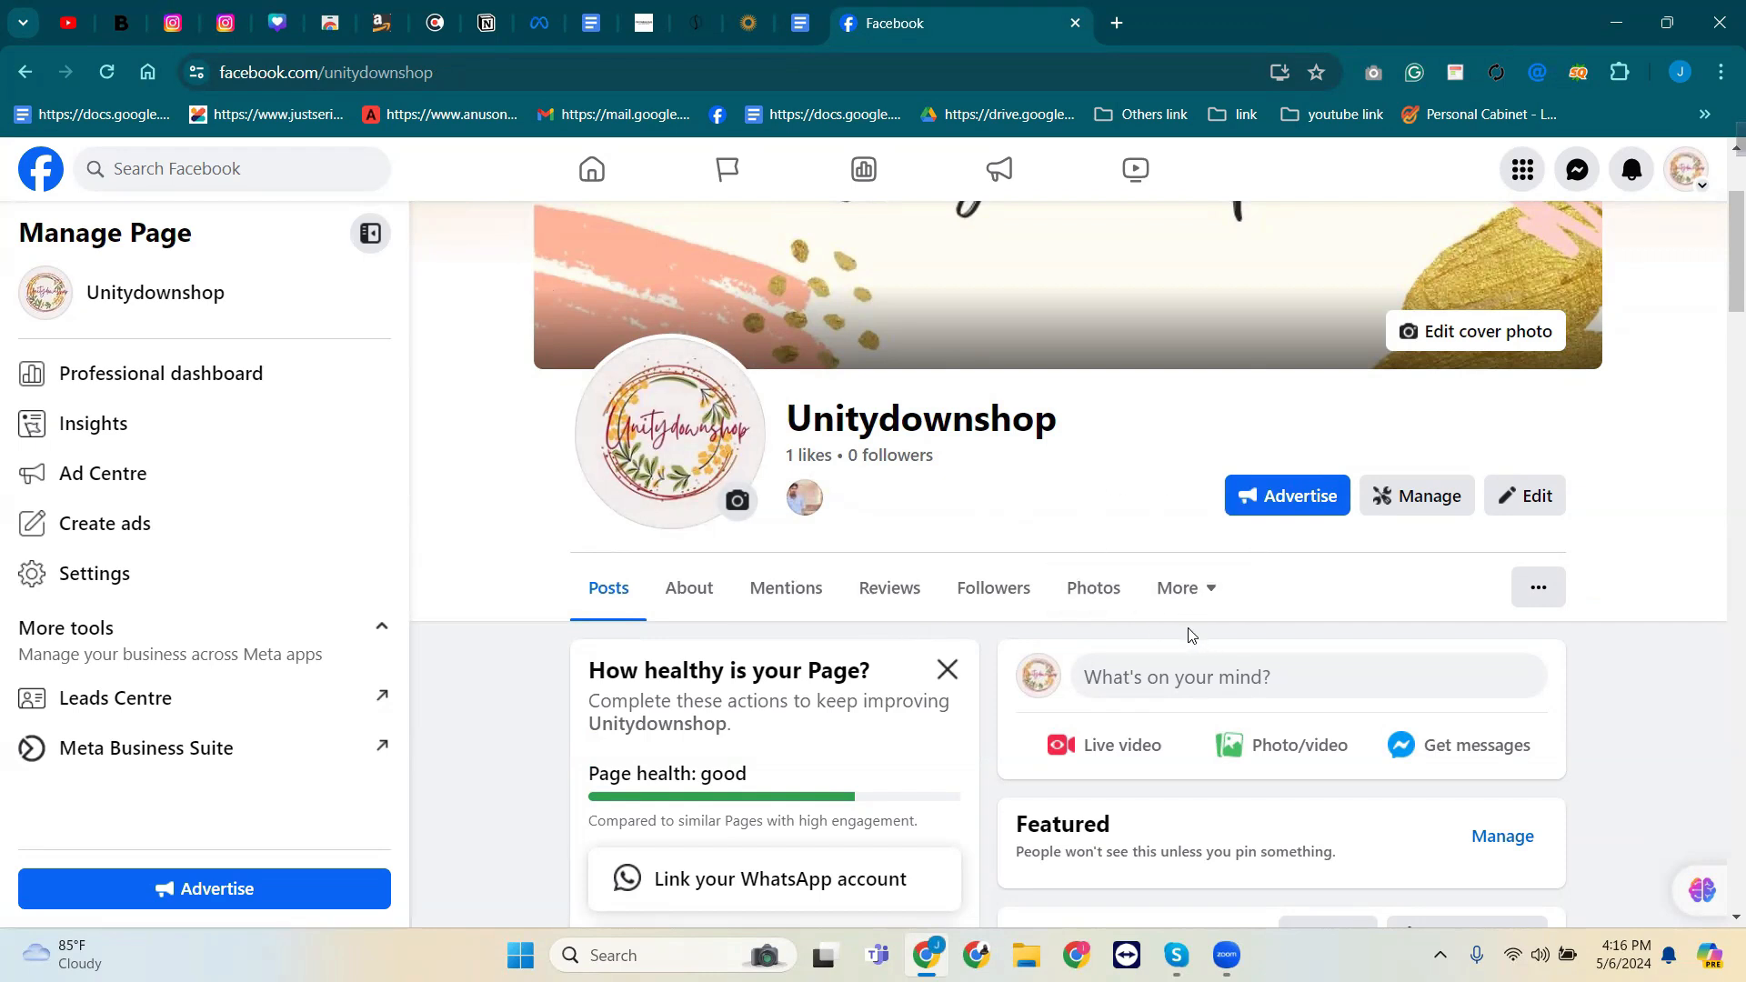
scroll(1182, 634, "down", 2)
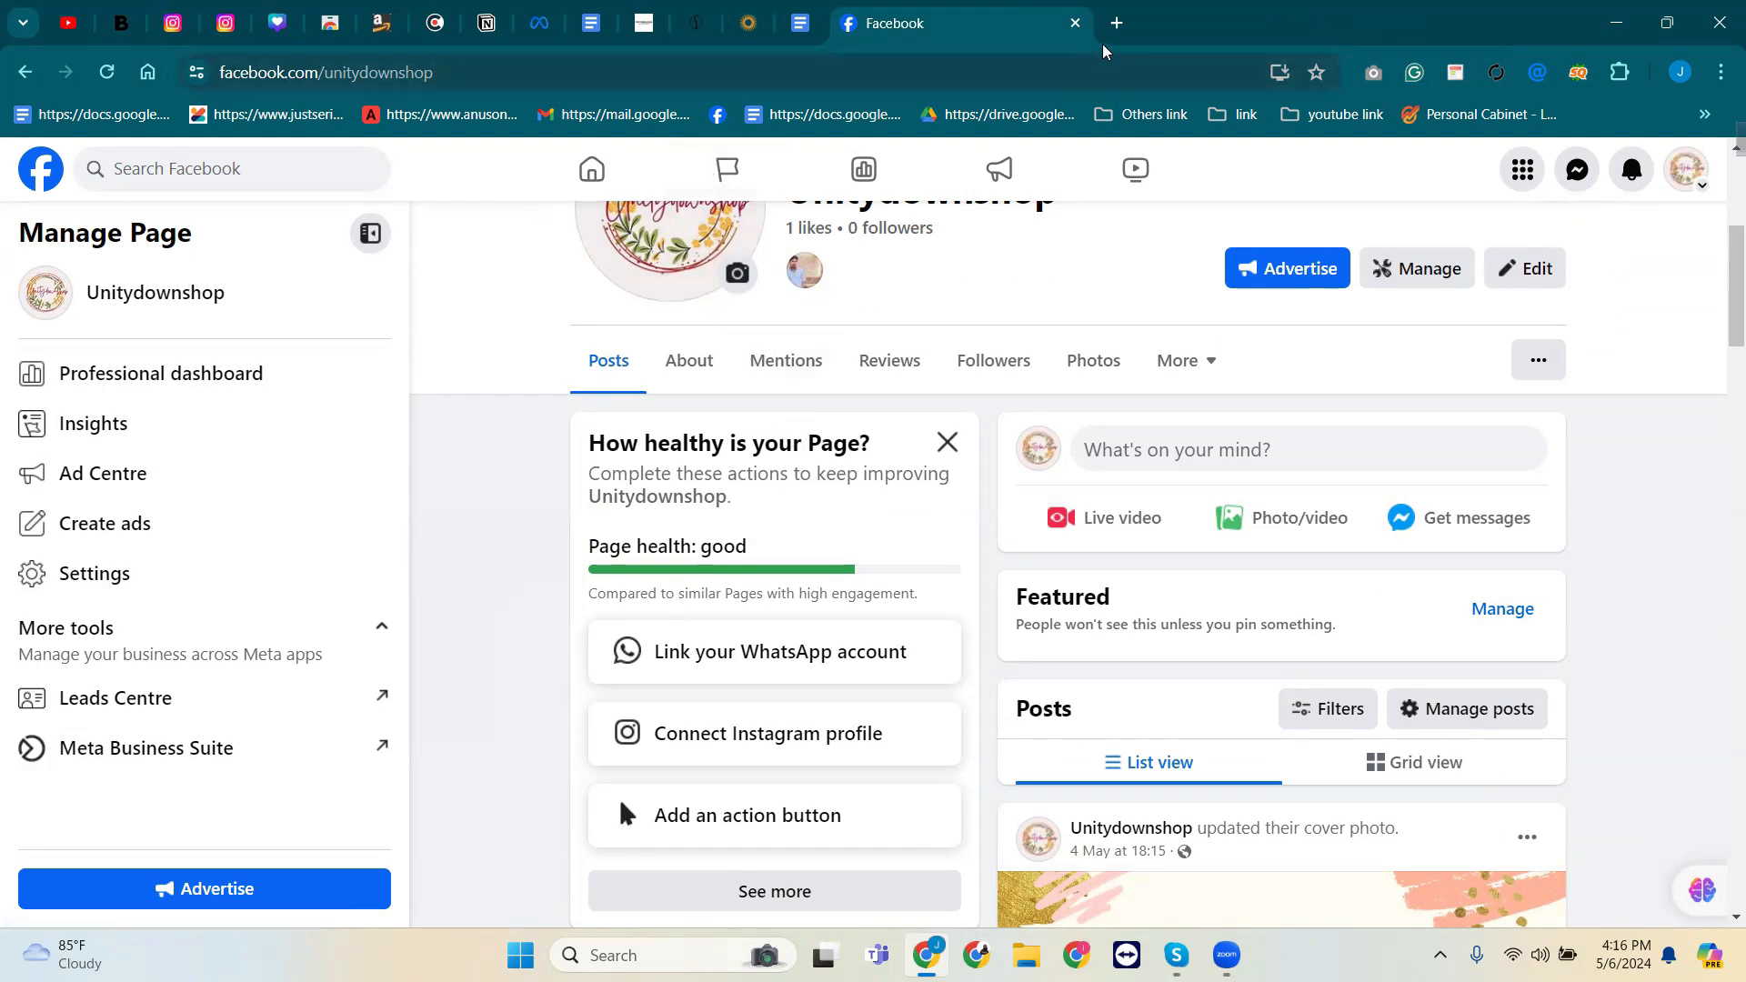
Search Facebook for "digital", choose the suggestion "digital marketing live course" and open the Digital Marketing Live Course page.
left_click(1115, 23)
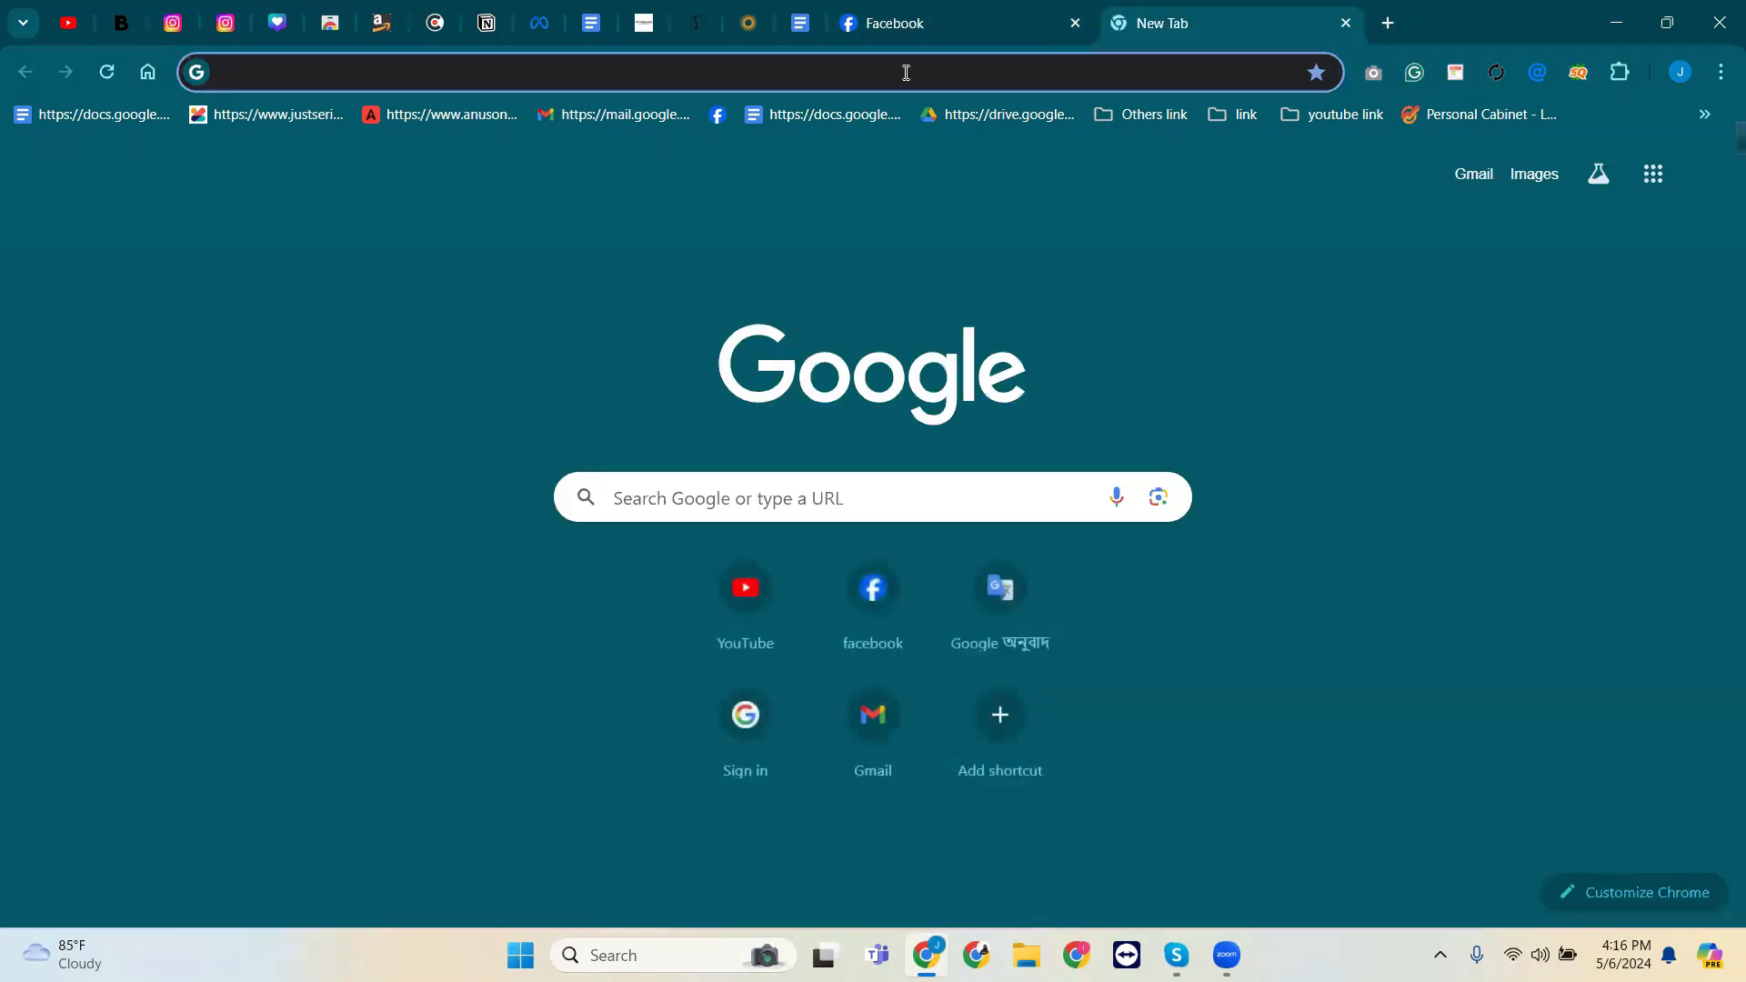
left_click(941, 11)
left_click(270, 171)
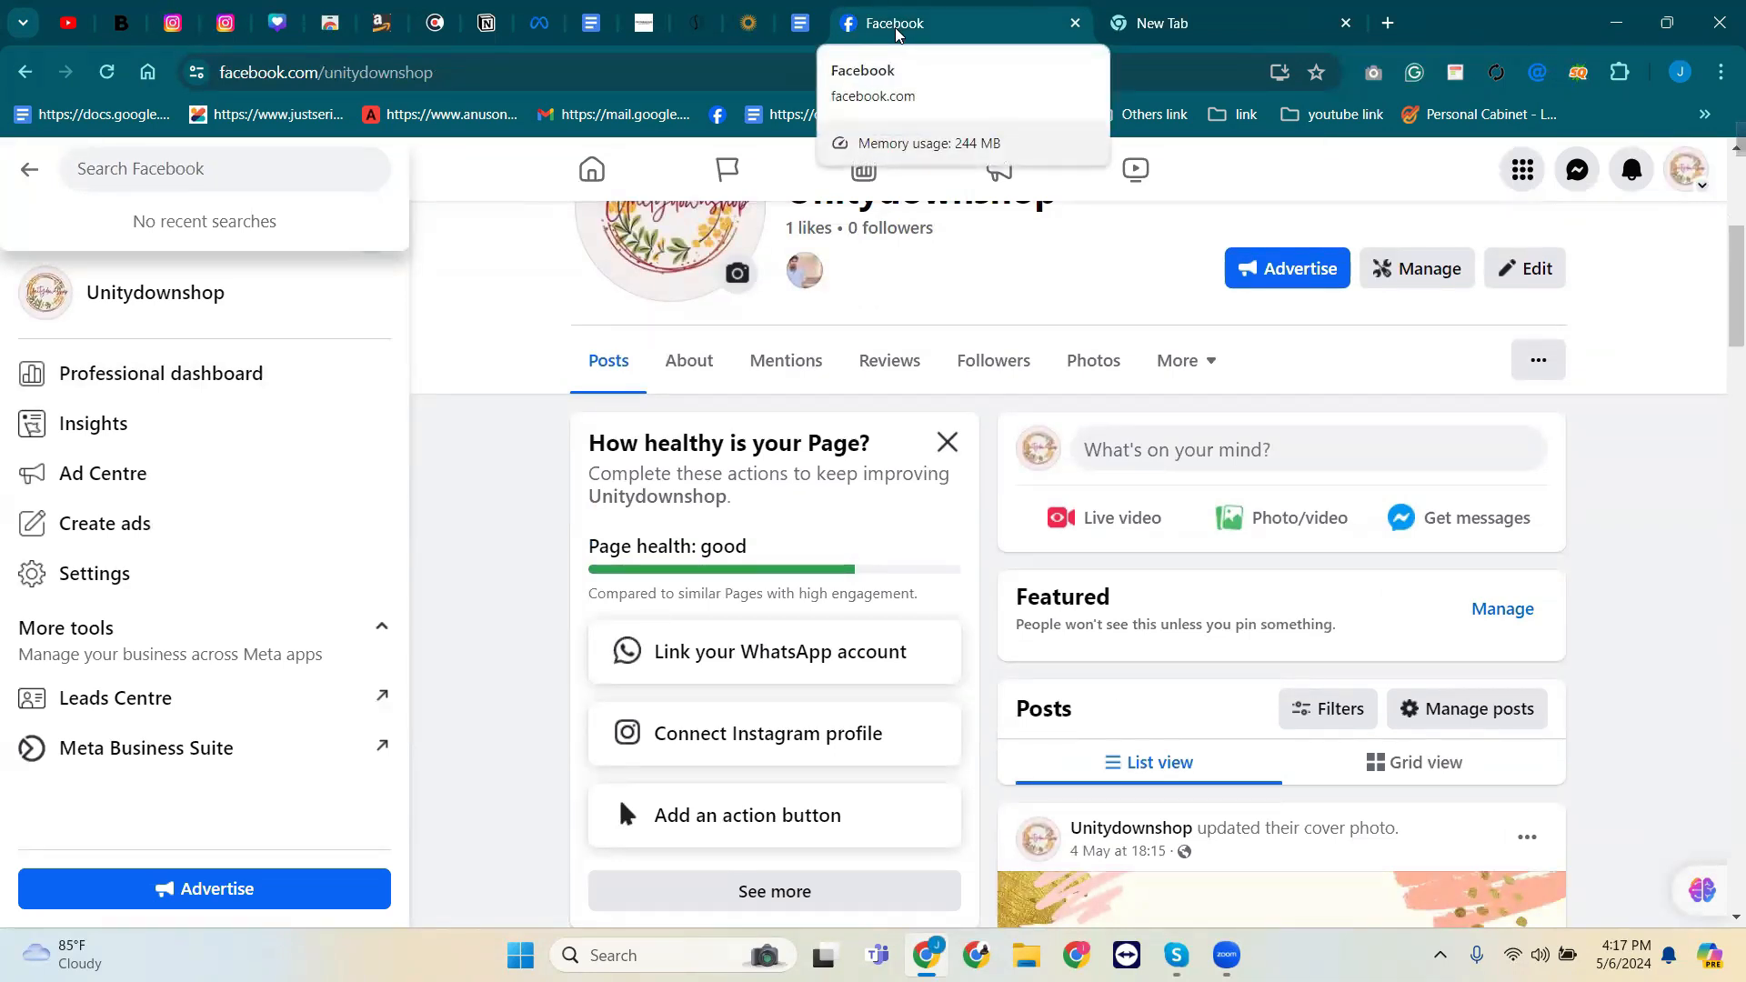
type("digital")
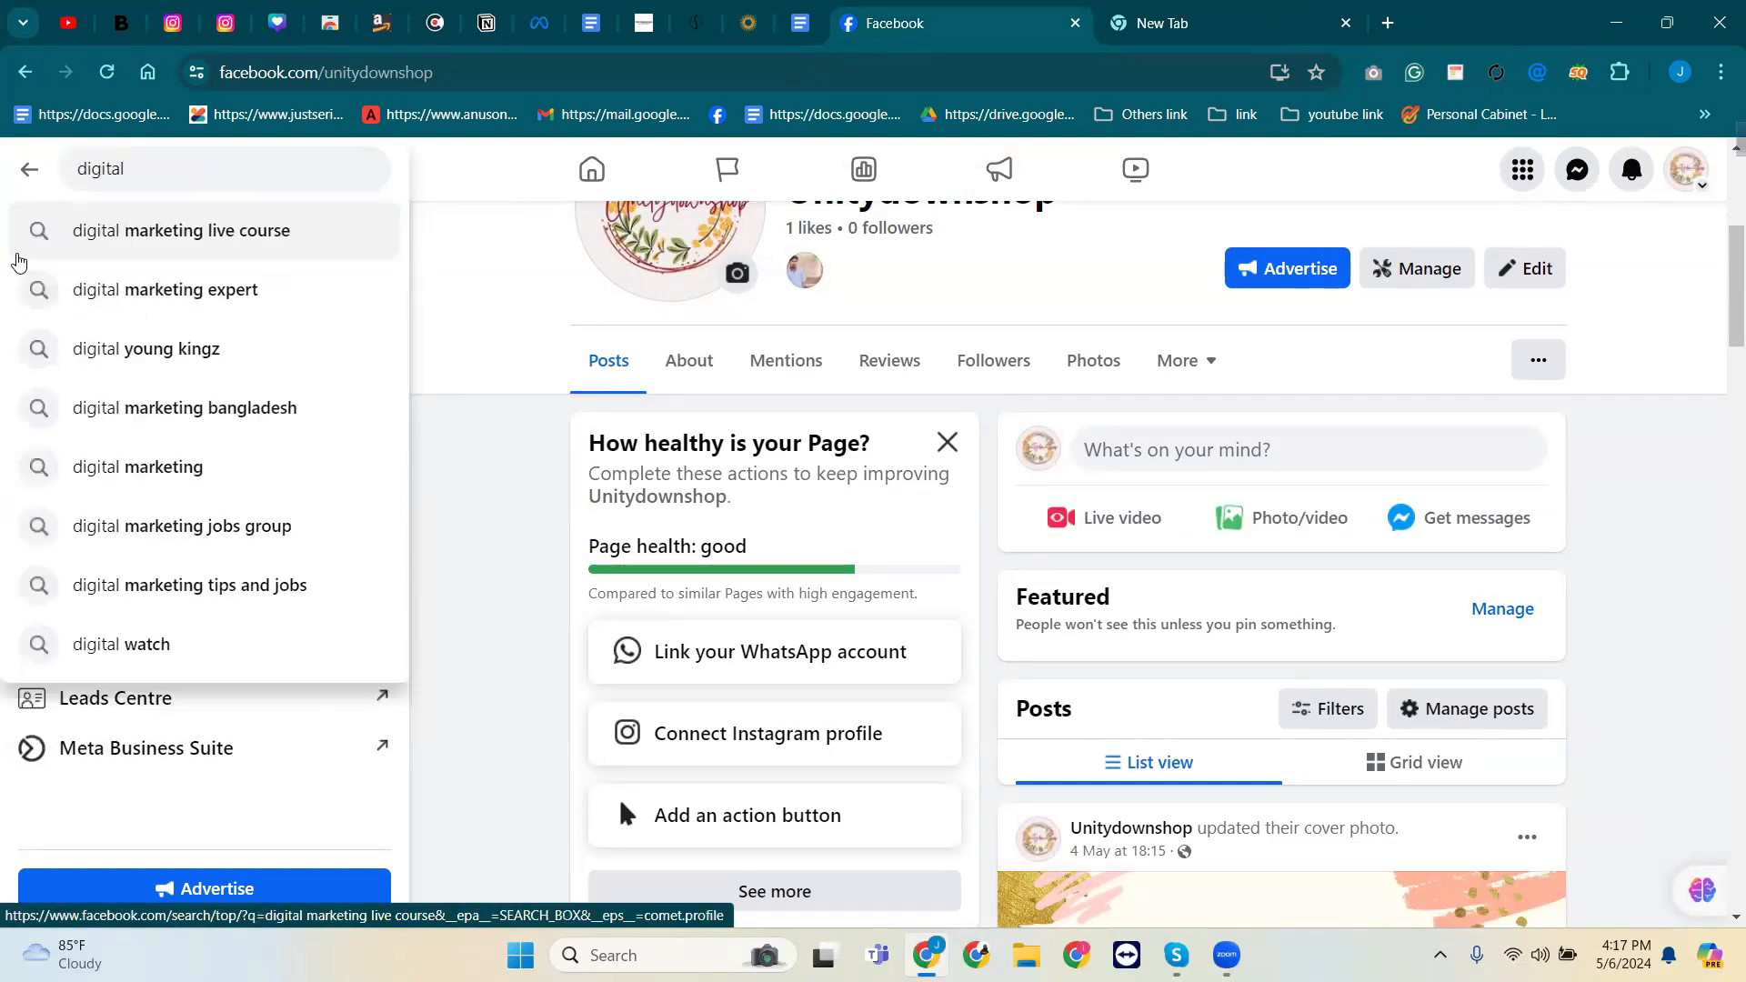
left_click(172, 246)
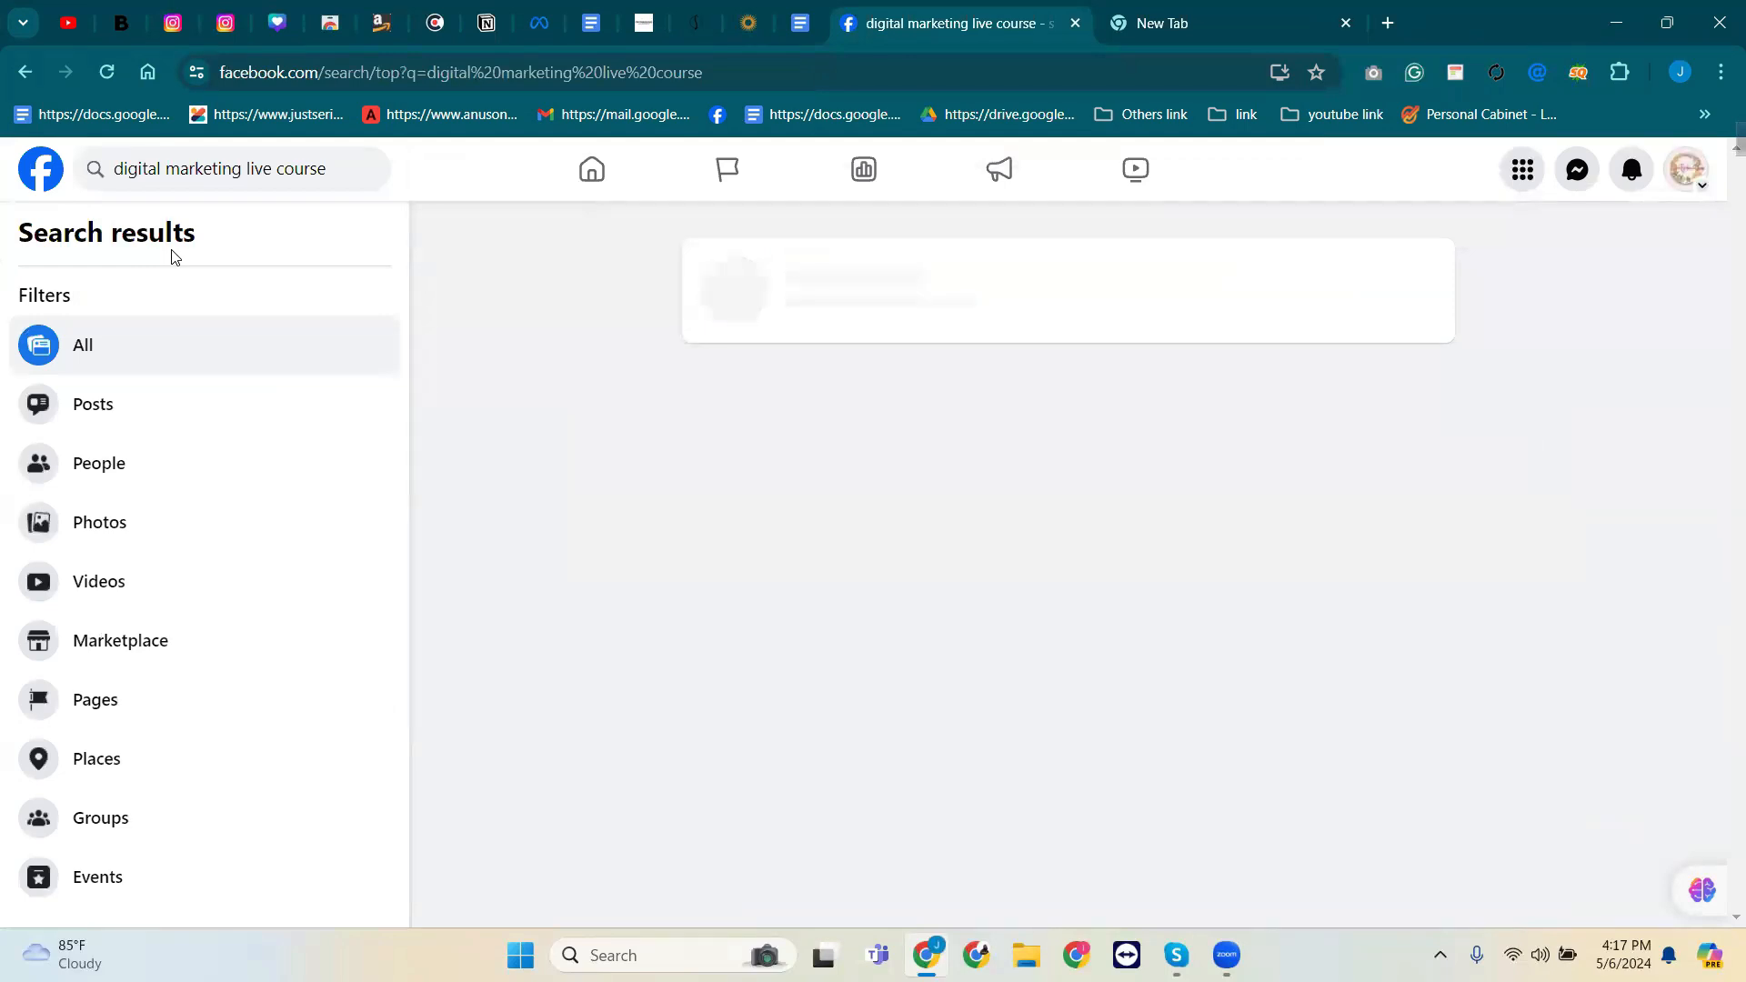
left_click(925, 278)
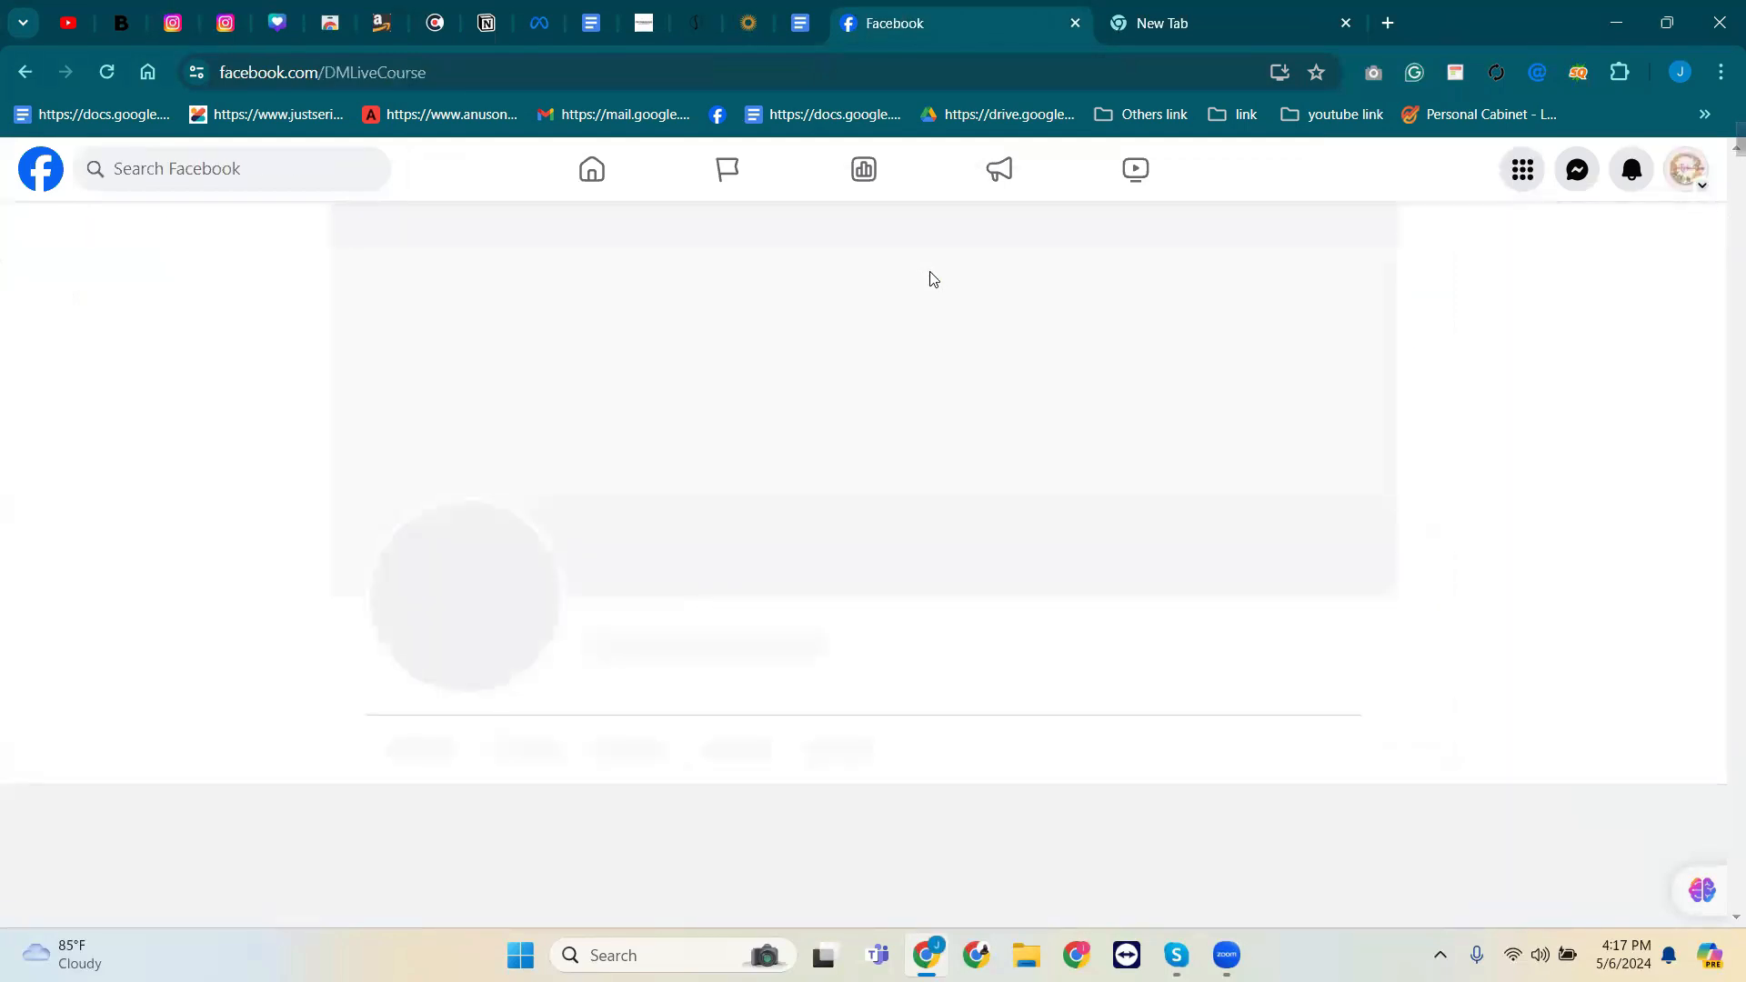
Examine the Digital Marketing Live Course page's featured posts, photos, Intro description, category and contact details.
scroll(918, 329, "down", 5)
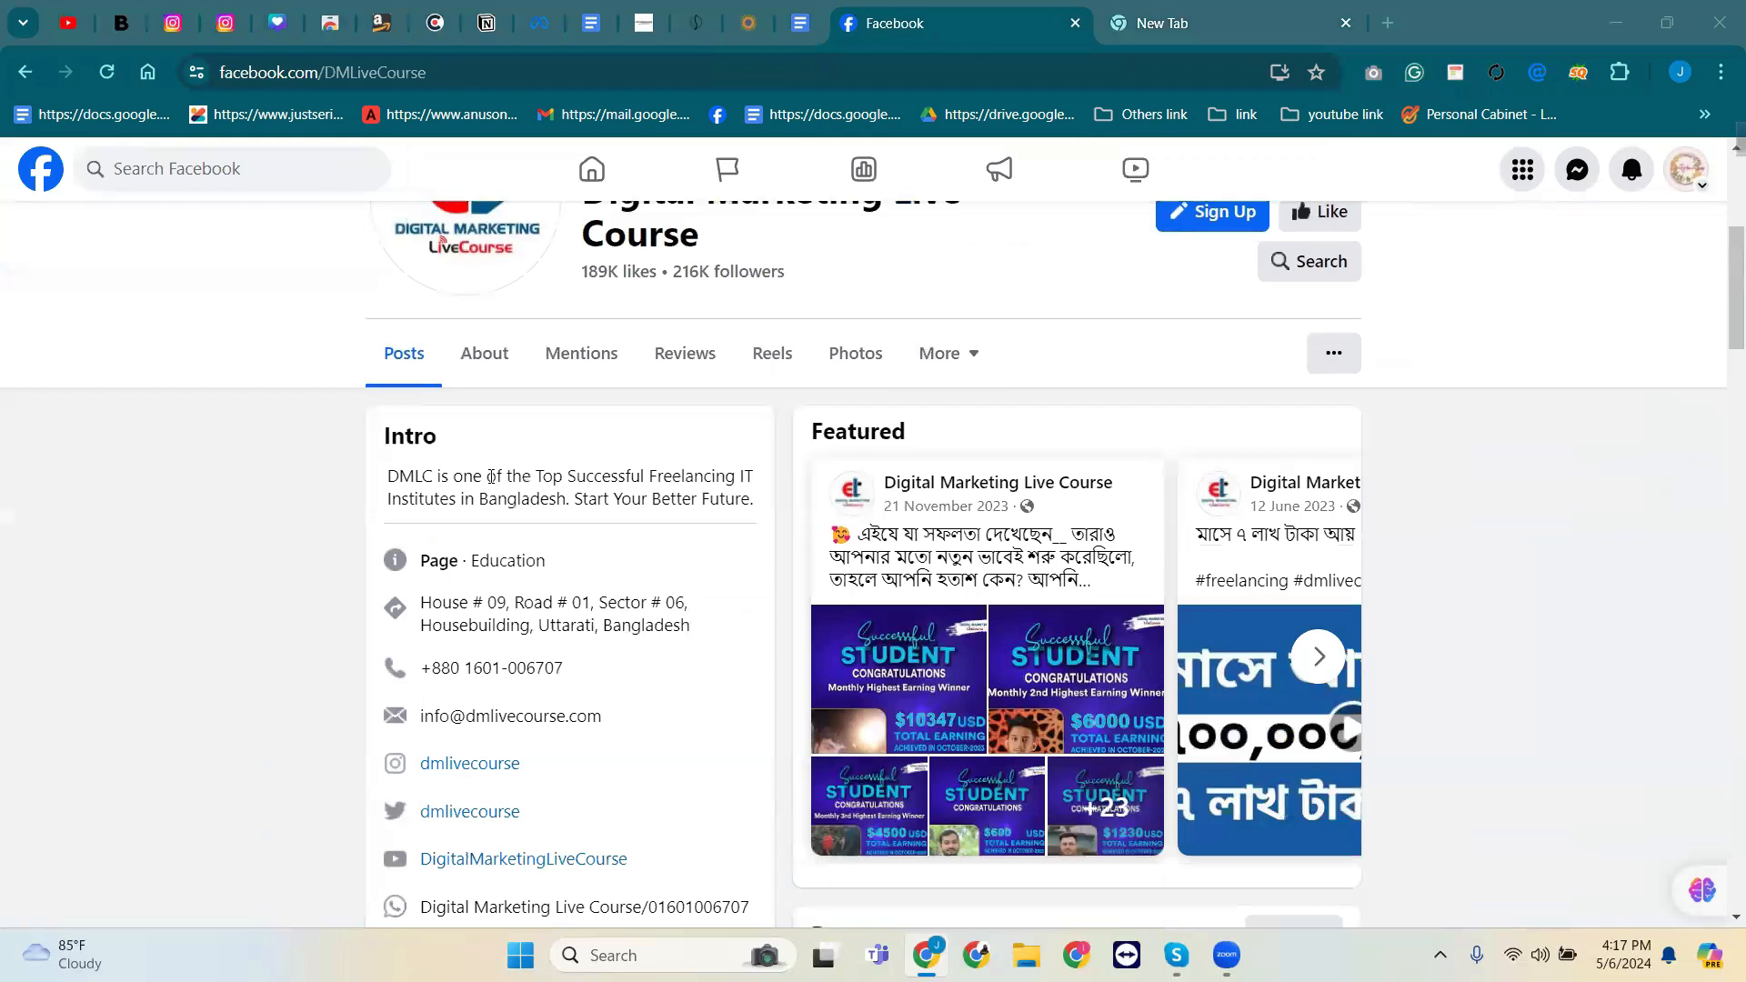
scroll(578, 561, "down", 6)
scroll(577, 561, "down", 7)
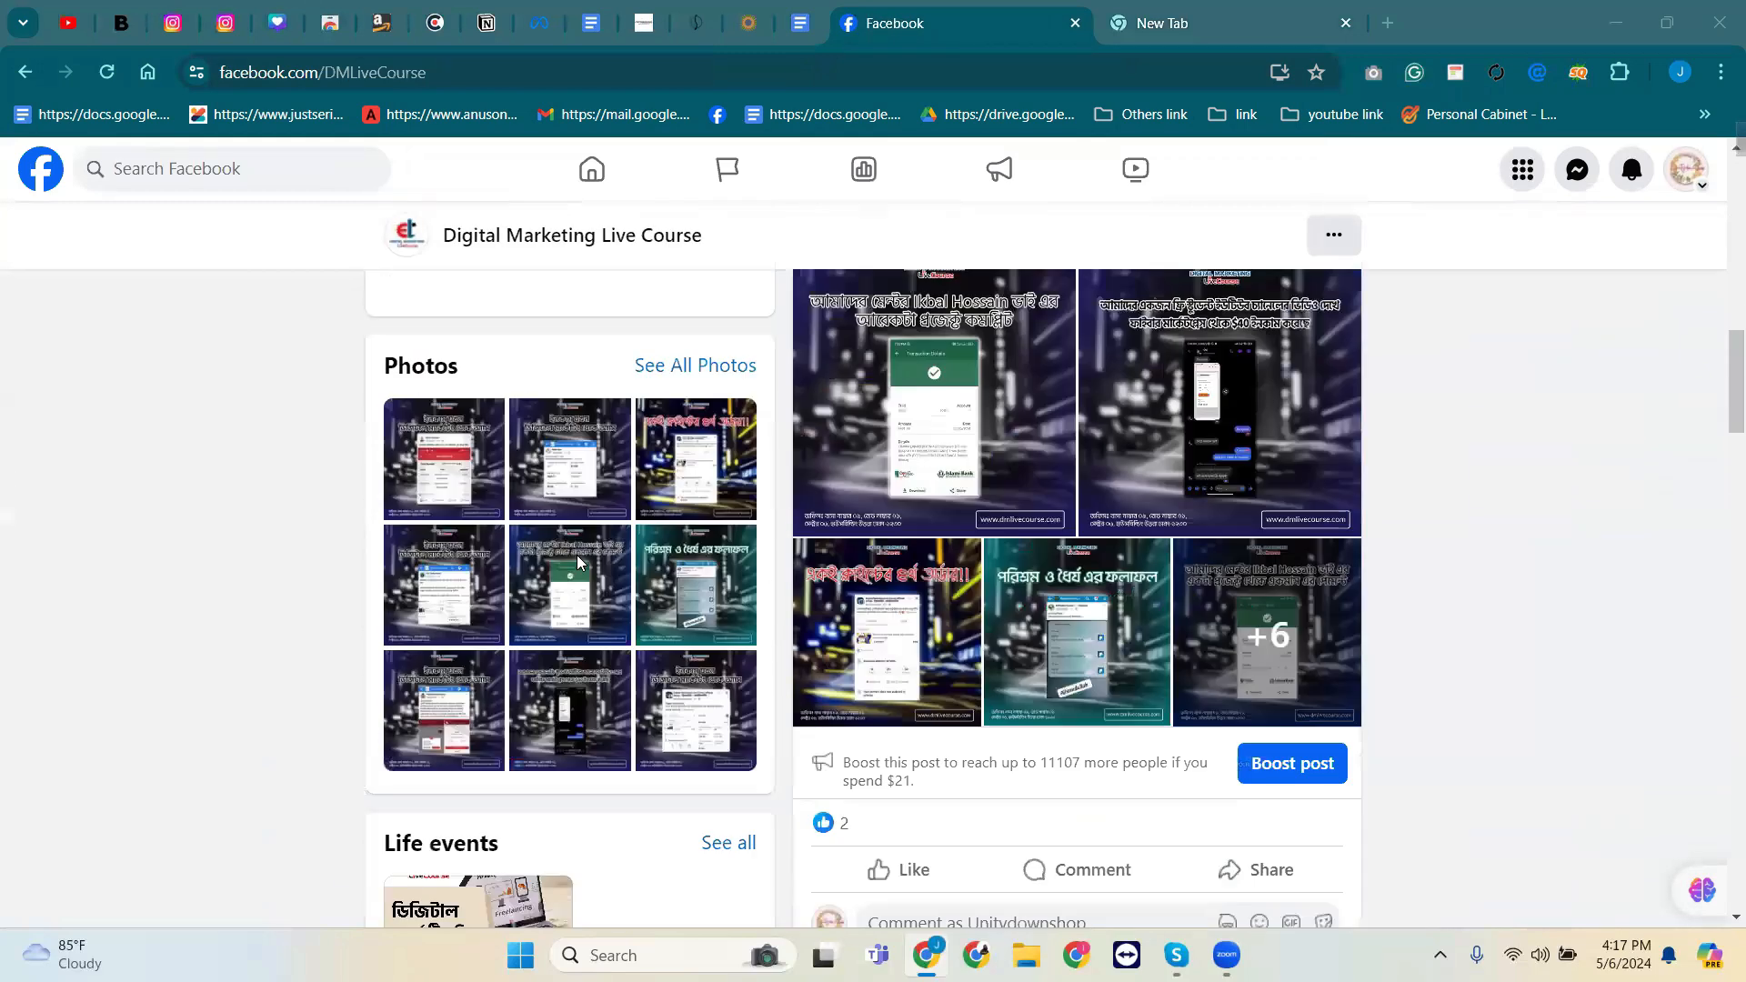
scroll(578, 561, "up", 12)
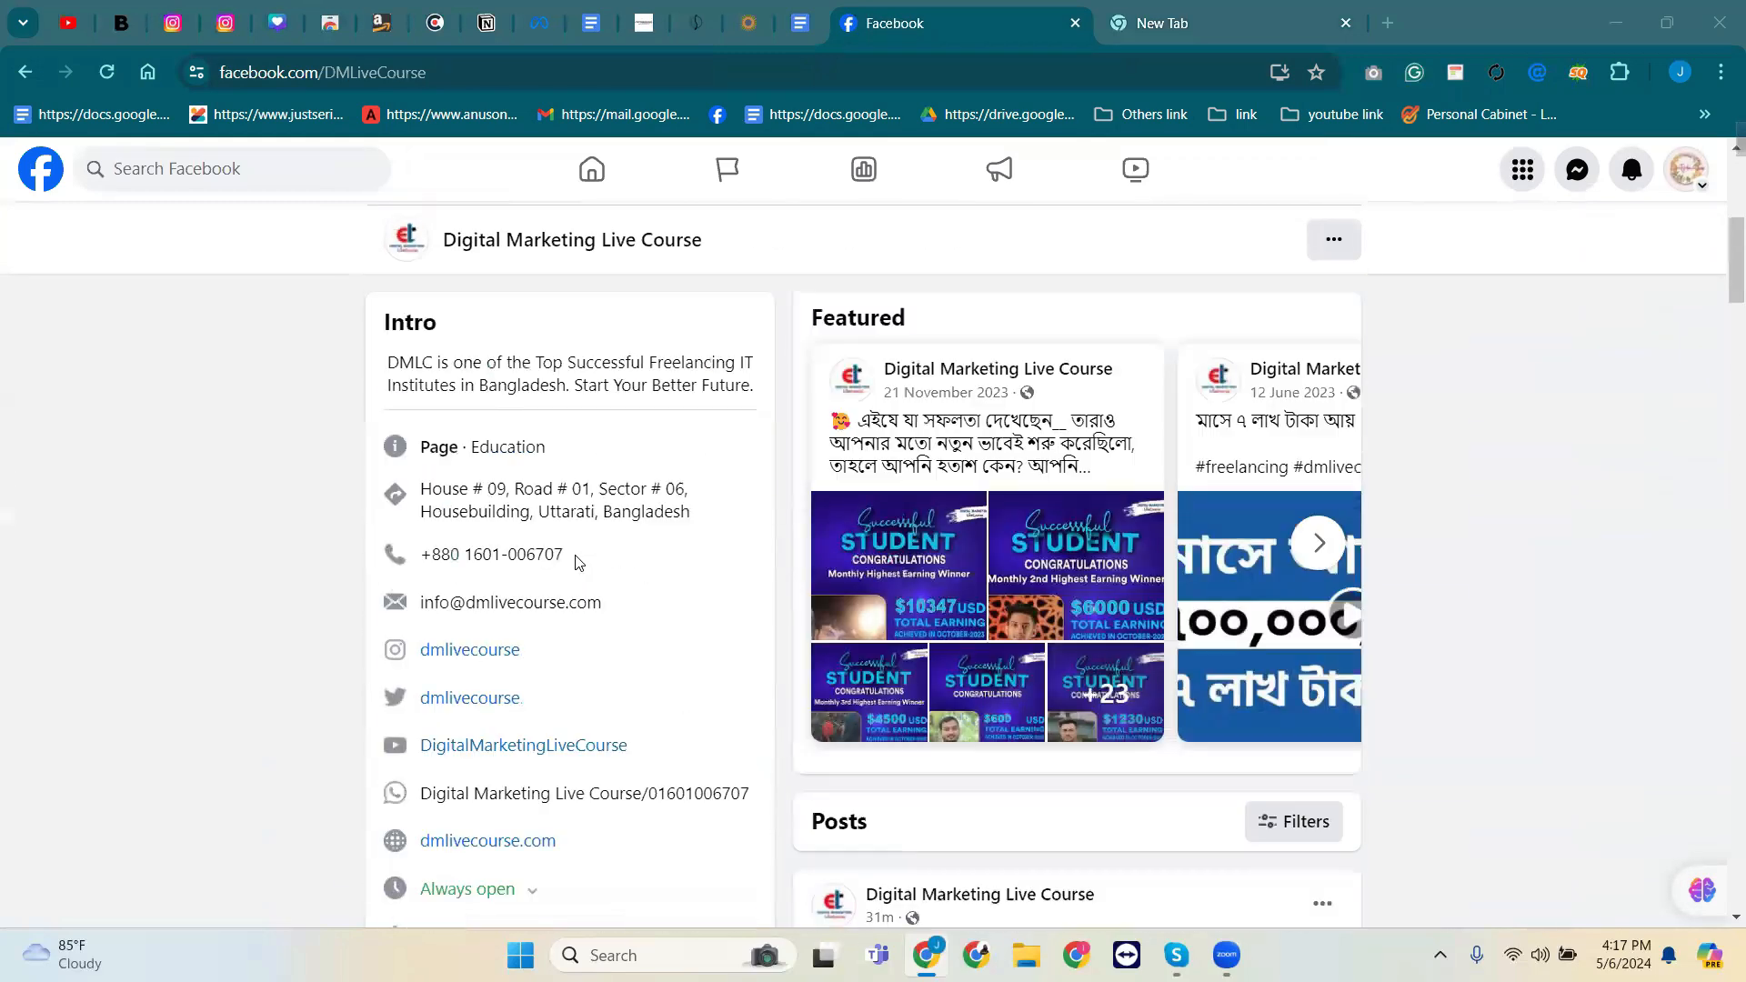
scroll(575, 561, "up", 2)
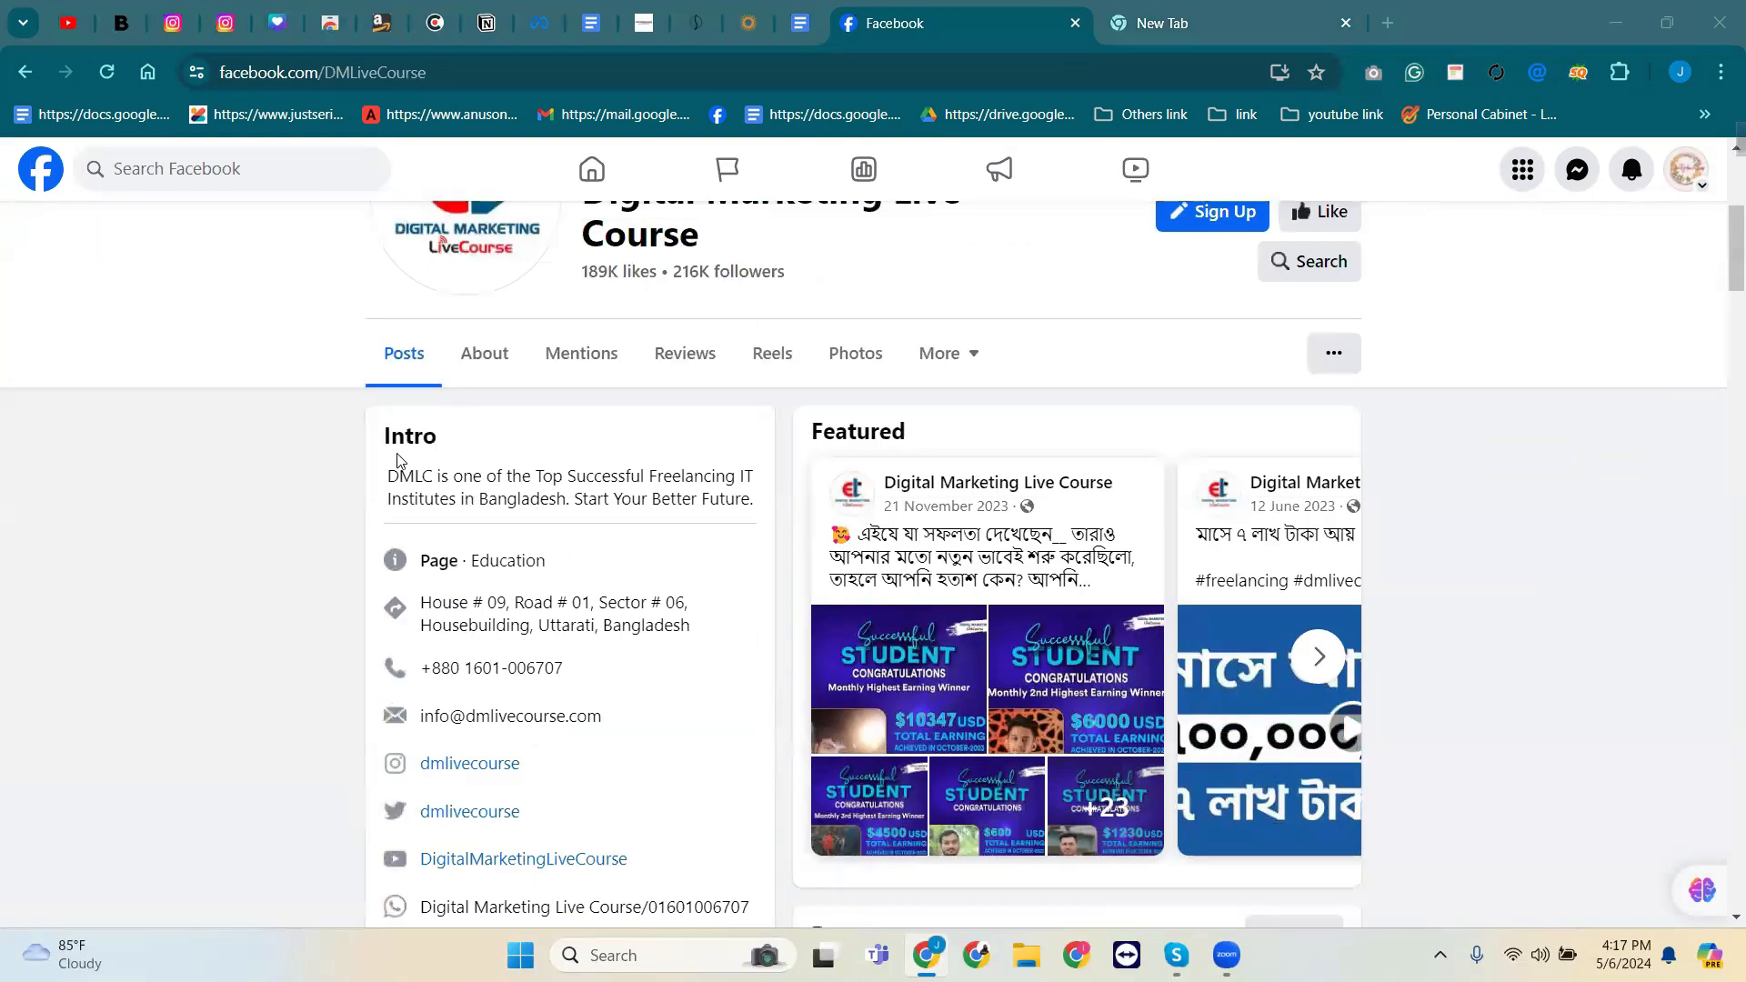
left_click_drag(391, 470, 723, 514)
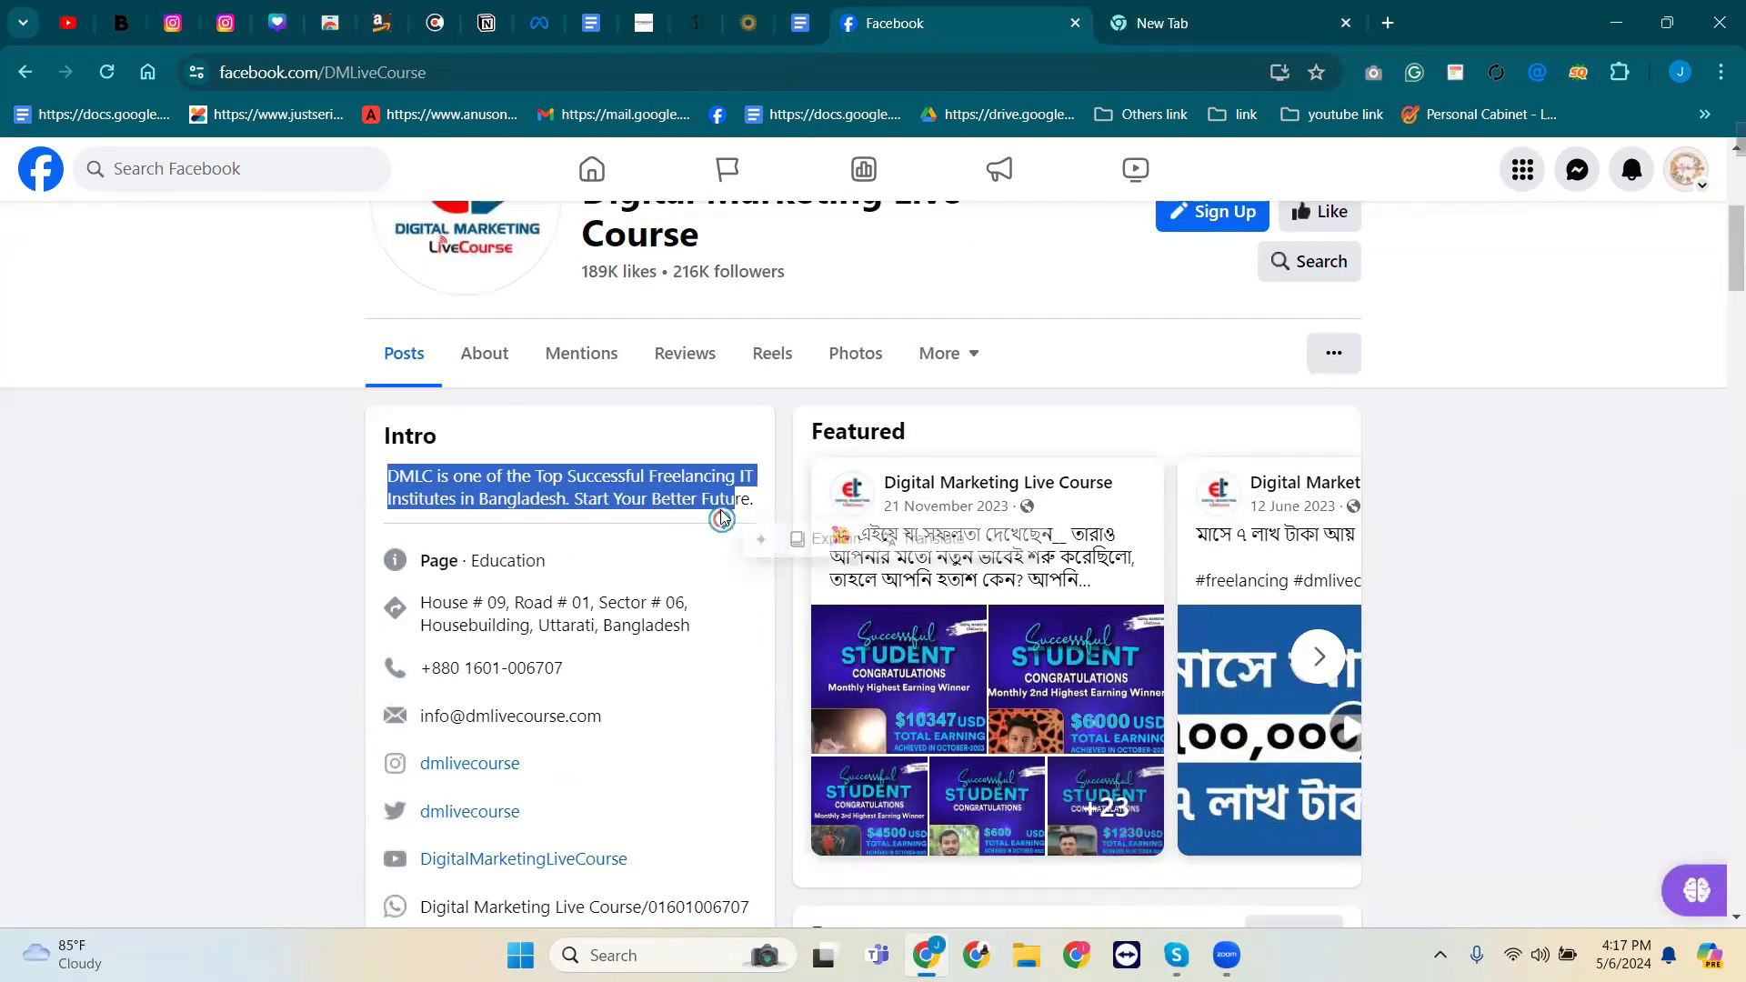
scroll(448, 536, "down", 1)
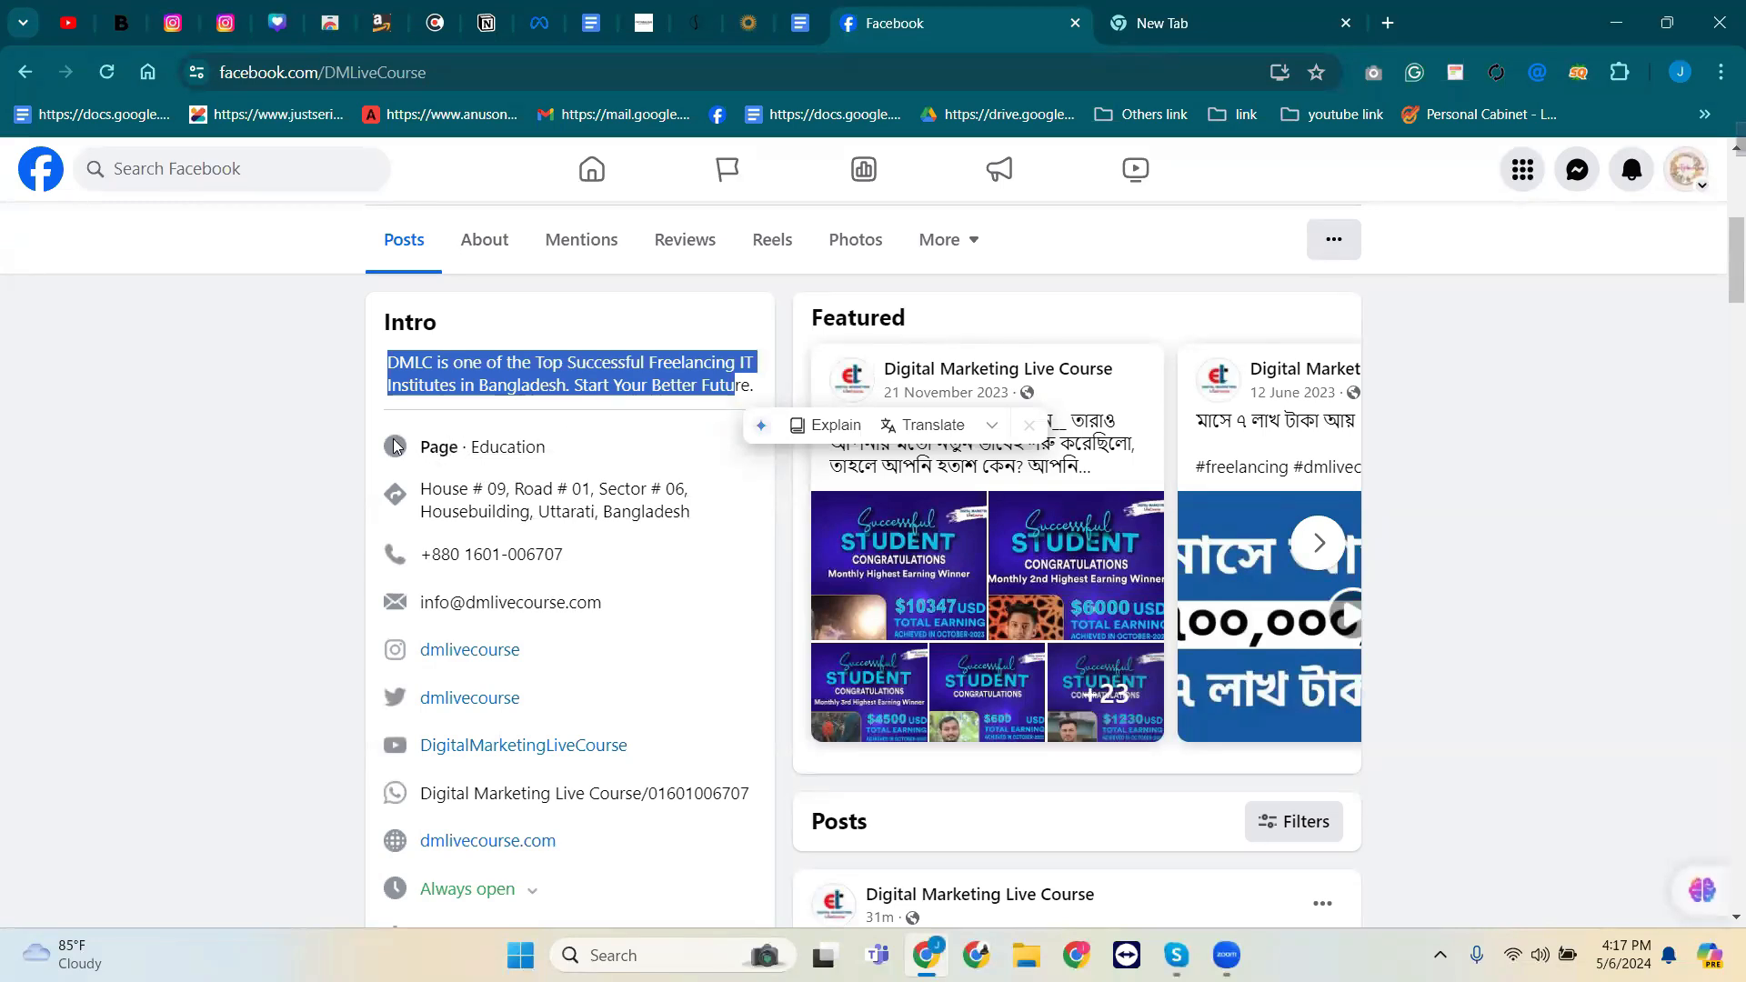
left_click(362, 428)
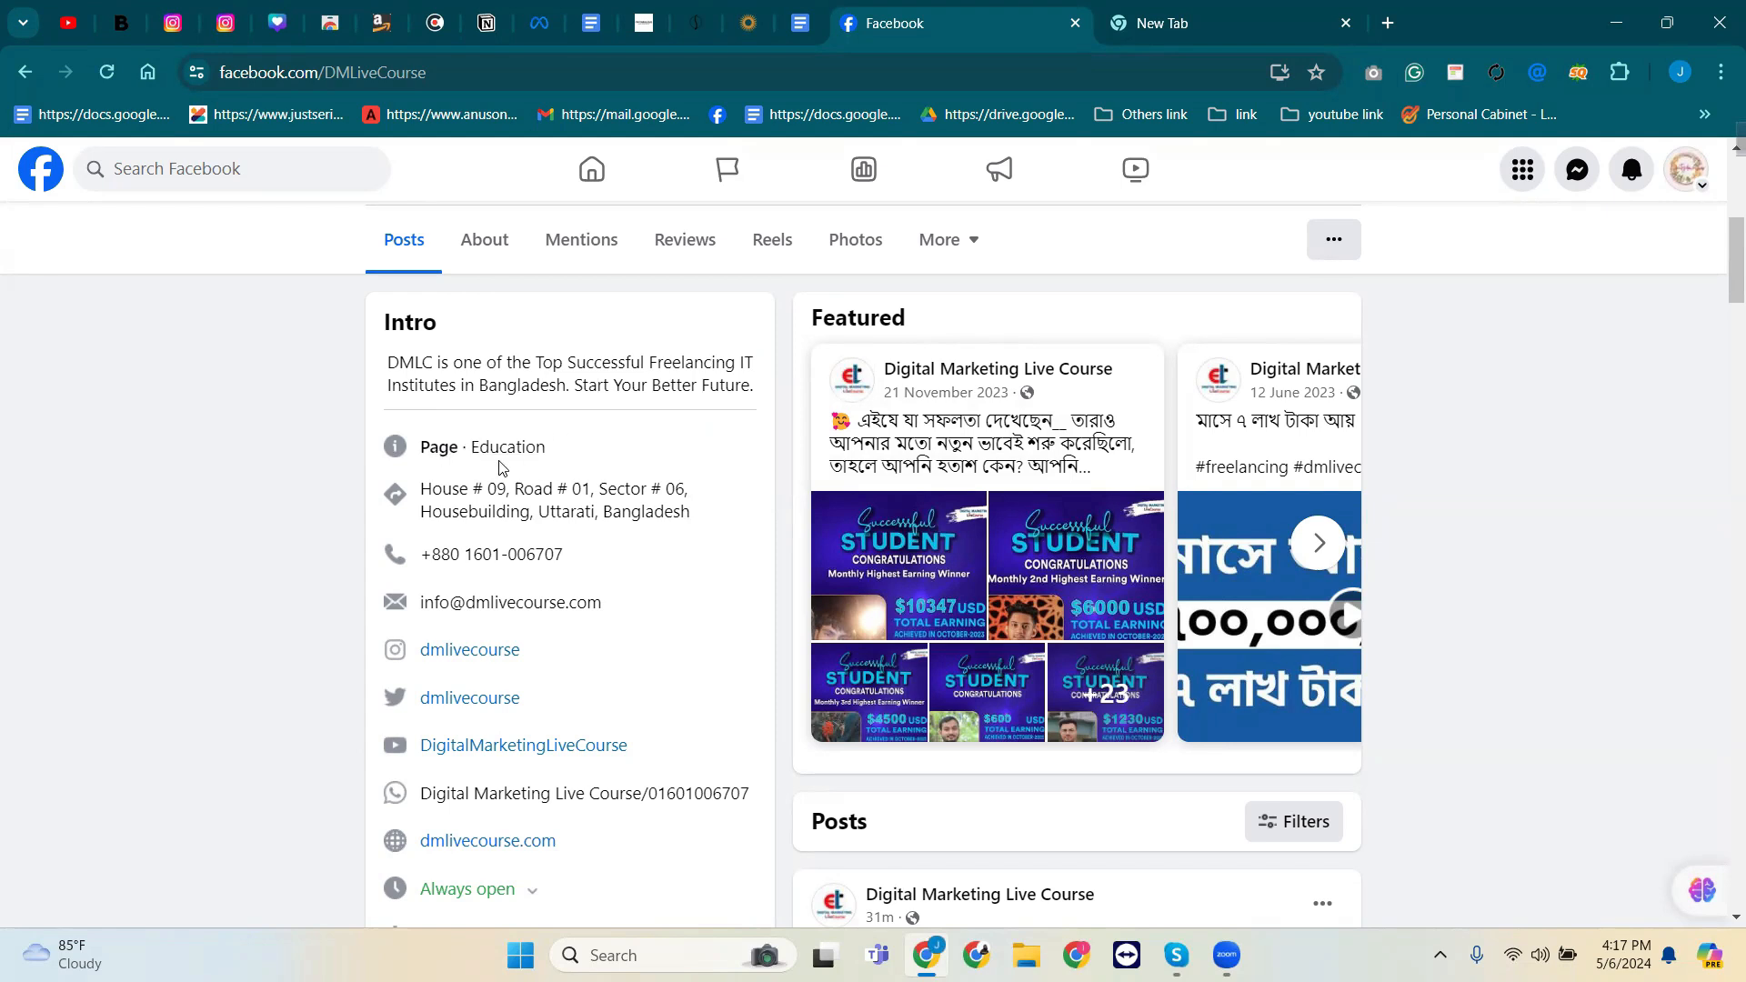
Examine the Intro section's contact details, social links, website, opening hours, services, price range and rating.
scroll(507, 468, "down", 2)
scroll(491, 455, "up", 1)
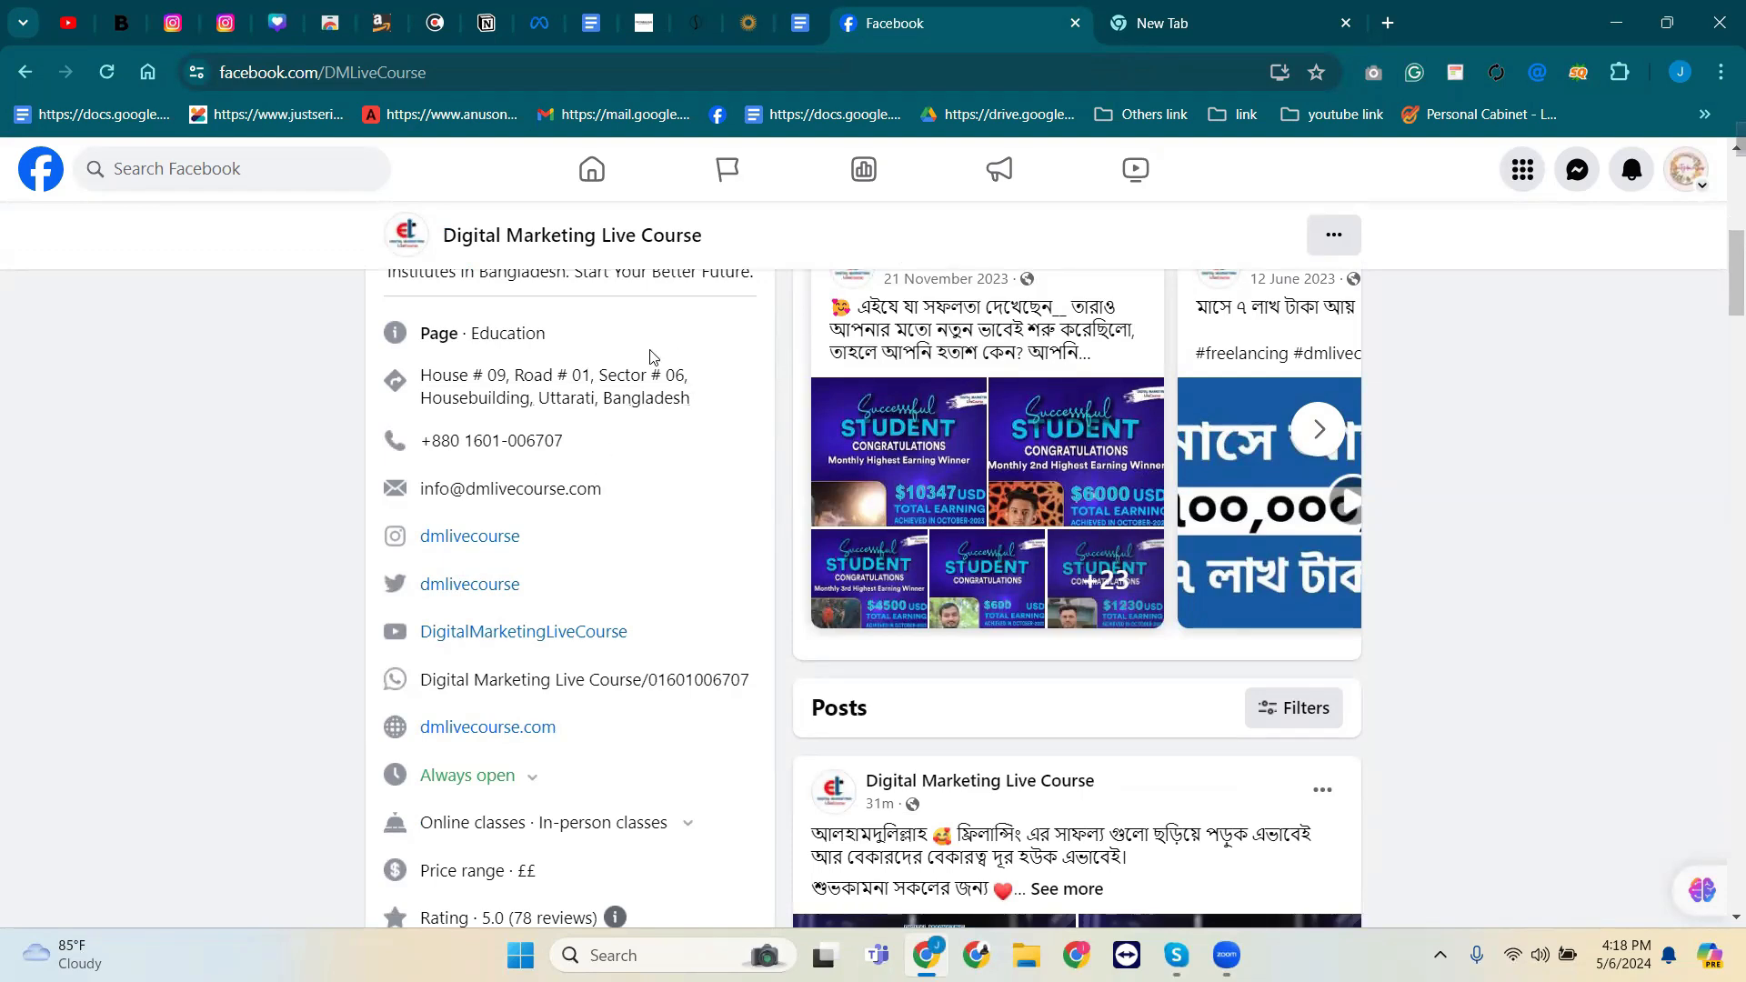
scroll(677, 514, "down", 1)
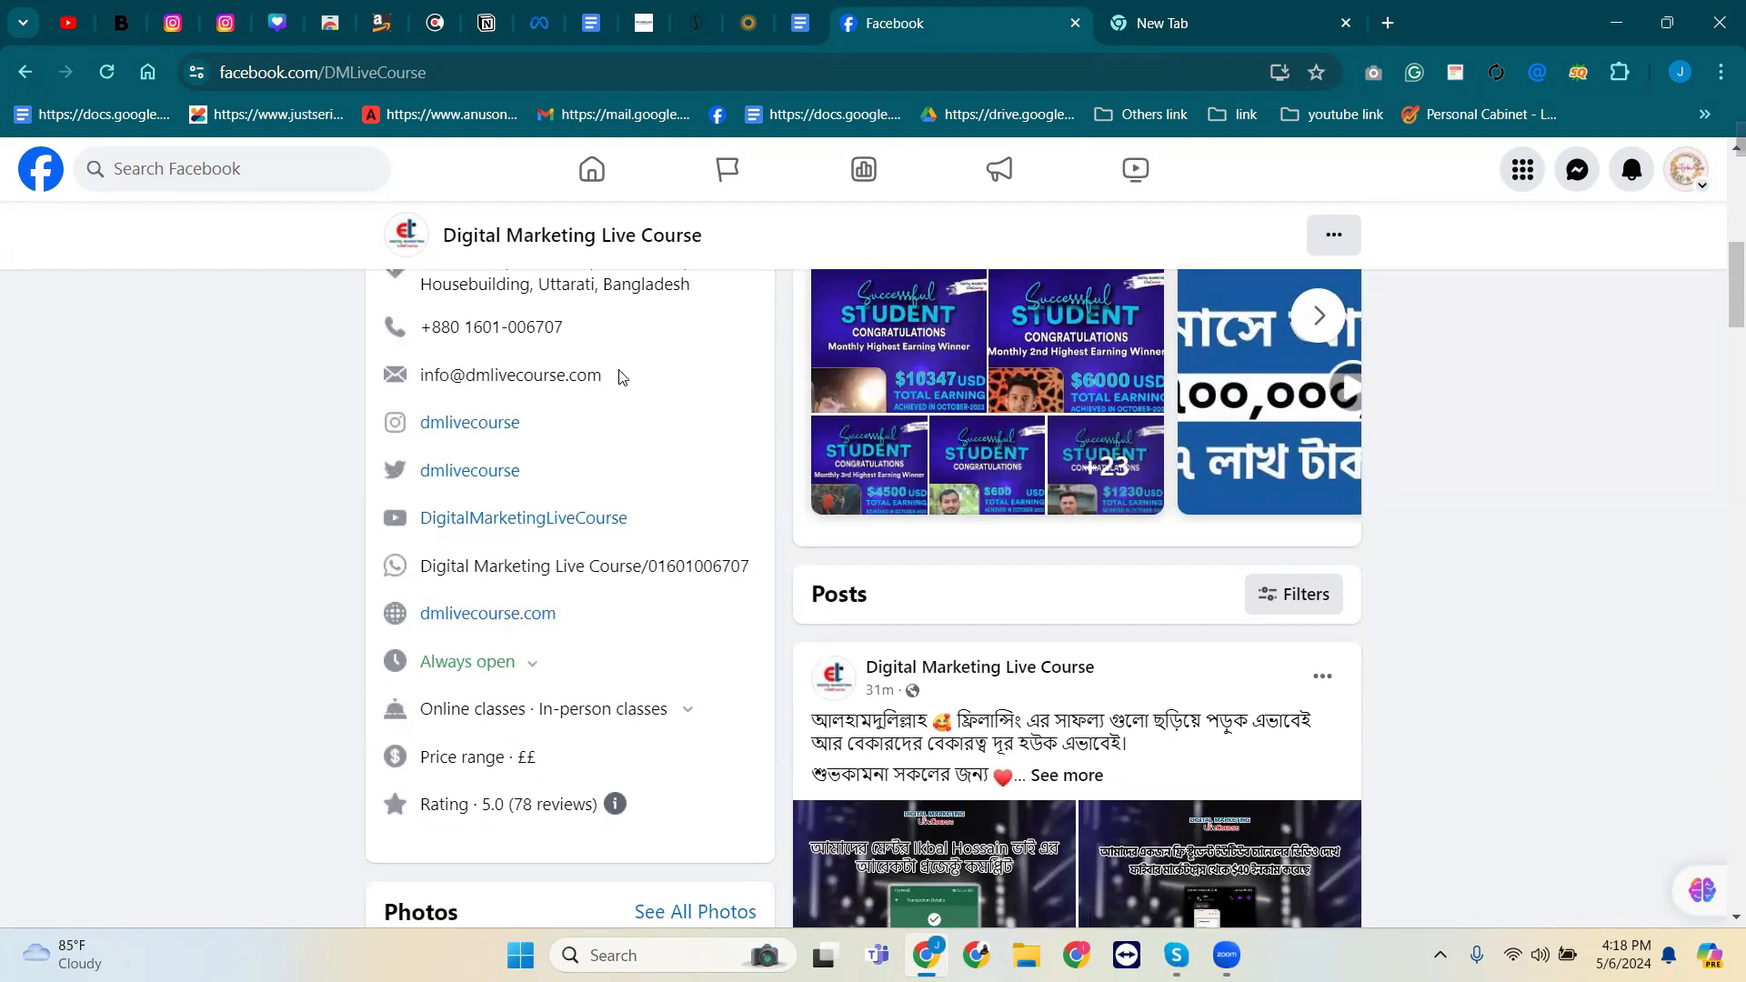
scroll(624, 378, "down", 2)
scroll(624, 379, "up", 2)
scroll(639, 520, "up", 5)
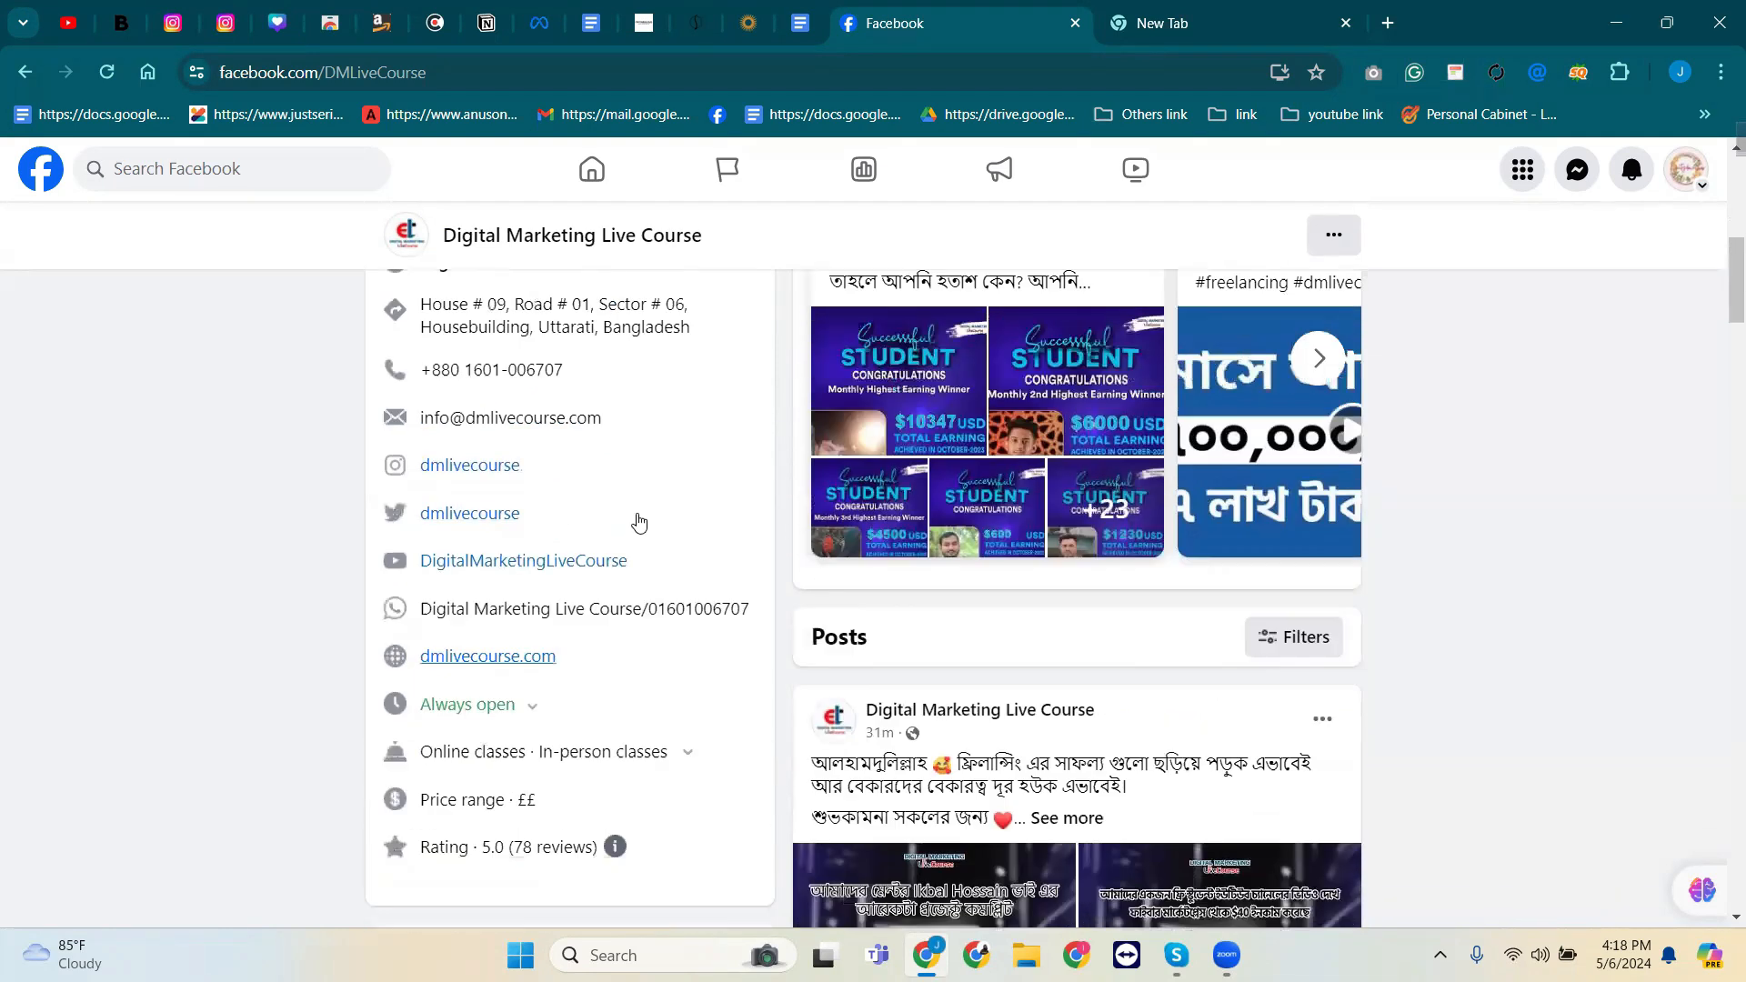
scroll(639, 520, "down", 3)
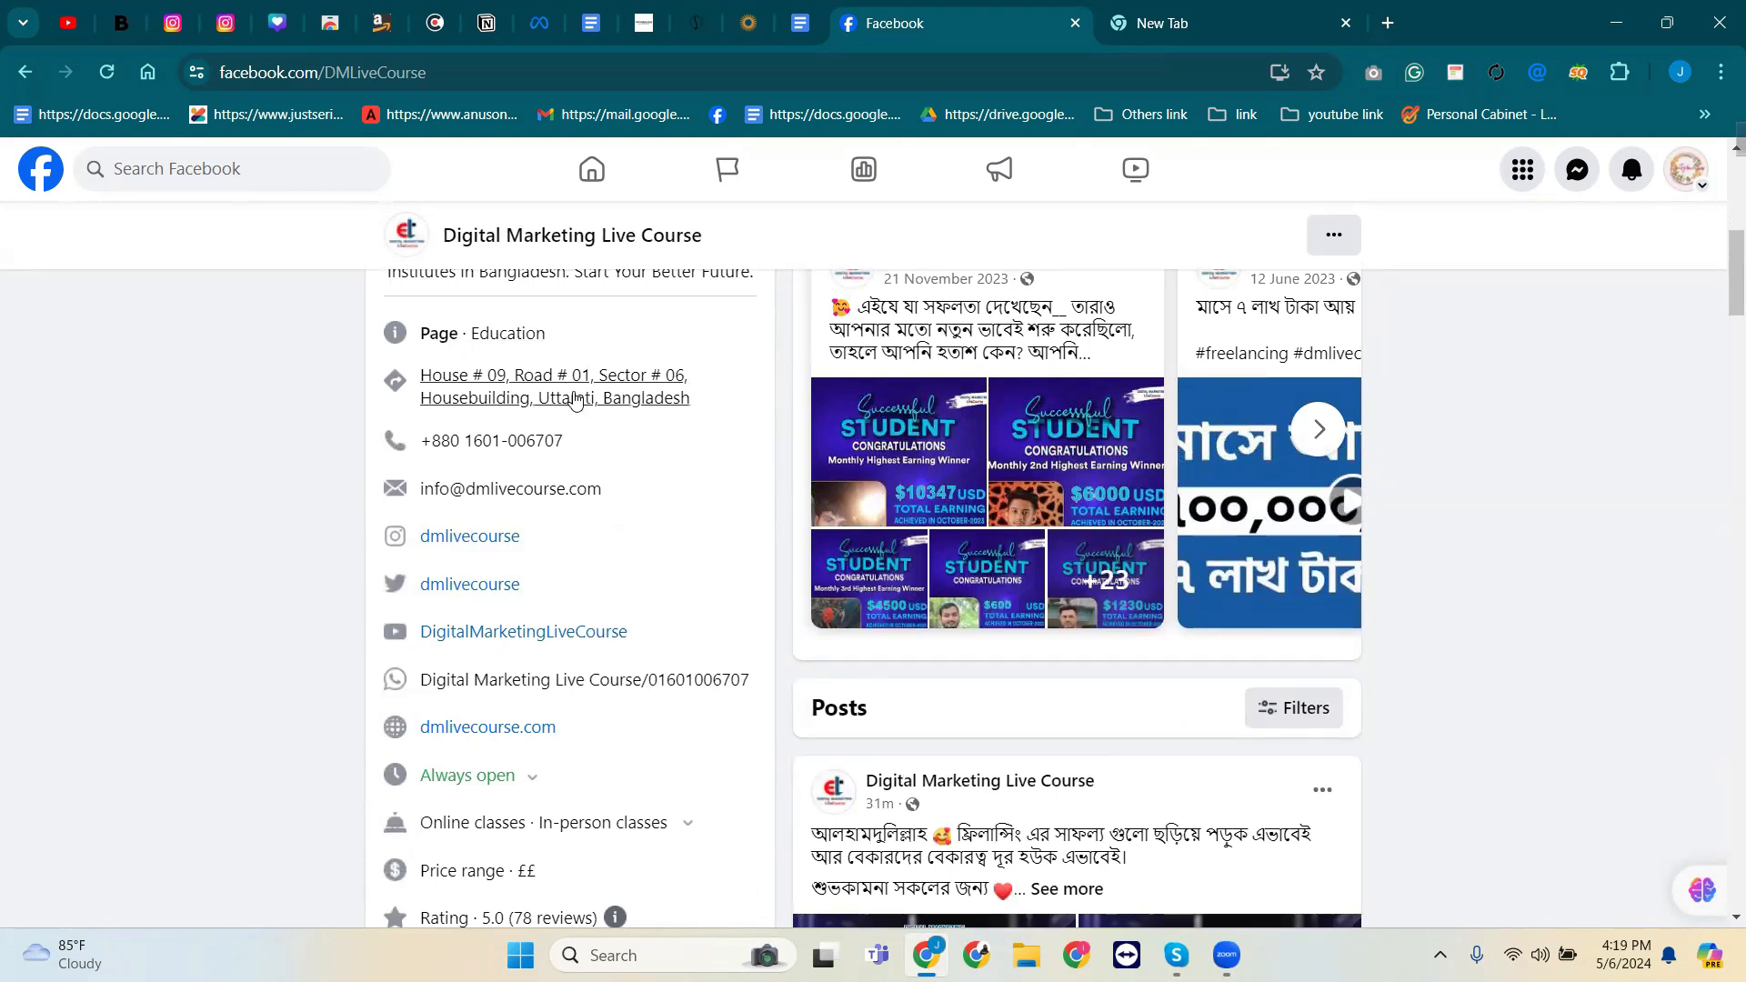
scroll(537, 430, "down", 1)
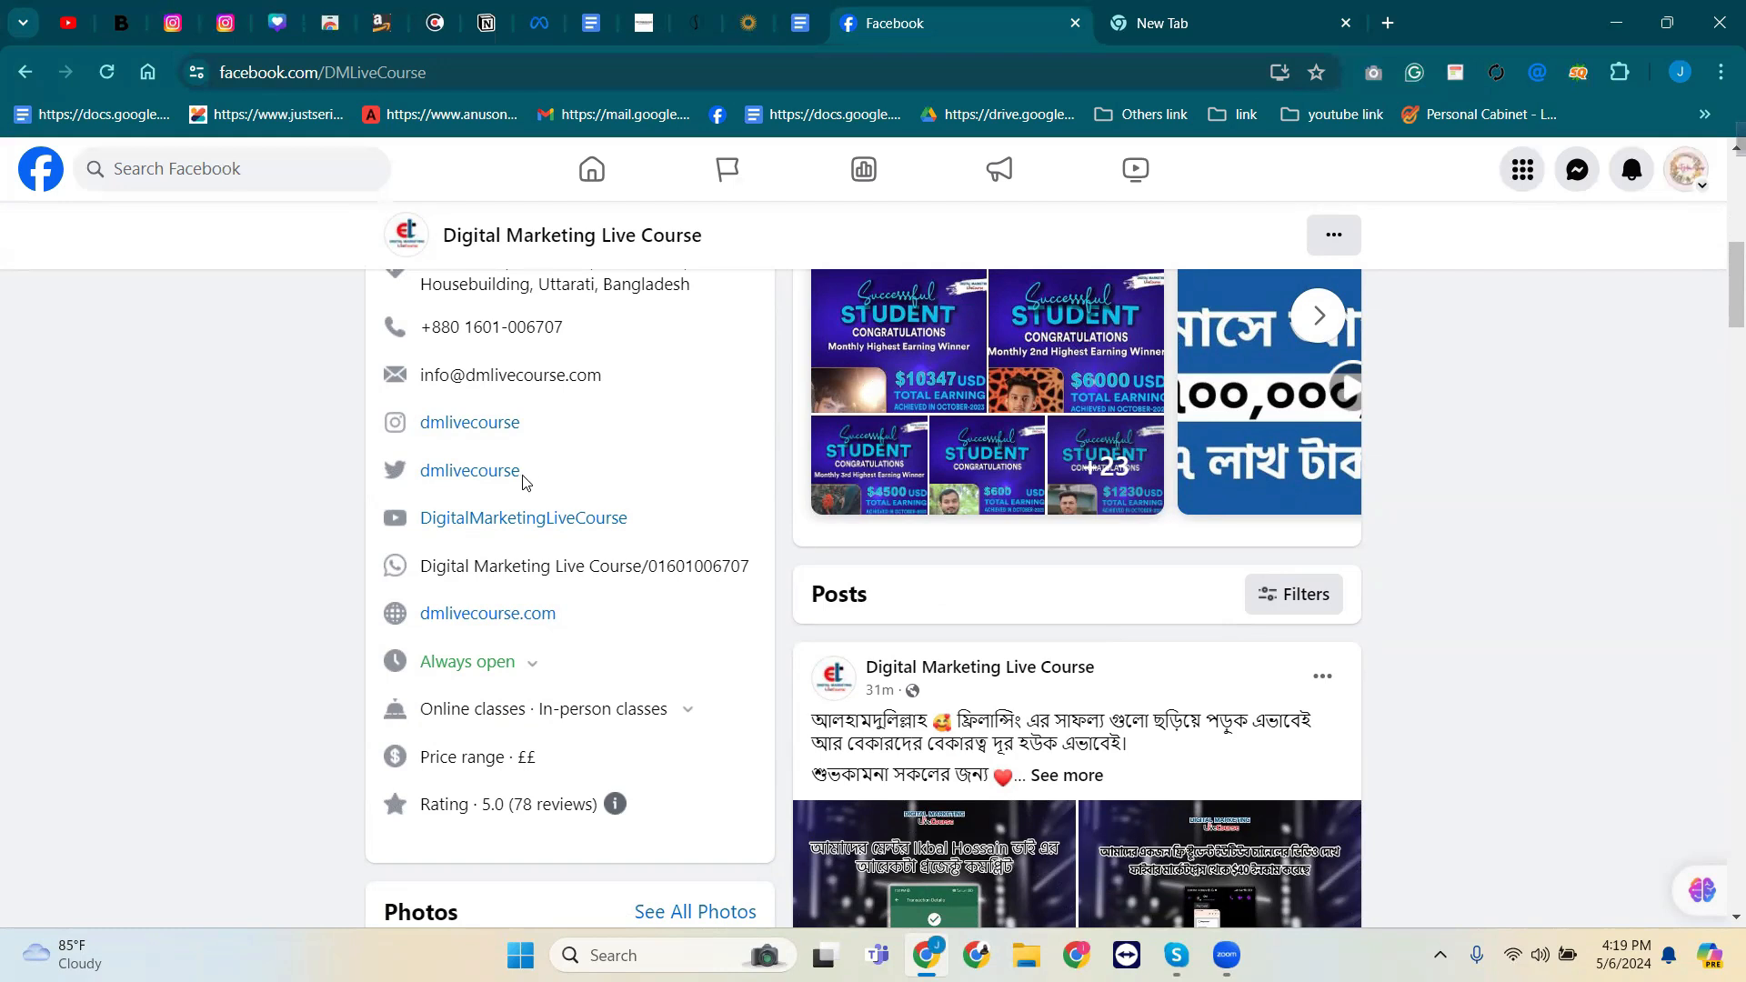
scroll(522, 480, "down", 2)
scroll(491, 468, "up", 2)
scroll(515, 562, "down", 2)
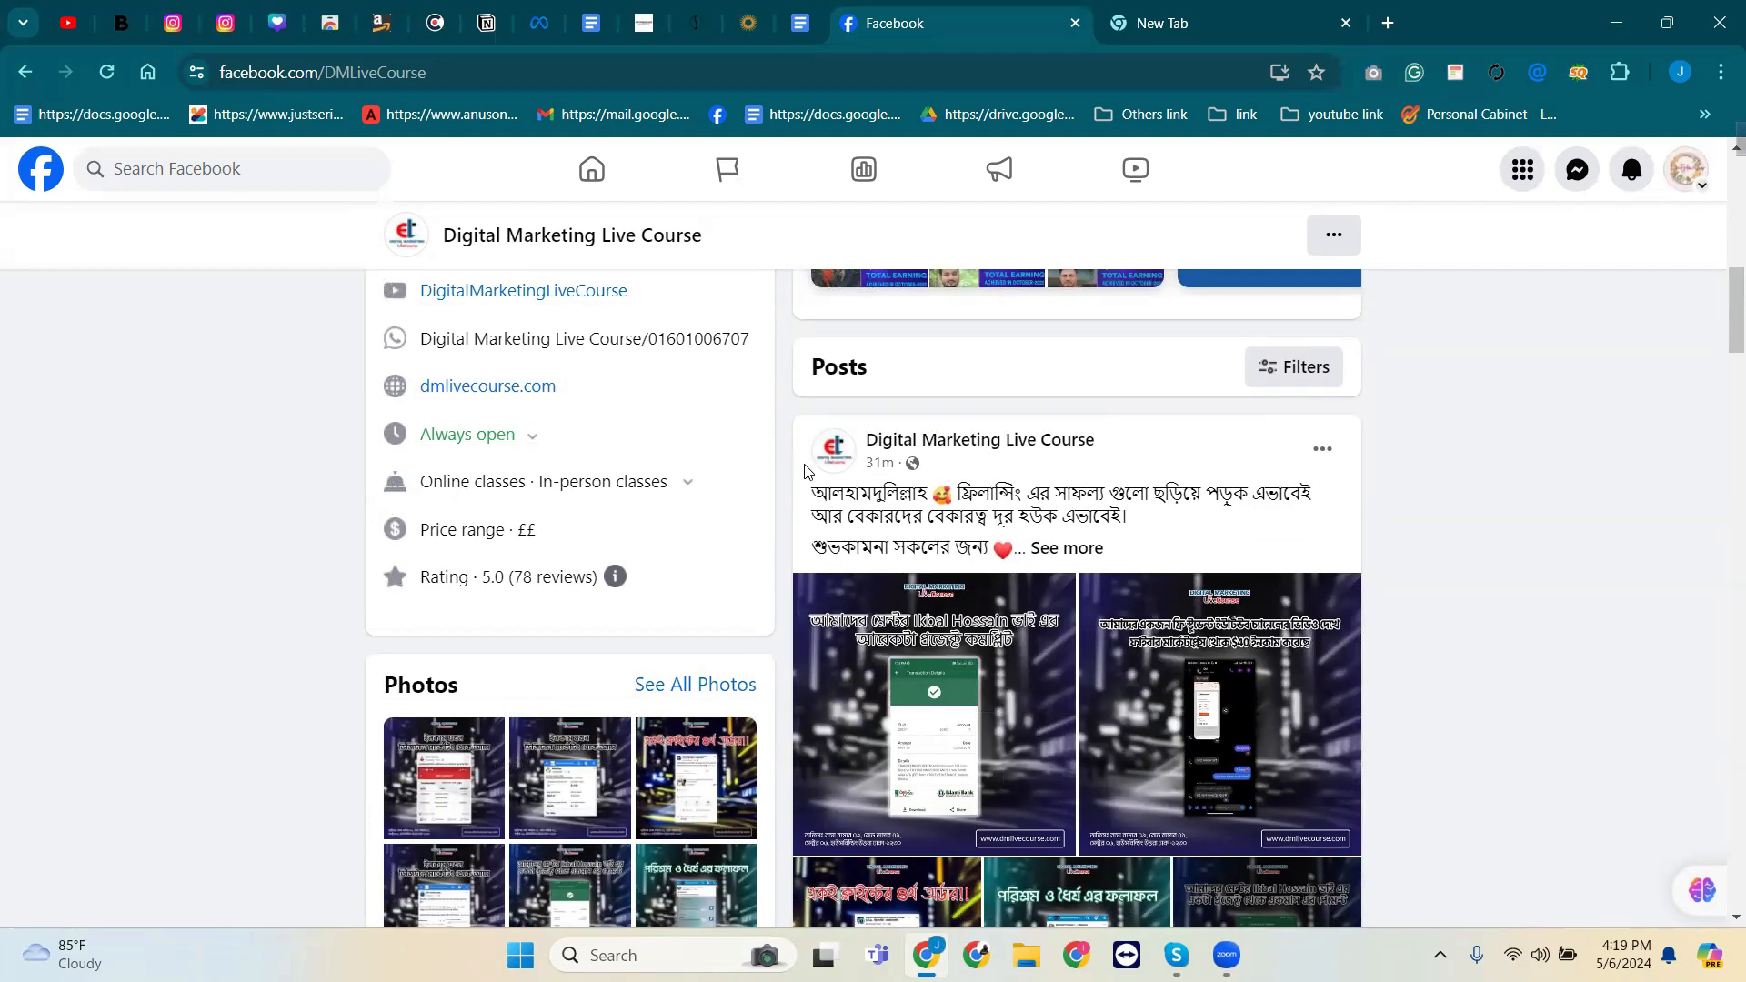
mouse_move(832, 450)
scroll(400, 537, "down", 1)
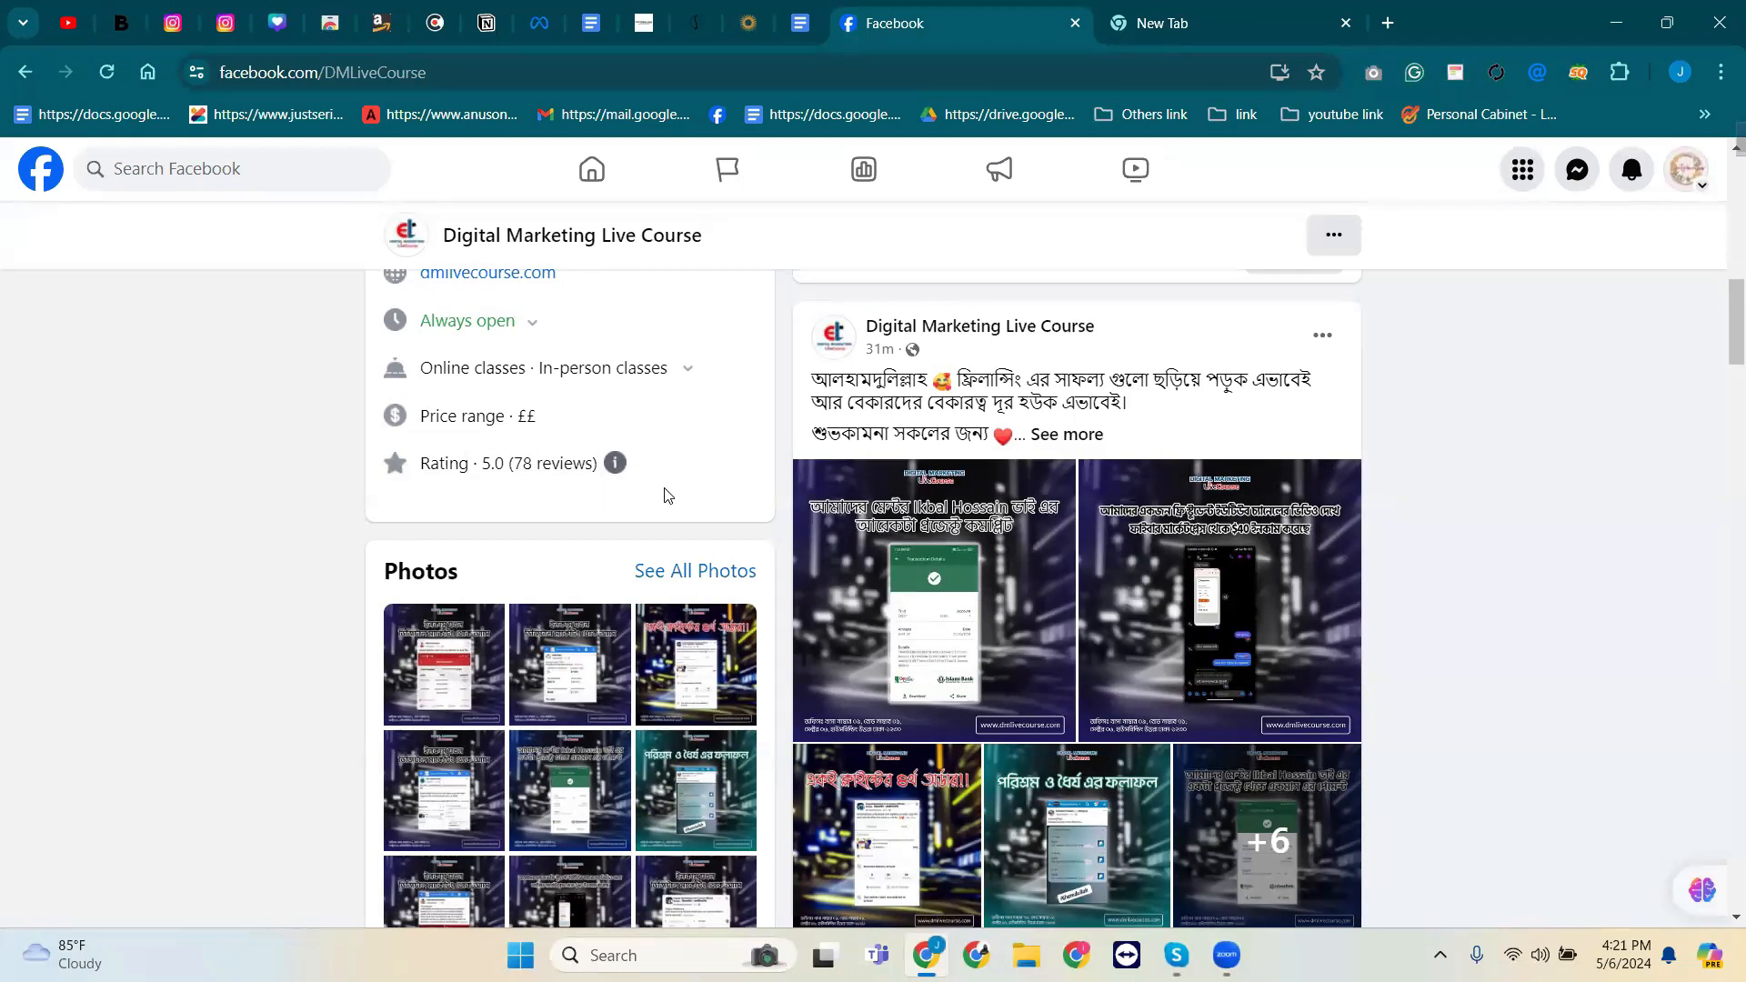
Look over the page again from its header and Intro to the photos, life events and recent posts.
scroll(660, 494, "down", 1)
scroll(659, 494, "up", 12)
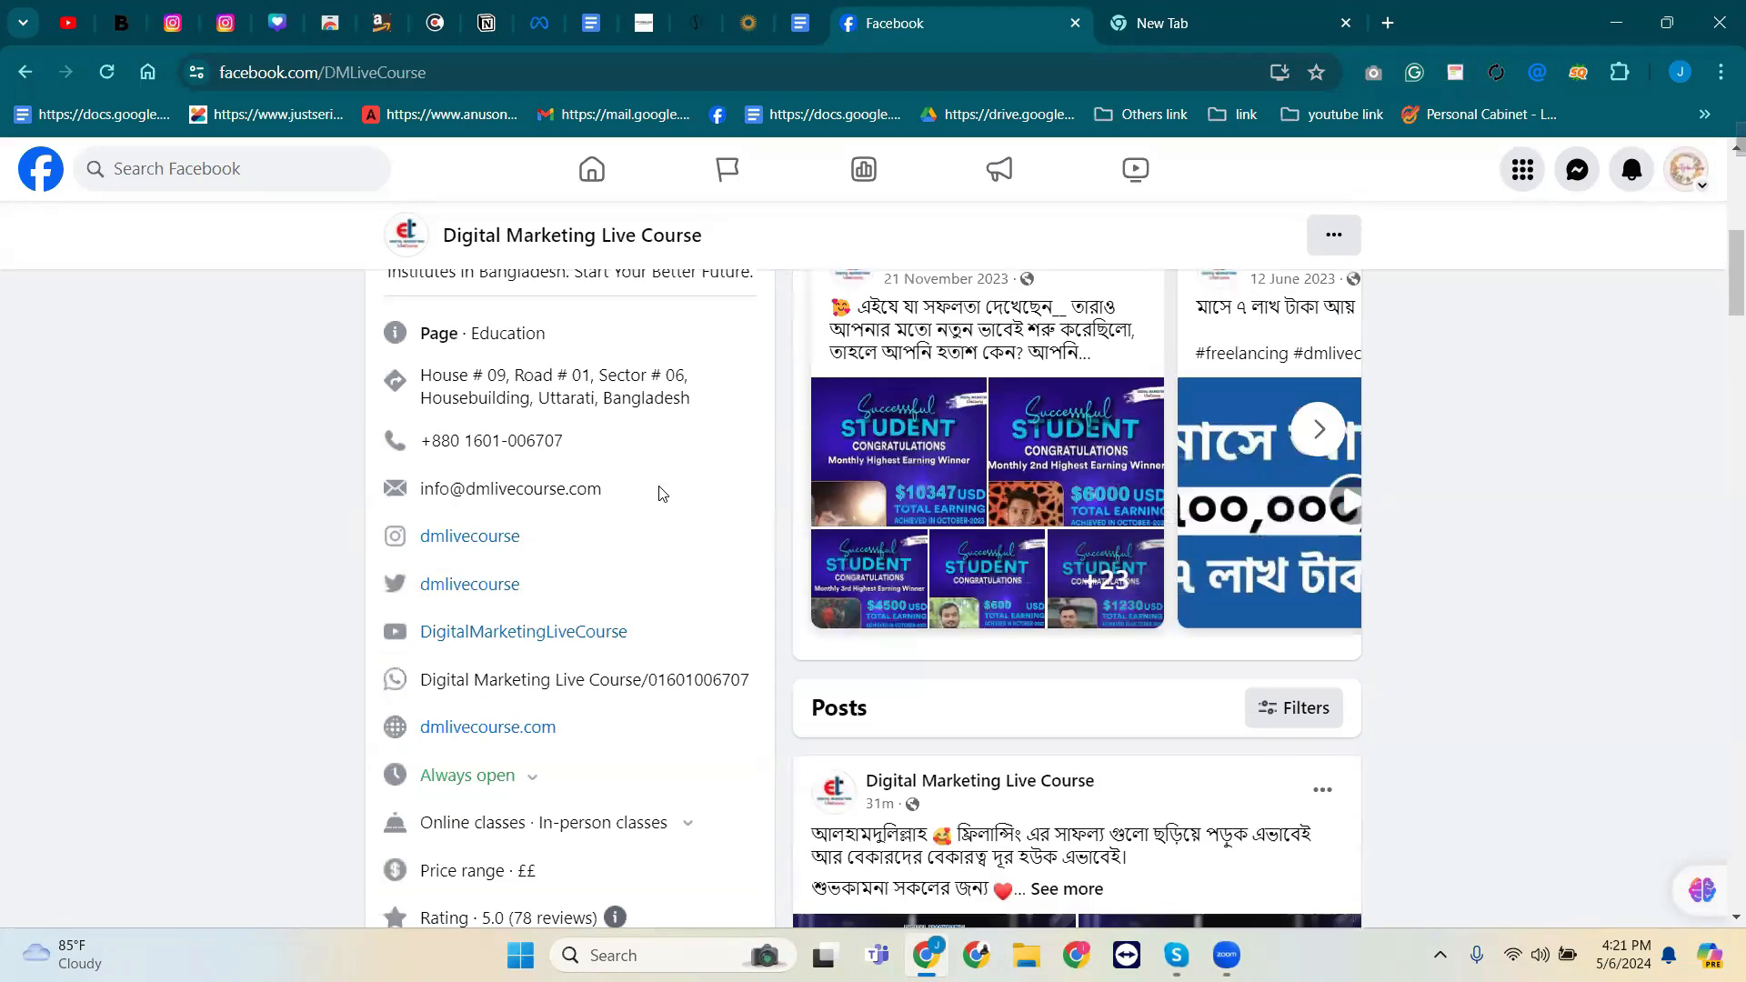
scroll(660, 488, "down", 4)
scroll(659, 489, "up", 1)
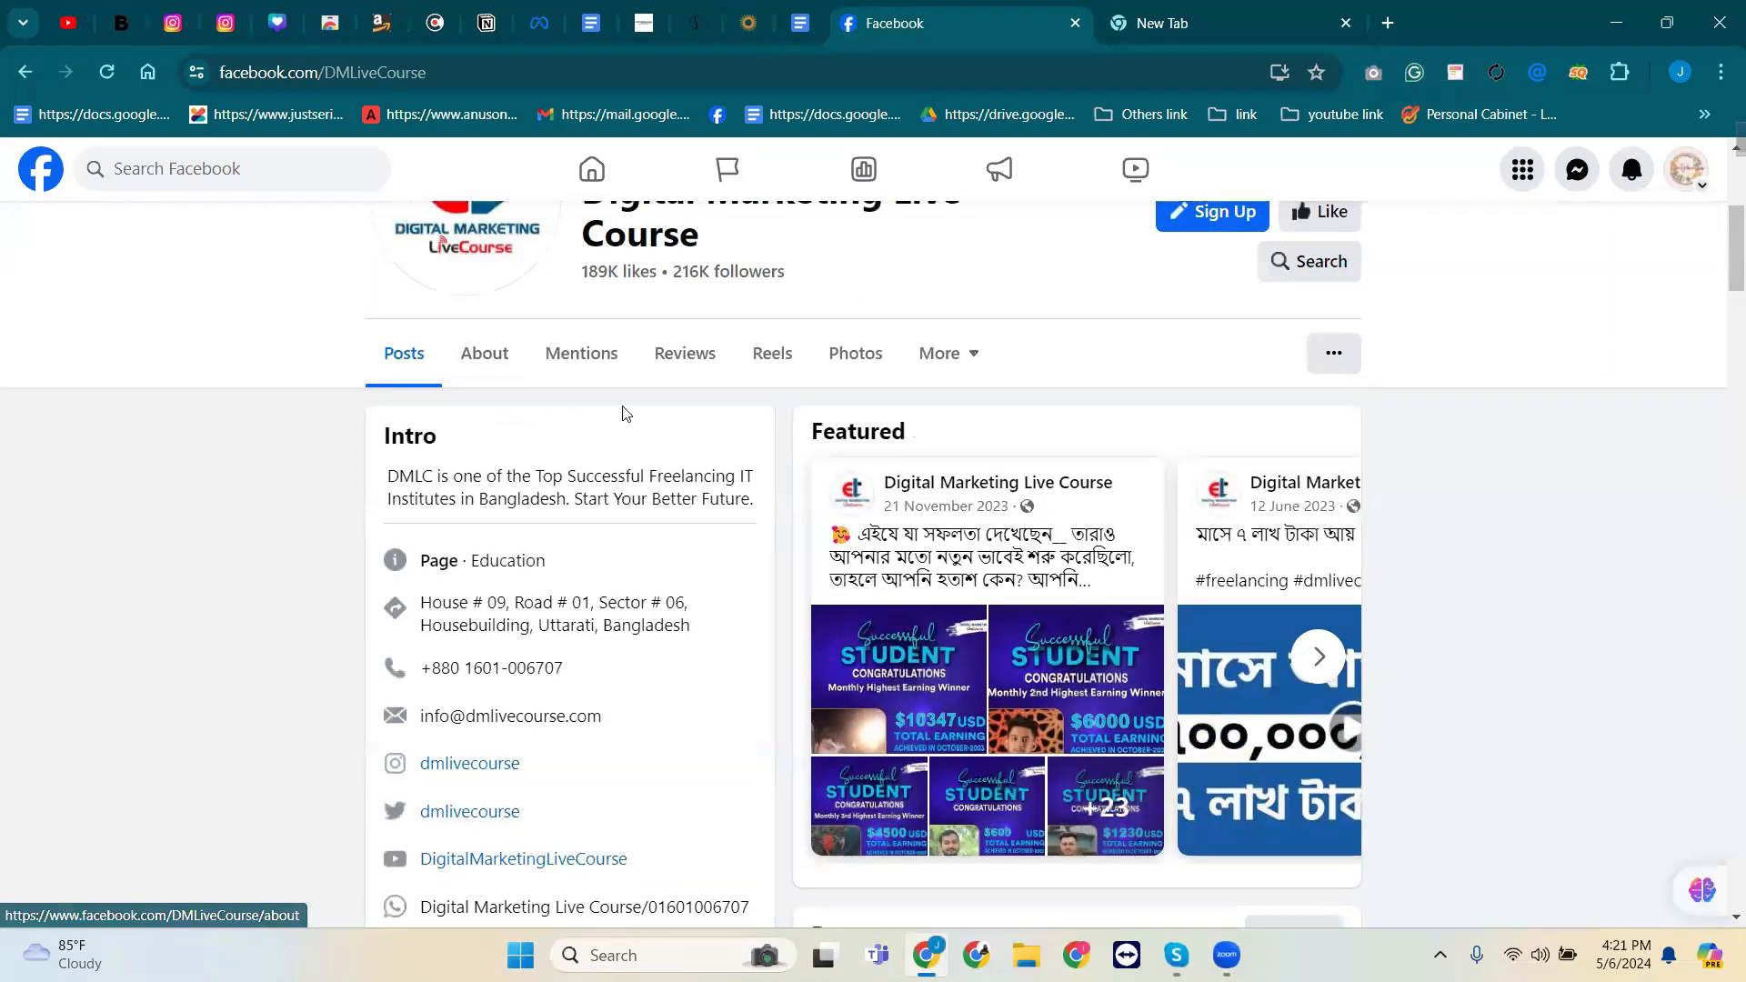
scroll(1030, 495, "down", 8)
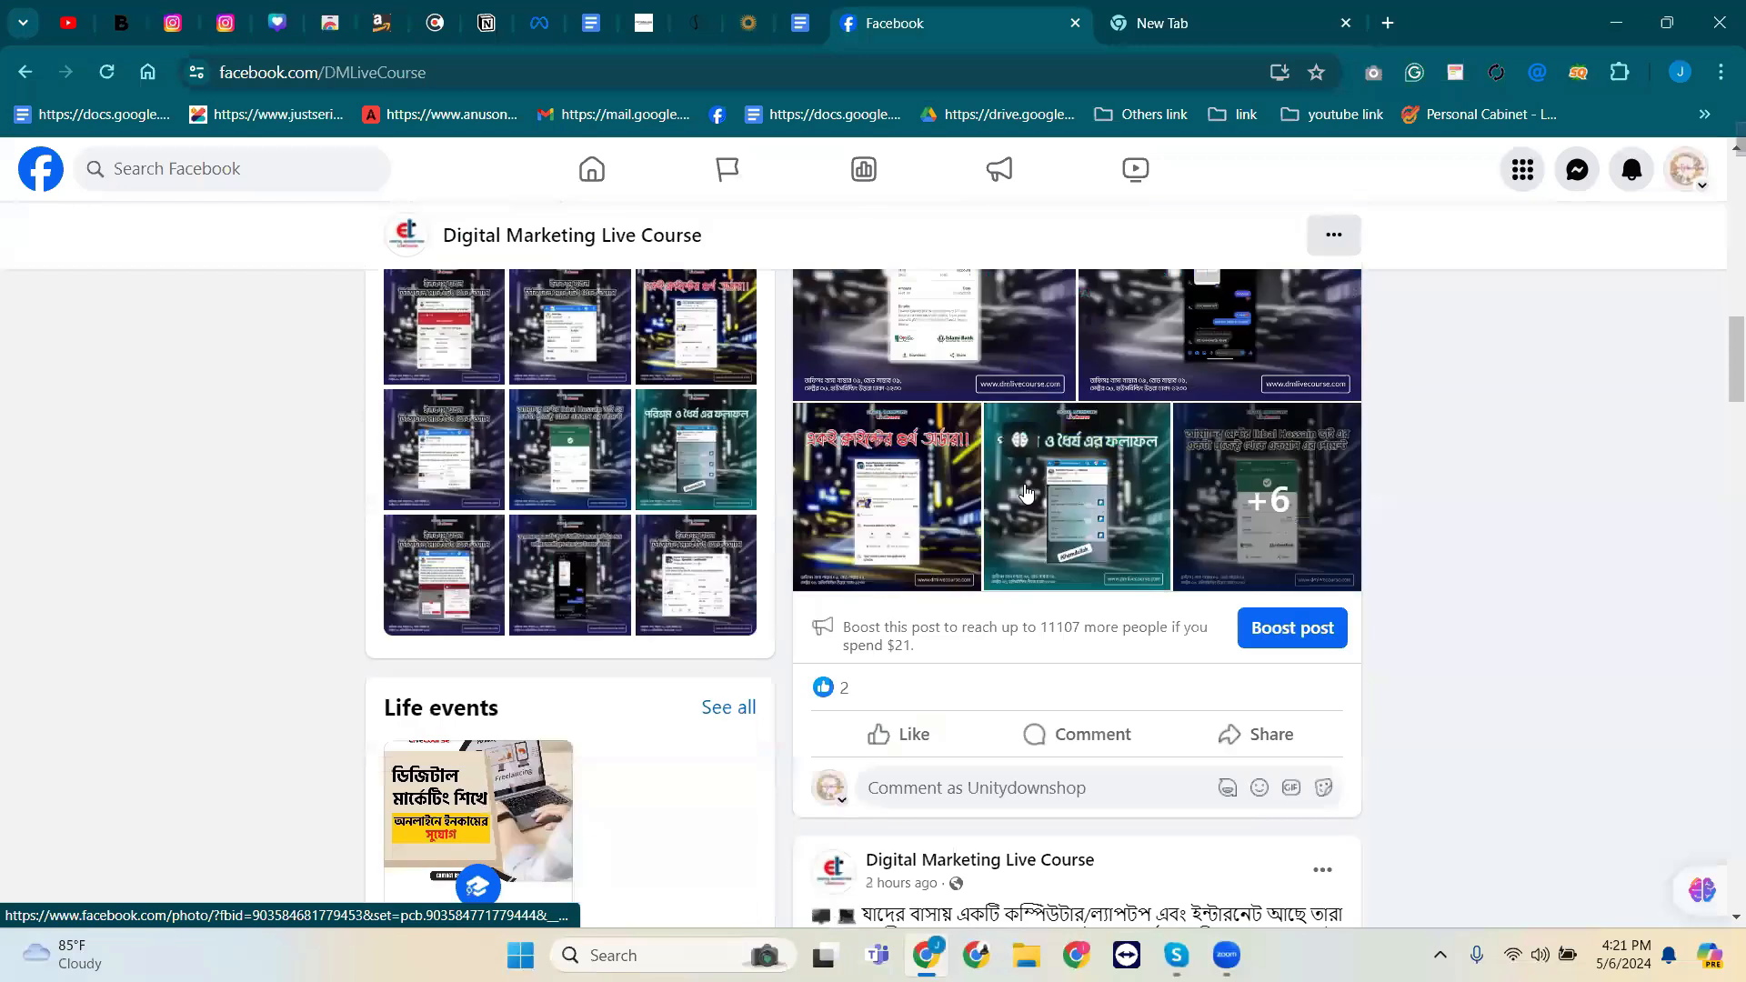
scroll(1024, 484, "up", 11)
scroll(837, 506, "down", 3)
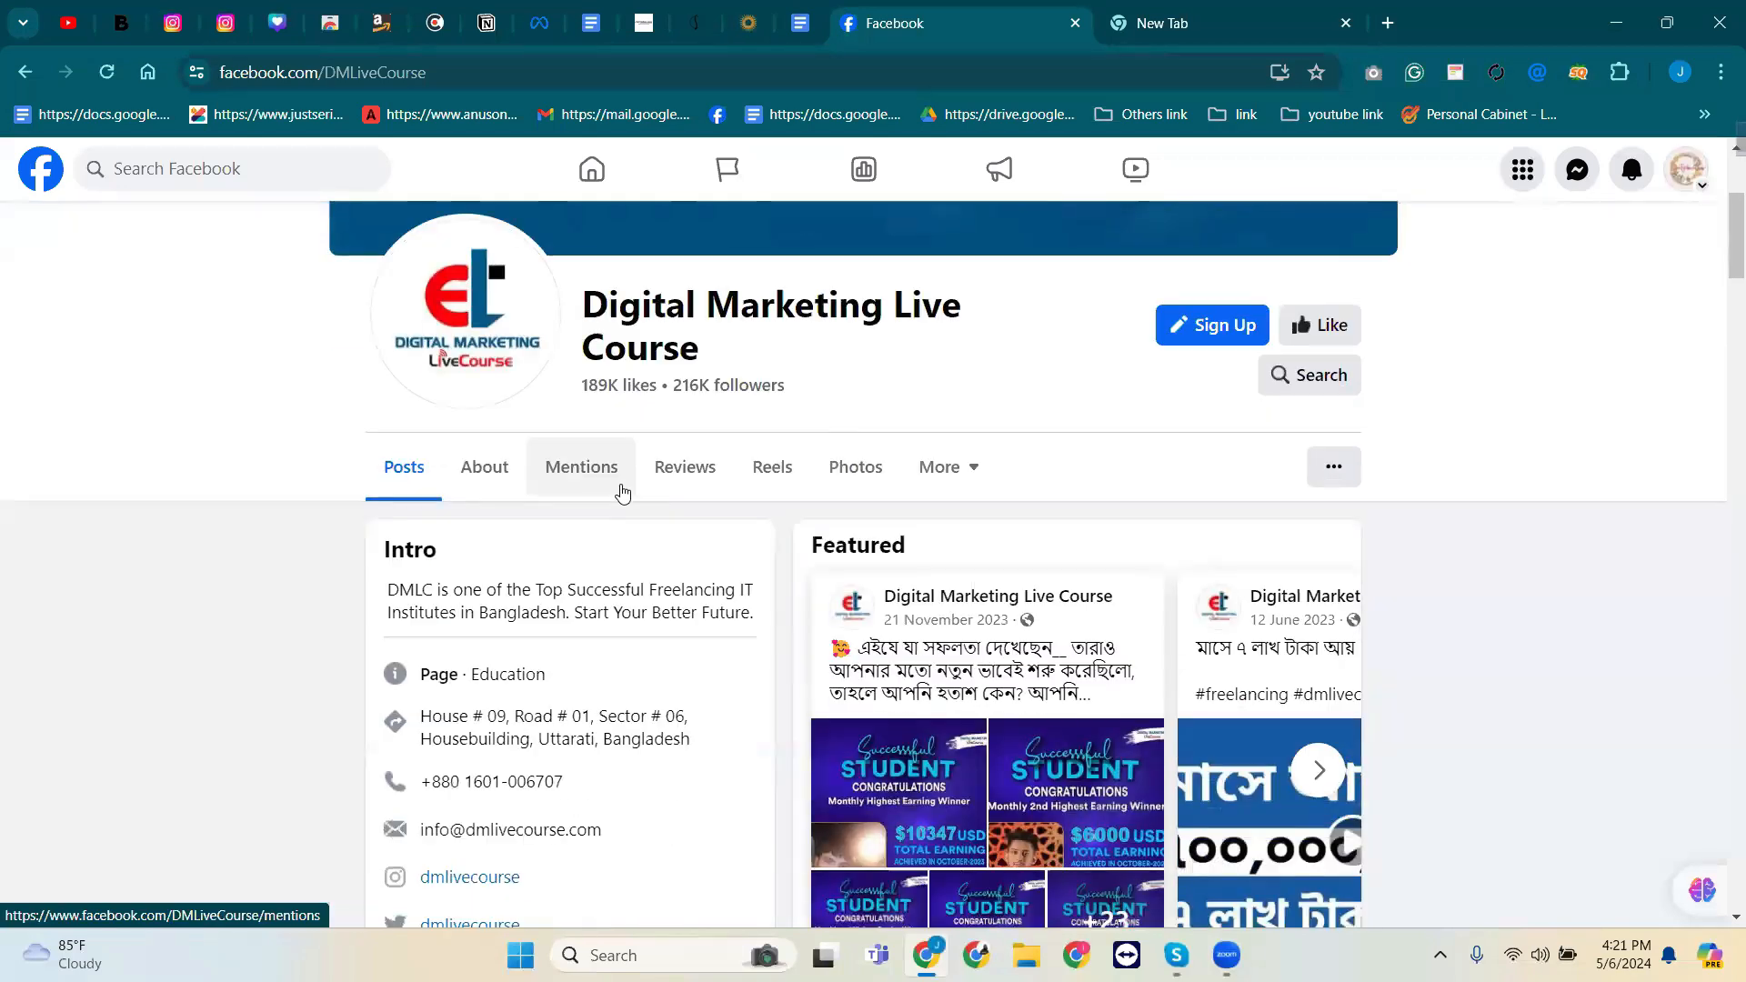
Open the page's About section and examine its category, location map and highlighted address under Contact and basic info.
left_click(489, 475)
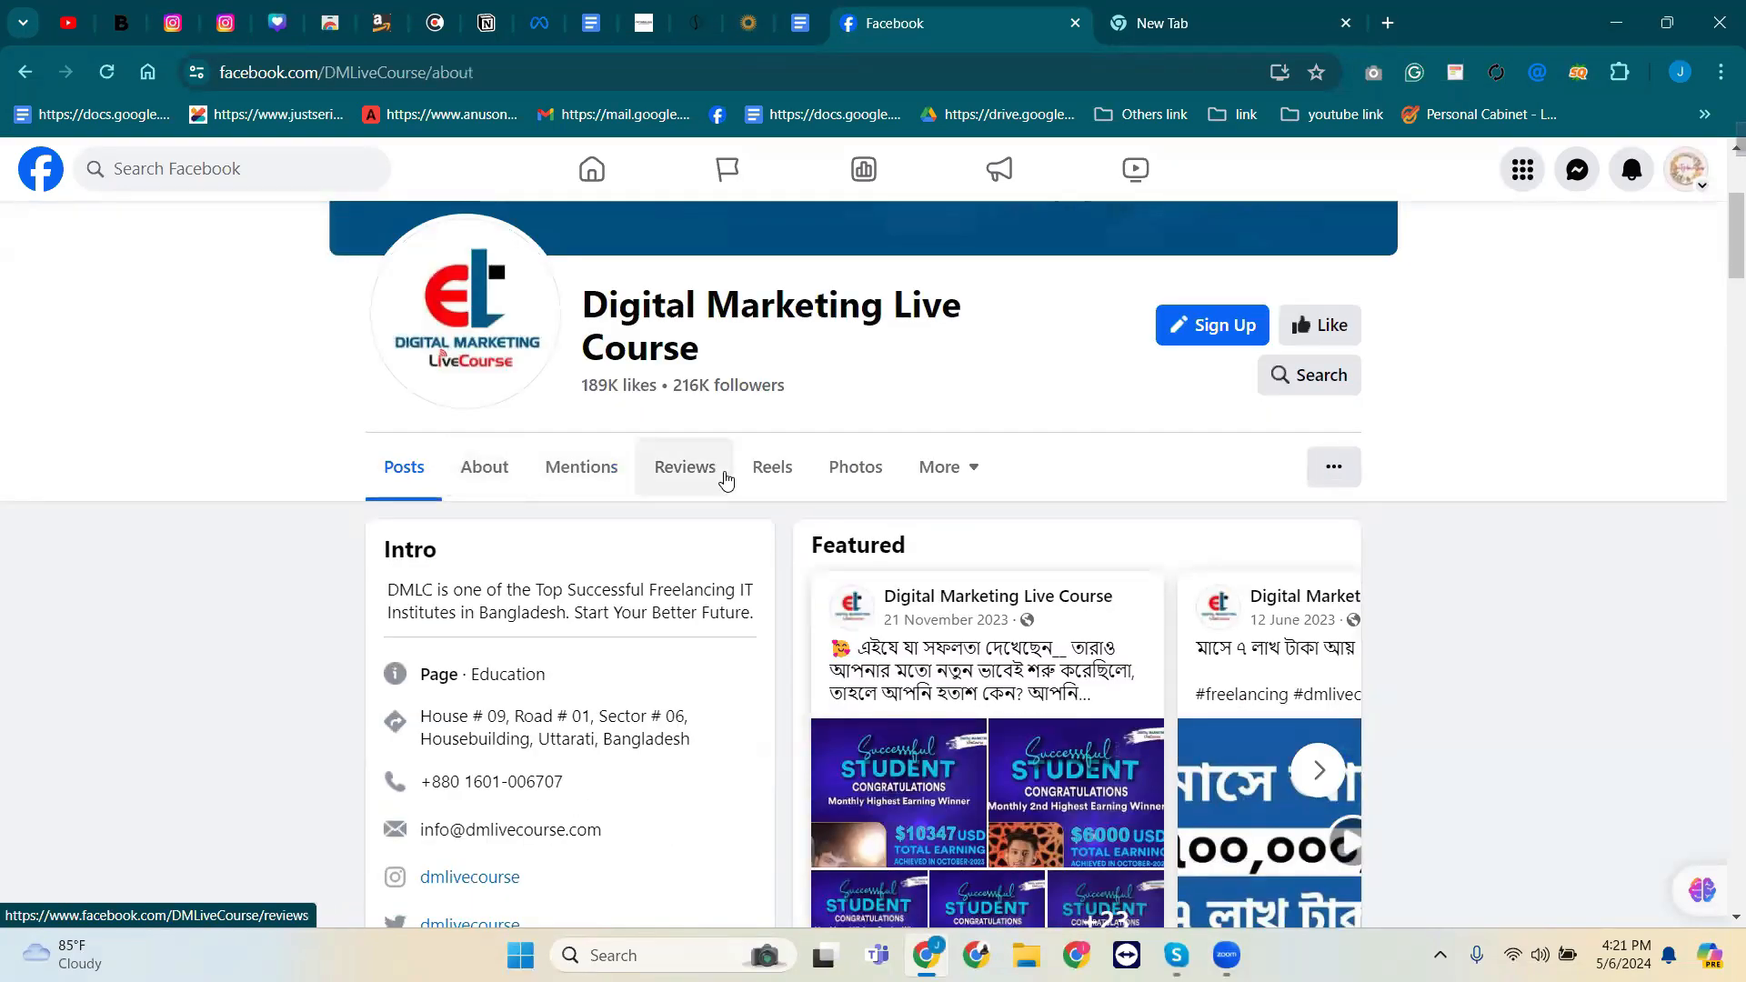
scroll(523, 514, "down", 4)
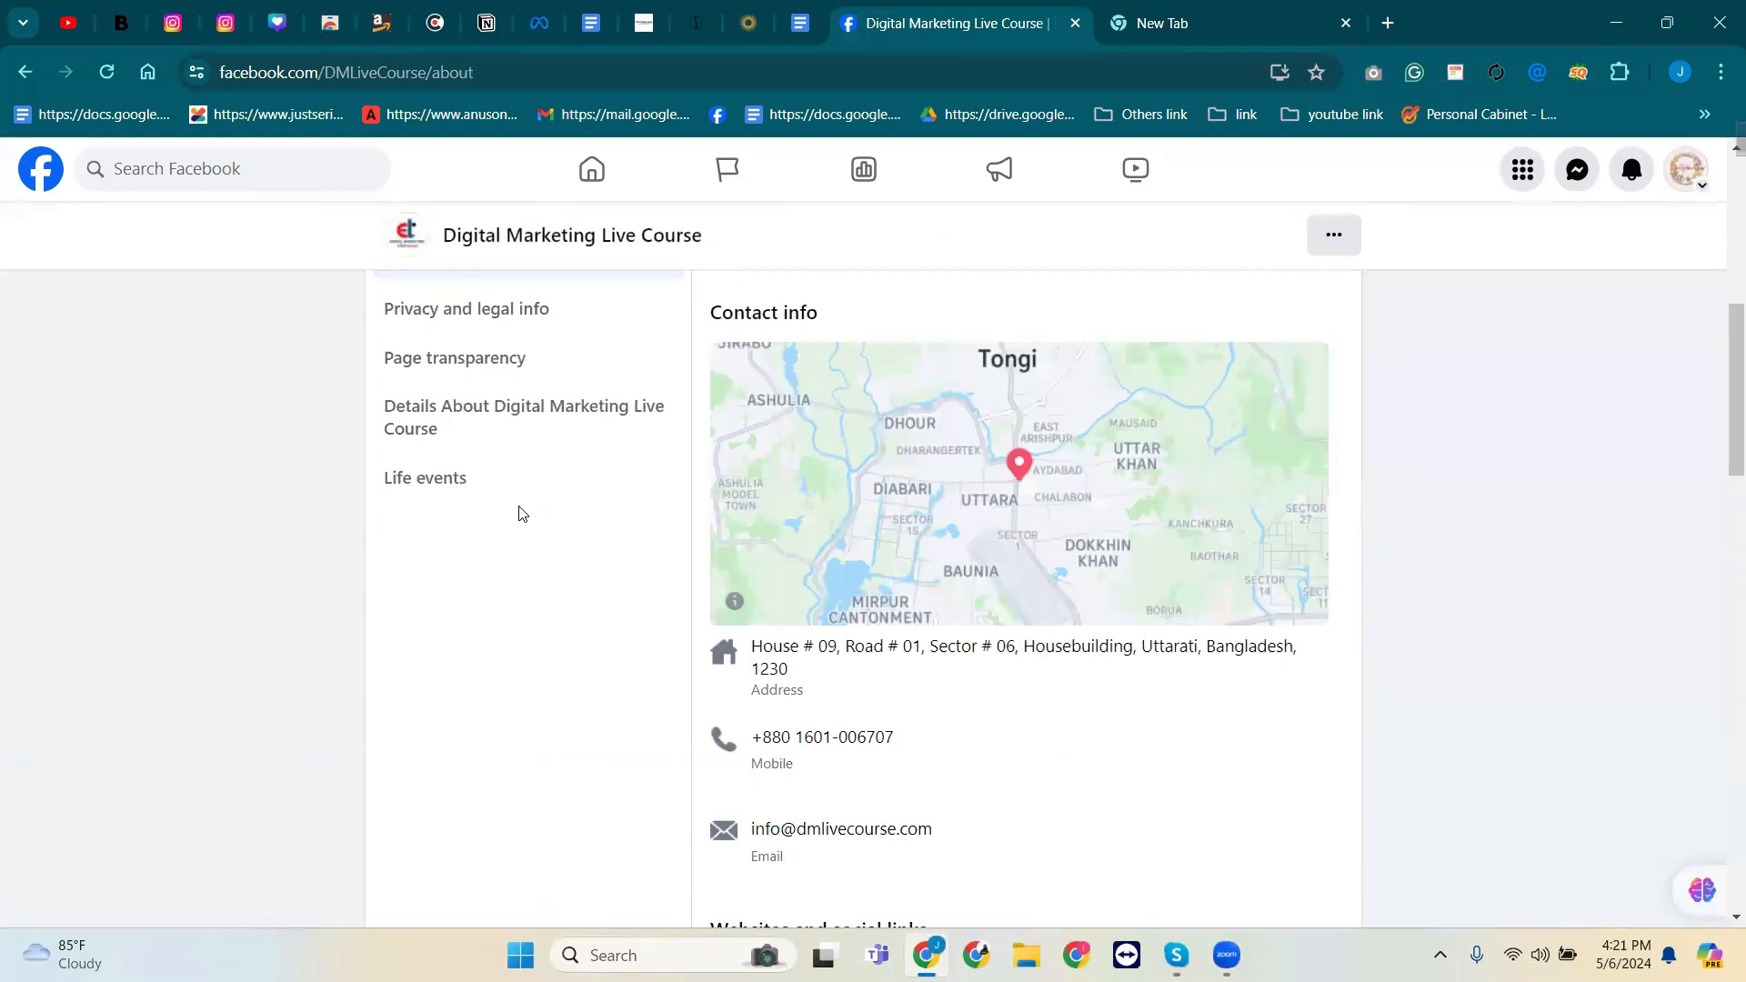
scroll(519, 523, "up", 2)
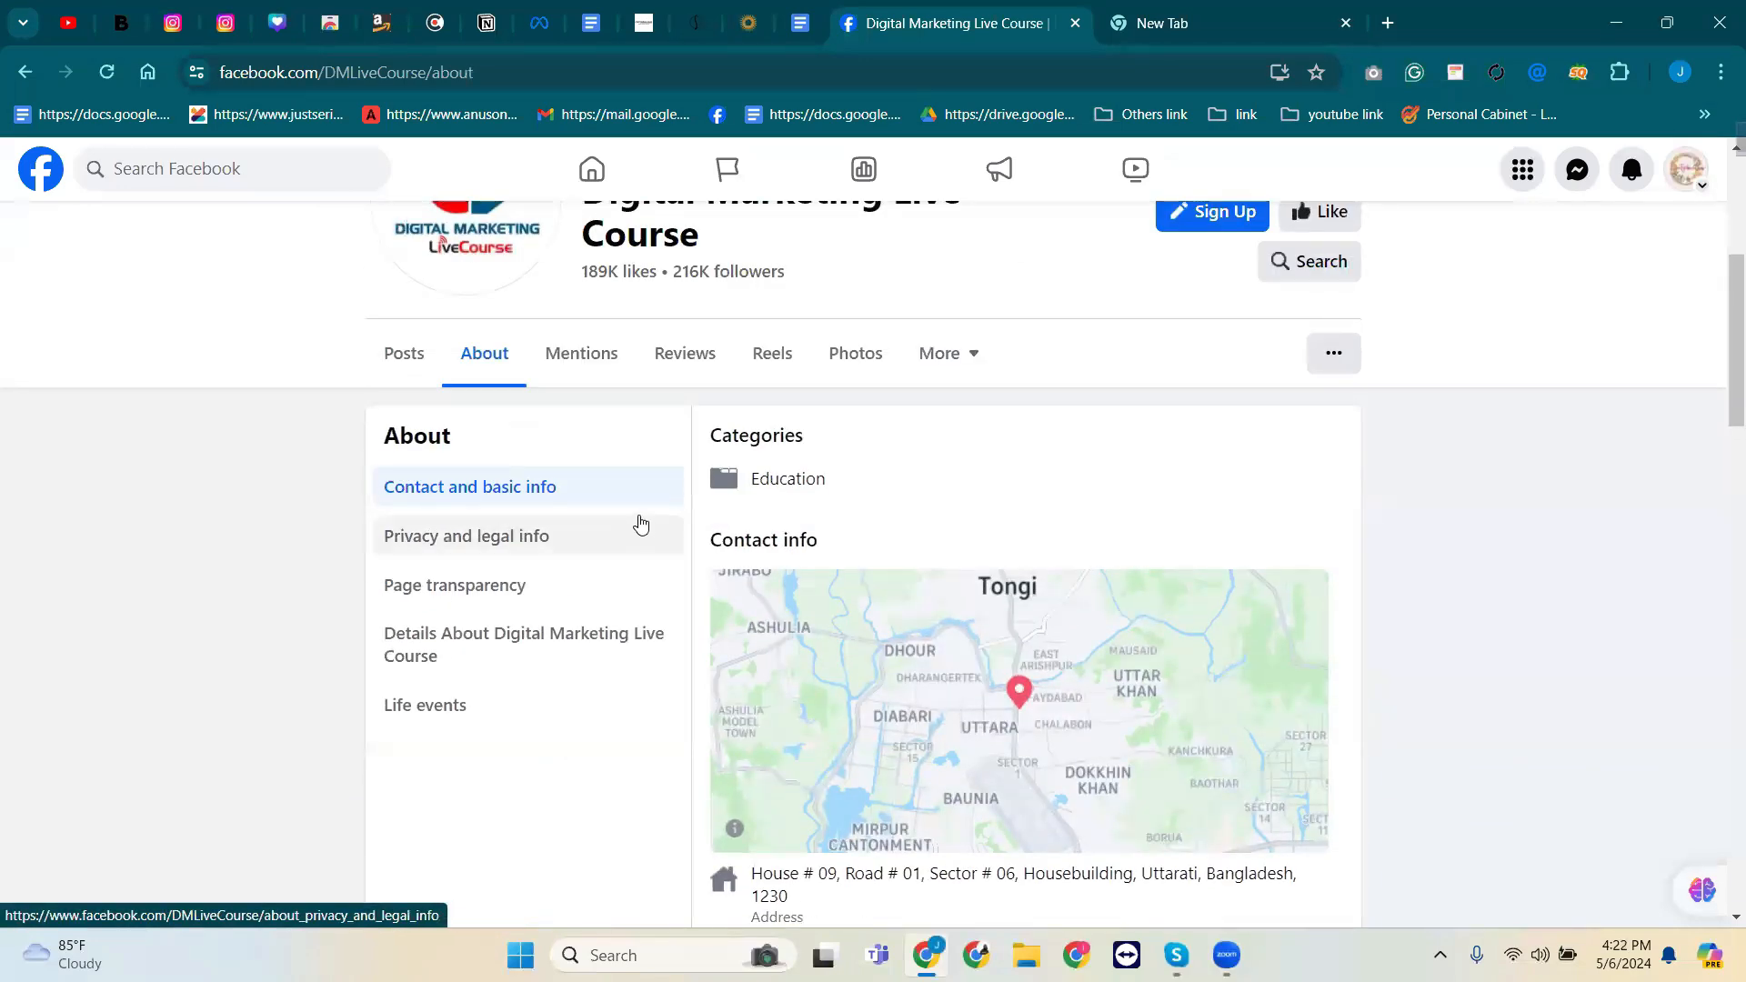
scroll(625, 509, "down", 1)
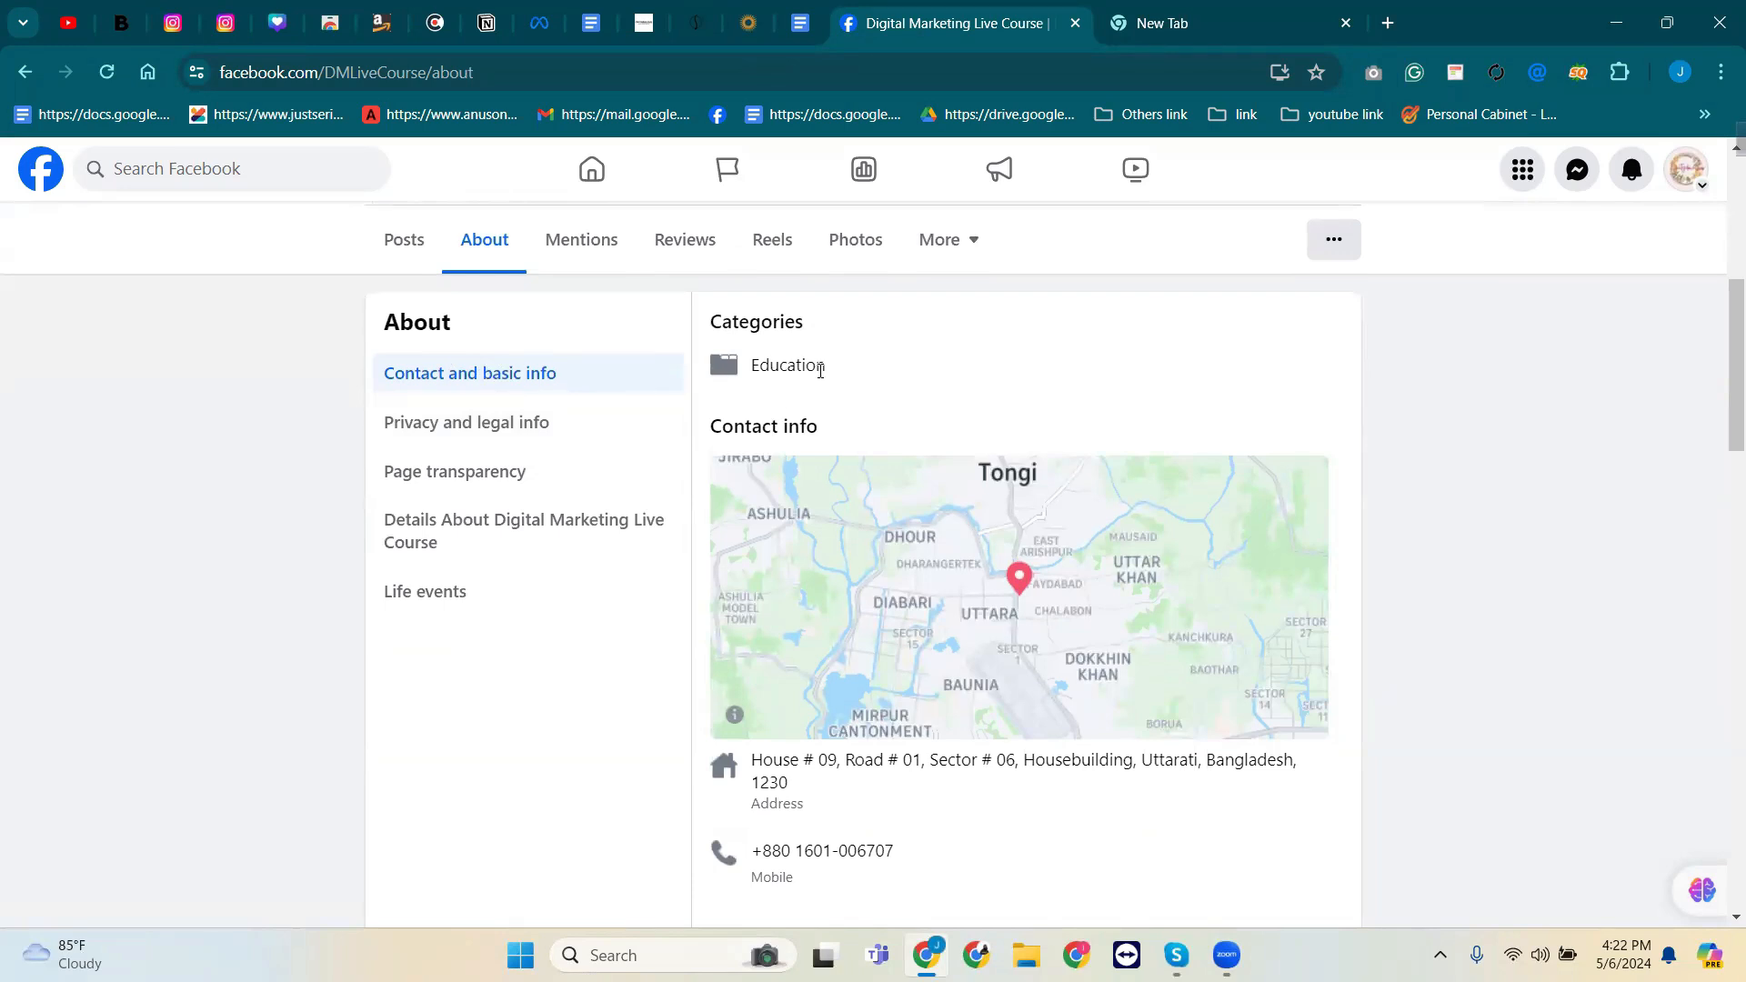
scroll(826, 384, "down", 1)
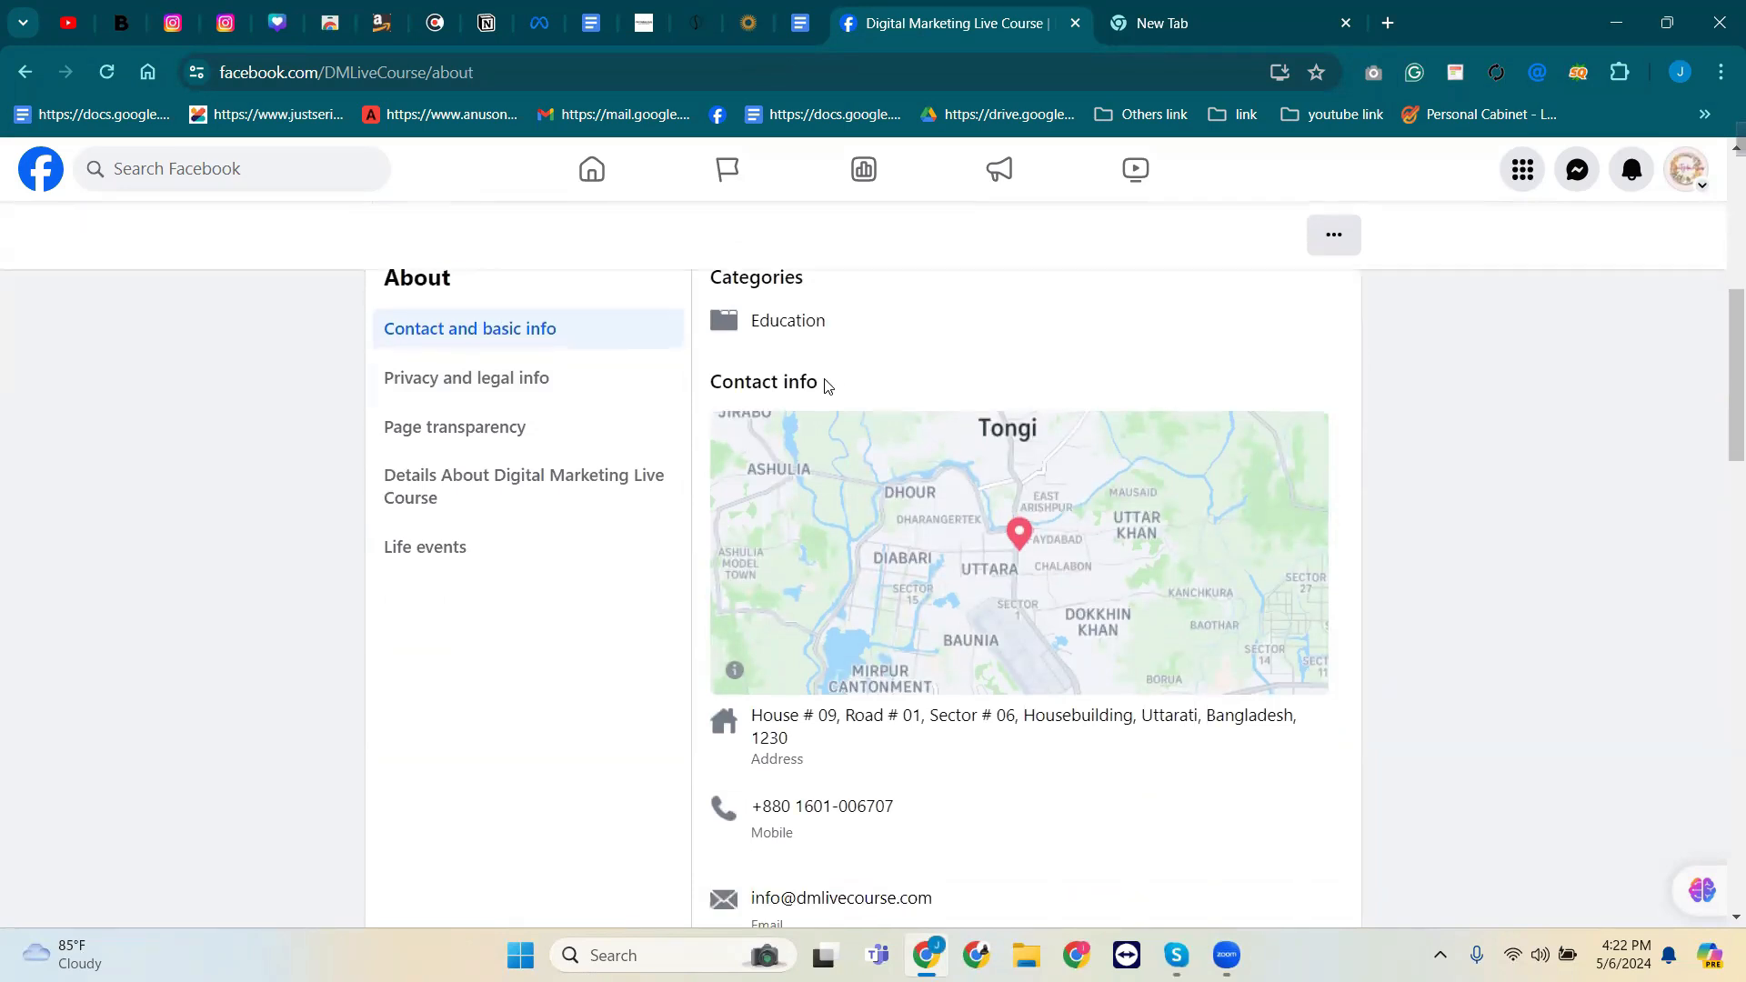
scroll(824, 382, "up", 1)
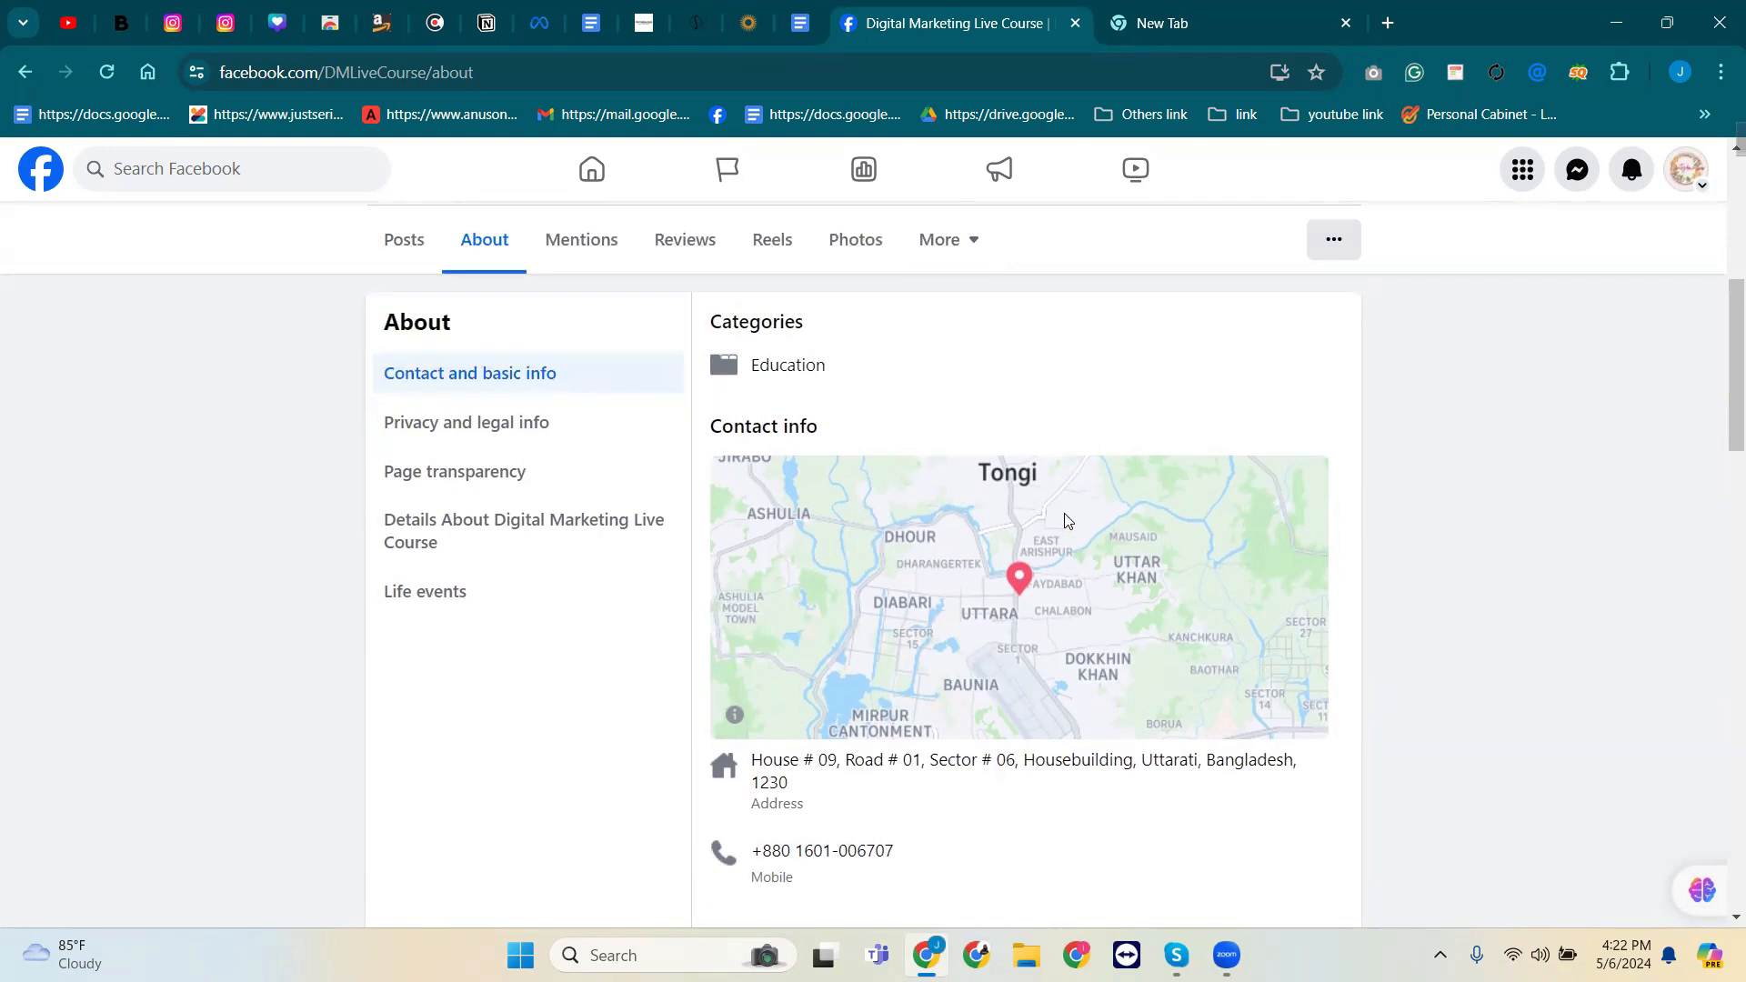
scroll(1128, 604, "down", 2)
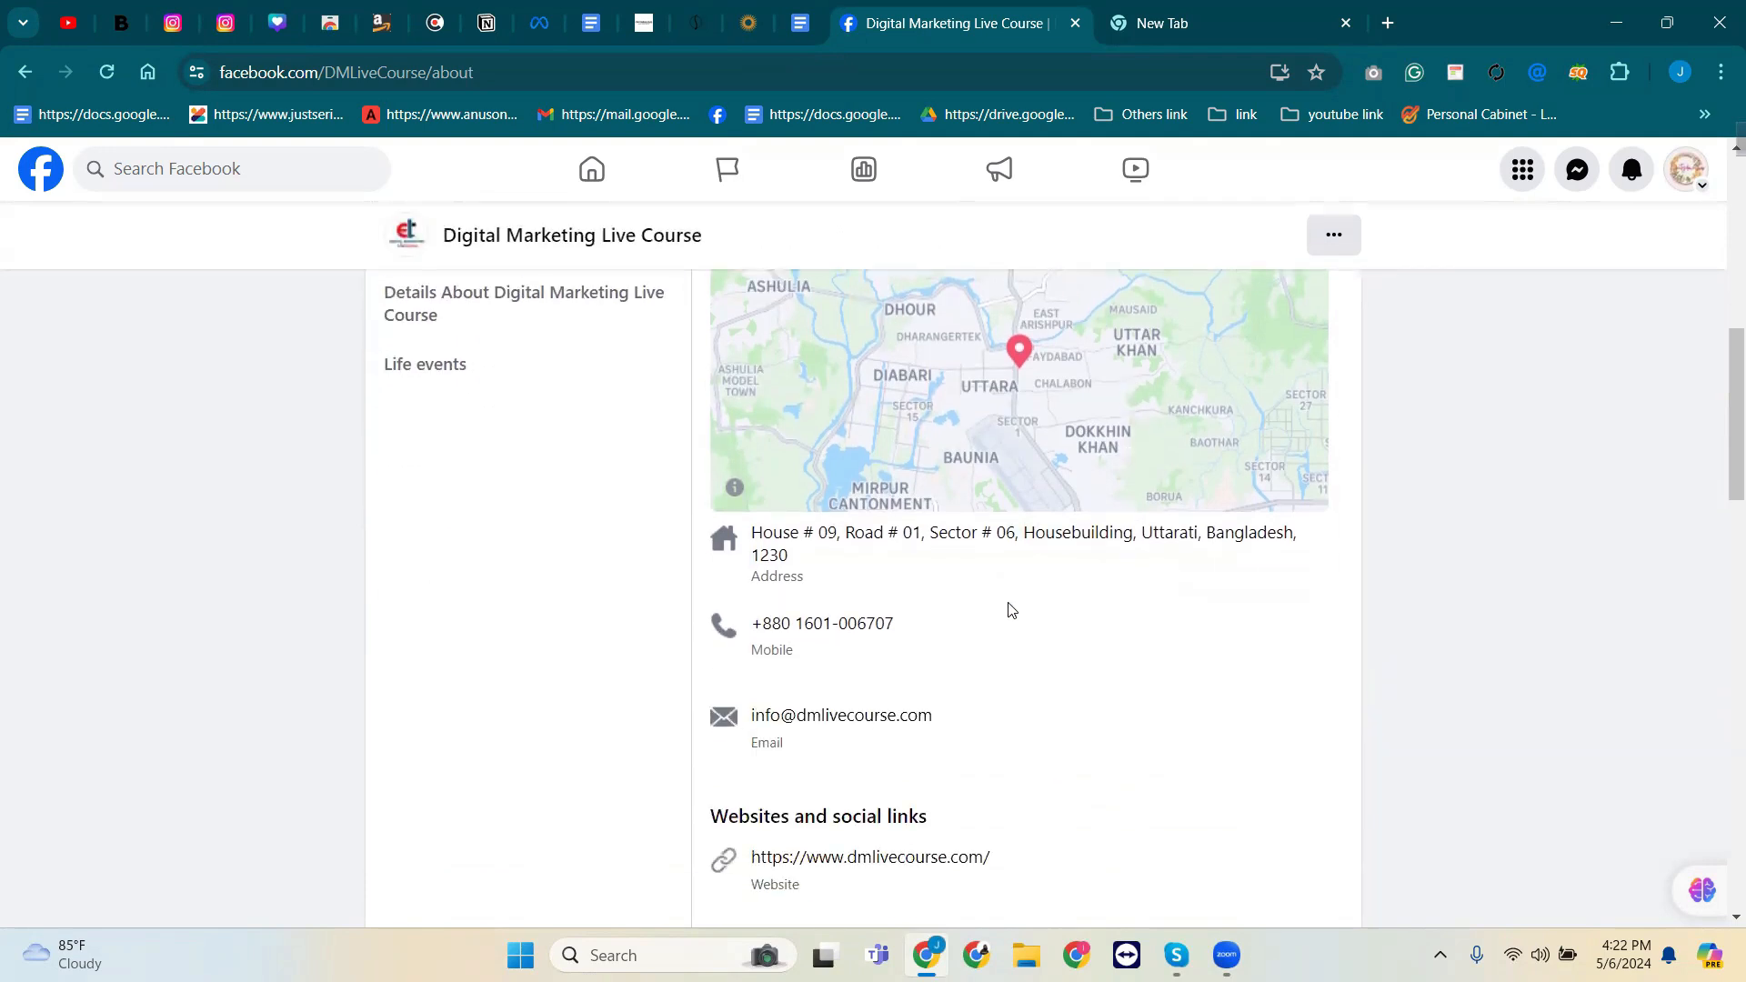
left_click_drag(814, 559, 770, 540)
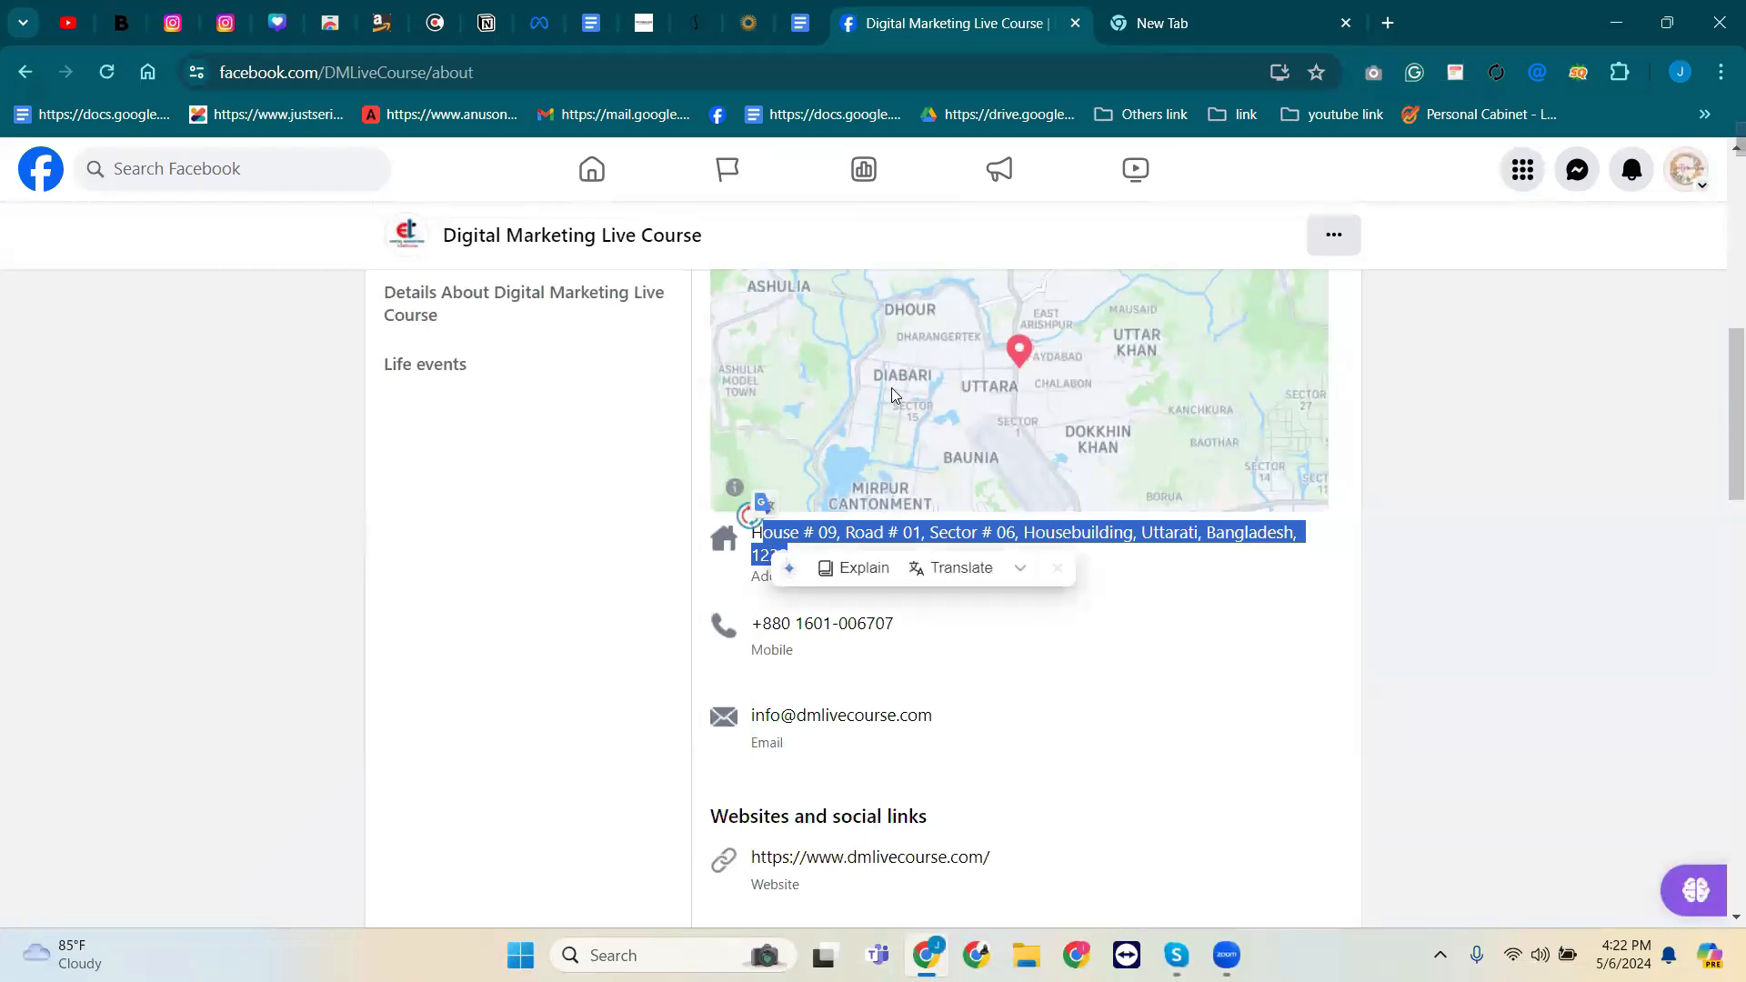
left_click(1431, 503)
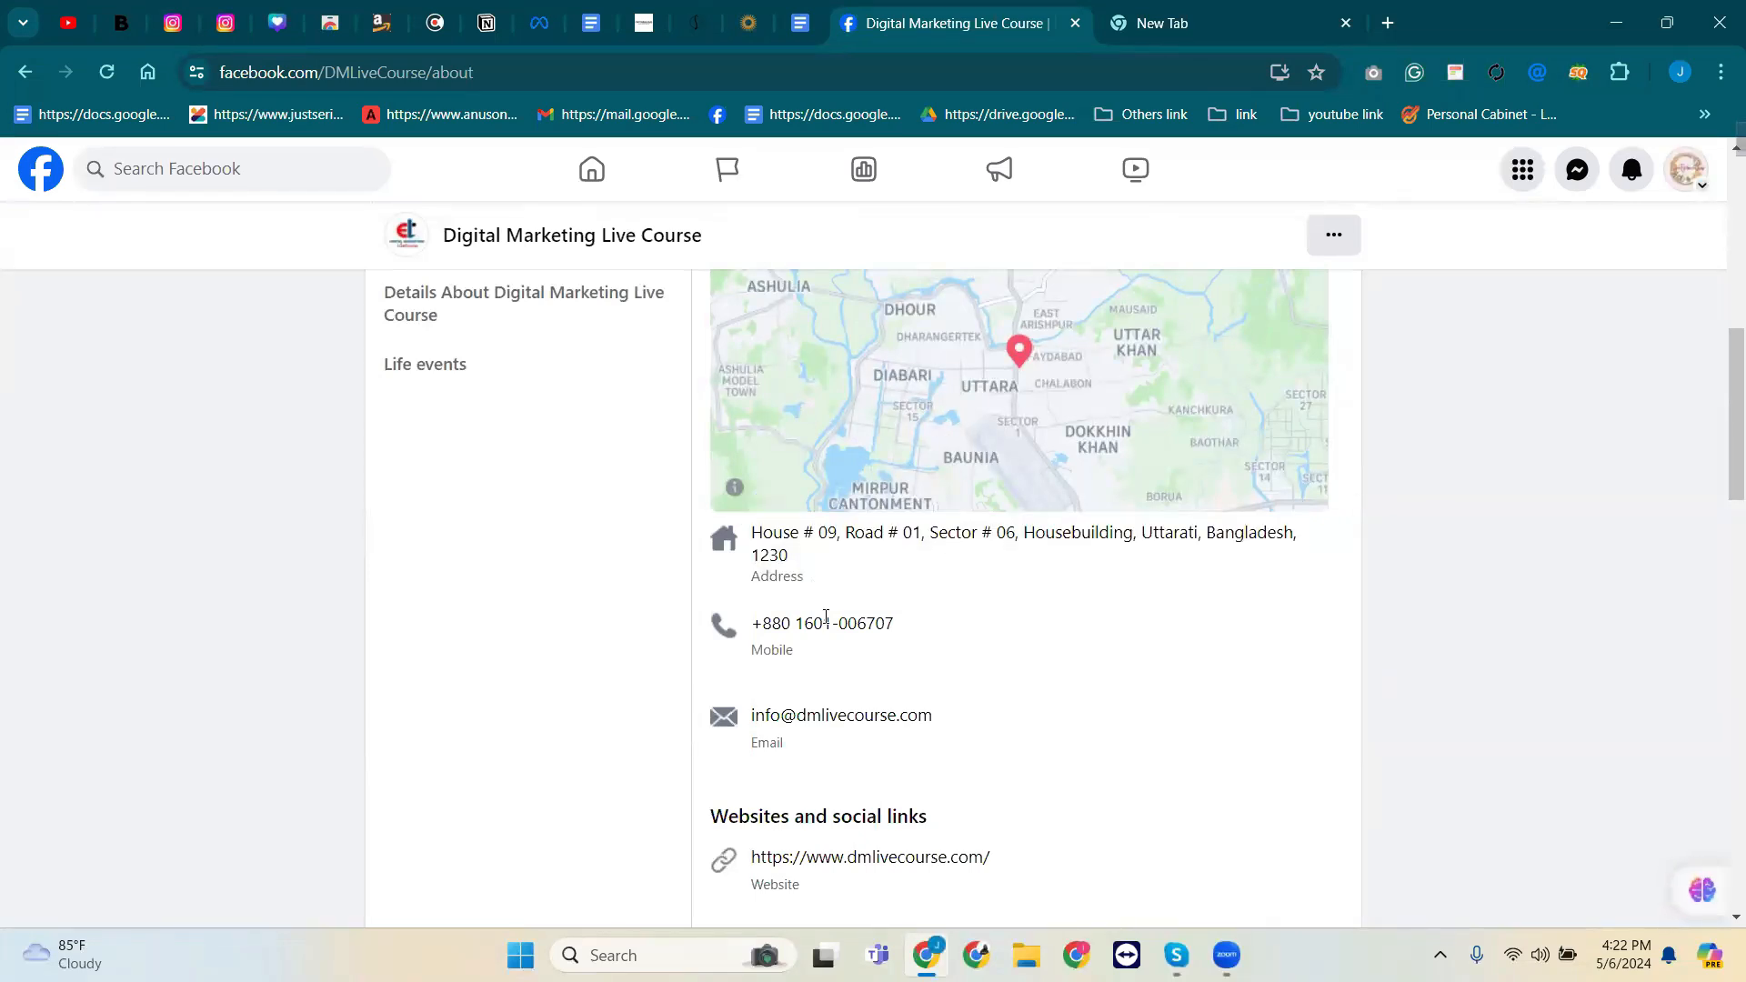
Review the About section's websites and social links, plus the basic info on rating, hours, price and services.
scroll(798, 627, "down", 3)
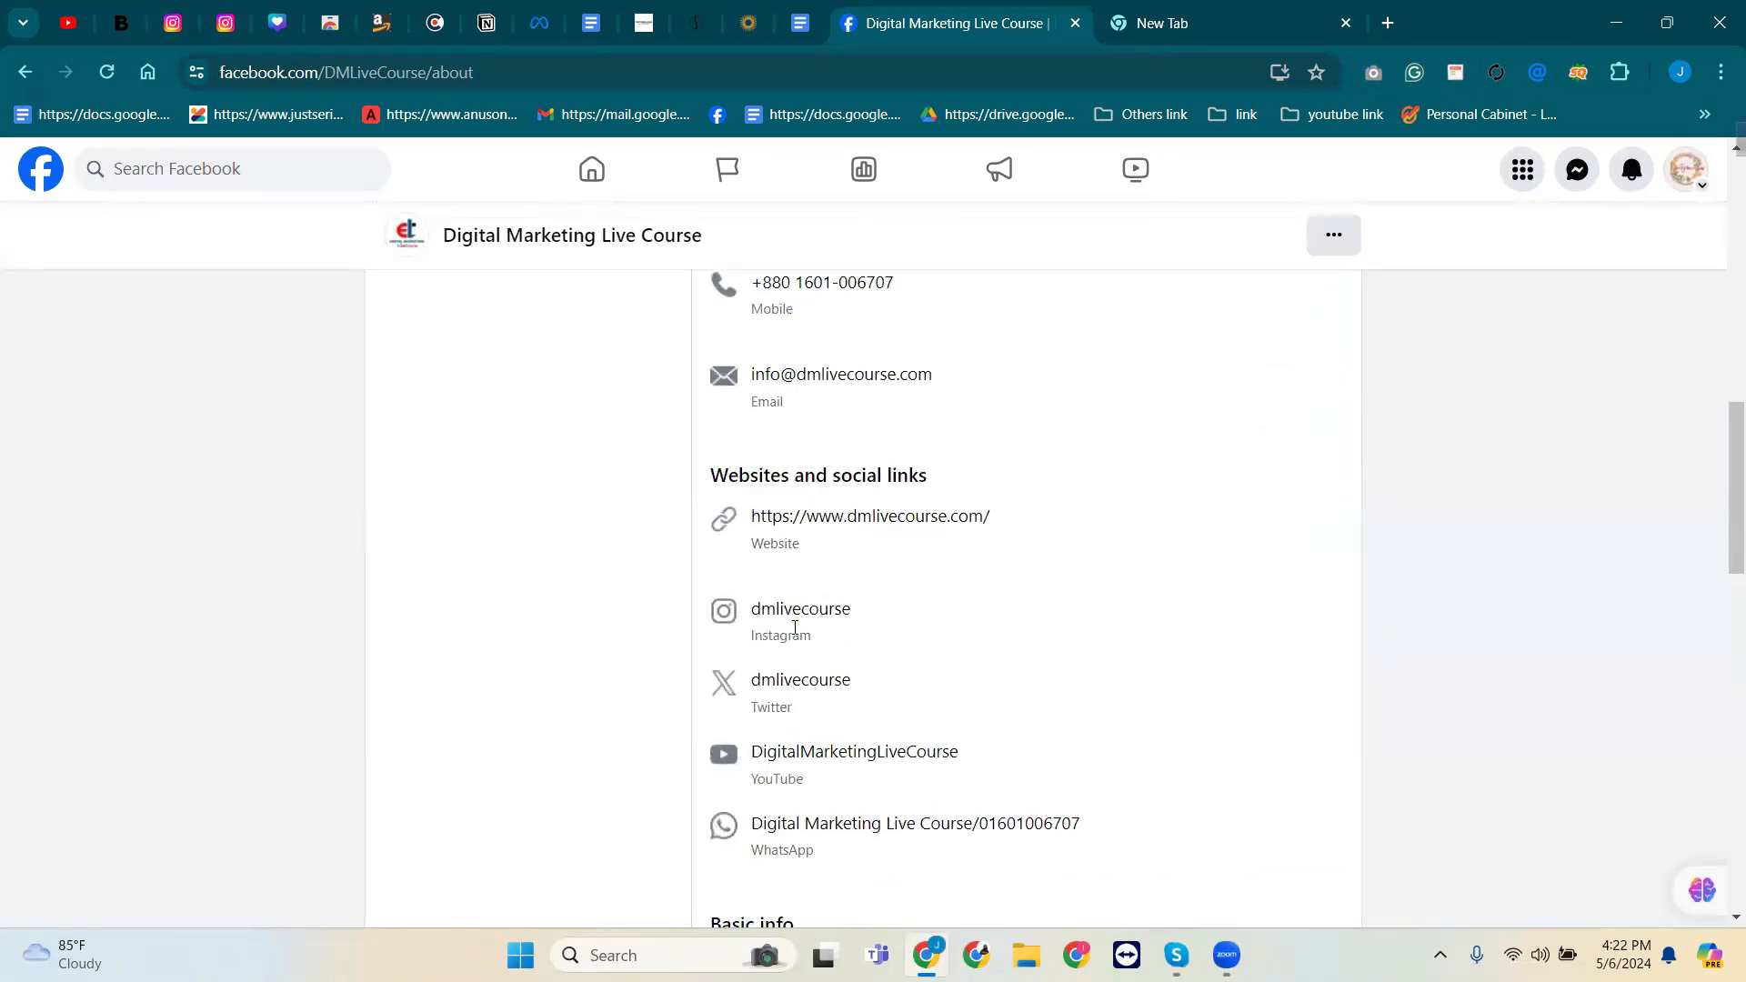
scroll(795, 628, "down", 4)
scroll(791, 626, "up", 3)
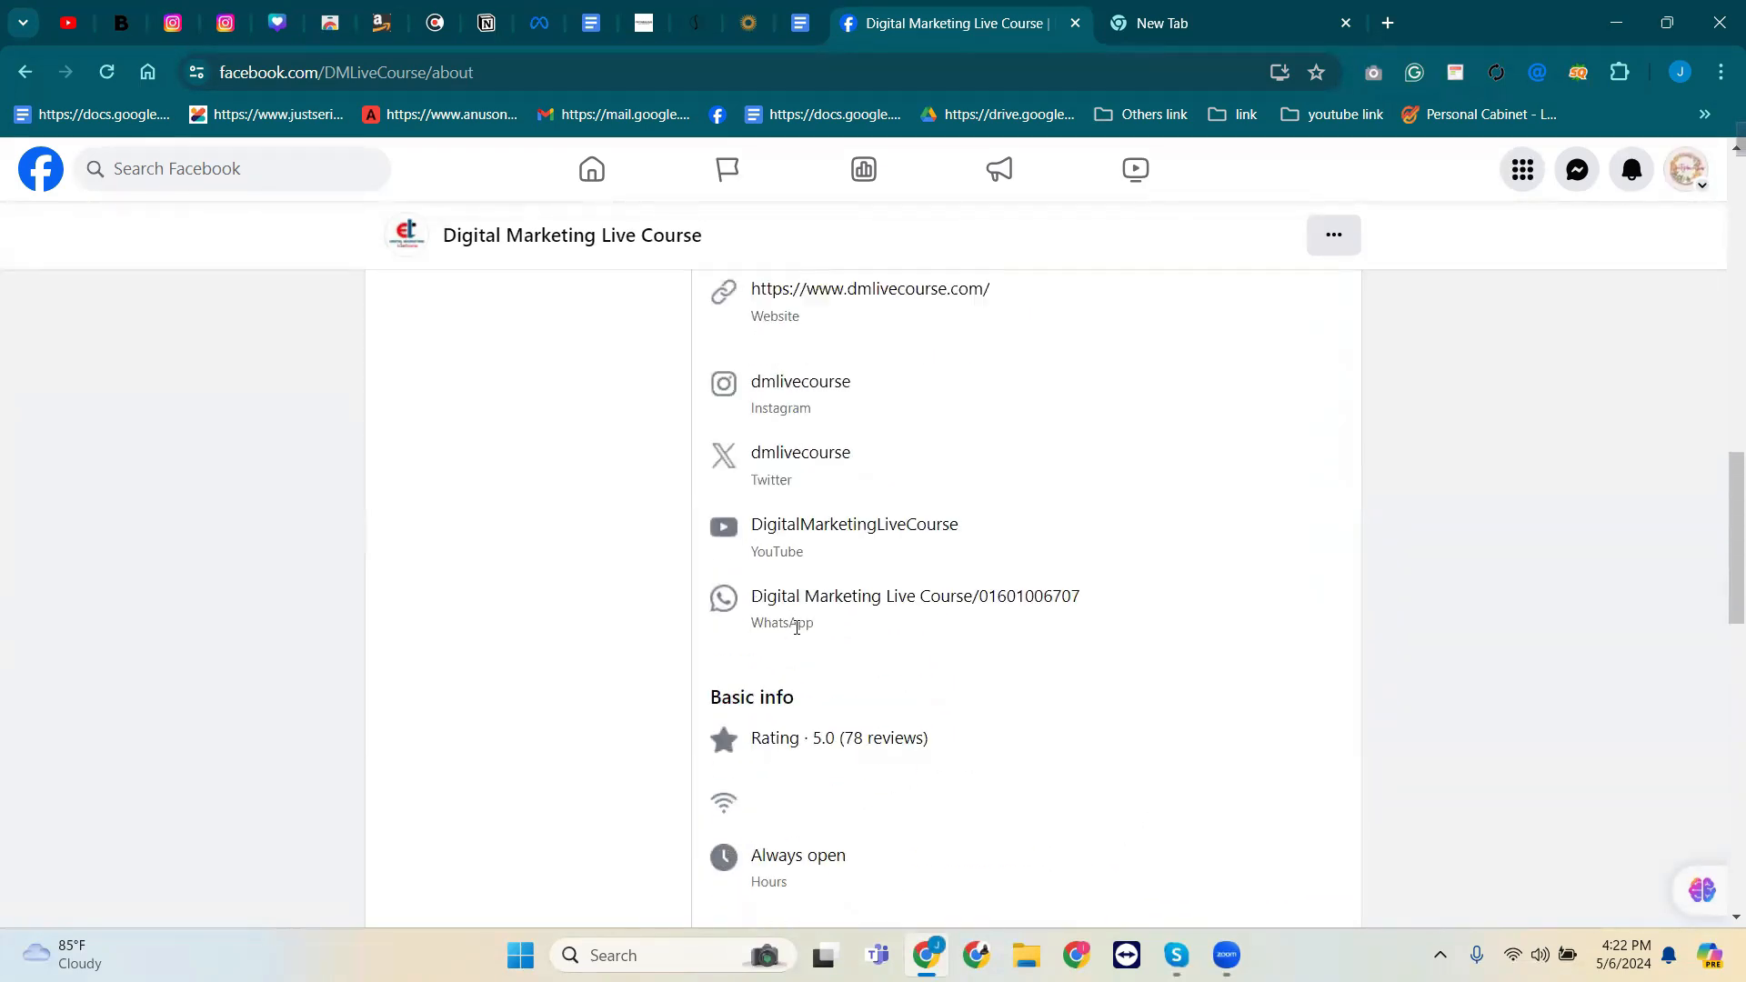
scroll(818, 452, "up", 2)
scroll(813, 605, "down", 8)
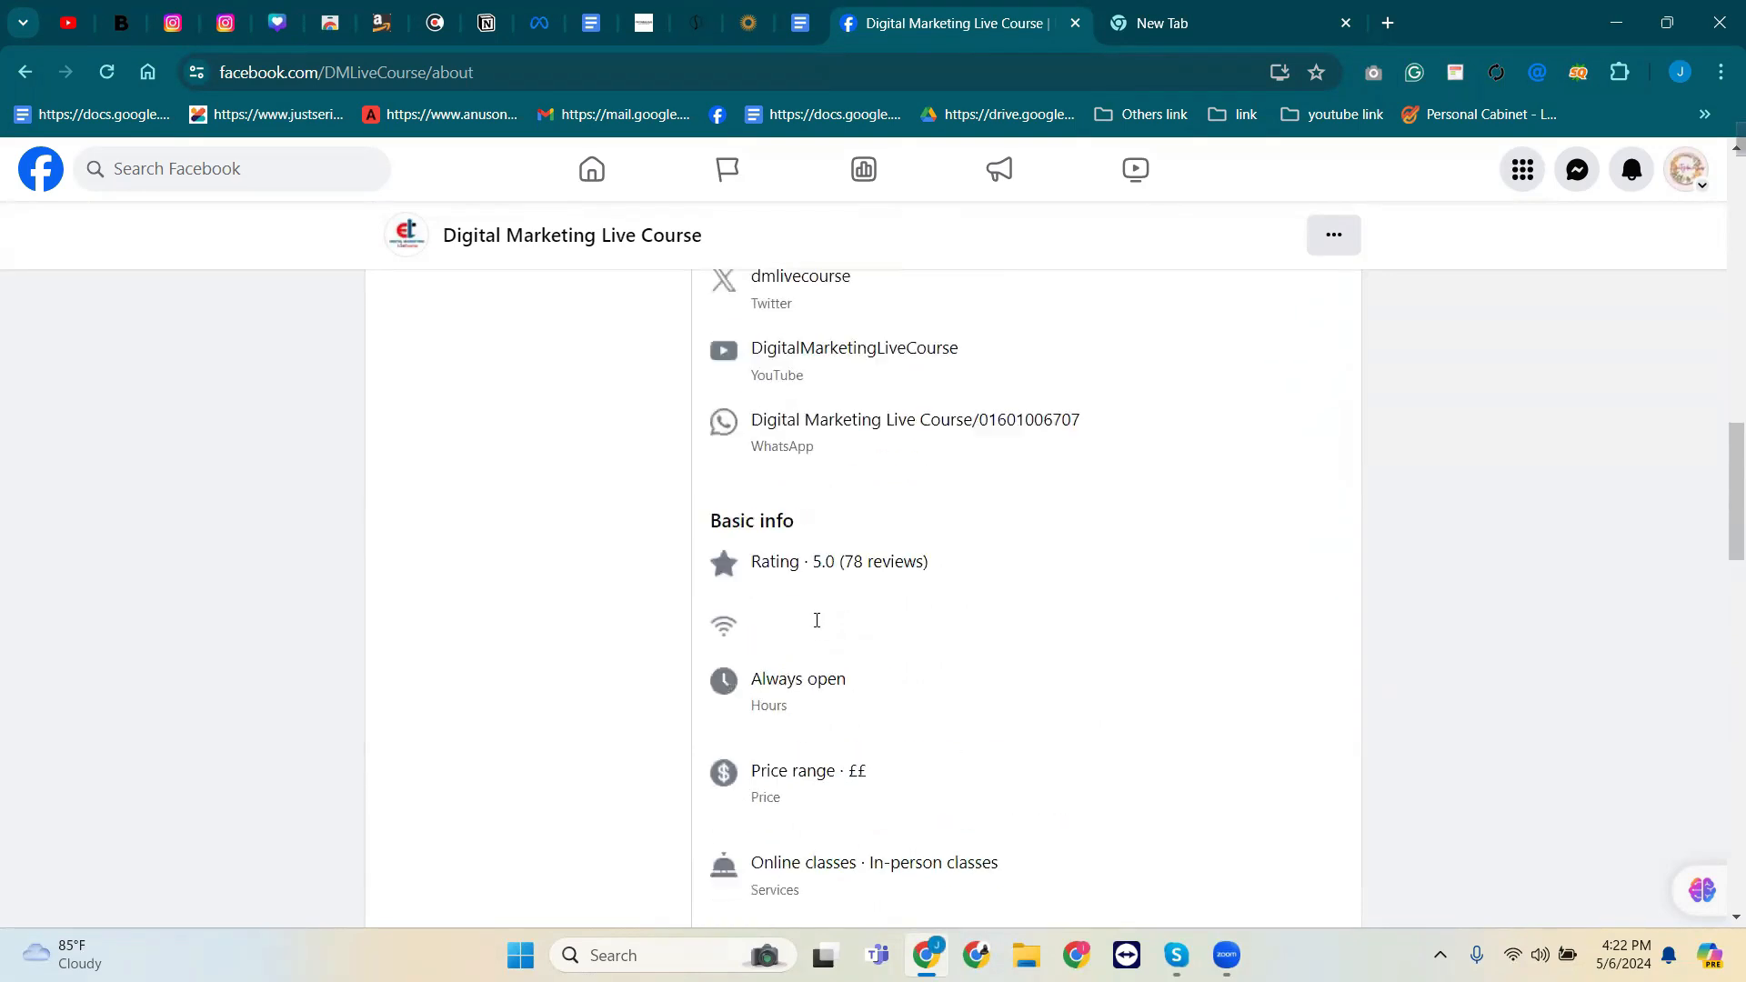
scroll(817, 620, "up", 9)
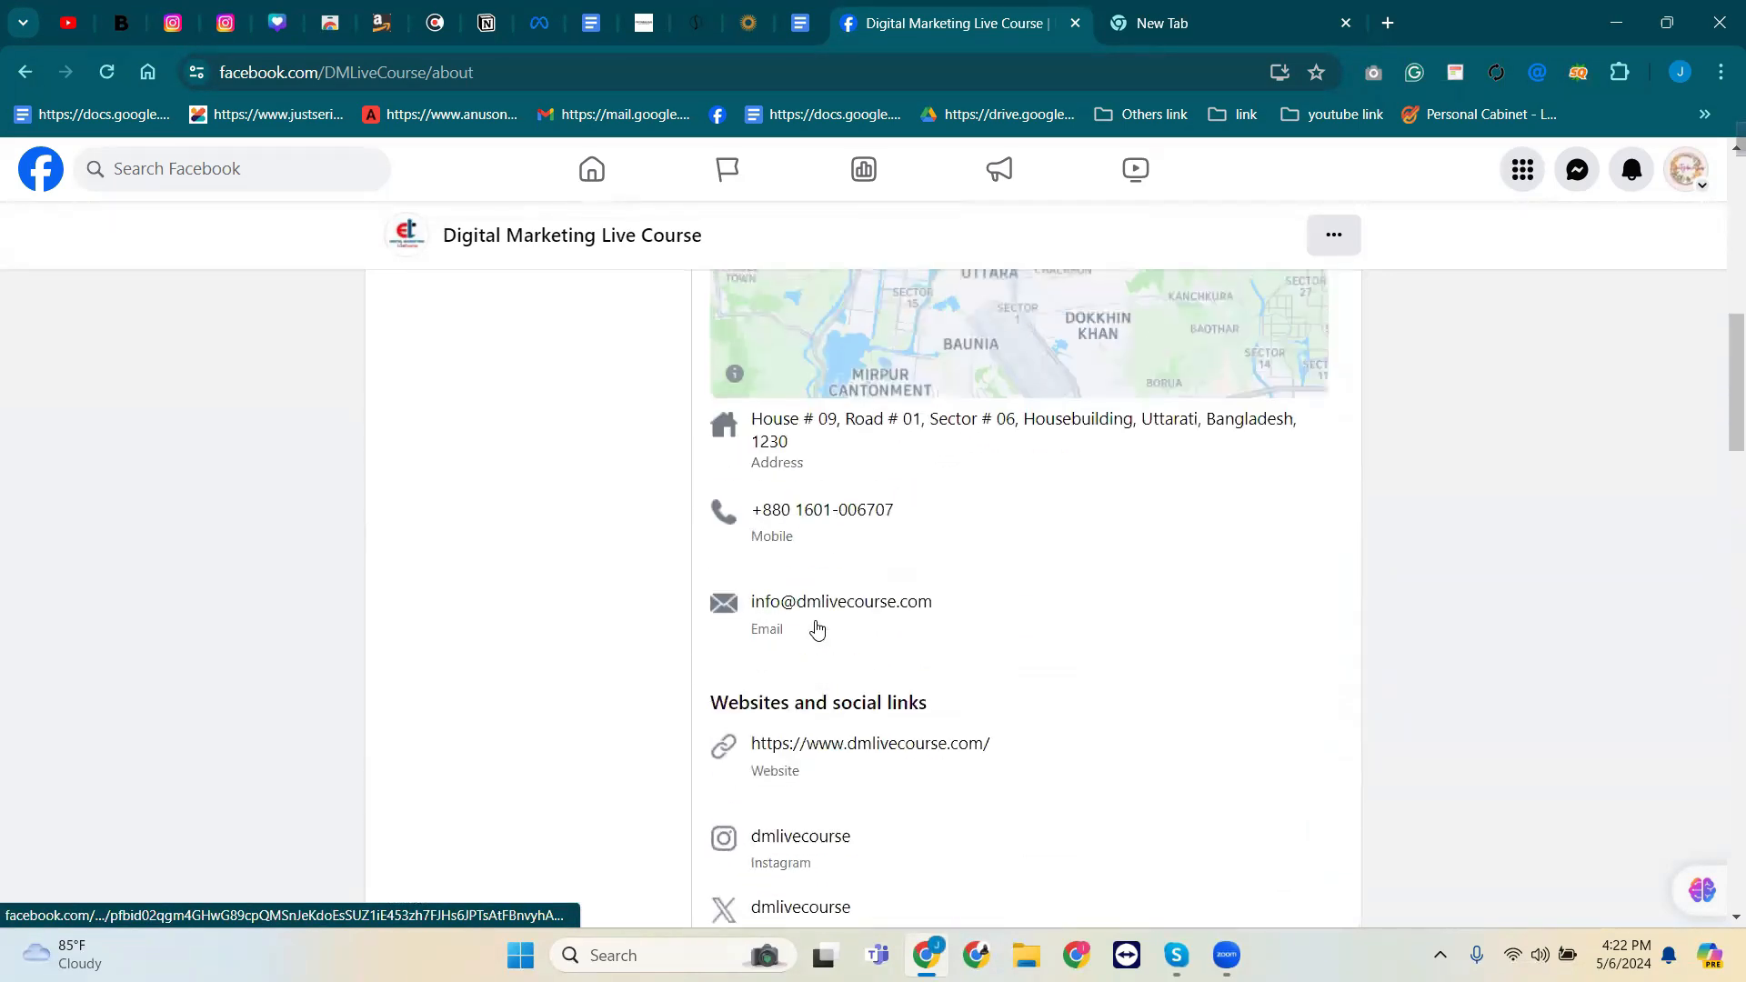
scroll(815, 620, "up", 2)
scroll(806, 624, "down", 1)
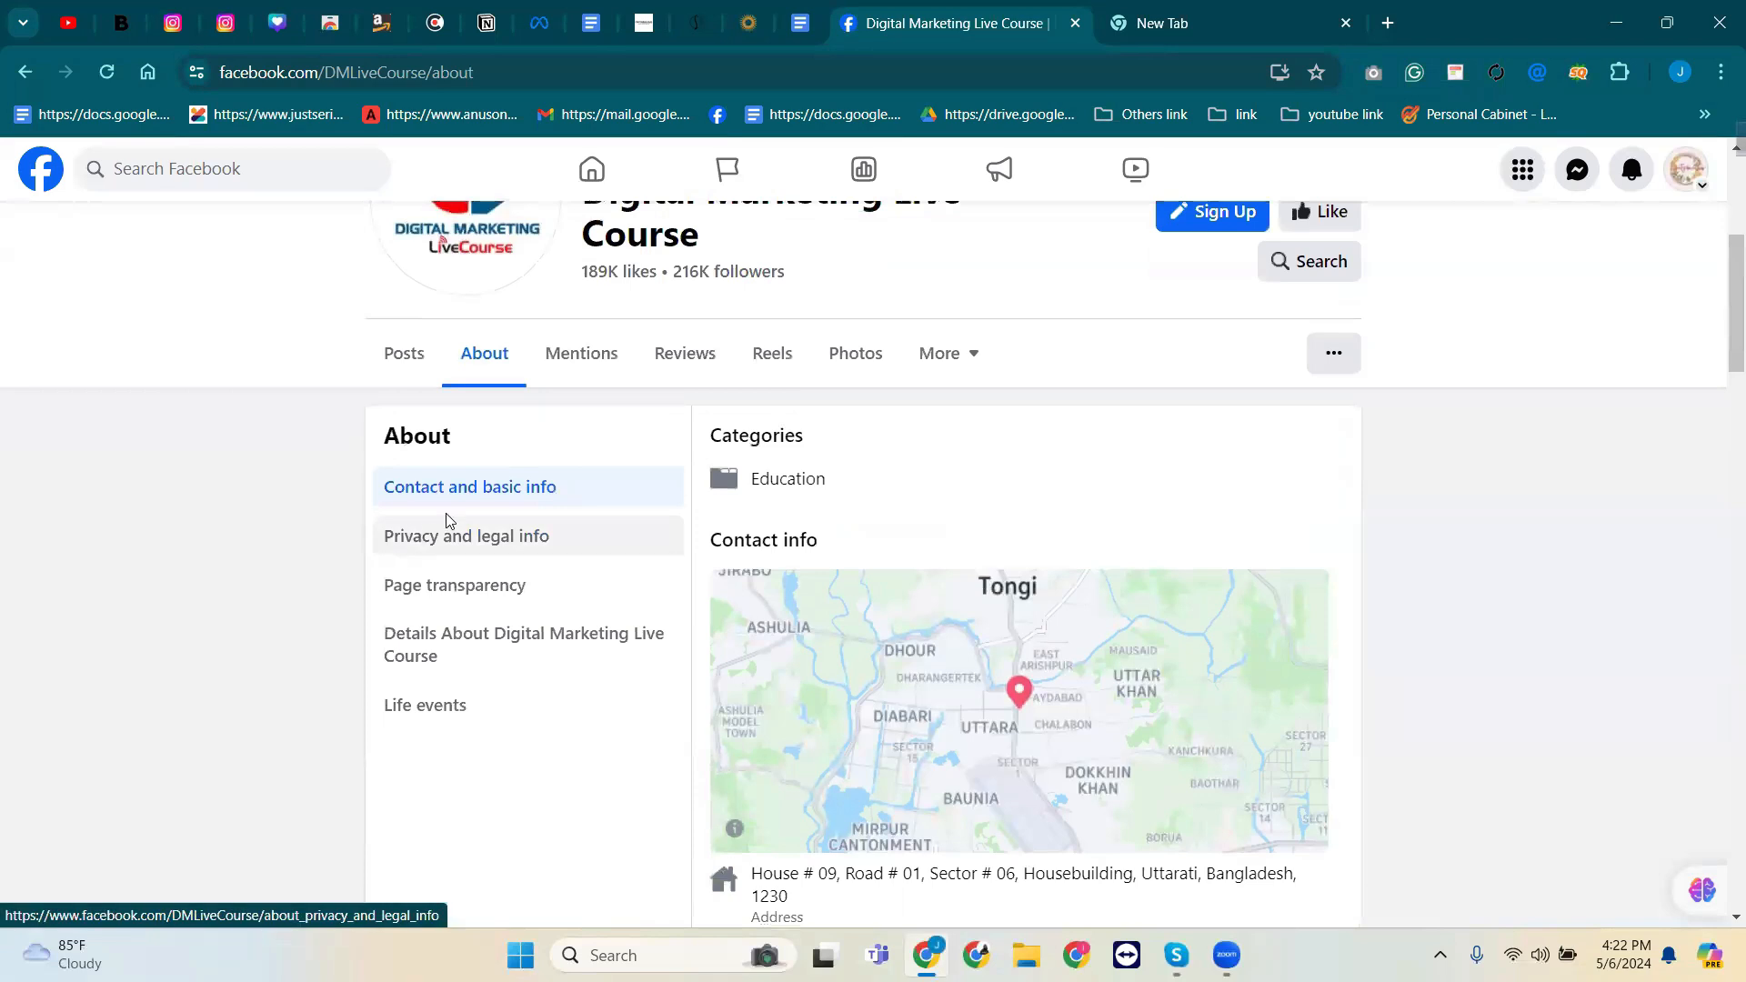
Open Privacy and legal info and read the page's privacy policy link and Impressum text.
left_click(537, 541)
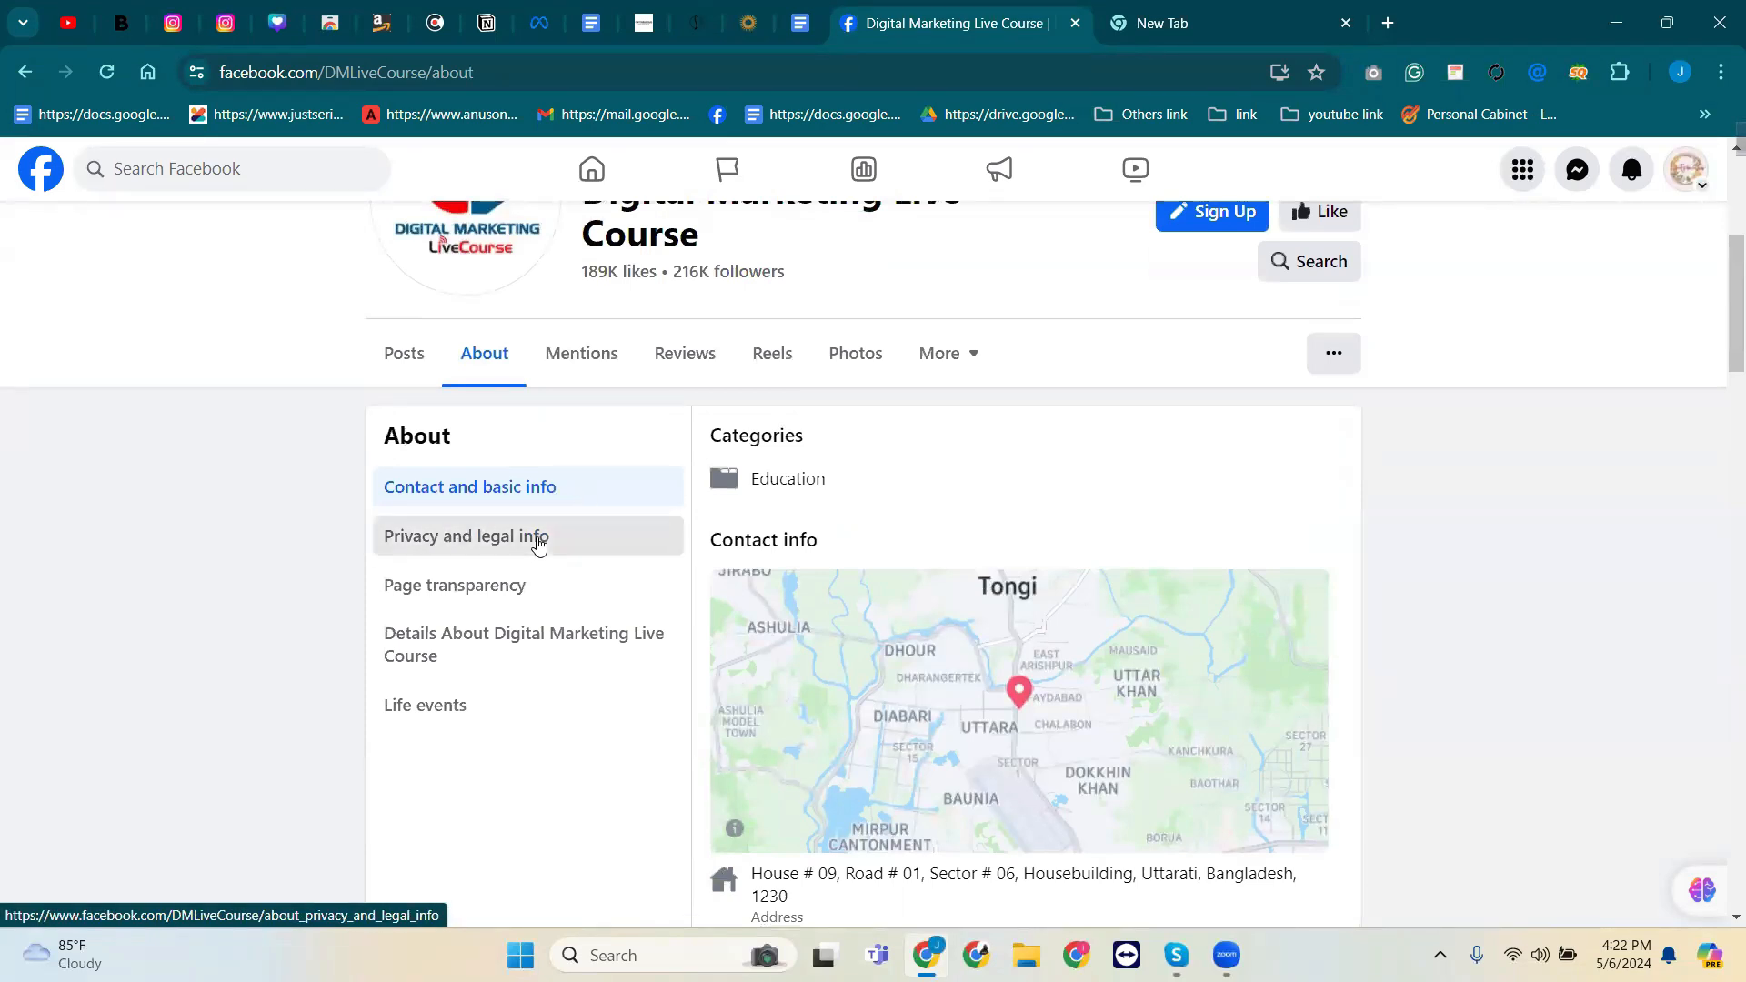
scroll(802, 553, "down", 3)
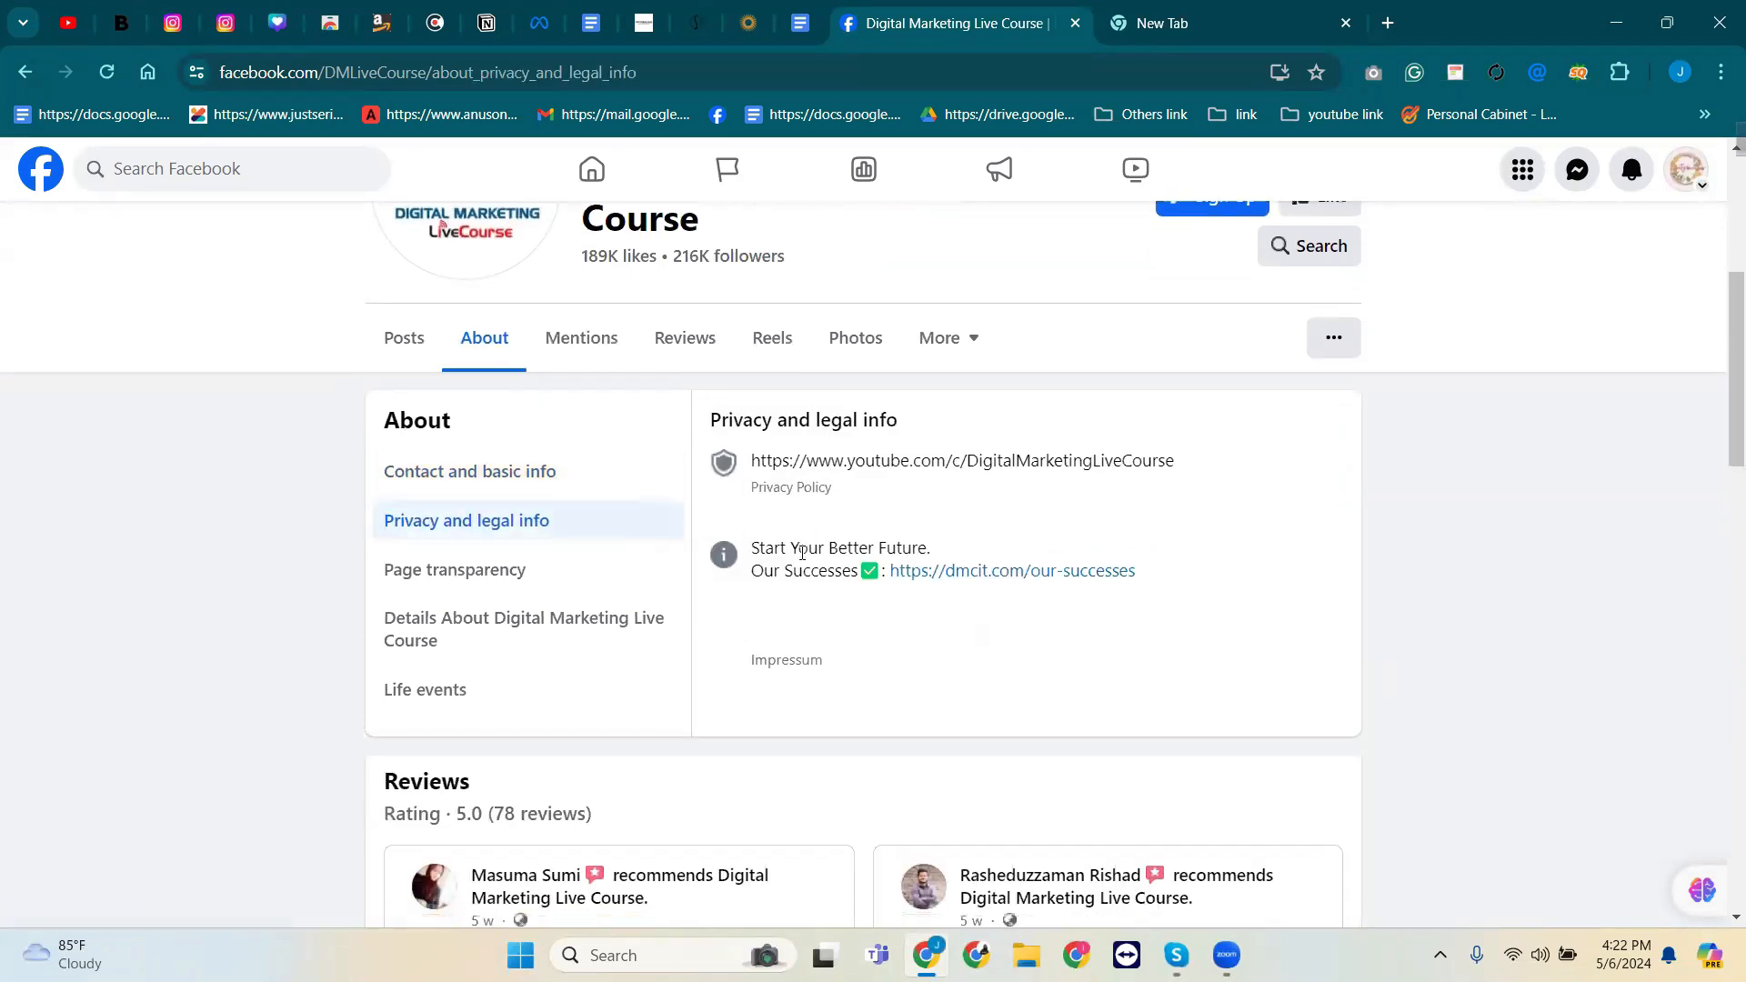
scroll(803, 560, "up", 2)
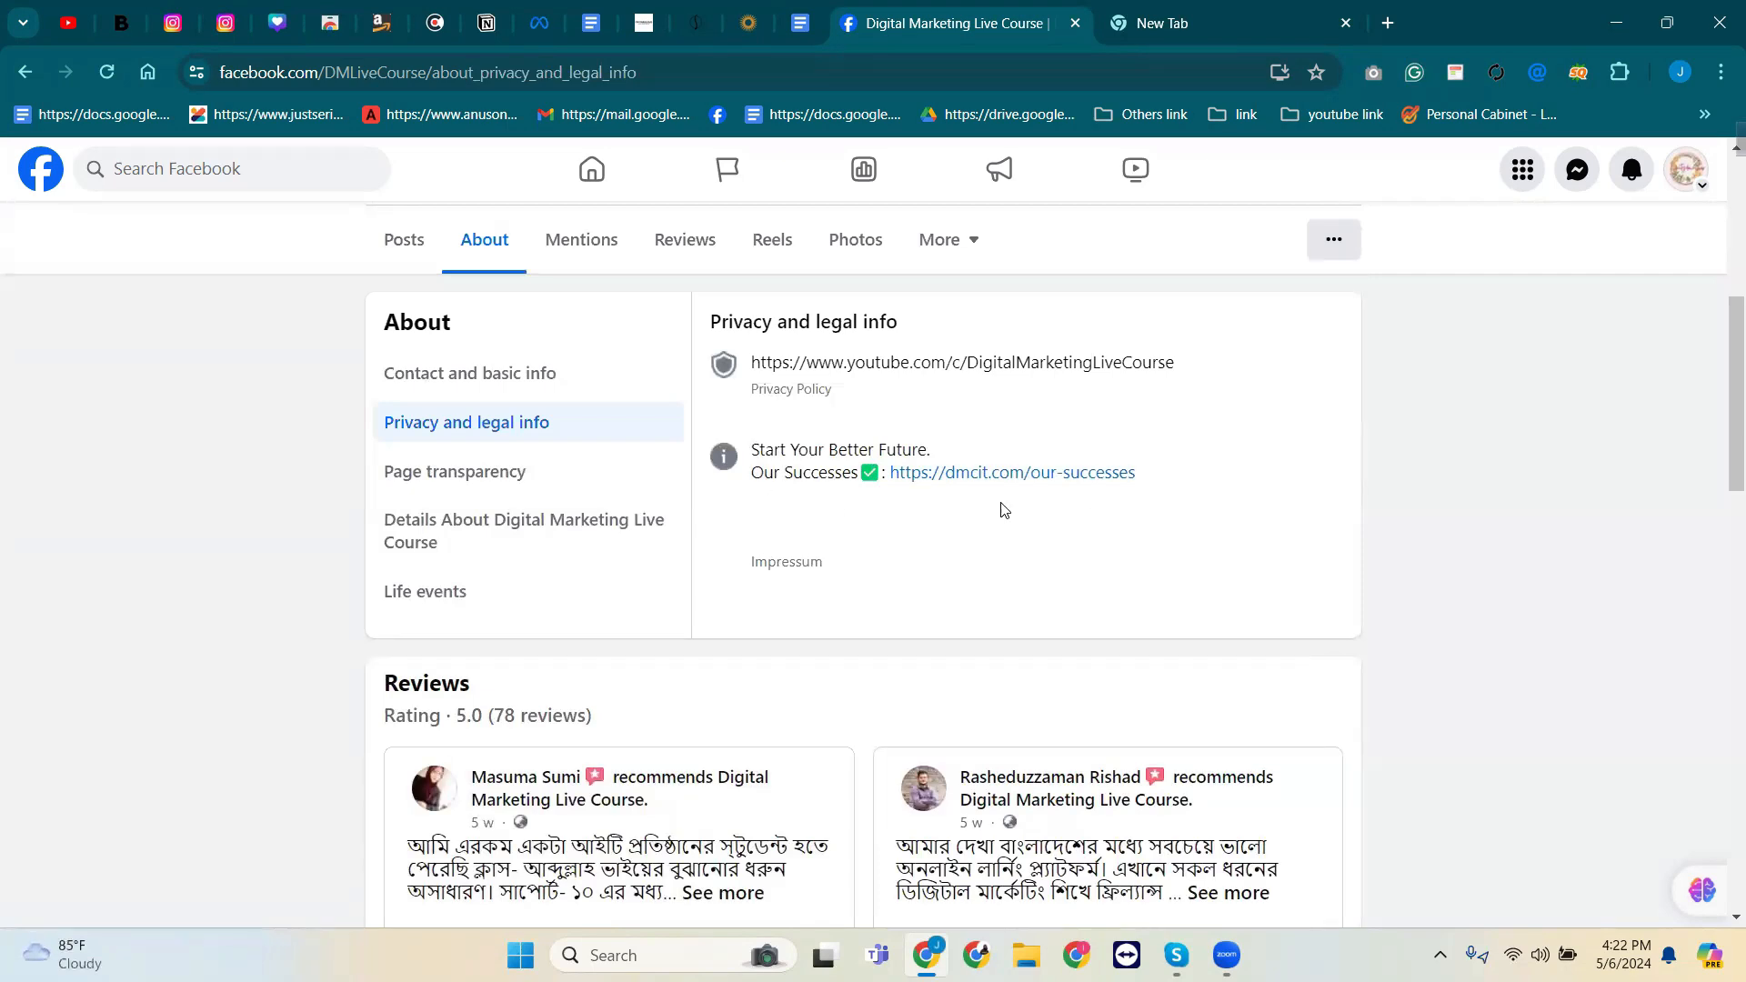
Open Page transparency and inspect the page's ID by highlighting it, along with the creation date and admin info.
left_click(411, 481)
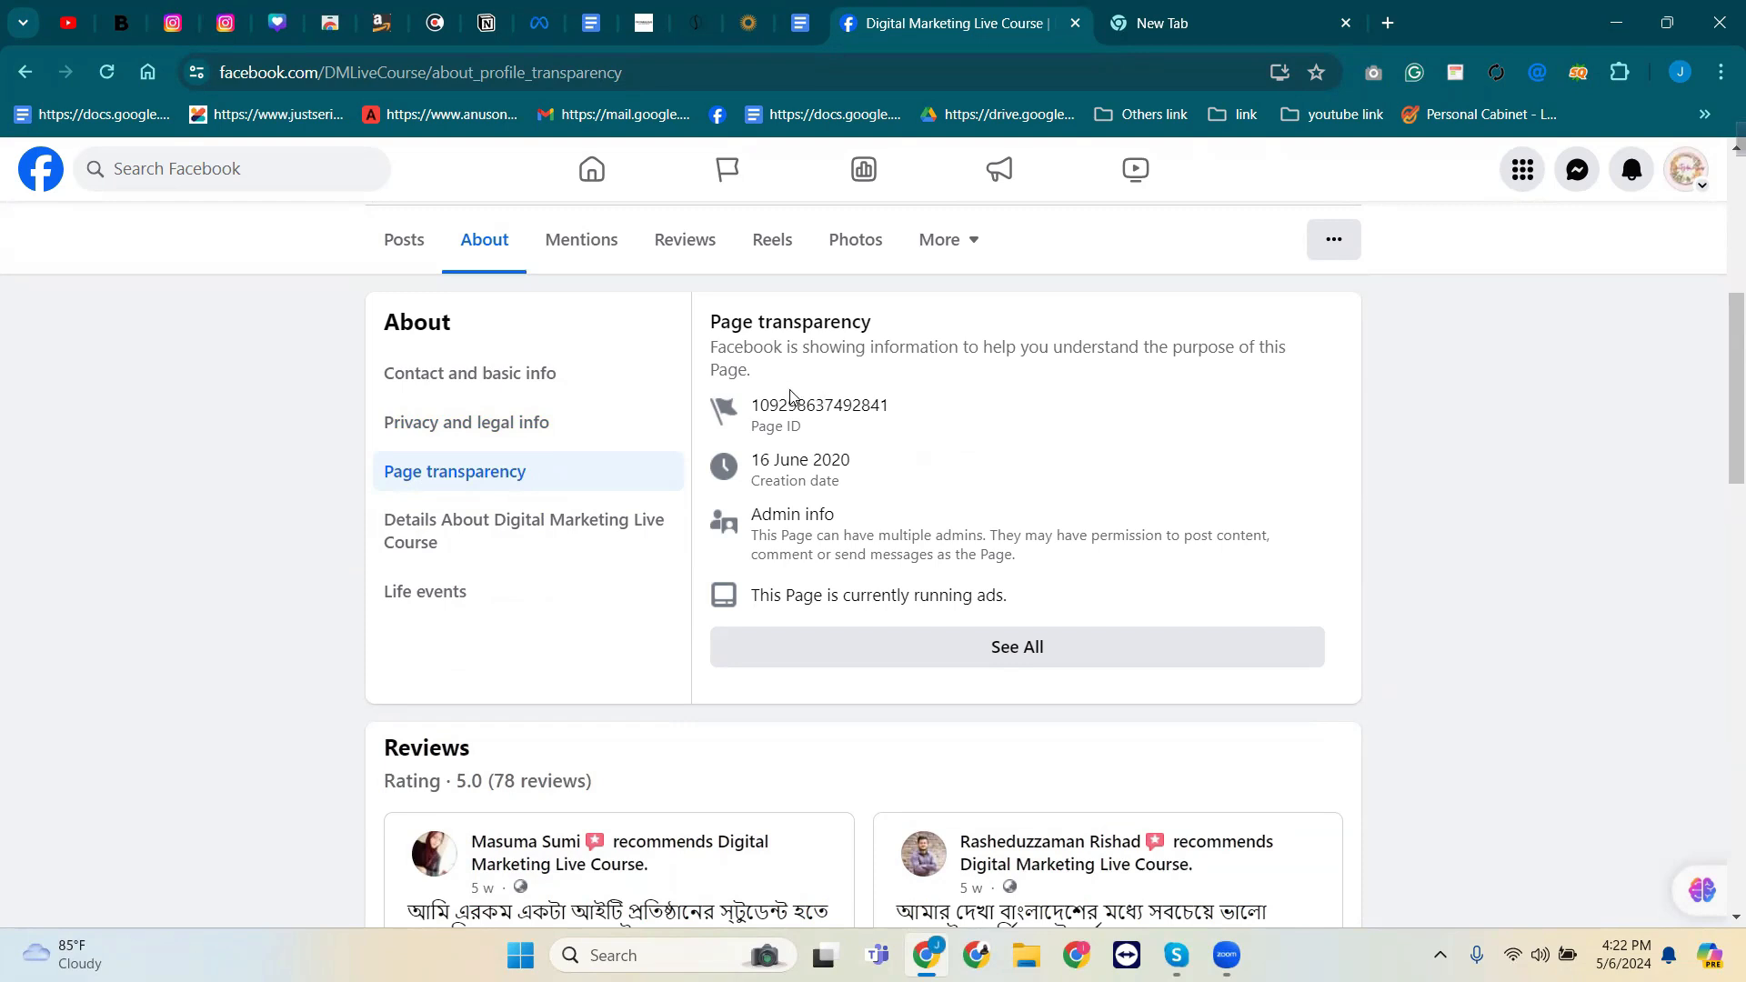
left_click_drag(792, 425, 749, 417)
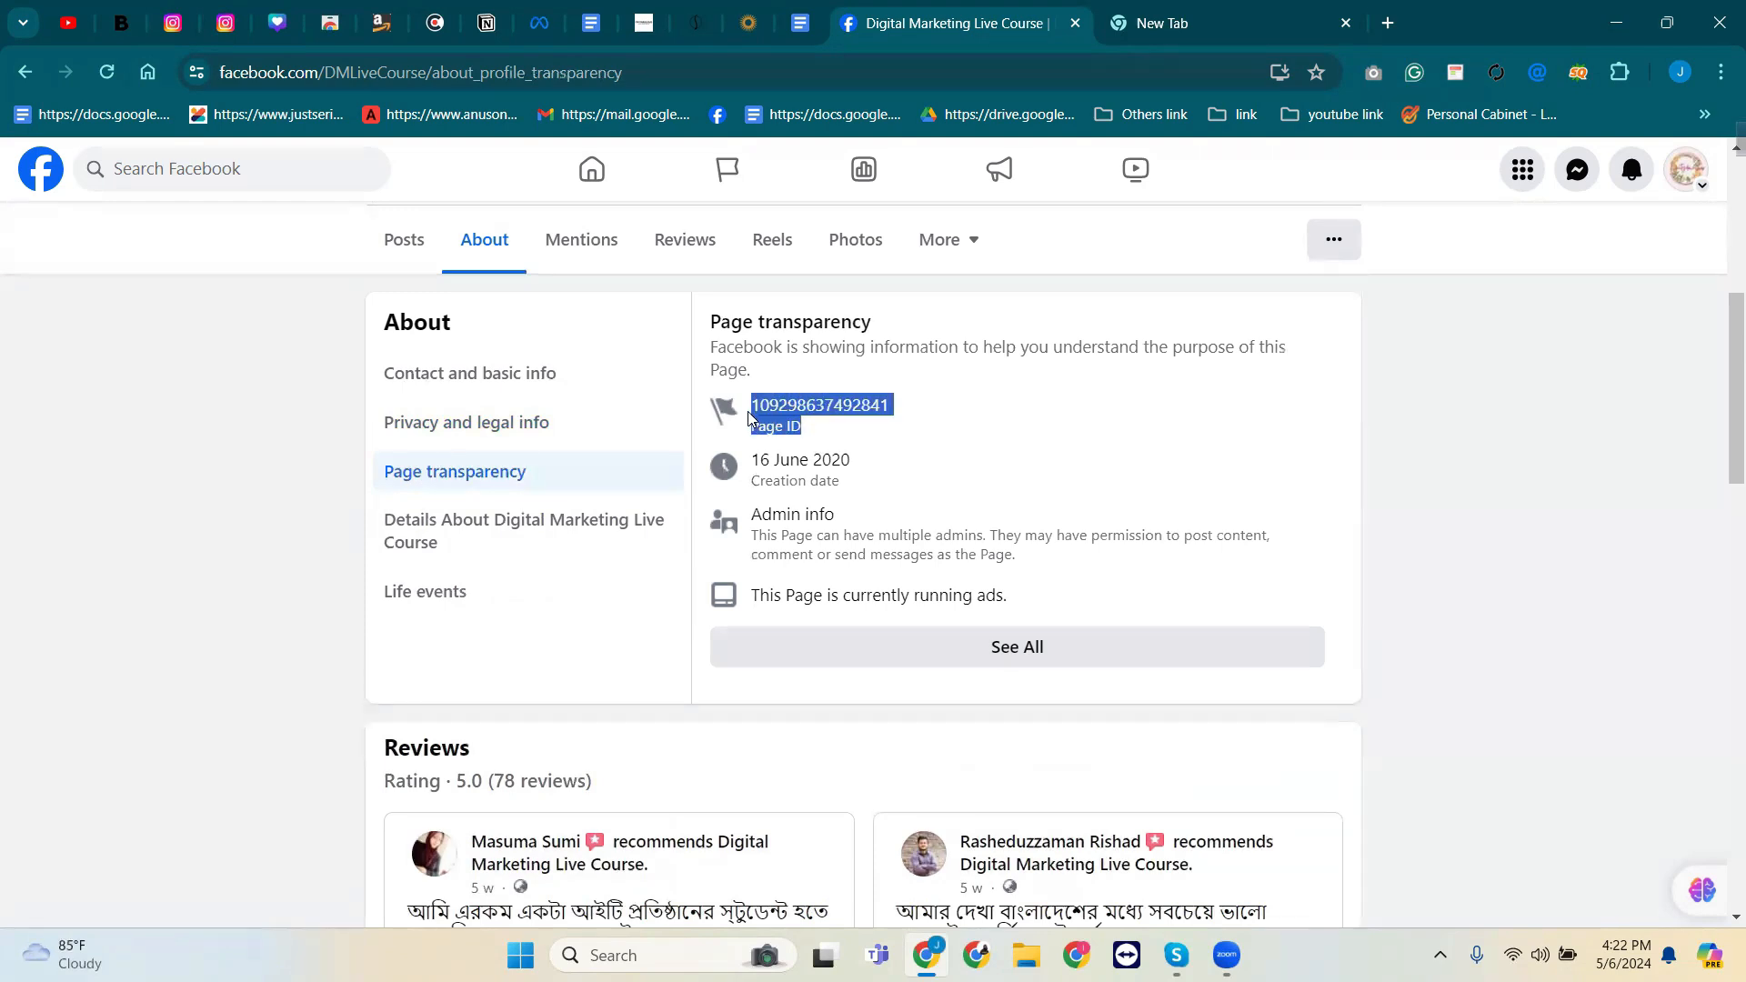
left_click(782, 405)
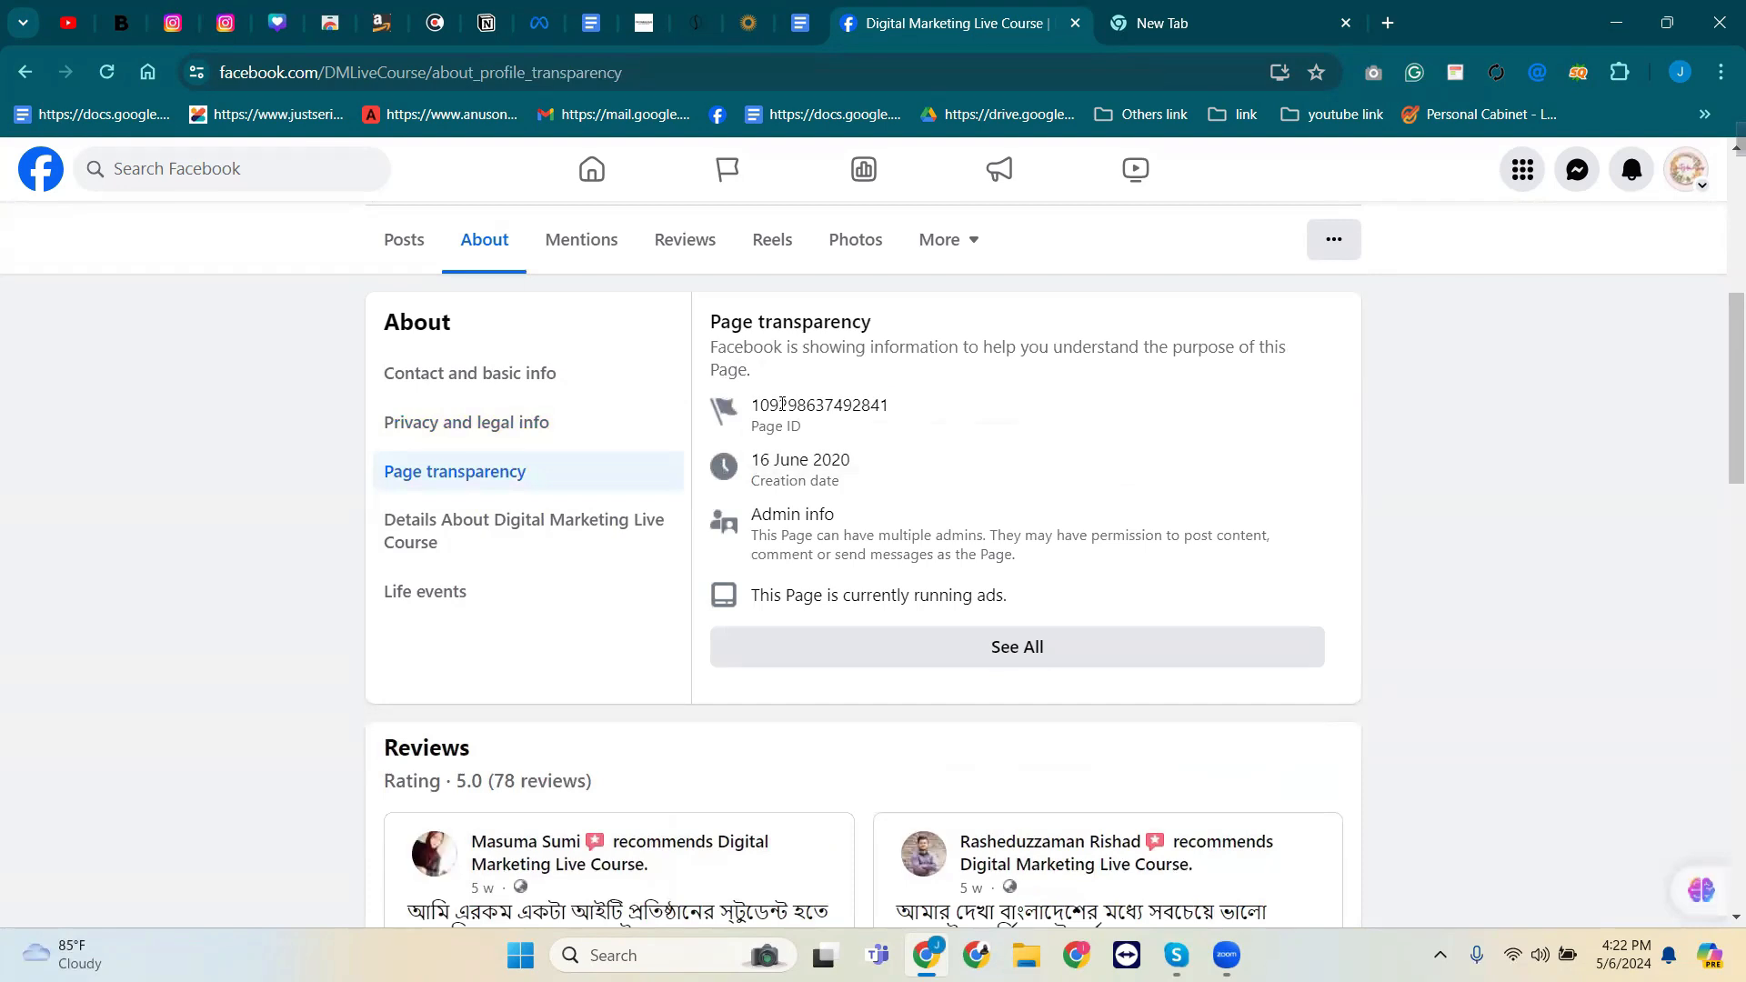
left_click_drag(756, 403, 898, 409)
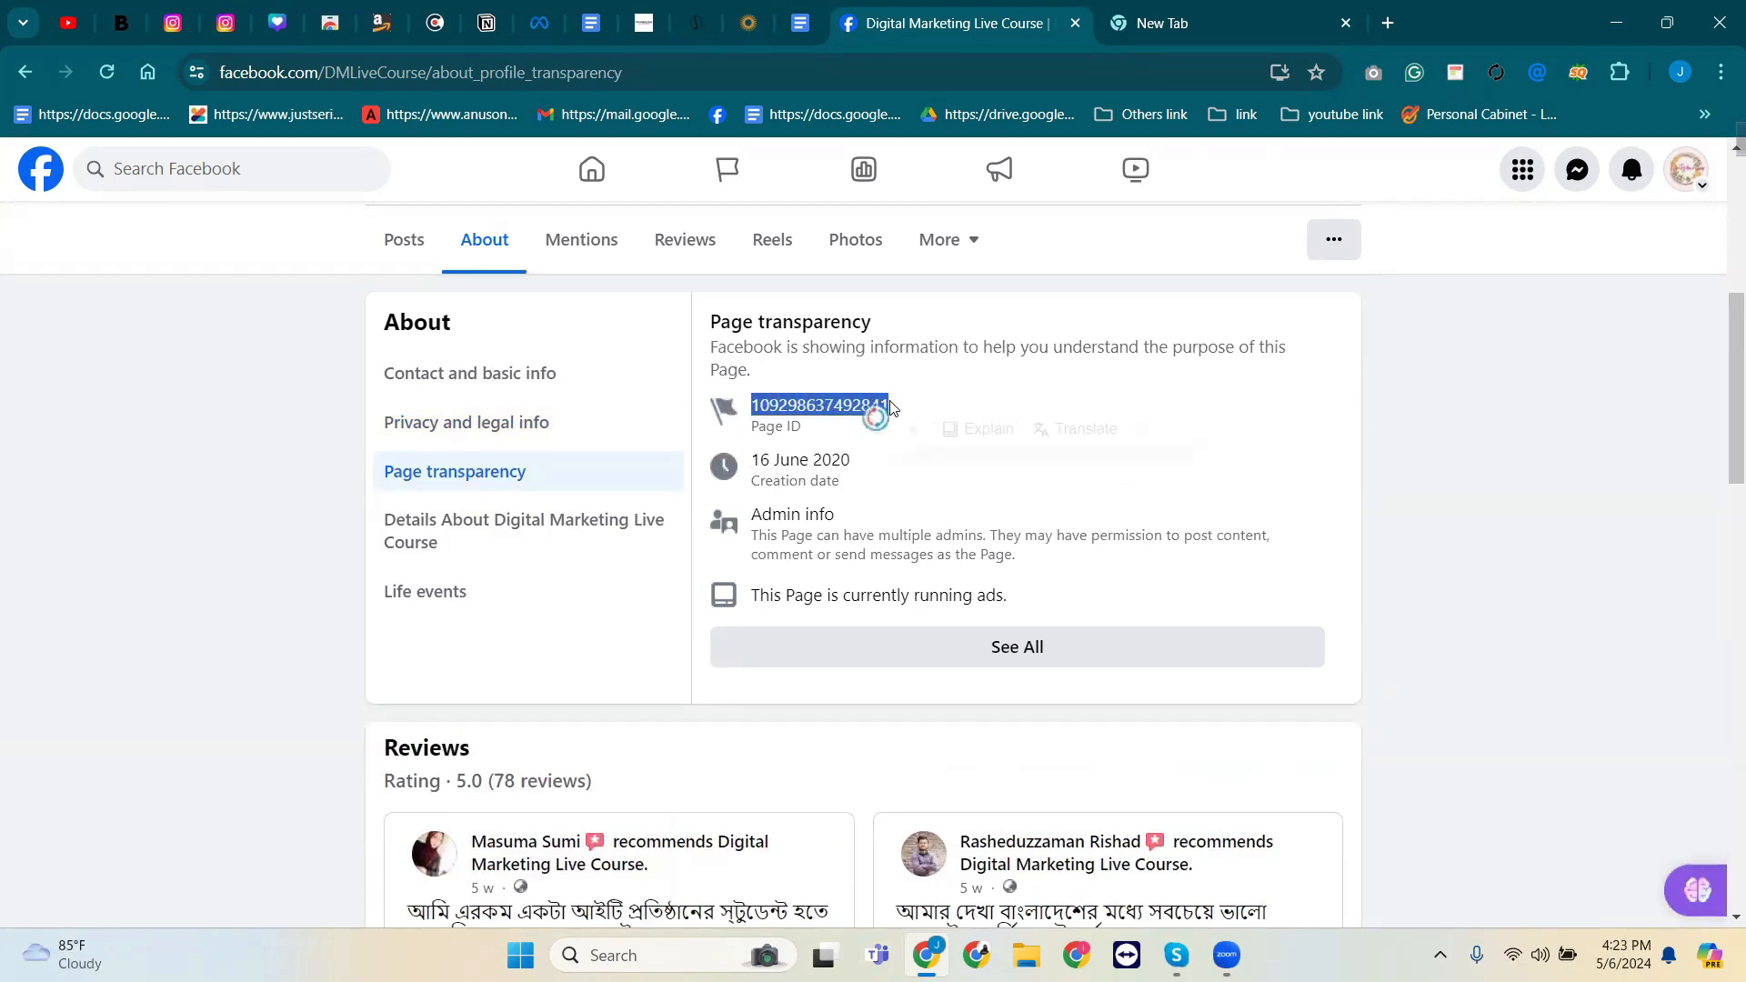
left_click(833, 403)
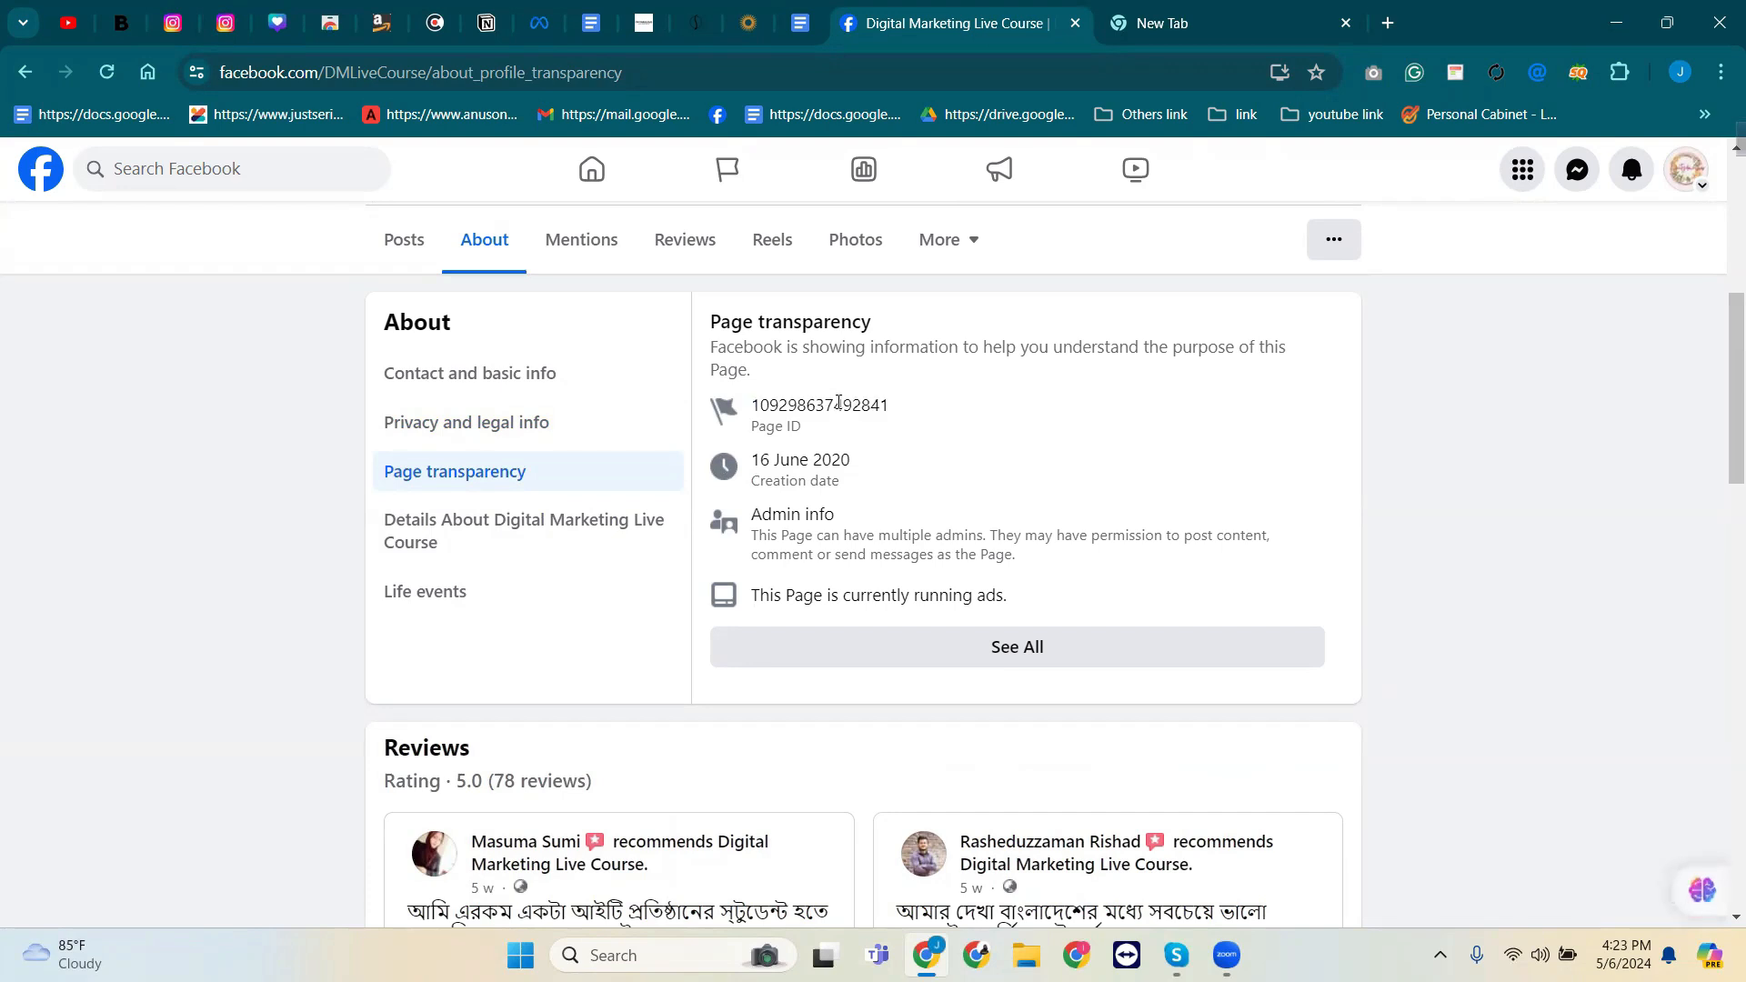
left_click_drag(896, 409, 755, 410)
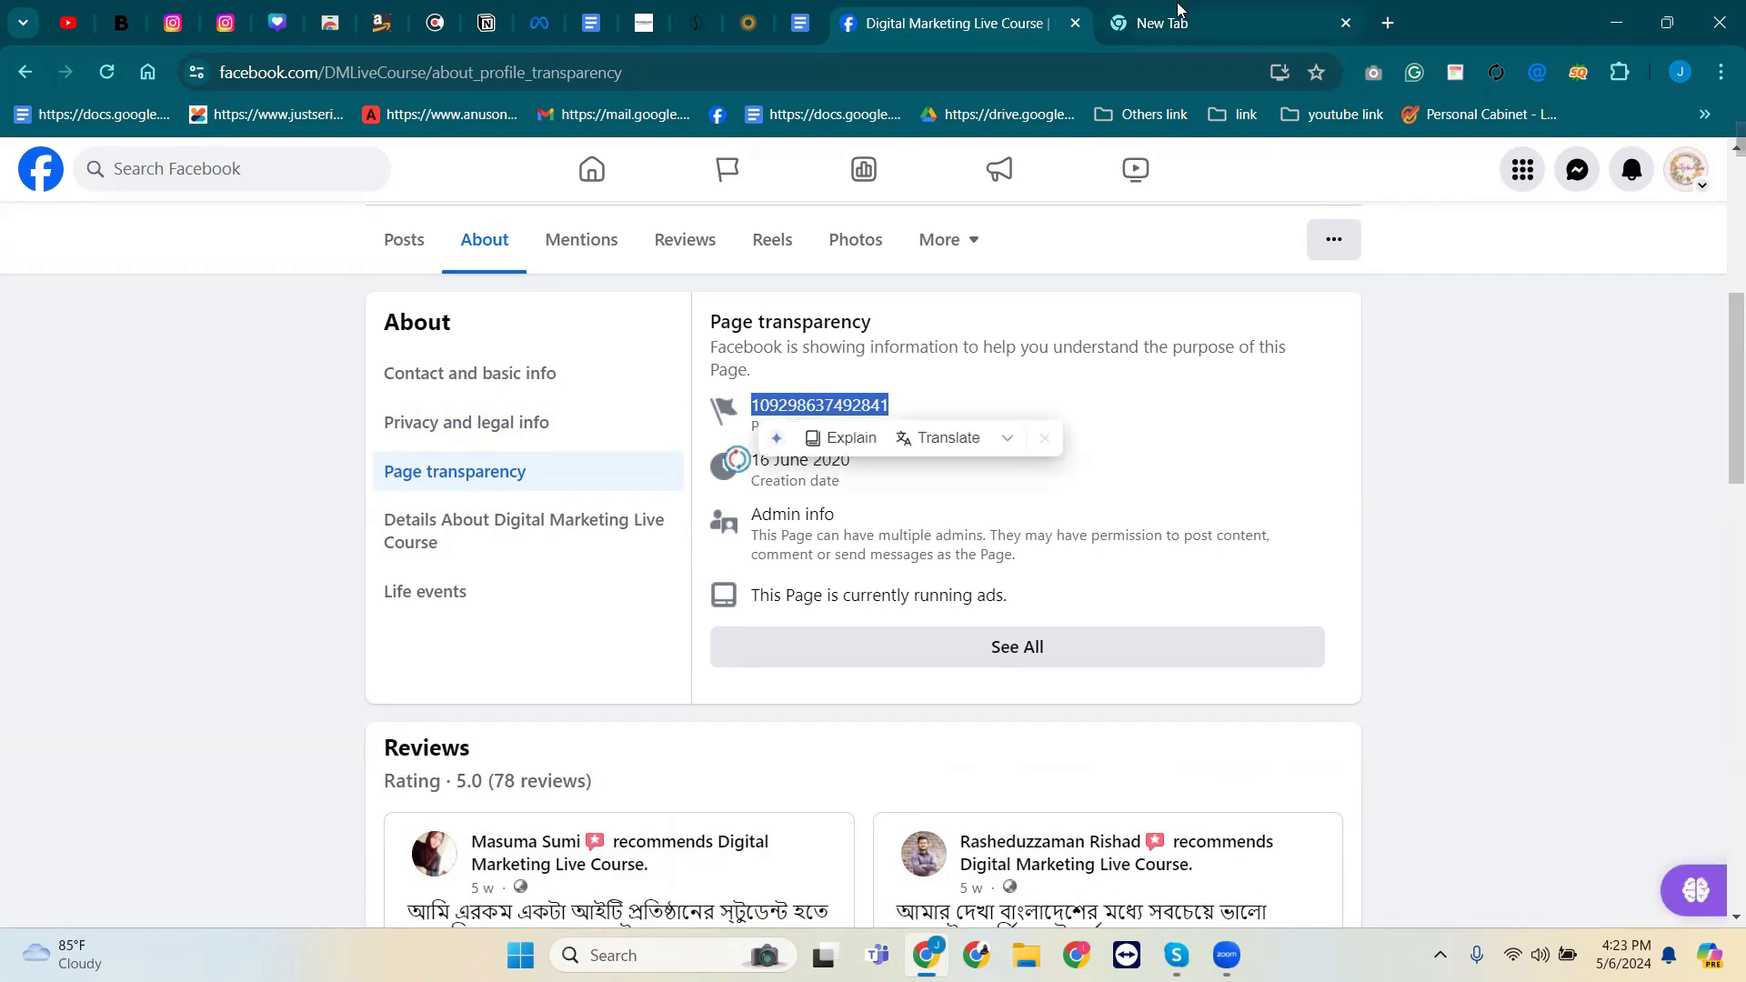
left_click(733, 457)
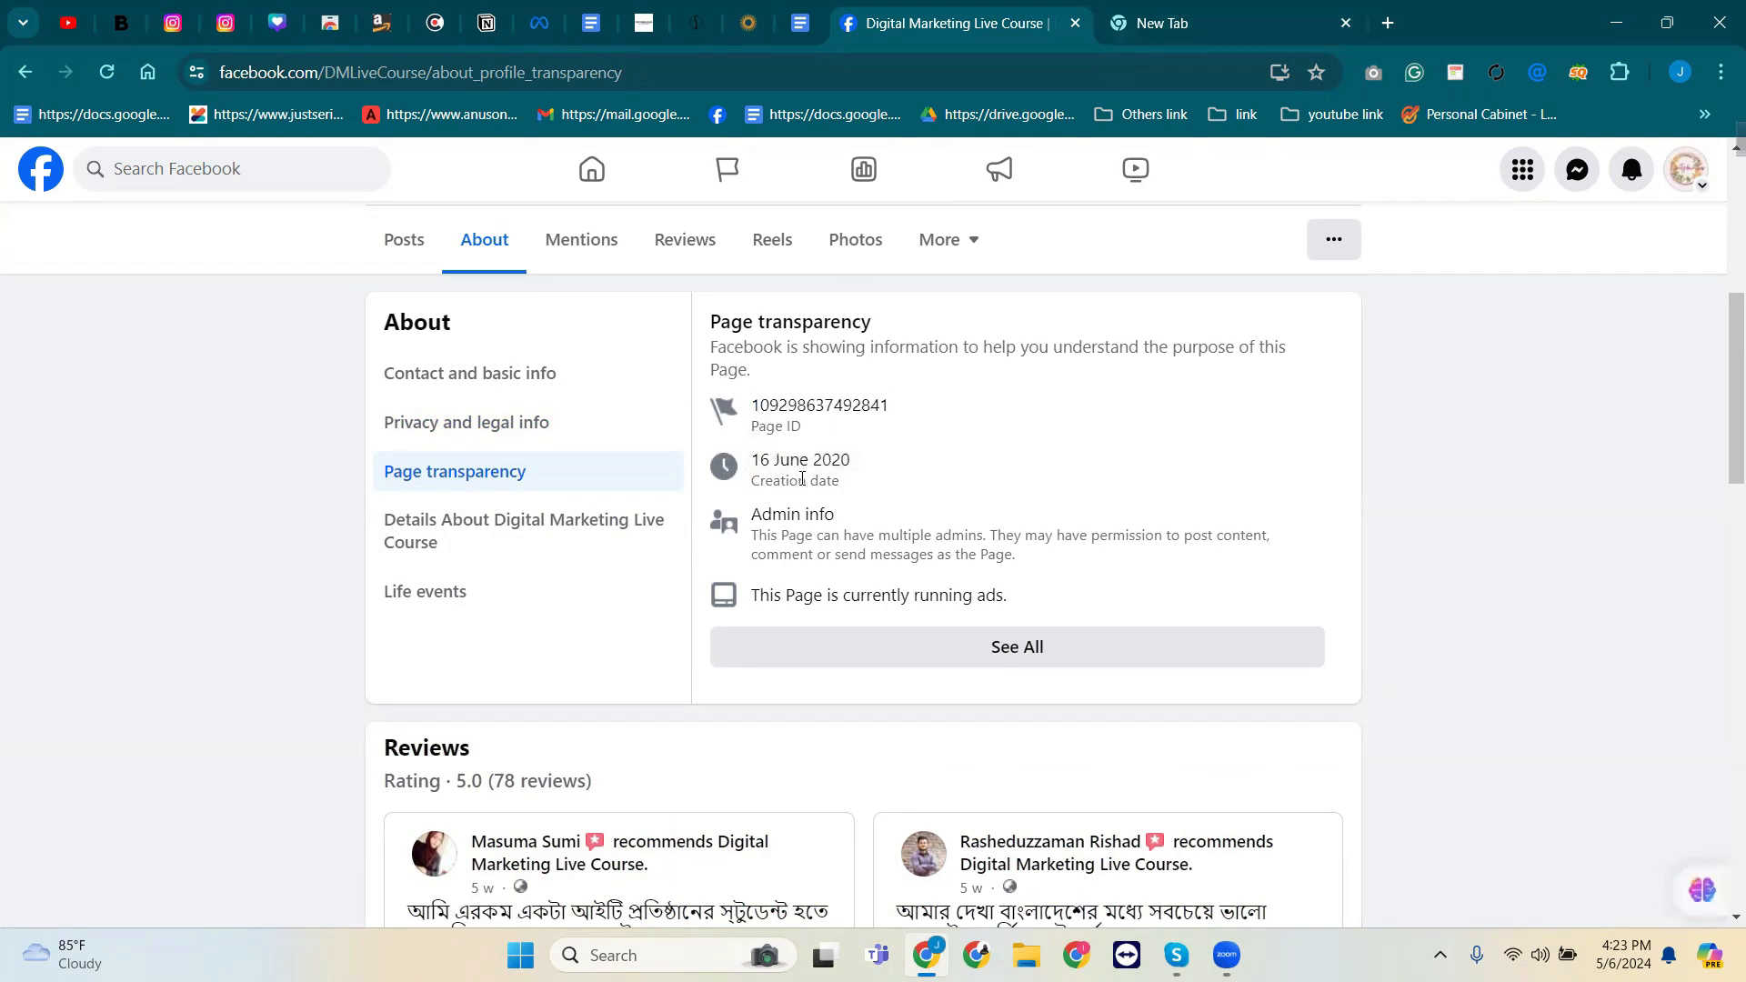
Inspect the page's creation date under Page transparency by highlighting it.
left_click_drag(841, 487, 746, 470)
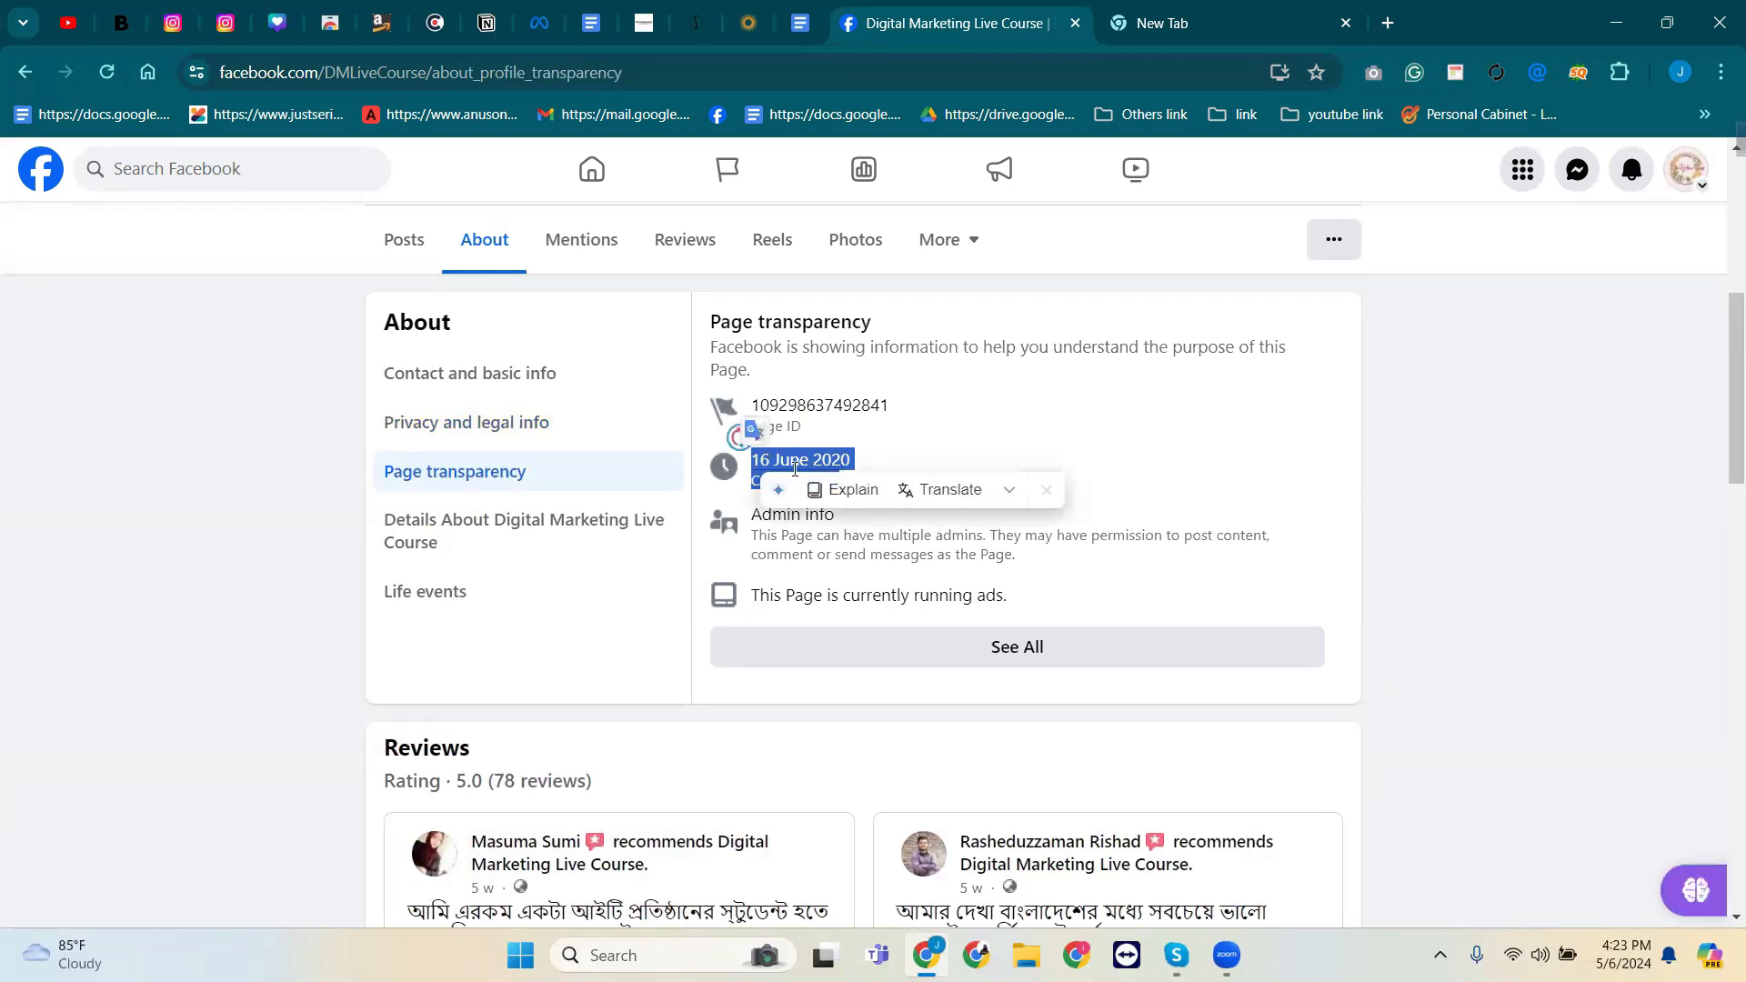
left_click(797, 462)
left_click_drag(856, 489, 771, 457)
left_click(805, 461)
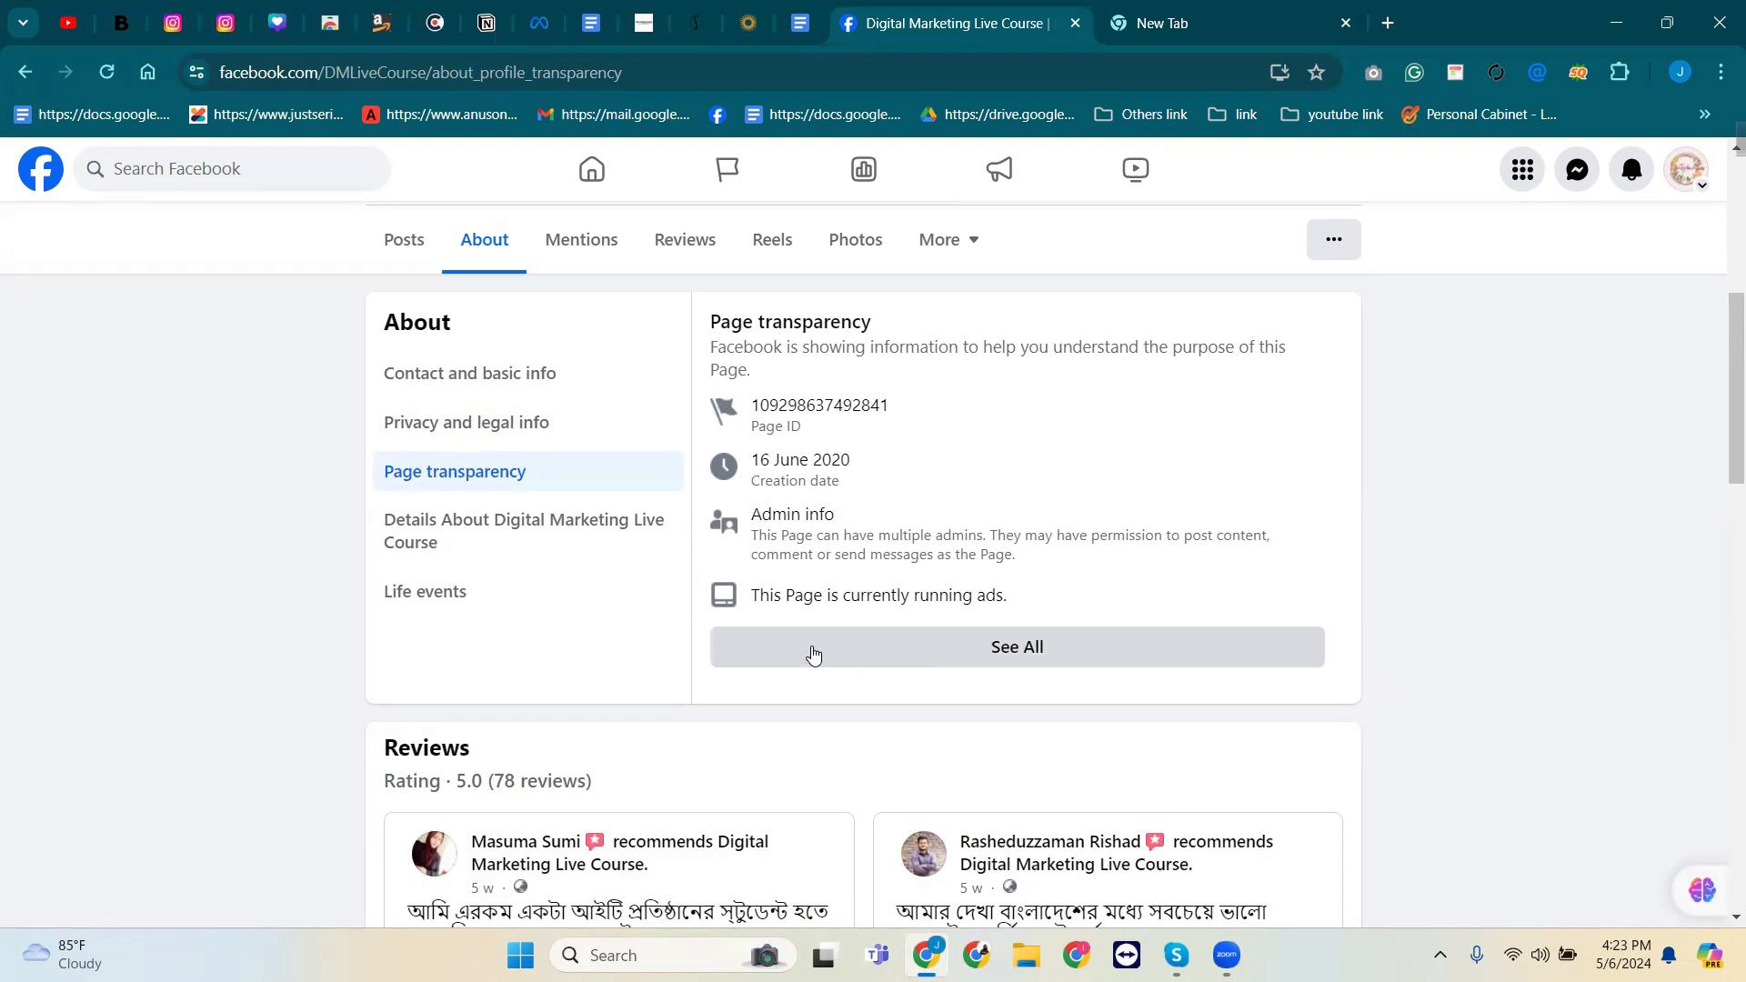
Open the full Page transparency details, review the page's history, managers' location and ads information, and close the dialog.
left_click(1013, 656)
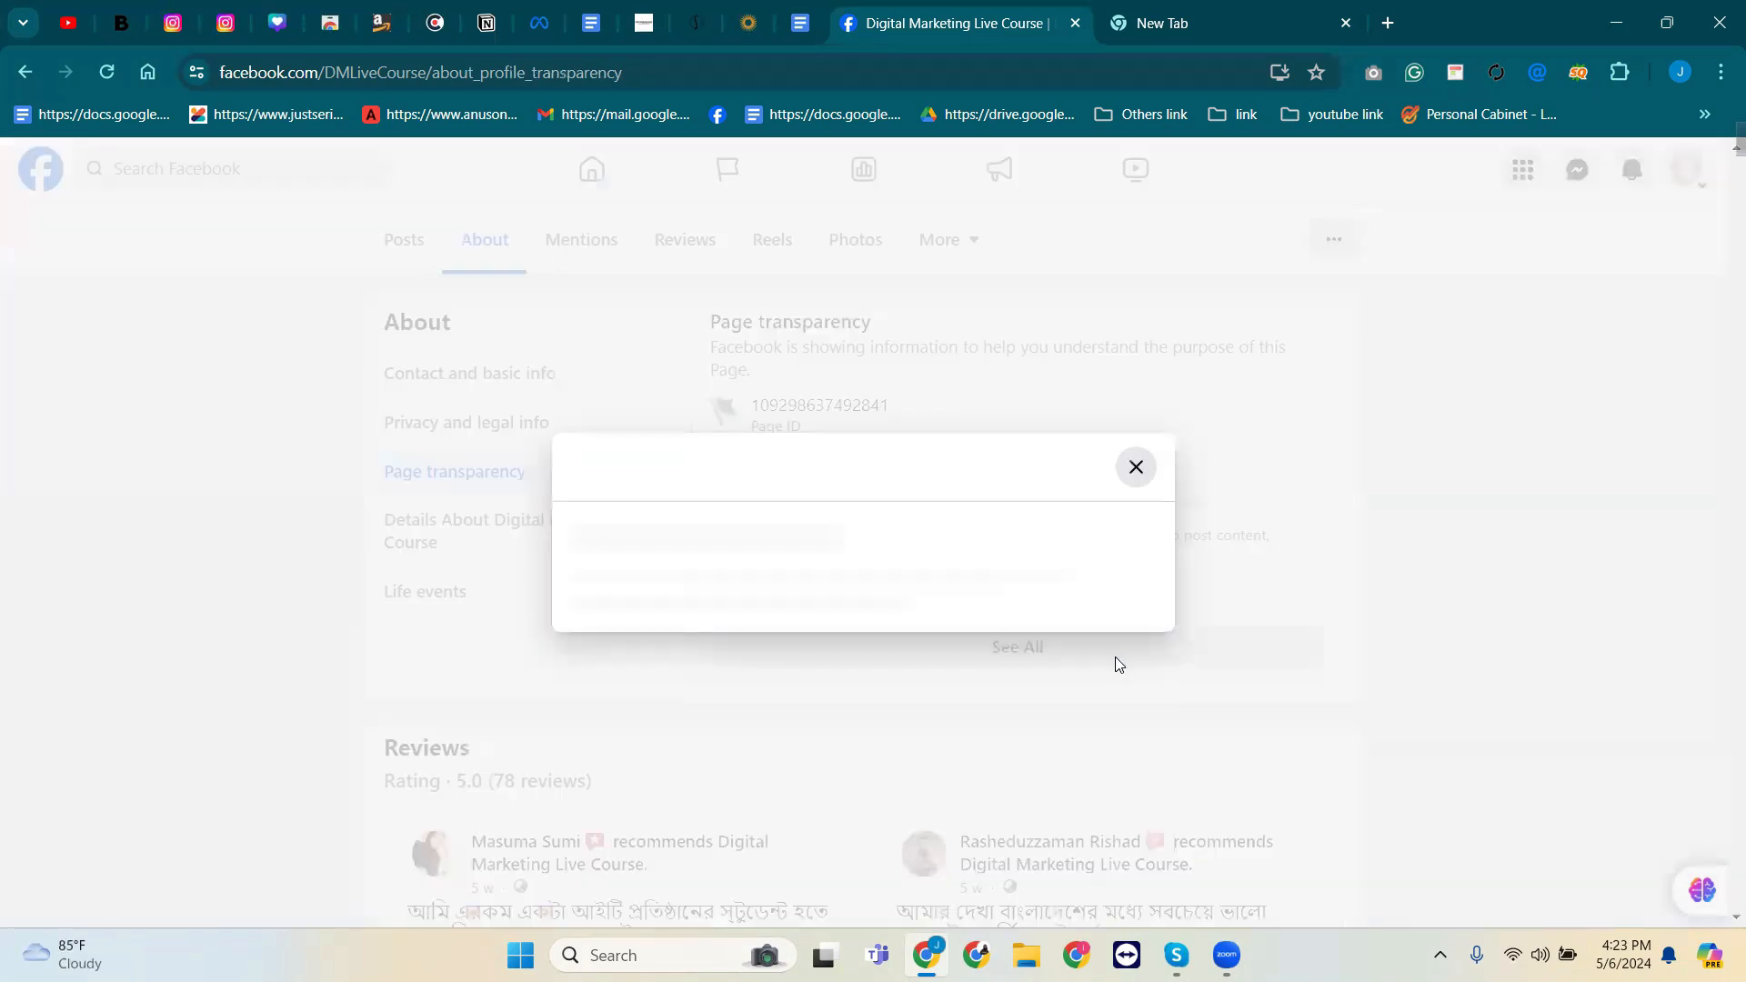
scroll(1045, 662, "down", 2)
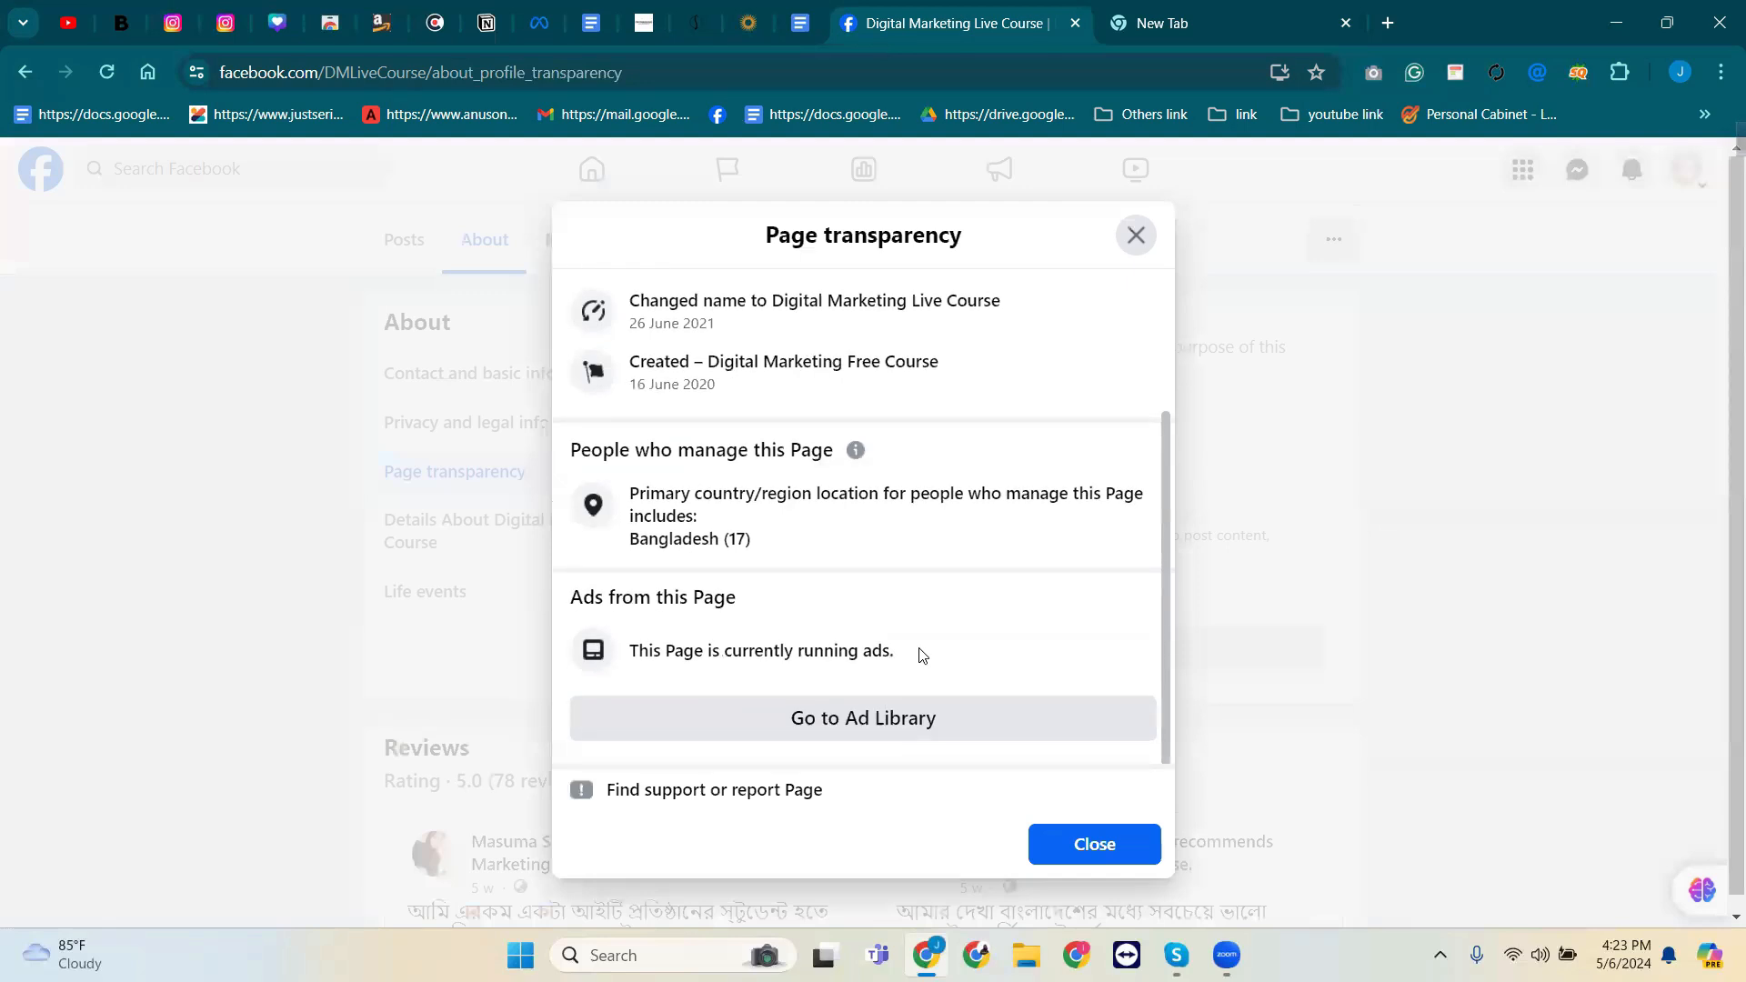
scroll(778, 702, "up", 3)
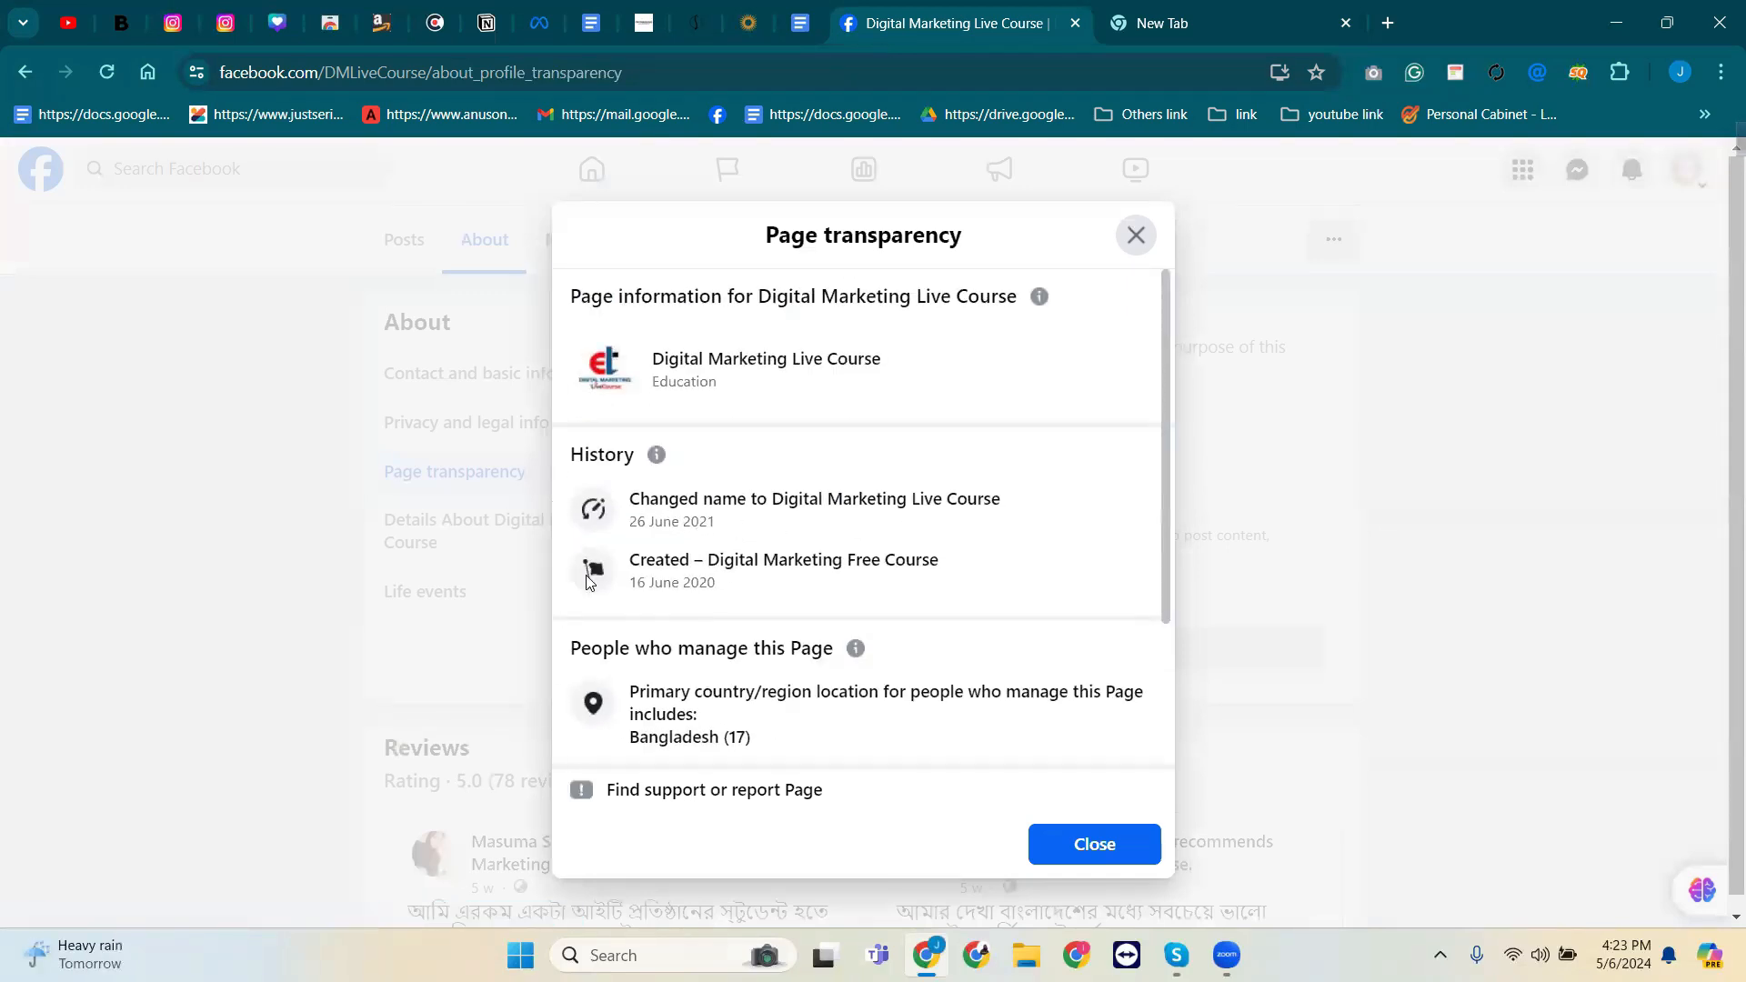
scroll(688, 680, "down", 2)
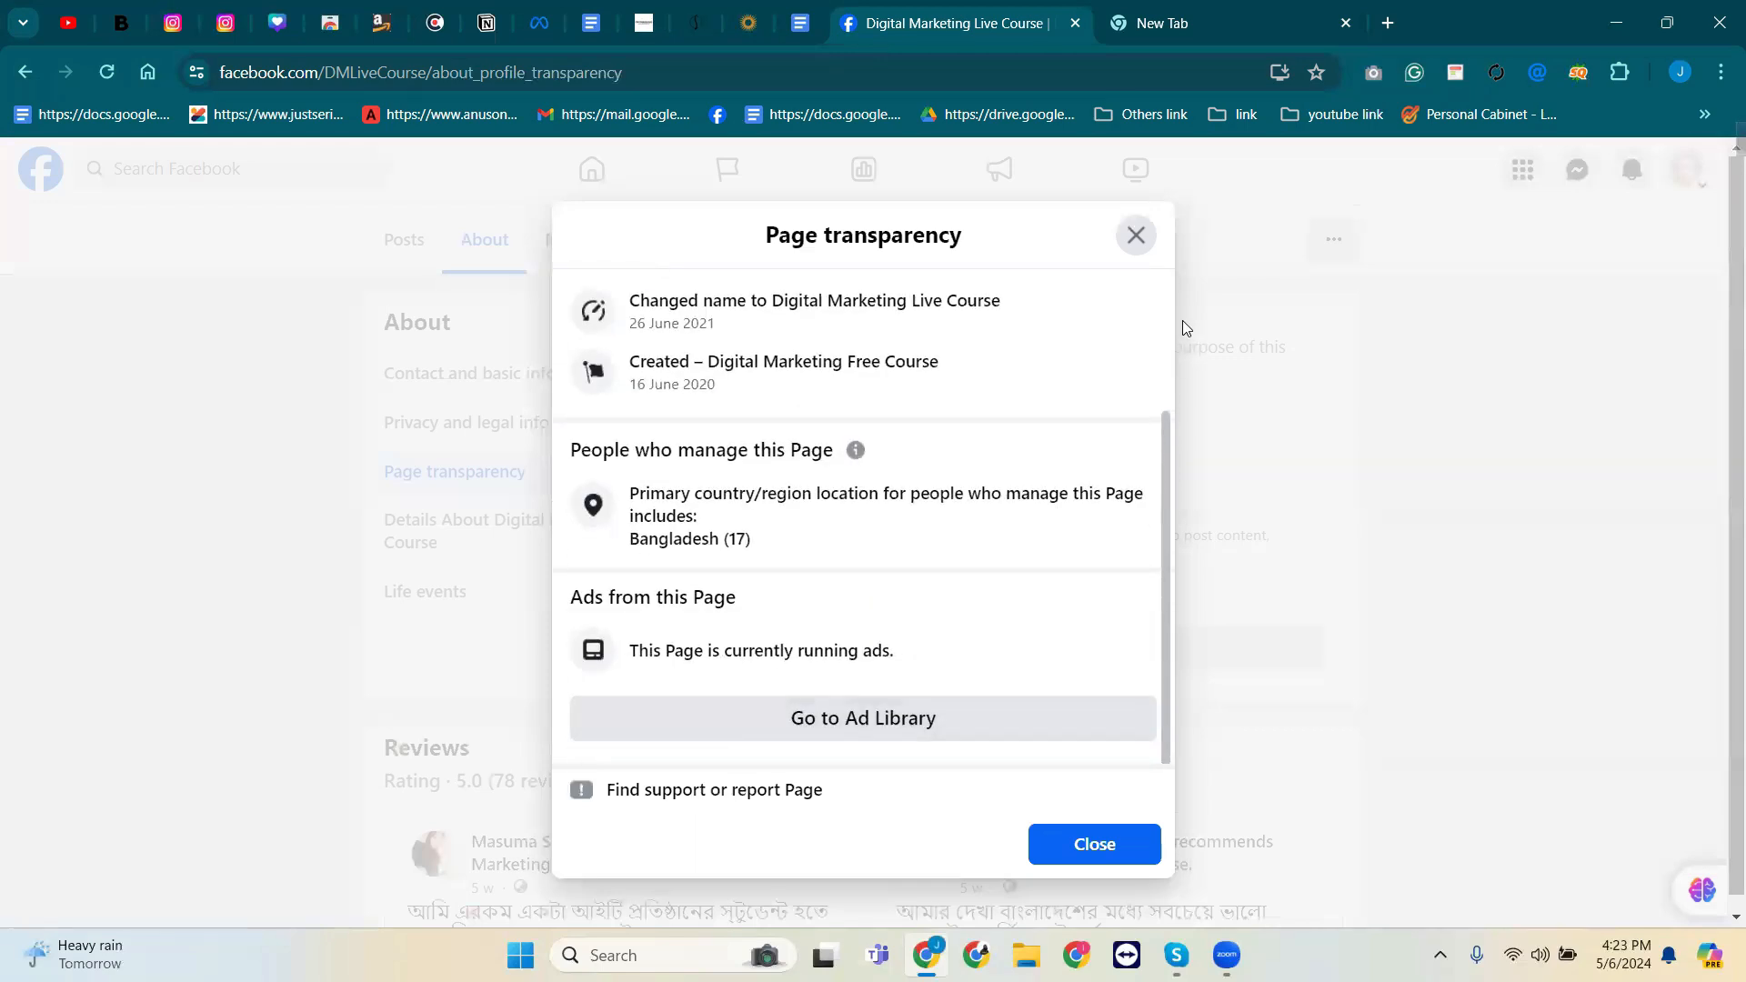
left_click(1136, 235)
Read the full Details About Digital Marketing Live Course text and view the Life events section.
left_click(445, 542)
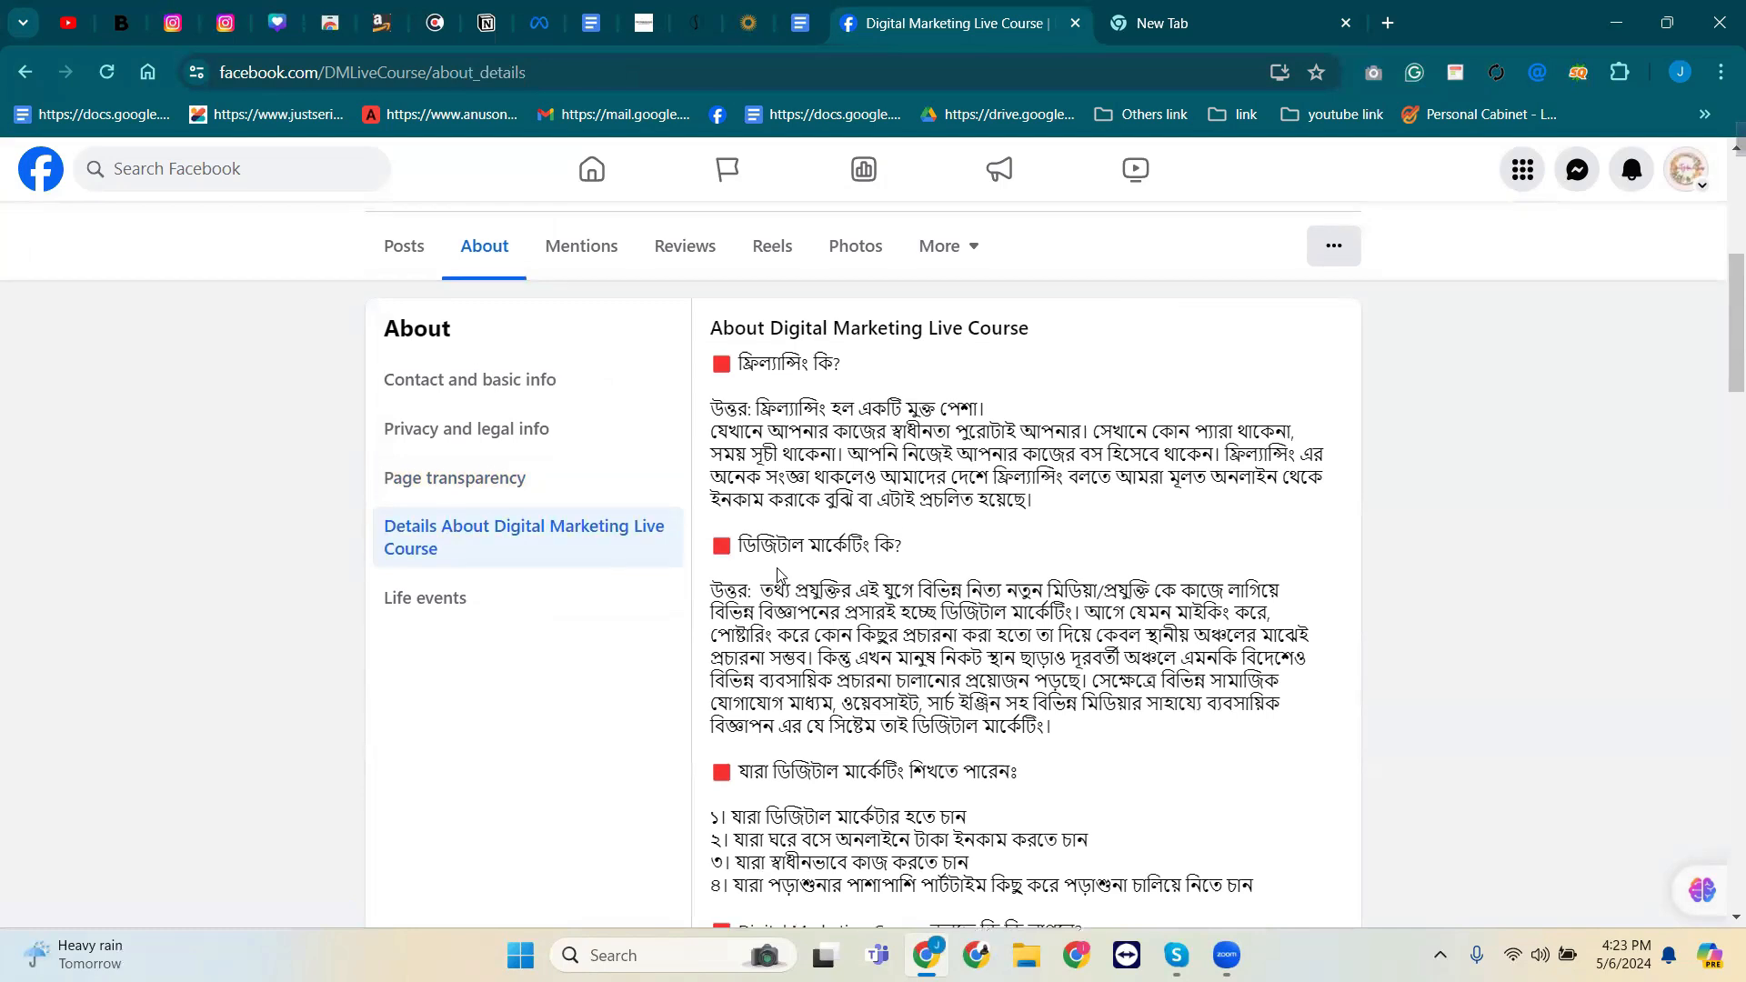
scroll(778, 575, "up", 1)
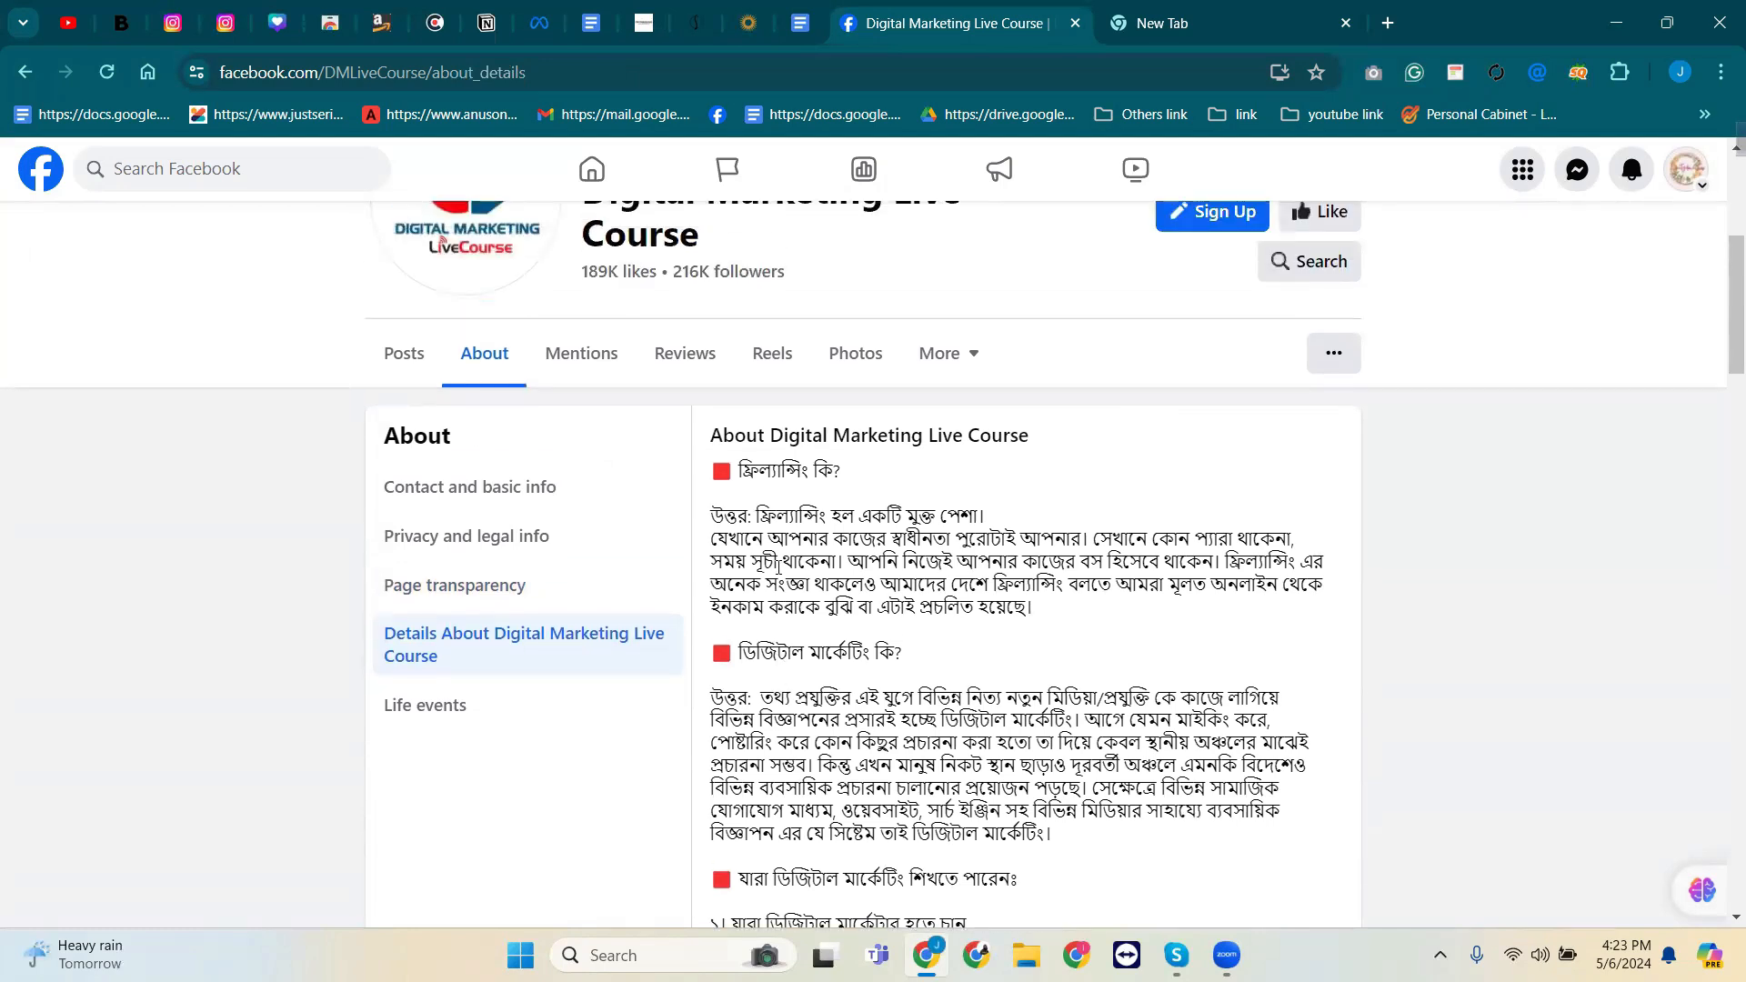
scroll(779, 565, "down", 10)
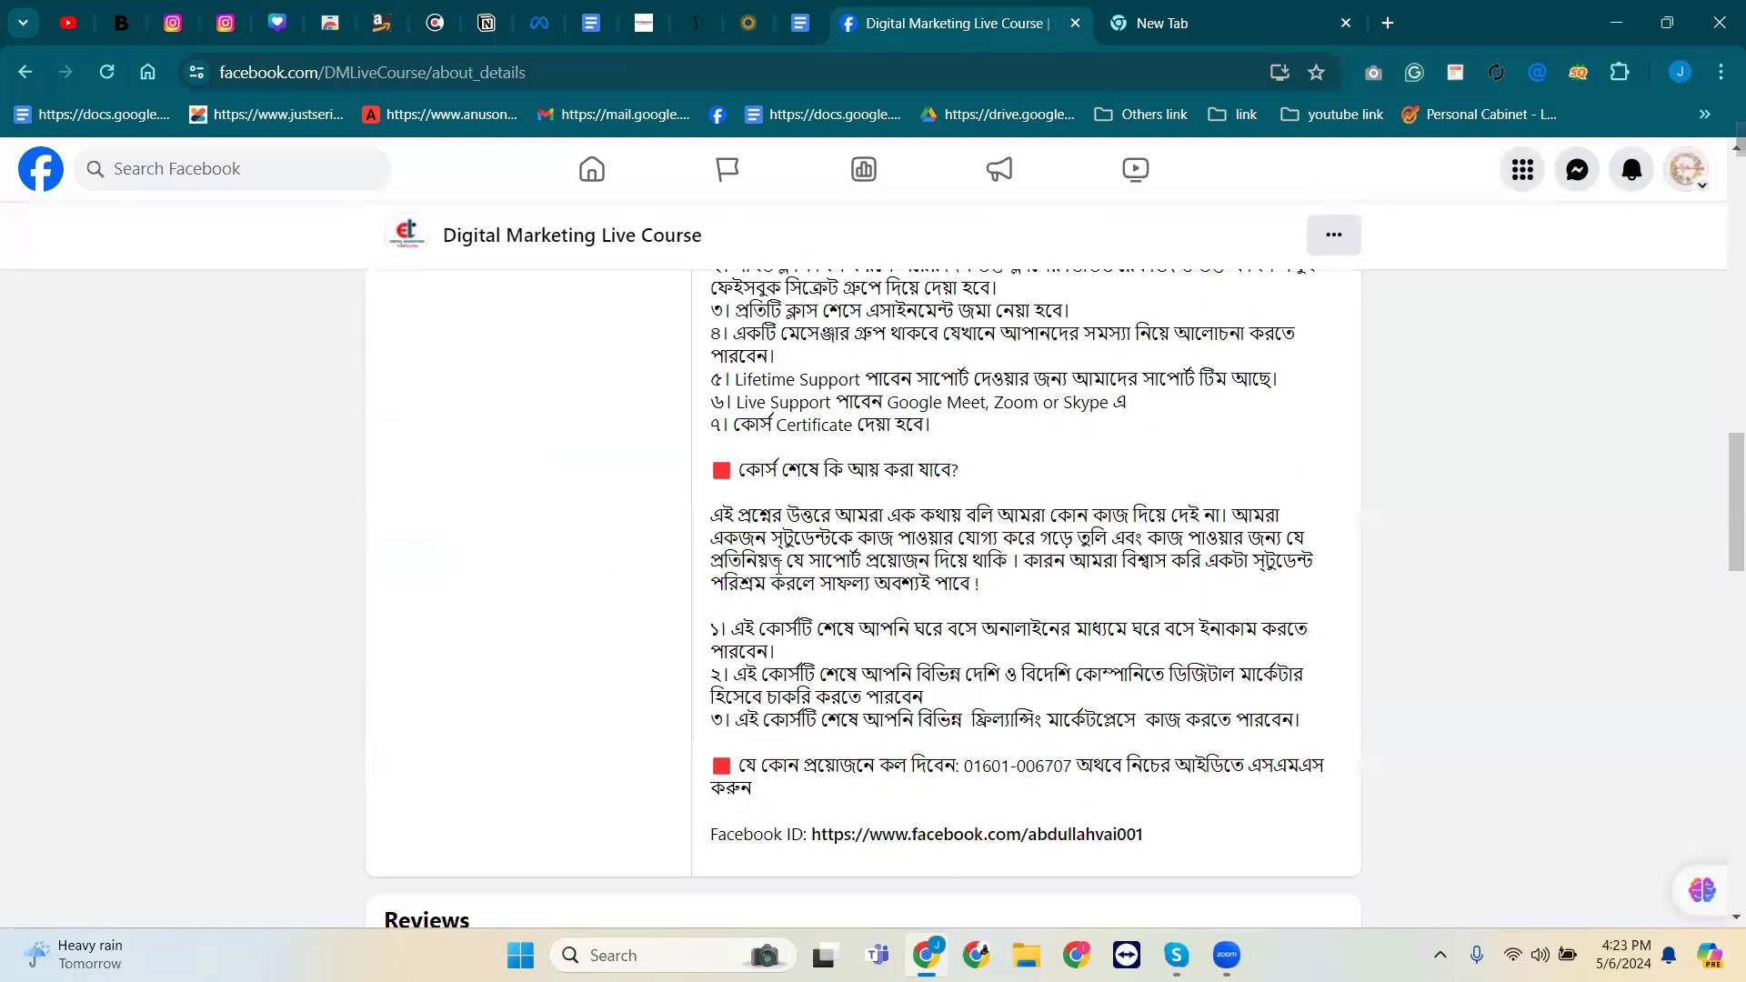
scroll(778, 568, "down", 5)
scroll(778, 571, "up", 7)
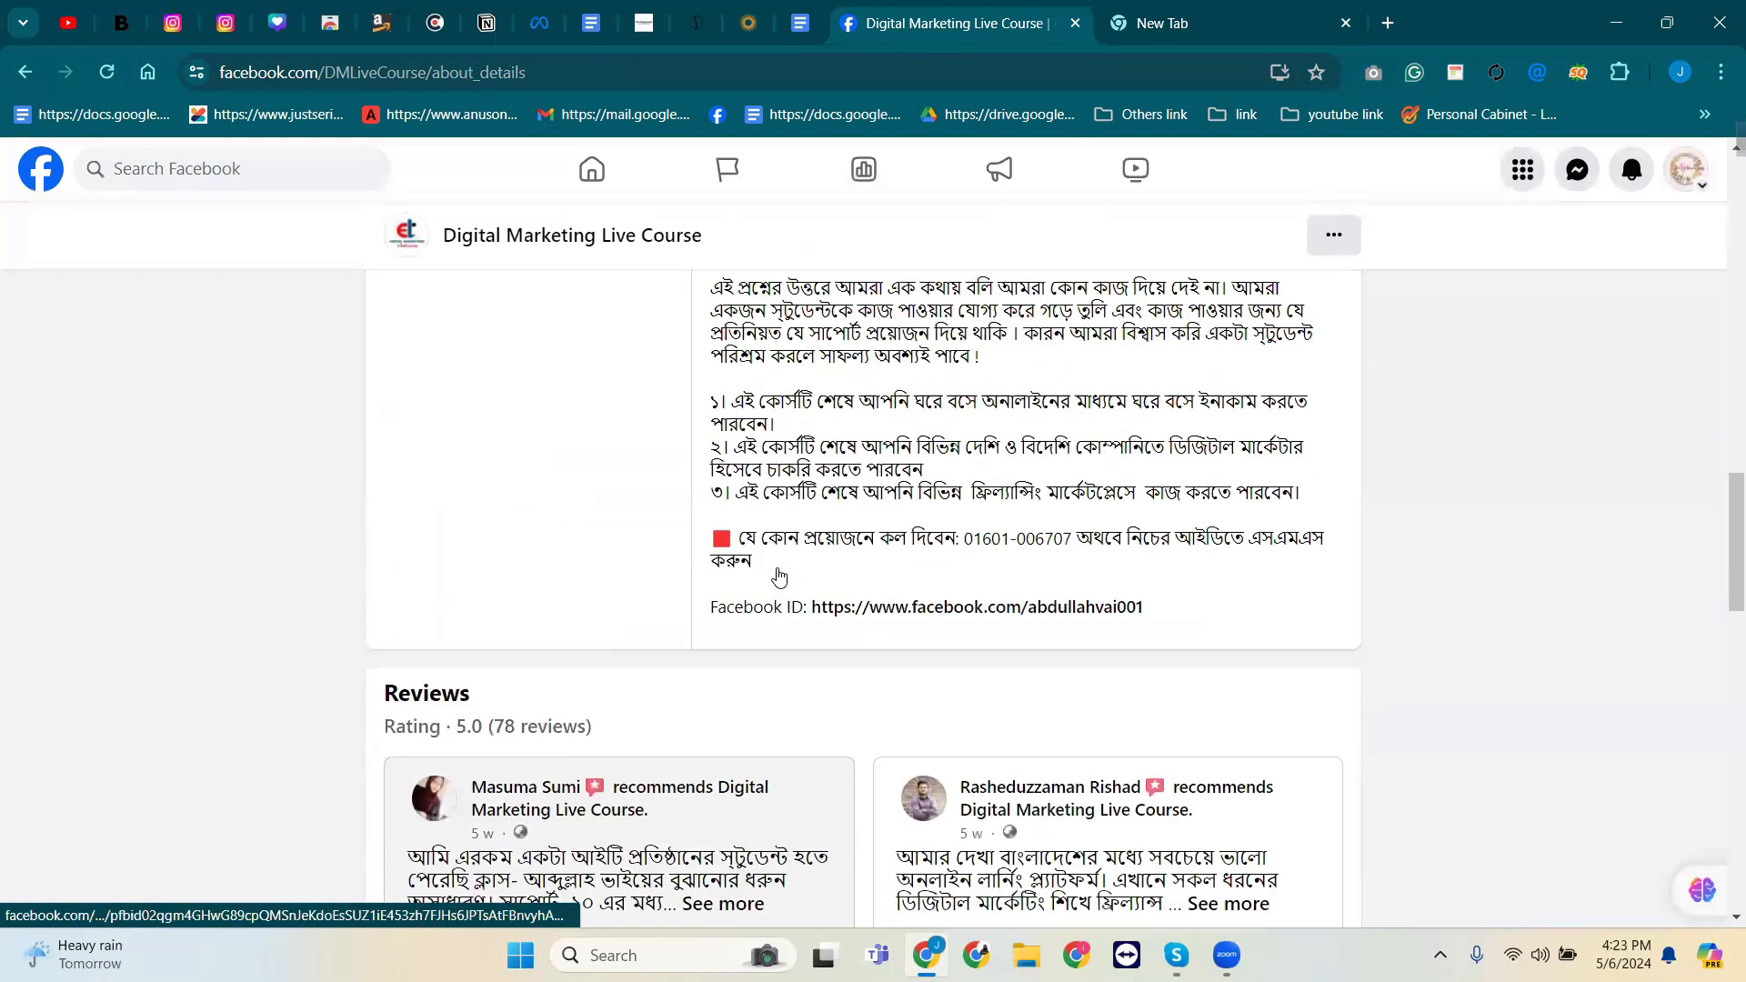
scroll(780, 575, "up", 8)
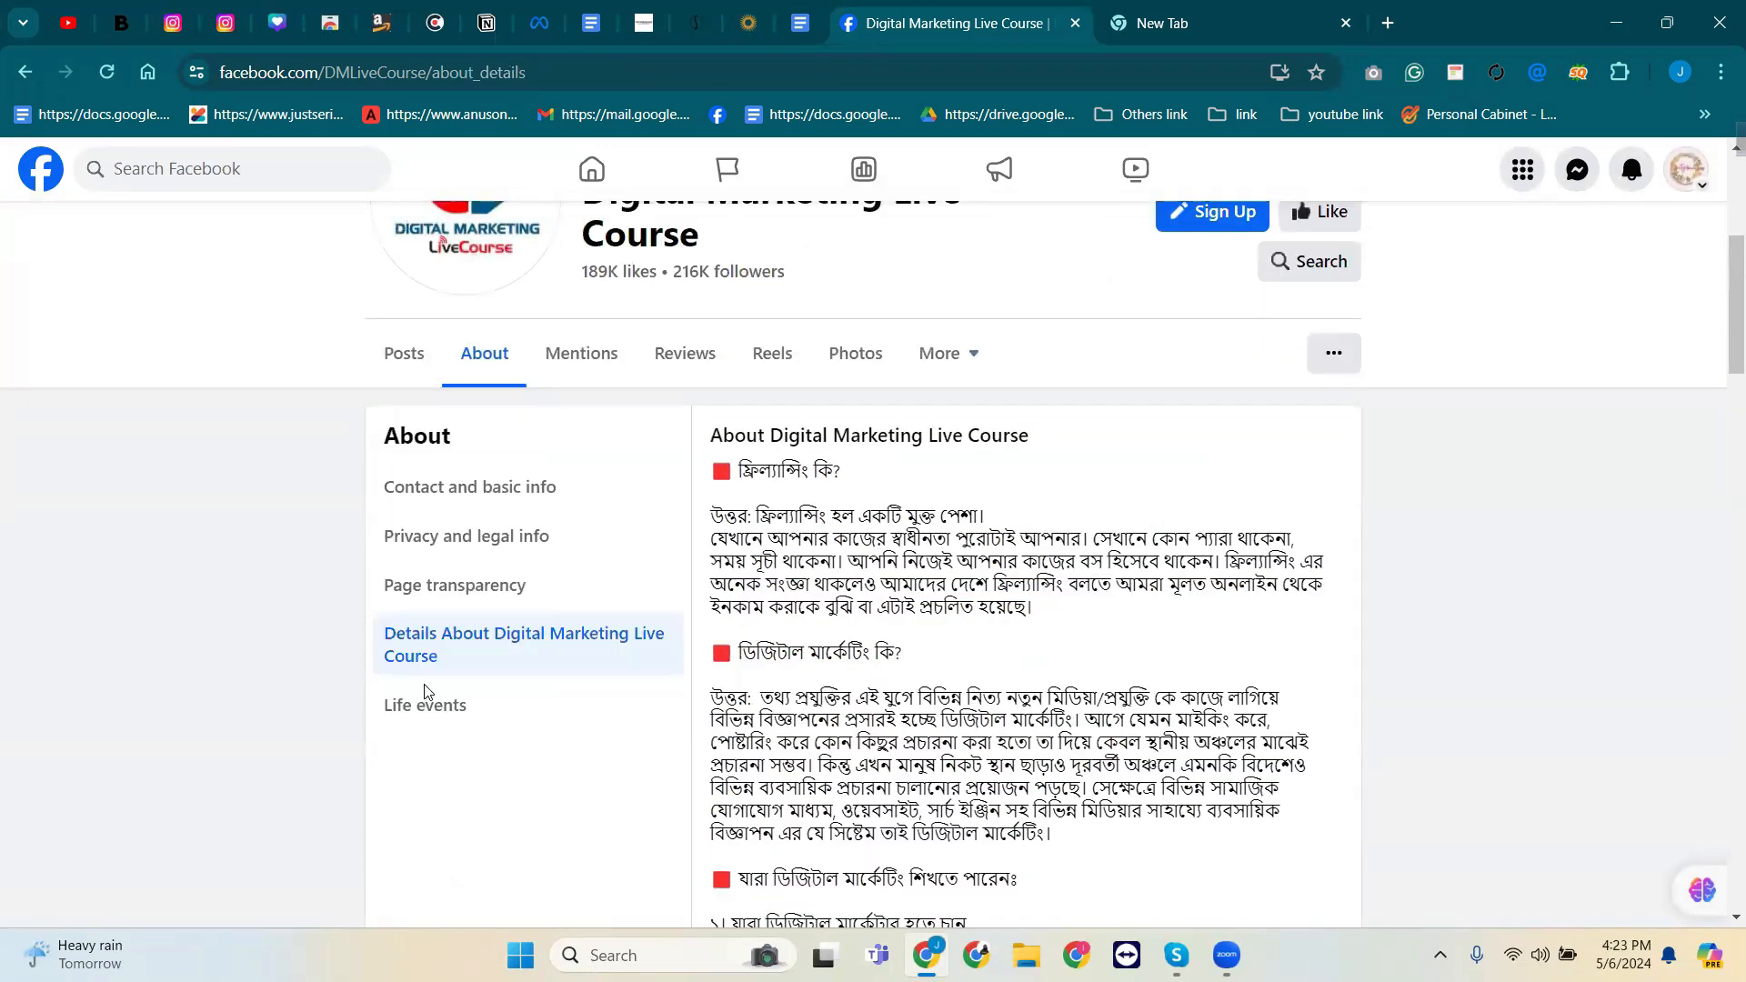
left_click(451, 710)
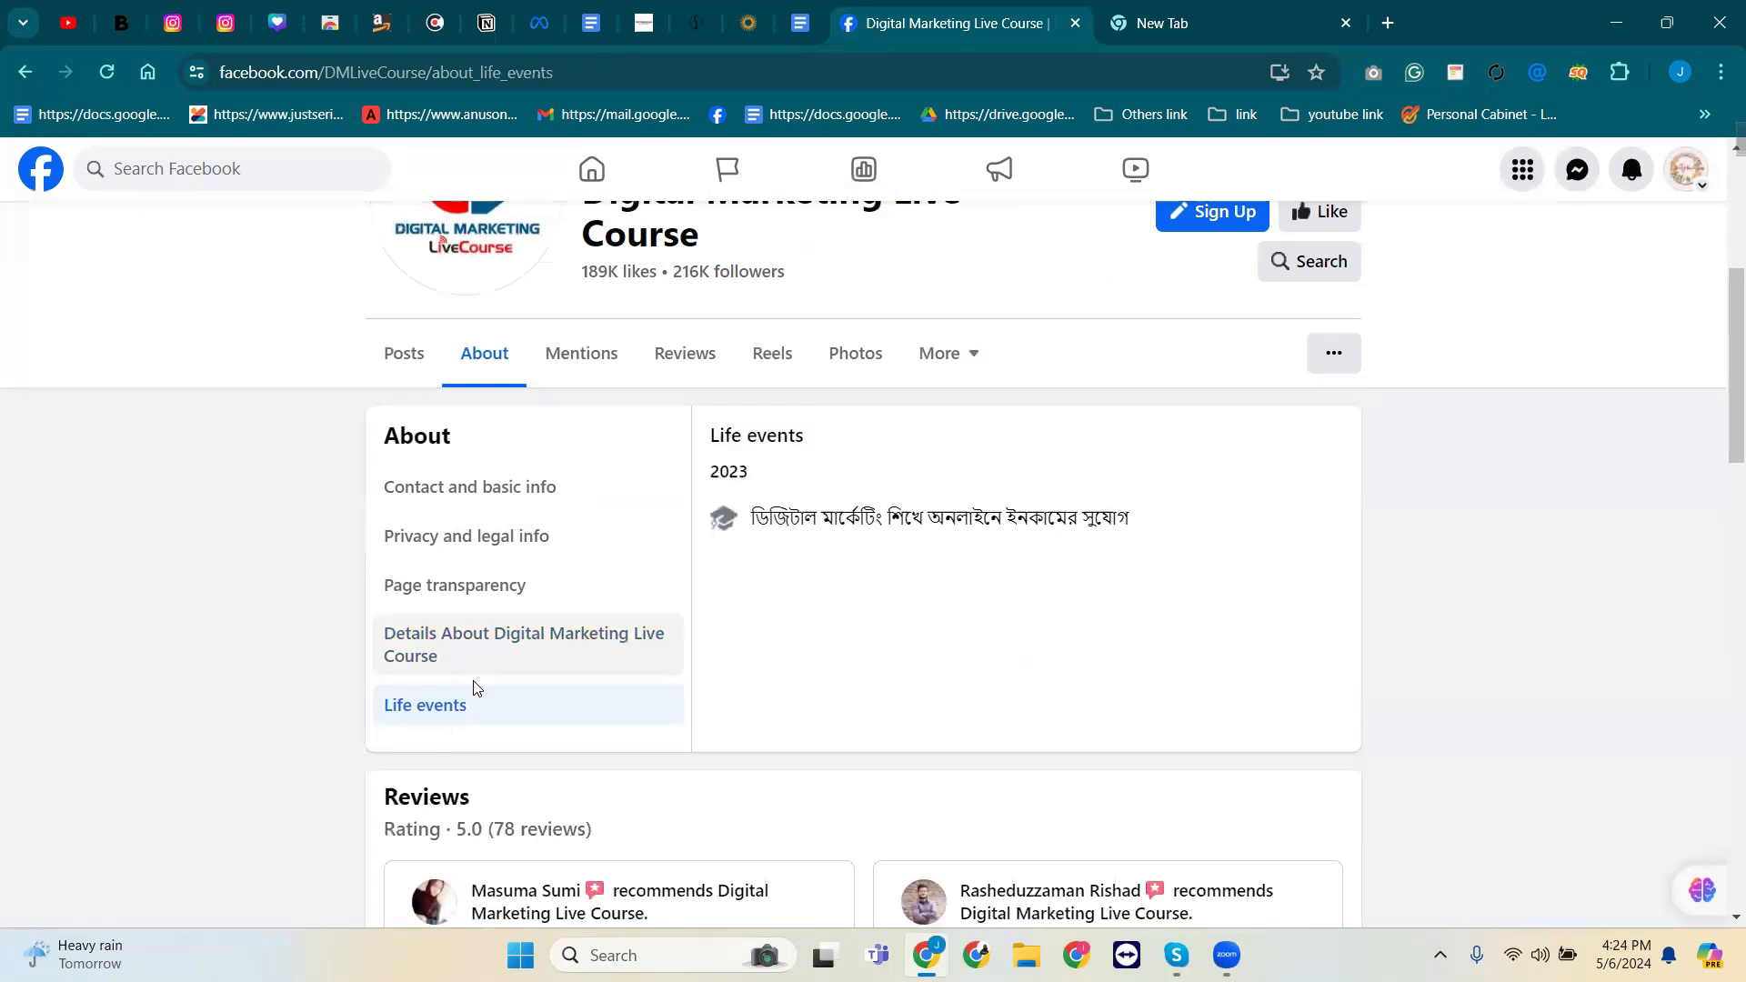
Open the page's Mentions and browse the posts in which other people mention the page.
left_click(583, 362)
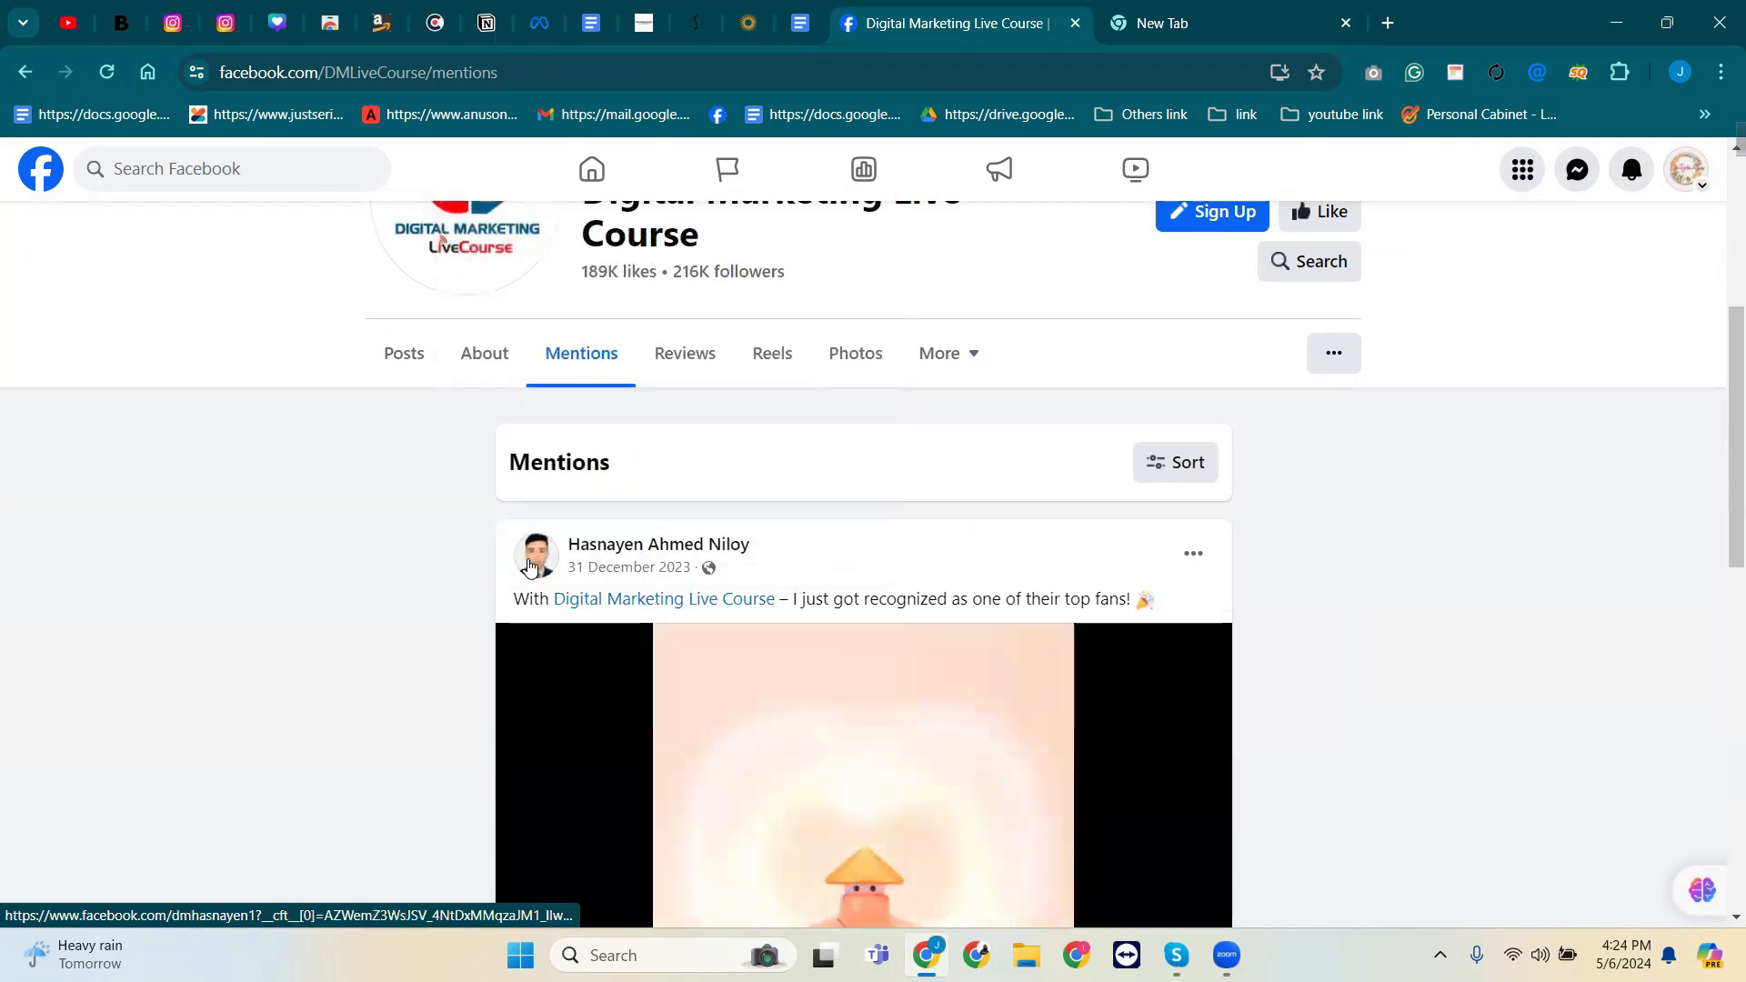
scroll(521, 558, "down", 10)
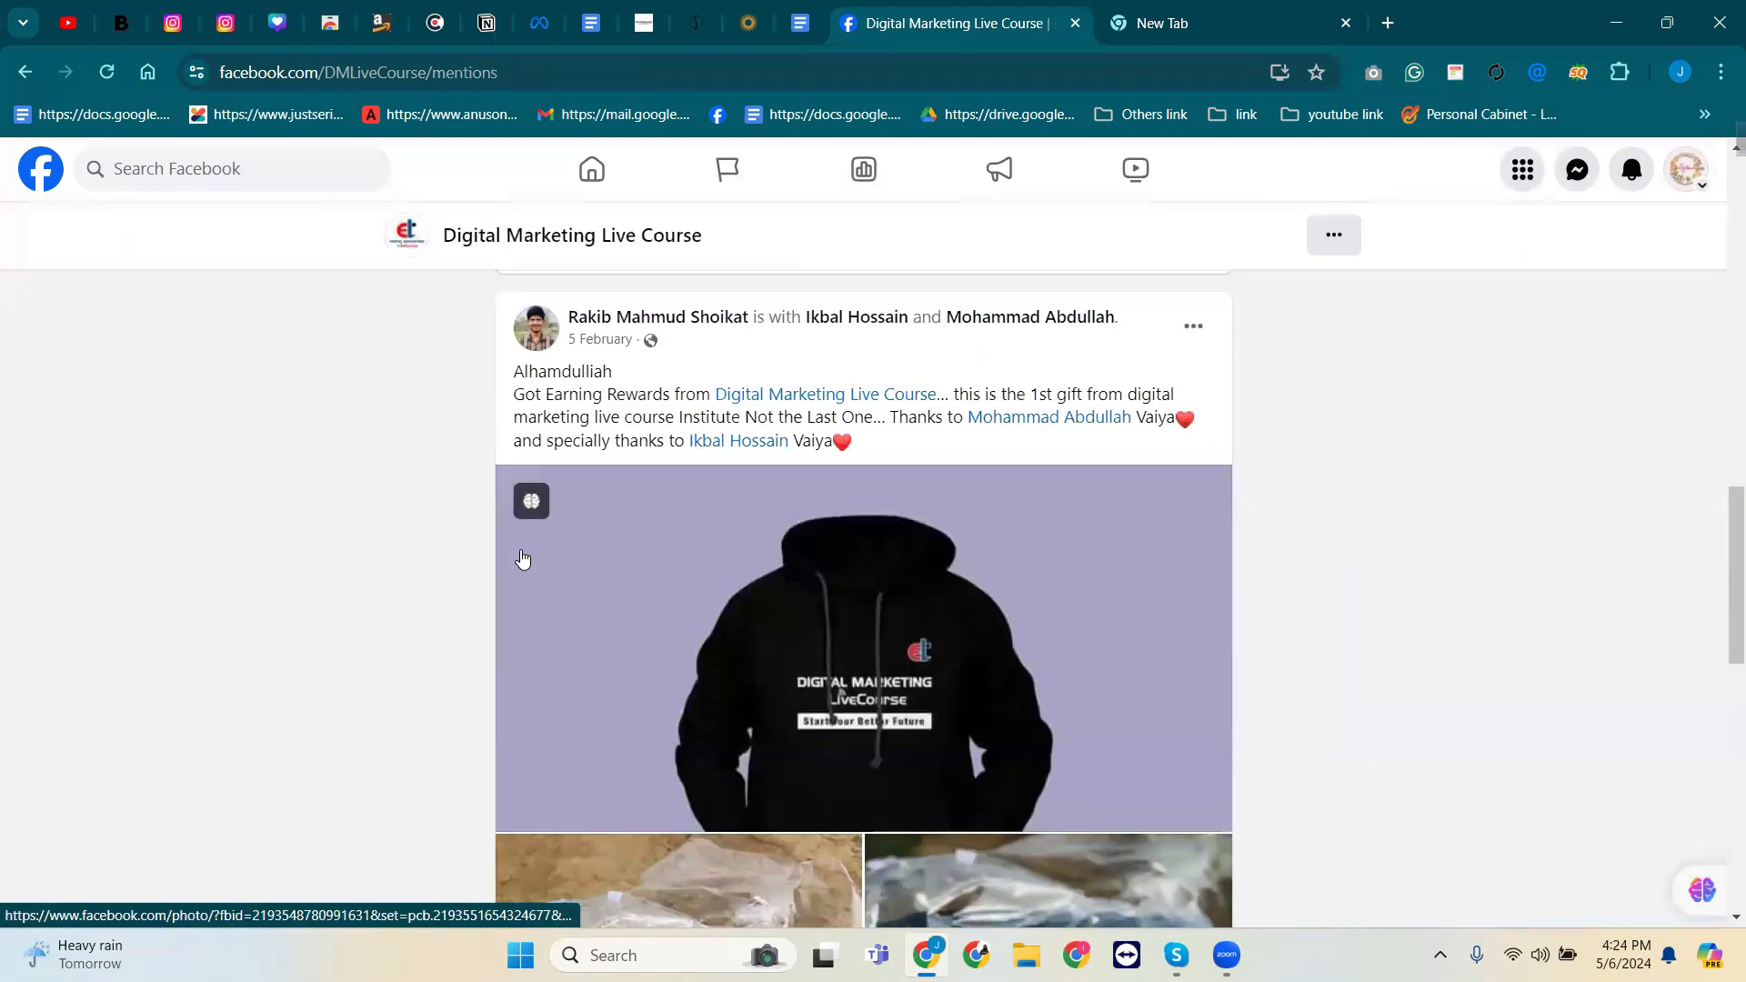
scroll(521, 558, "down", 11)
scroll(520, 555, "up", 5)
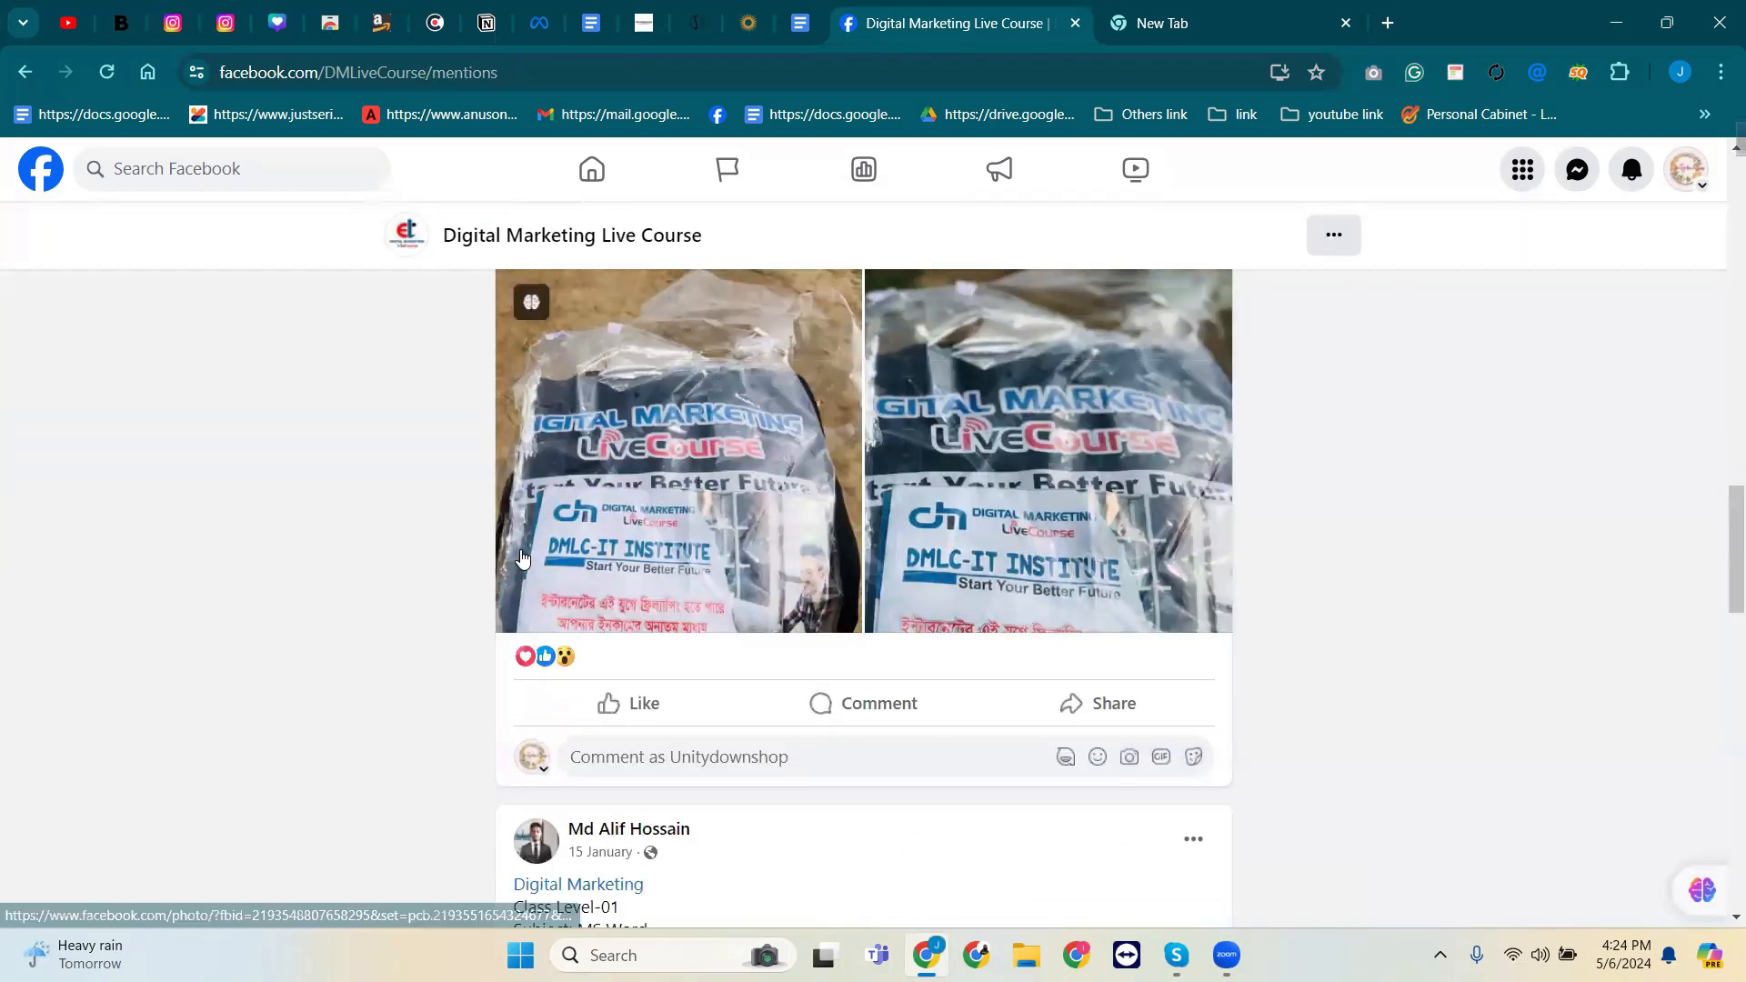
scroll(521, 555, "up", 5)
scroll(522, 558, "down", 10)
scroll(522, 559, "up", 20)
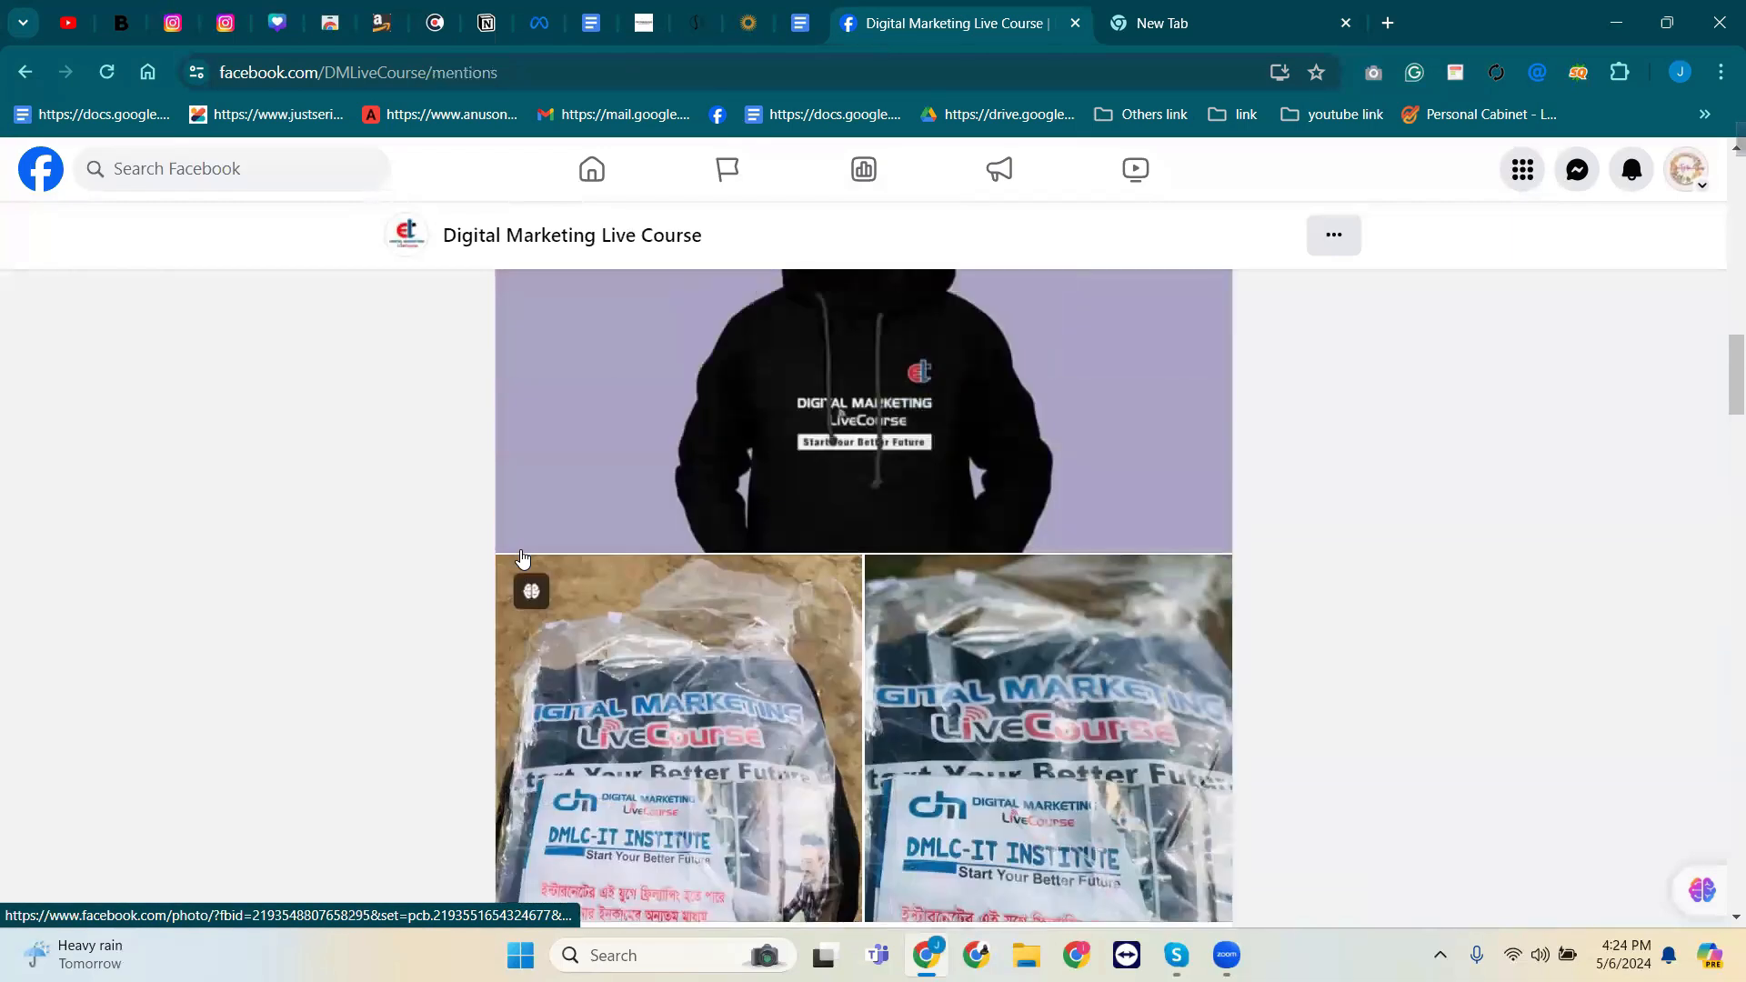
scroll(522, 558, "down", 5)
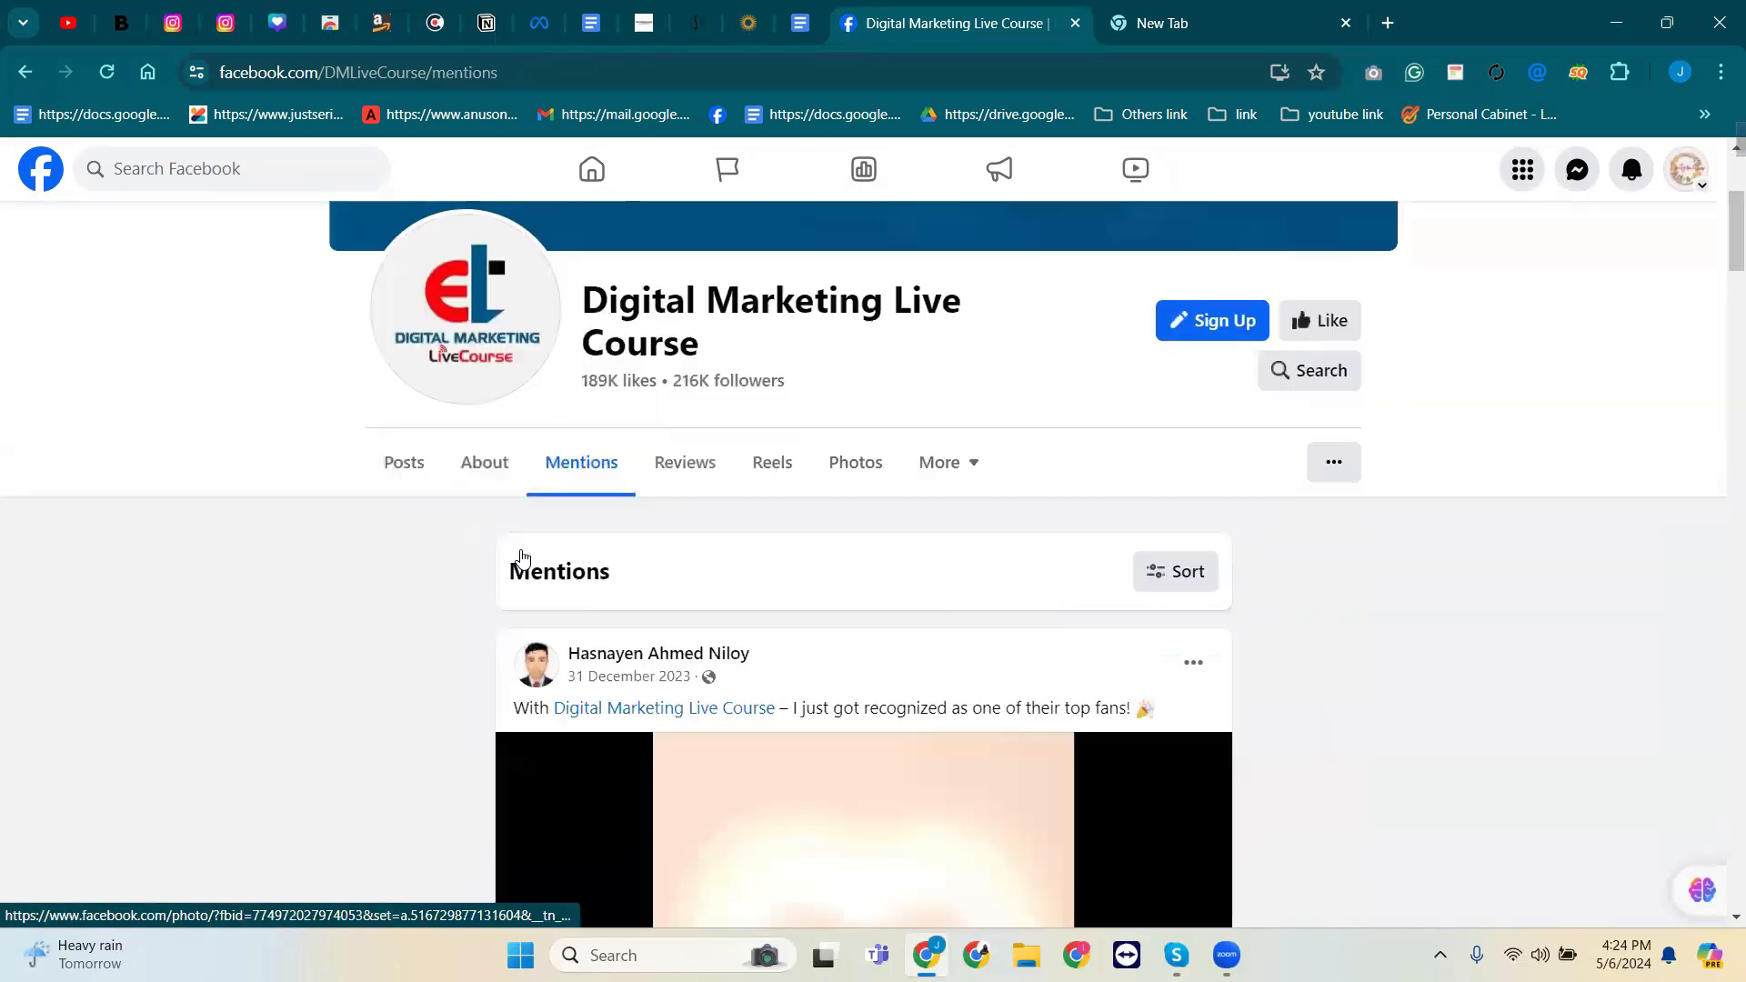
scroll(618, 575, "down", 15)
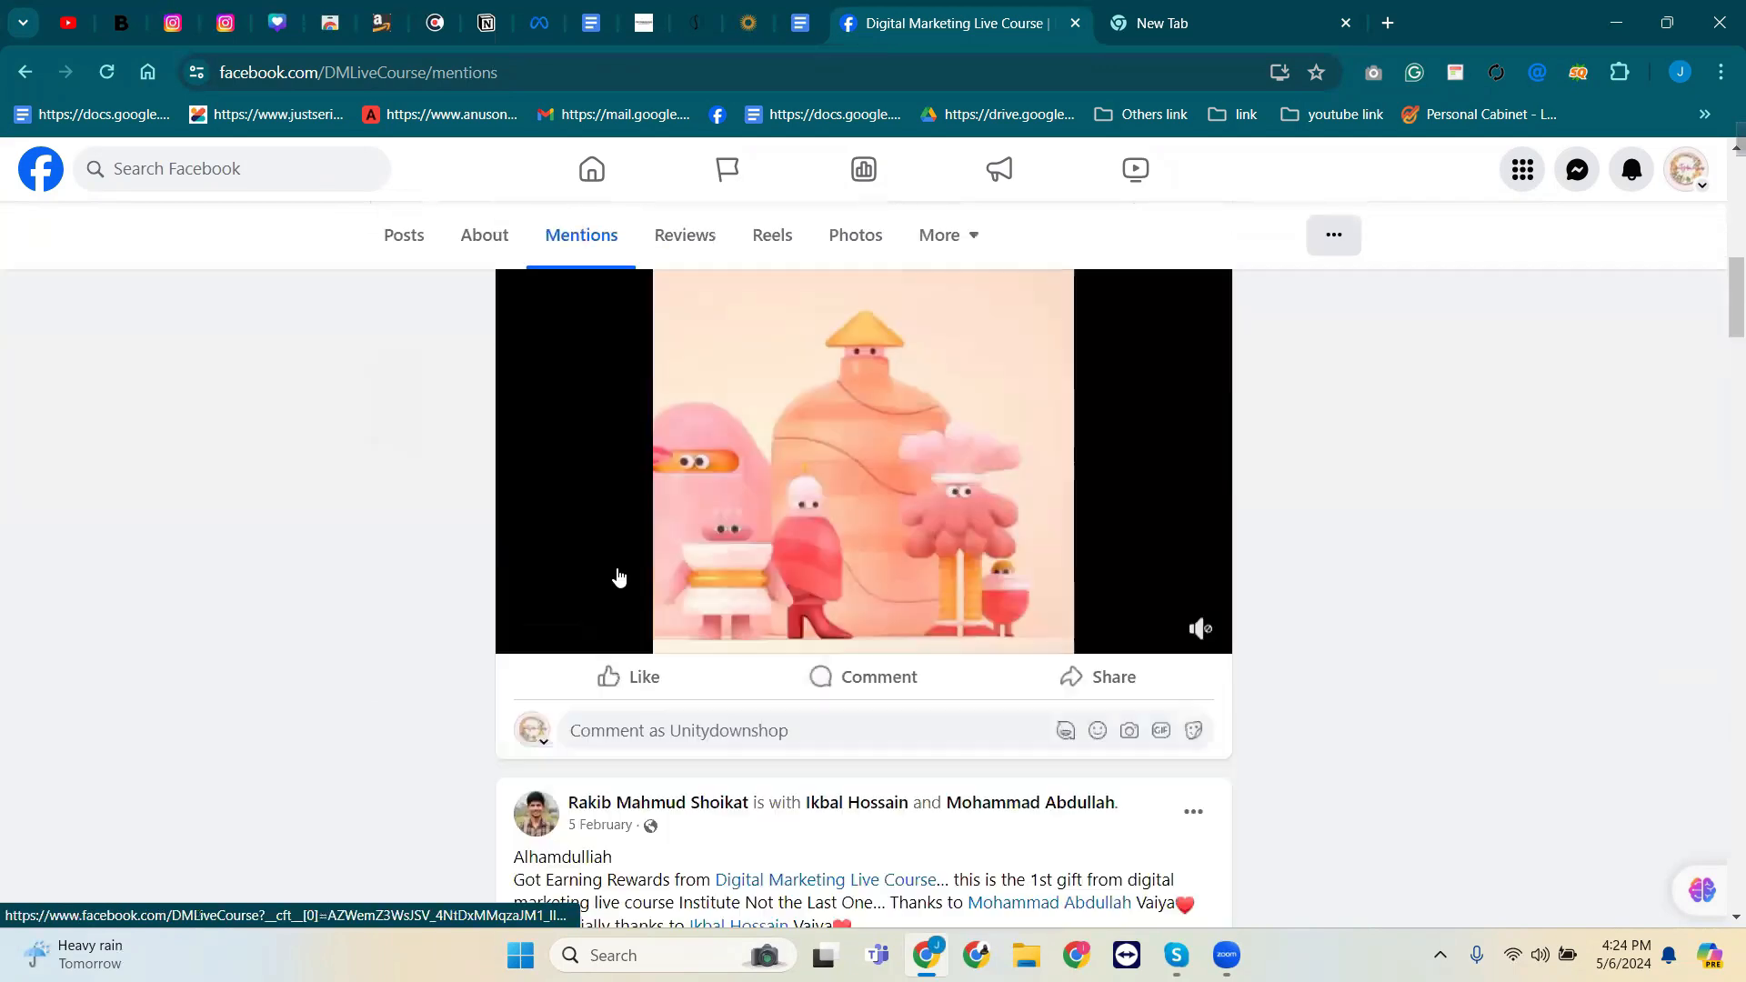
scroll(617, 575, "down", 20)
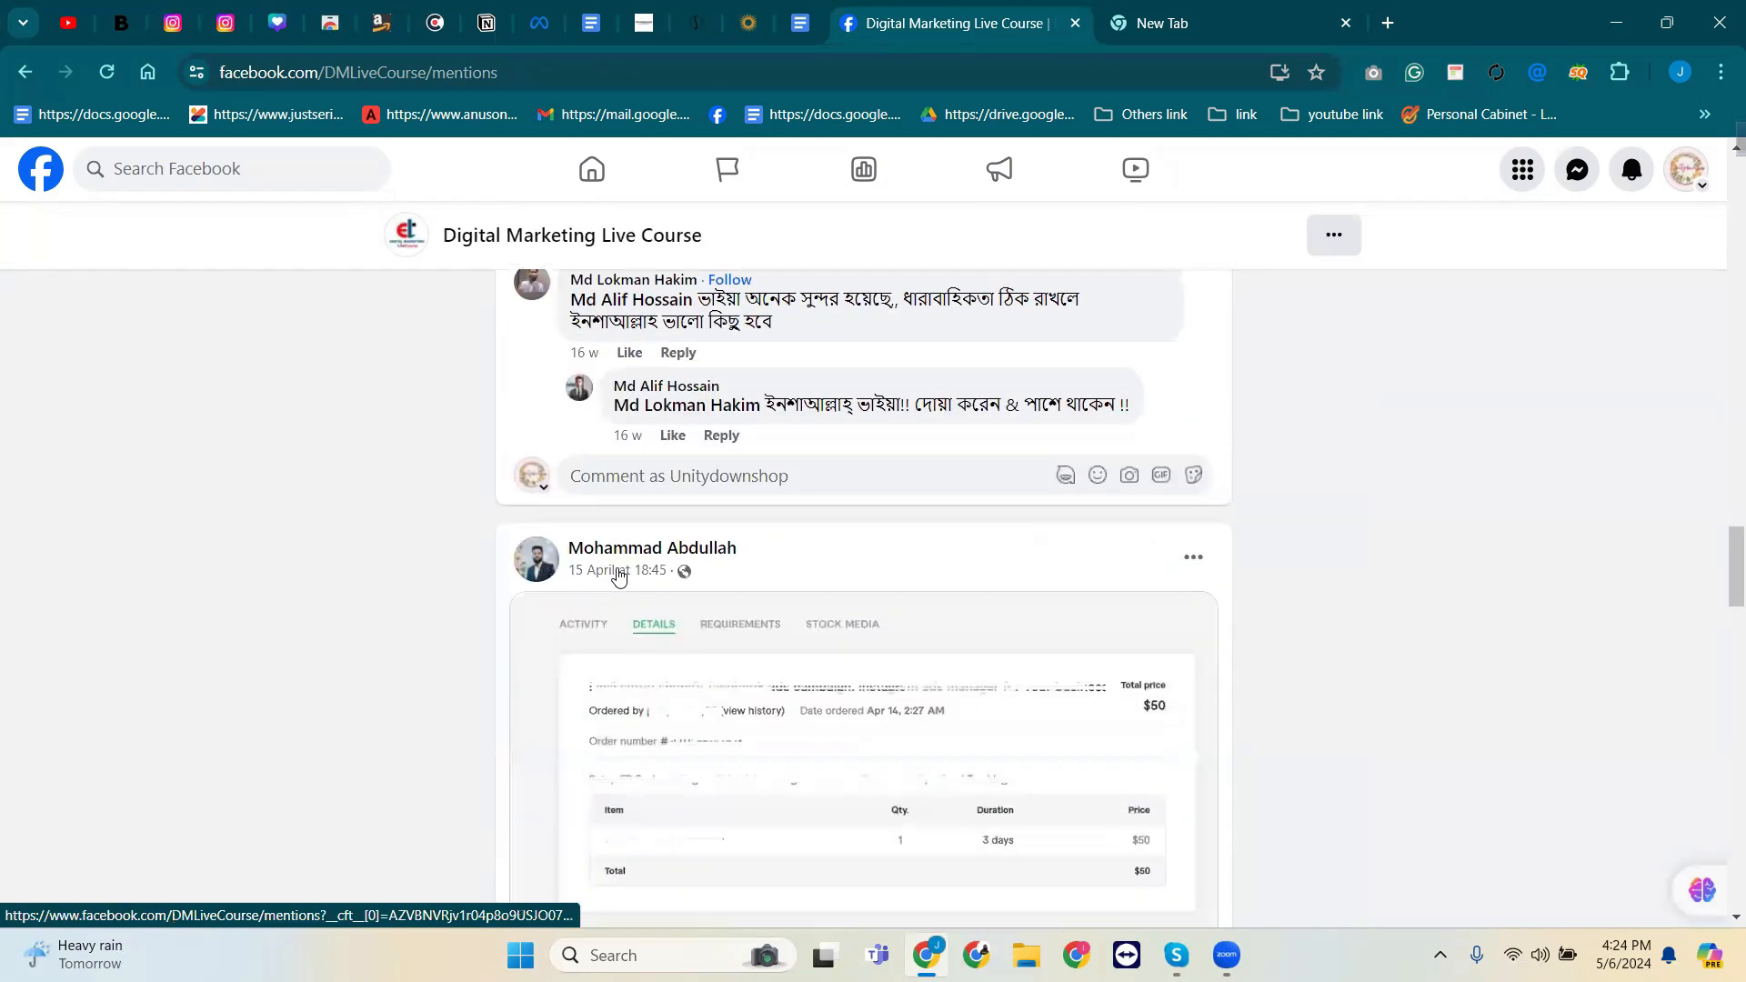
scroll(646, 576, "down", 20)
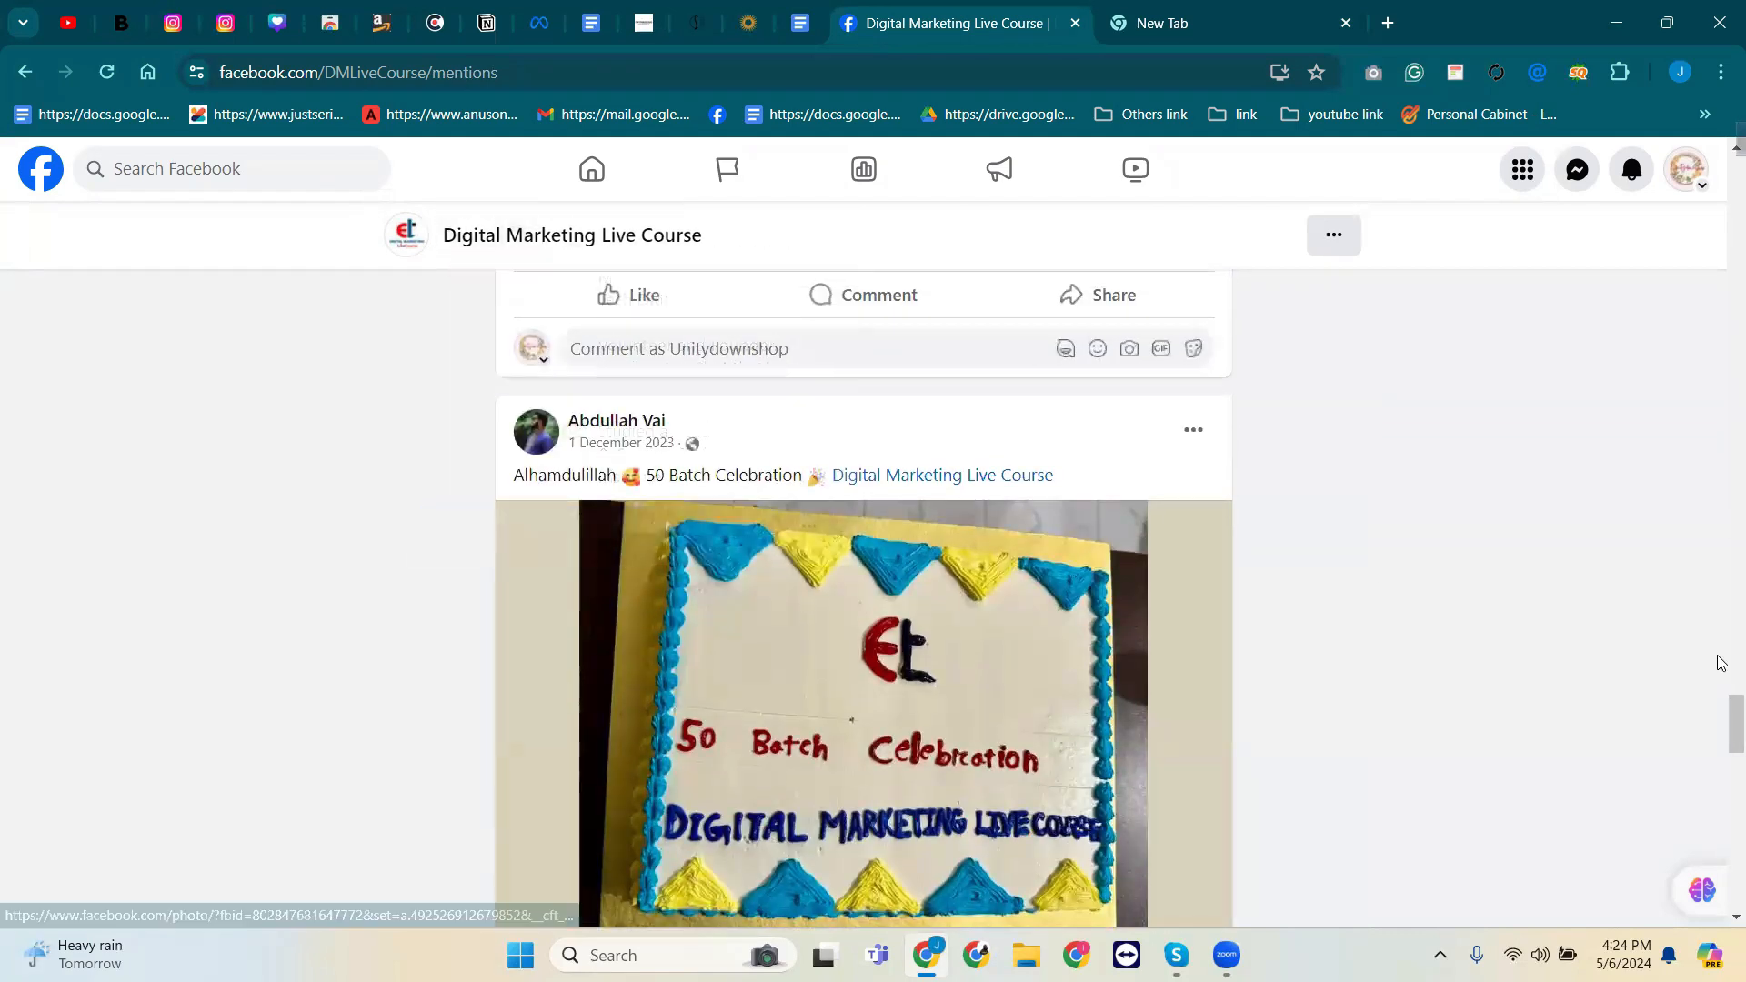
Open the page's Reviews and examine the overall rating and the individual recommendations.
left_click_drag(1736, 719, 1715, 129)
scroll(909, 574, "down", 4)
left_click(682, 362)
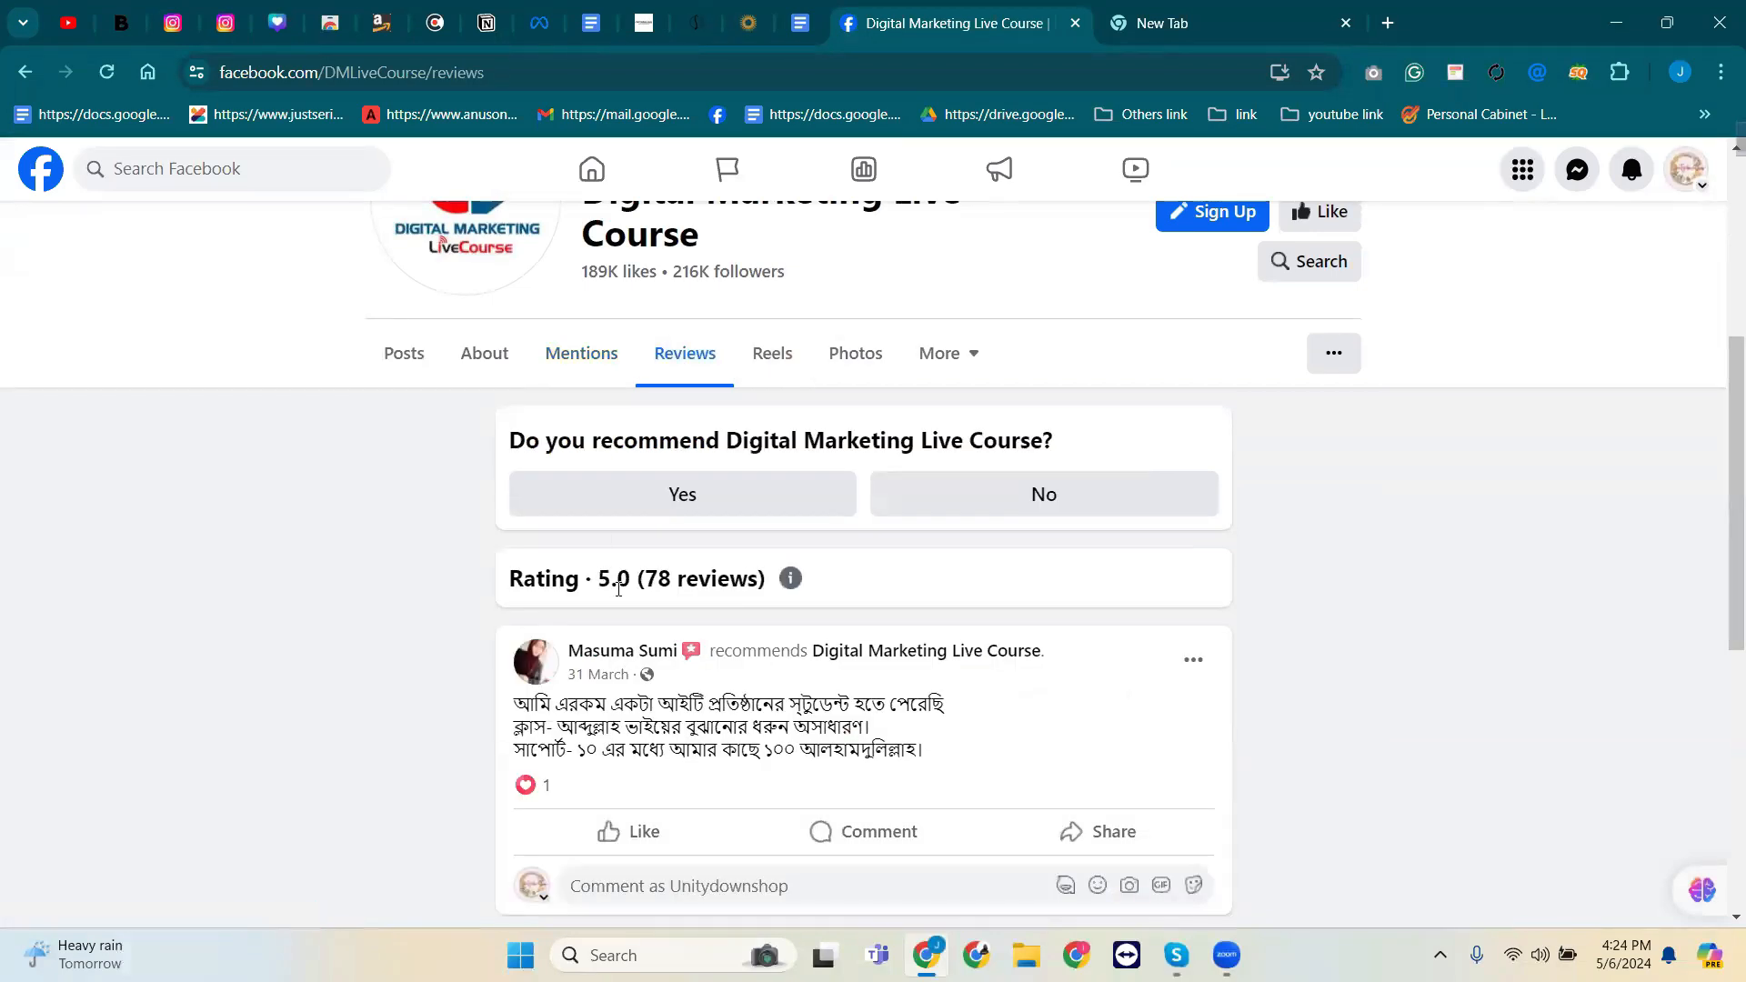
scroll(623, 593, "down", 3)
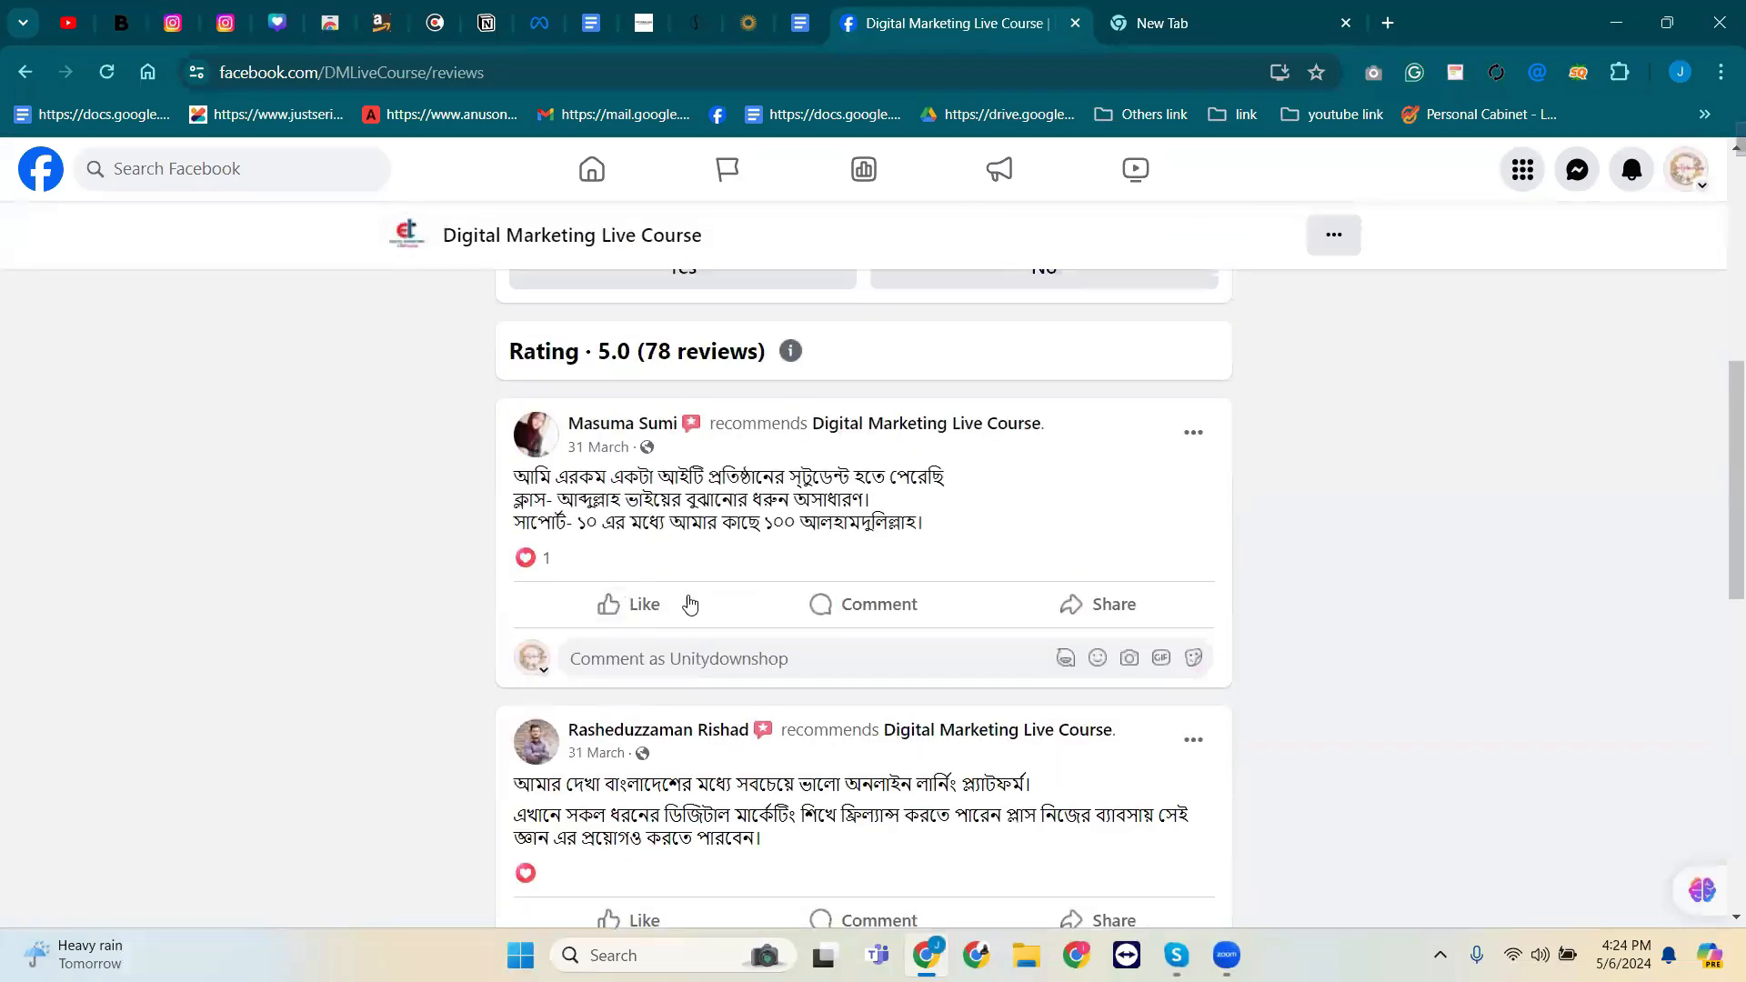
scroll(700, 608, "down", 4)
scroll(709, 605, "down", 10)
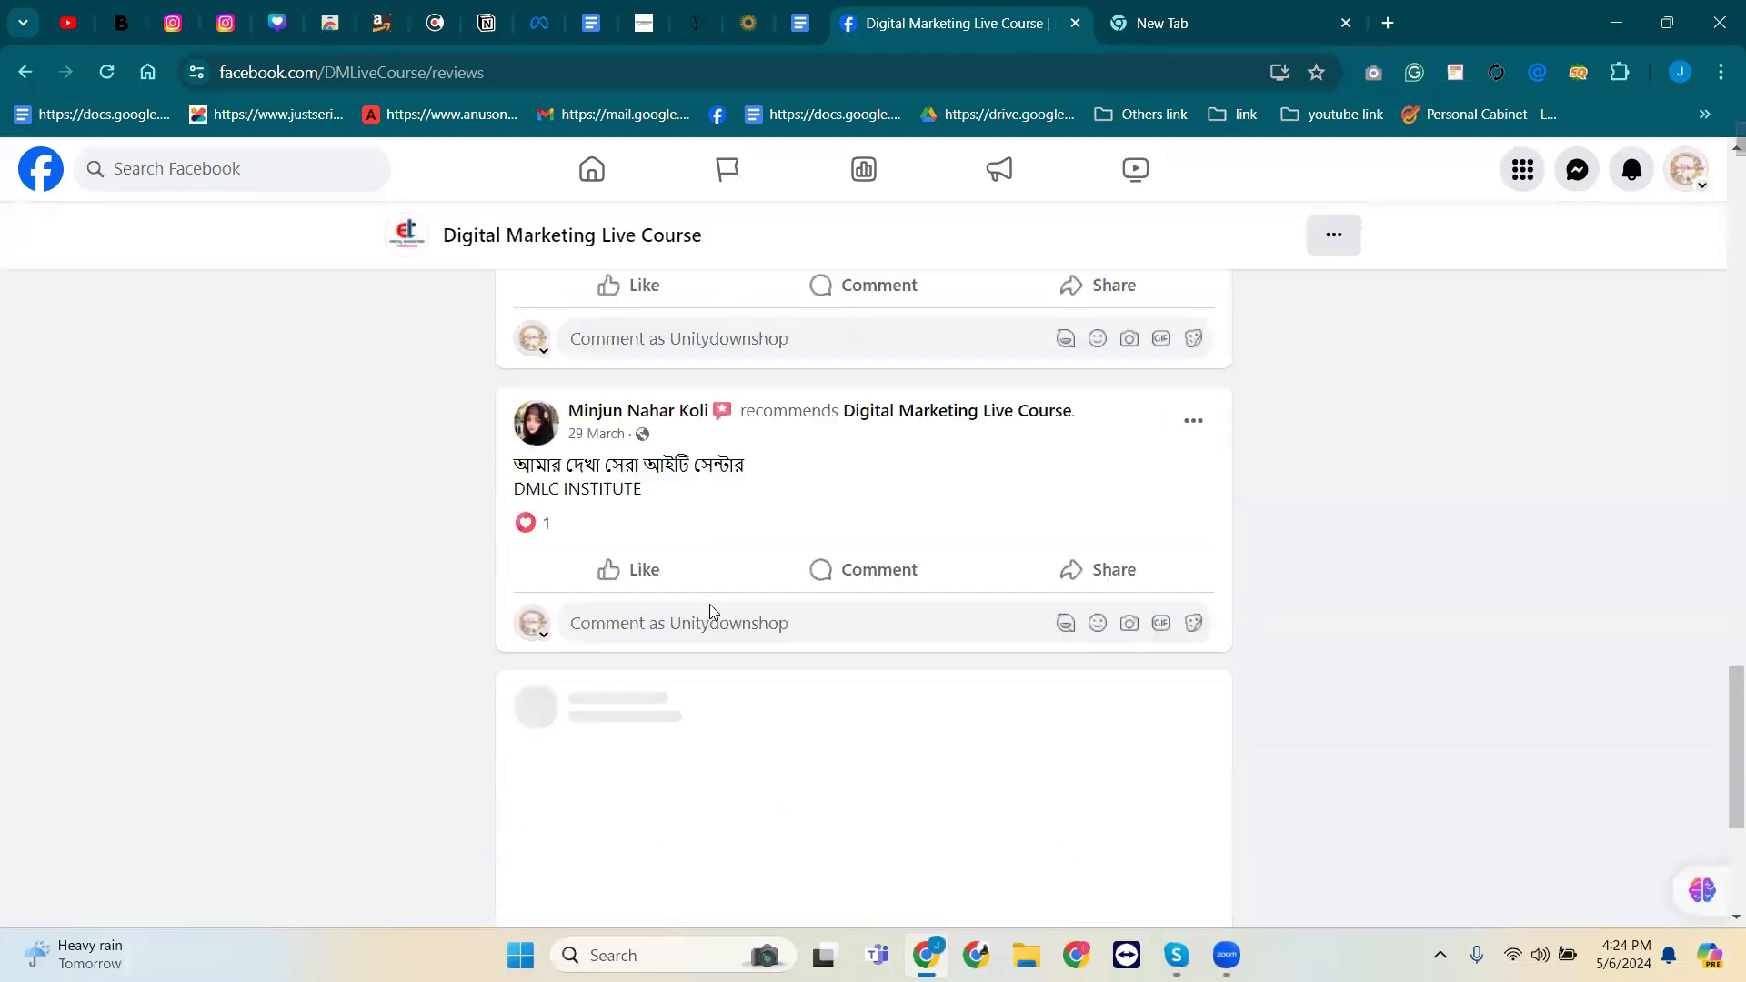
scroll(1722, 606, "up", 20)
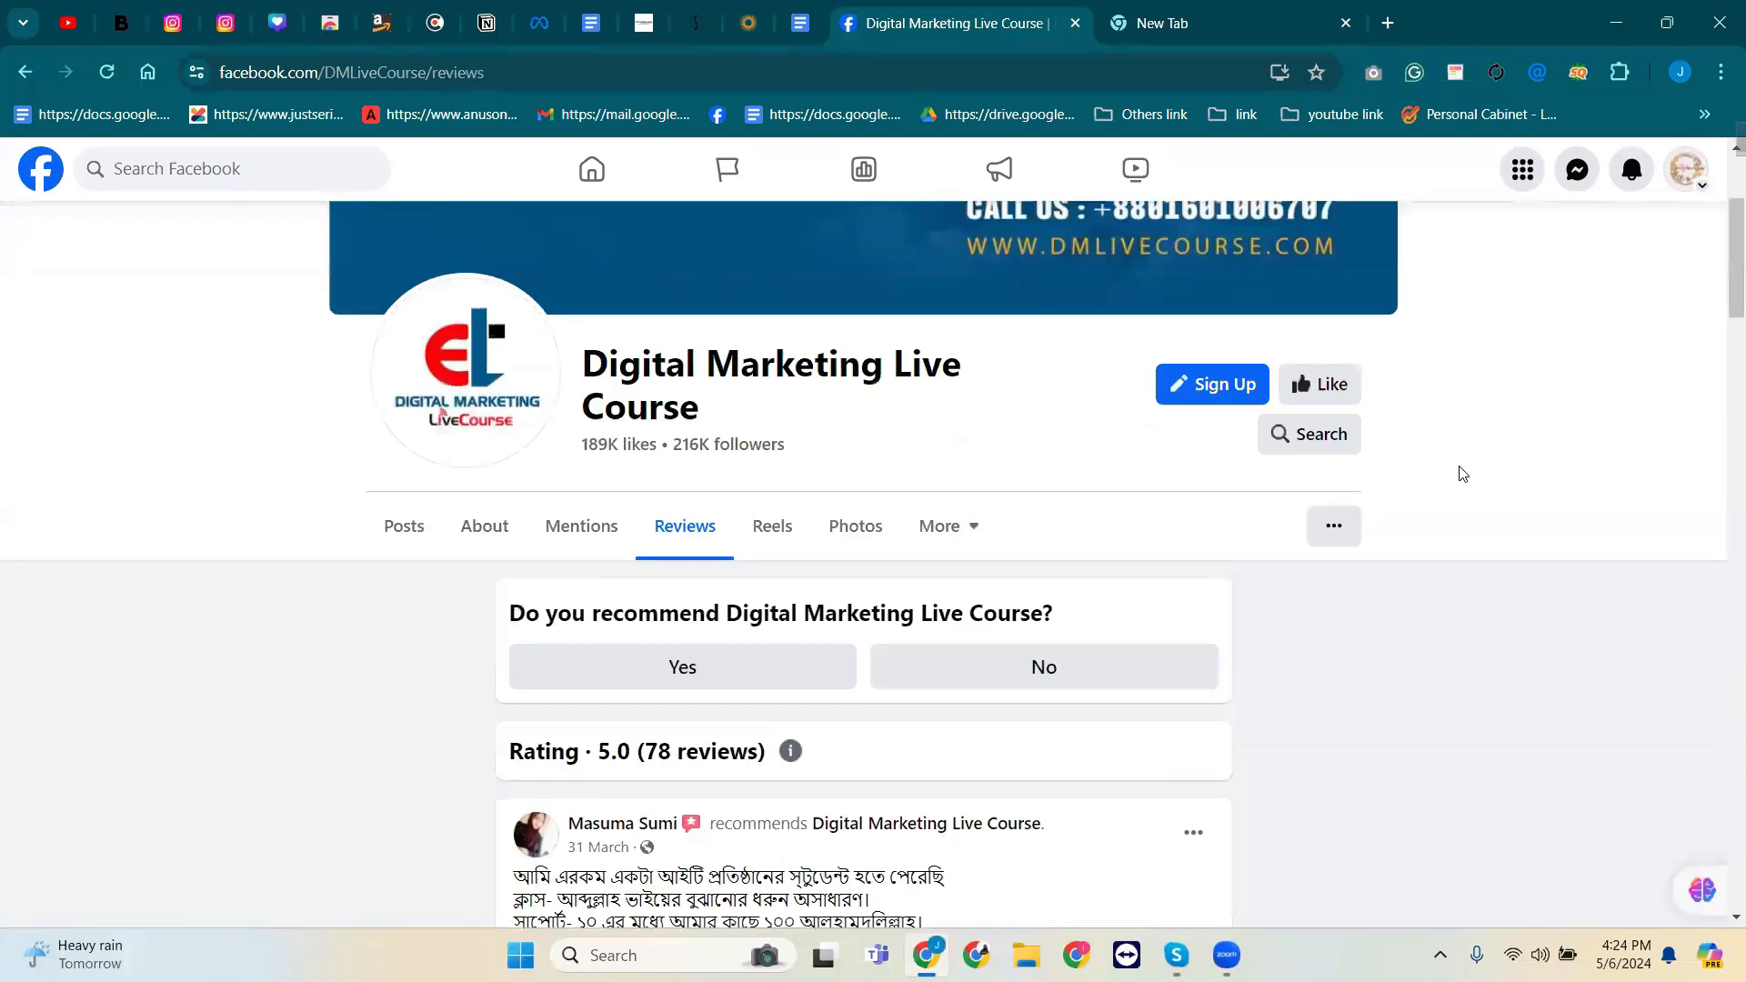
scroll(846, 413, "down", 4)
scroll(823, 464, "up", 1)
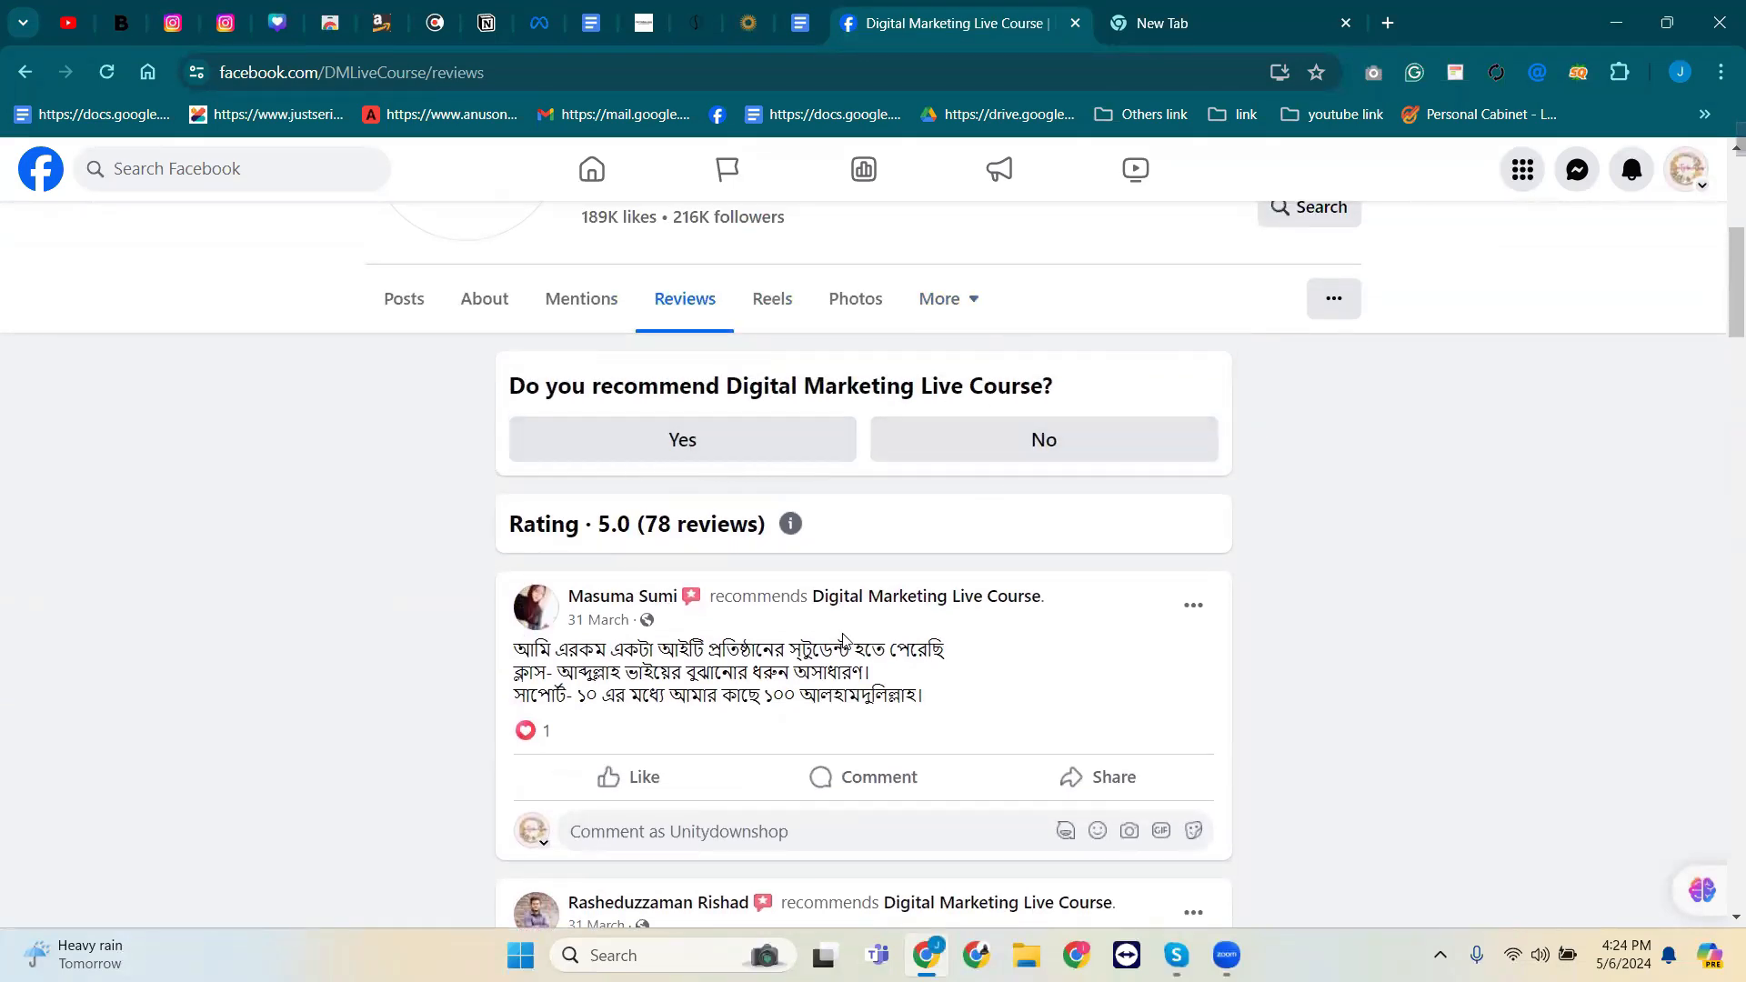
Open the page's Reels and browse the published short videos.
scroll(844, 641, "up", 3)
scroll(740, 585, "down", 2)
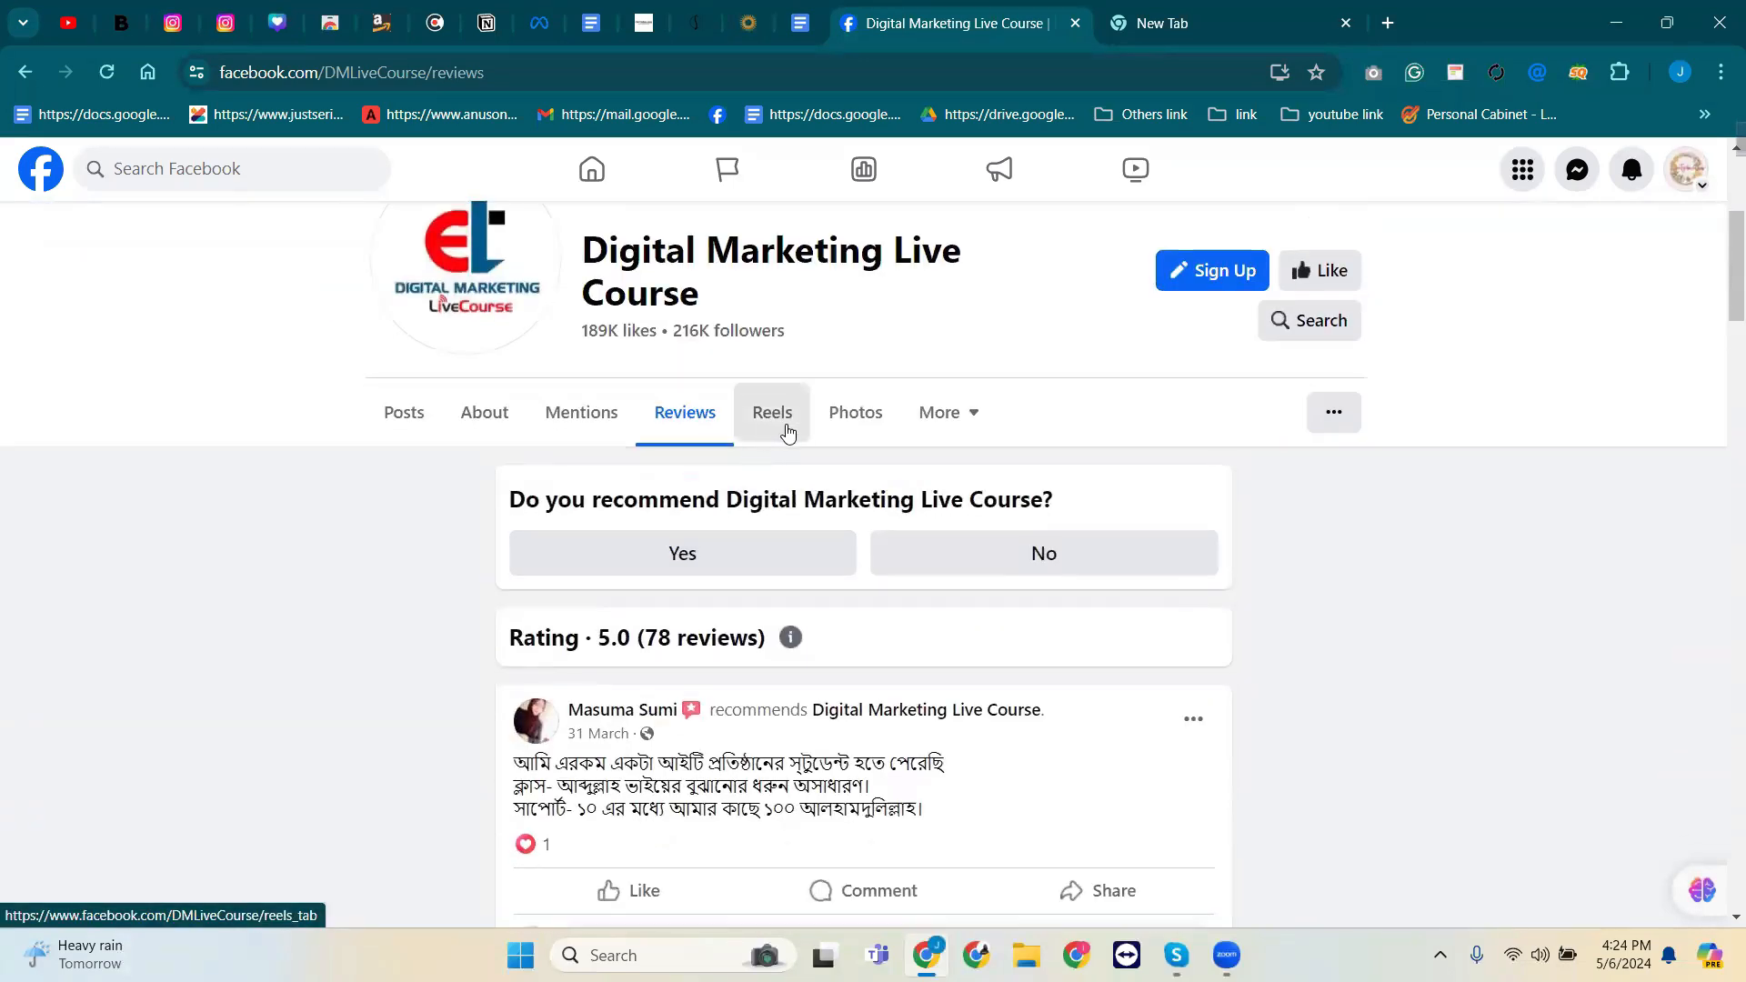
left_click(787, 432)
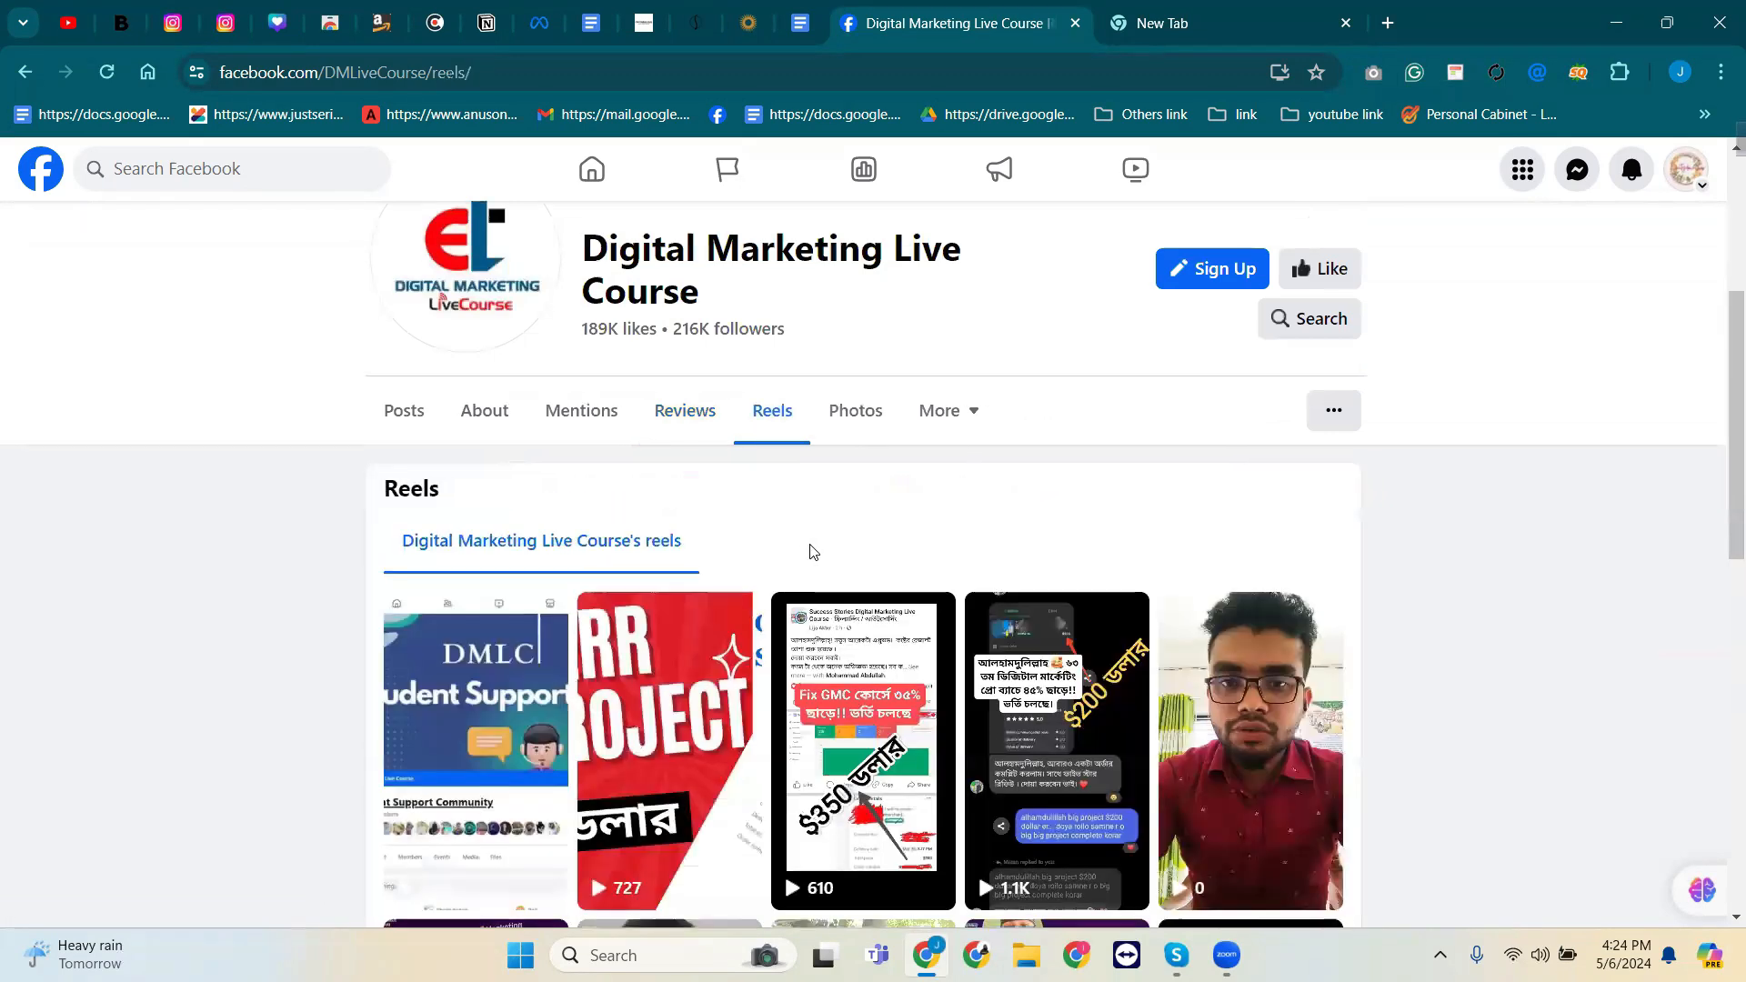
scroll(813, 551, "down", 10)
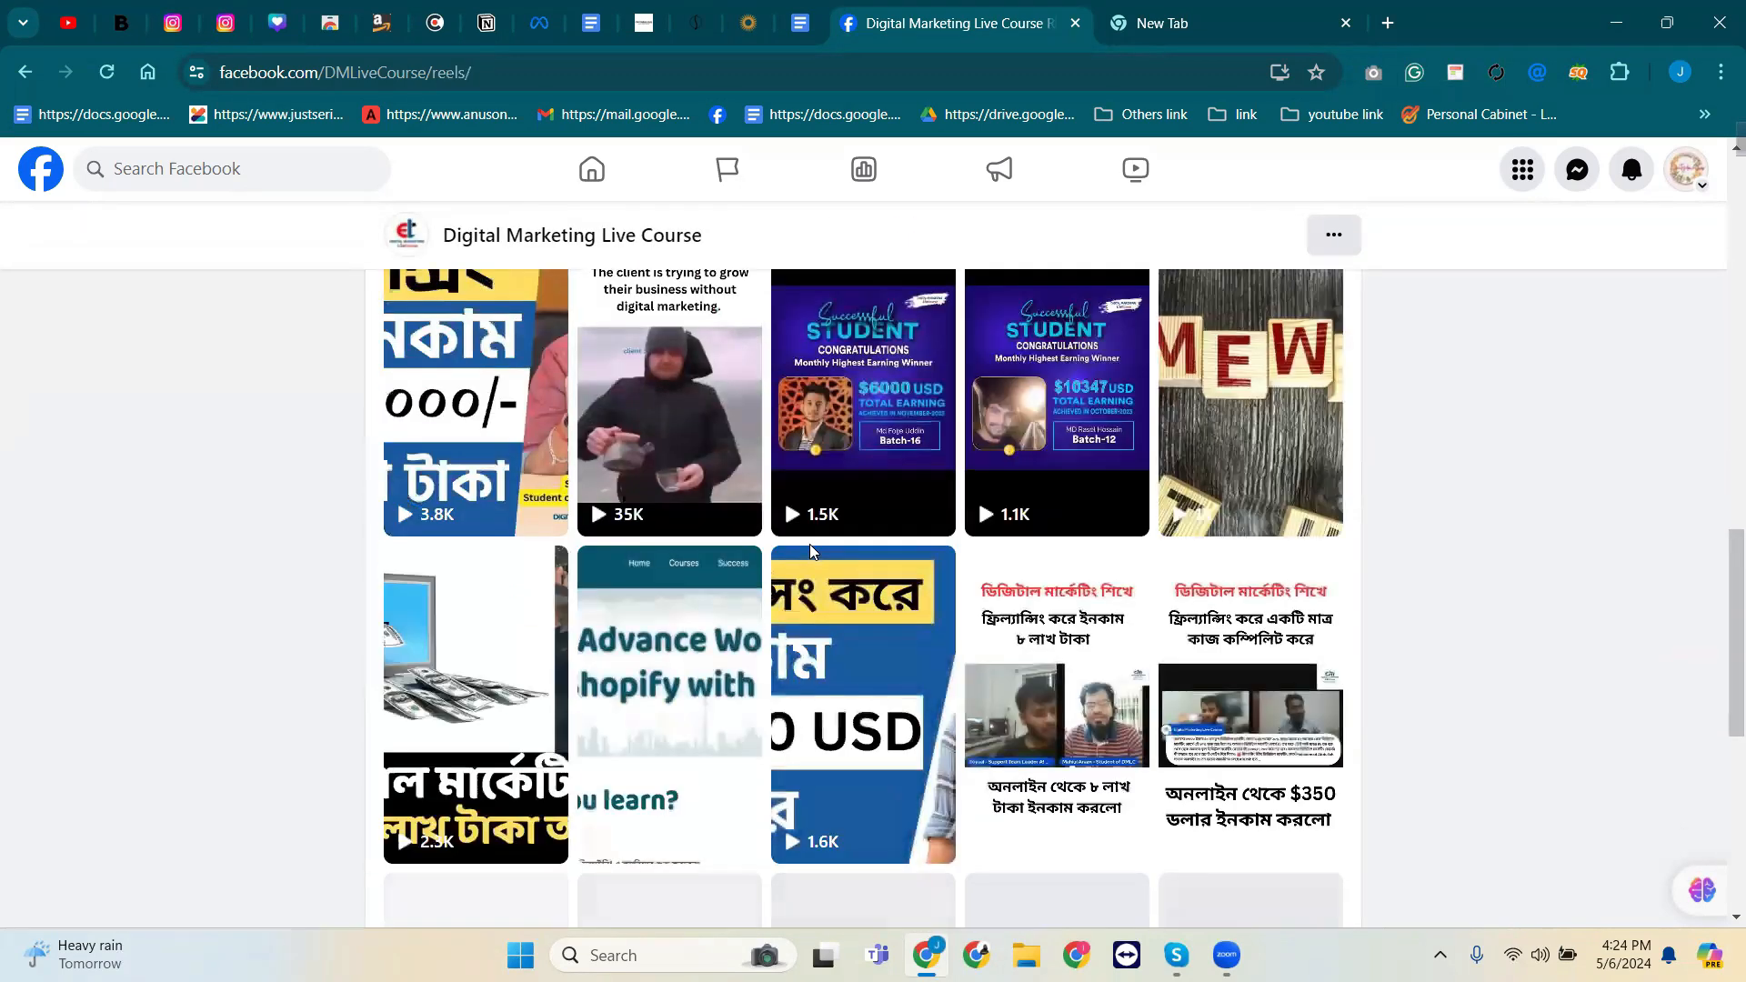
scroll(809, 546, "down", 5)
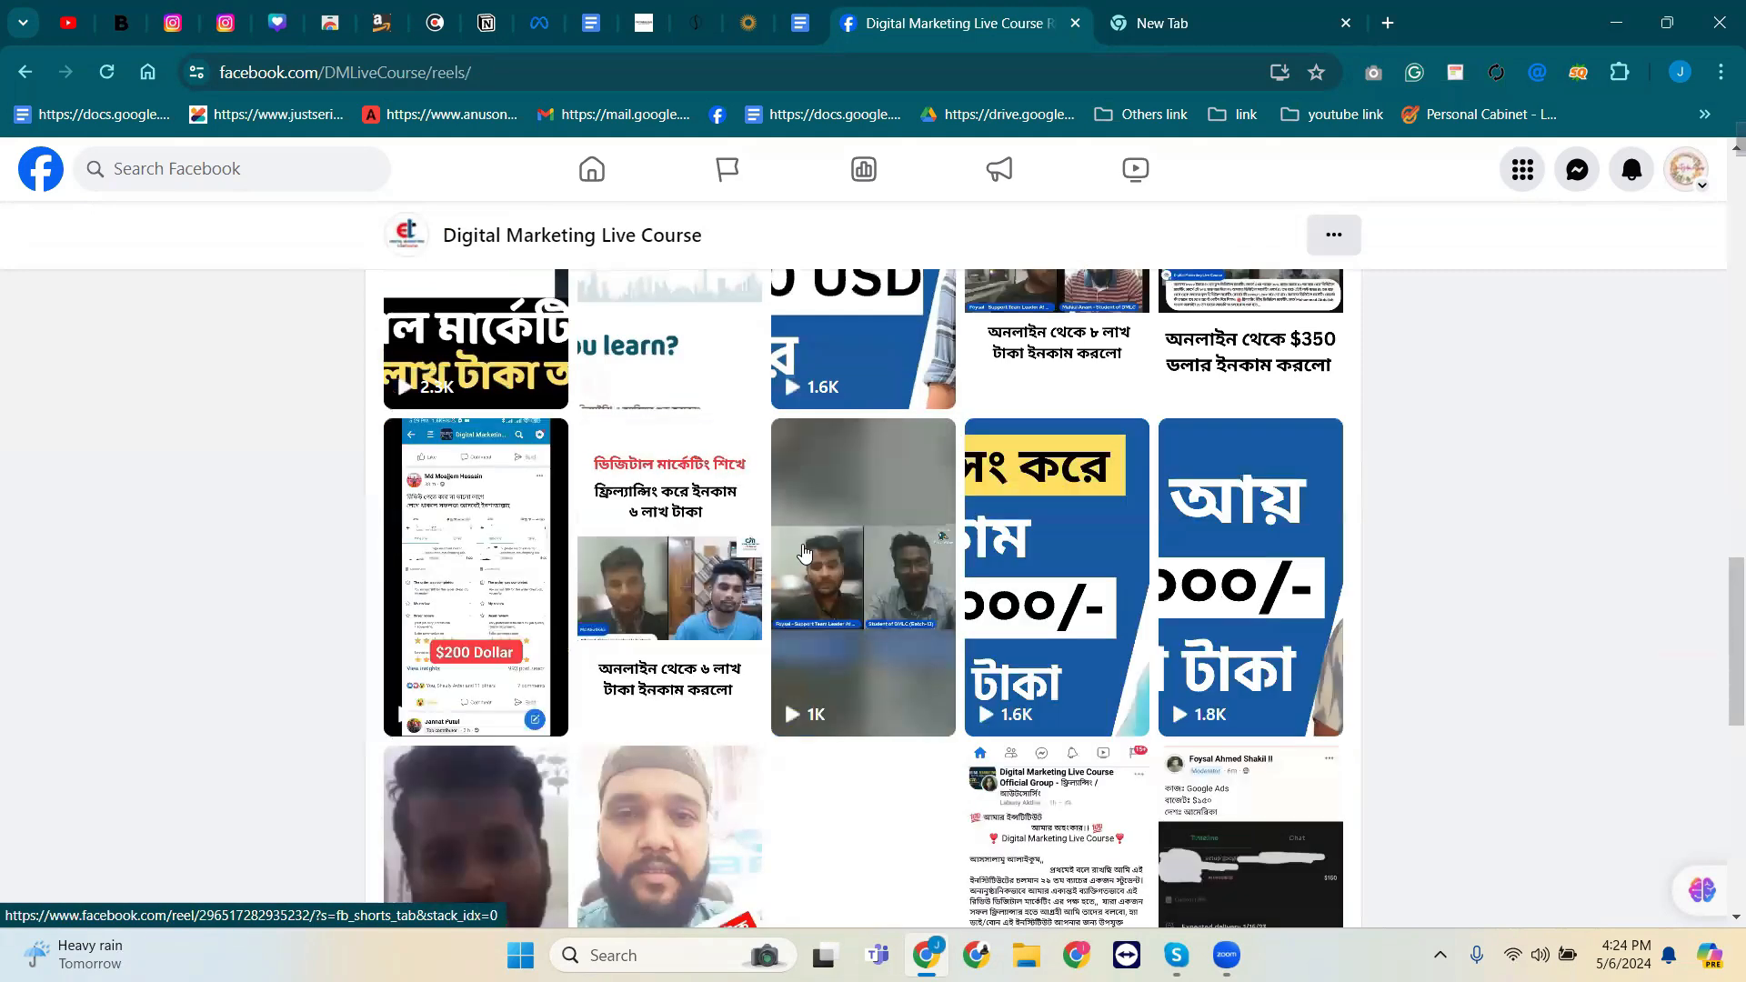
scroll(804, 553, "up", 15)
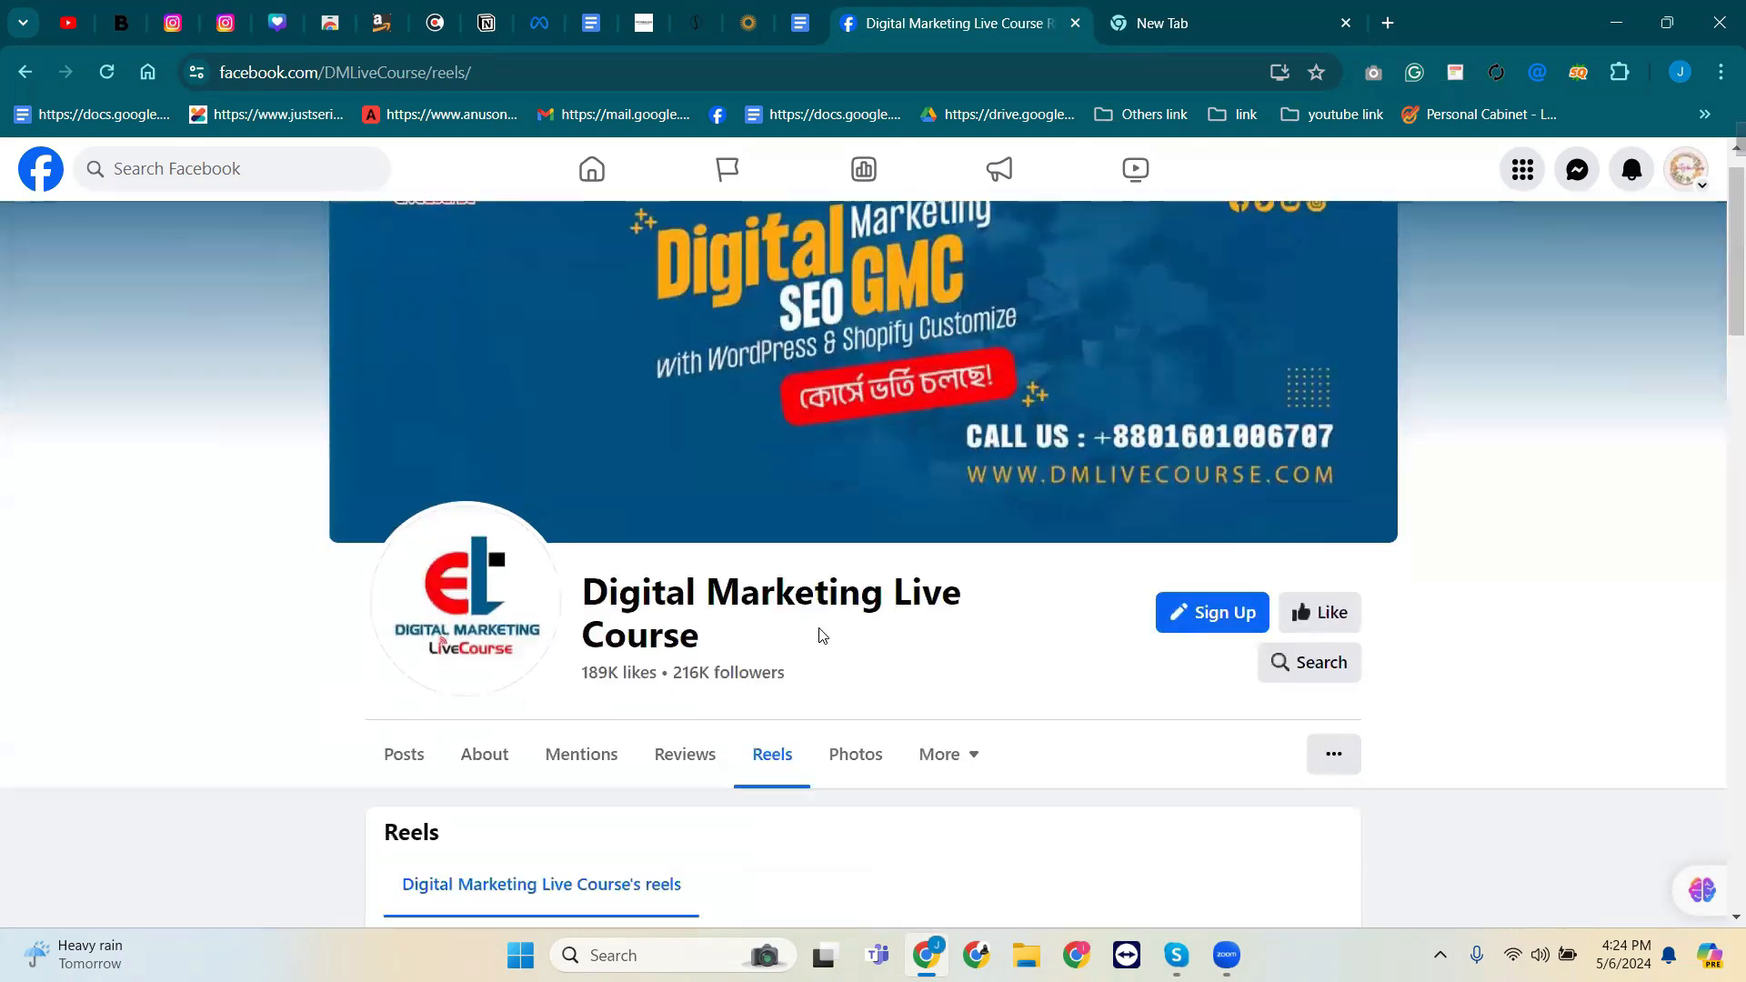
Open the page's Photos and look over the photos along with the Videos section beneath them.
scroll(782, 618, "down", 3)
left_click(861, 469)
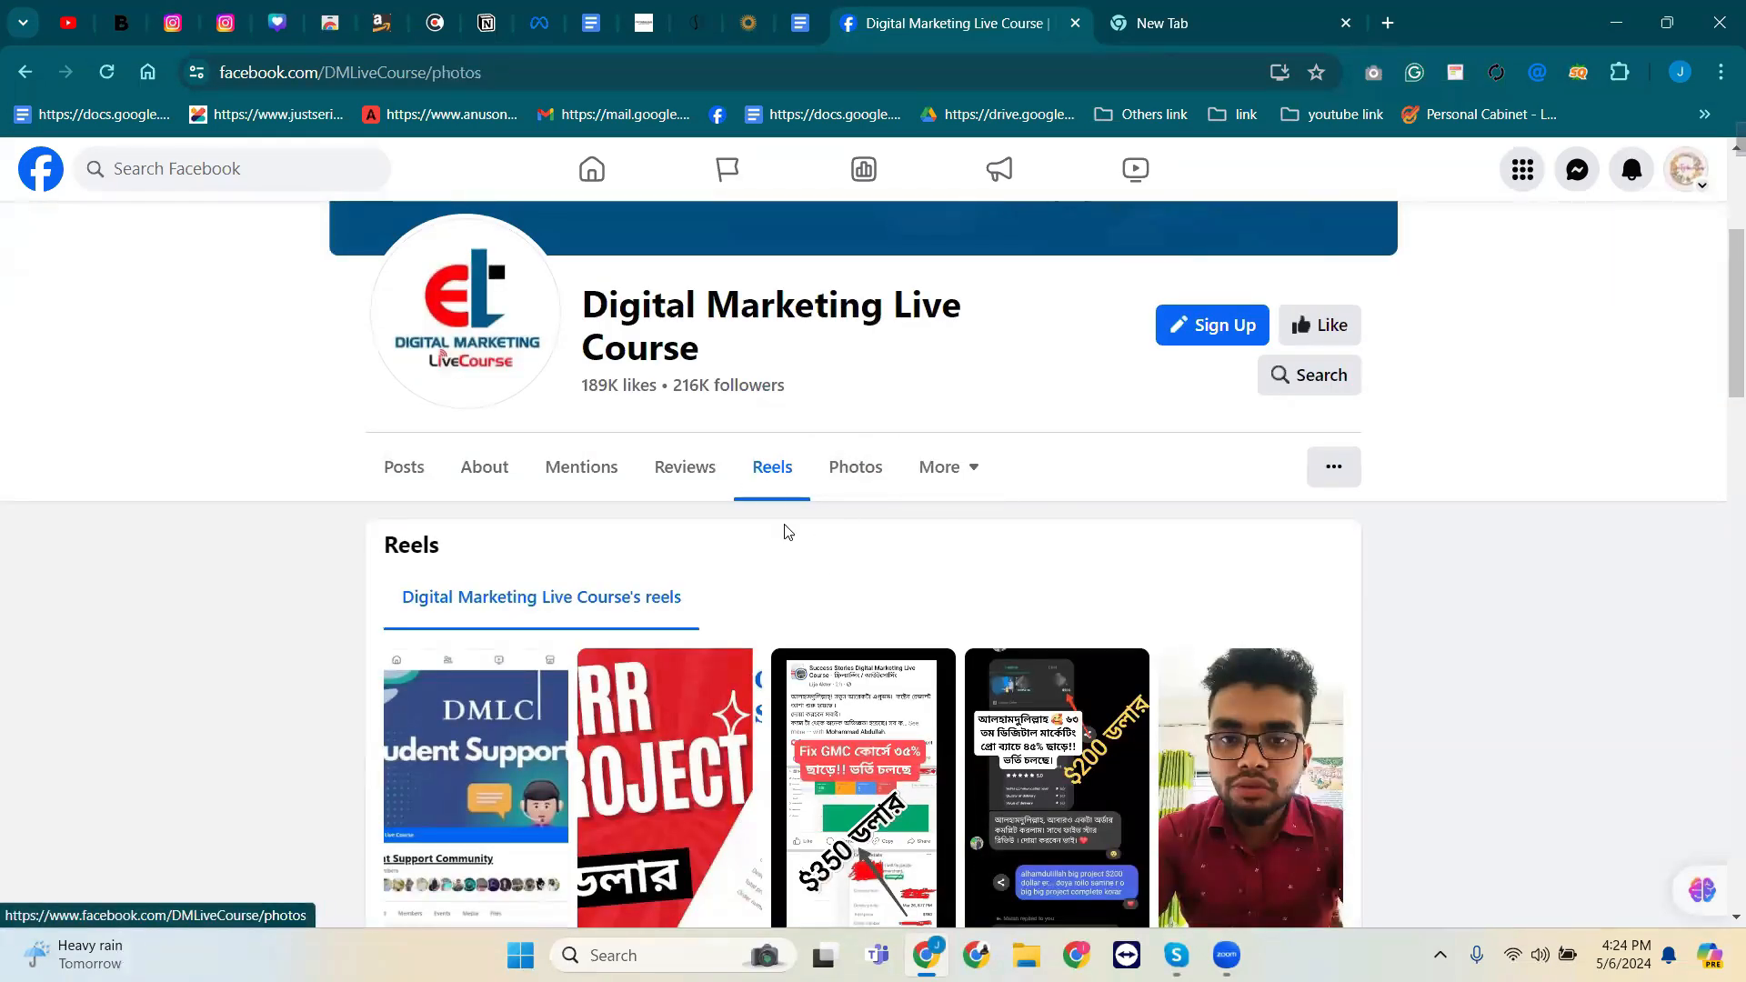
scroll(642, 616, "down", 10)
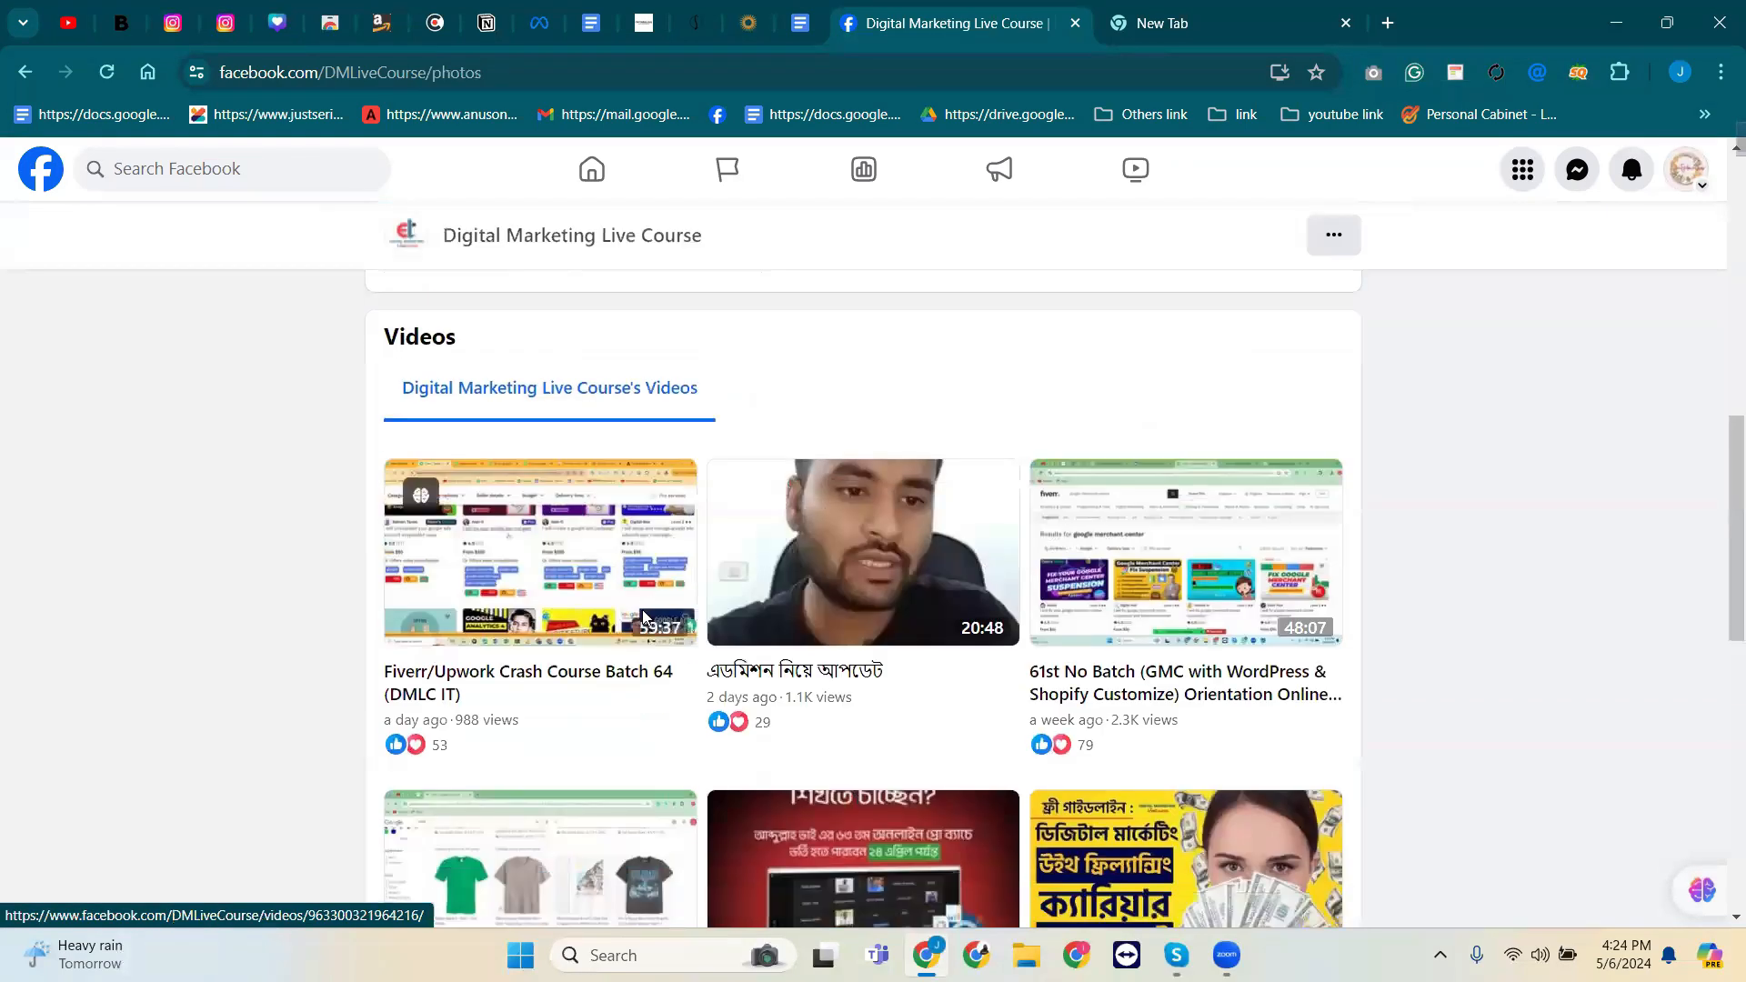
scroll(642, 616, "up", 5)
scroll(642, 617, "down", 3)
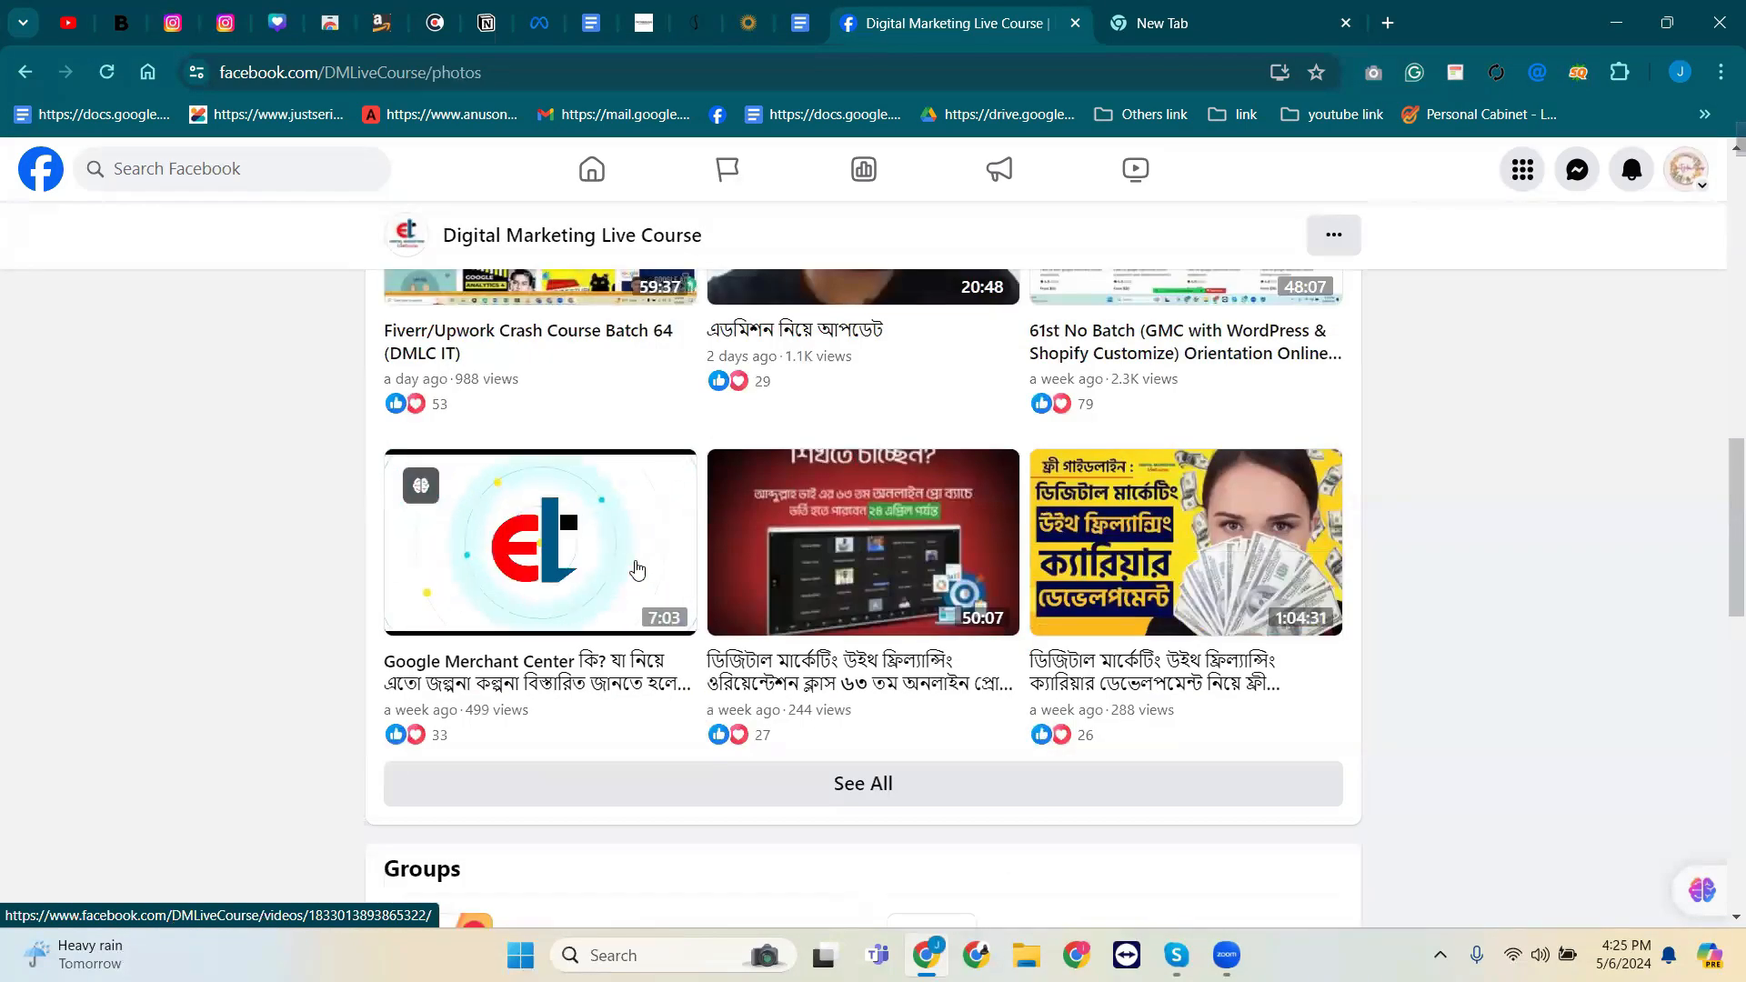
scroll(635, 564, "down", 4)
scroll(640, 569, "up", 5)
scroll(636, 566, "up", 6)
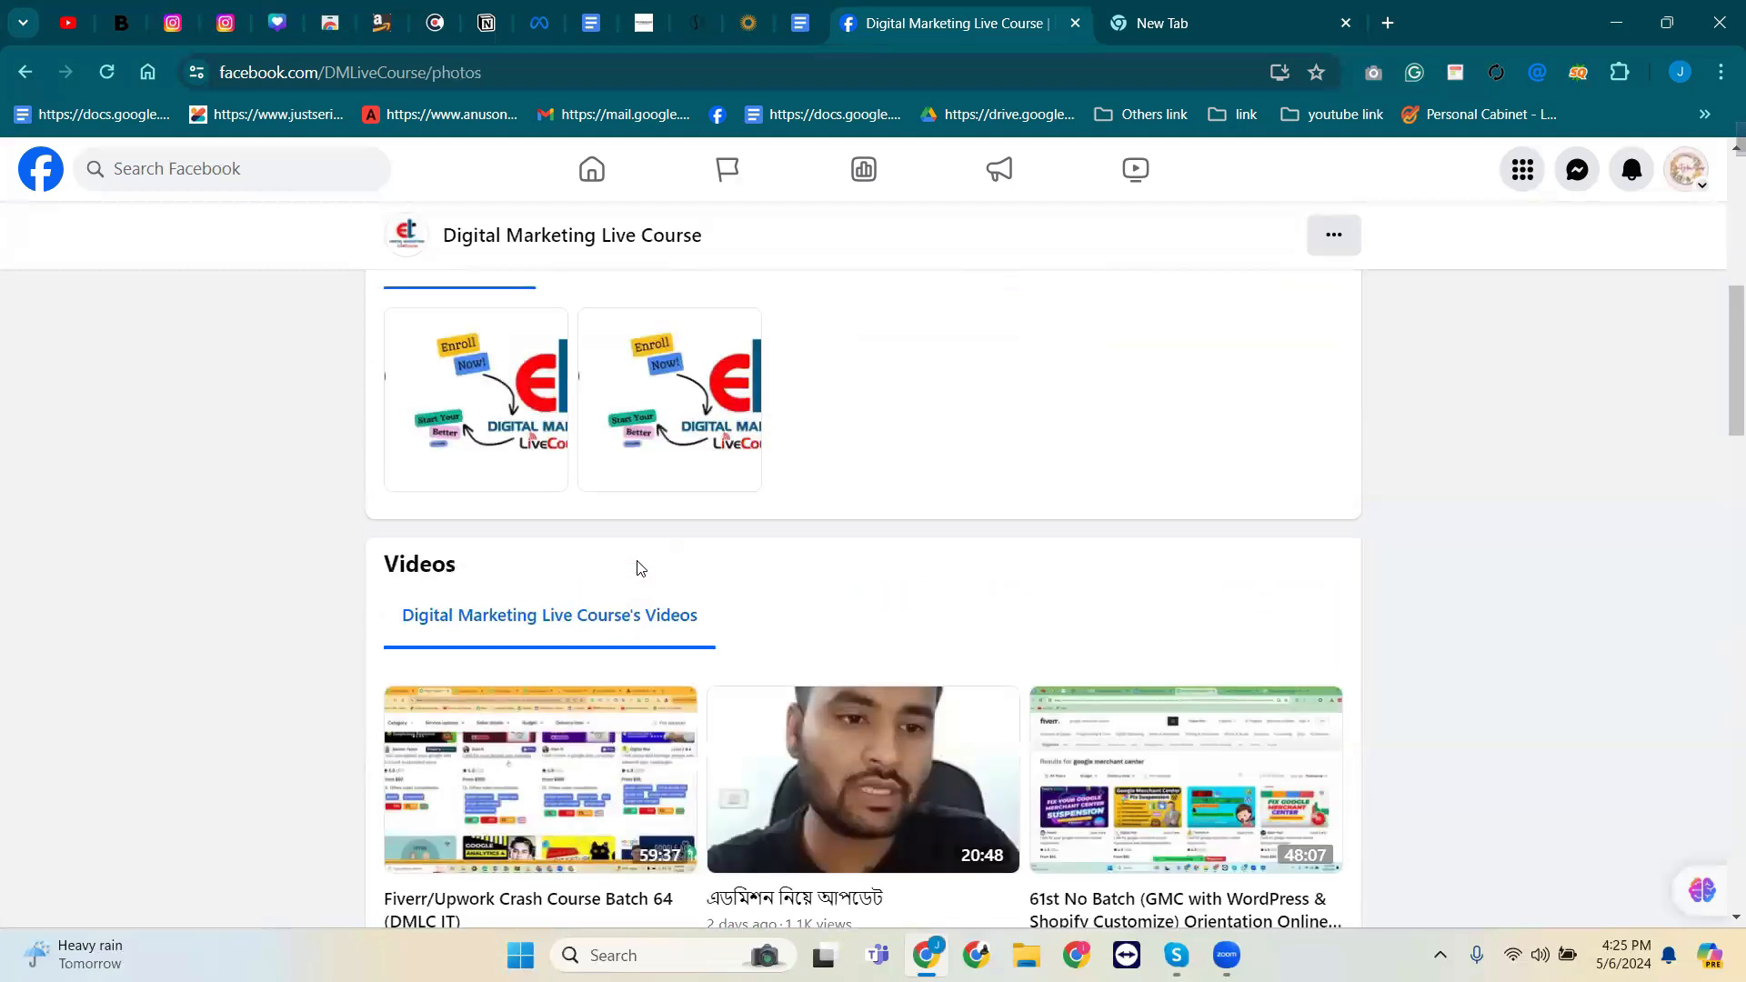
scroll(632, 570, "down", 3)
scroll(546, 701, "down", 5)
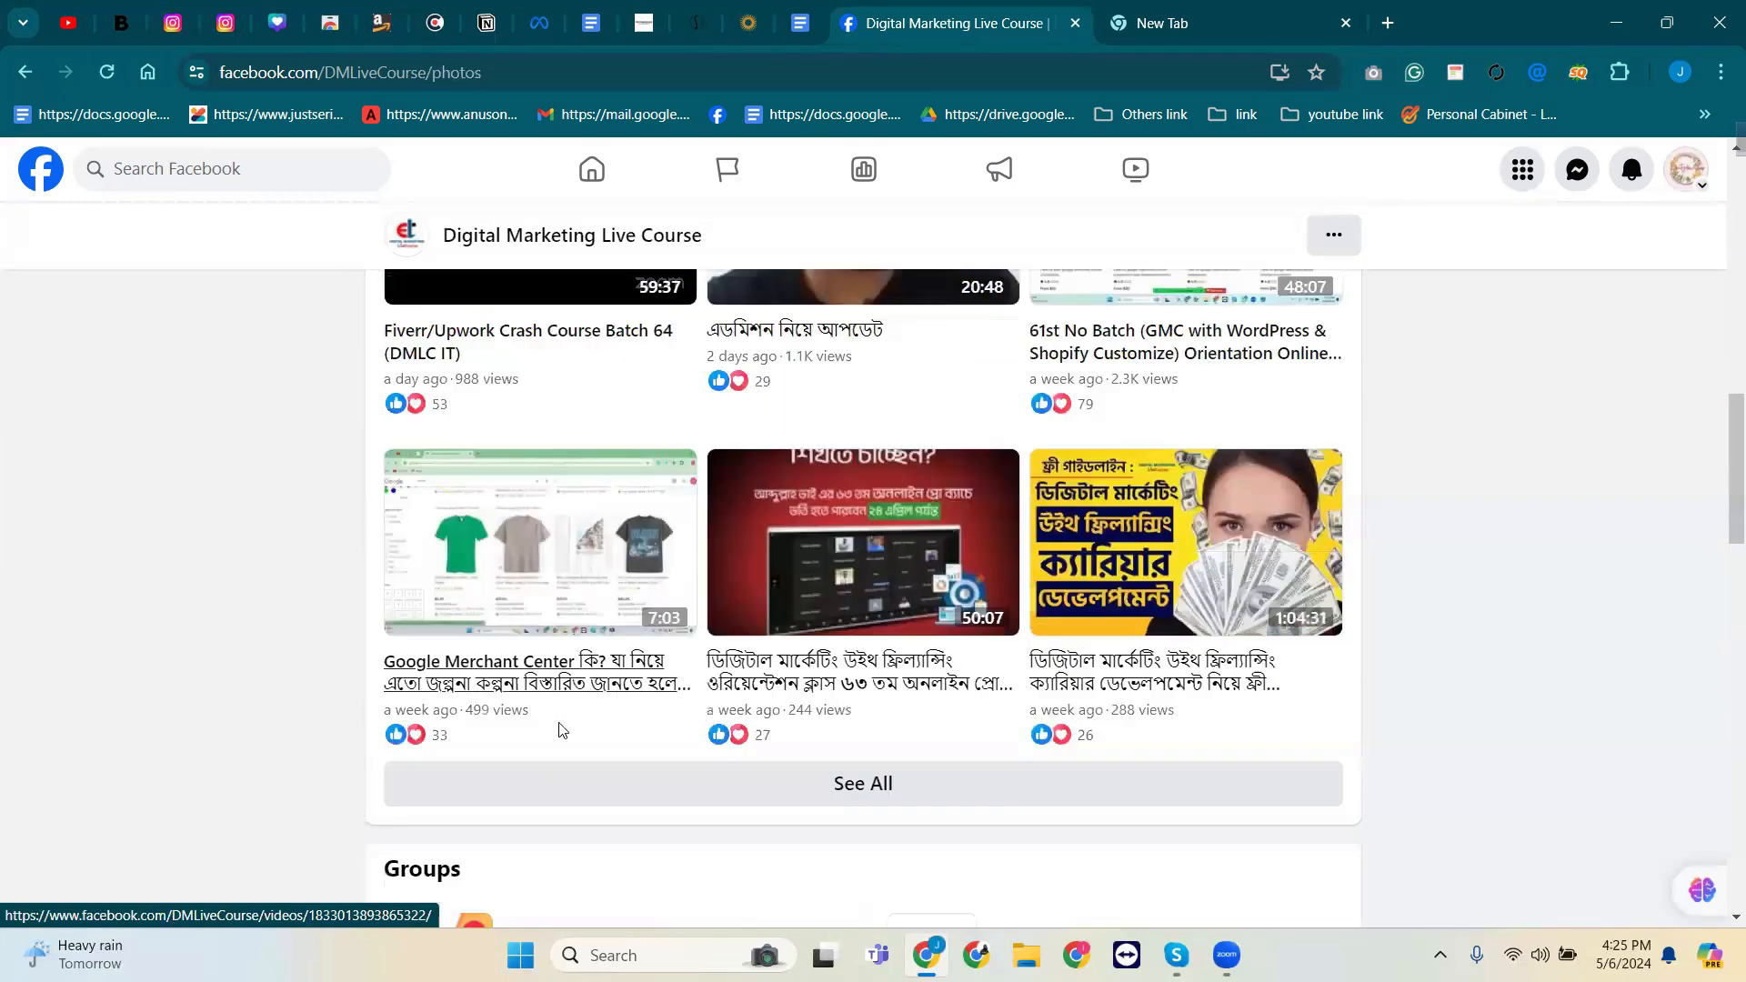
Open the full list of the Digital Marketing Live Course page's videos and browse the most popular and latest ones.
scroll(628, 728, "down", 5)
scroll(682, 582, "up", 2)
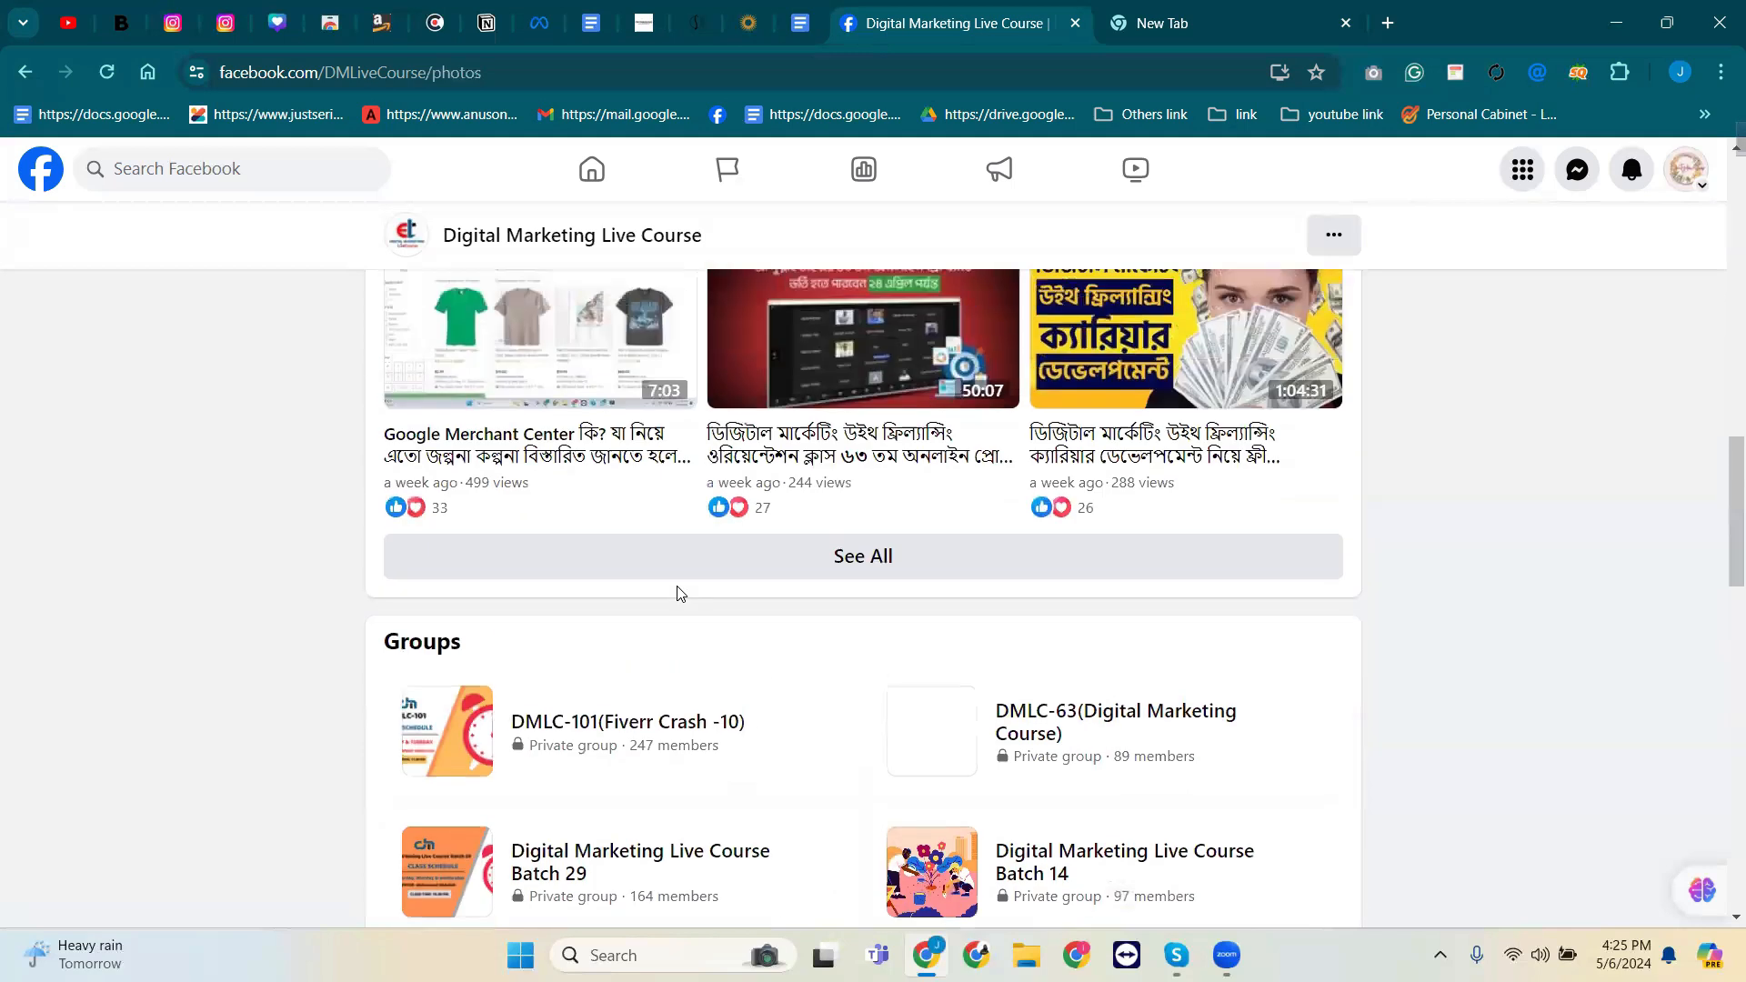
left_click(887, 579)
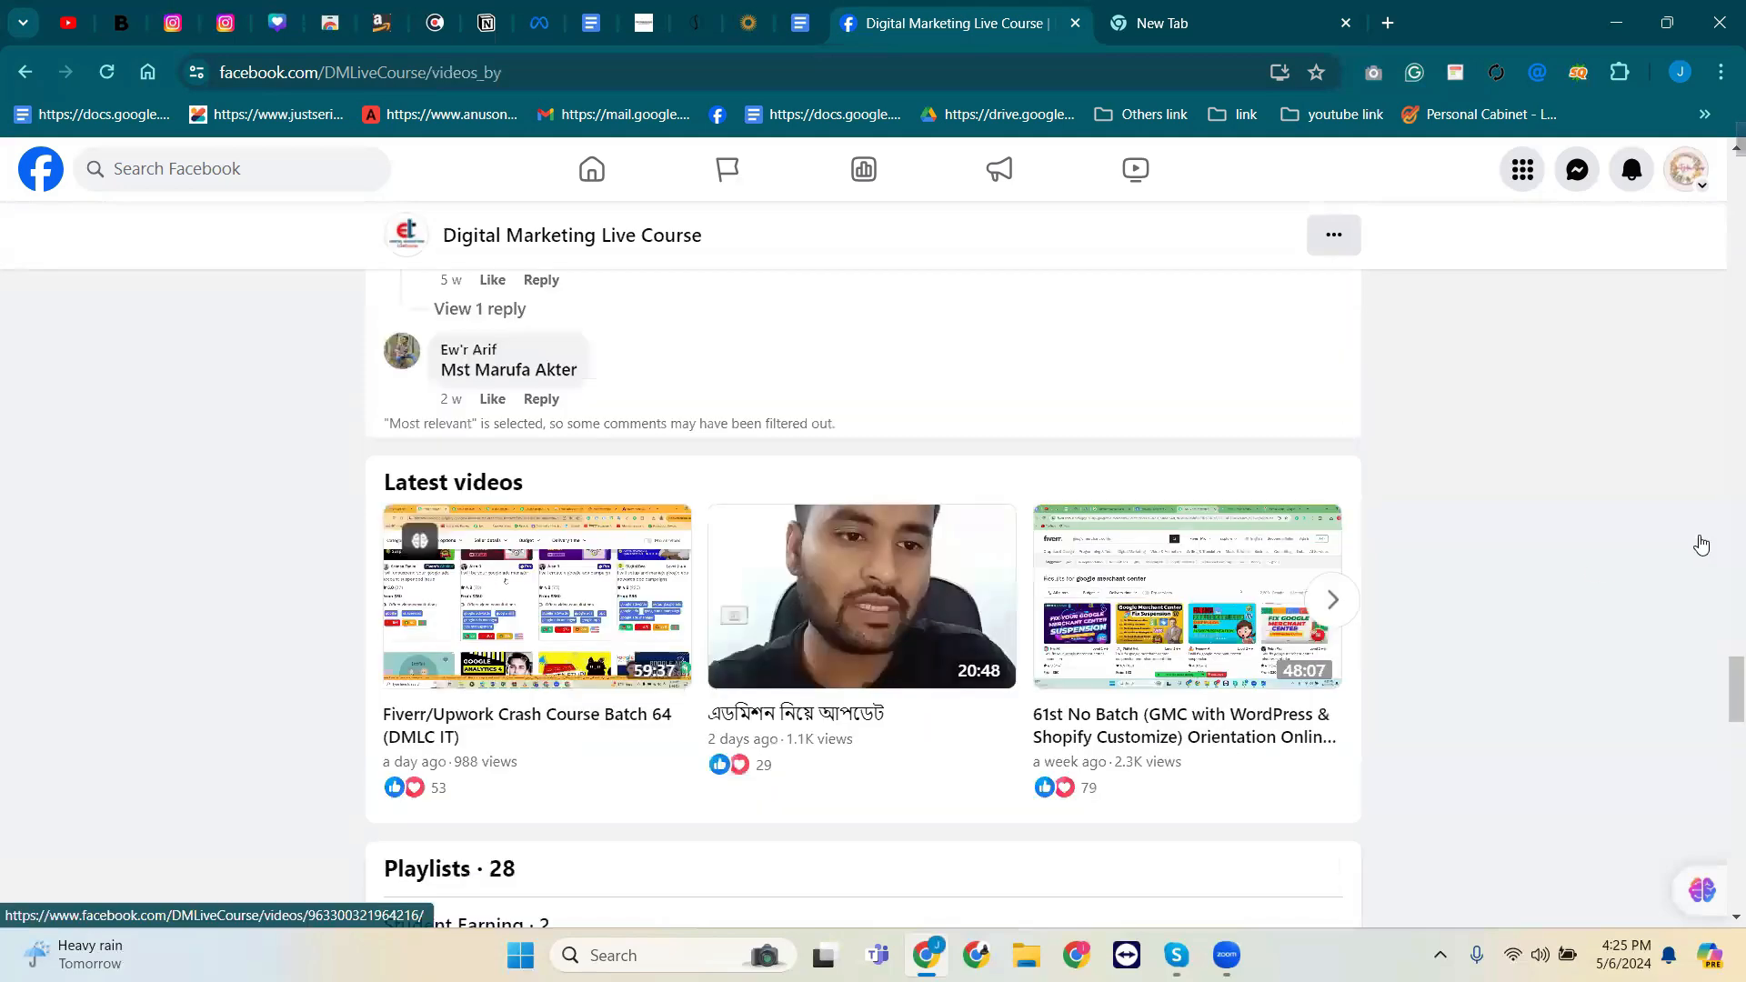
scroll(791, 610, "up", 15)
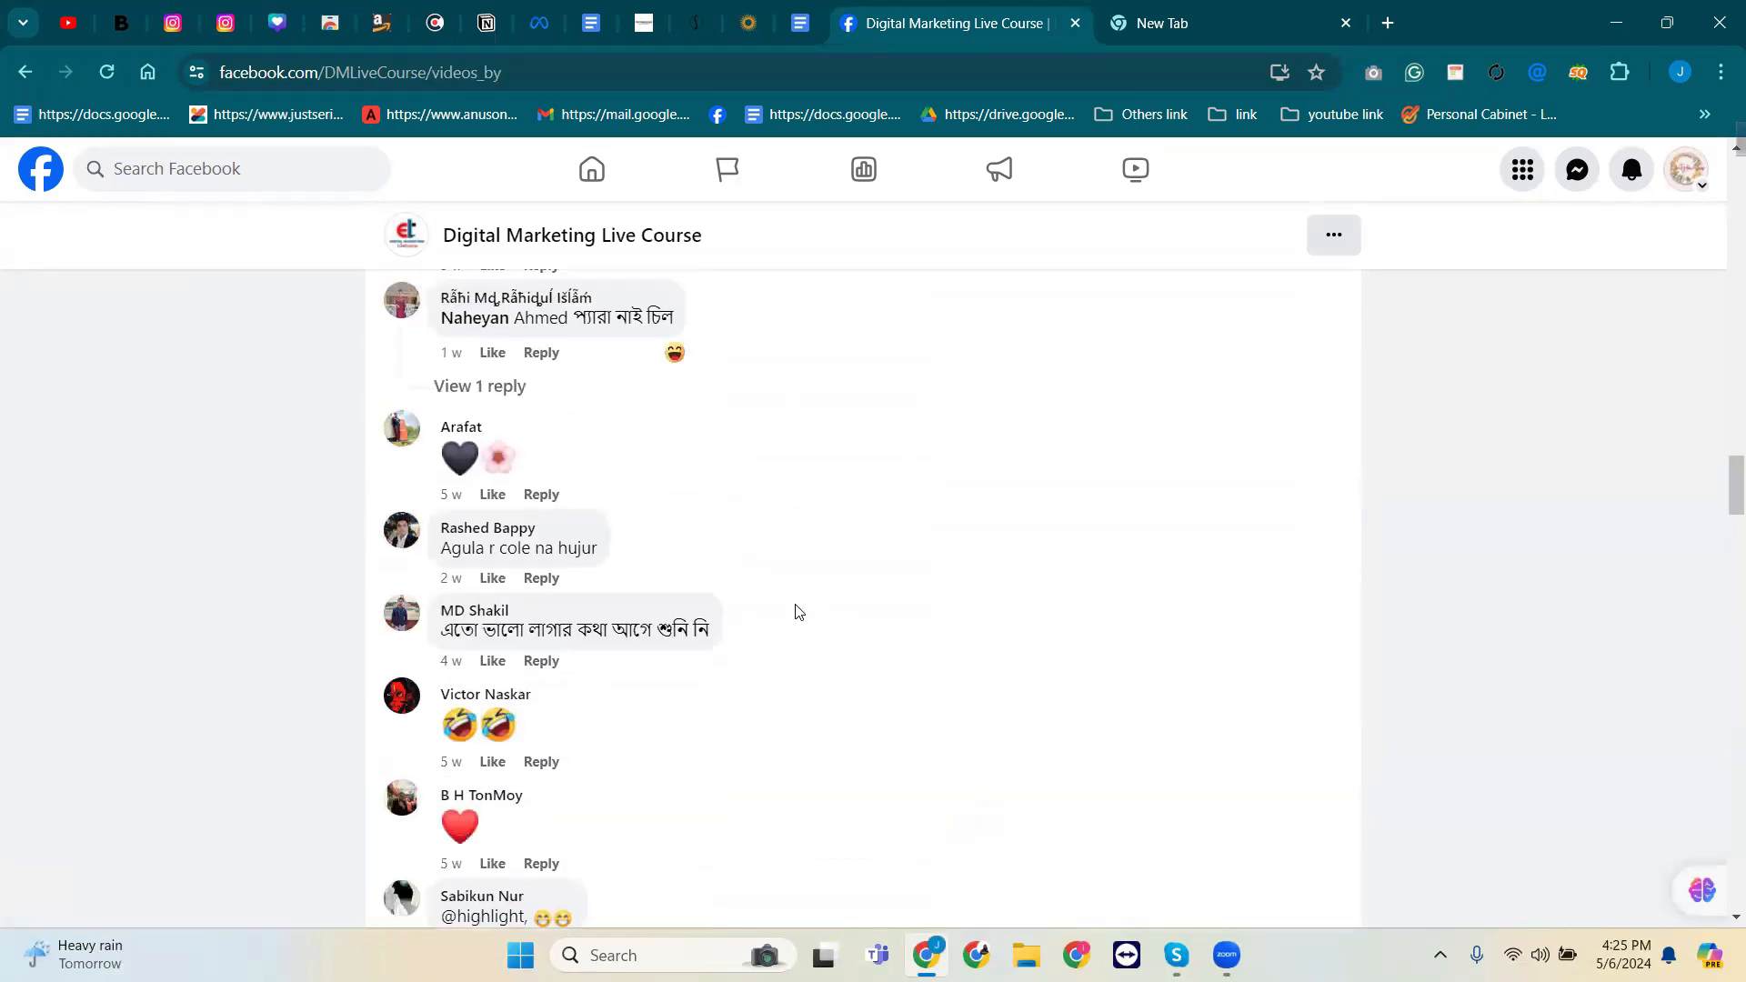
scroll(792, 611, "up", 5)
scroll(1063, 606, "up", 15)
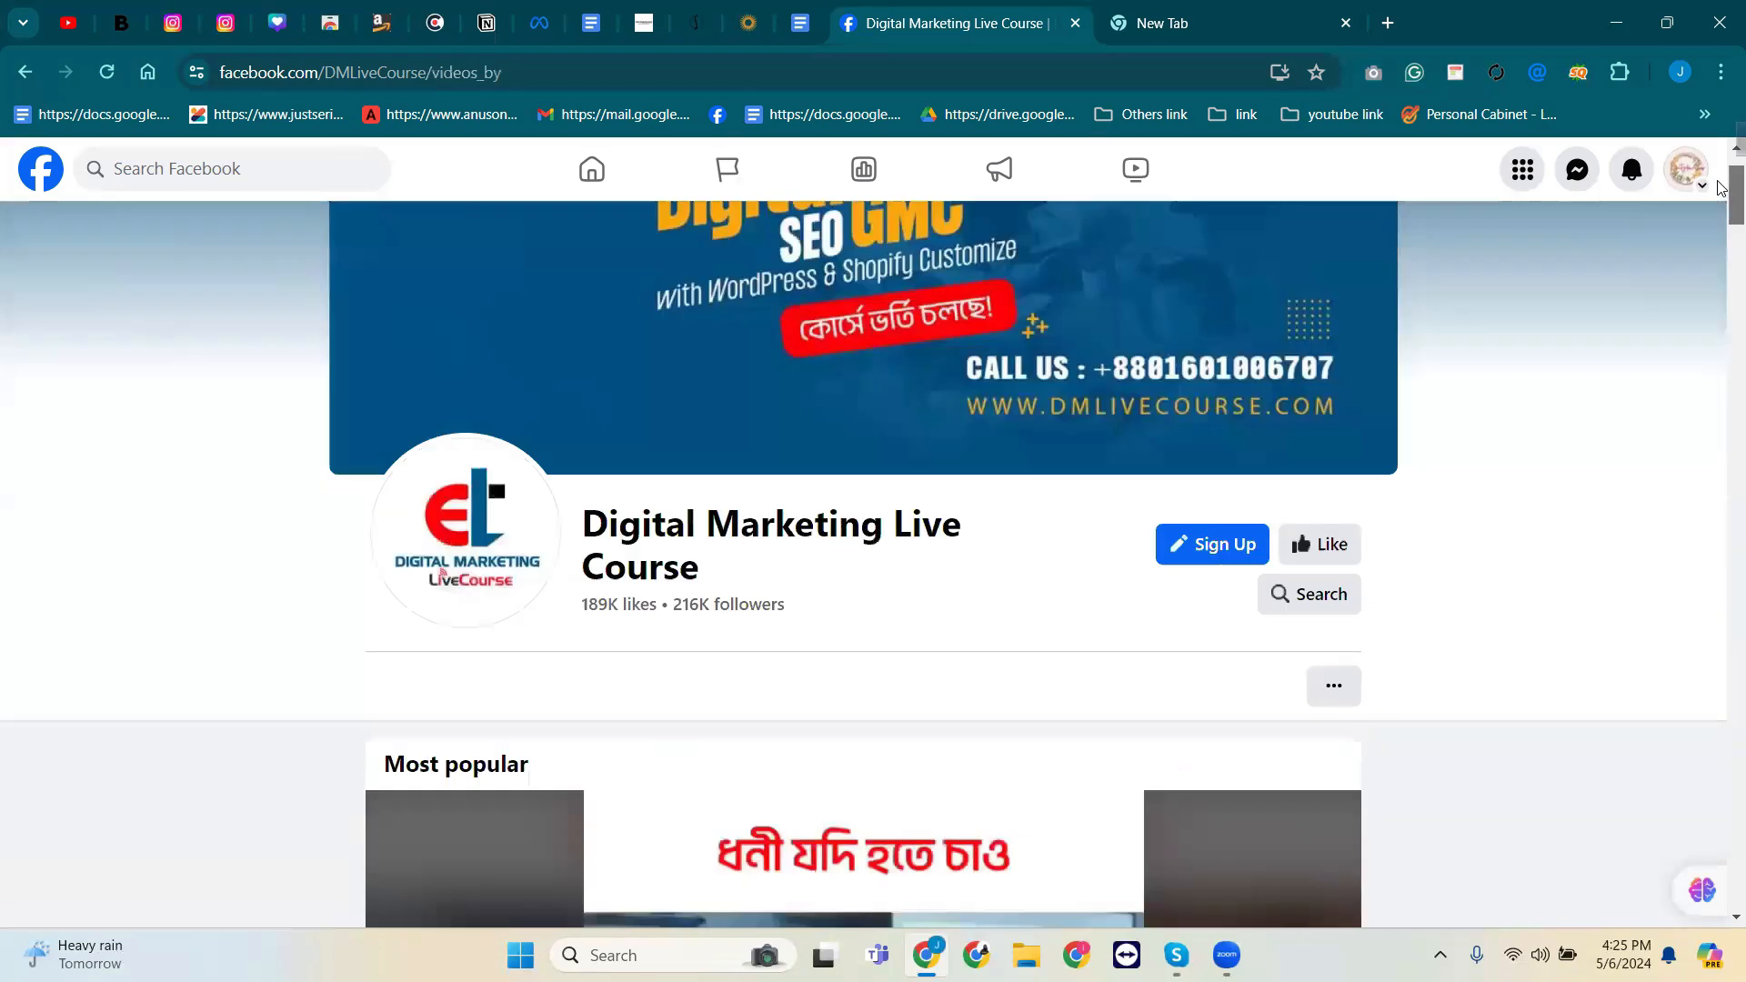
scroll(1062, 605, "down", 4)
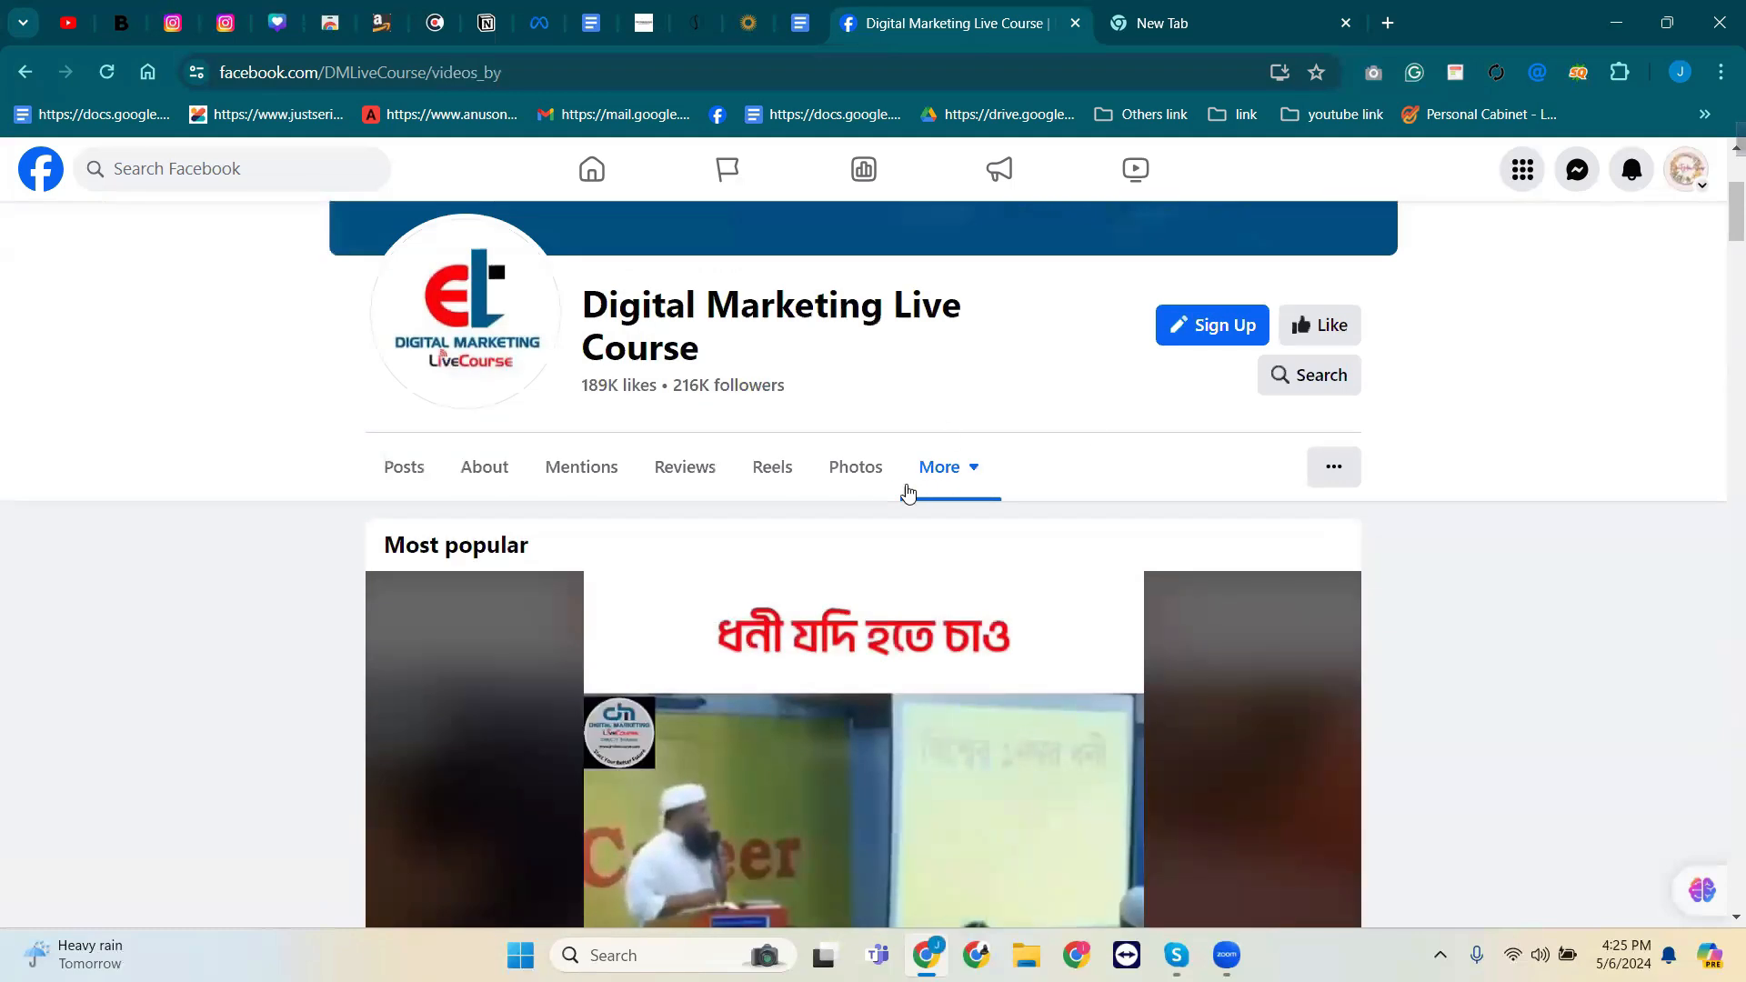
Examine the page's additional sections, from Videos, Live and Groups through to Reviews given, then dismiss the list.
left_click(966, 476)
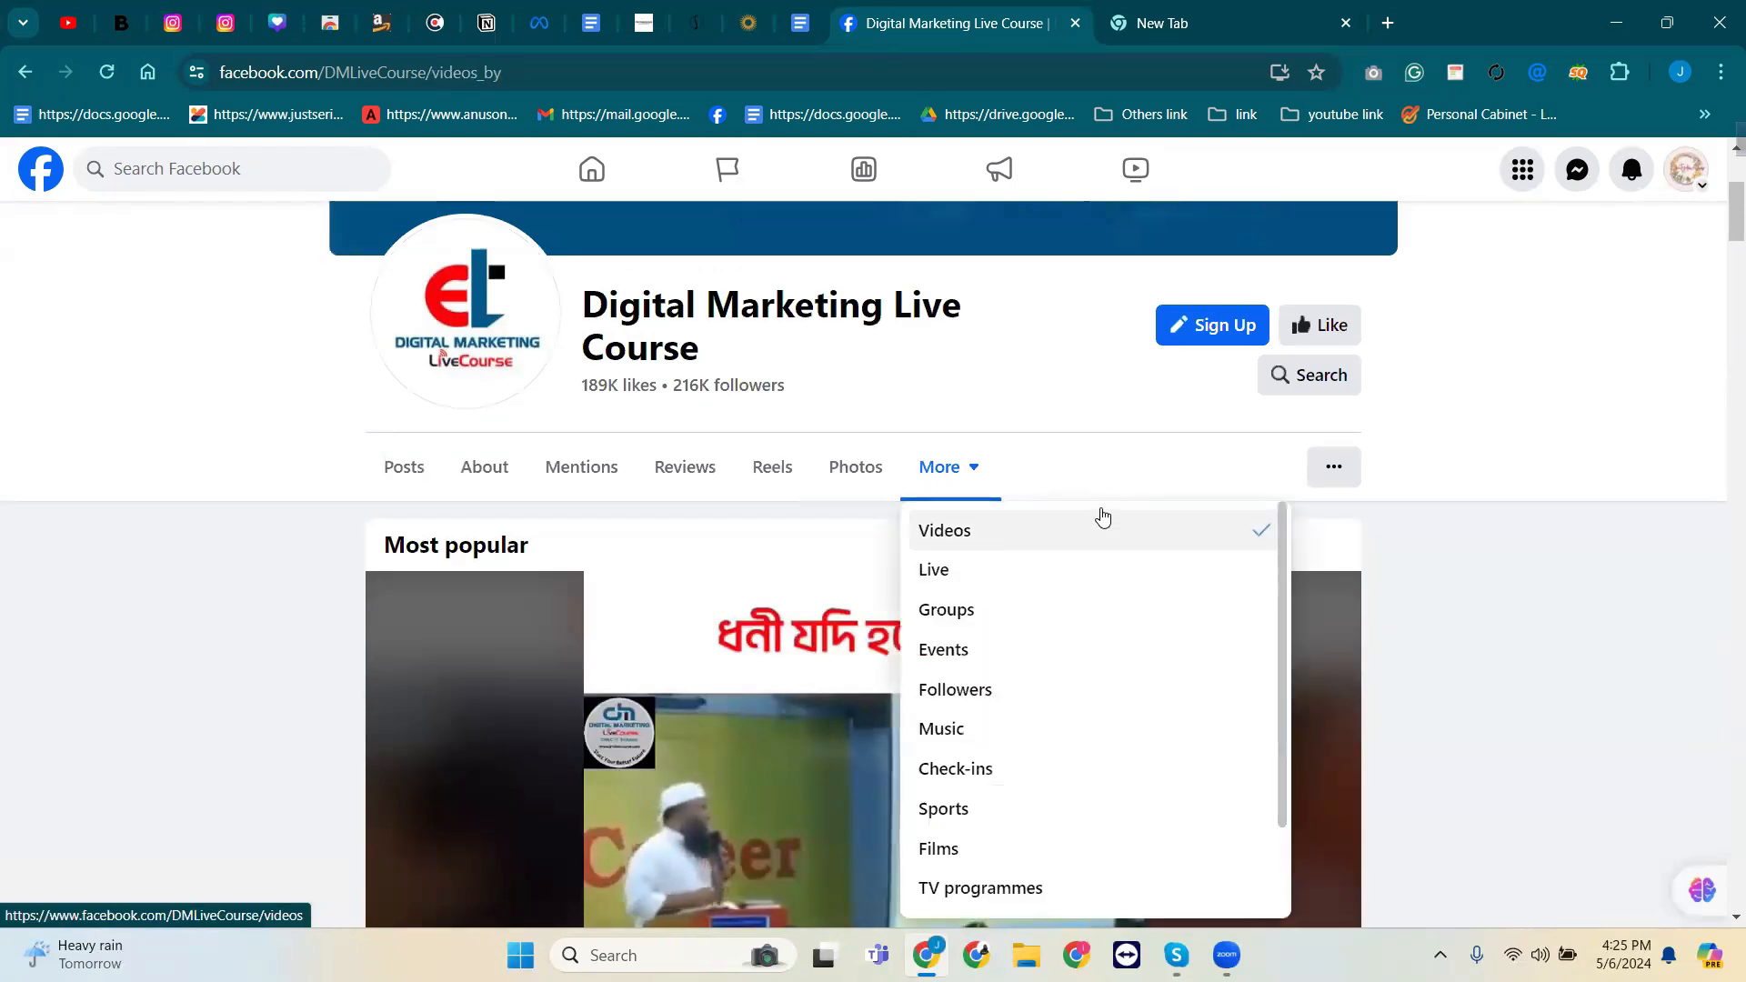
scroll(520, 521, "down", 3)
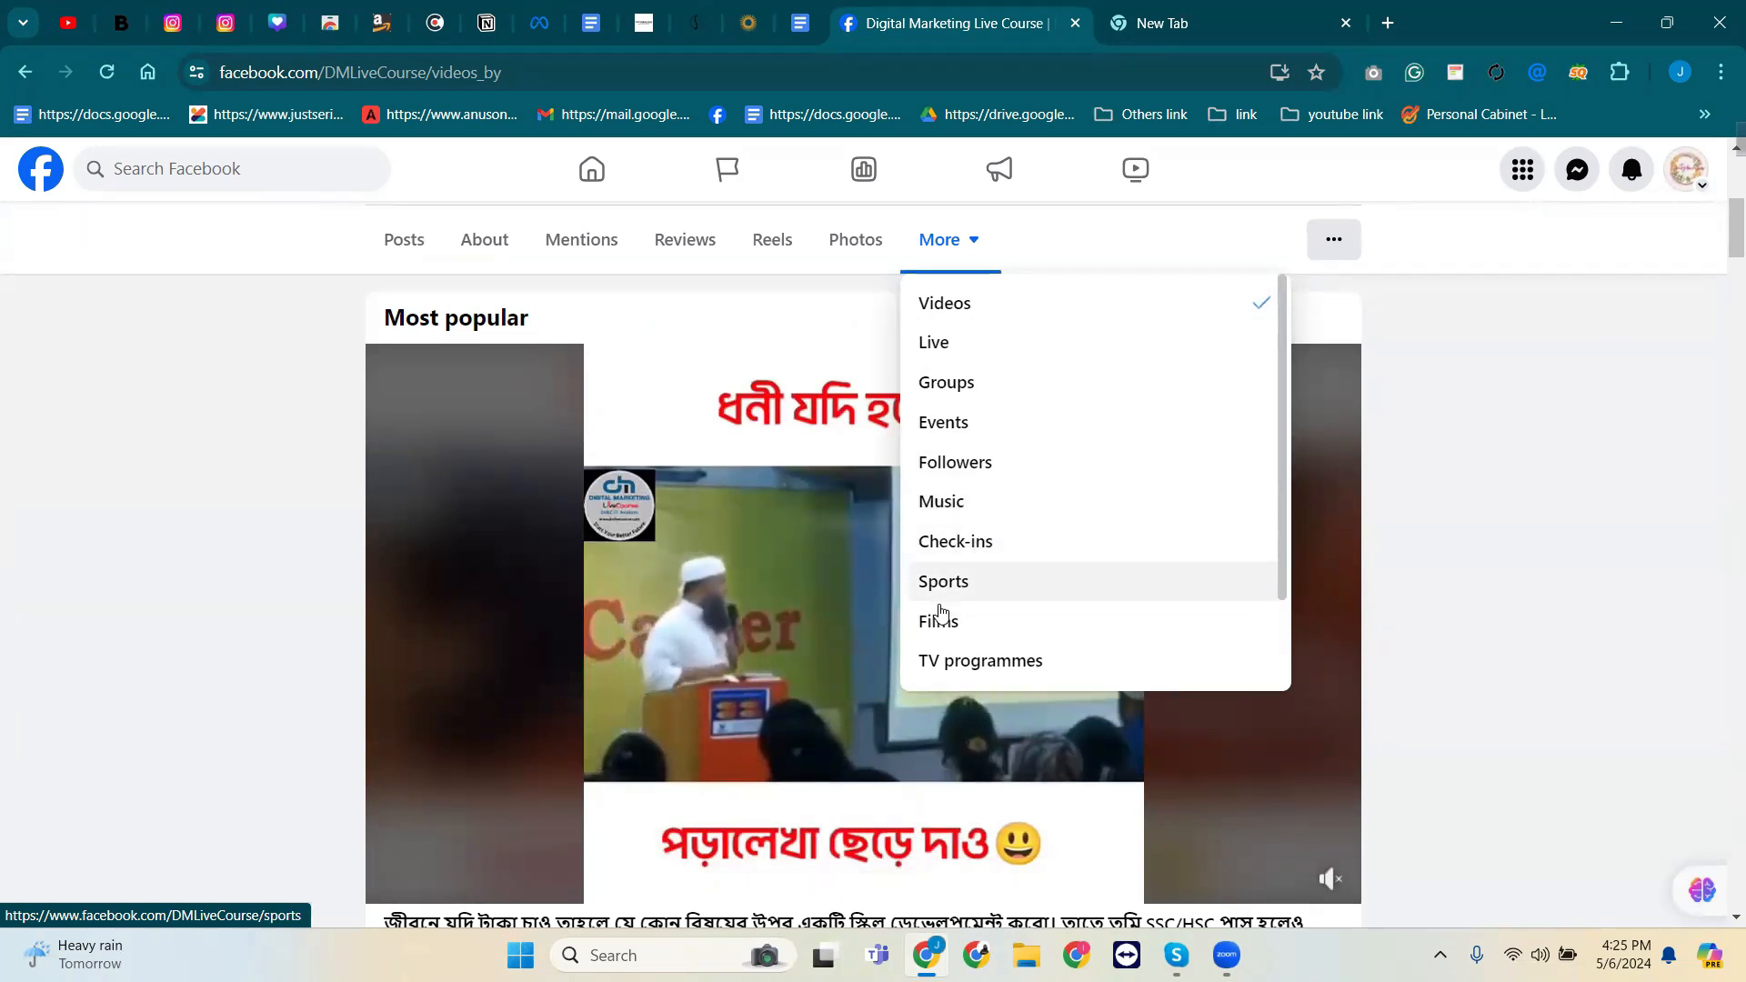
scroll(1066, 672, "down", 2)
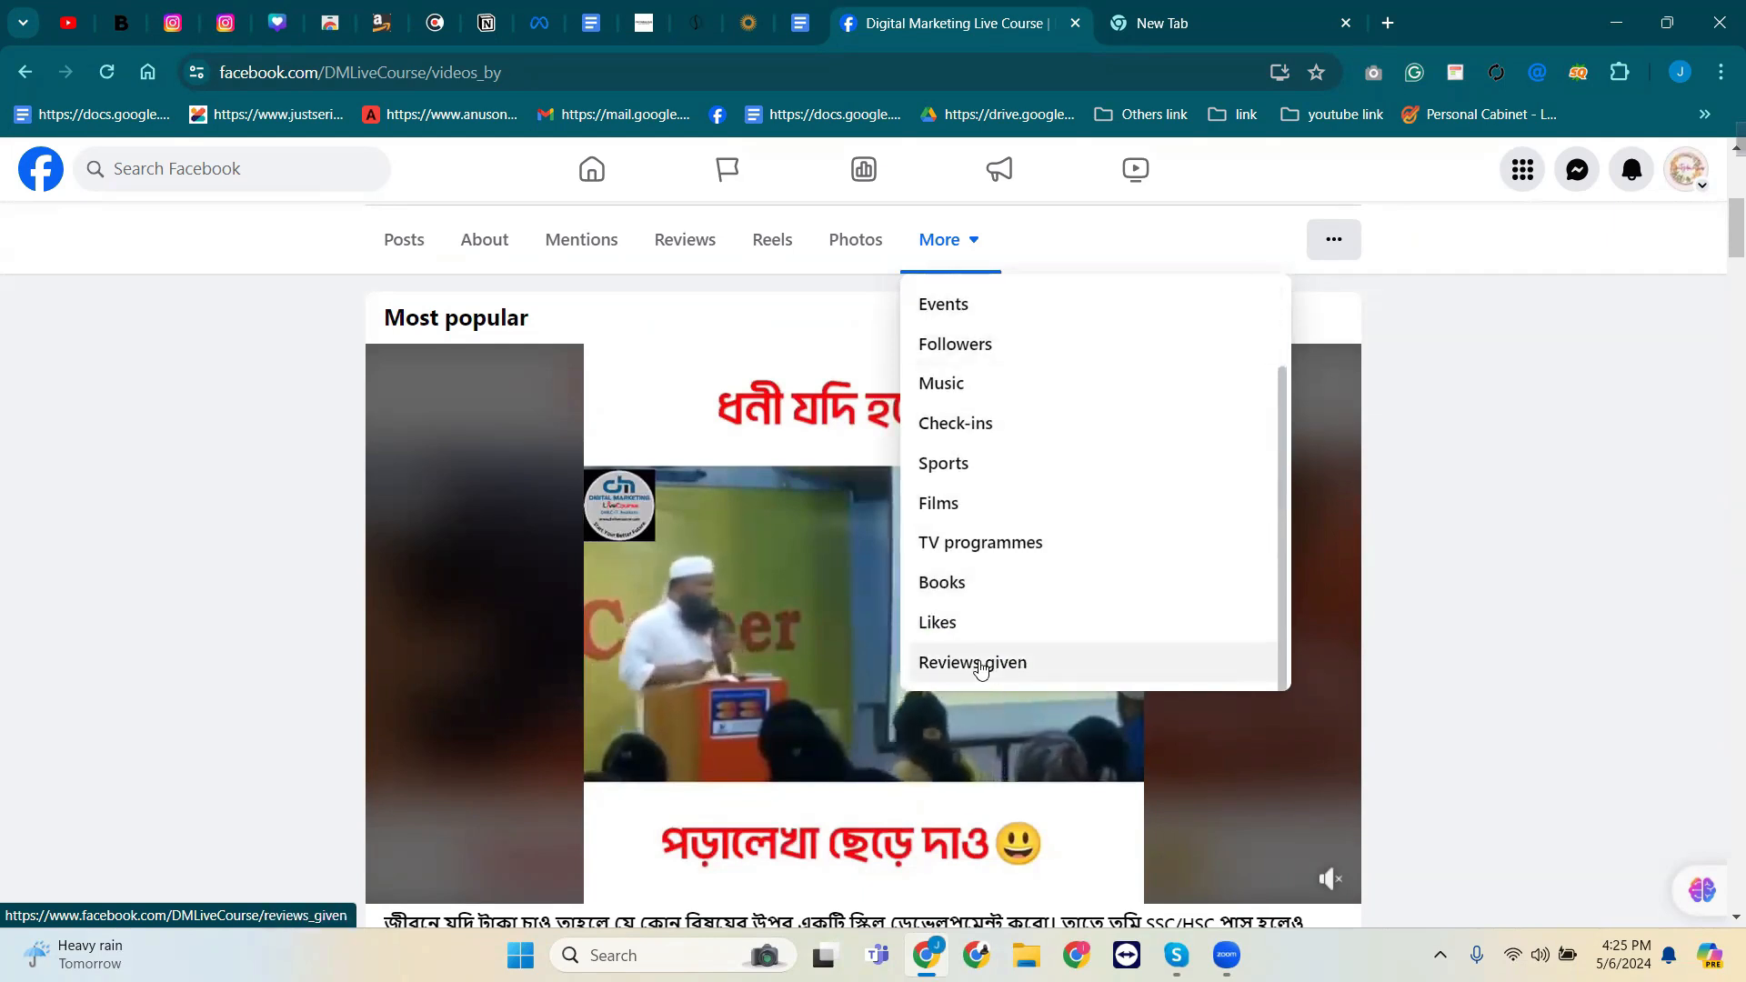
scroll(987, 666, "up", 2)
left_click(1555, 480)
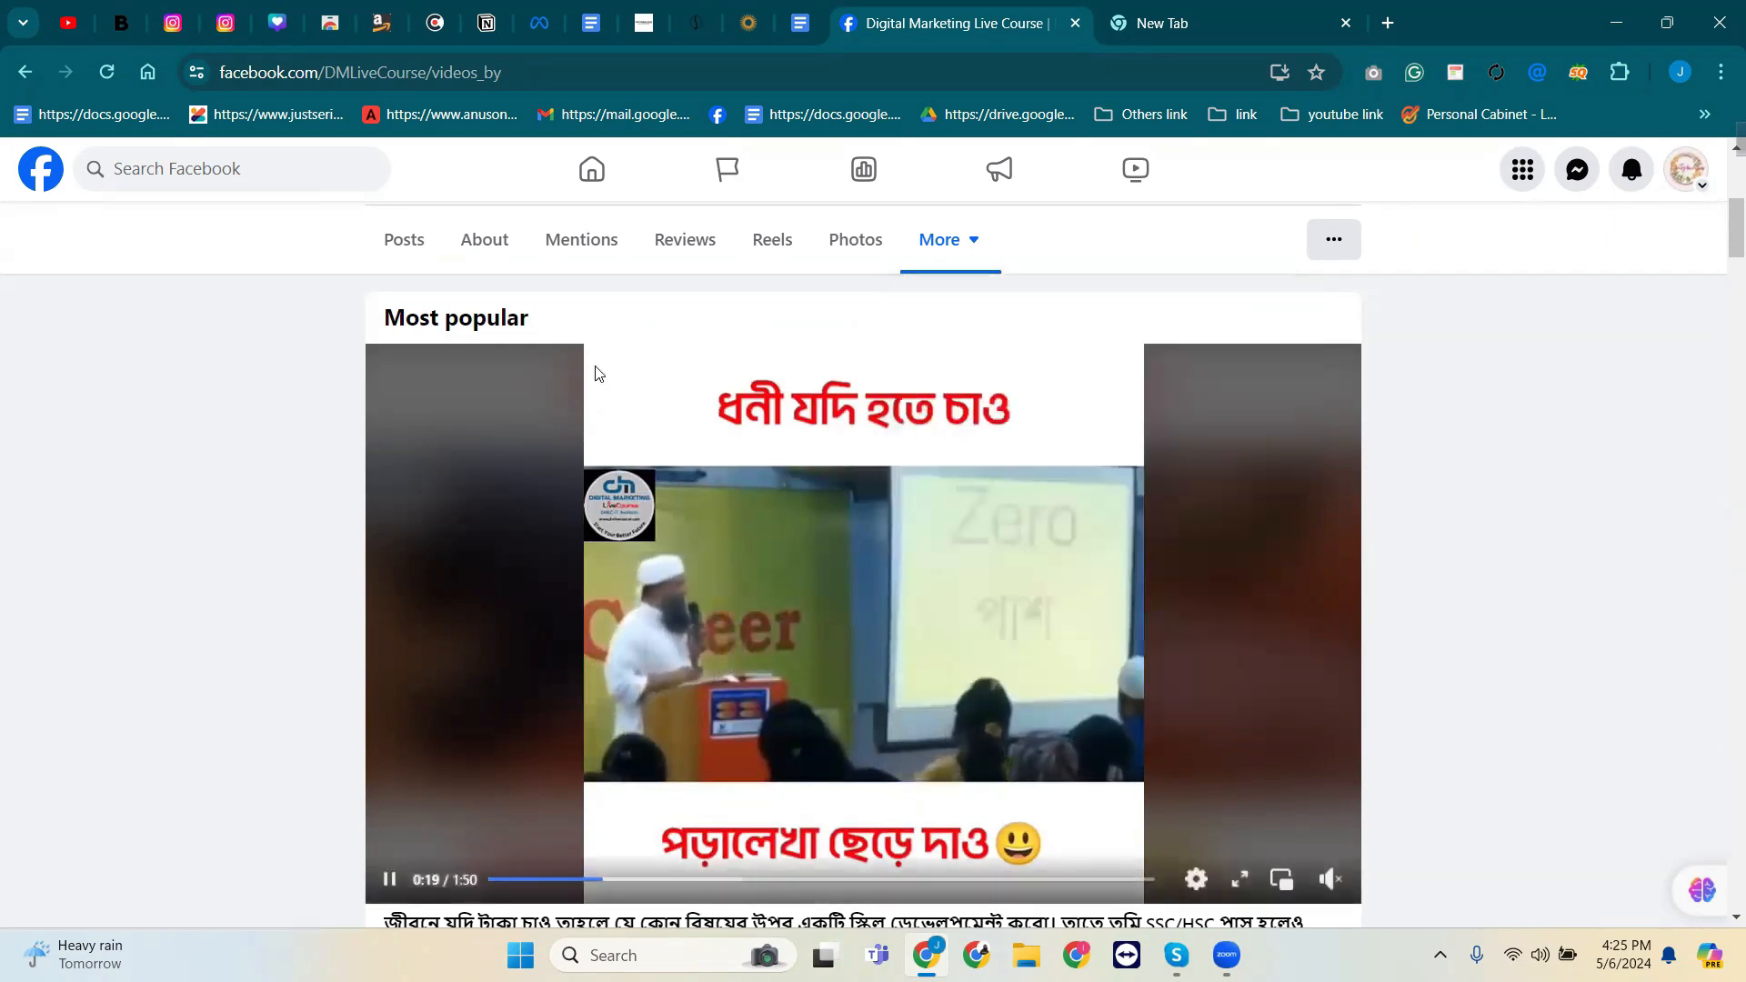
Return to the page's Posts section and review its cover, Intro details and featured posts.
left_click(425, 259)
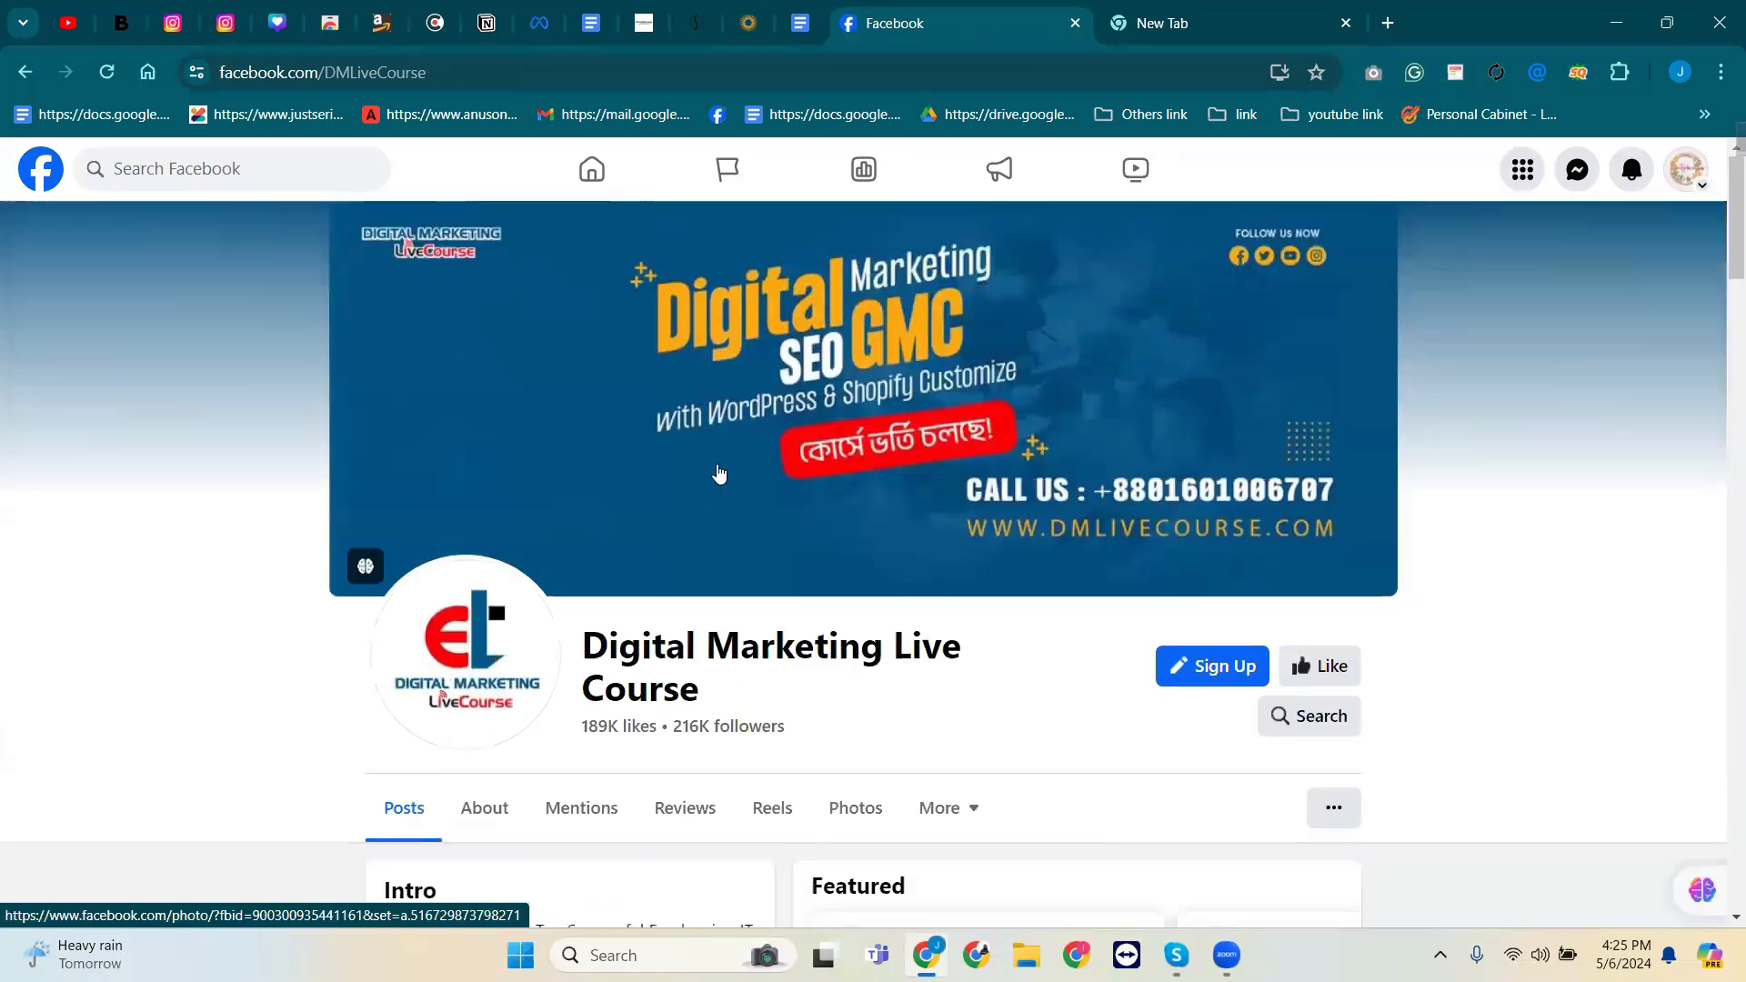
scroll(717, 473, "up", 4)
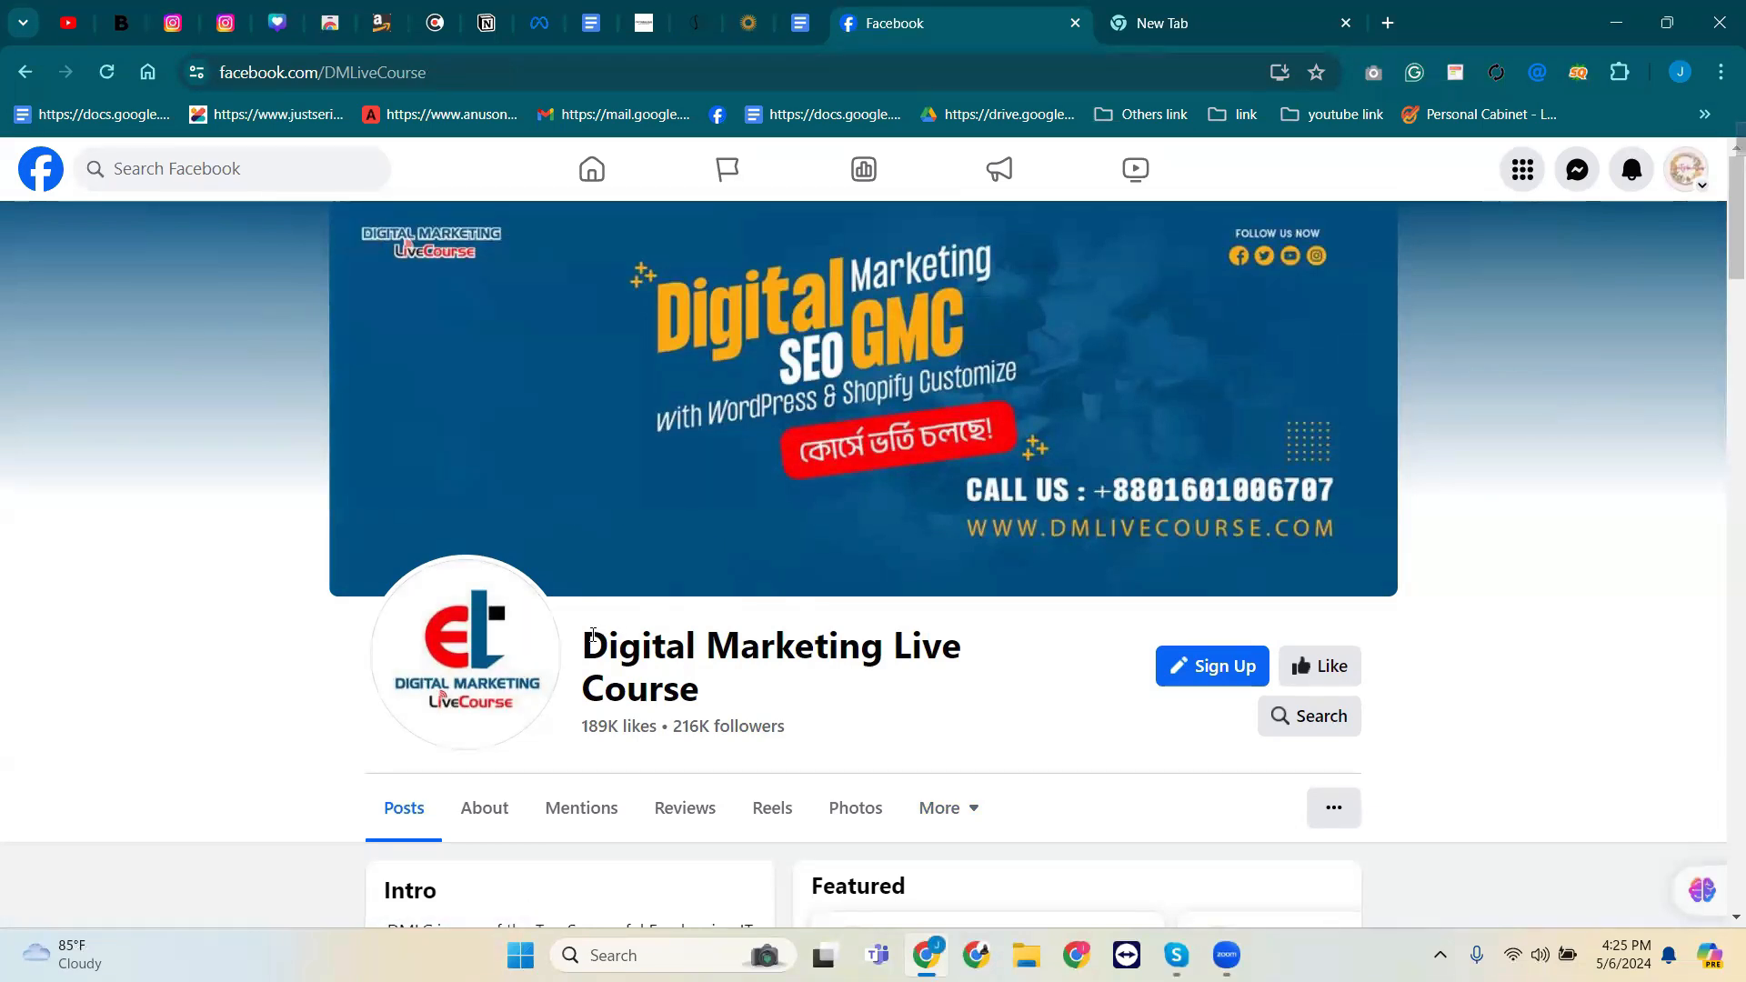
scroll(592, 635, "down", 5)
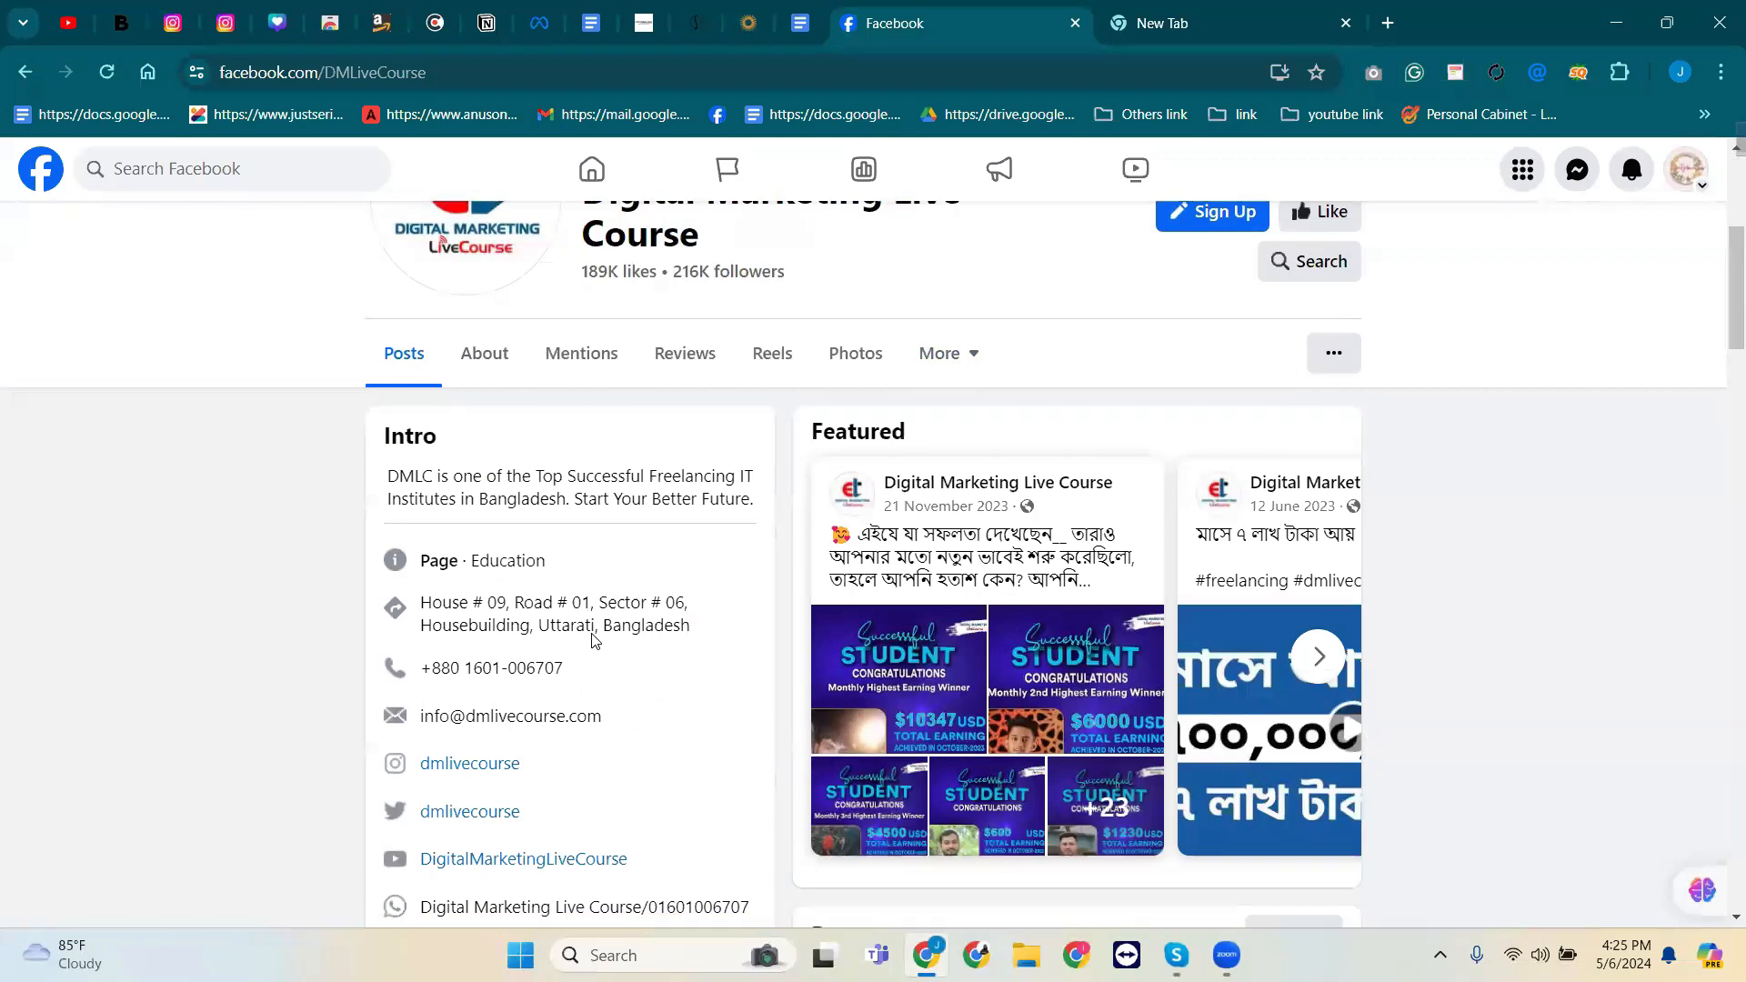
scroll(779, 511, "up", 3)
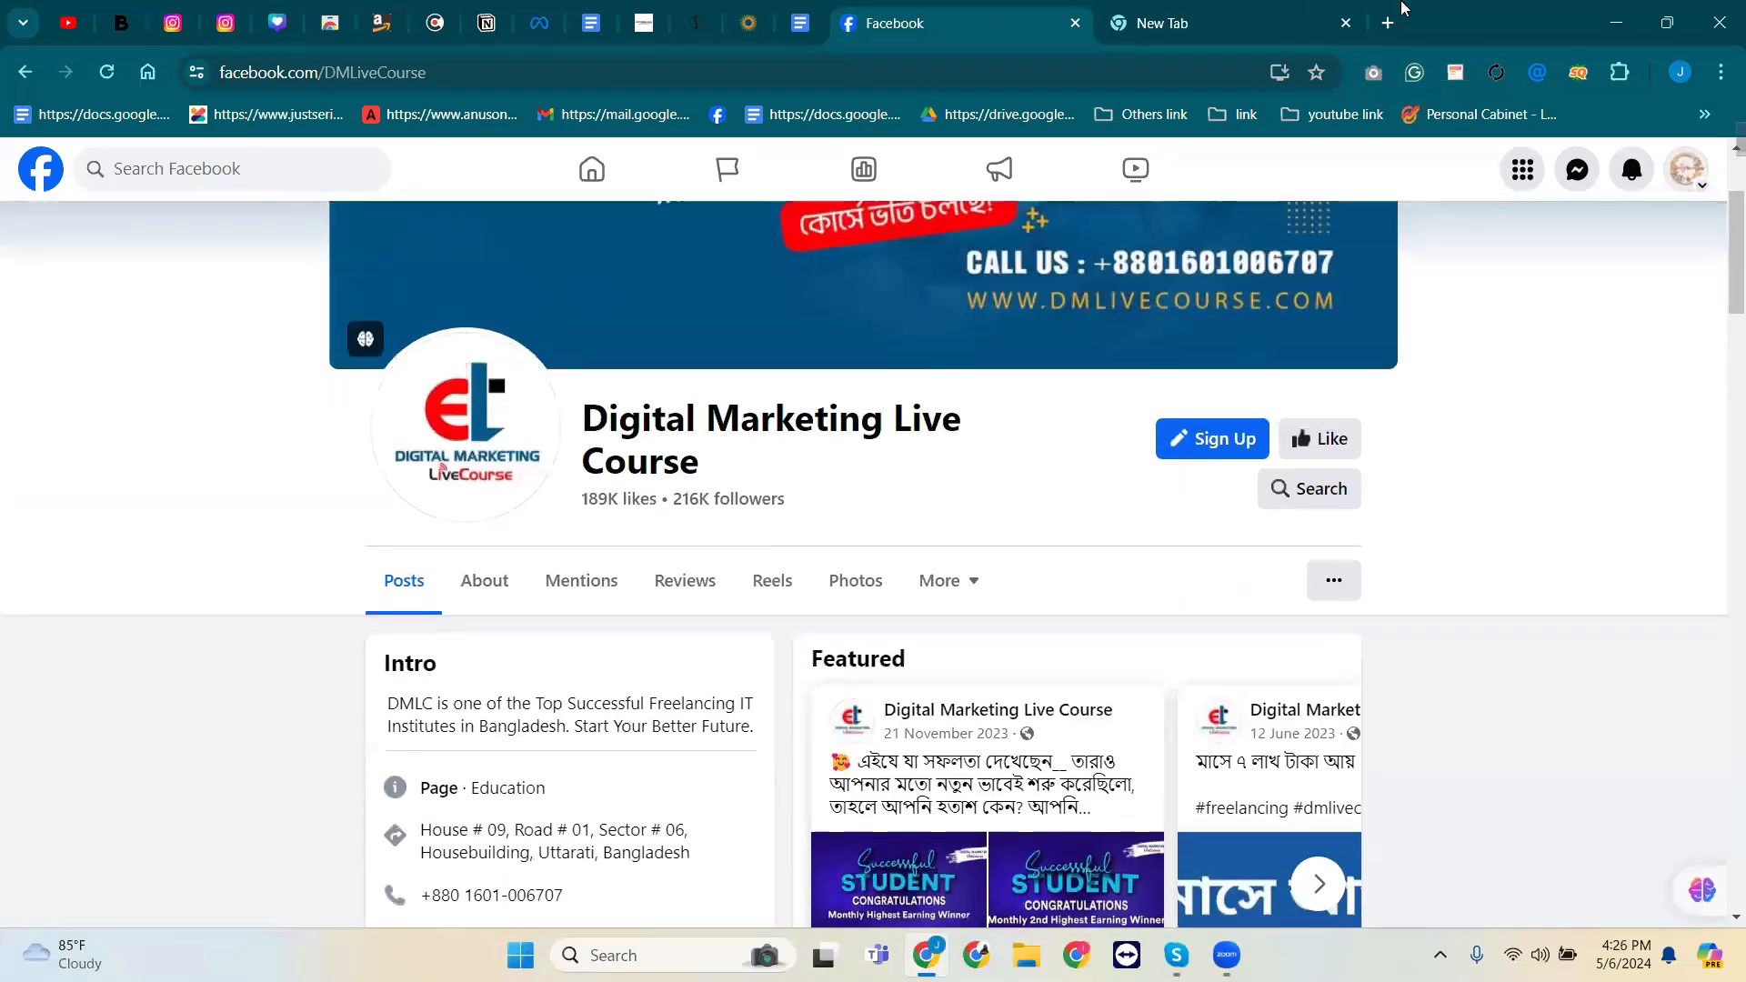
Switch to the other browser tab, open the Unitydownshop page and review its page health suggestions and Intro.
left_click(1209, 22)
left_click(894, 626)
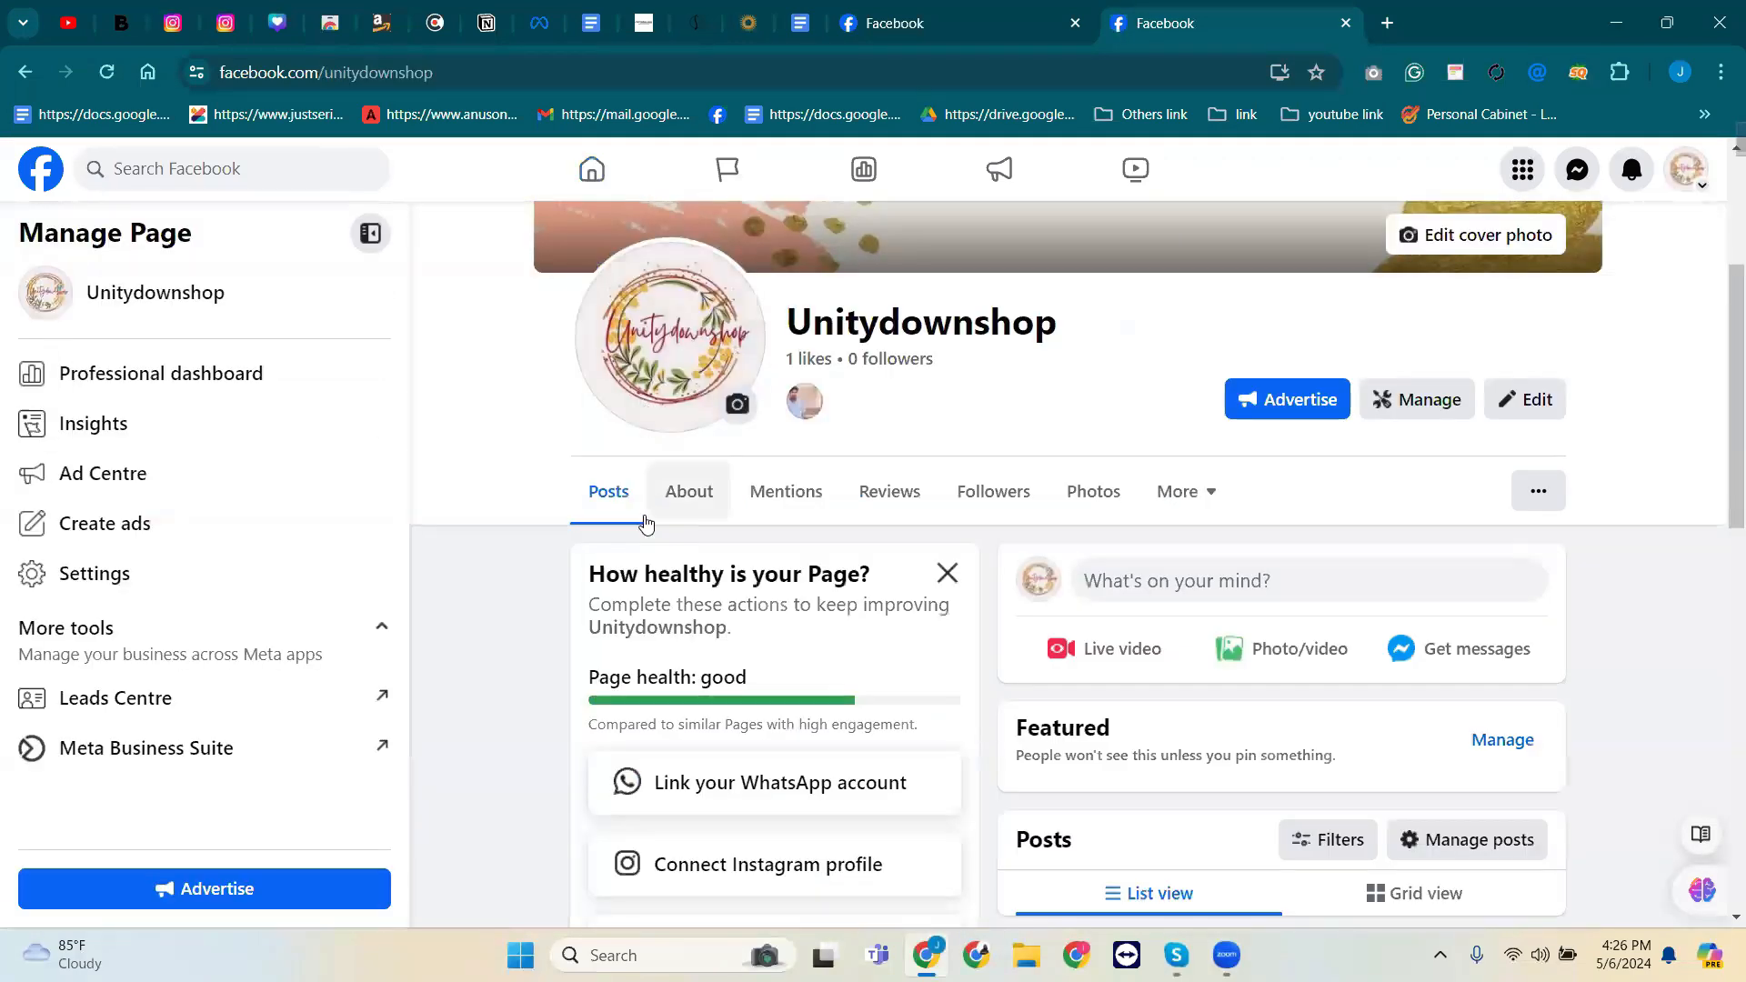
scroll(636, 509, "up", 4)
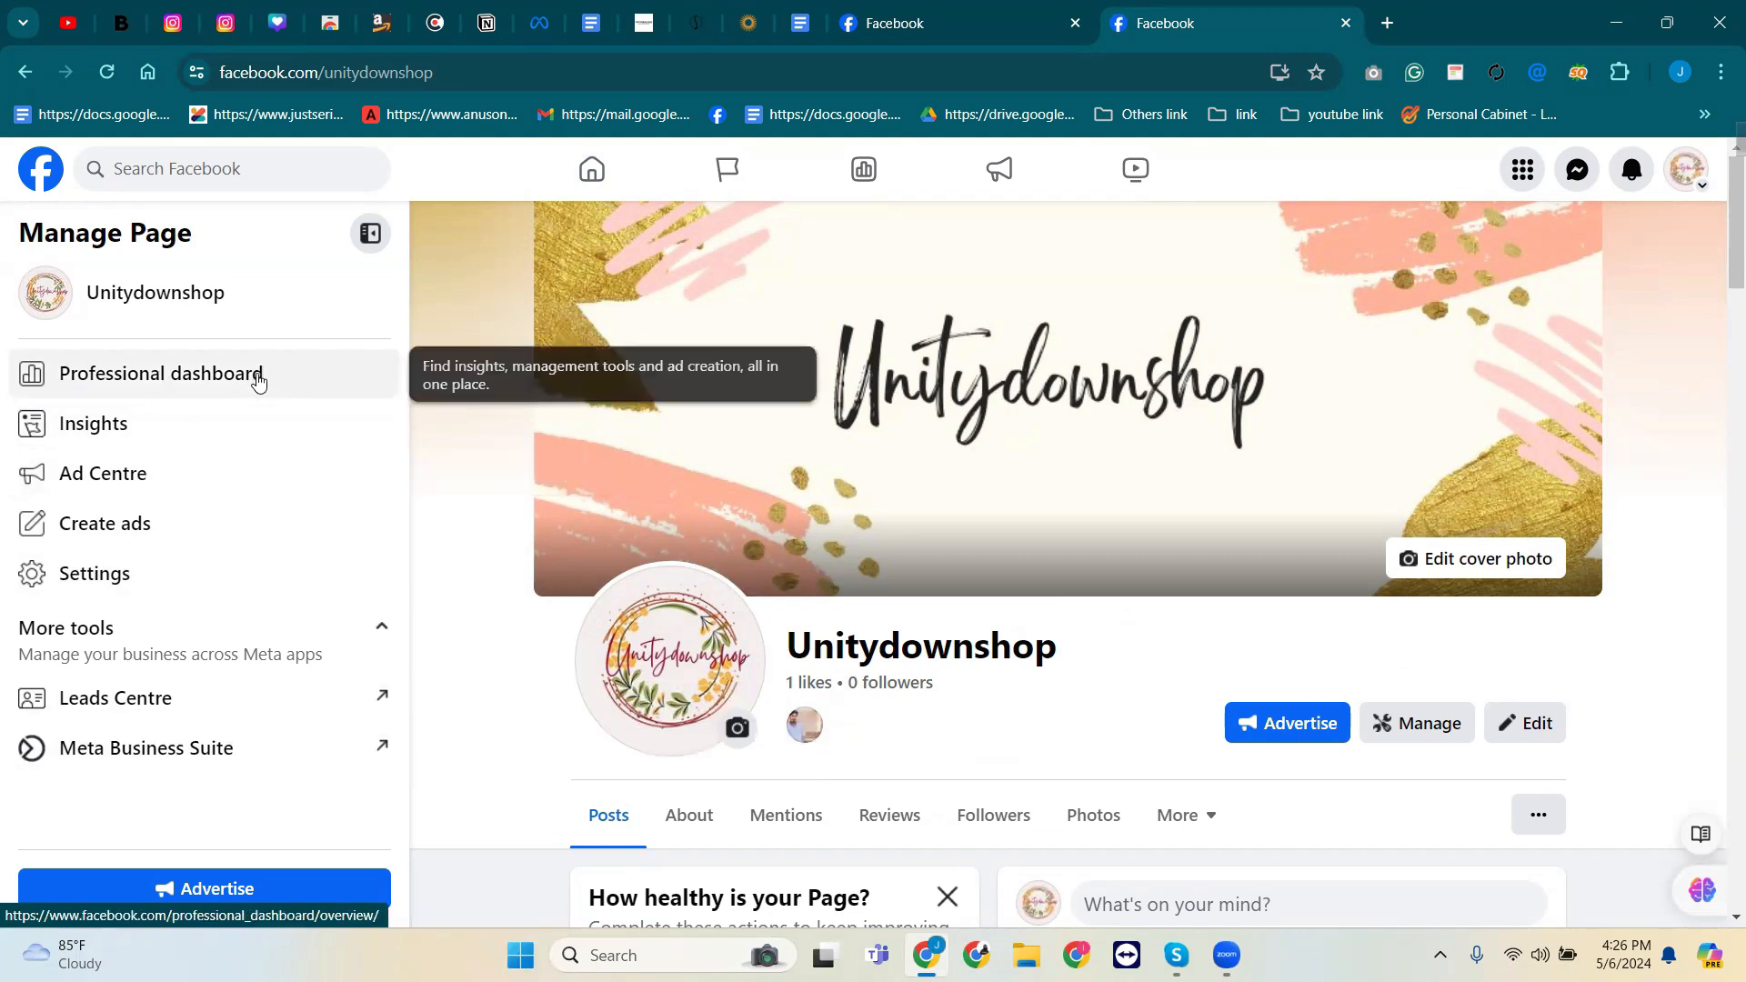
scroll(634, 546, "down", 5)
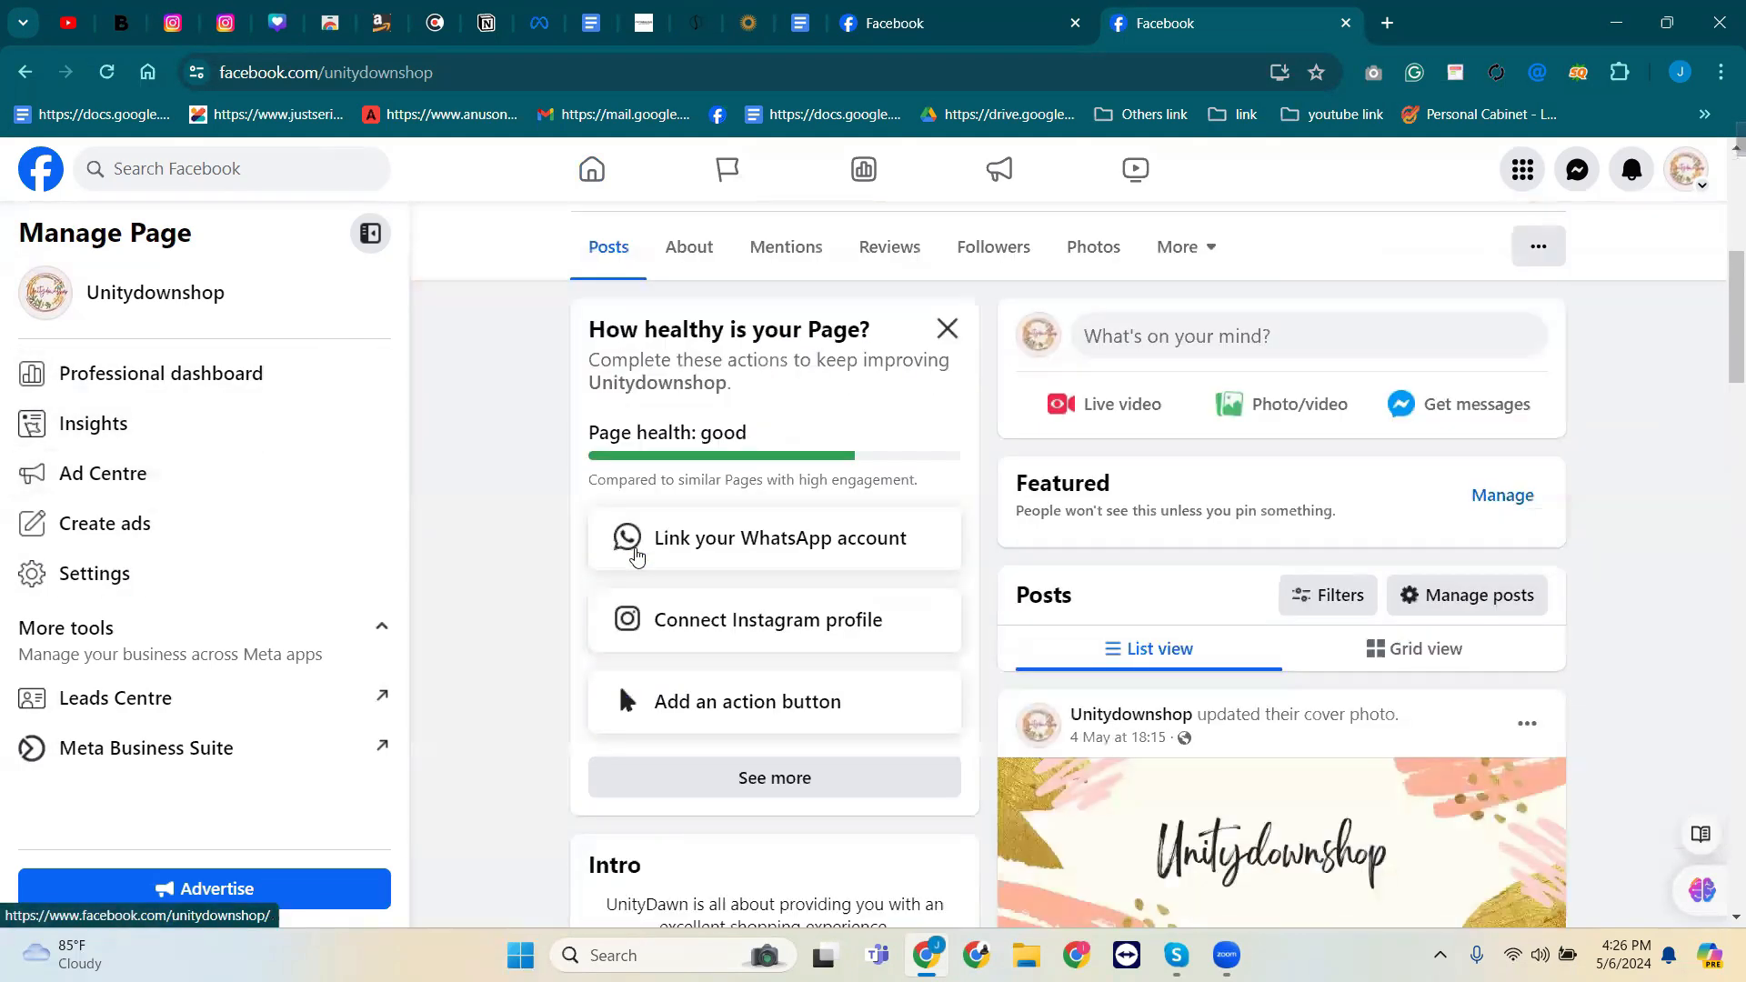
scroll(635, 555, "down", 5)
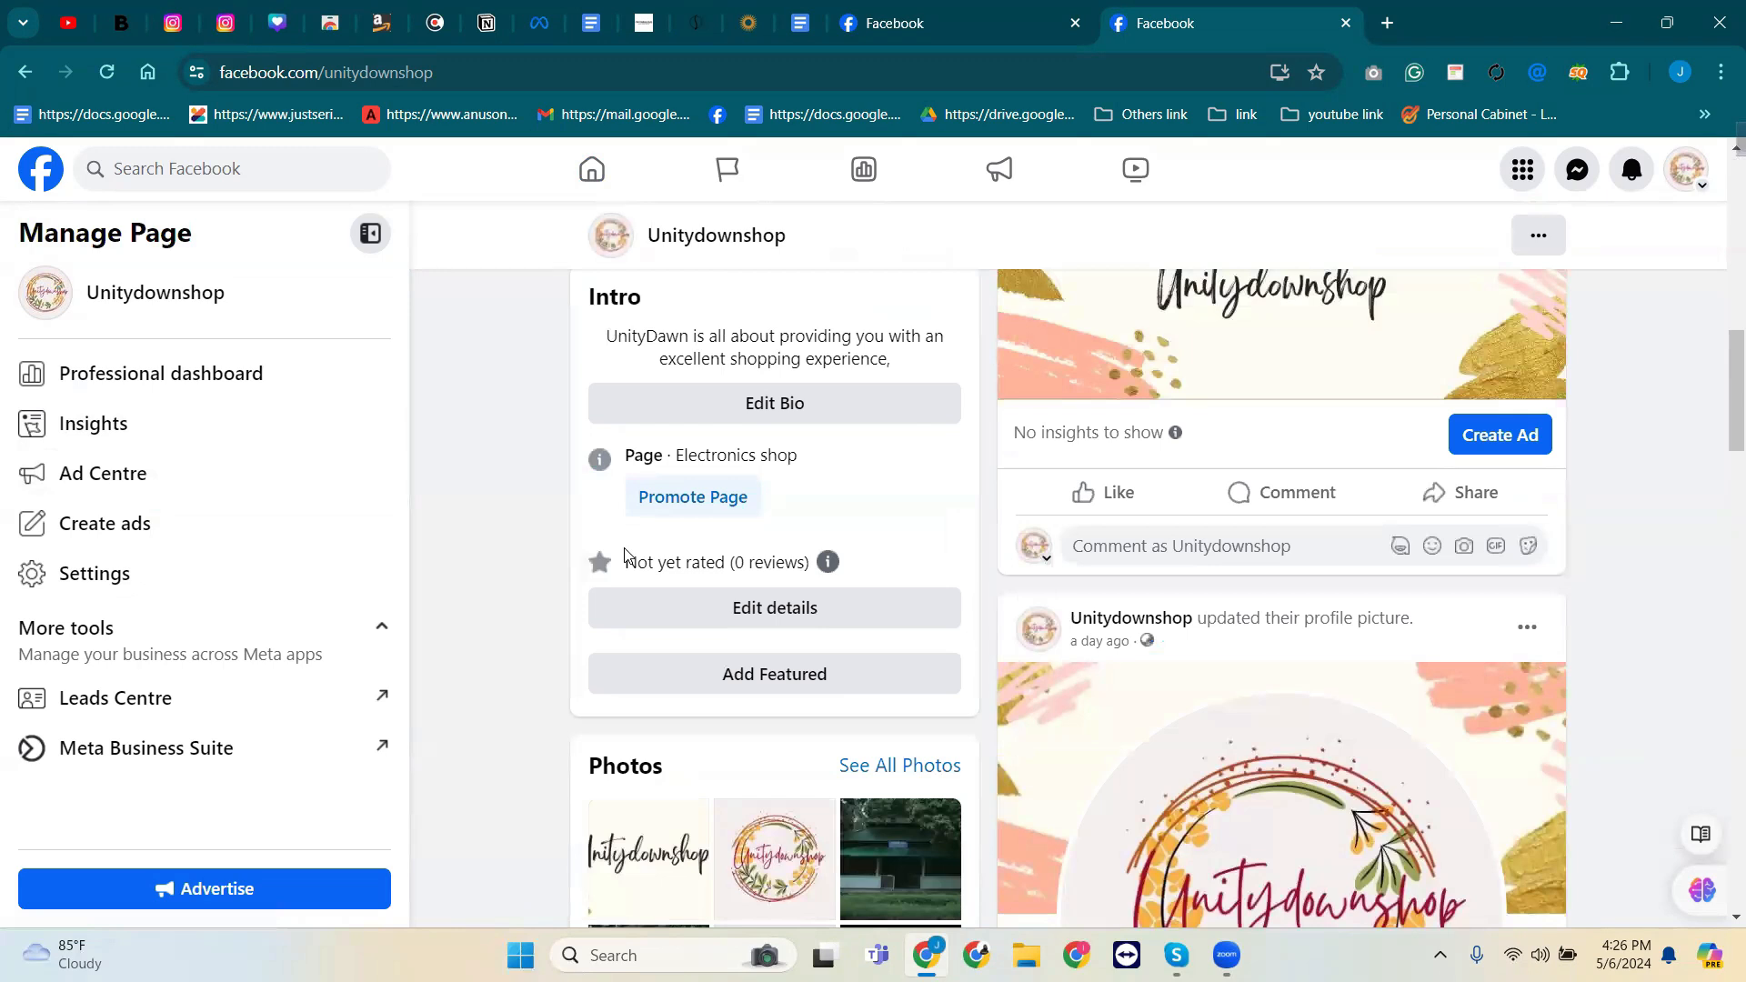
Open Unitydownshop's Professional dashboard and look through its available insights, audience growth and management tools.
left_click(163, 374)
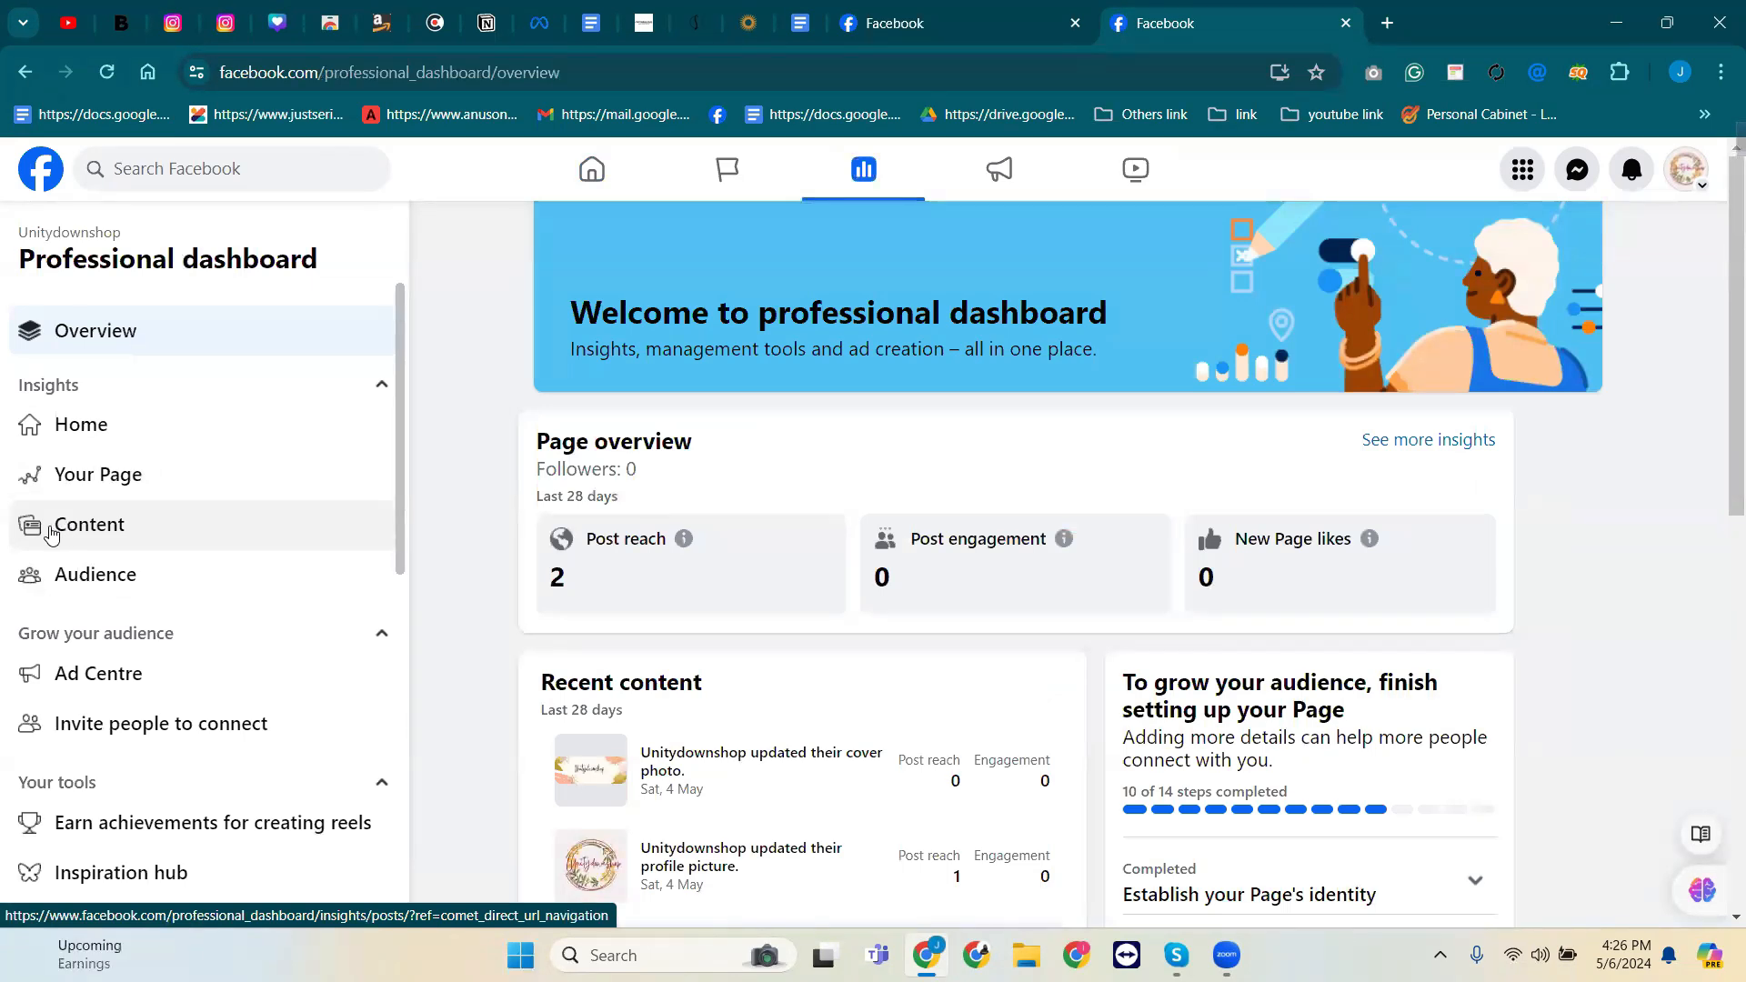
scroll(63, 535, "down", 5)
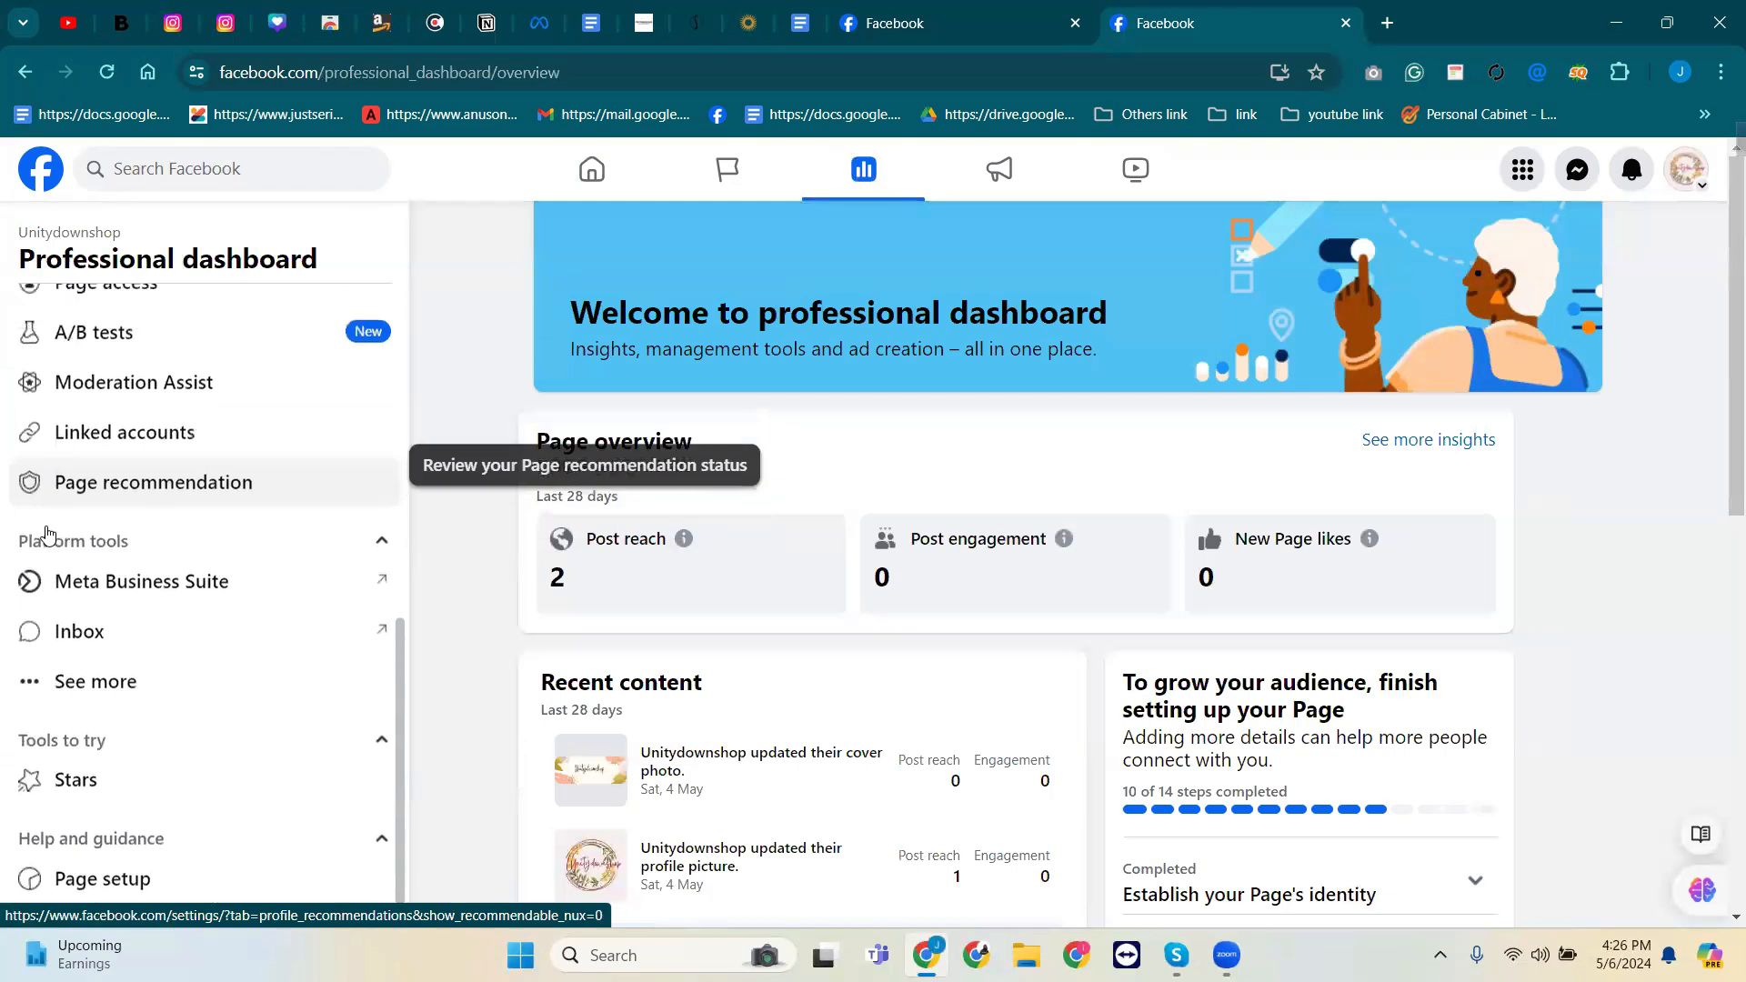
scroll(48, 534, "up", 5)
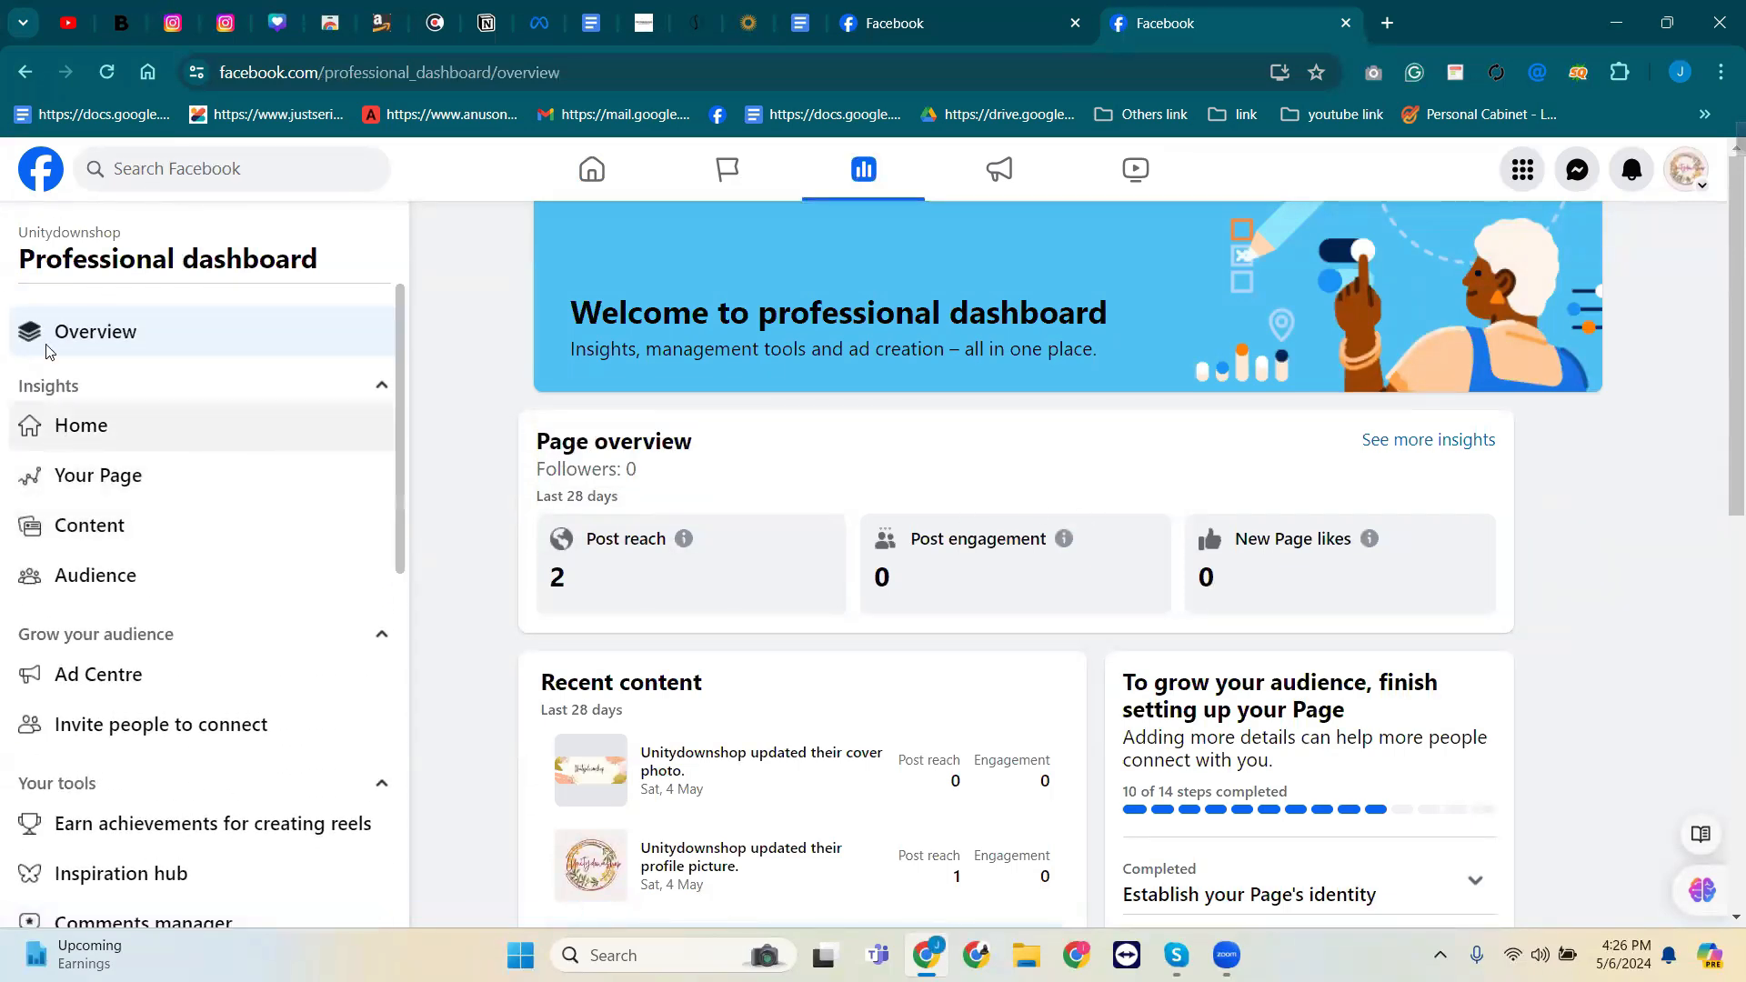
scroll(300, 510, "down", 5)
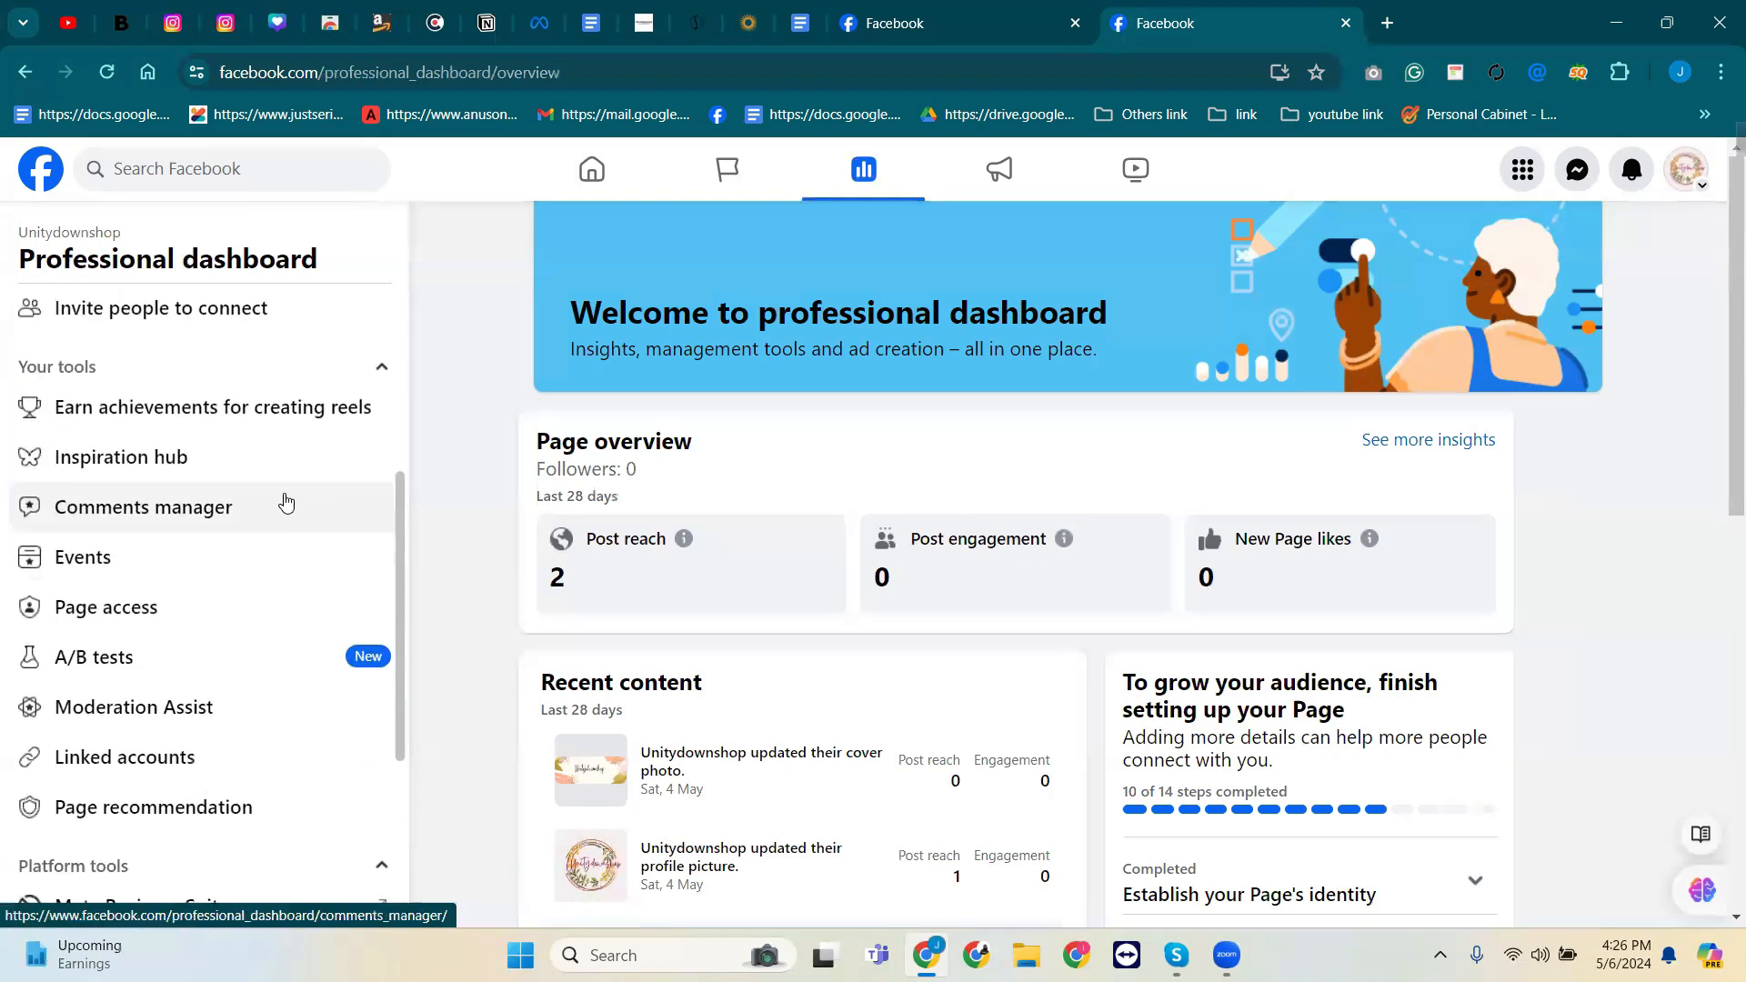
scroll(284, 499, "up", 4)
Open the Insights Home and review the page overview, top post, recent content and audience sections.
left_click(78, 333)
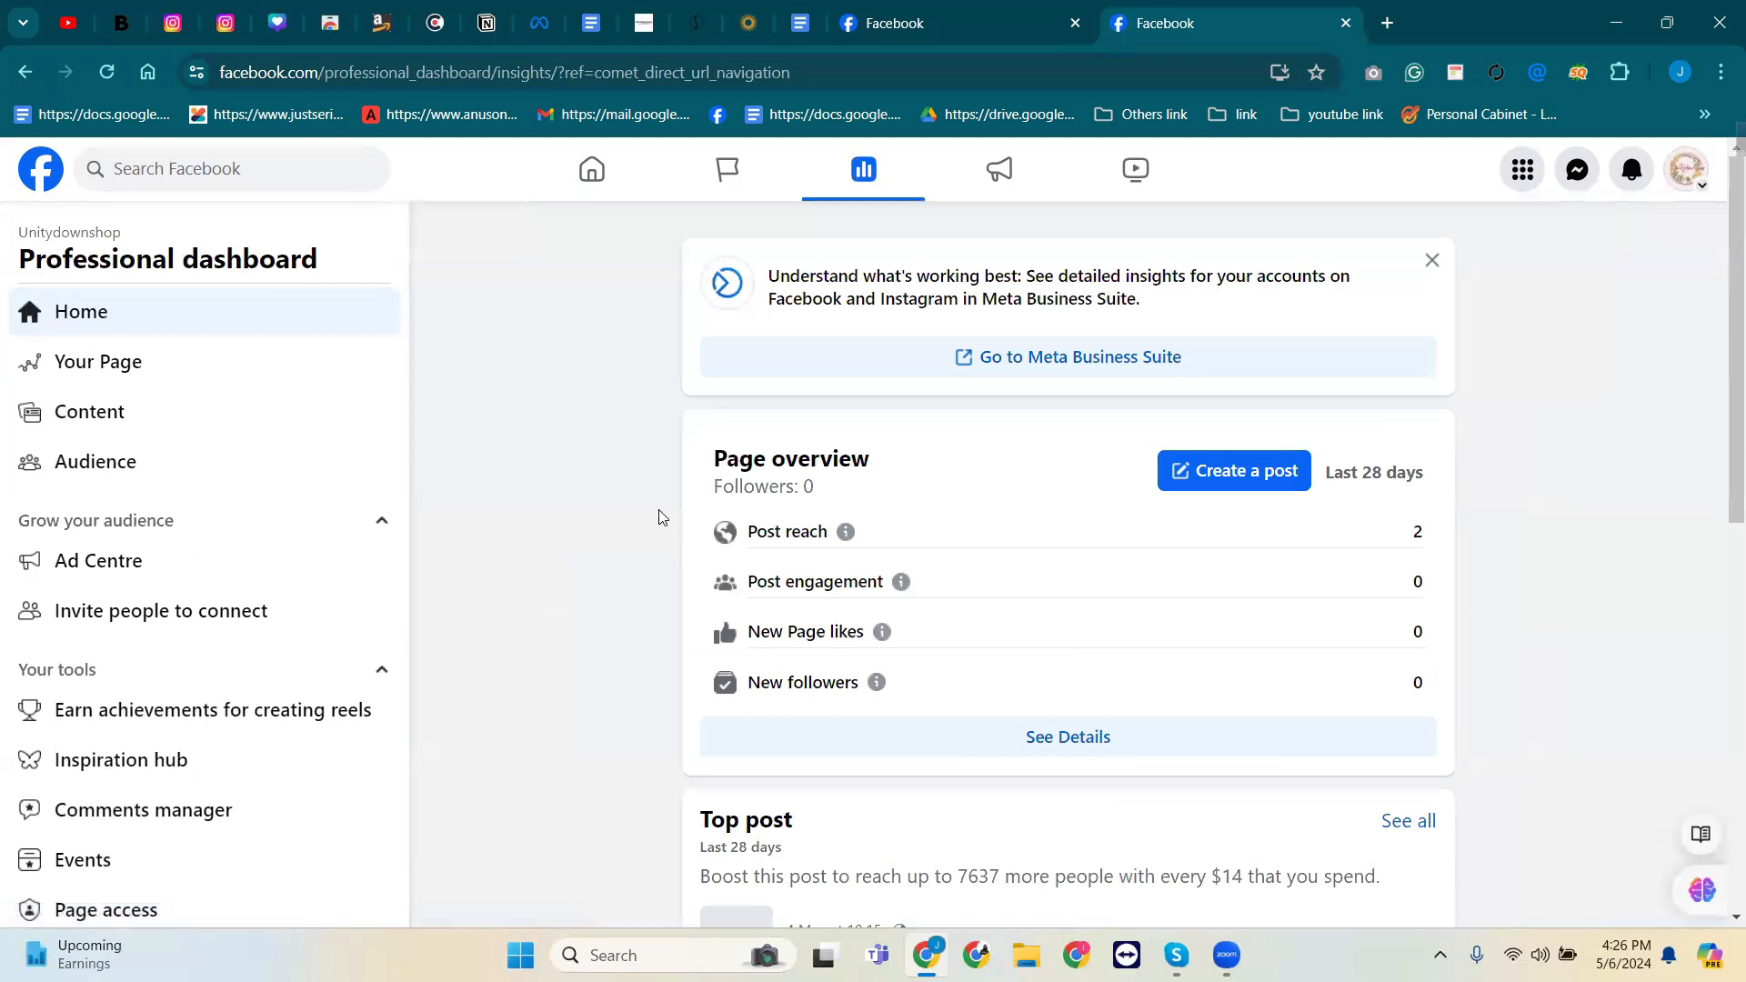
scroll(659, 511, "down", 1)
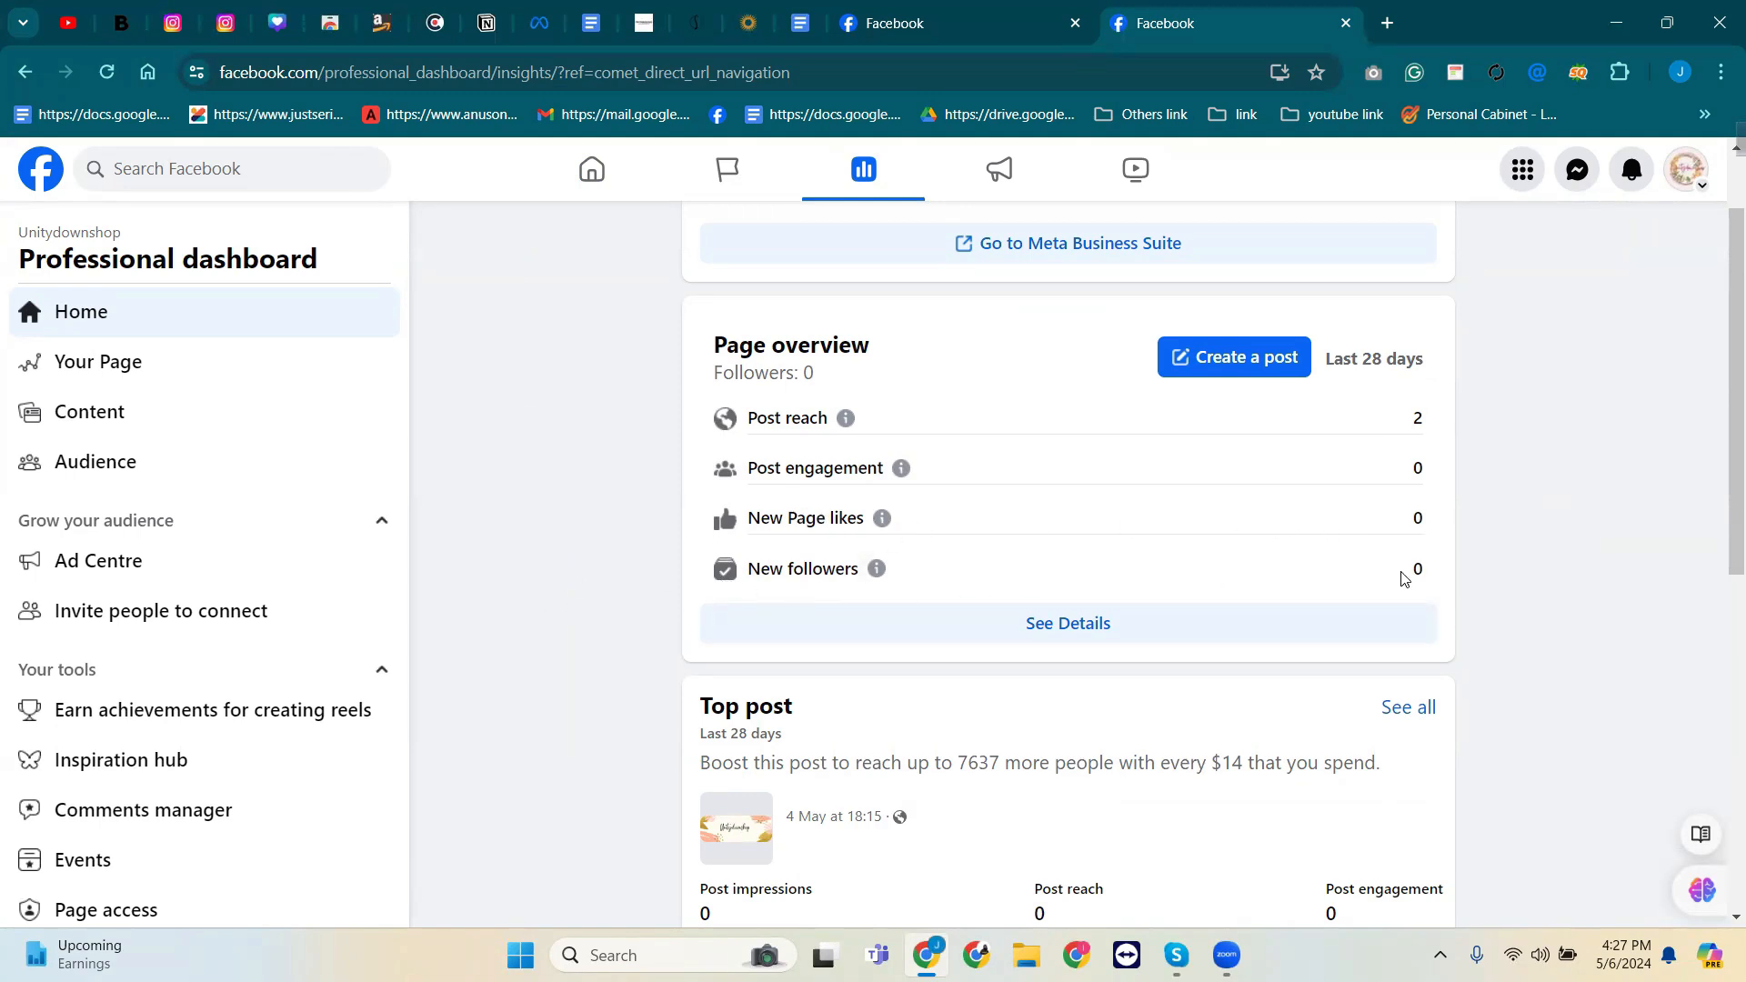
scroll(1419, 441, "down", 5)
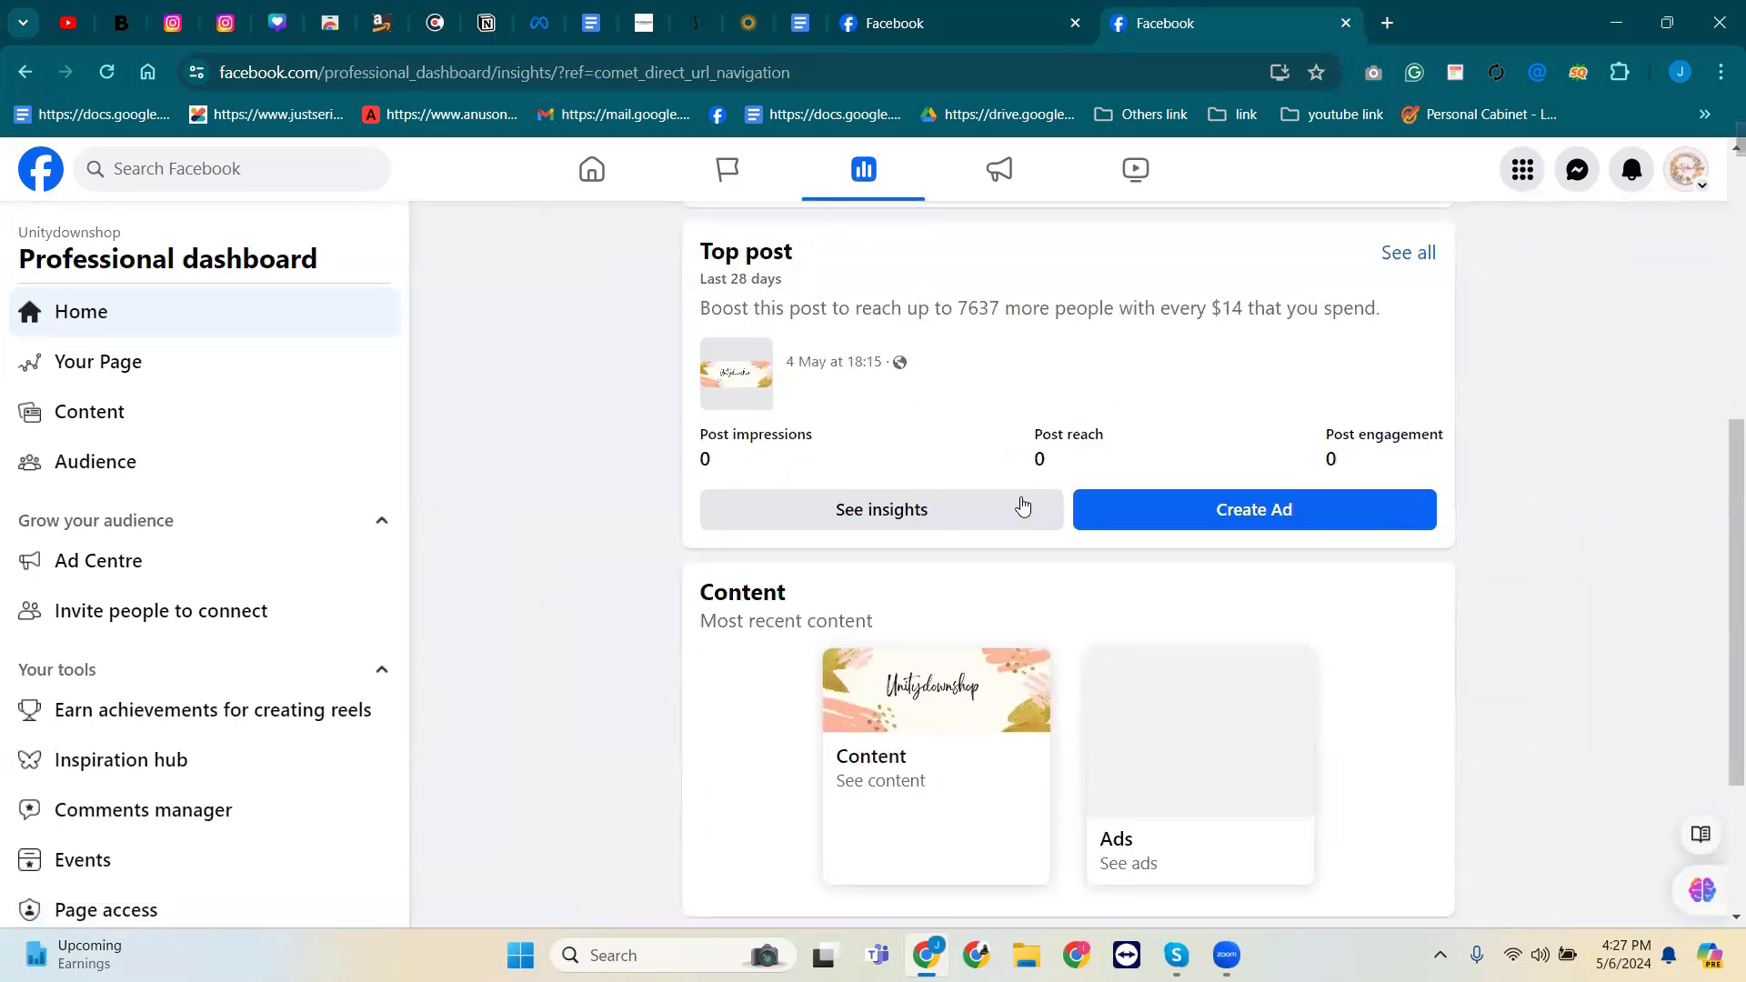
scroll(1023, 507, "down", 3)
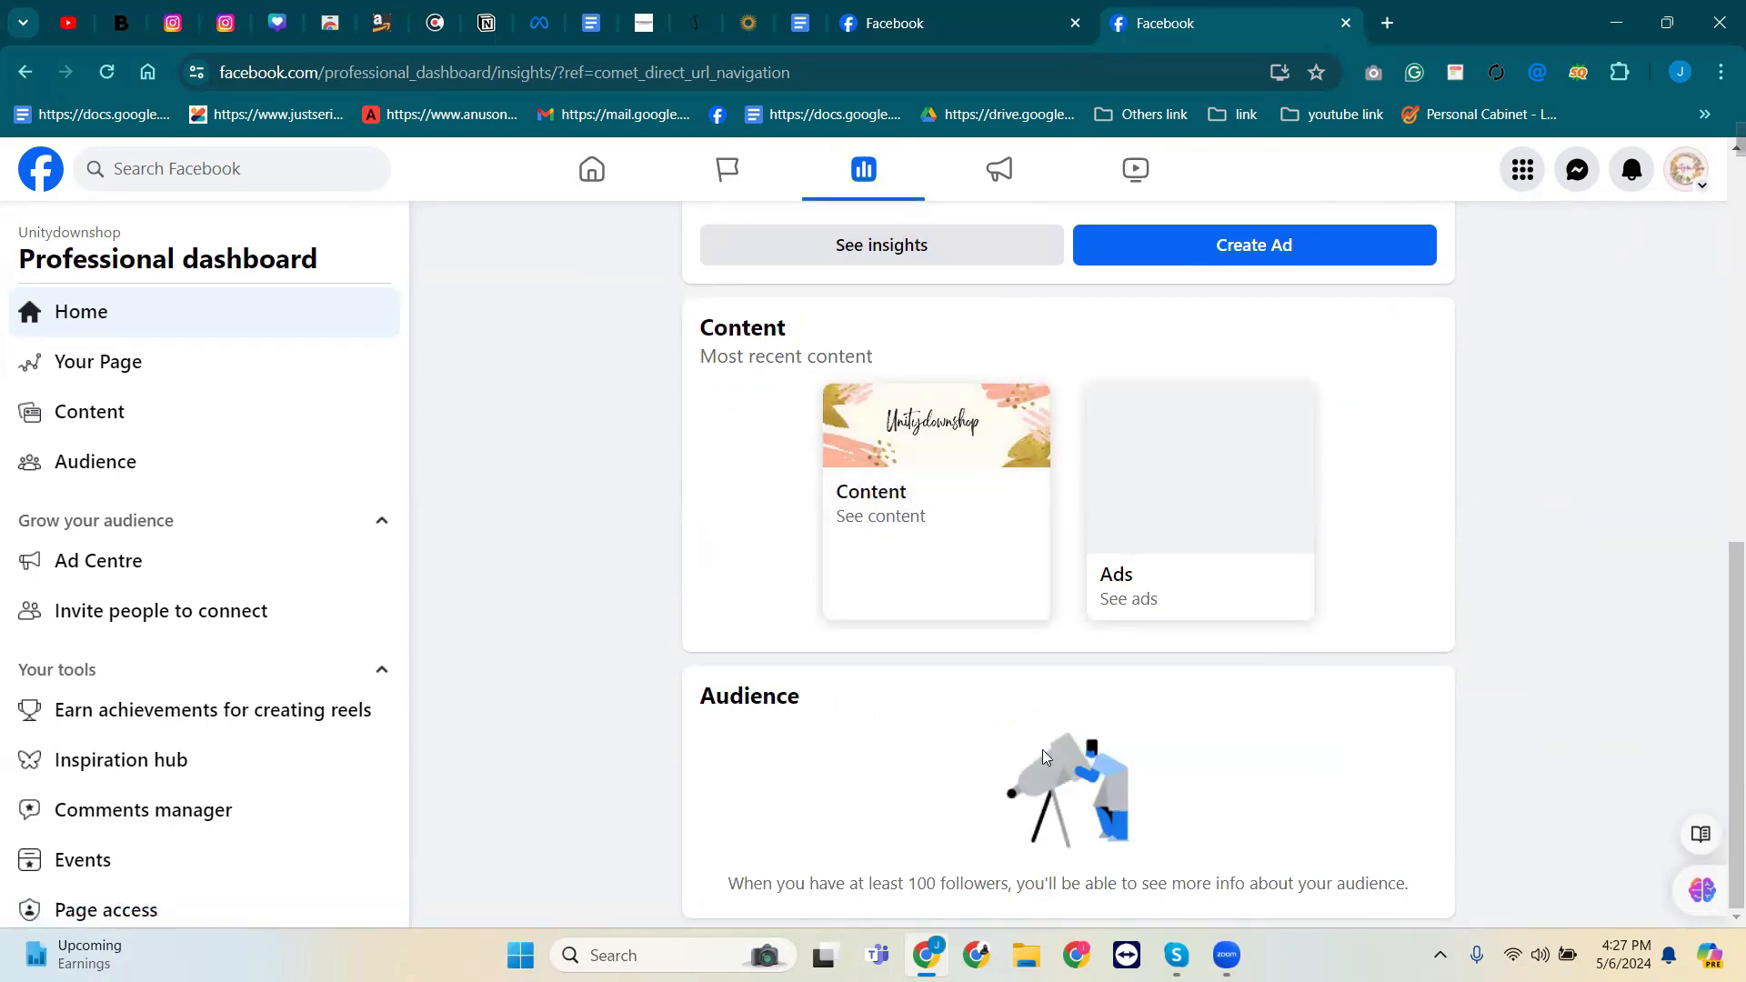
Open the Your Page insights and examine the Discovery, Interactions and Other metrics.
left_click(72, 364)
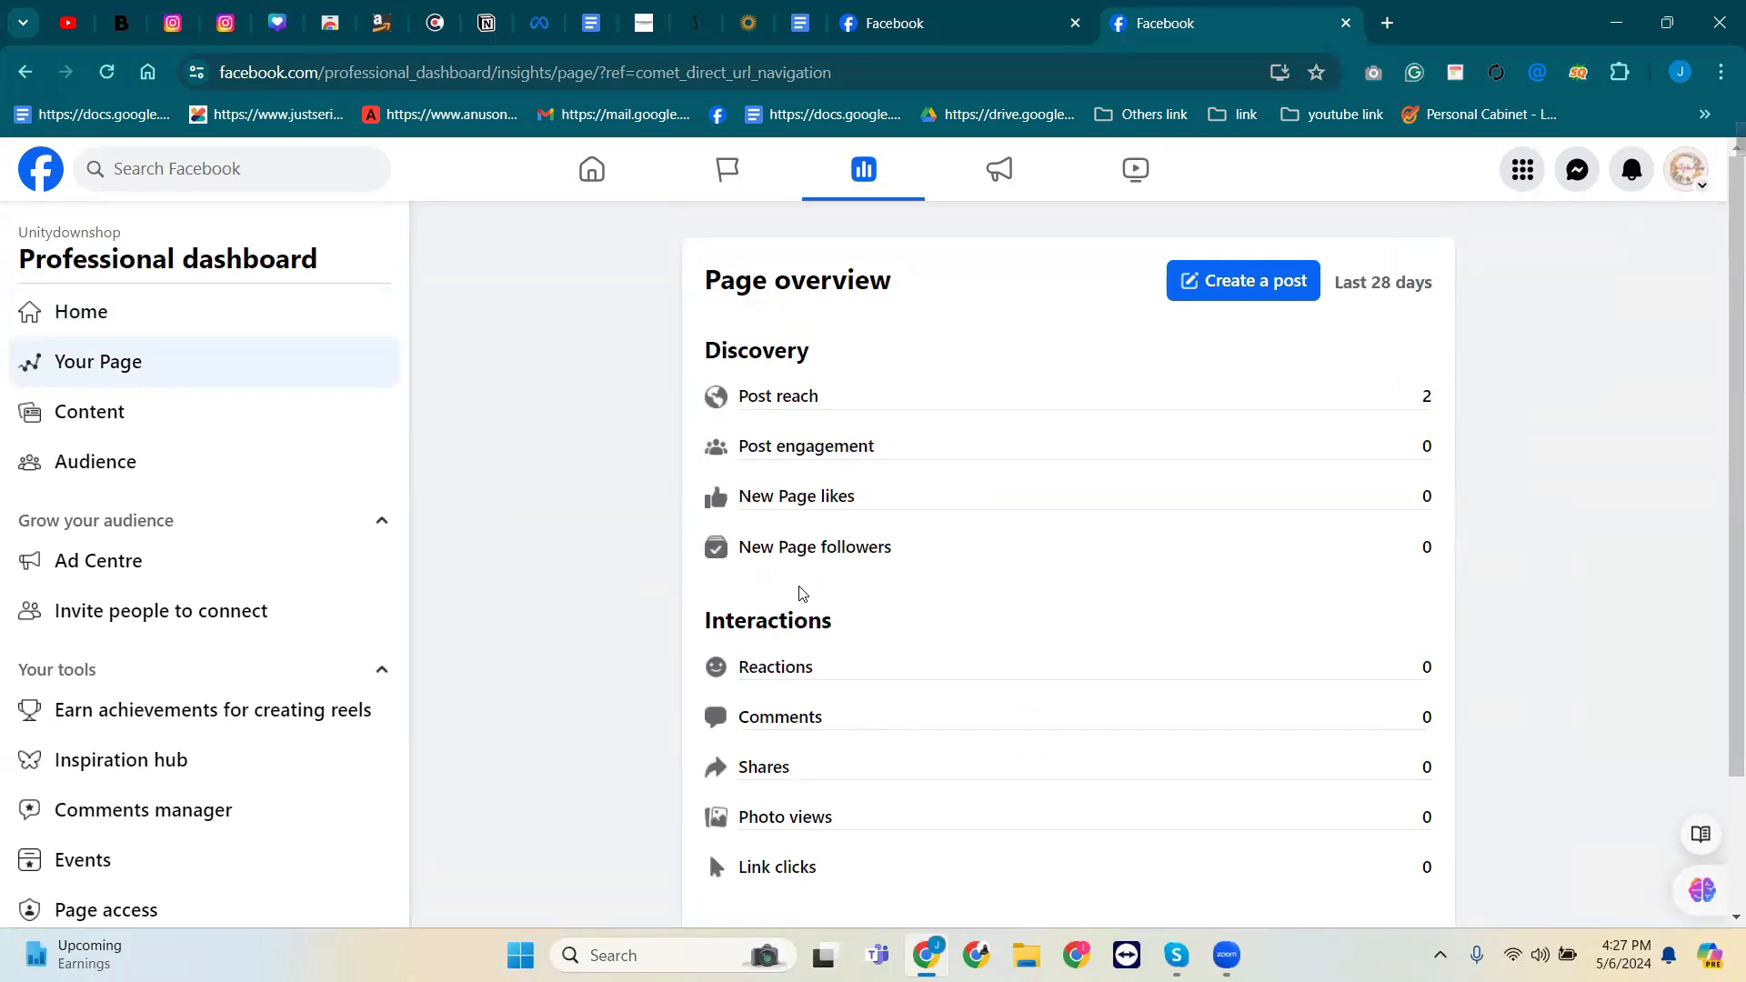
scroll(819, 600, "down", 2)
scroll(732, 528, "up", 2)
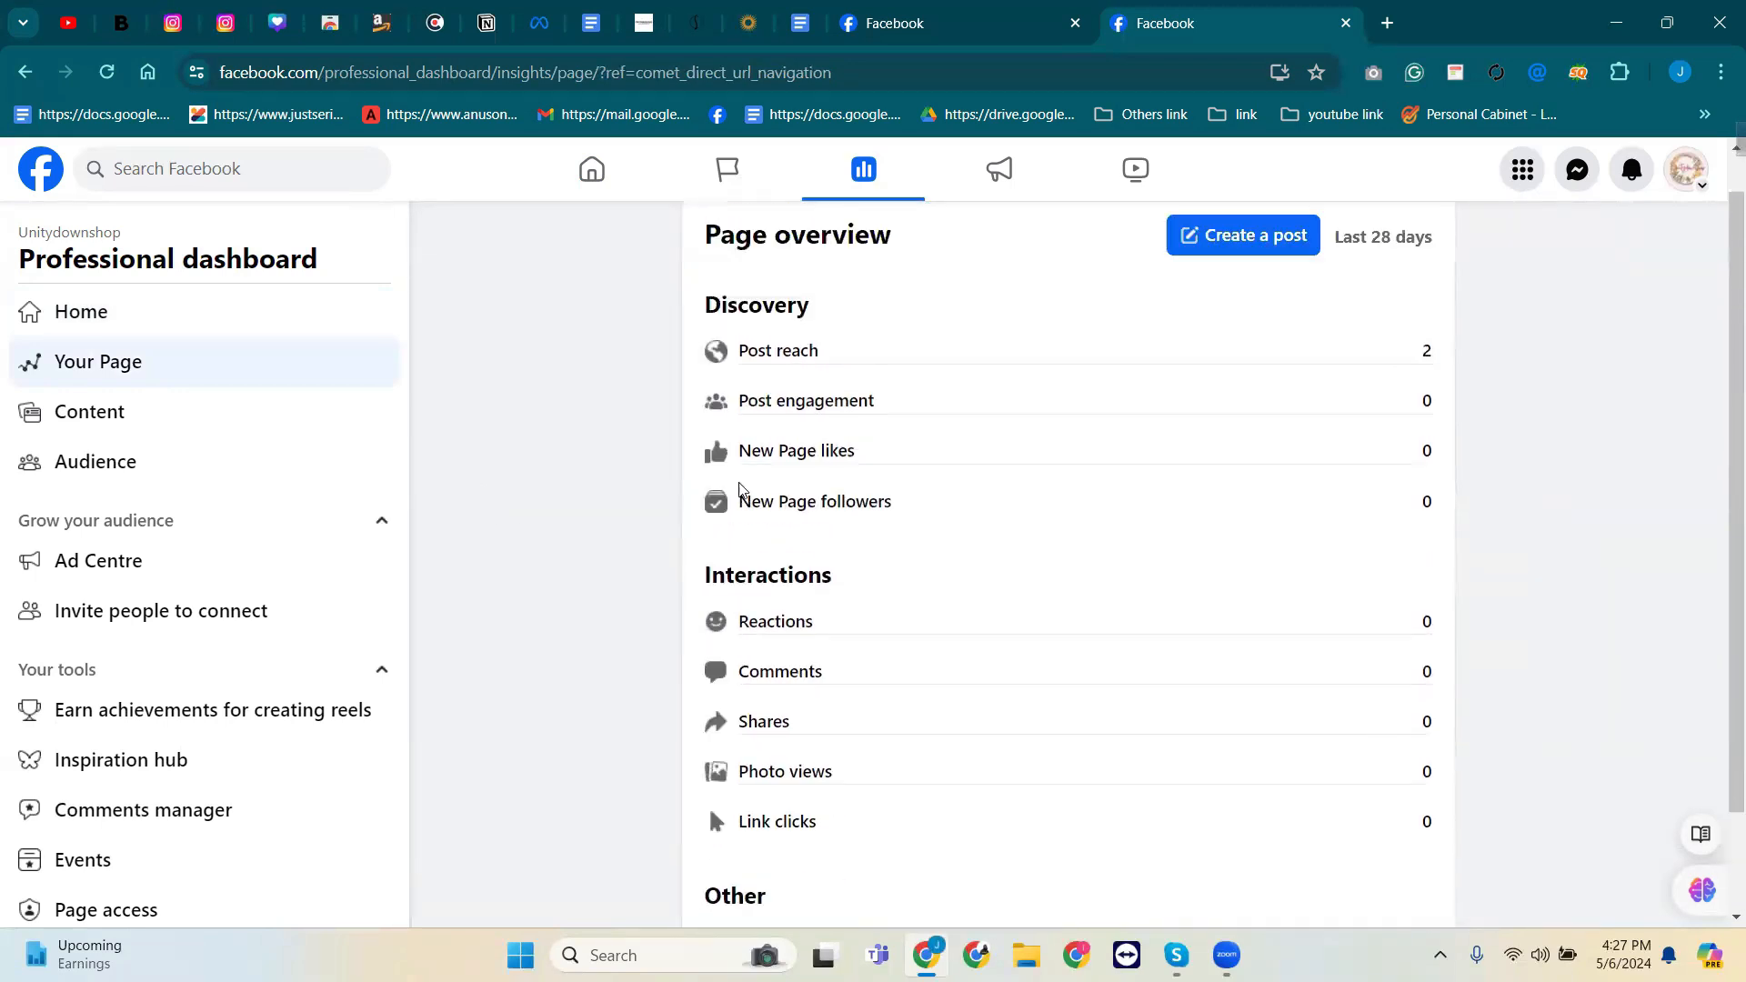
scroll(751, 496, "down", 2)
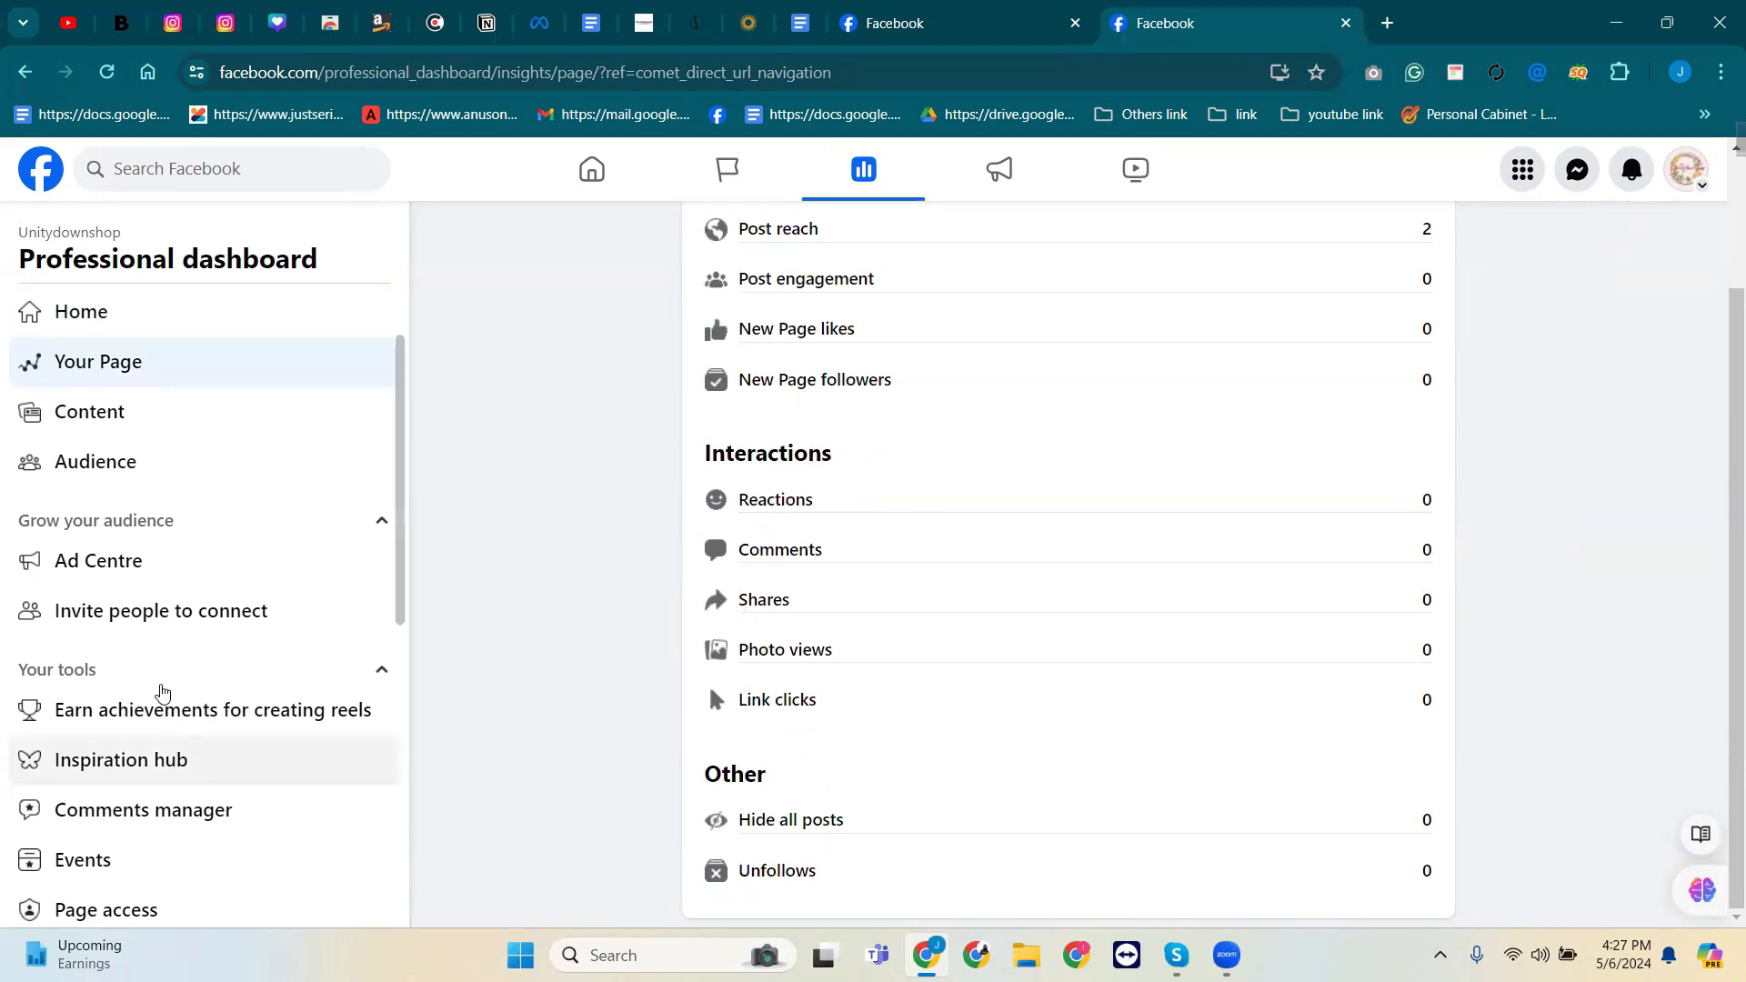
Check the Content insights for each post, then open the Audience insights and highlight the follower requirement.
left_click(89, 416)
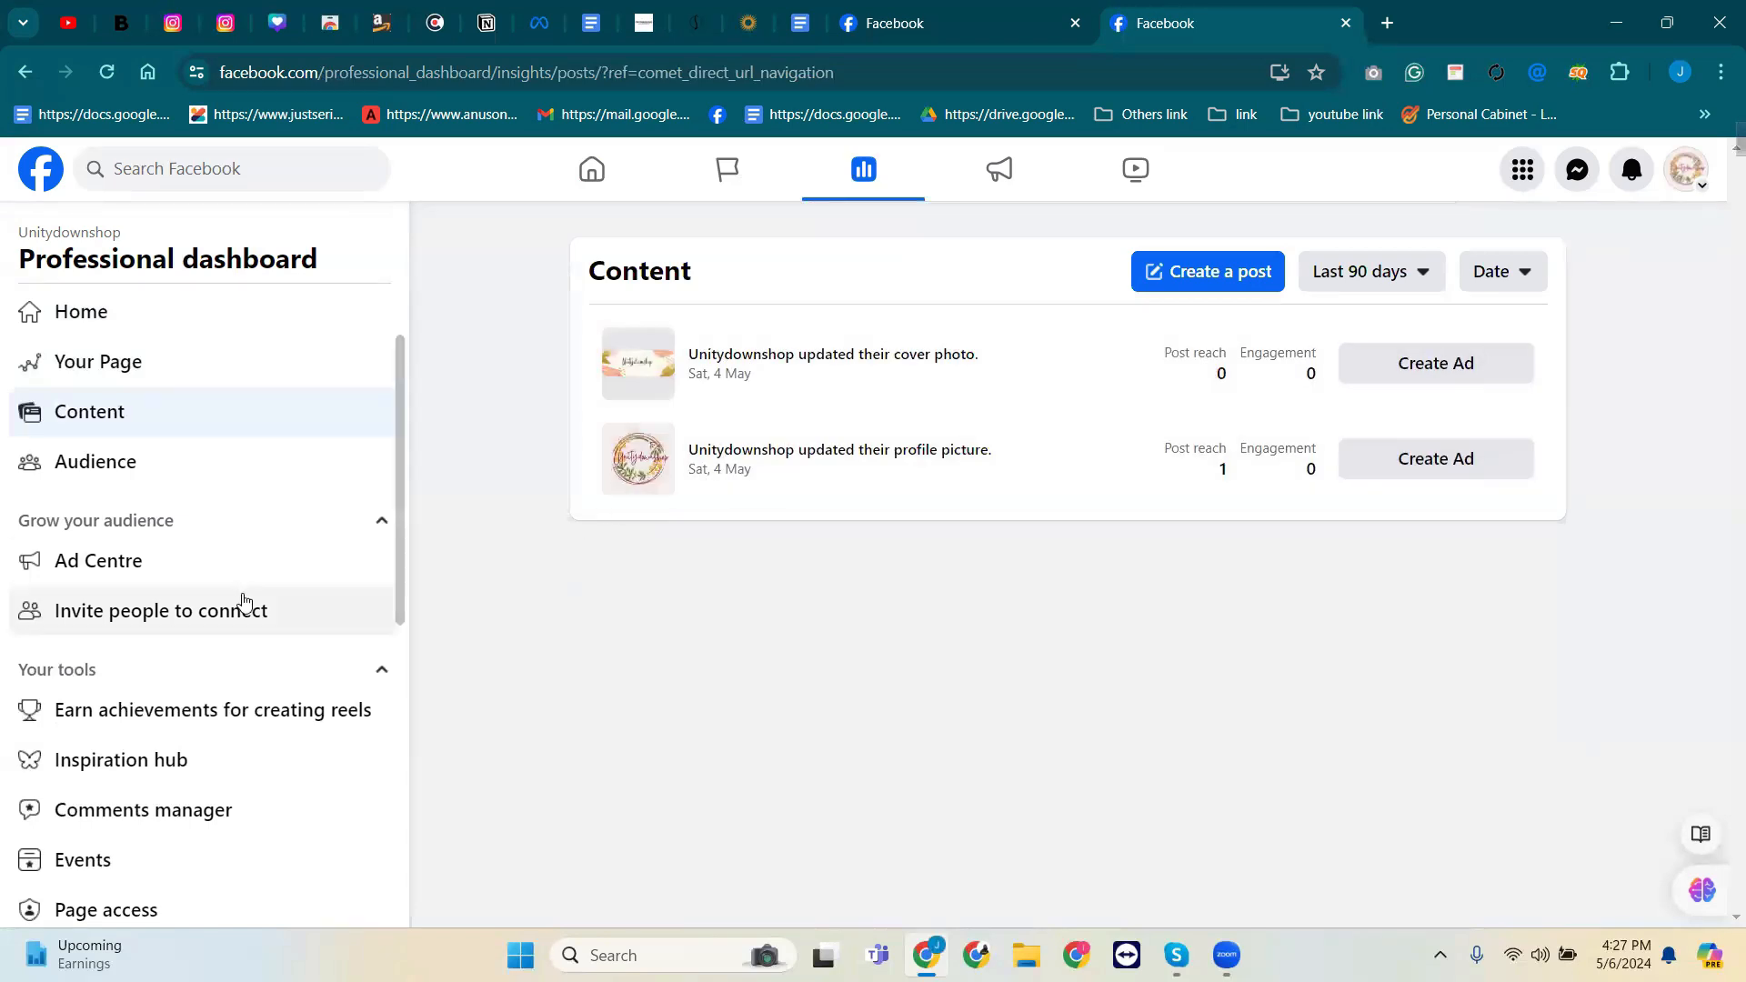
scroll(222, 600, "up", 2)
left_click(107, 598)
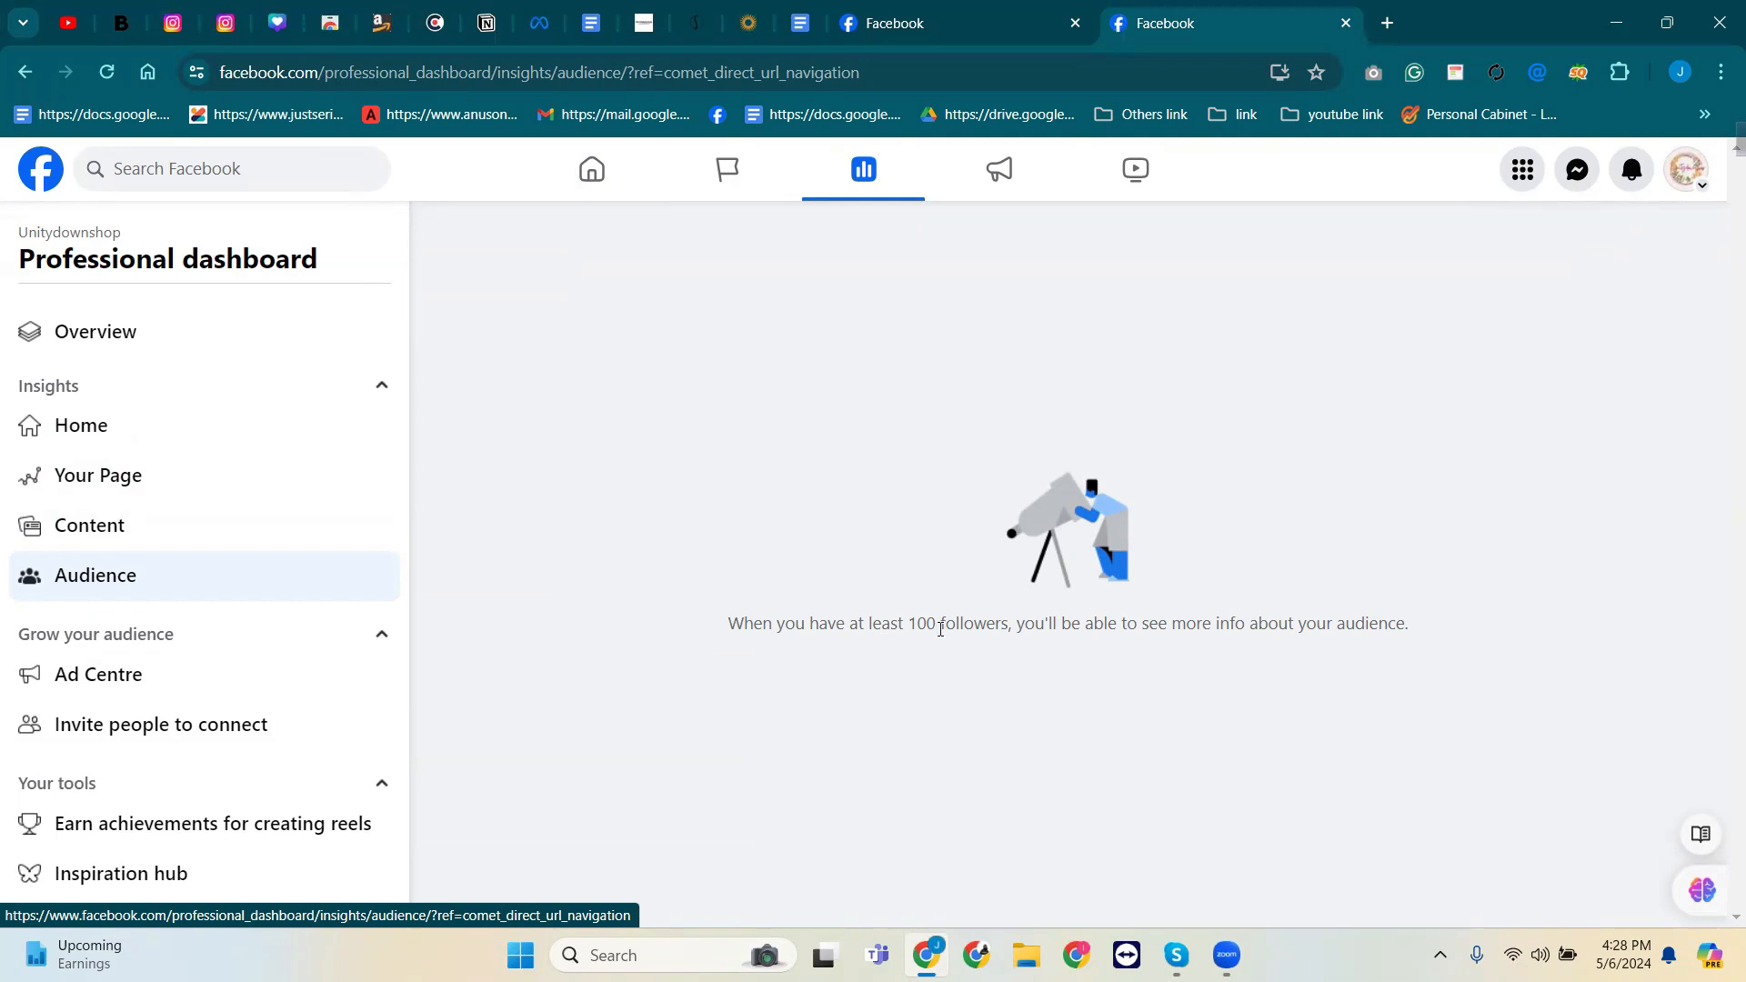
left_click_drag(1009, 625, 737, 627)
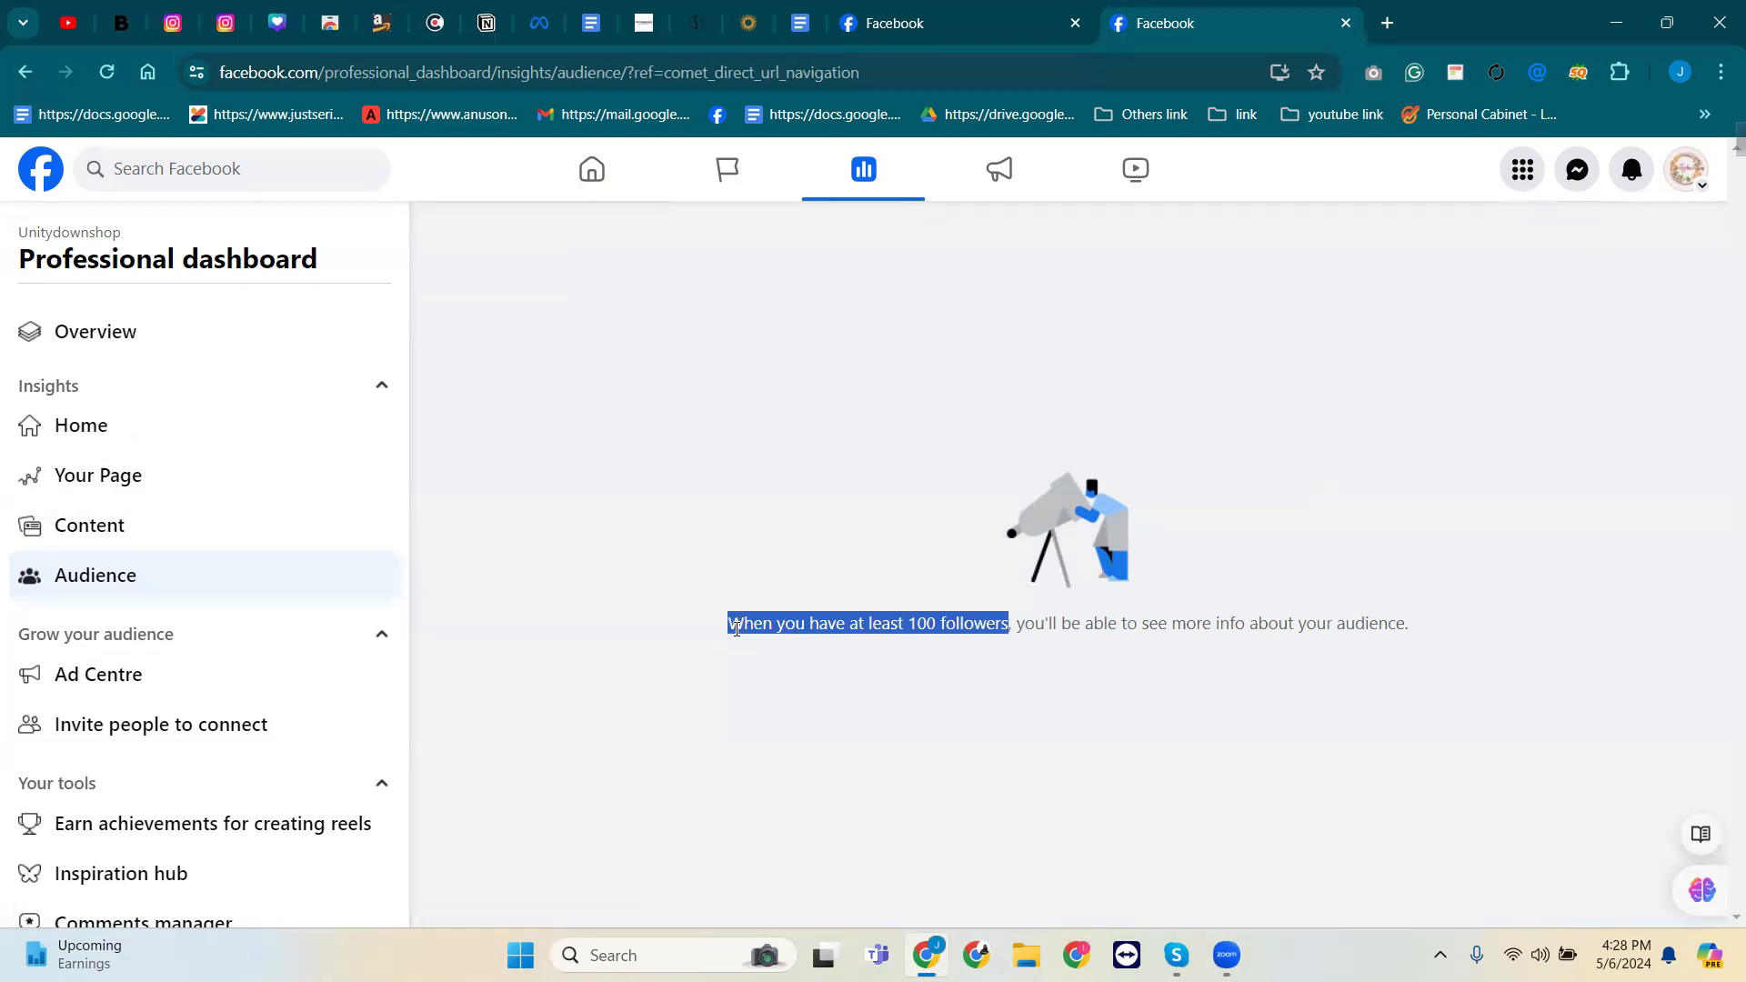
Open the Ad Centre and review its Summary, Recent ads, Activity and Tools sections.
left_click(82, 684)
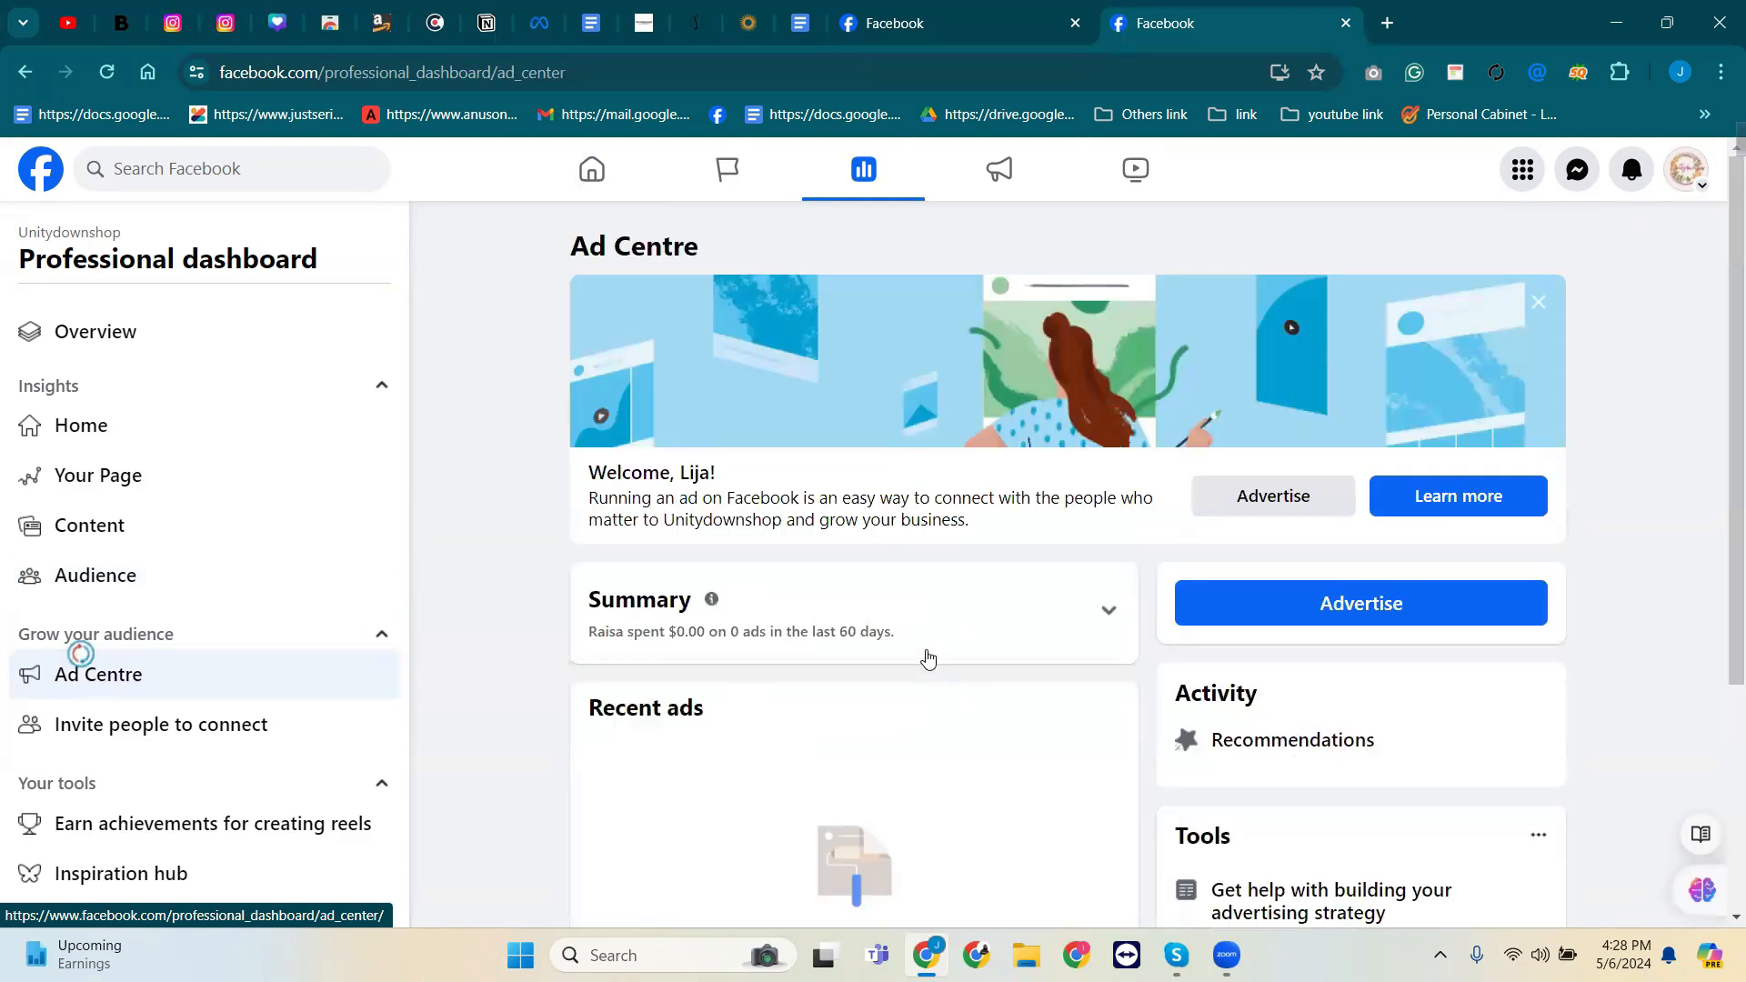
scroll(912, 642, "down", 4)
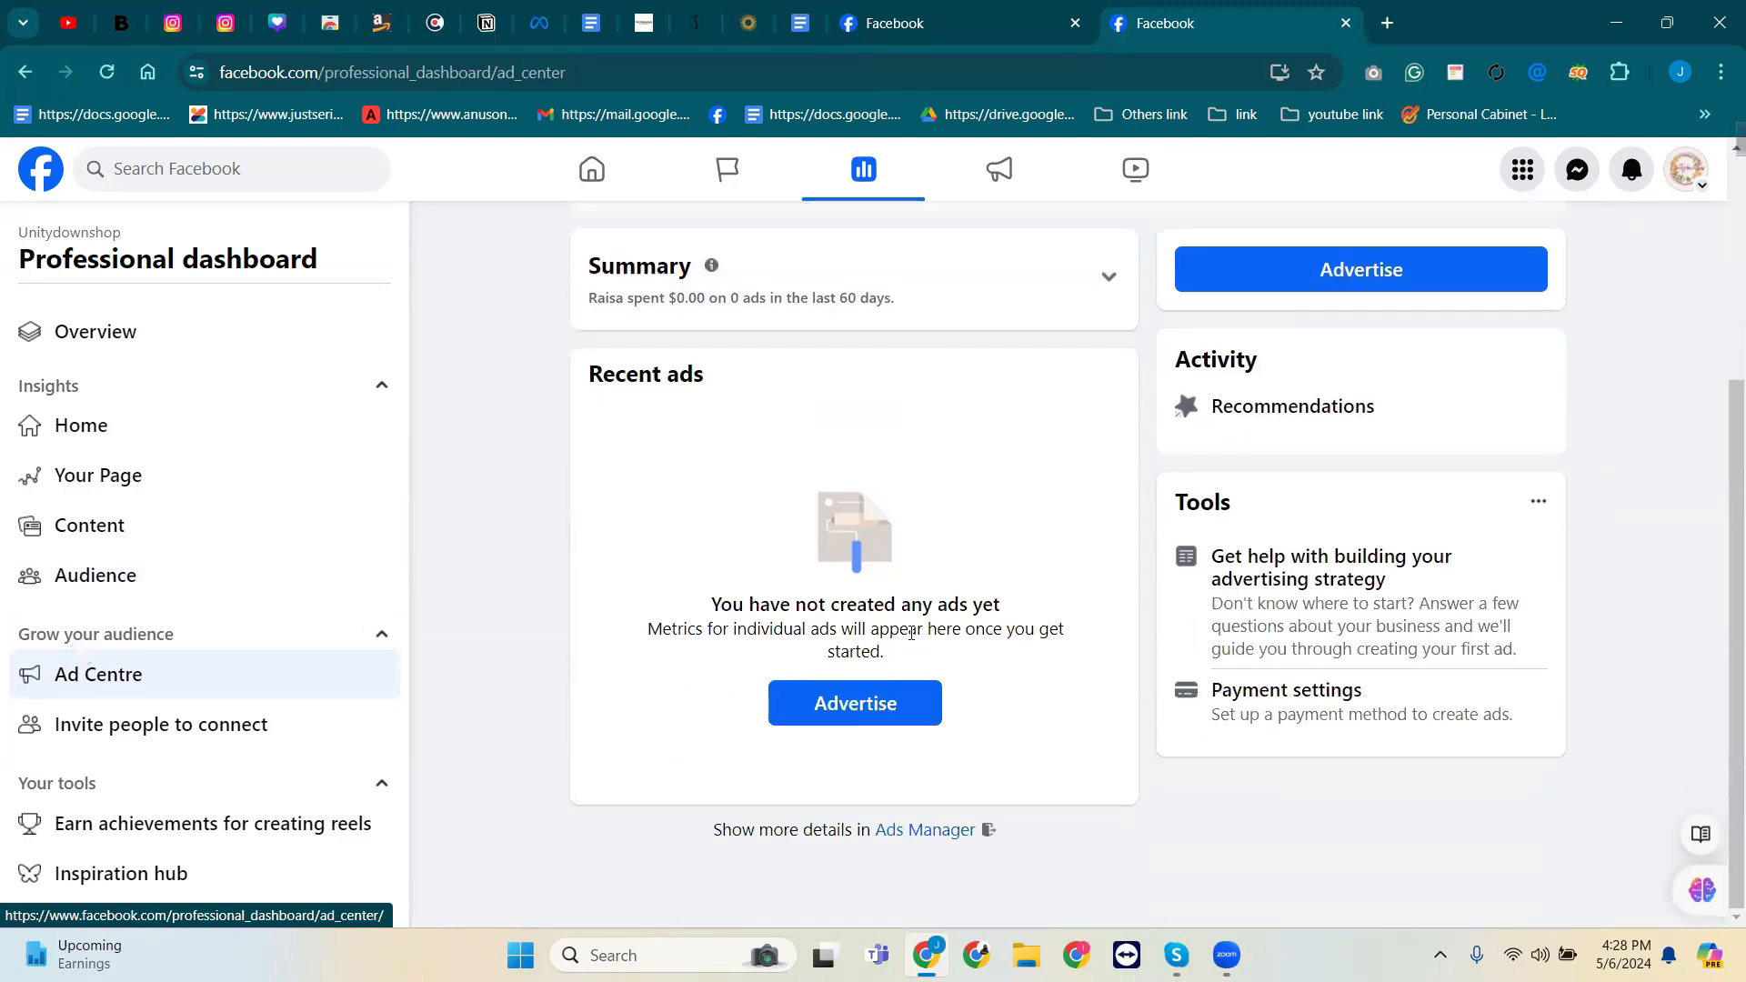
scroll(911, 632, "up", 3)
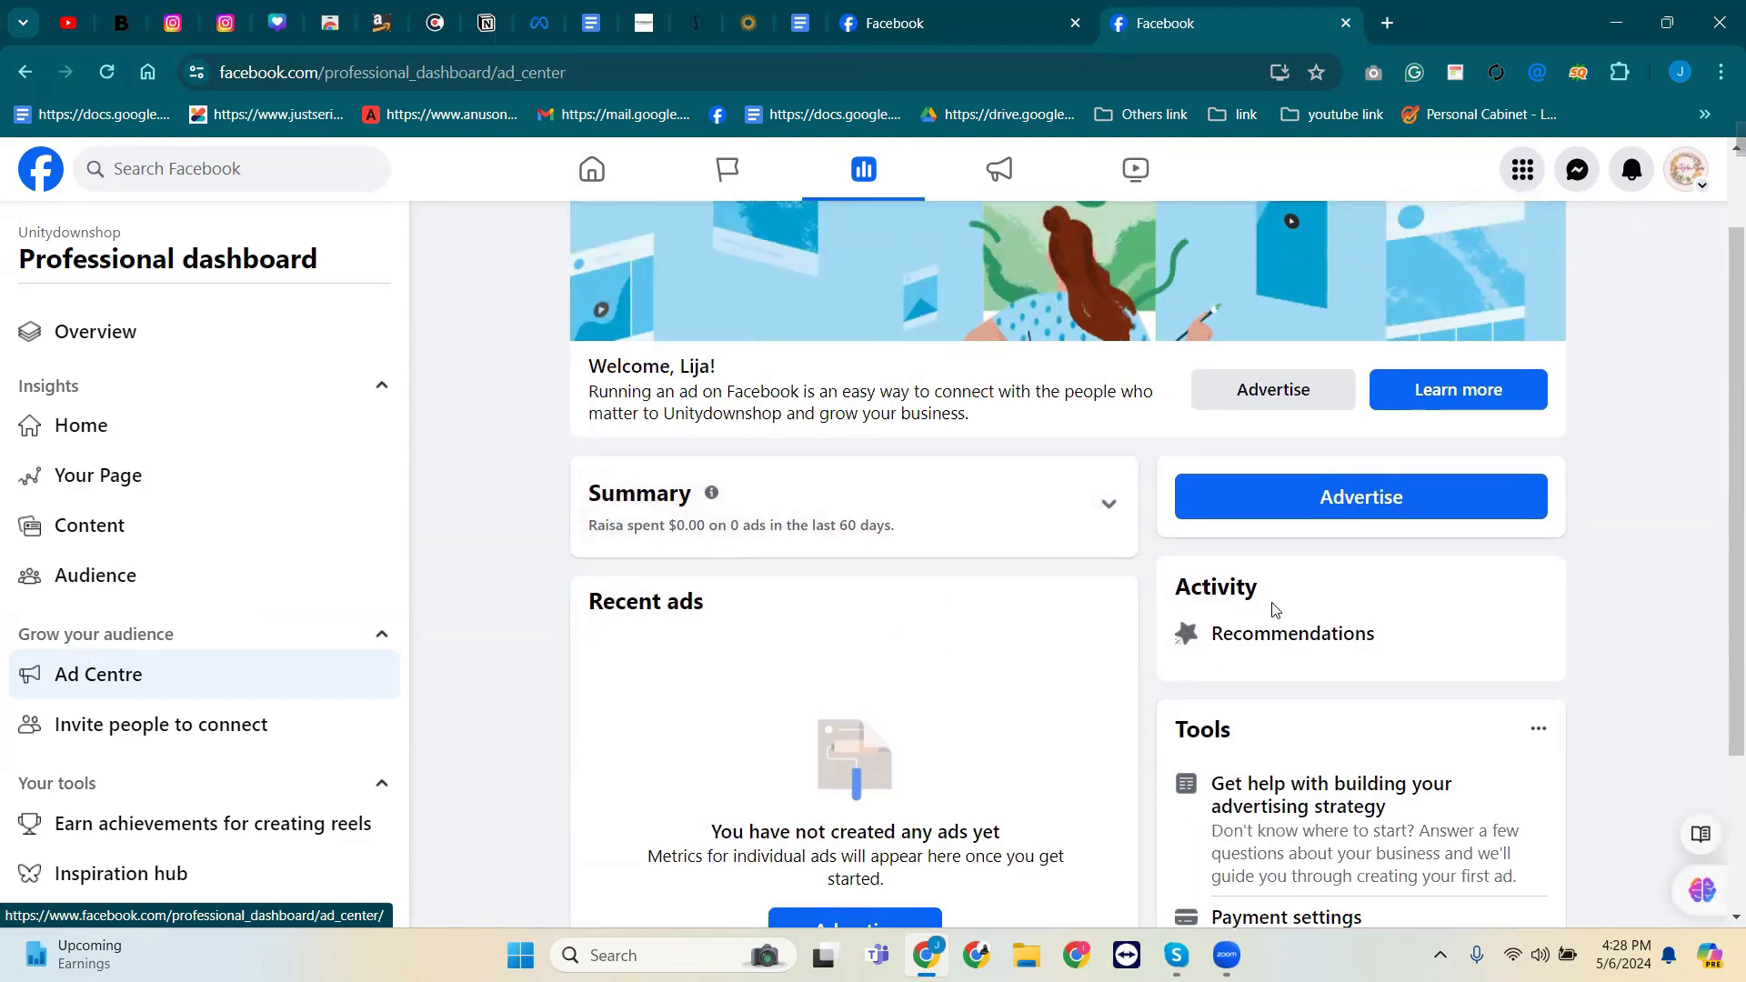
scroll(1367, 730, "down", 3)
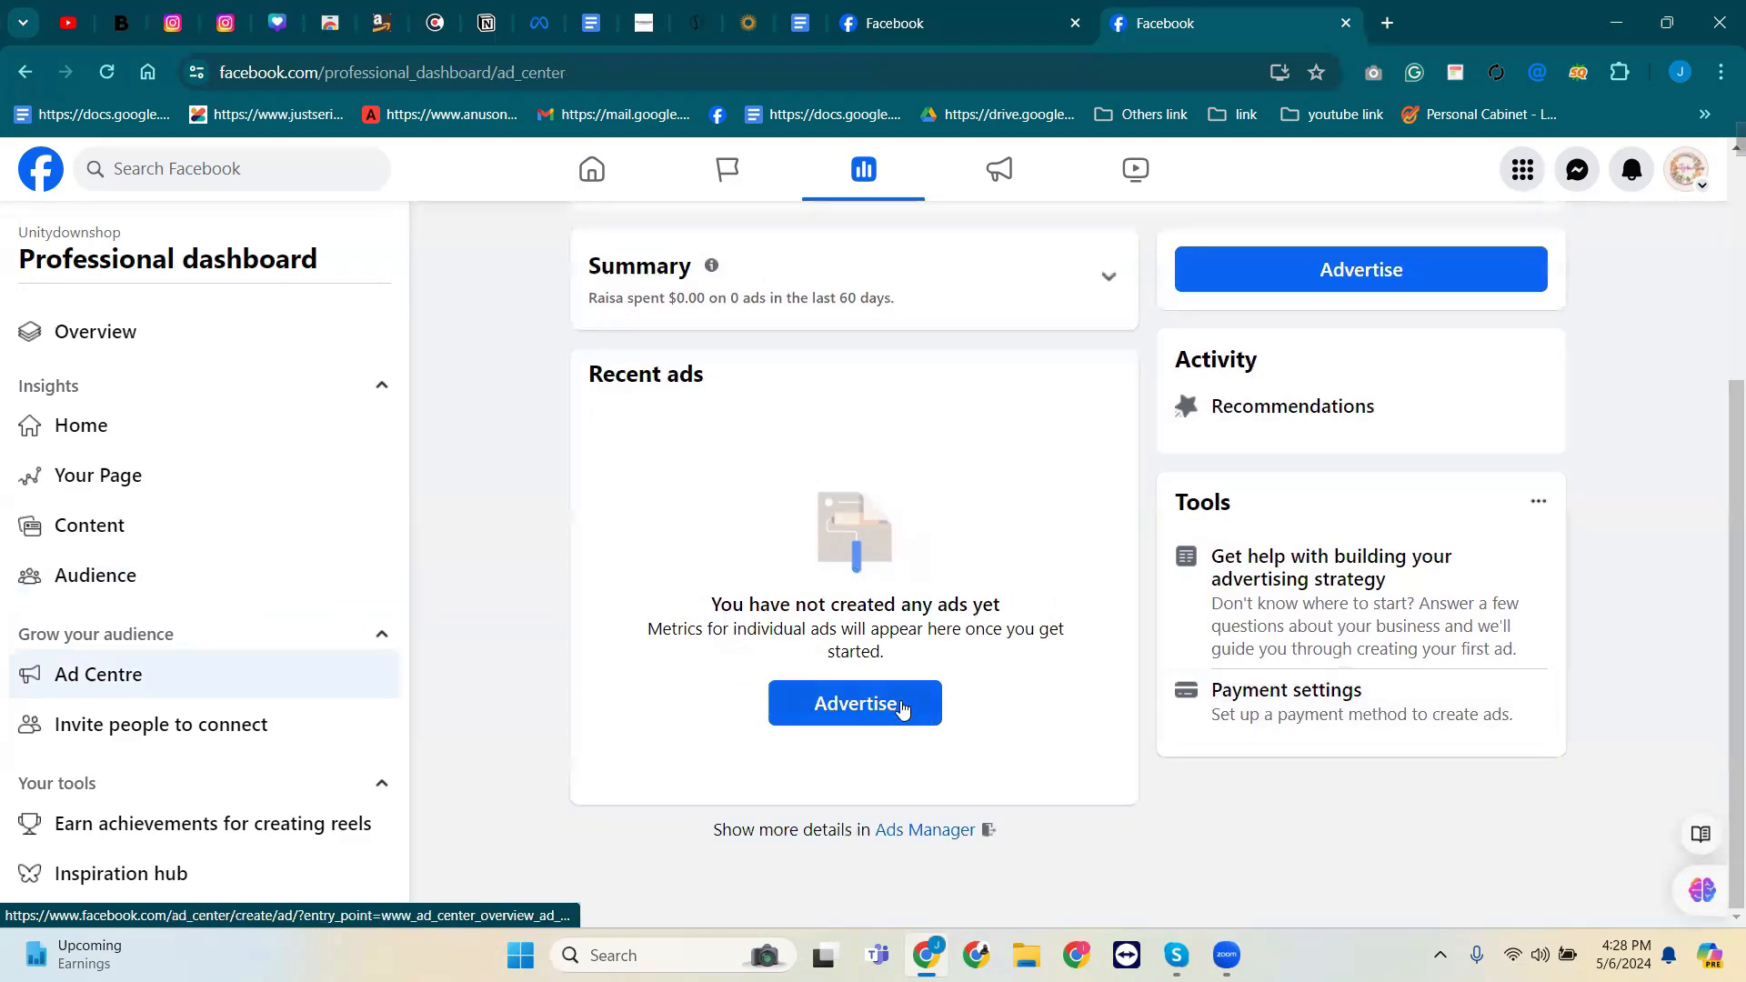
Look over the Ad Centre once more, then open the Invite people to connect prompt and dismiss it.
scroll(1363, 344, "up", 3)
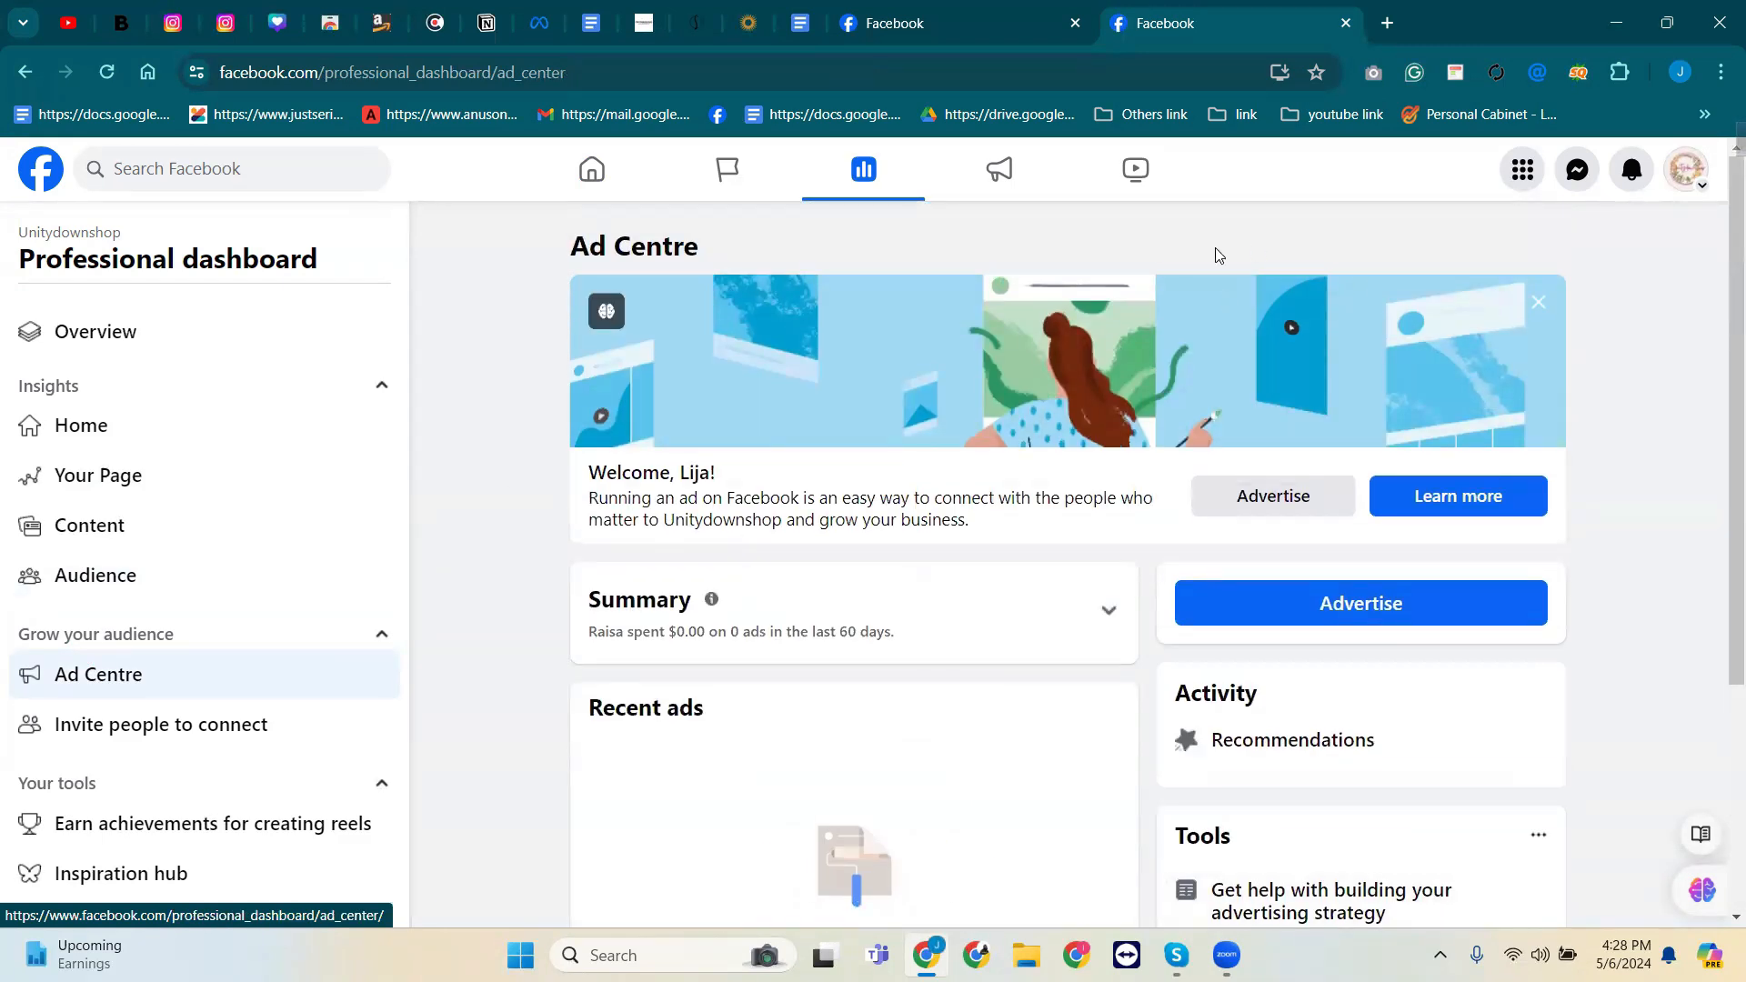
scroll(214, 556, "down", 3)
scroll(186, 587, "up", 2)
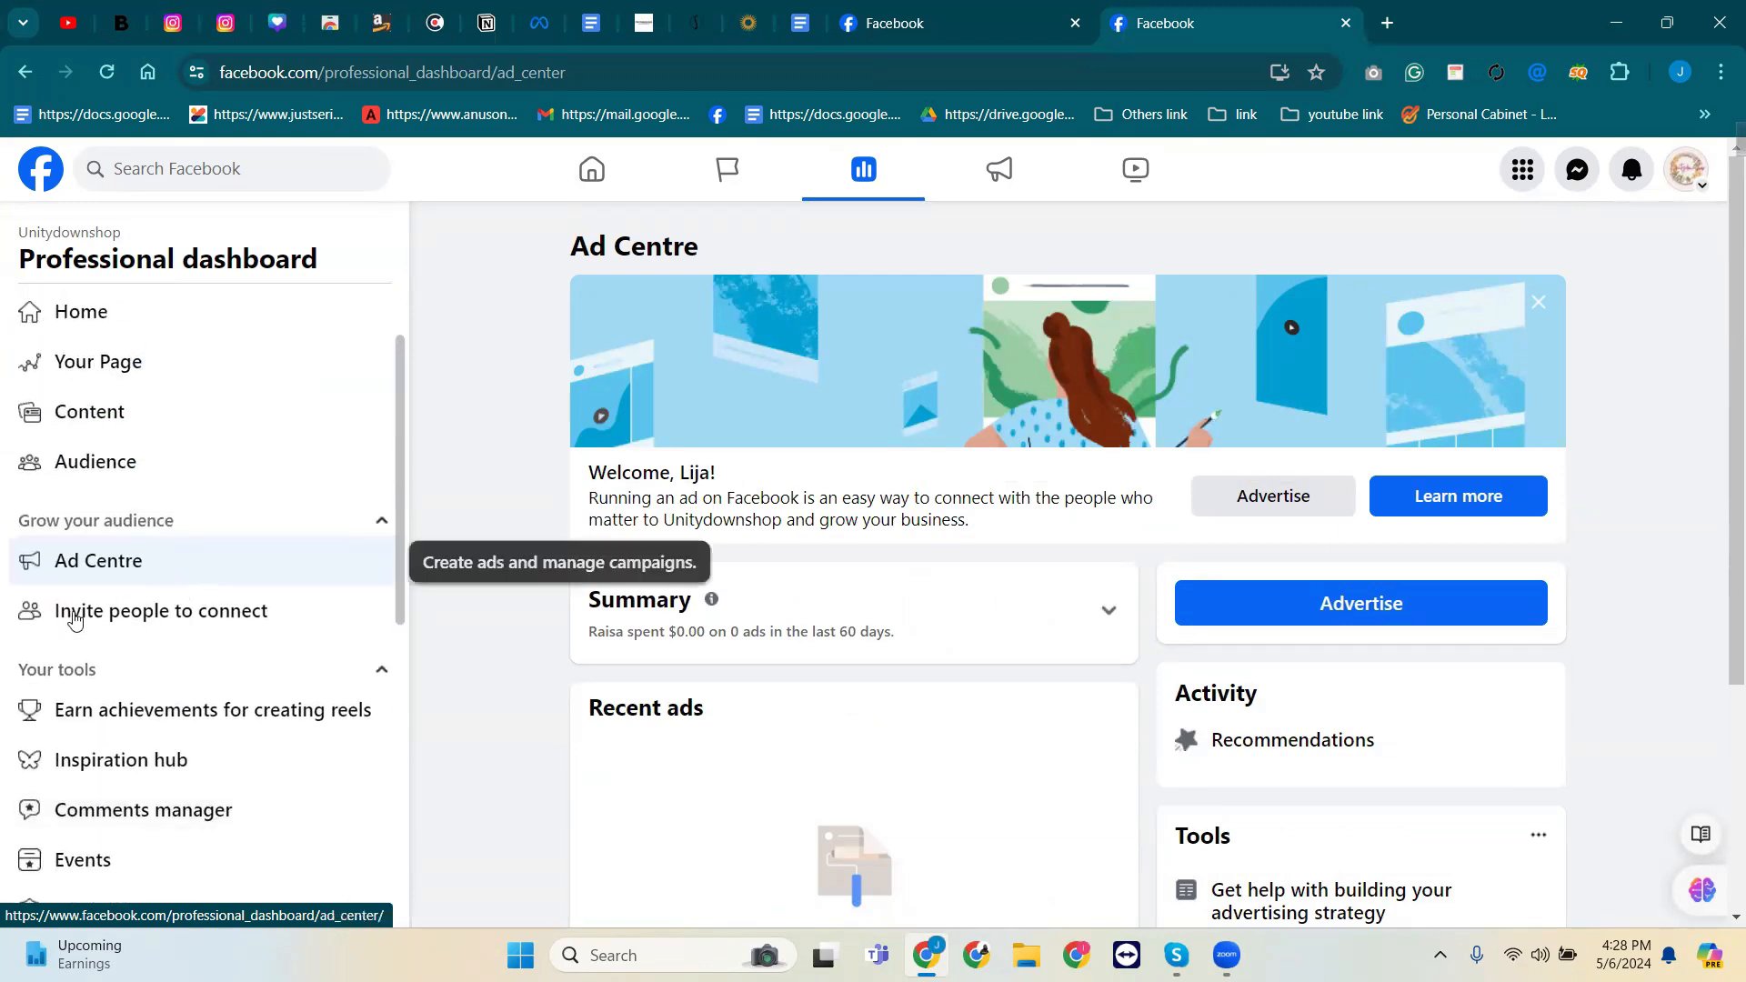
left_click(218, 628)
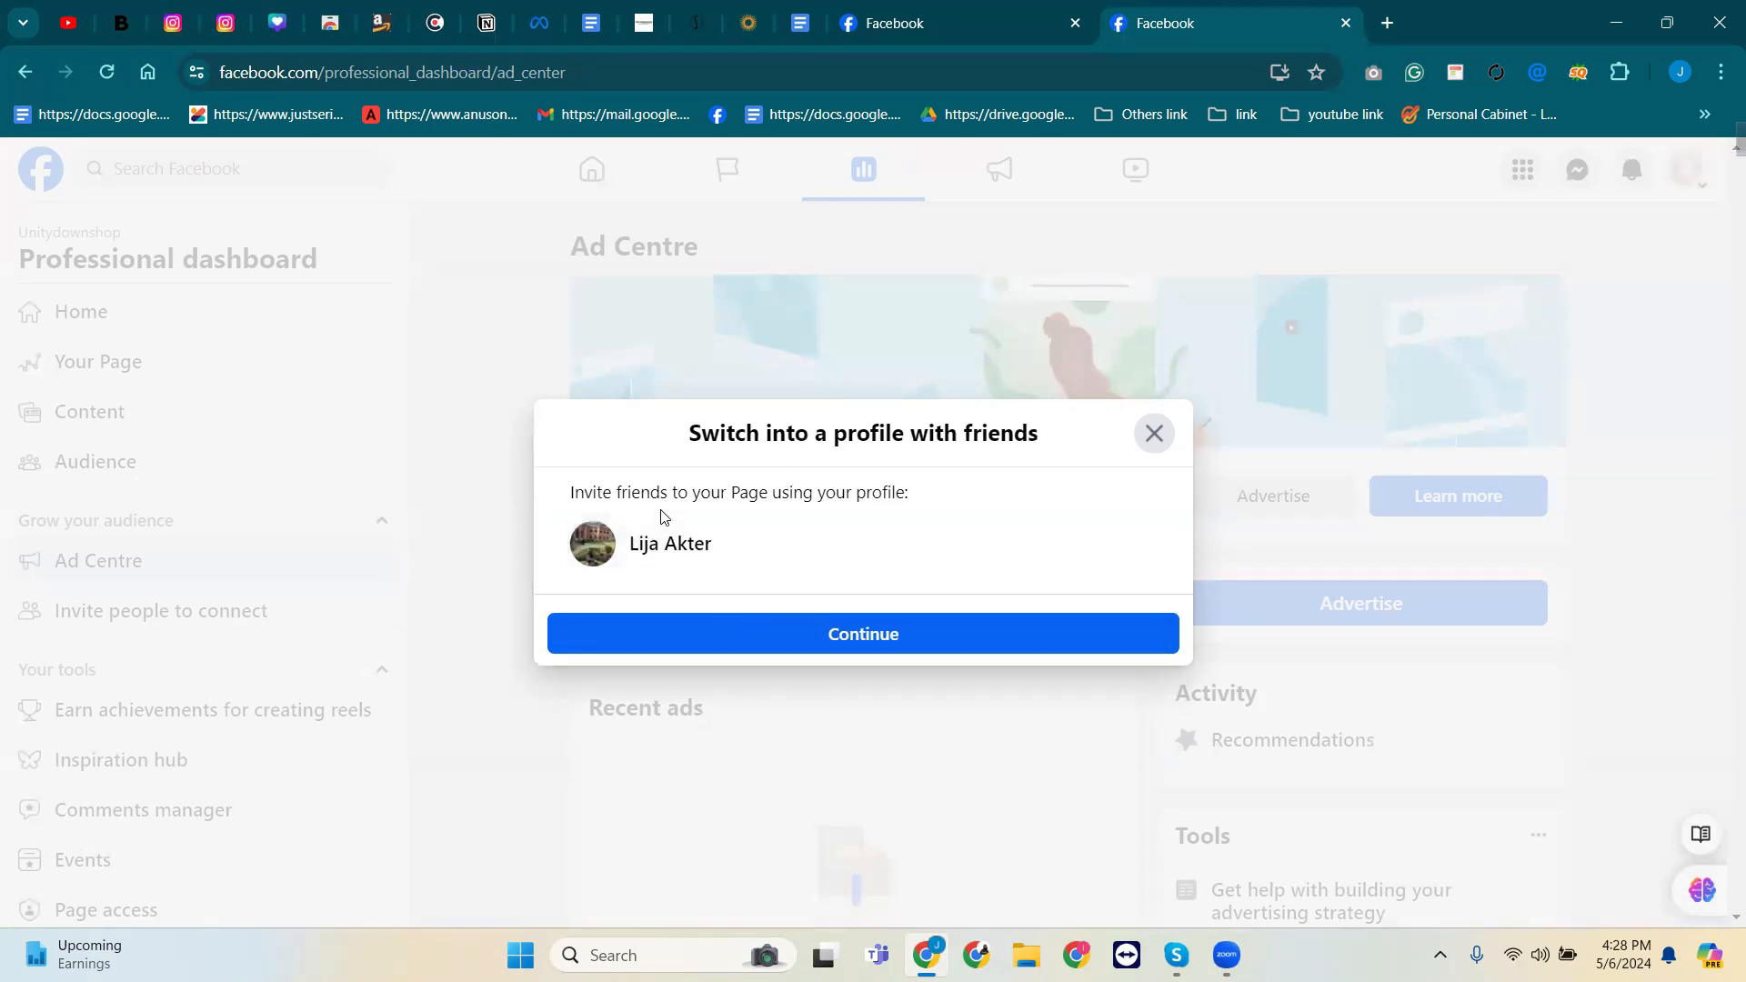
left_click(1153, 433)
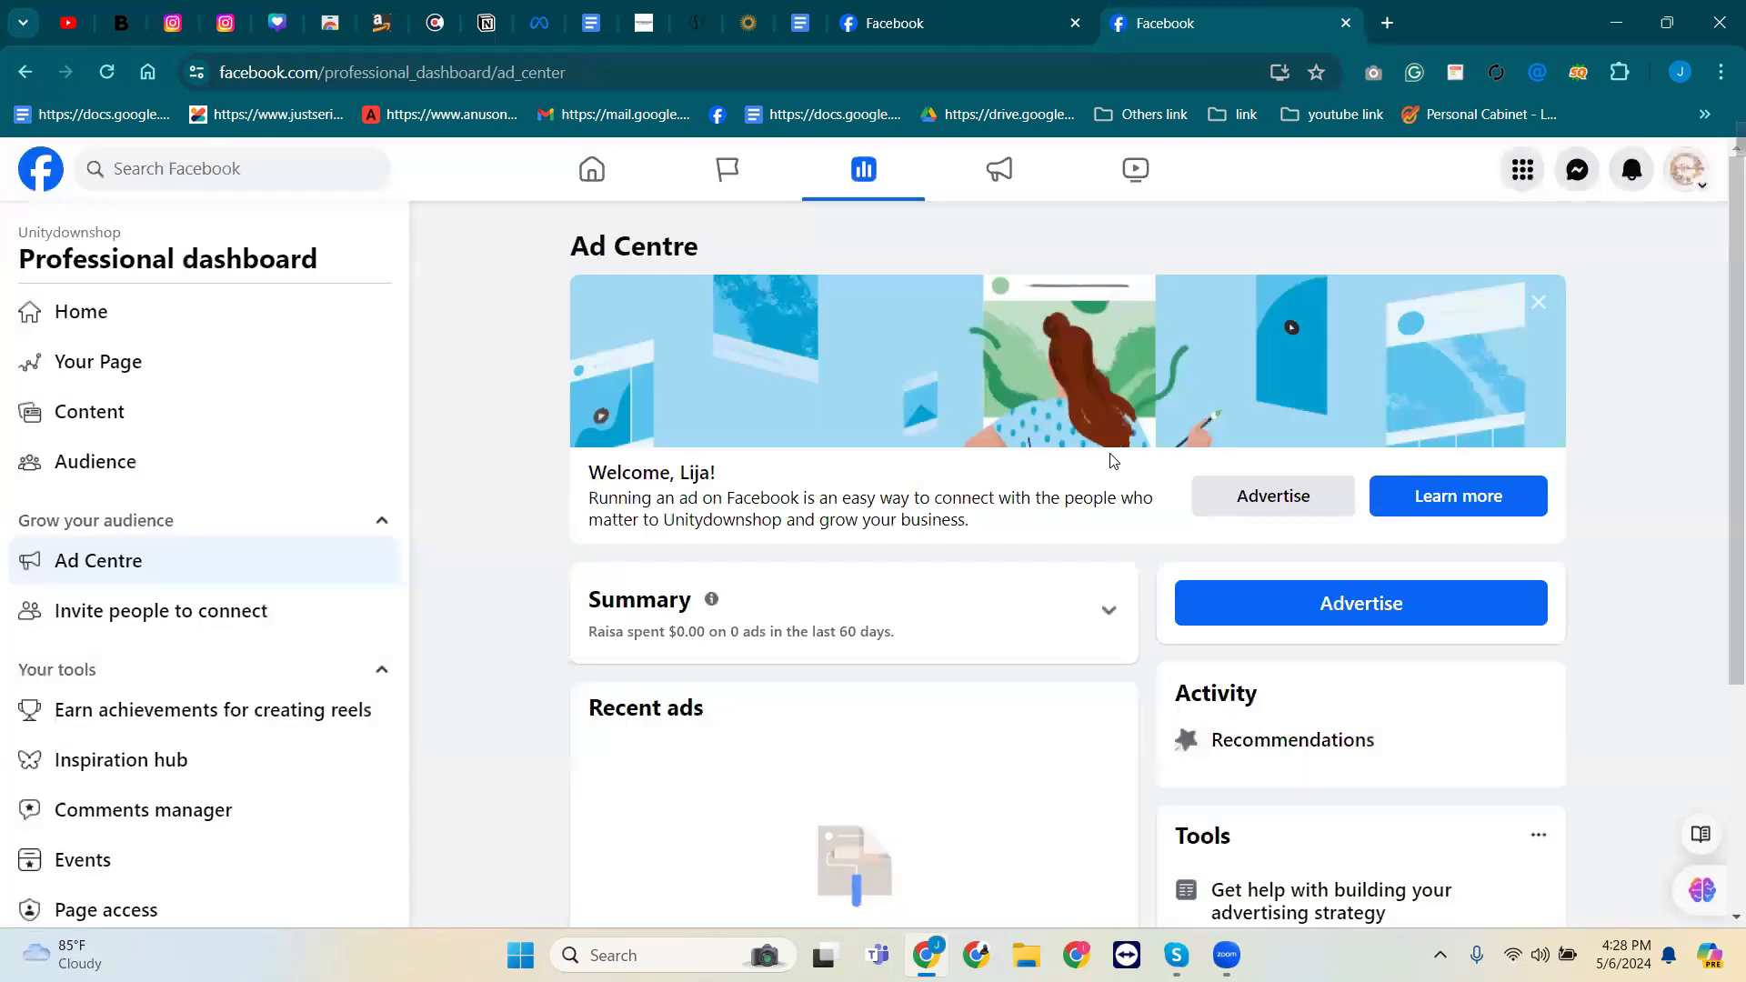
Open the achievements page for creating reels and review its progress, recurring and one-off achievements.
scroll(136, 582, "down", 1)
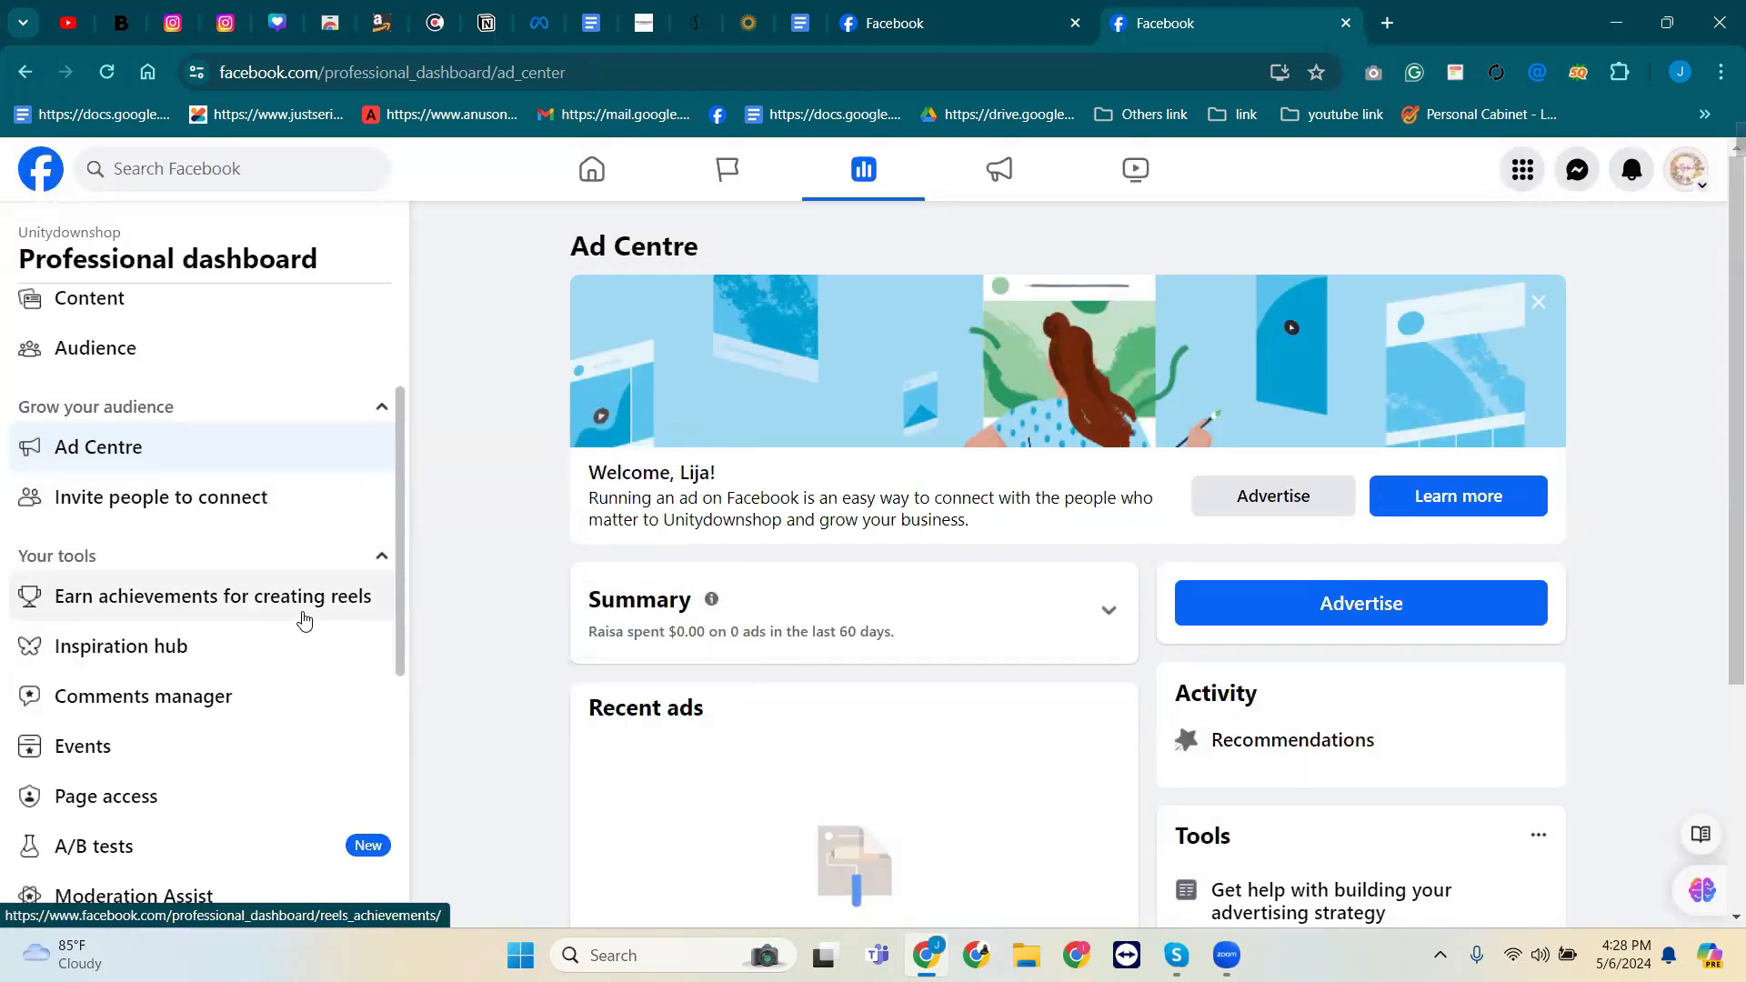
left_click(257, 604)
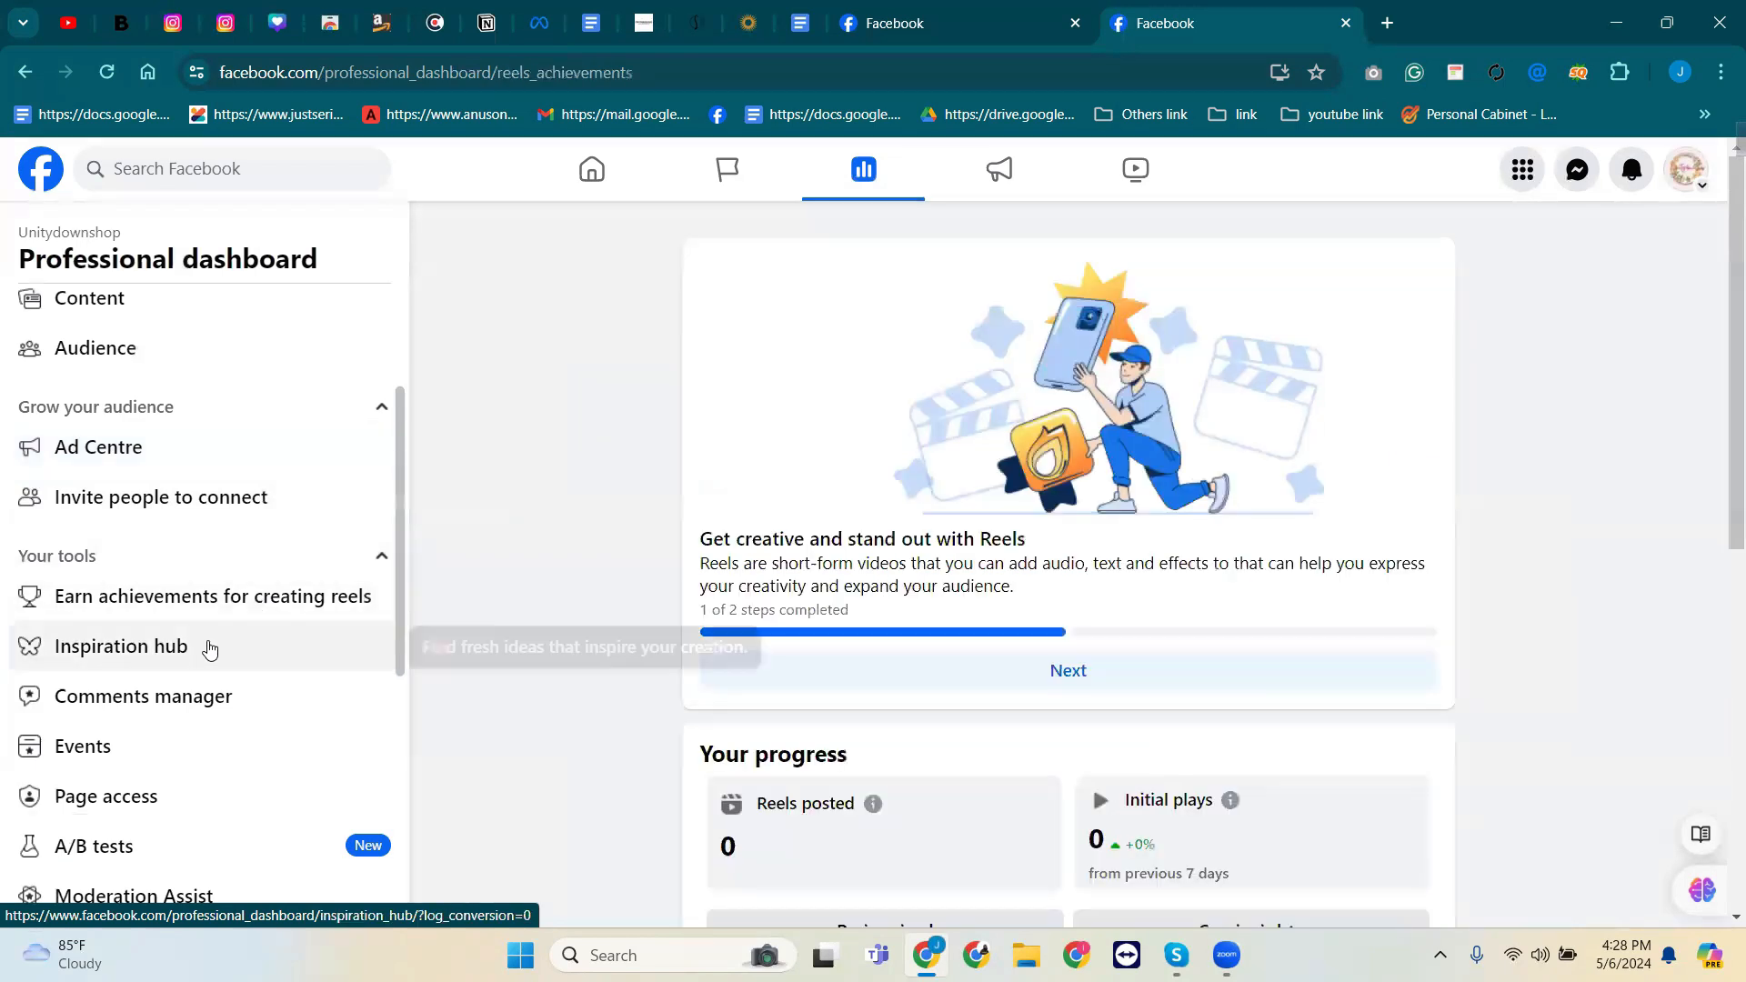
scroll(1008, 651, "down", 7)
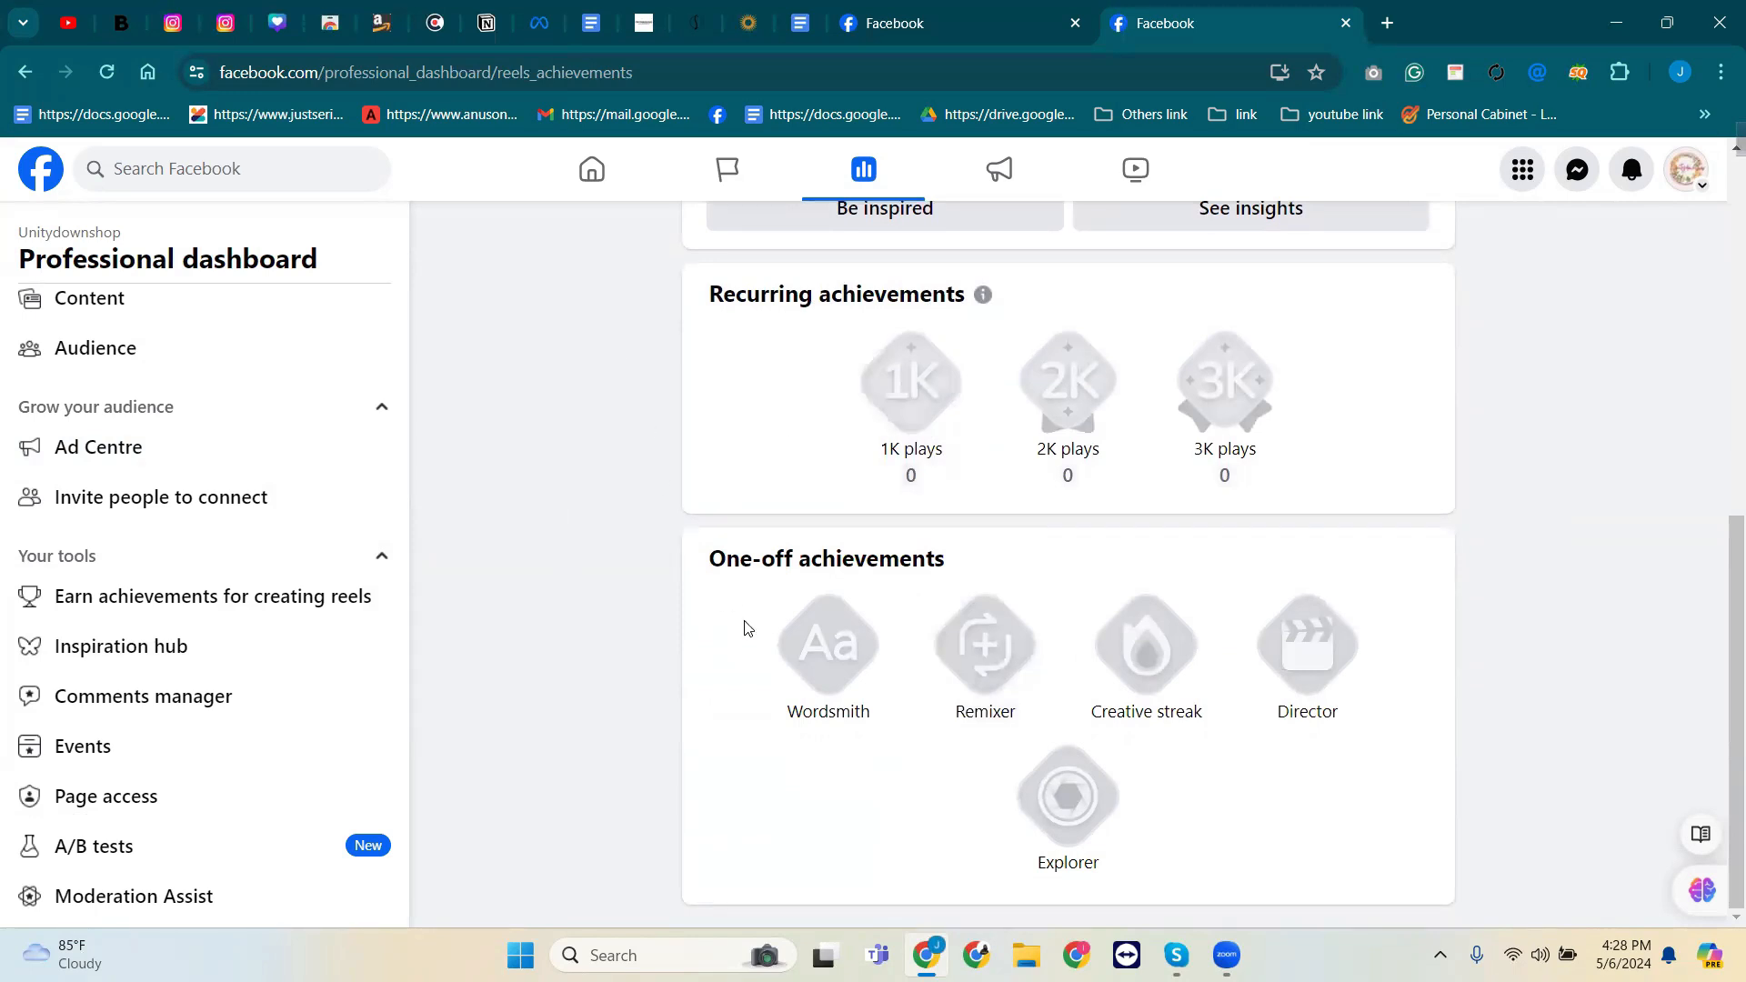
scroll(744, 627, "up", 3)
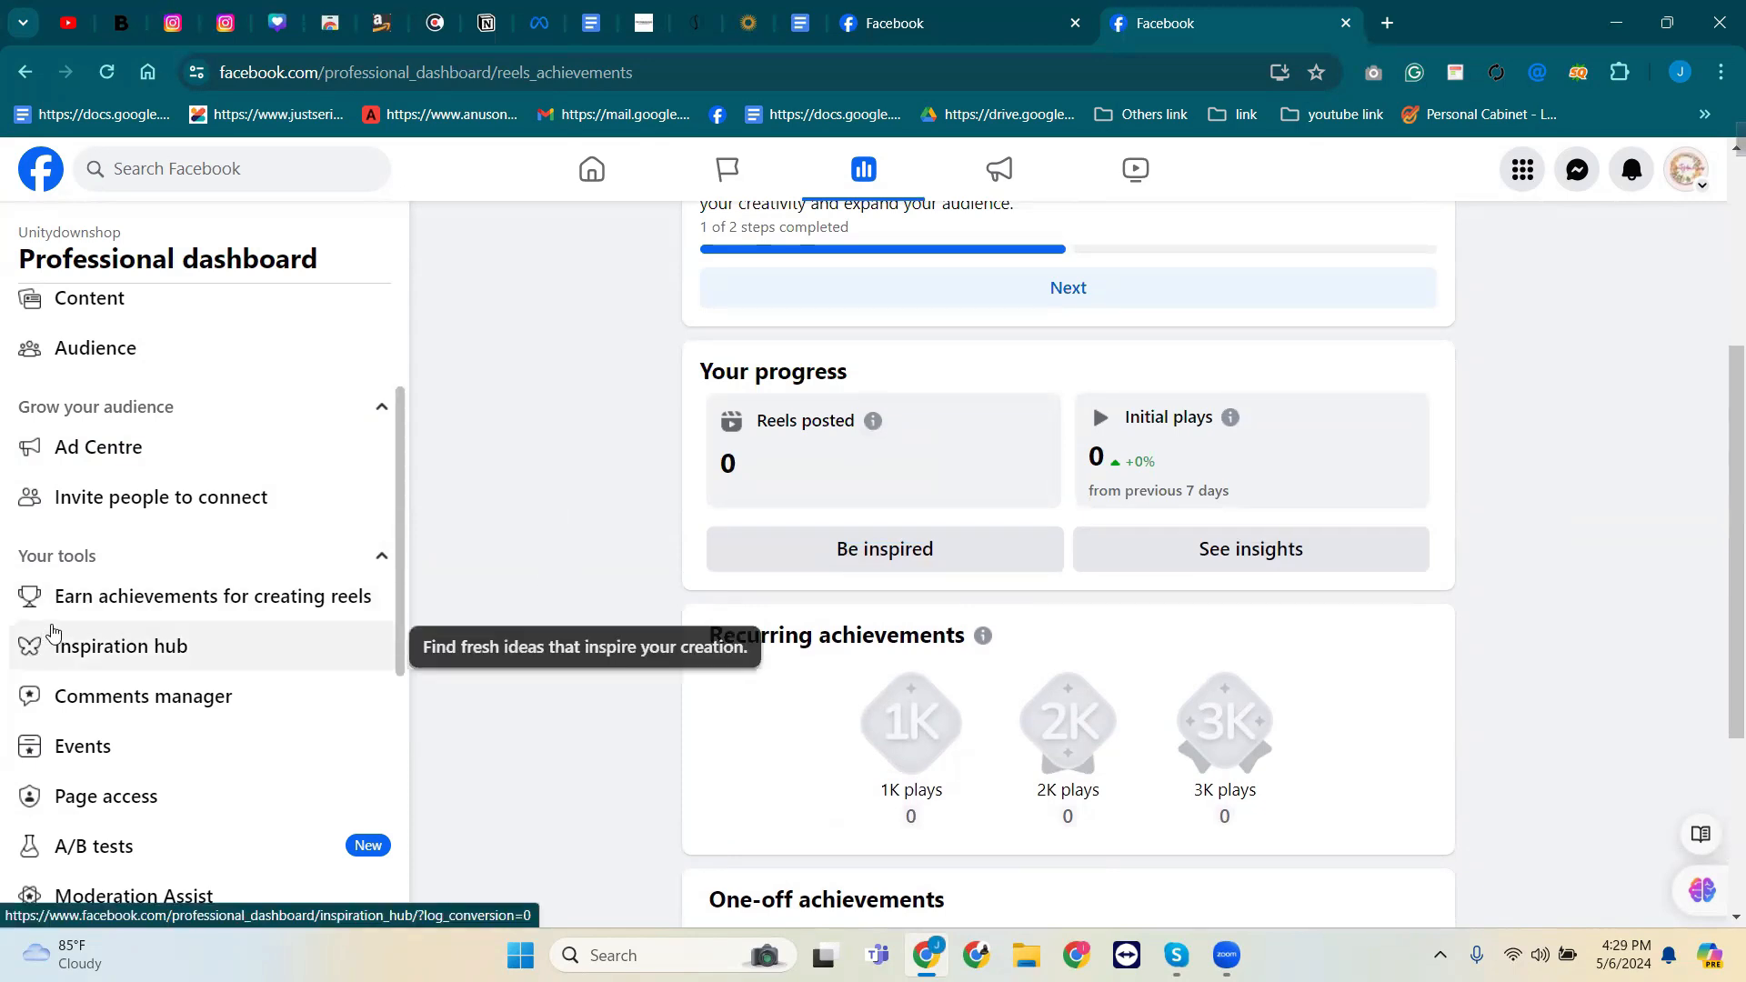
scroll(52, 630, "down", 2)
scroll(46, 624, "up", 1)
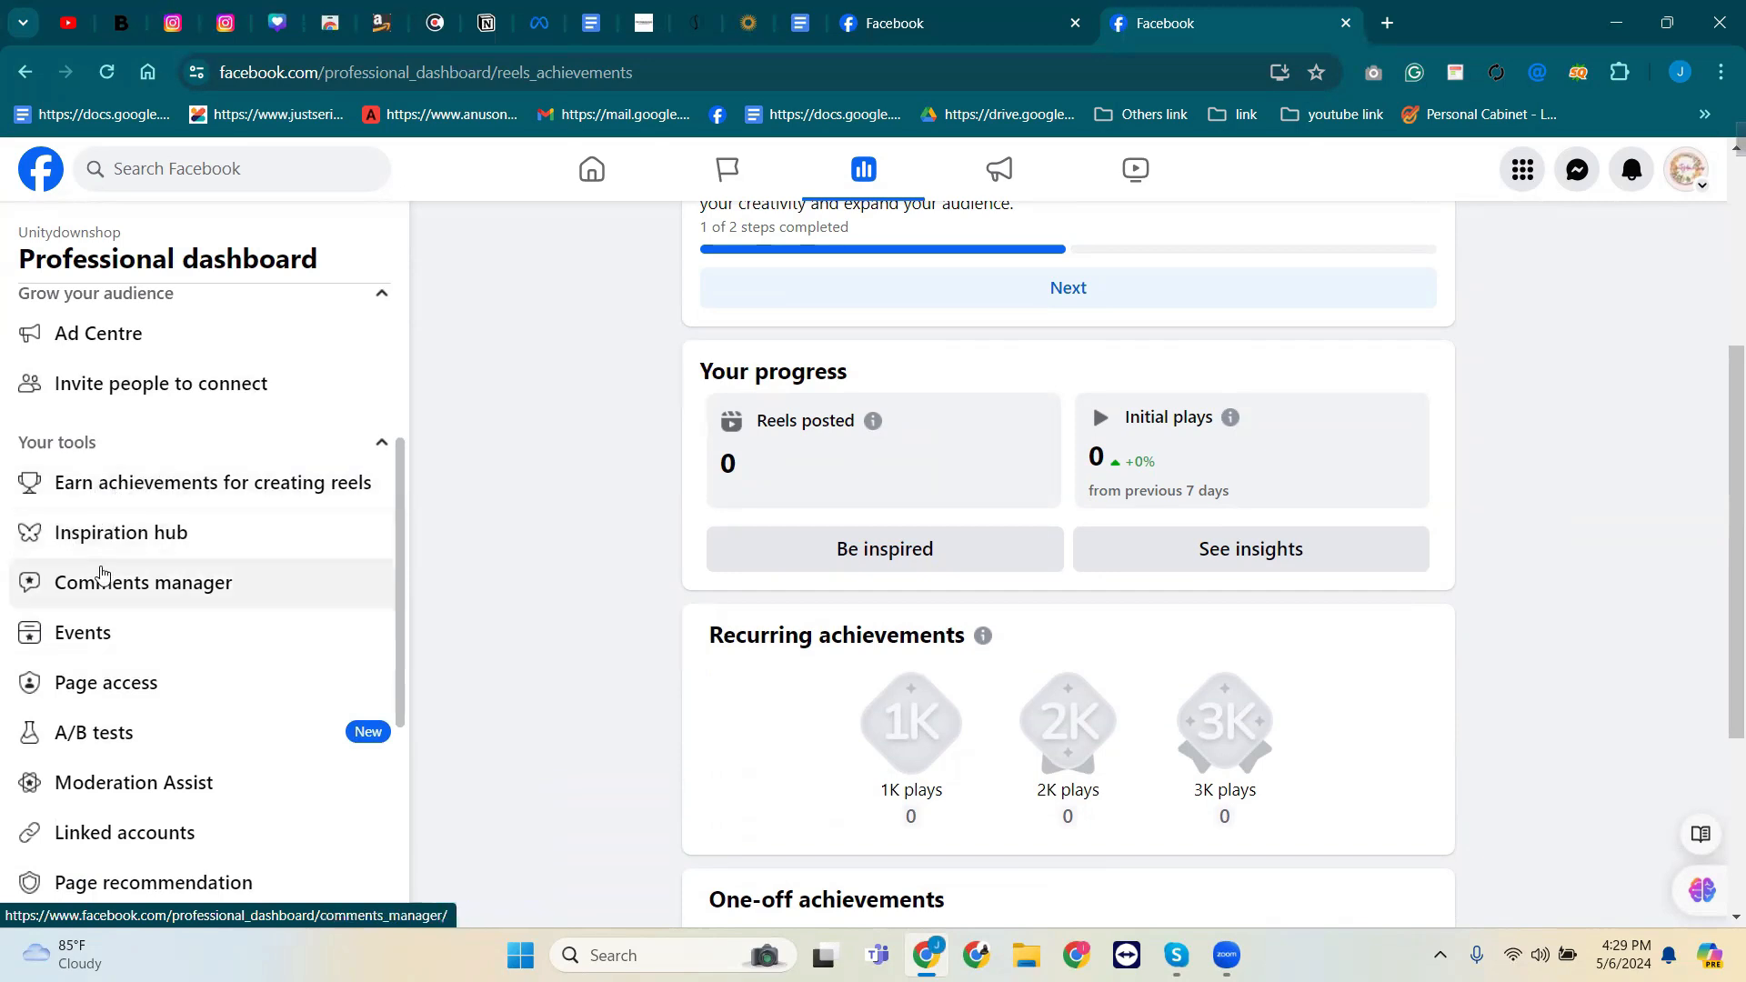
View the Inspiration hub's song suggestions and the Comments Manager, then return to the Professional dashboard.
left_click(127, 538)
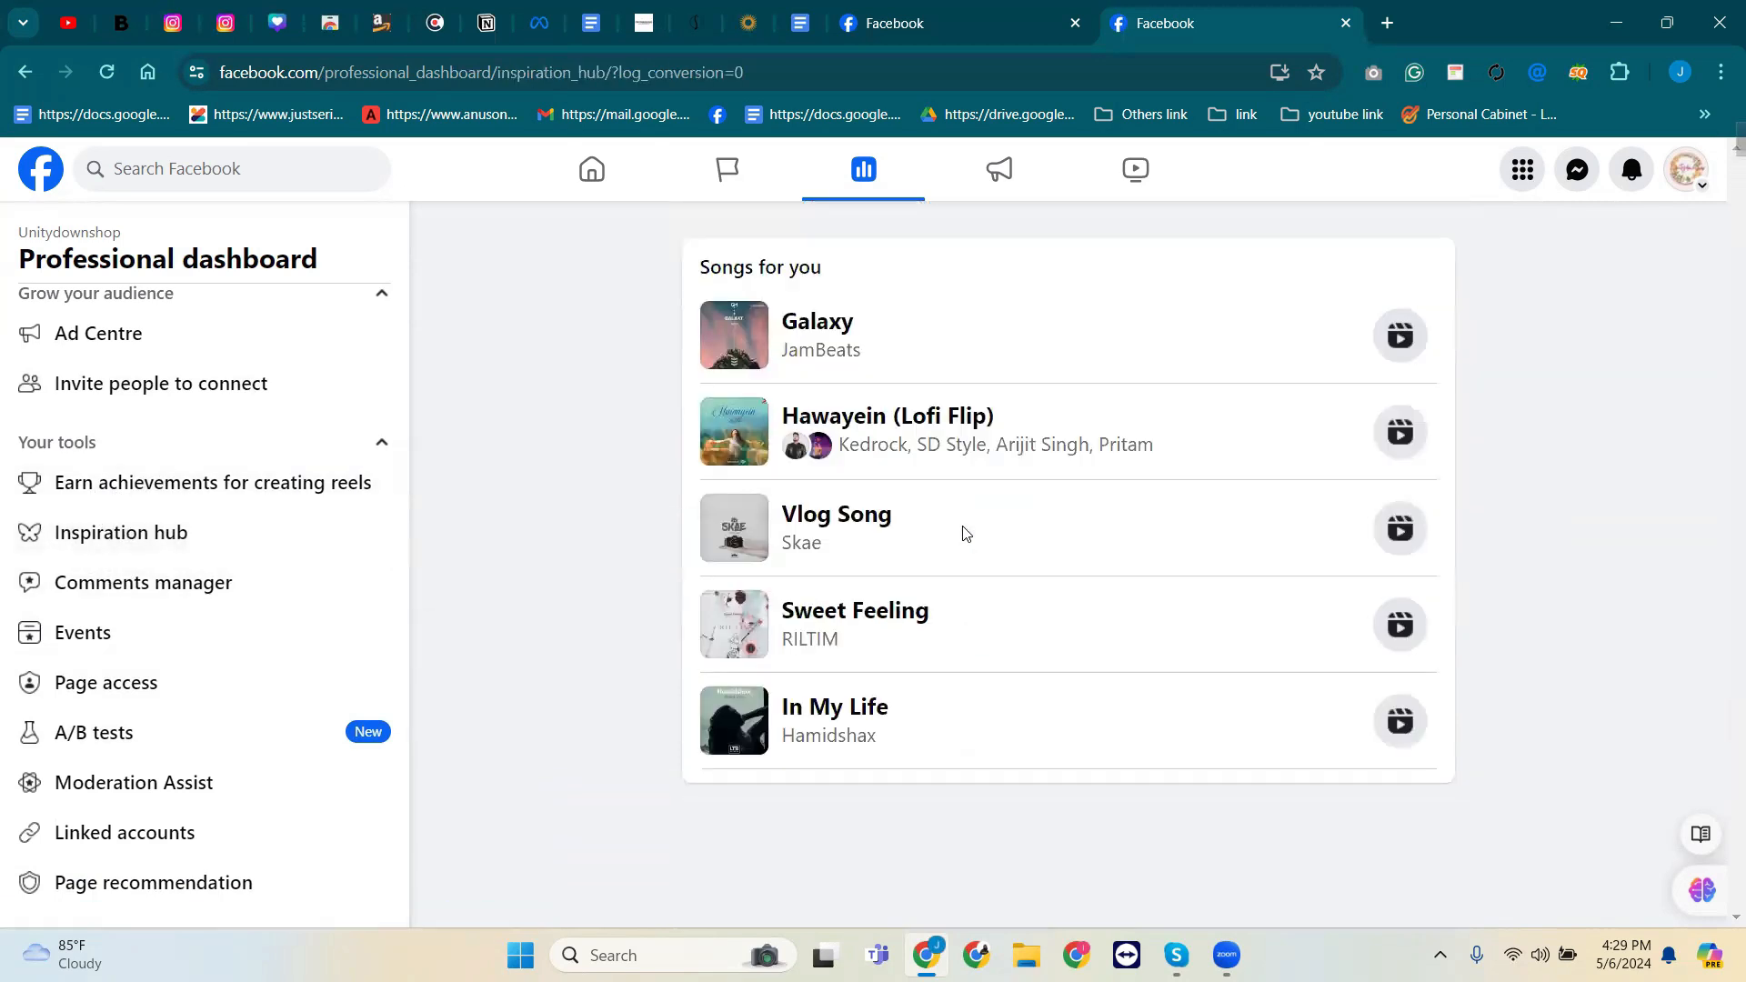
left_click(107, 584)
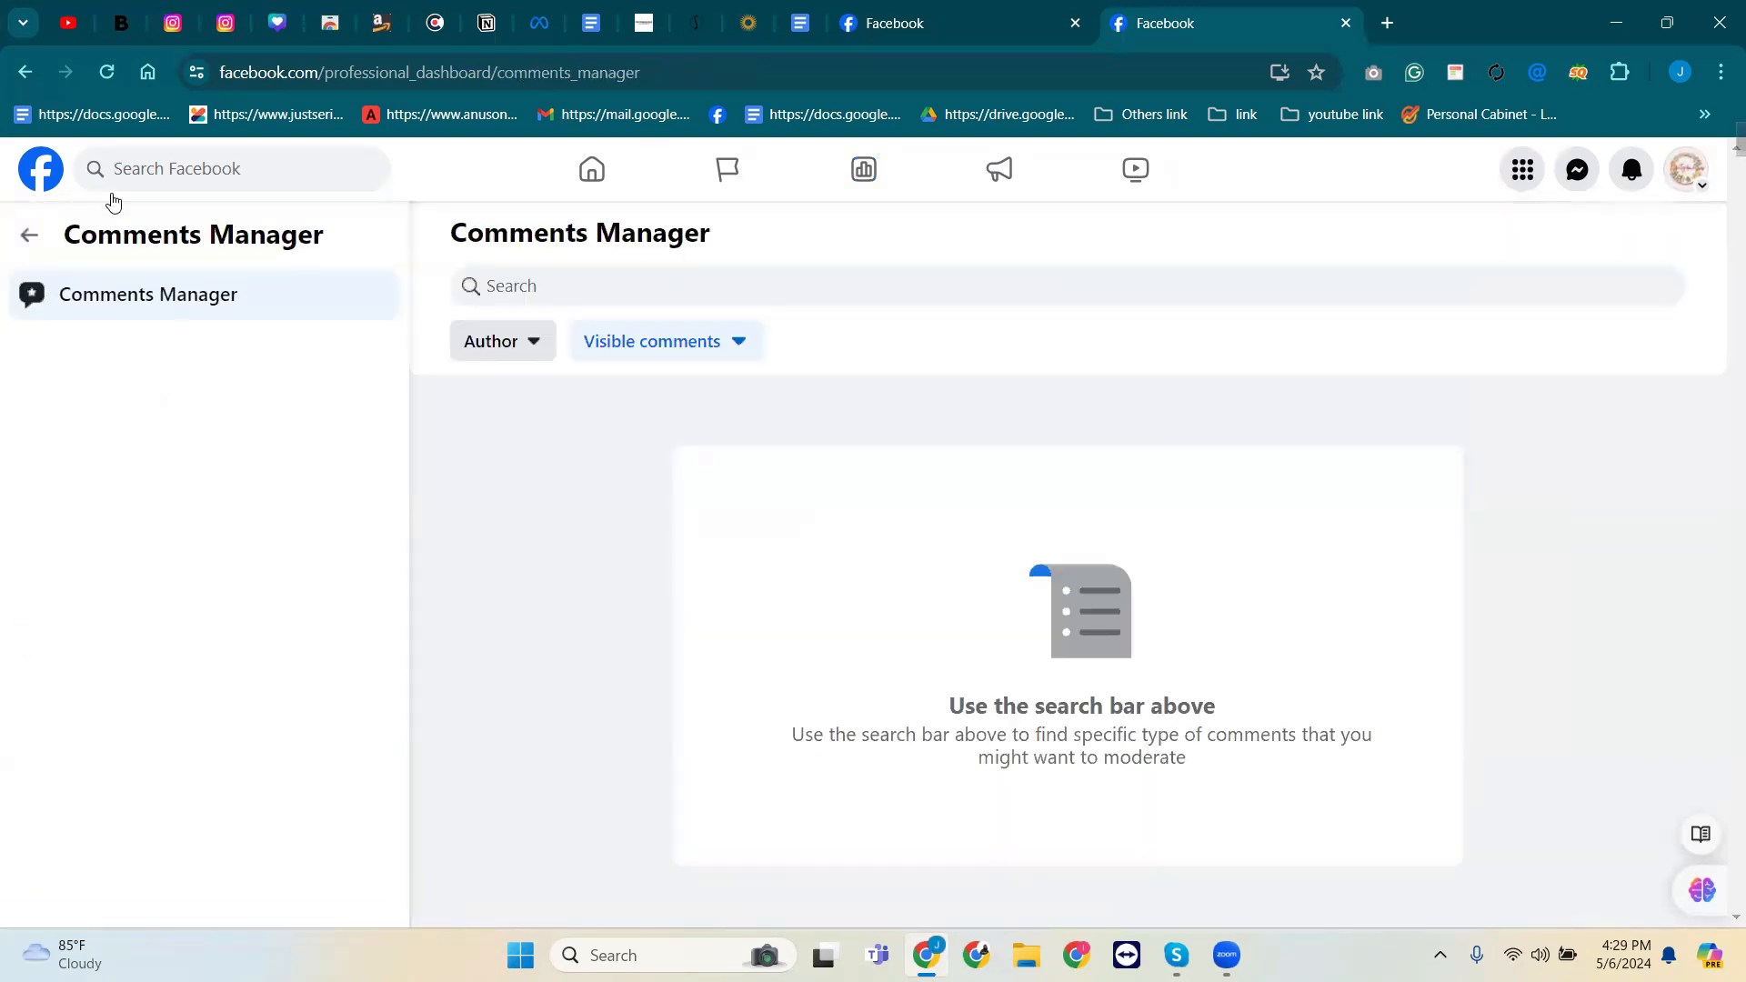
left_click(30, 235)
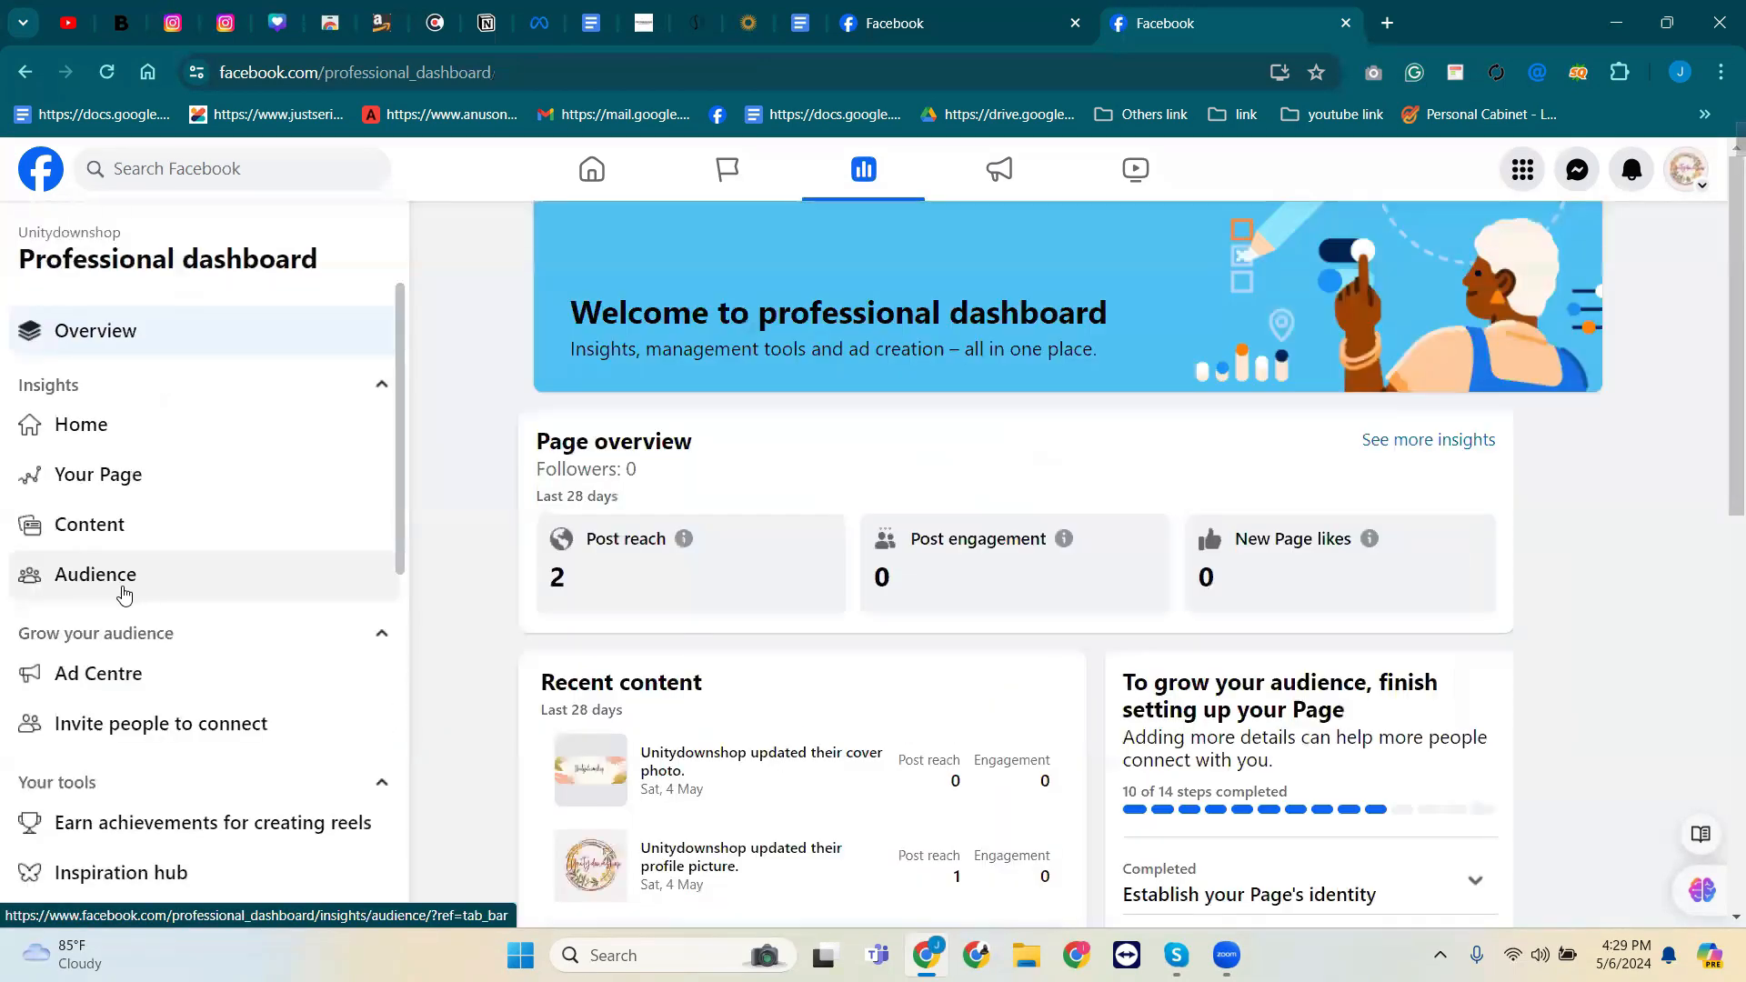
Open the dashboard's Events tool, look through its event insights and events list, and return to the dashboard.
scroll(125, 593, "down", 4)
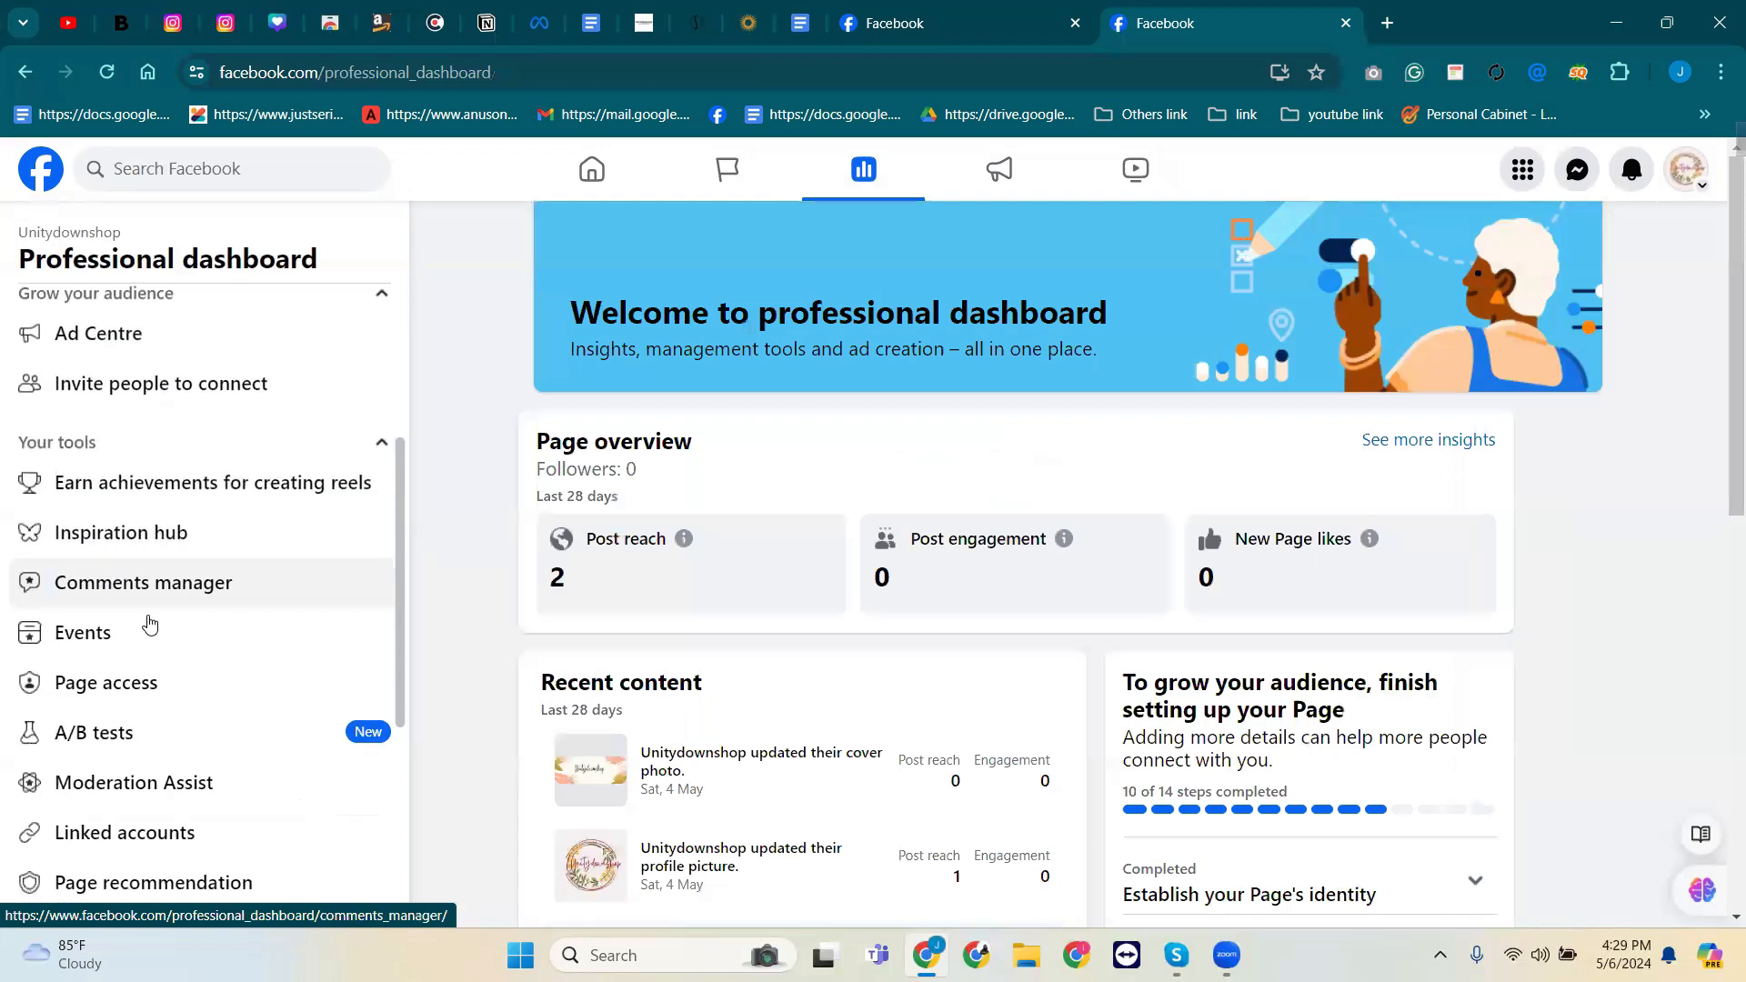
left_click(75, 647)
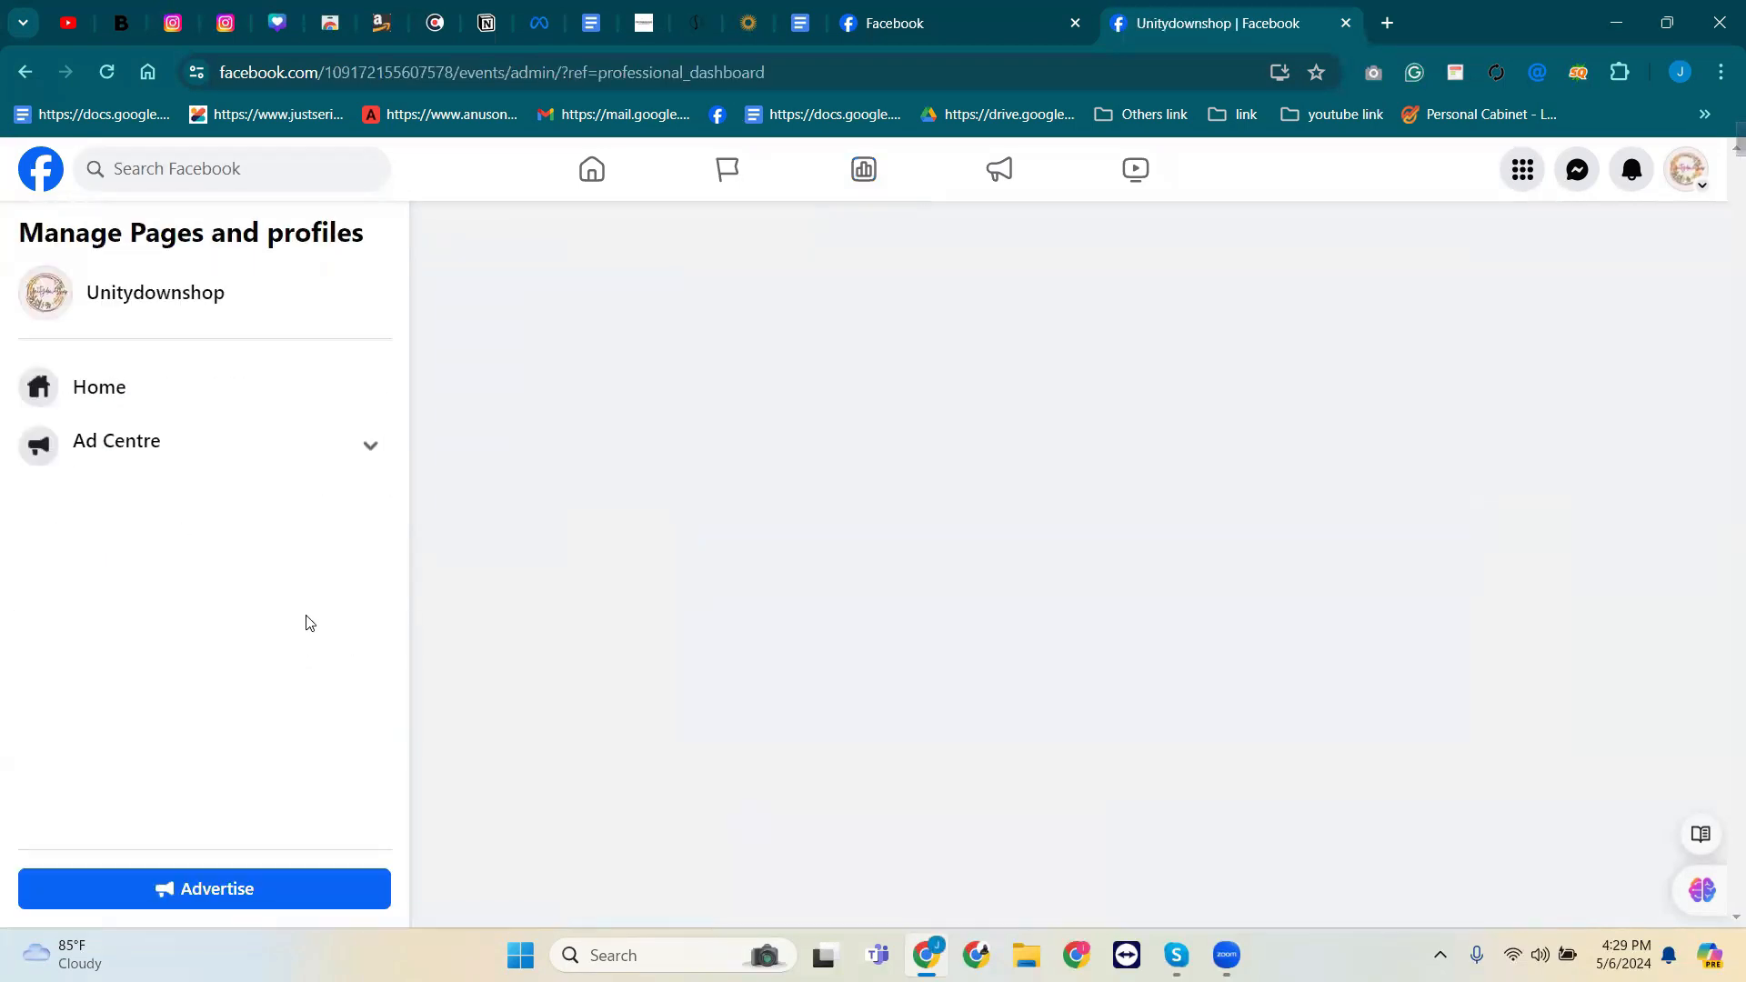
scroll(864, 575, "down", 5)
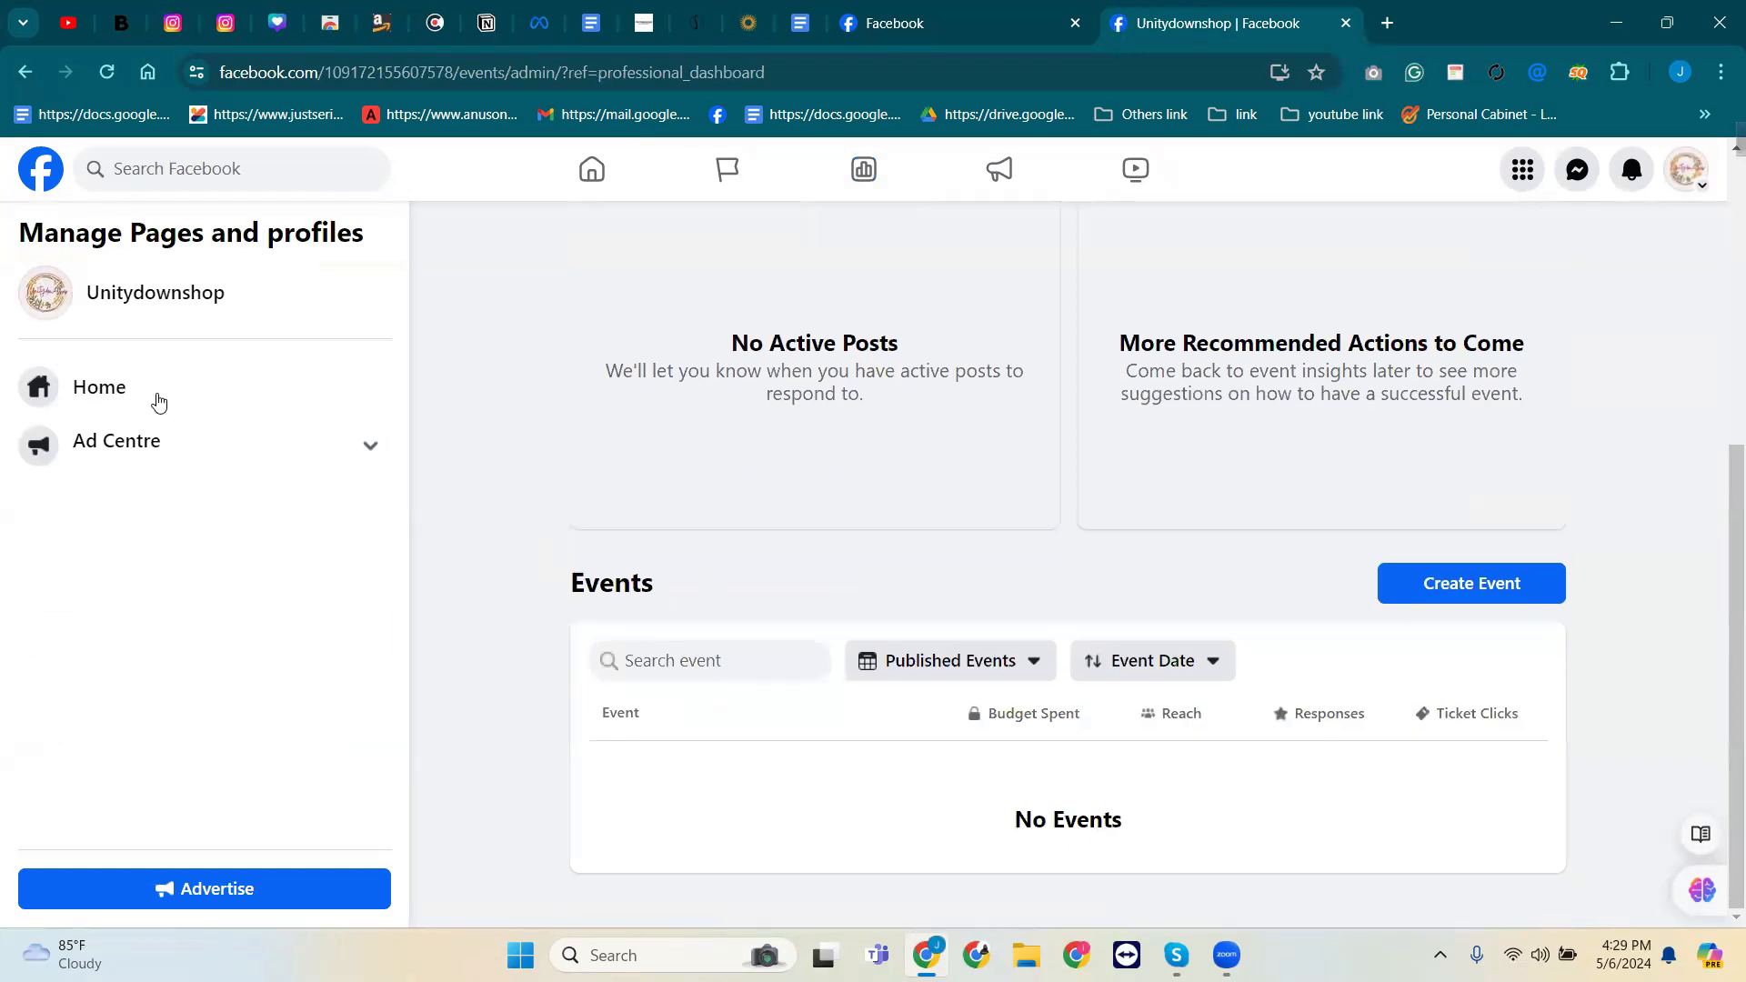
left_click(27, 73)
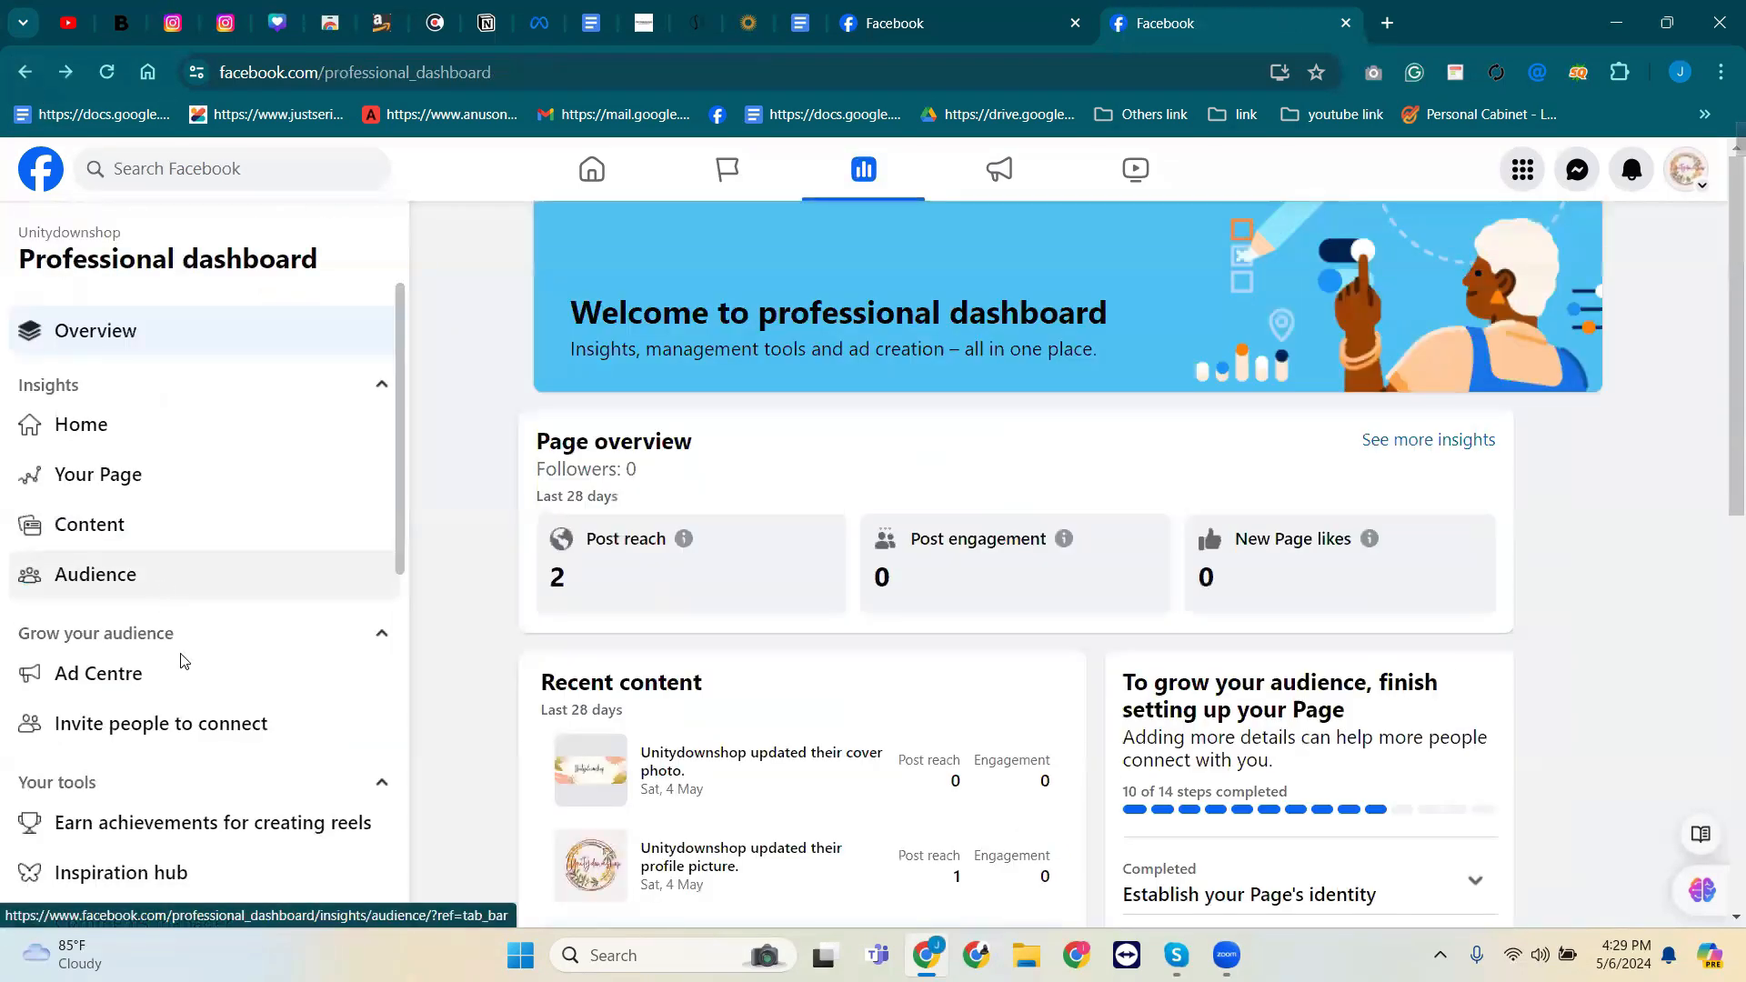
Open Page access from the dashboard tools and look through all the Settings & privacy categories.
scroll(180, 669, "down", 5)
scroll(154, 678, "down", 3)
scroll(129, 651, "up", 3)
left_click(98, 580)
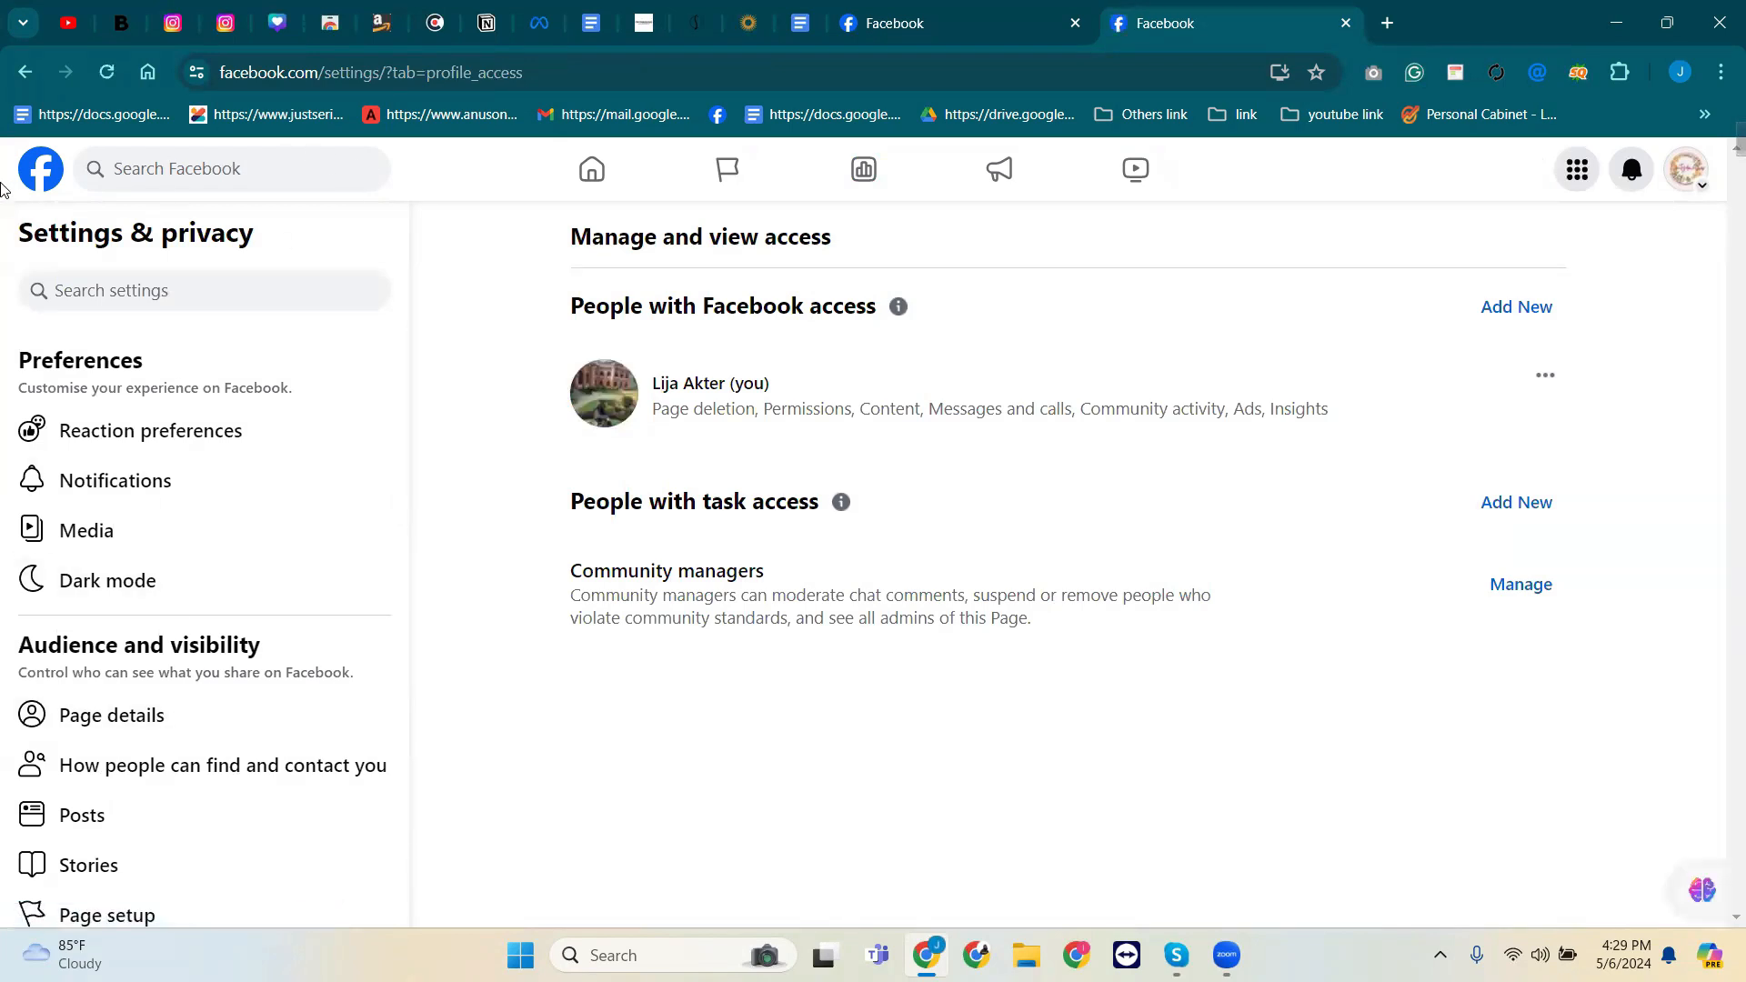
scroll(105, 823, "down", 15)
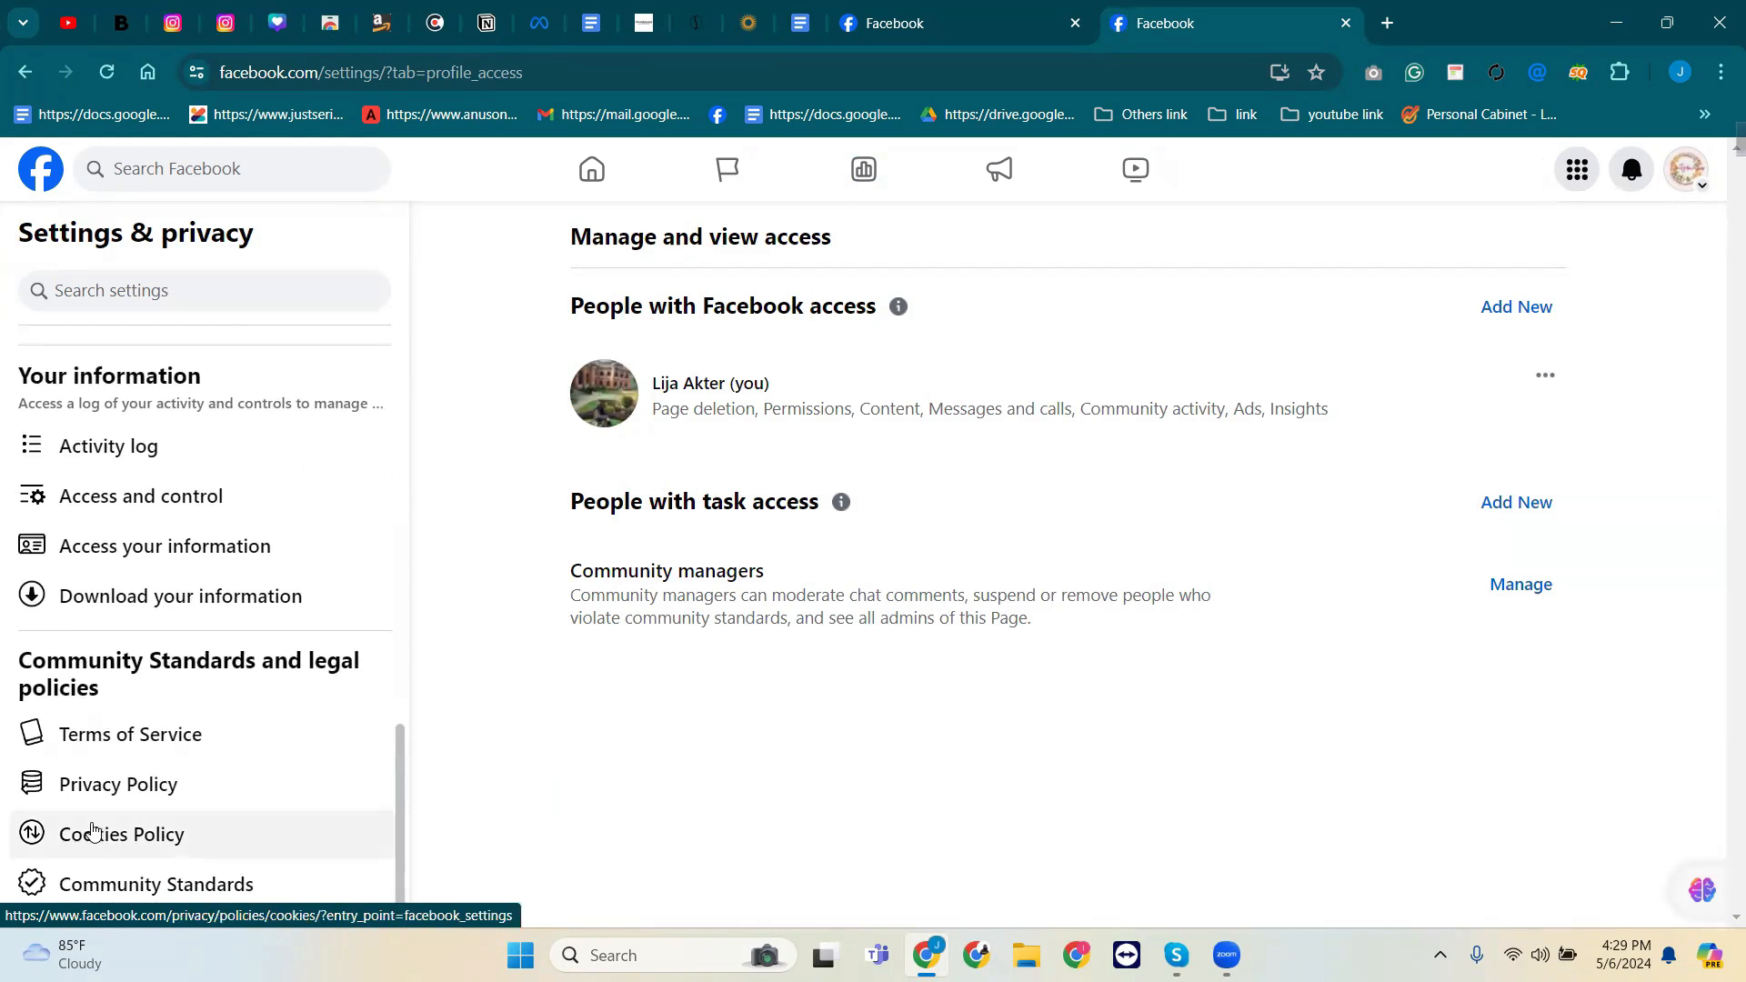
scroll(100, 819, "up", 15)
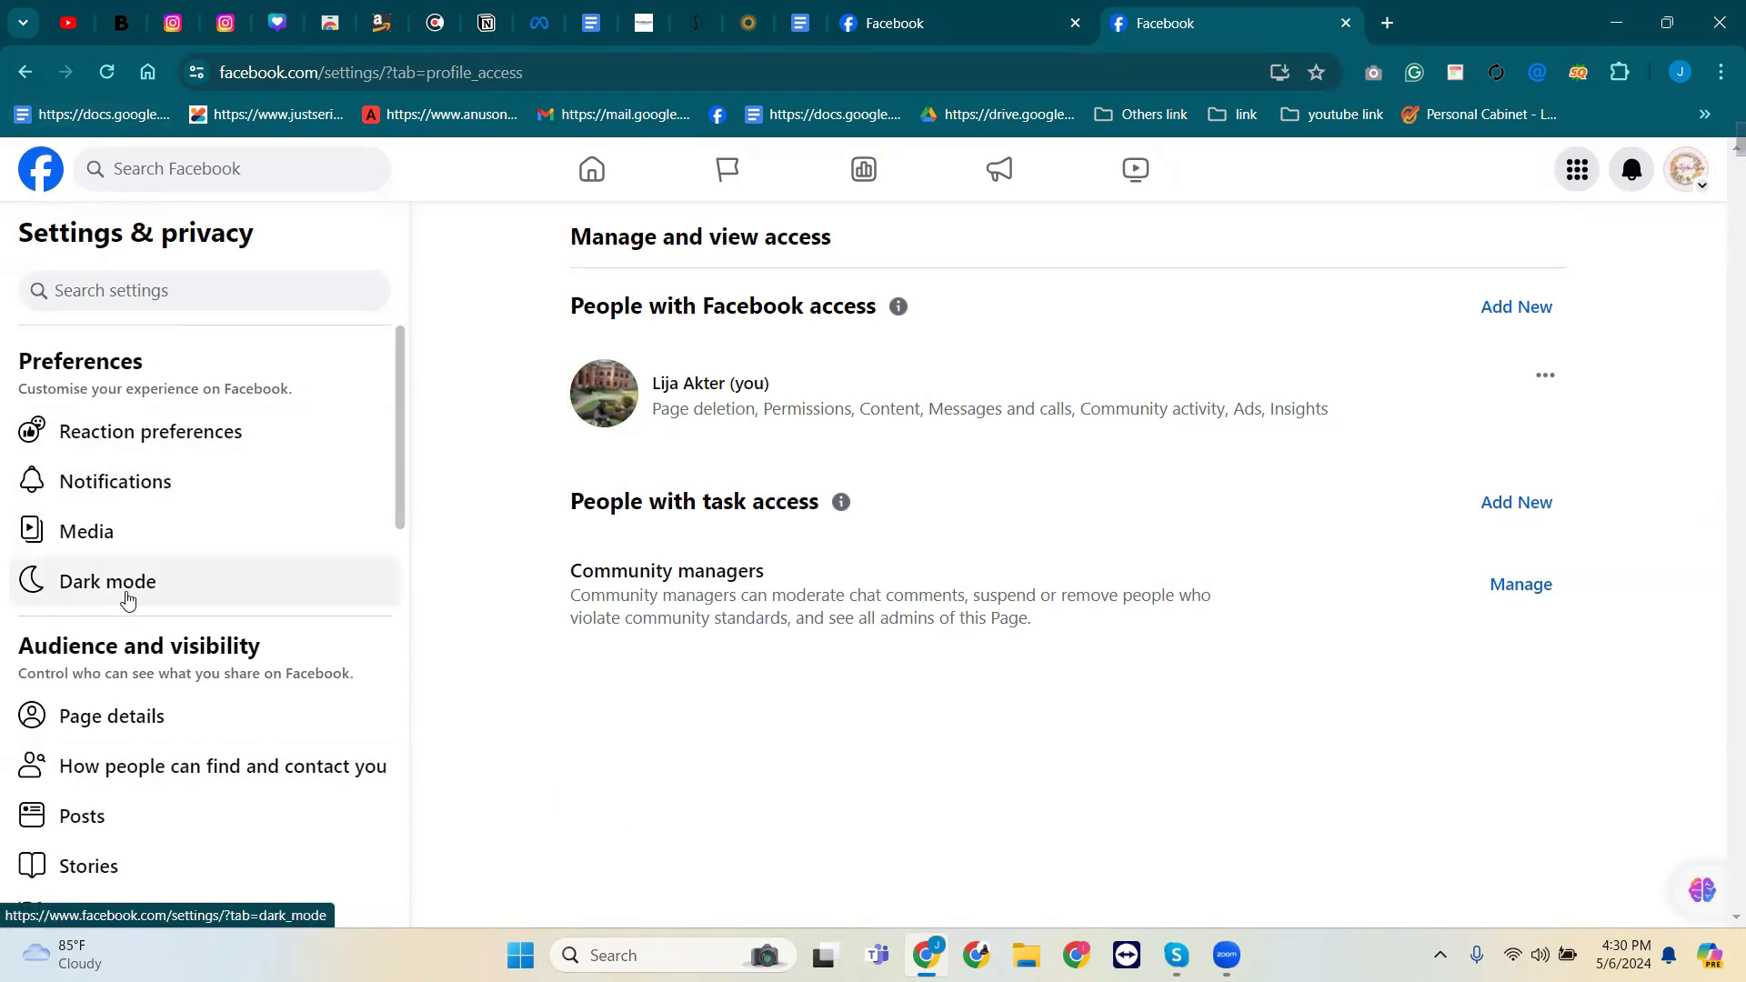
Open Page details from the settings and review the Unitydownshop page's contact info, social links and basic info.
scroll(126, 595, "down", 6)
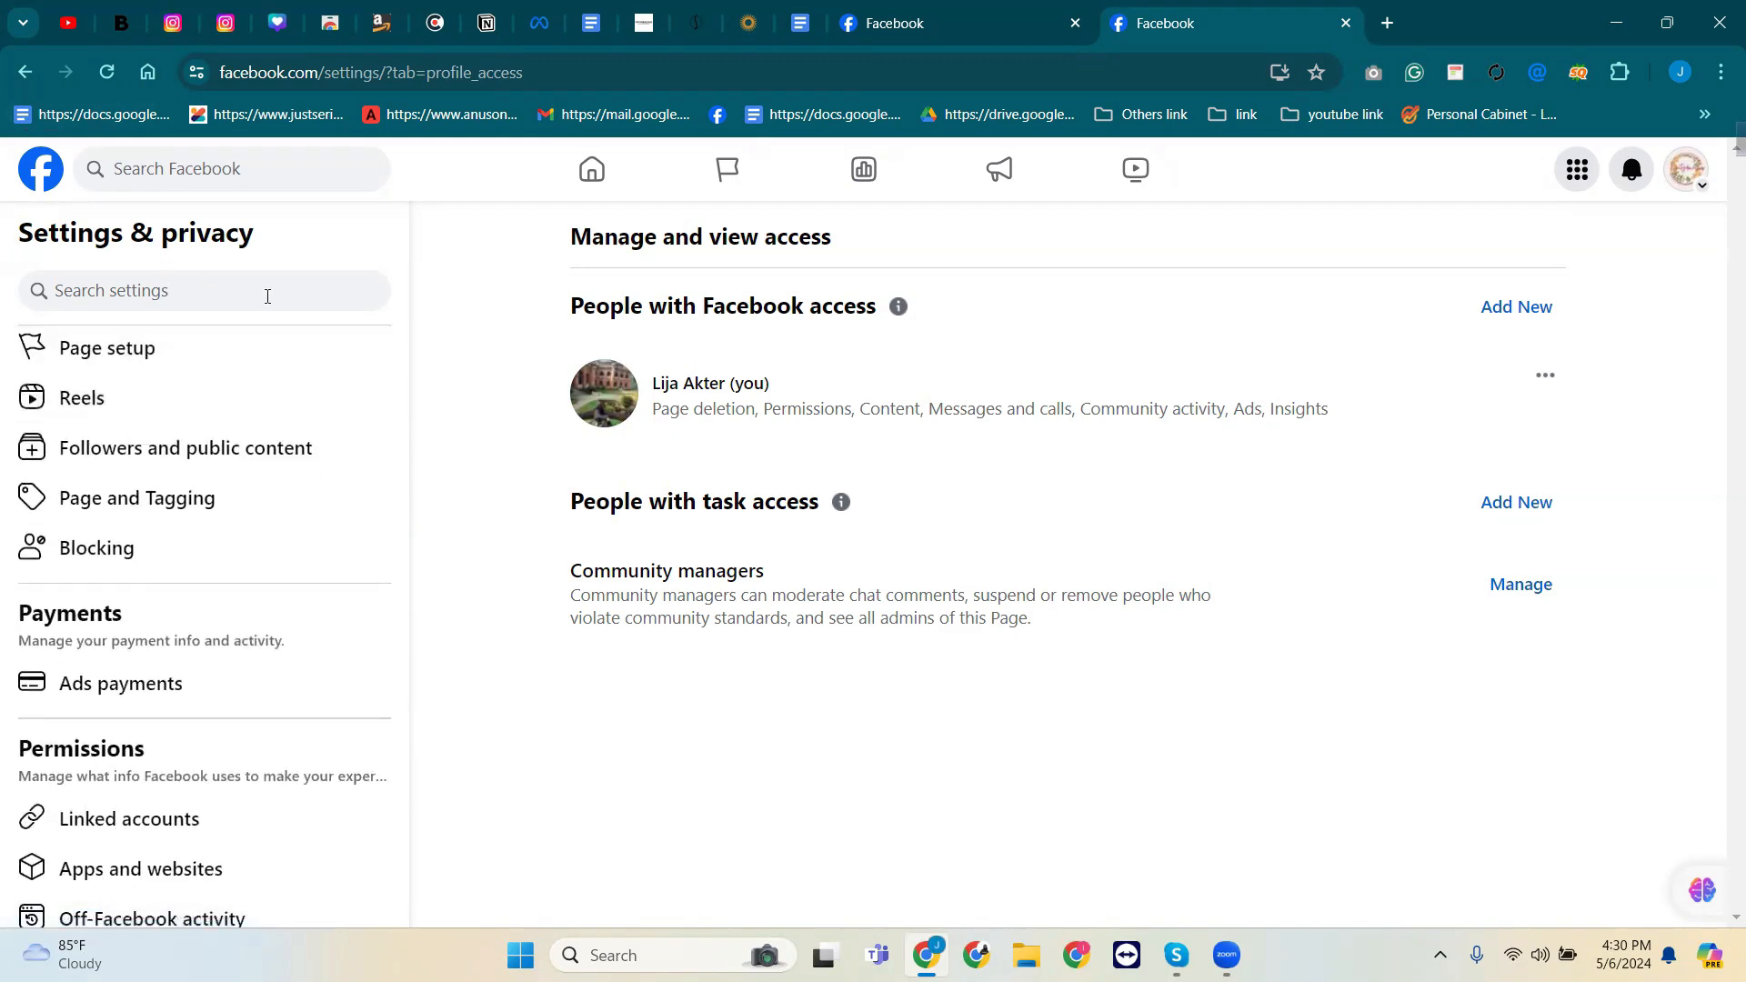
scroll(128, 557, "up", 4)
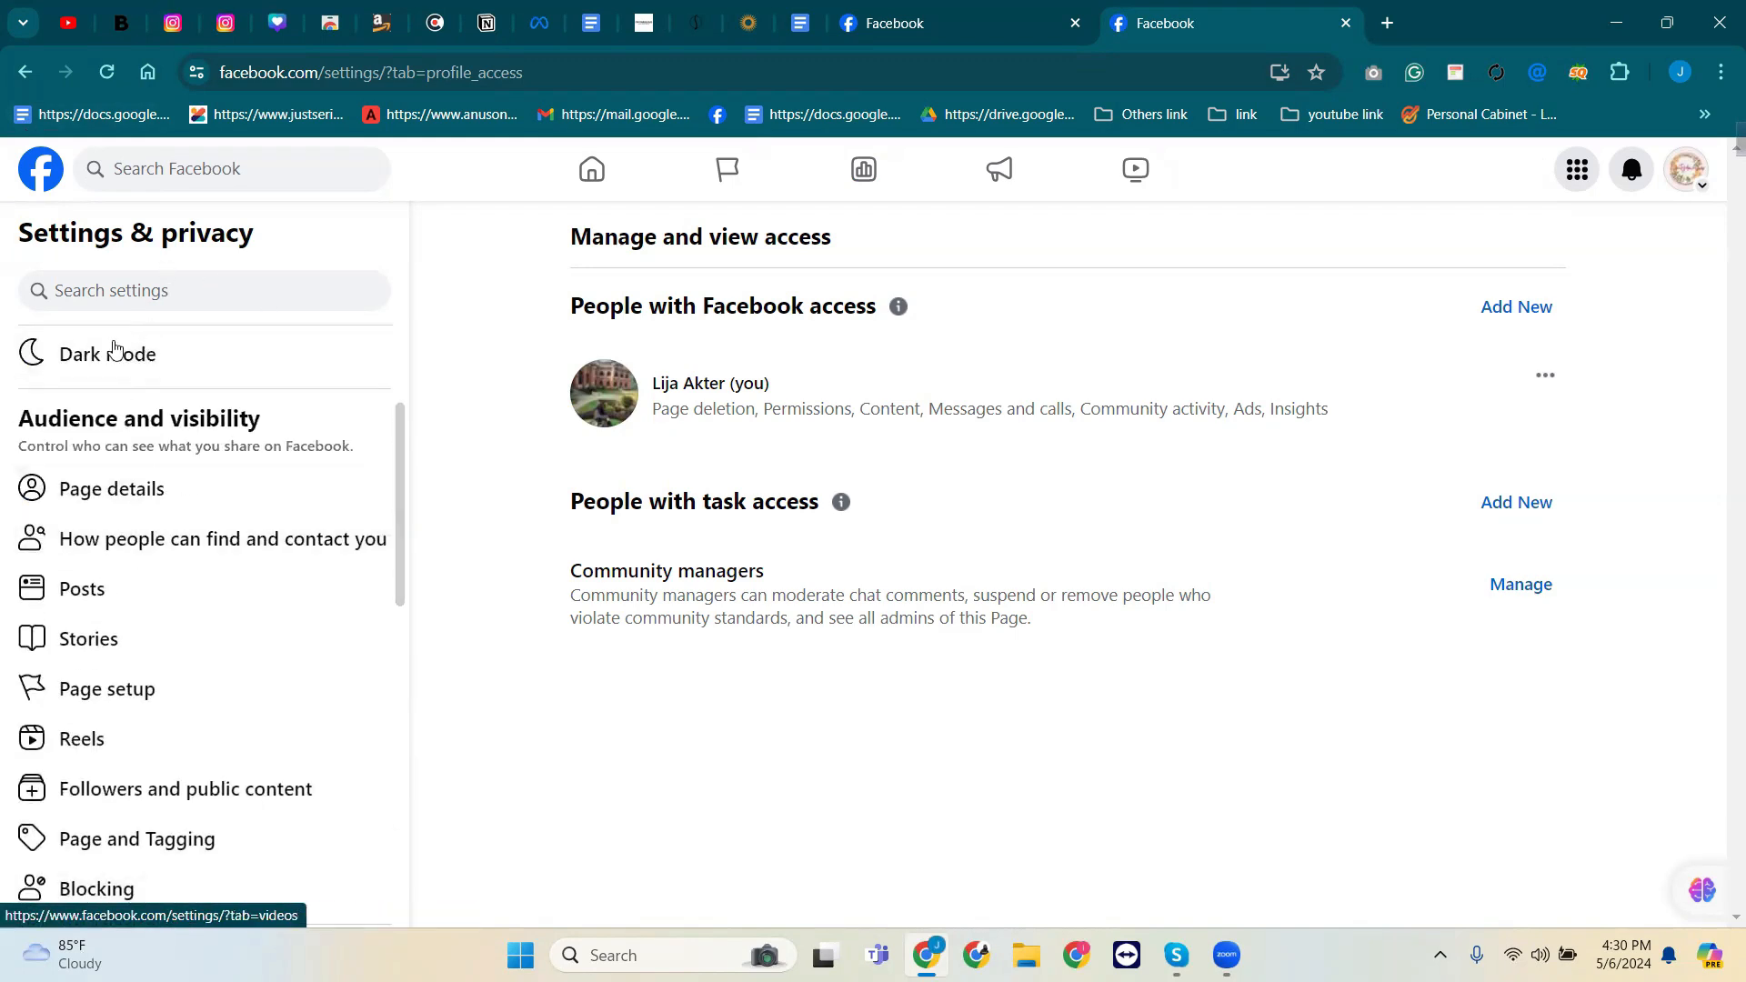
left_click(100, 491)
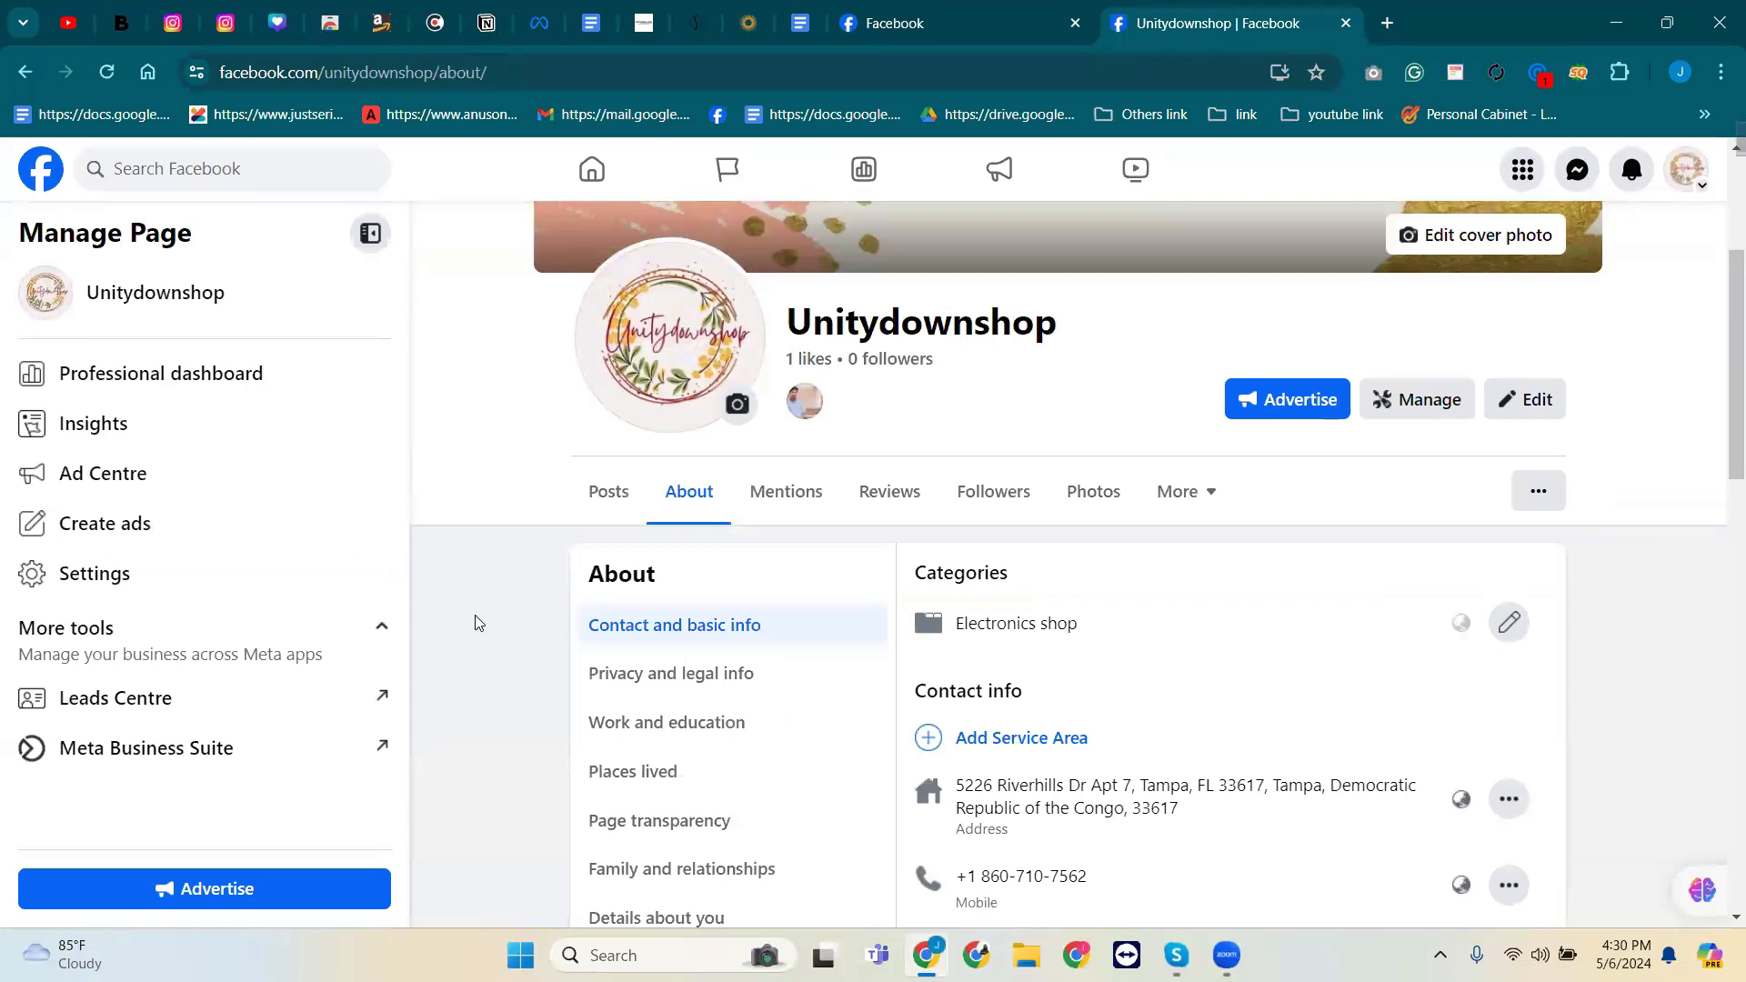
scroll(475, 623, "down", 4)
scroll(1025, 577, "down", 5)
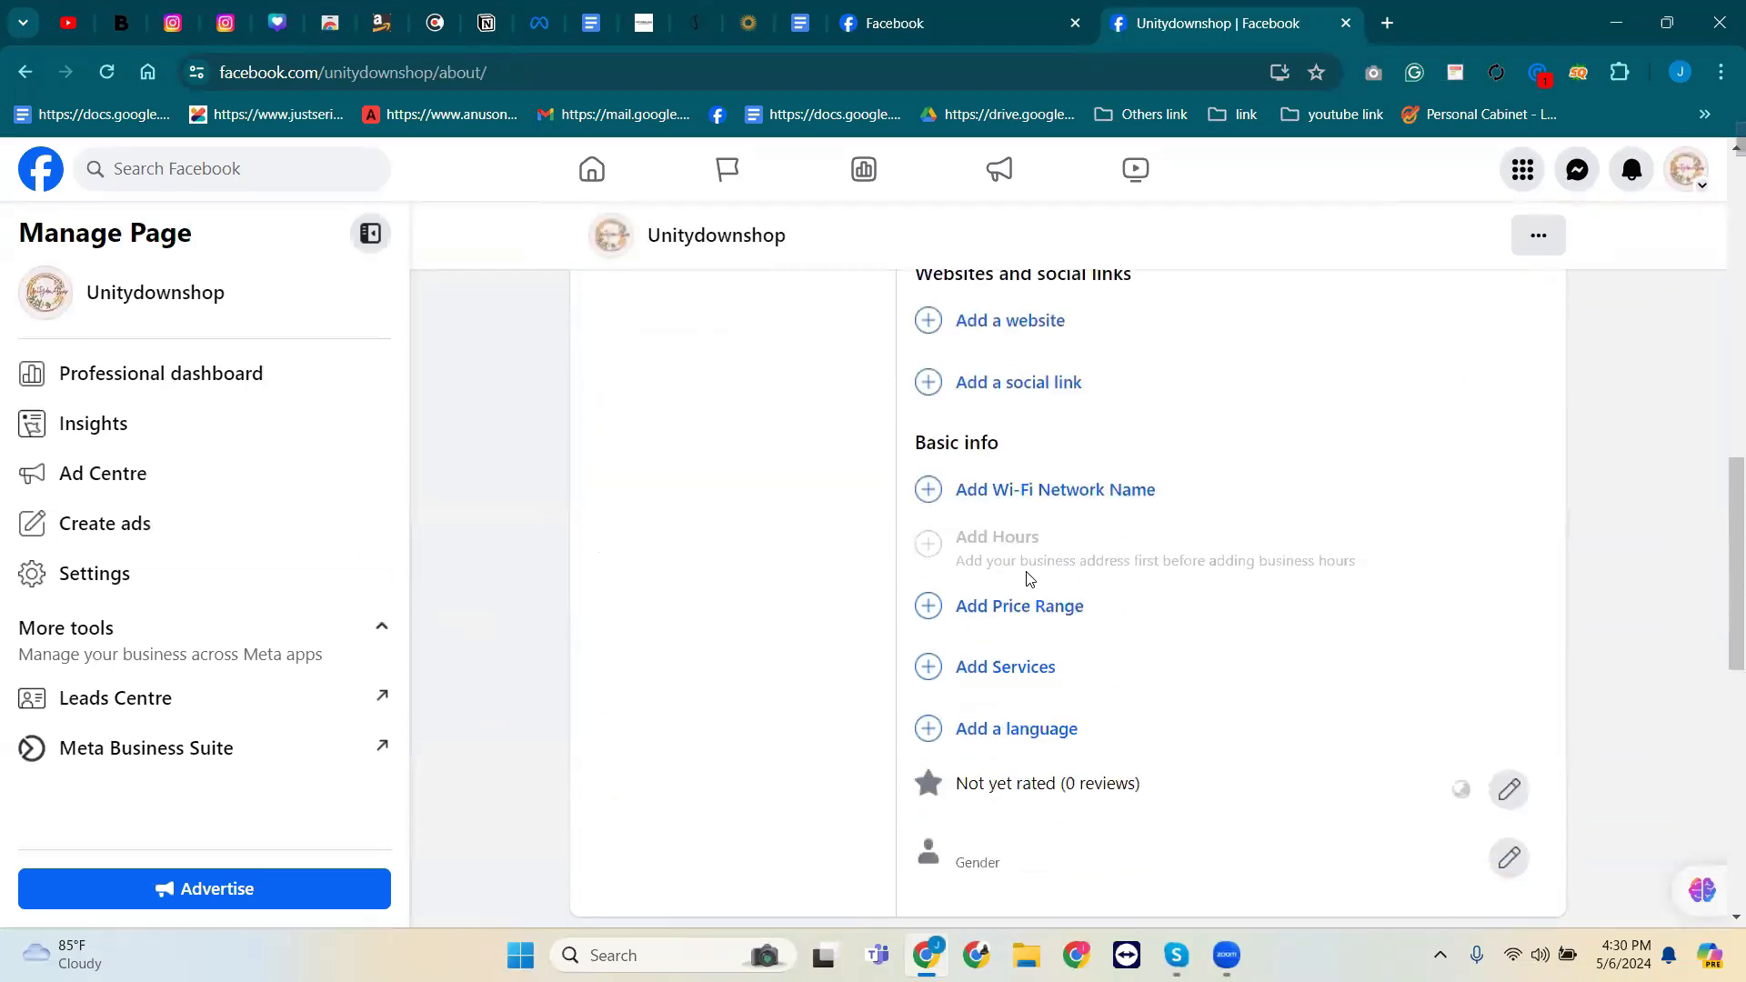
scroll(1028, 573, "up", 6)
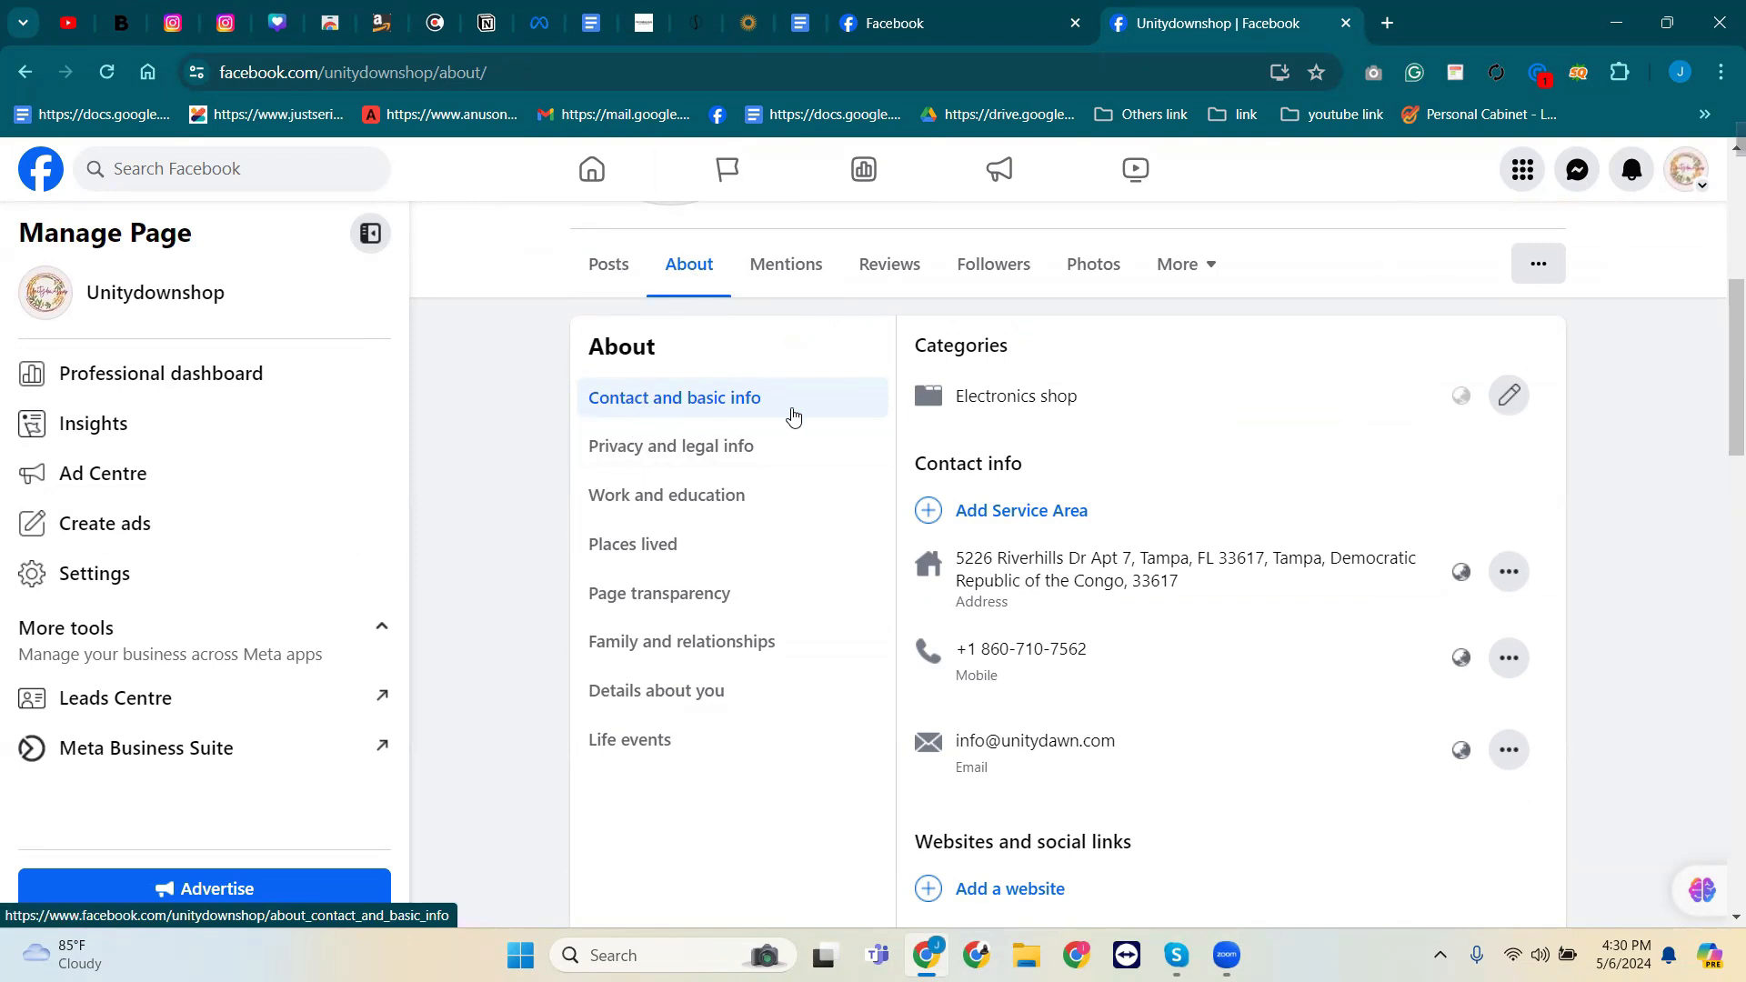
Switch to the Digital Marketing Live Course page and examine its About section for category, contact info and links.
key("ctrl+shift+Tab")
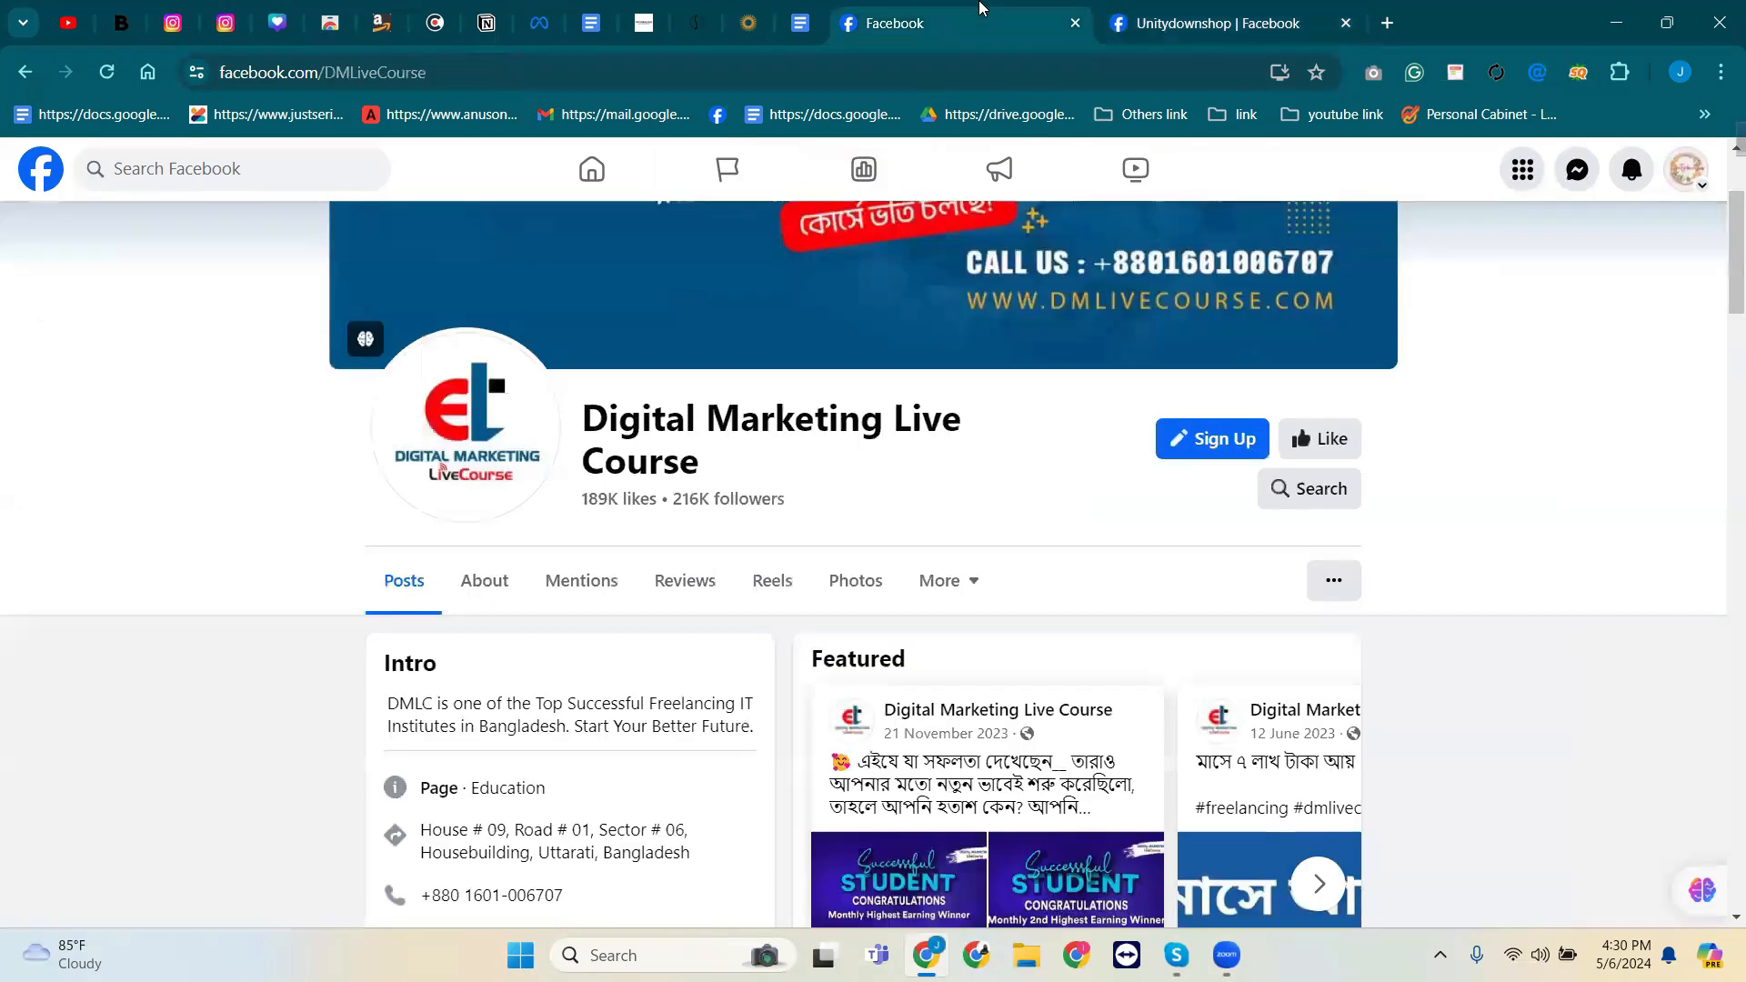
left_click(487, 587)
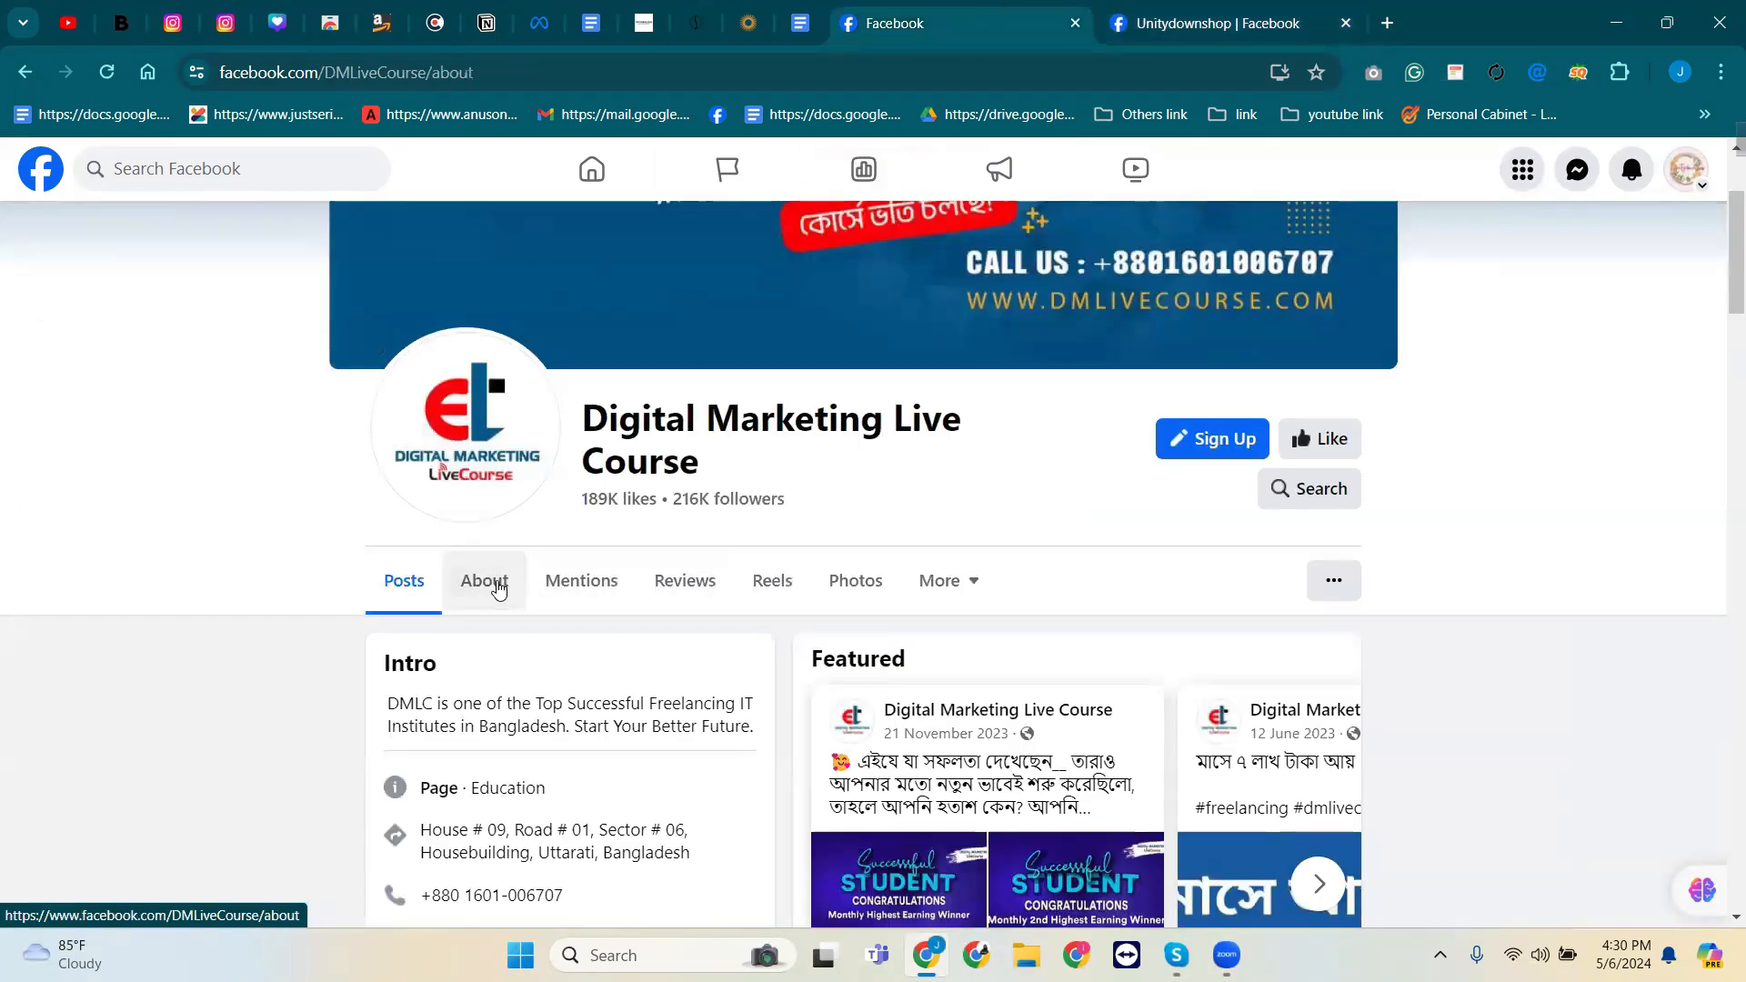
scroll(498, 590, "down", 2)
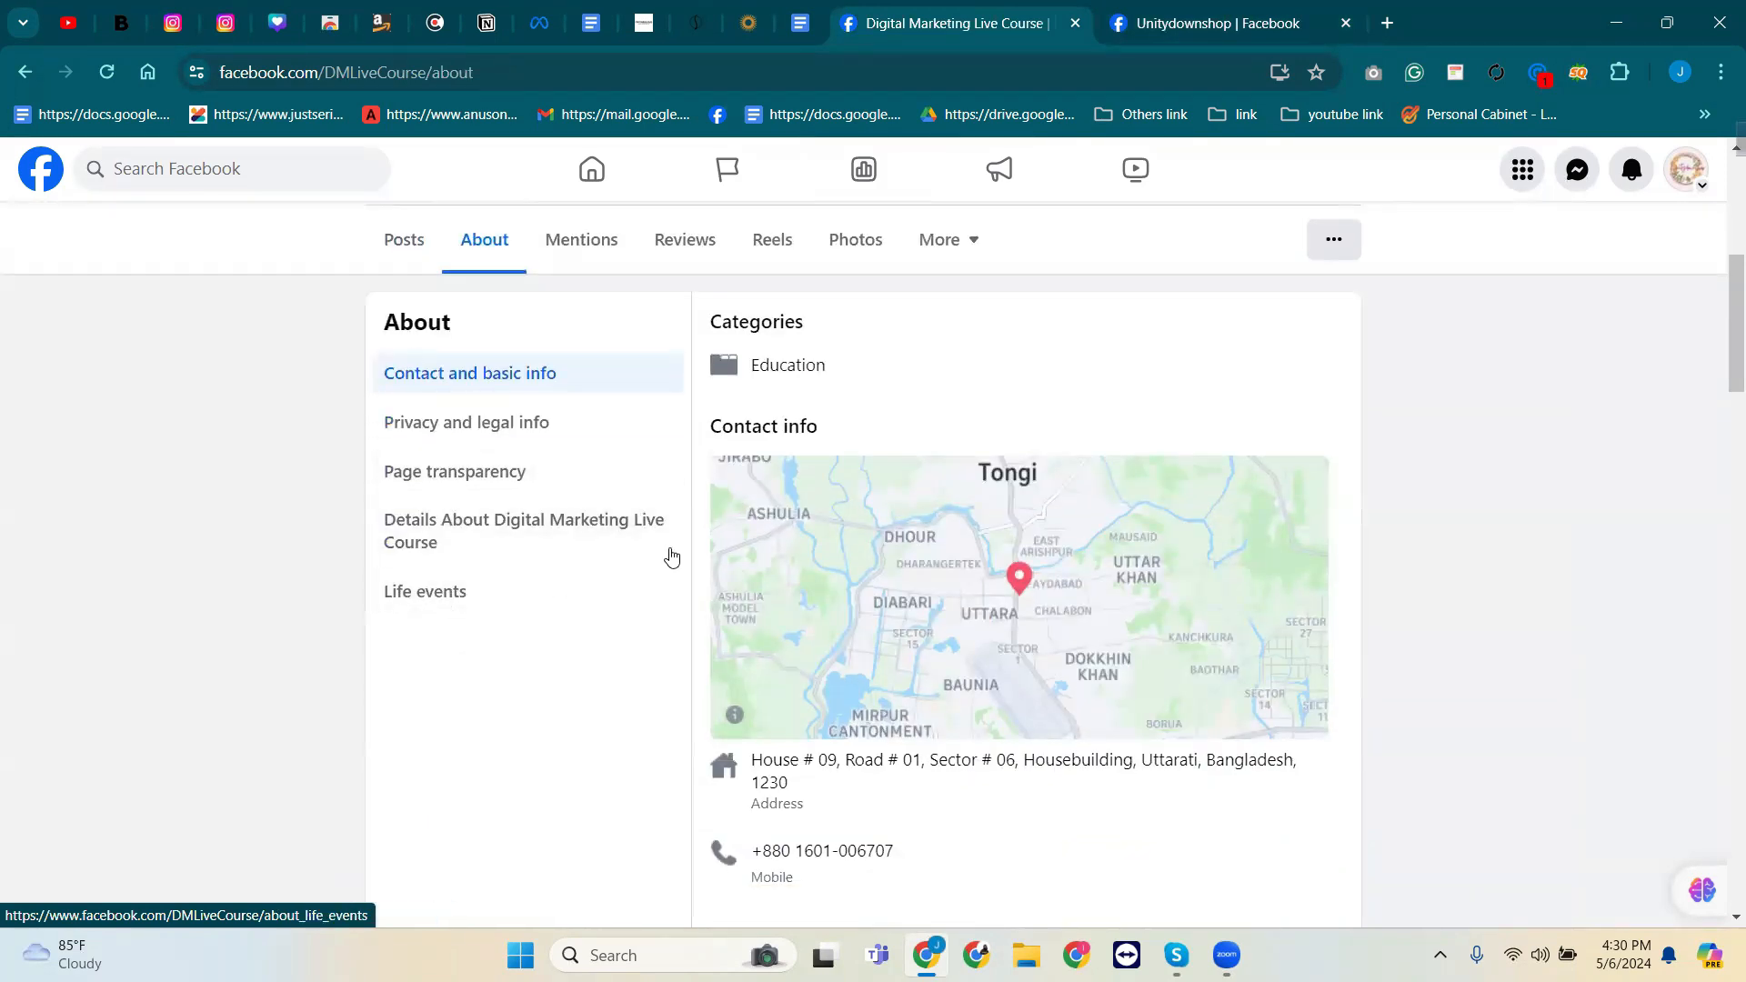
scroll(737, 393, "down", 4)
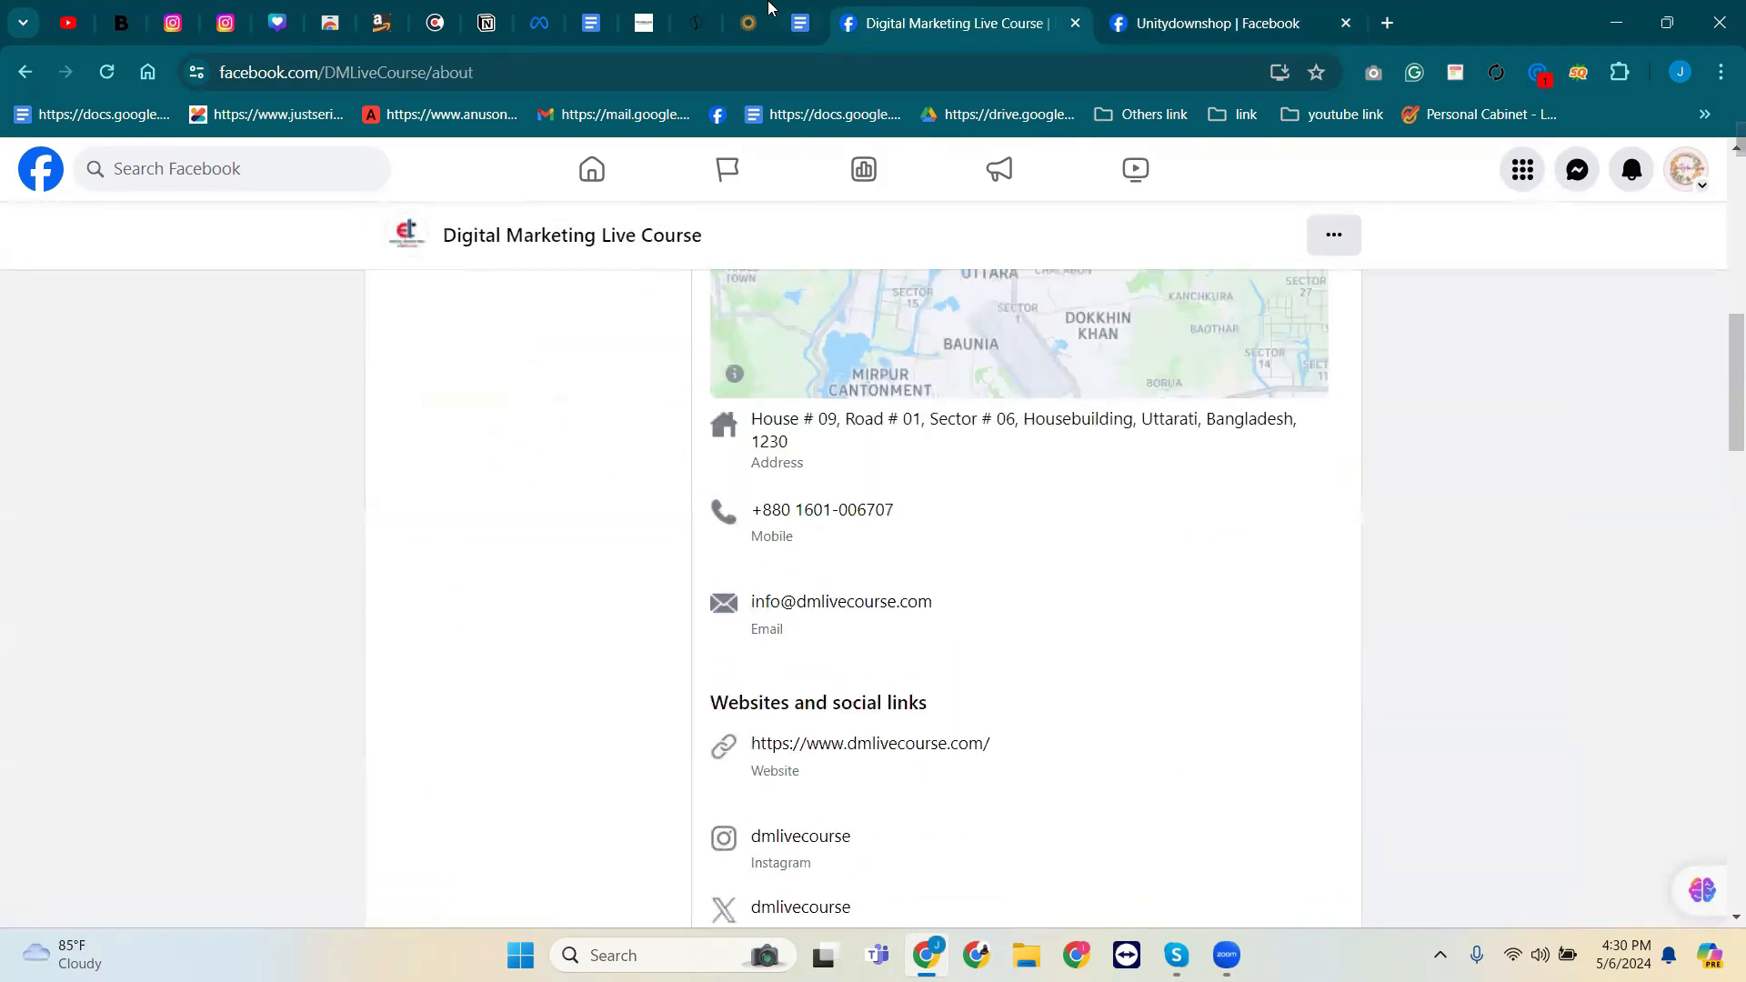
left_click(1100, 23)
key("ctrl+shift+Tab")
scroll(771, 527, "up", 5)
scroll(769, 526, "down", 1)
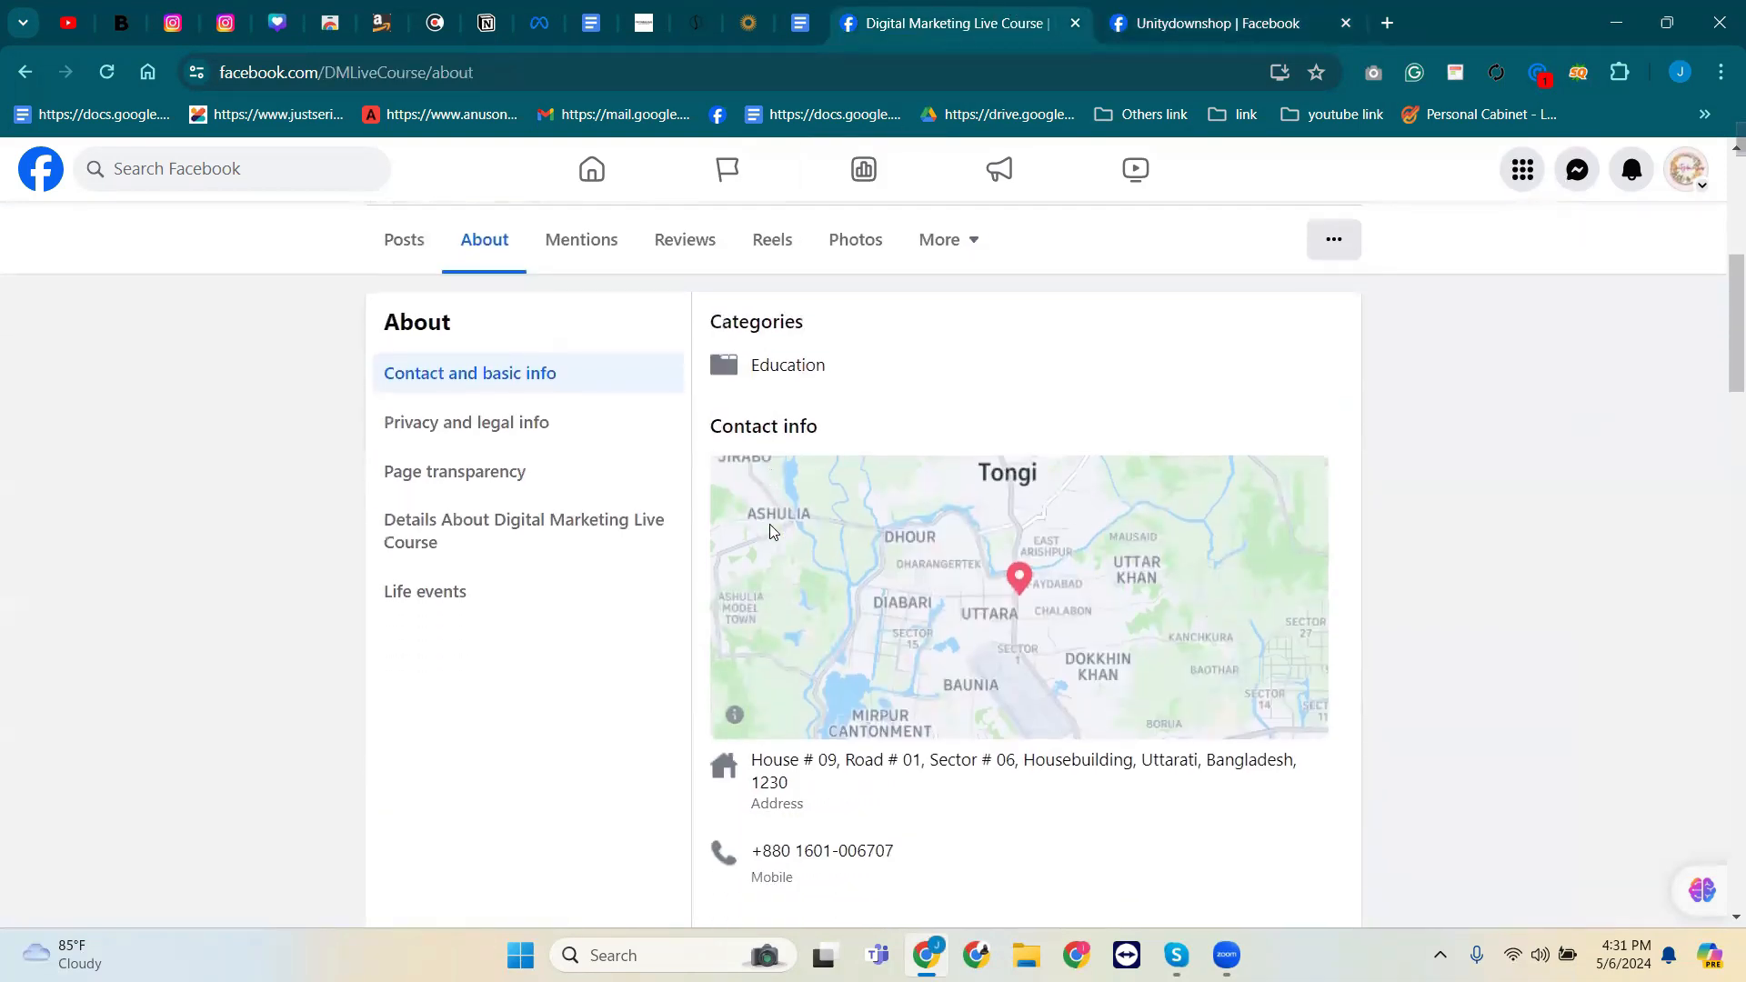
Switch to the Unitydownshop page's About section and replace the Electronics shop category with Education.
left_click(1218, 24)
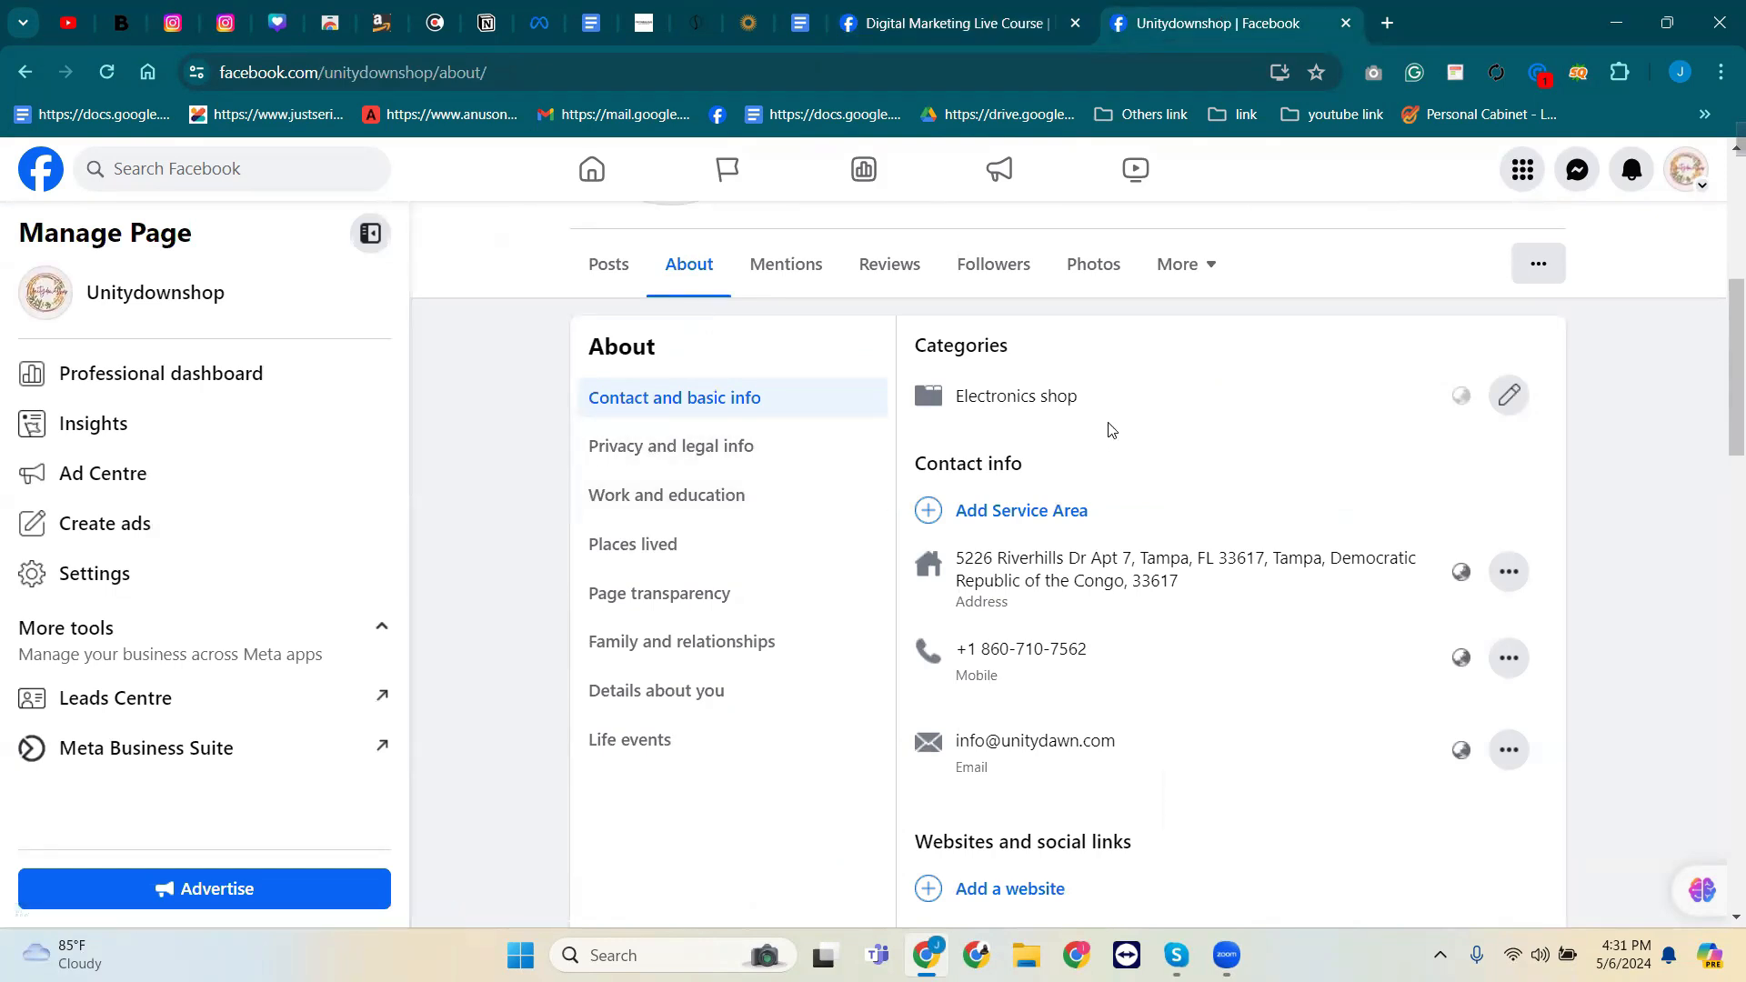
left_click(1511, 398)
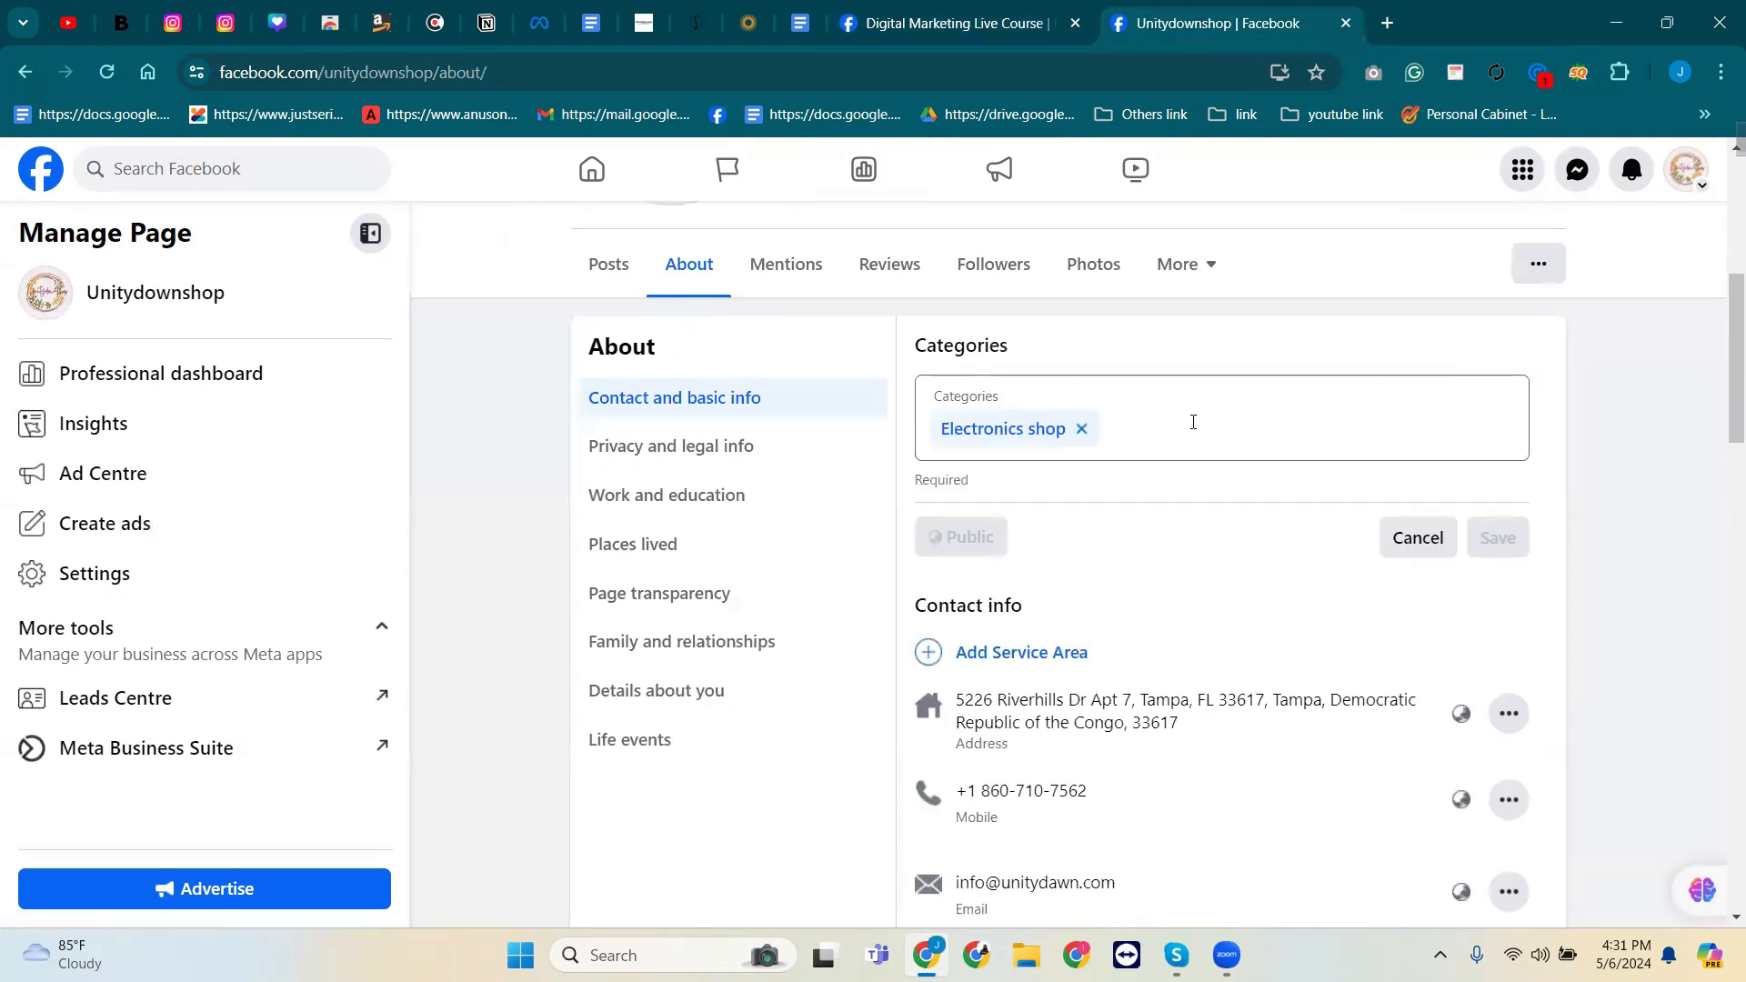
left_click(1083, 429)
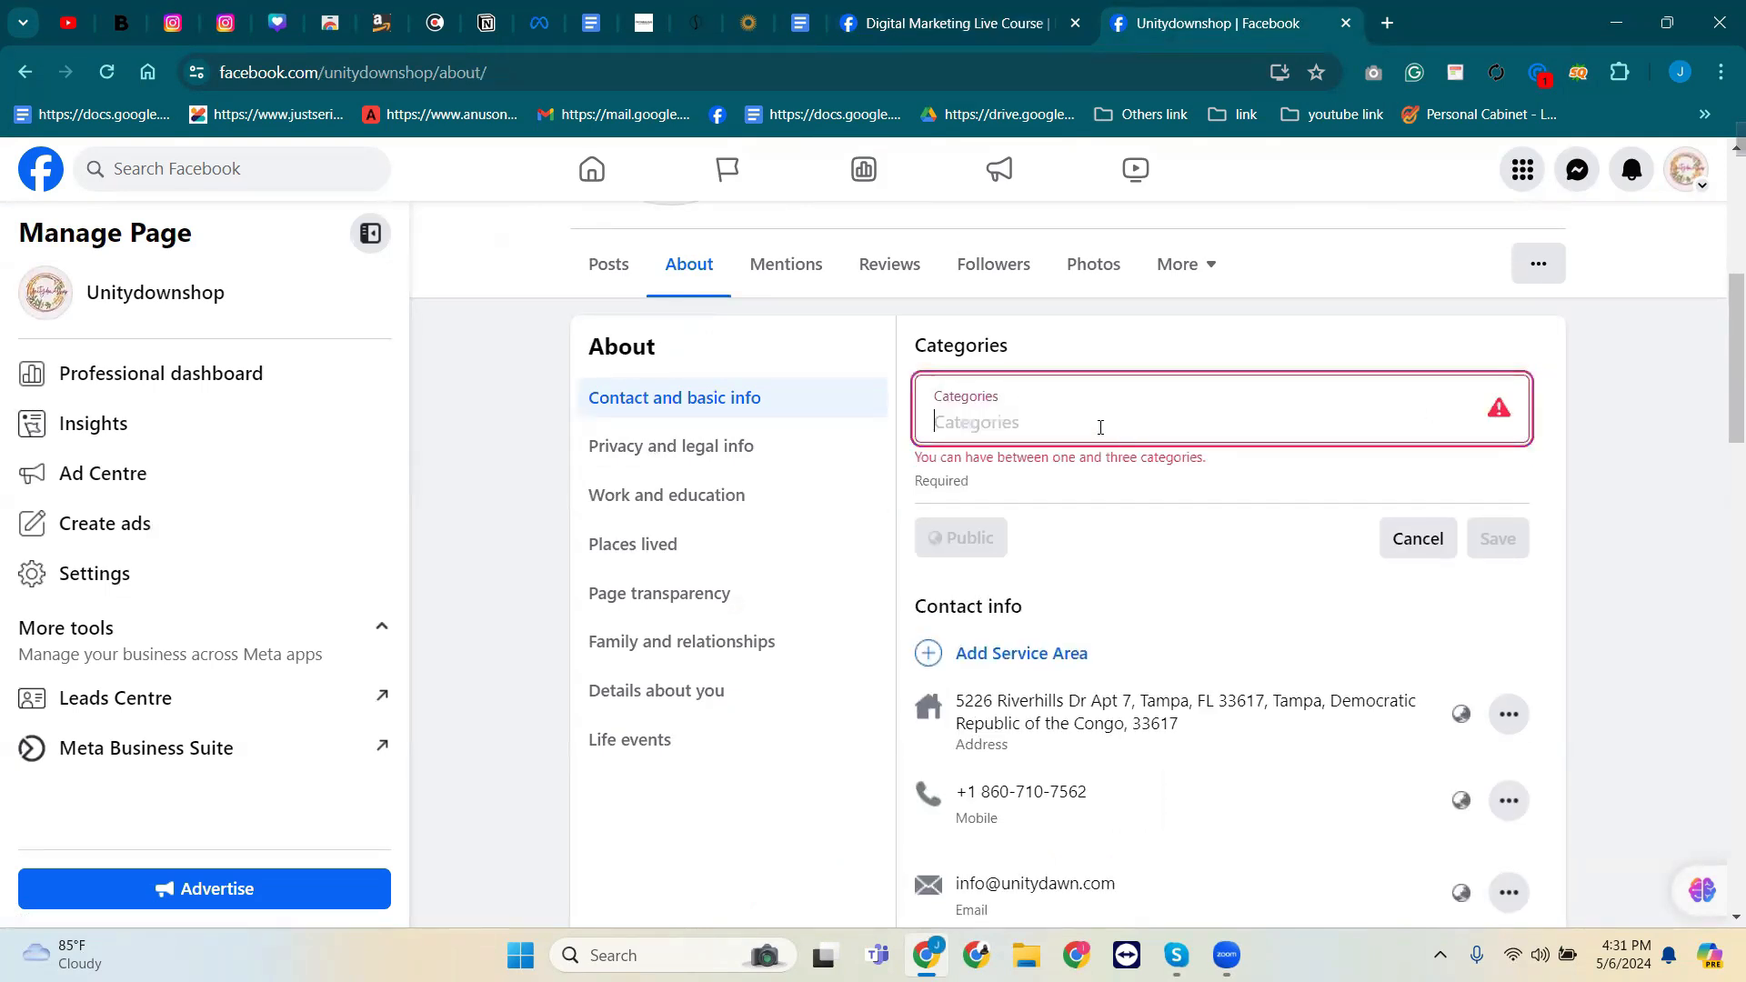
type("edu")
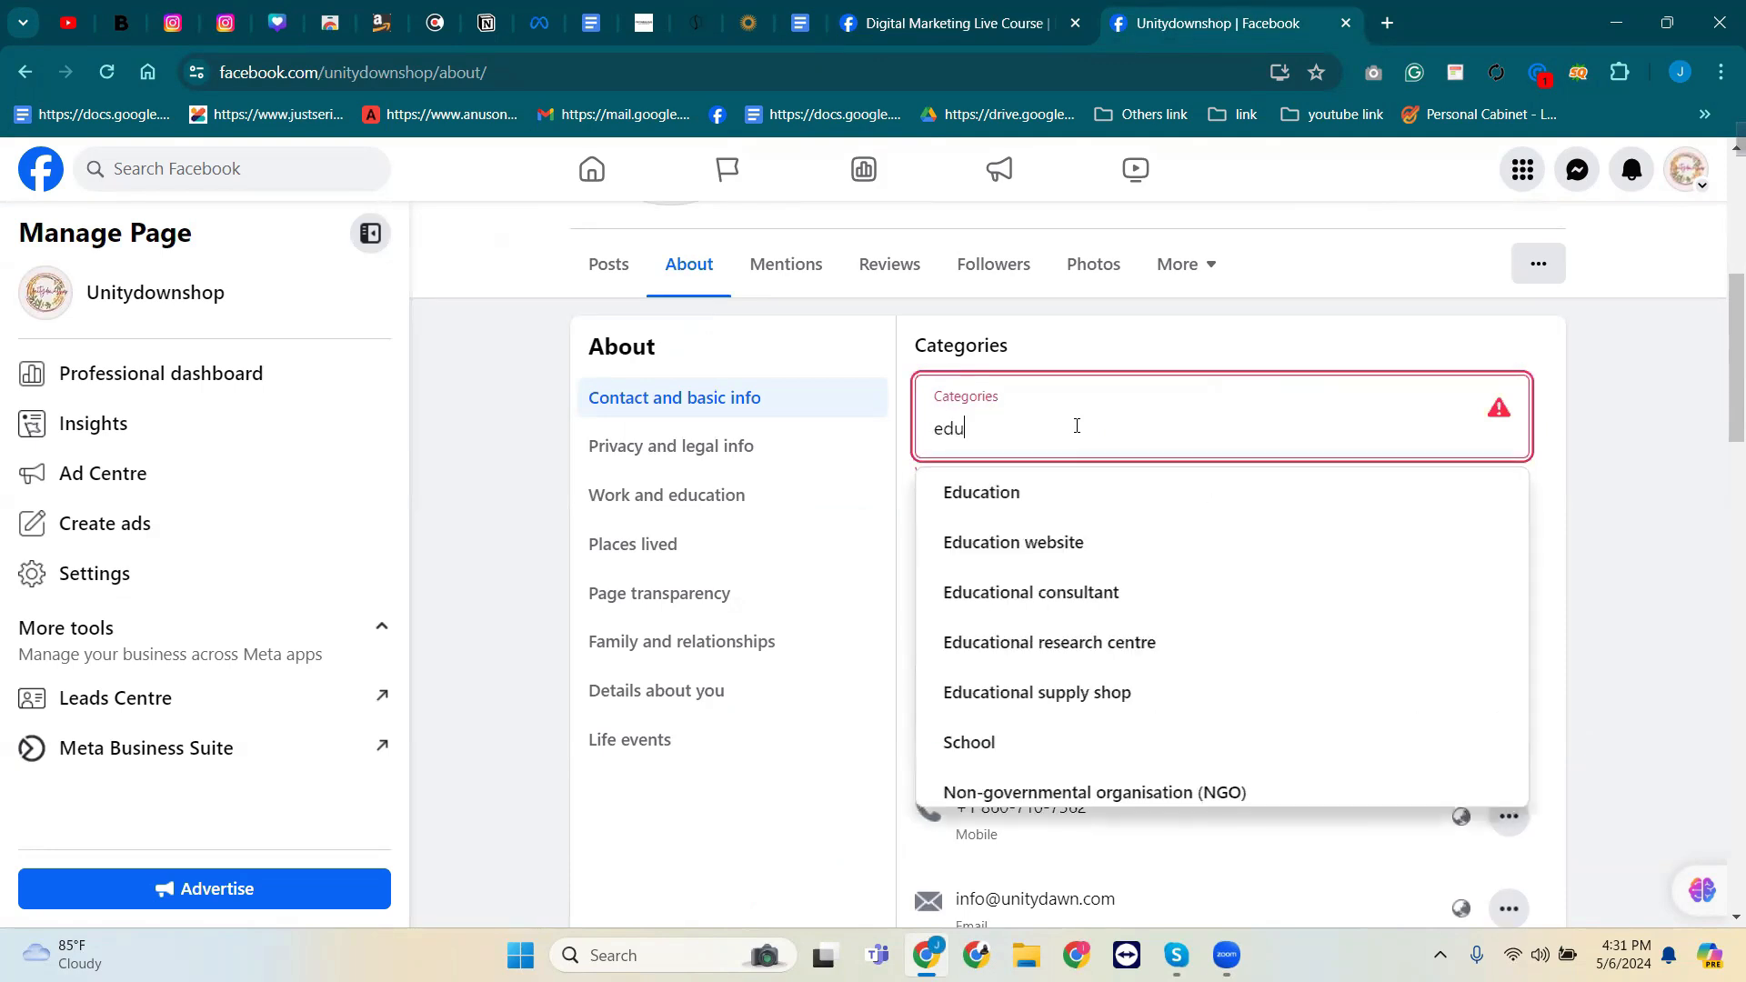
left_click(1021, 492)
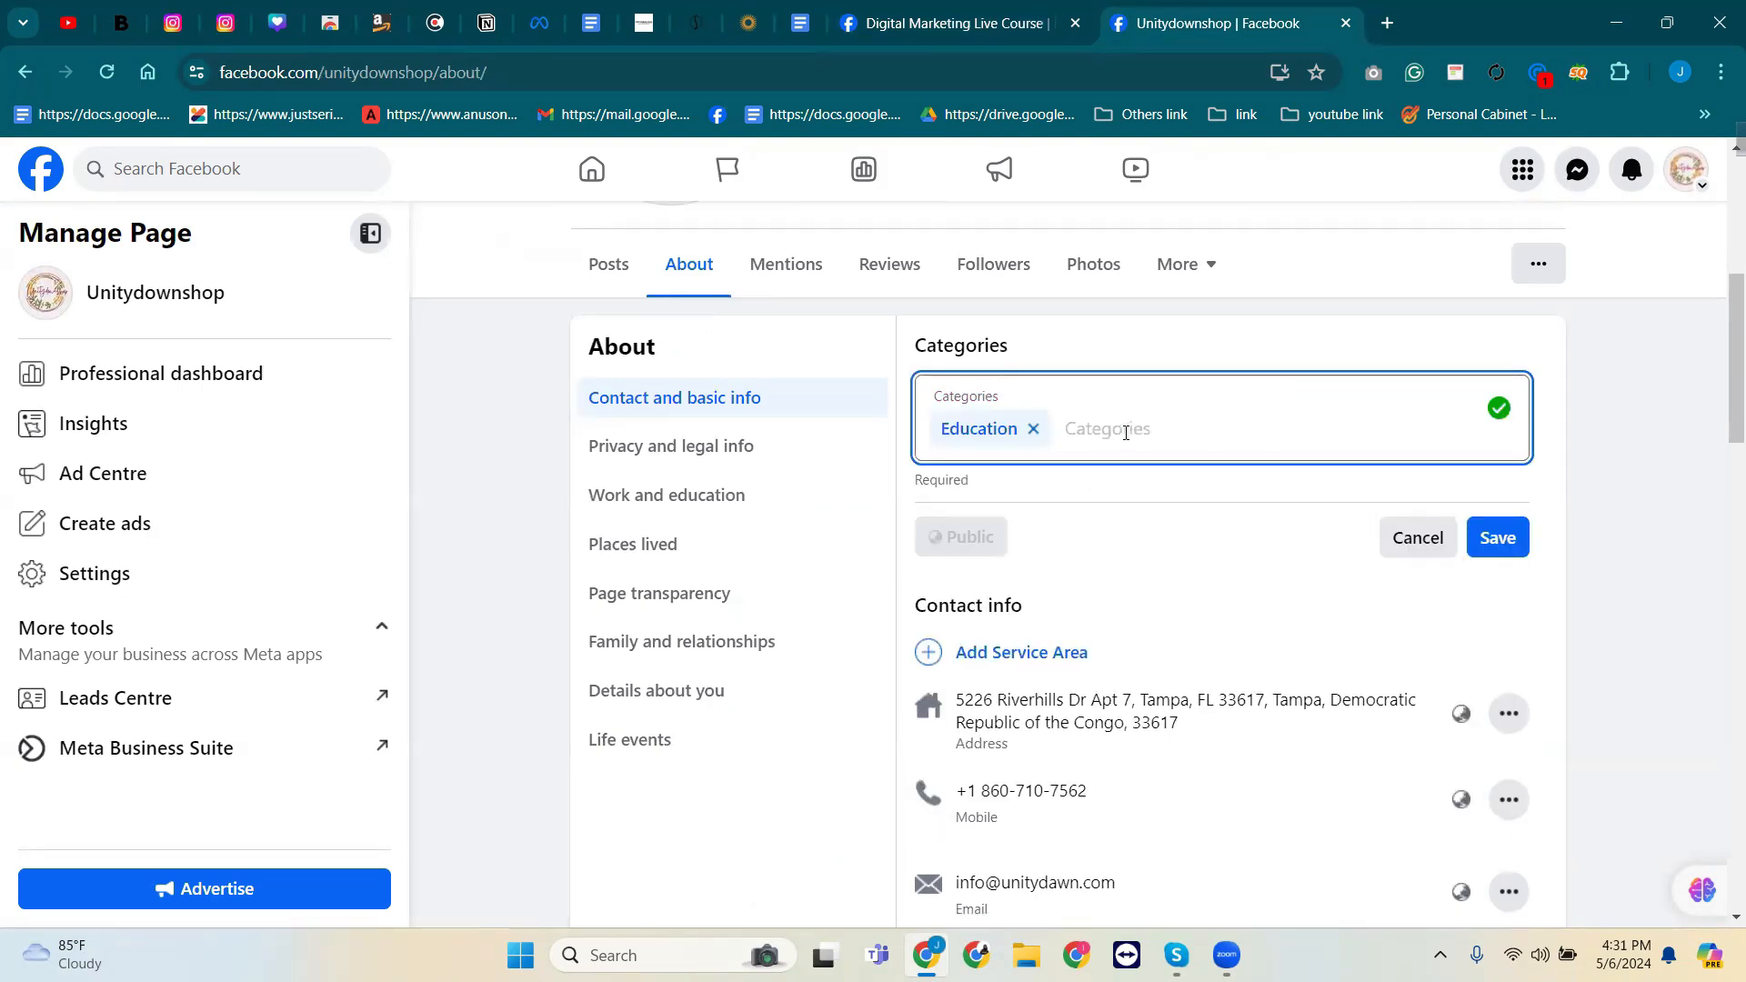
Add Tutor/Teacher as a second page category and save the categories.
type("edu")
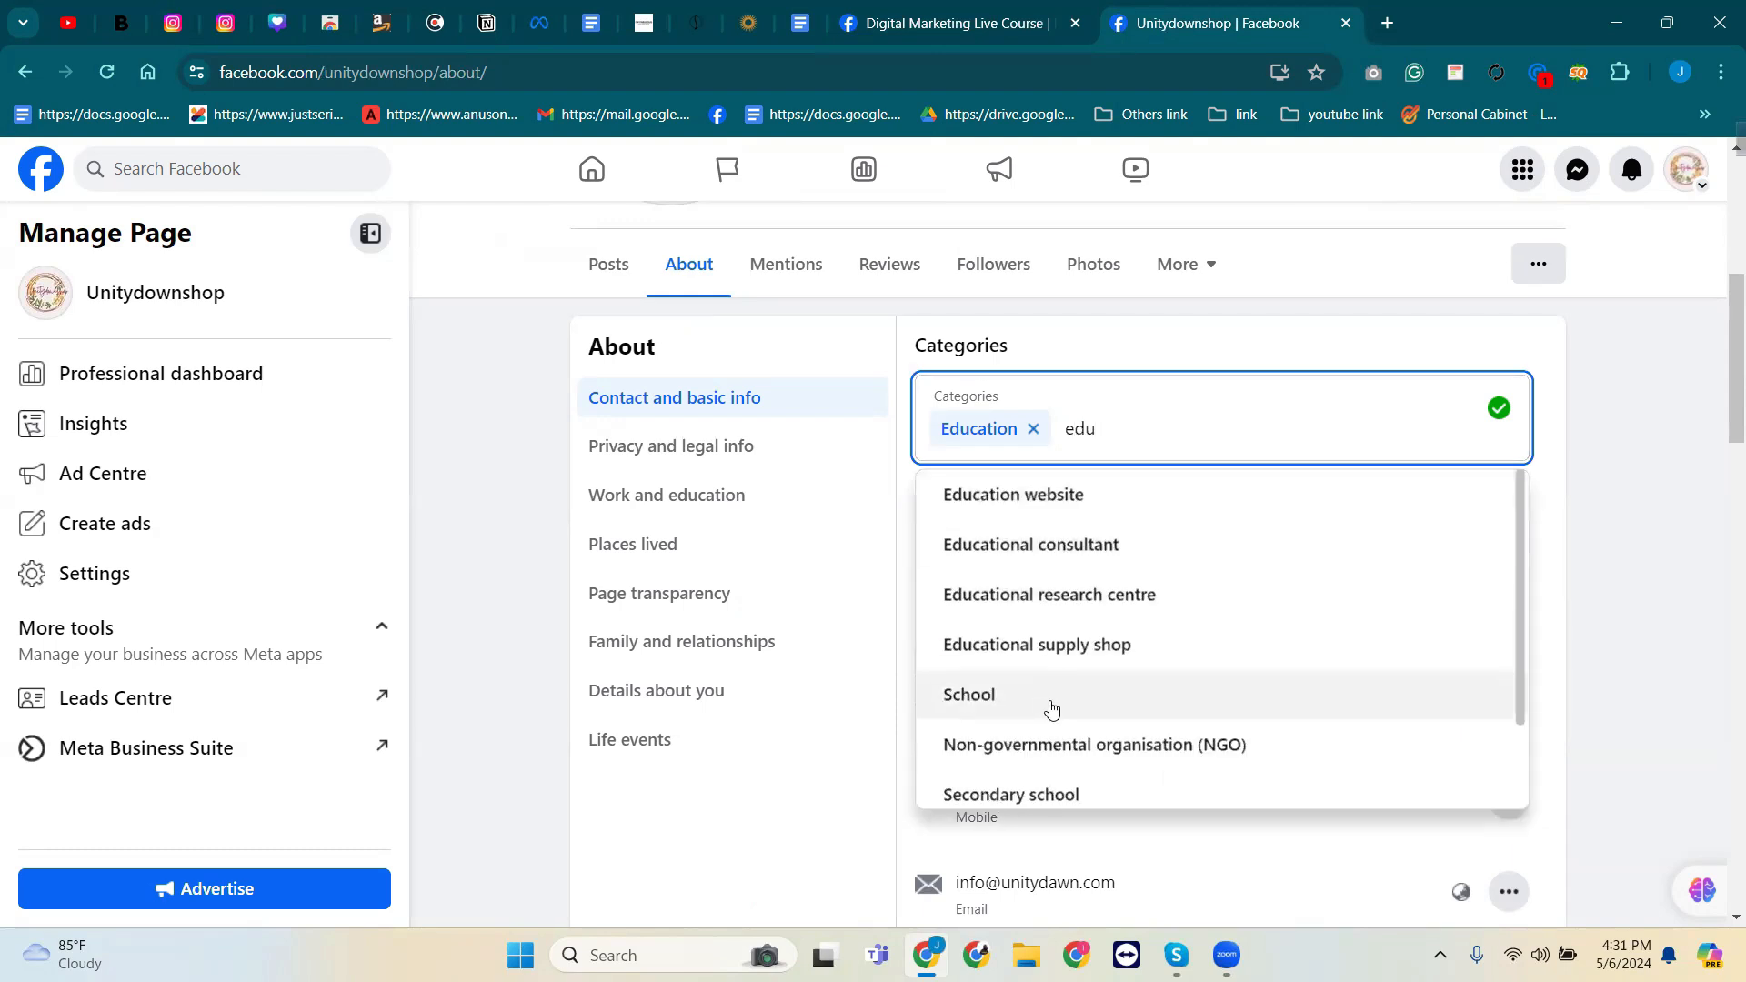
scroll(1046, 706, "down", 2)
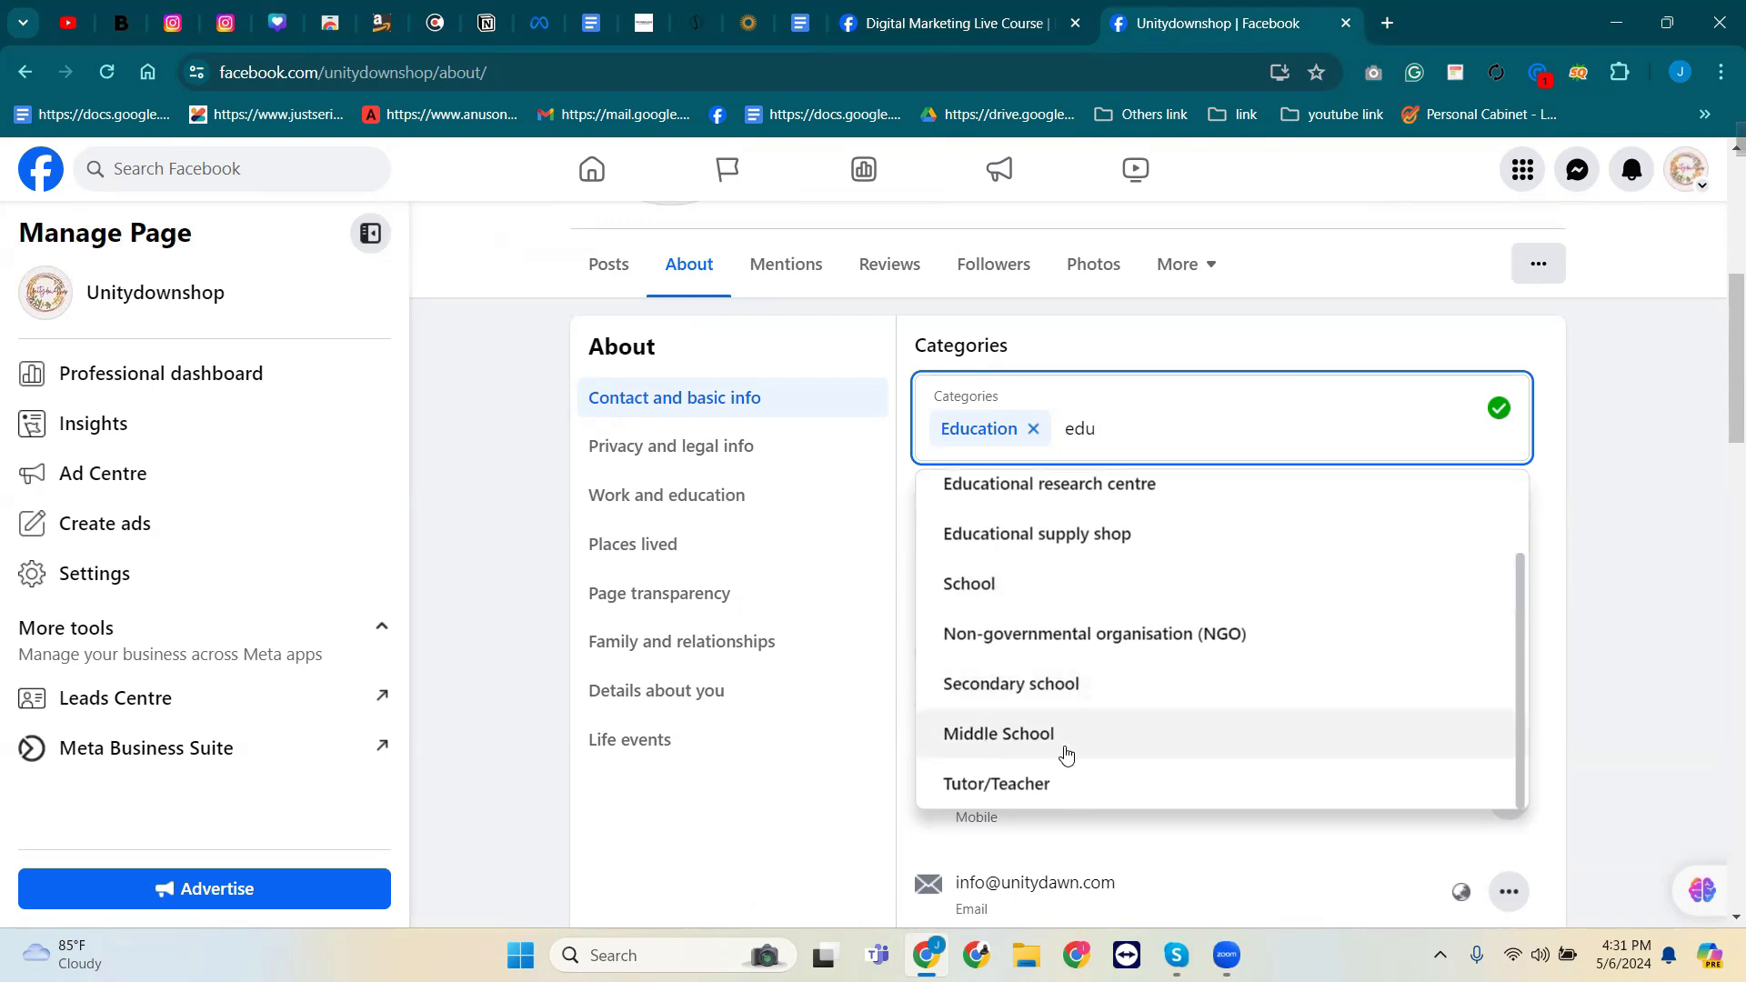
left_click(1010, 792)
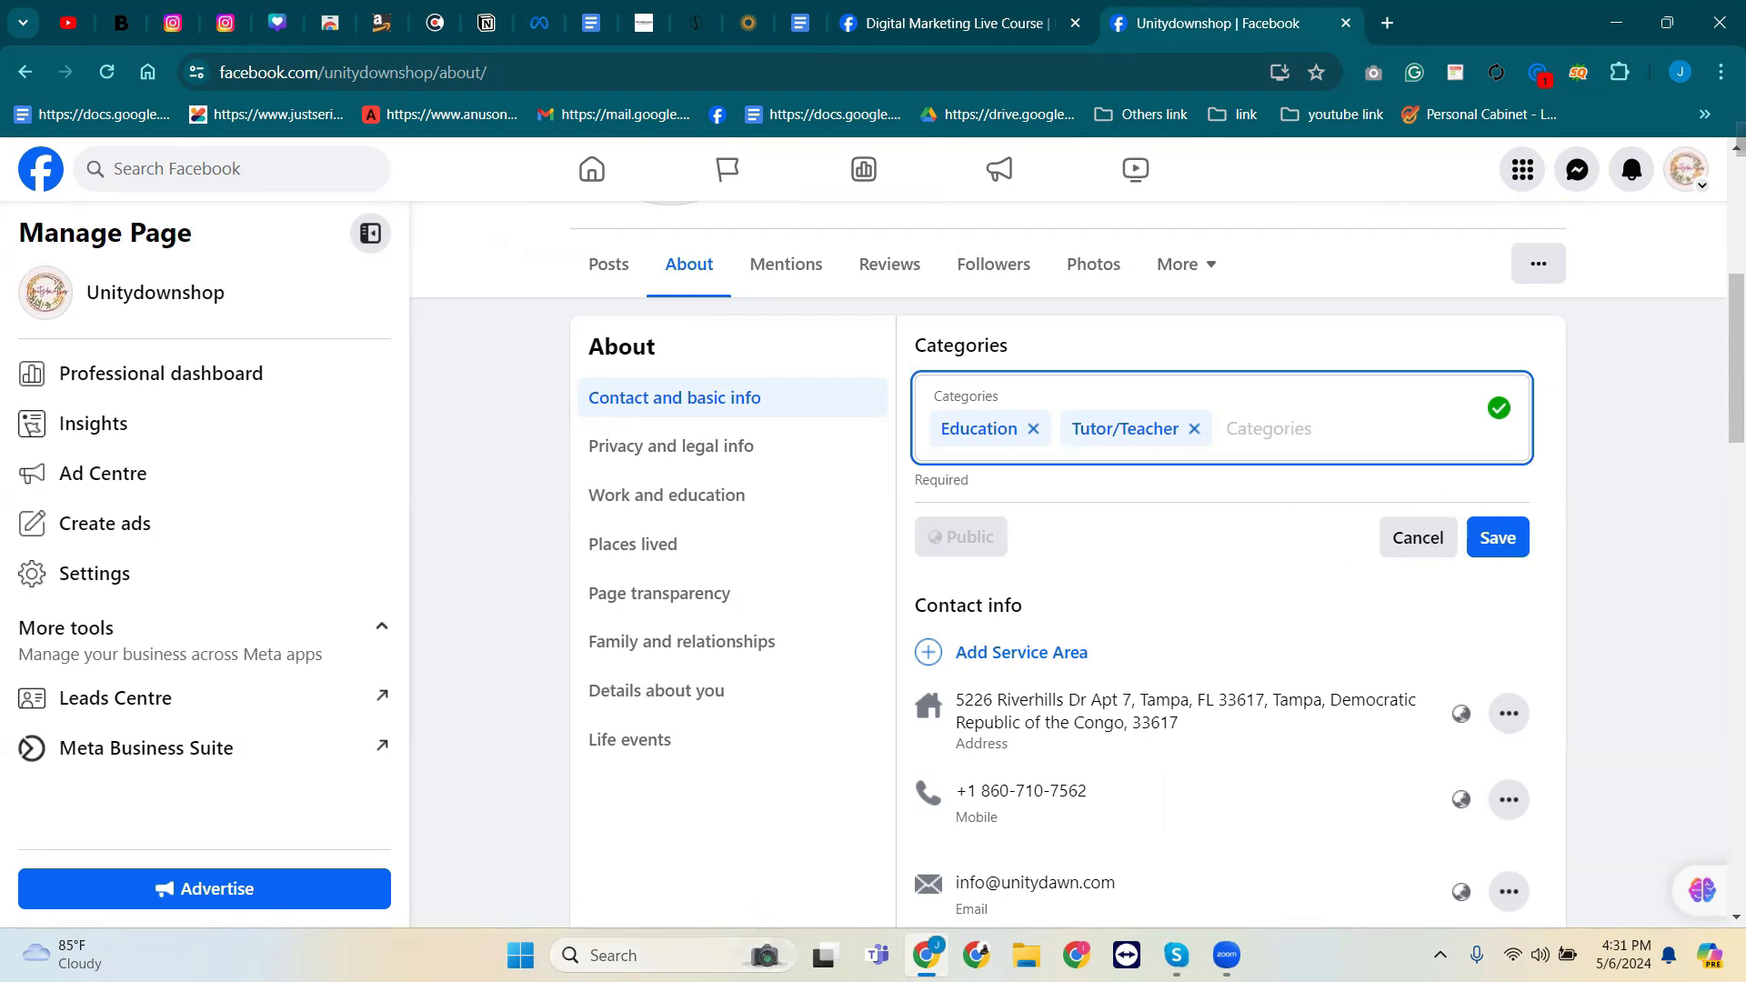
left_click(811, 928)
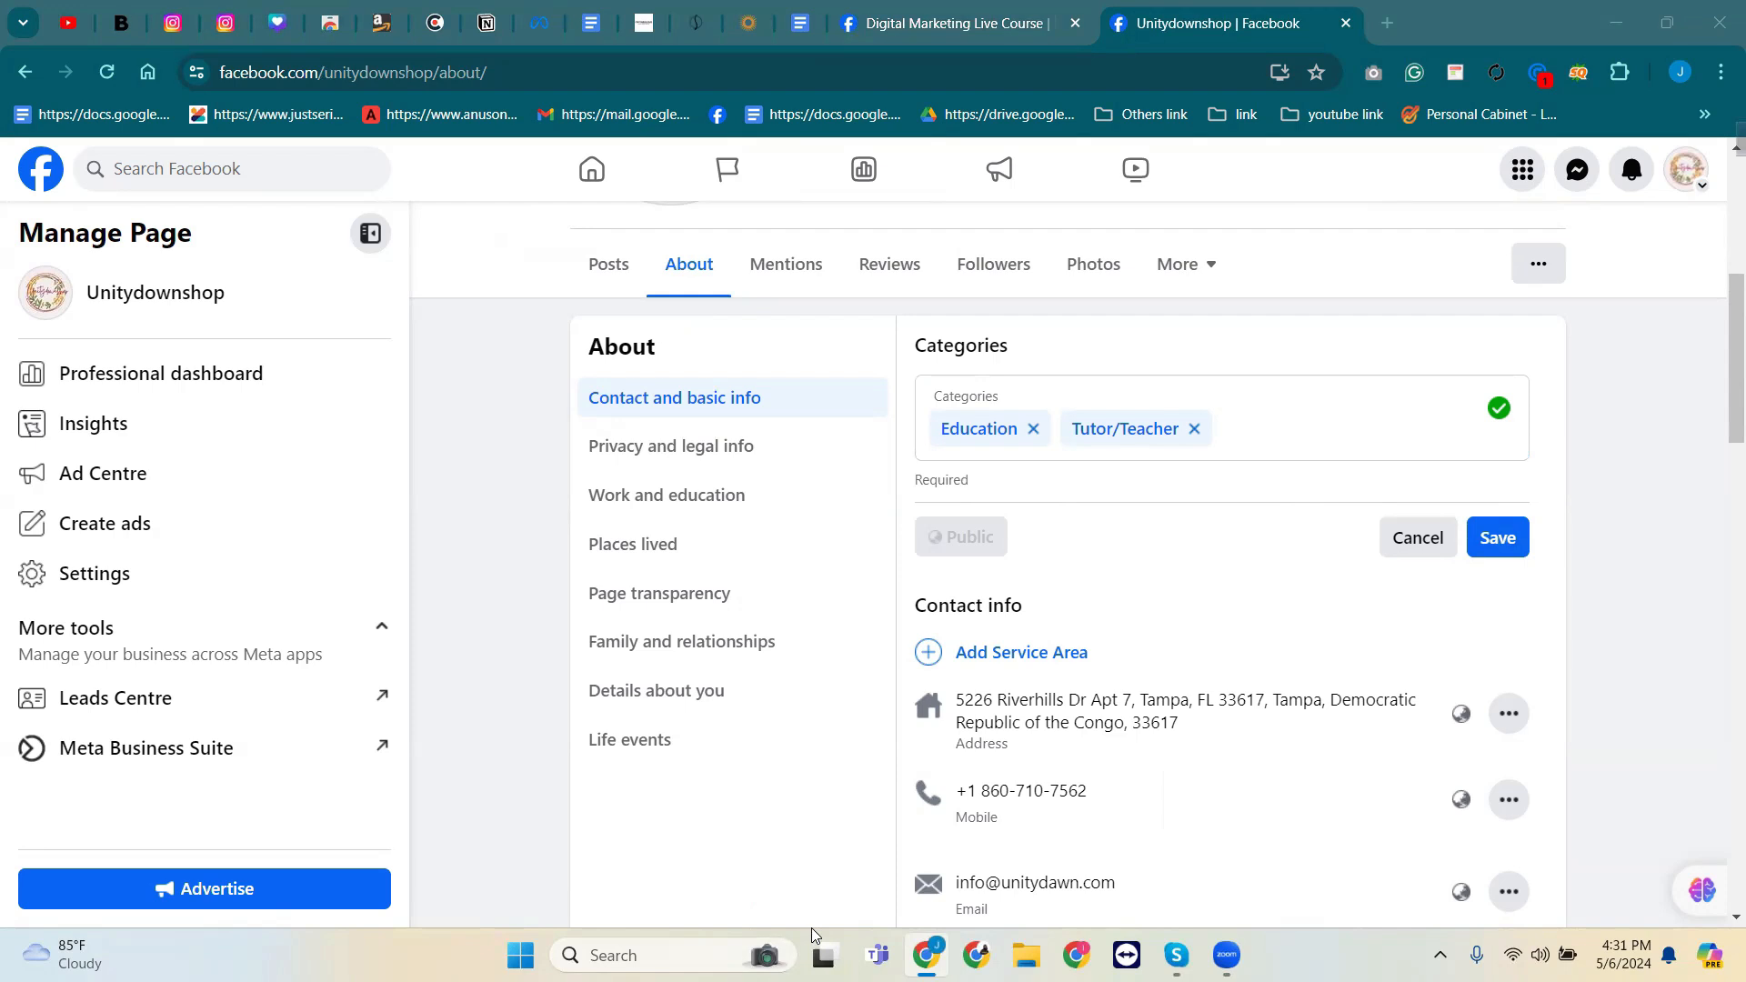
left_click(1511, 545)
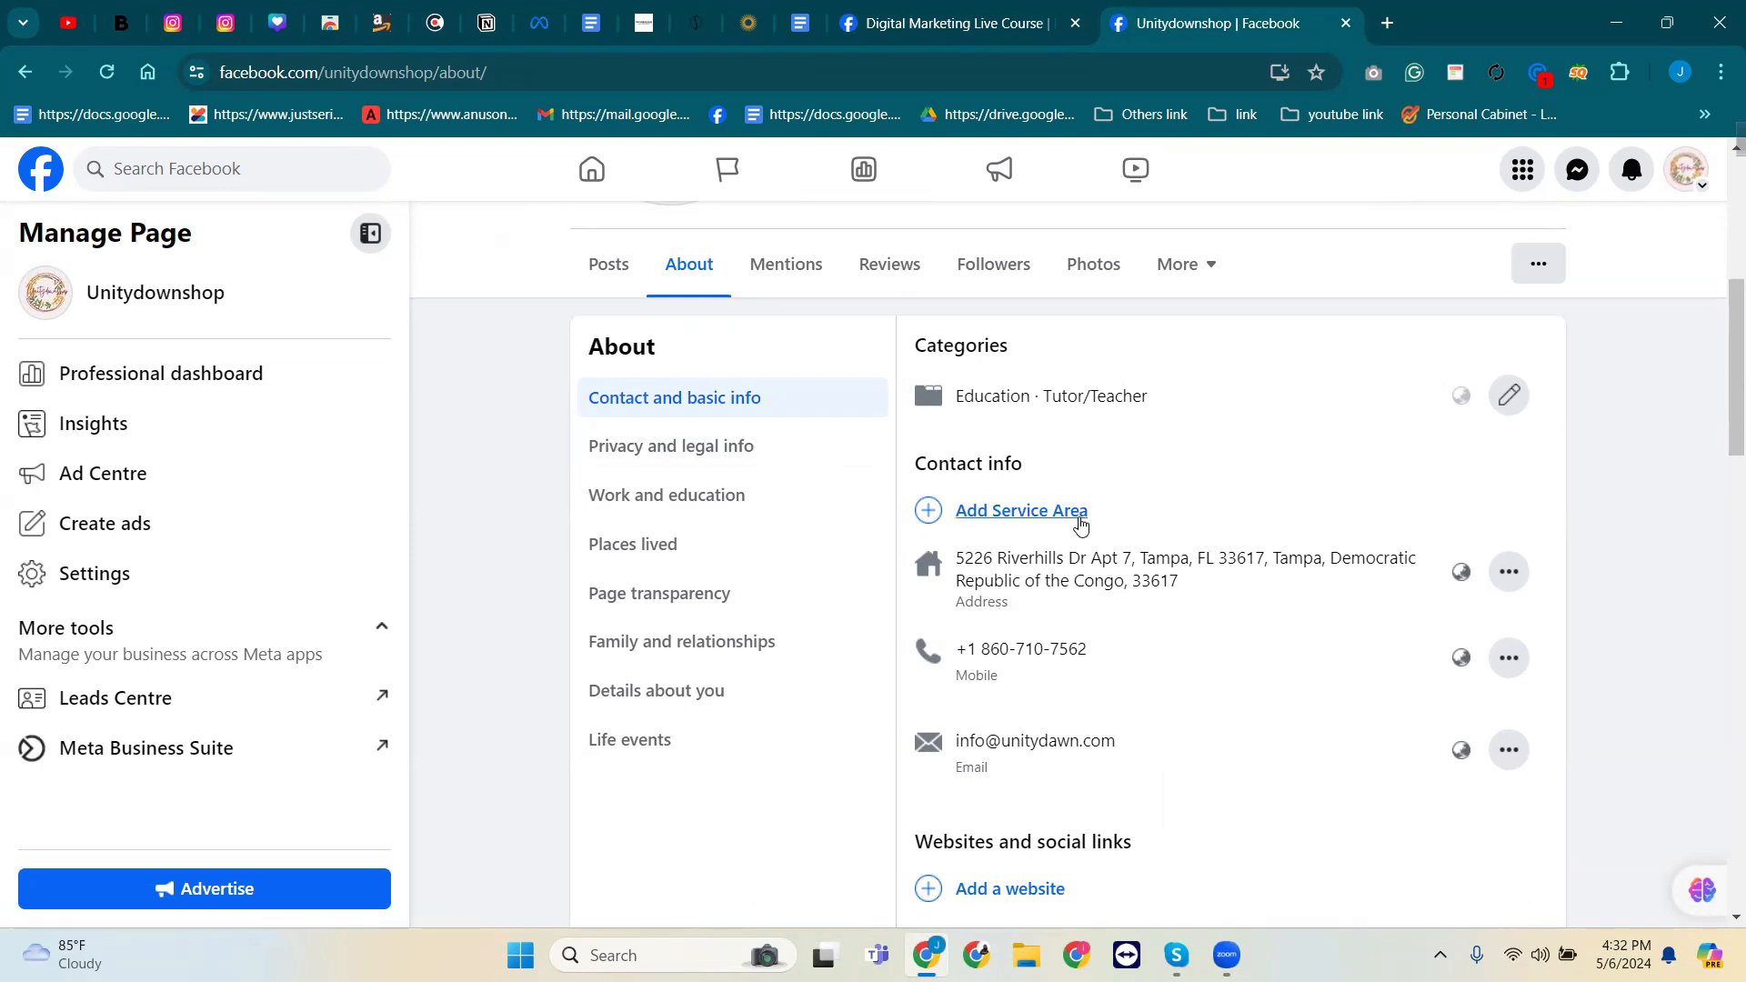
Open the Service Area entry in the contact info and look over the page's existing contact details.
left_click(1005, 511)
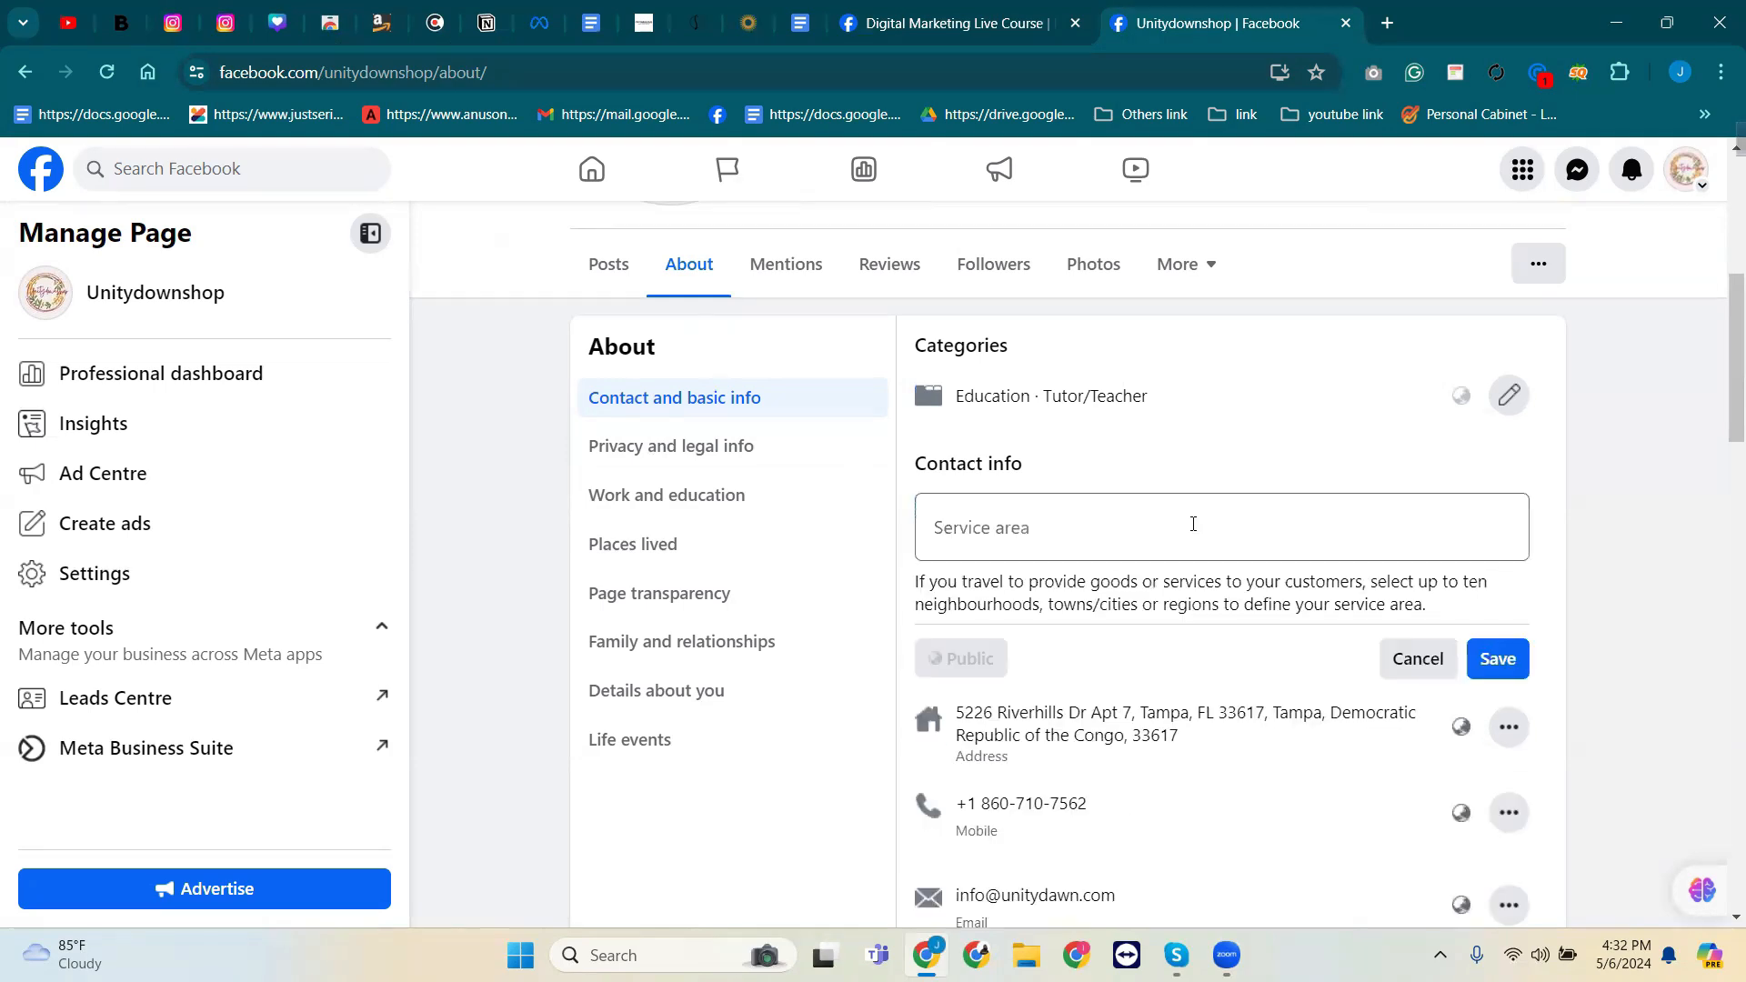
scroll(1111, 701, "down", 5)
scroll(1111, 696, "up", 6)
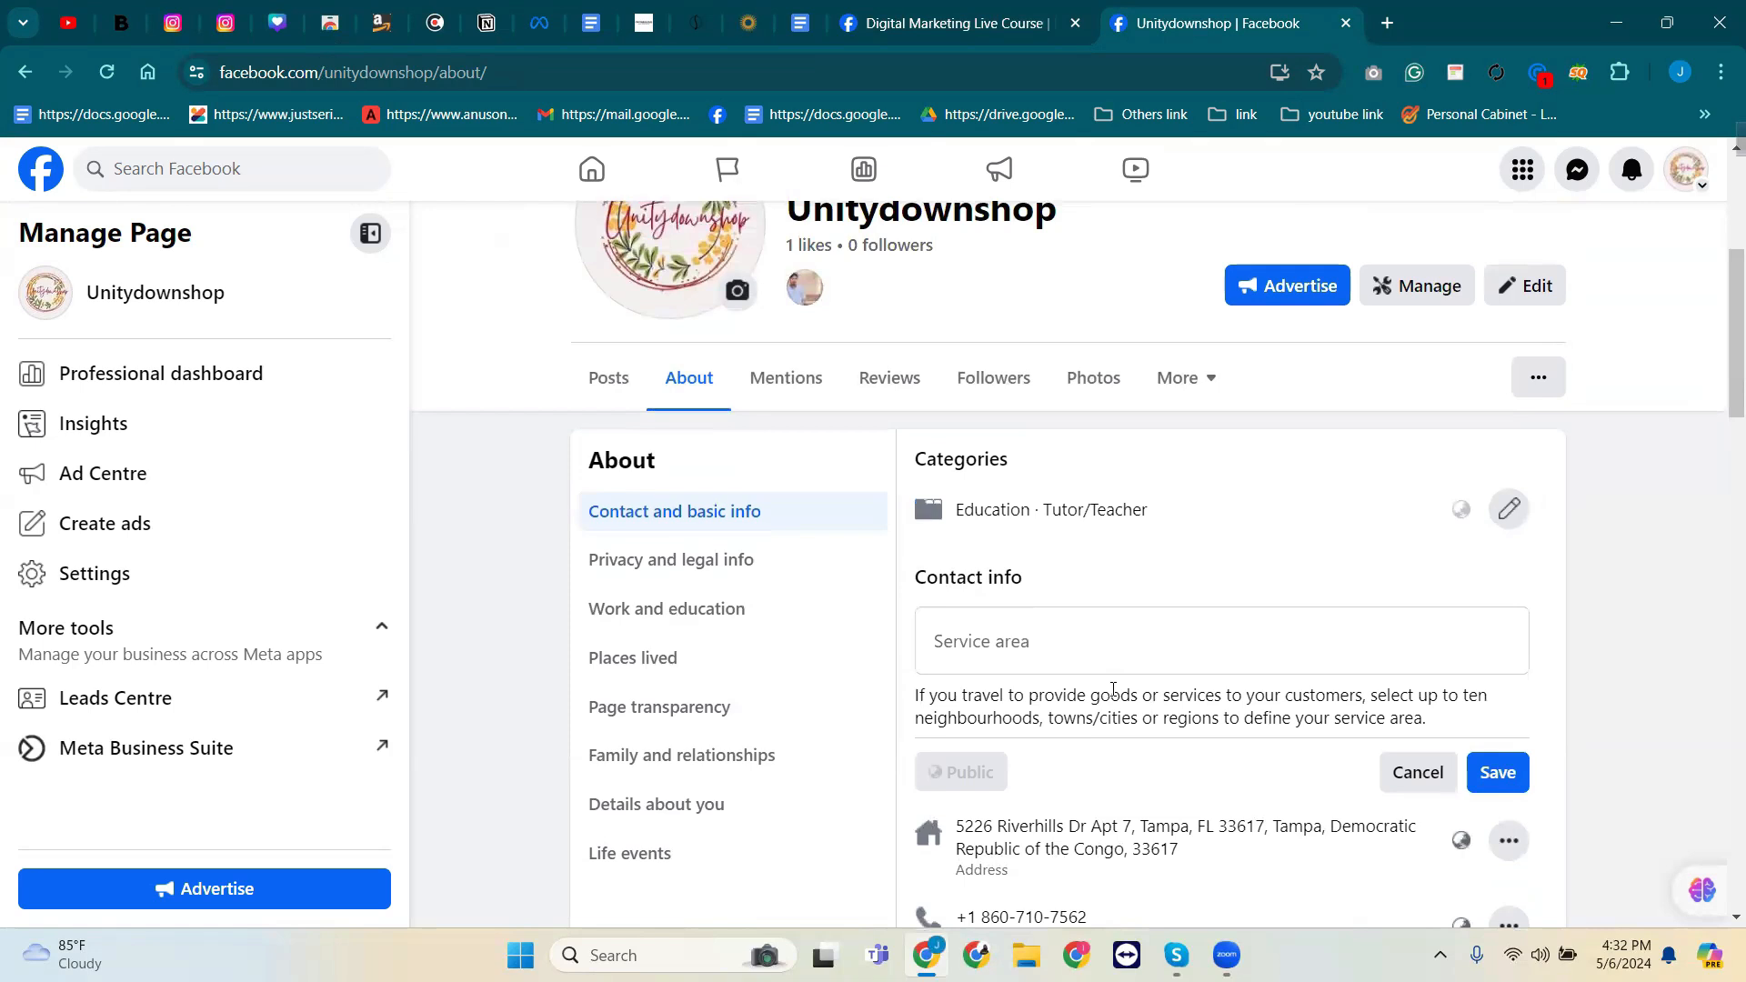
scroll(1113, 689, "down", 2)
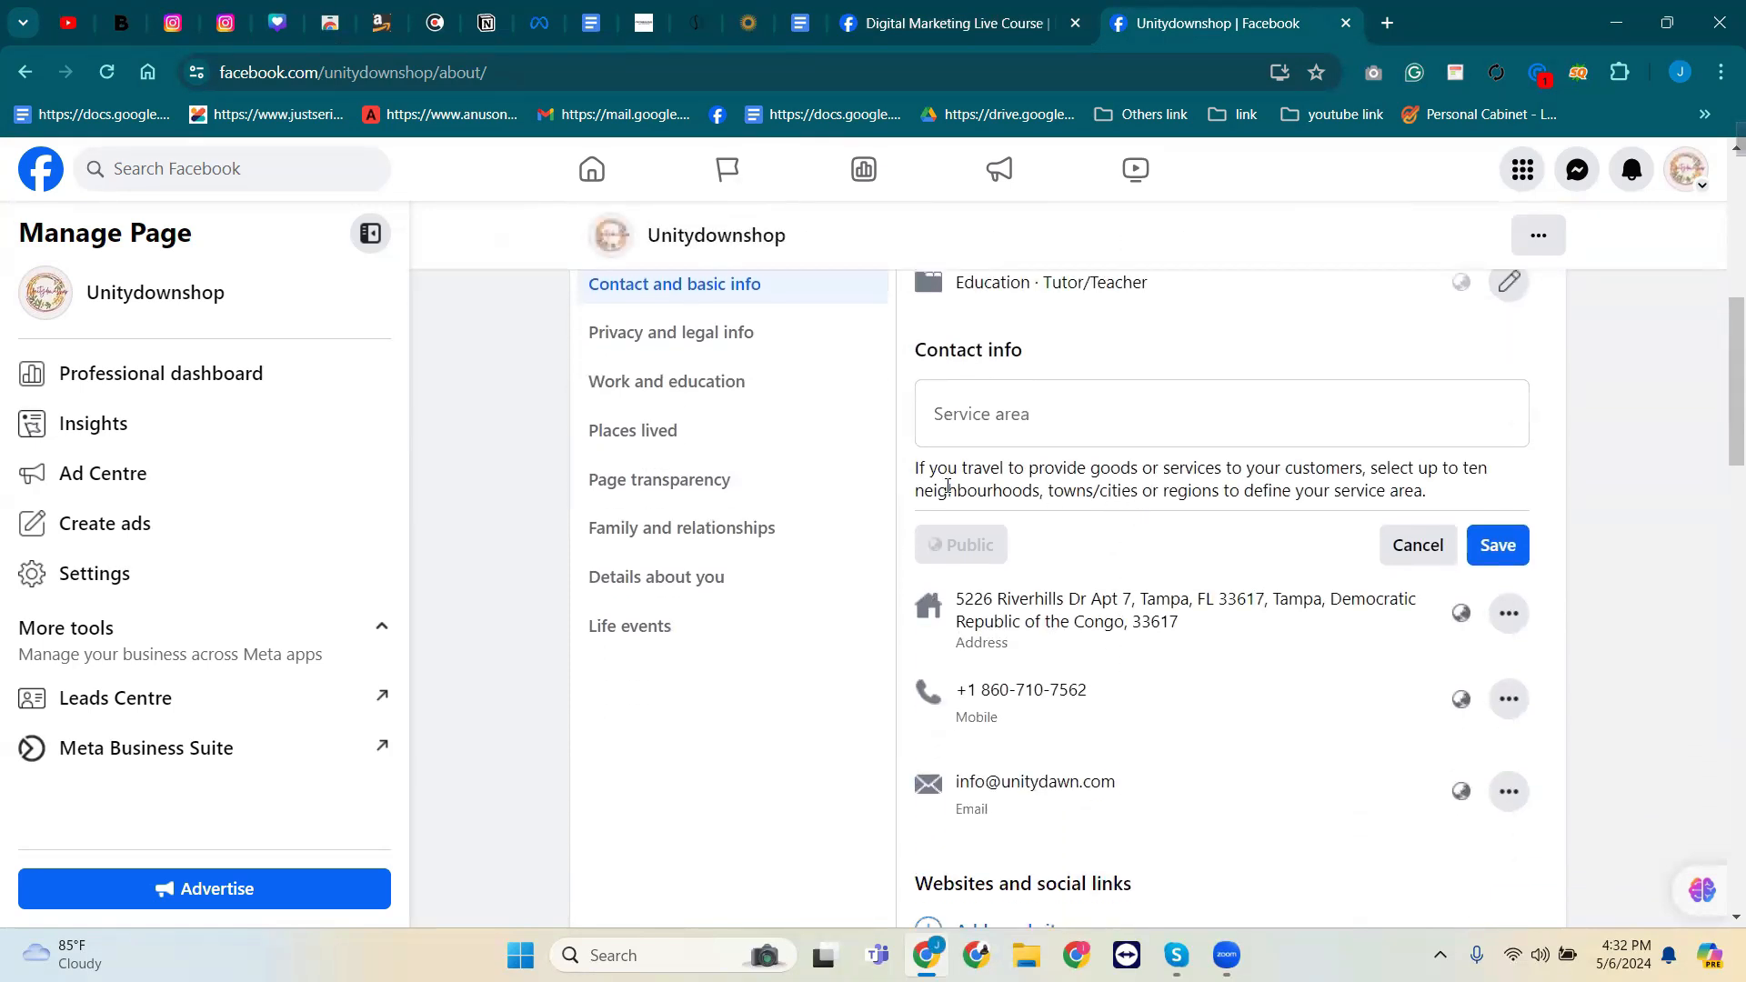
left_click(1032, 410)
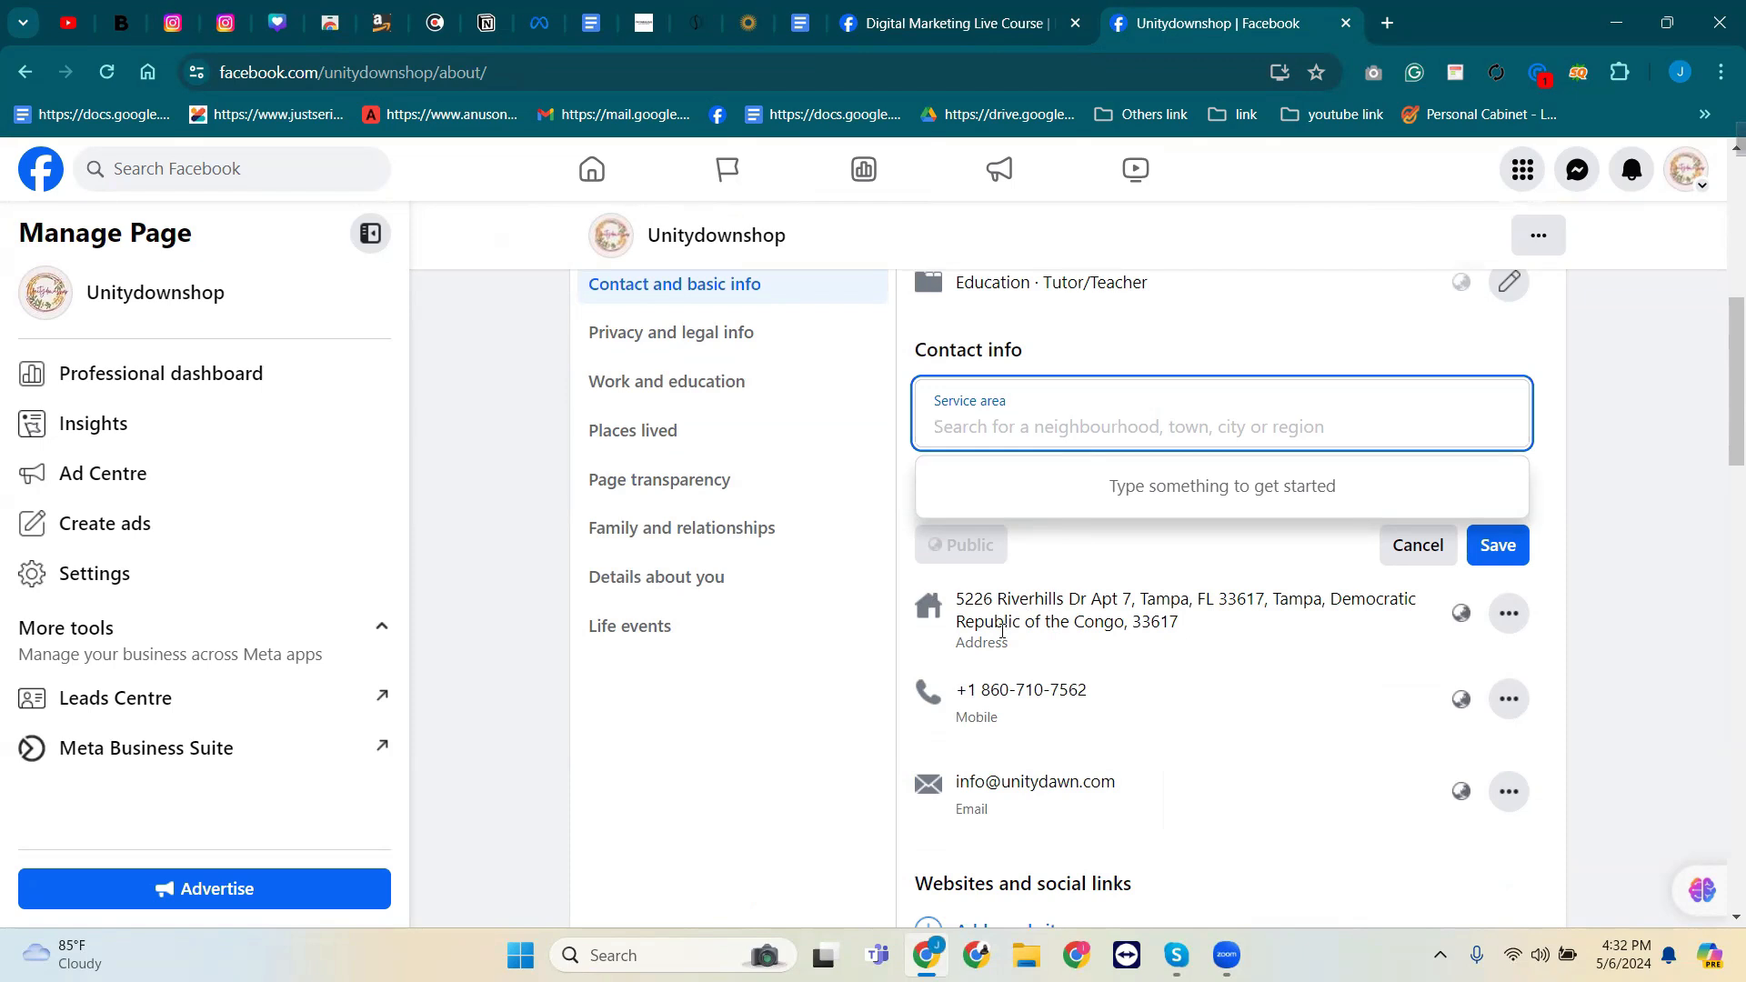
scroll(814, 598, "up", 5)
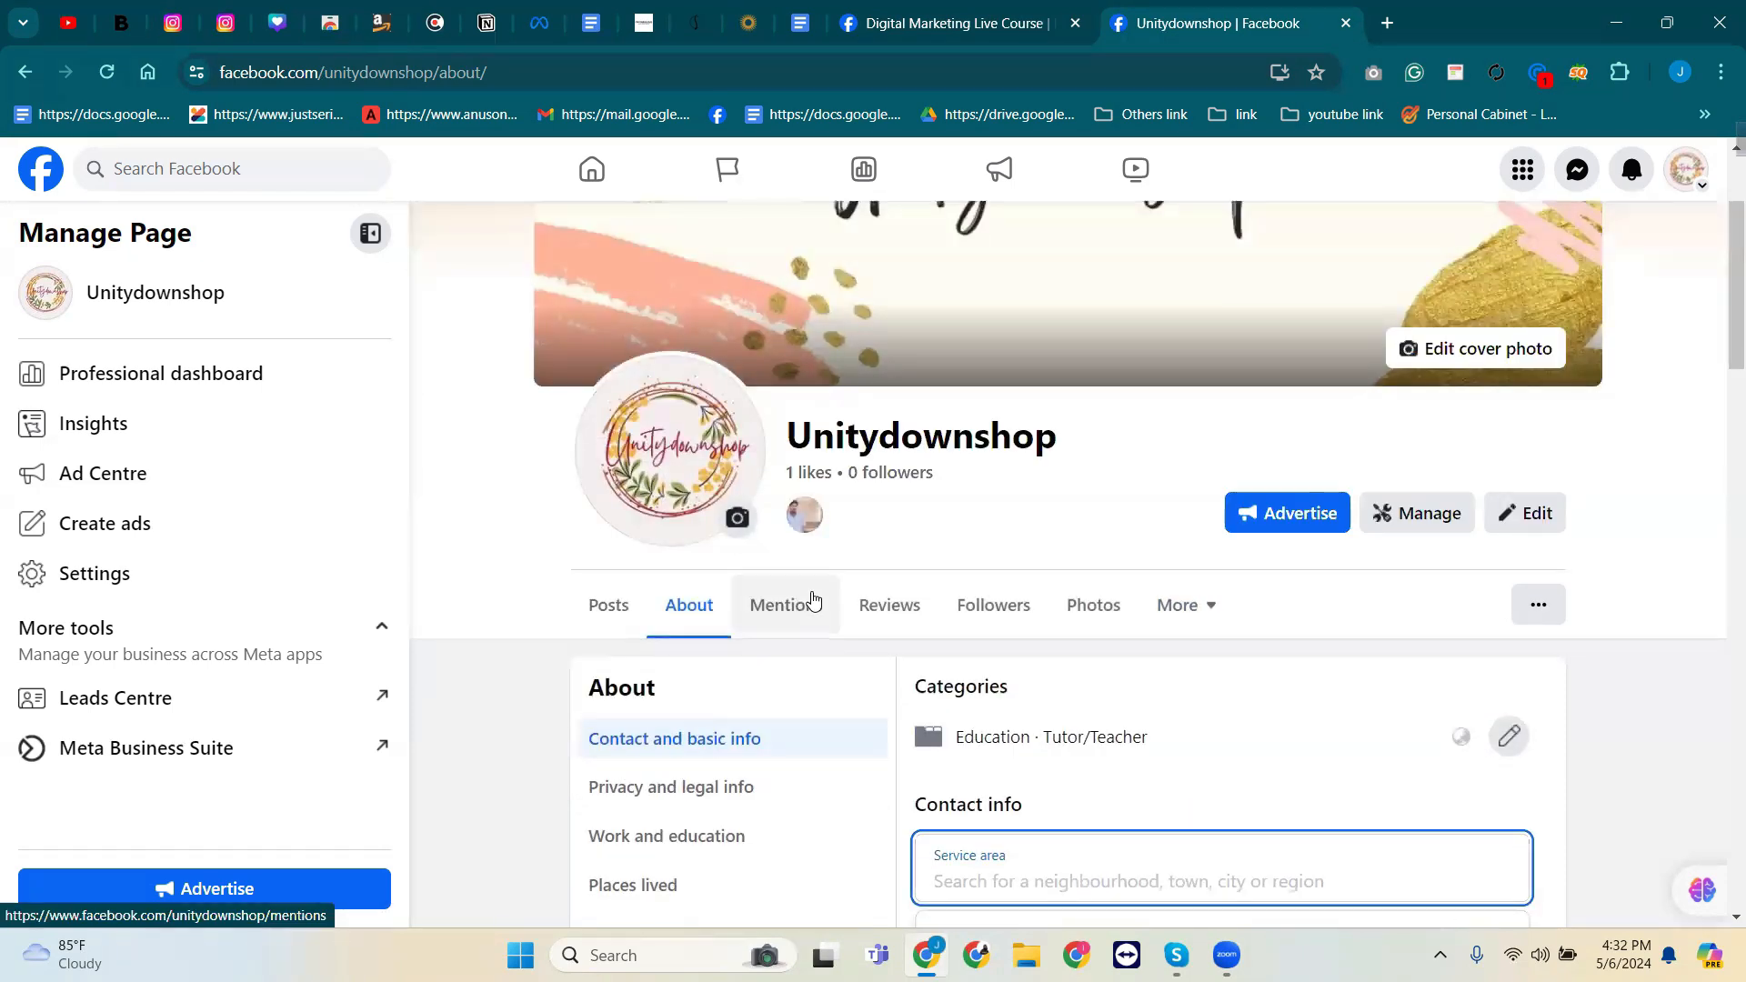
scroll(812, 599, "down", 6)
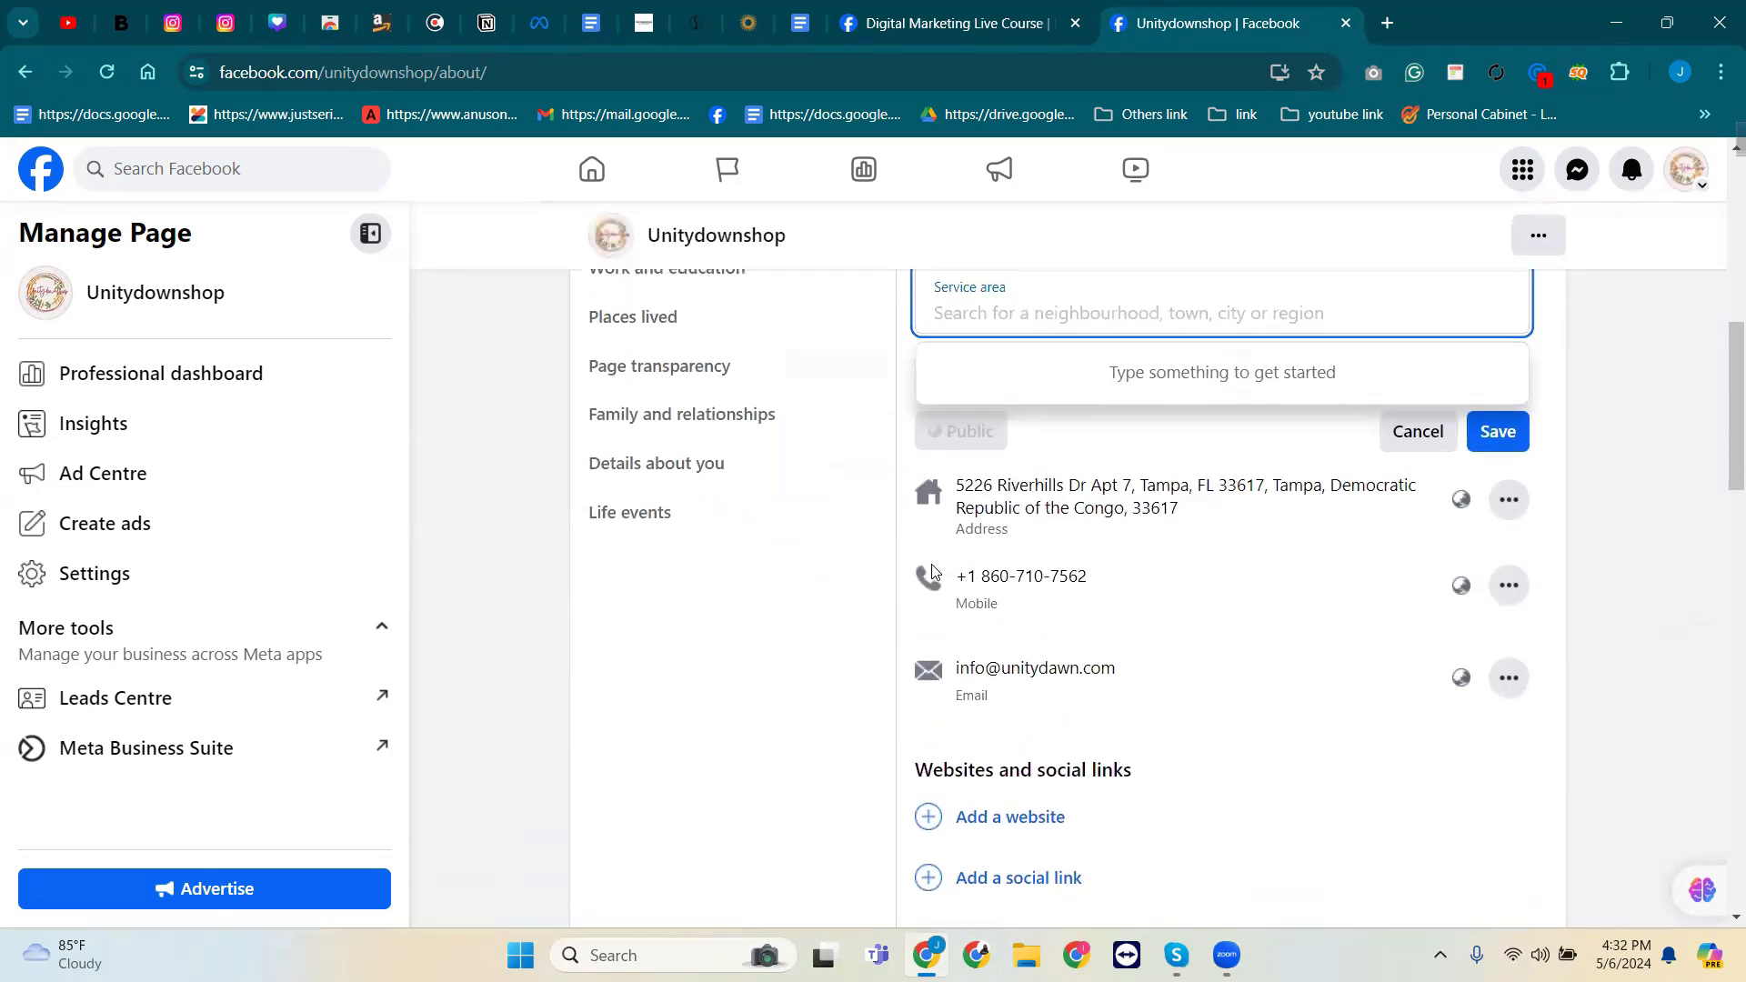
Copy the country name Democratic Republic of the Congo from the page's address.
left_click(987, 503)
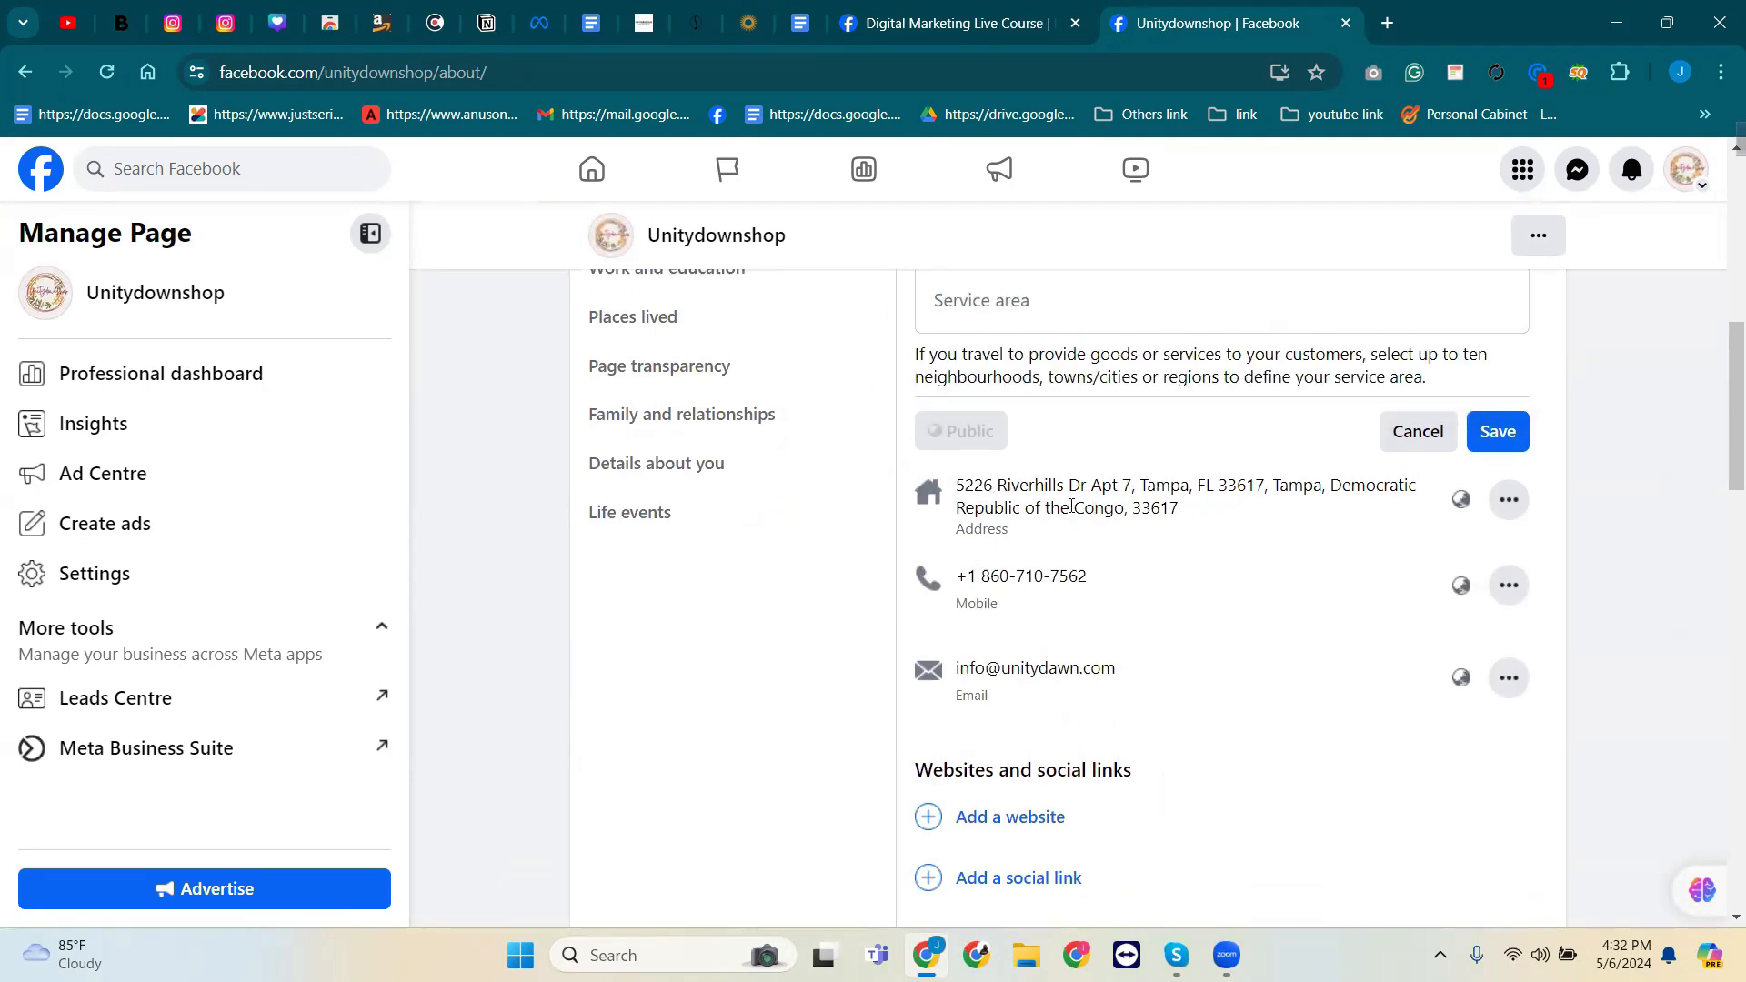
left_click_drag(1331, 486, 1124, 507)
key("ctrl+c")
right_click(1126, 491)
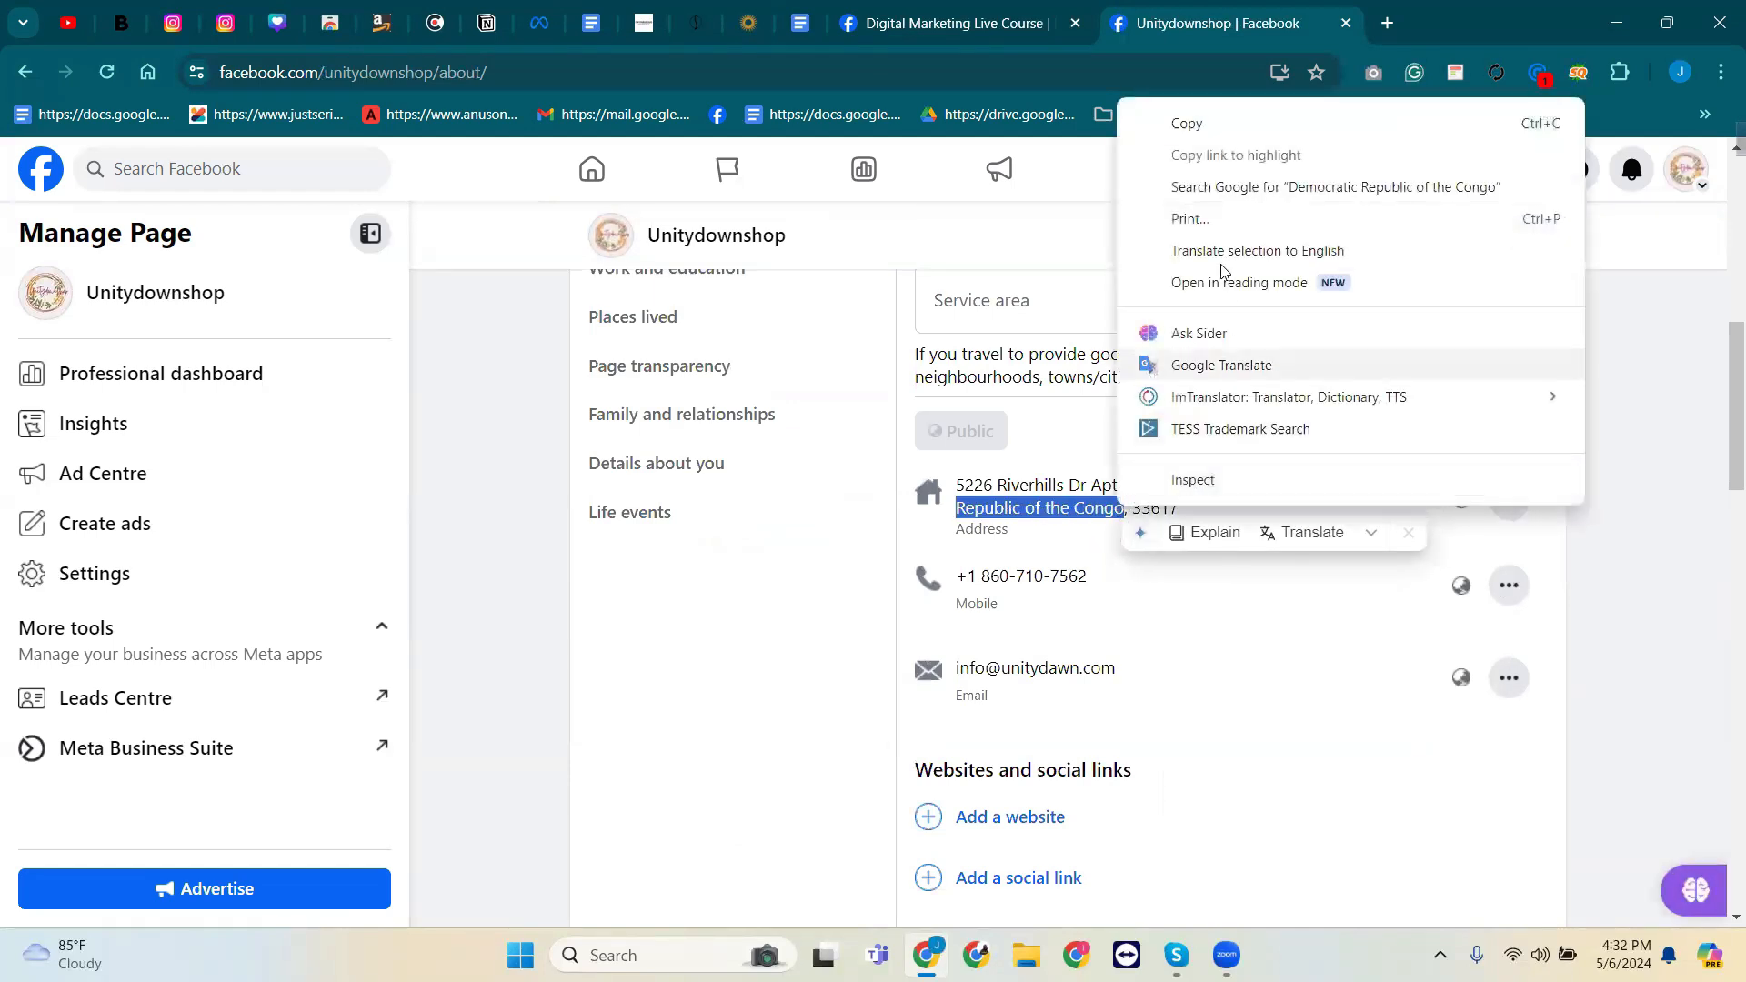
left_click(1223, 123)
Search the service area with the copied country name, choose Goma, Democratic Republic of the Congo, and save it.
scroll(1129, 475, "up", 4)
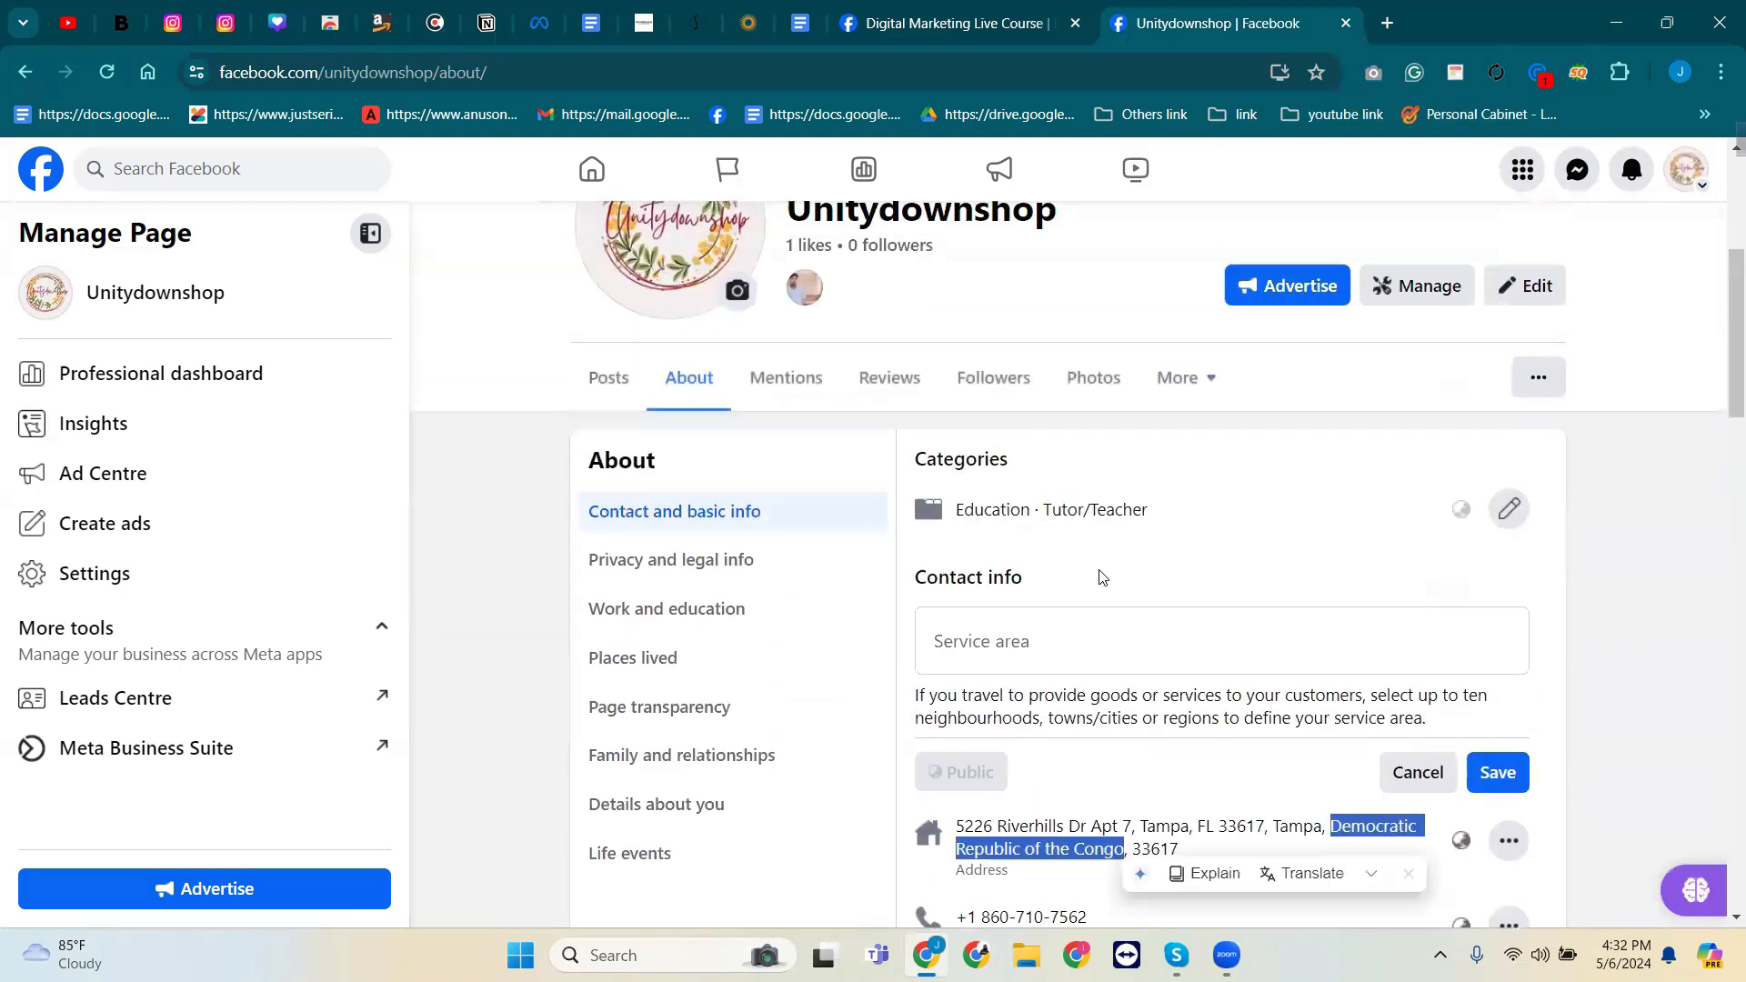
left_click(1079, 637)
key("ctrl+v")
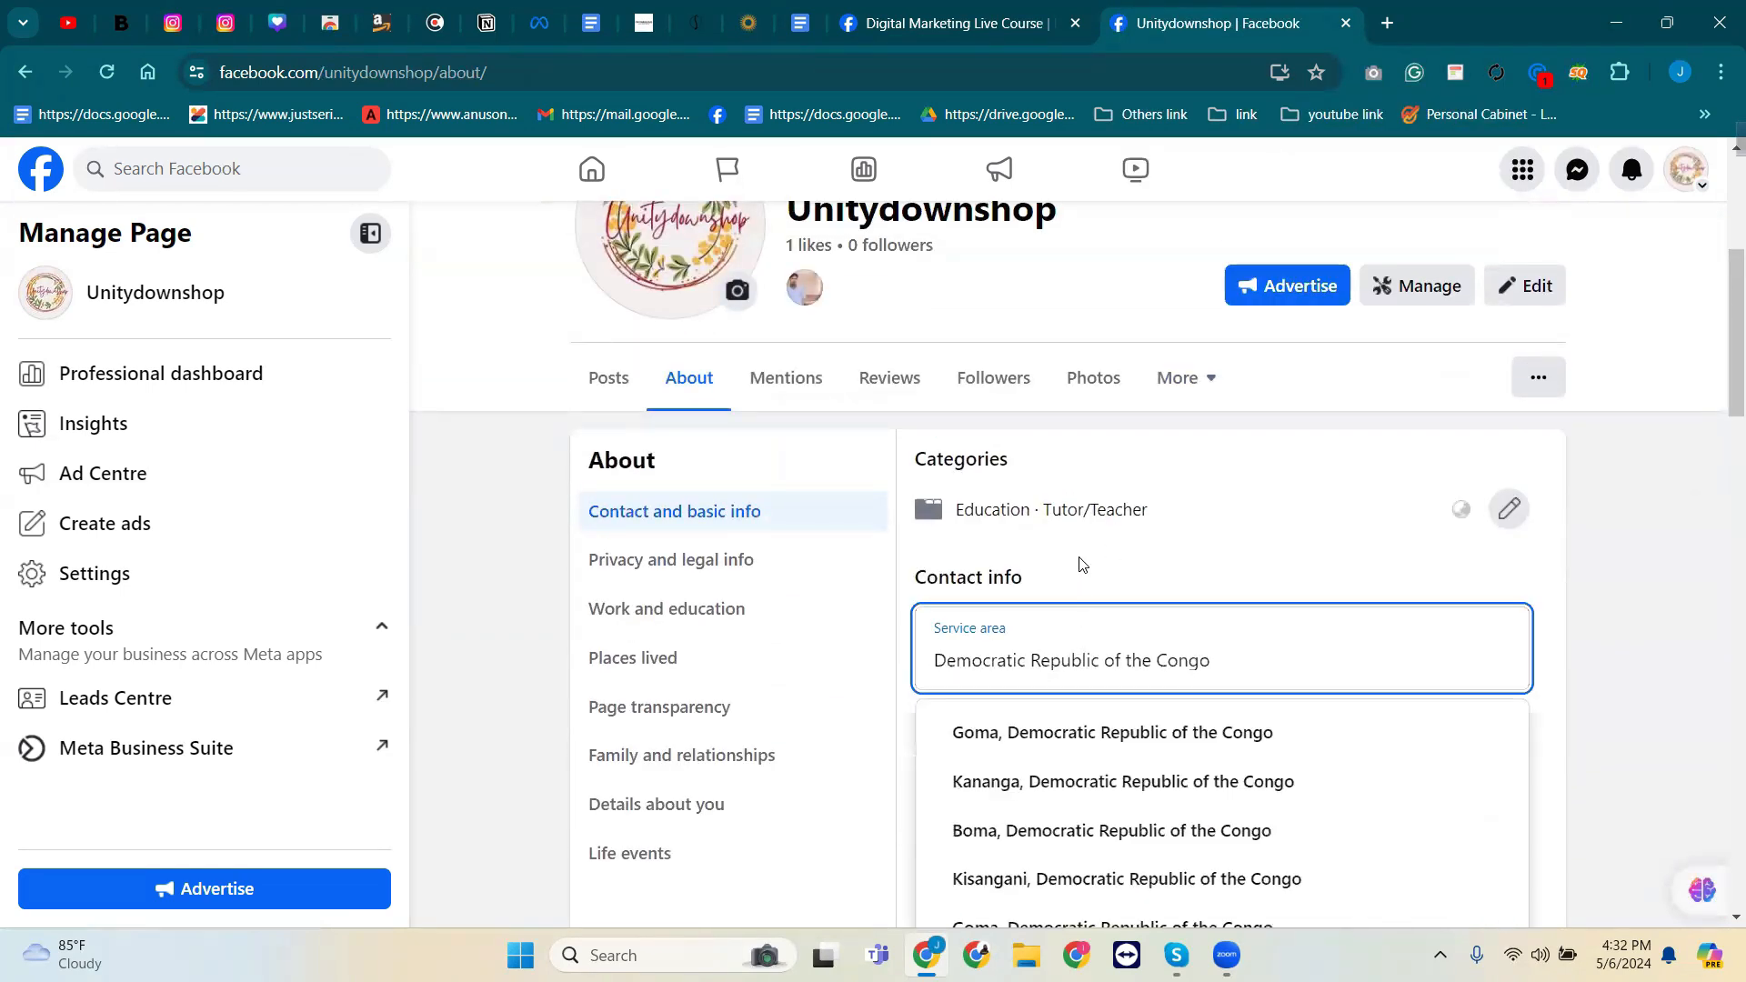
left_click(1276, 744)
left_click(1642, 708)
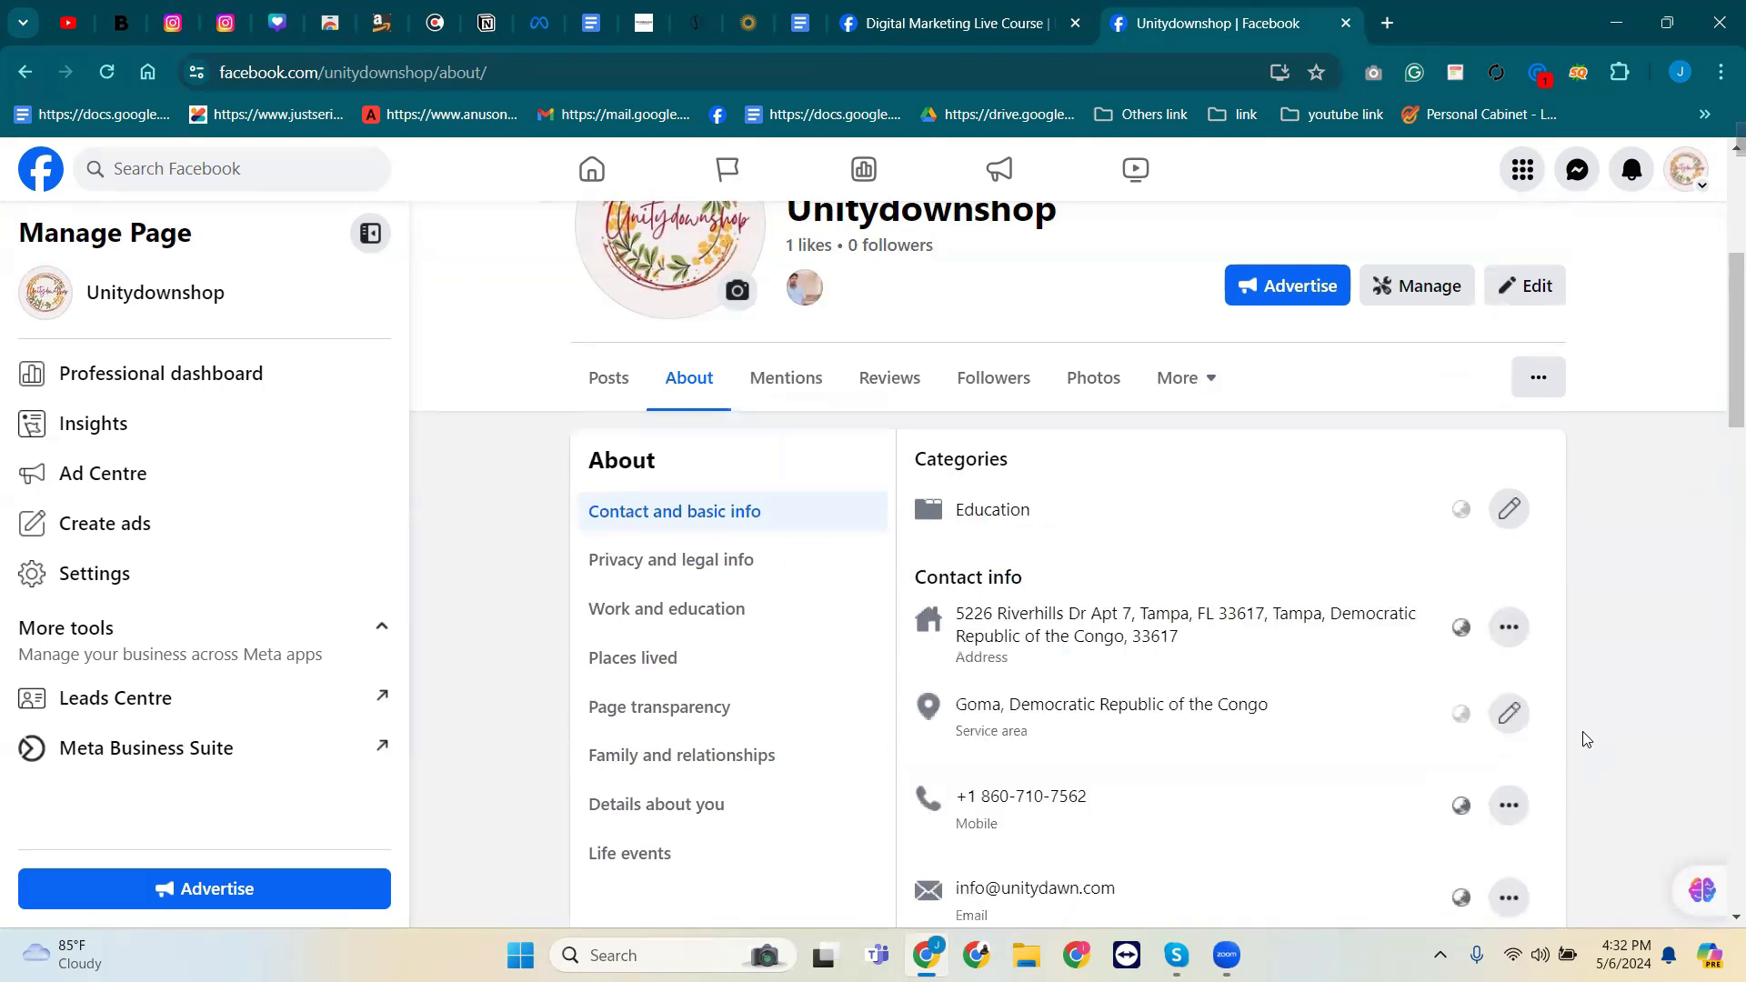
Open the page's address for editing and examine its address, city and postcode fields.
scroll(1587, 739, "down", 1)
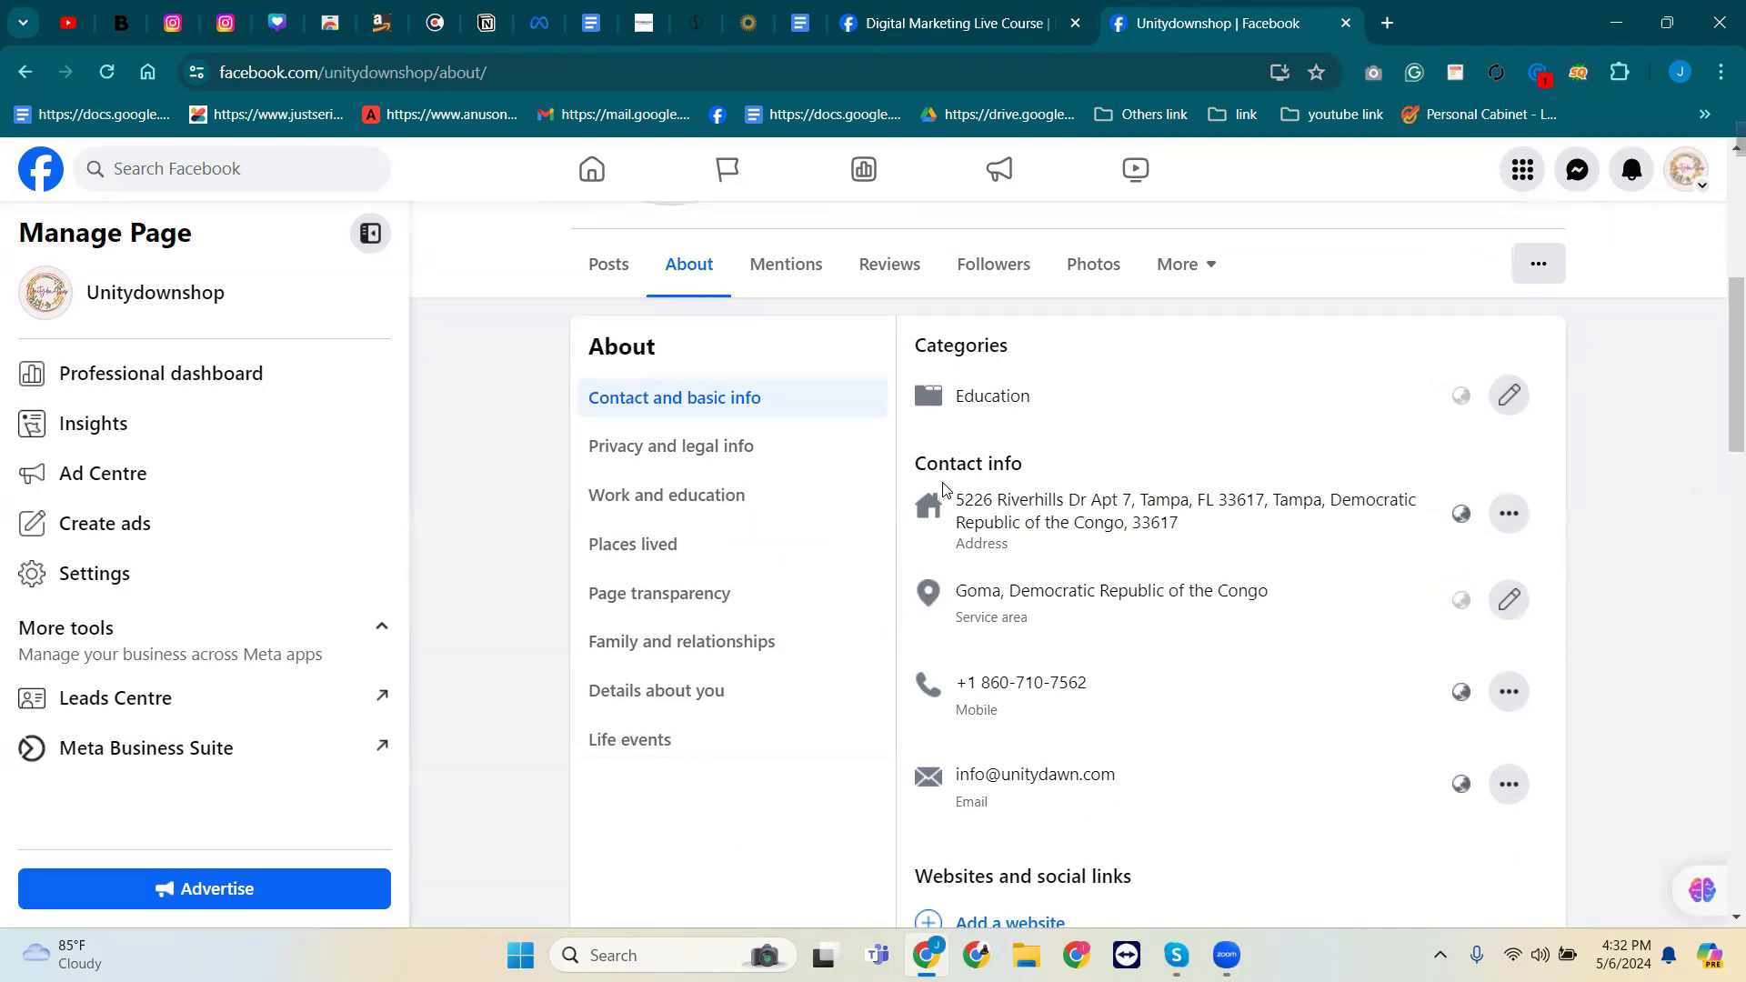
left_click(1507, 514)
left_click(1315, 590)
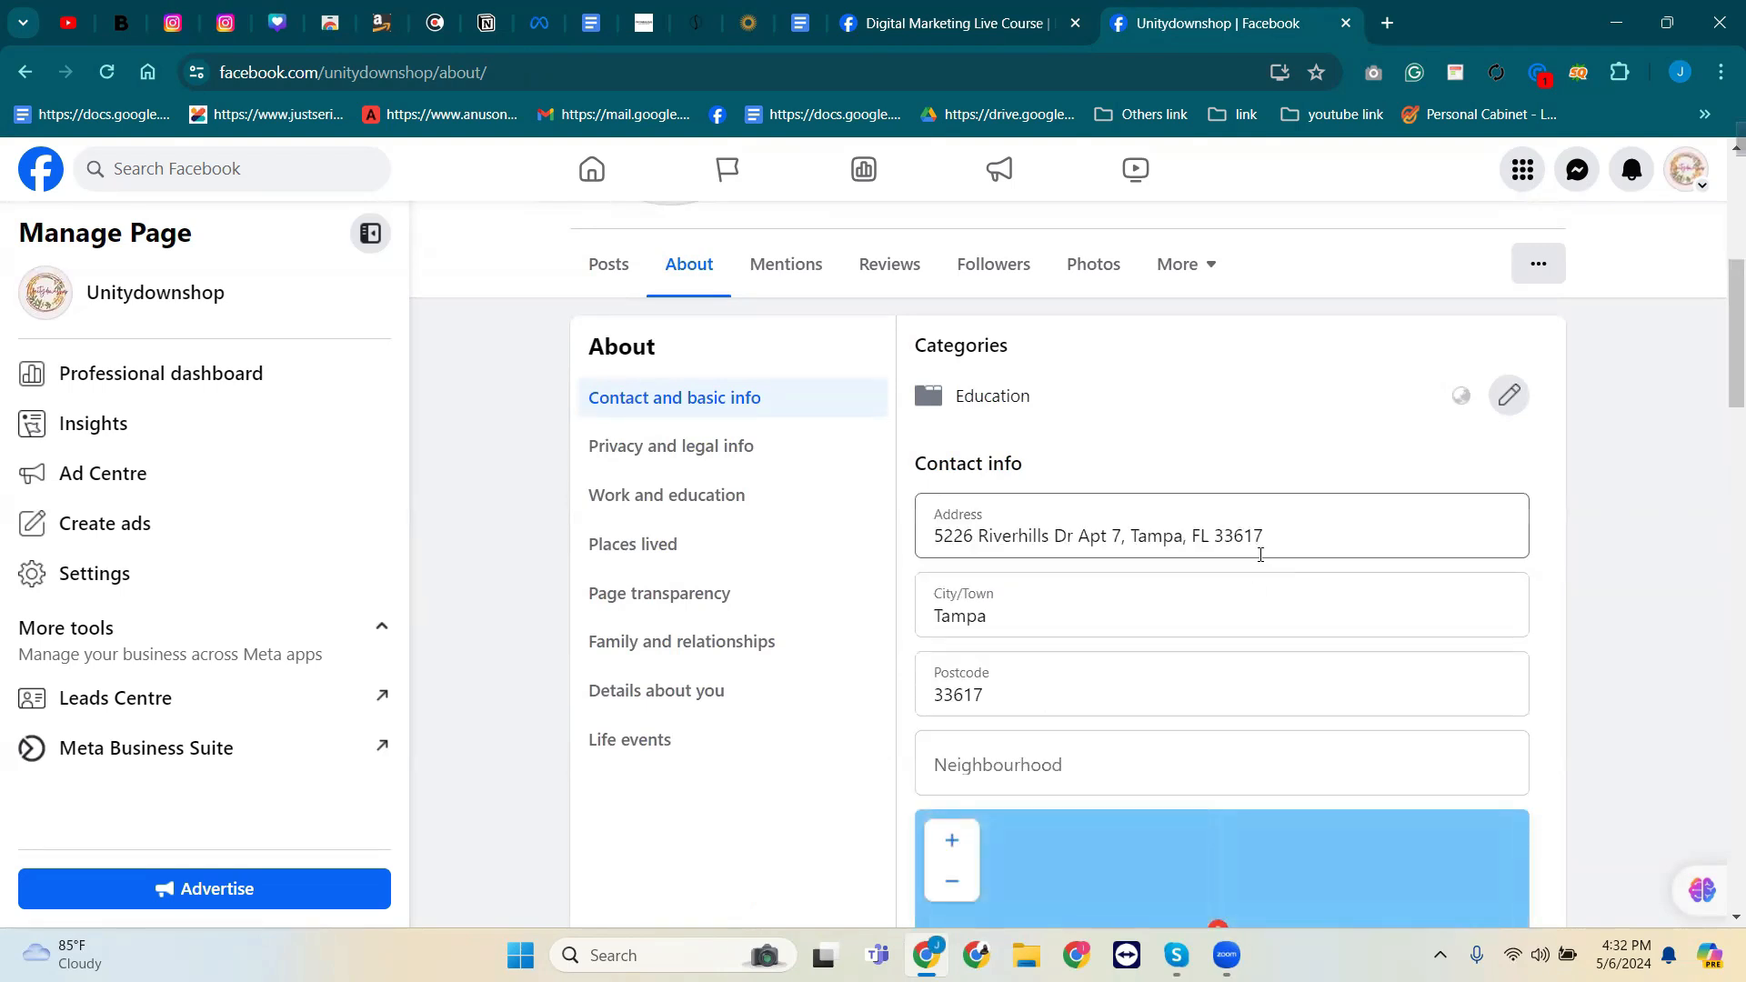
left_click(966, 538)
scroll(966, 538, "down", 3)
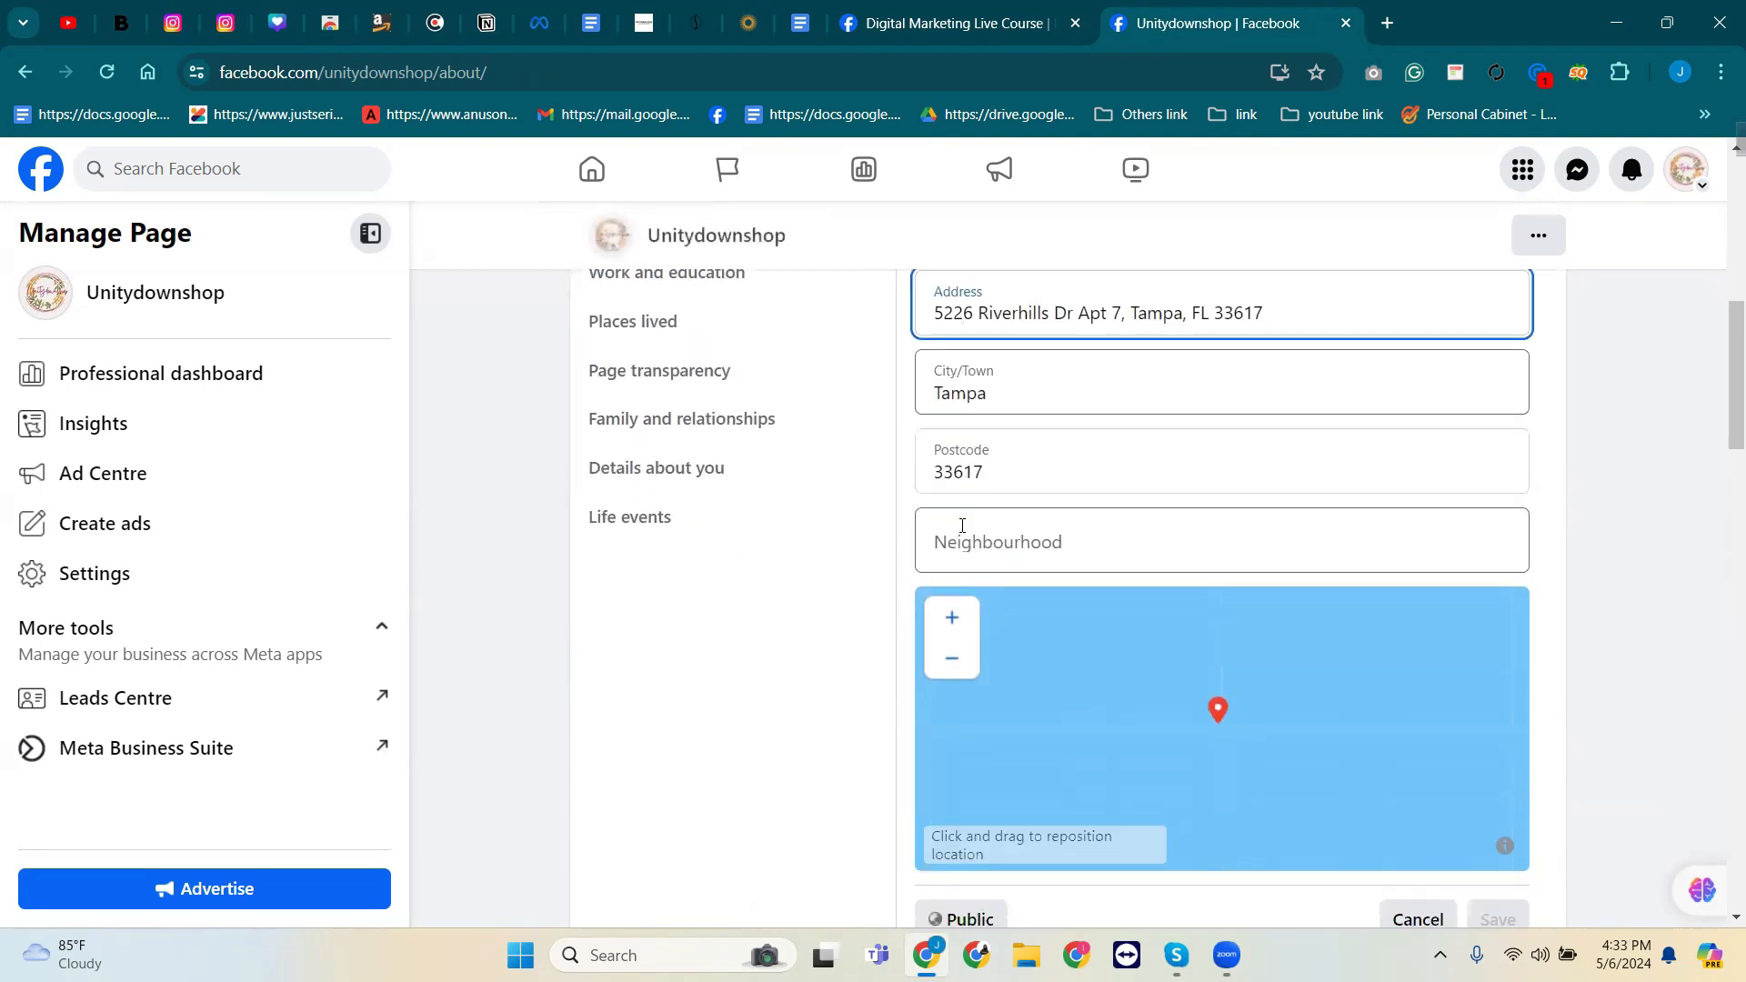
left_click(950, 382)
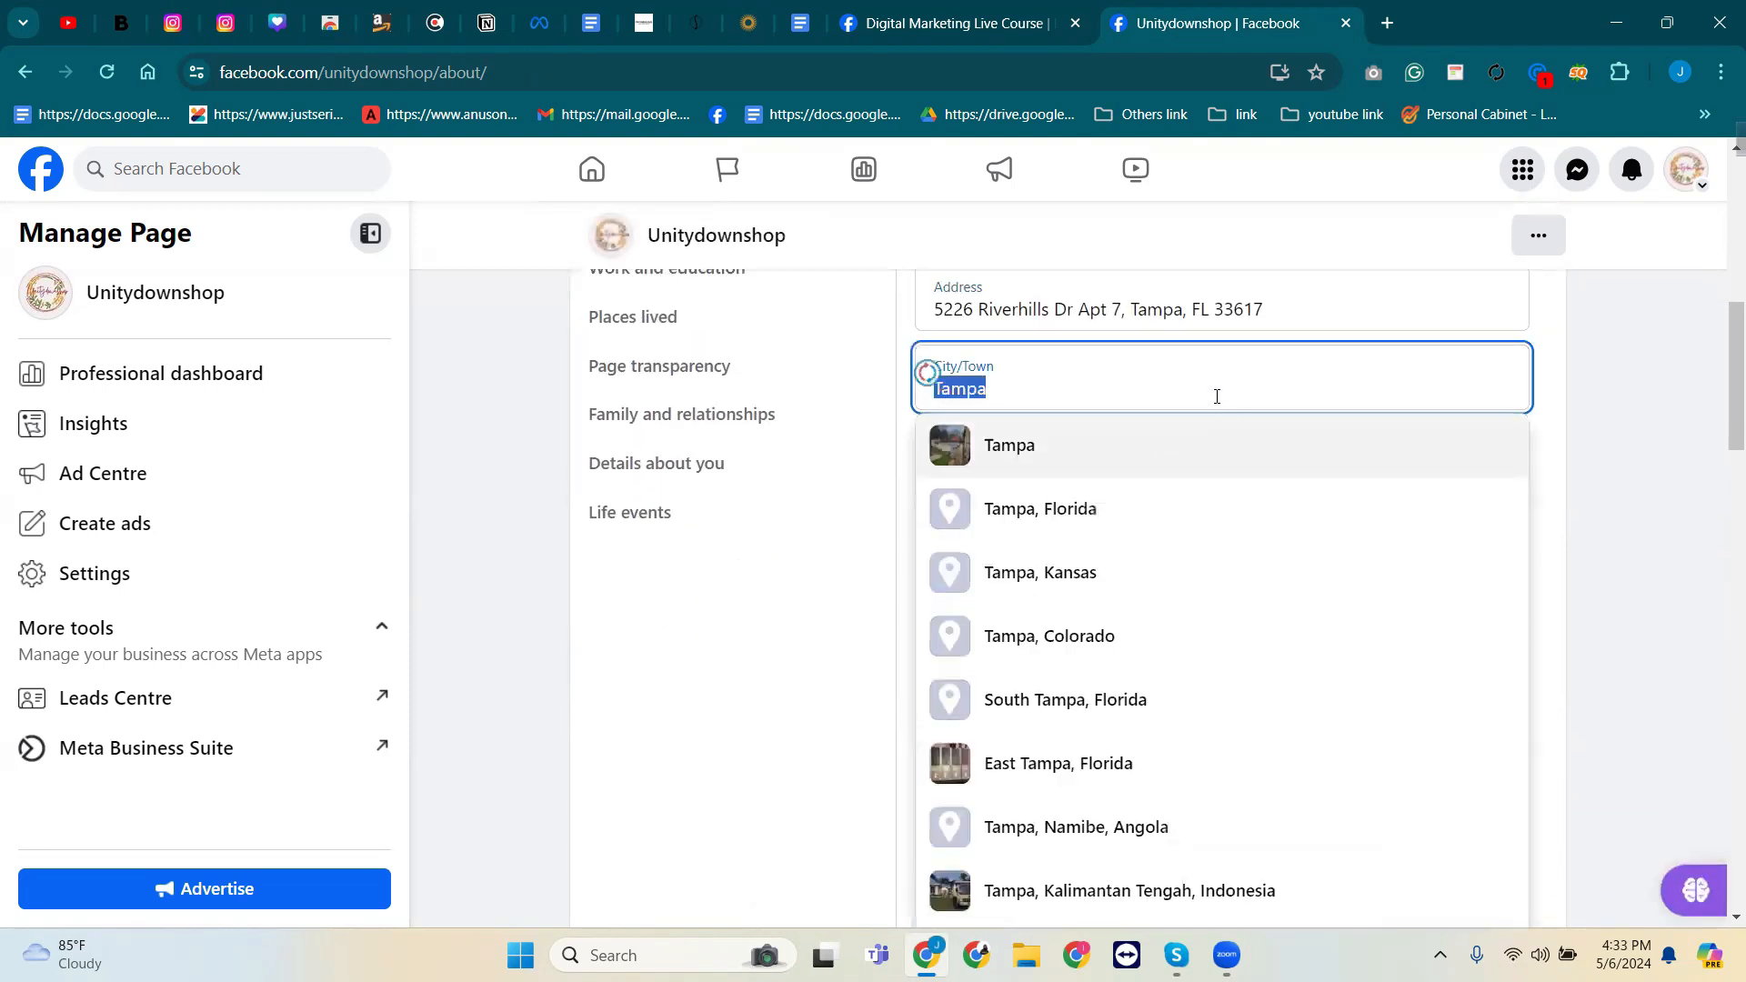
left_click(1646, 414)
left_click(944, 465)
left_click(1597, 511)
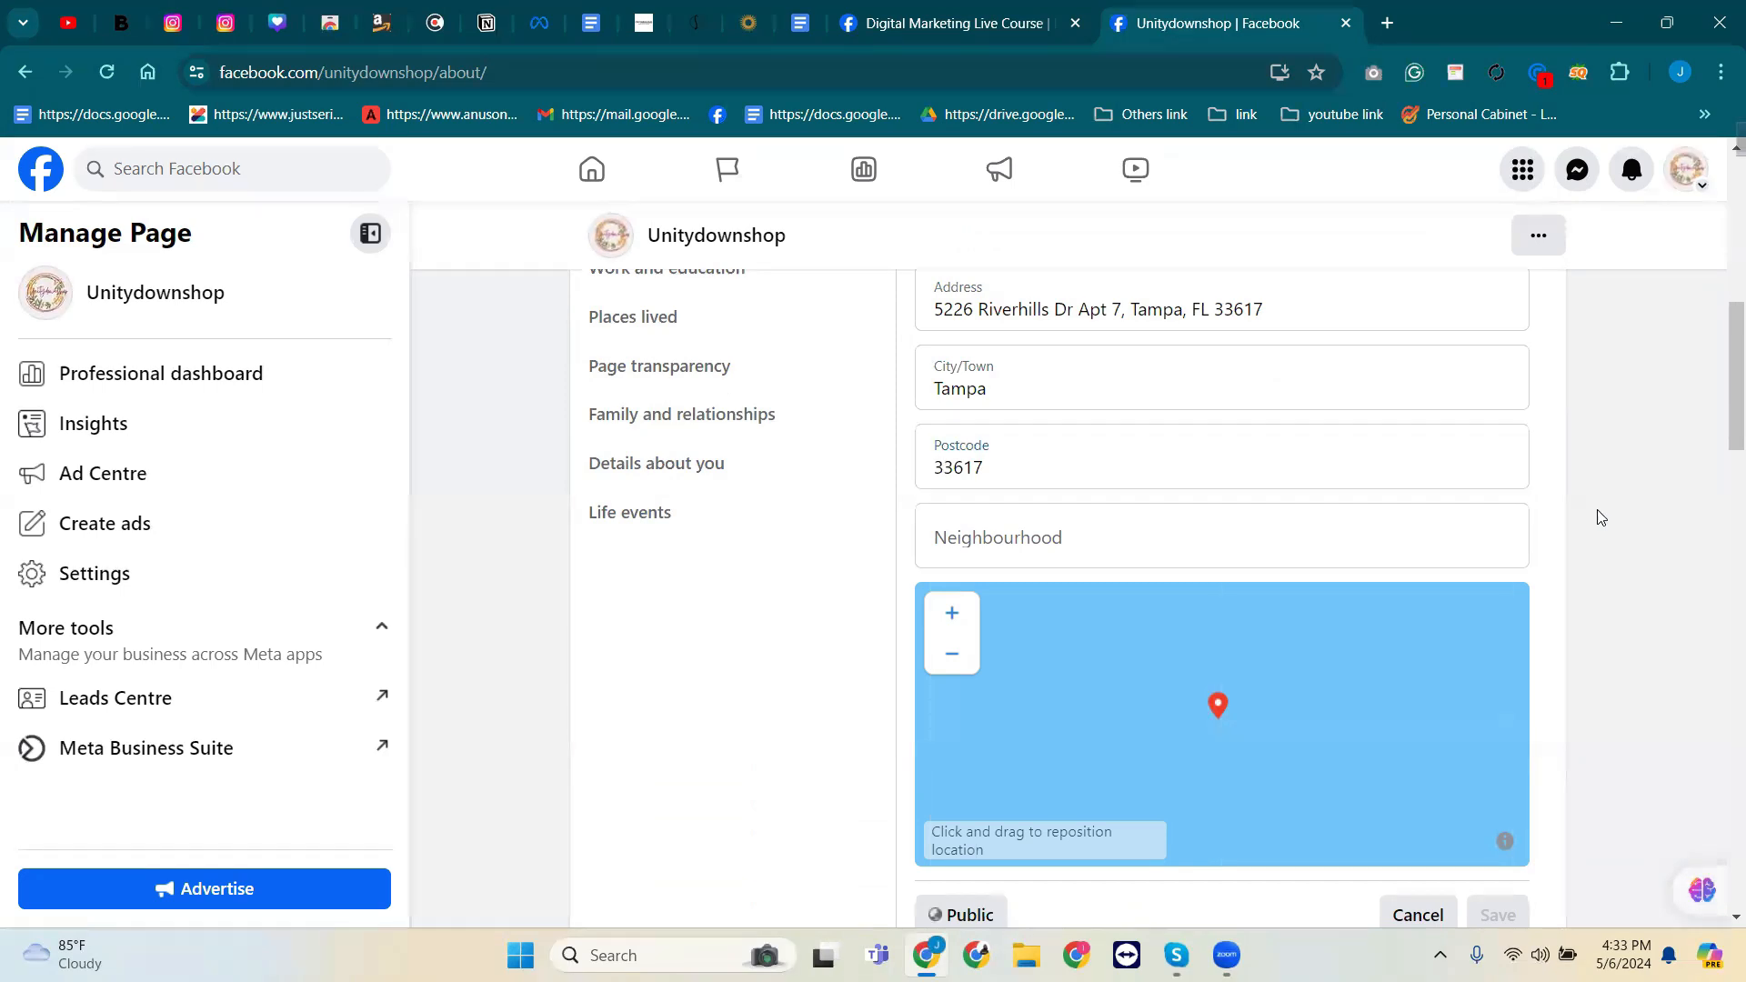
Try to reposition the location on the address map and review the address form's fields and visibility setting.
scroll(1559, 506, "down", 3)
scroll(1558, 507, "down", 1)
scroll(1227, 491, "up", 1)
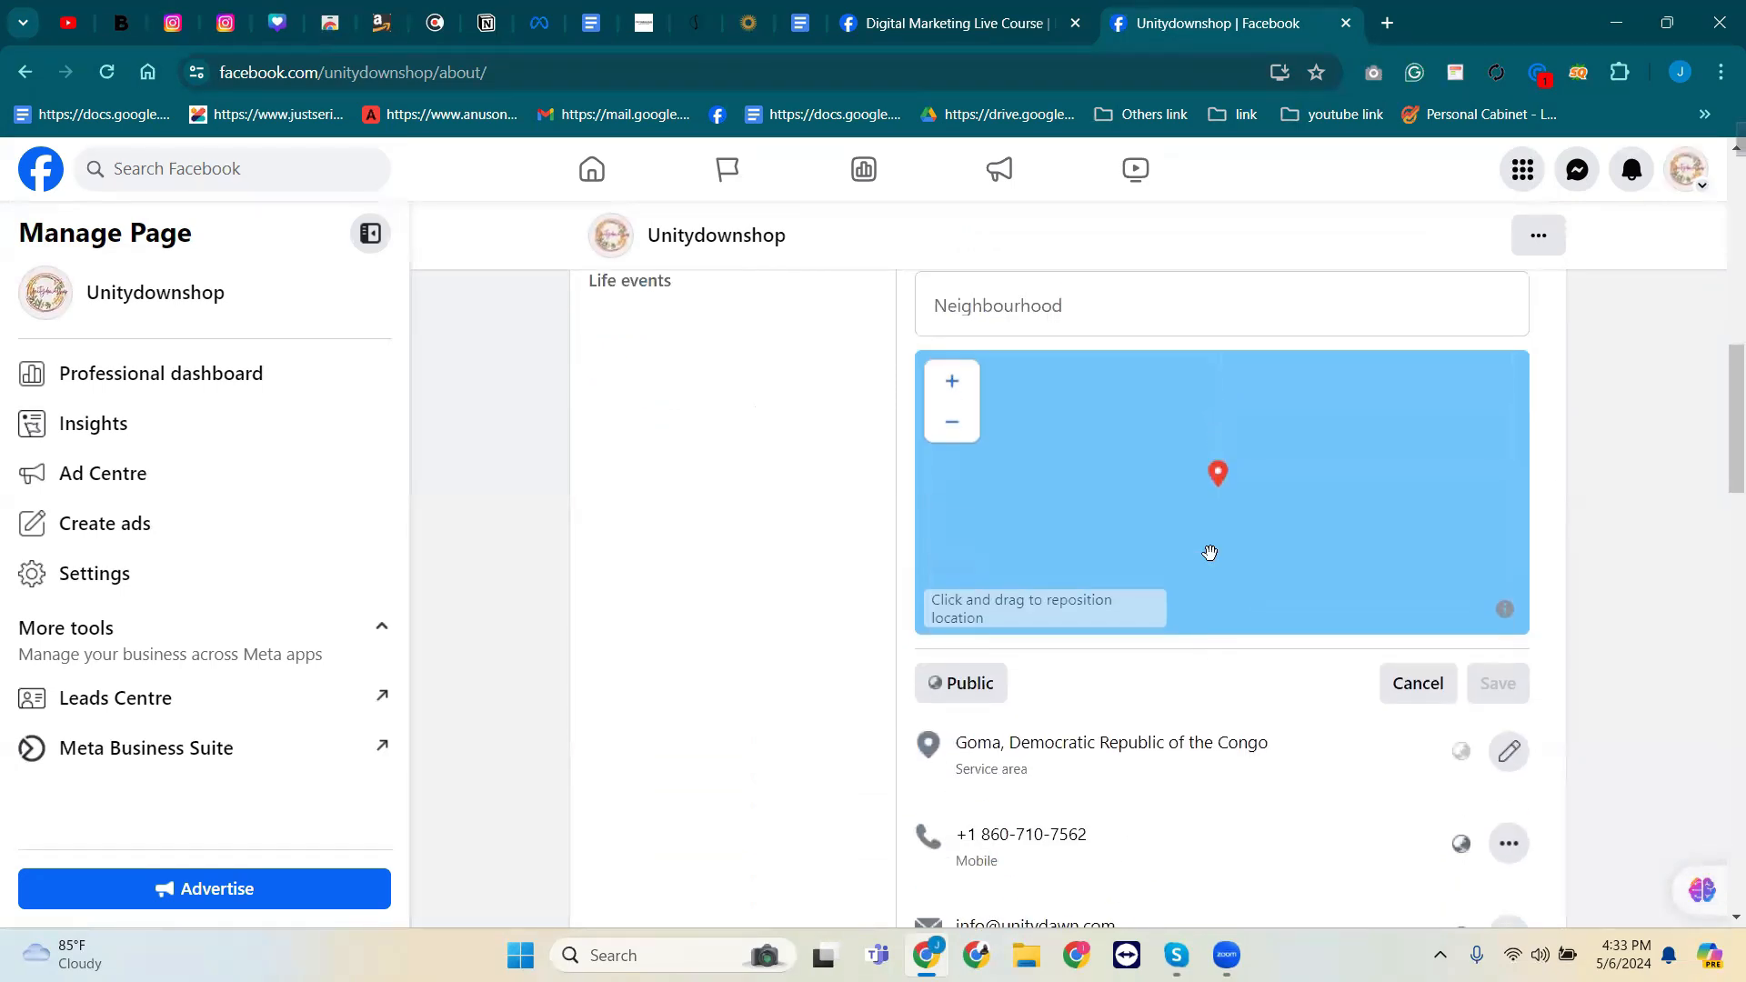
left_click_drag(1219, 502, 1225, 560)
scroll(1182, 657, "down", 3)
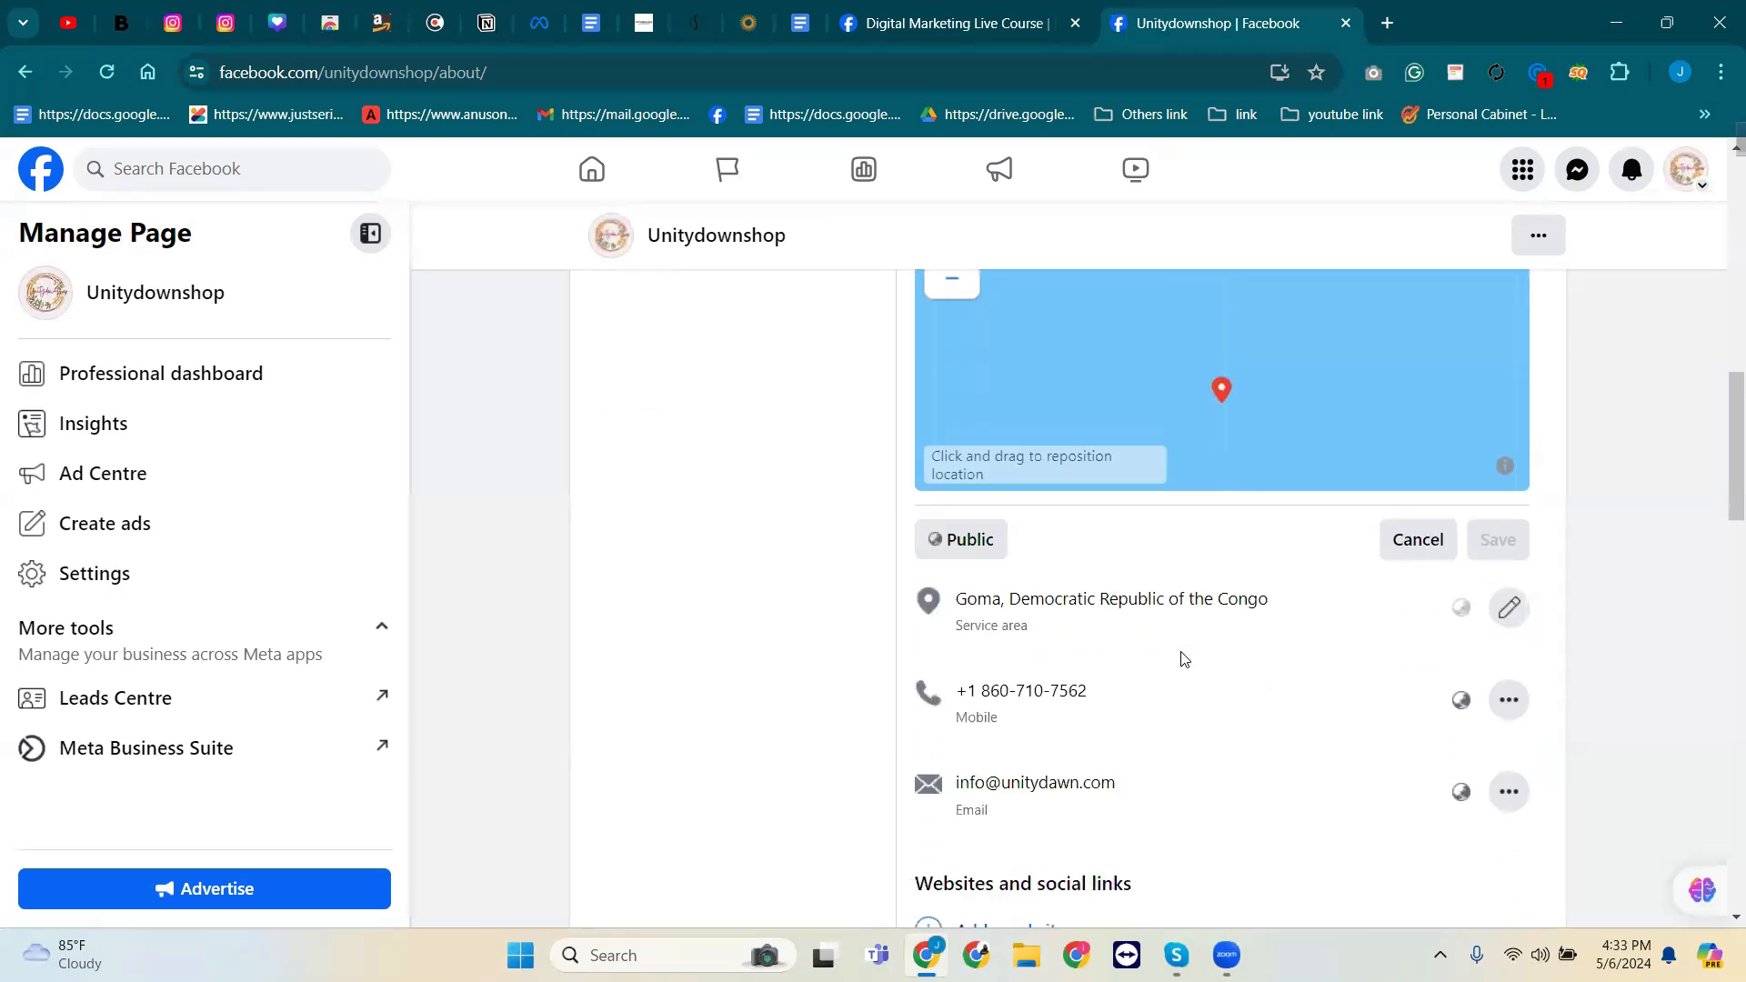
scroll(1015, 584, "up", 1)
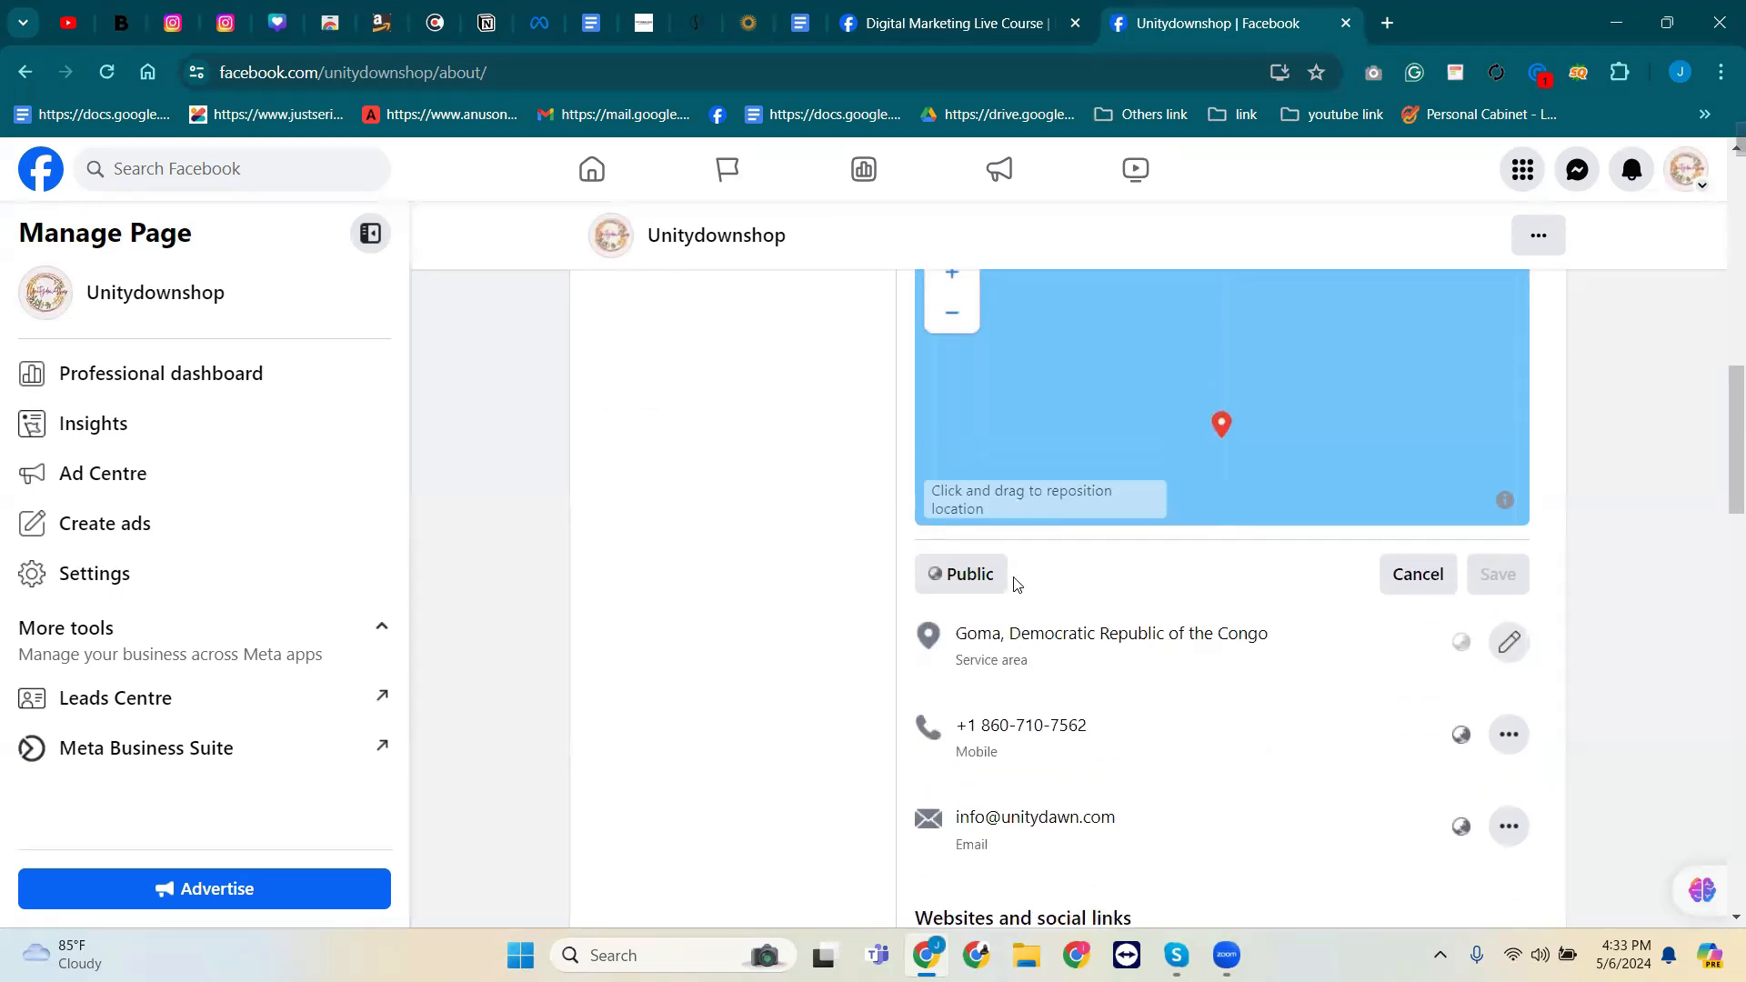
scroll(995, 571, "up", 3)
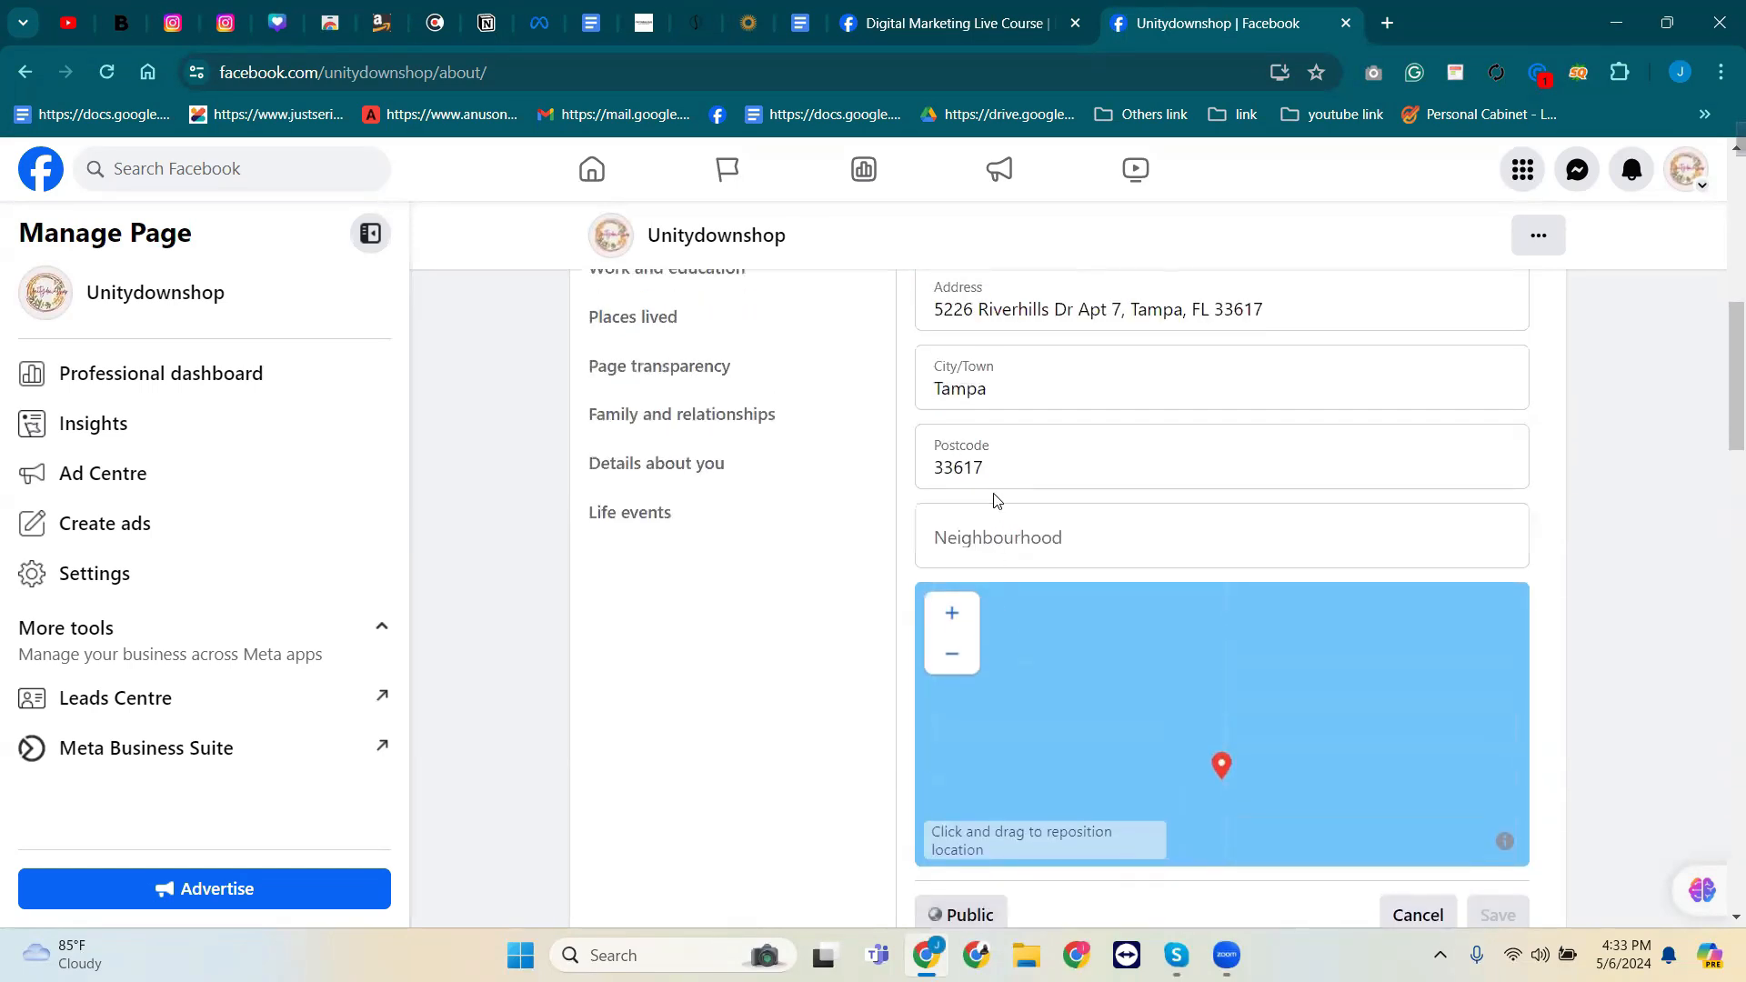
left_click(1162, 310)
scroll(1119, 482, "up", 2)
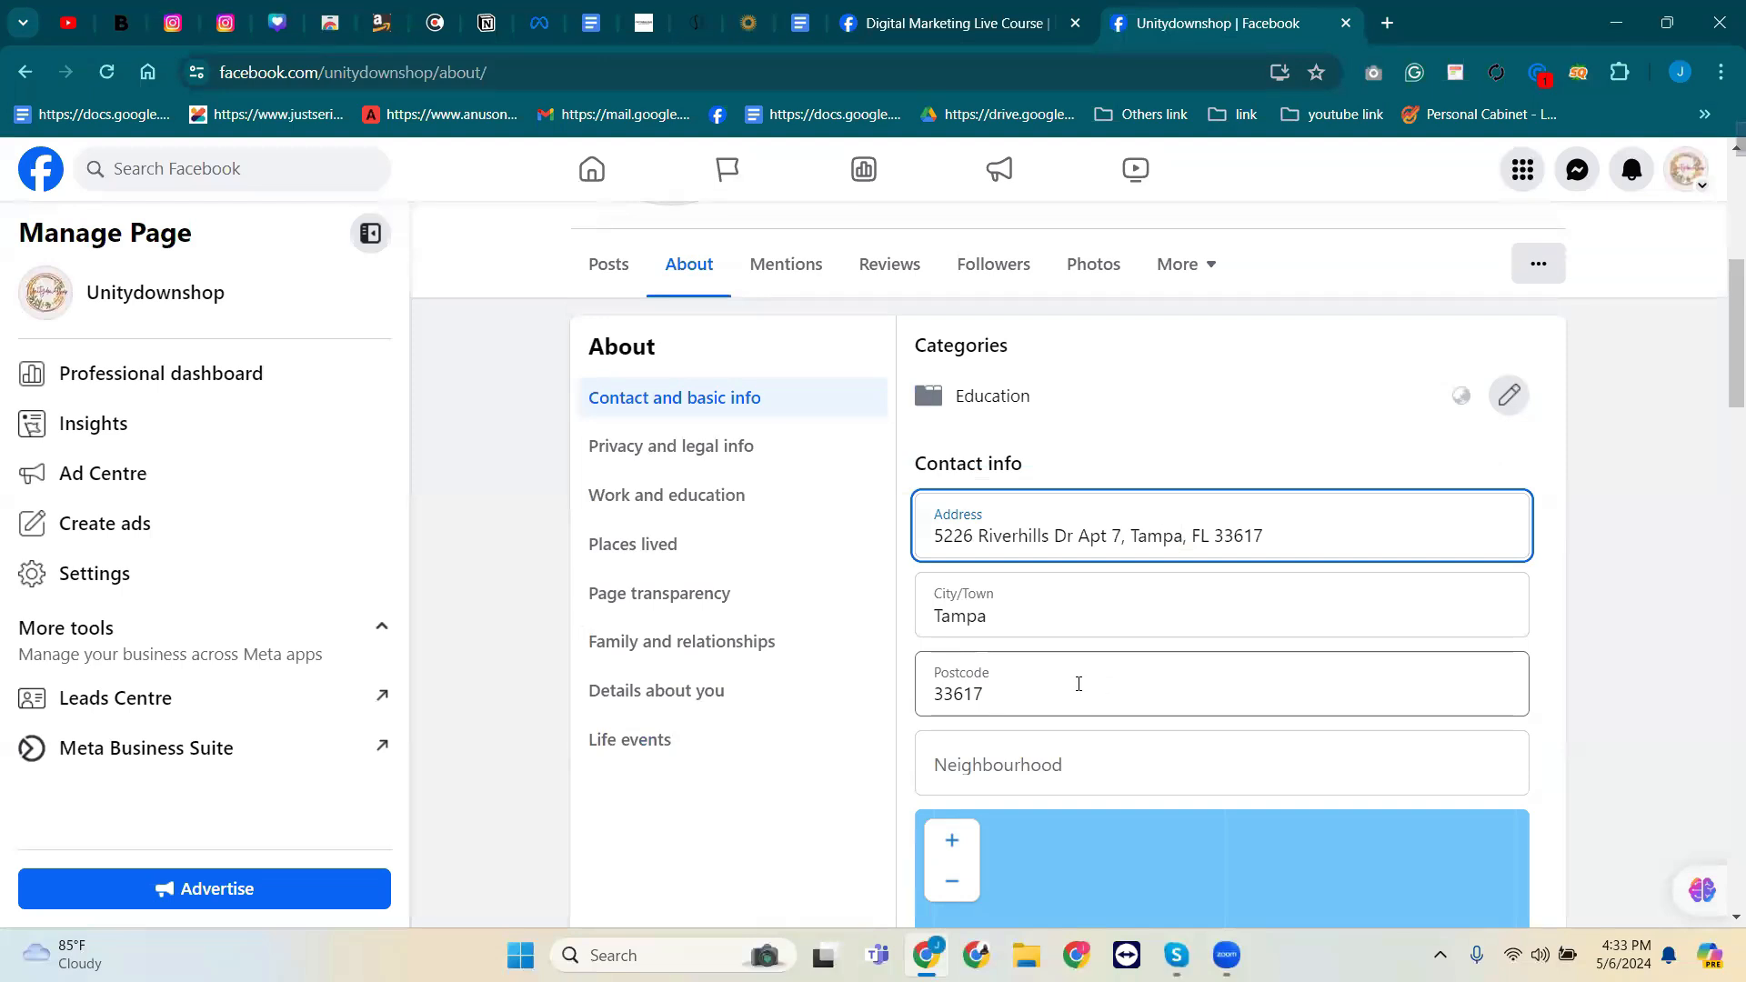
scroll(1078, 684, "down", 3)
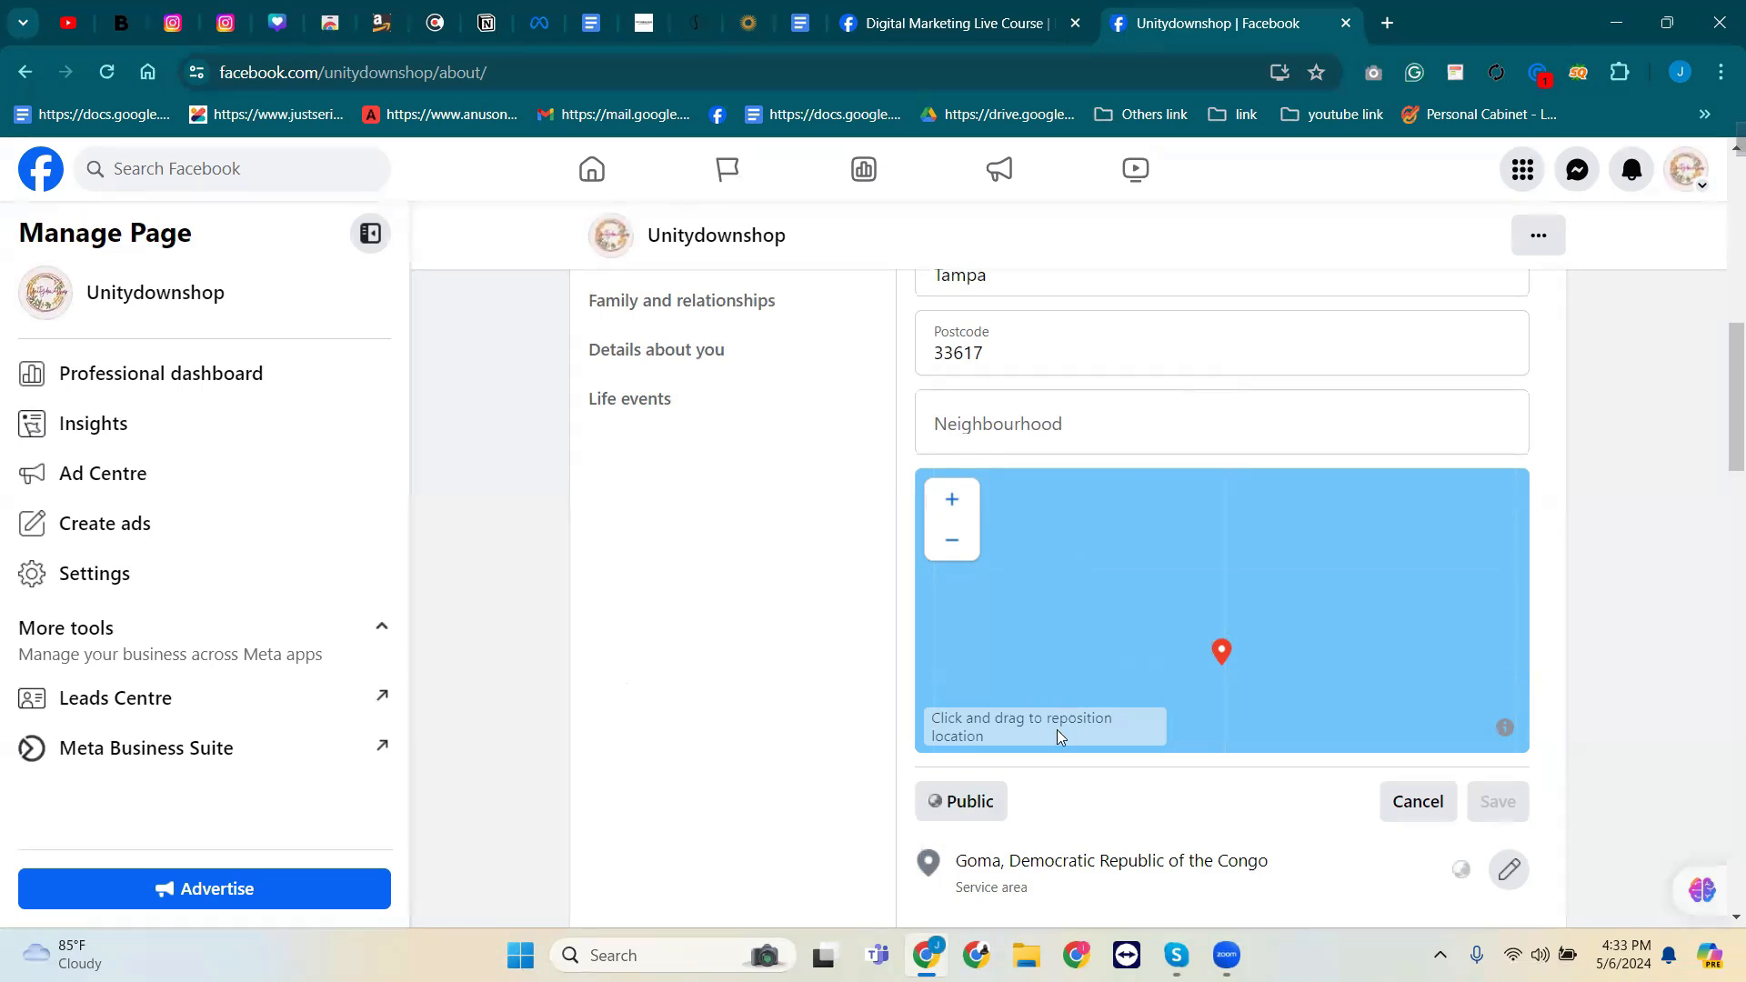
Zoom in on the address map and try to reposition the location pin.
left_click(950, 507)
left_click(951, 507)
left_click_drag(1268, 680, 1225, 506)
left_click_drag(1224, 646, 1197, 564)
scroll(1197, 547, "up", 2)
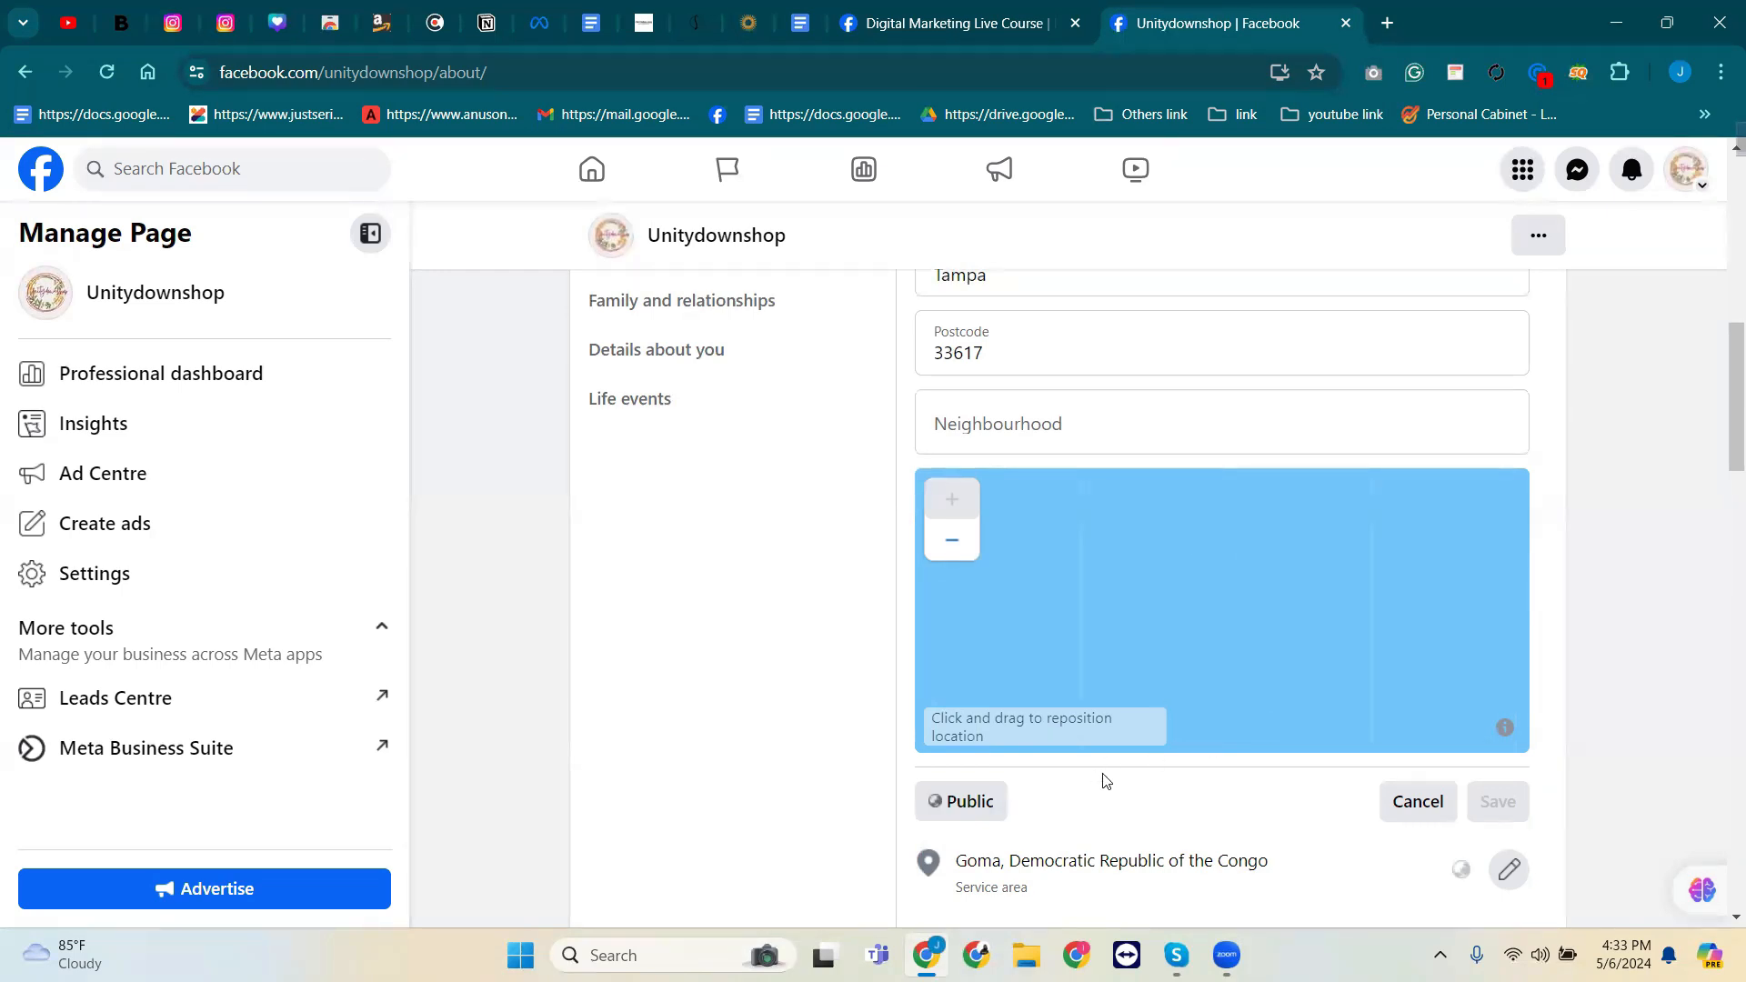
scroll(1106, 780, "down", 2)
scroll(1056, 585, "up", 2)
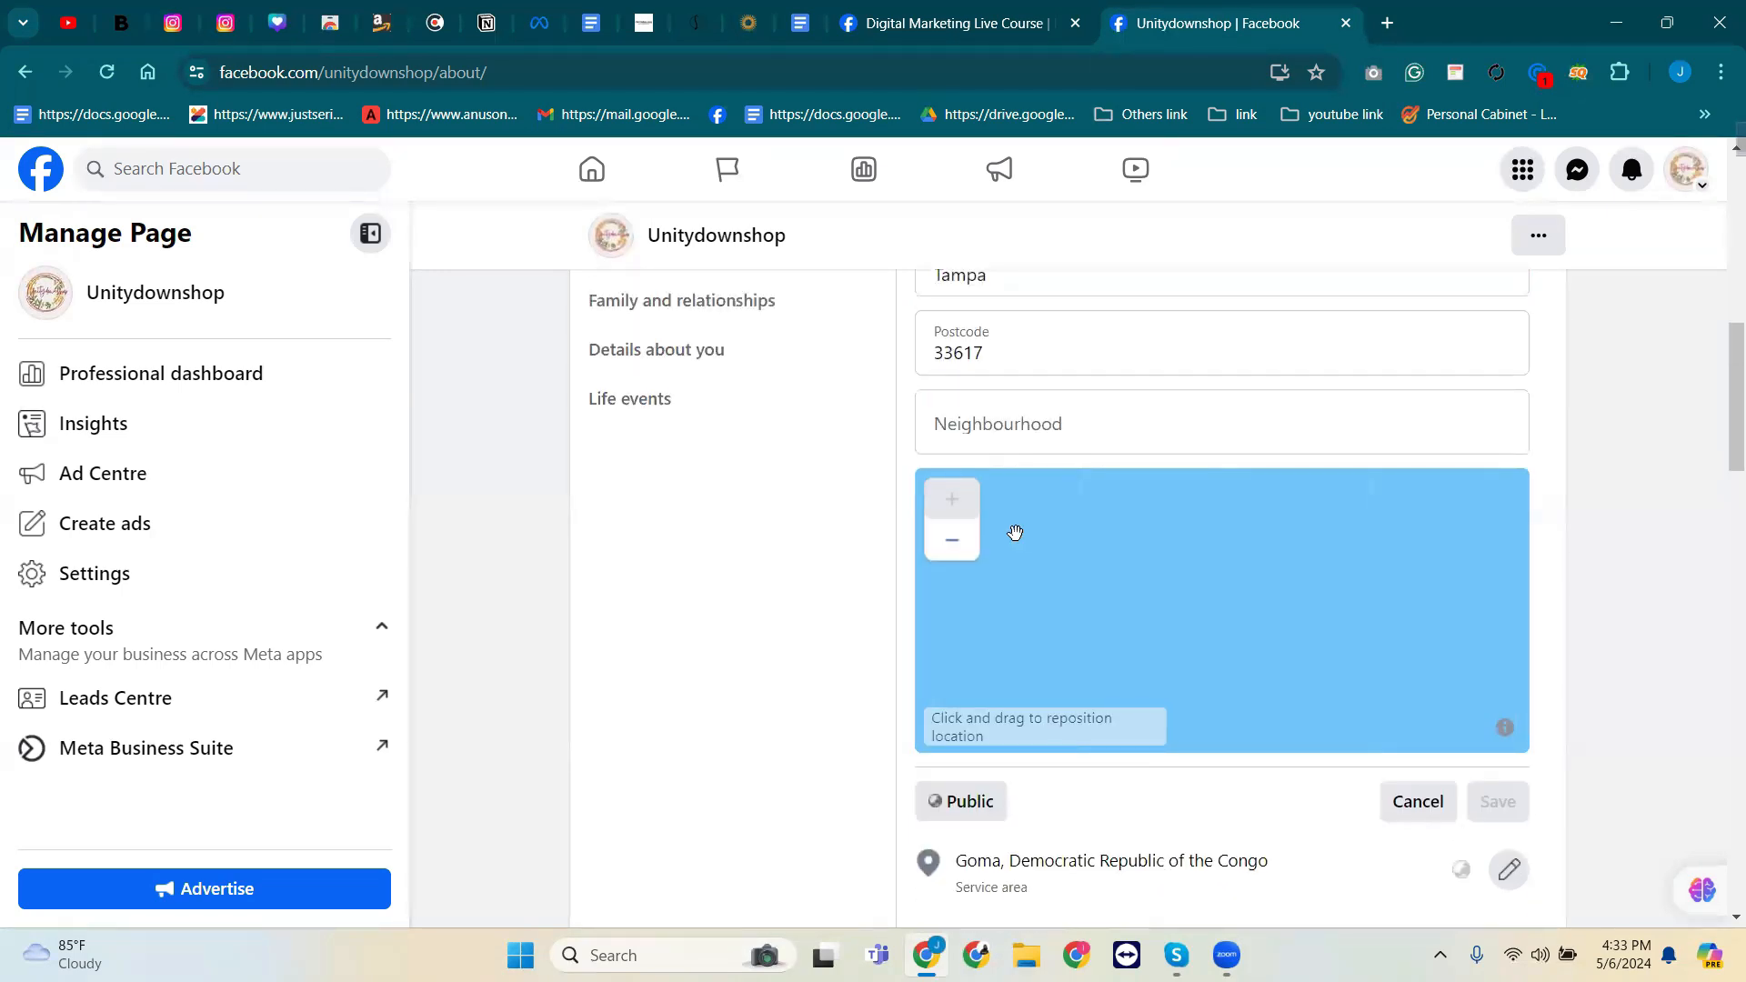
left_click(960, 557)
left_click(952, 500)
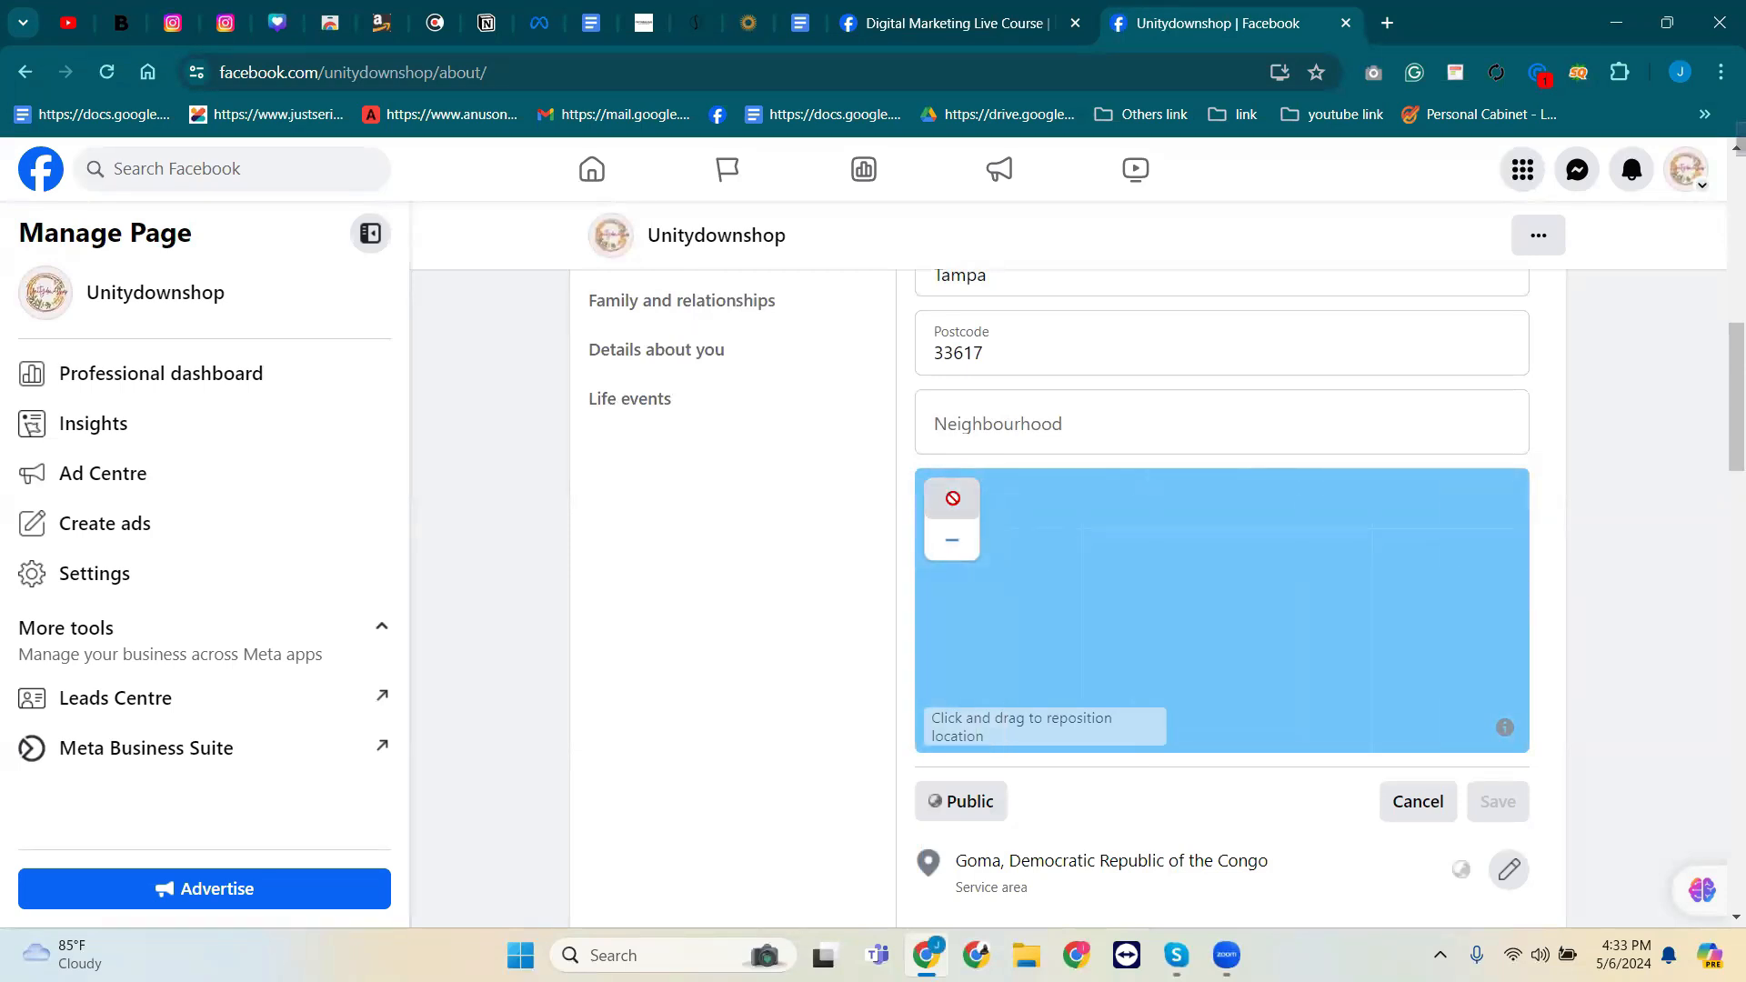
scroll(1173, 714, "down", 2)
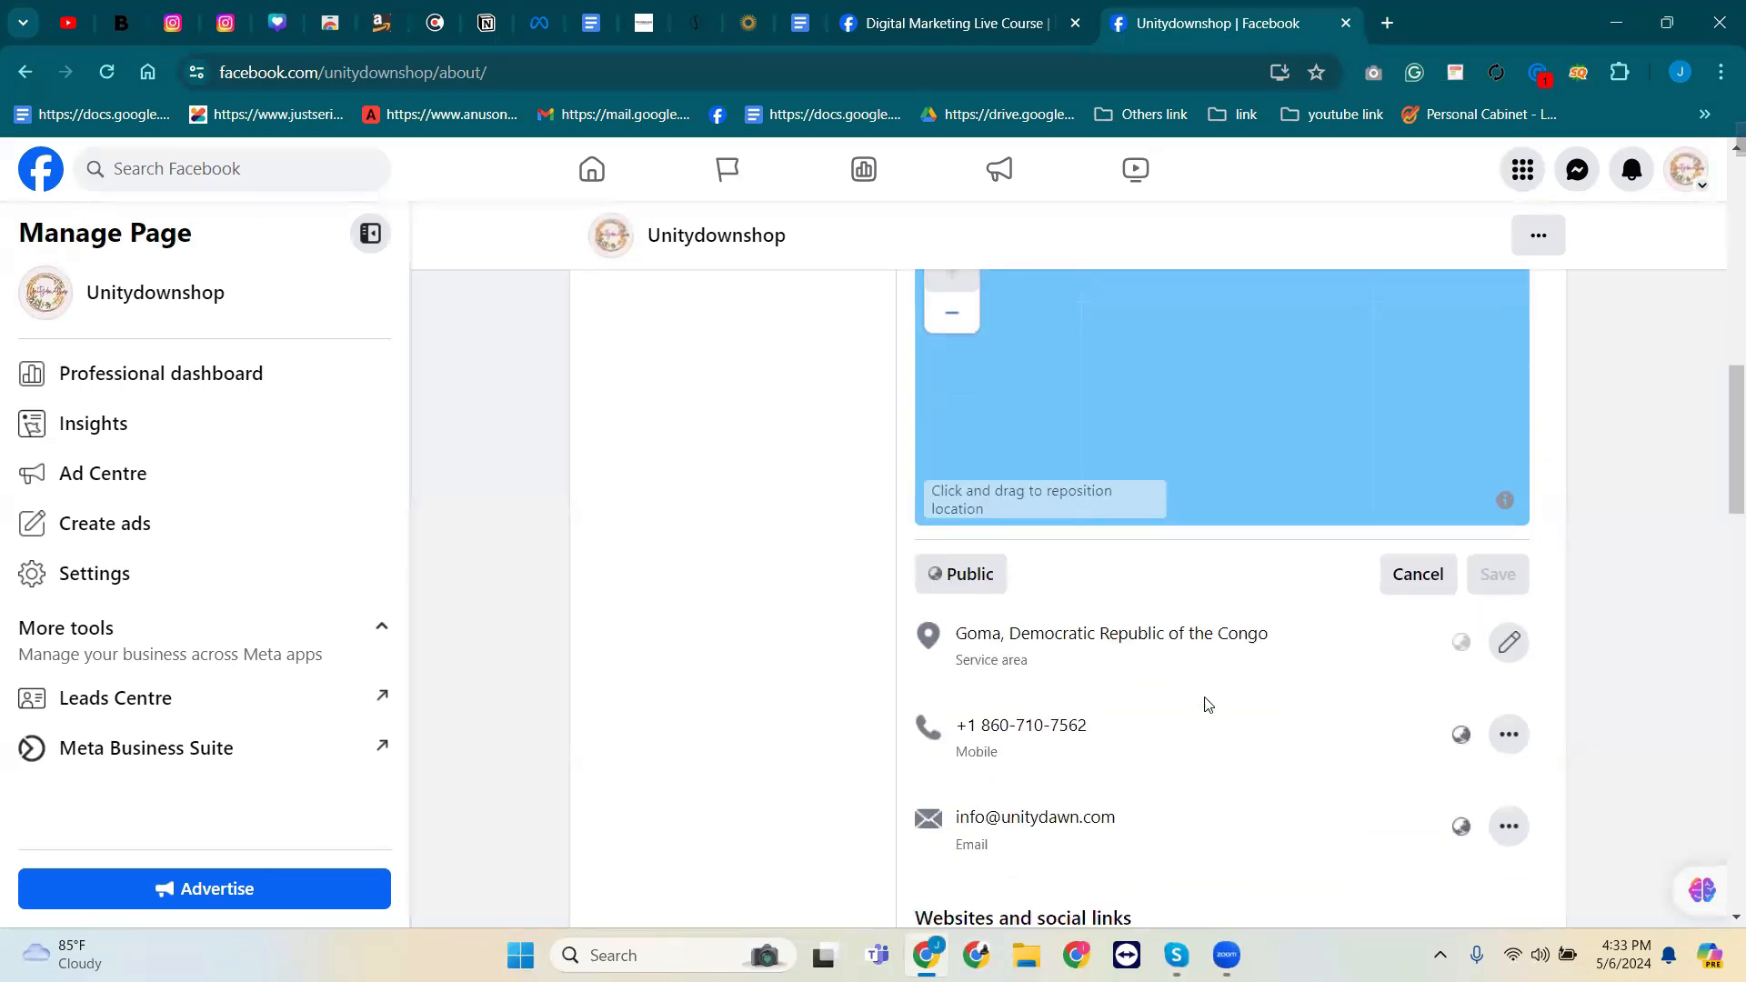
Try to choose Tampa from the suggestions for the address's city and check the rest of the address form.
scroll(1201, 663, "up", 3)
scroll(1088, 542, "up", 5)
scroll(1082, 528, "down", 2)
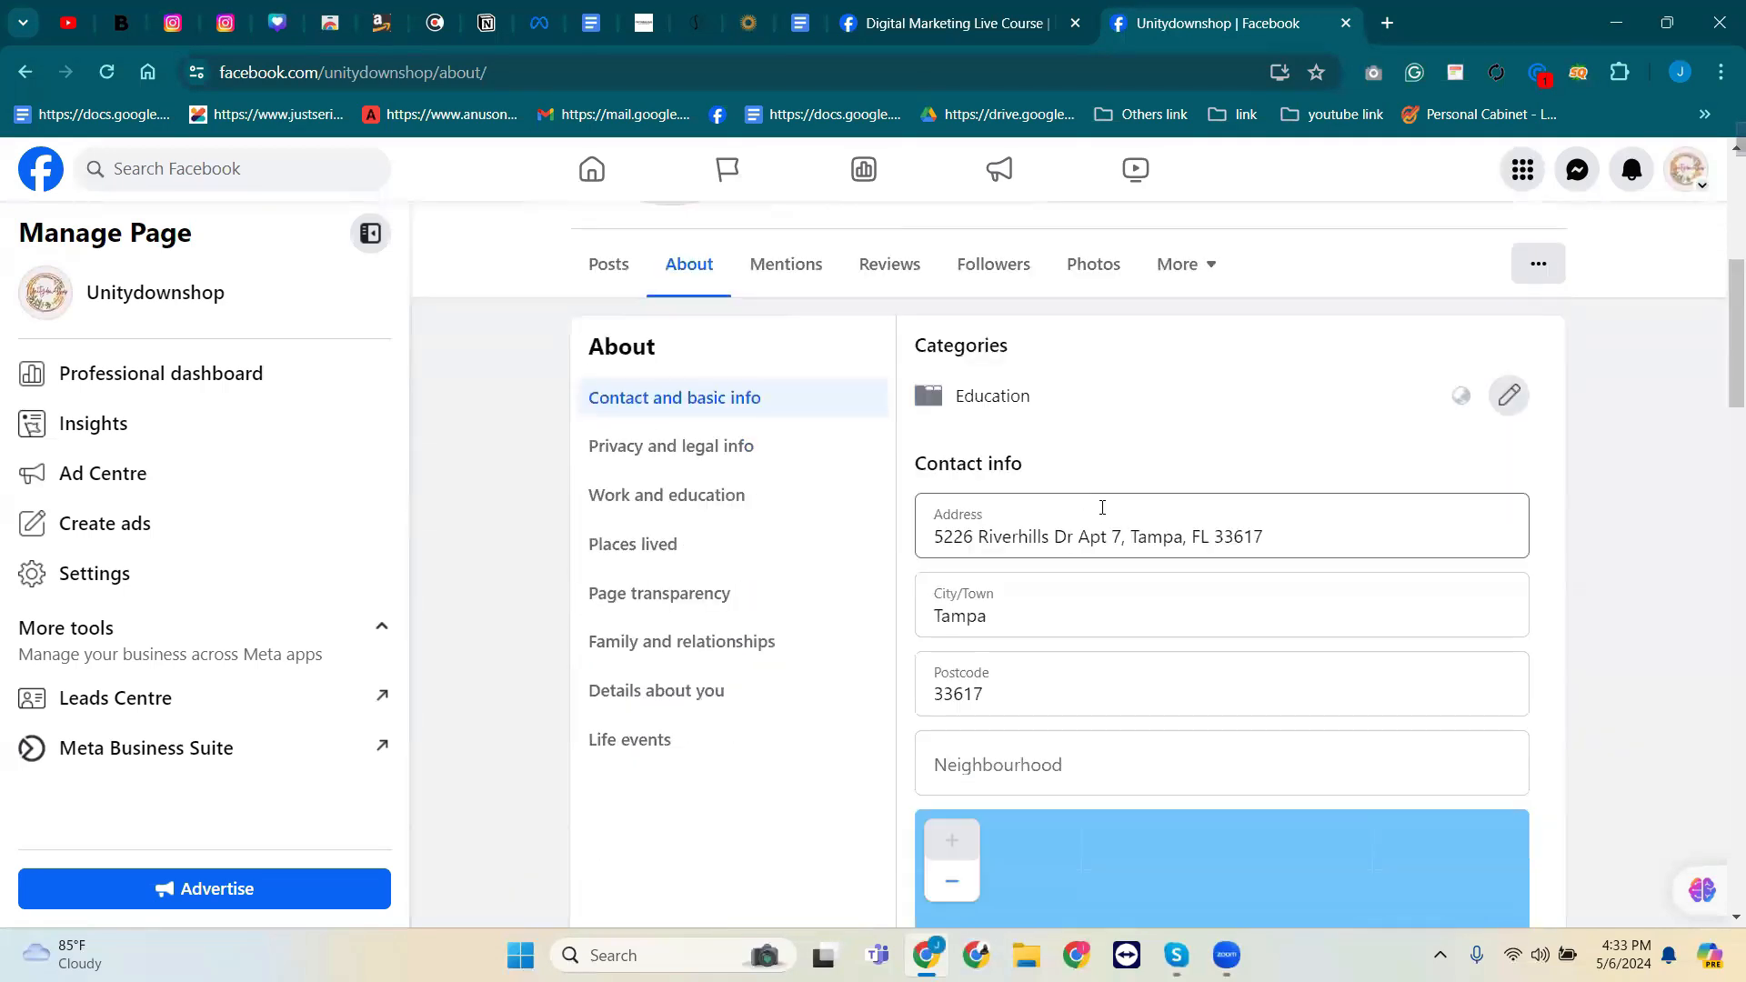
left_click(1065, 600)
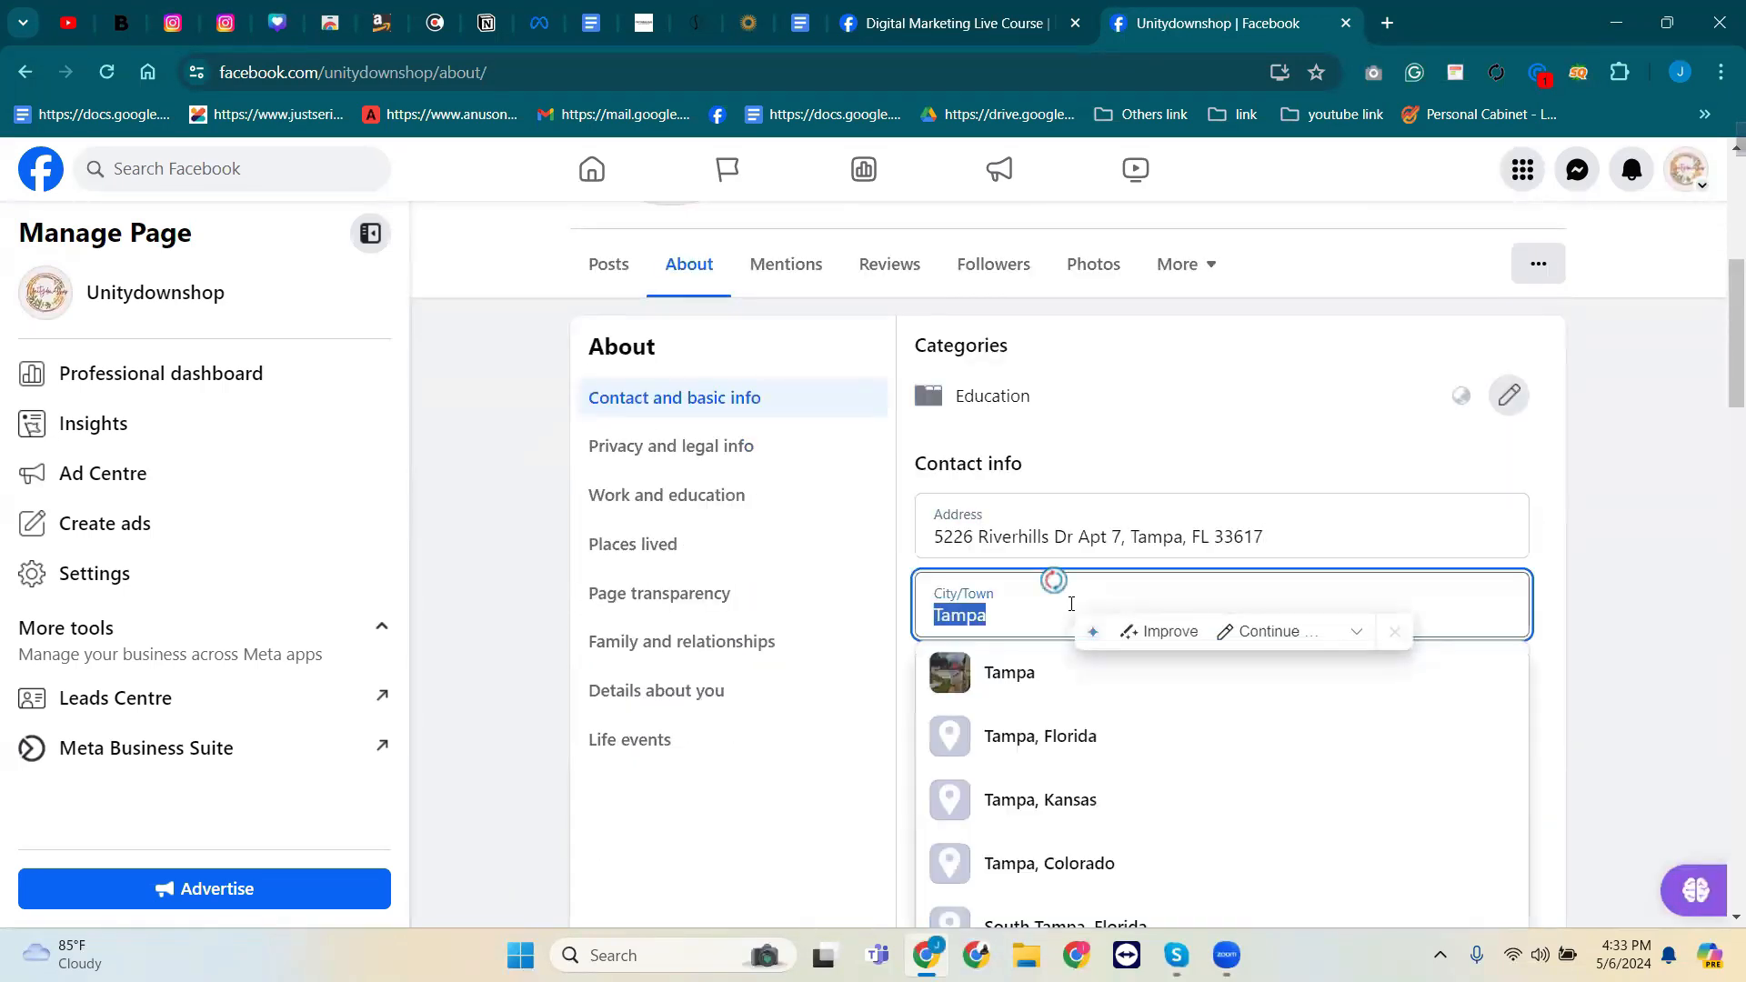
left_click(1034, 689)
scroll(1559, 784, "down", 5)
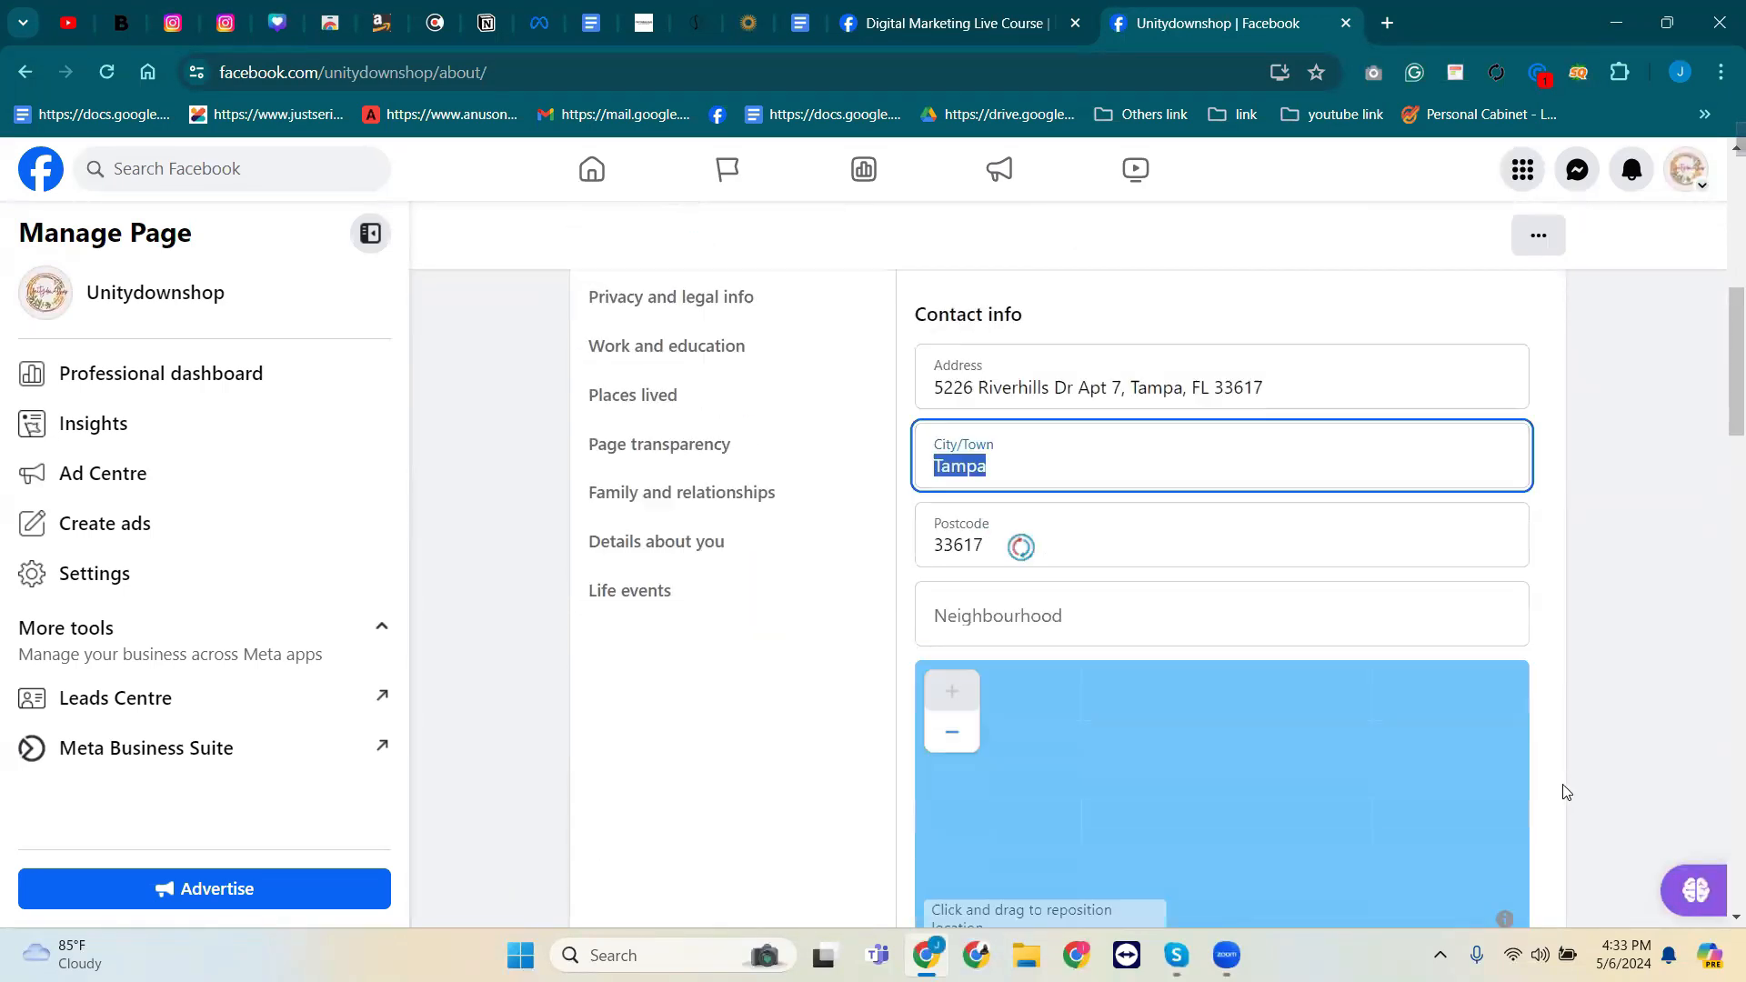
scroll(1160, 492, "up", 1)
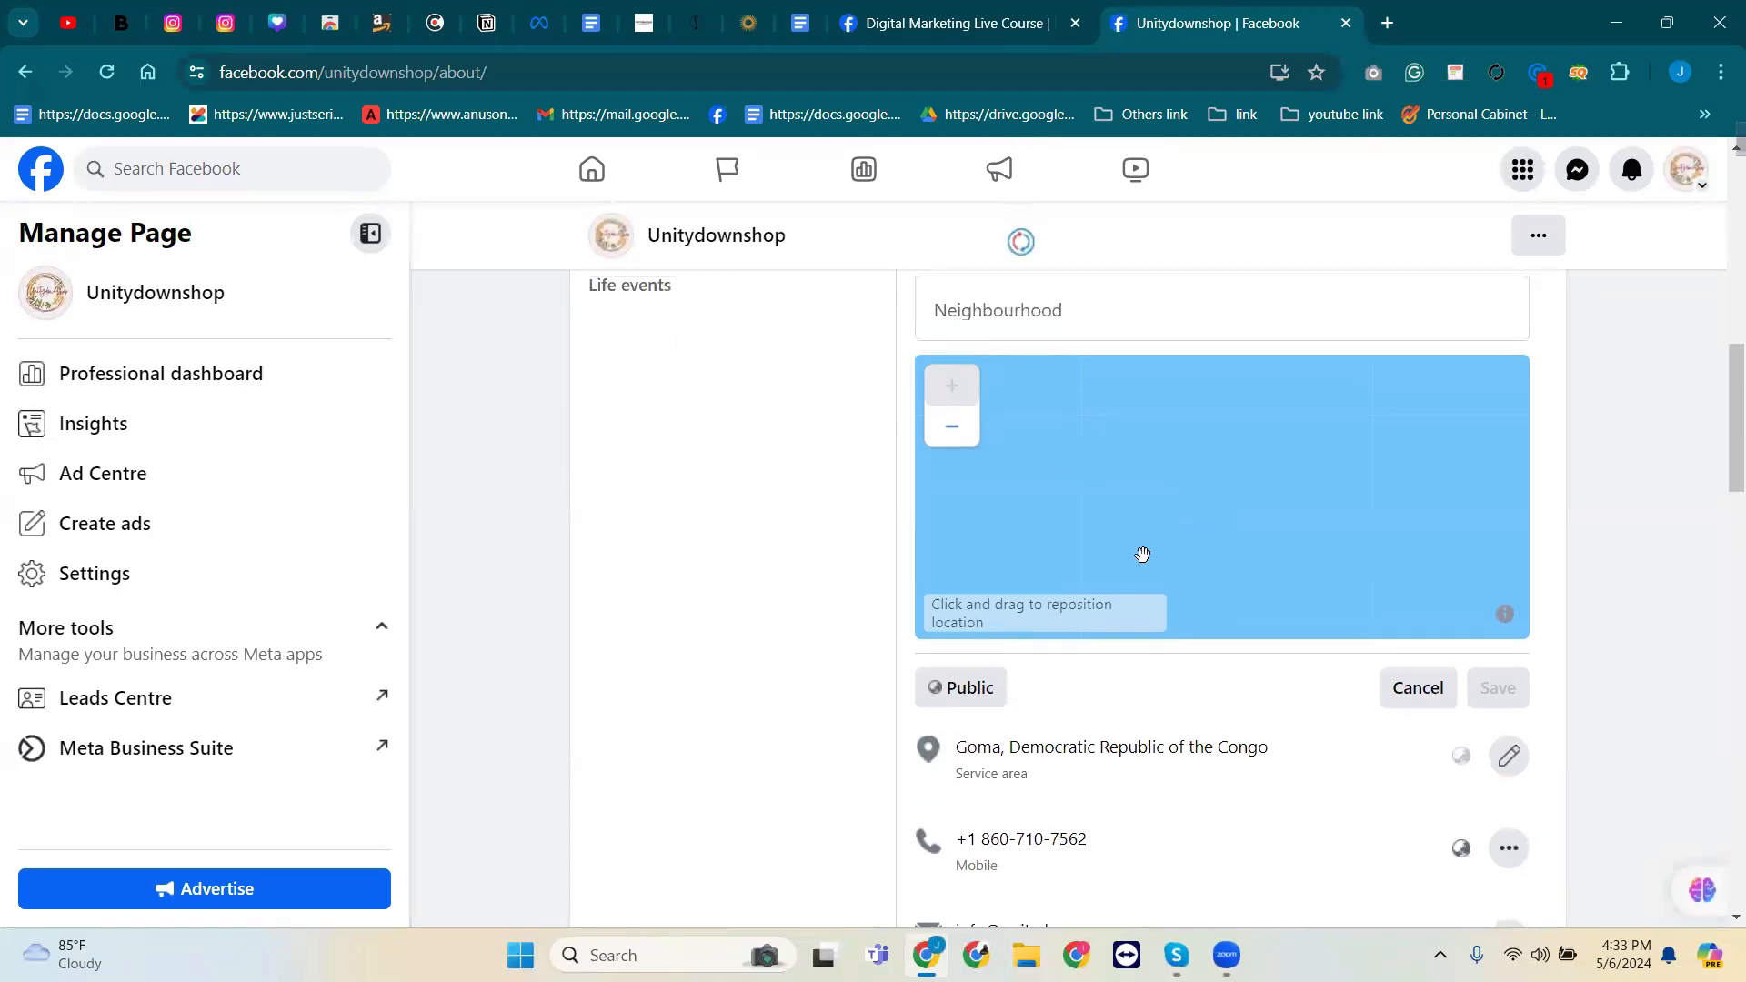
scroll(1064, 500, "up", 3)
scroll(1318, 409, "down", 4)
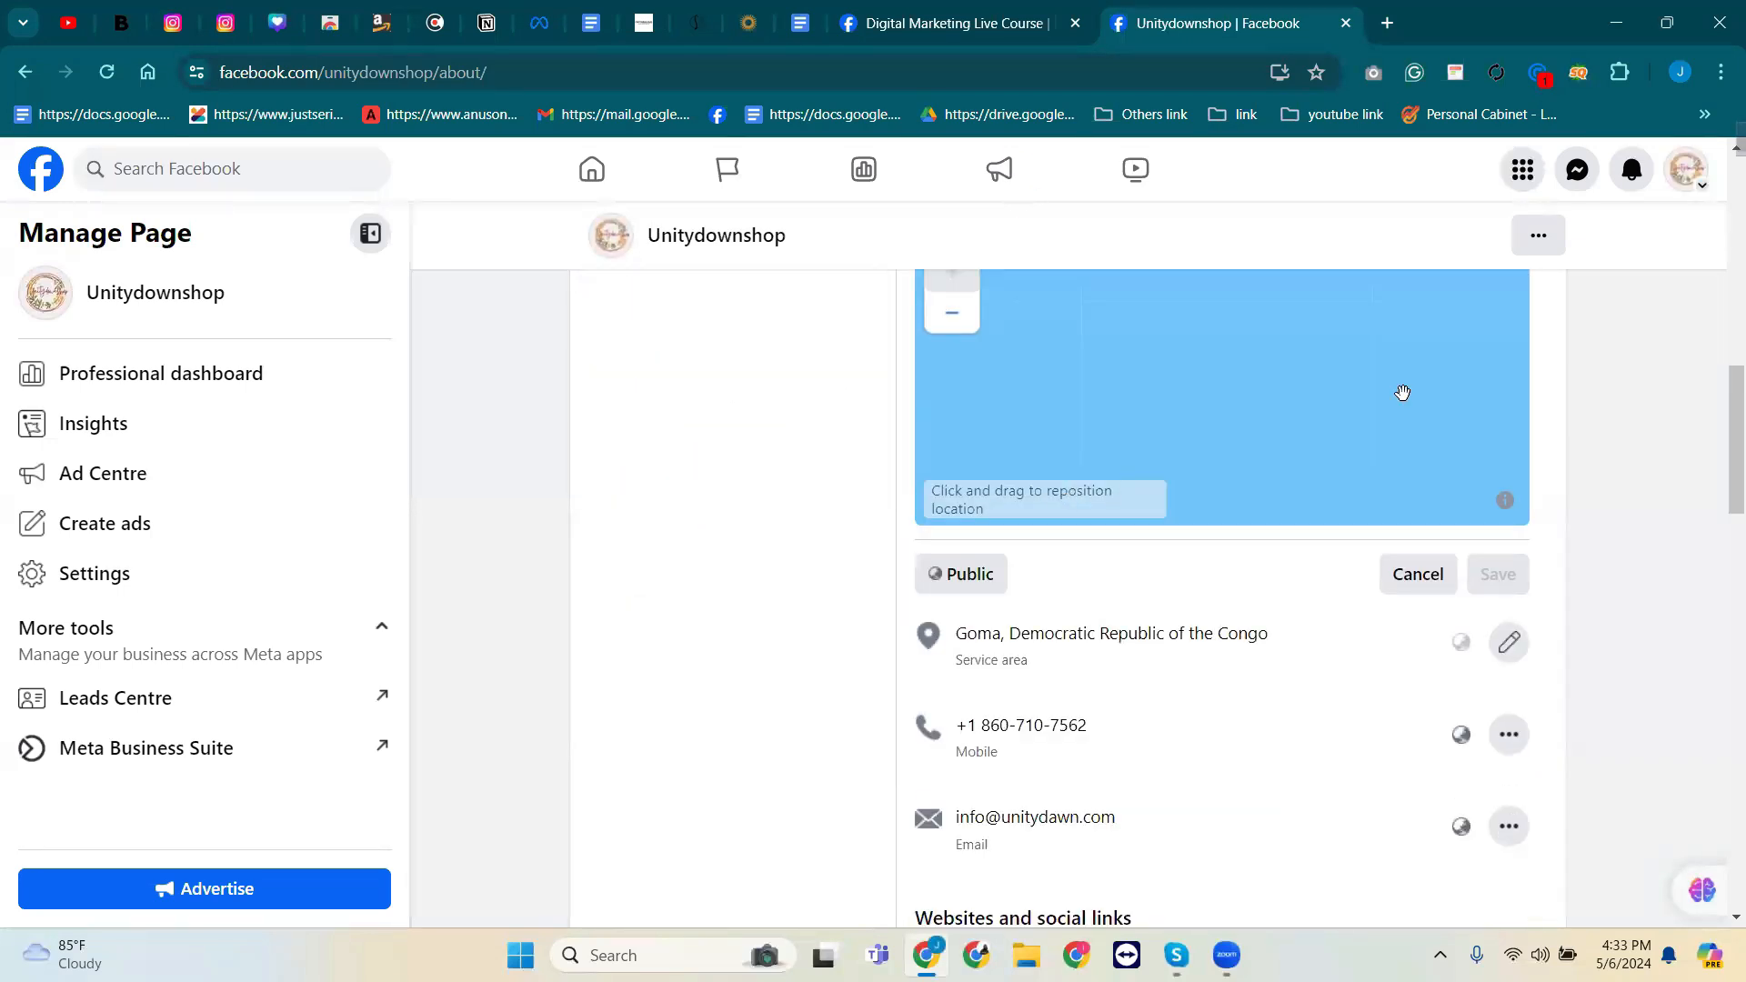
scroll(1633, 544, "up", 3)
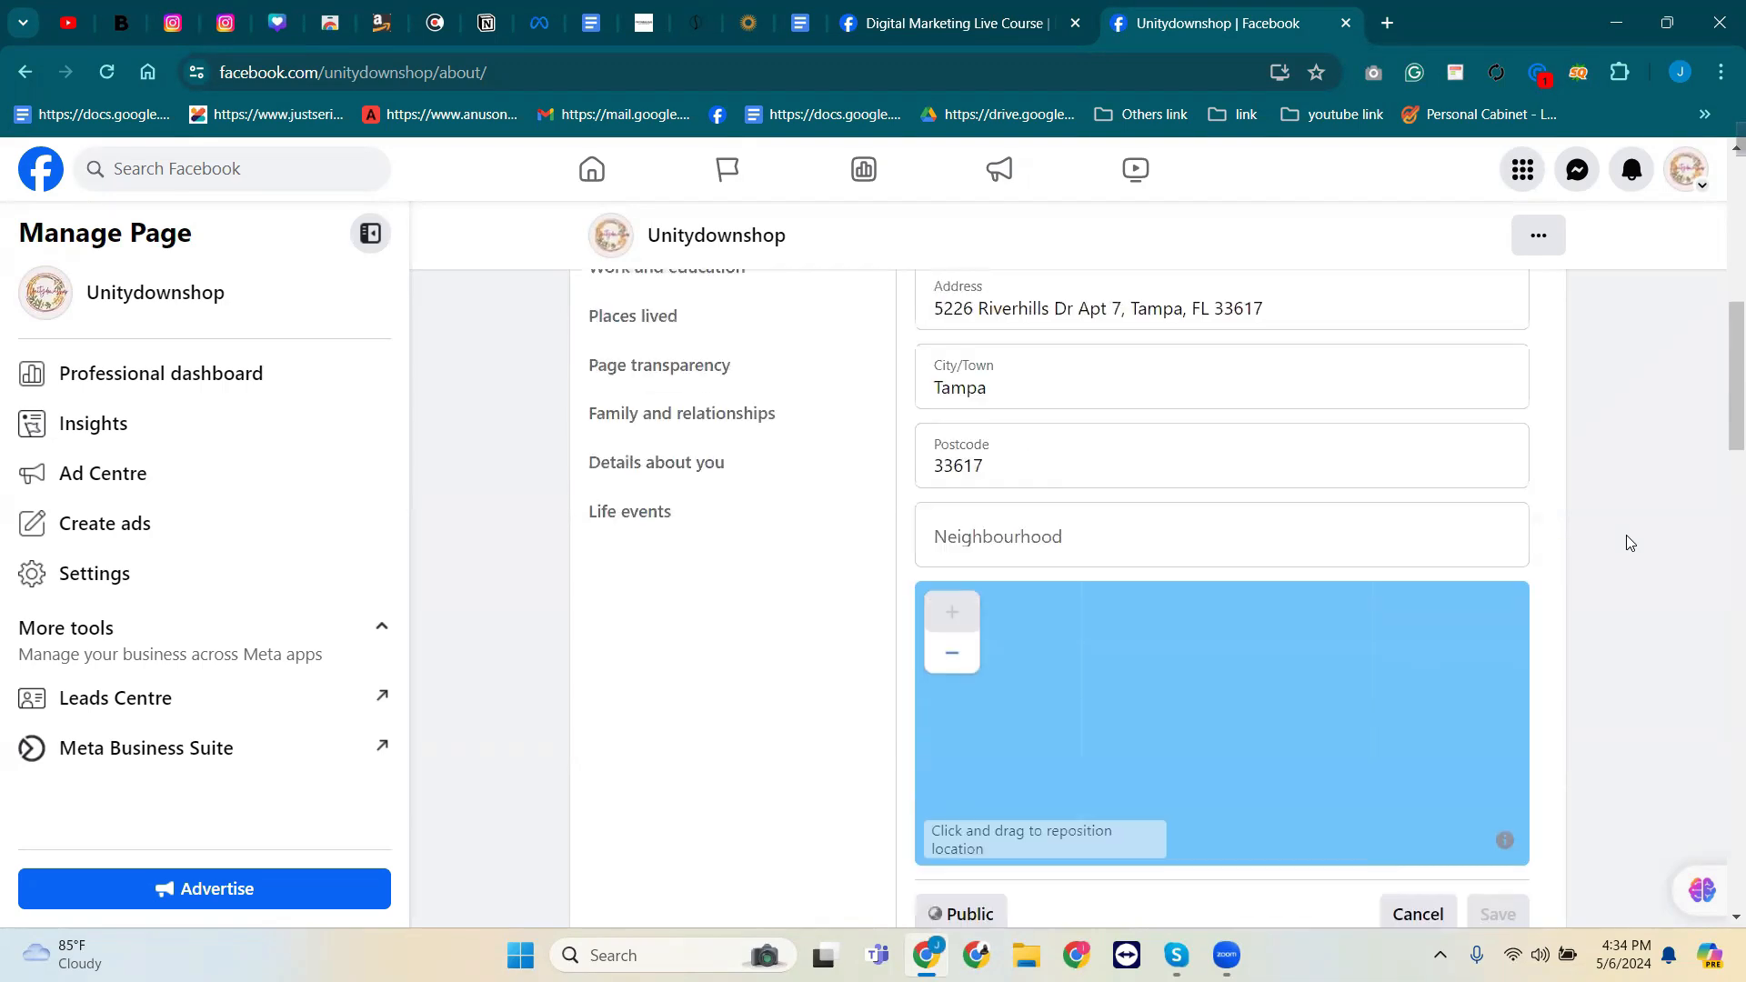
scroll(1019, 438, "up", 1)
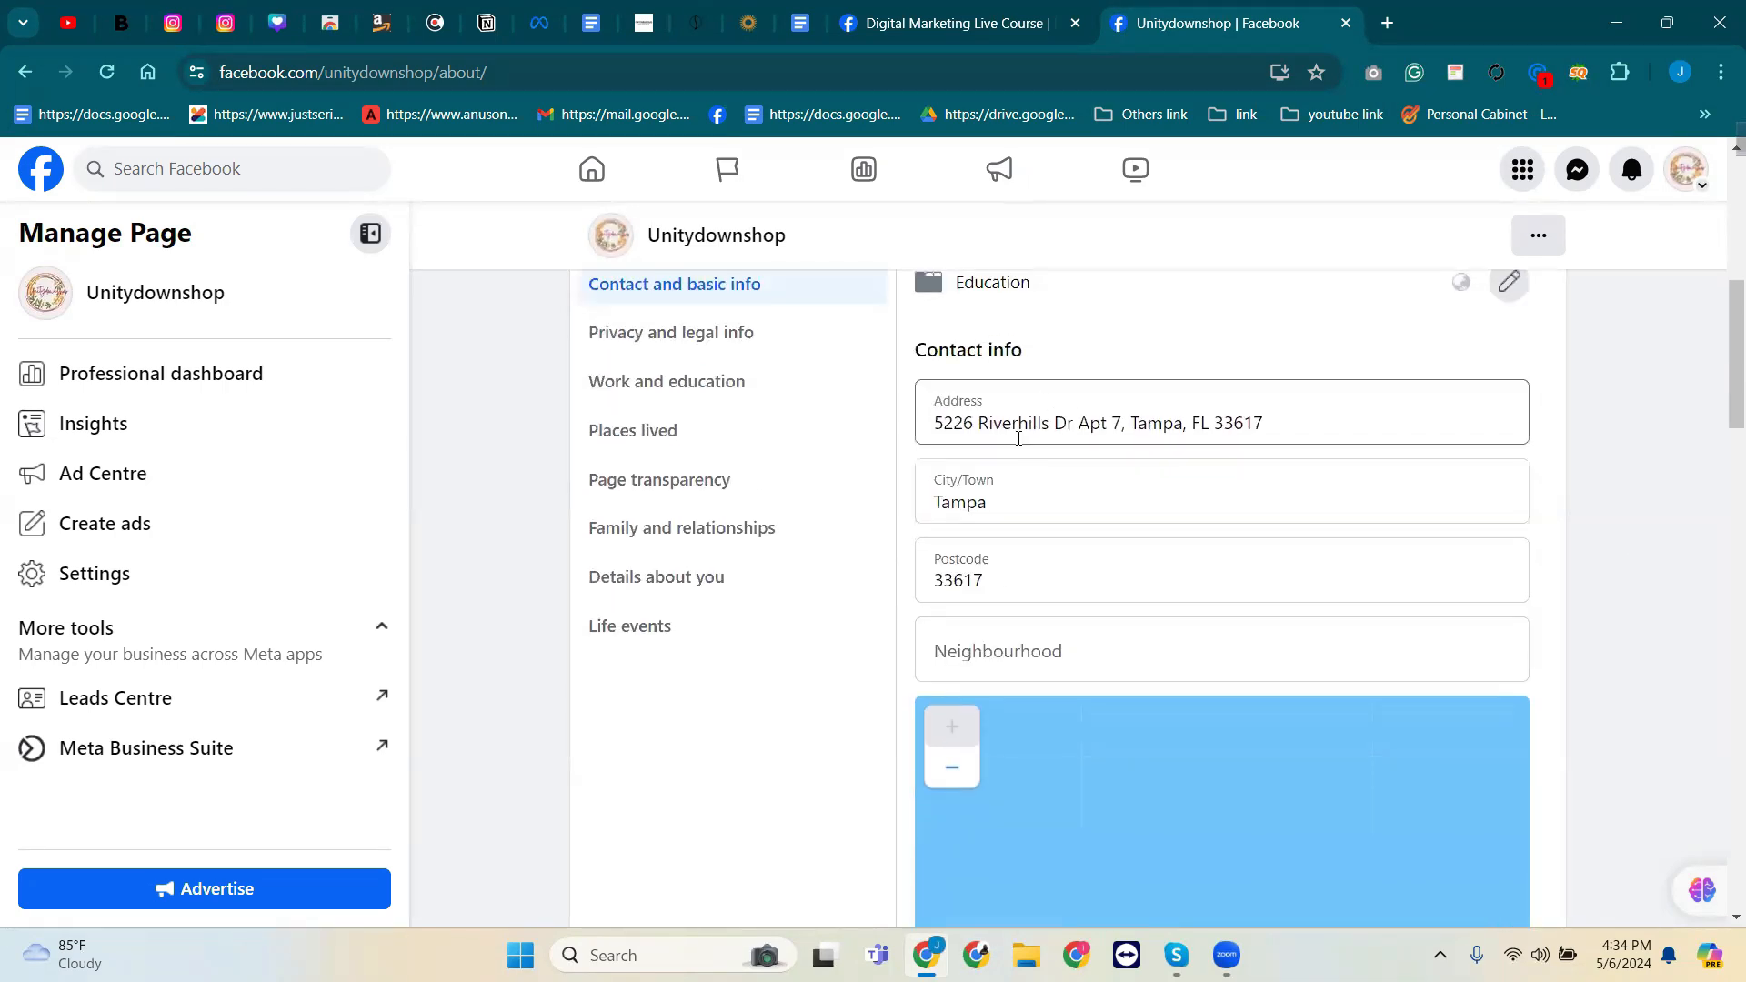
Recheck the address field and the form's save option, and cancel editing the address.
left_click(1277, 428)
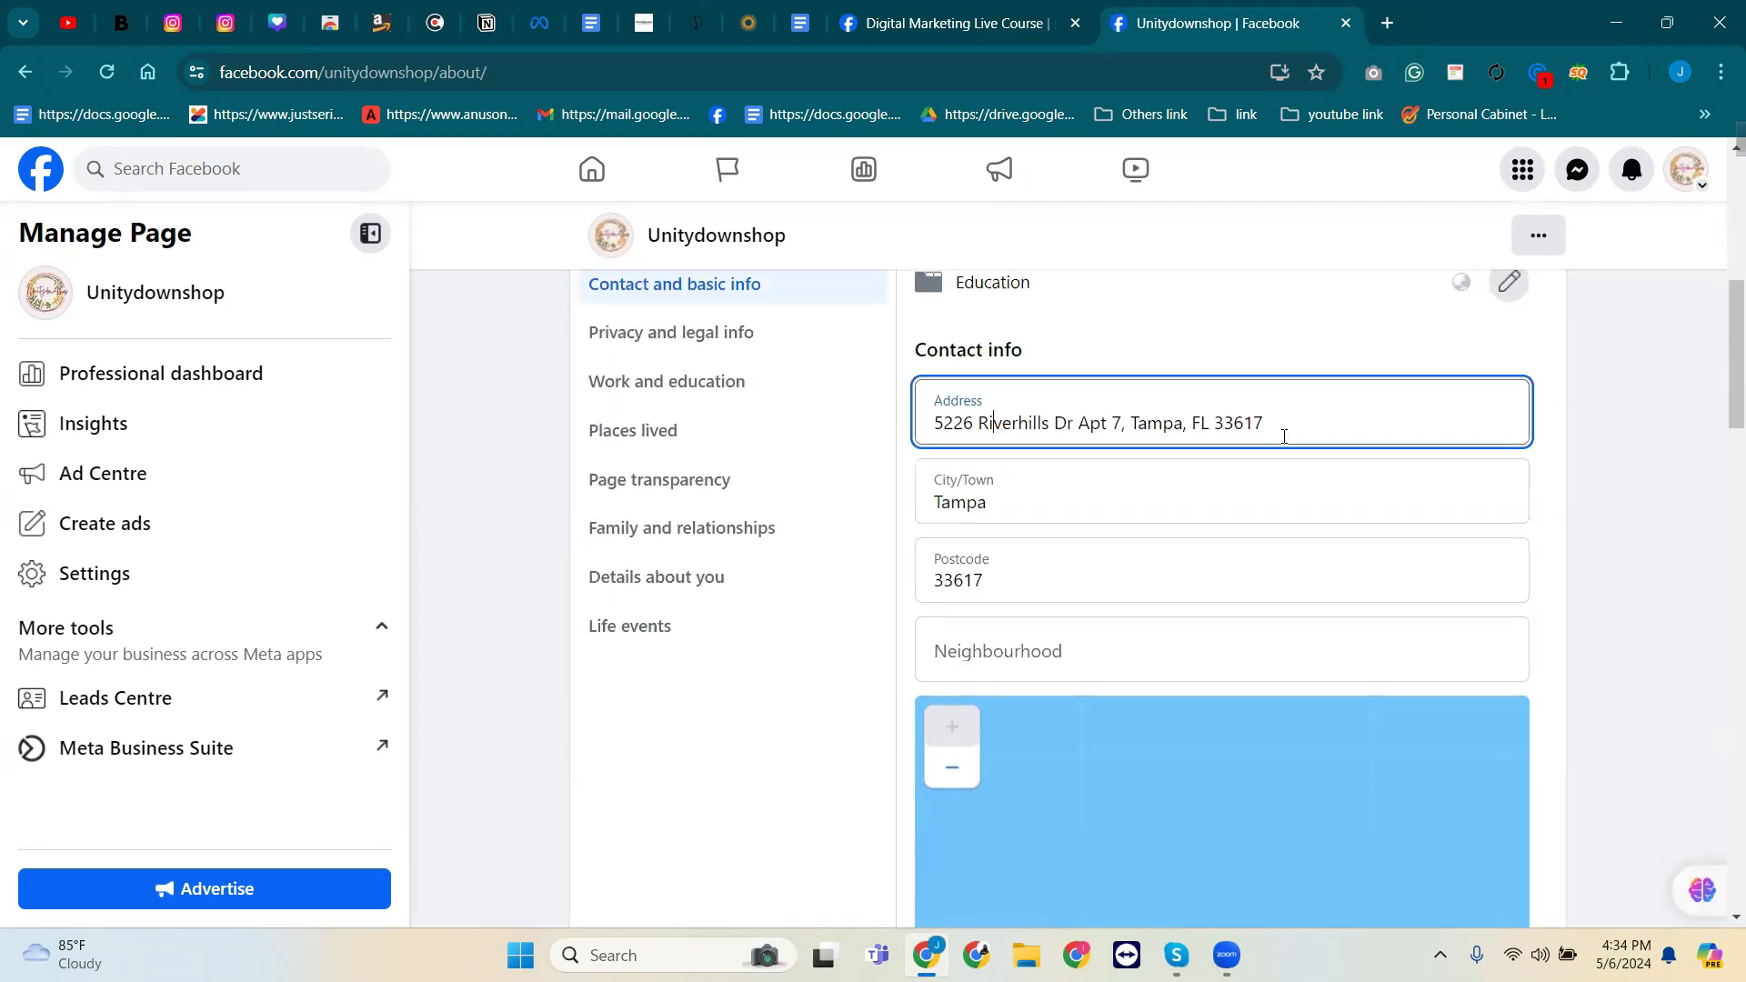
scroll(1168, 440, "down", 4)
scroll(978, 460, "up", 2)
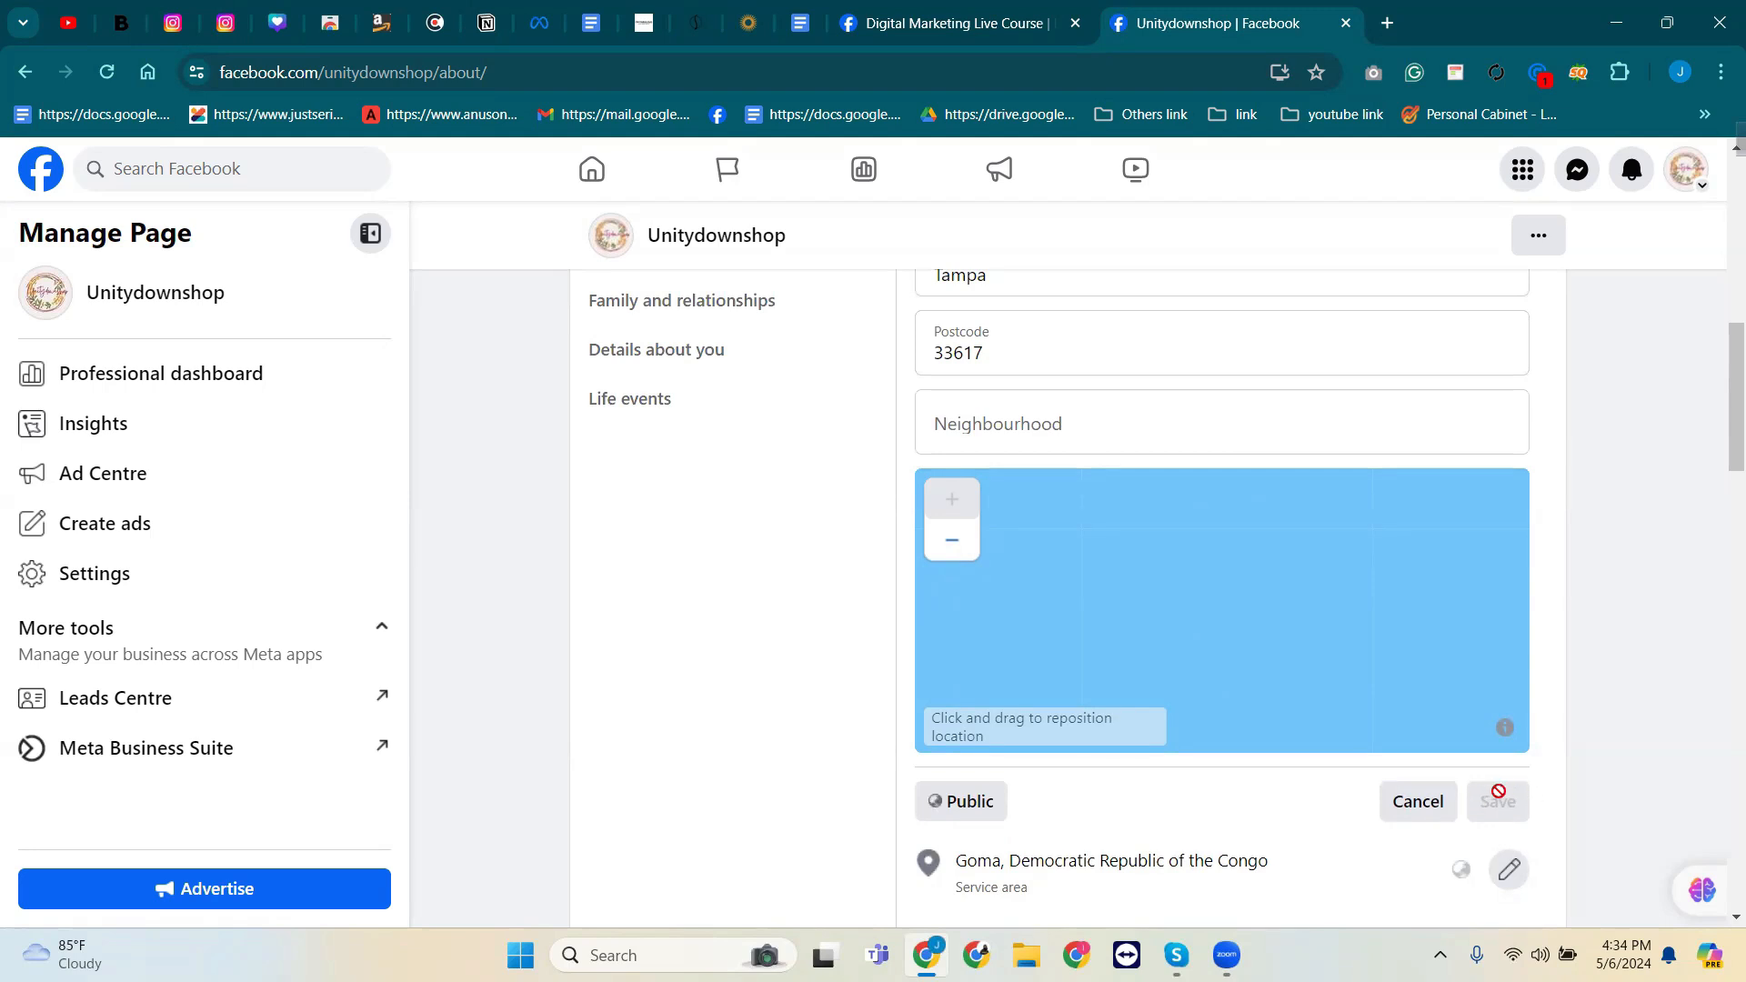
scroll(1431, 767, "down", 4)
scroll(1292, 655, "up", 9)
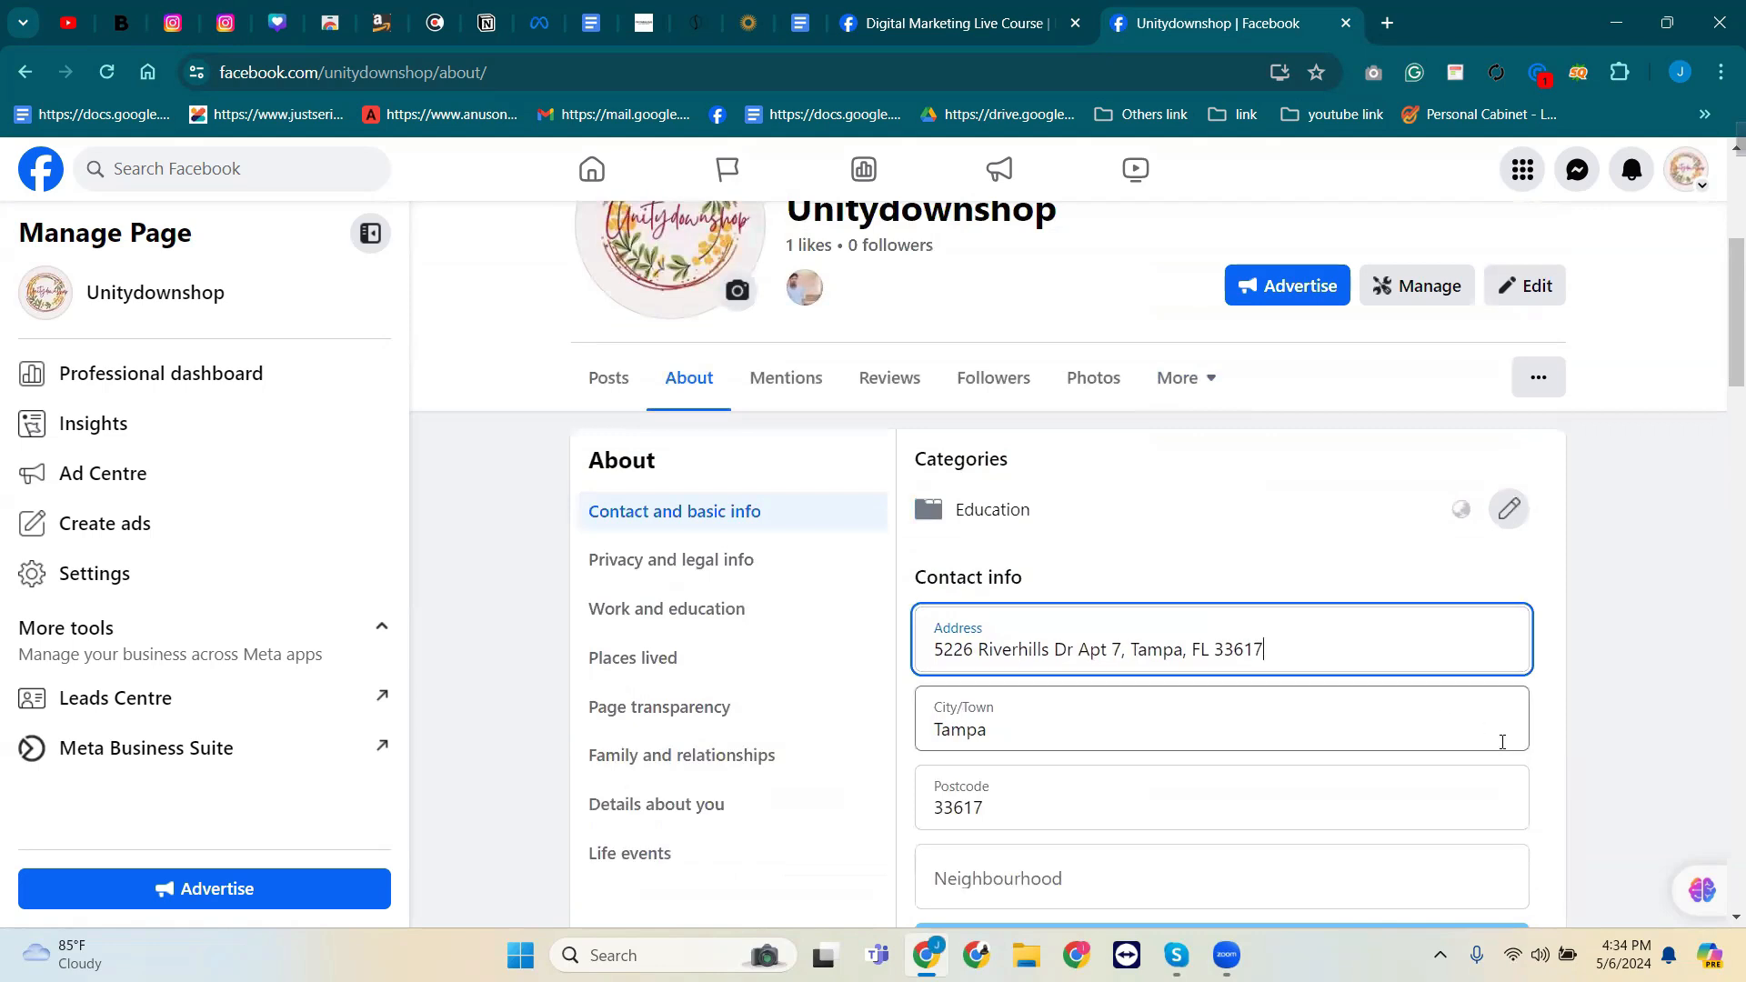
scroll(1704, 398, "down", 8)
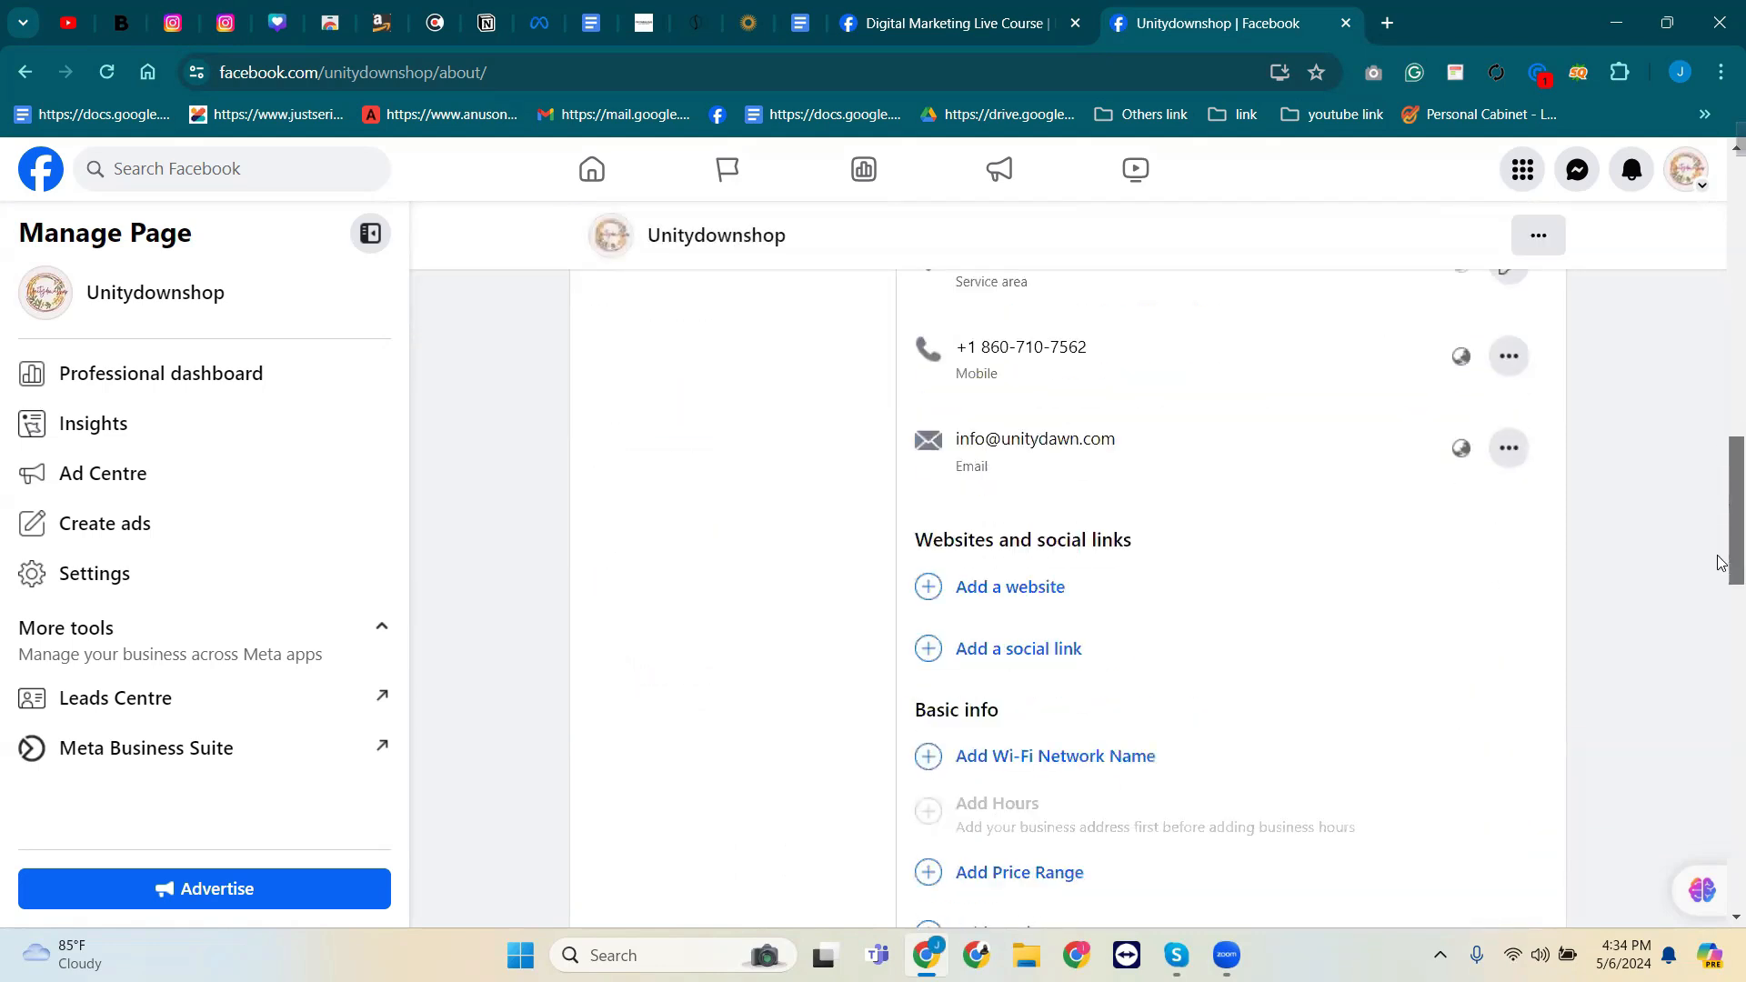
scroll(1536, 466, "up", 3)
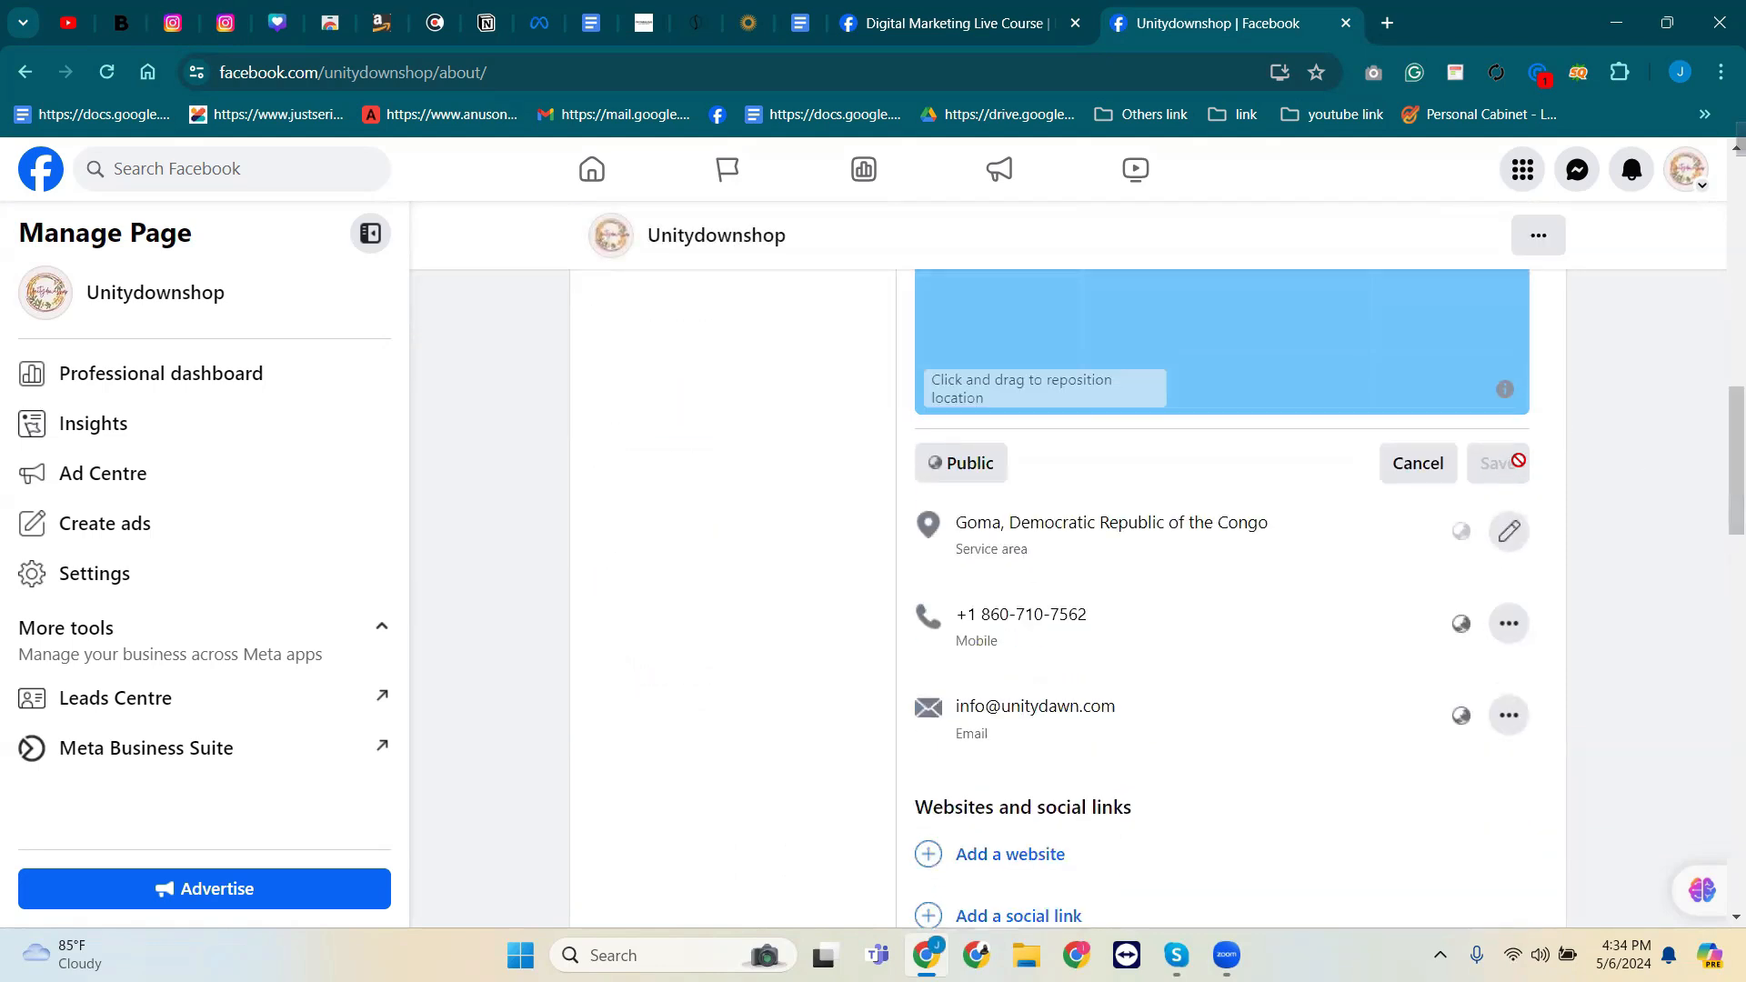
left_click(1391, 464)
Review the page's contact info, examining the full address against the service area, mobile and email entries.
scroll(1060, 555, "up", 4)
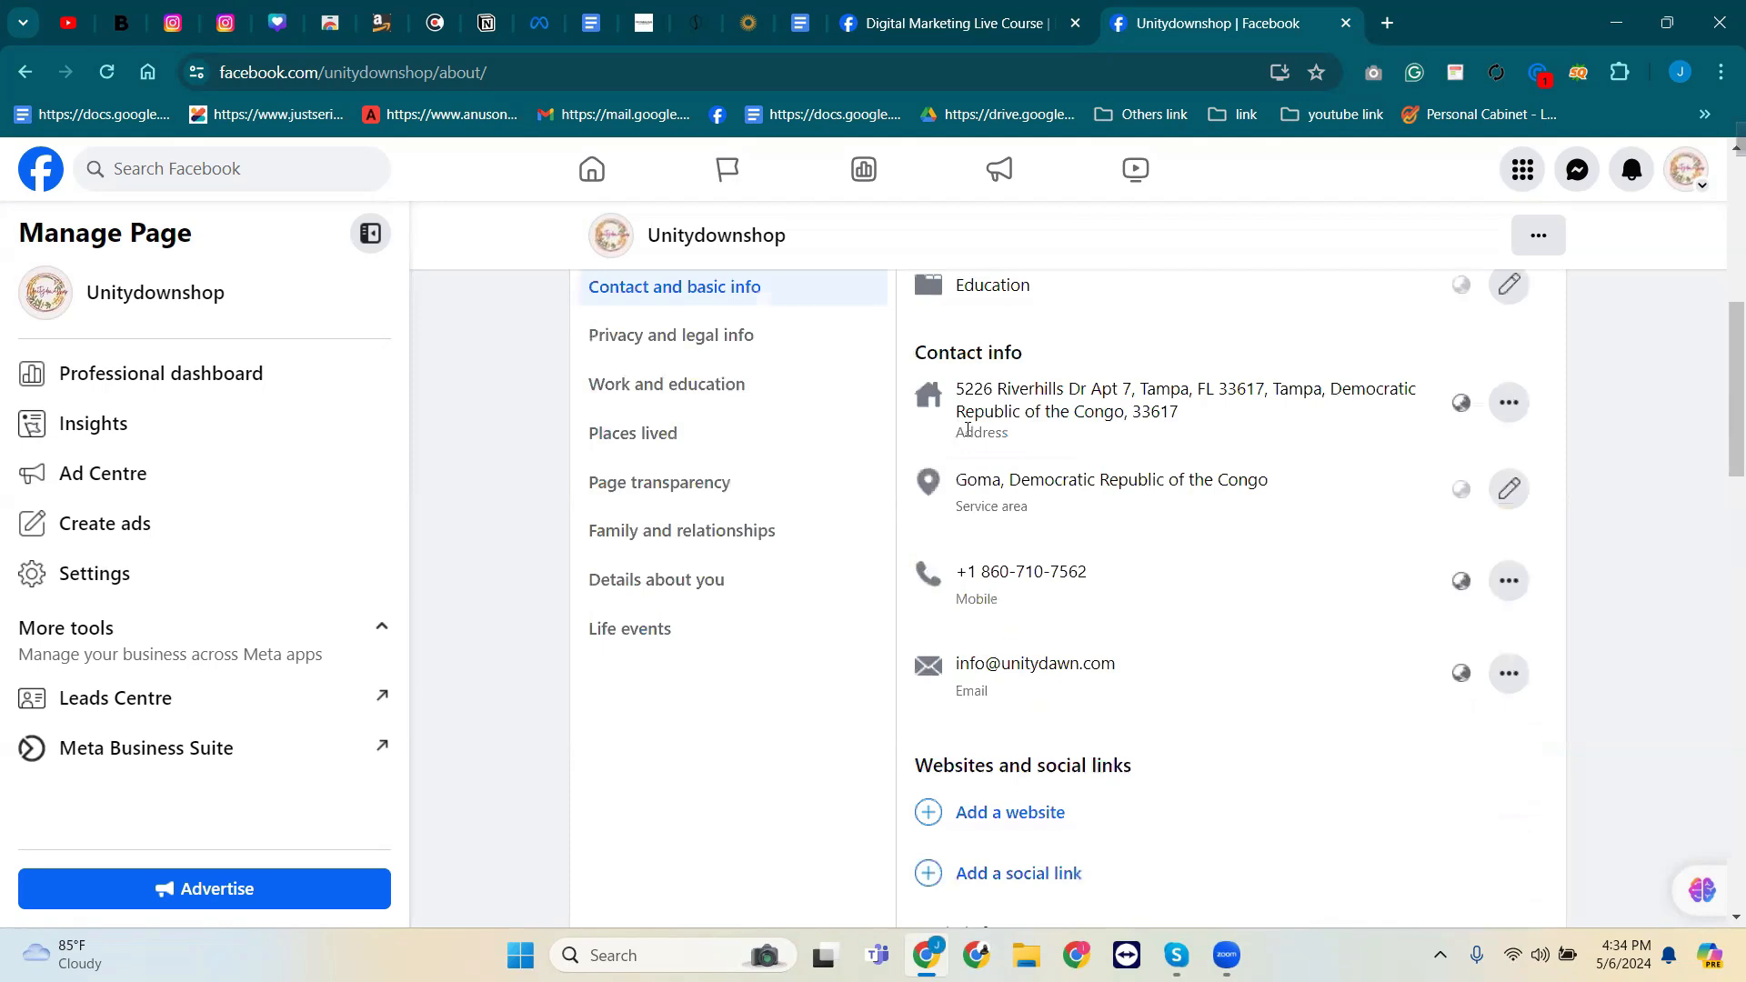
scroll(1019, 700, "up", 1)
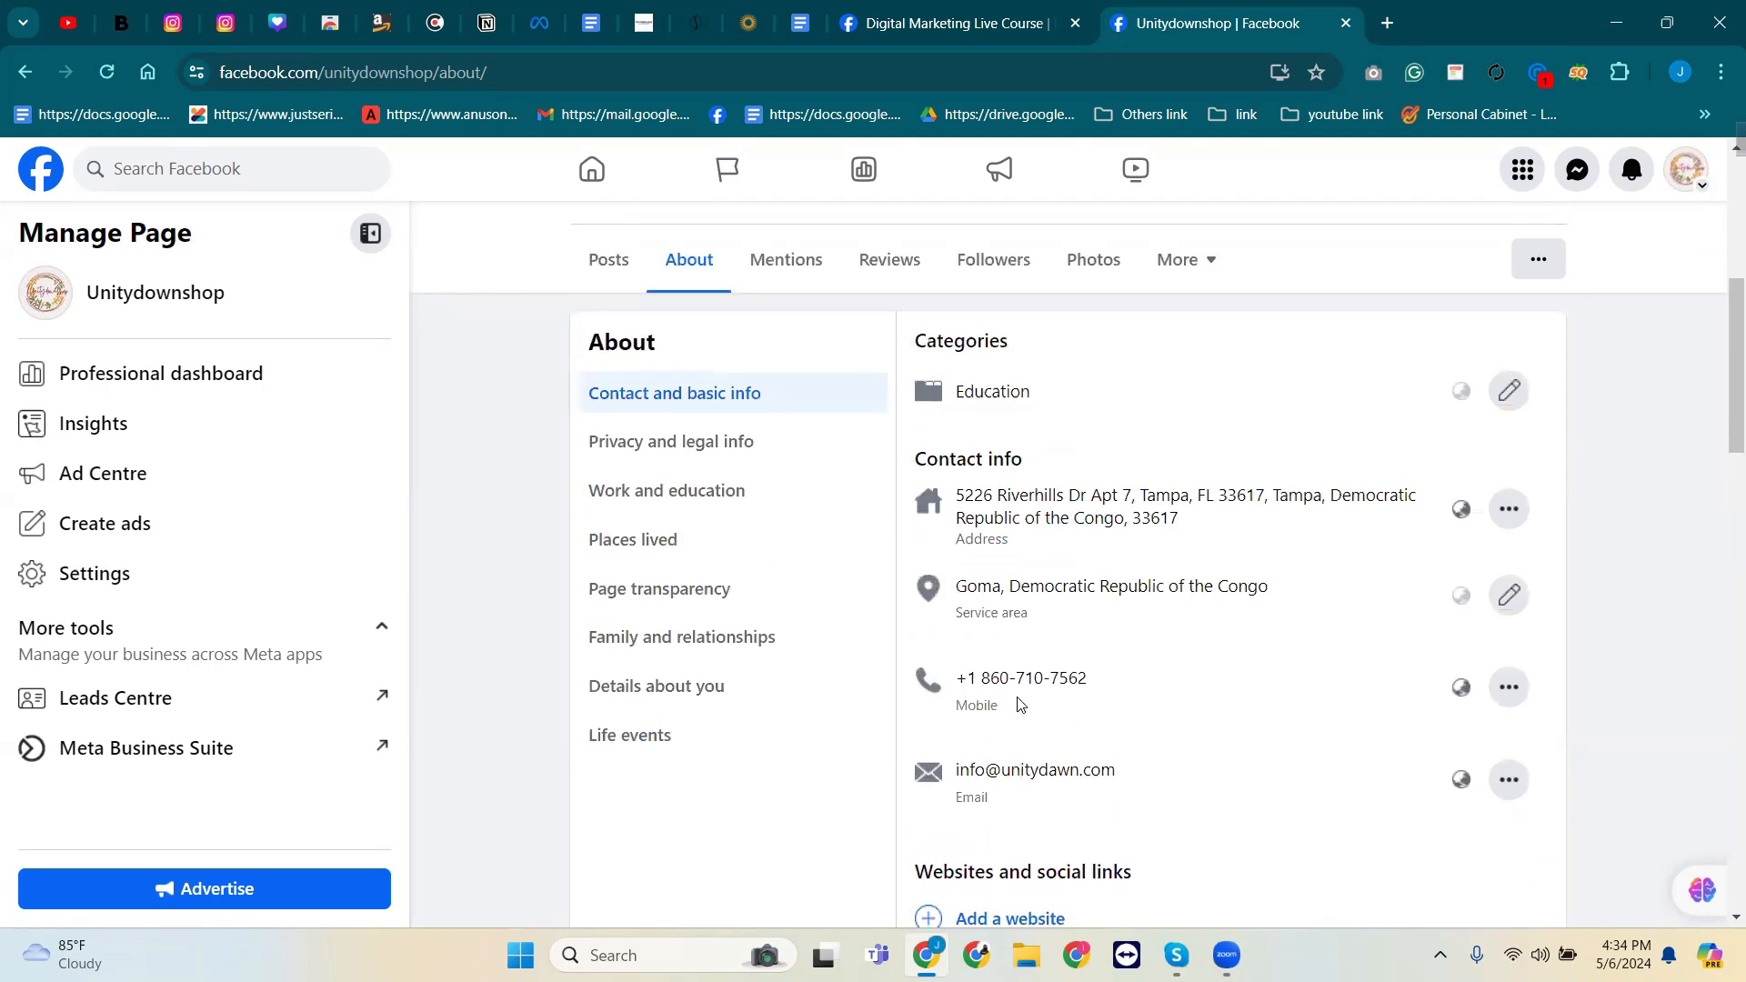
scroll(1019, 701, "down", 5)
scroll(1019, 699, "up", 2)
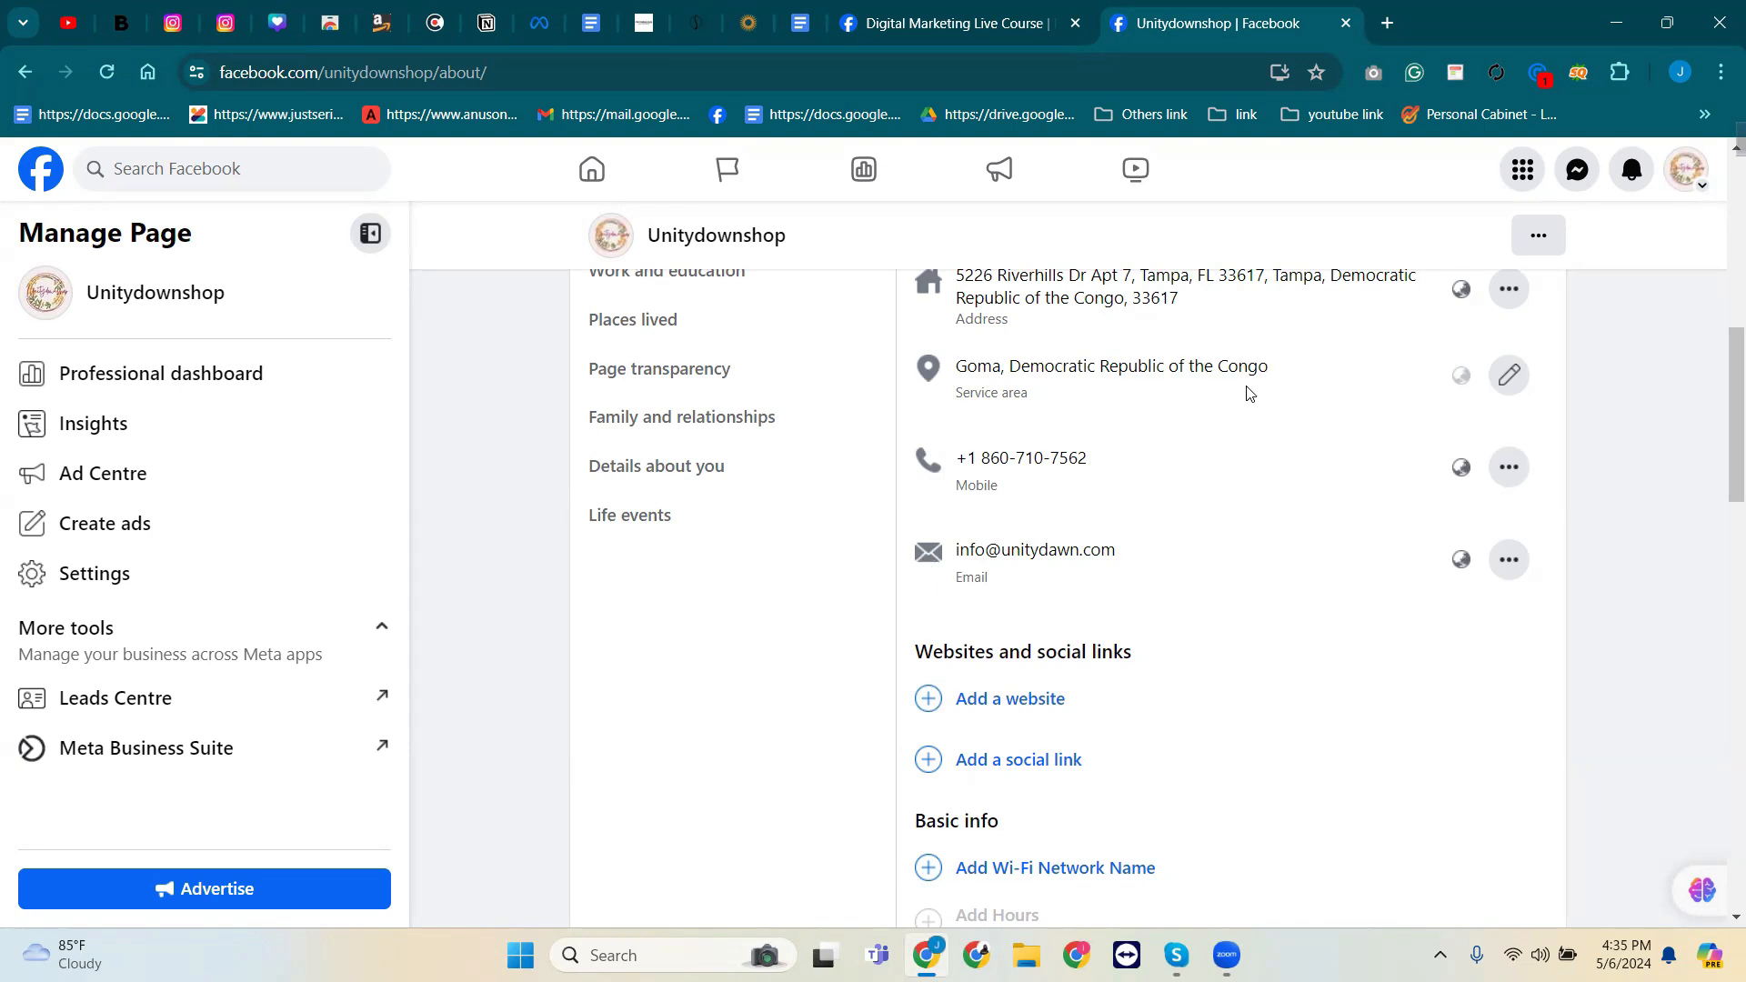
scroll(1251, 386, "up", 1)
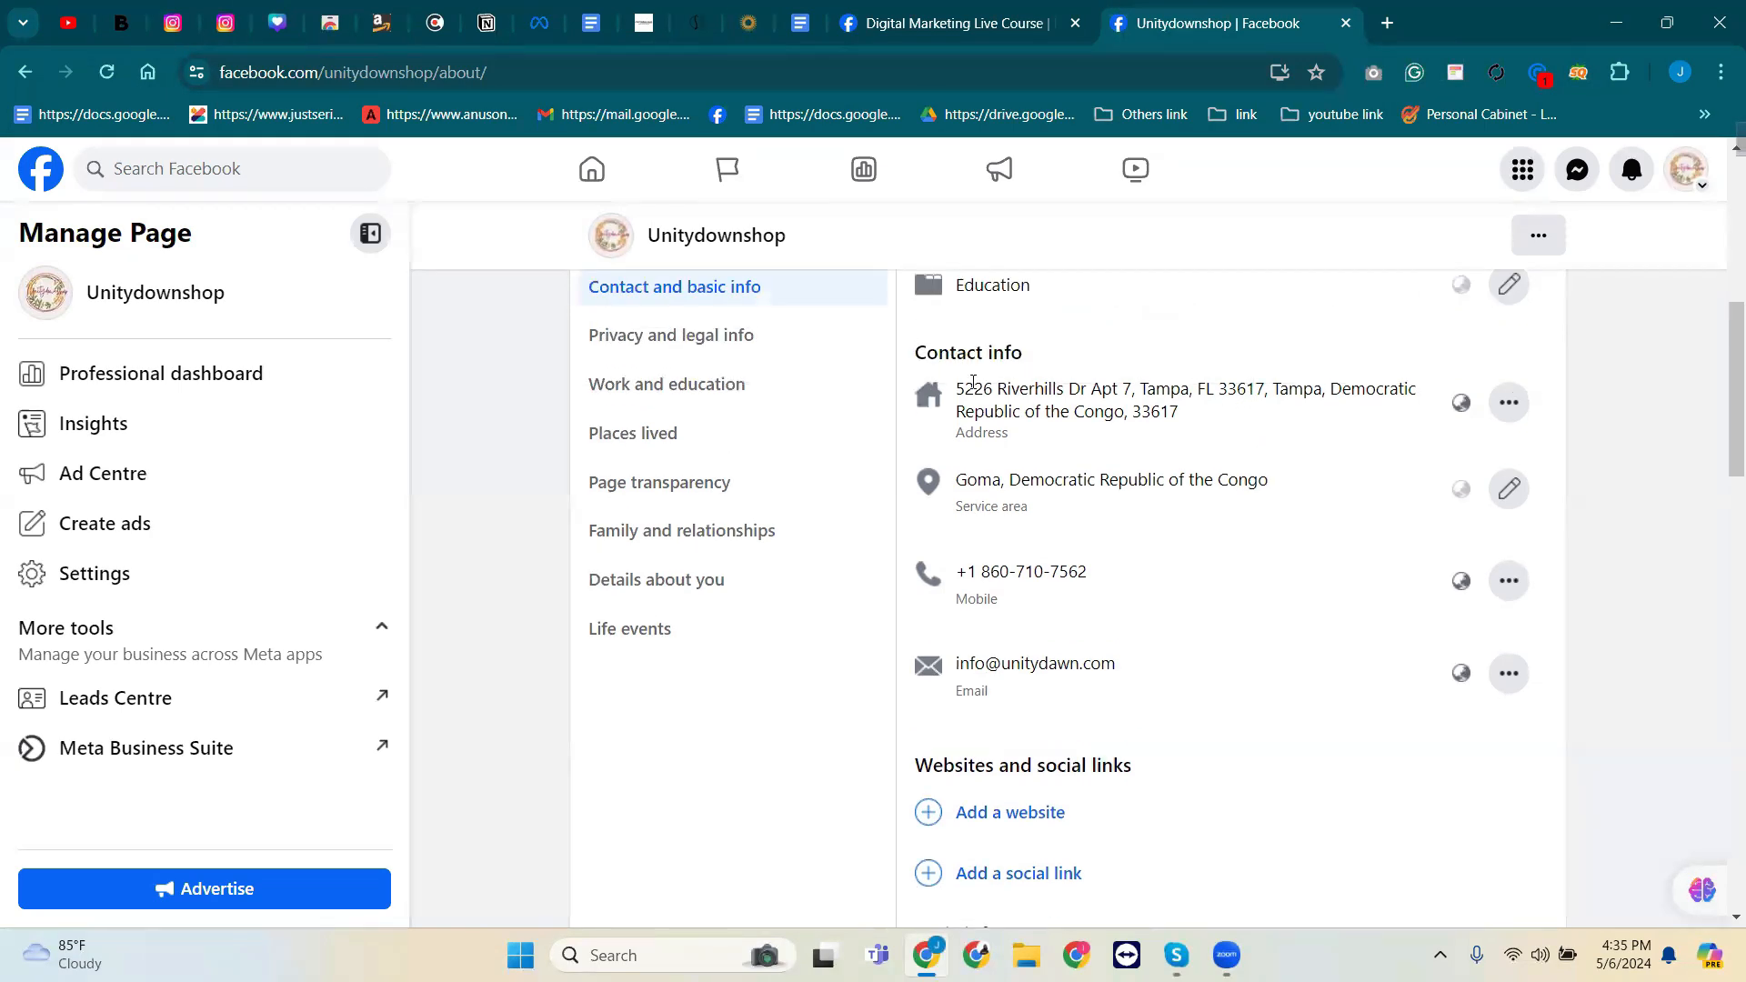
left_click_drag(962, 389, 1173, 415)
scroll(1153, 409, "up", 2)
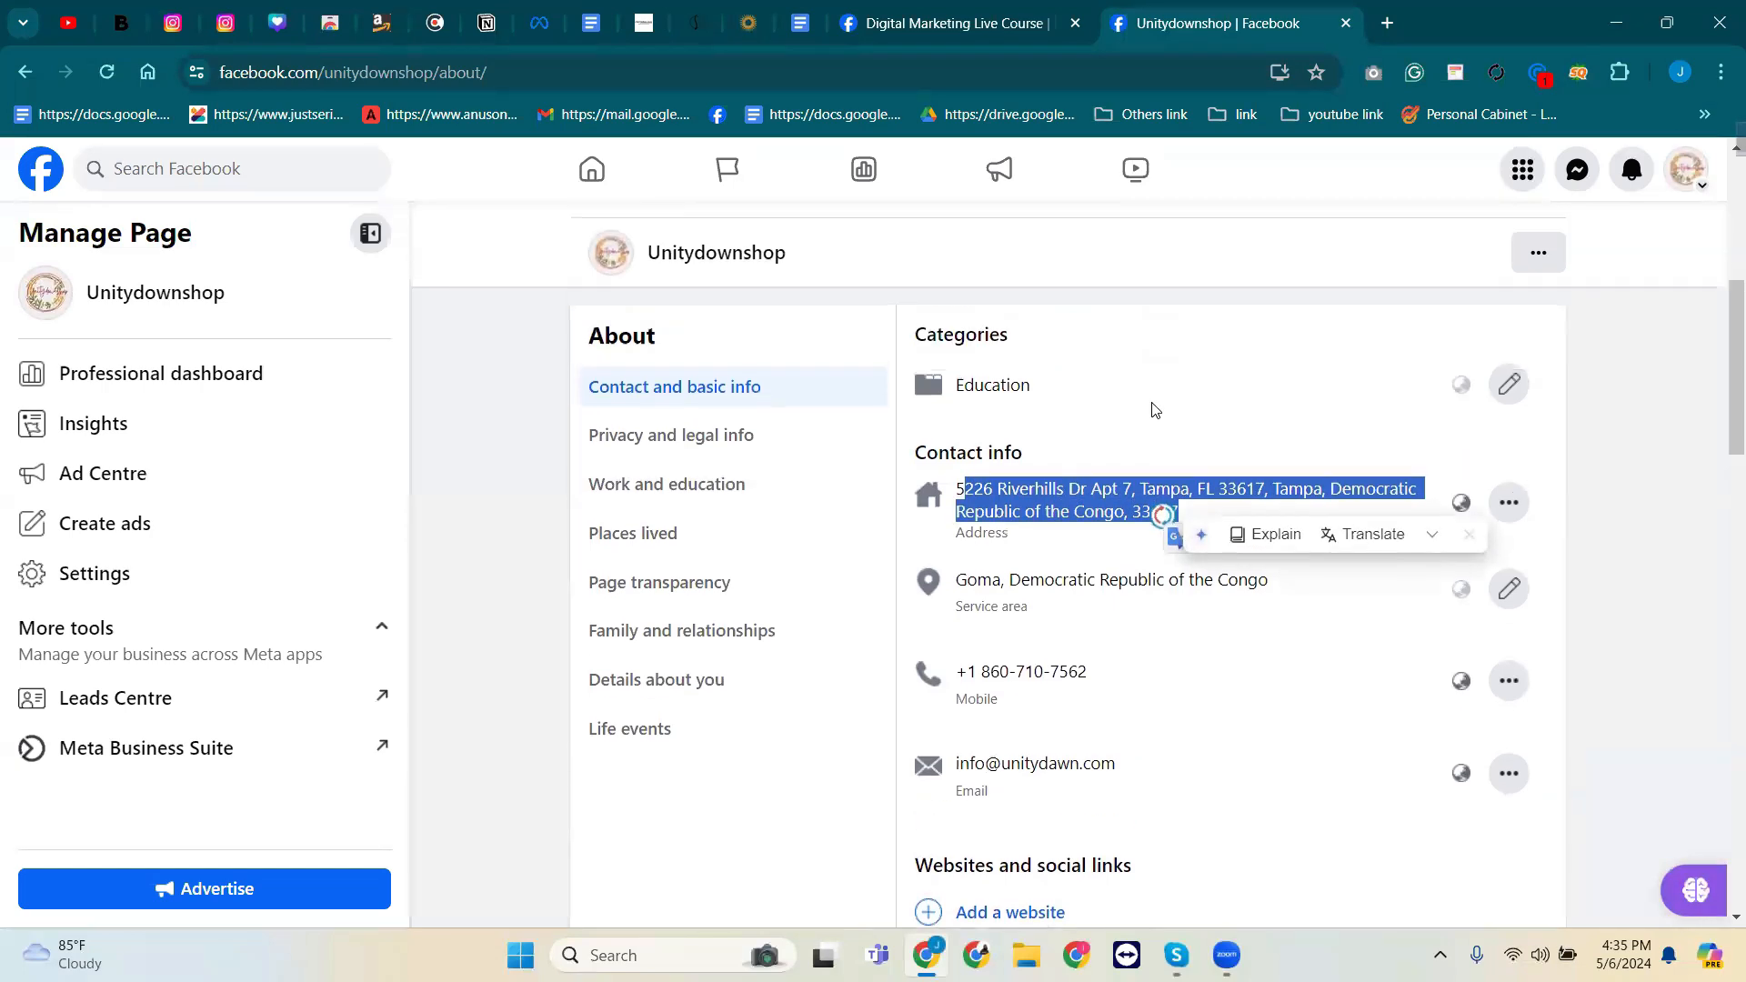
scroll(980, 509, "down", 3)
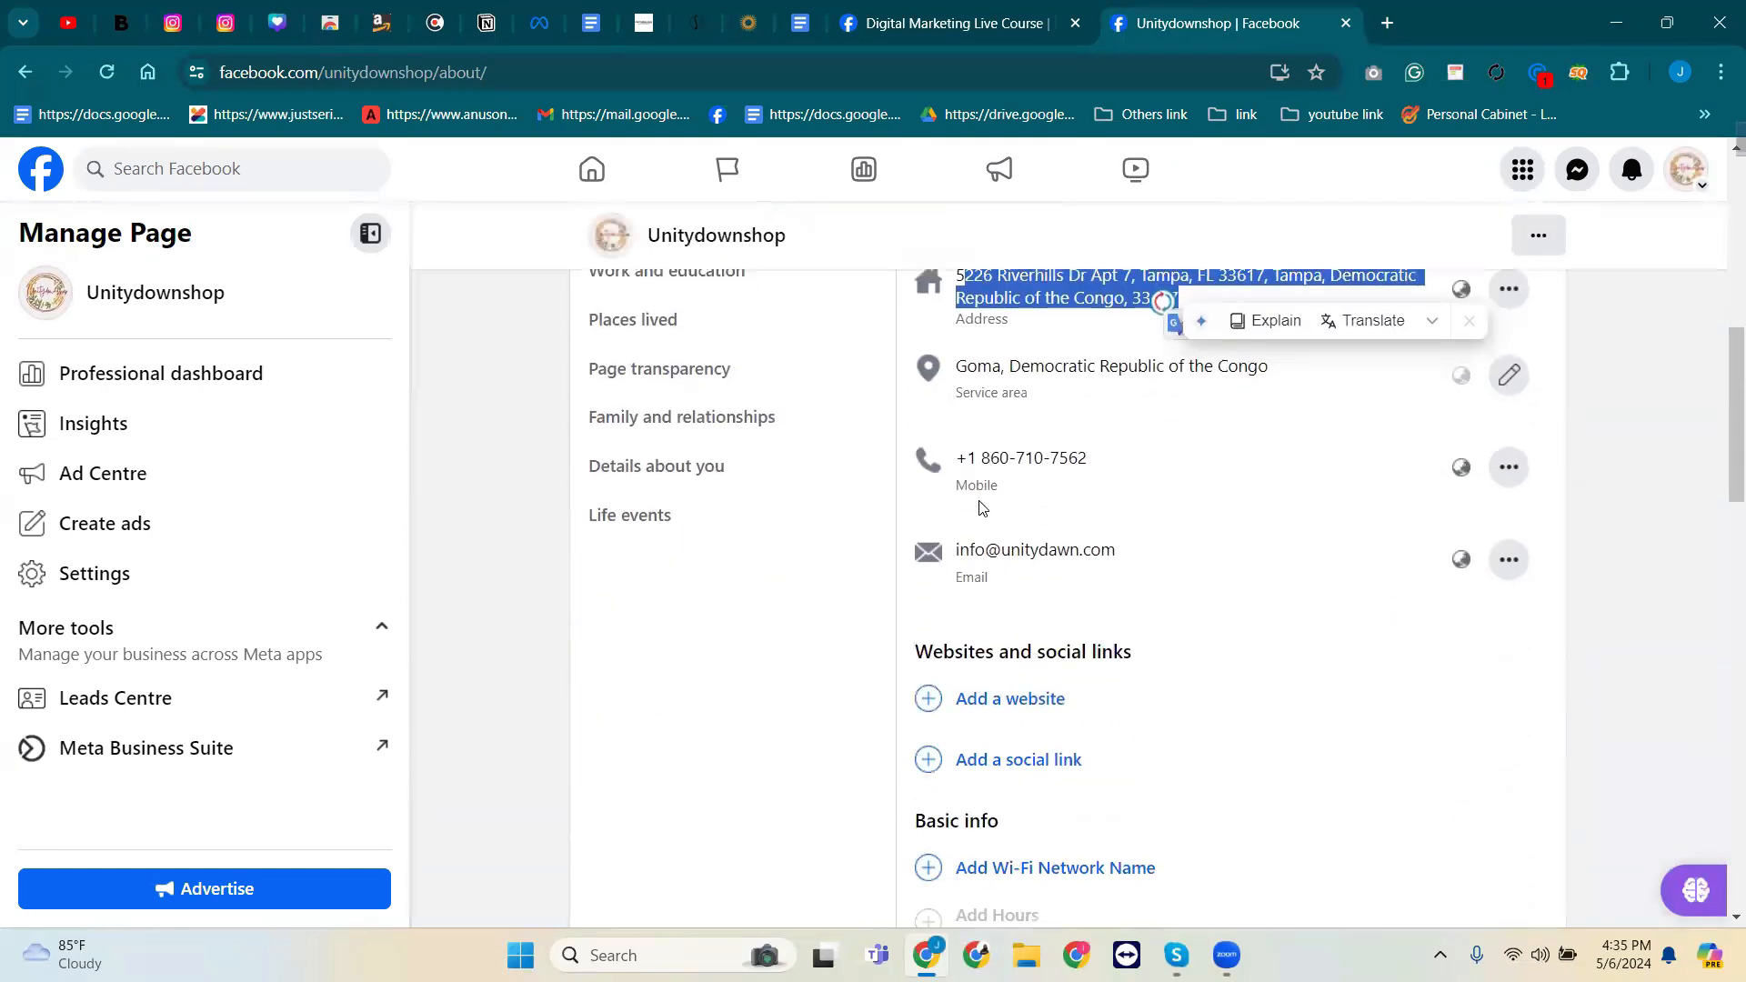
left_click(985, 300)
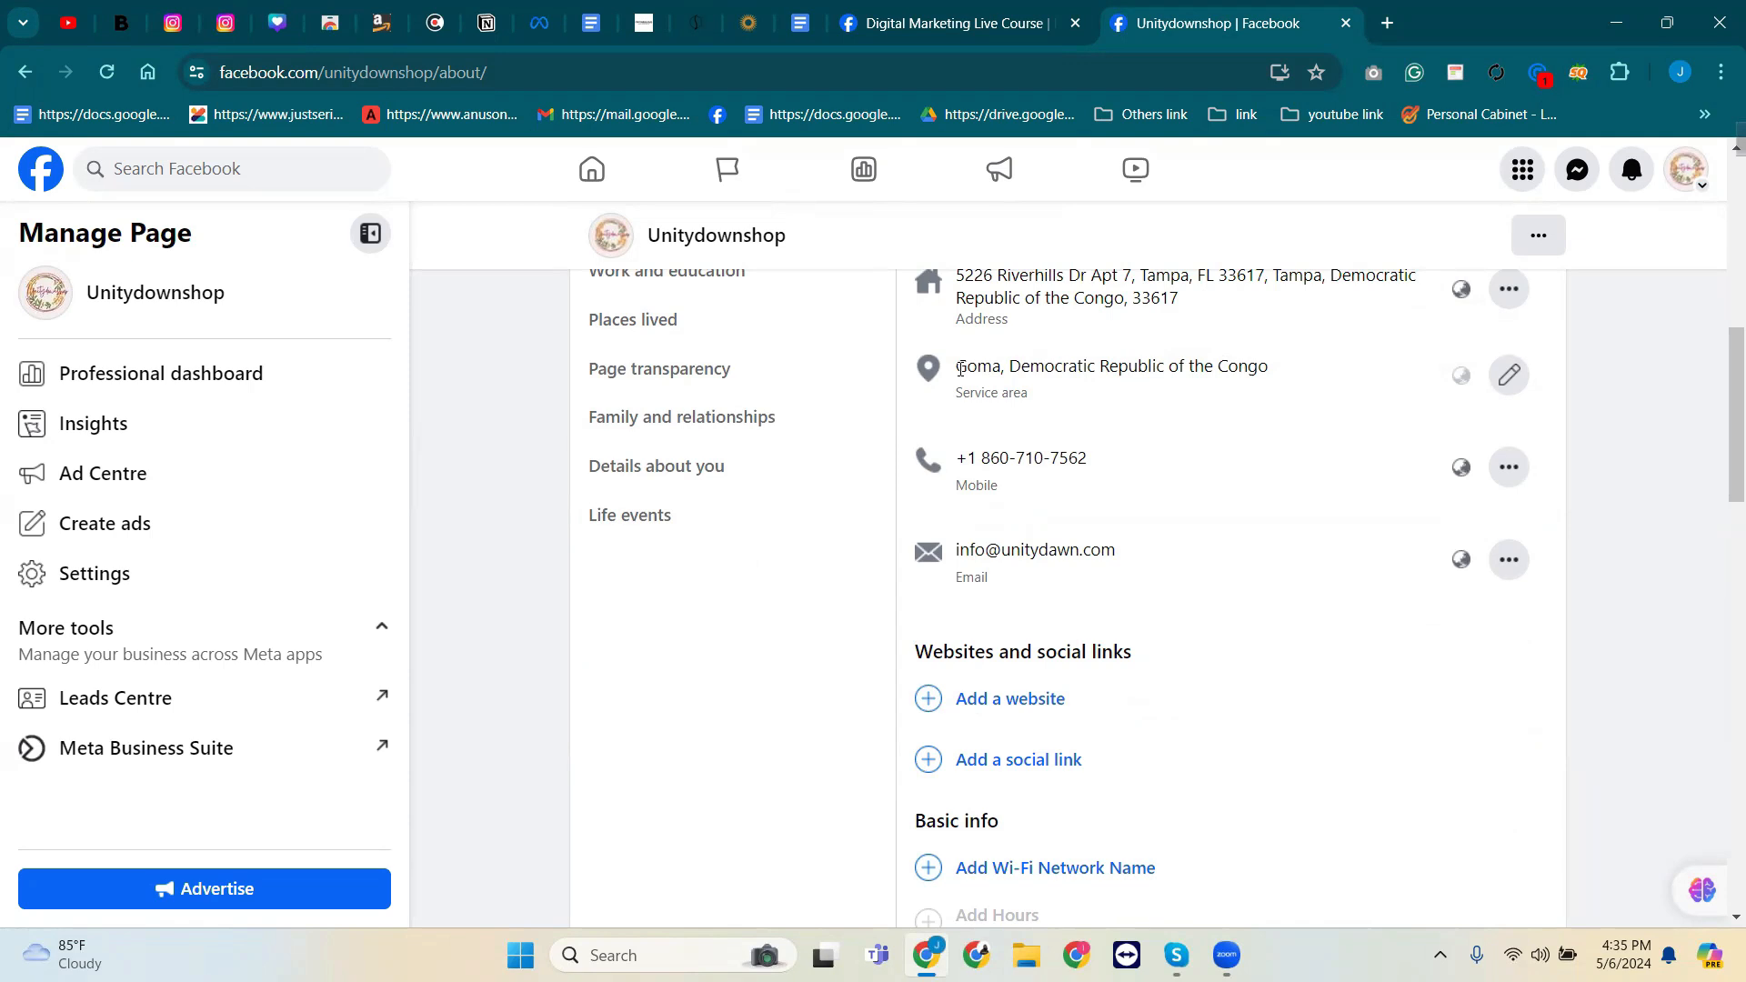
Examine the service area entry and the remaining website, social link and basic info entries.
left_click_drag(961, 368, 1039, 401)
left_click(1037, 365)
left_click_drag(1010, 366, 1045, 400)
left_click(1037, 401)
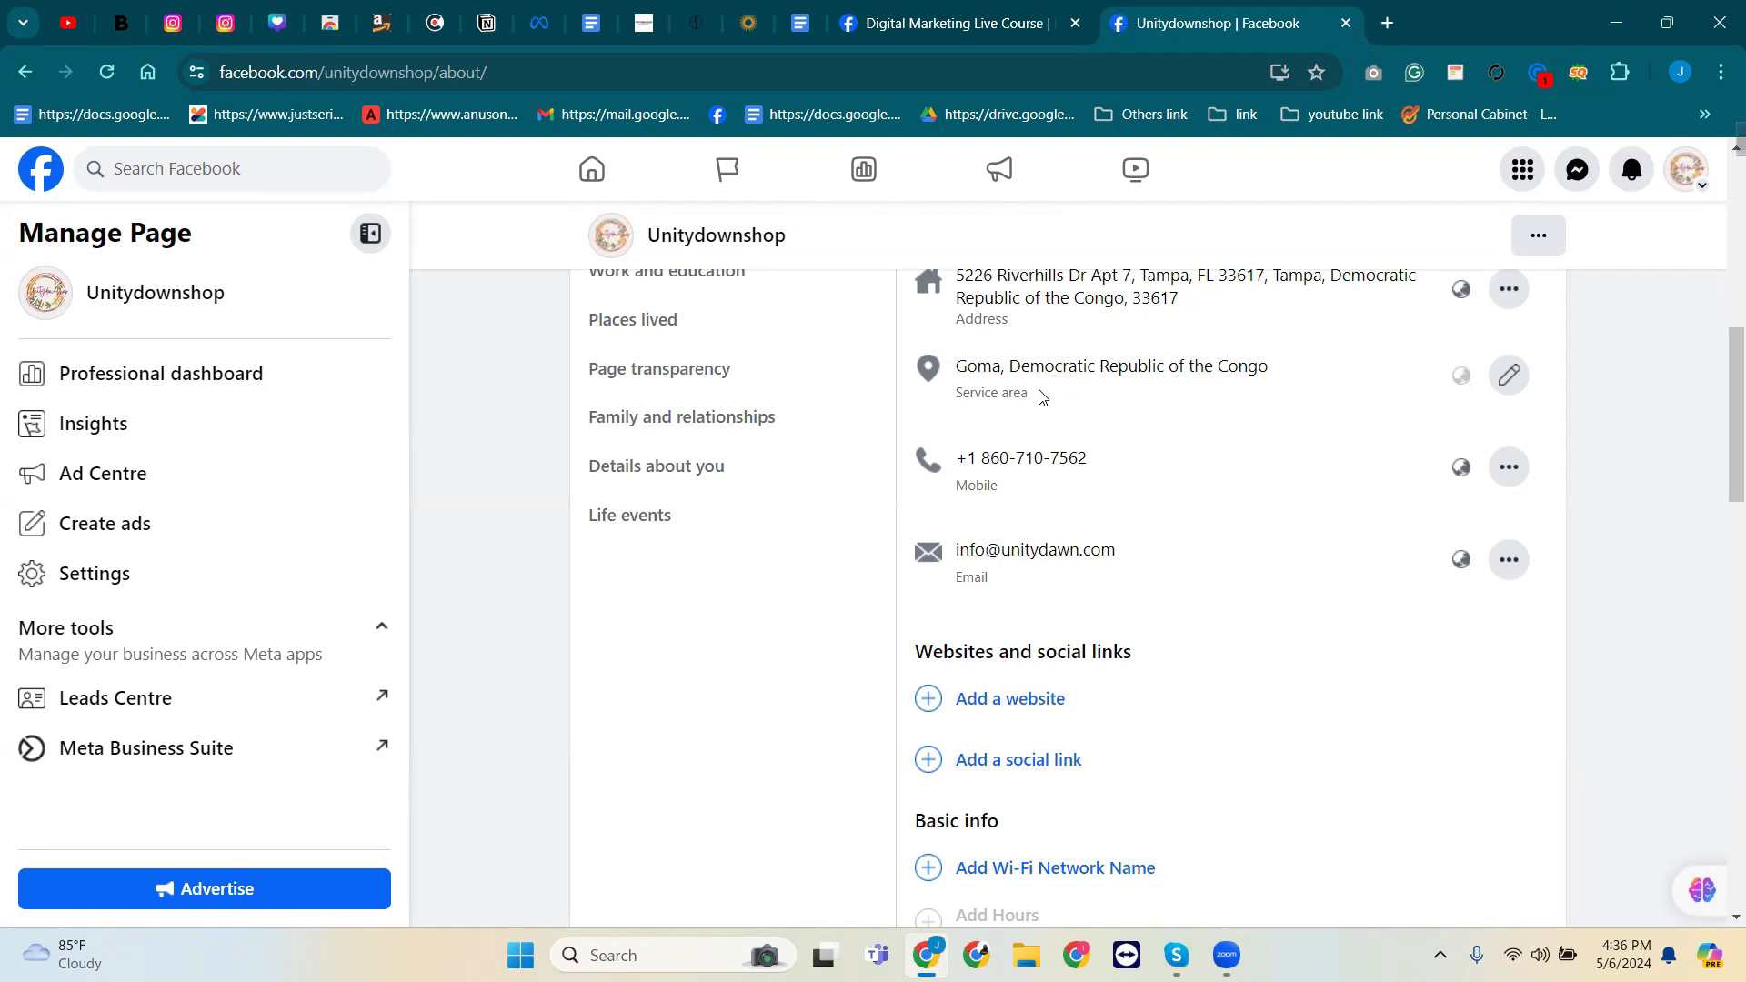
left_click_drag(1037, 396, 1078, 366)
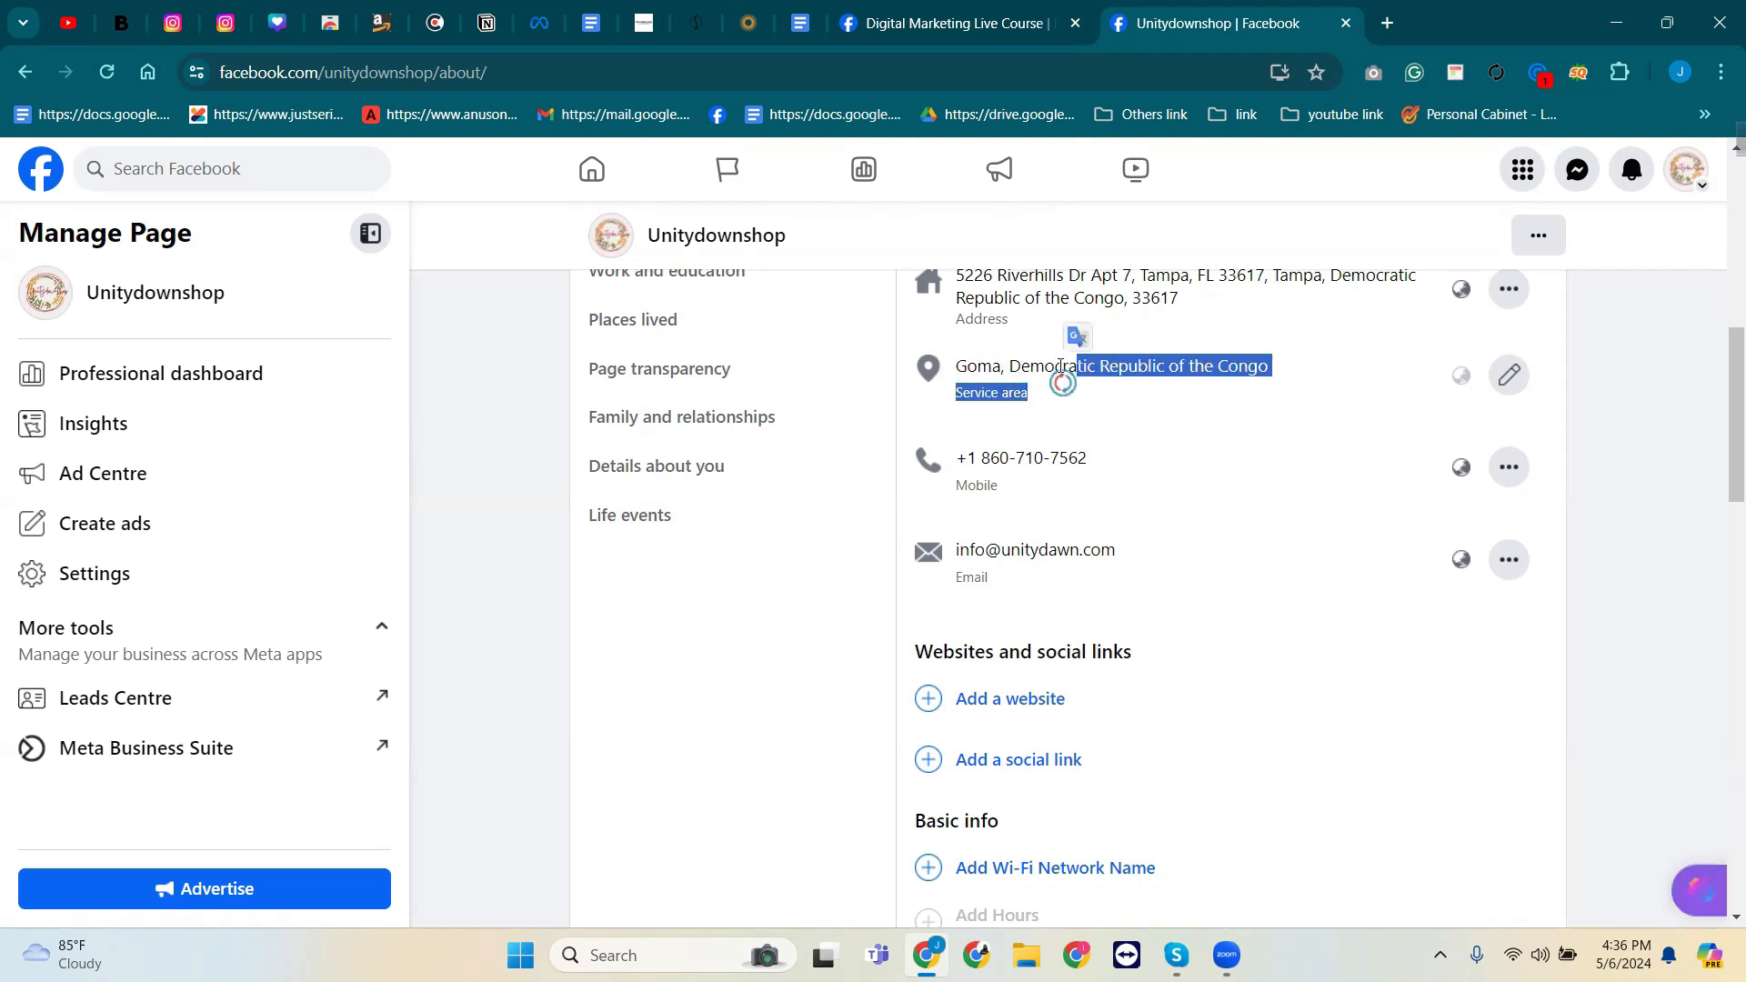
left_click(1012, 368)
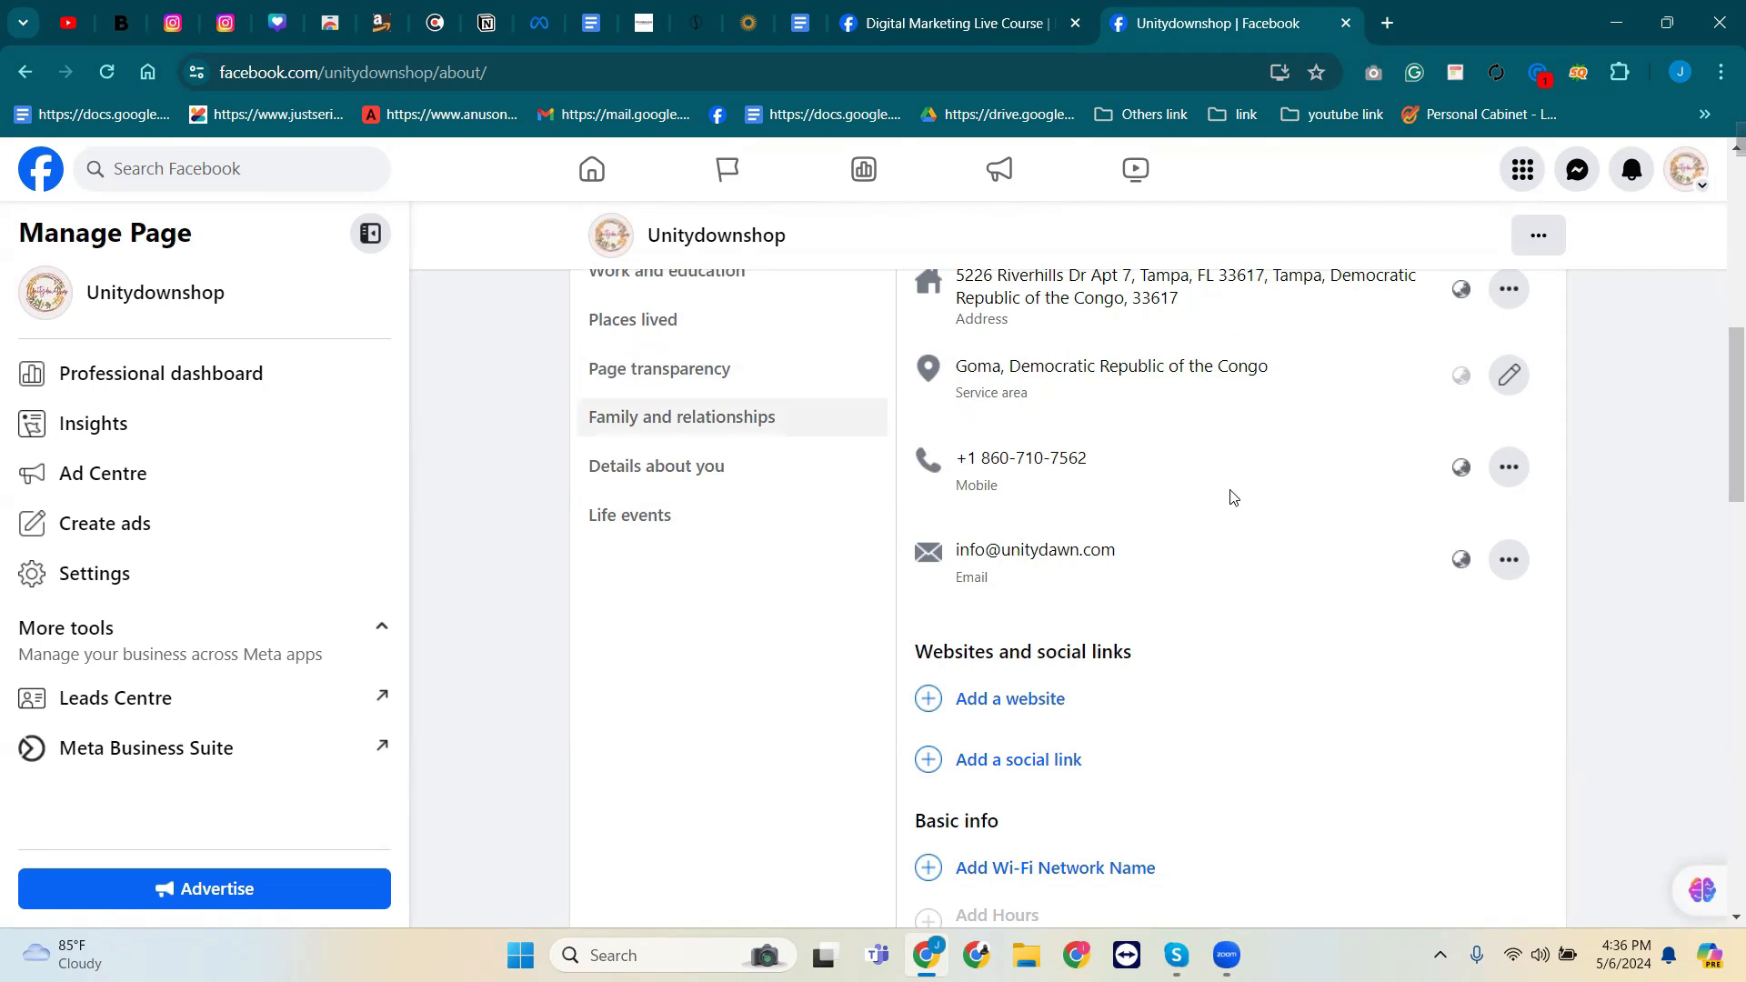
scroll(1316, 564, "up", 3)
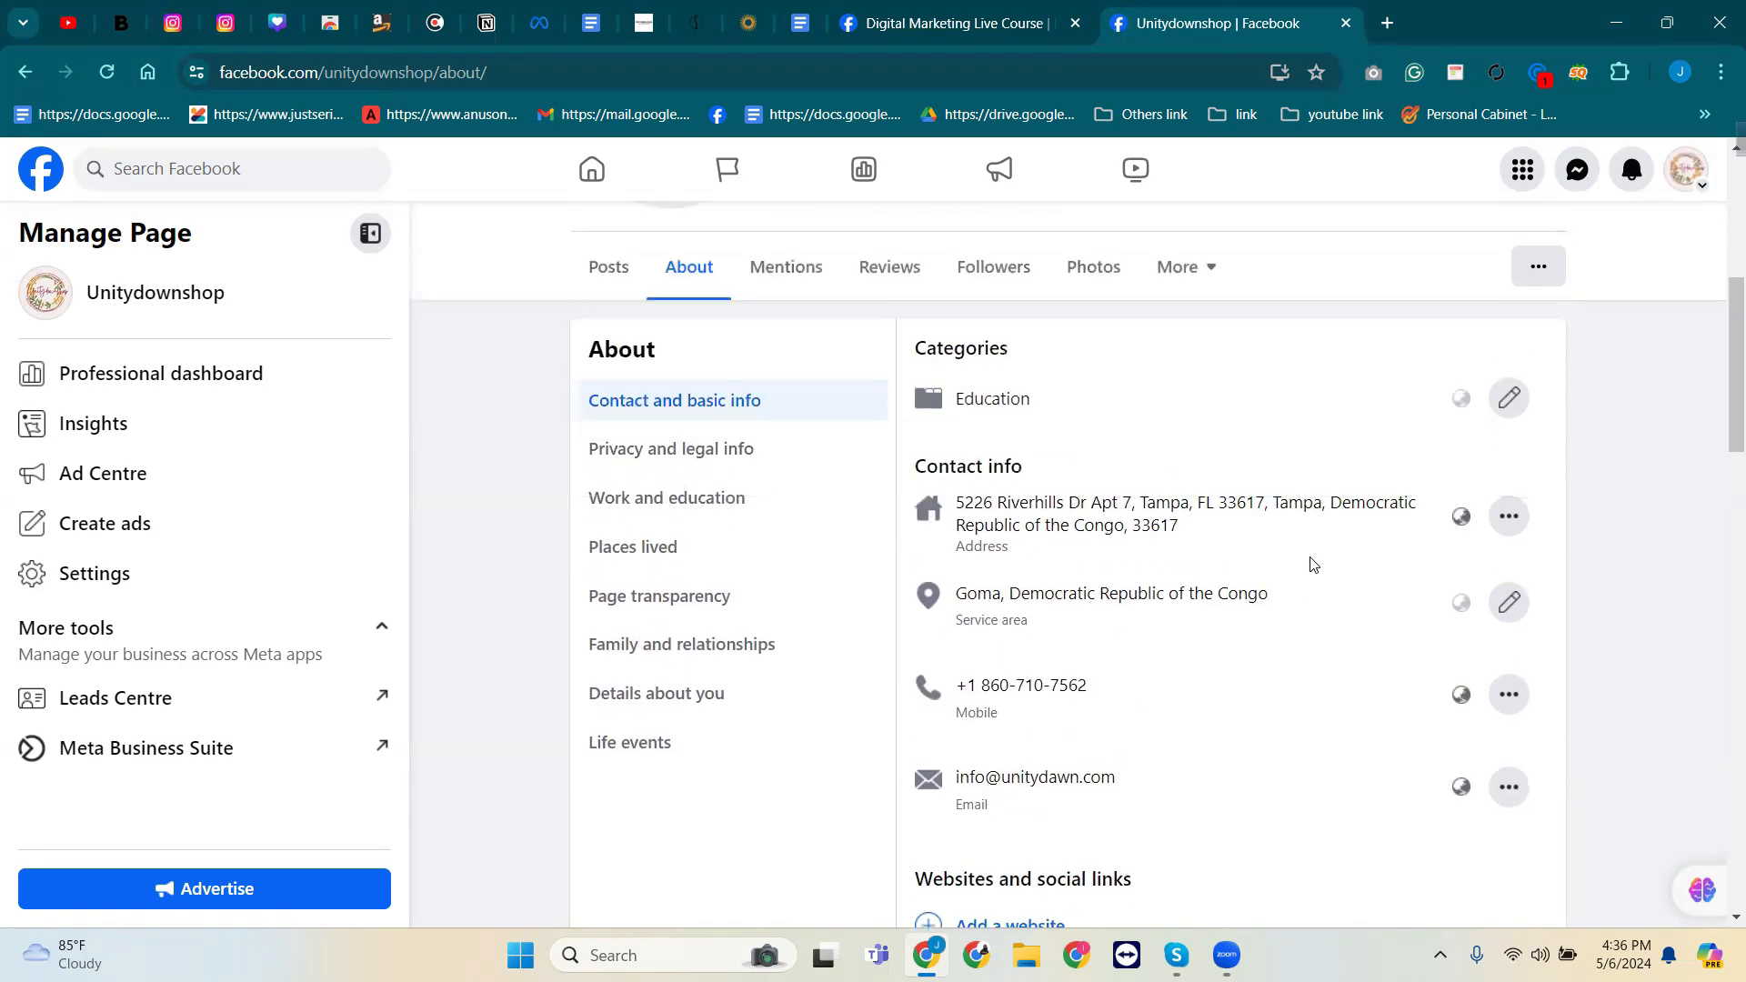
scroll(1298, 549, "down", 3)
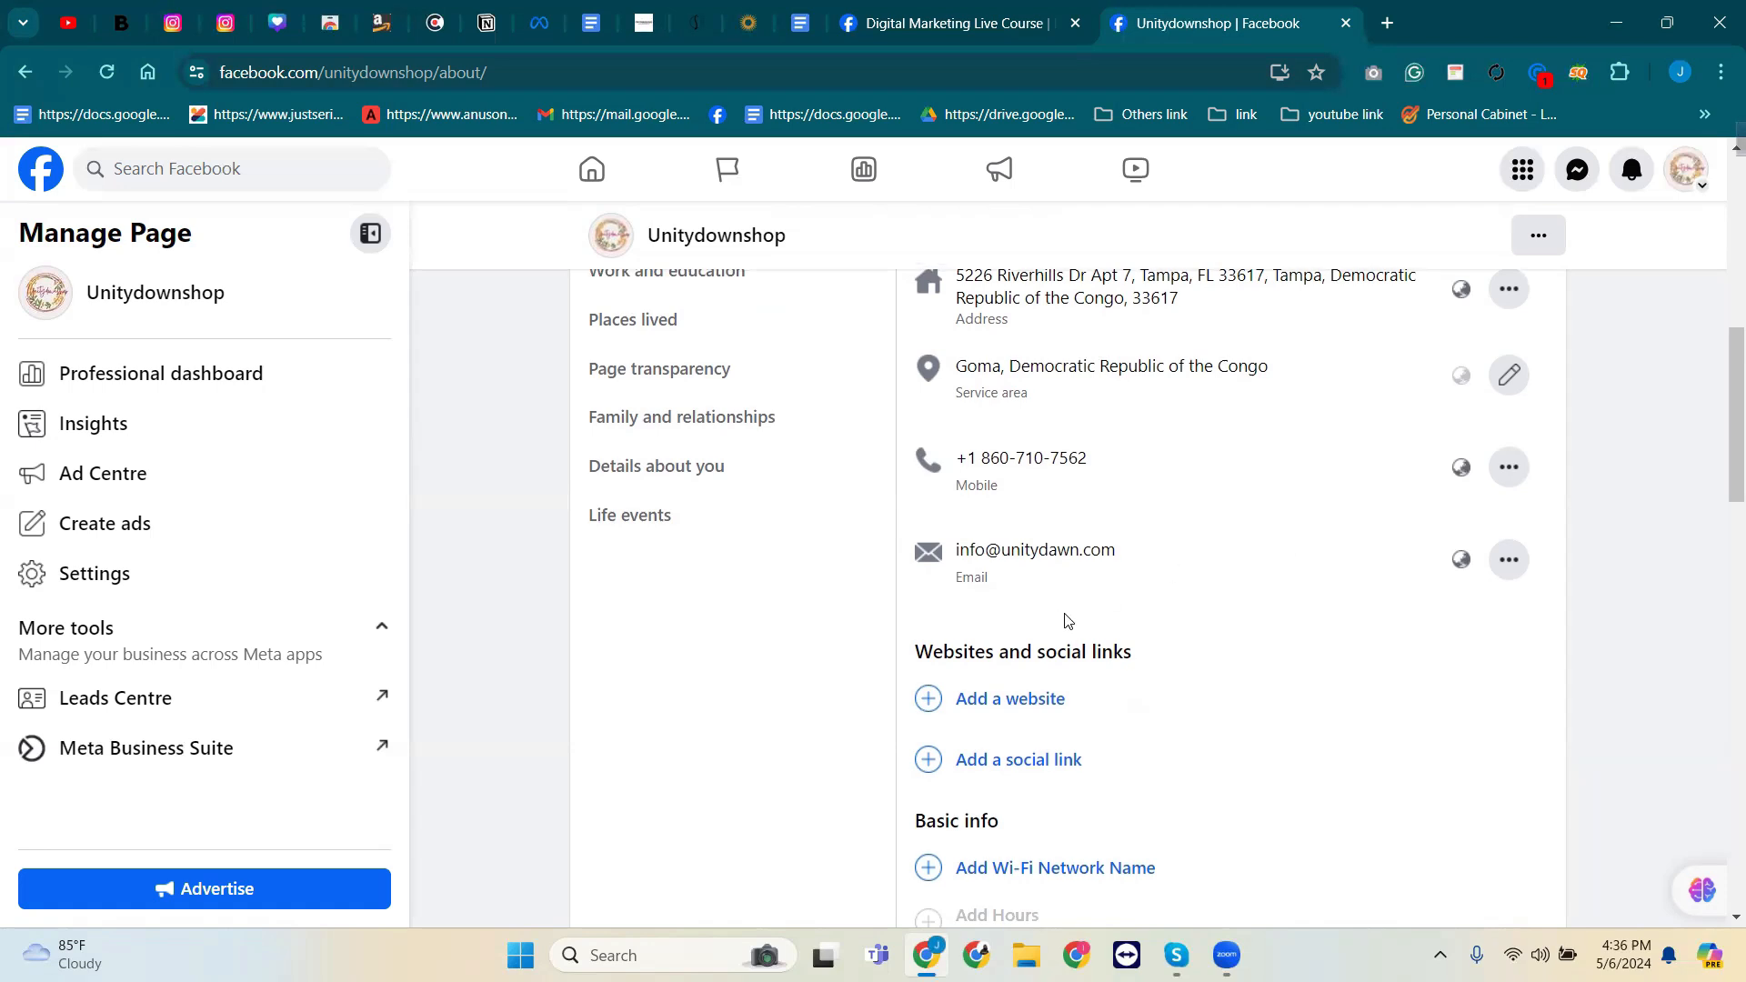
scroll(1073, 587, "down", 3)
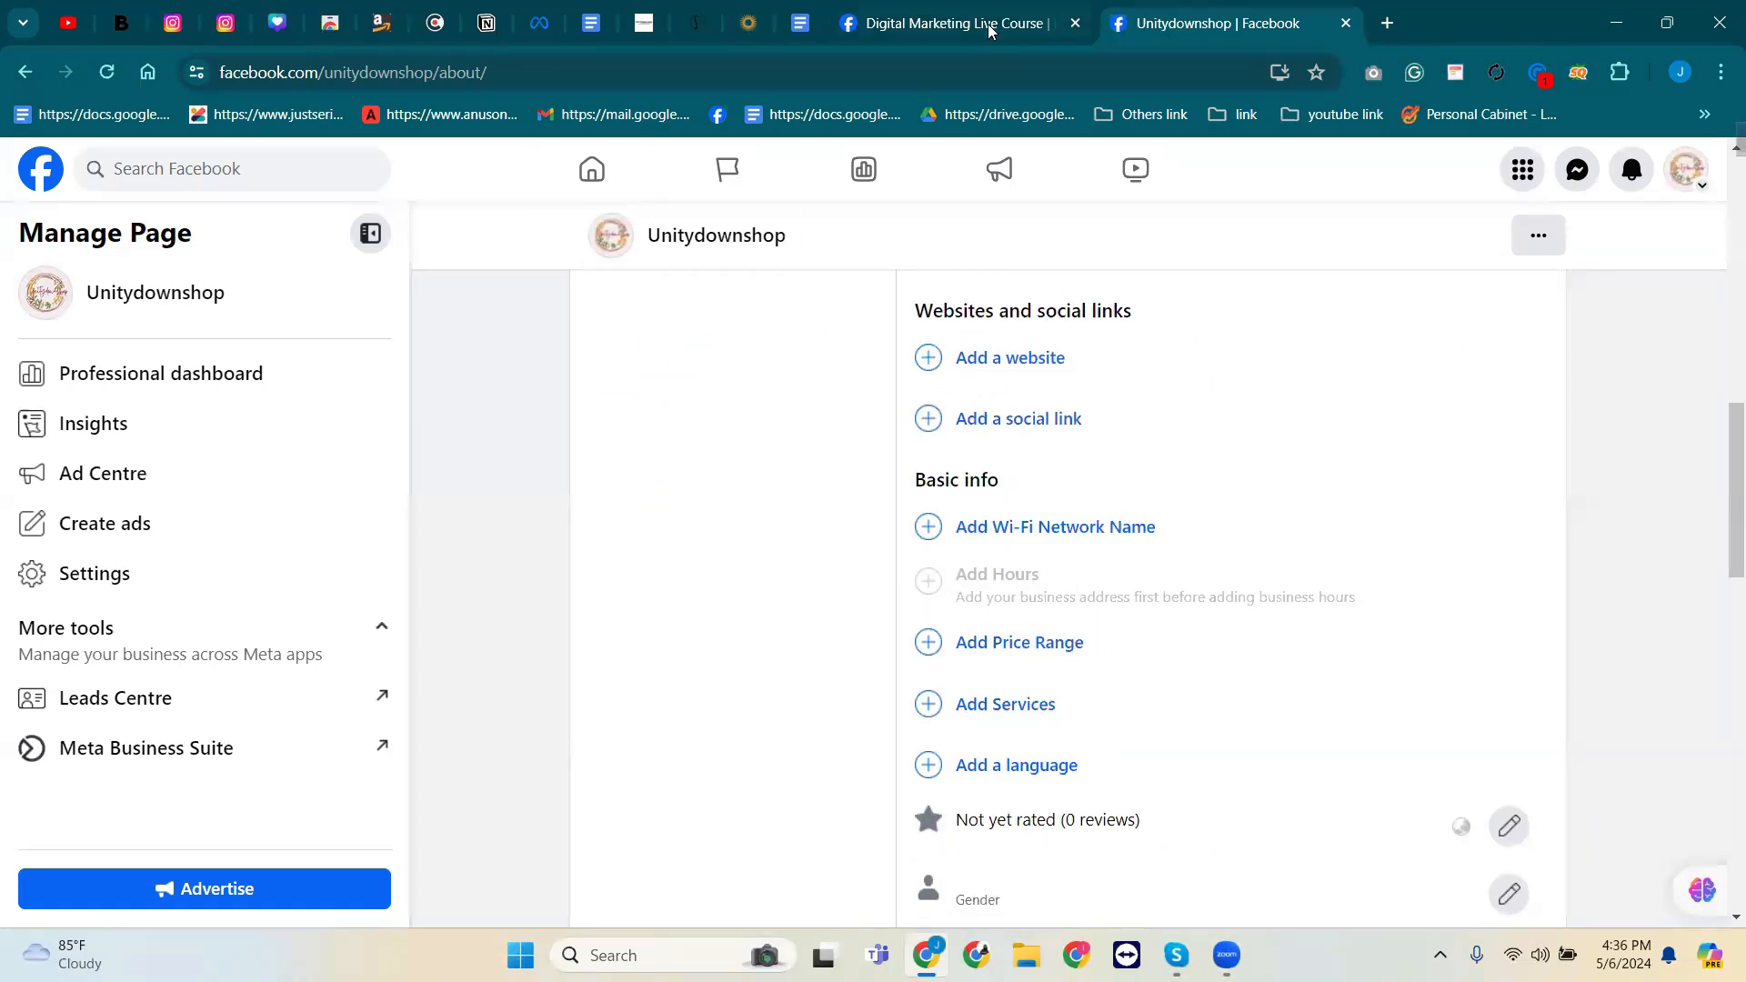
Switch to the Digital Marketing Live Course page and examine its websites and social links.
left_click(942, 24)
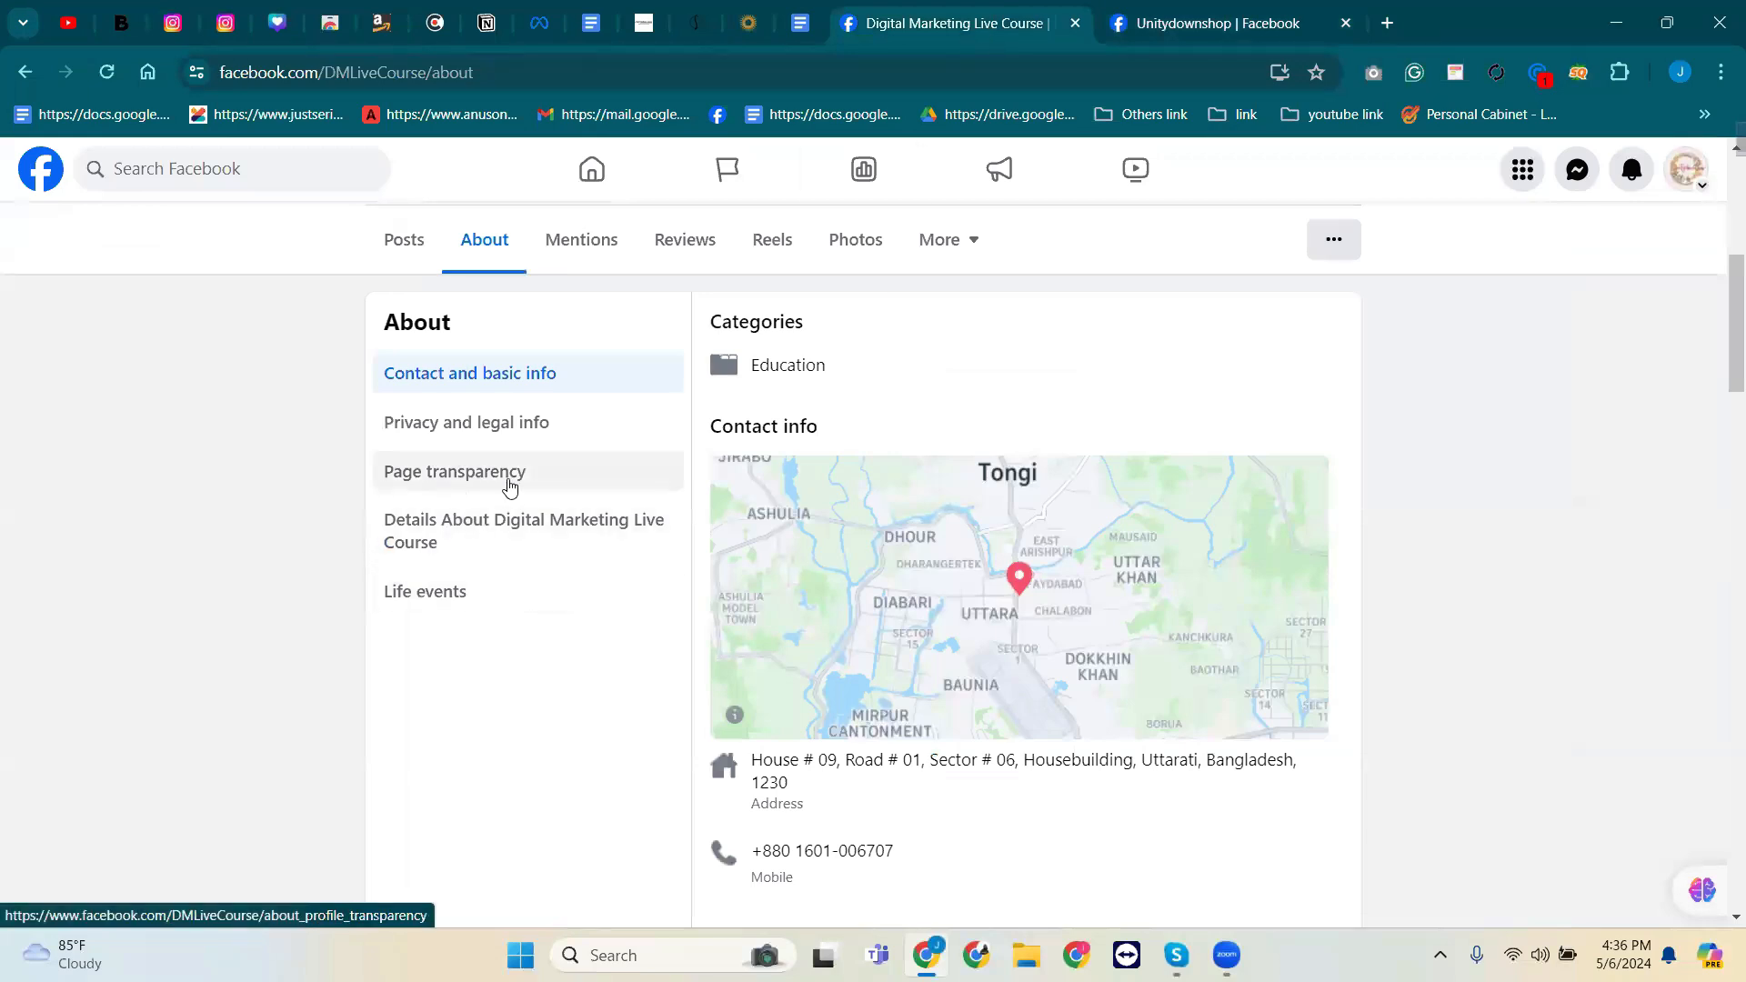
scroll(1162, 486, "down", 6)
scroll(1045, 488, "down", 1)
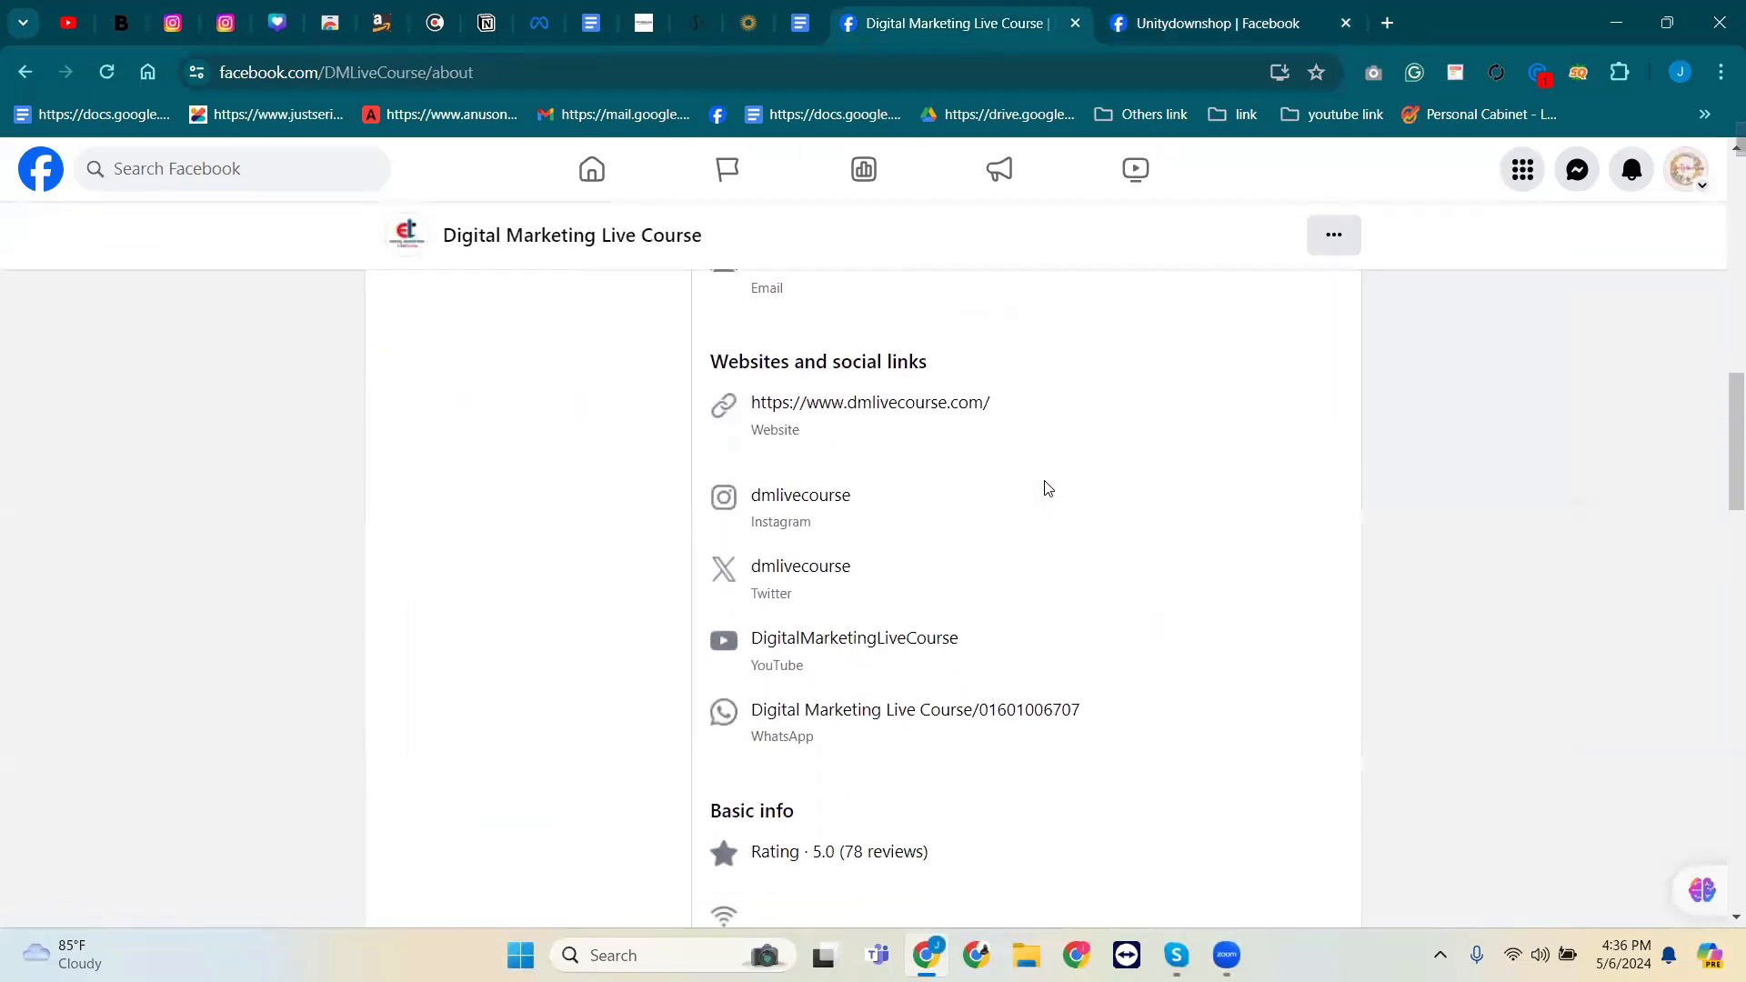
left_click_drag(711, 363, 918, 361)
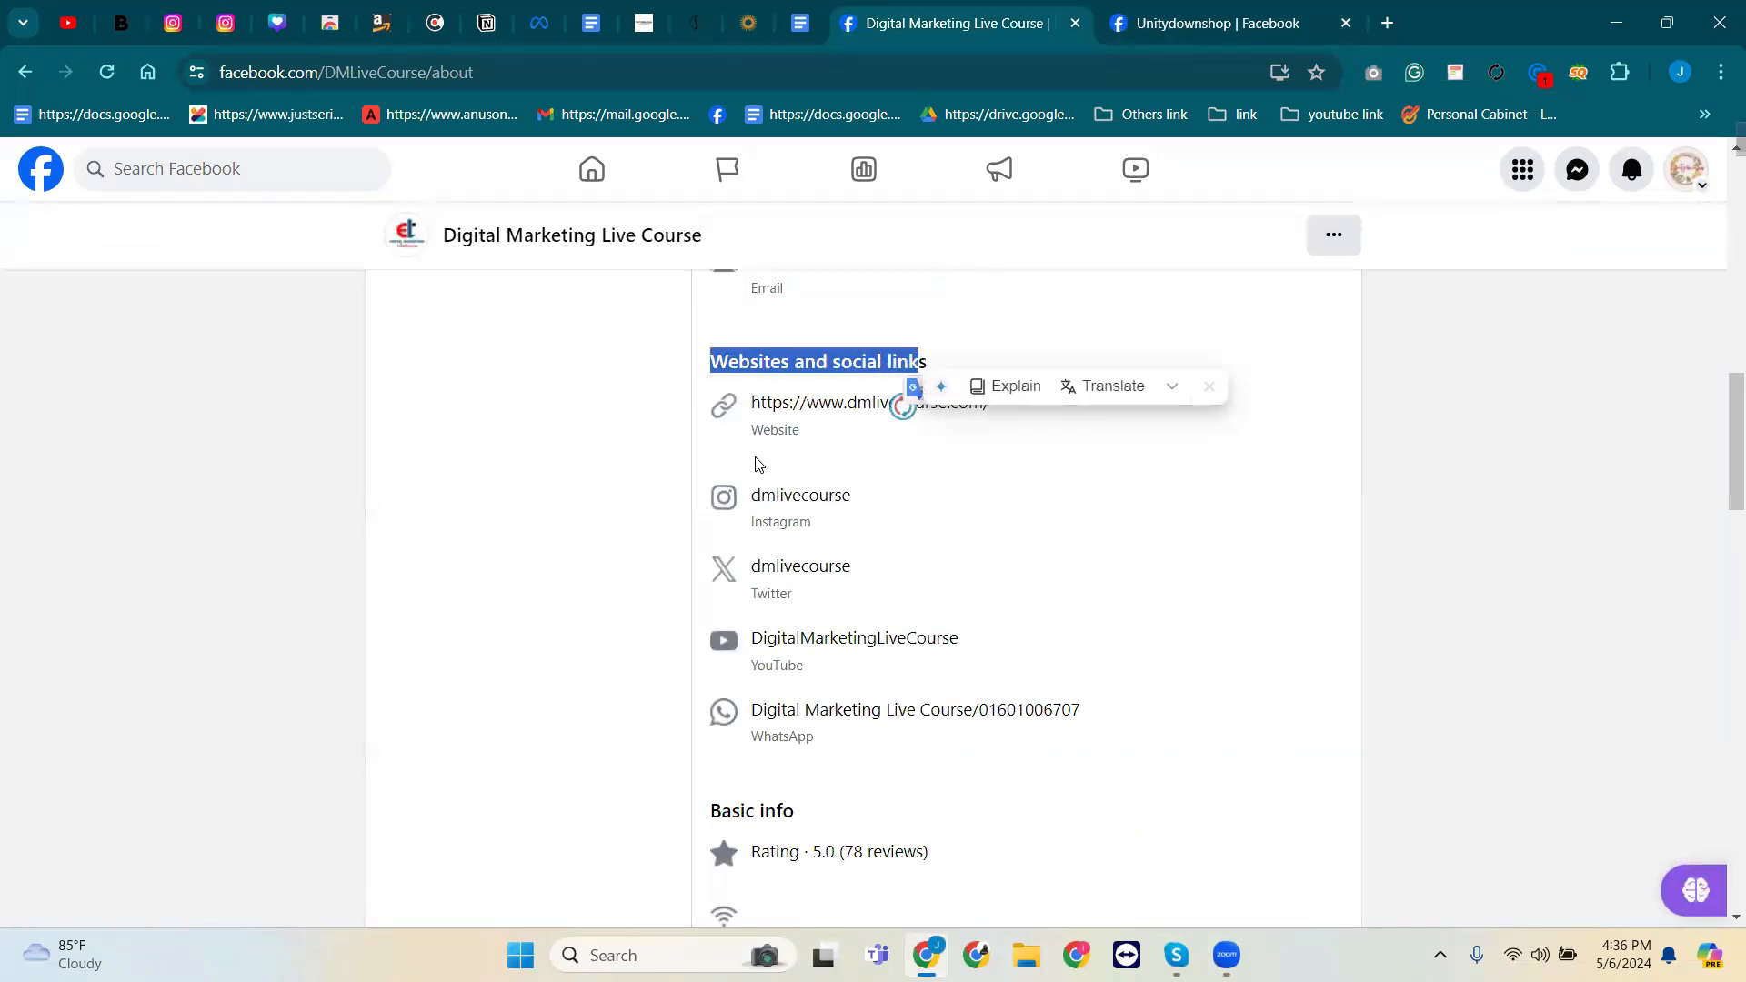
scroll(755, 571, "down", 1)
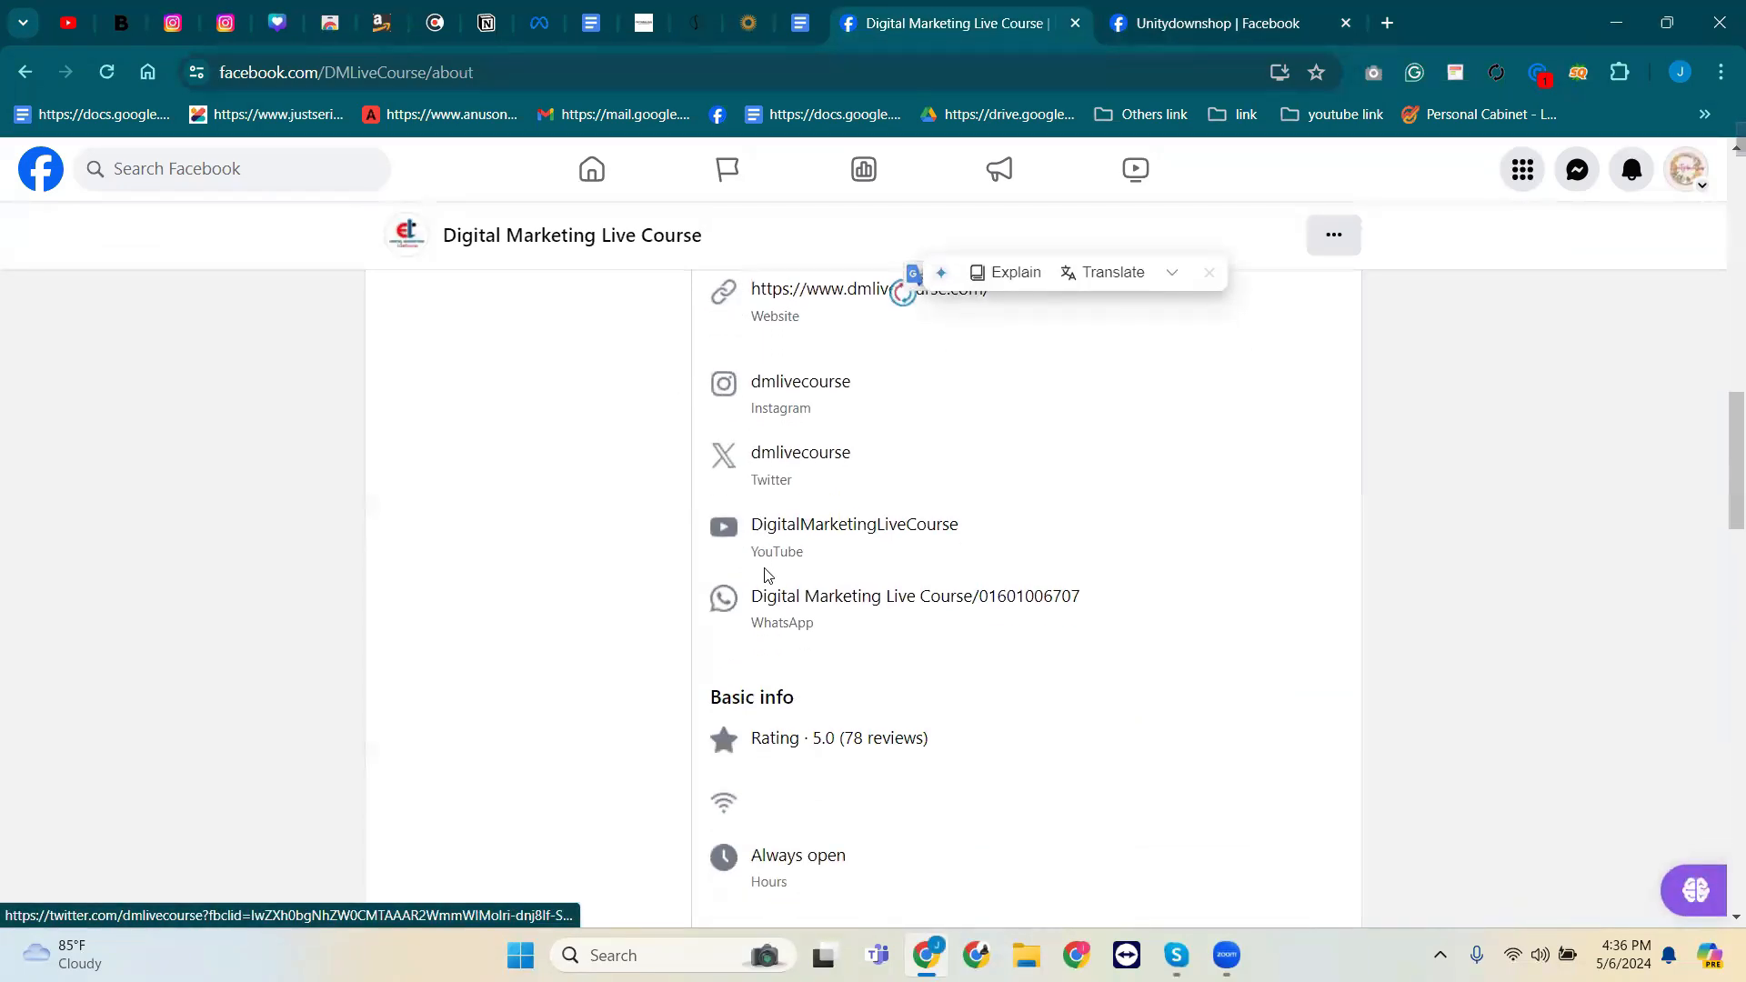
Switch back to the Unitydownshop page, examine the form for adding a website address, and cancel it.
left_click(1196, 8)
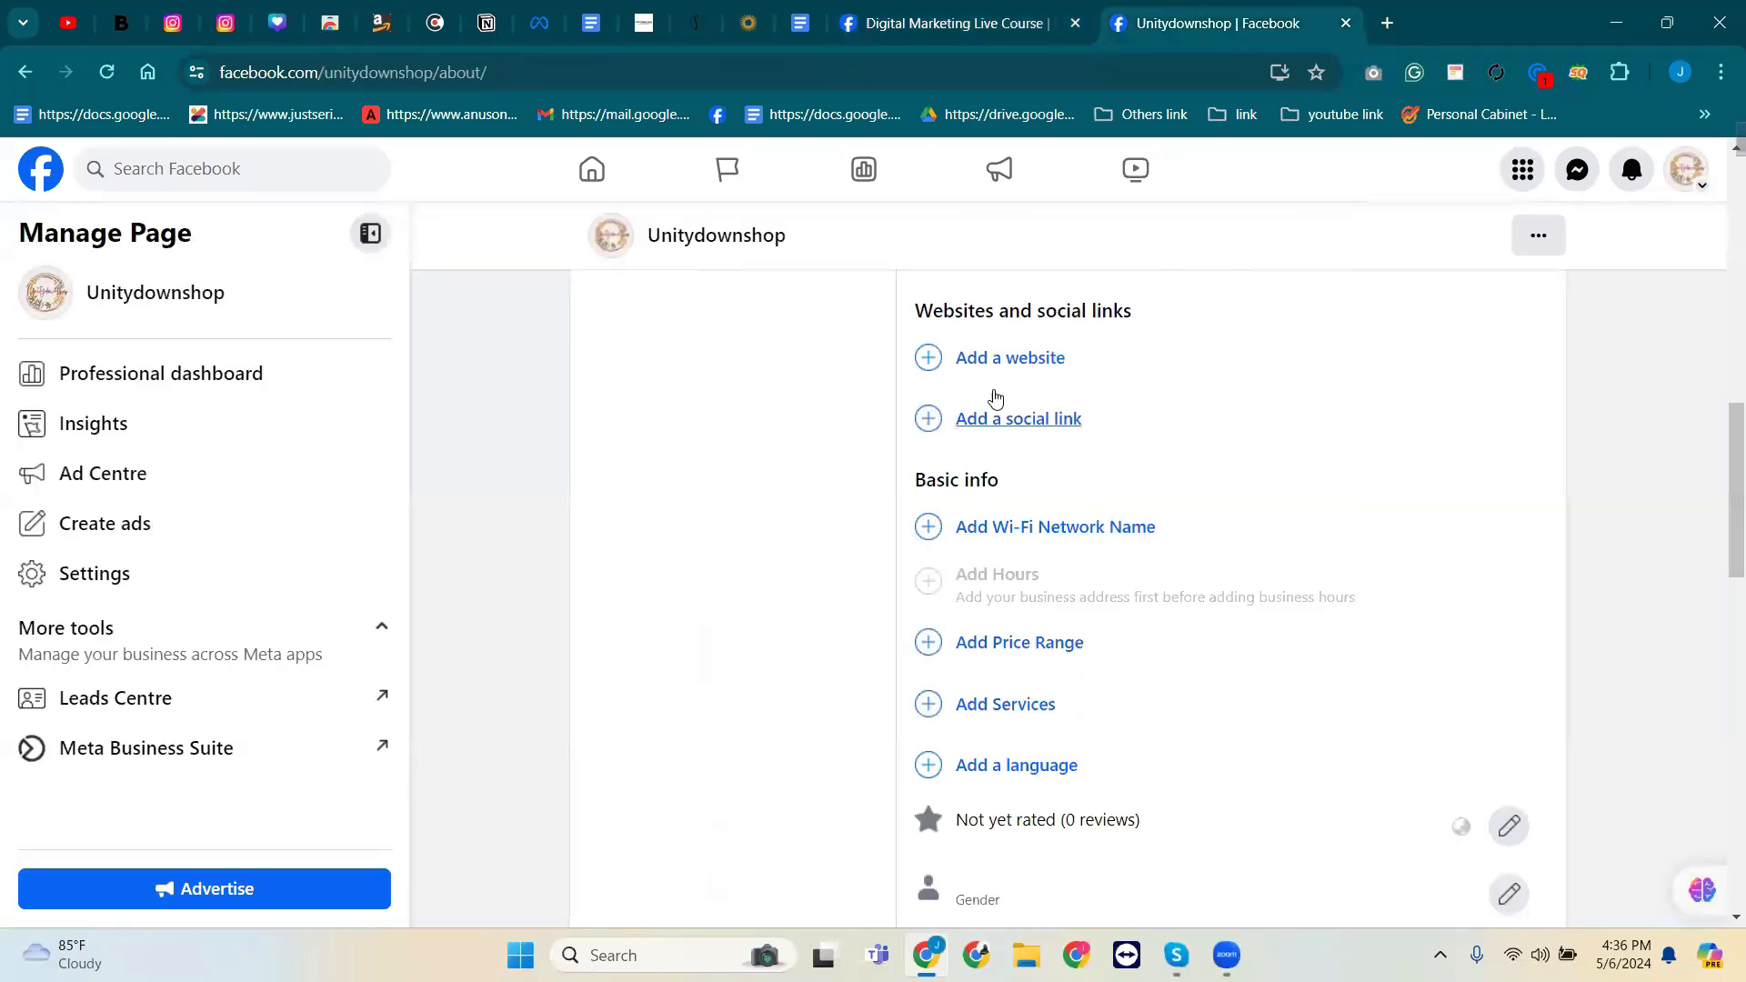
left_click(1019, 362)
left_click(1154, 378)
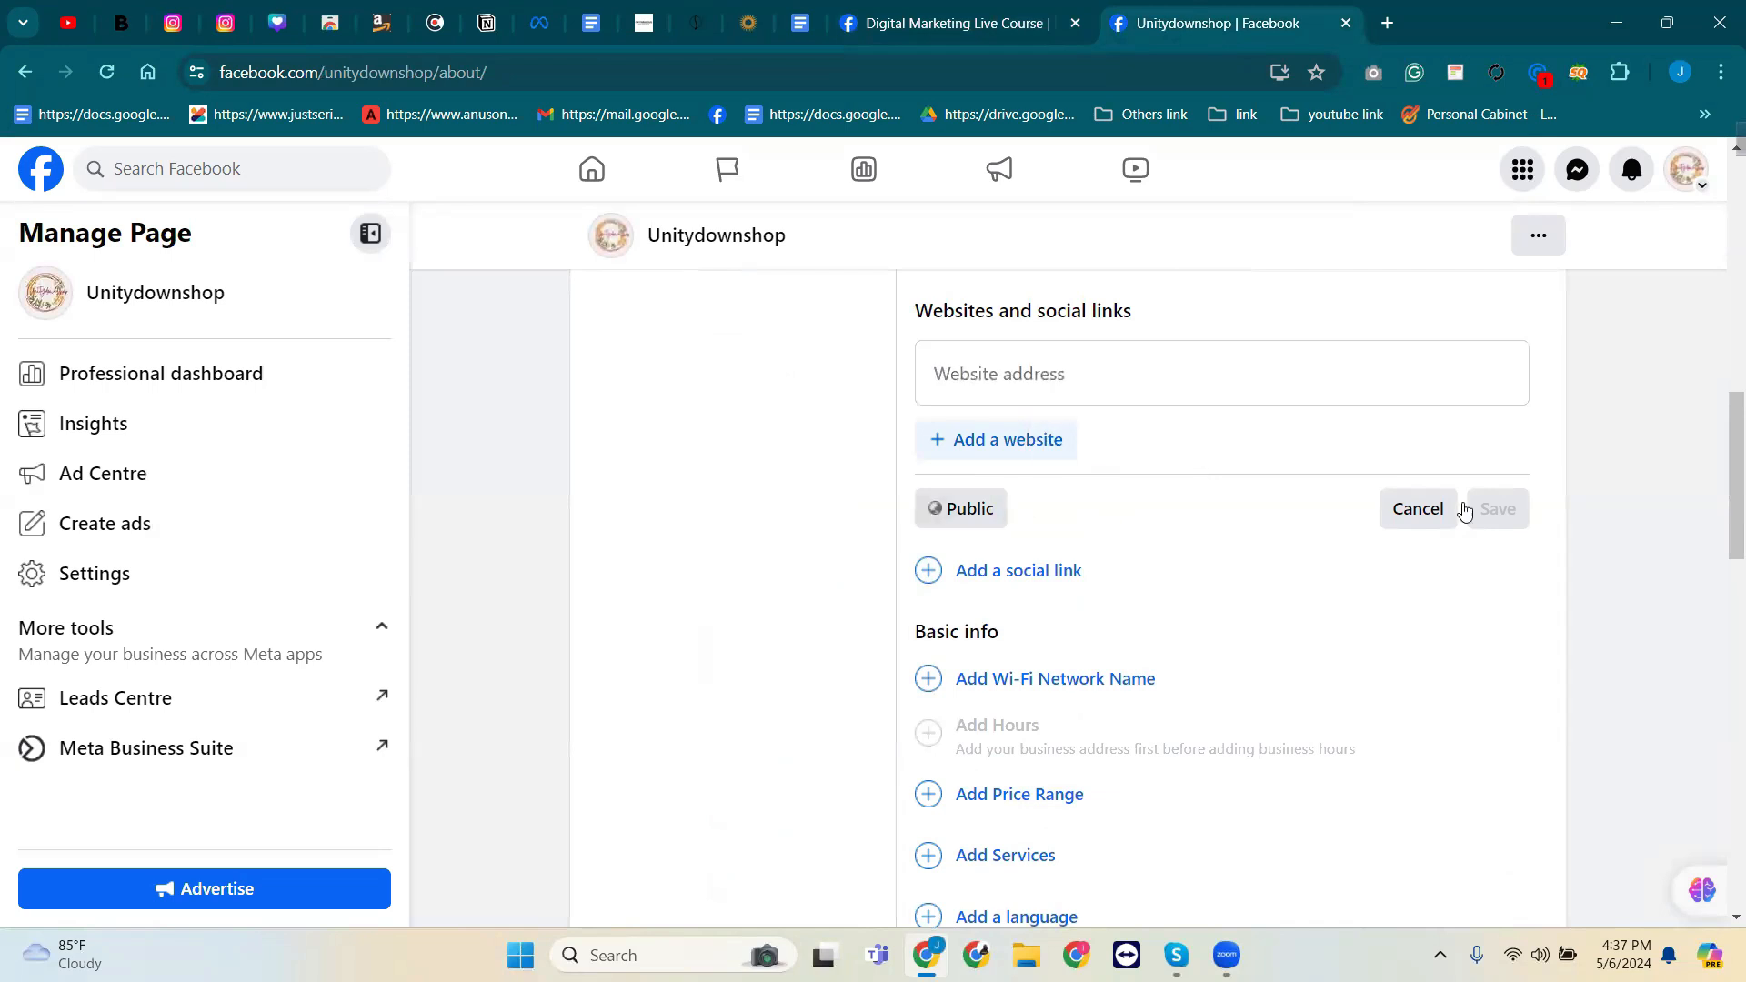
left_click(1424, 512)
Open a new social link entry, examine the platforms offered from Instagram to Skype, and cancel the entry.
left_click(1037, 420)
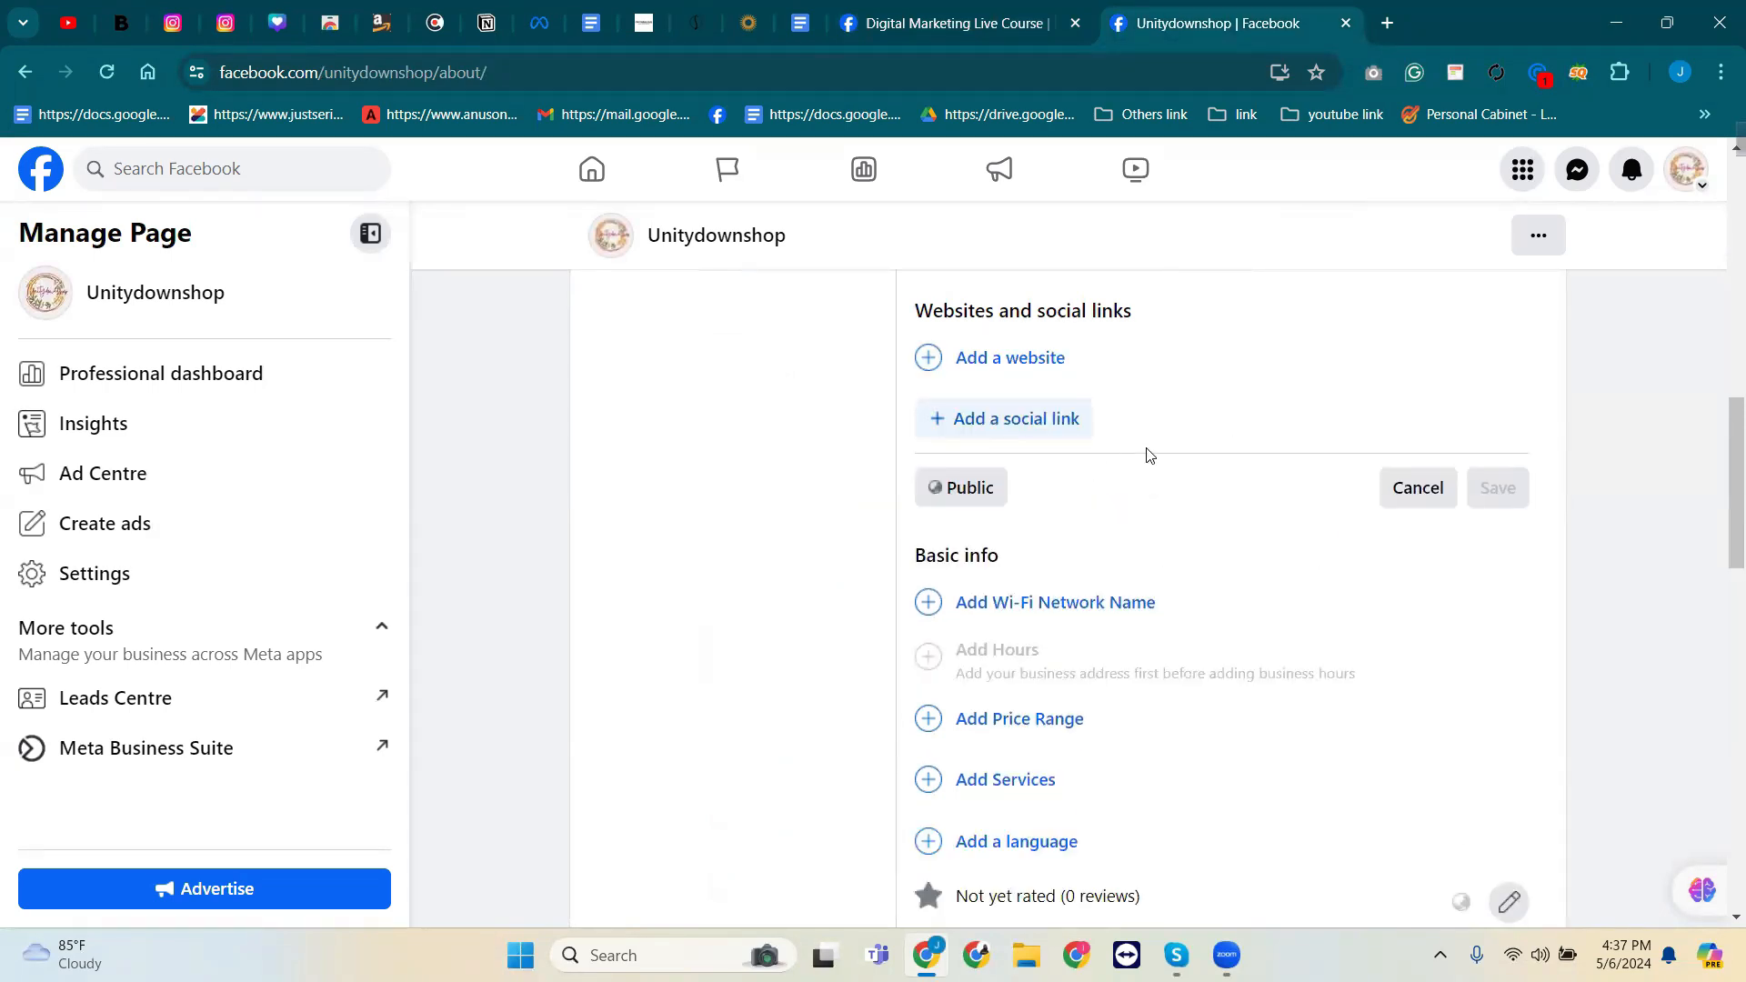
left_click(981, 420)
left_click(1260, 422)
left_click(1446, 429)
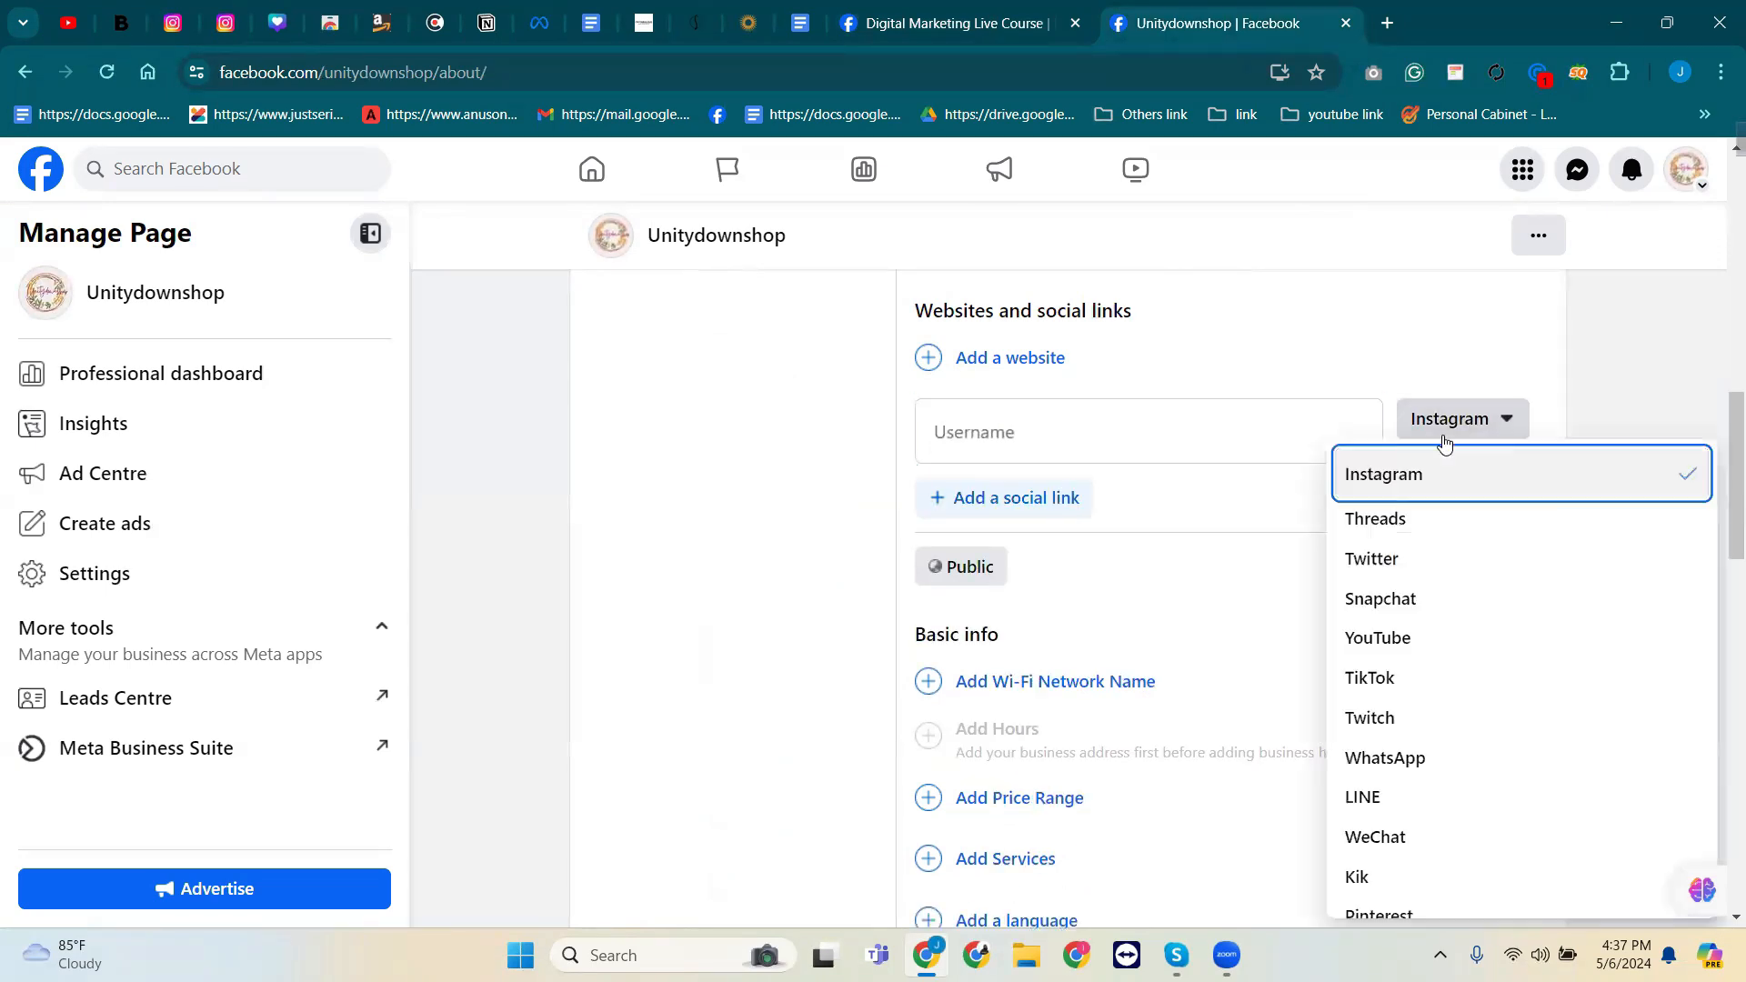
scroll(1410, 640, "down", 5)
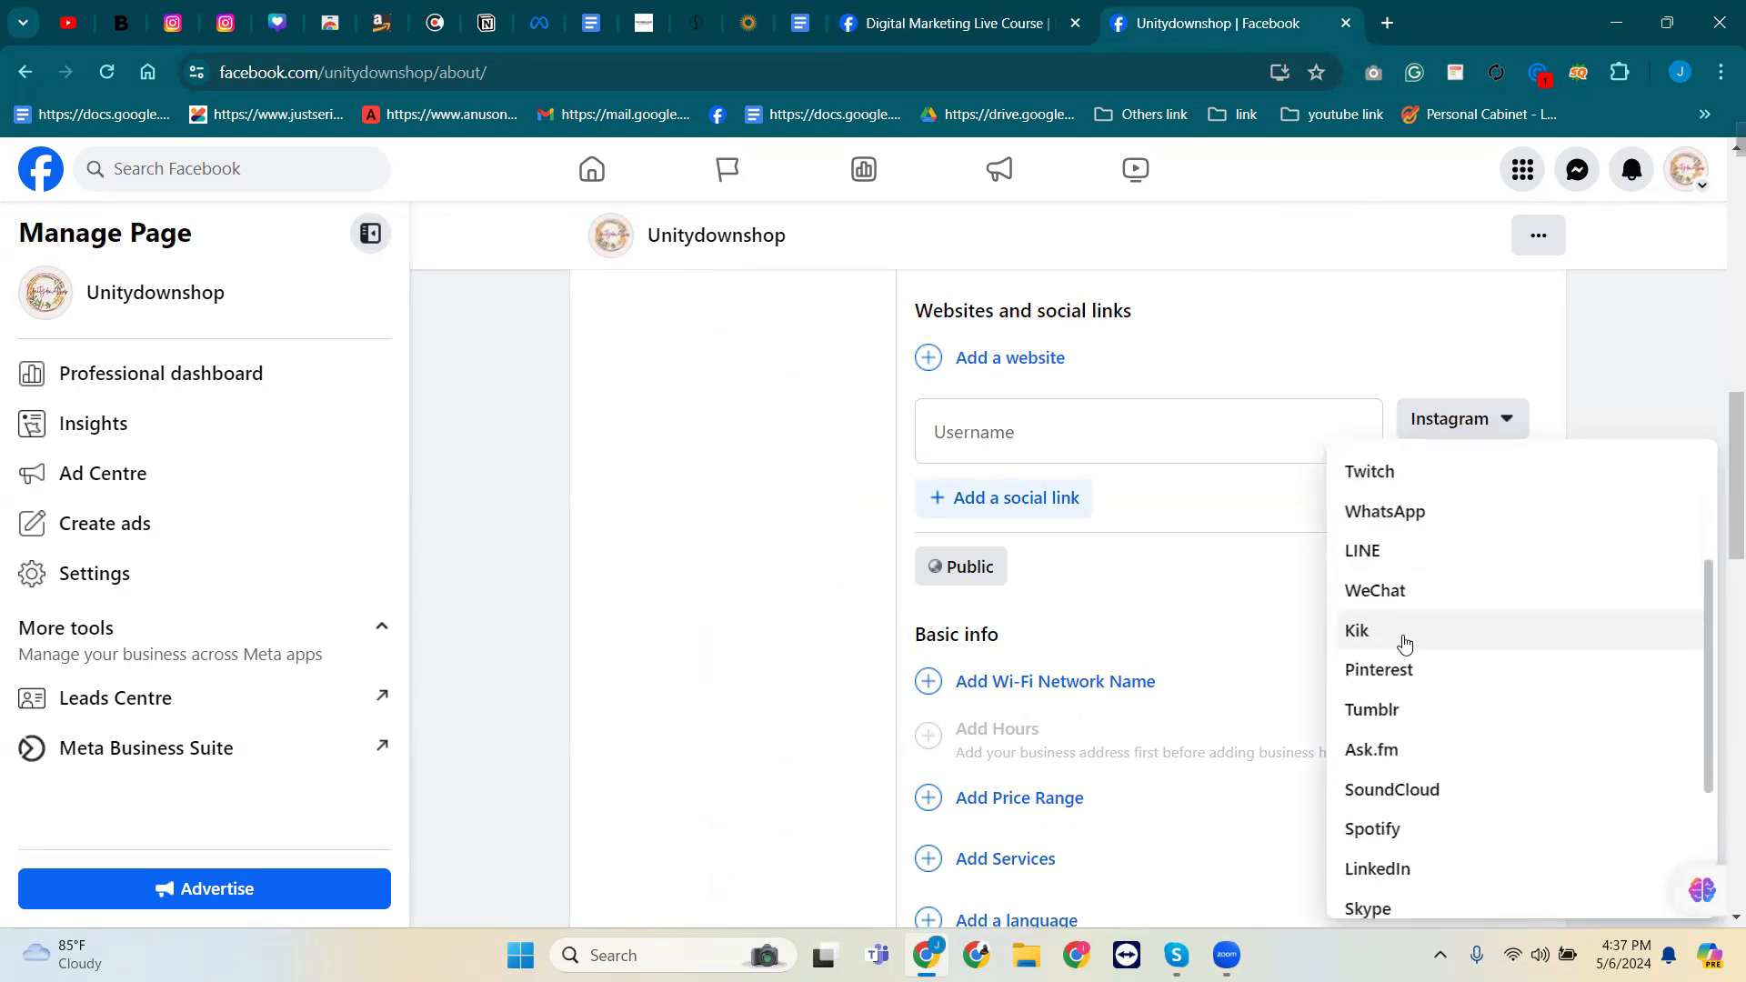
scroll(1400, 680, "up", 5)
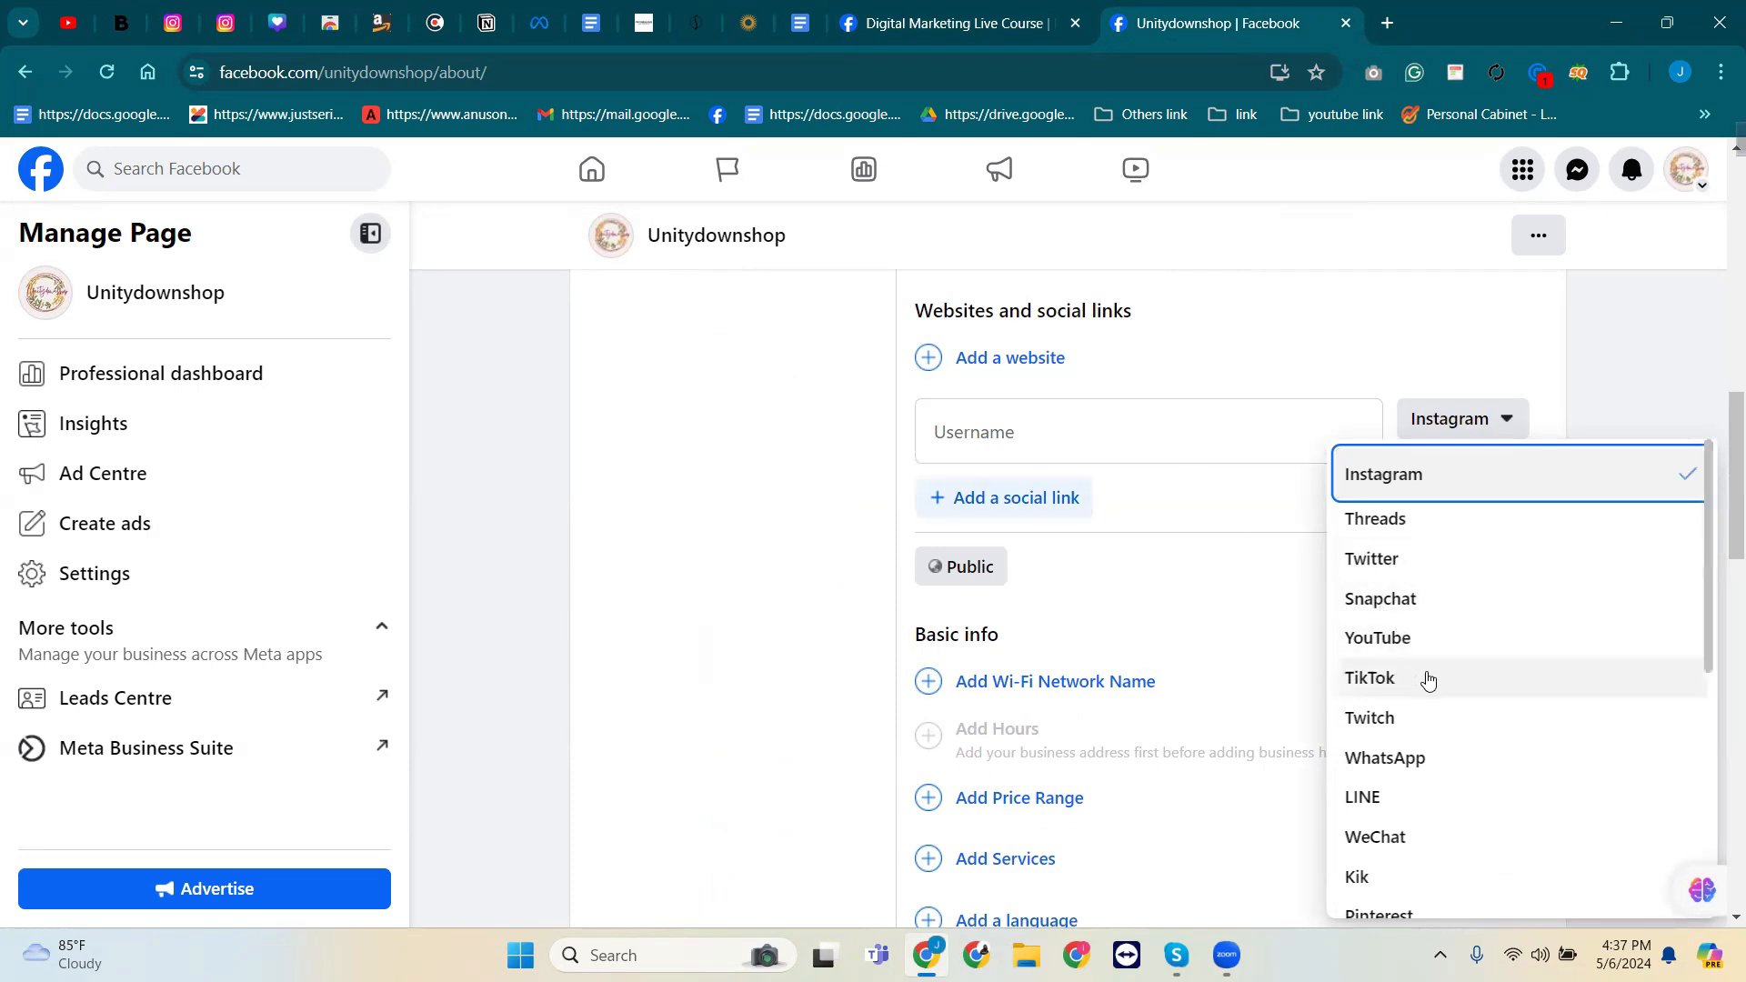
left_click(811, 495)
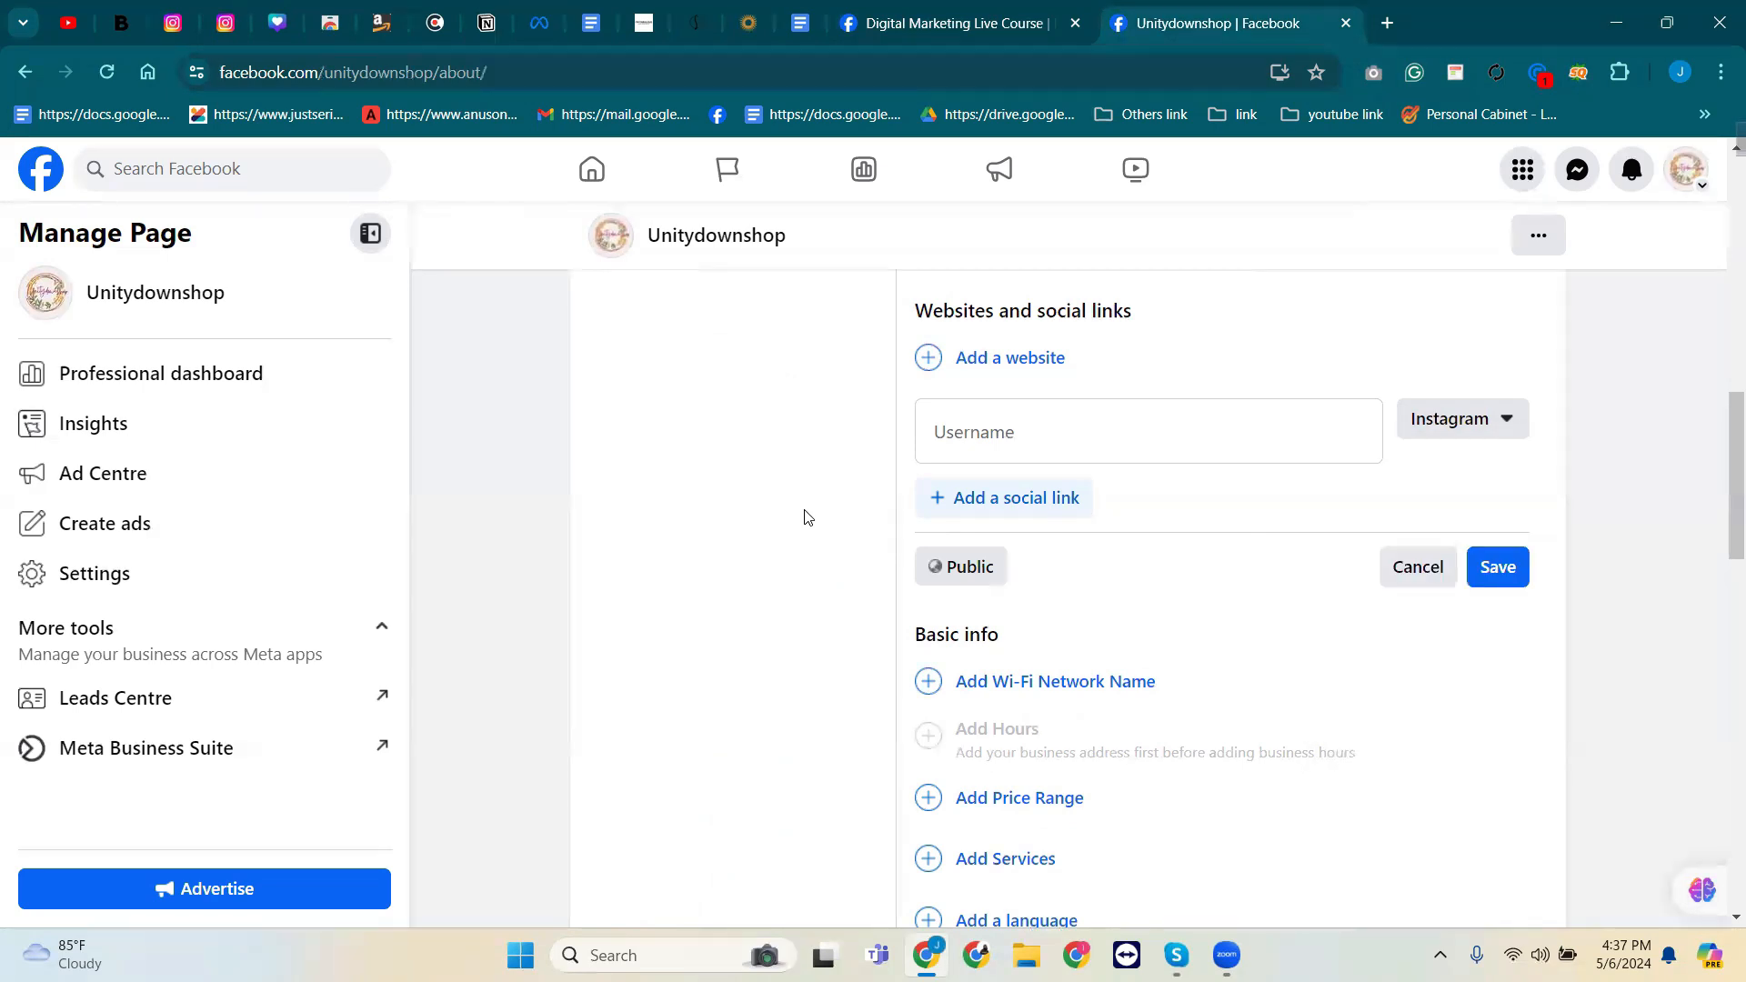
scroll(1037, 633, "up", 2)
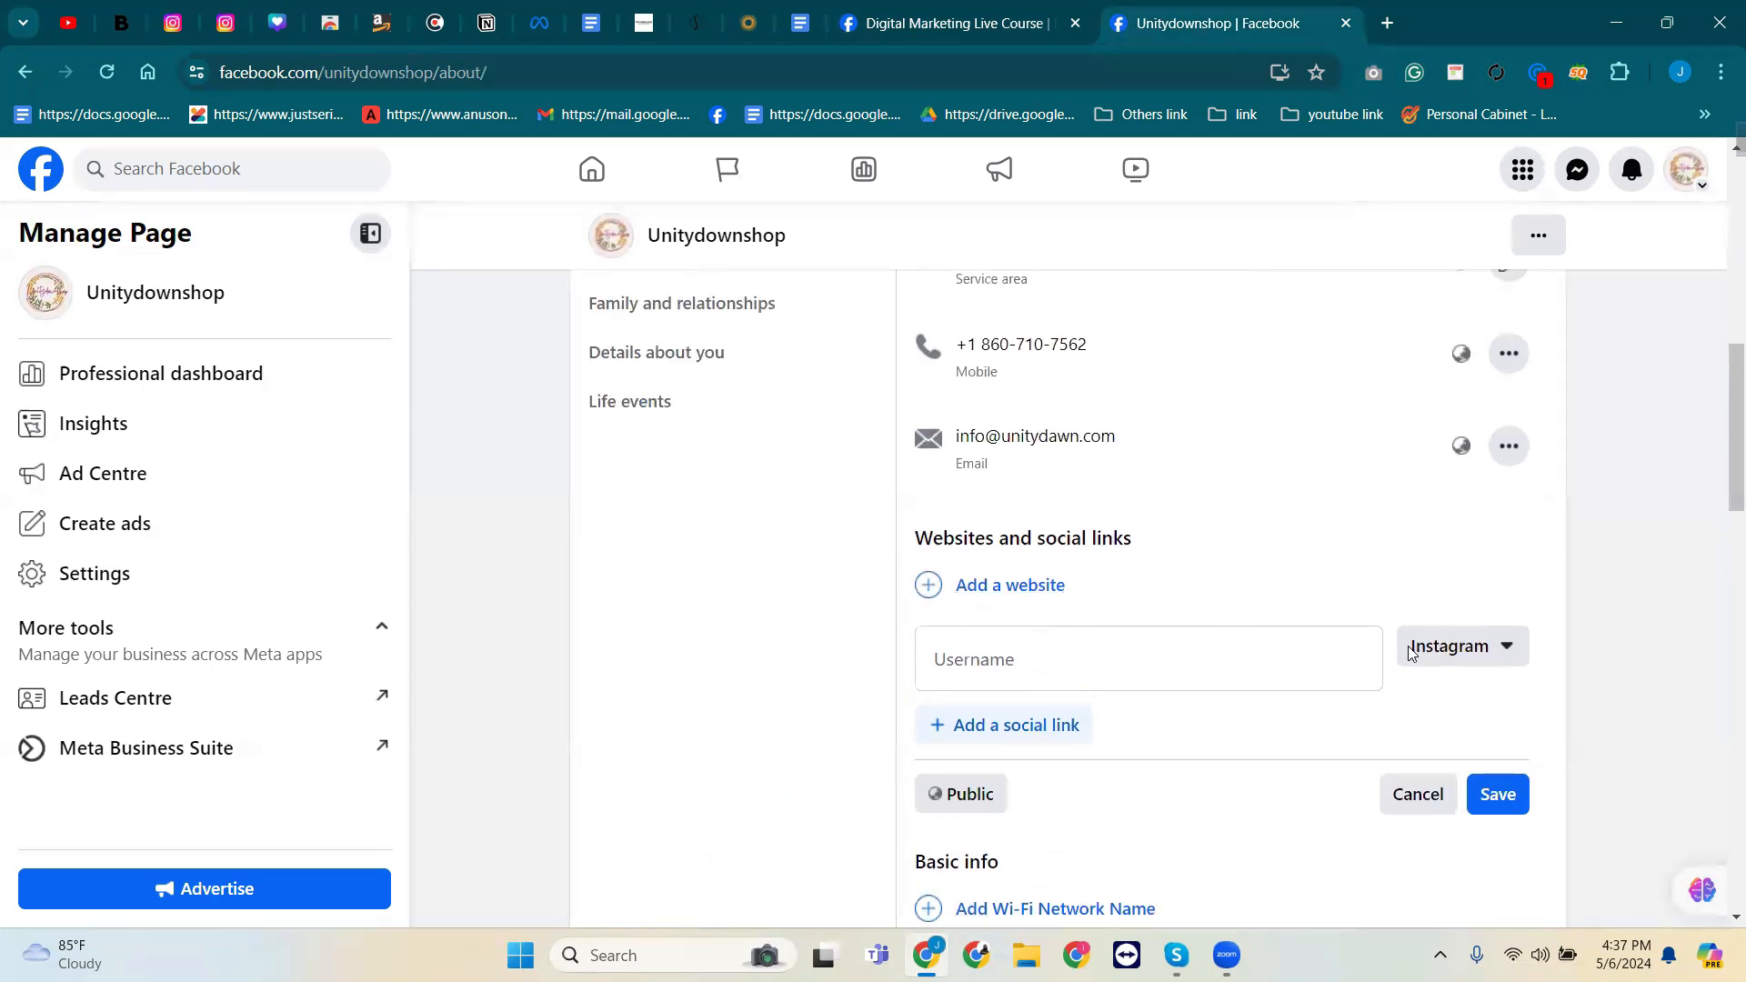
scroll(1422, 671, "down", 3)
left_click(1415, 464)
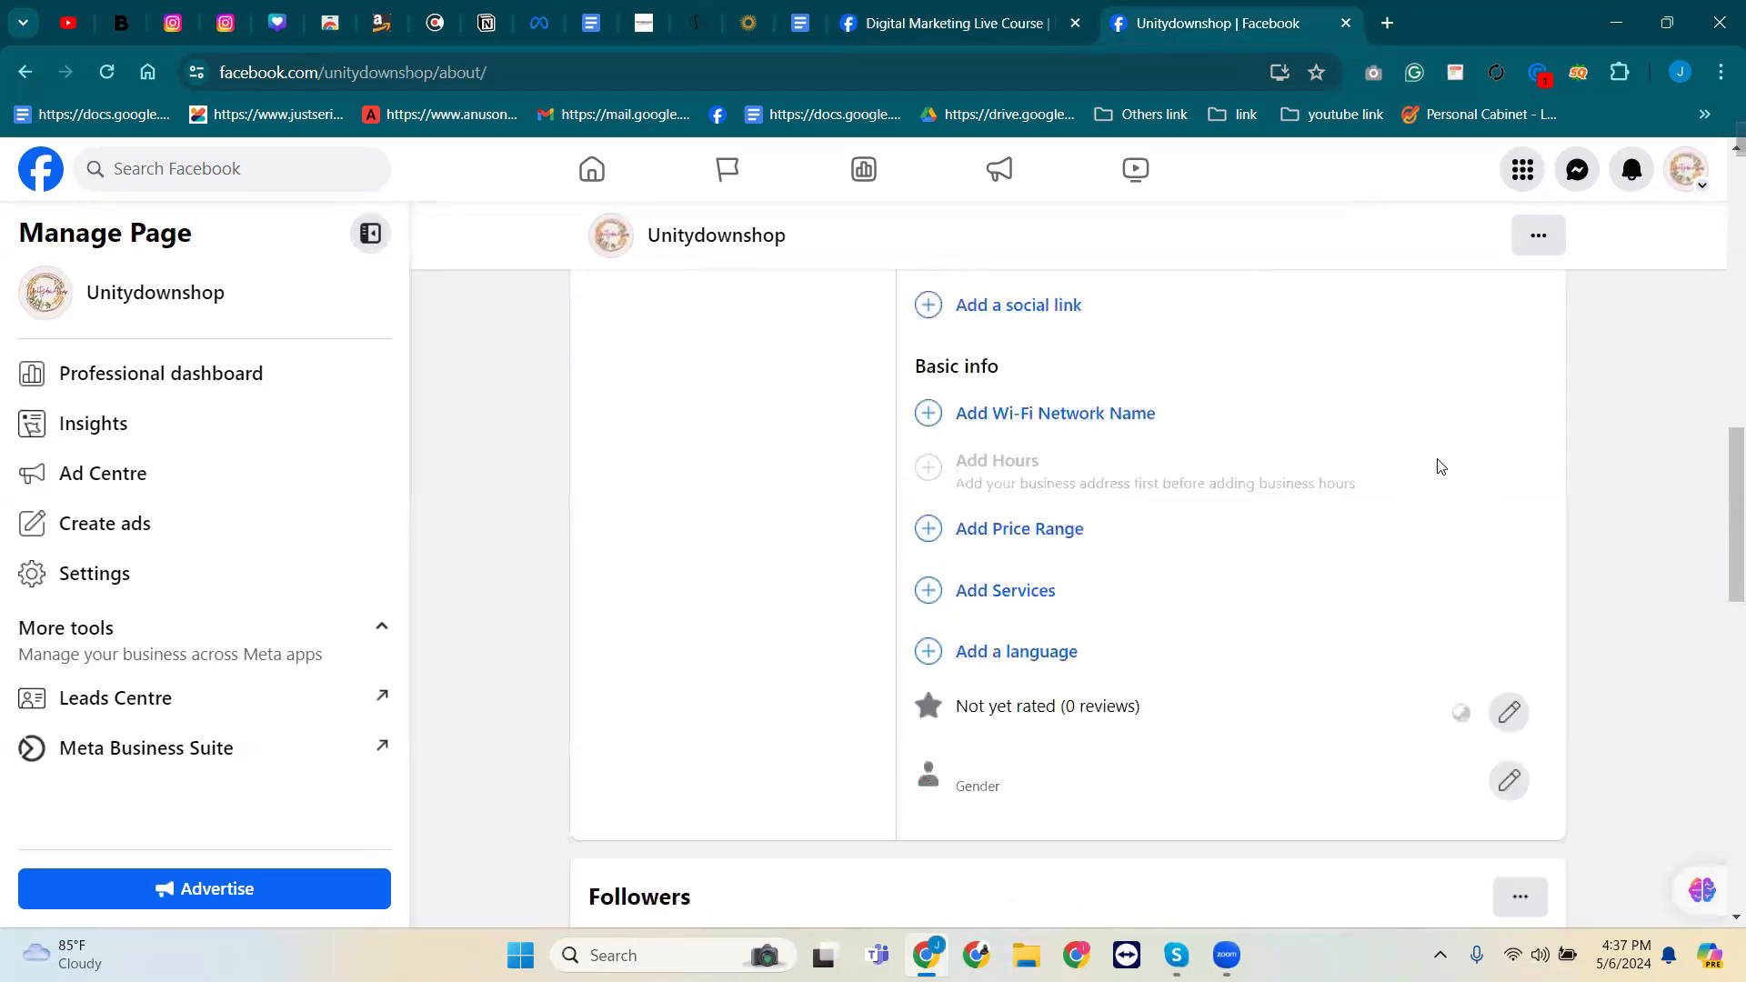
Start a new social link with WhatsApp as the platform and make its username ready for entry.
scroll(1452, 464, "up", 1)
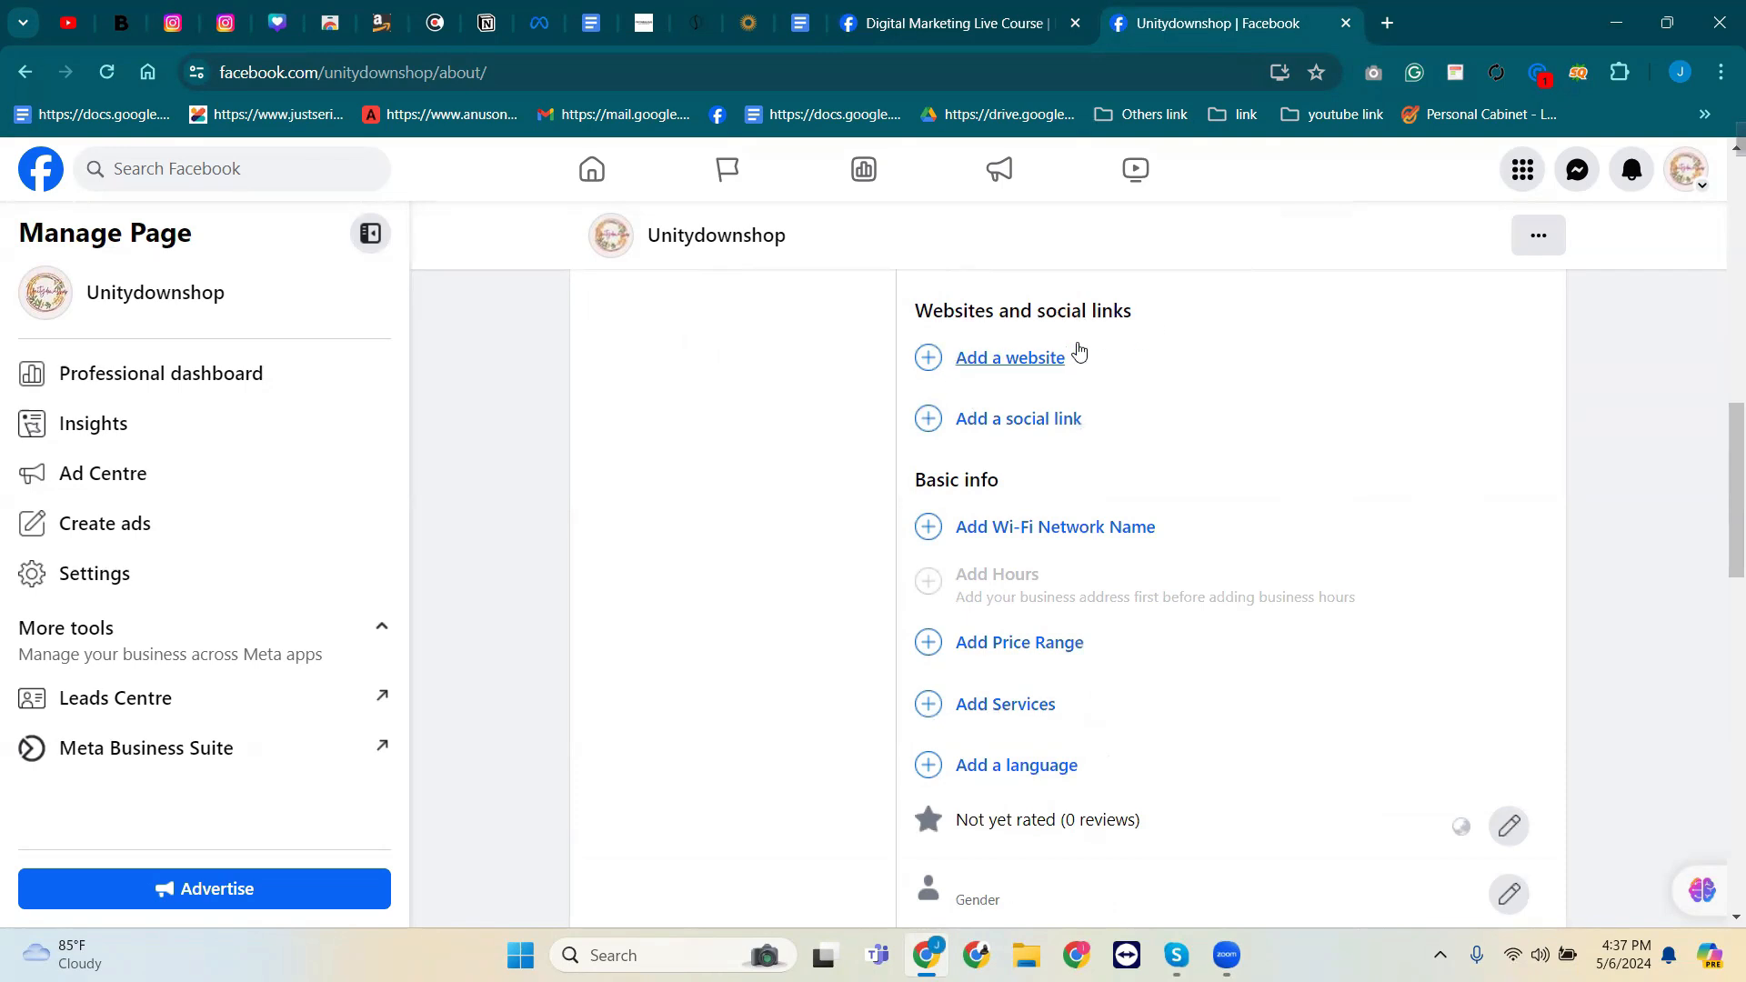
left_click(1073, 424)
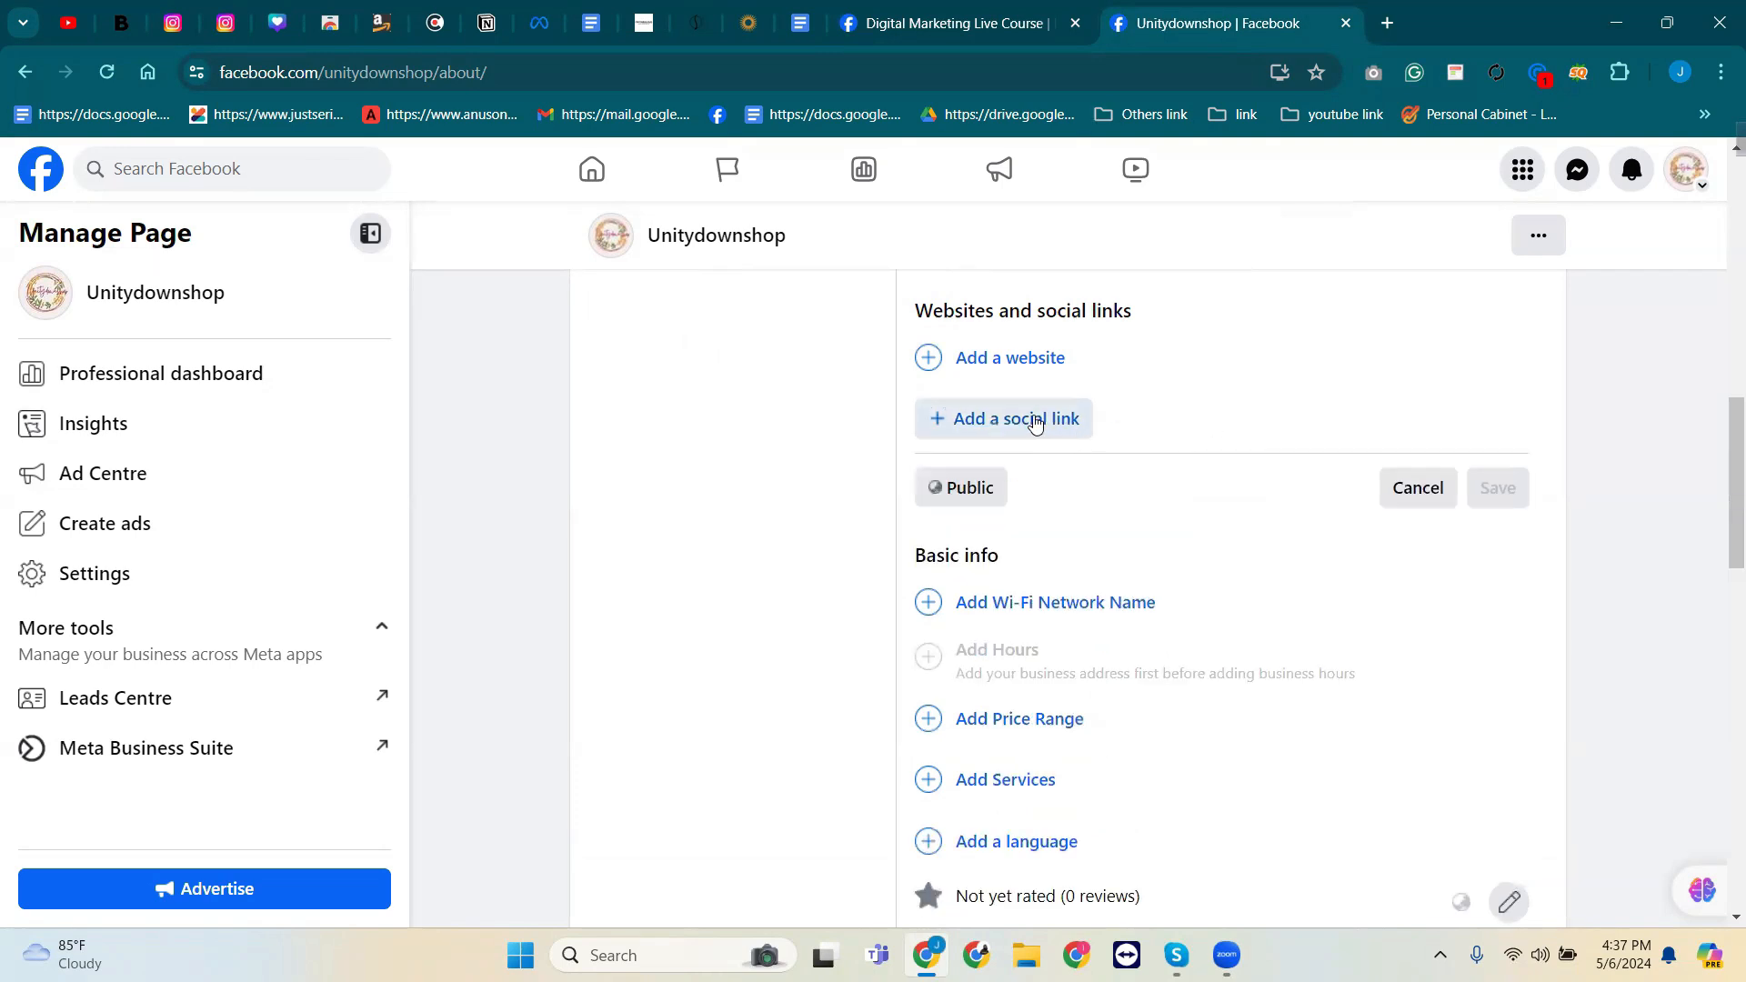
left_click(1071, 426)
left_click(1021, 447)
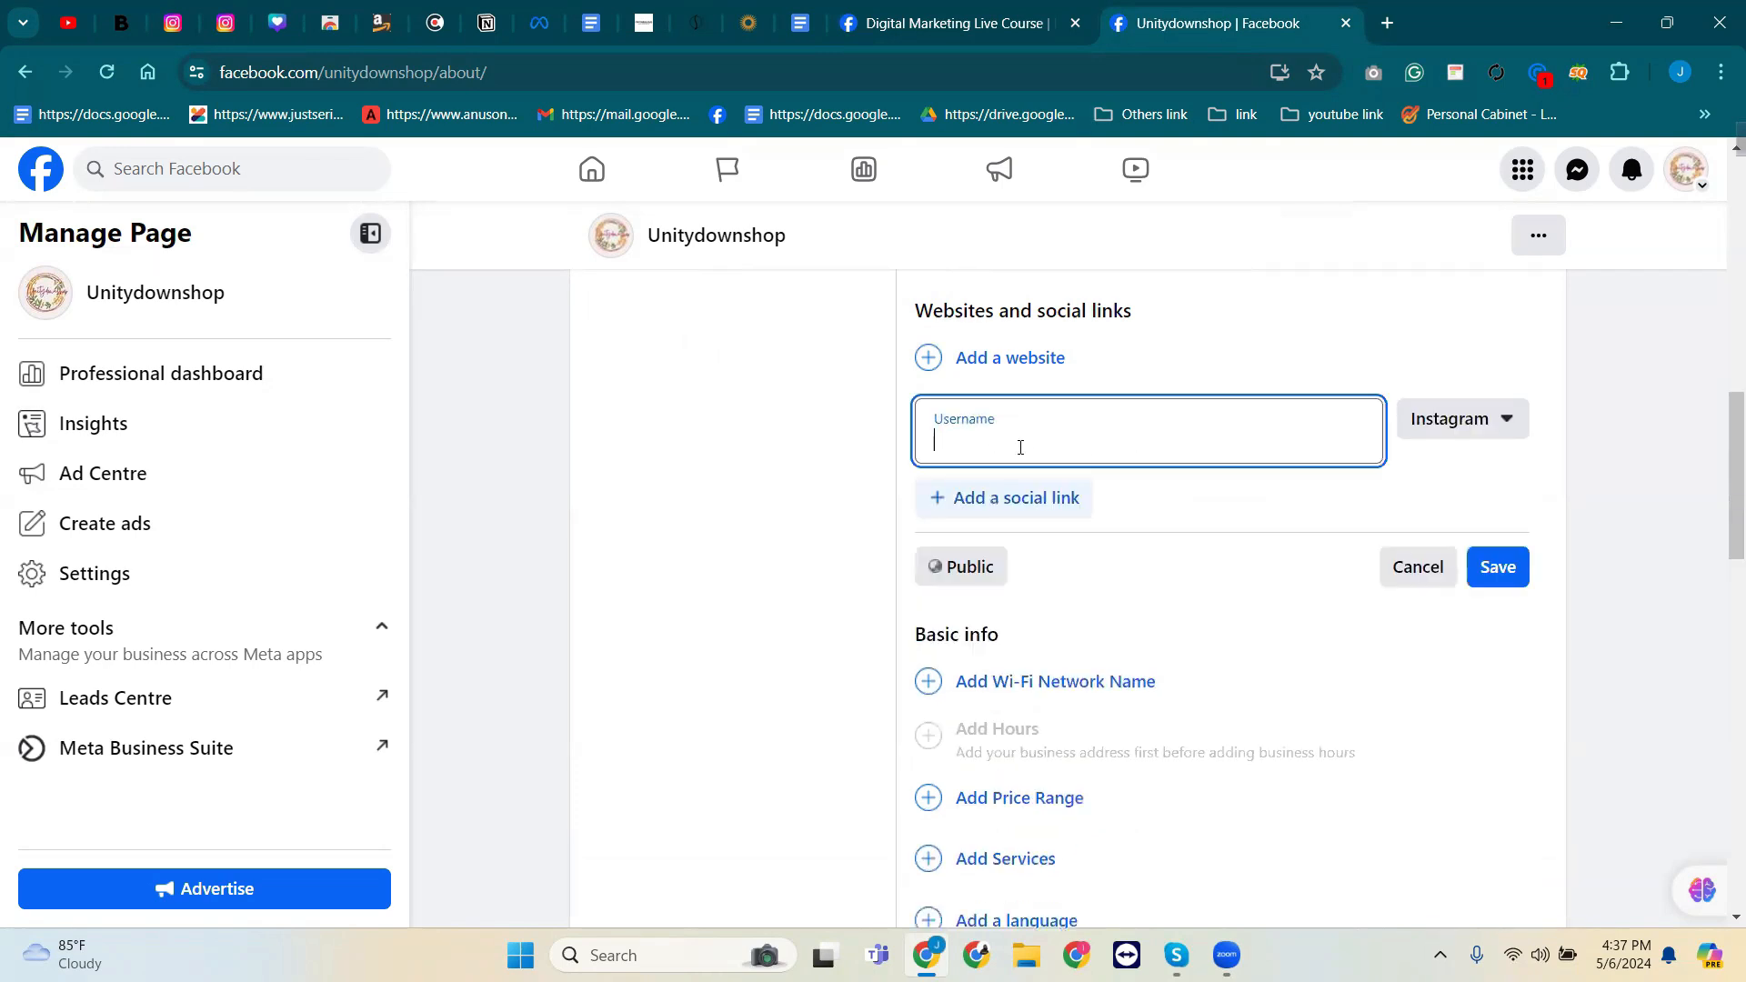
left_click(1462, 437)
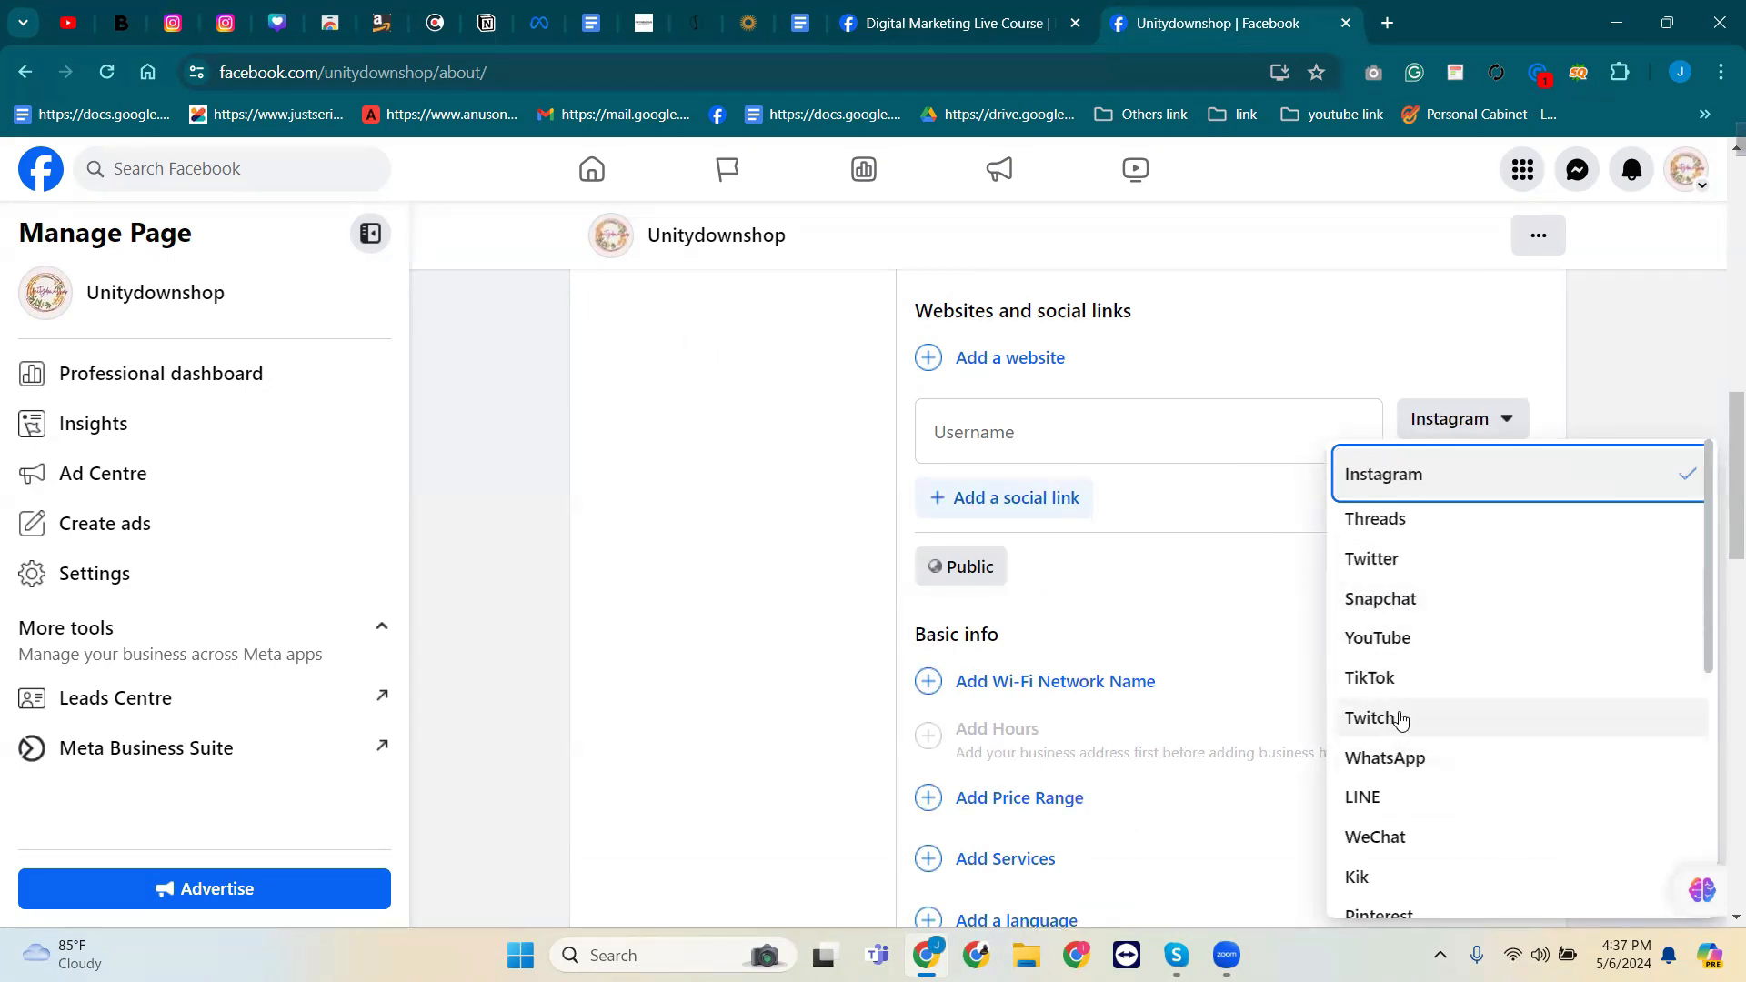
left_click(1450, 760)
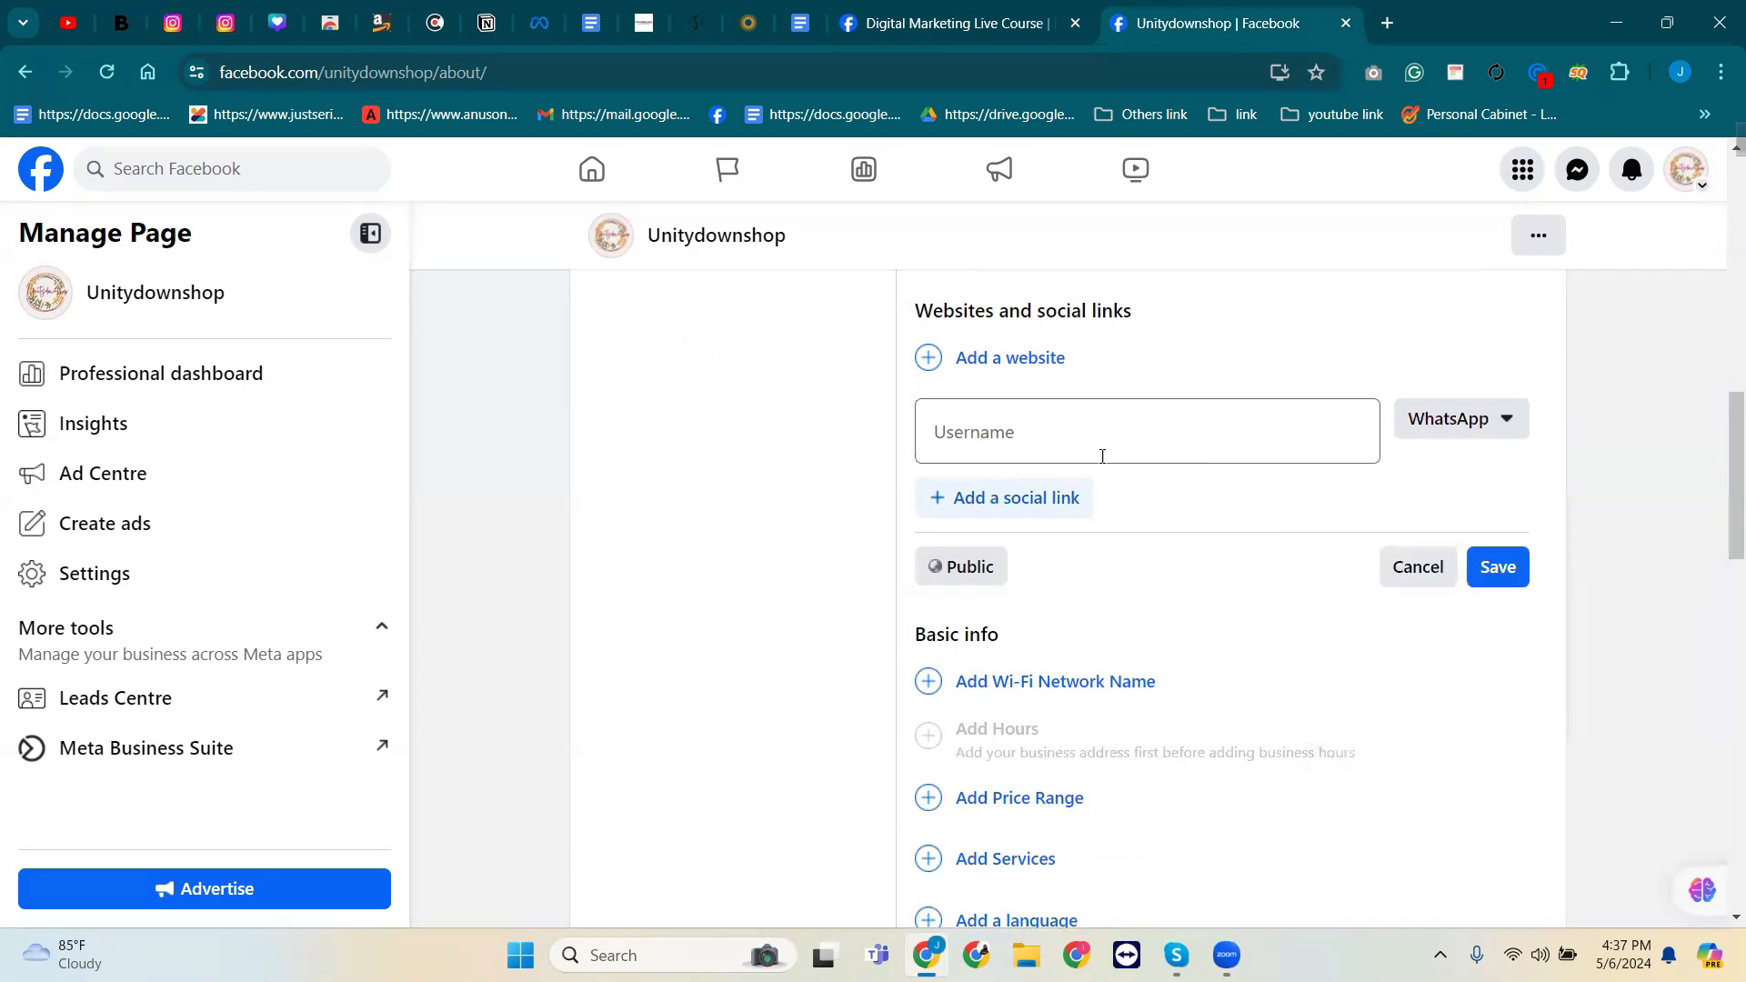
left_click(1010, 449)
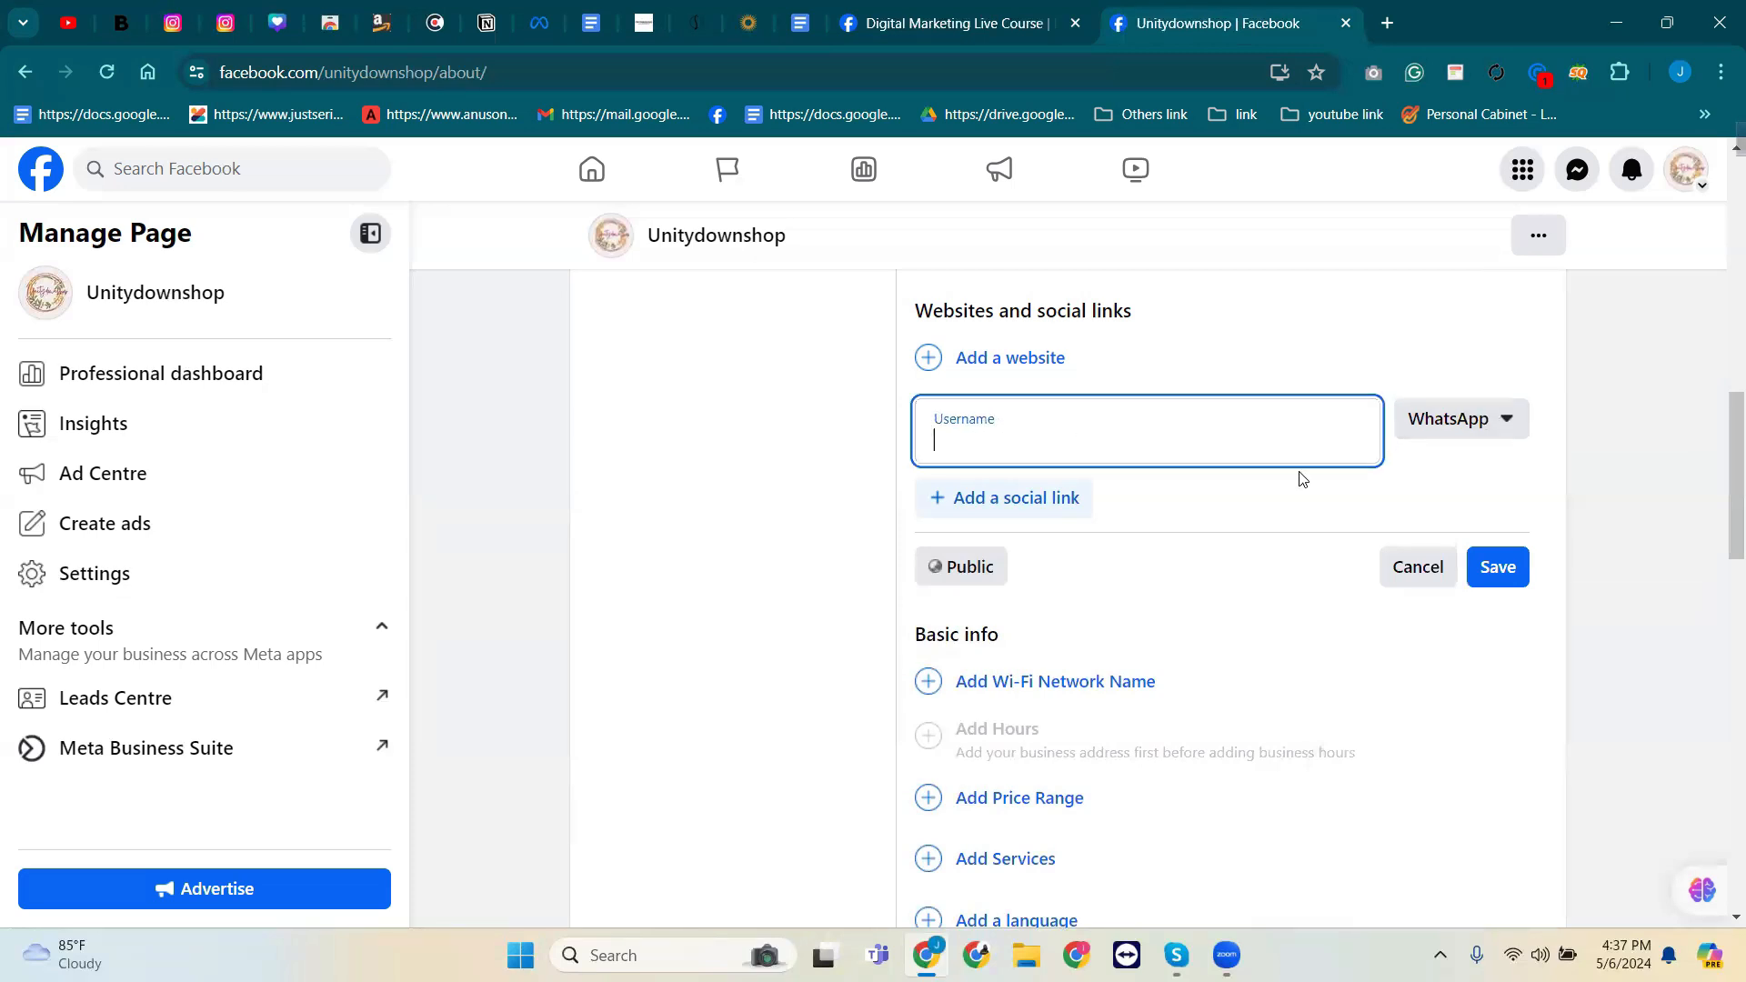
Cancel the social link entry and save ££ (Moderate) as Unitydownshop's price range, using the Digital Marketing Live Course page as reference.
left_click(1418, 567)
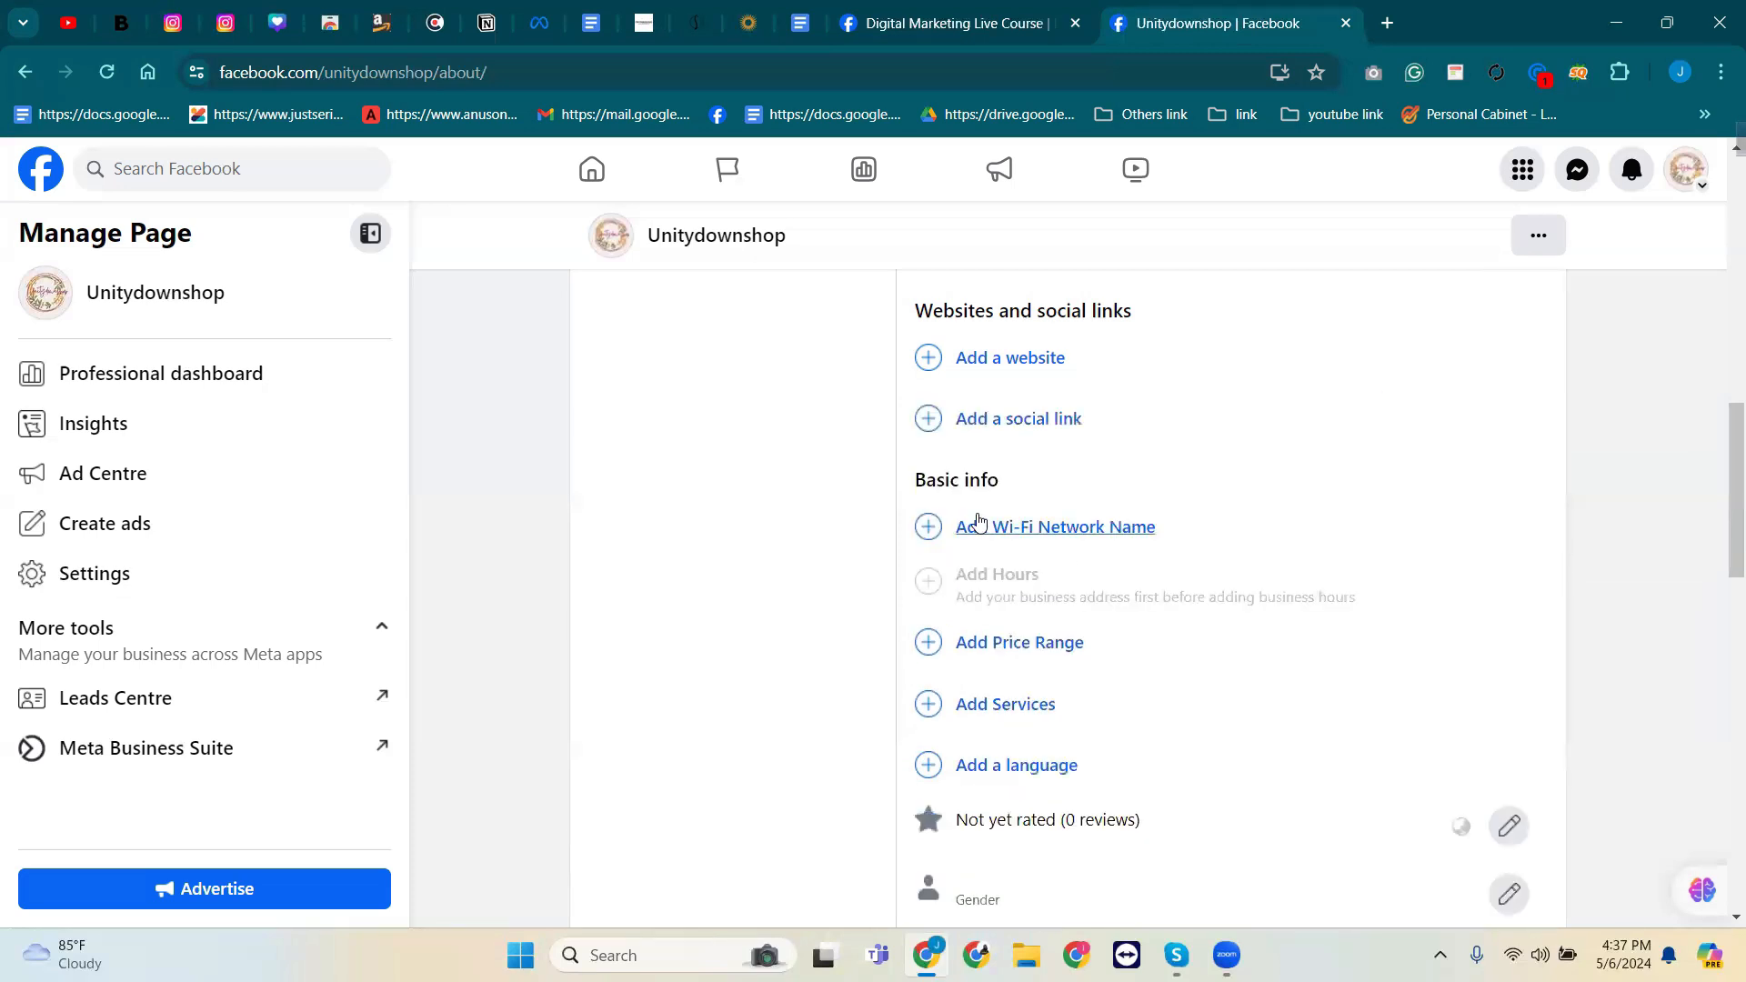
scroll(959, 489, "down", 2)
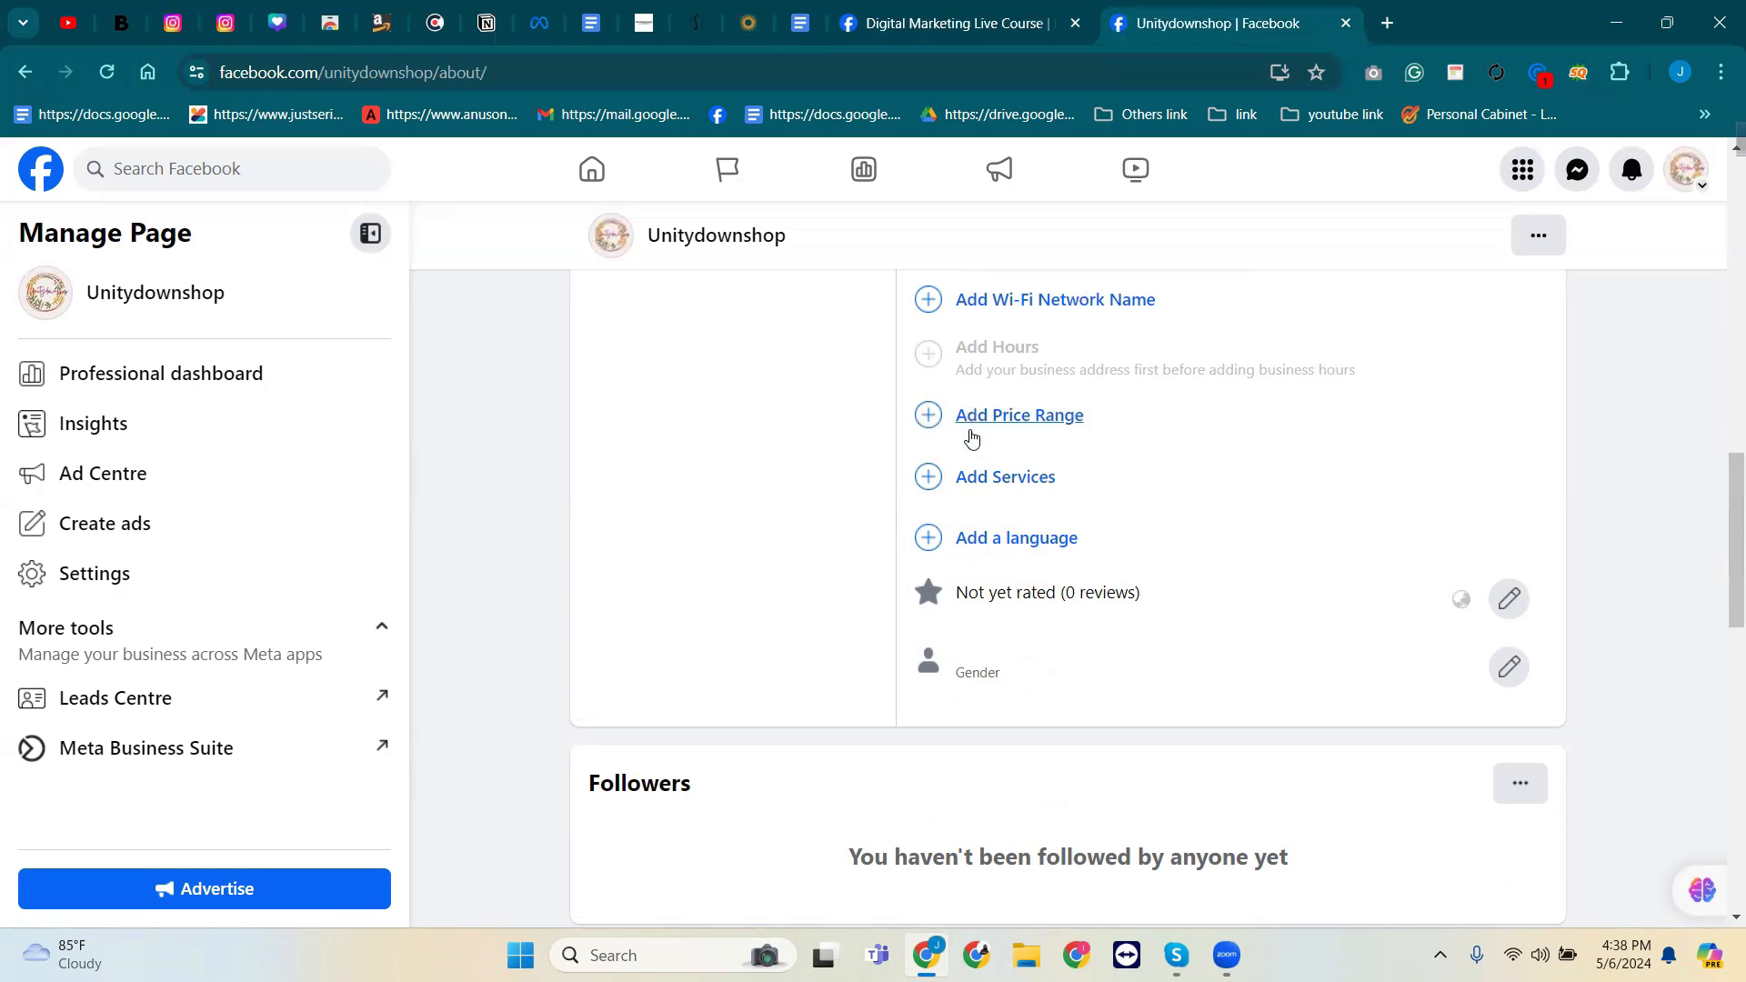
left_click(1070, 421)
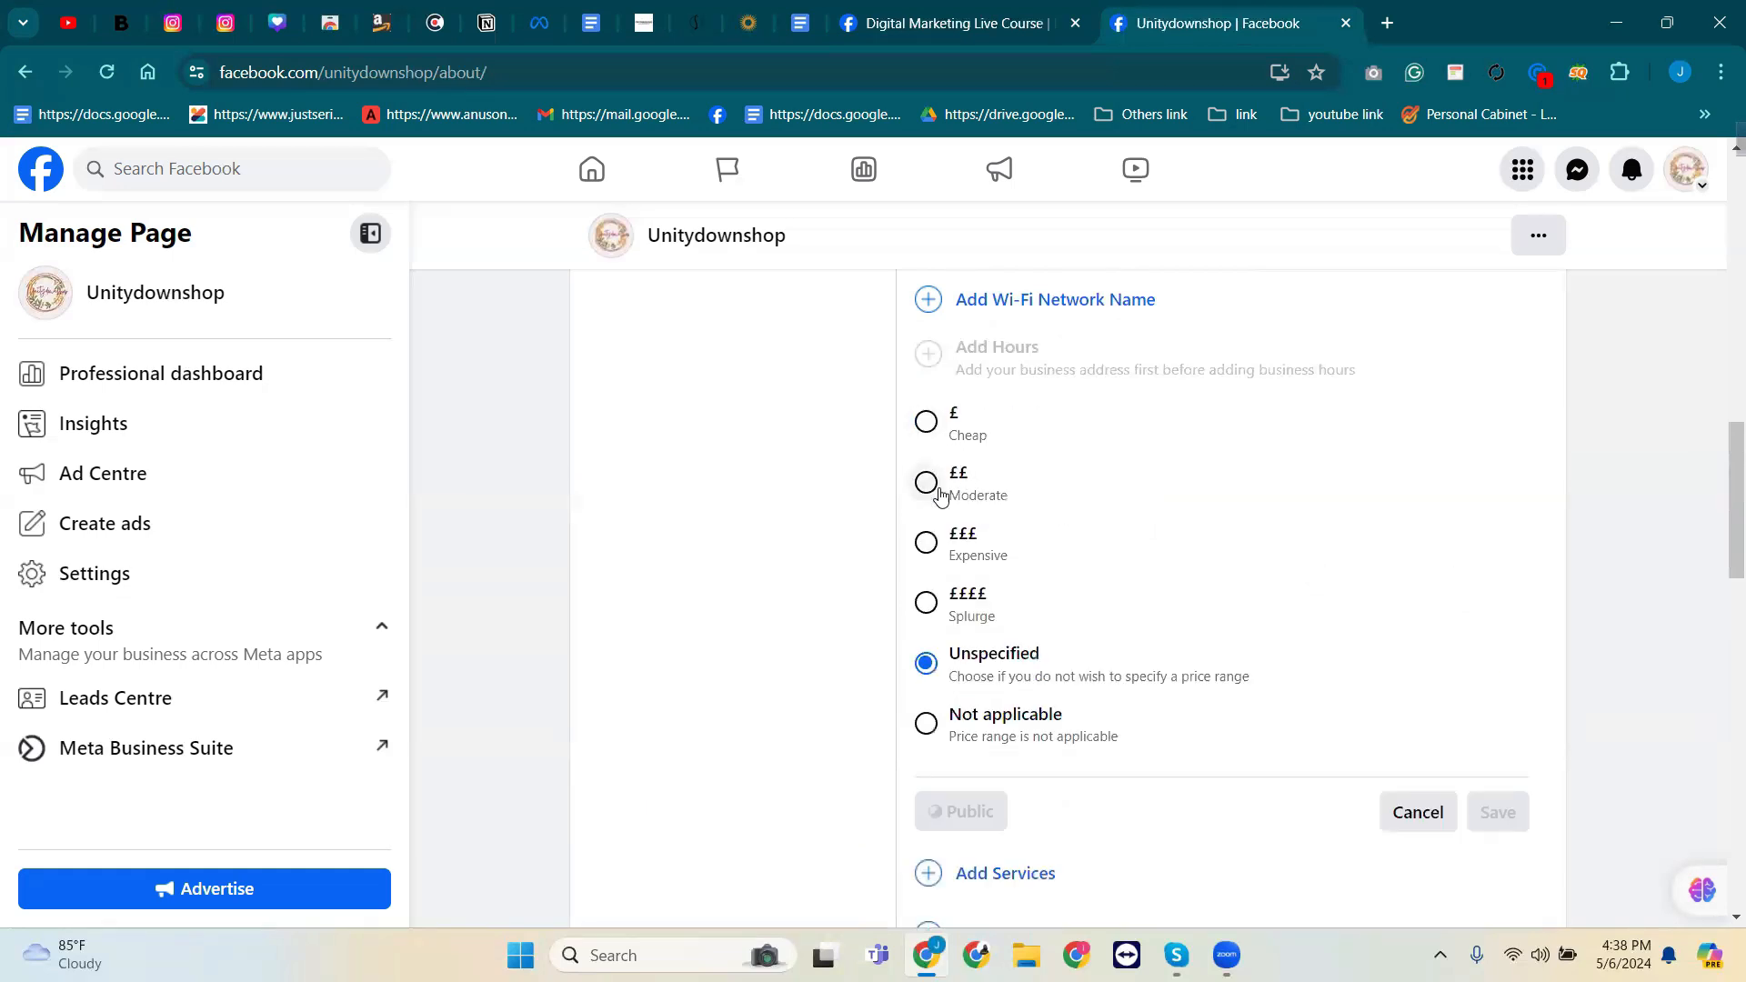
left_click(925, 13)
scroll(762, 673, "down", 3)
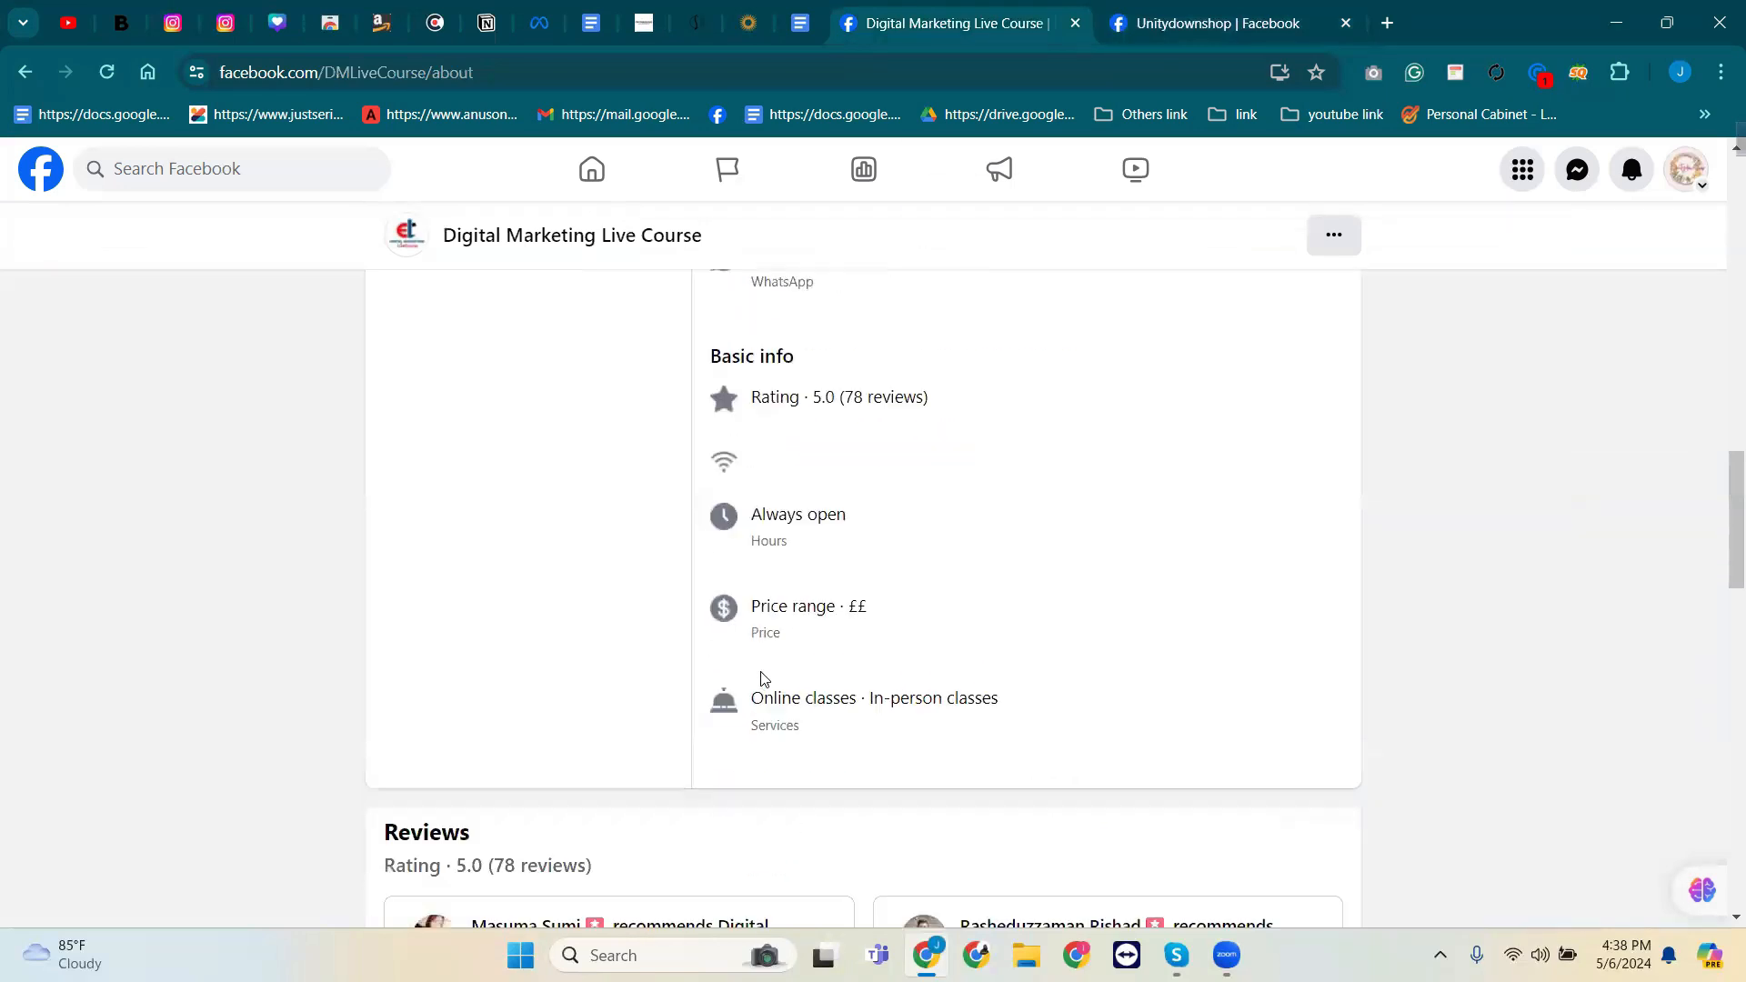
scroll(764, 679, "down", 1)
left_click_drag(873, 506, 844, 466)
key("ctrl+Tab")
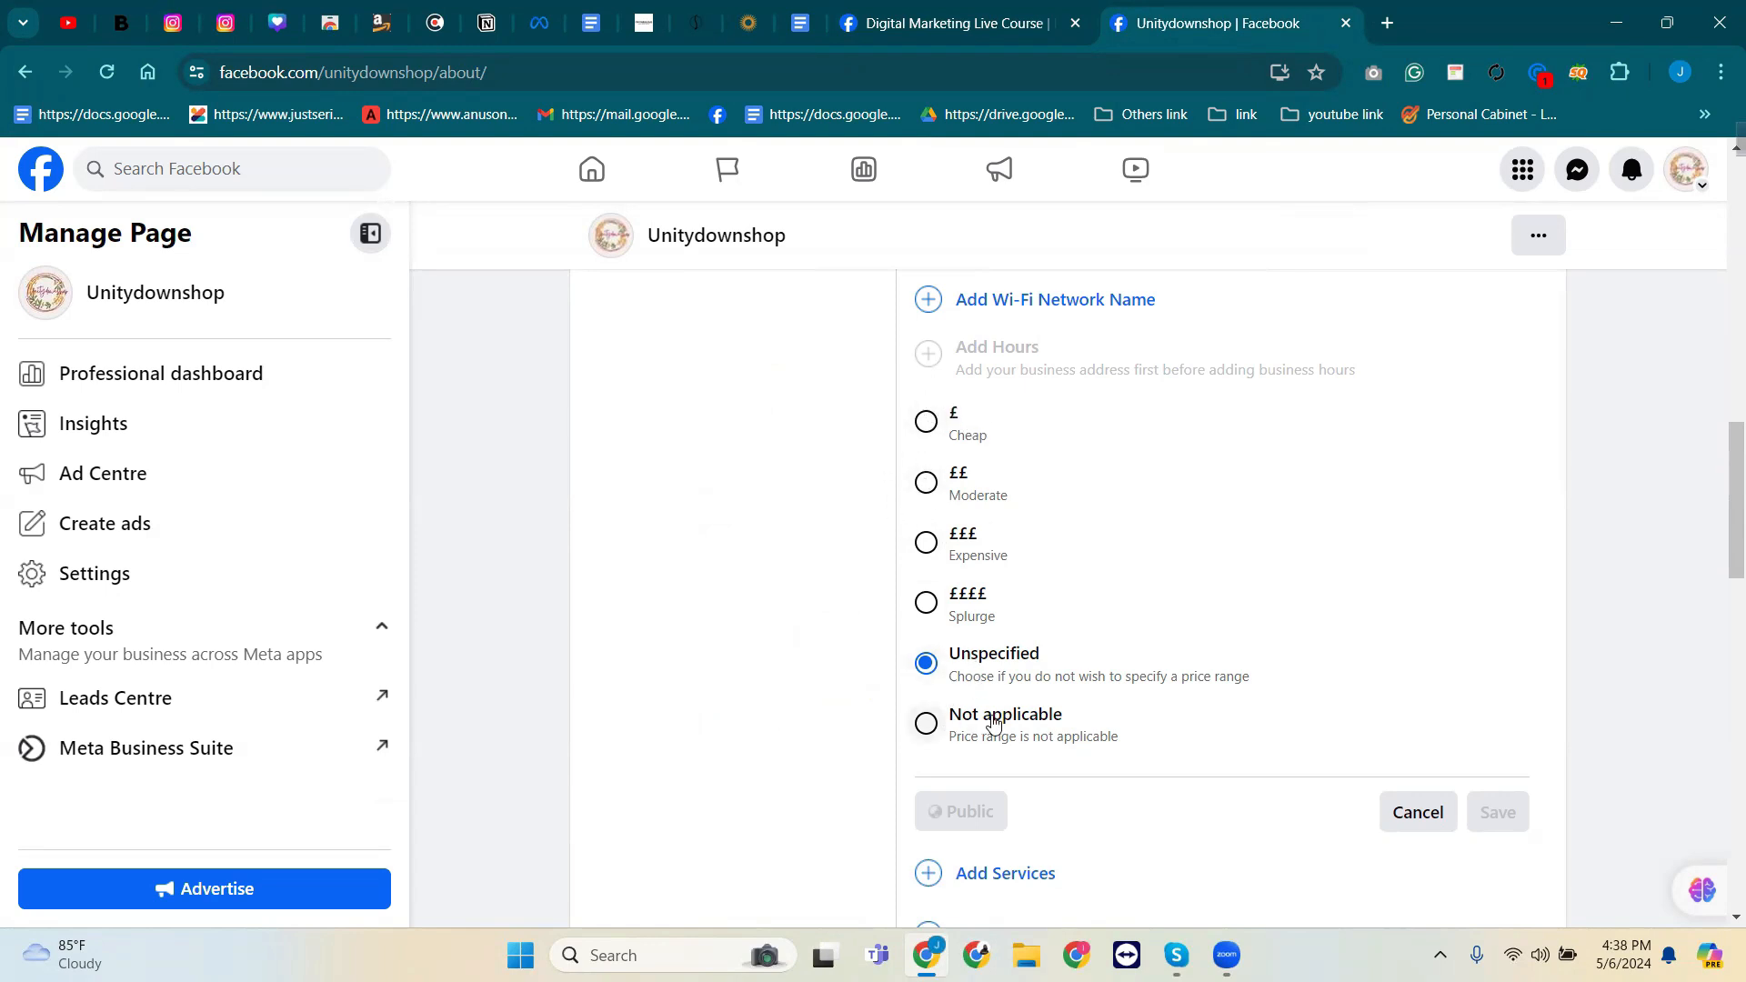
left_click(927, 483)
scroll(1351, 705, "down", 4)
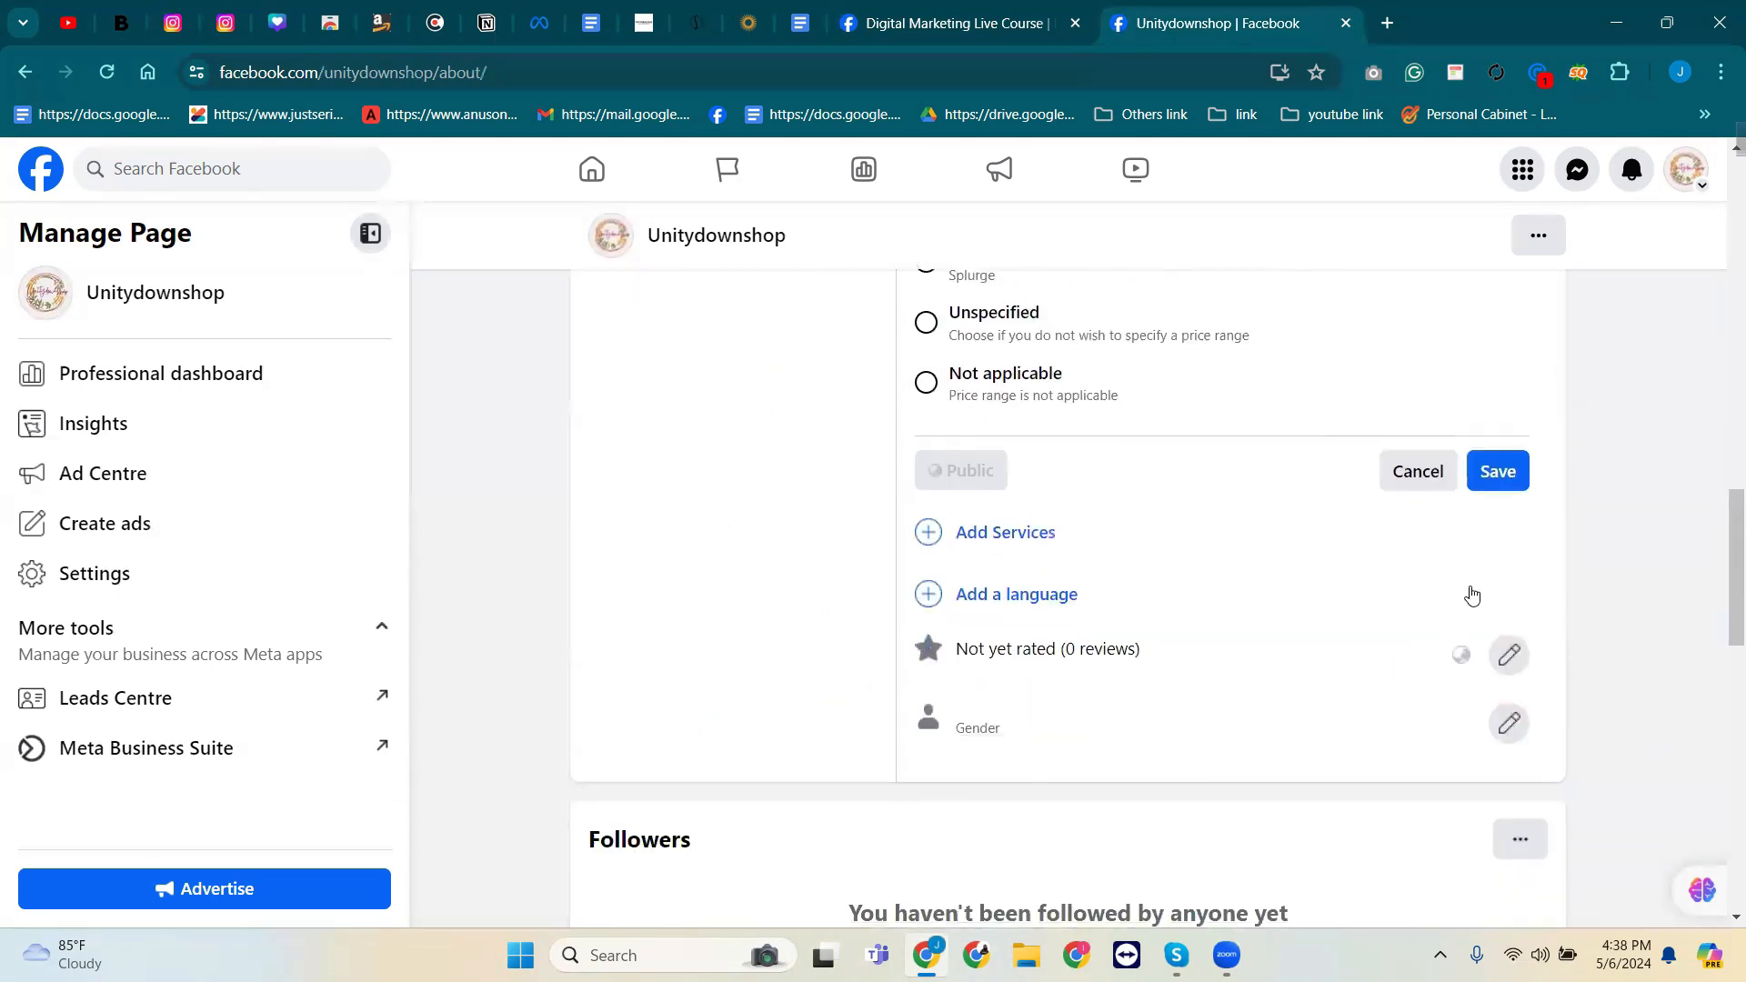
left_click(1500, 471)
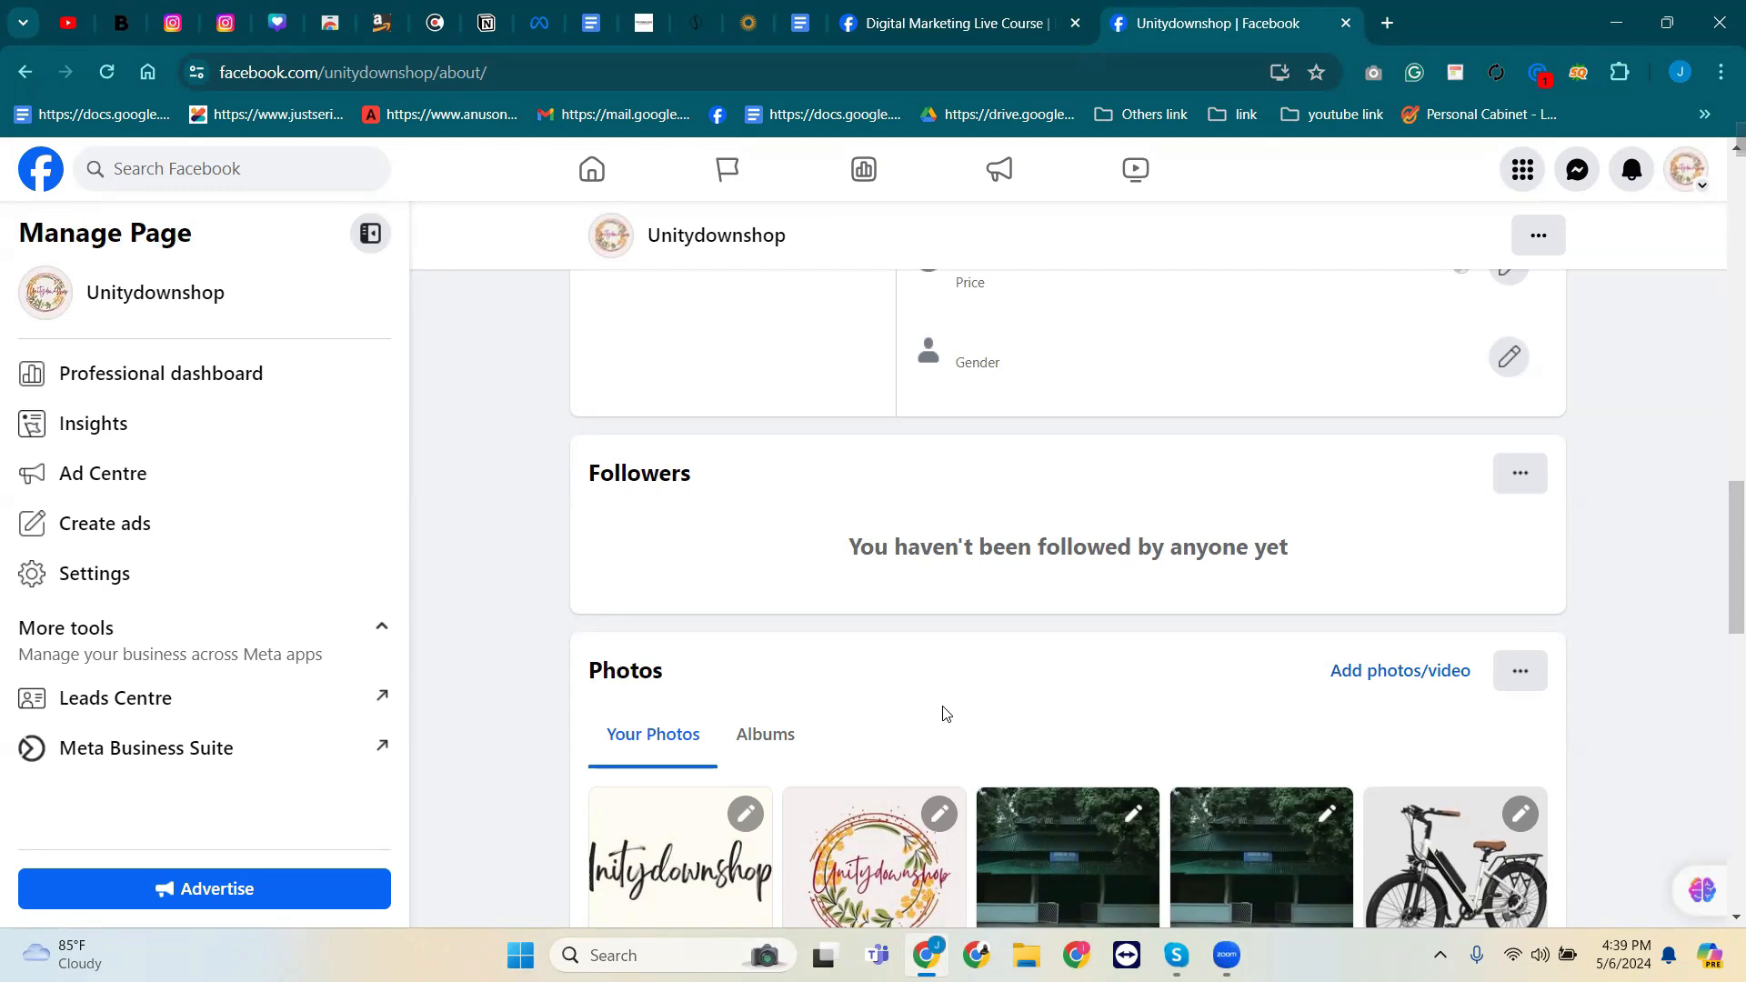
scroll(946, 714, "up", 2)
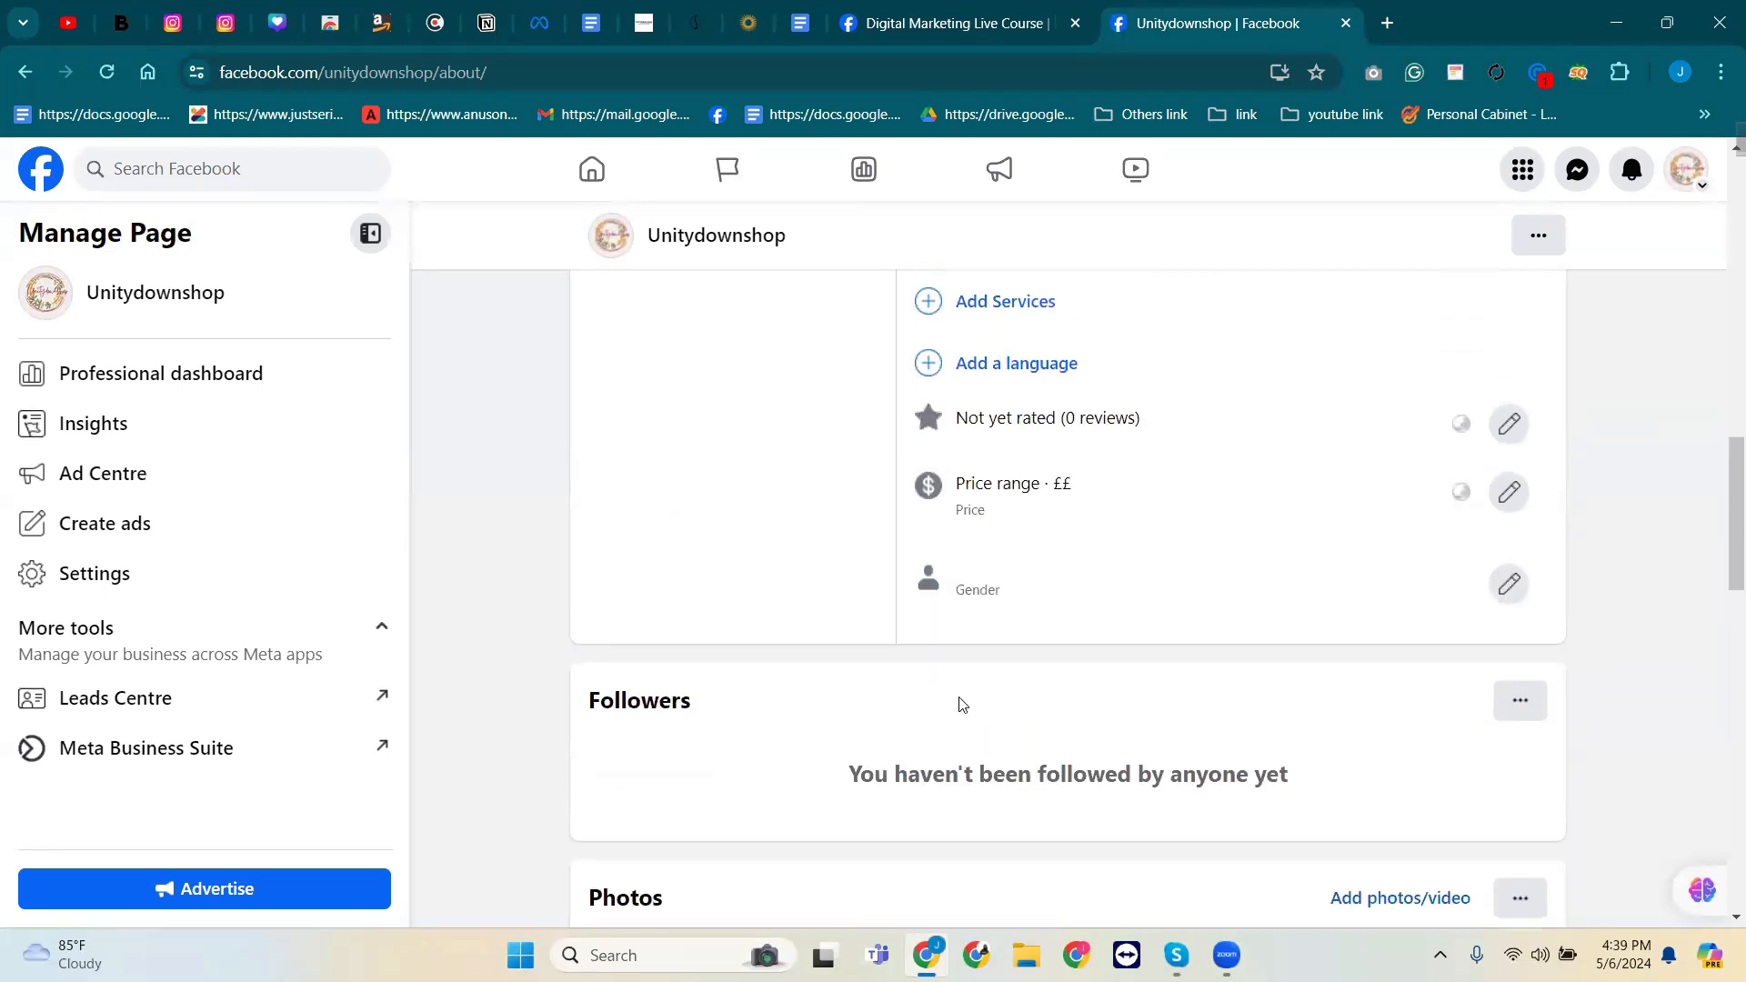
Examine the contact details, social links, hours, price range and services on the Digital Marketing Live Course page as reference.
left_click(979, 27)
left_click(791, 684)
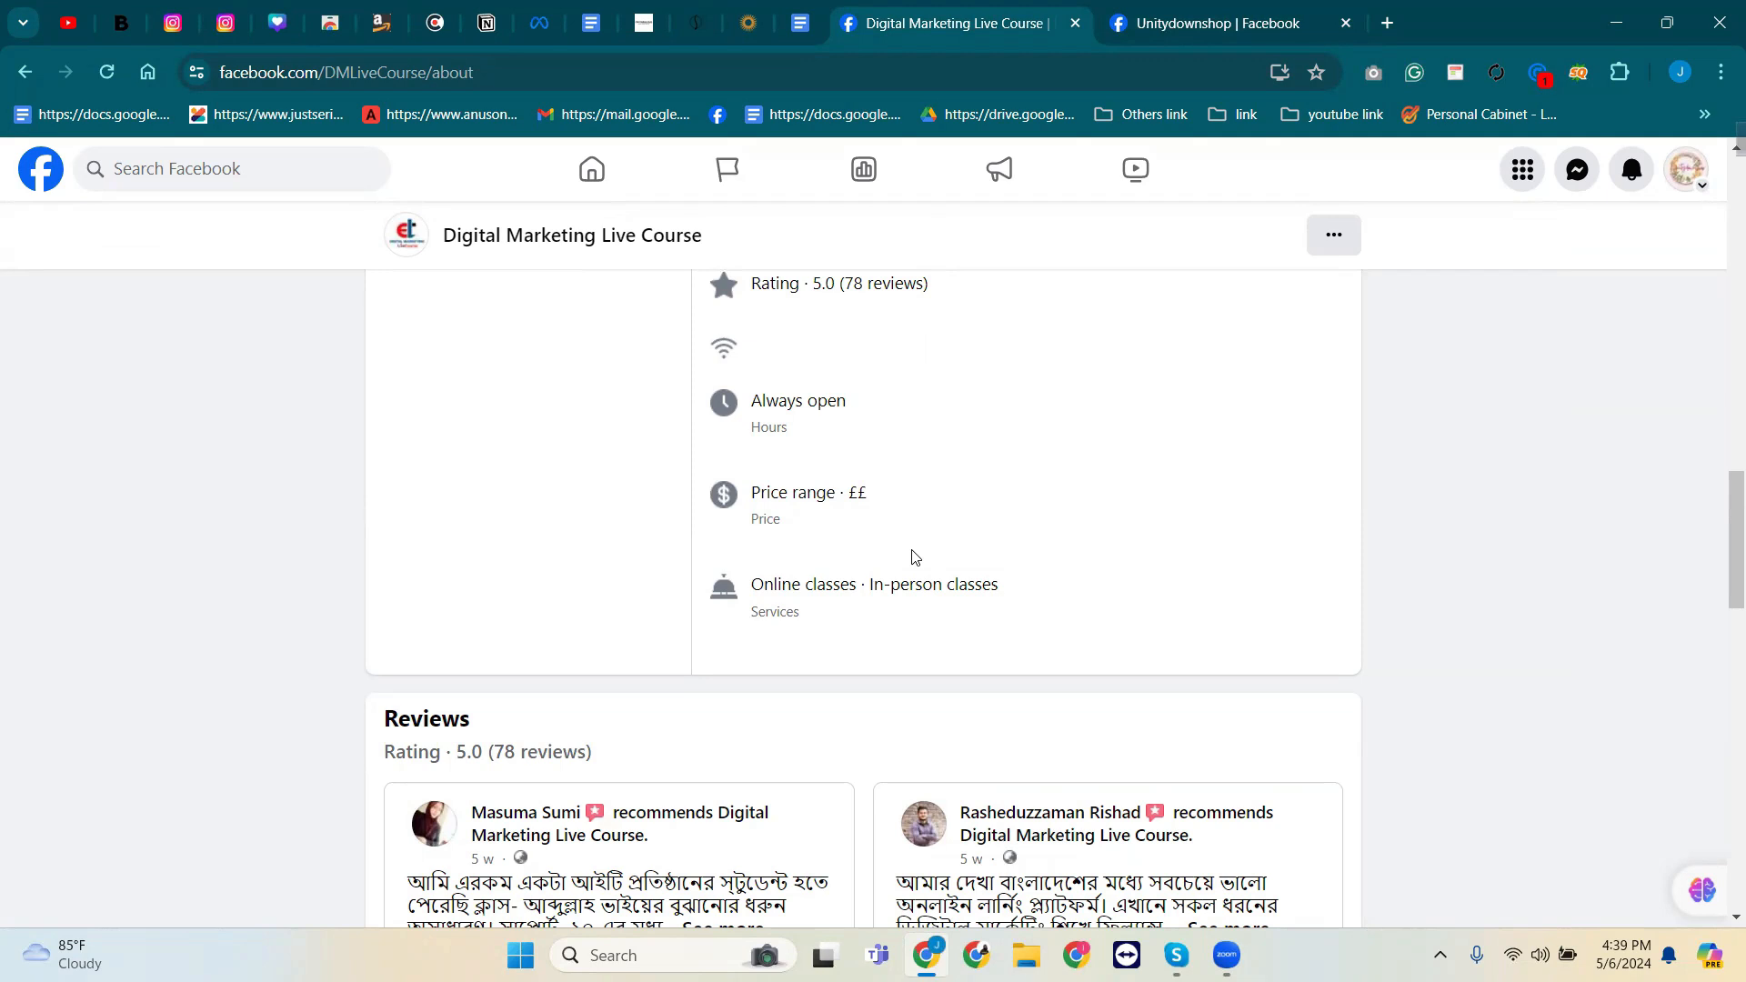
left_click(1140, 13)
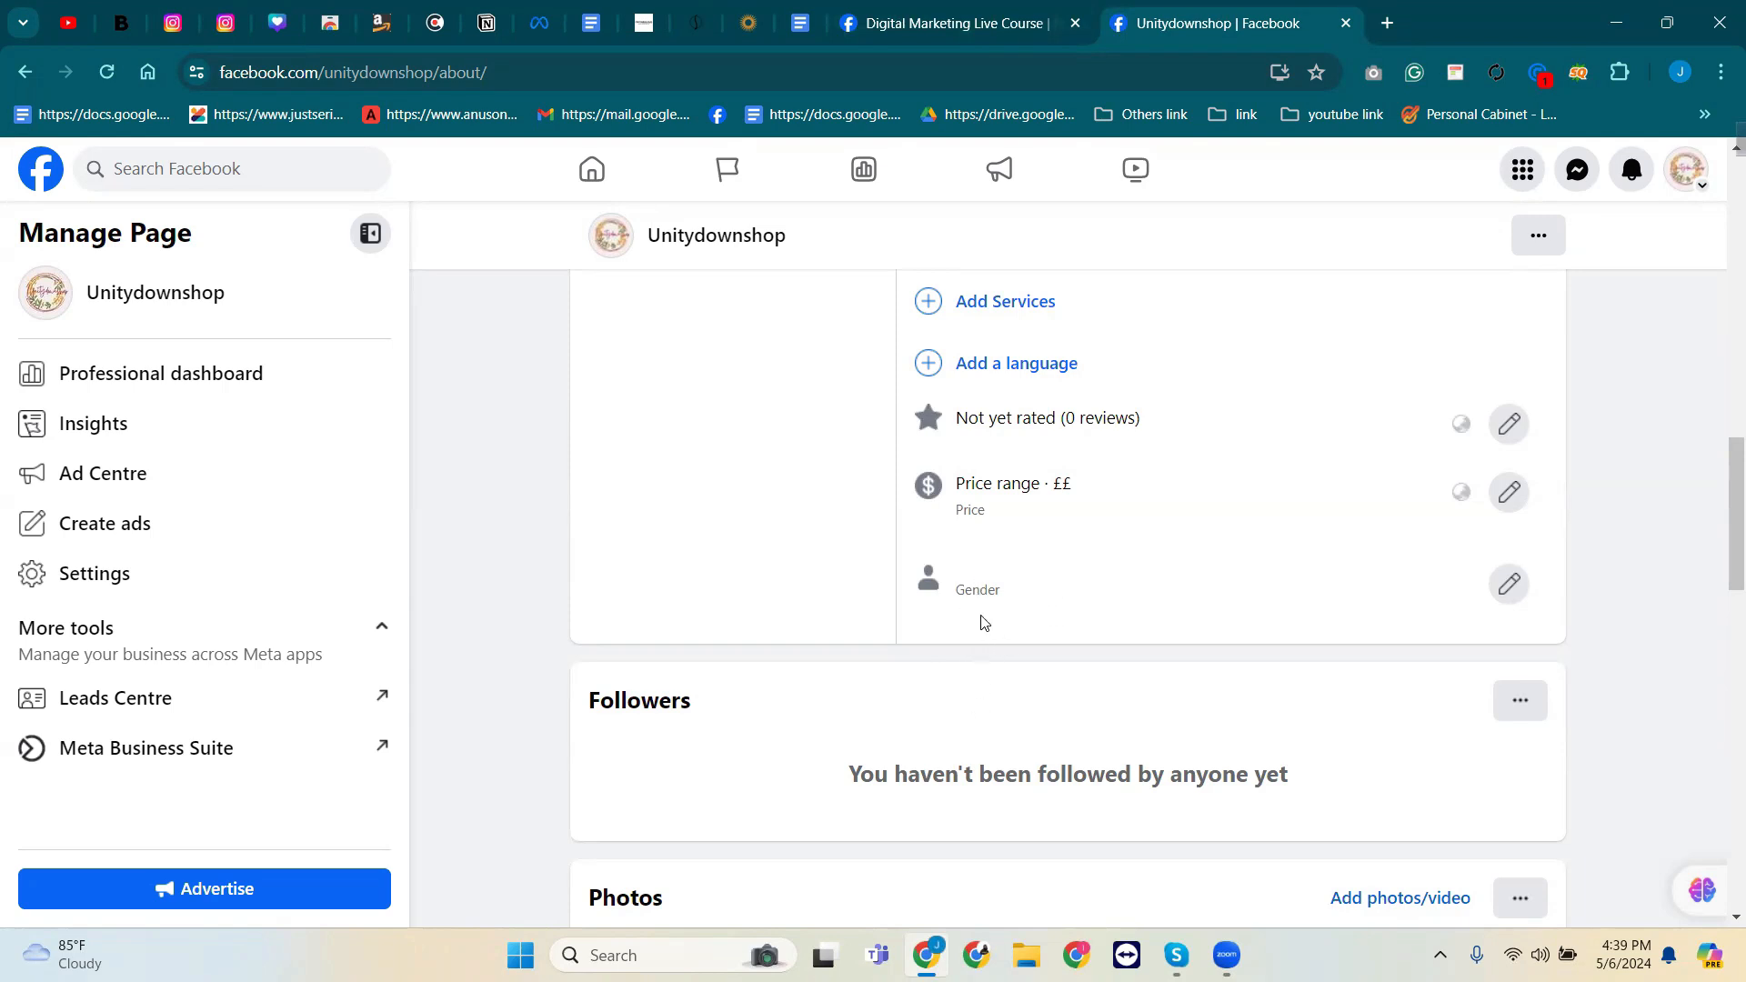
left_click(1016, 7)
scroll(773, 491, "up", 10)
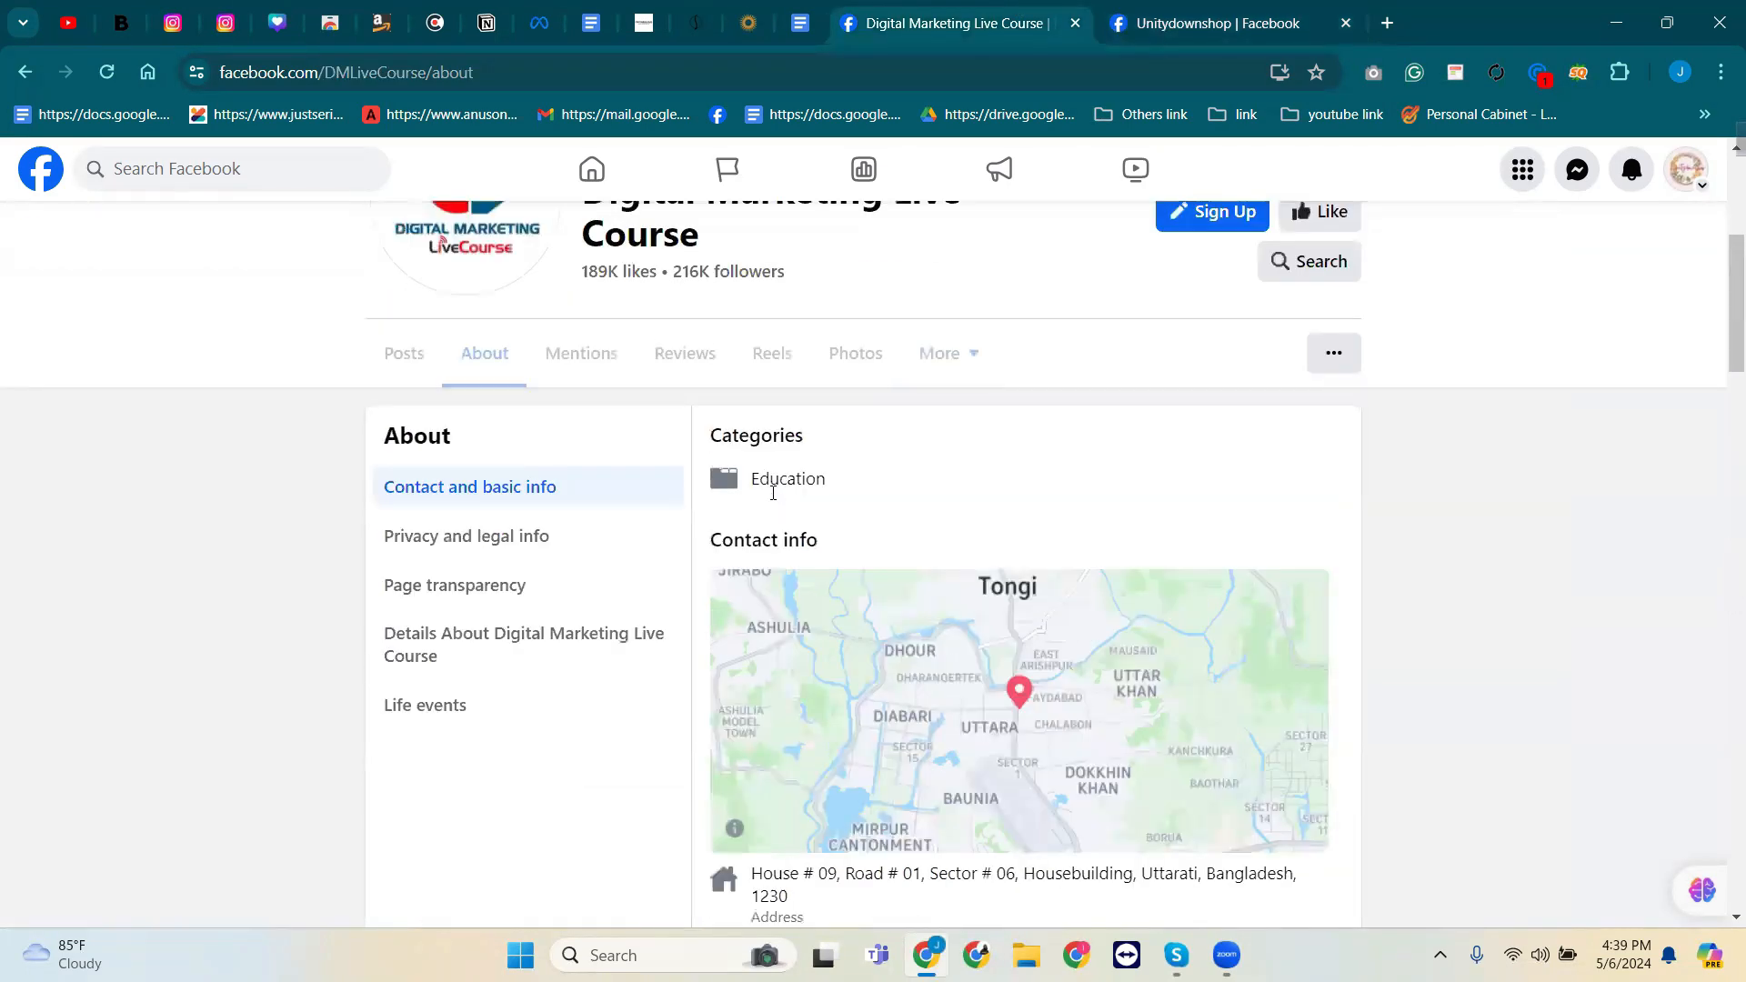
scroll(773, 492, "up", 5)
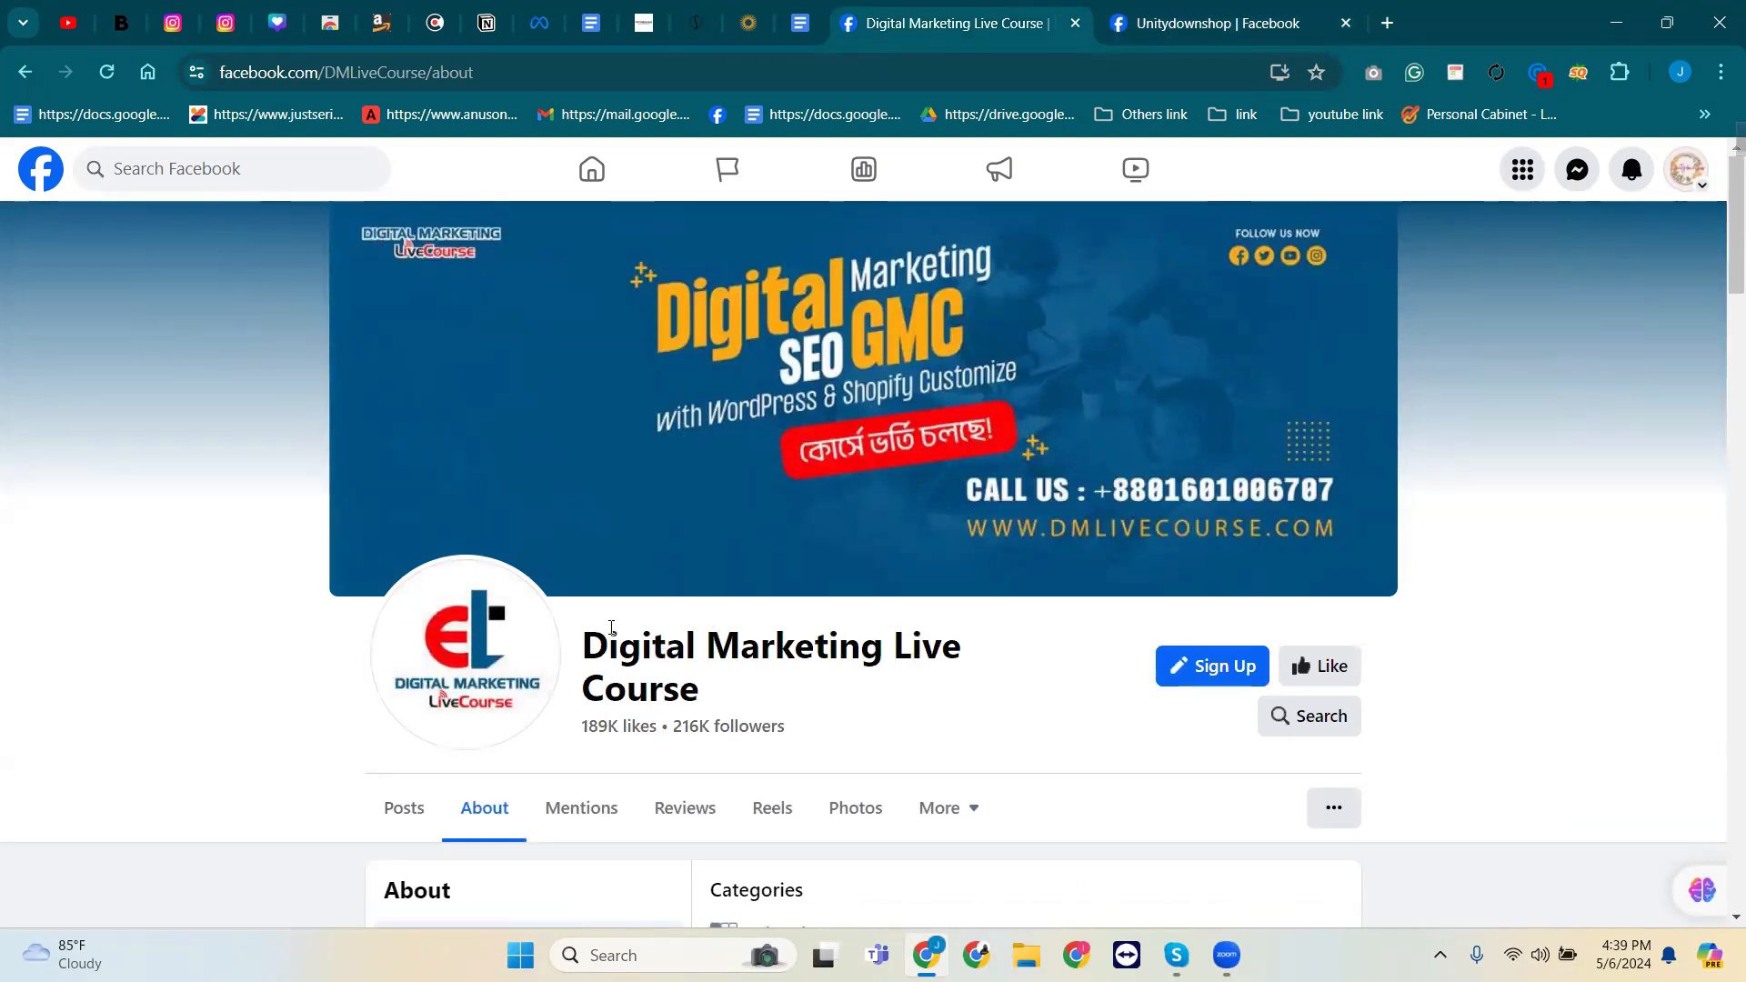
scroll(604, 626, "down", 15)
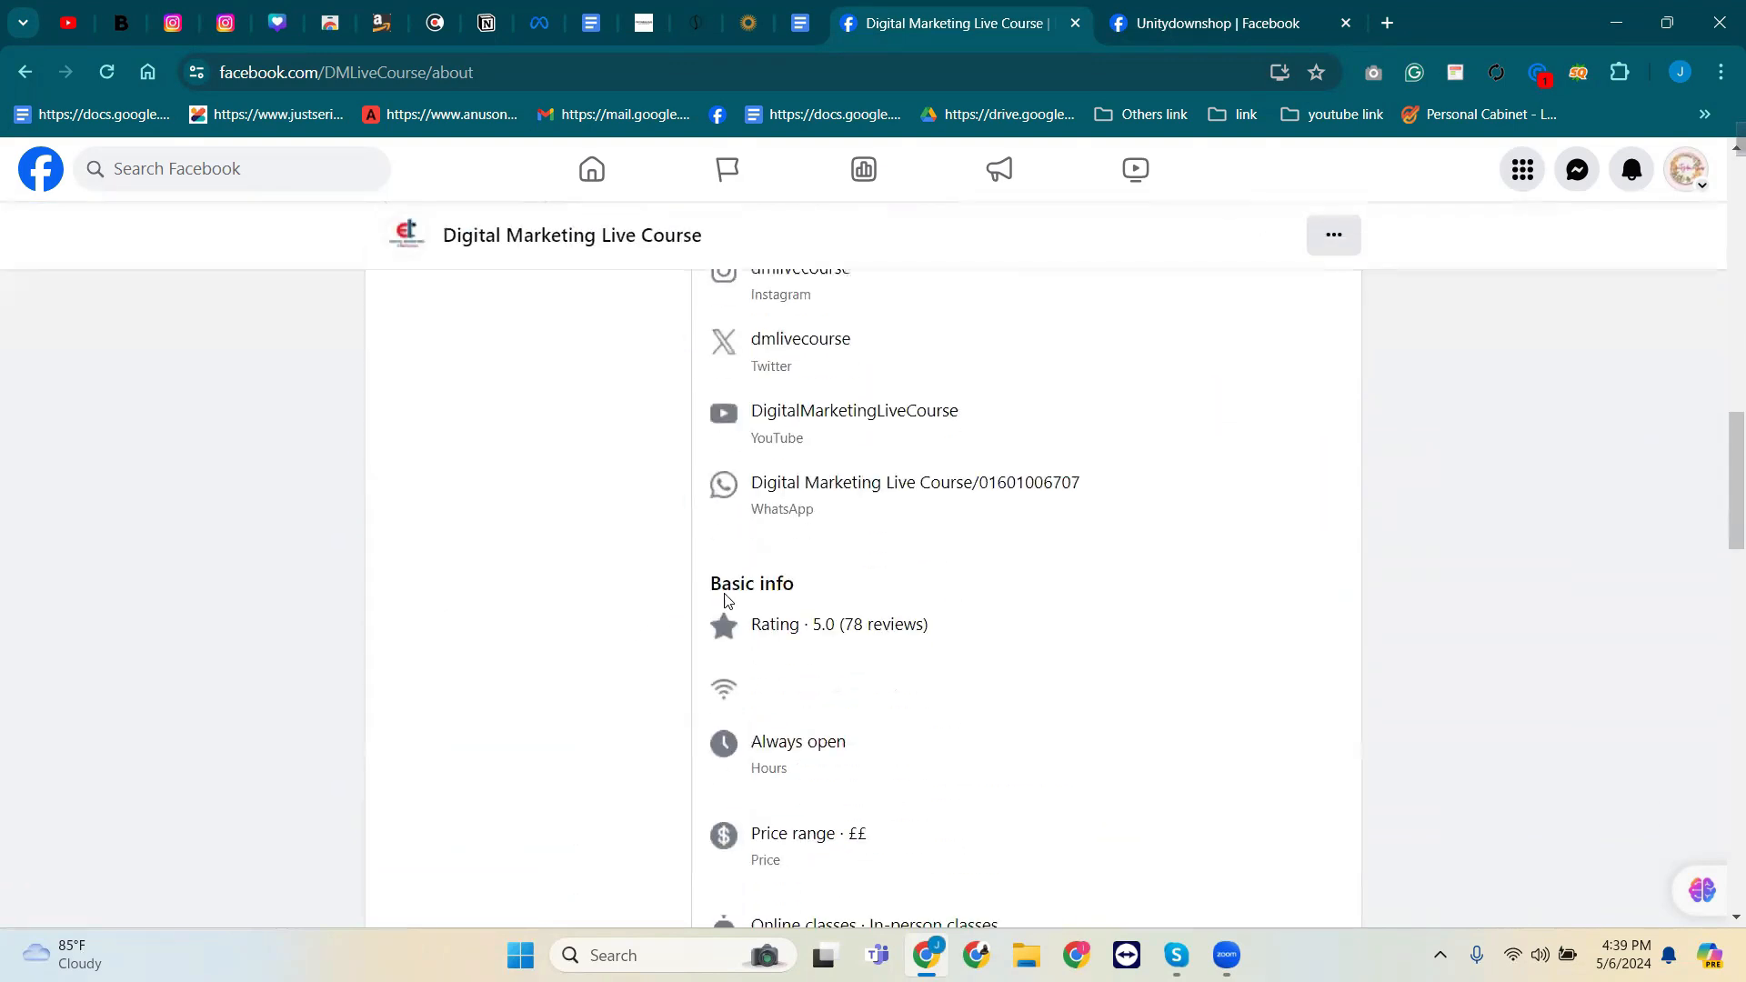
scroll(725, 600, "down", 5)
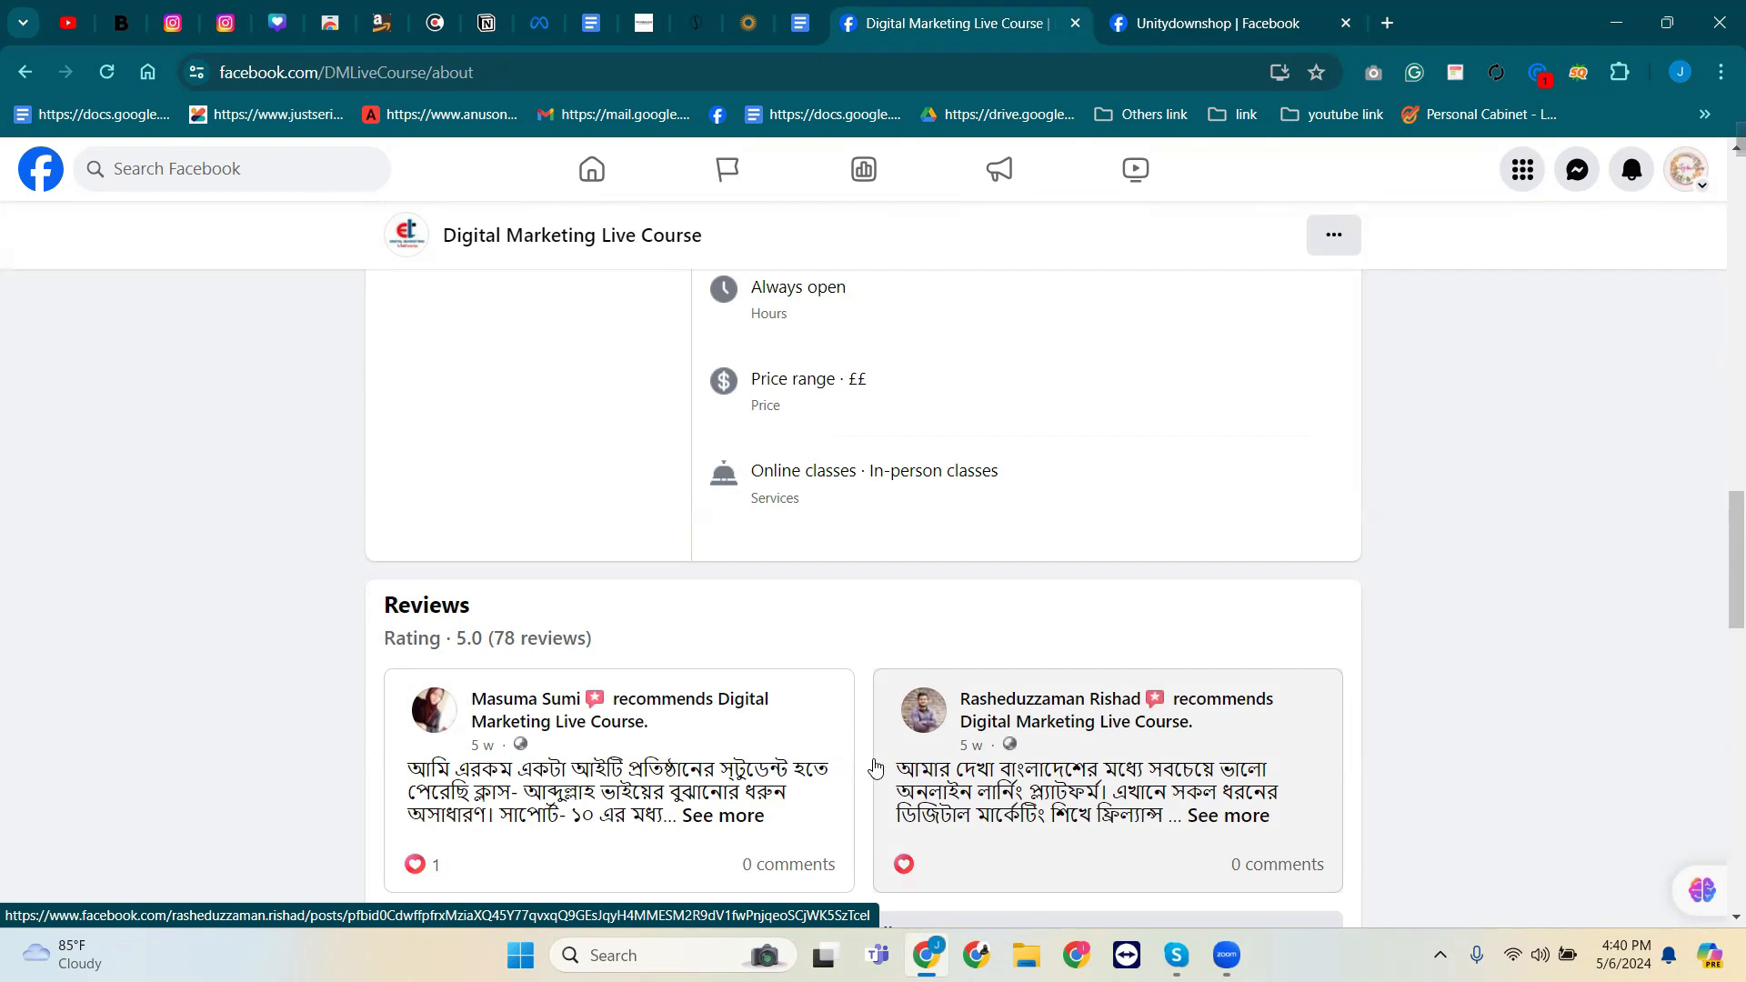
Return to the Unitydownshop page, look through the gender options in its basic info and cancel the edit.
left_click(1173, 18)
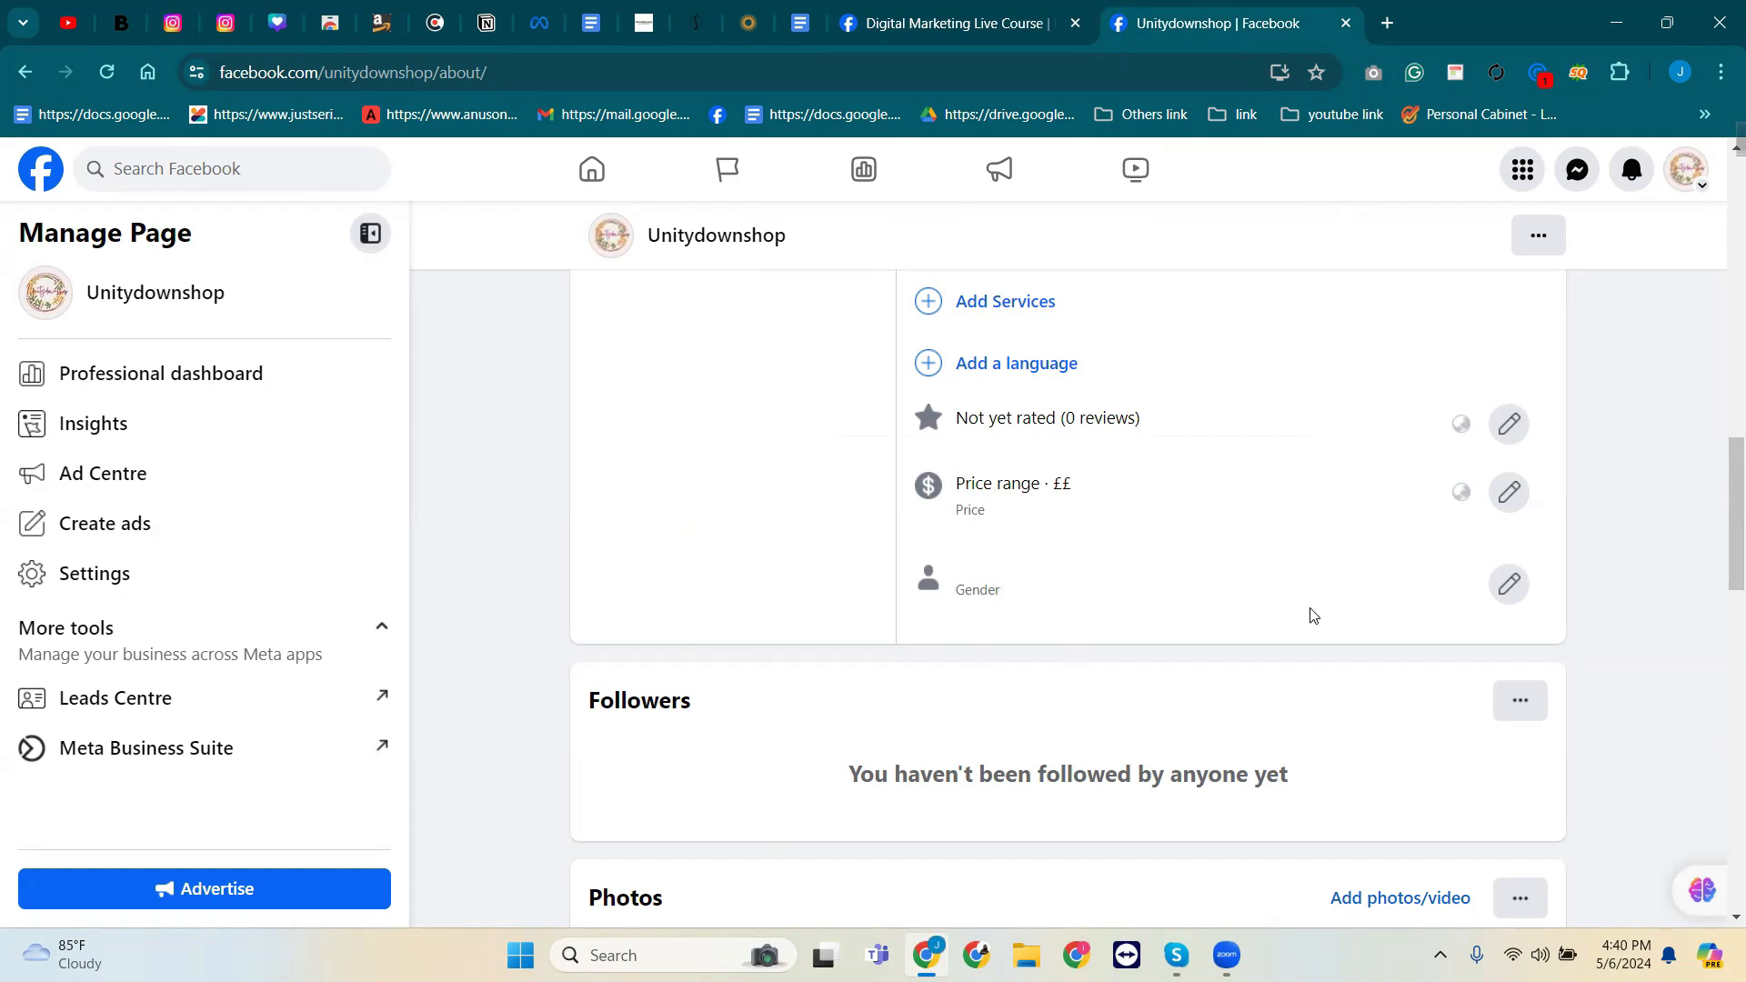
left_click(1509, 584)
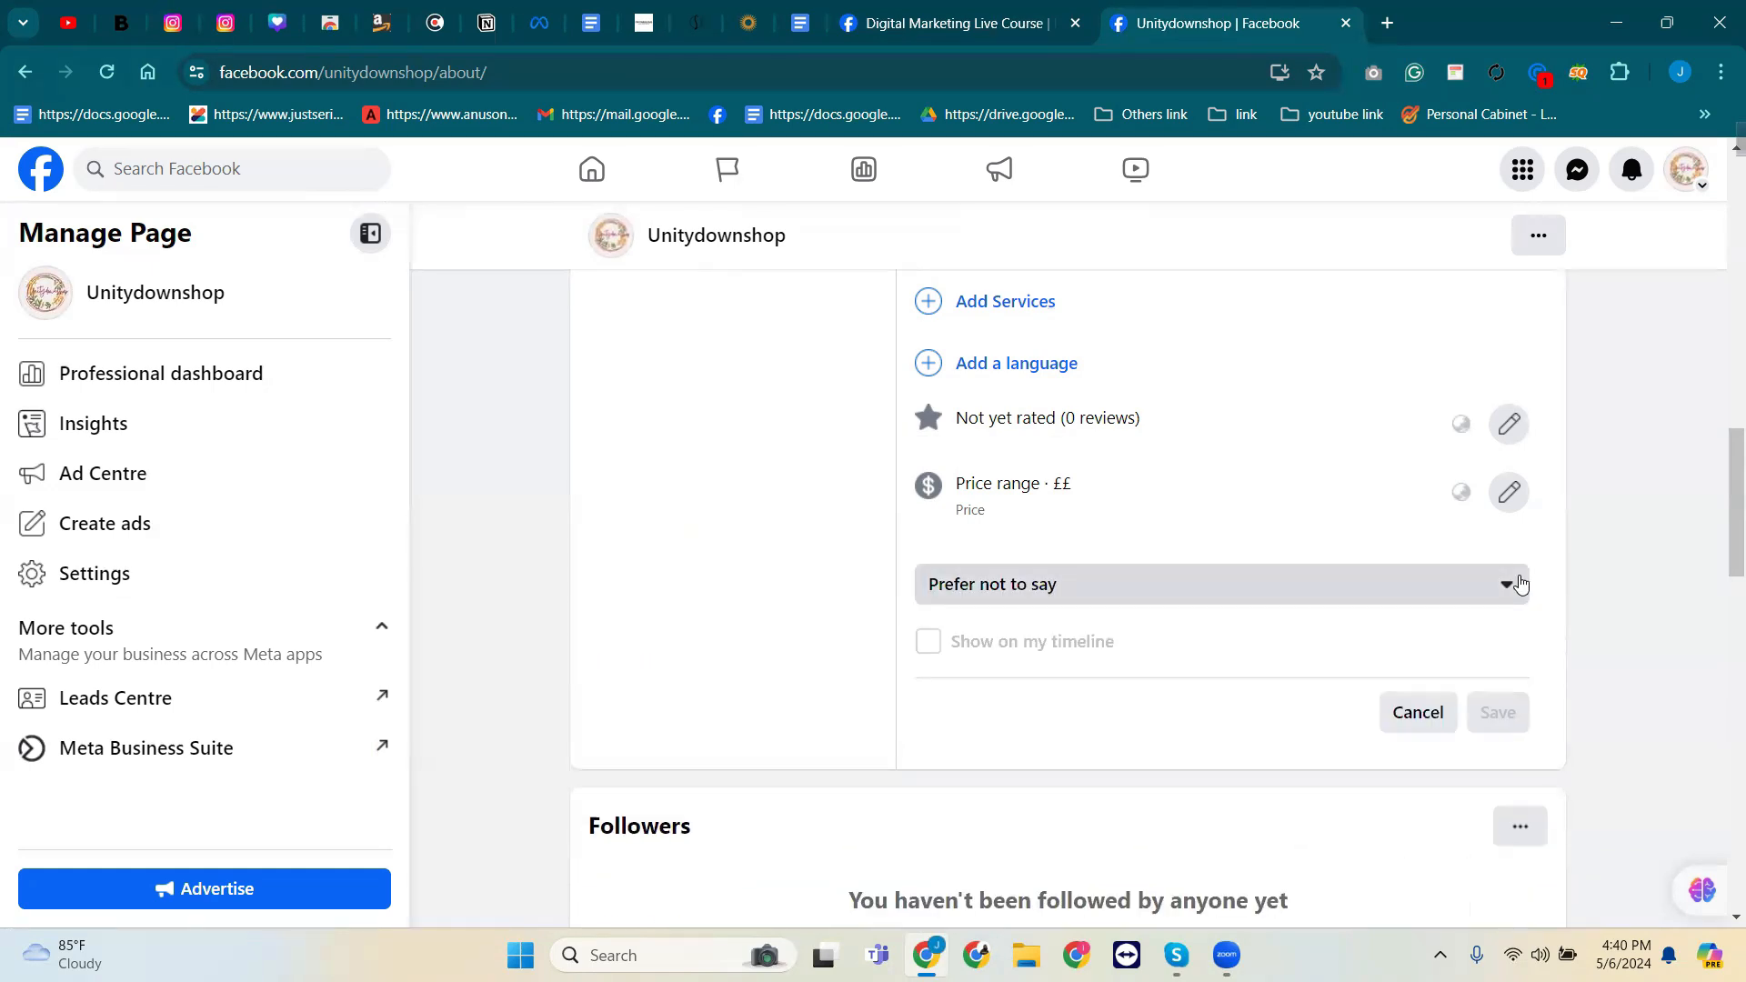
left_click(968, 604)
scroll(1113, 796, "down", 1)
scroll(1113, 796, "down", 3)
scroll(1041, 595, "up", 3)
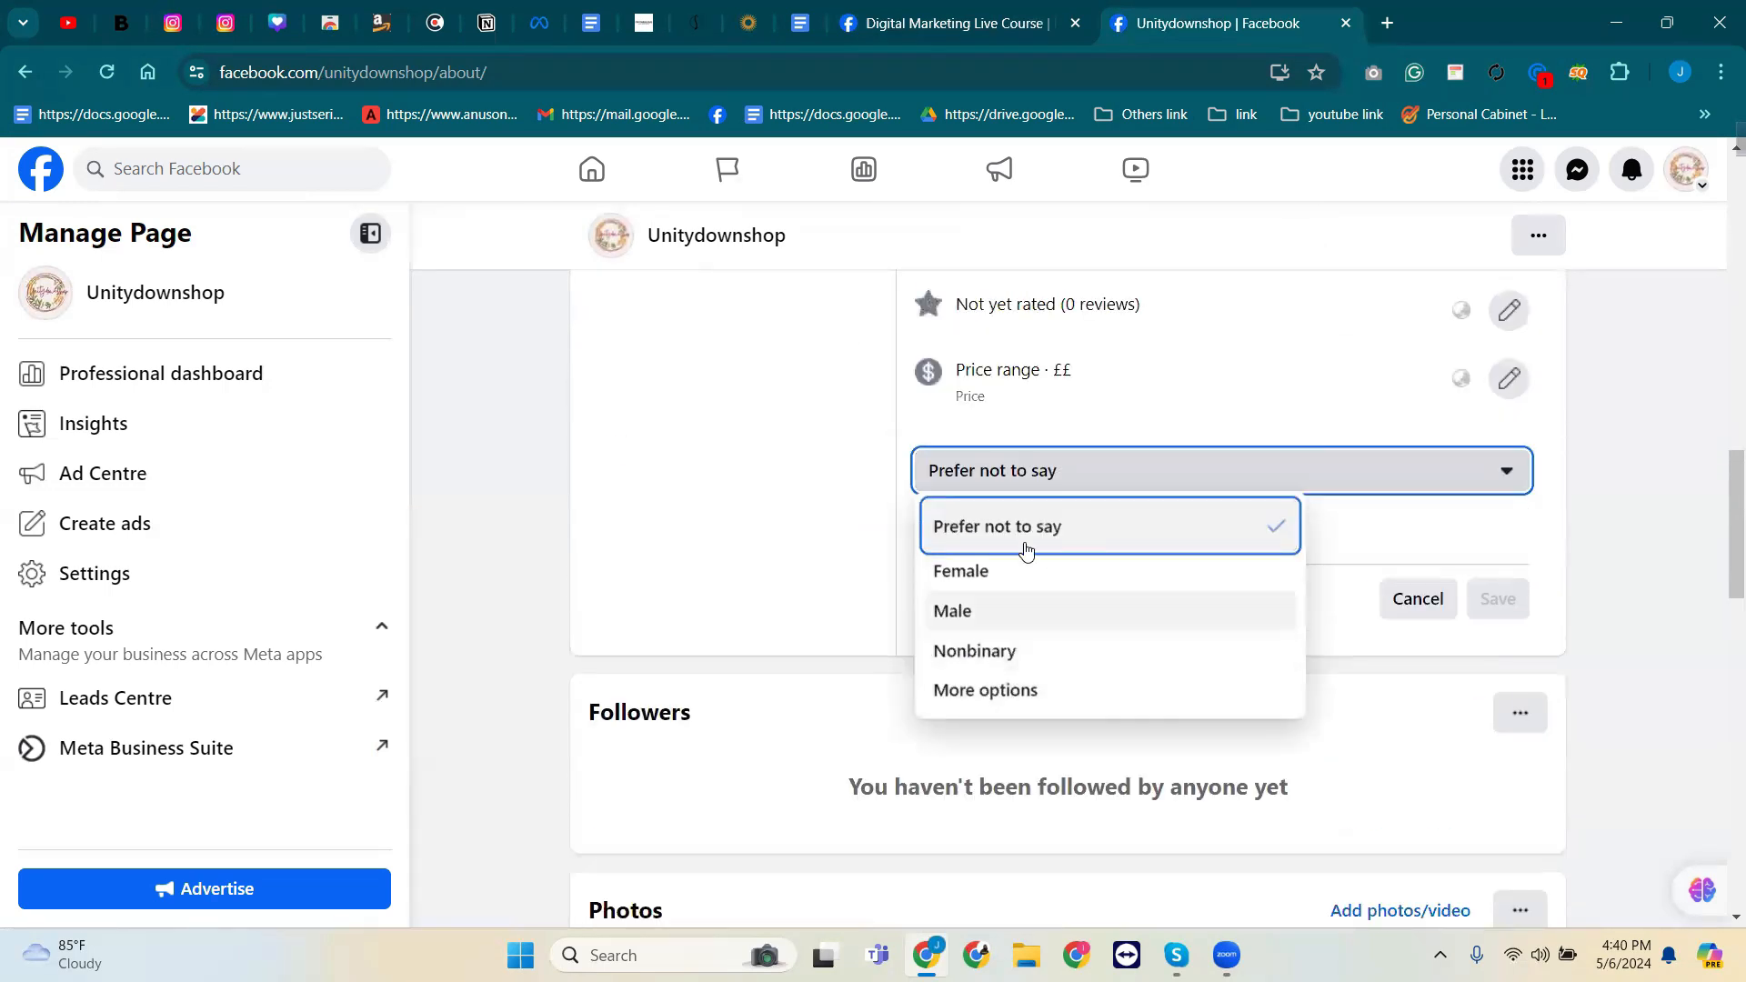
left_click(1403, 635)
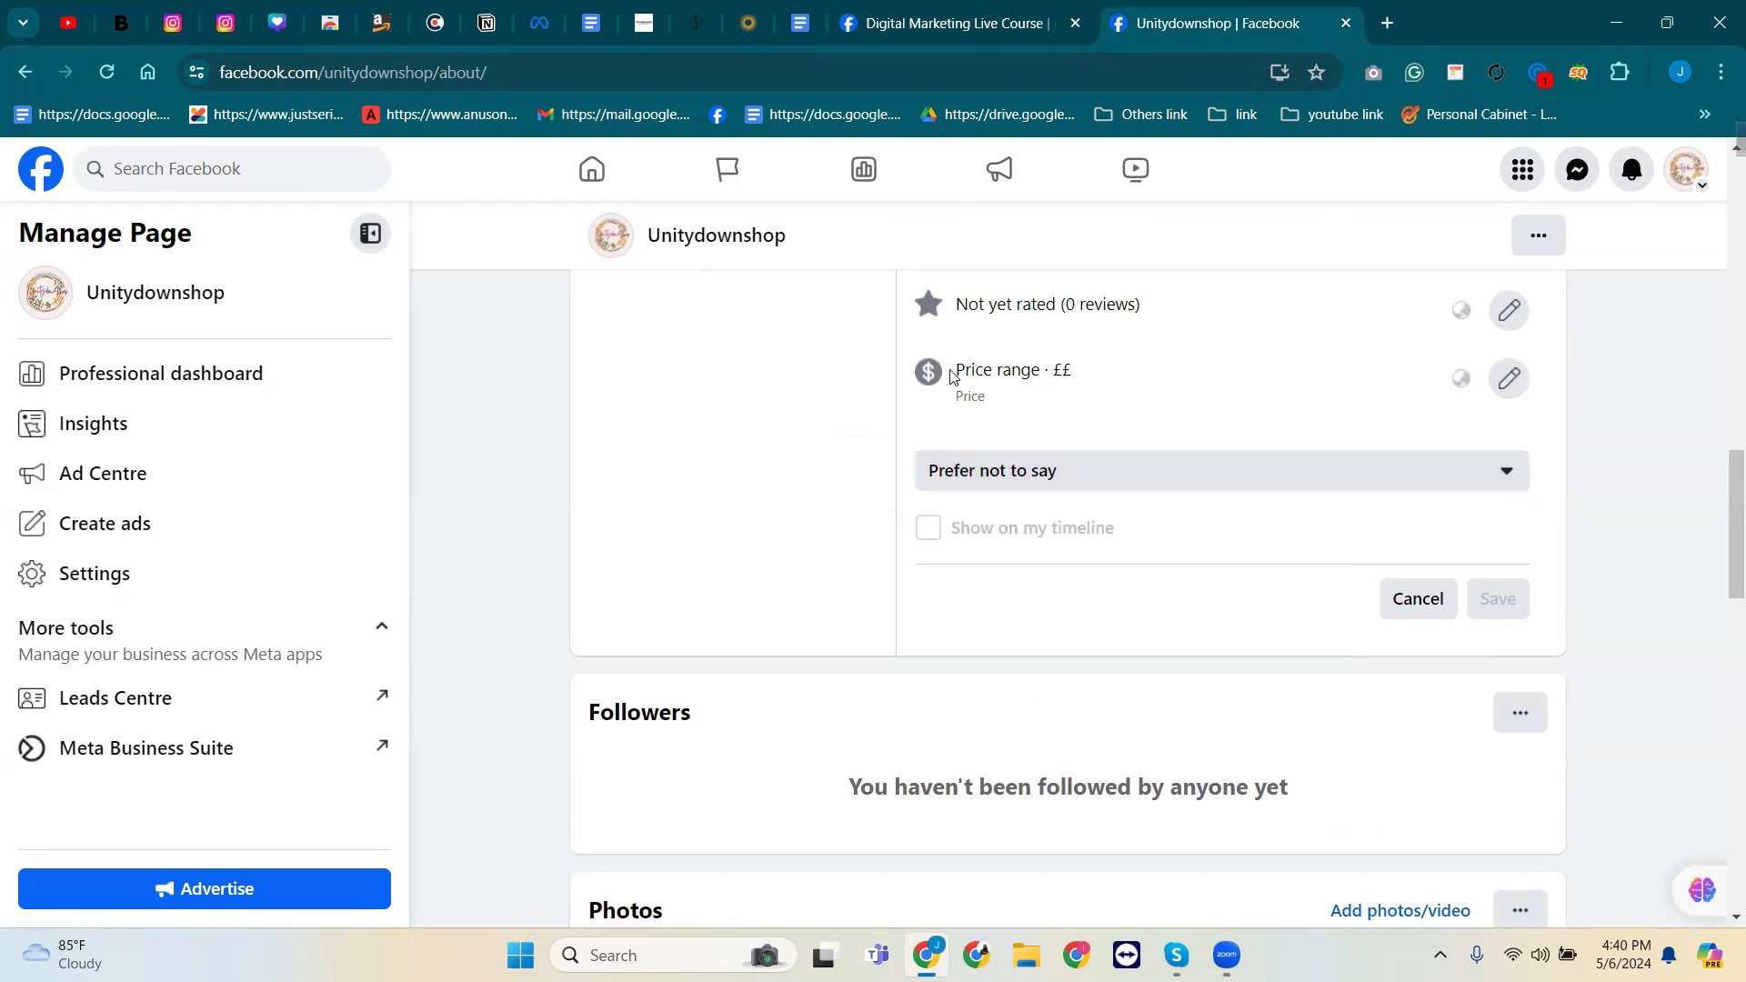
left_click(1426, 600)
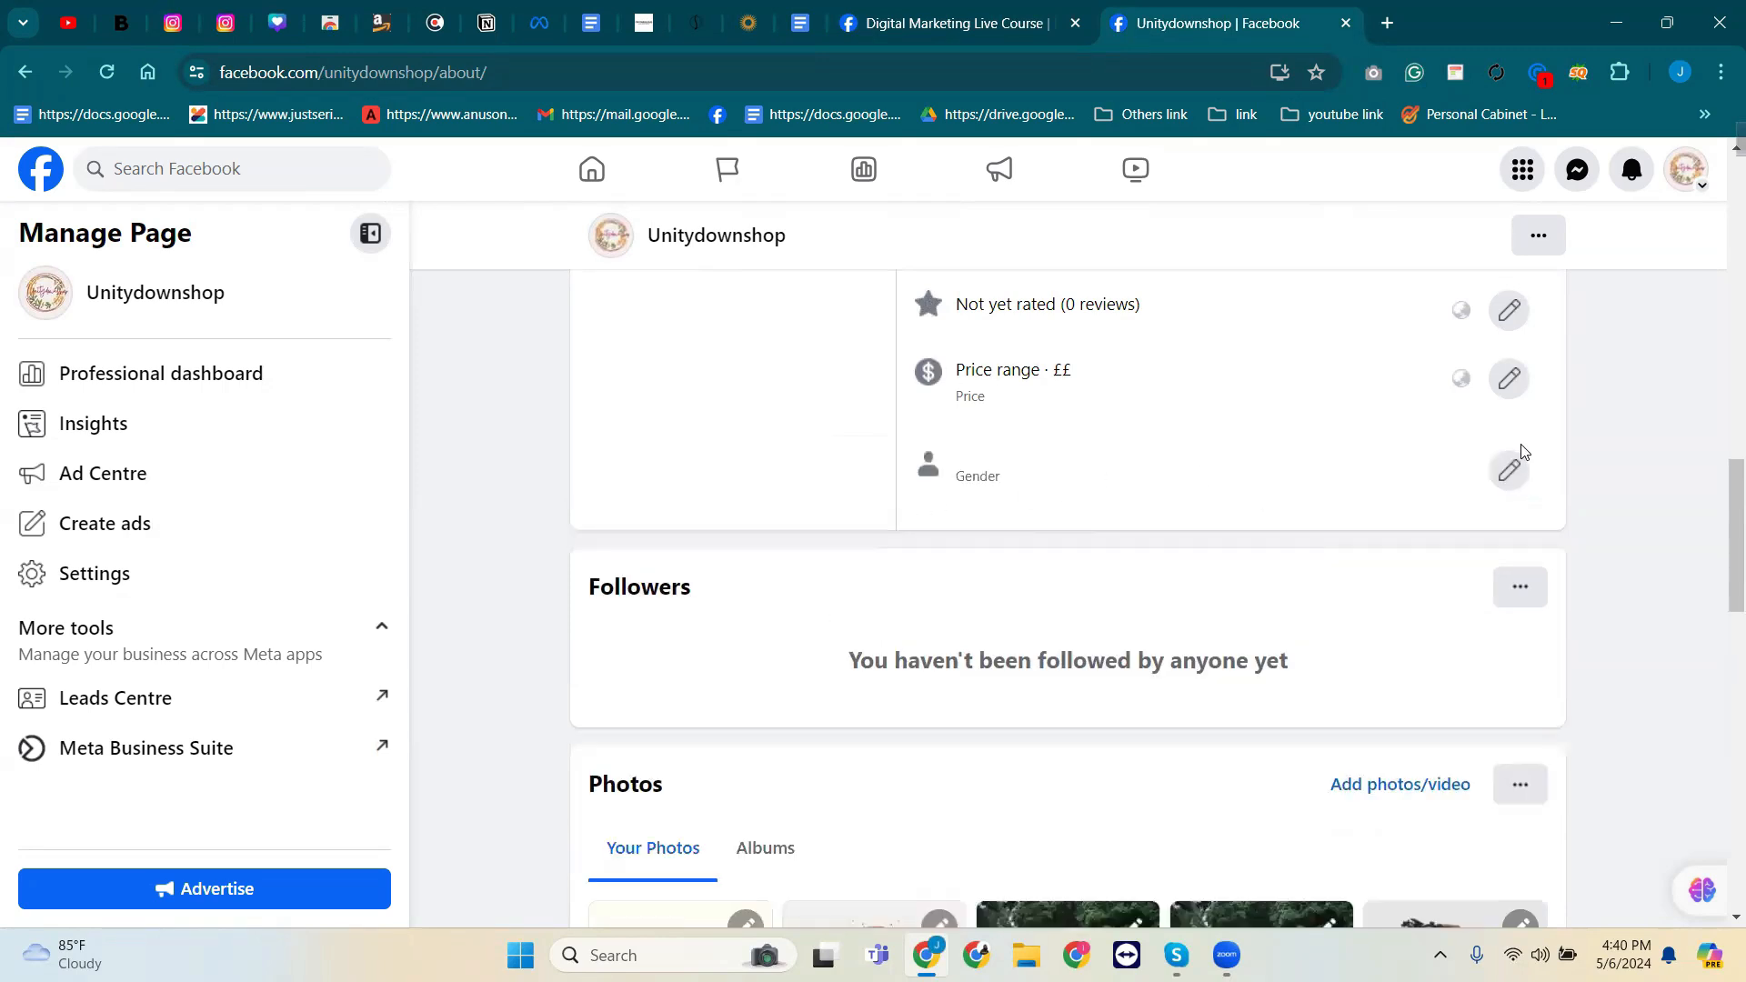
Review Unitydownshop's followers, photos, contact info, social links and basic info sections.
scroll(701, 558, "down", 4)
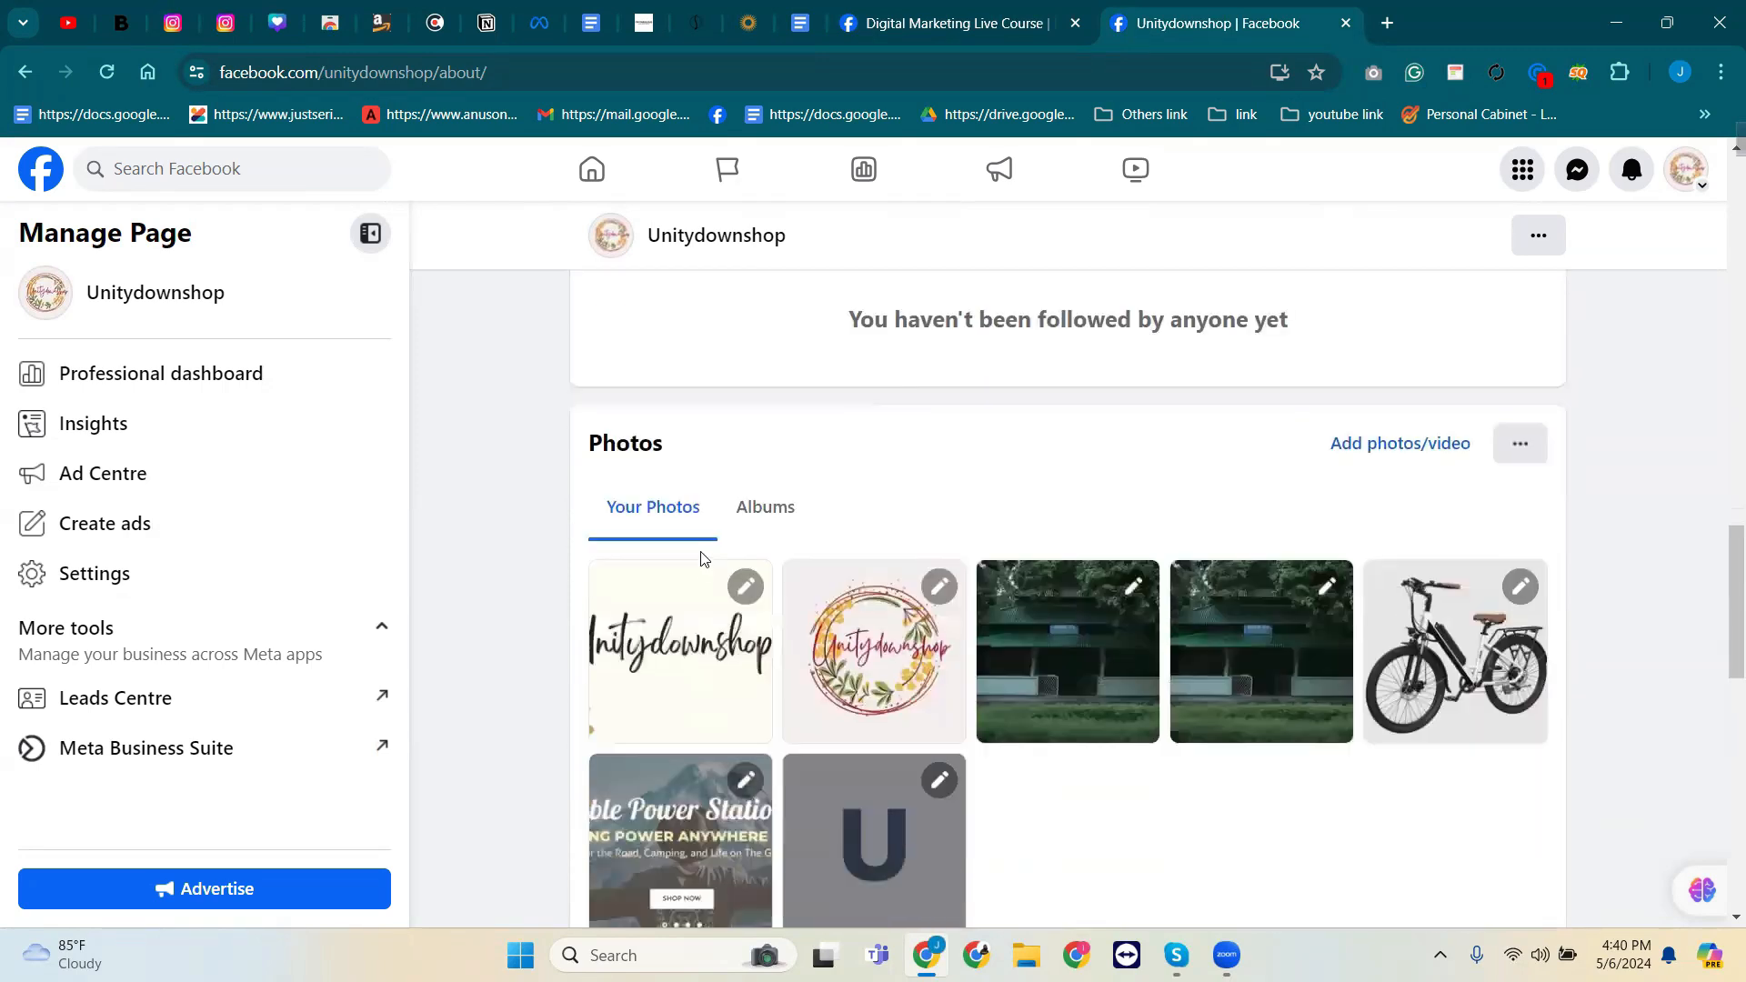
scroll(701, 559, "up", 1)
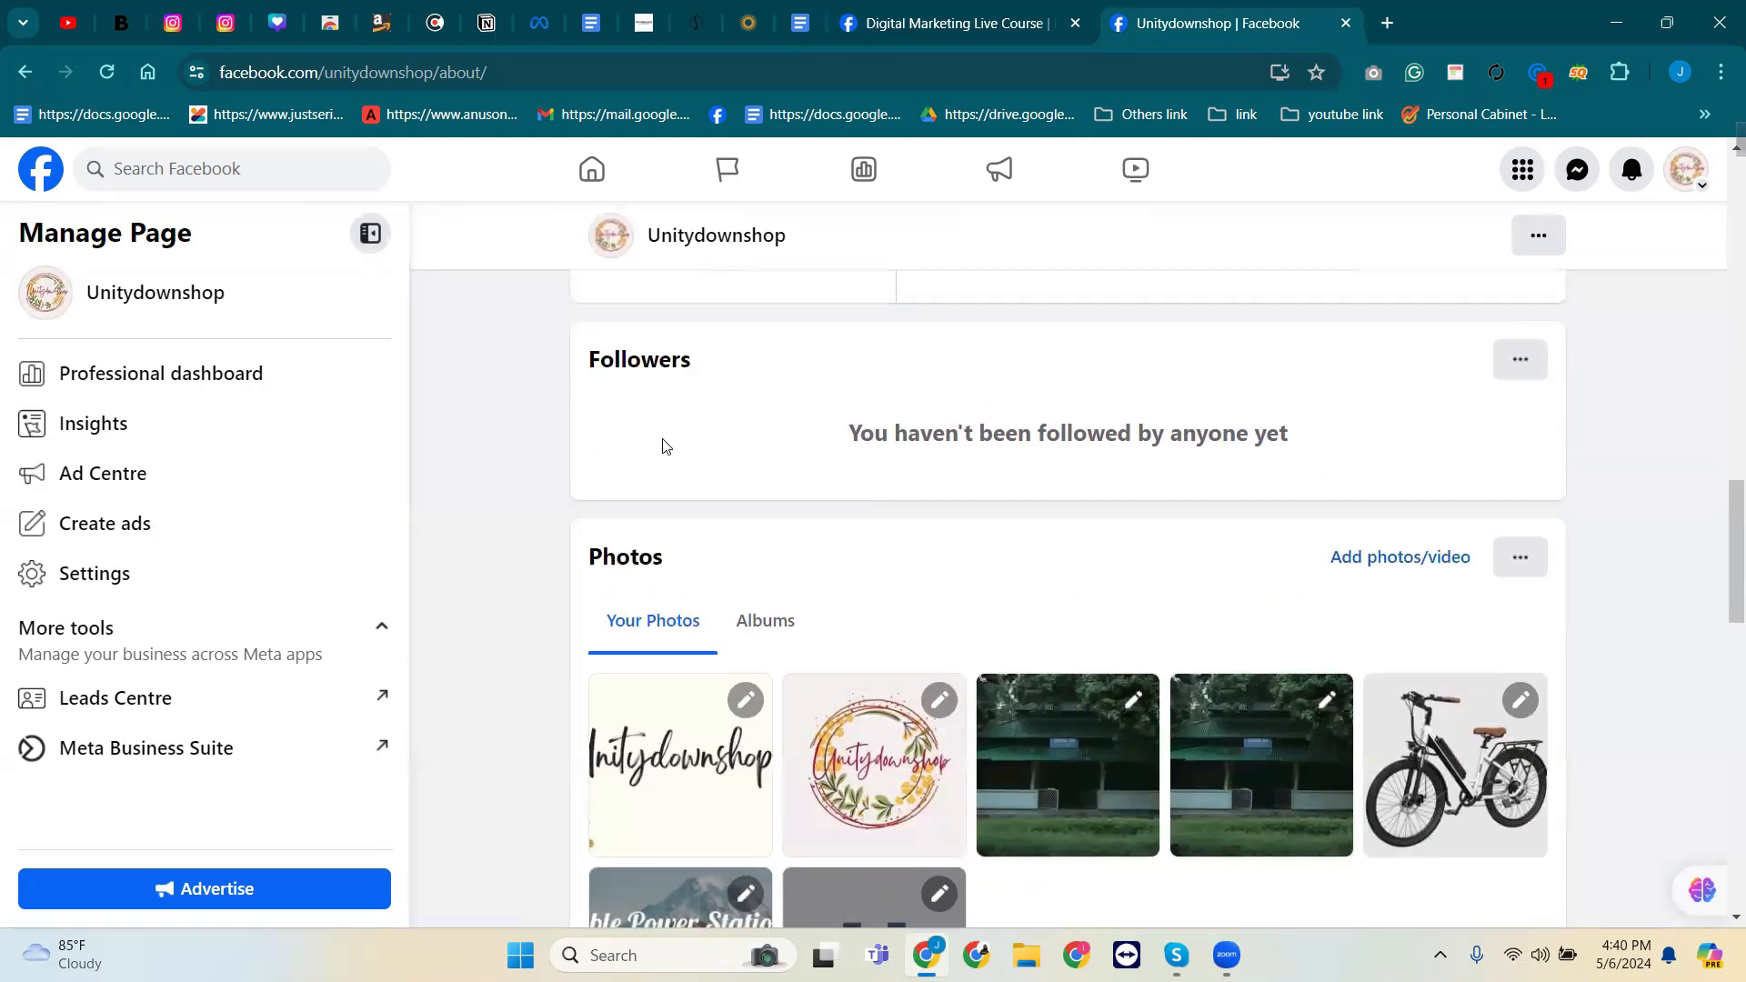
scroll(1135, 521, "up", 7)
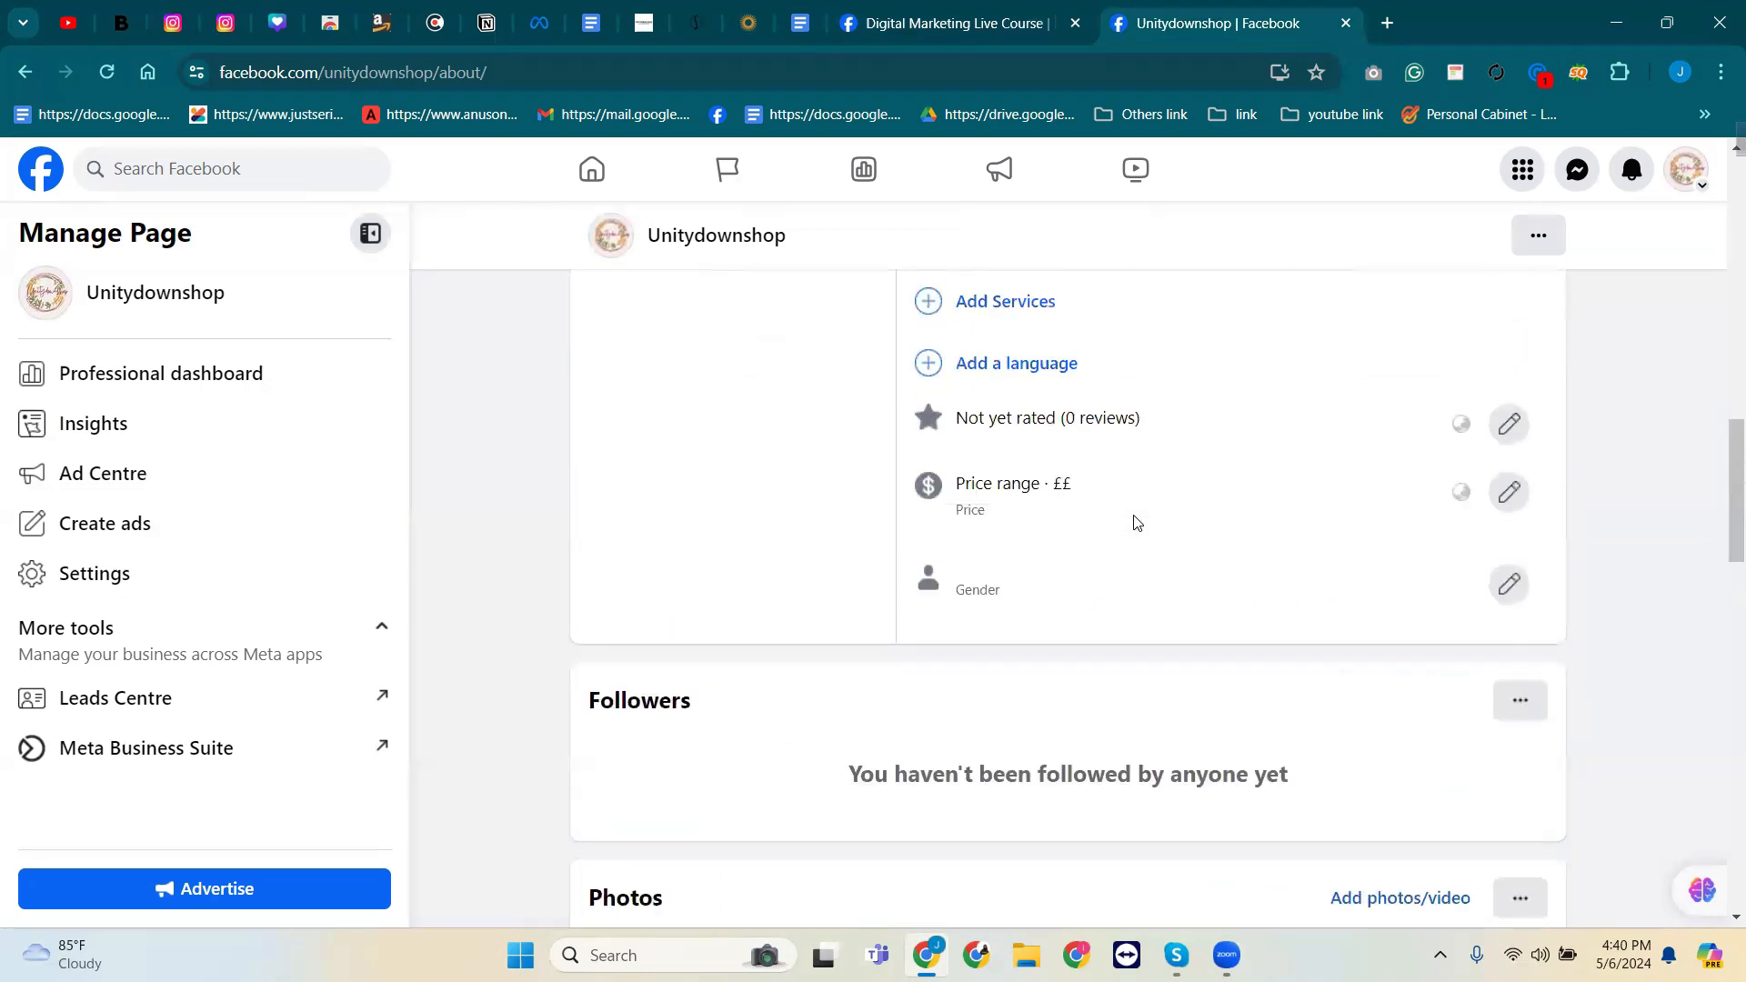
scroll(1135, 520, "up", 3)
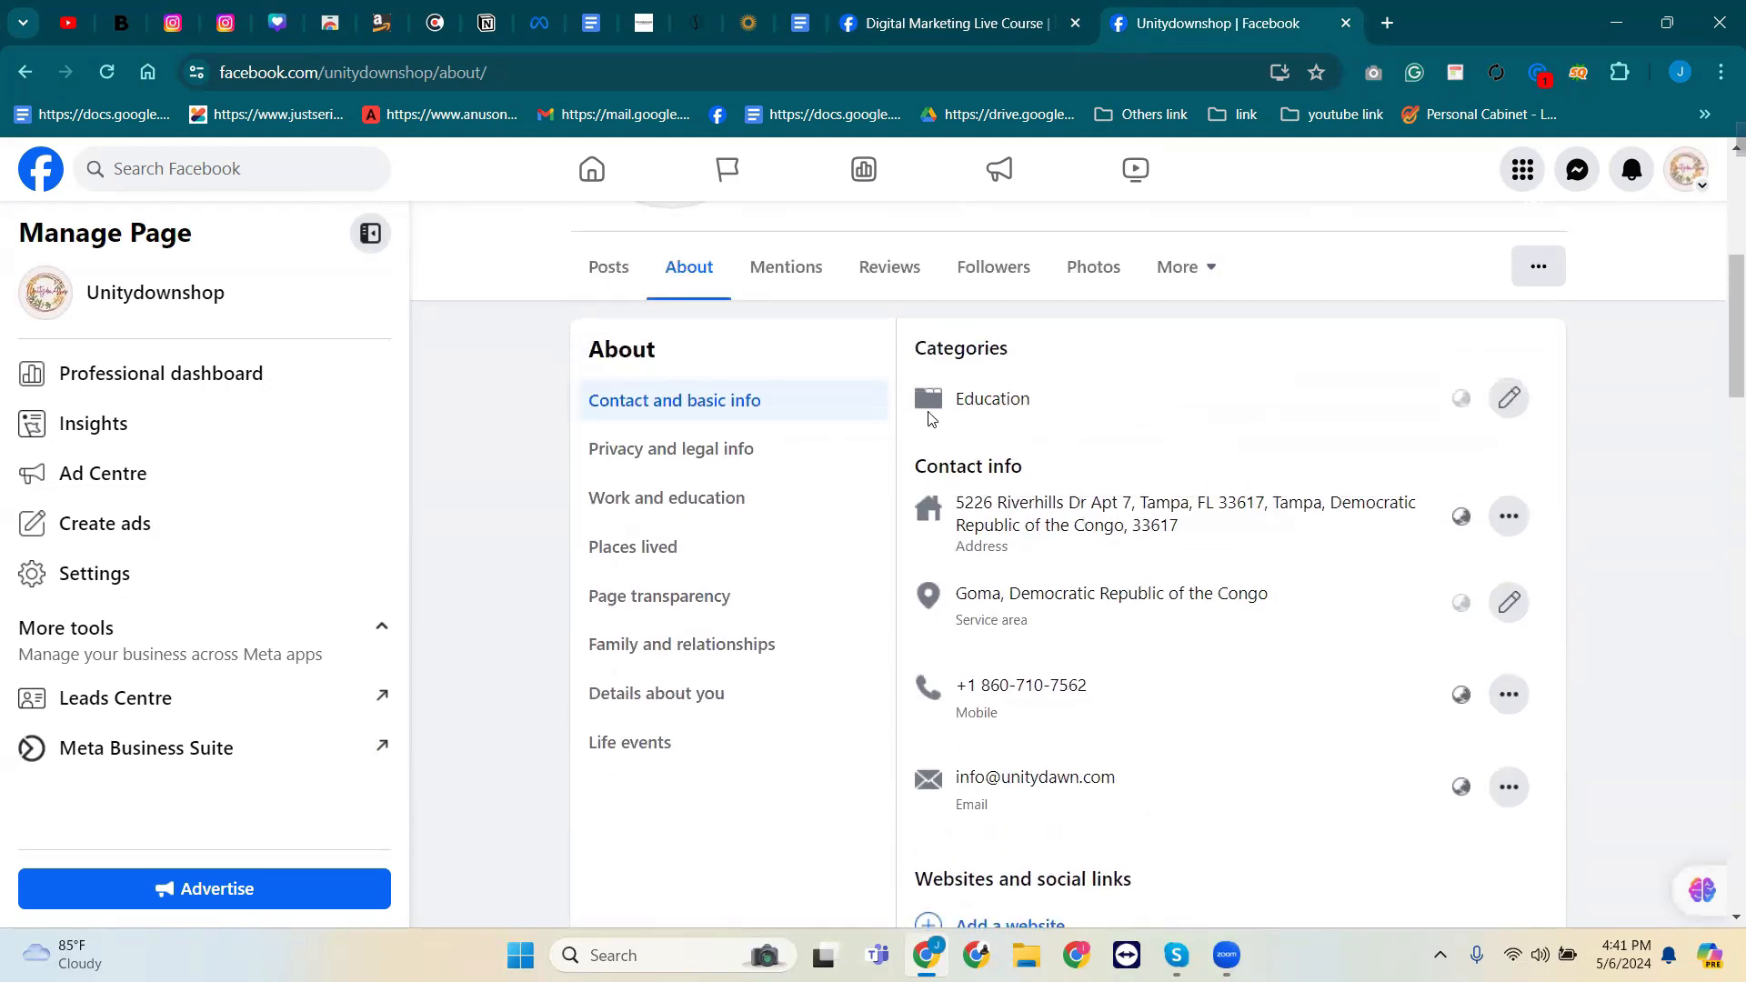
scroll(937, 420, "down", 4)
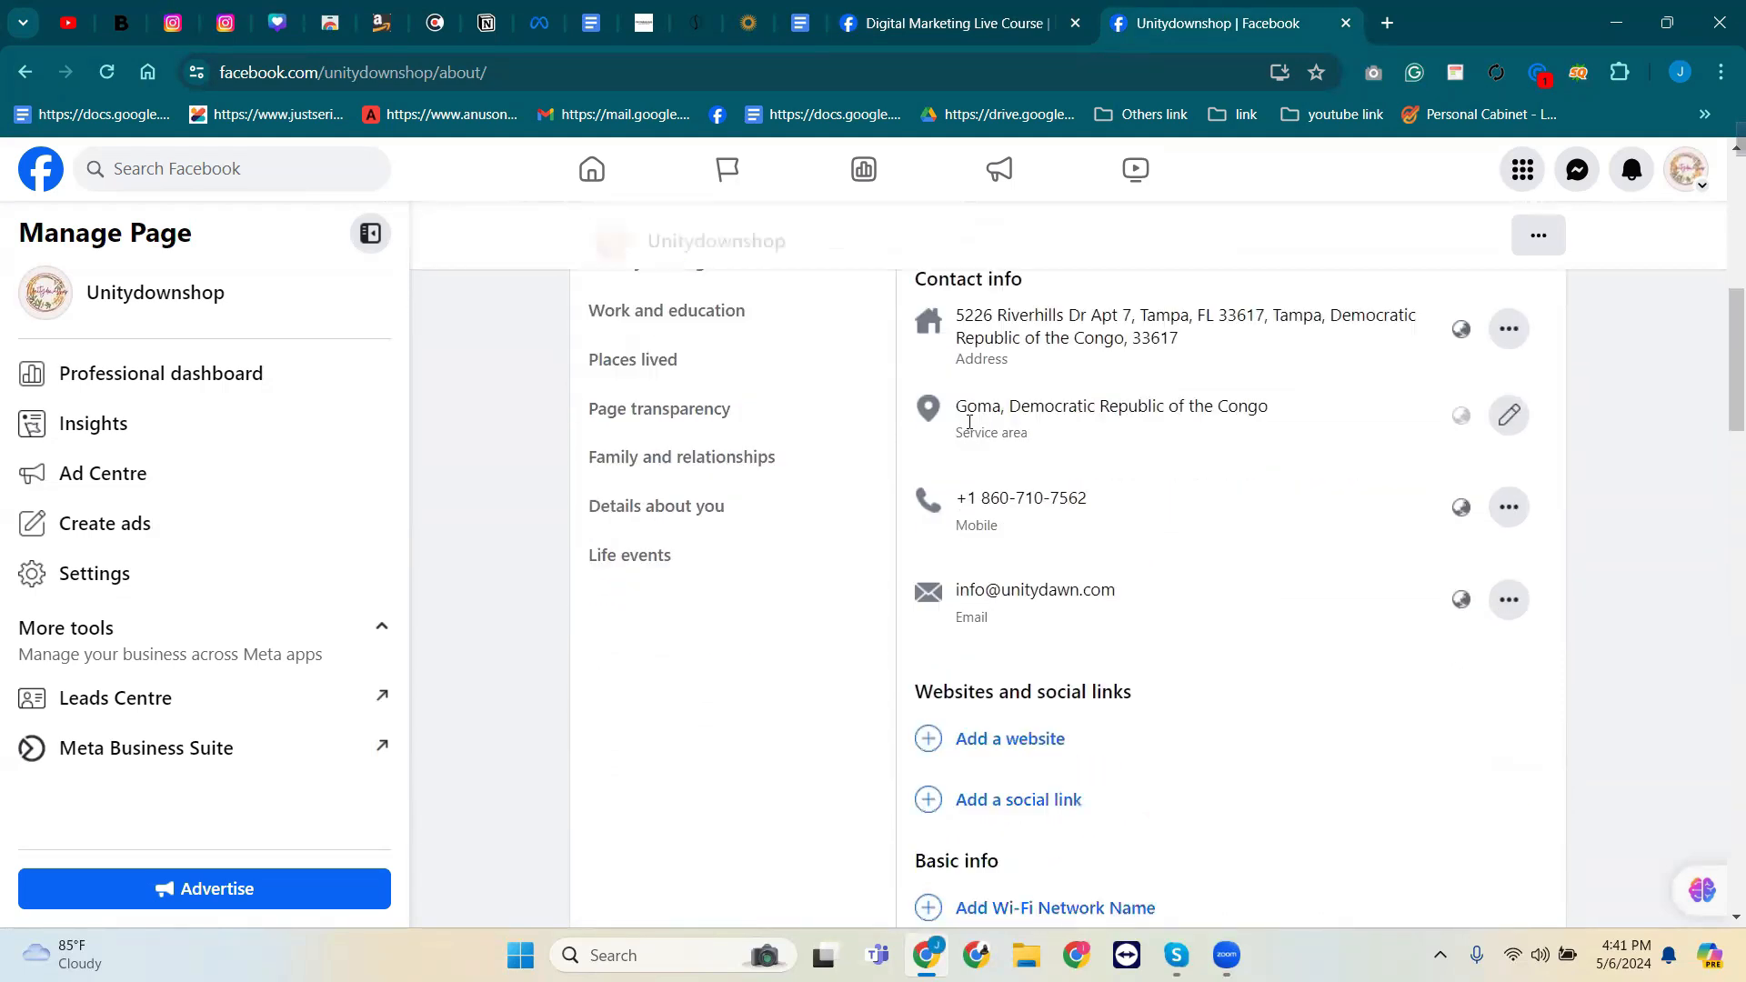
scroll(969, 422, "down", 2)
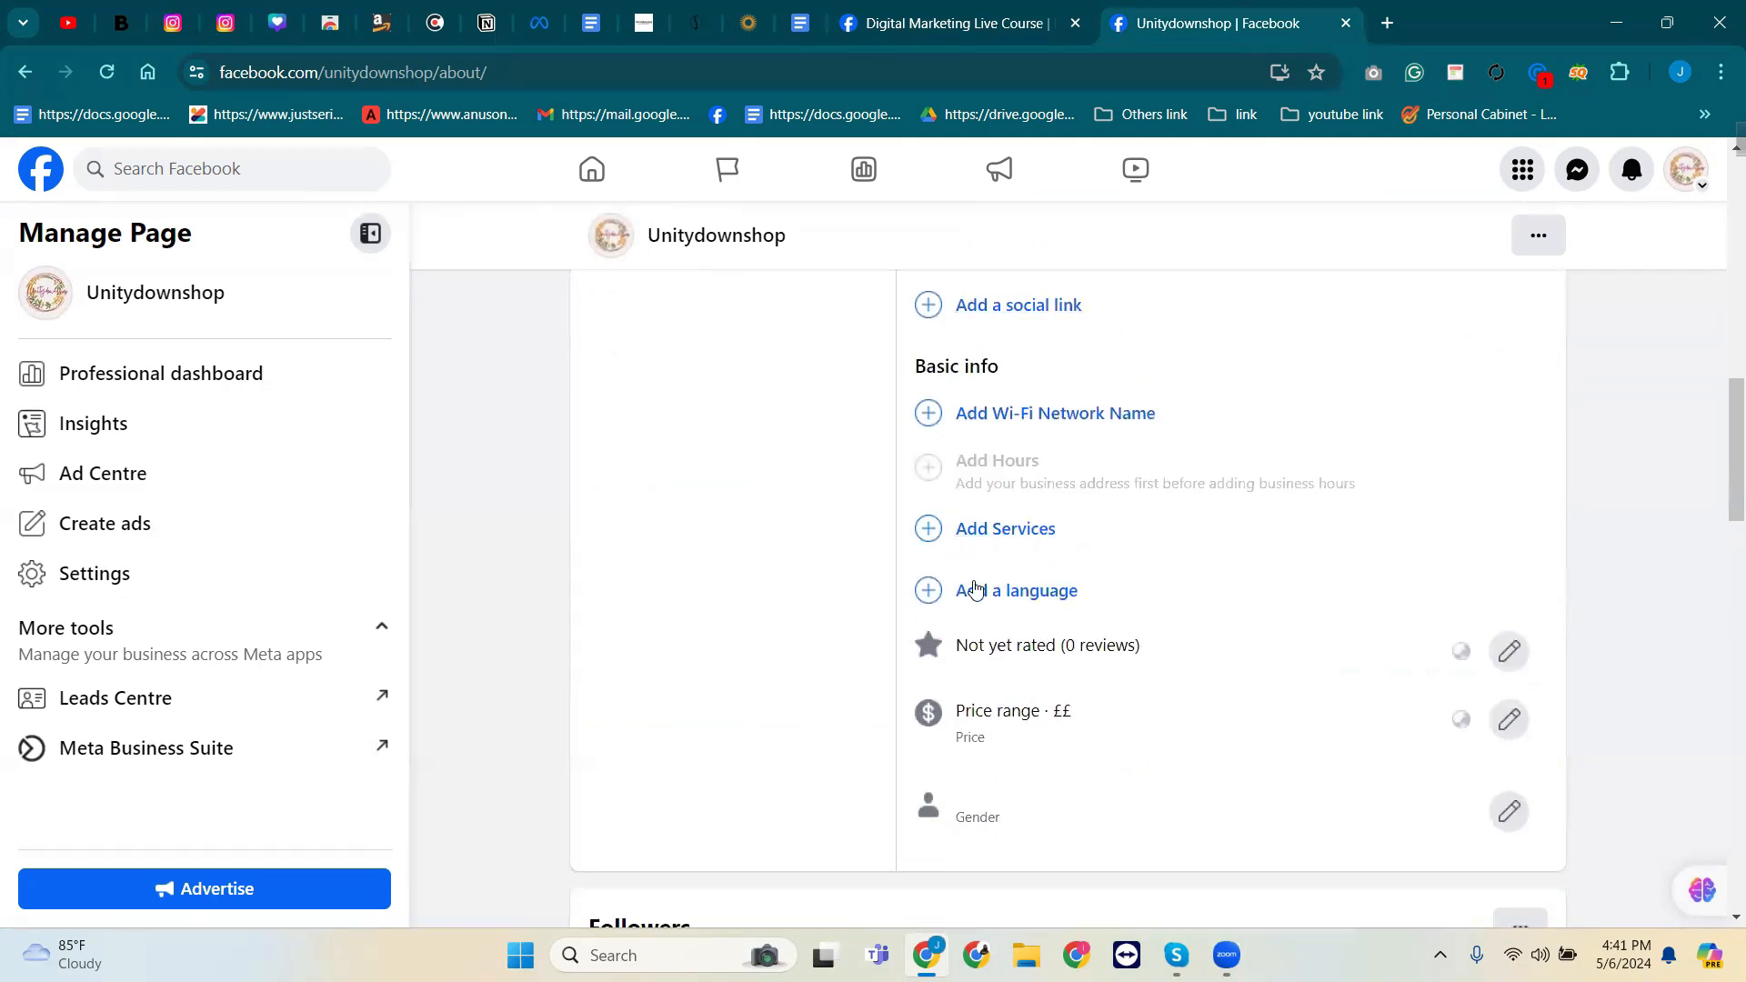
scroll(975, 585, "down", 5)
scroll(995, 624, "up", 4)
Open Unitydownshop's privacy and legal info and examine the same section on the Digital Marketing Live Course page.
scroll(995, 626, "up", 9)
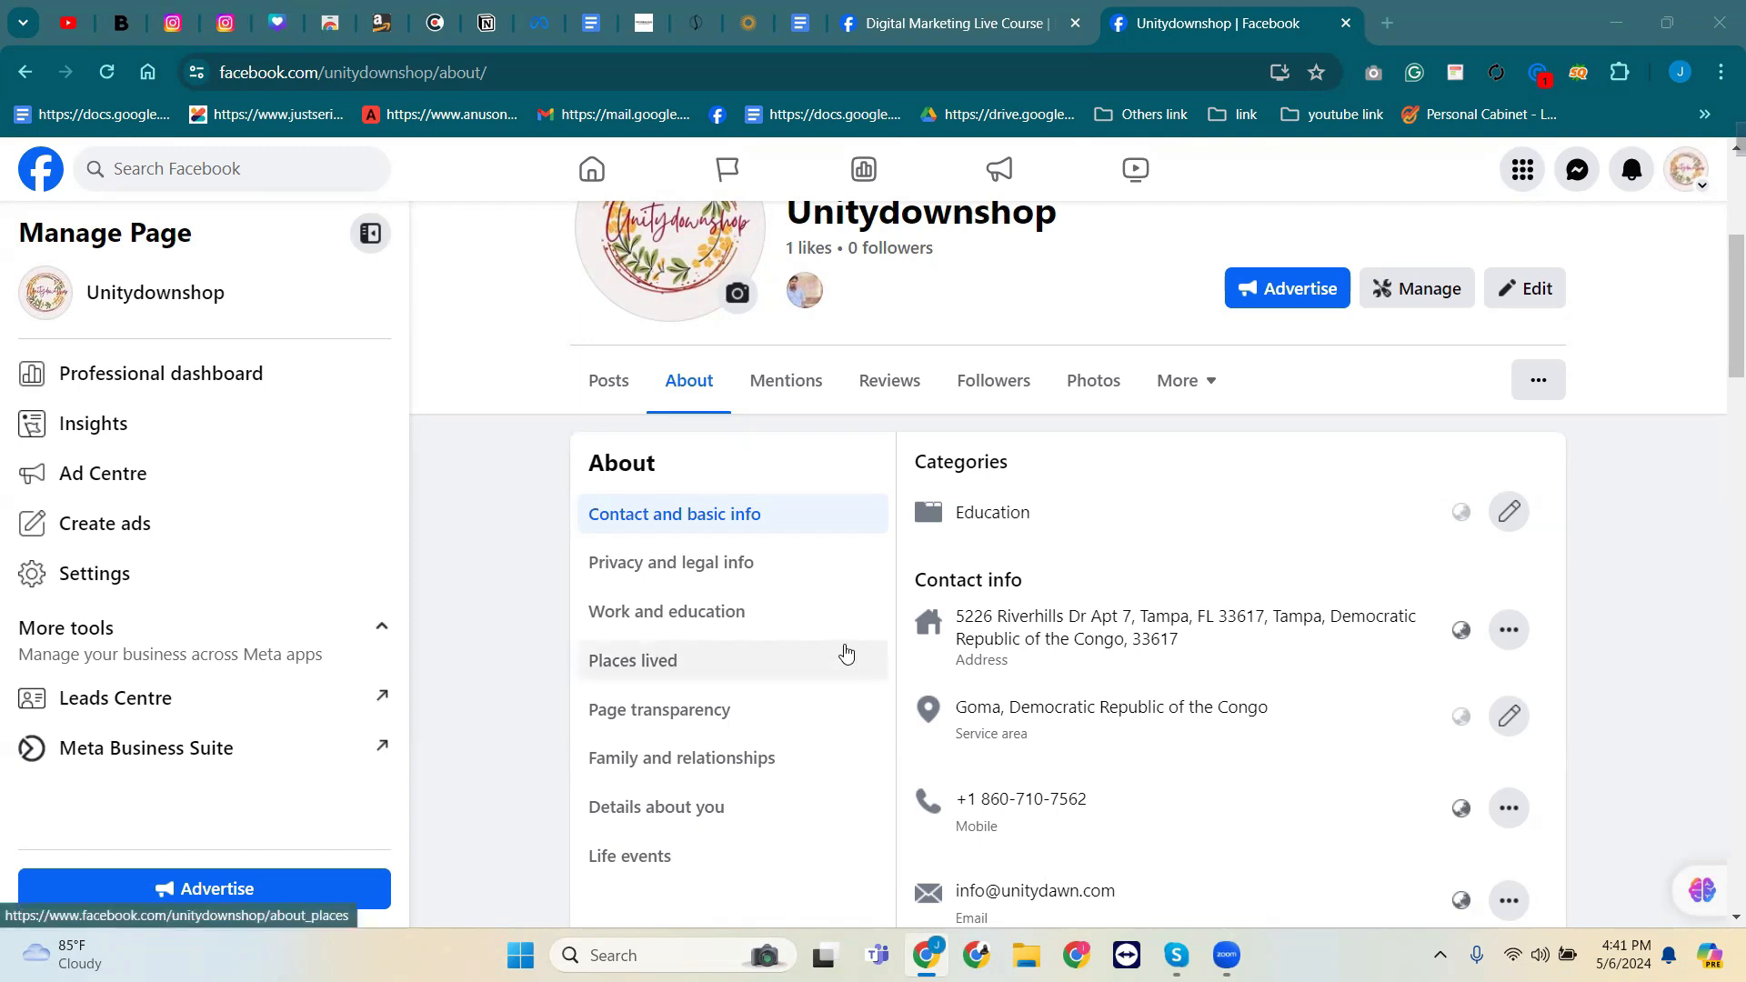
left_click(709, 579)
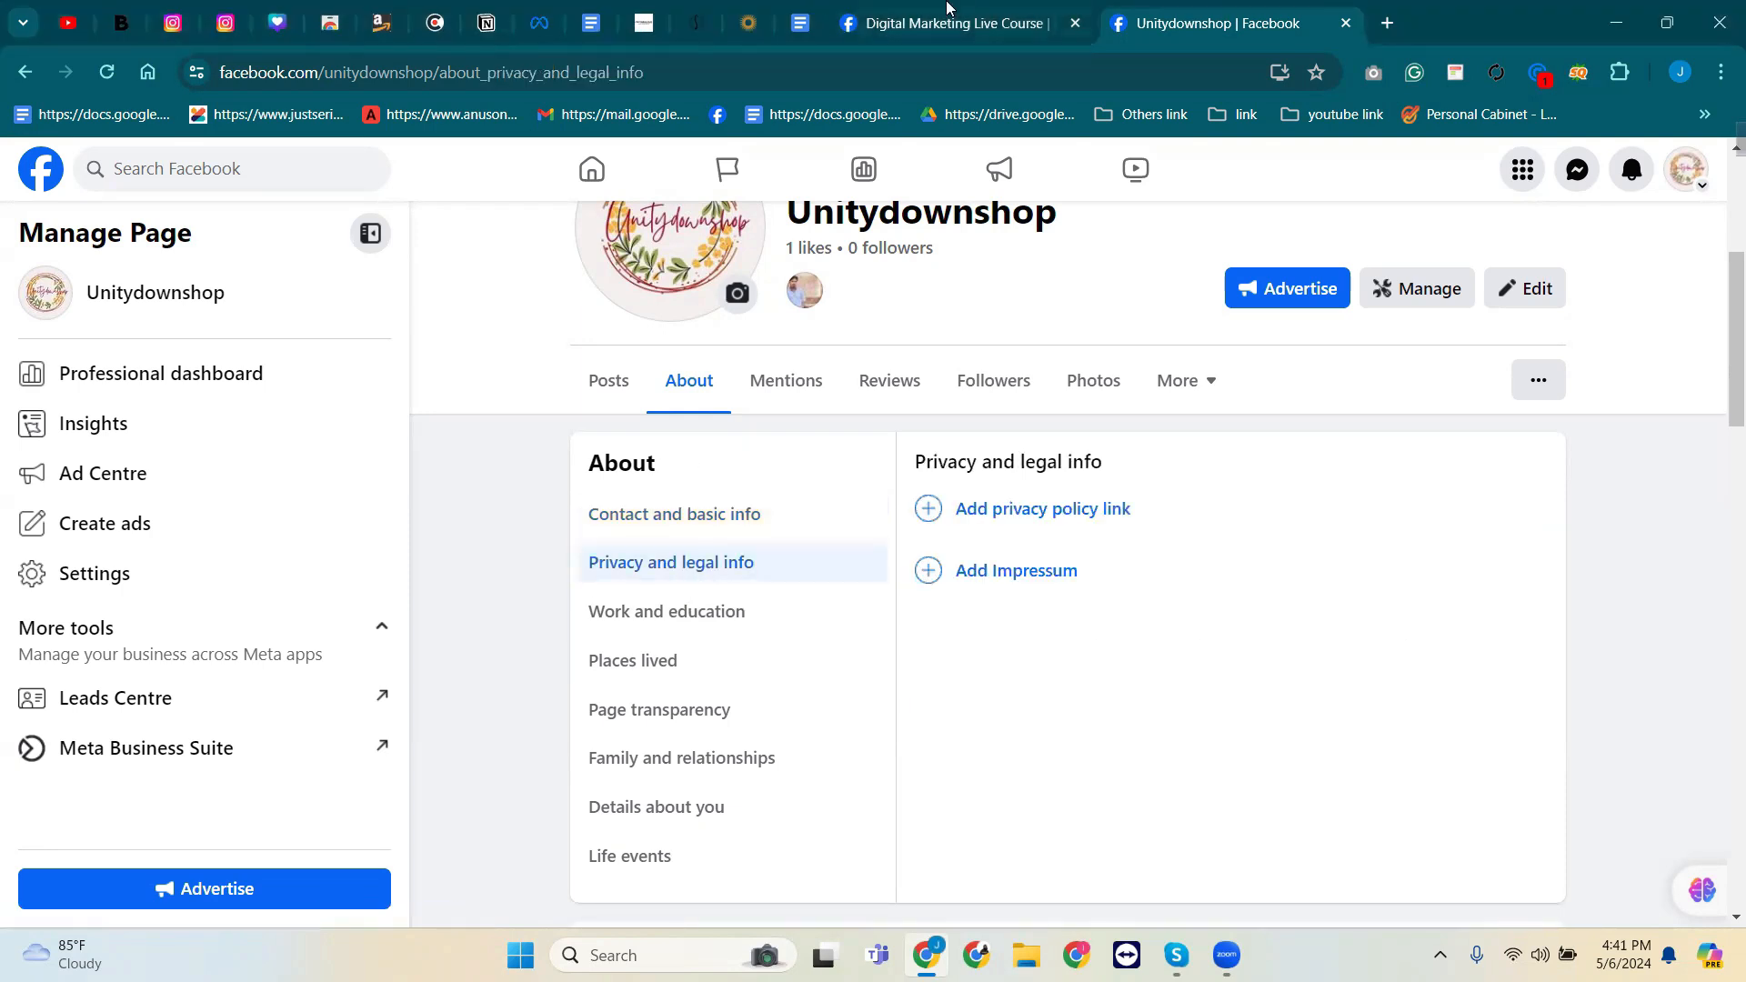
key("ctrl+shift+Tab")
scroll(801, 545, "up", 5)
scroll(787, 558, "up", 5)
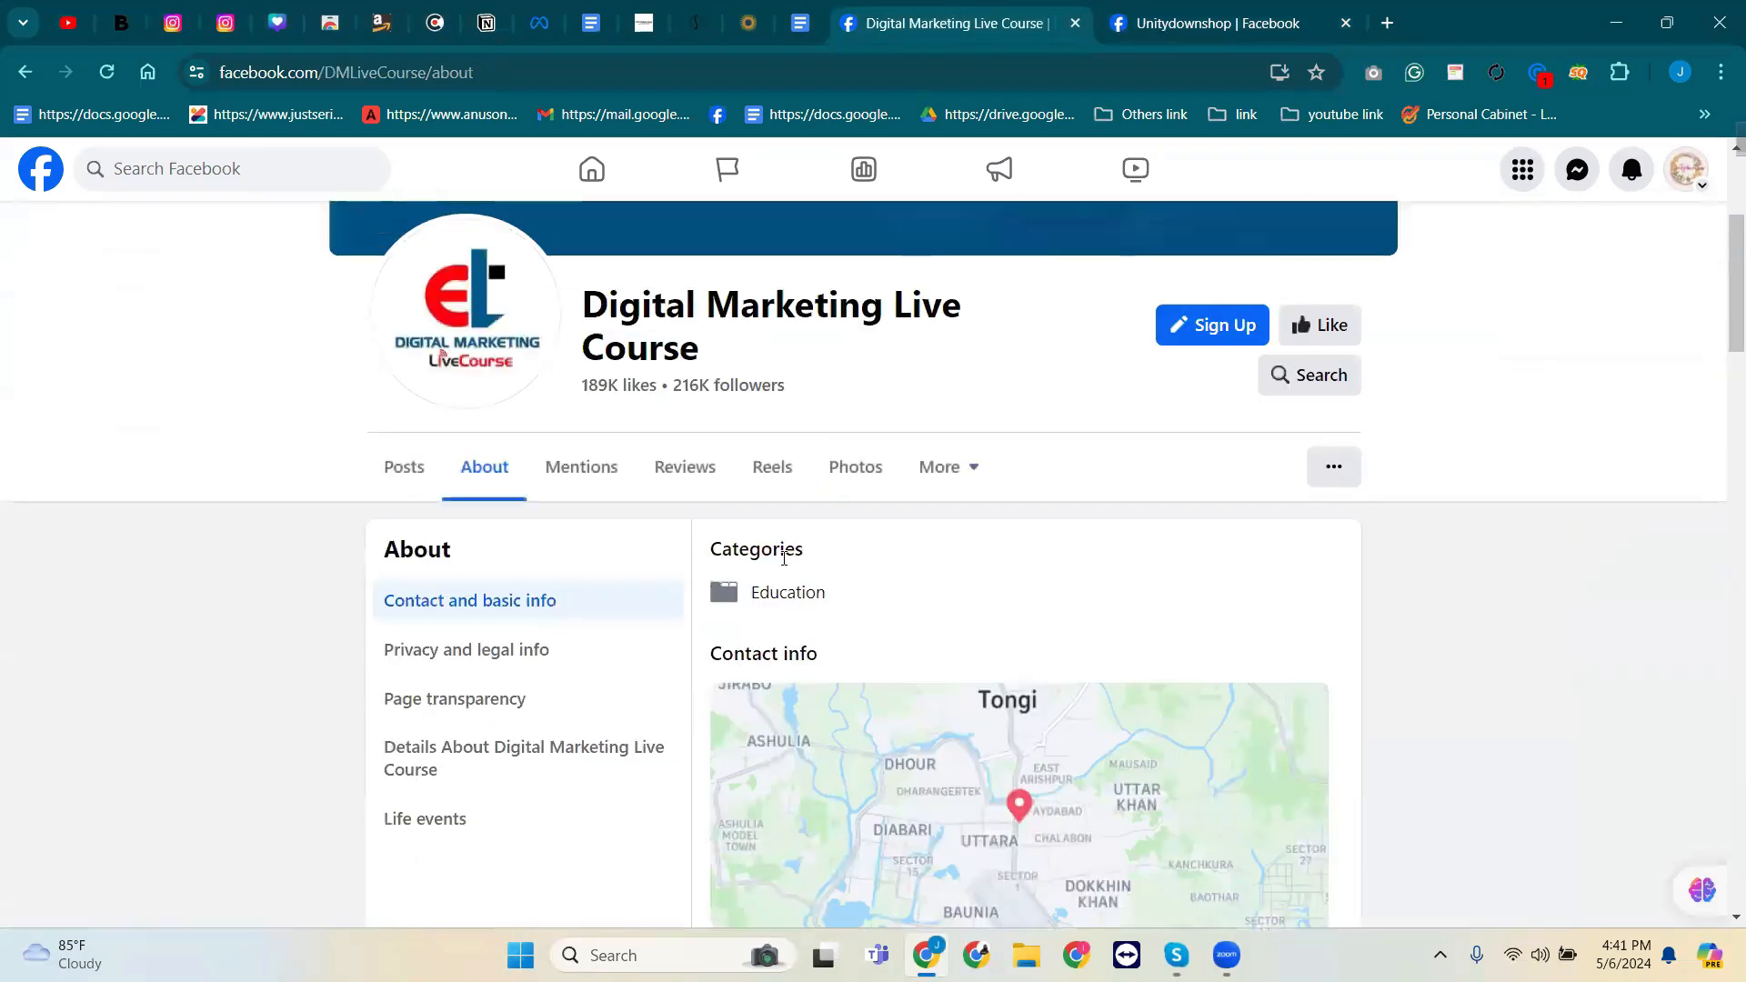
left_click(394, 651)
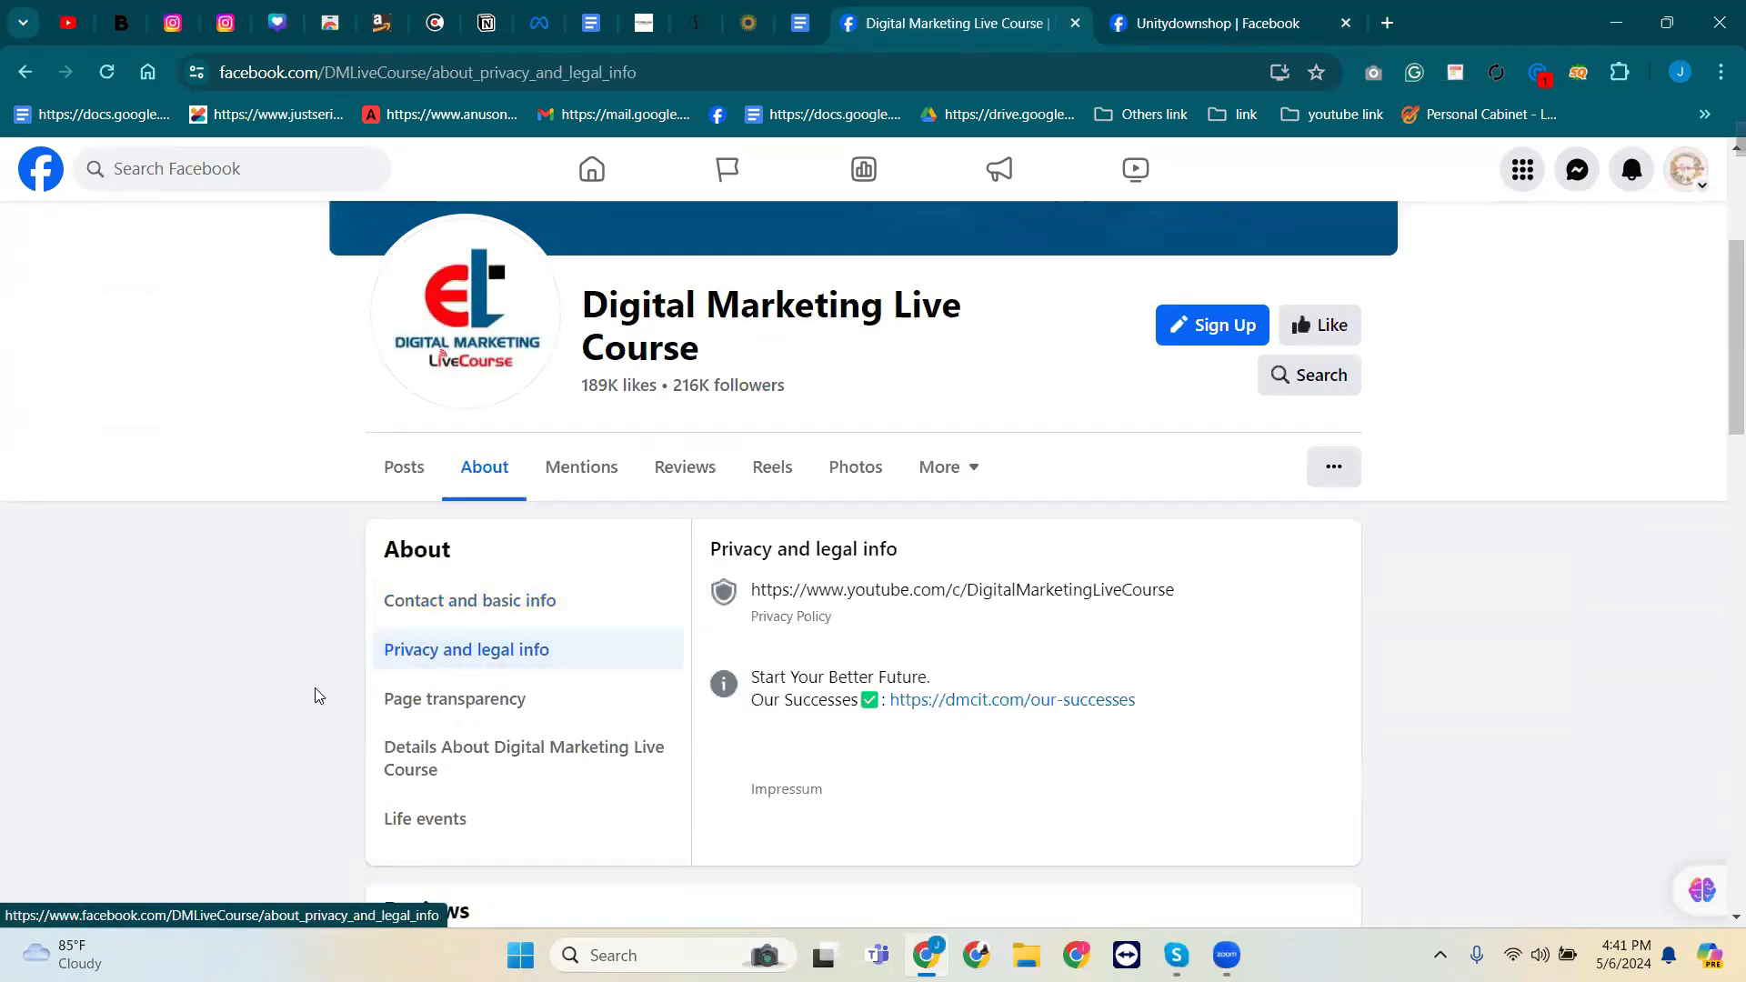
scroll(316, 687, "down", 2)
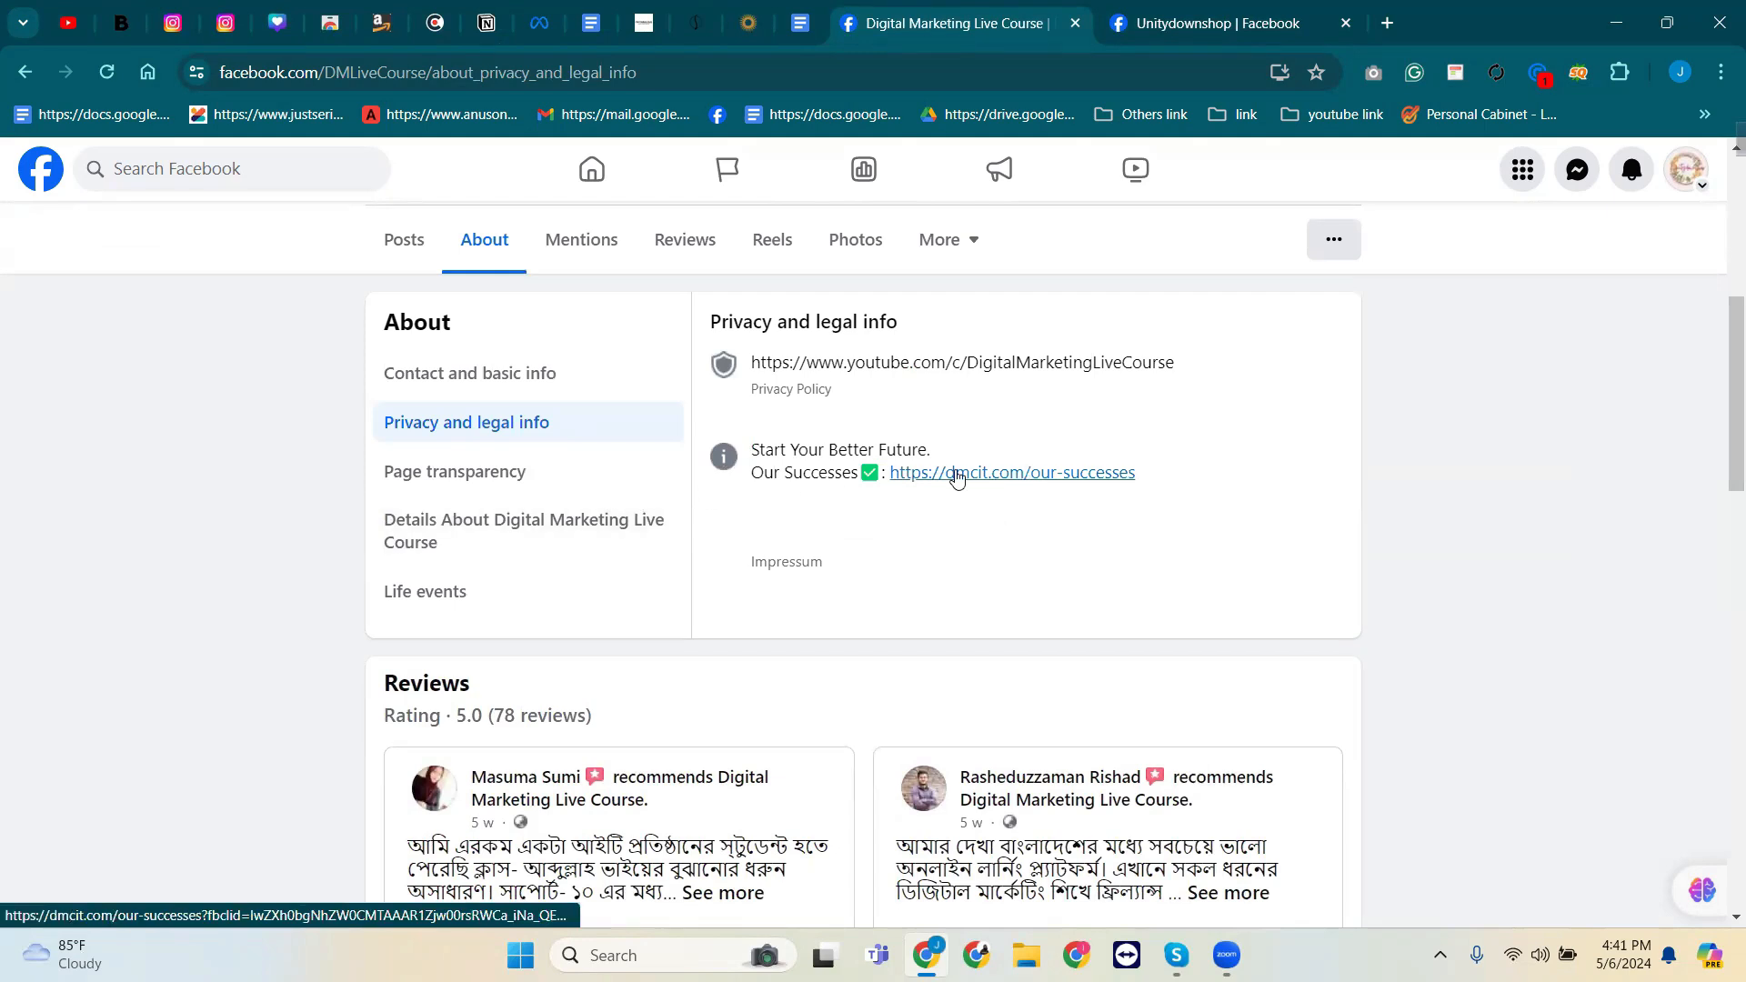
Check Unitydownshop's privacy policy link entry against the Digital Marketing Live Course page's privacy policy and cancel the entry.
left_click(1243, 16)
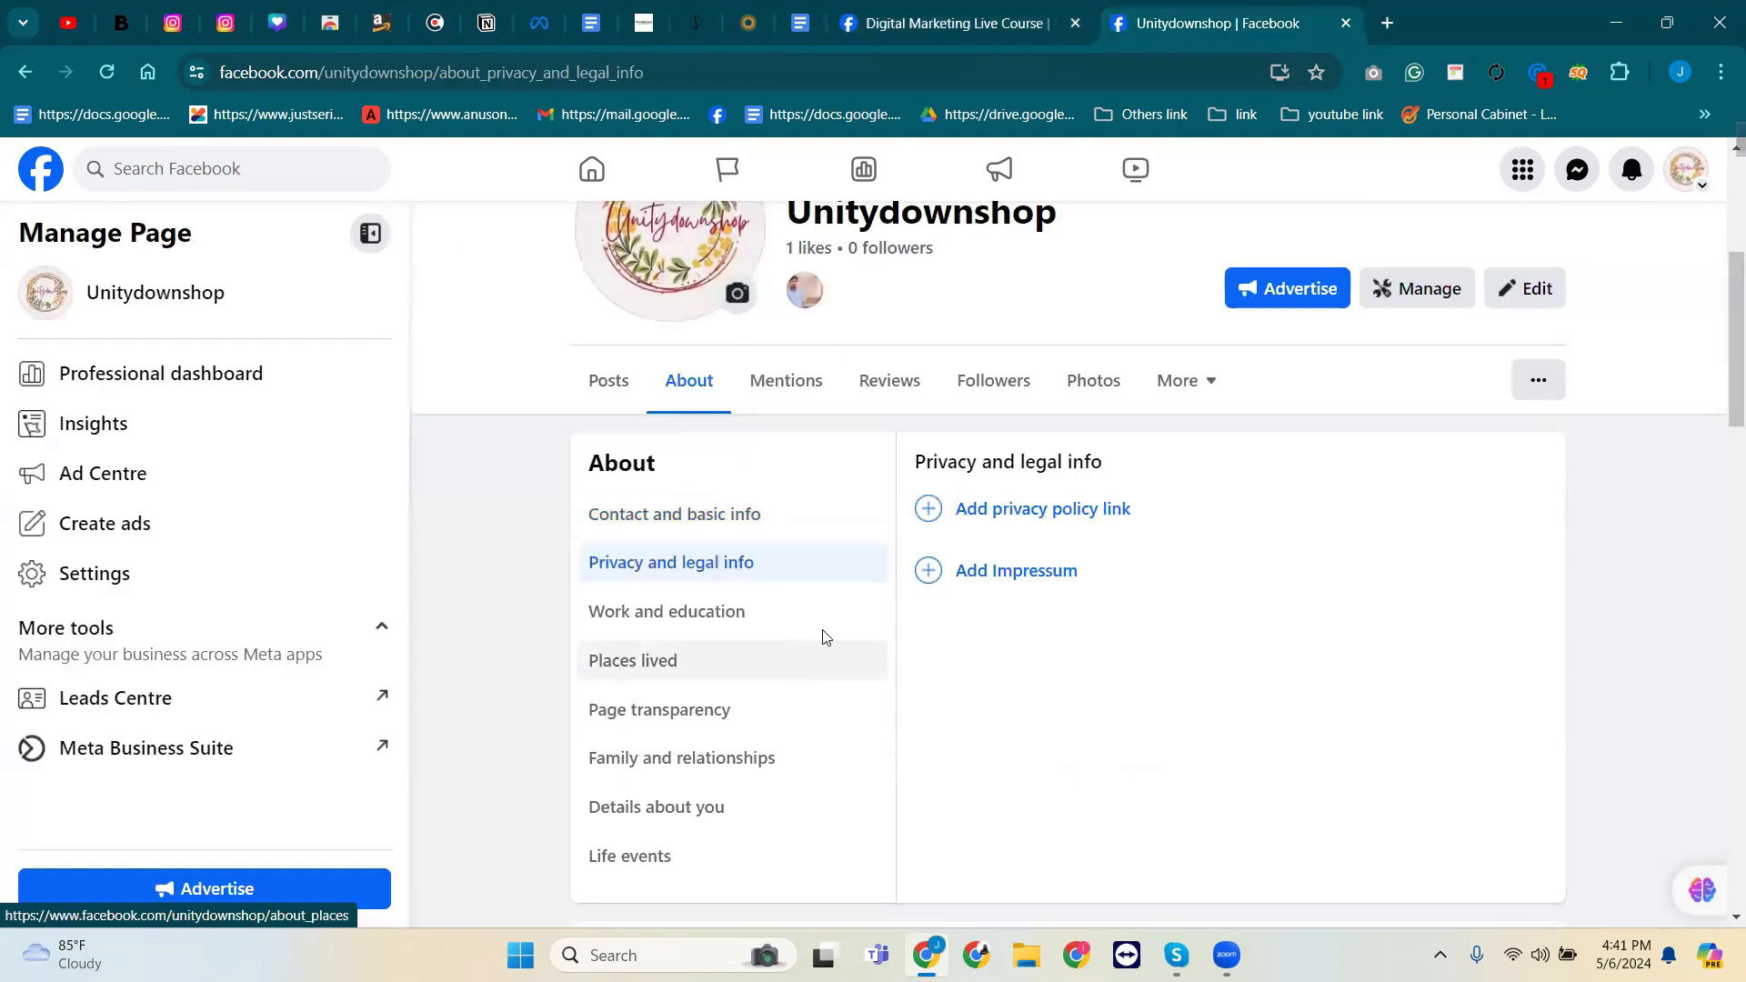
left_click(1112, 520)
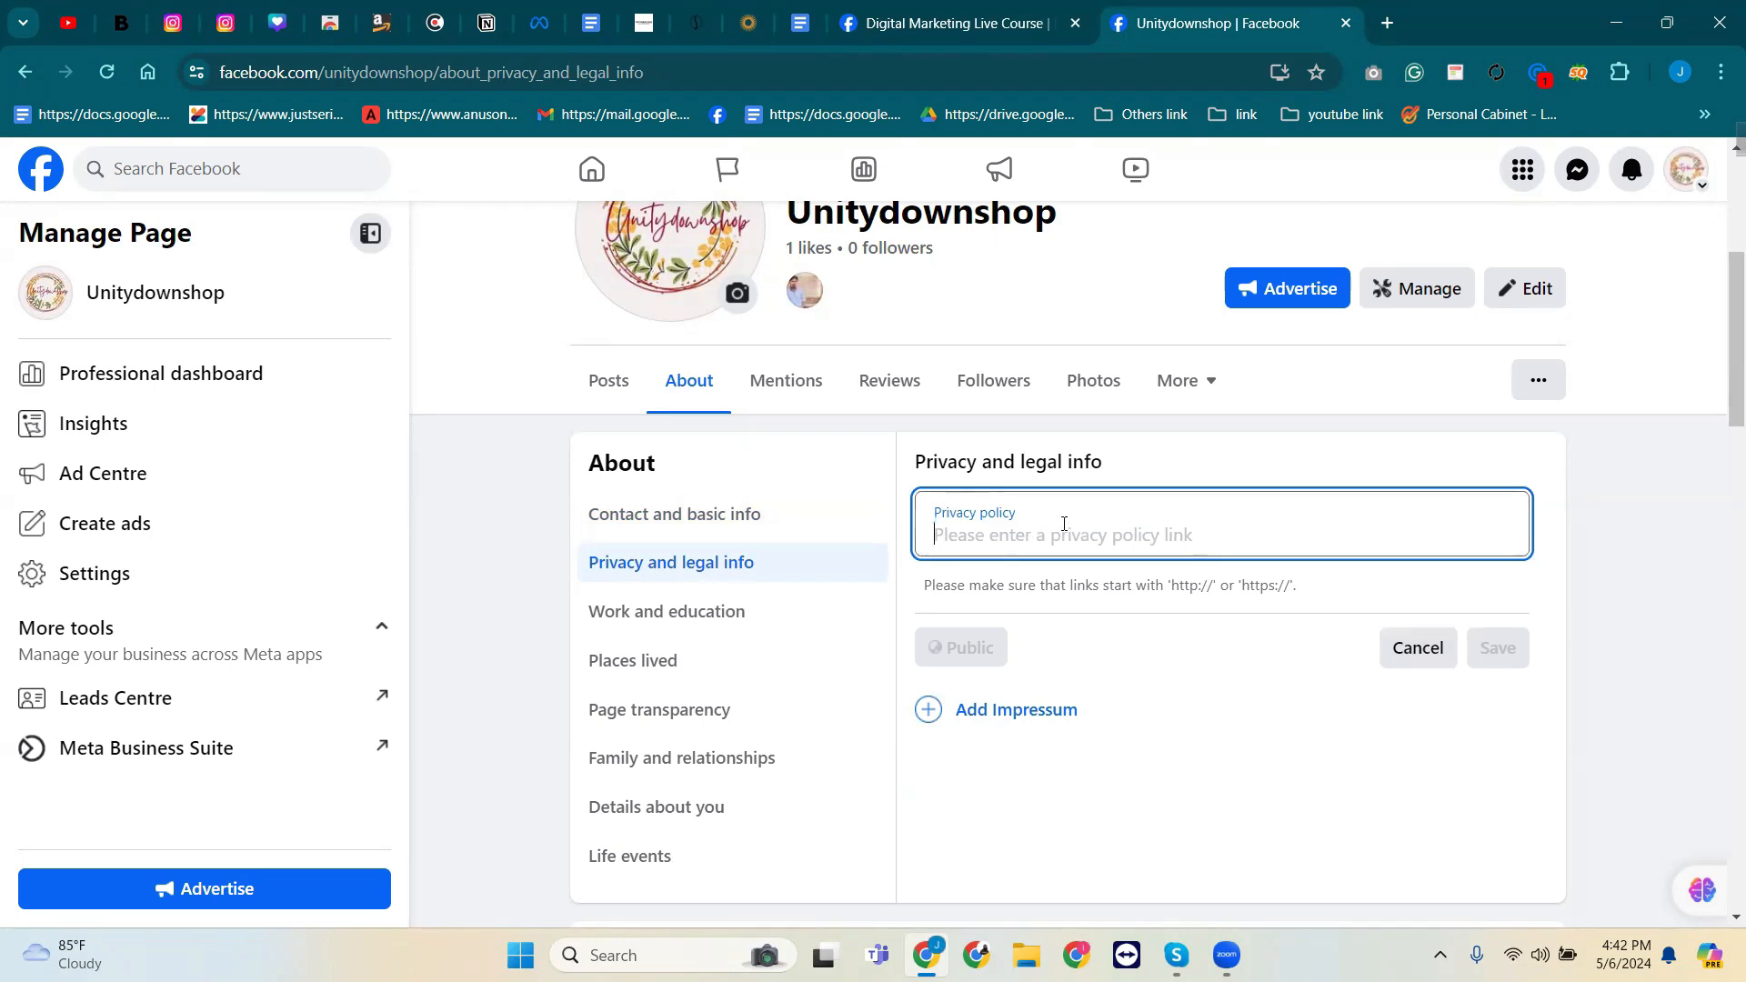
left_click(977, 7)
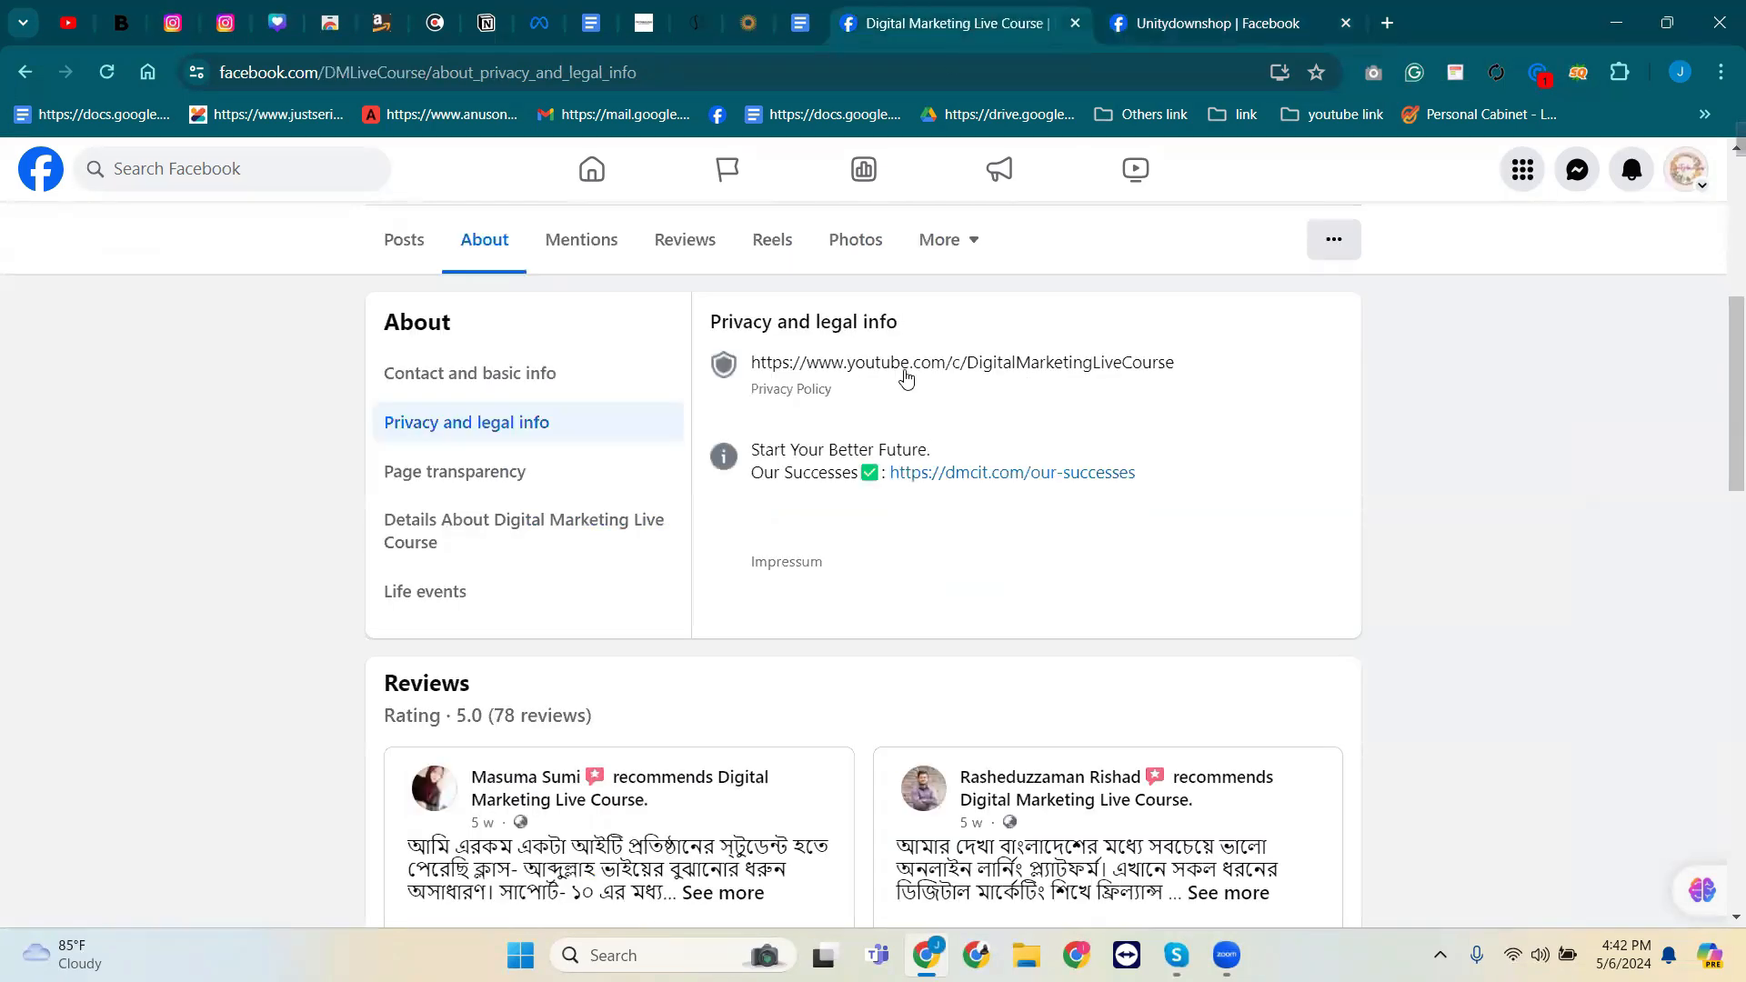
left_click(1165, 8)
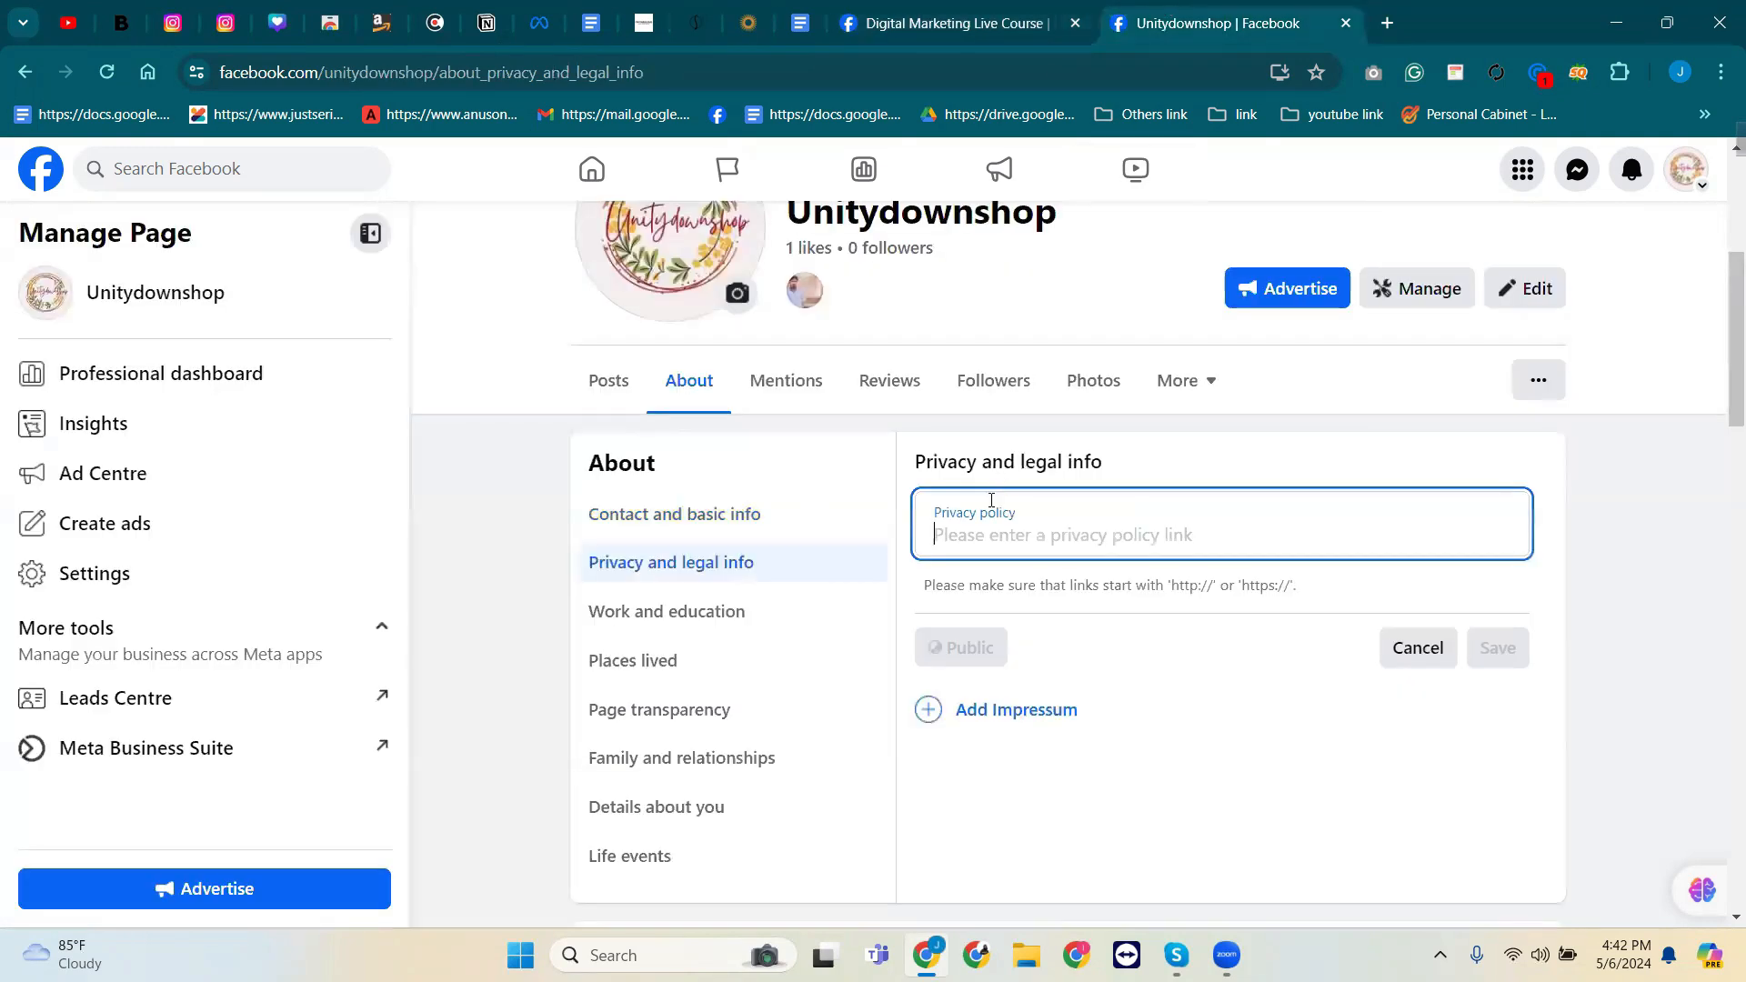
left_click(1415, 650)
Check Unitydownshop's Impressum entry against the Impressum on the Digital Marketing Live Course page and cancel the entry.
left_click(1014, 572)
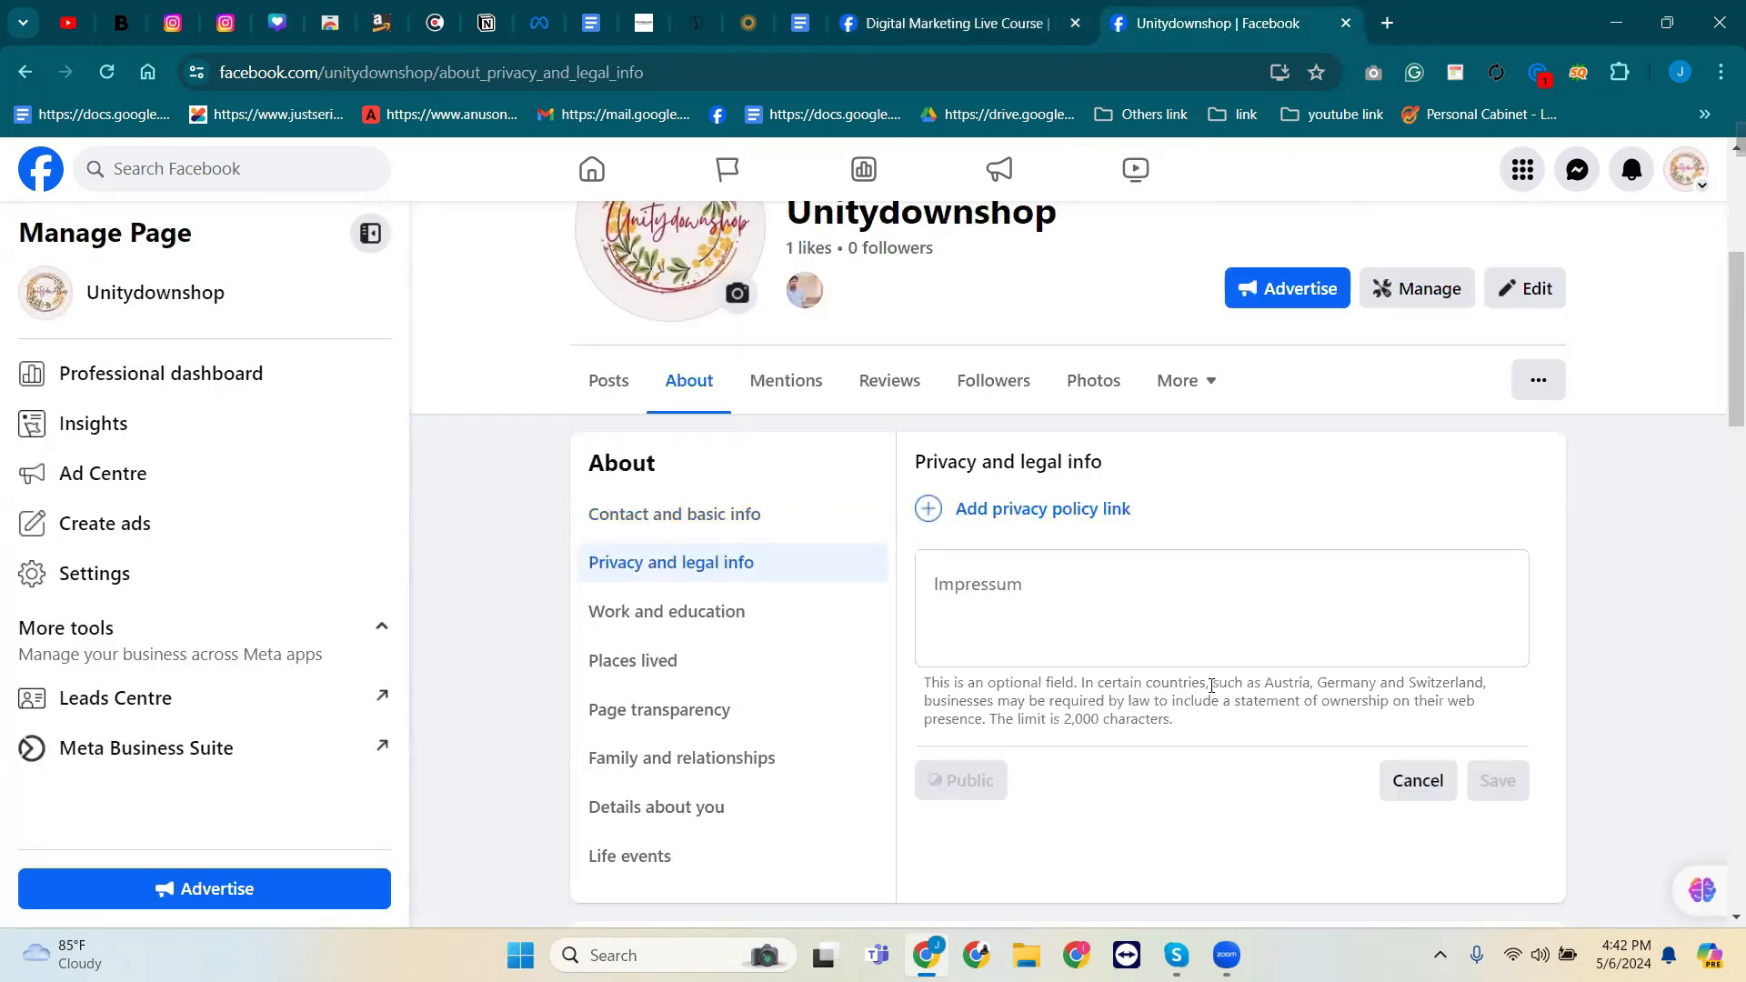
scroll(1179, 657, "down", 1)
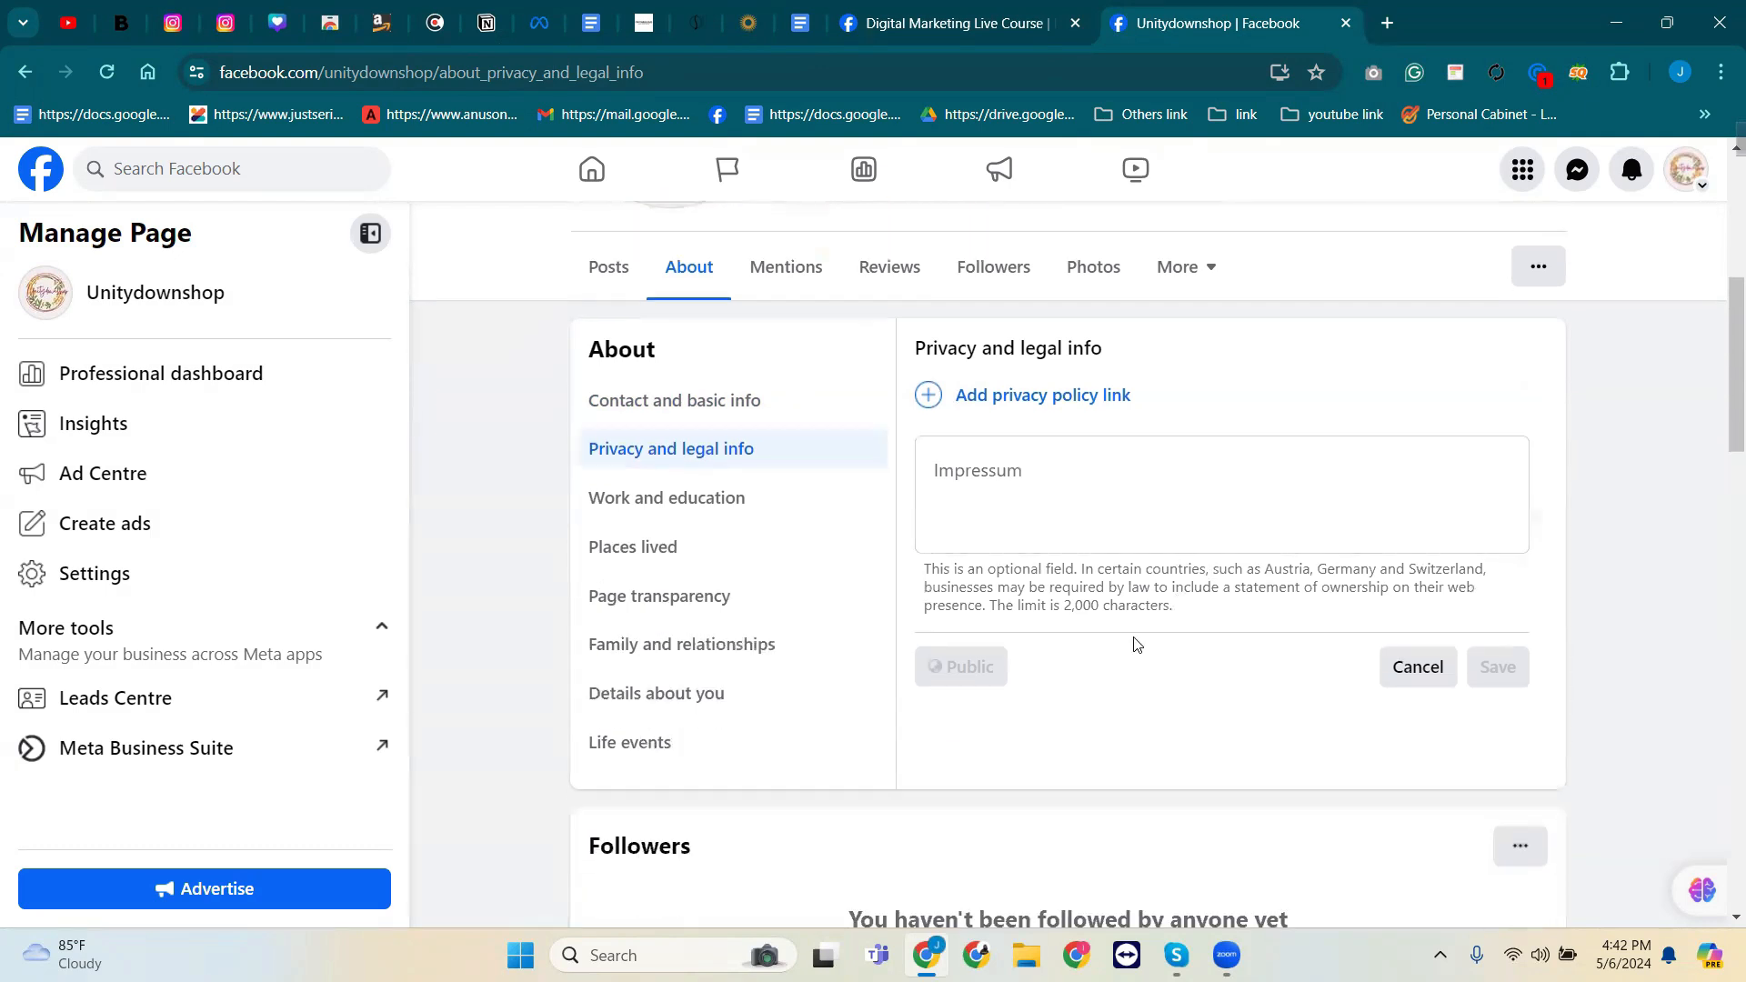
left_click(959, 473)
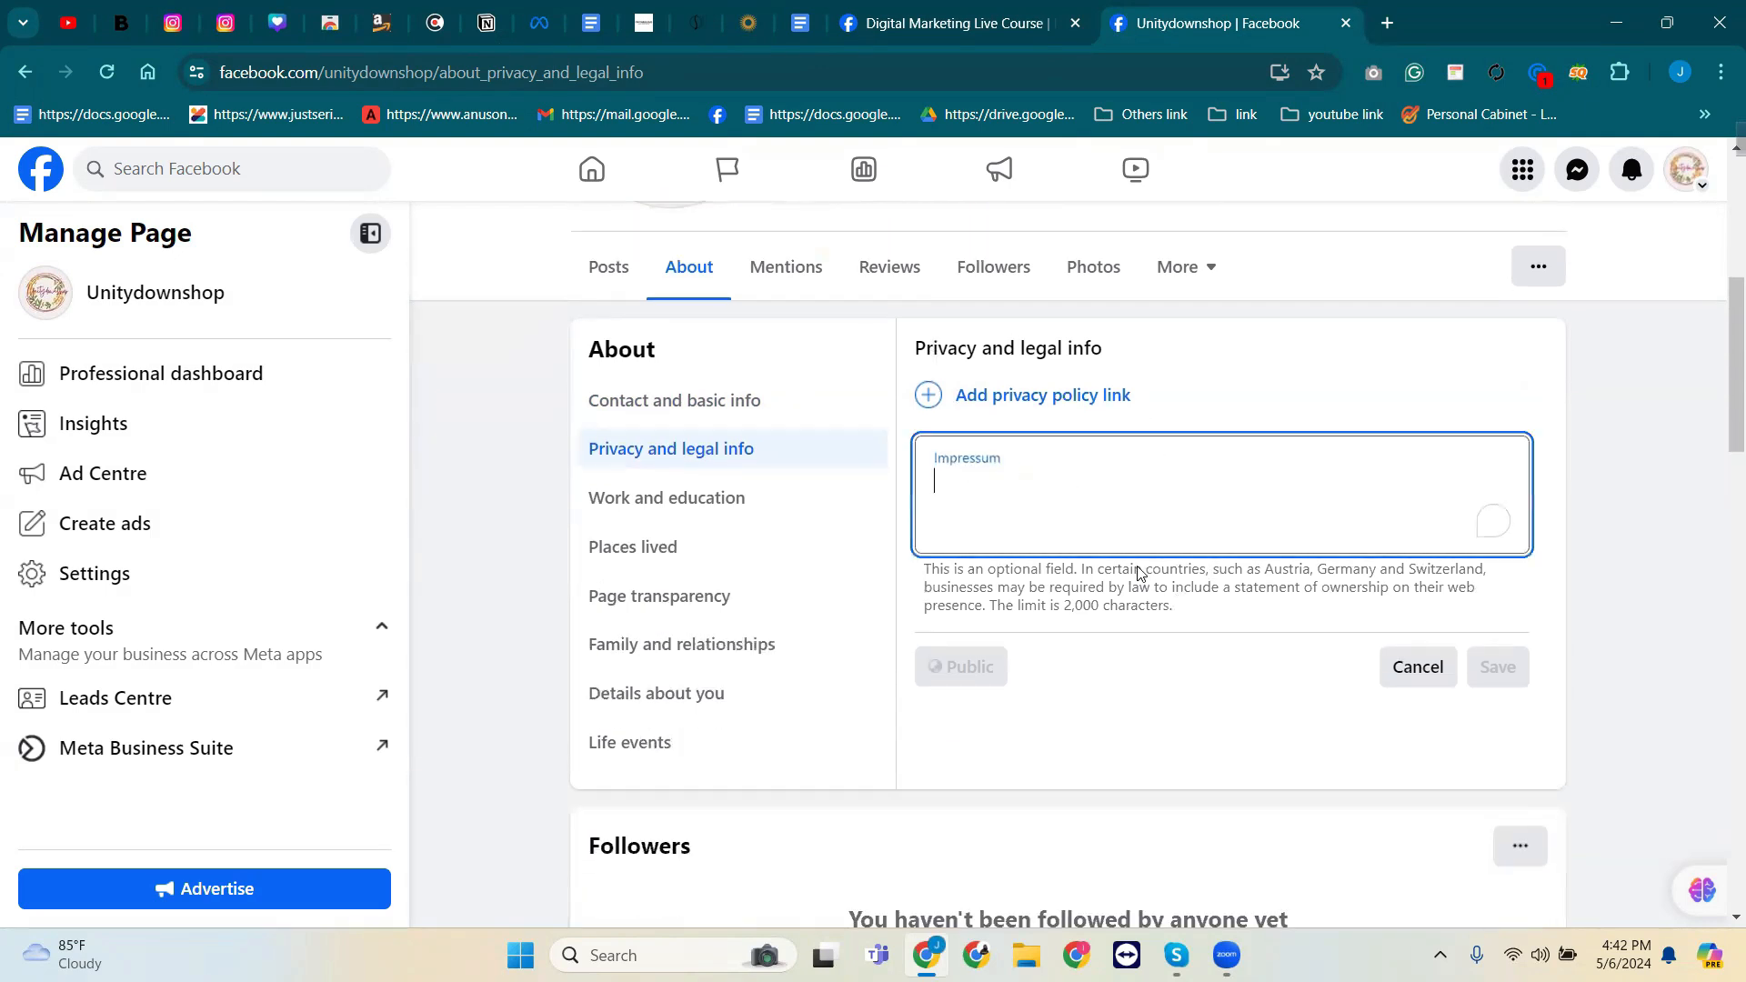
left_click(929, 9)
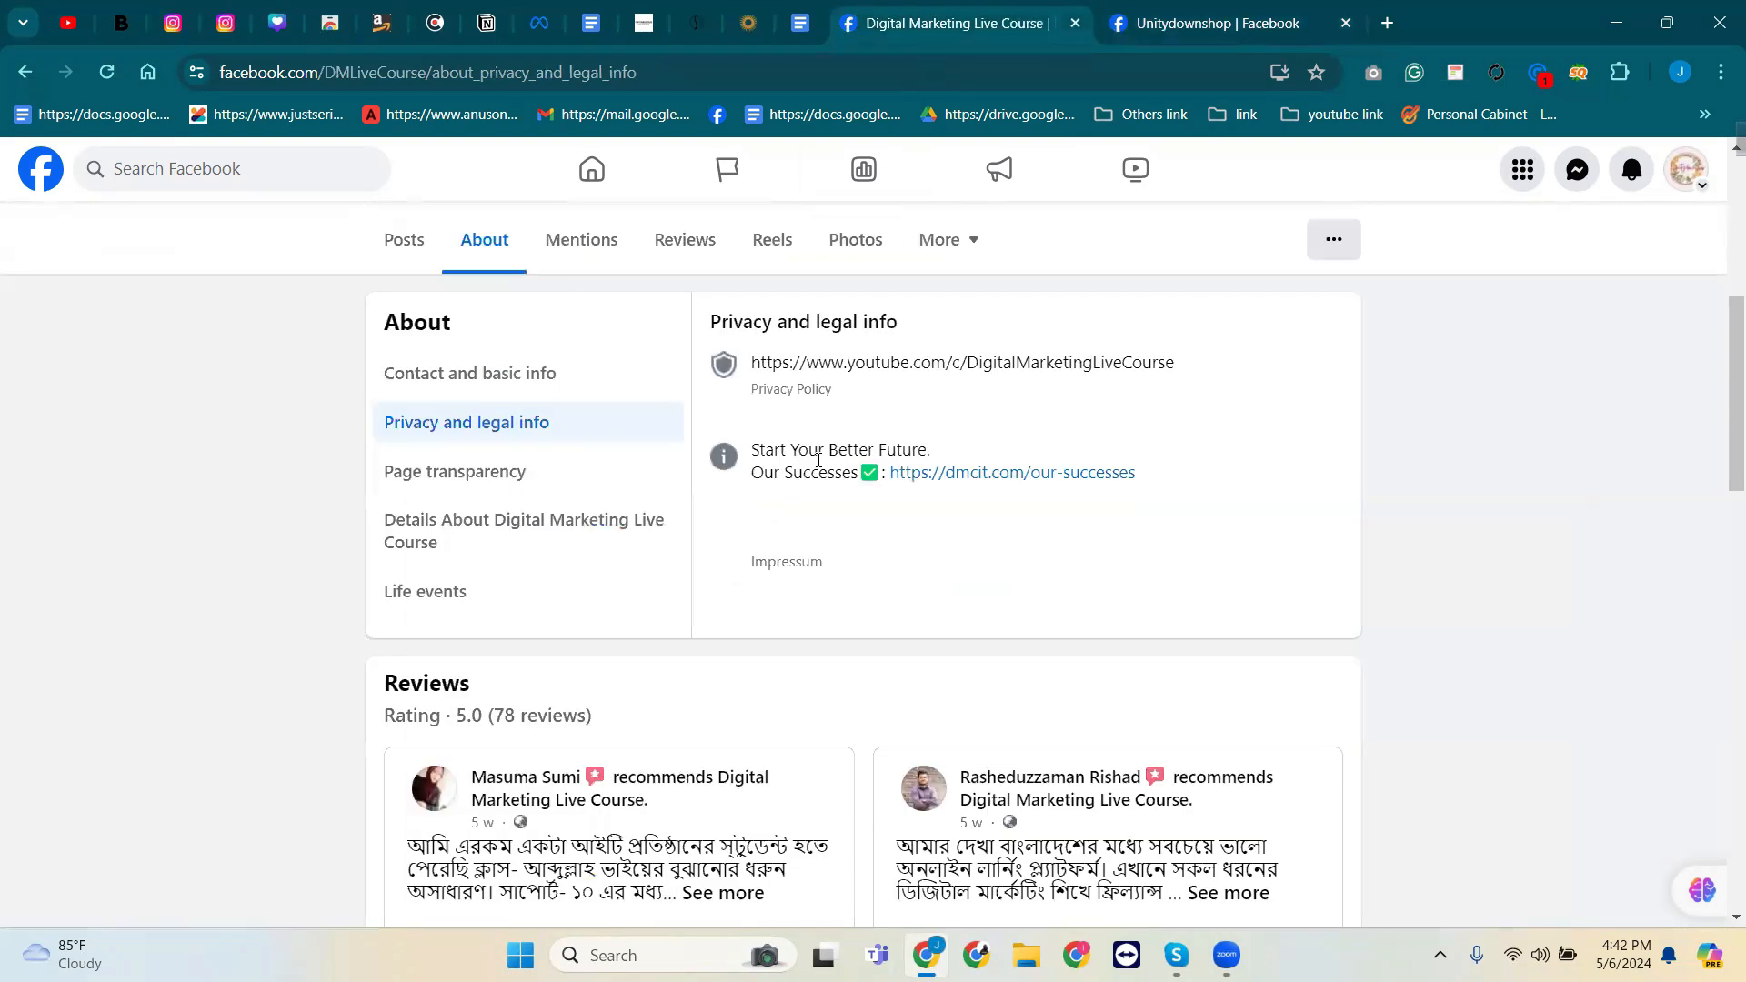
left_click_drag(798, 495, 753, 495)
left_click(723, 502)
left_click(1289, 11)
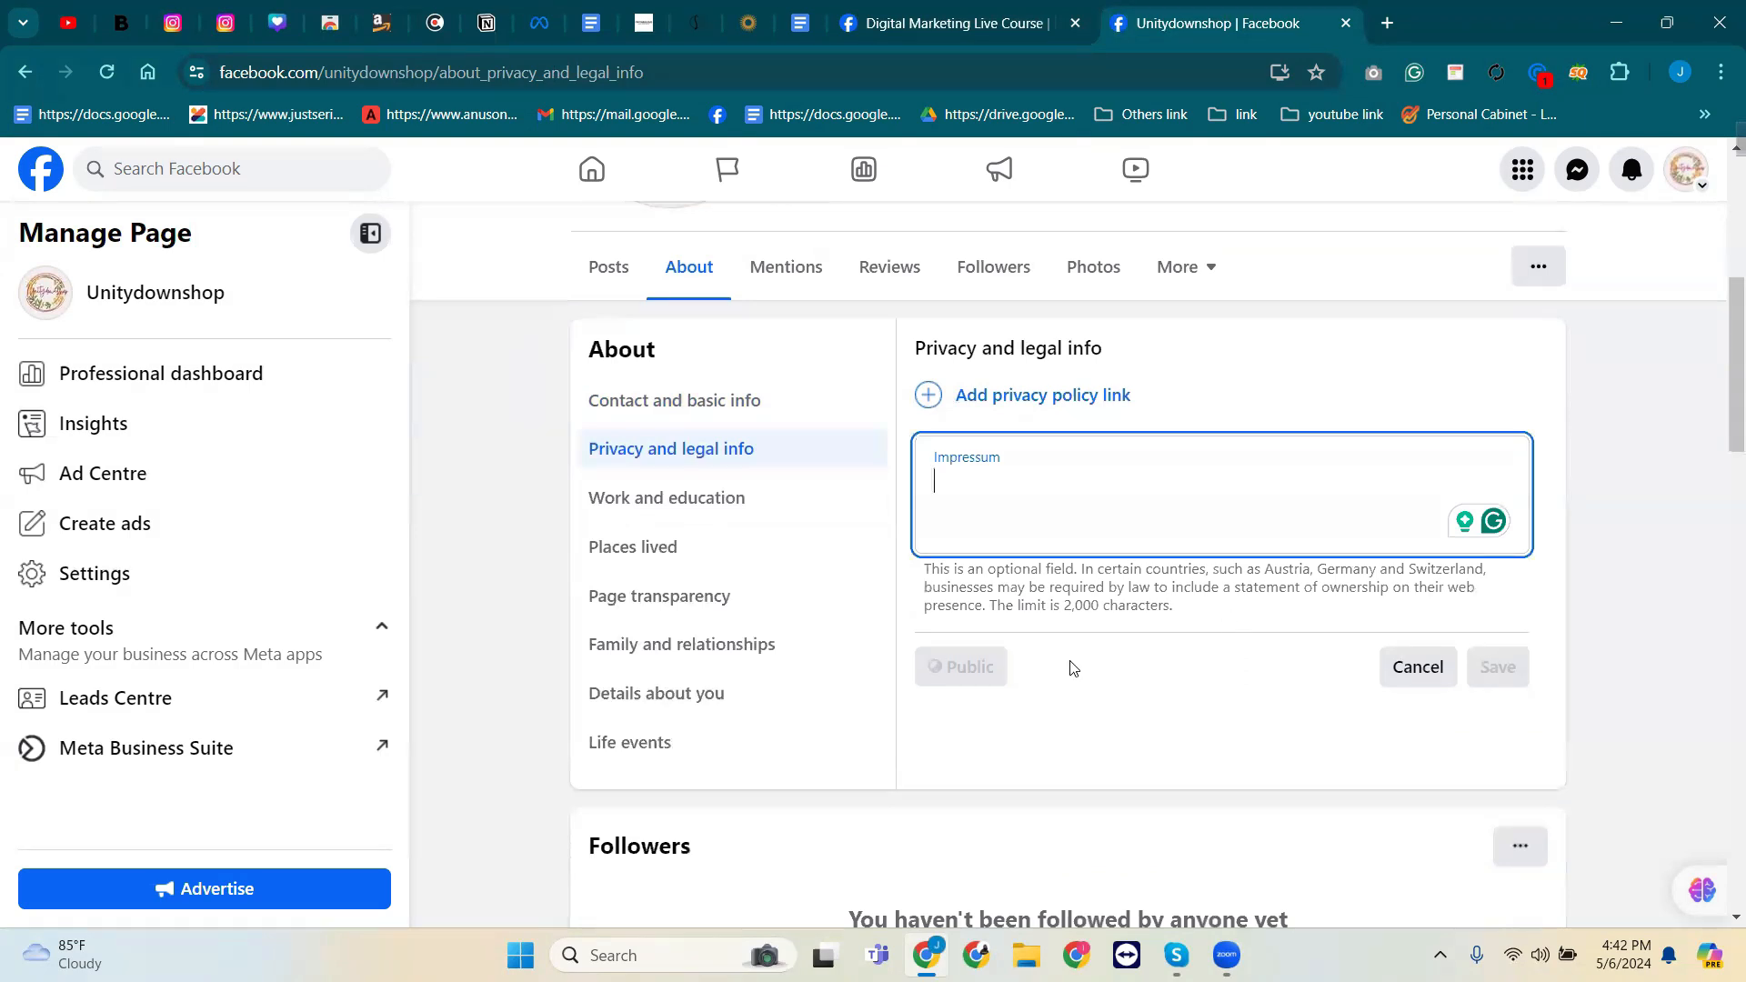
mouse_move(1074, 606)
left_mouse_down()
mouse_move(1171, 605)
mouse_move(1036, 605)
mouse_move(1132, 605)
mouse_move(1103, 604)
left_mouse_up()
left_click(1418, 667)
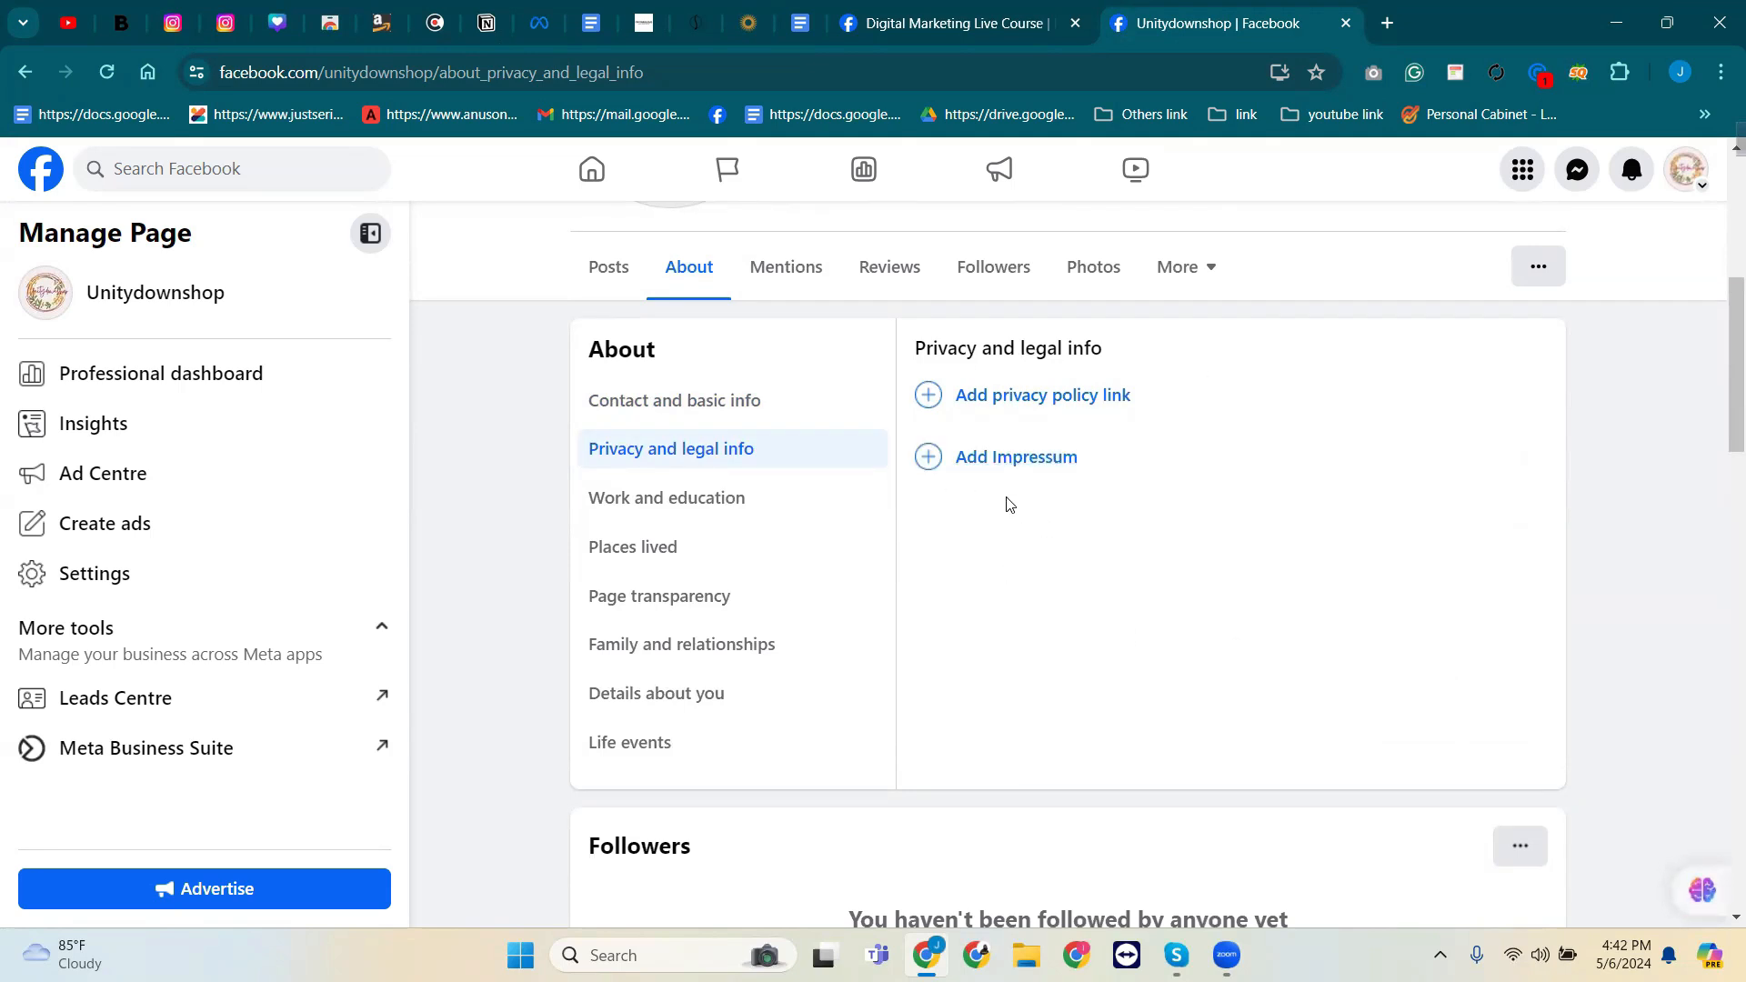
left_click(1005, 459)
left_click(1035, 507)
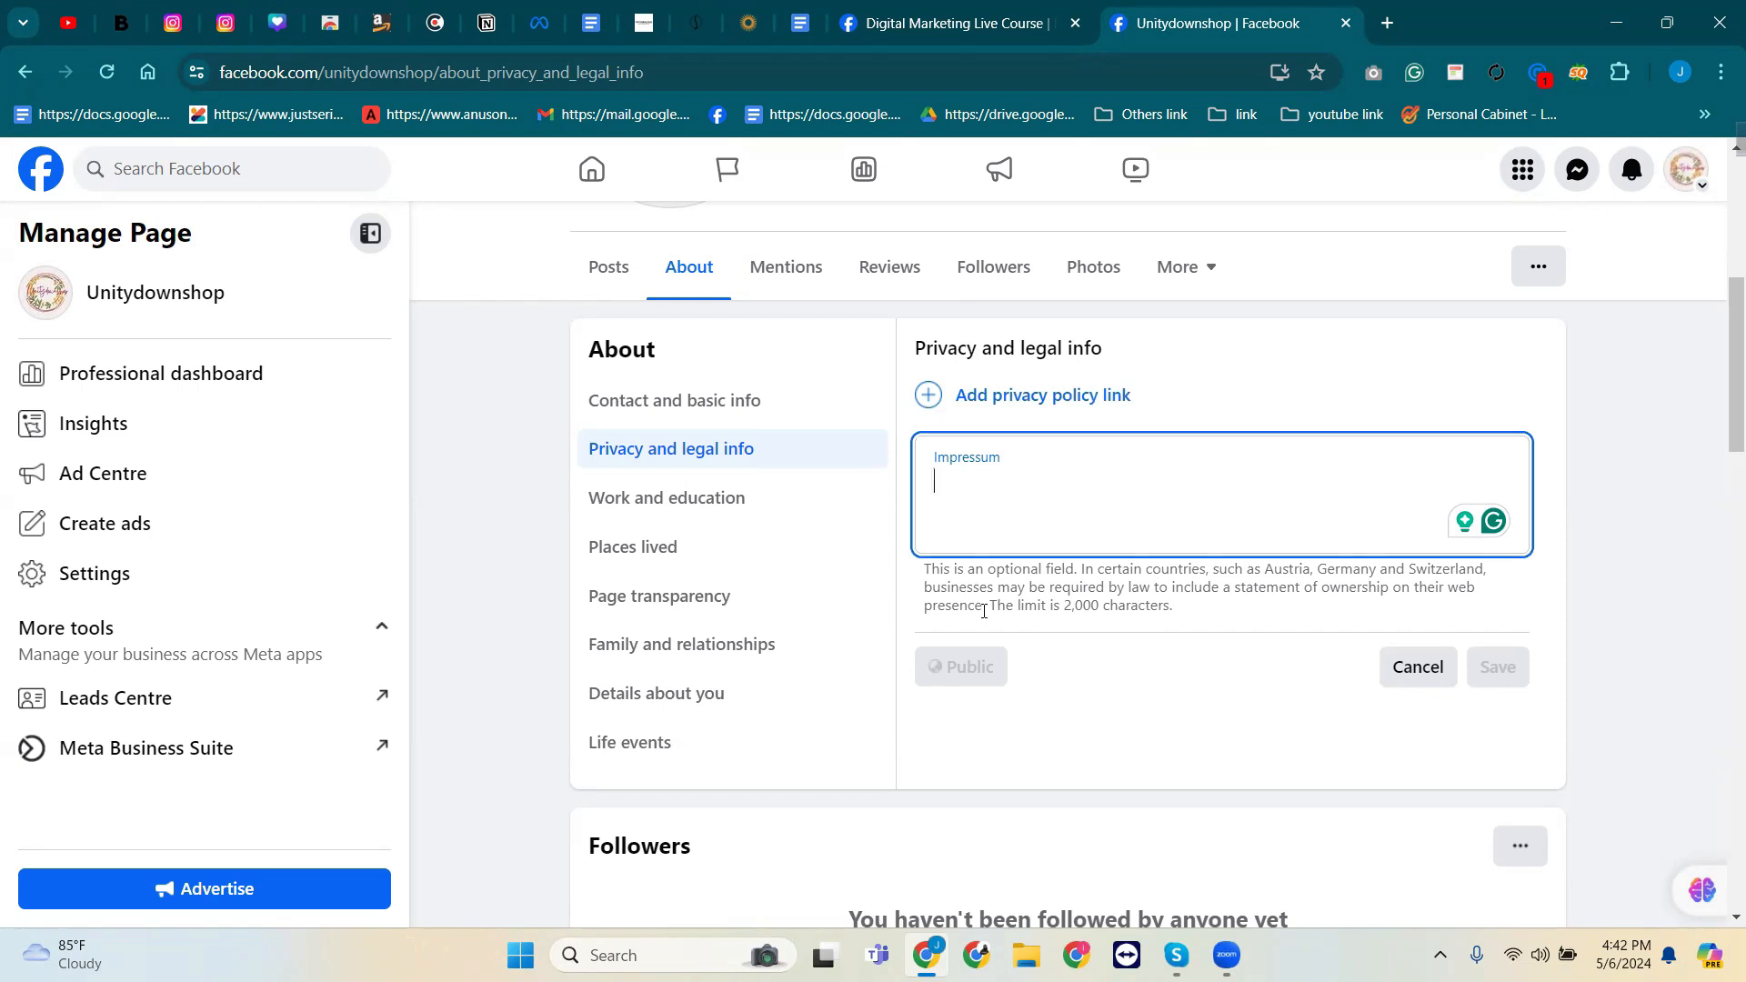
left_click(1405, 669)
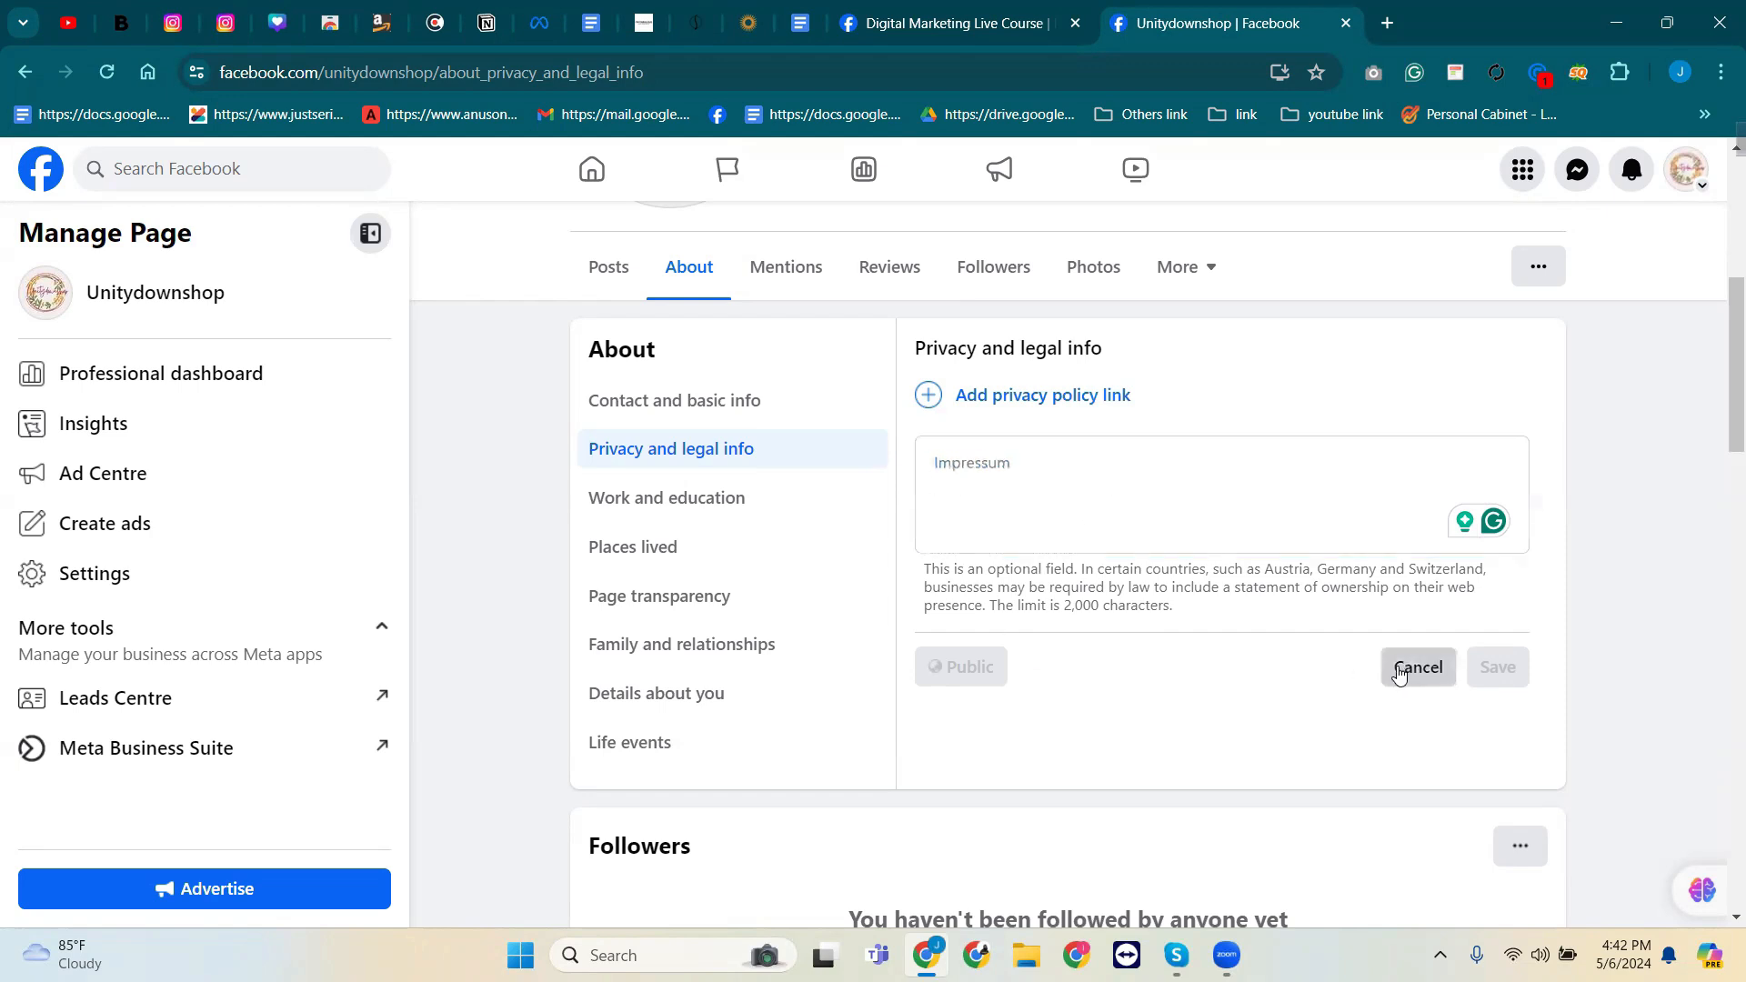
Review Unitydownshop's work and education and places lived sections, checking the section list on the Digital Marketing Live Course page.
left_click(702, 516)
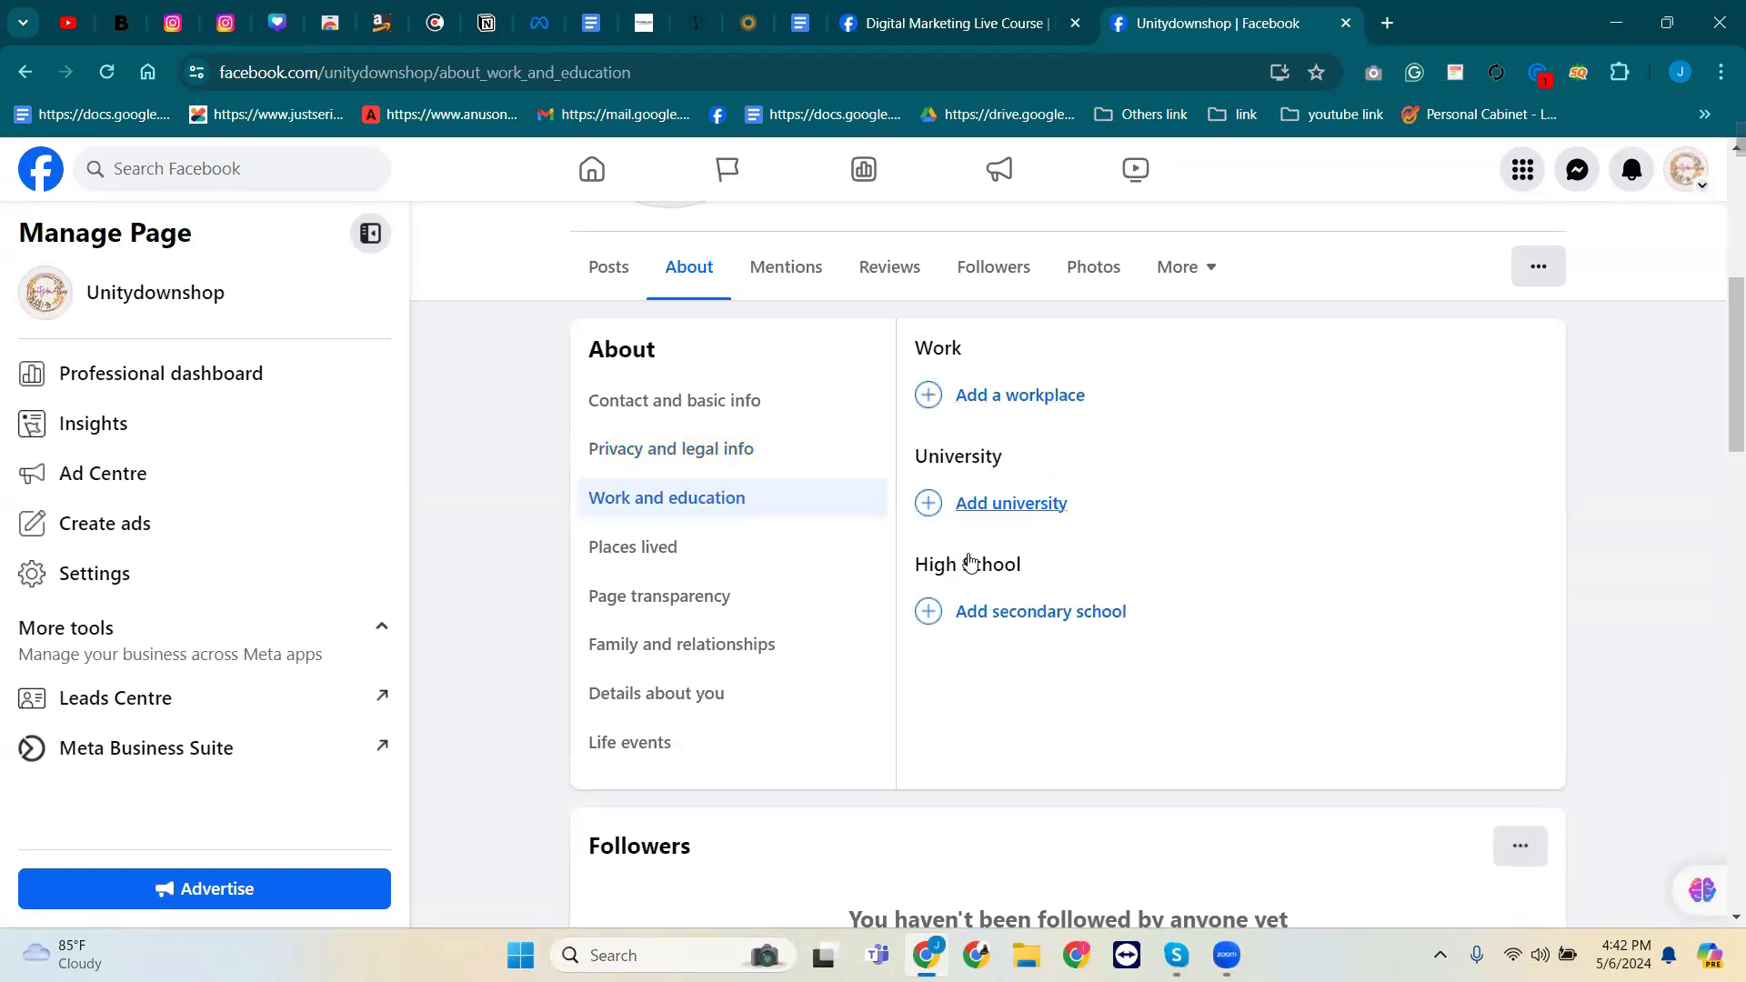
key("ctrl+shift+Tab")
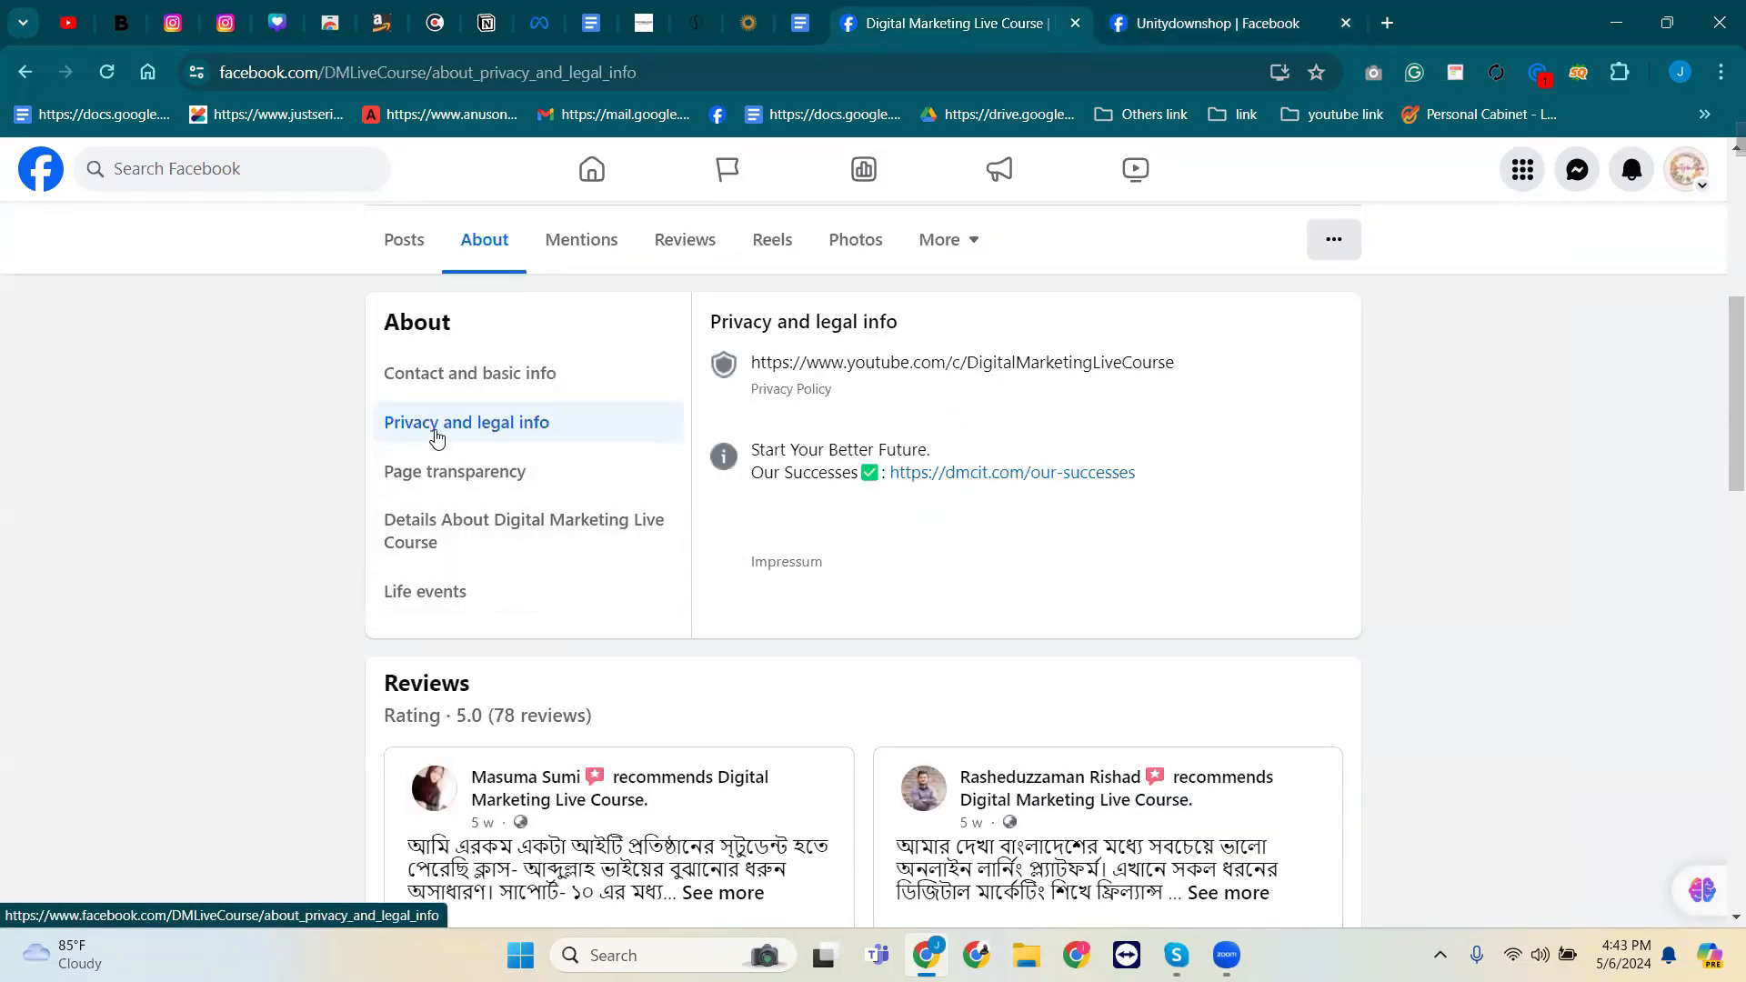
left_click(1177, 7)
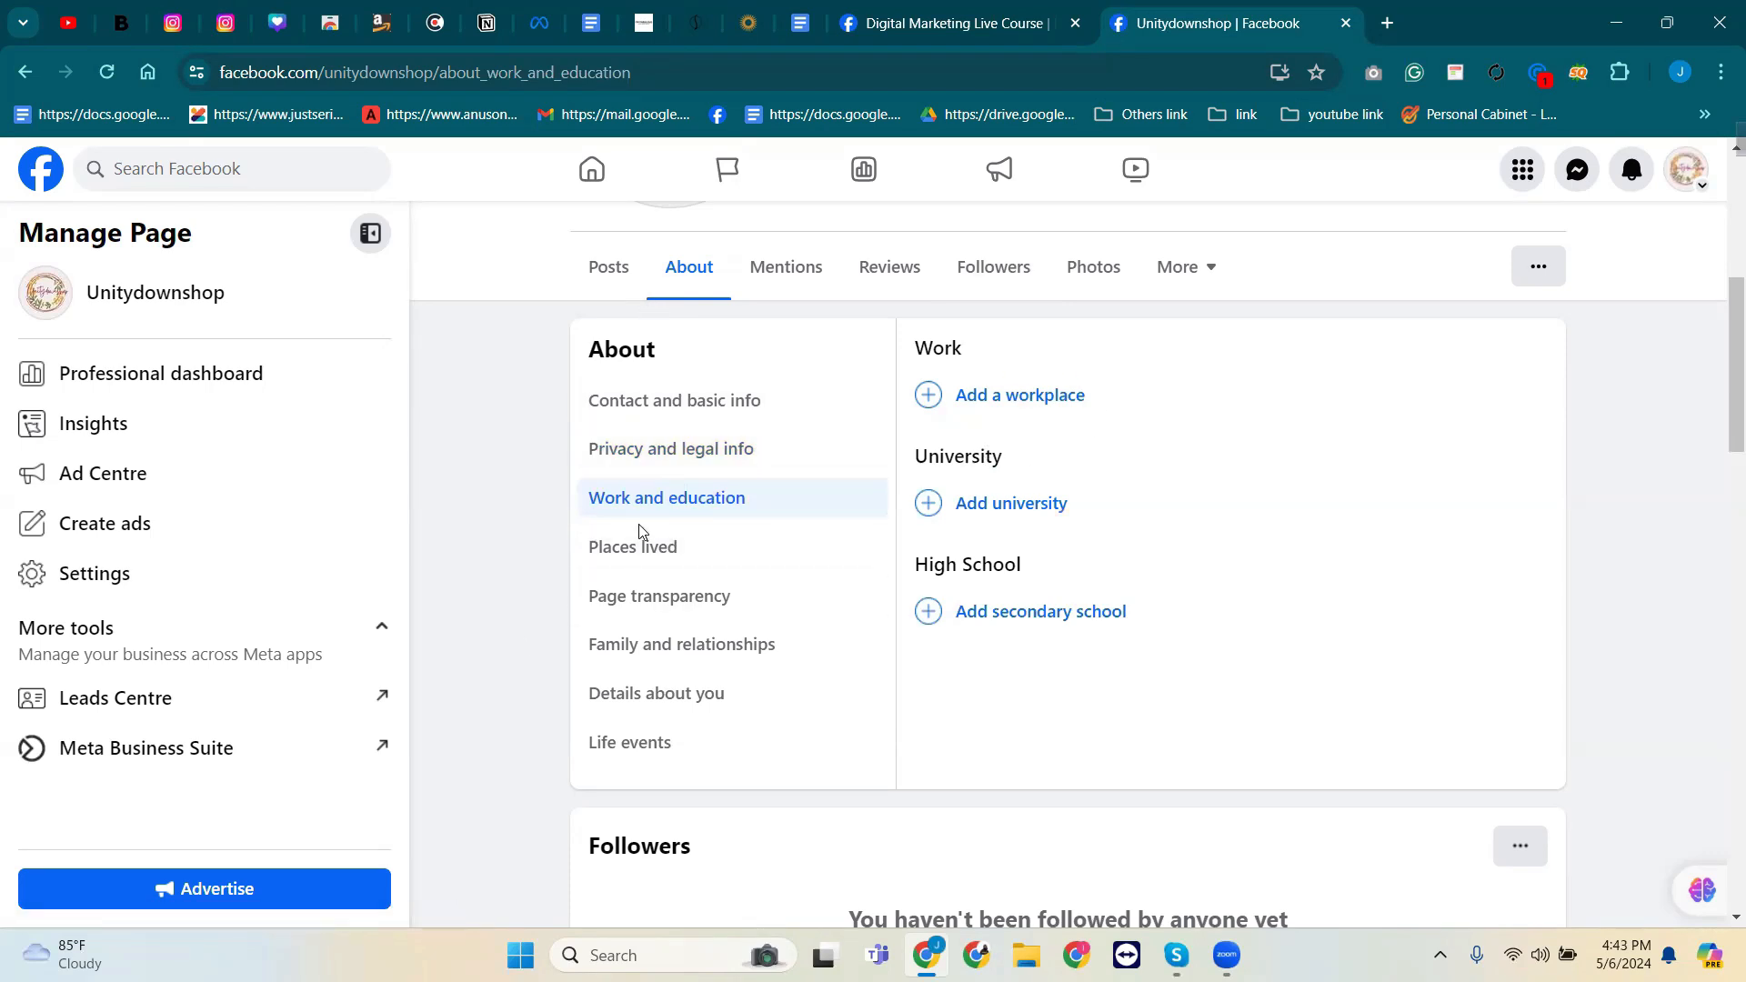
left_click(630, 568)
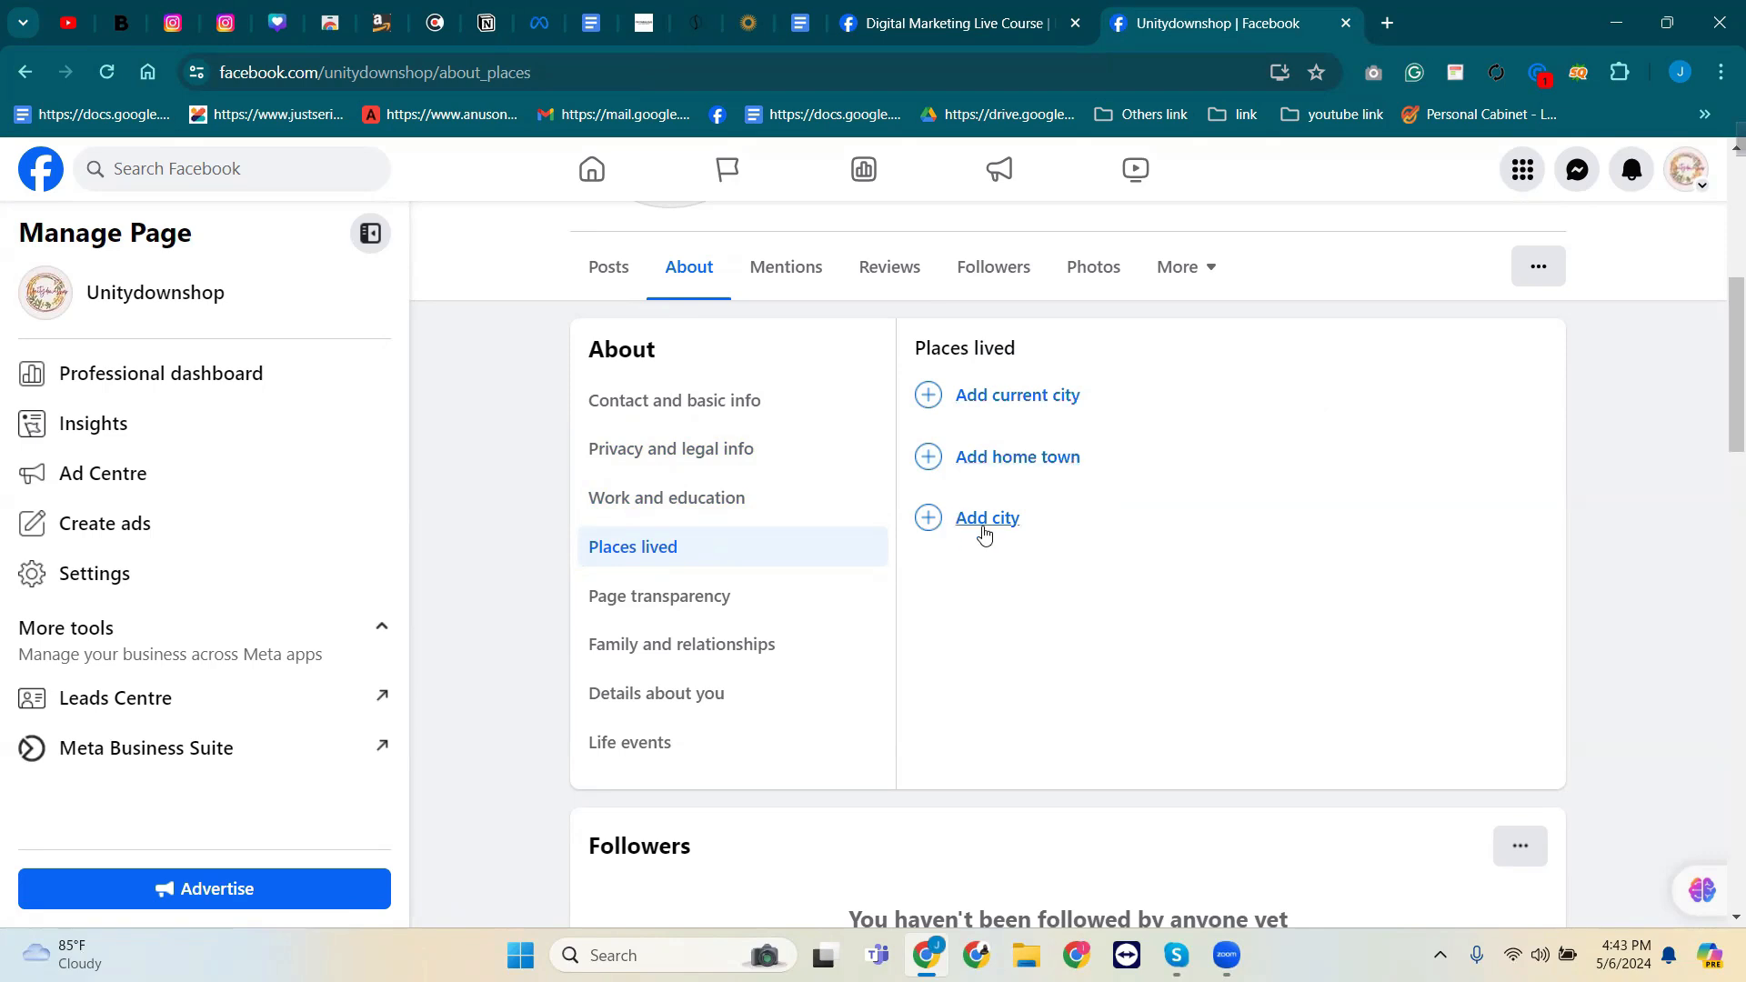
left_click_drag(1145, 646, 838, 413)
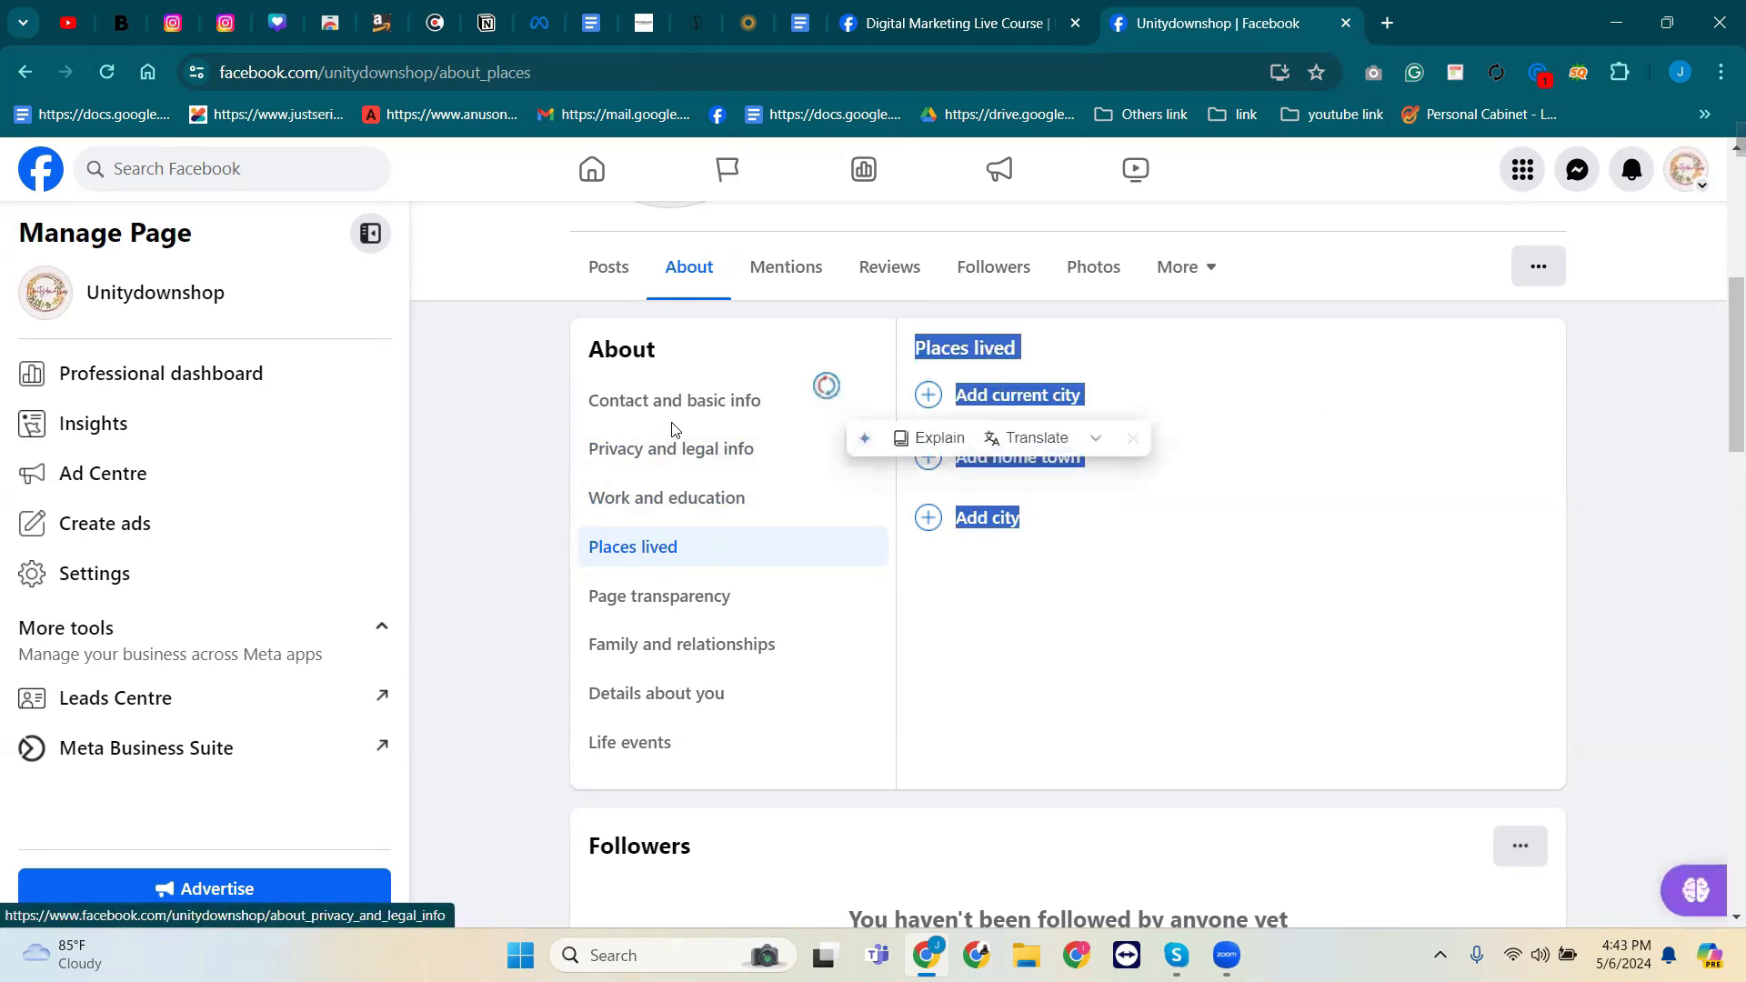
left_click(1035, 628)
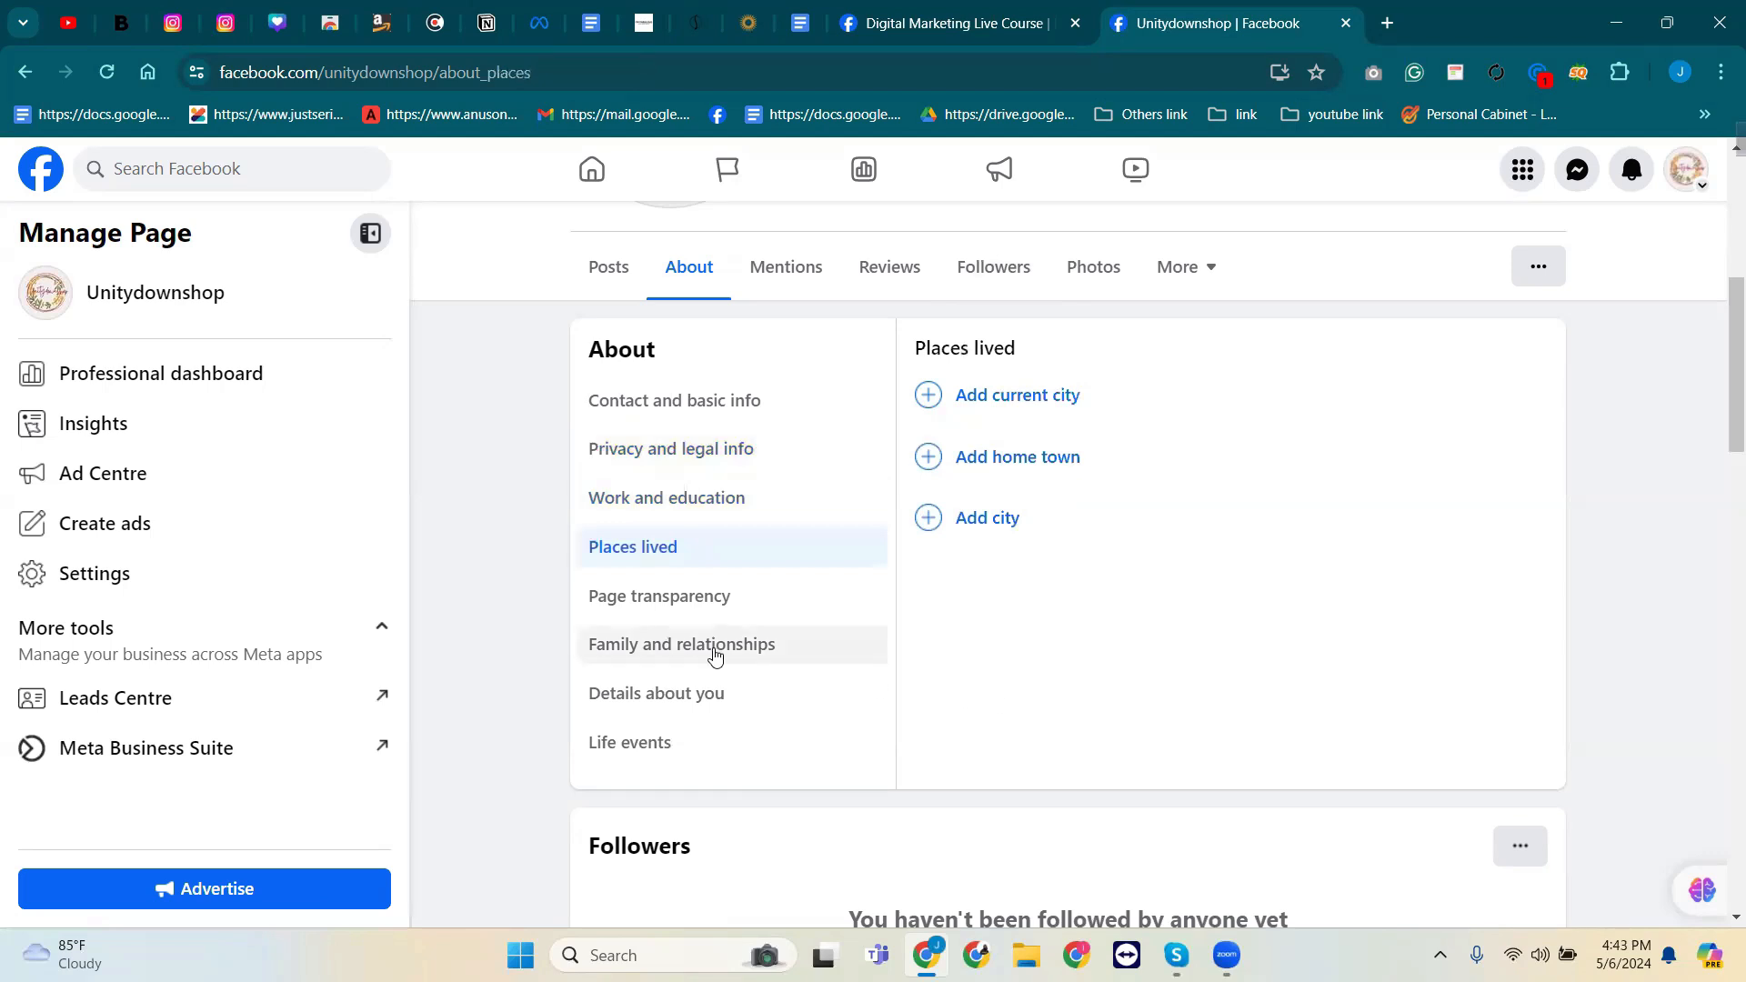
Open Unitydownshop's page transparency section and examine its page ID and the accompanying explanation.
left_click(664, 610)
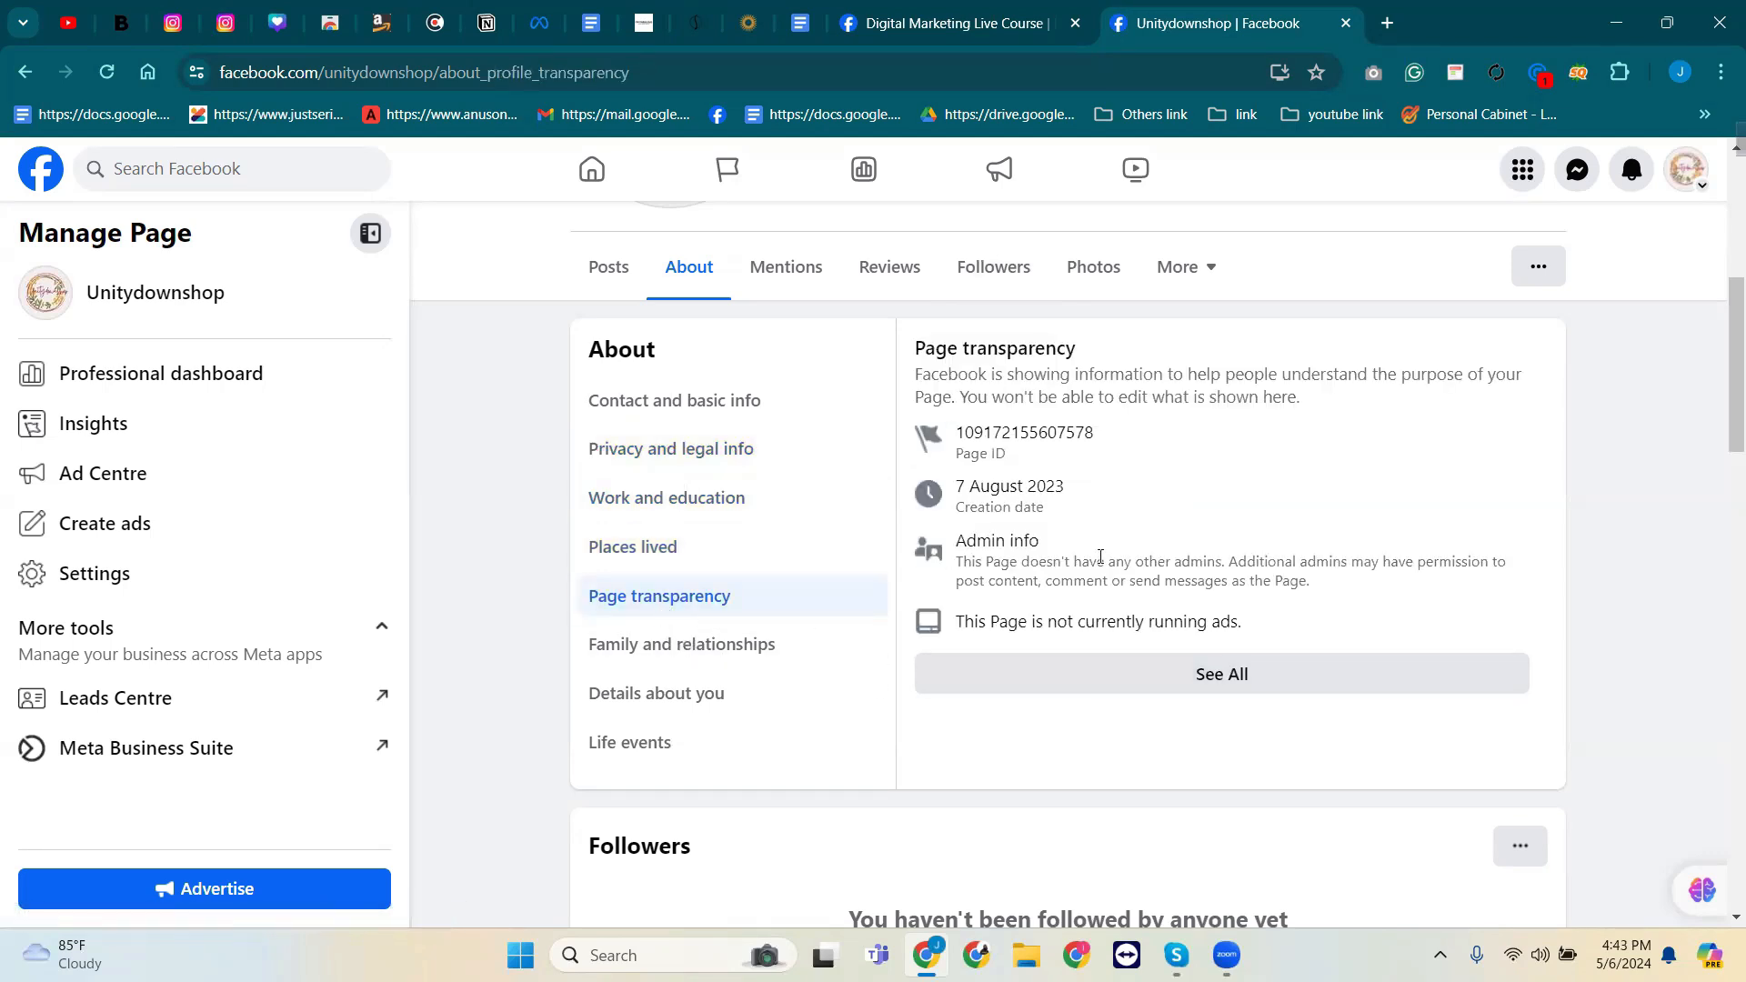
scroll(1098, 562, "up", 1)
scroll(1098, 562, "down", 1)
left_click_drag(1017, 462, 942, 423)
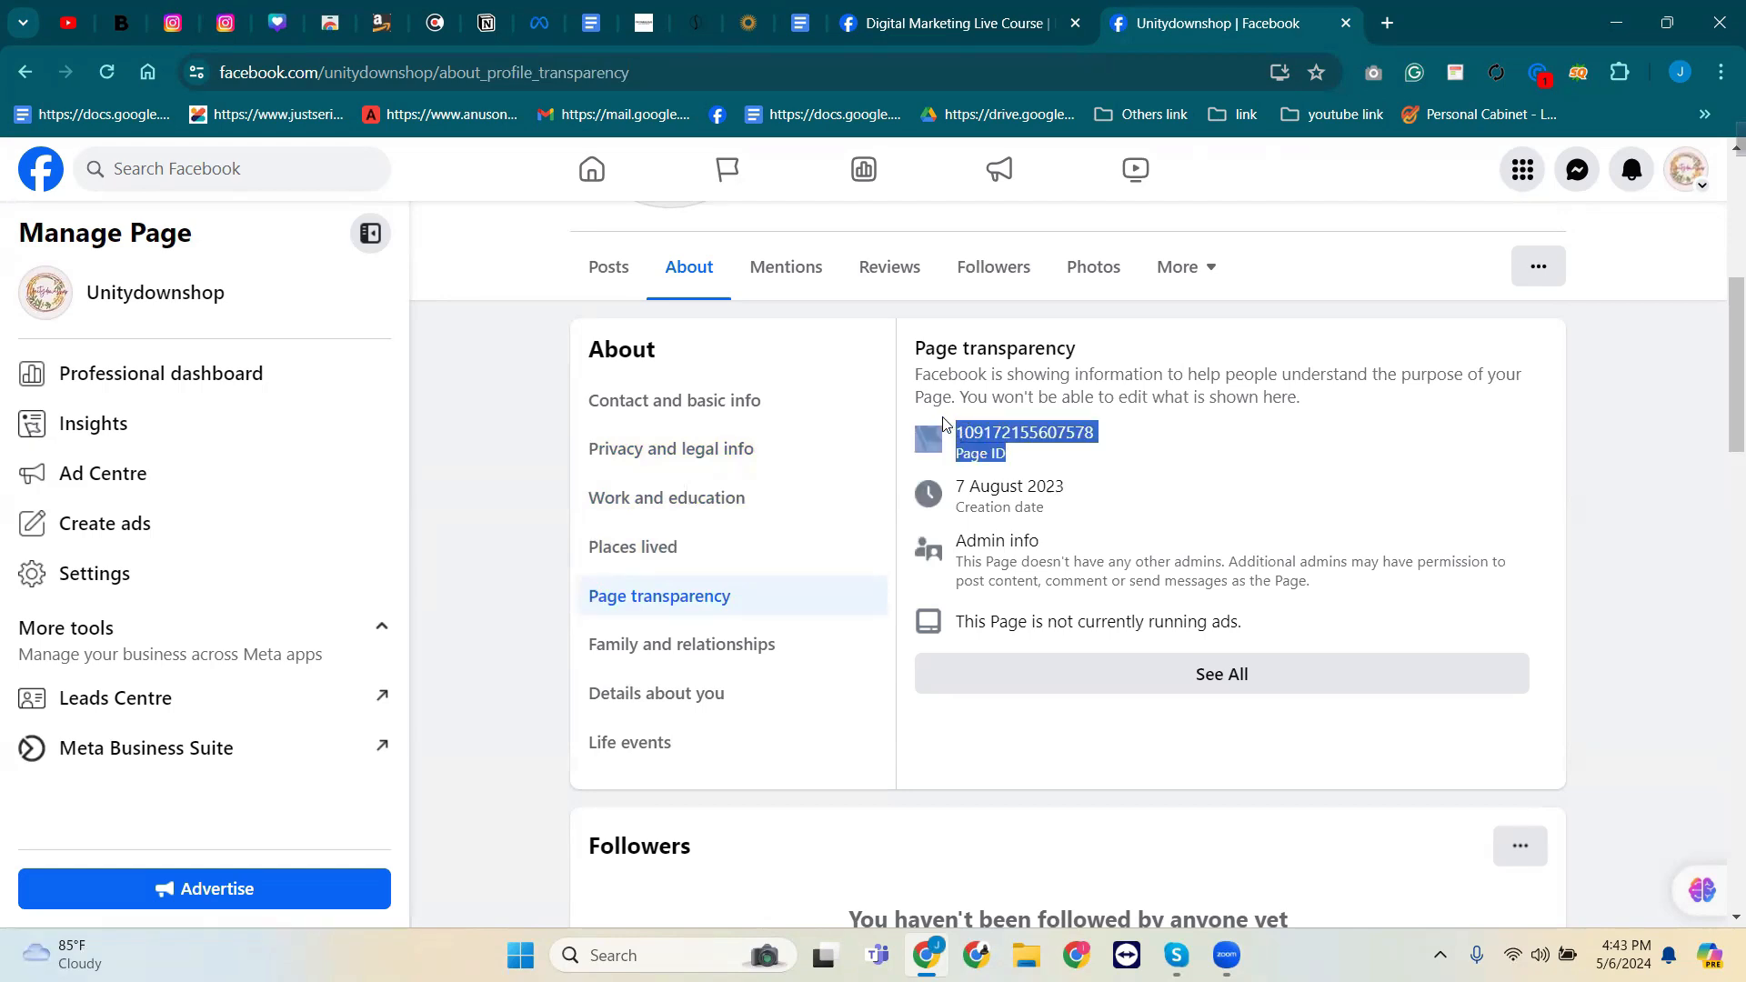
left_click(944, 516)
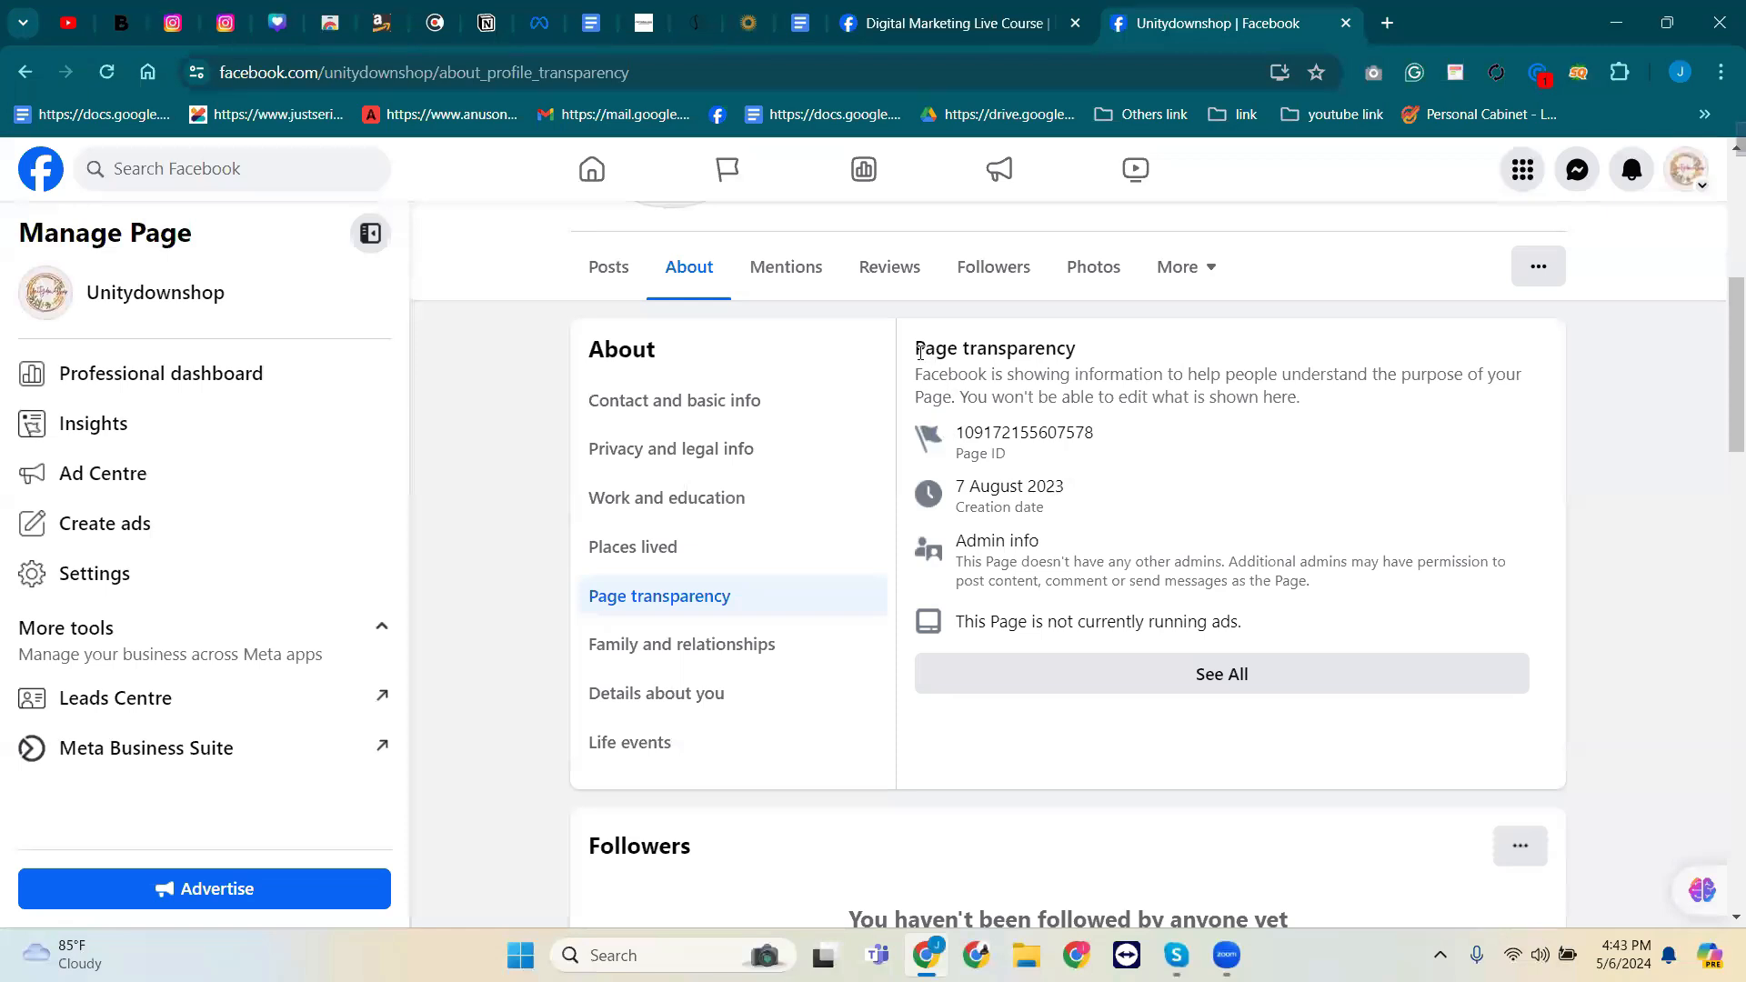
left_click_drag(919, 352, 1159, 491)
left_click(960, 428)
left_click_drag(1046, 432, 1121, 436)
Compare the page ID in the Digital Marketing Live Course page's transparency section with Unitydownshop's, and check Unitydownshop's creation date.
key("ctrl+shift+Tab")
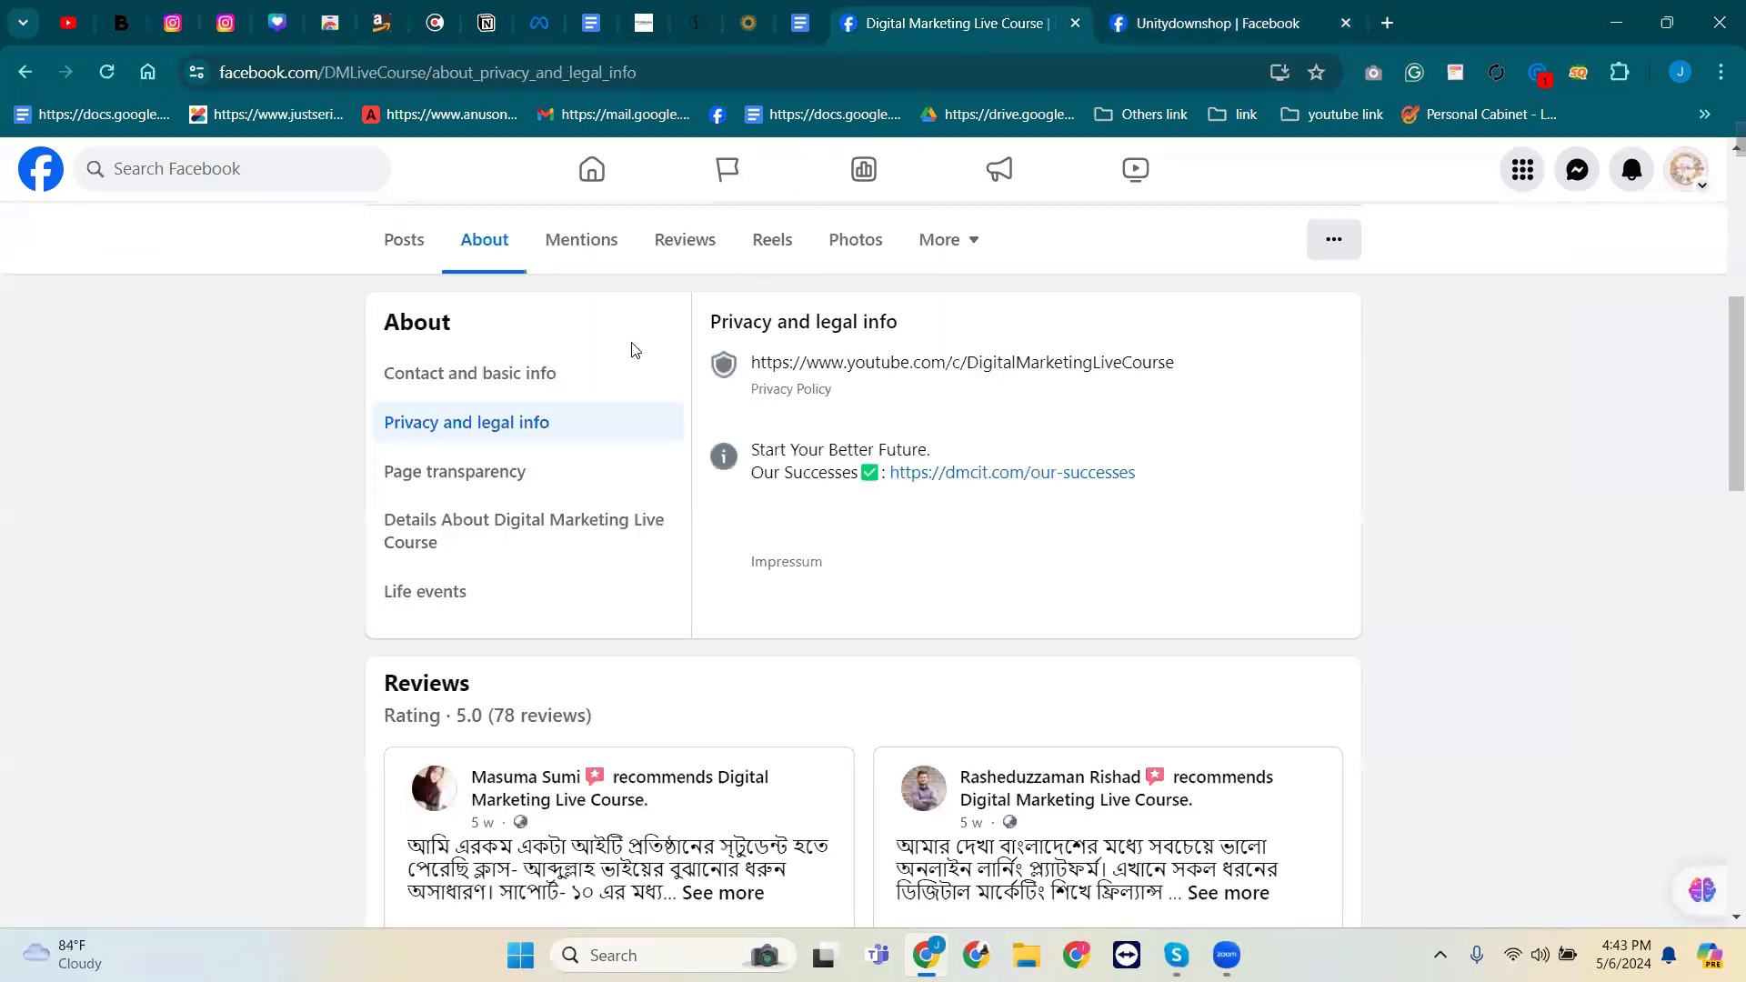
left_click(489, 496)
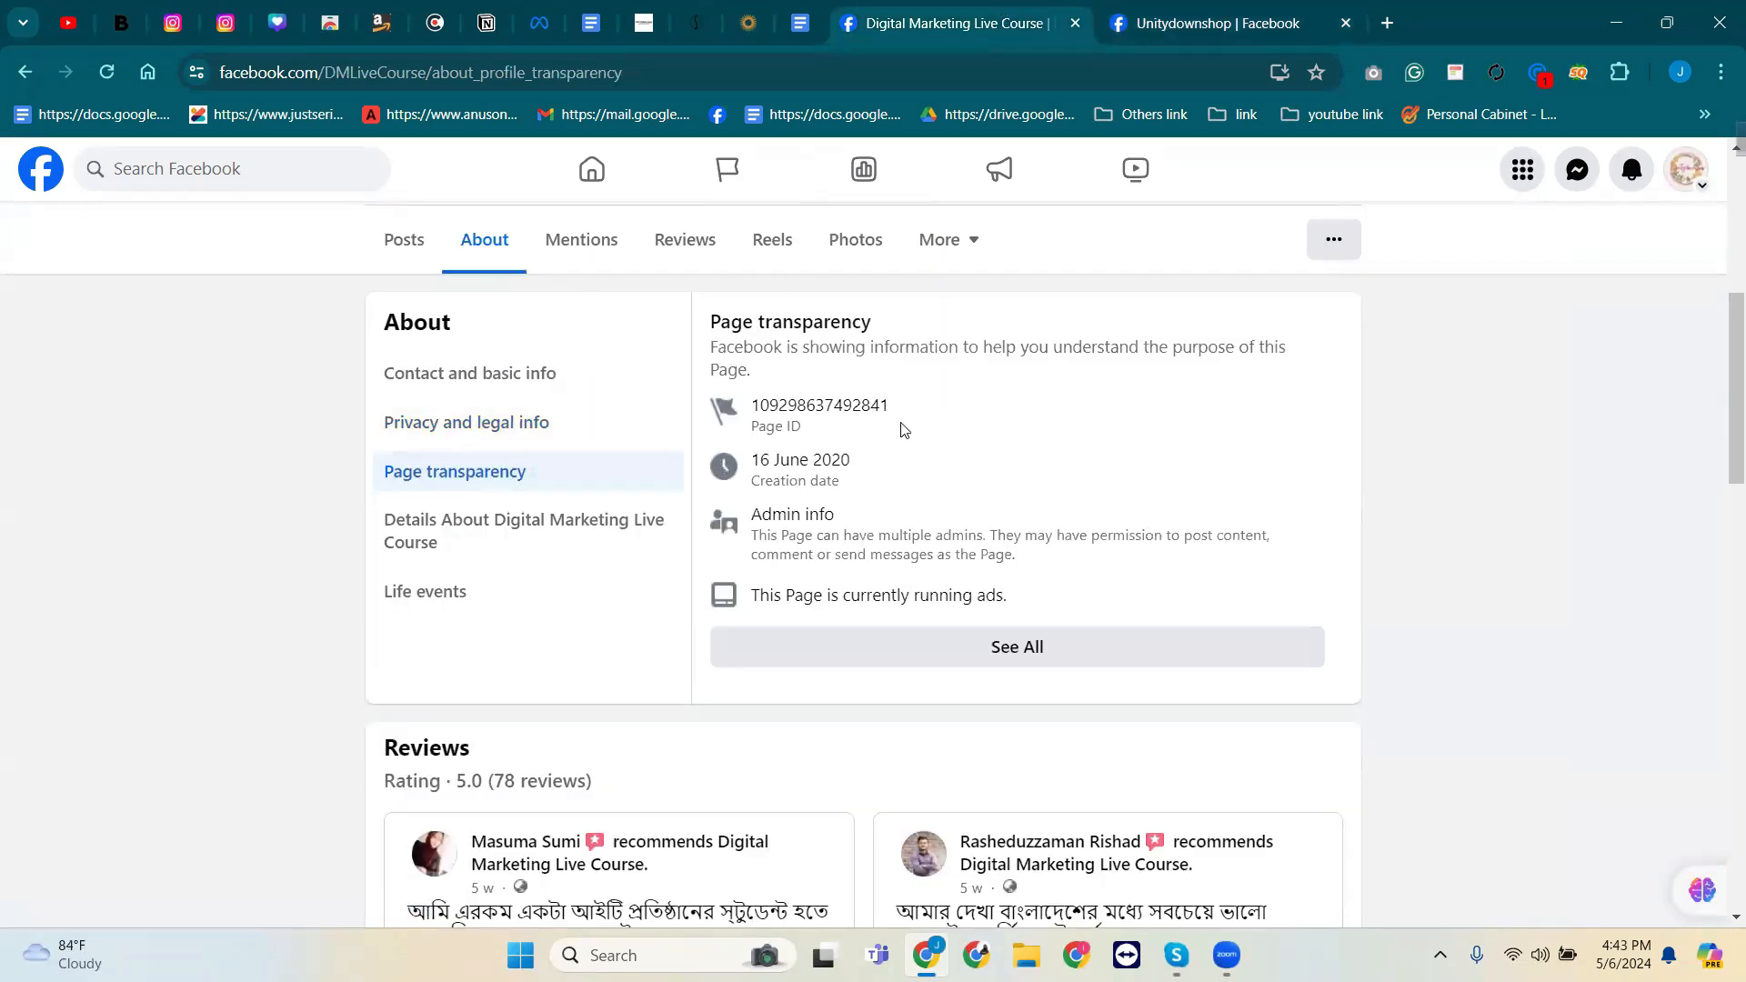
left_click_drag(914, 407, 728, 435)
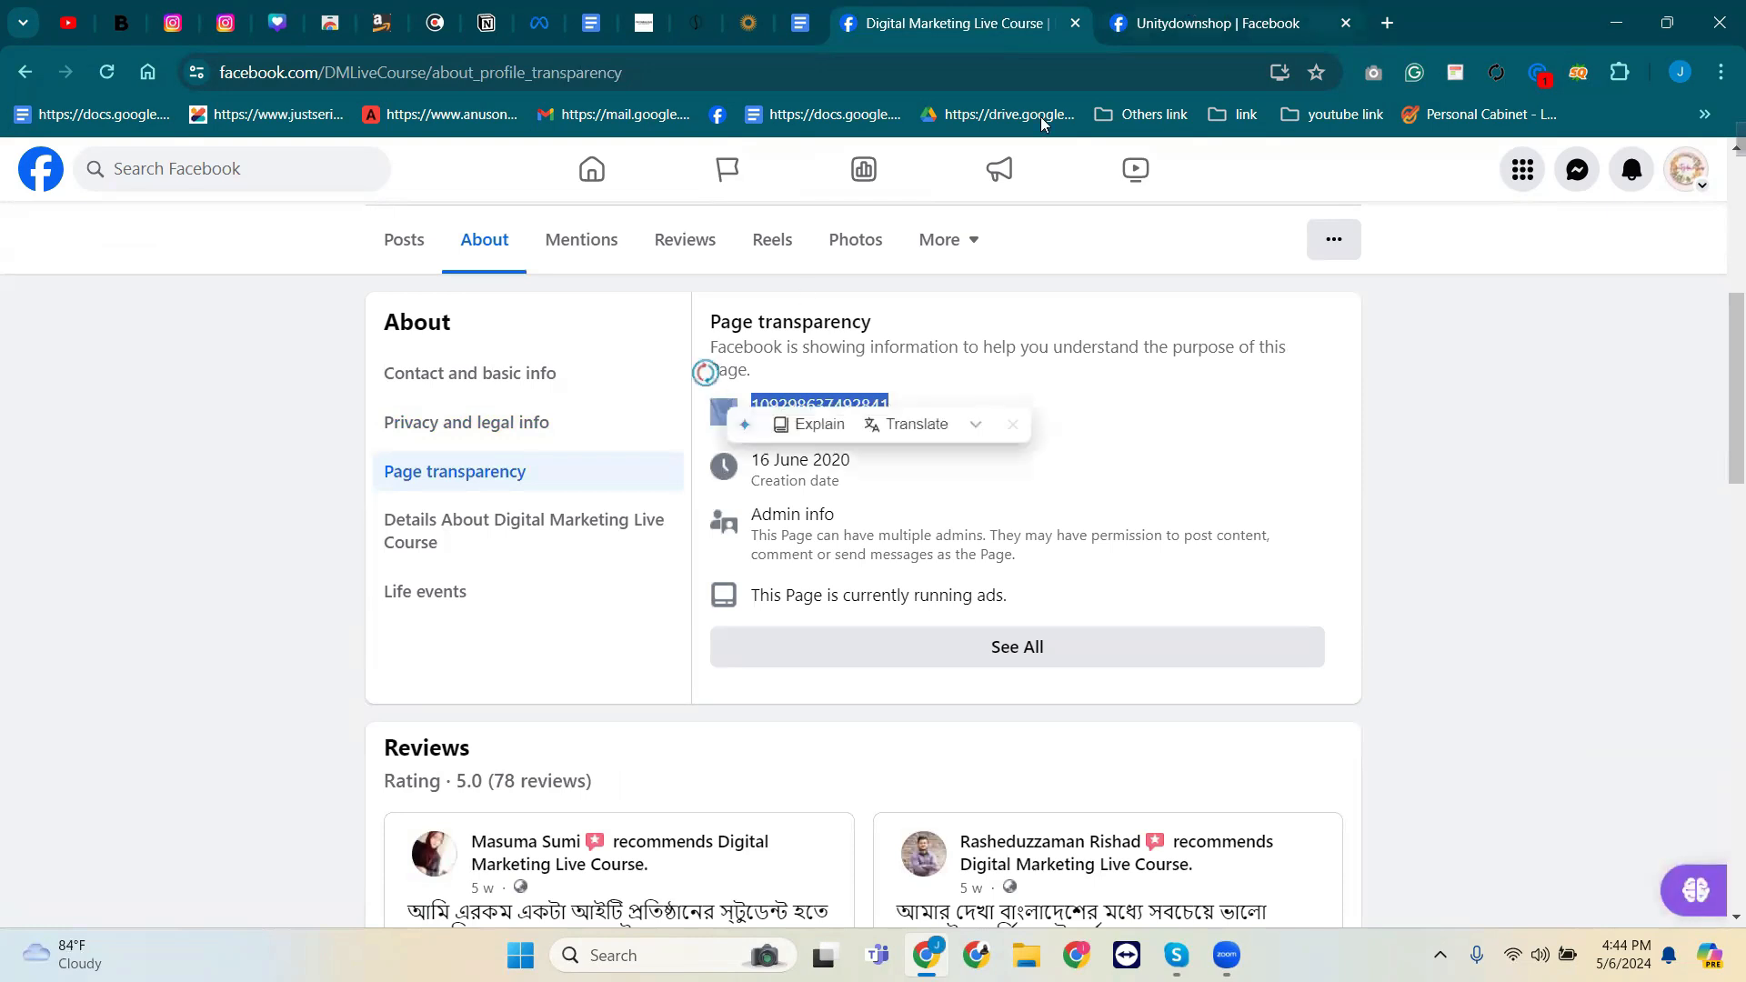
key("ctrl+Tab")
left_click(1033, 431)
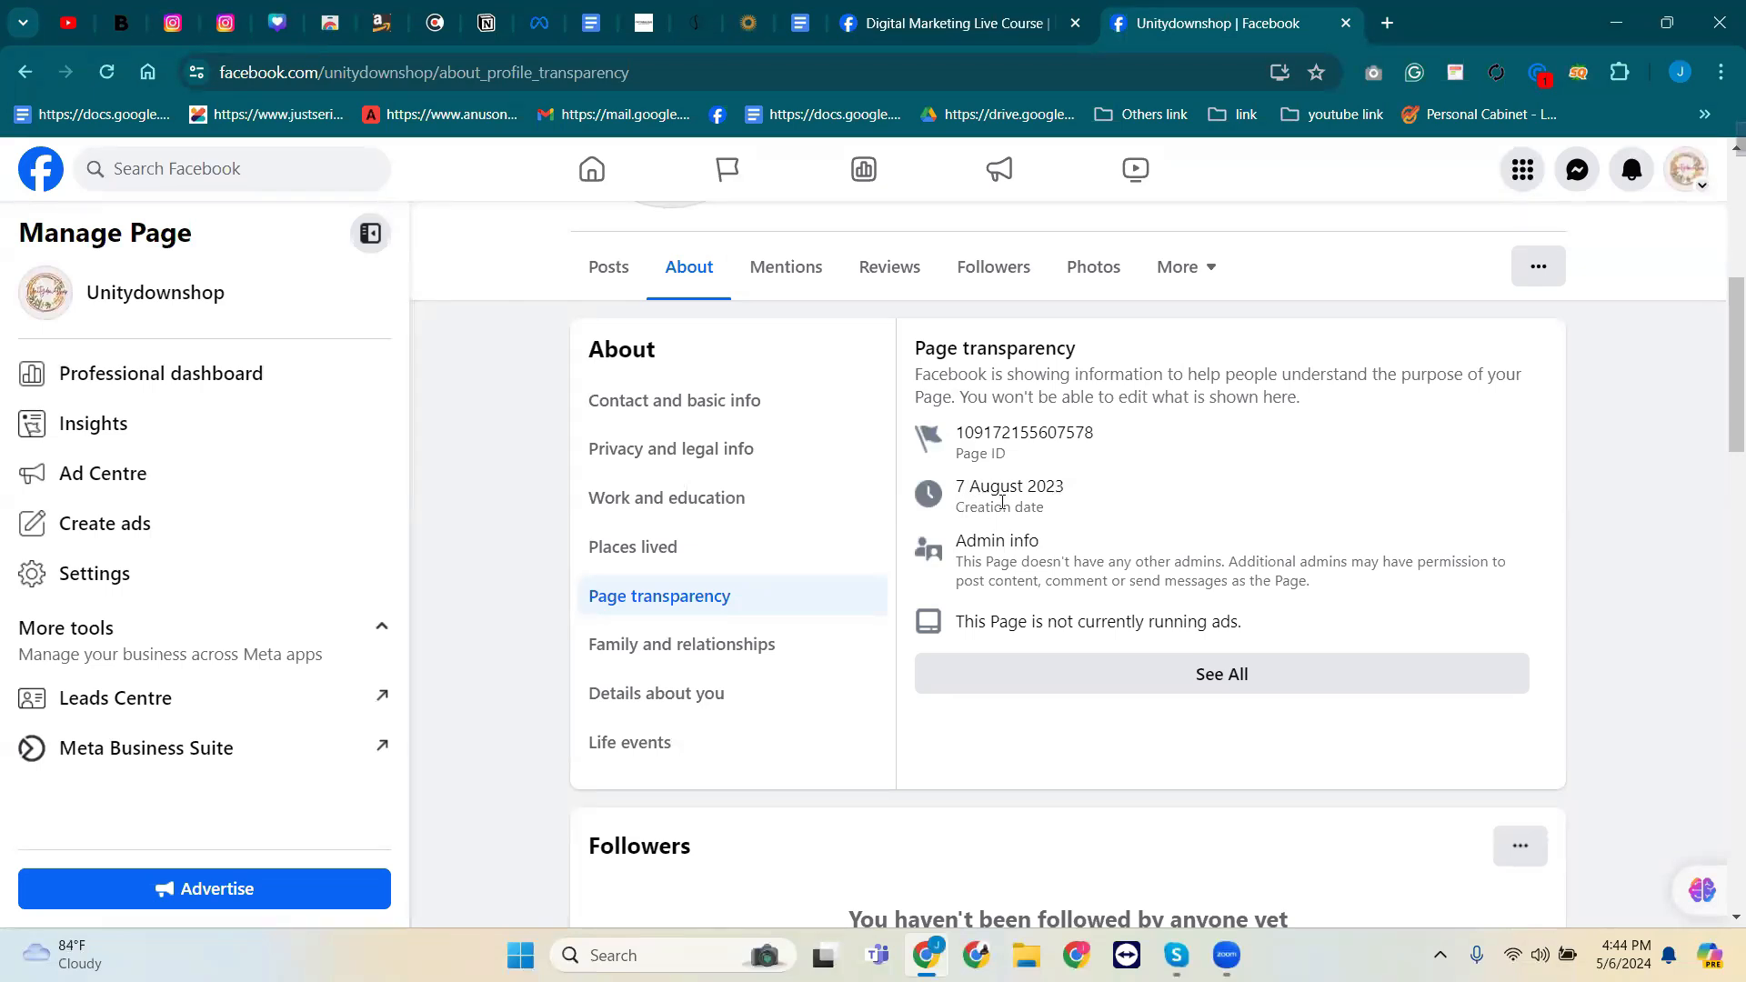
left_click_drag(1050, 511, 1006, 491)
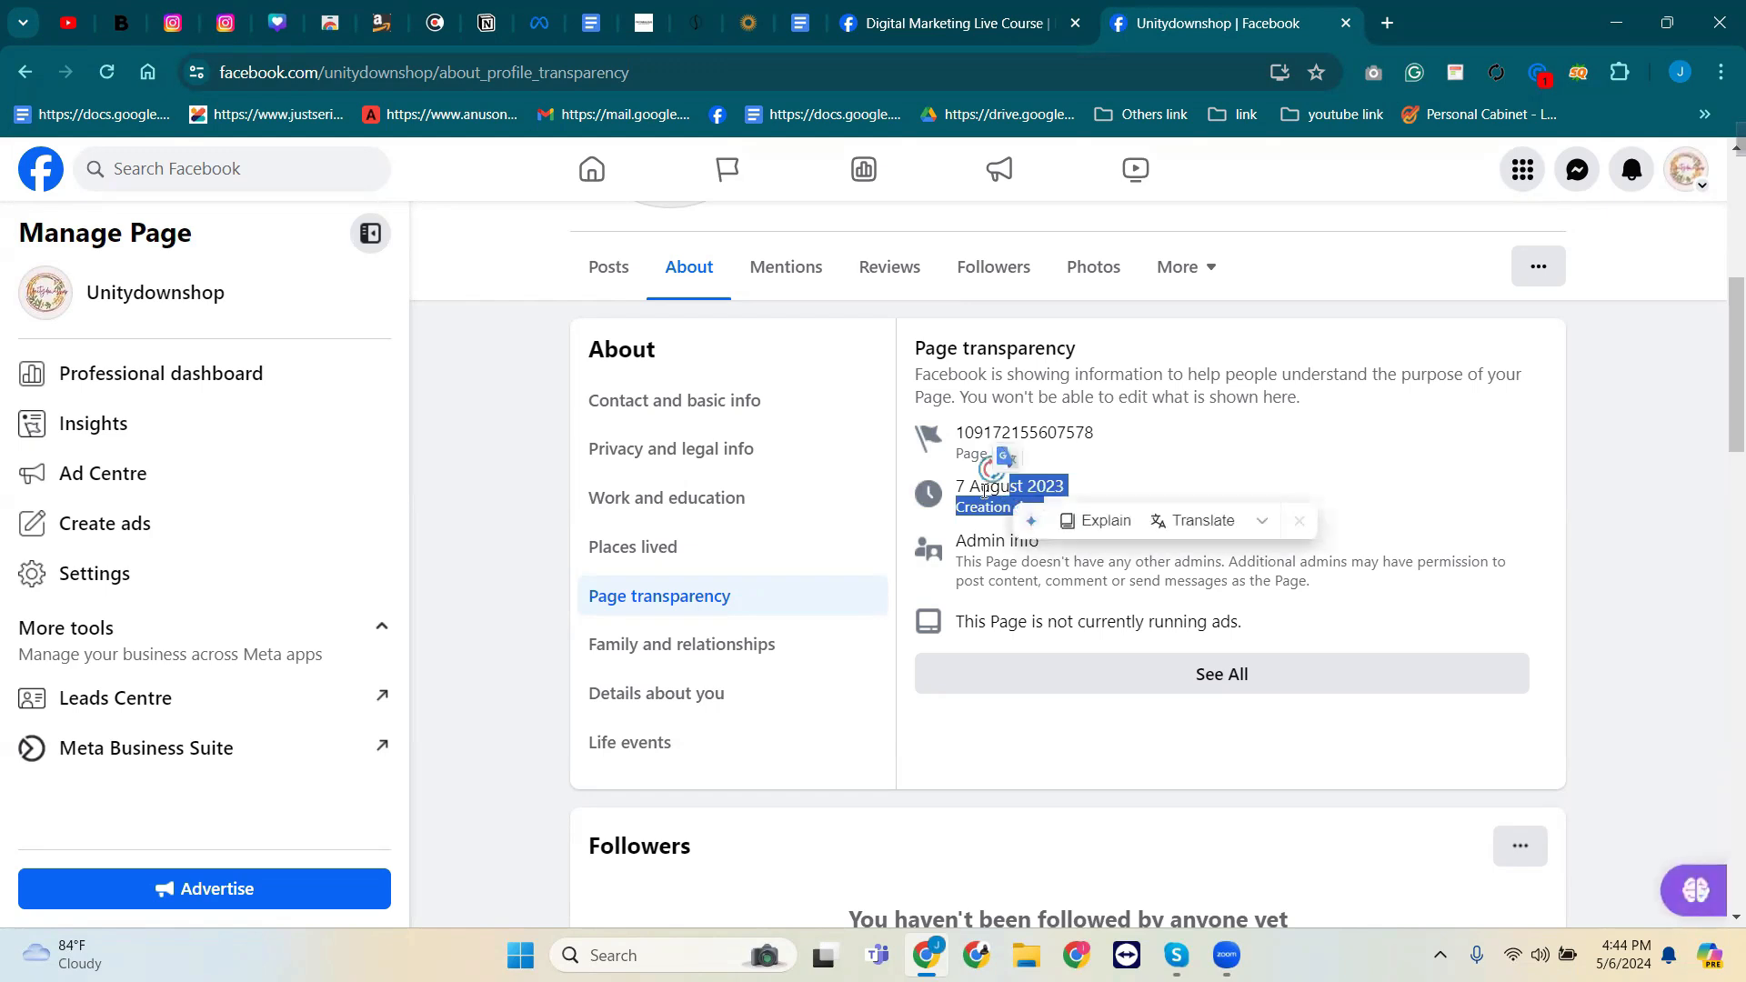
left_click(966, 523)
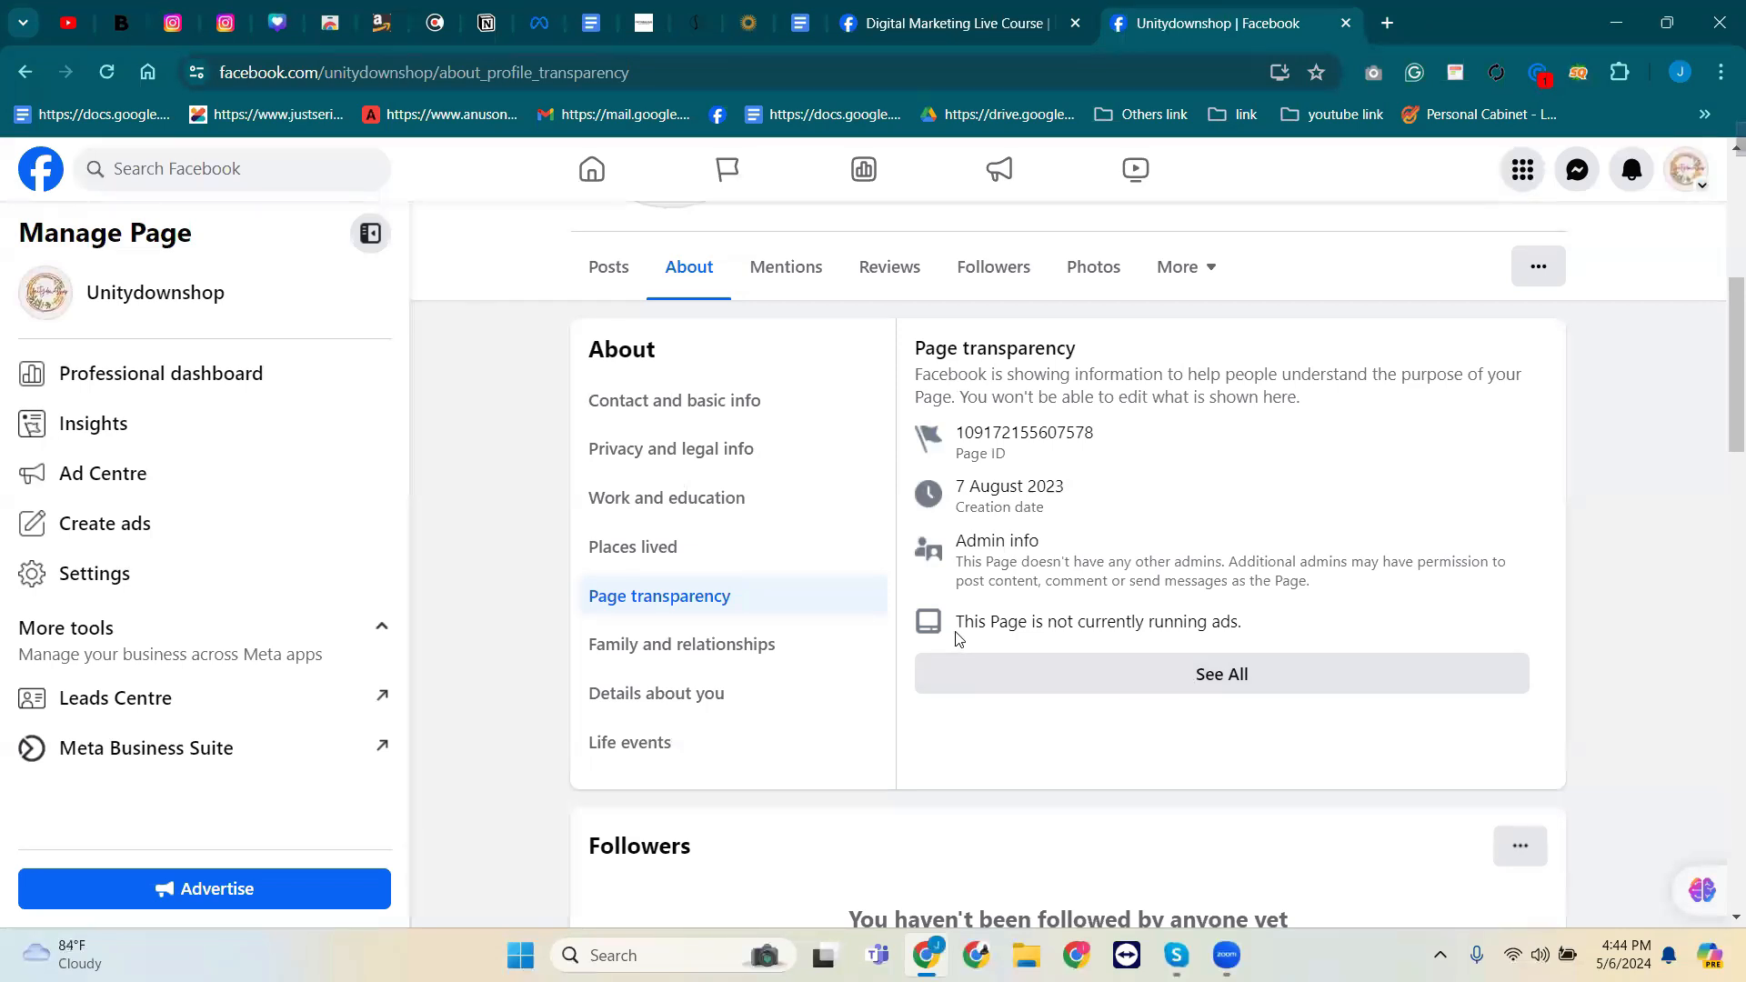
View Unitydownshop's full page transparency details, examine its ad status and close the dialog.
left_click(1171, 678)
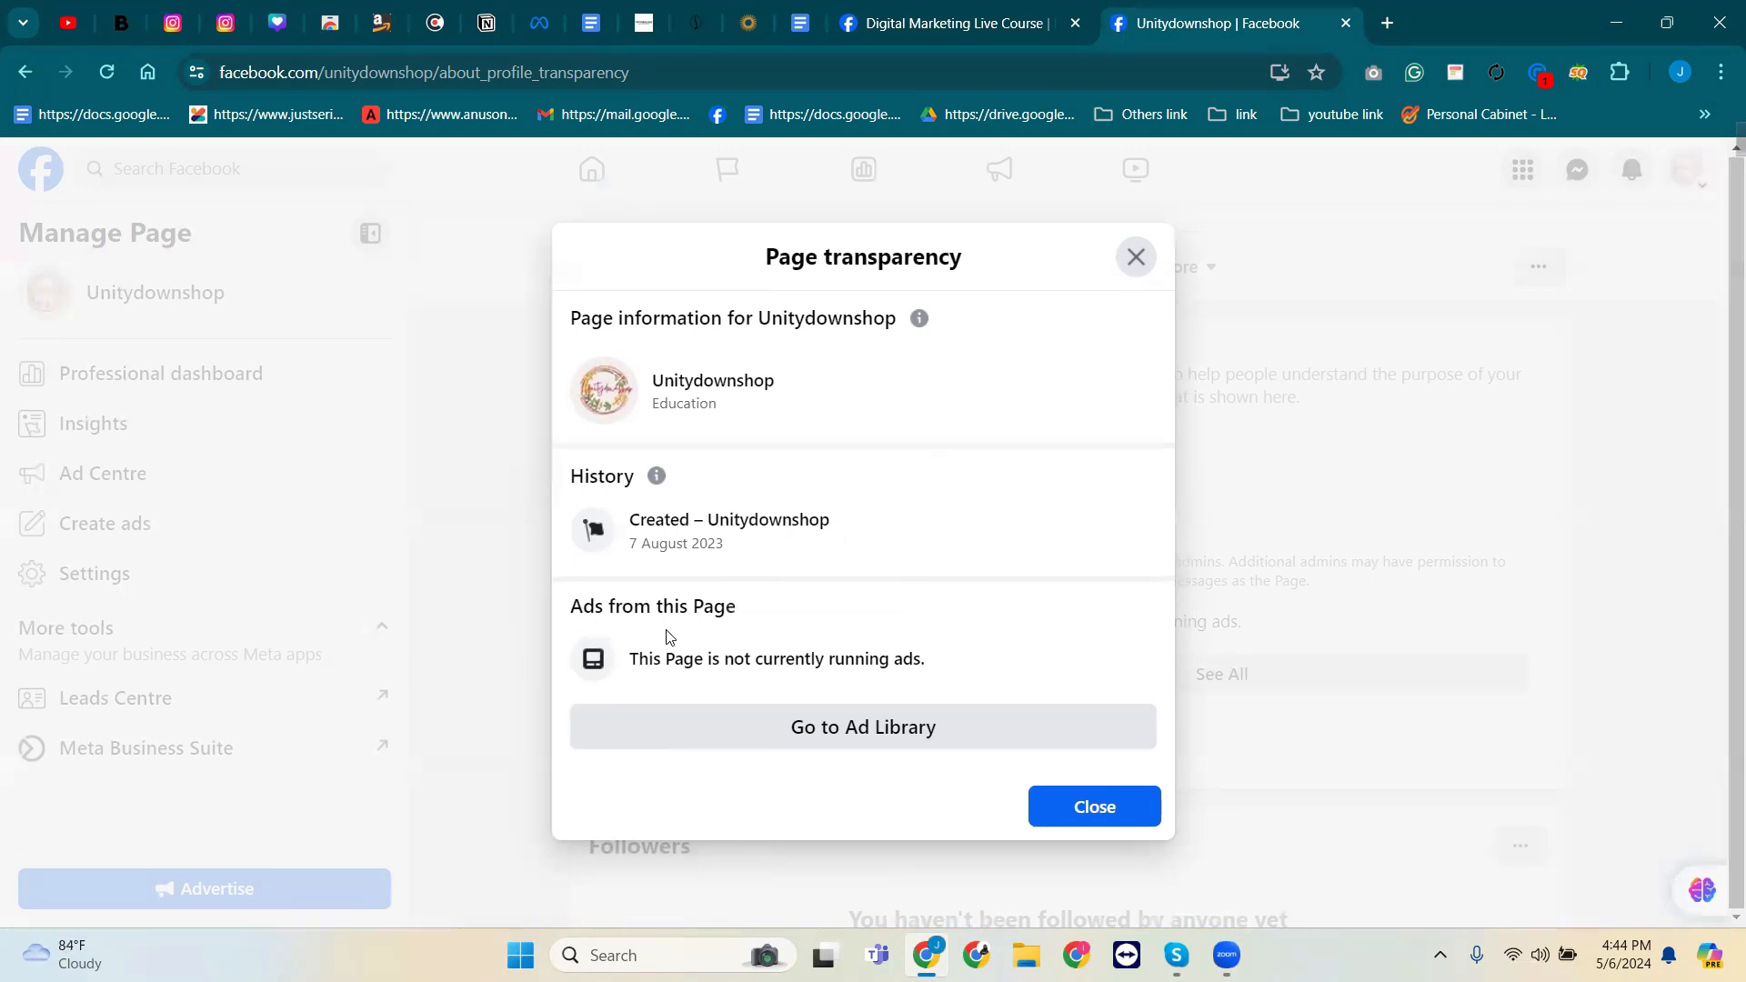
left_click_drag(961, 653, 701, 693)
left_click(957, 700)
left_click_drag(929, 686, 686, 687)
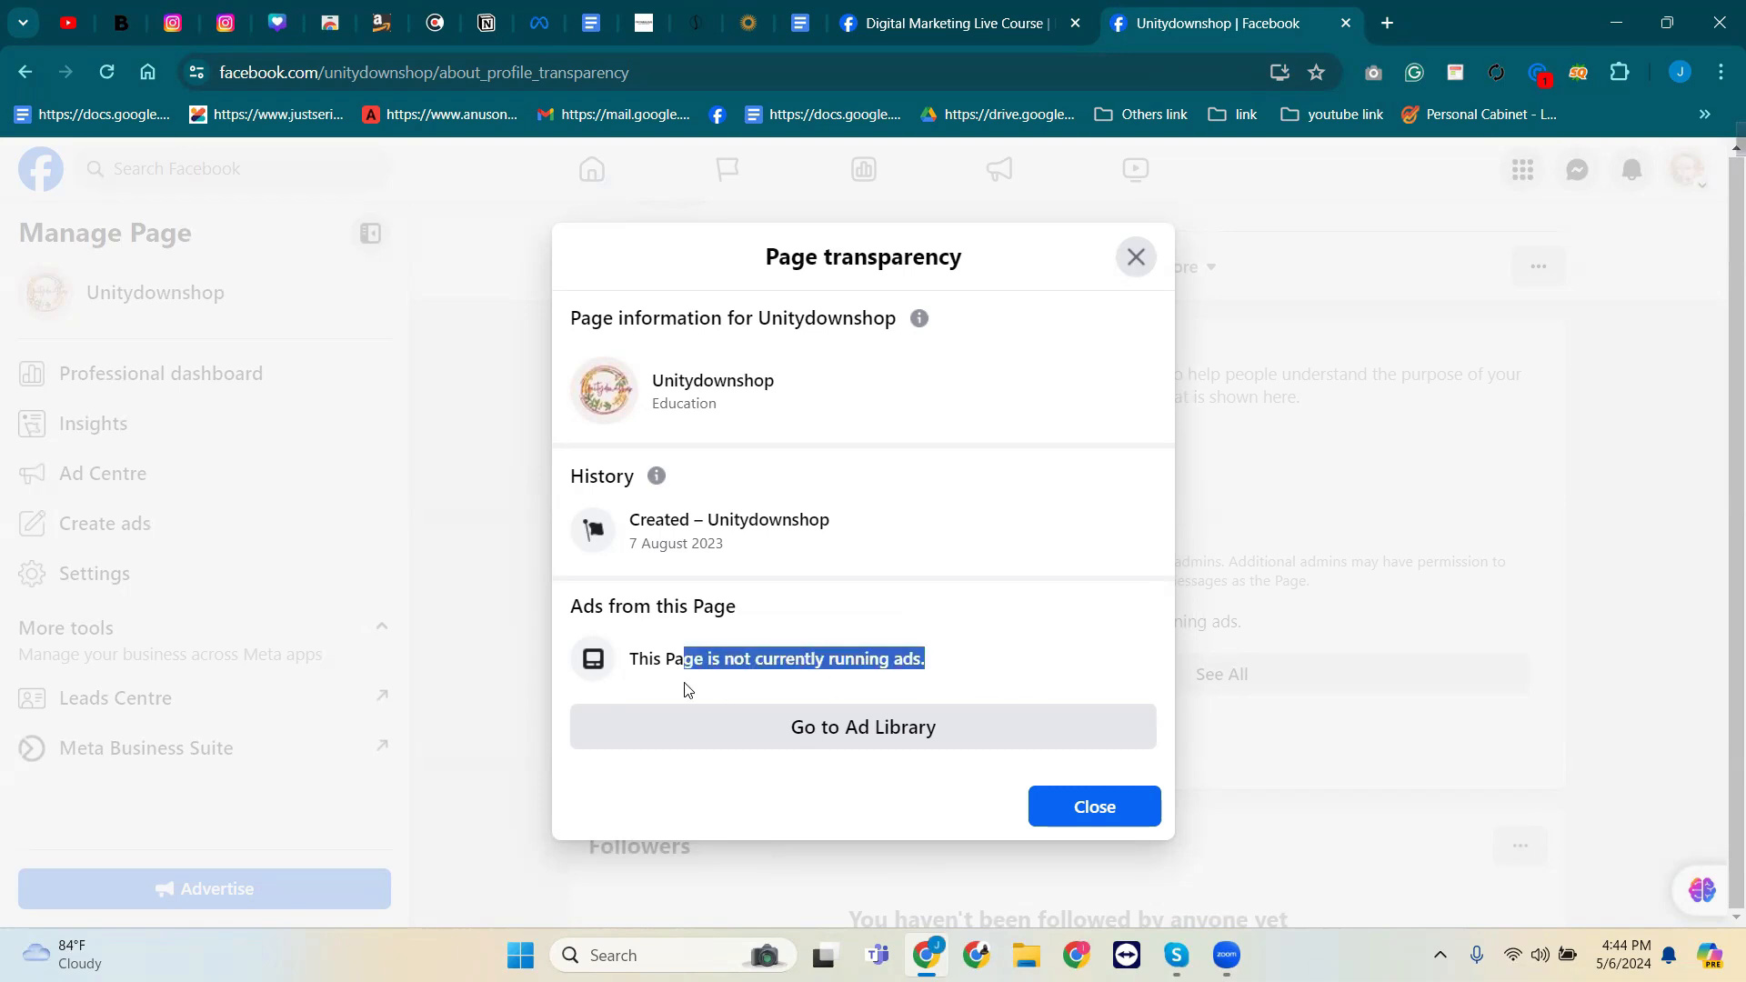
left_click(1135, 259)
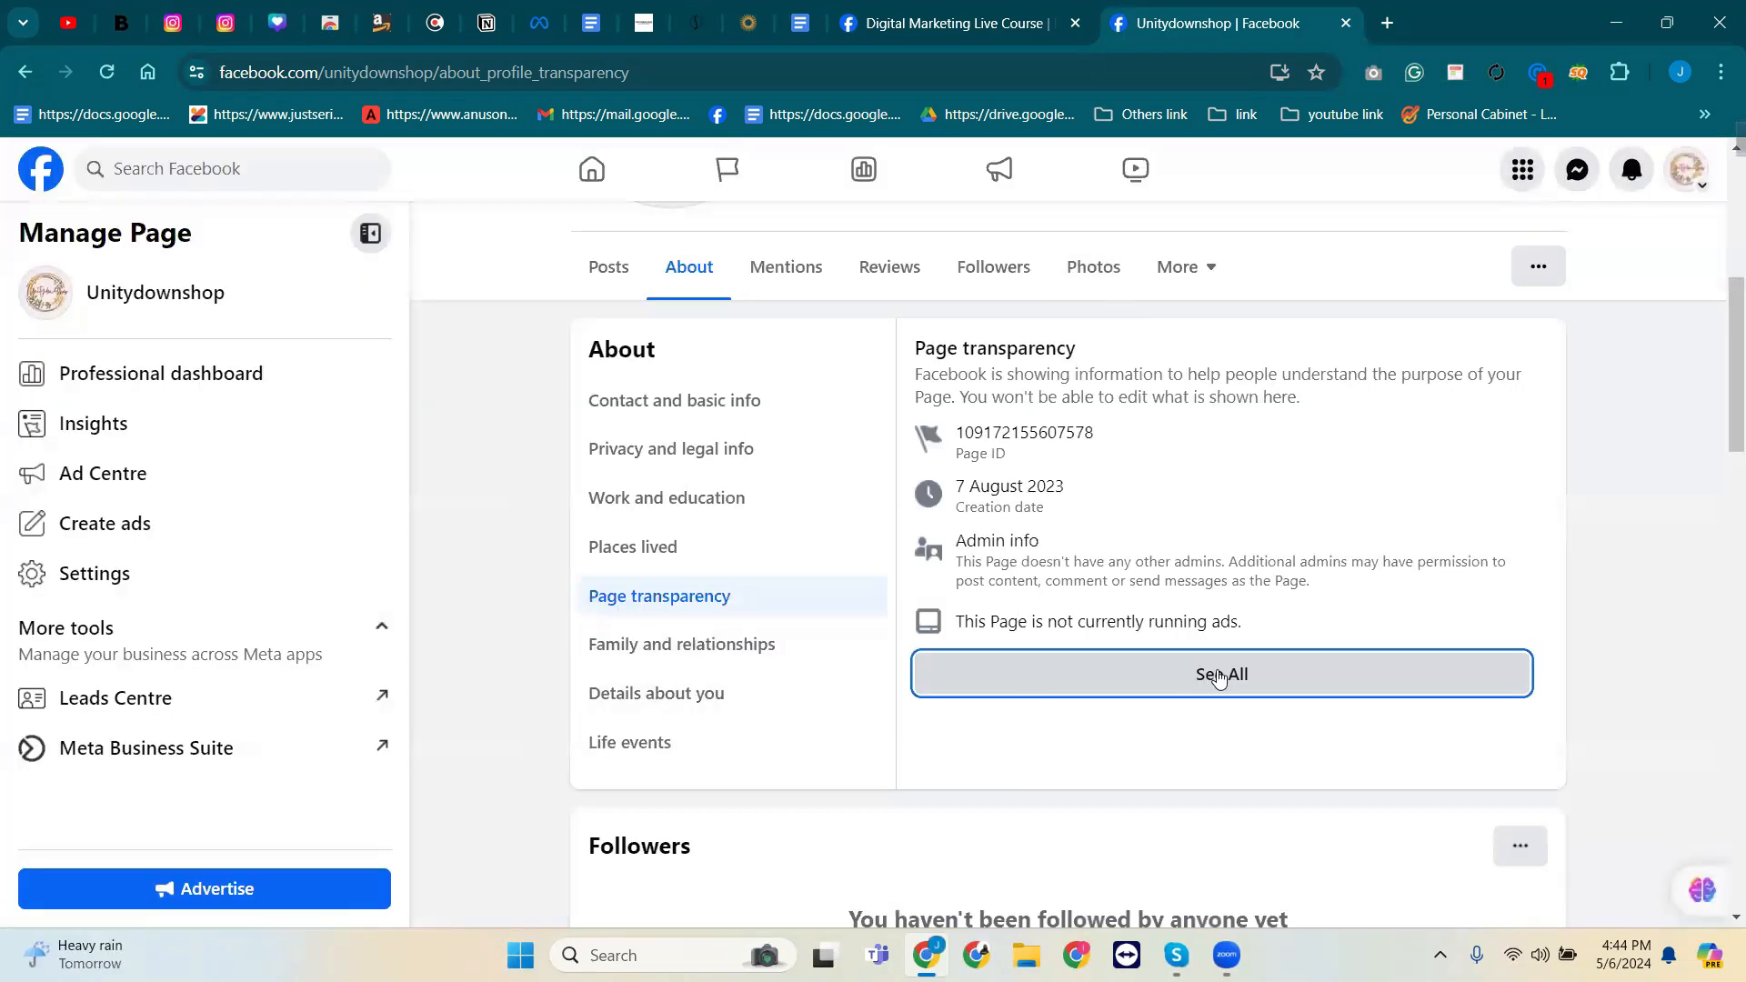
Open Unitydownshop's family and relationships section and review the relationship status and family member options.
scroll(1049, 708, "down", 5)
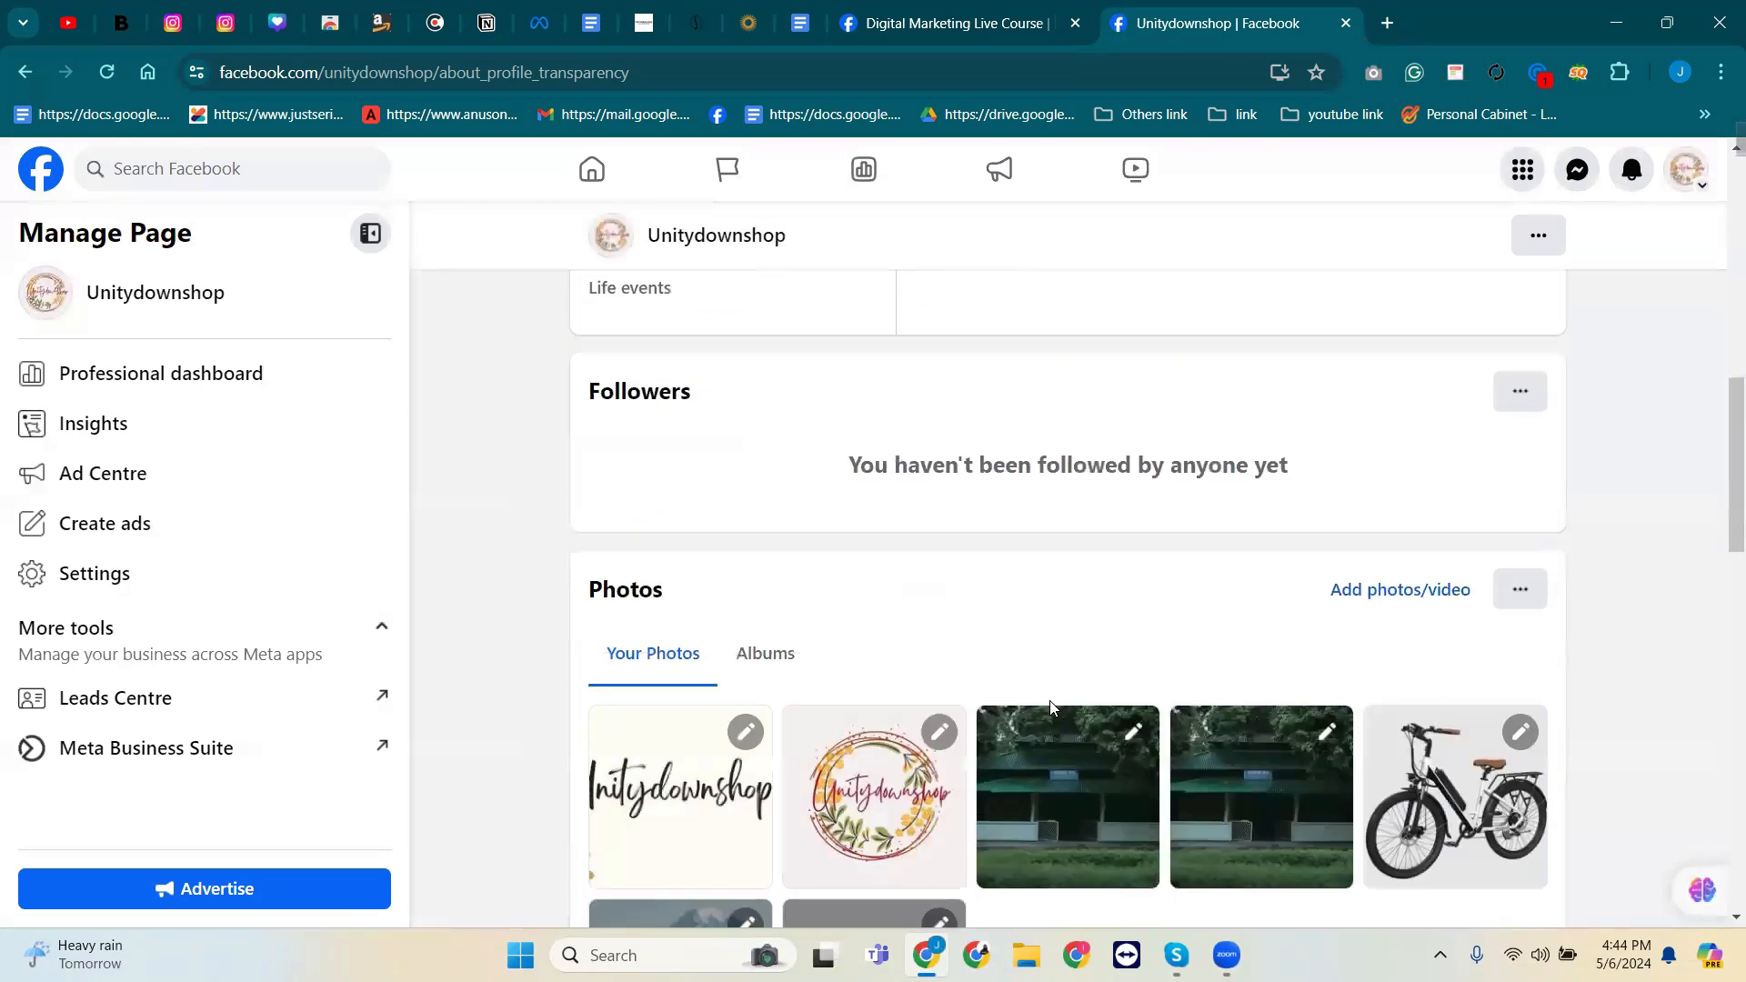
scroll(1050, 700, "up", 3)
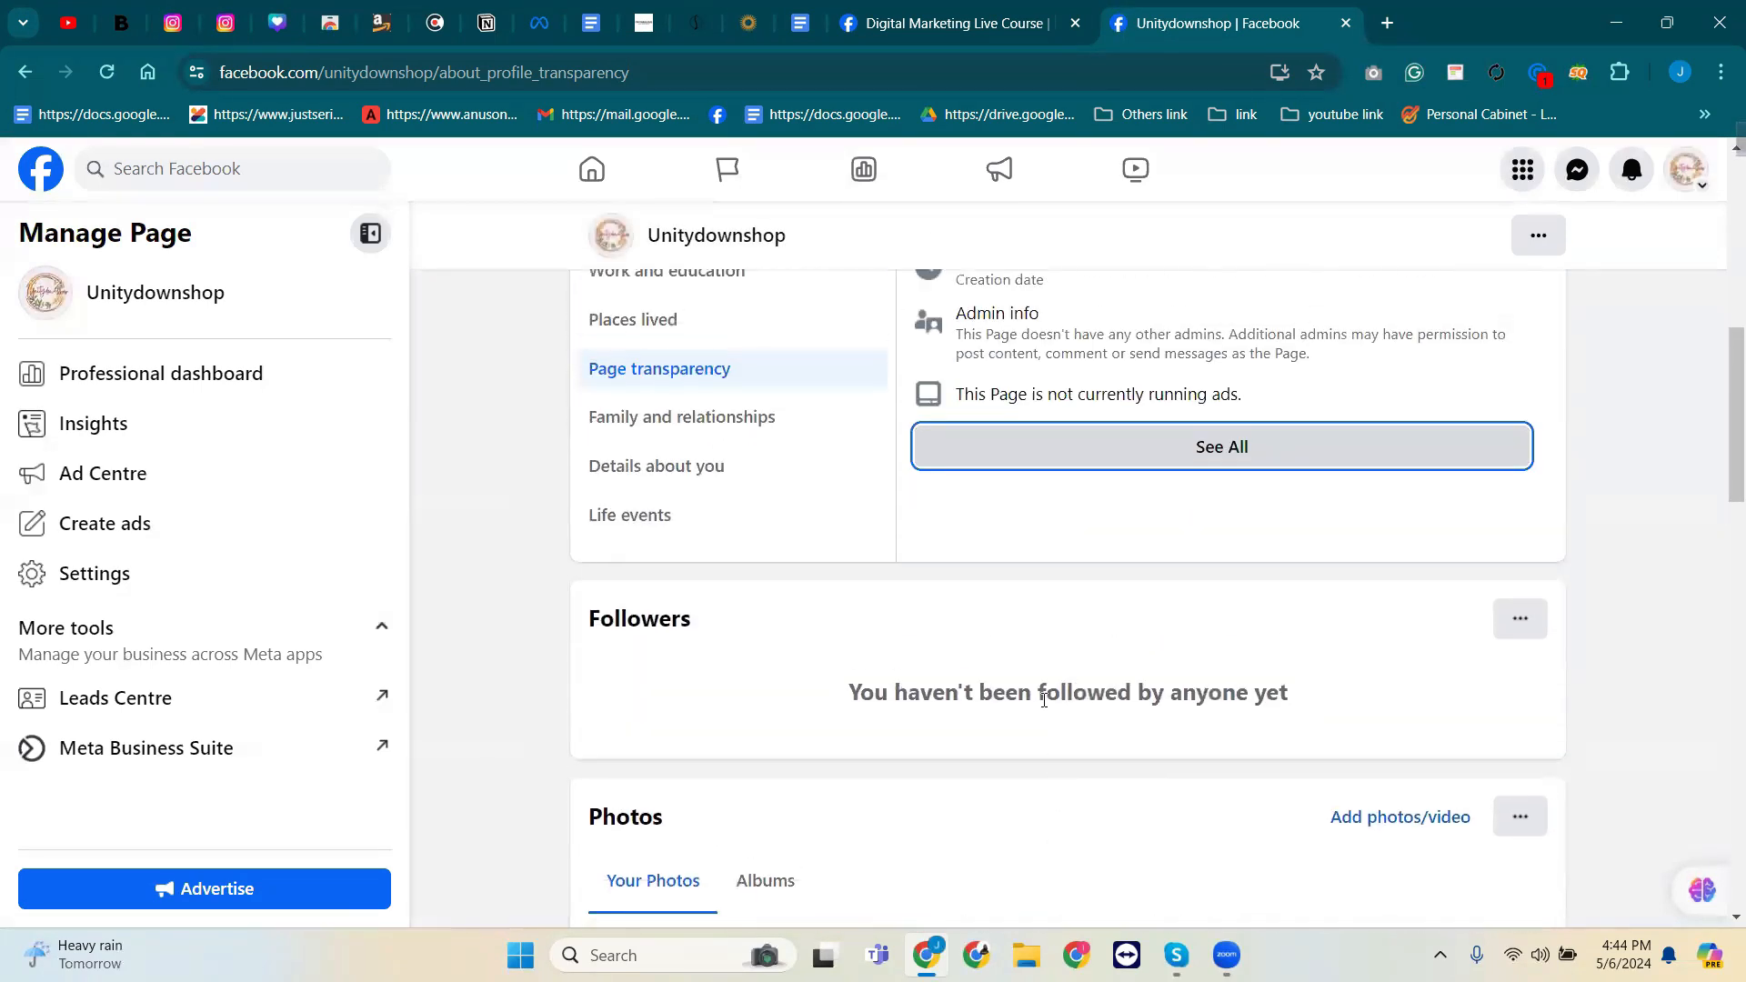
left_click(632, 442)
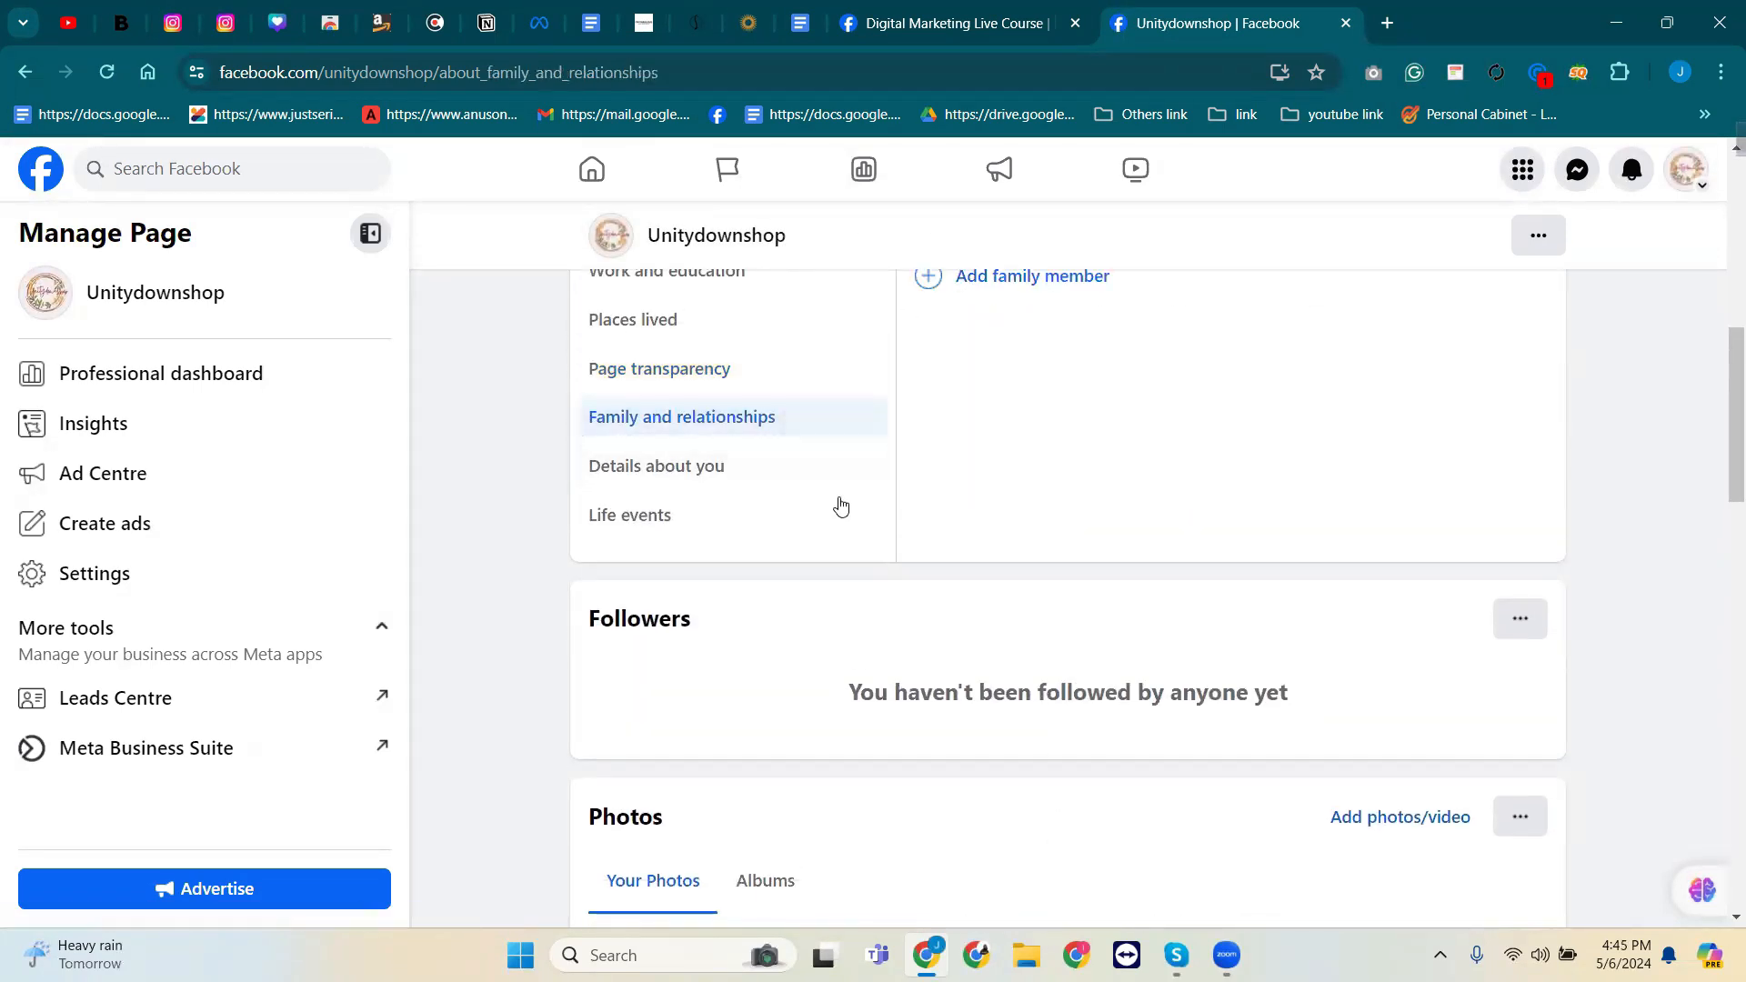
scroll(1000, 509, "up", 2)
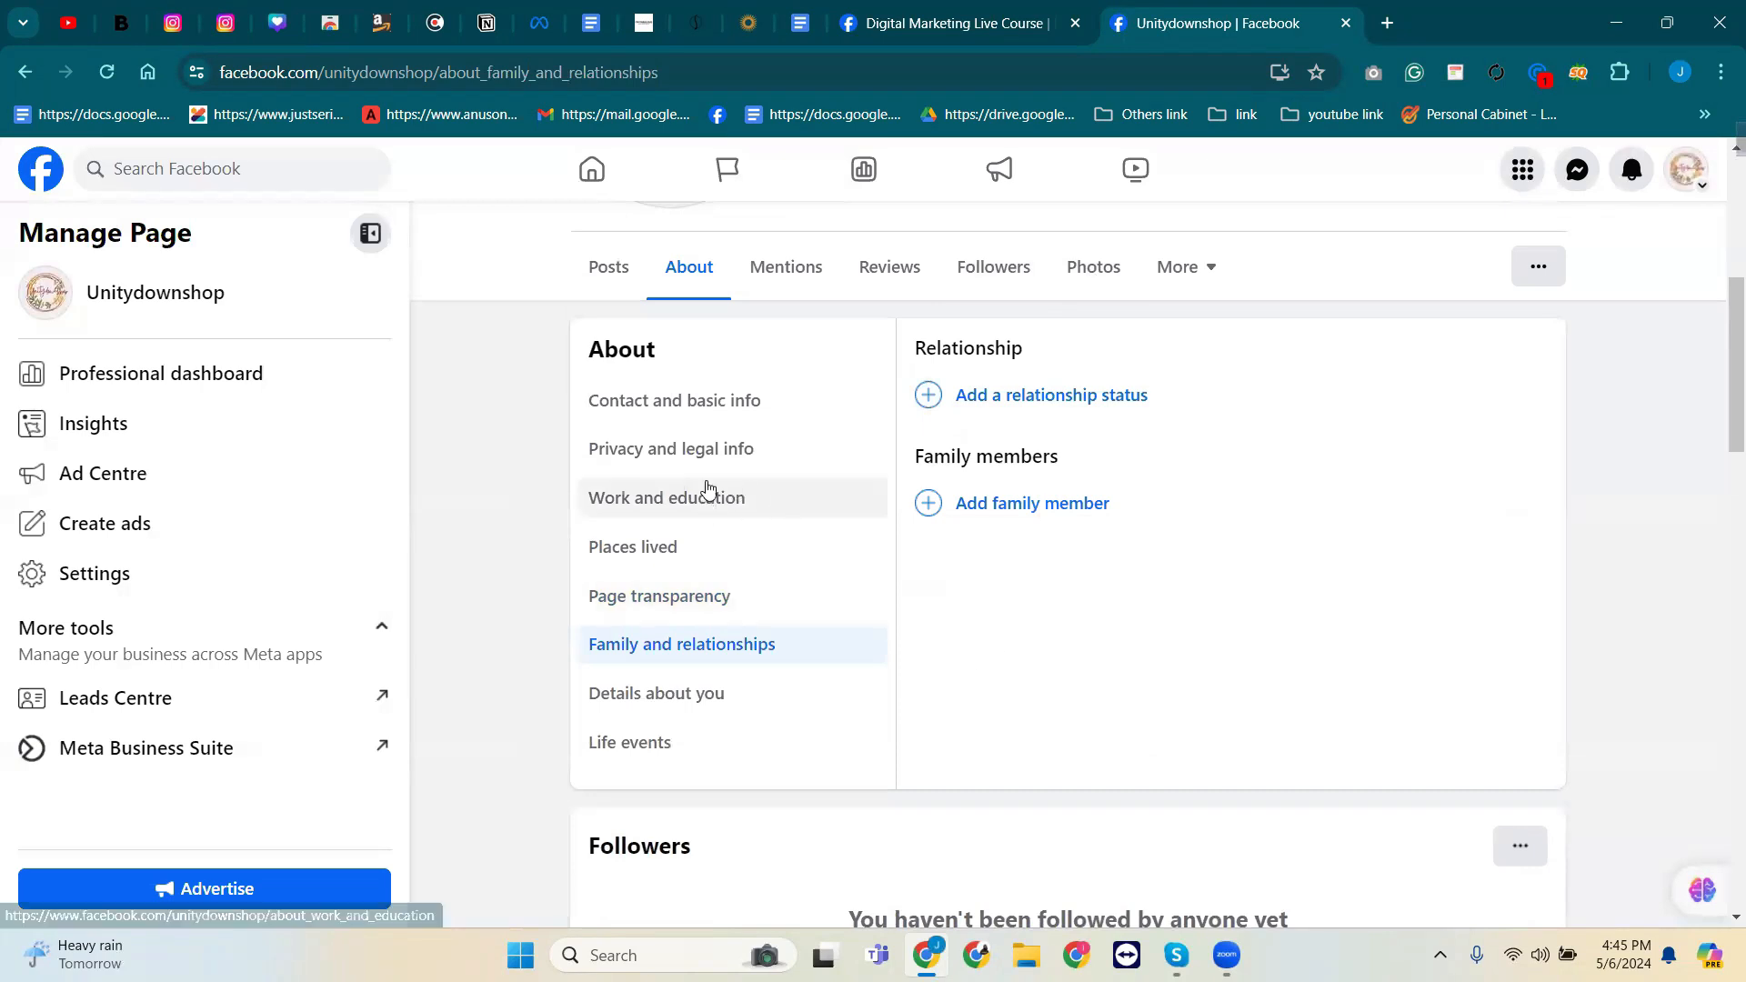
Open Unitydownshop's details about you section and examine the matching details text on the Digital Marketing Live Course page.
left_click(611, 710)
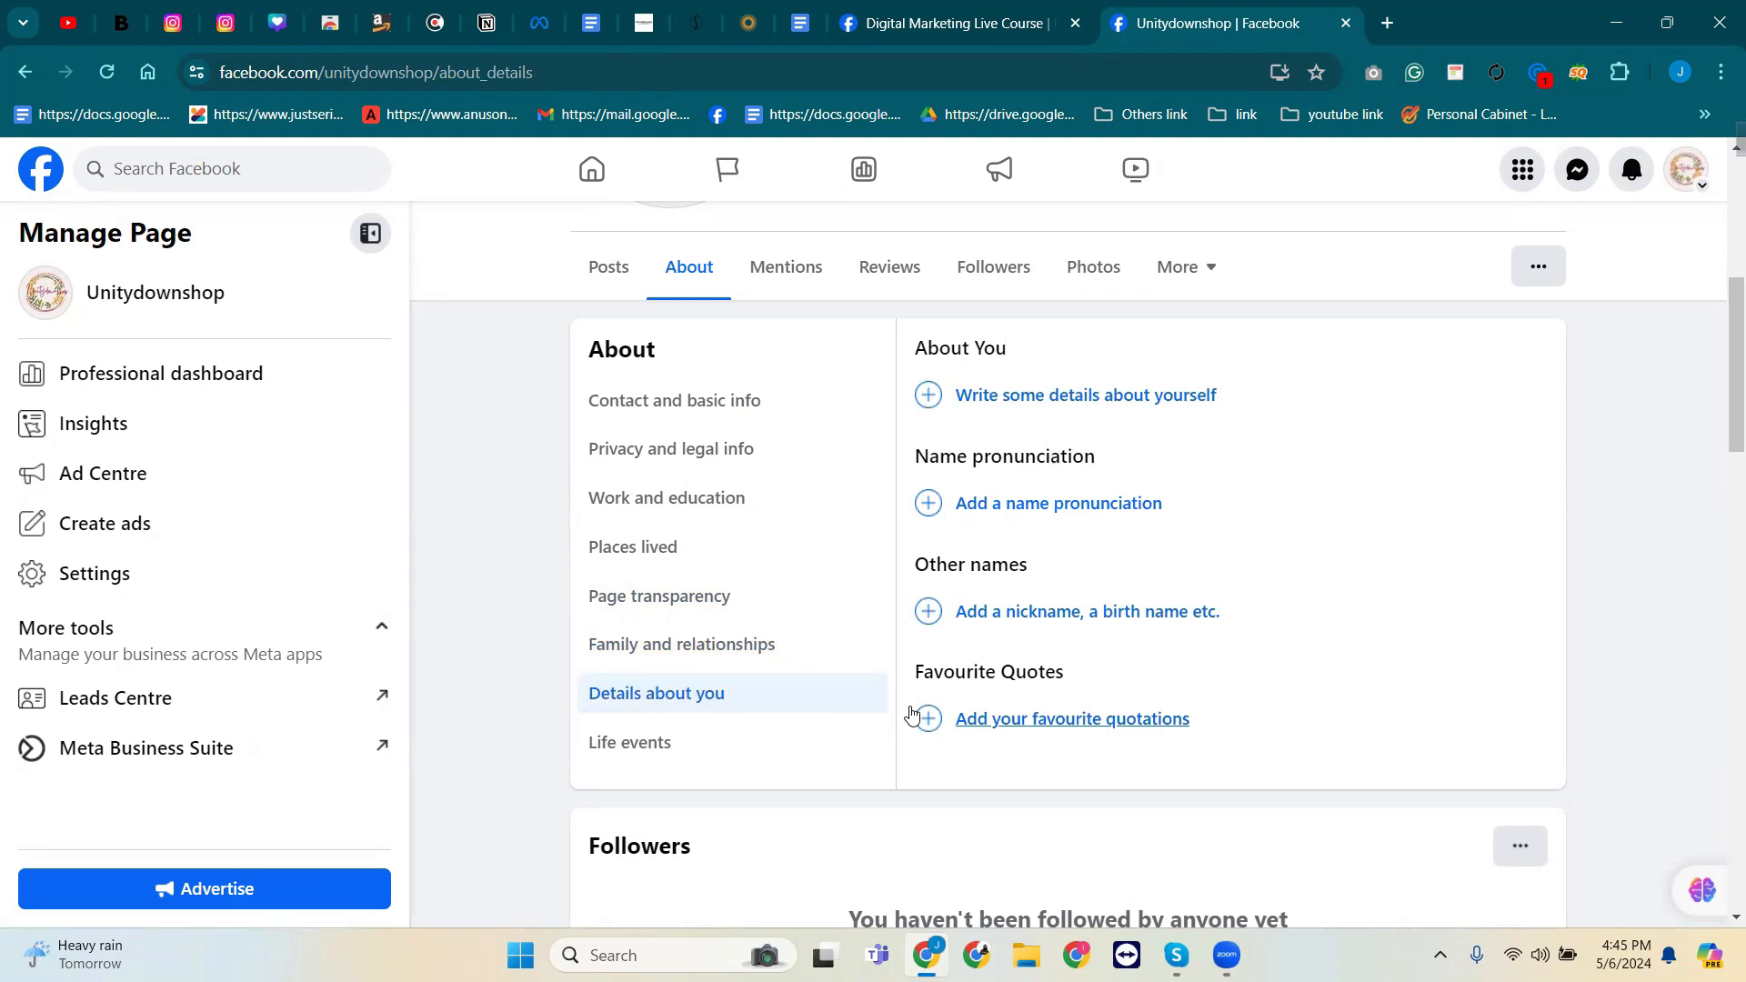
left_click(950, 9)
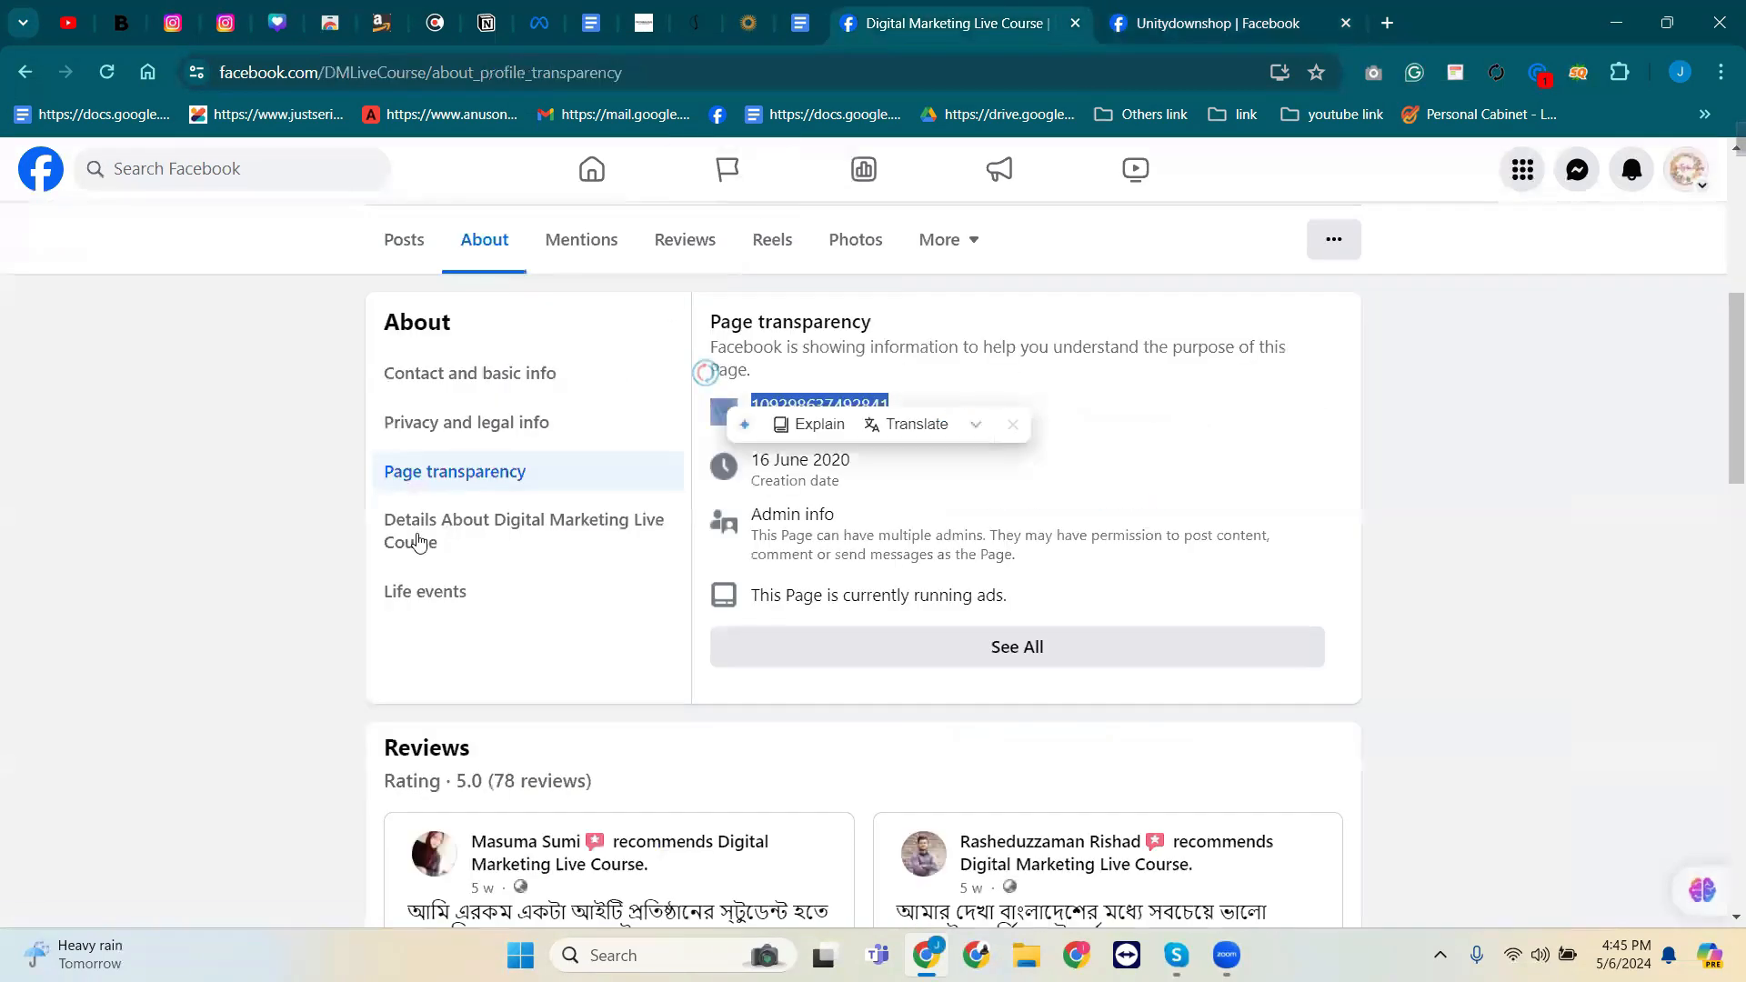
left_click(438, 544)
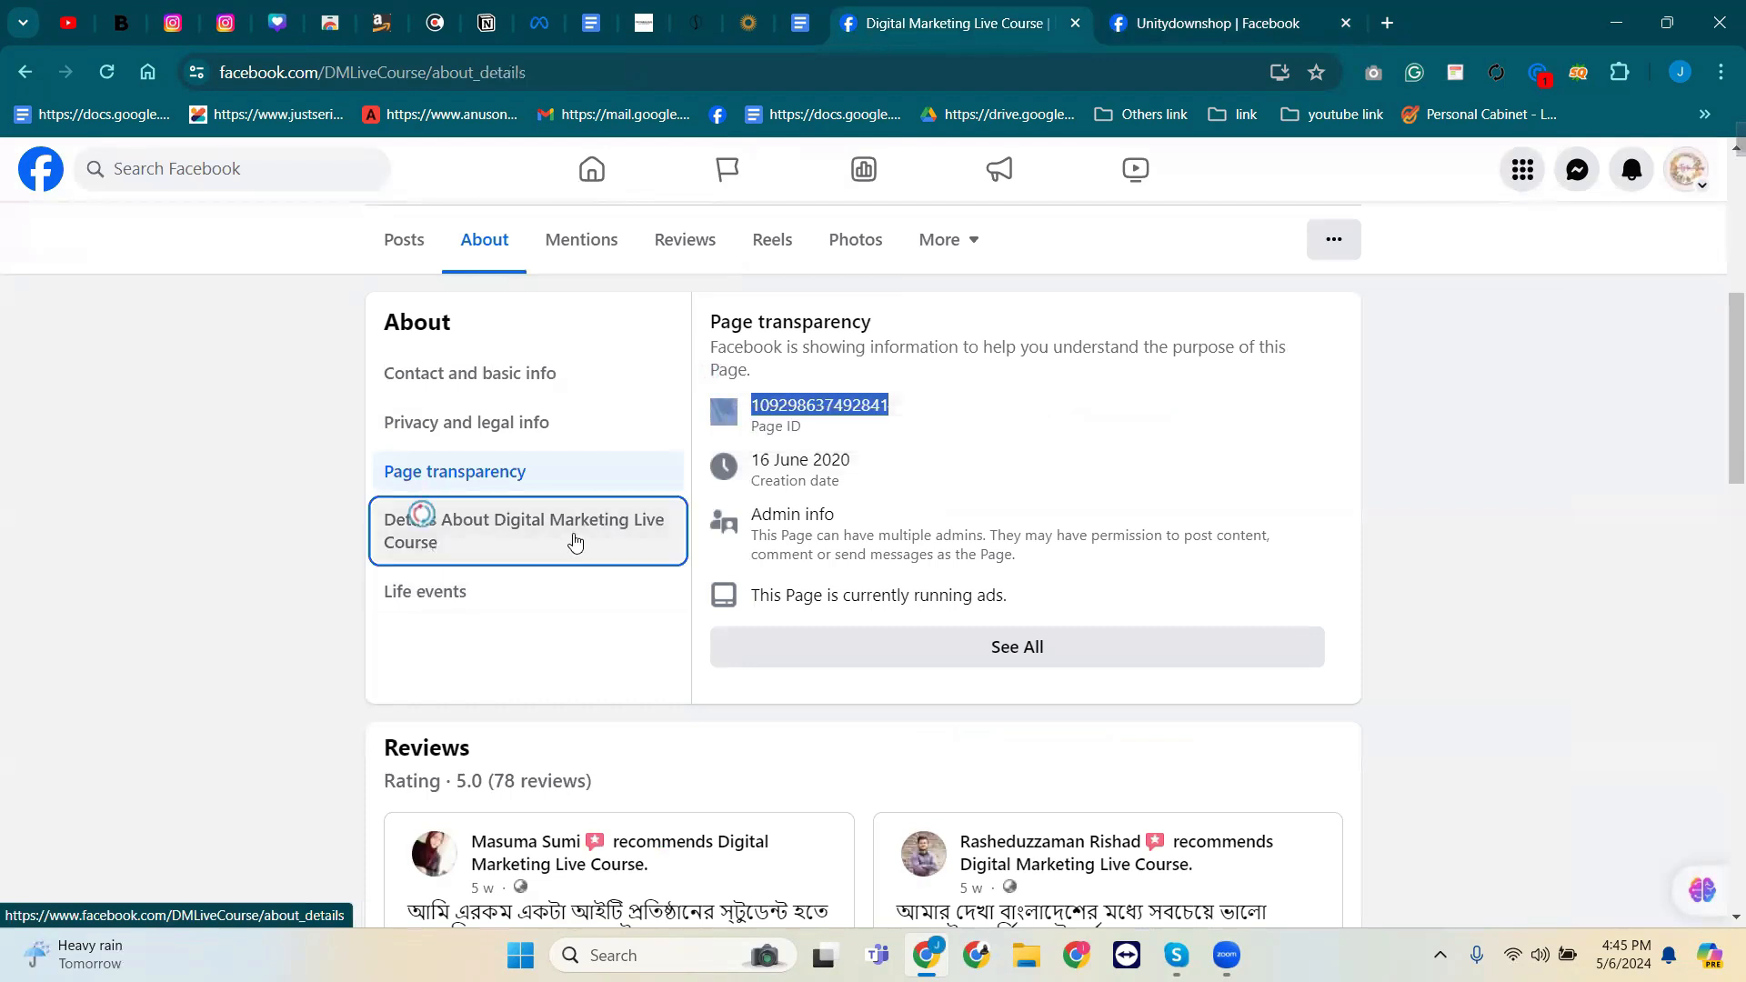
scroll(828, 593, "down", 12)
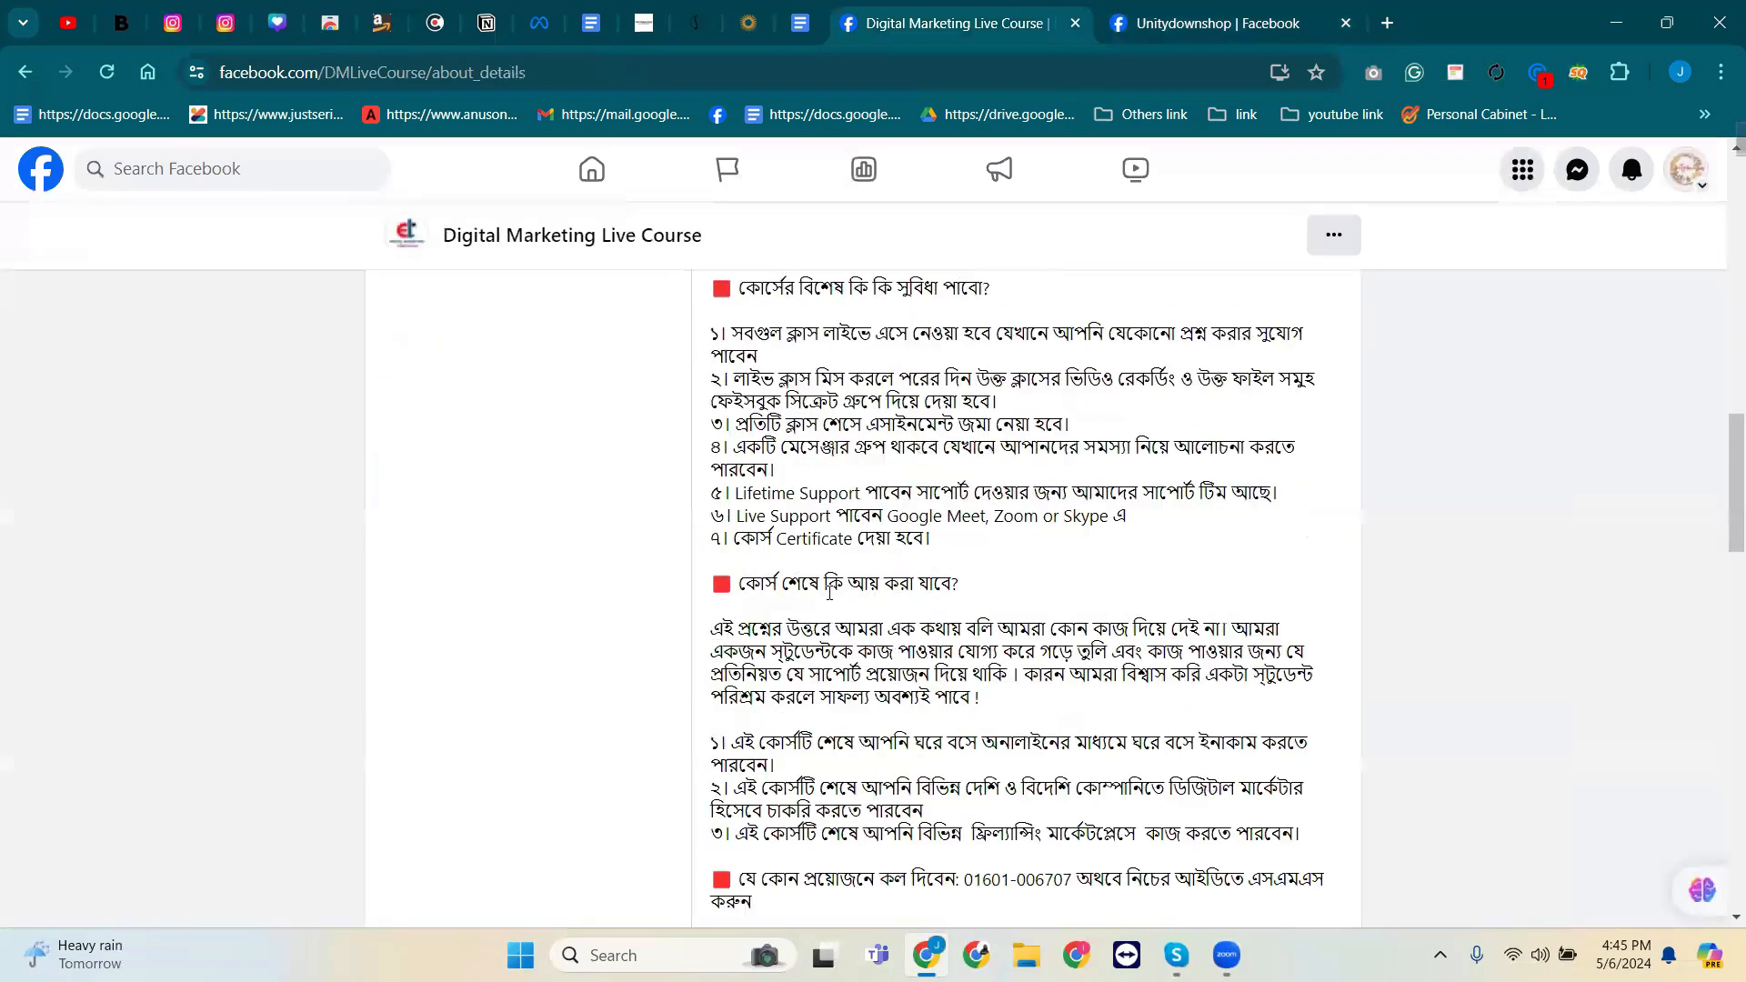
scroll(826, 592, "up", 7)
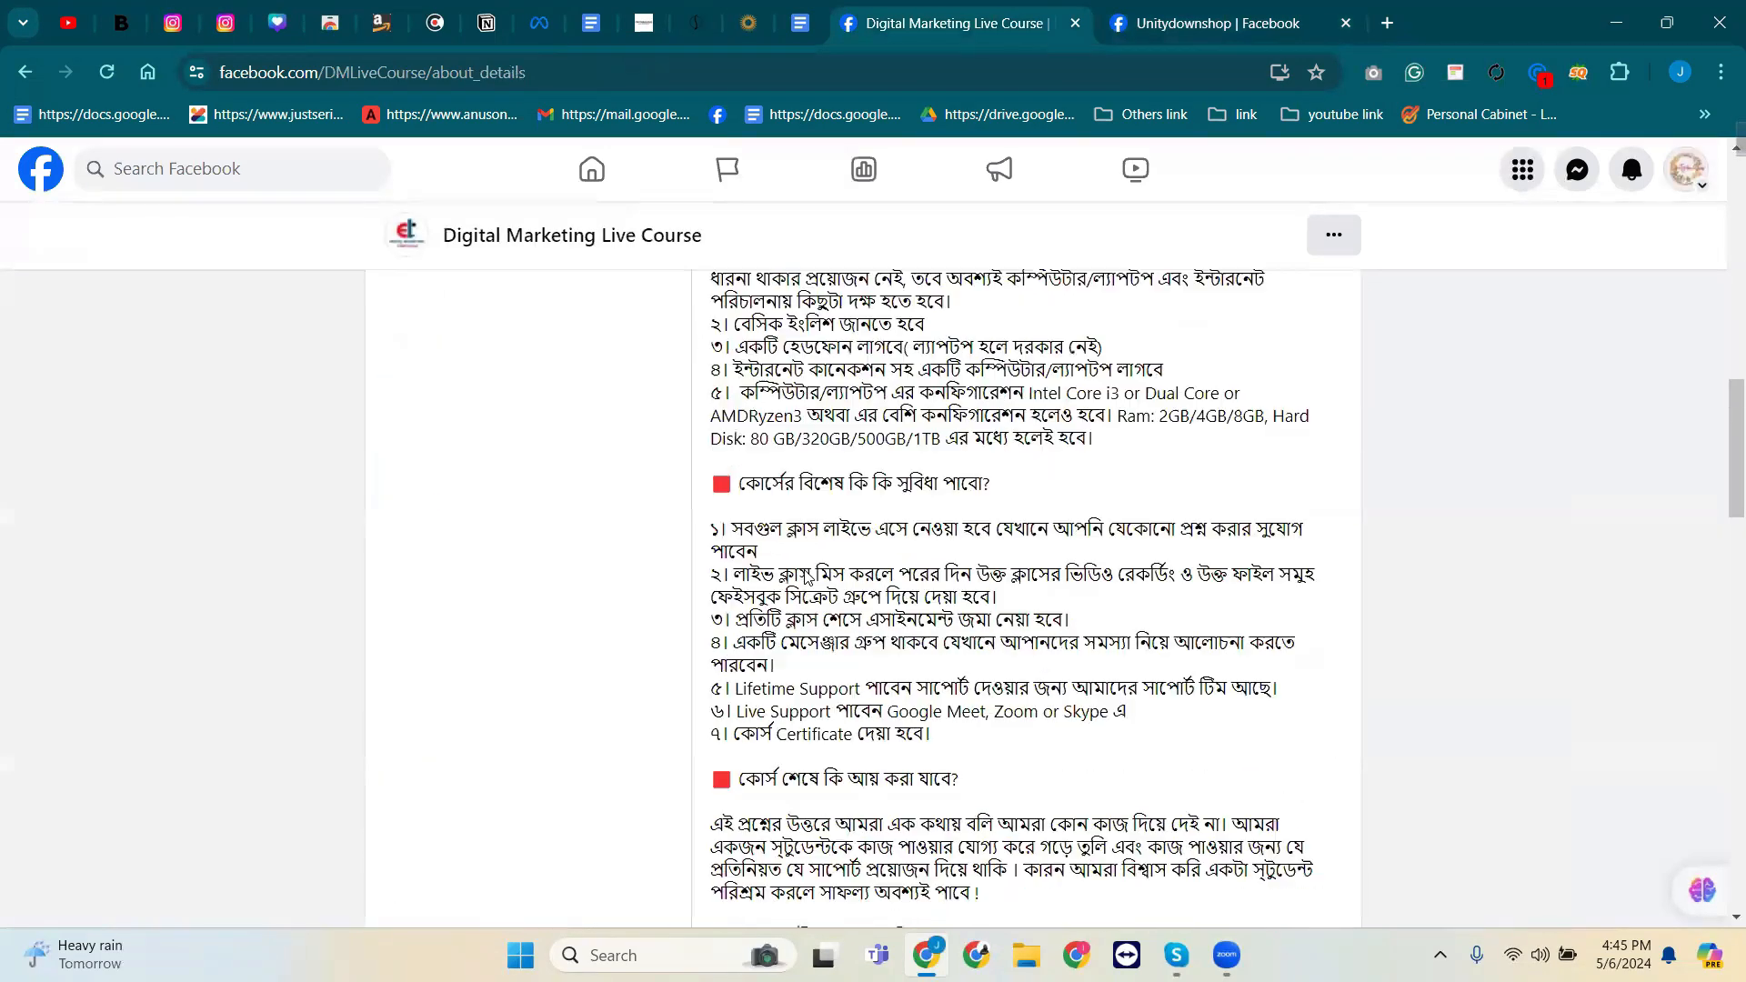
Open the name pronunciation form in Unitydownshop's details about you section, review its first name and surname options, and cancel it.
left_click(1164, 7)
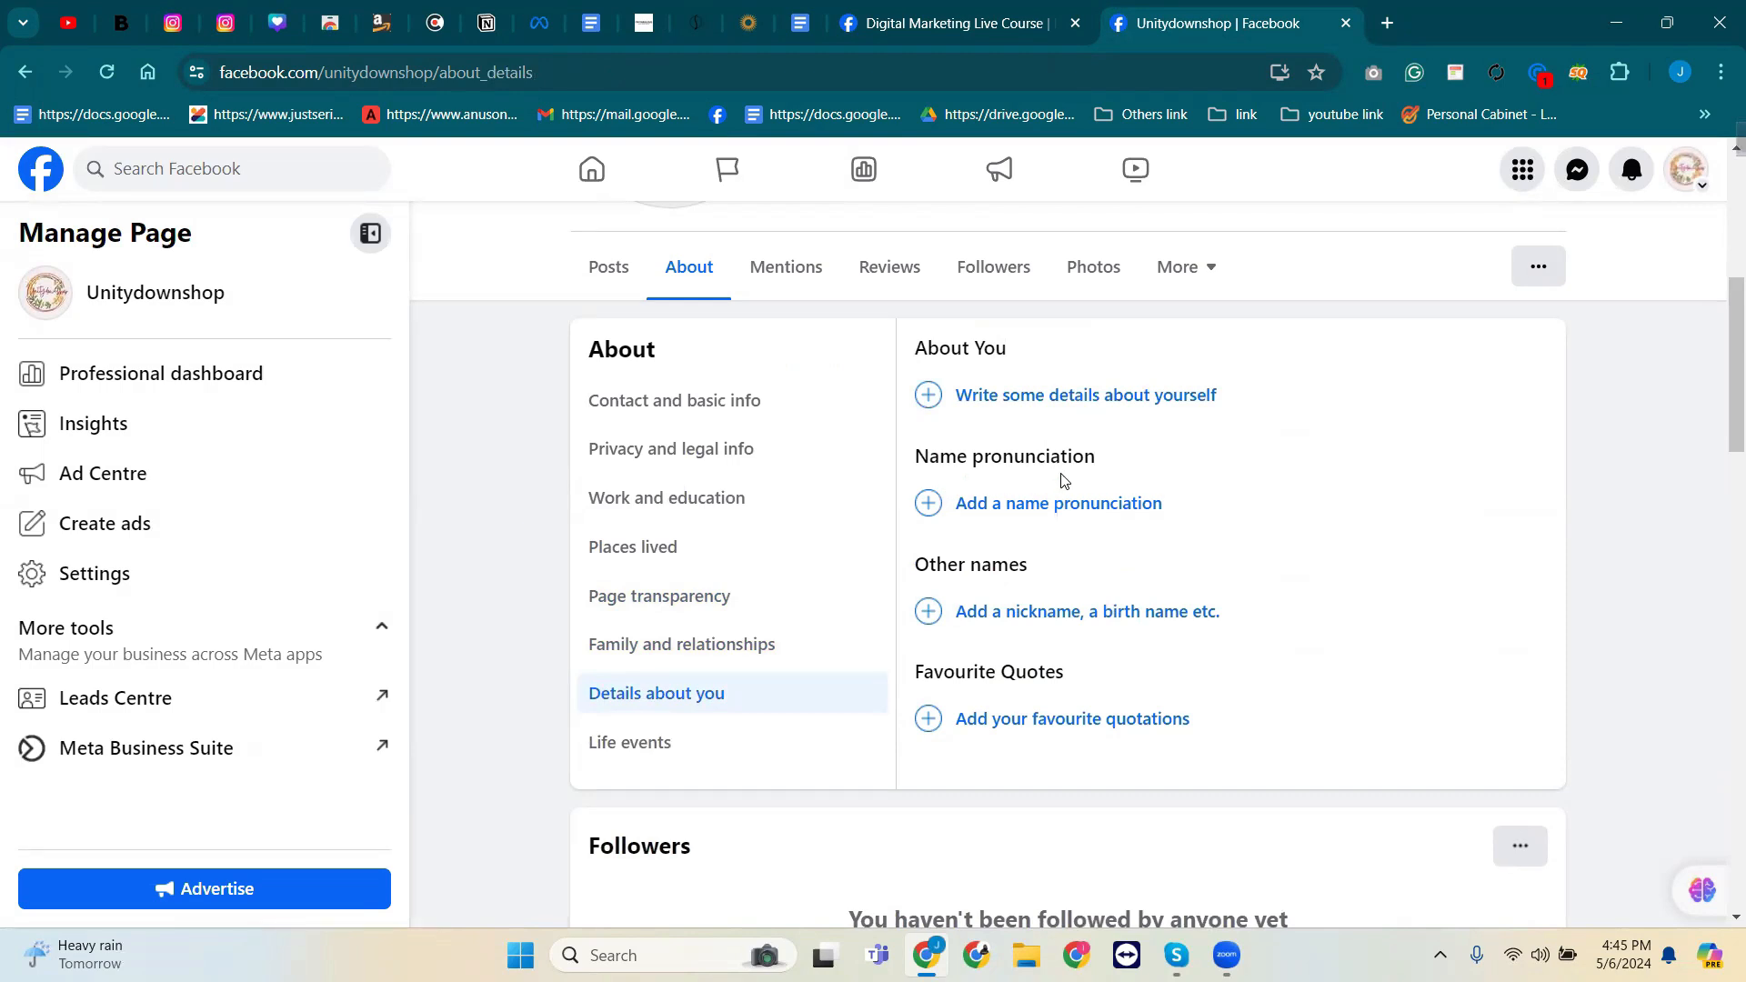
left_click(975, 506)
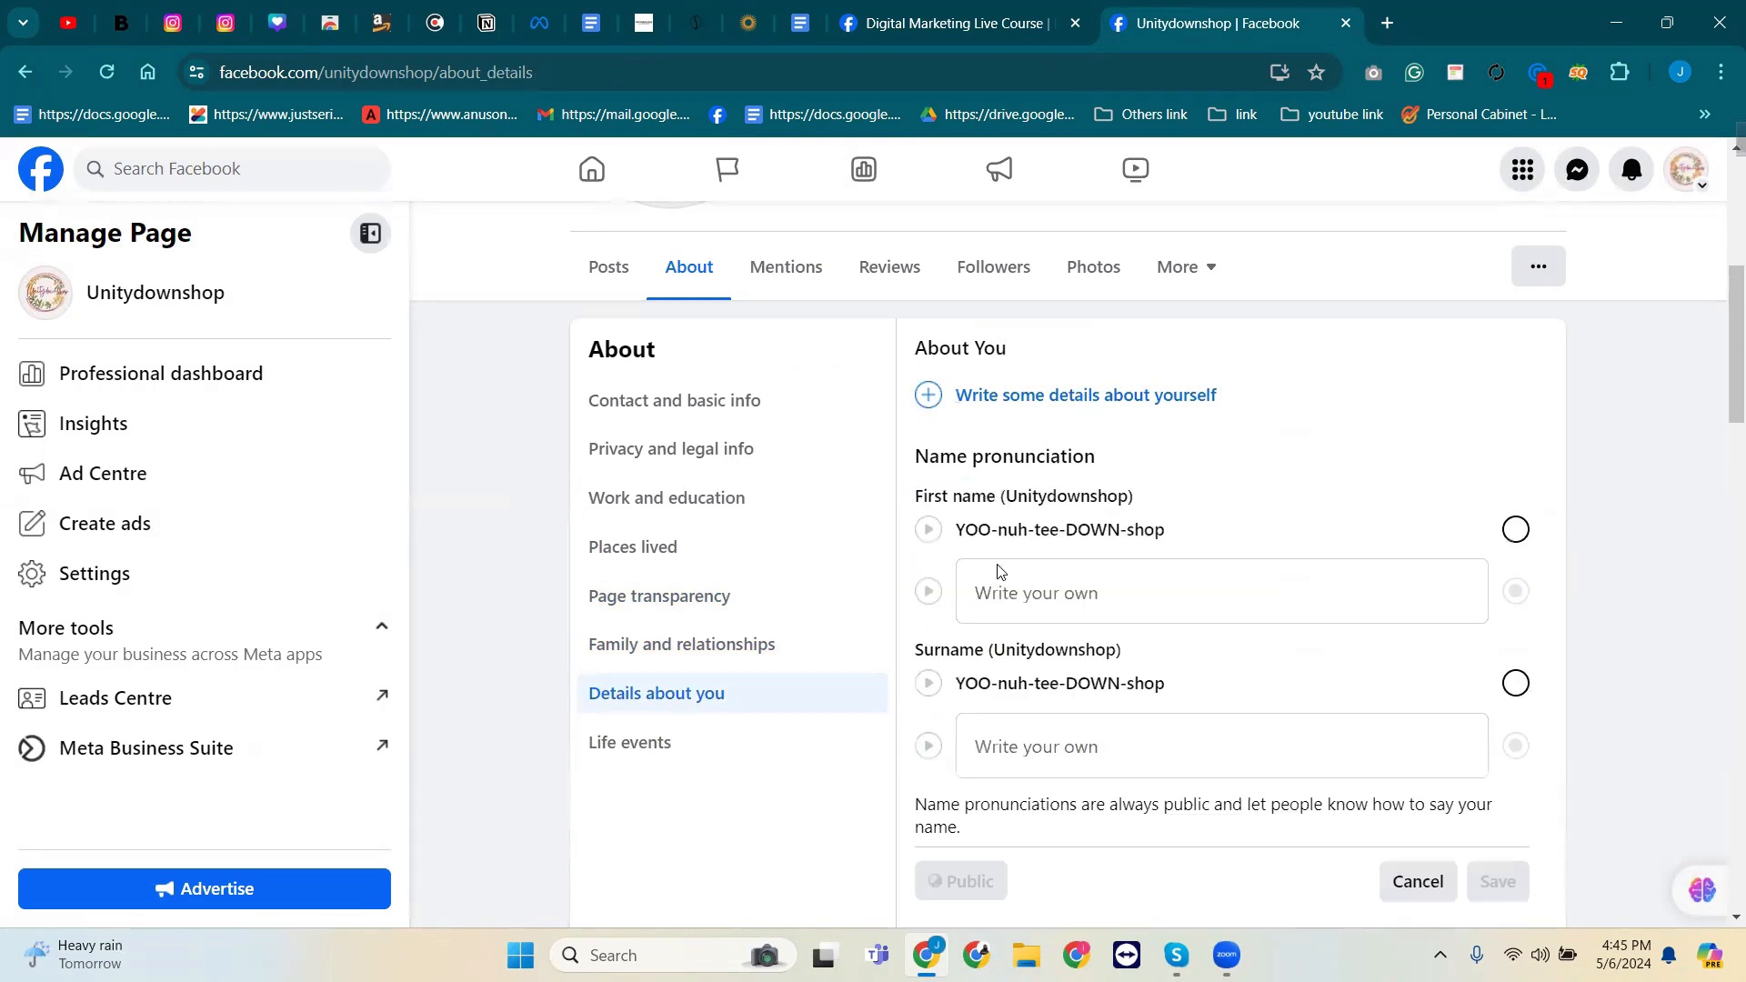
scroll(1001, 585, "up", 1)
scroll(1002, 600, "down", 2)
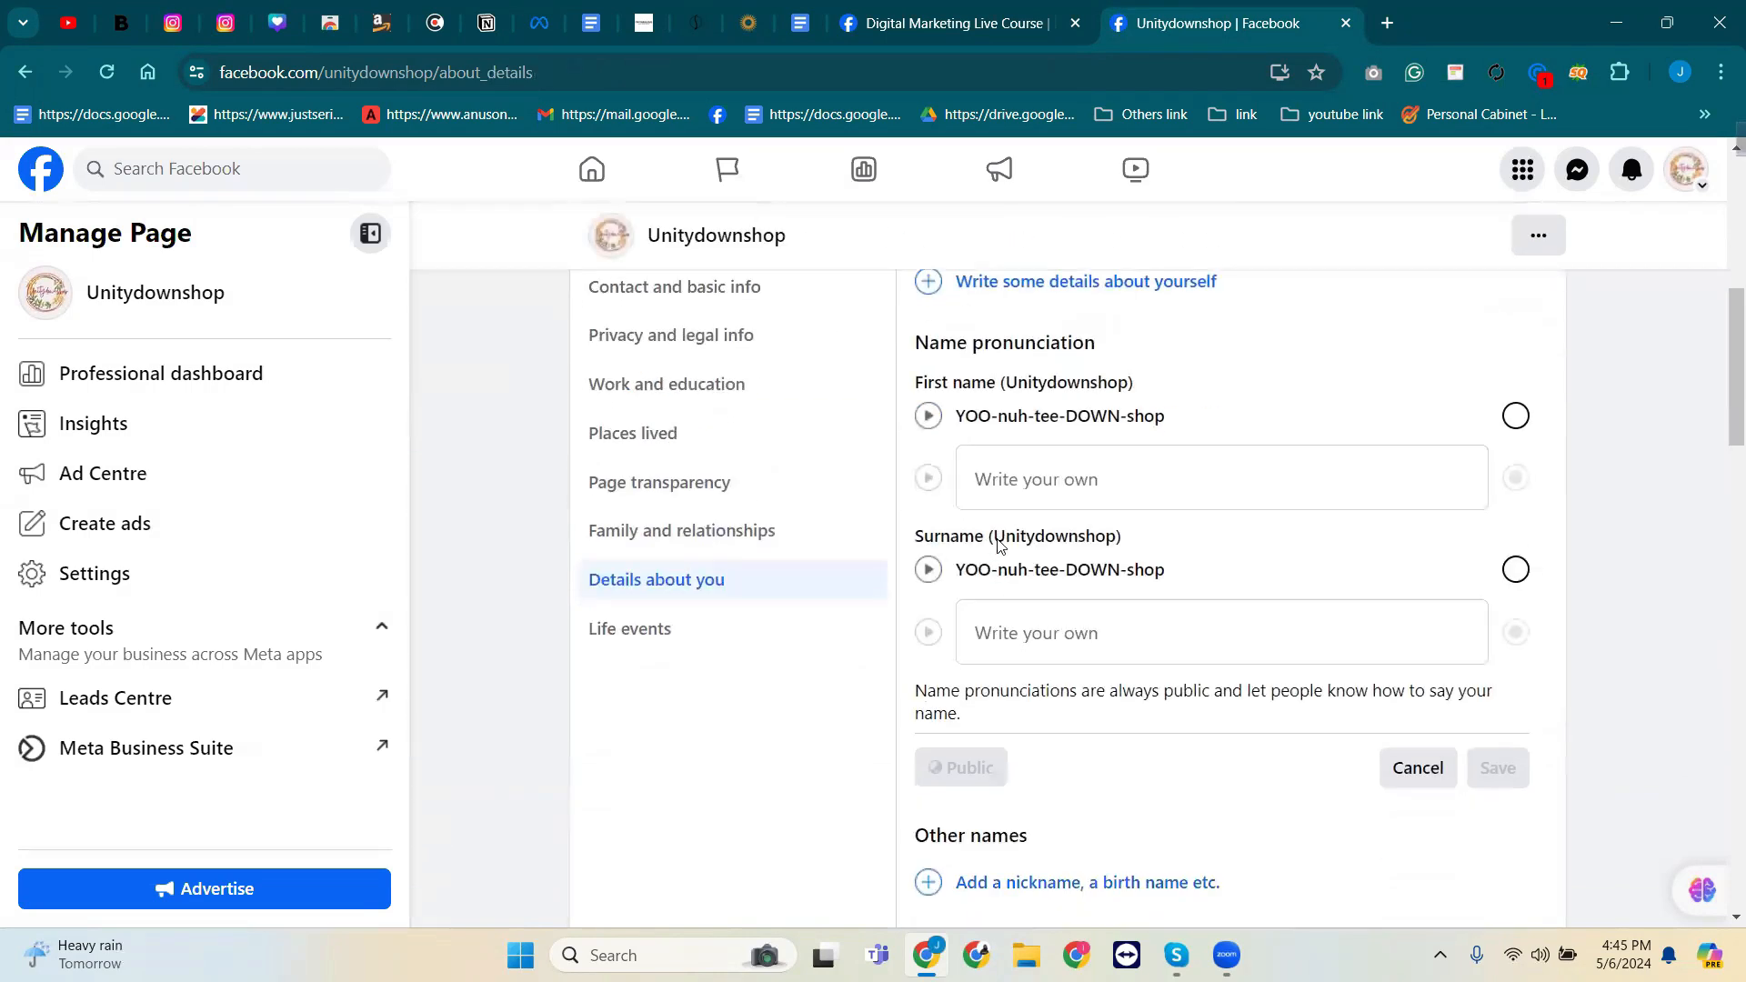
left_click(1017, 487)
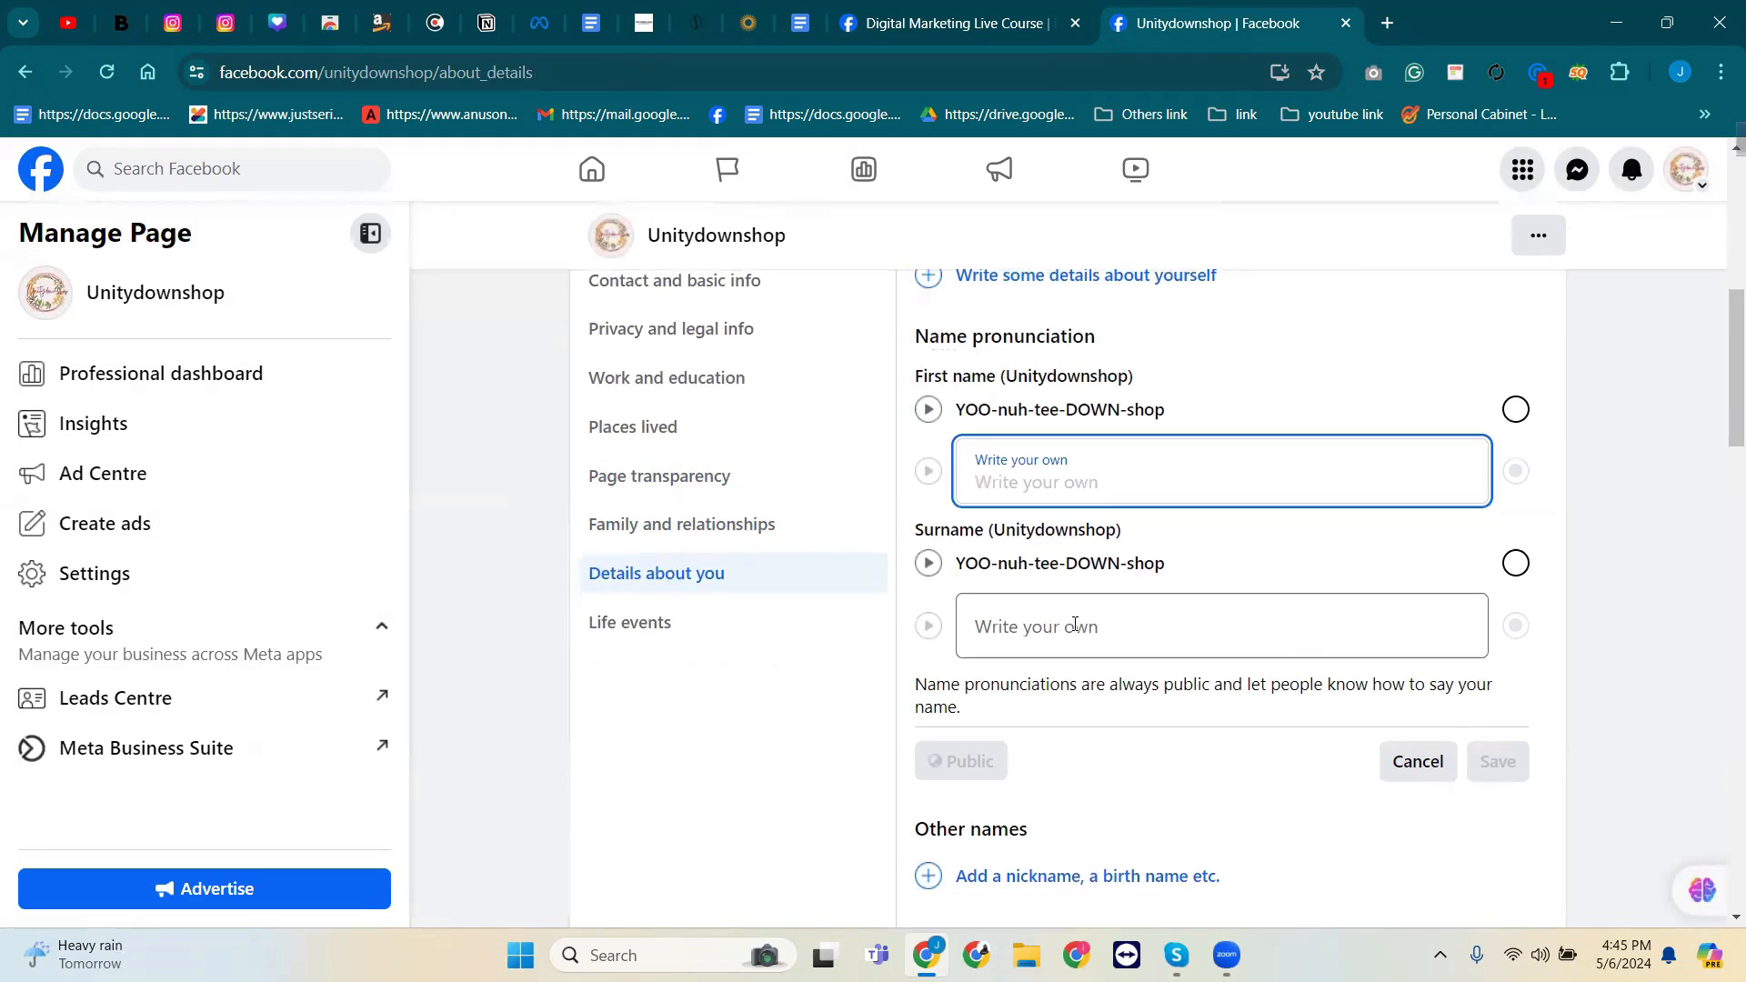
scroll(1092, 545, "down", 1)
scroll(1157, 564, "up", 2)
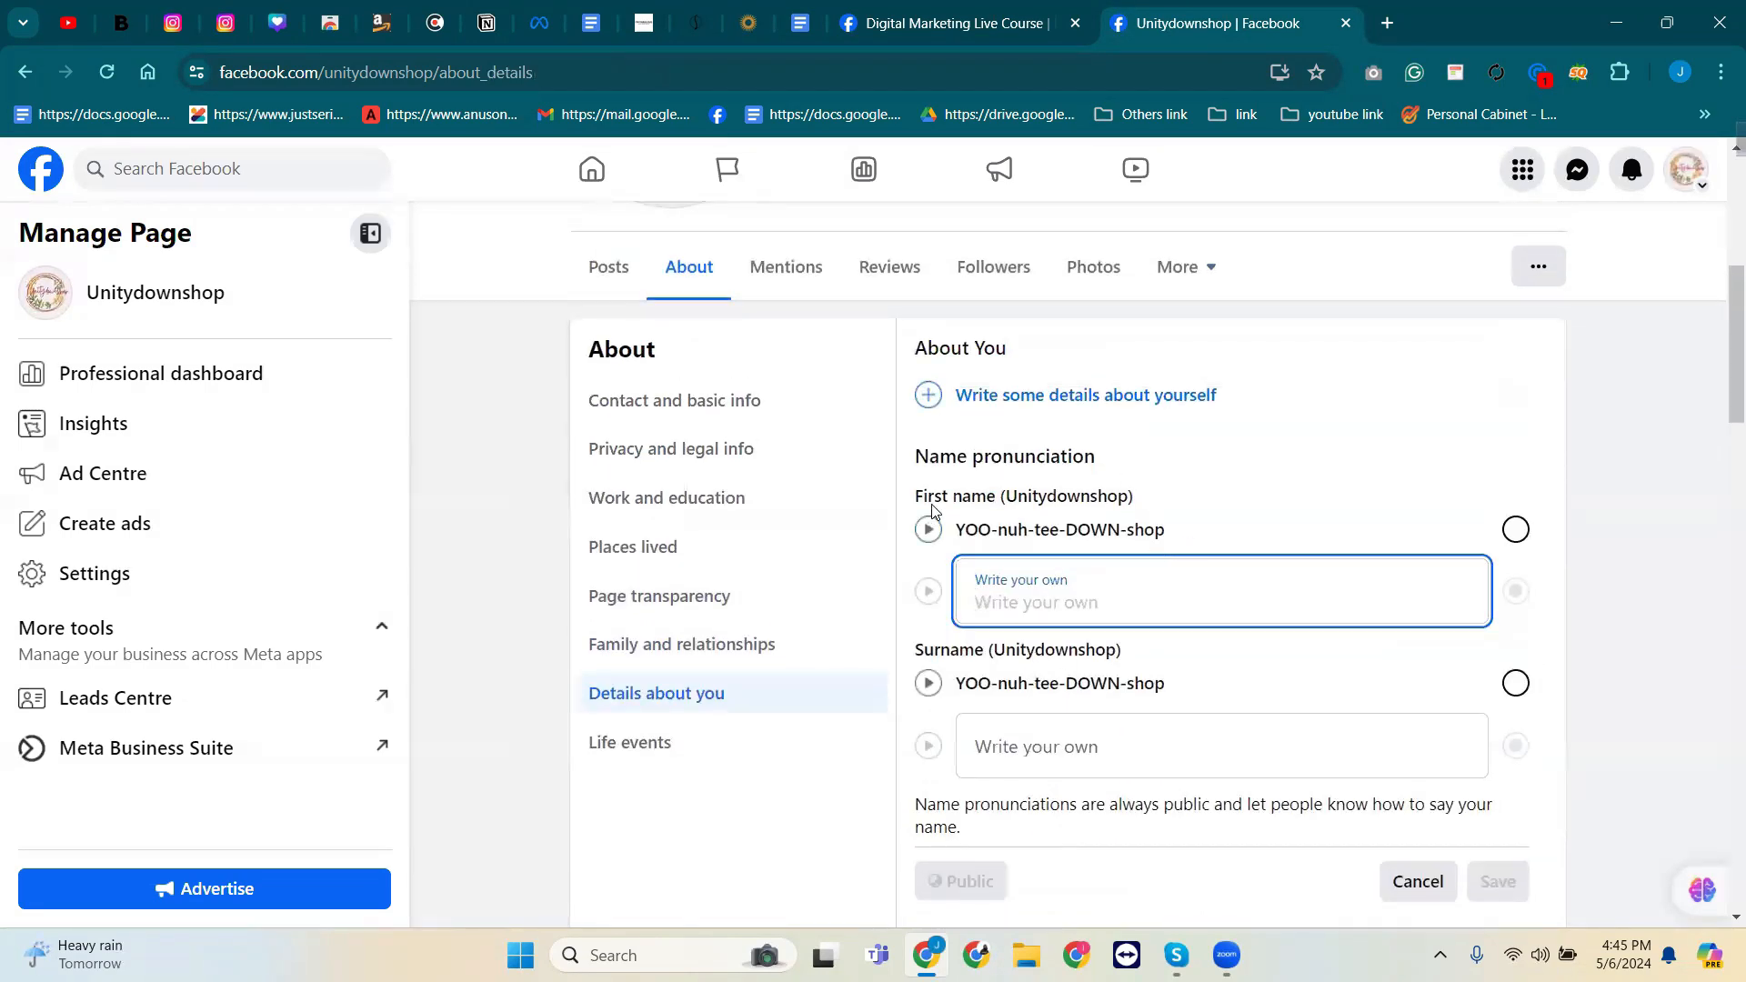
scroll(1157, 612, "down", 3)
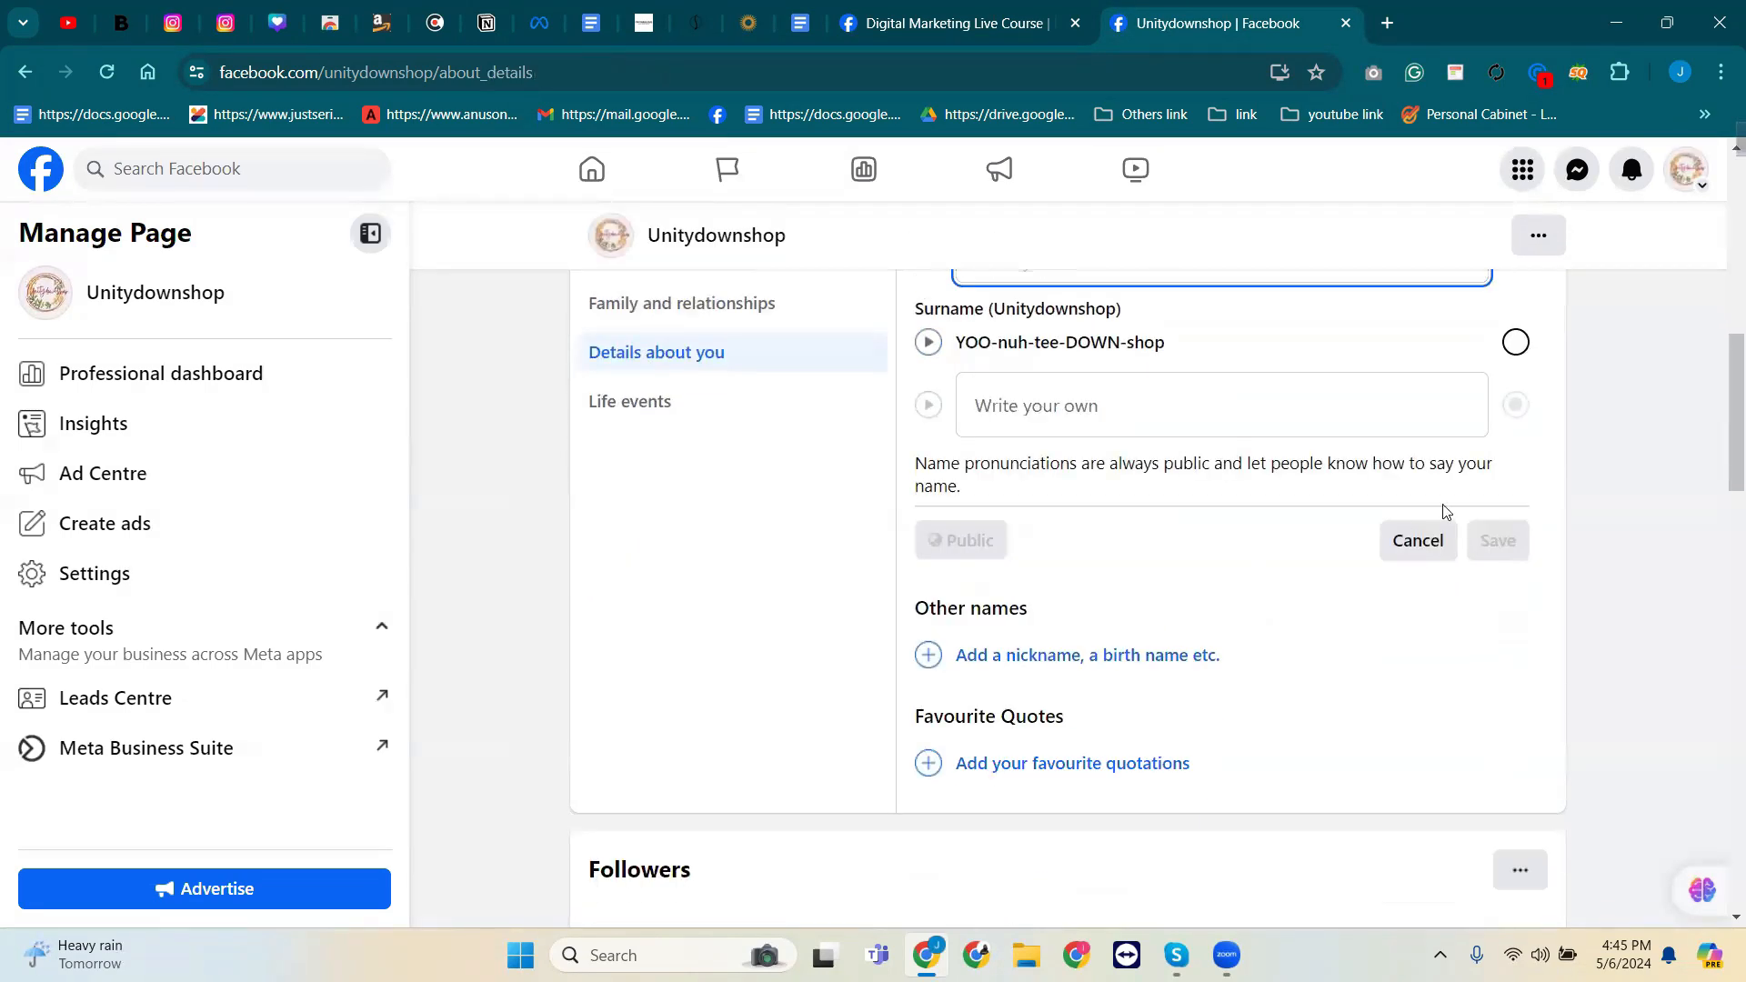
left_click(1423, 543)
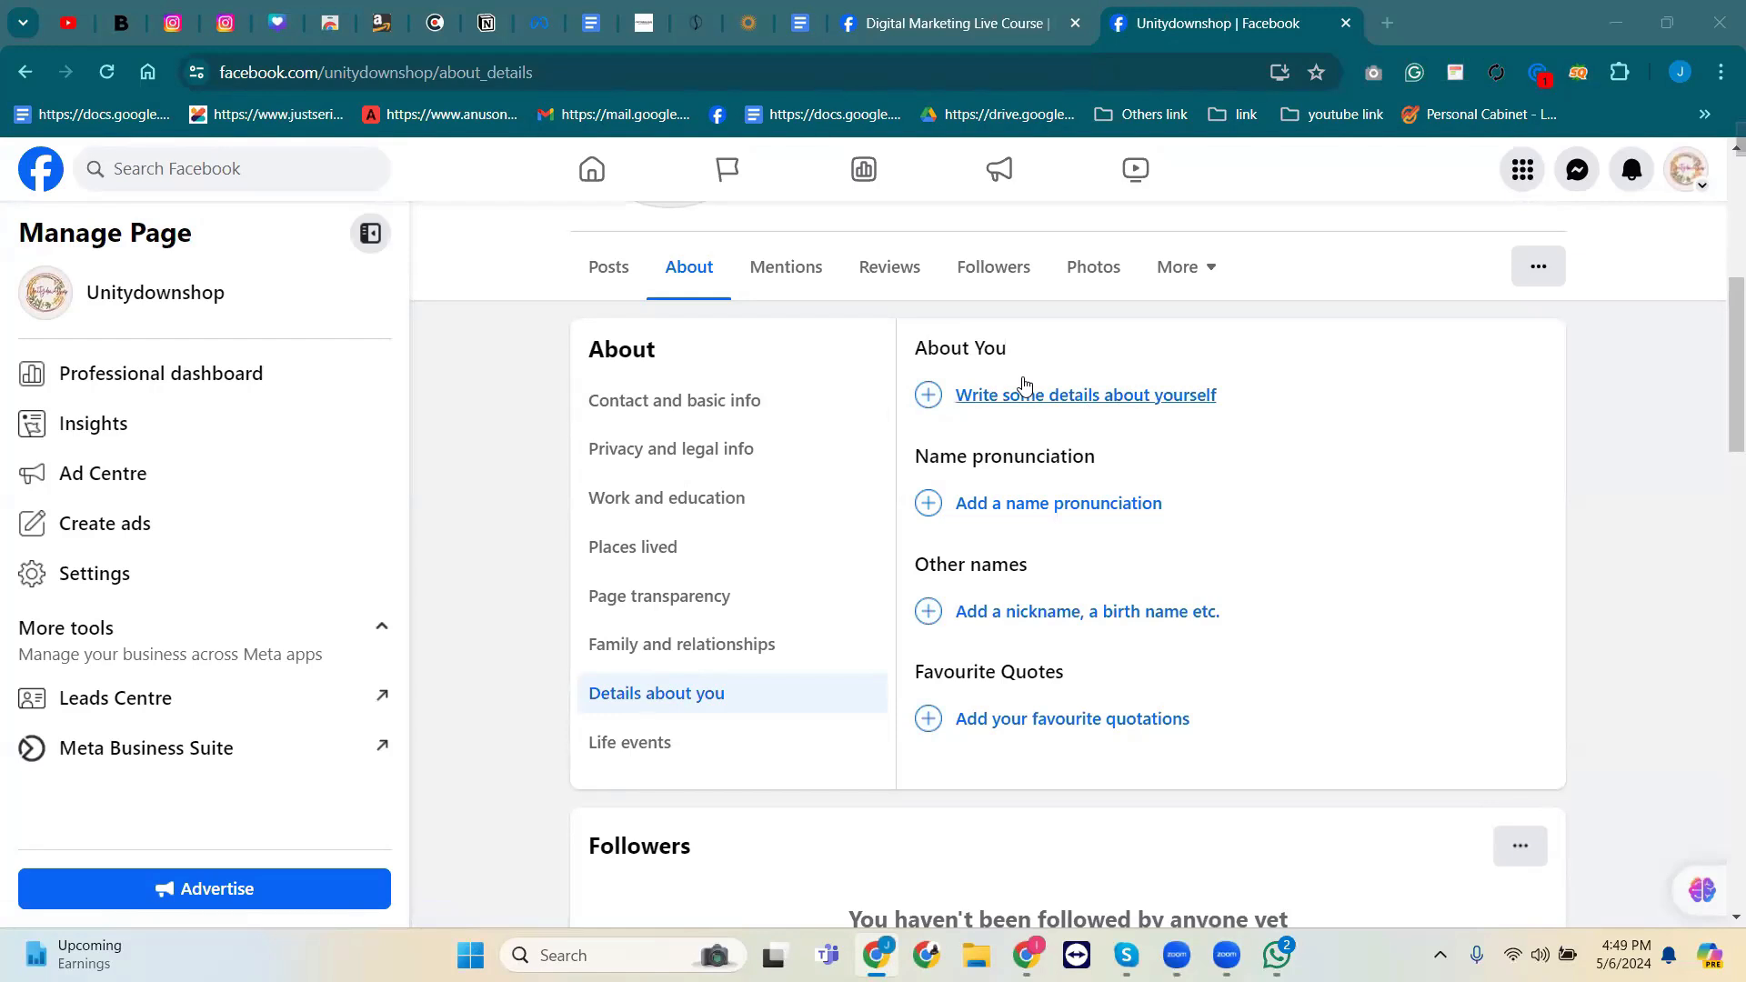
Open the life events section of the Digital Marketing Live Course page and examine its entry and the reviews below.
left_click(869, 9)
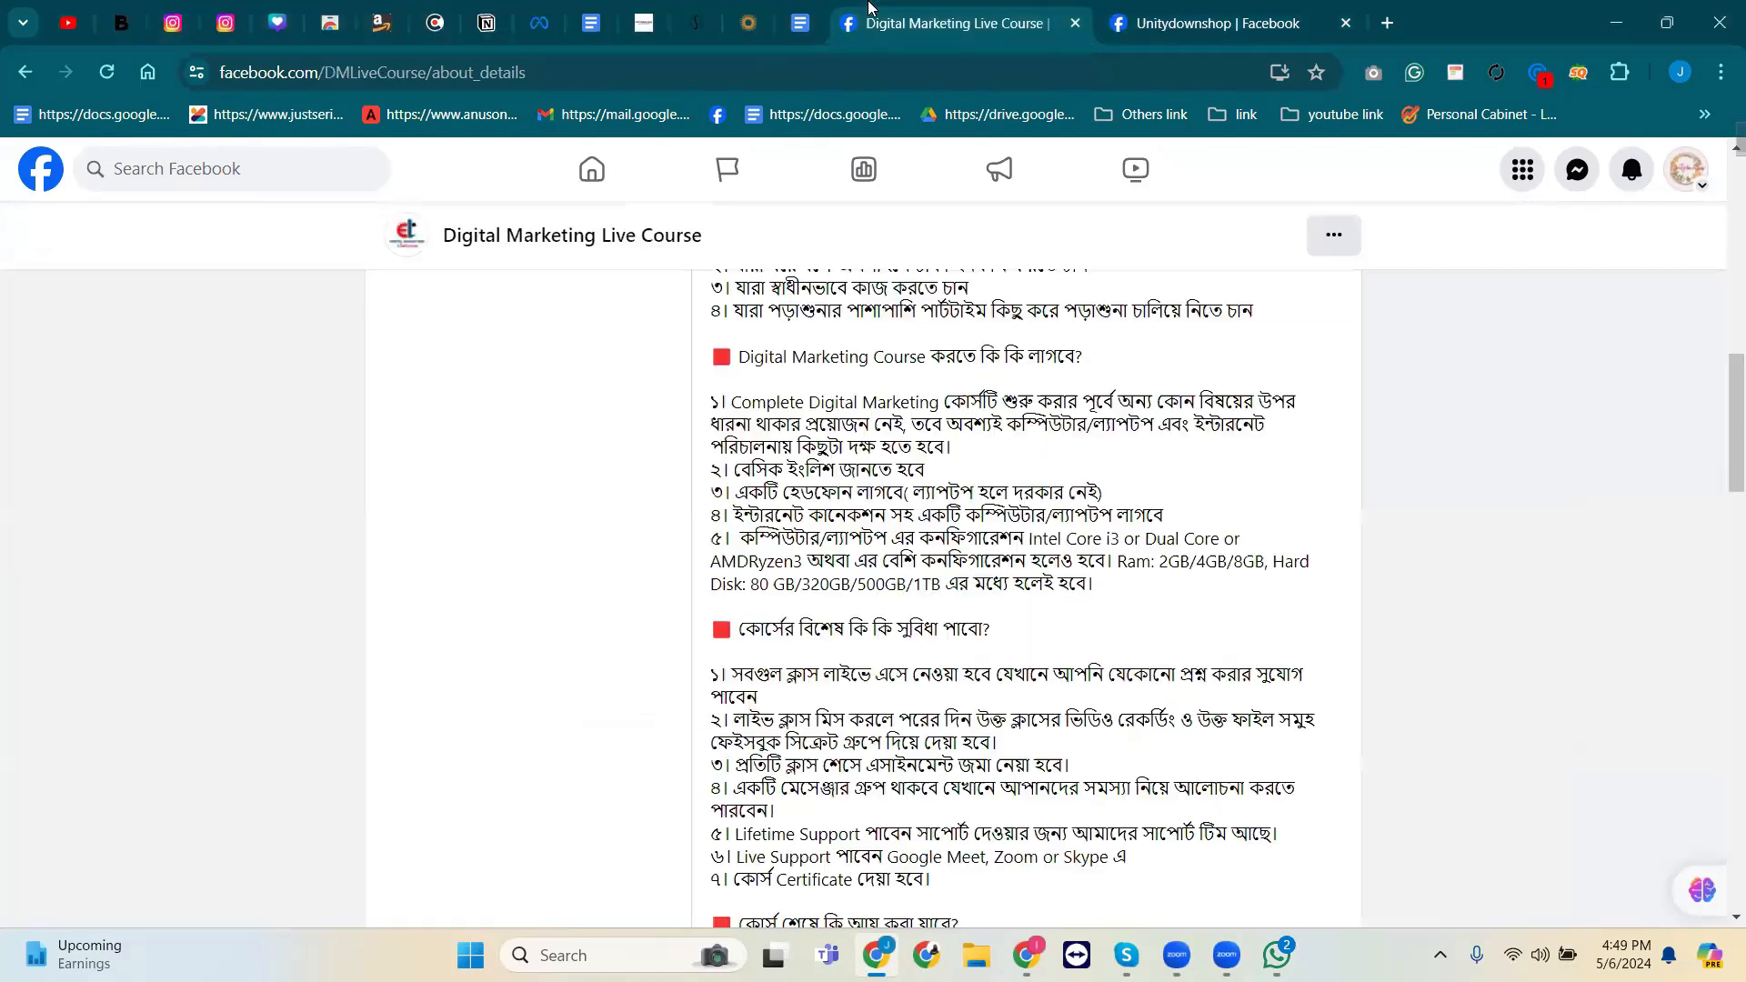
scroll(681, 655, "up", 5)
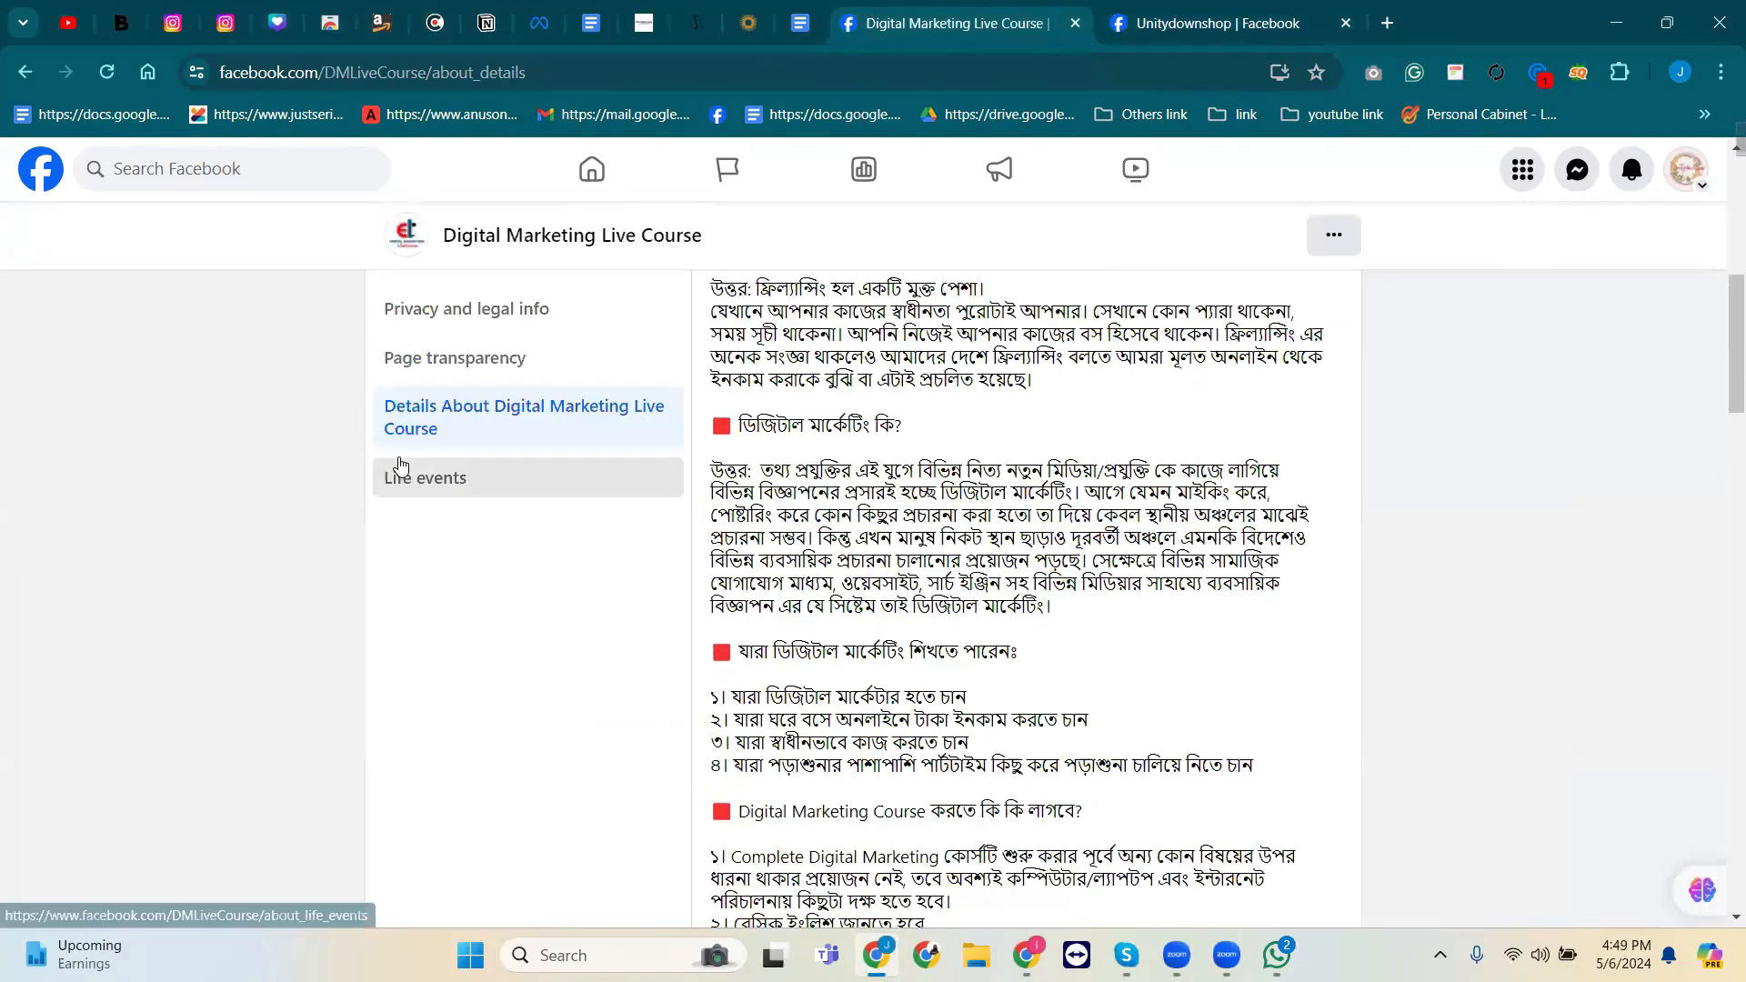
left_click(400, 466)
scroll(1107, 646, "up", 3)
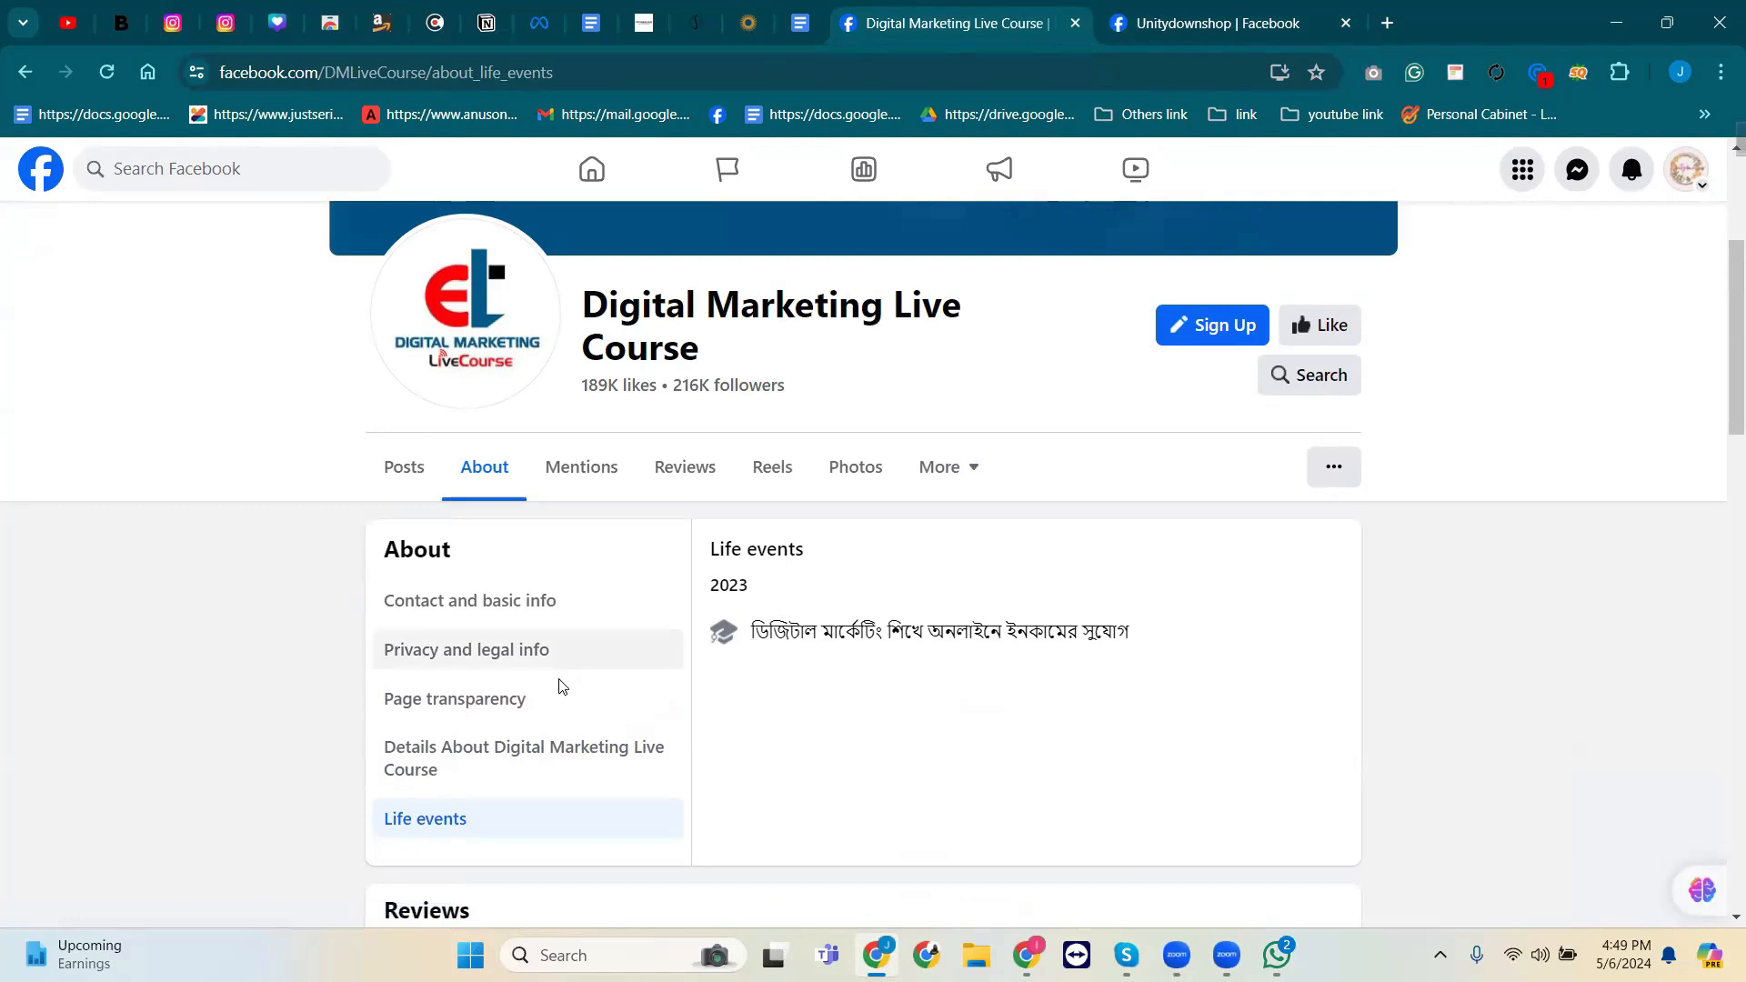
scroll(557, 680, "down", 4)
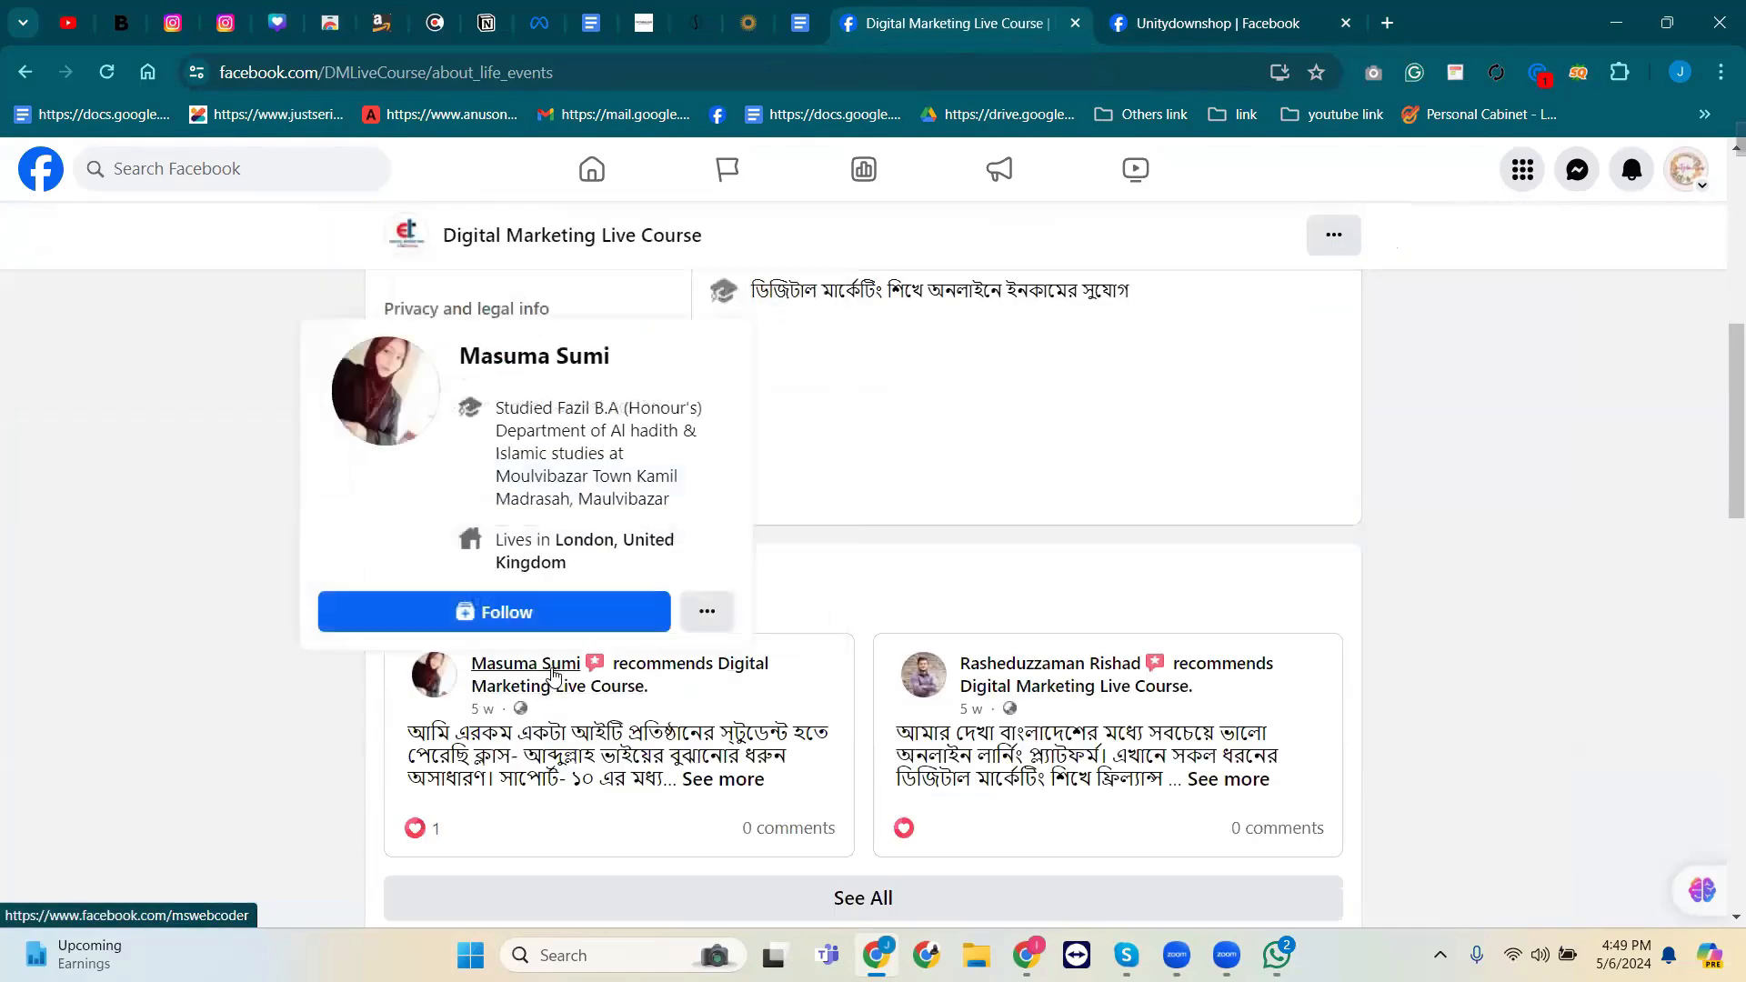
Go through Unitydownshop's privacy and legal info, work and education, places lived, and family and relationships sections.
left_click(1189, 27)
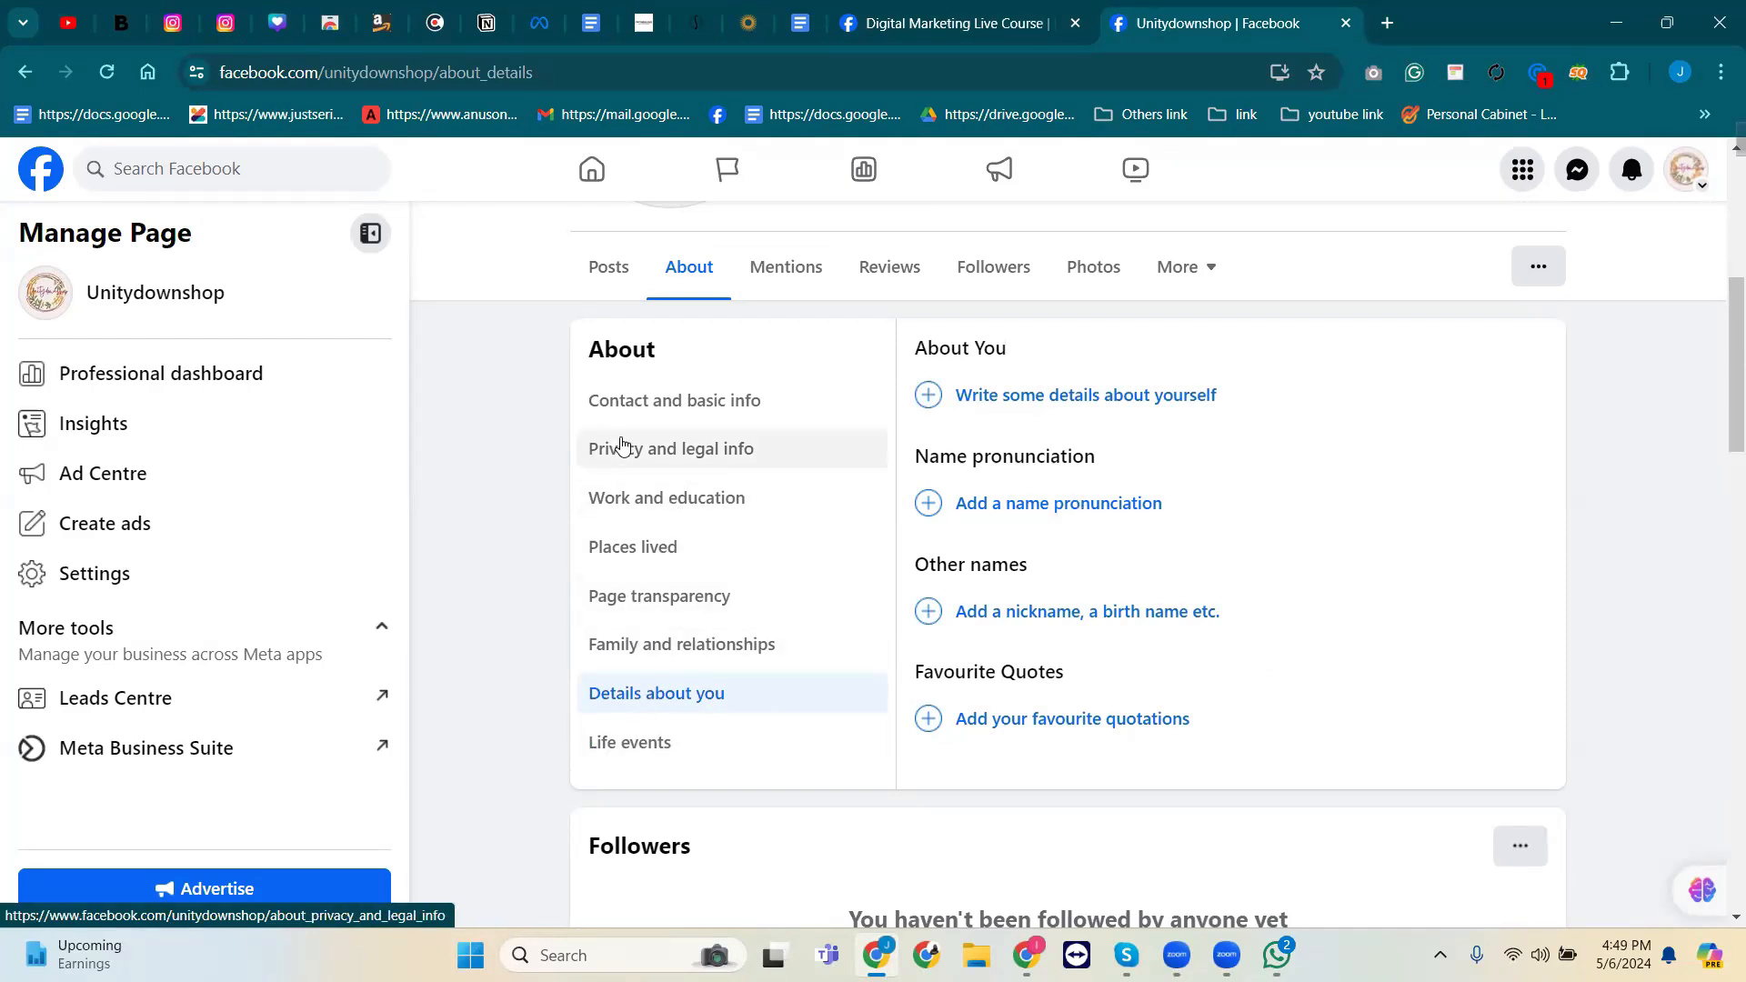
left_click(658, 454)
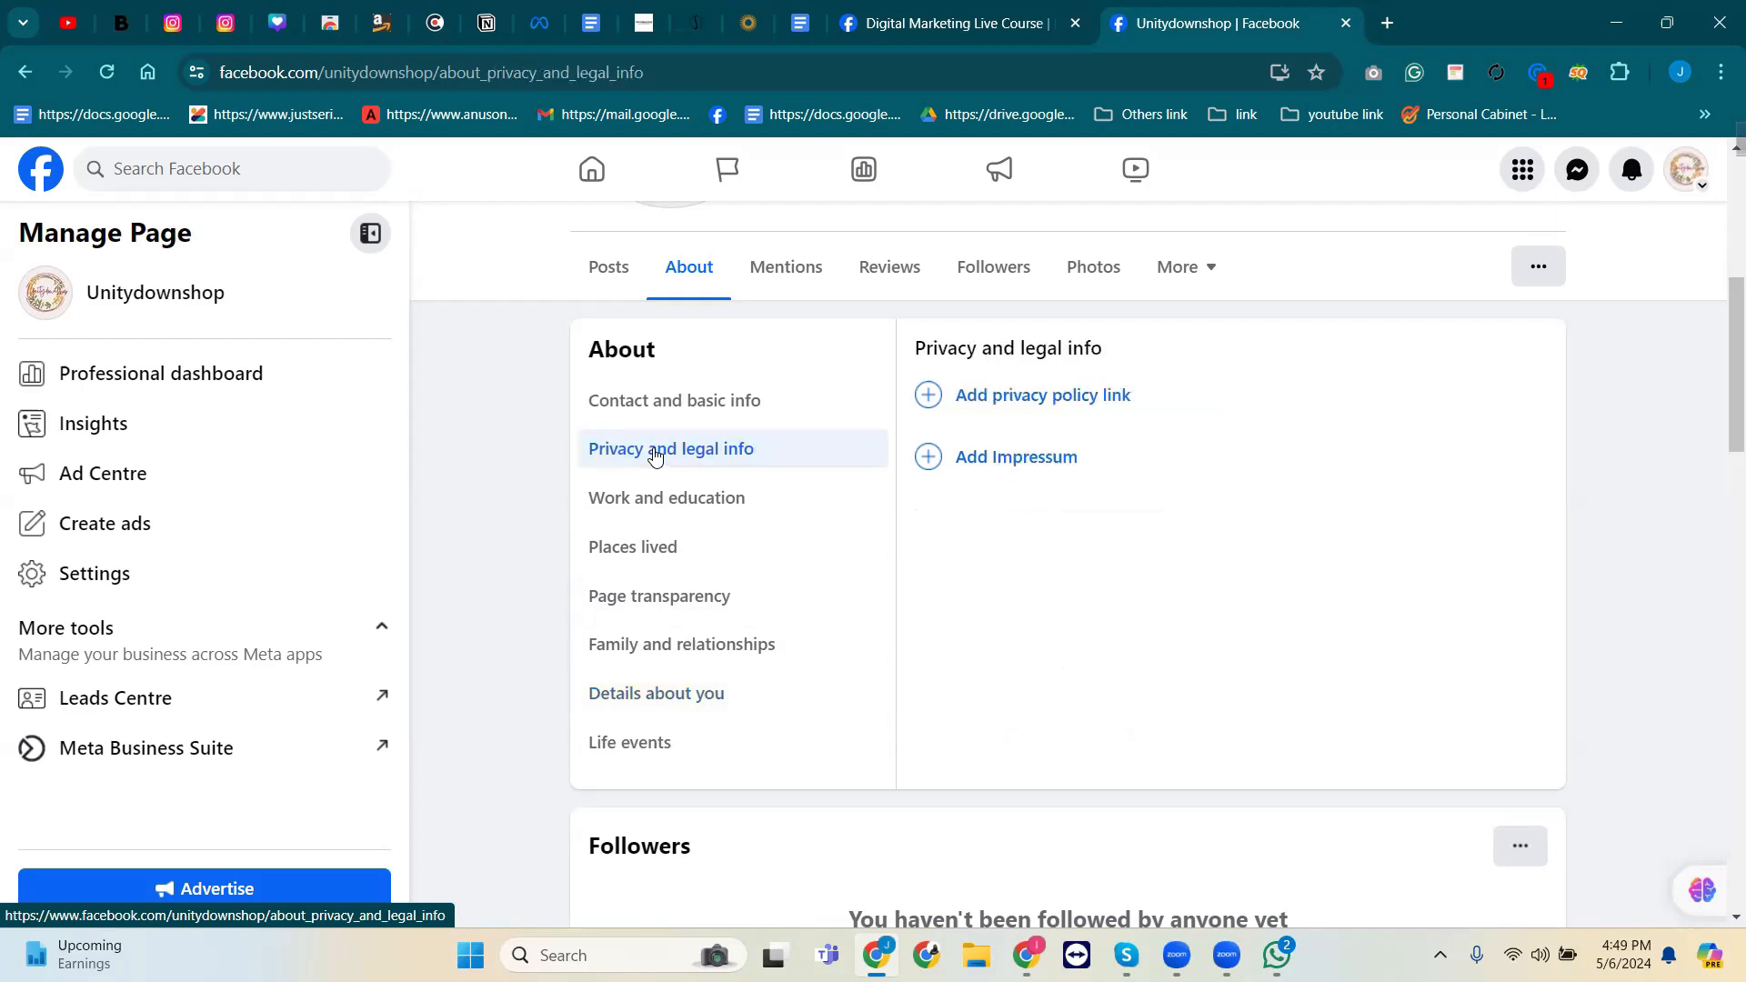
left_click(636, 507)
left_click(624, 550)
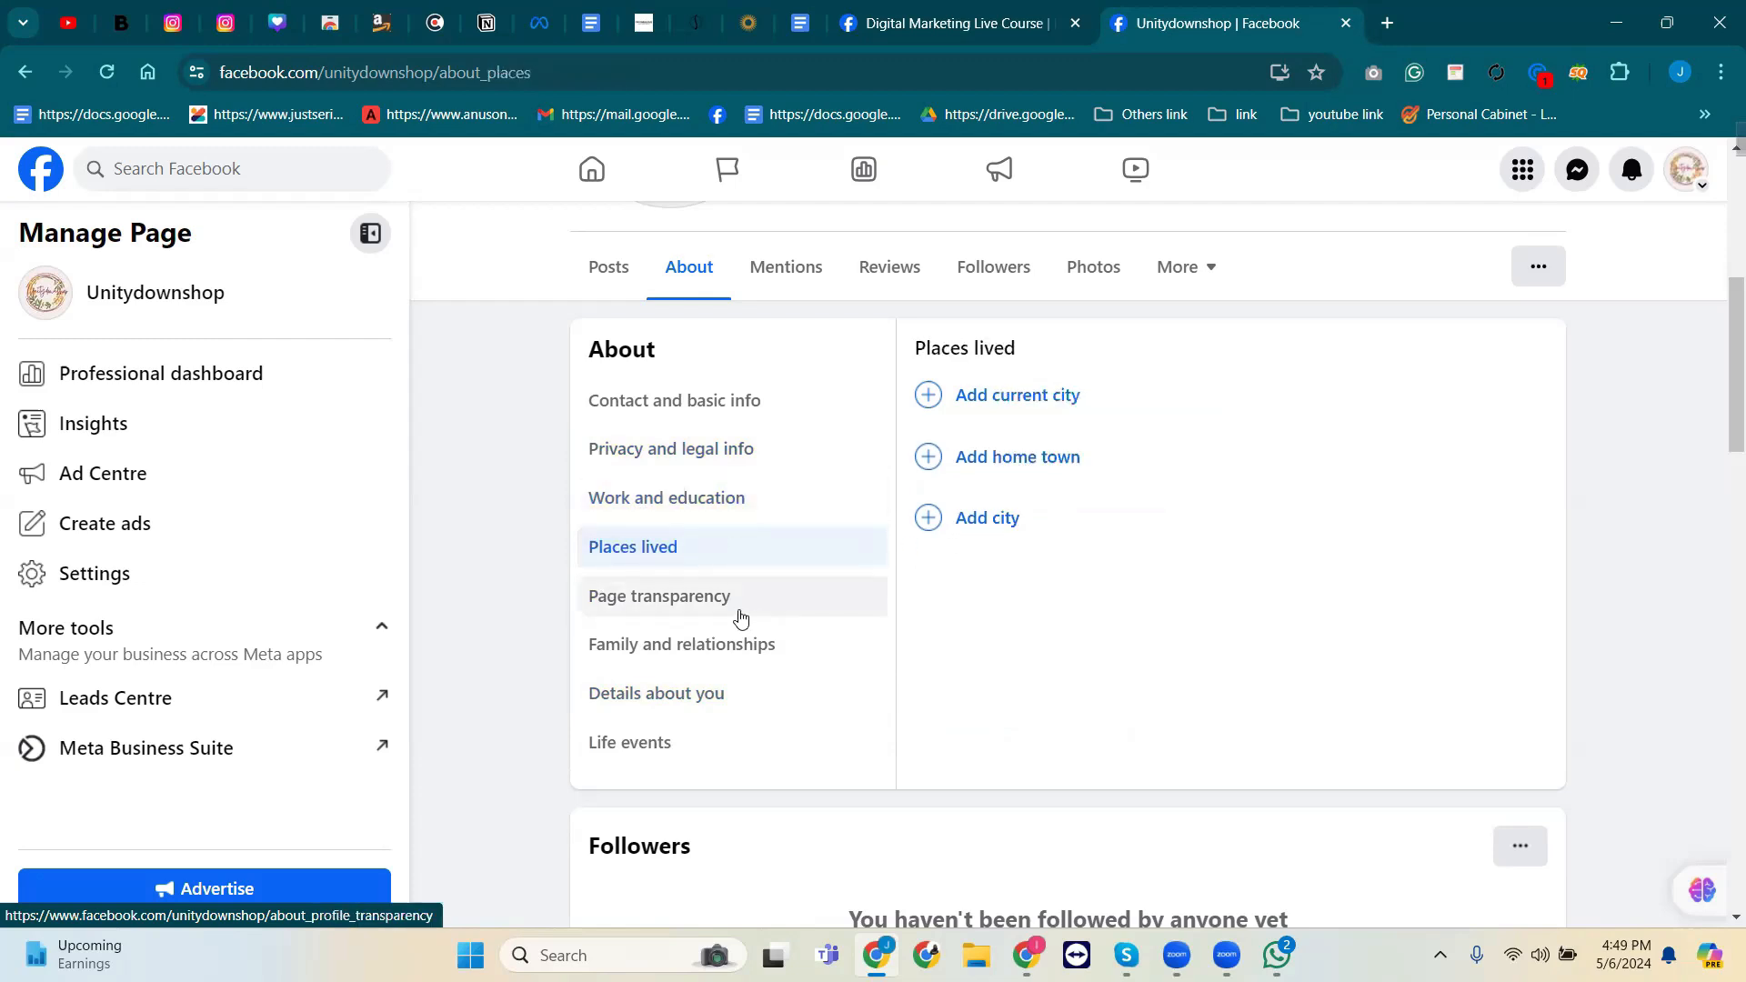
left_click(684, 647)
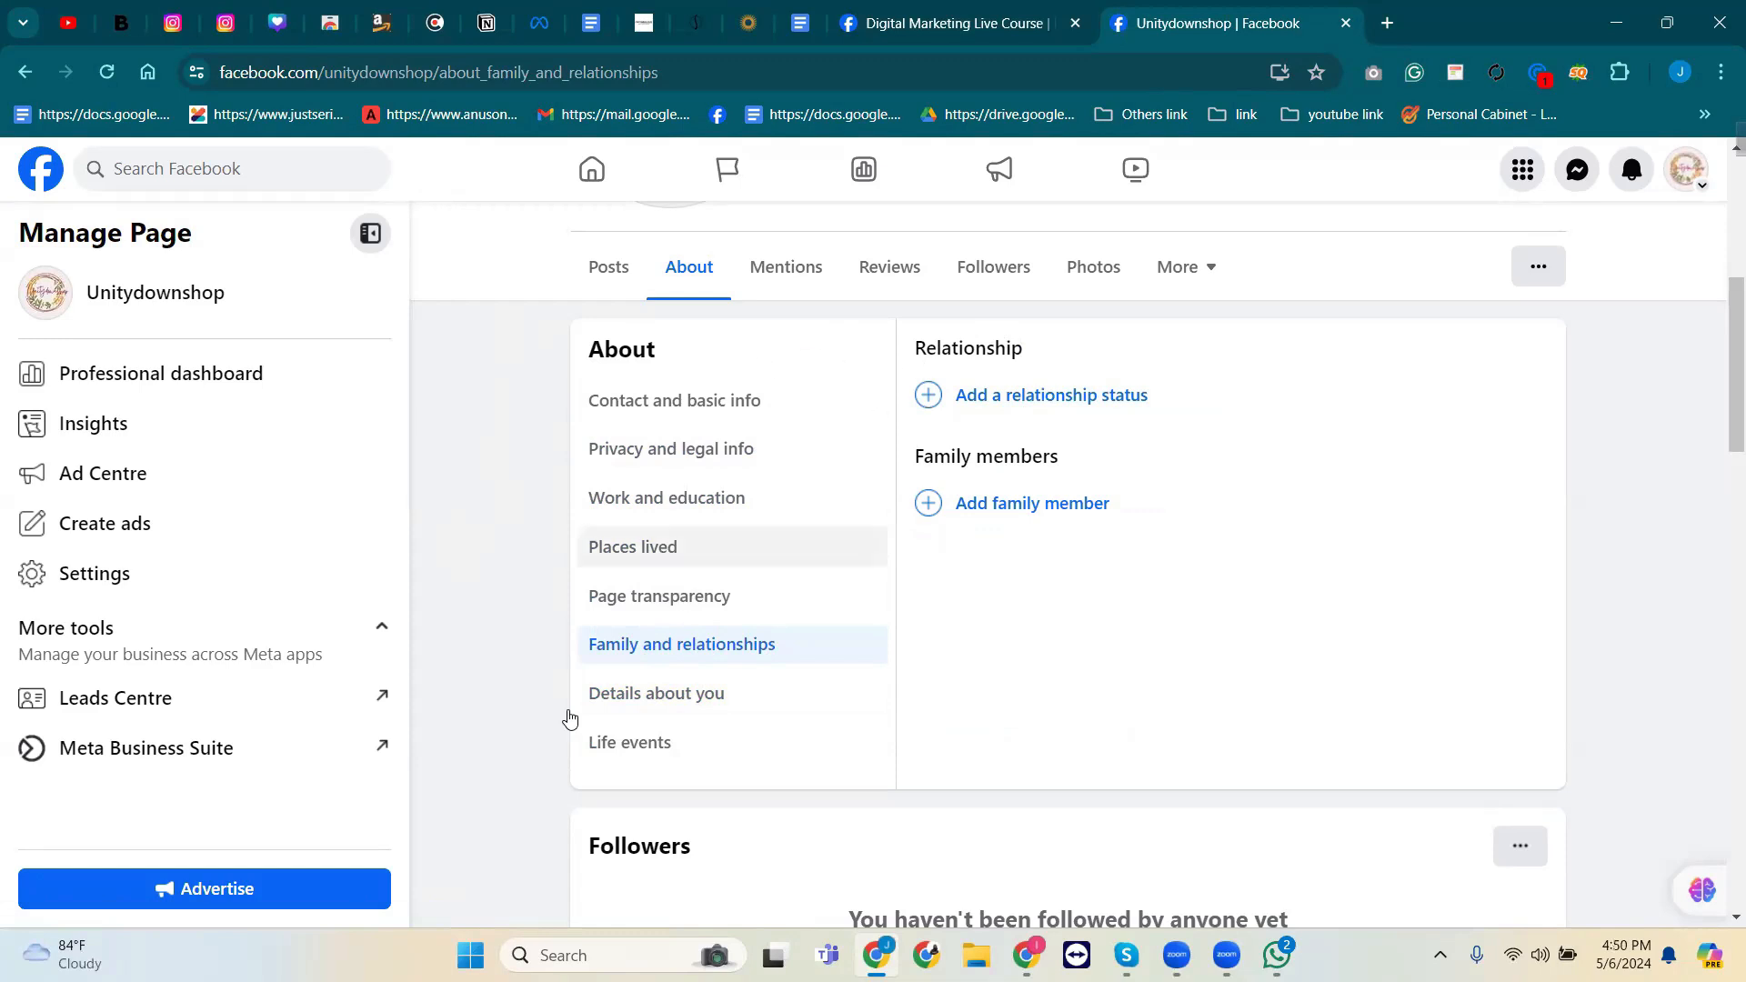
Look over the rest of Unitydownshop's About page and return to its contact and basic info section.
scroll(627, 661, "down", 1)
scroll(634, 657, "down", 3)
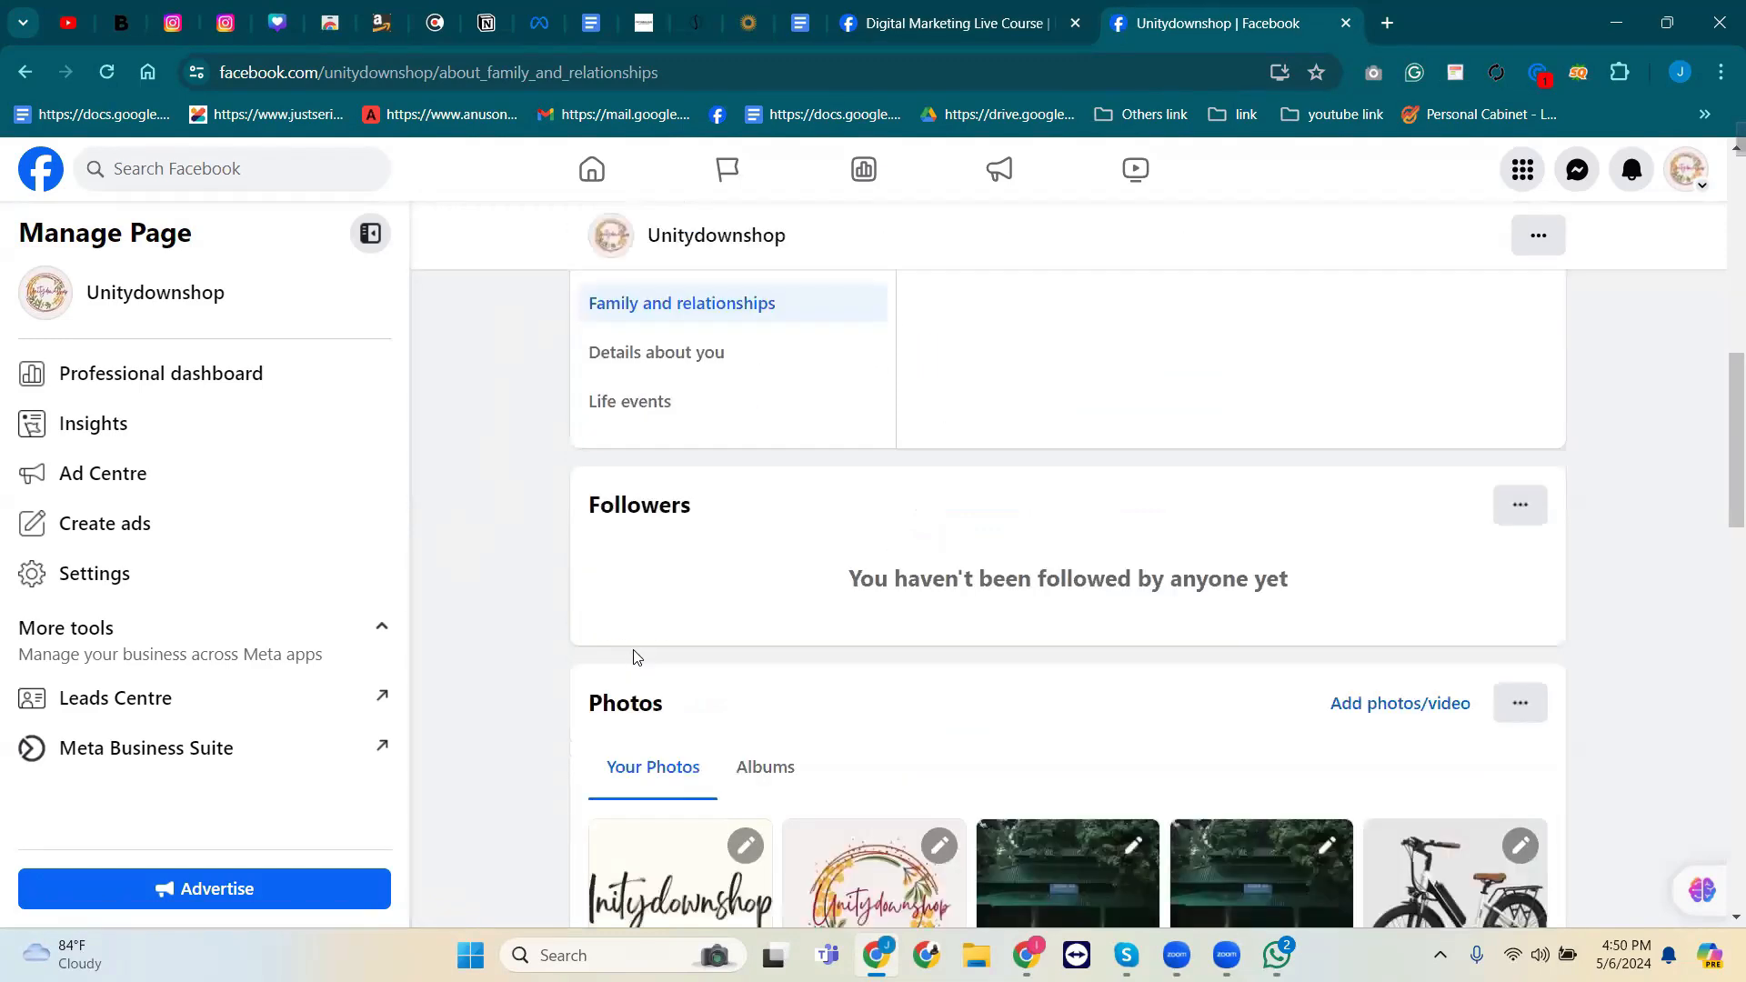
scroll(635, 654, "up", 5)
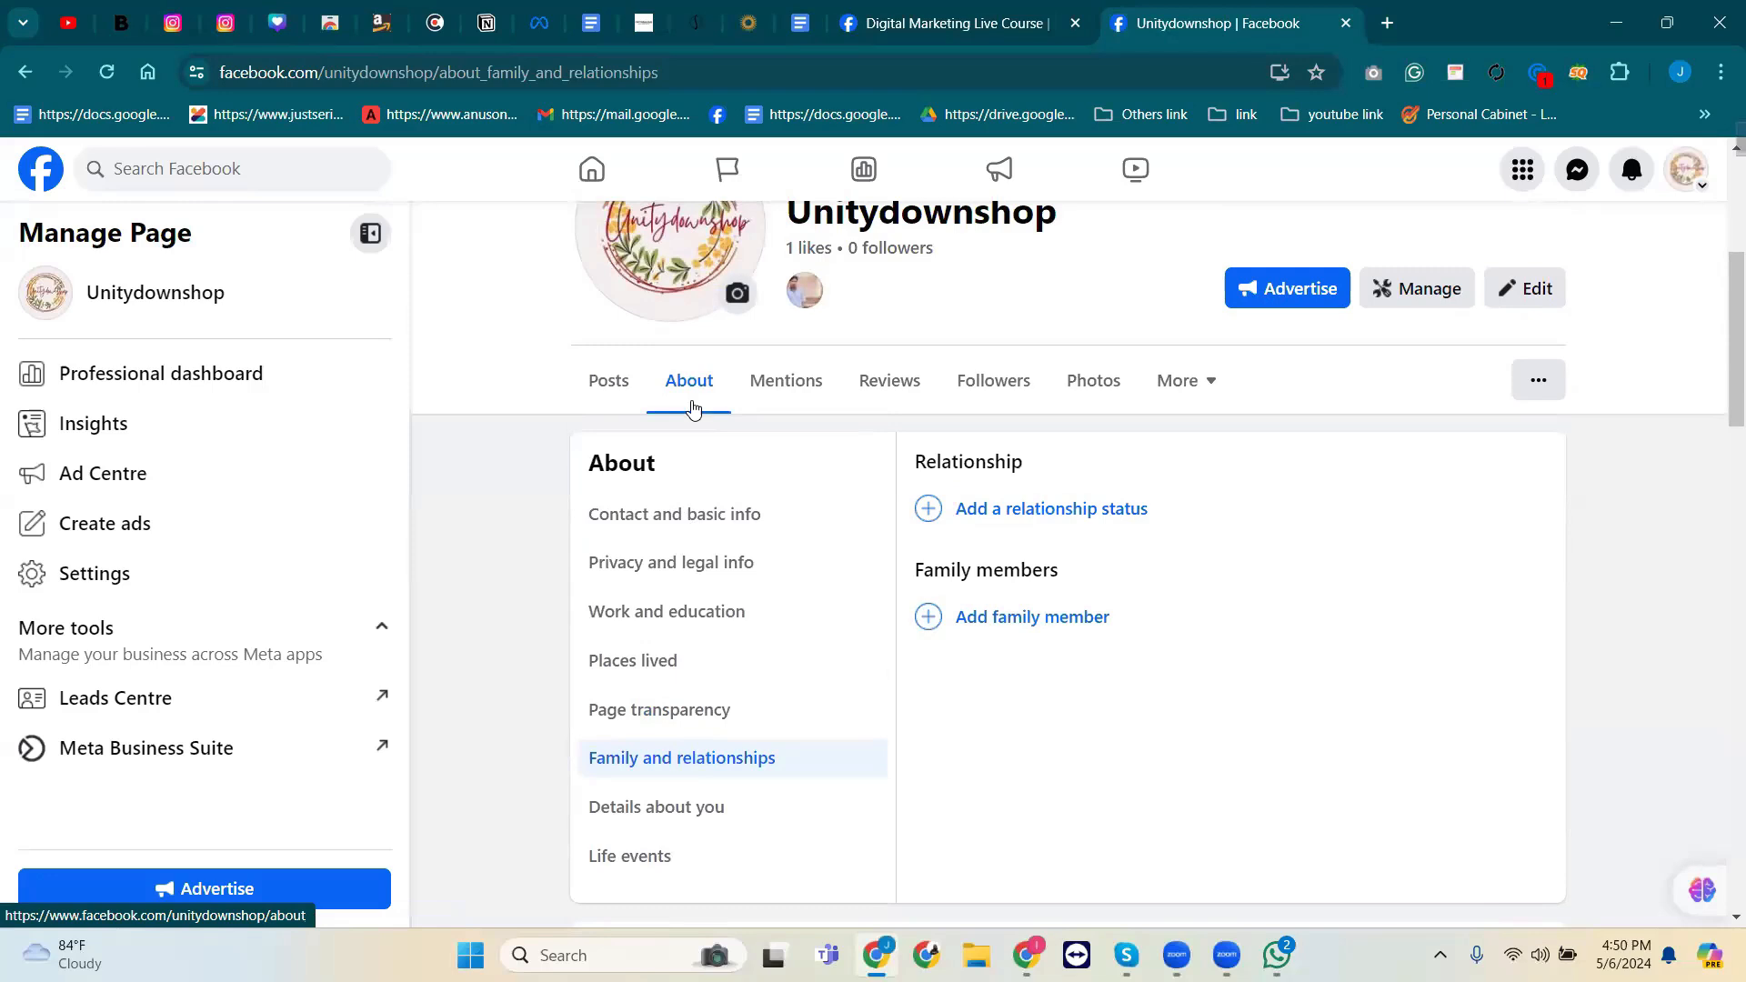
scroll(686, 667, "down", 3)
scroll(607, 575, "up", 3)
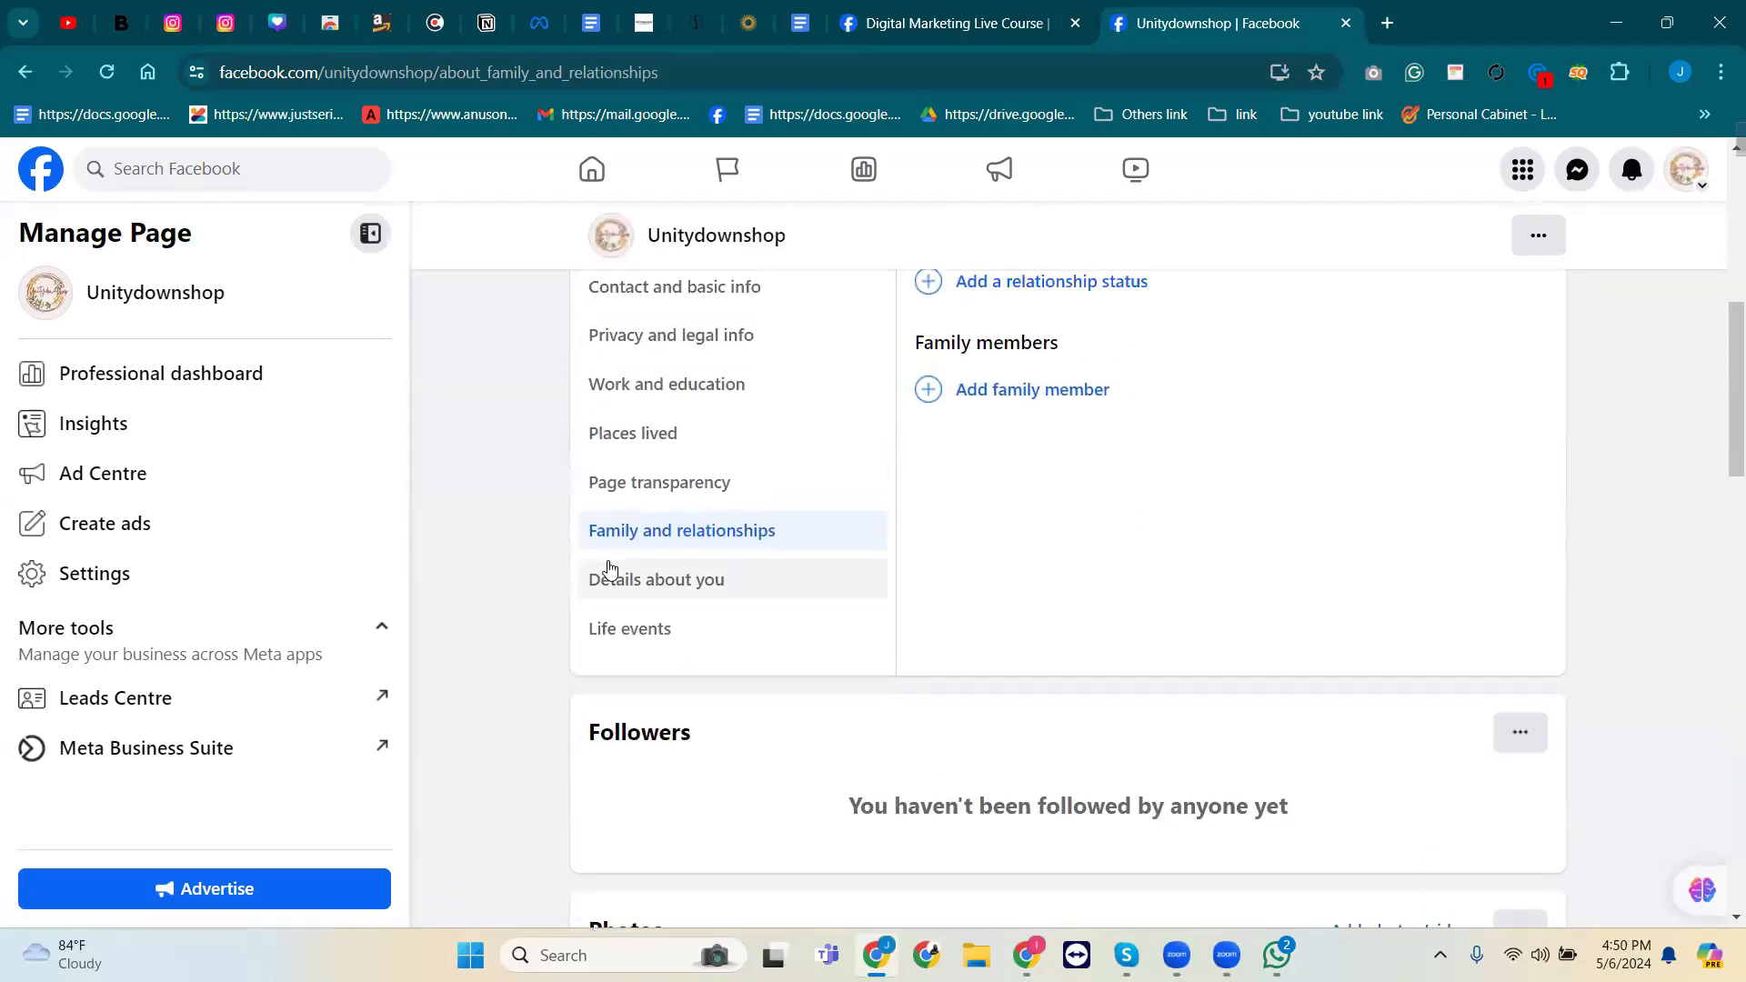
left_click(644, 528)
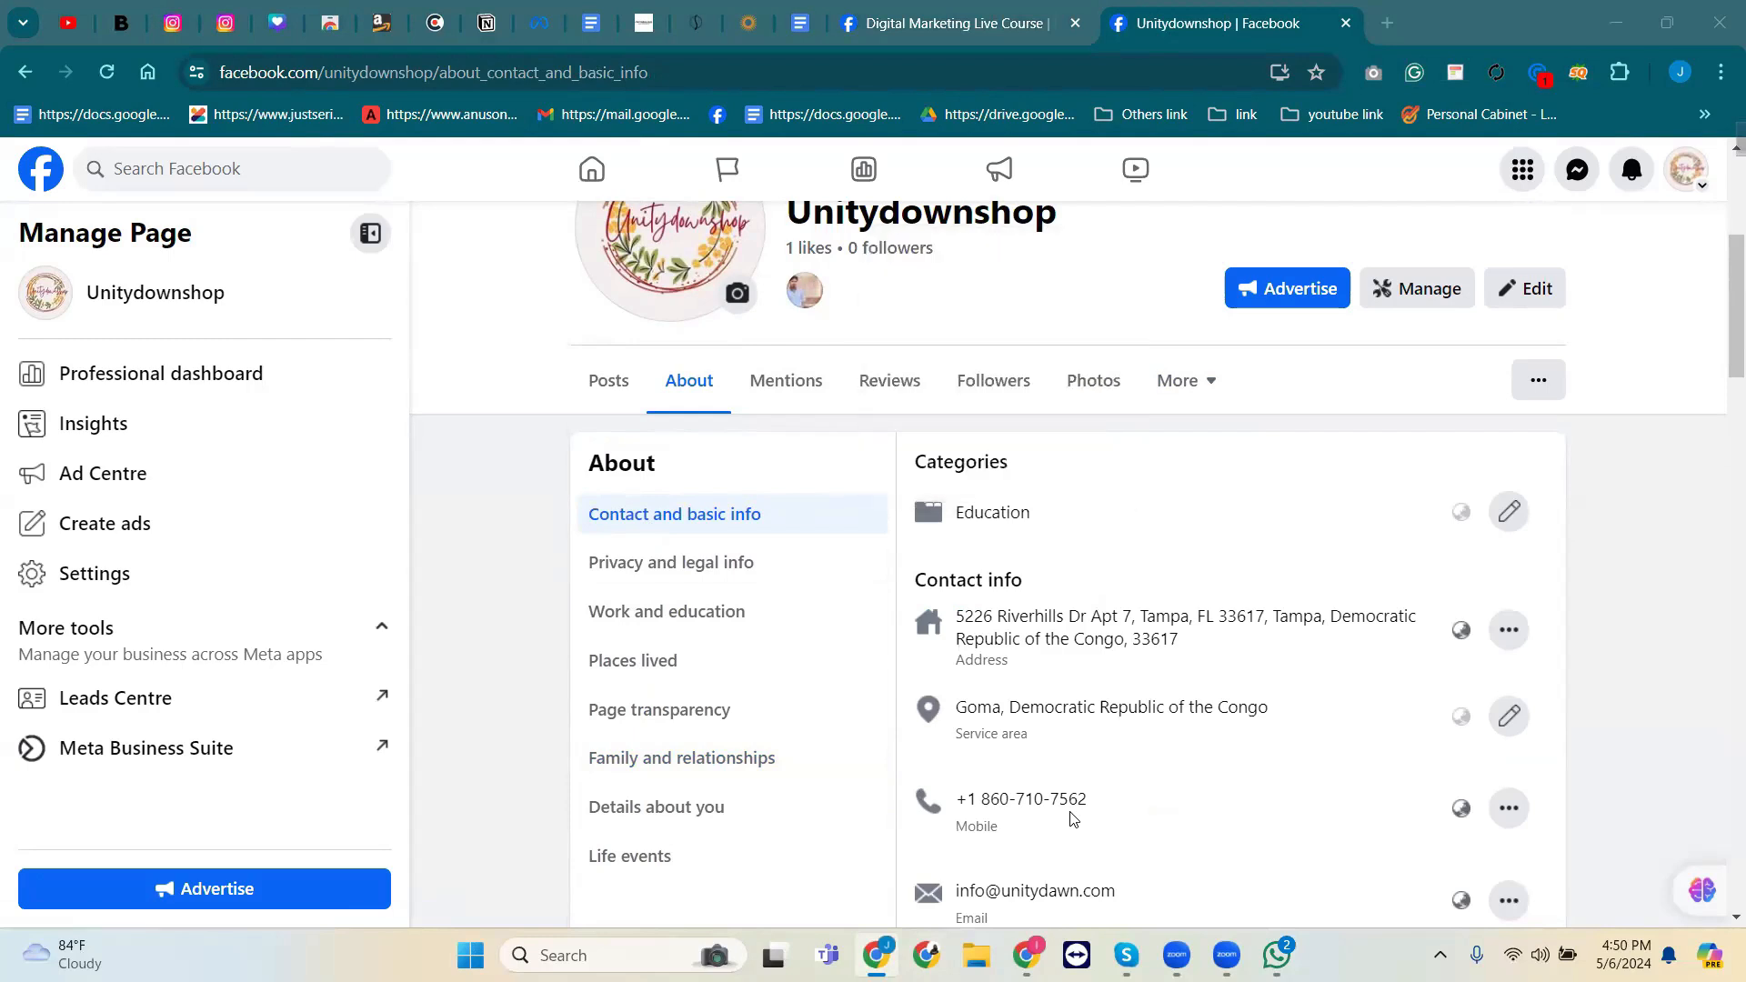
View Unitydownshop's mentions and reviews pages.
left_click(790, 386)
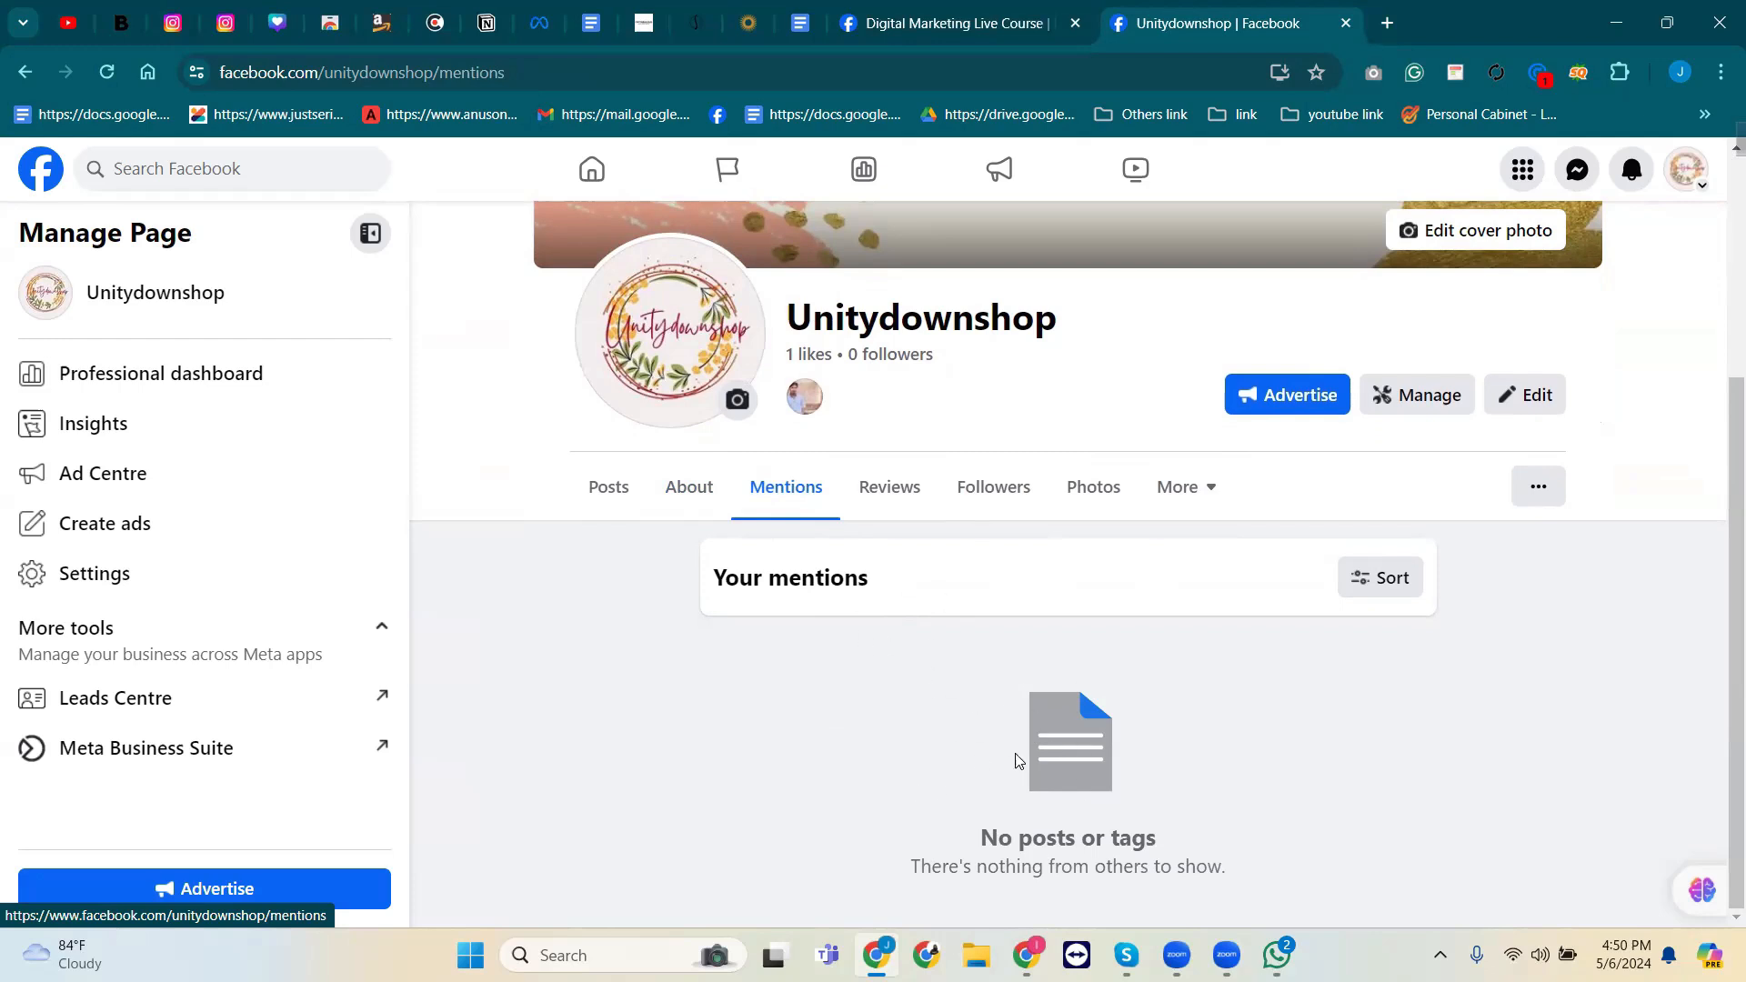
left_click(891, 489)
scroll(978, 686, "down", 3)
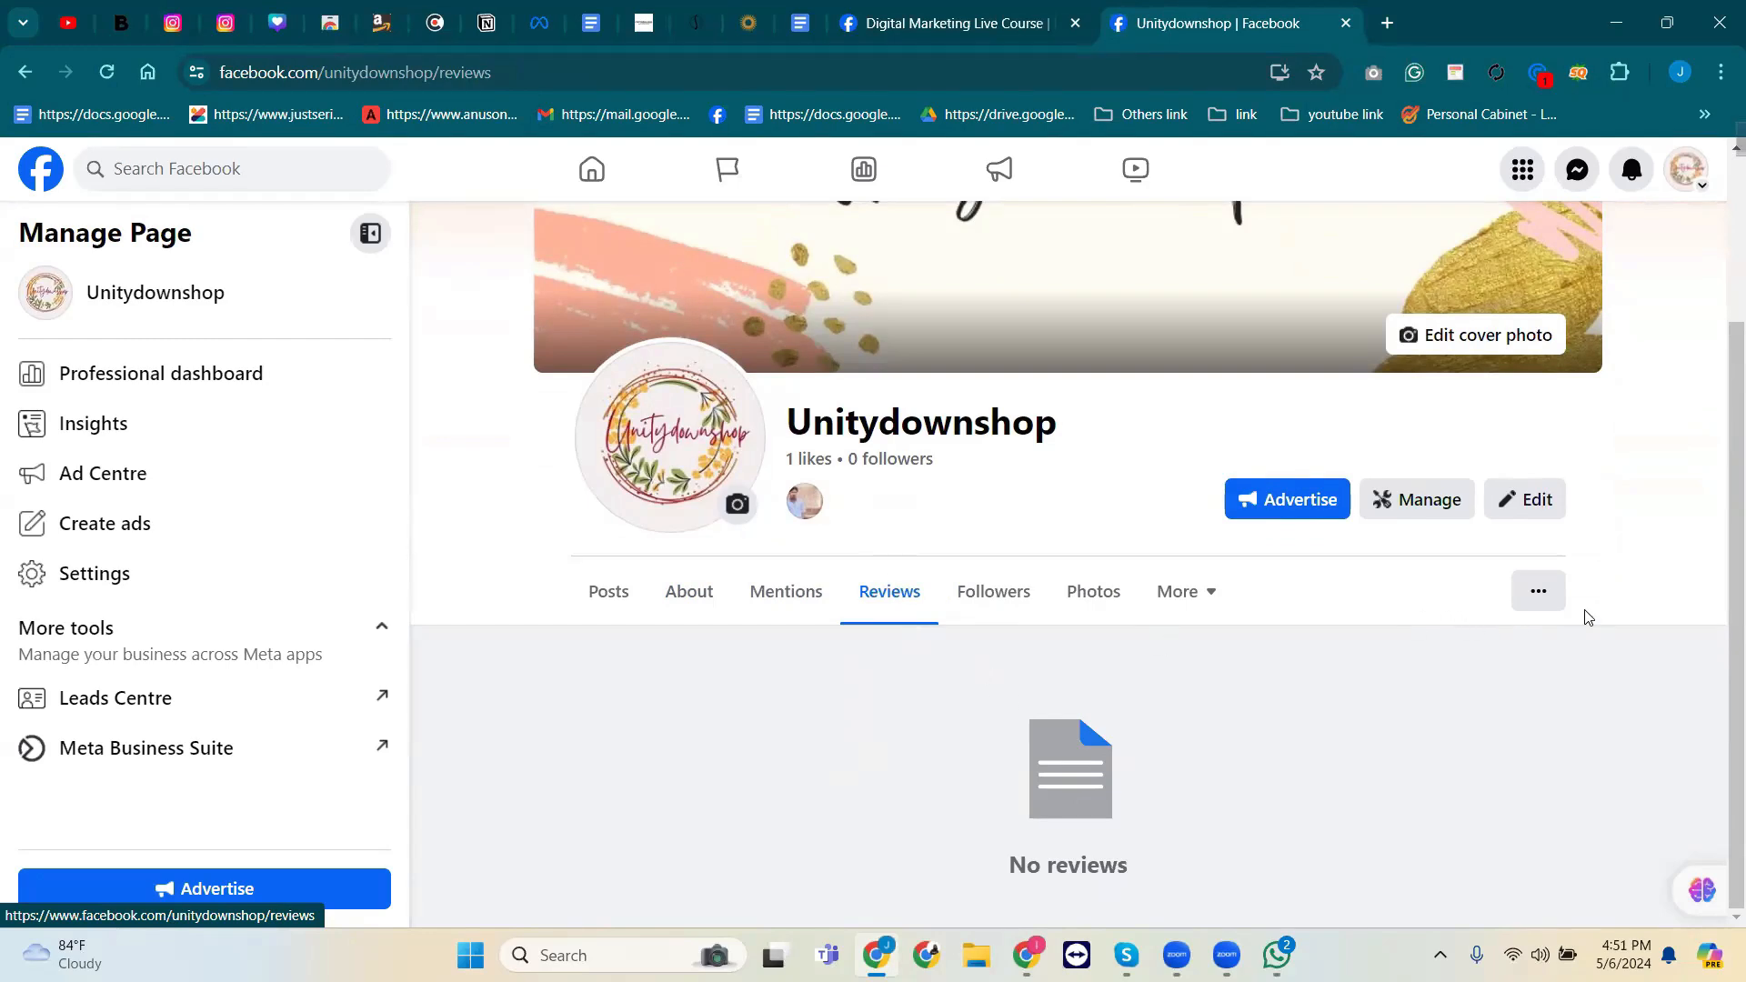
left_click(1552, 598)
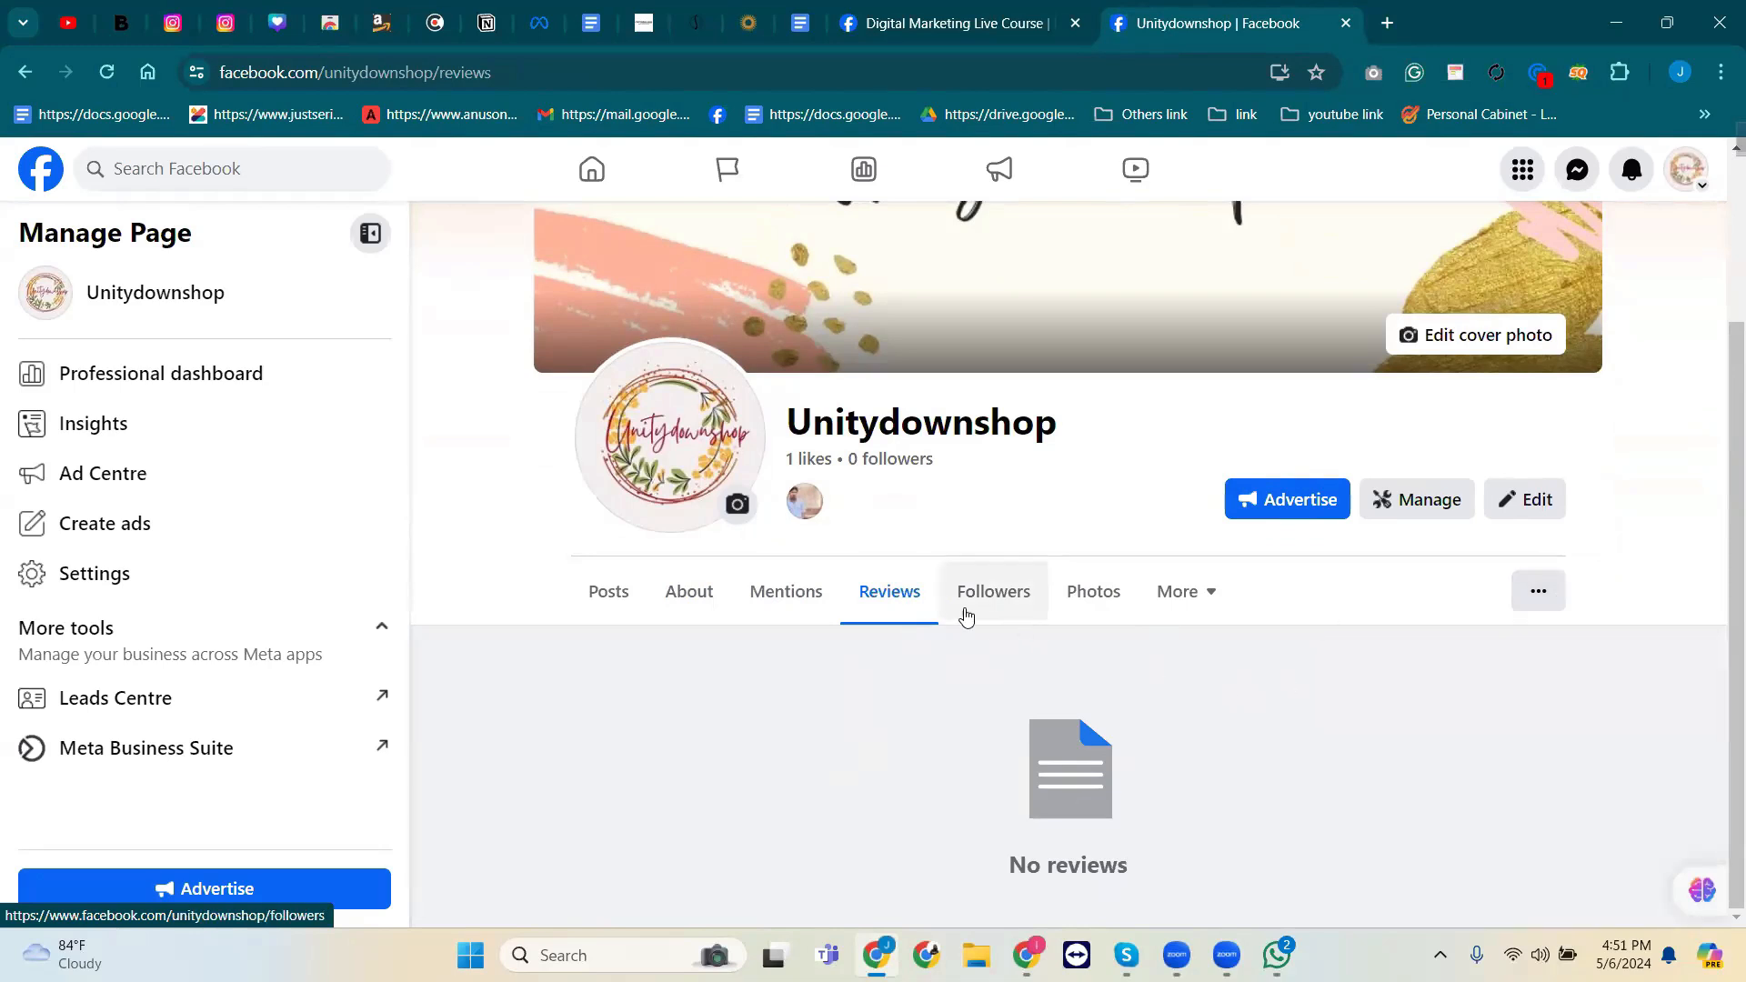
View Unitydownshop's followers page and look through its uploaded photos.
left_click(1019, 596)
scroll(1144, 680, "down", 3)
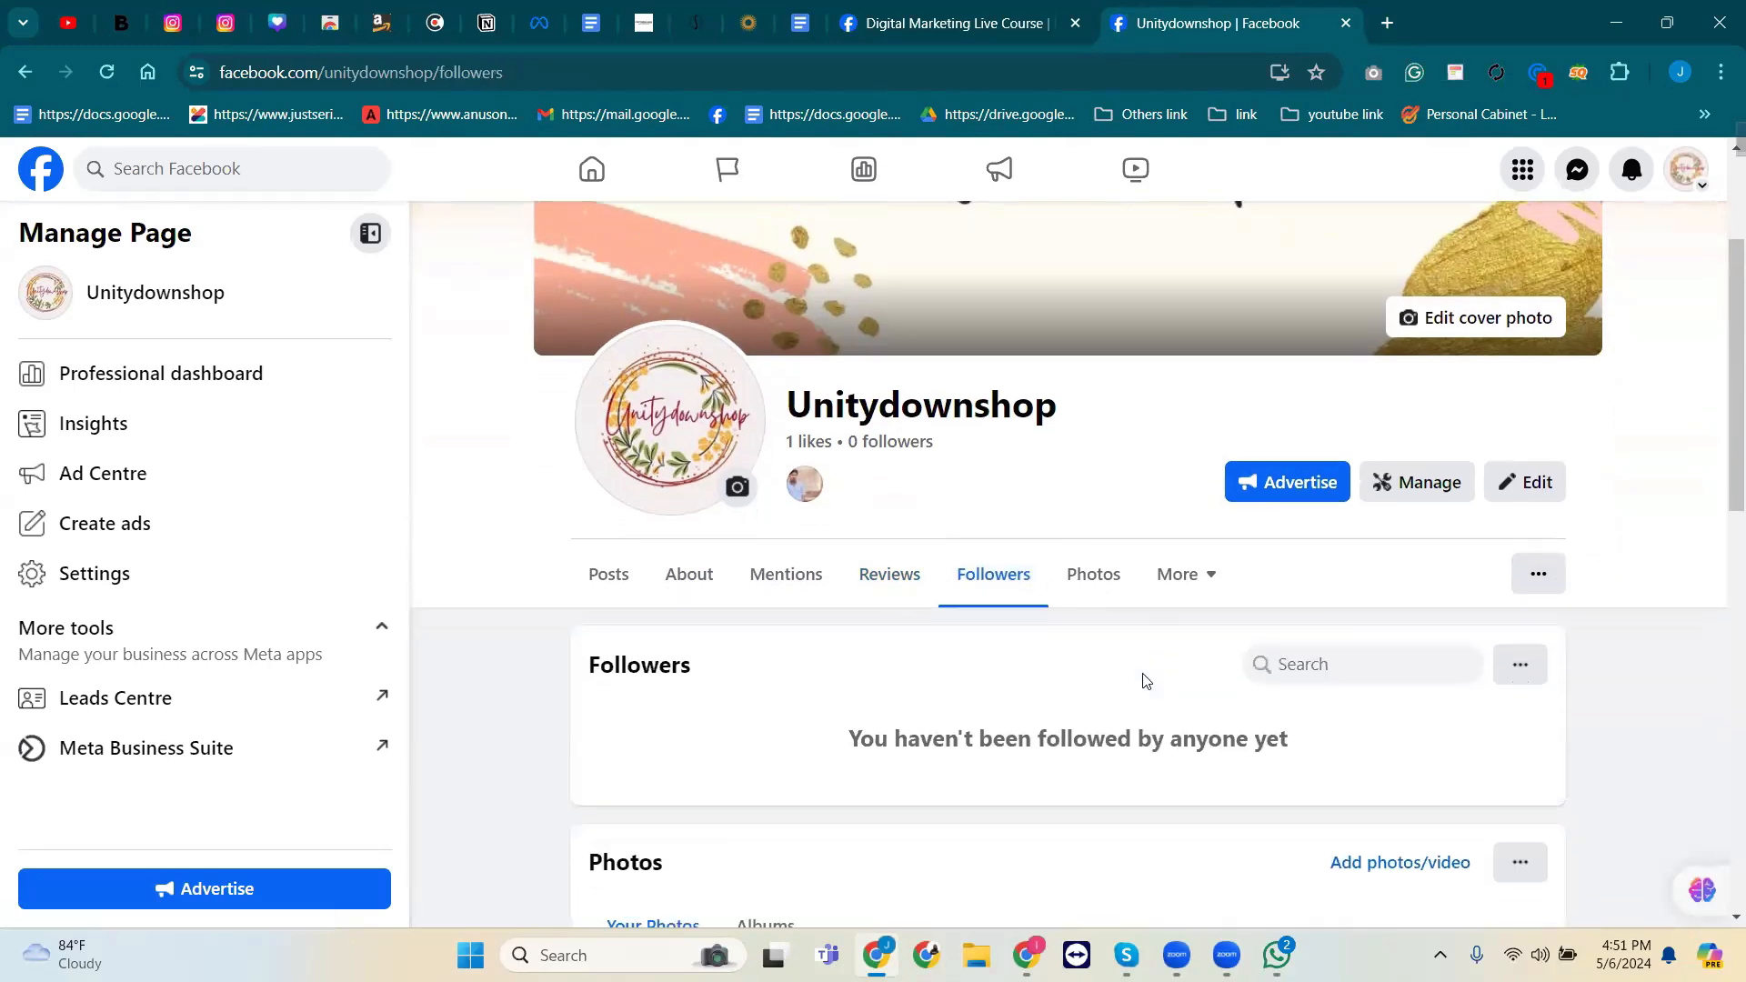
scroll(1143, 682, "up", 2)
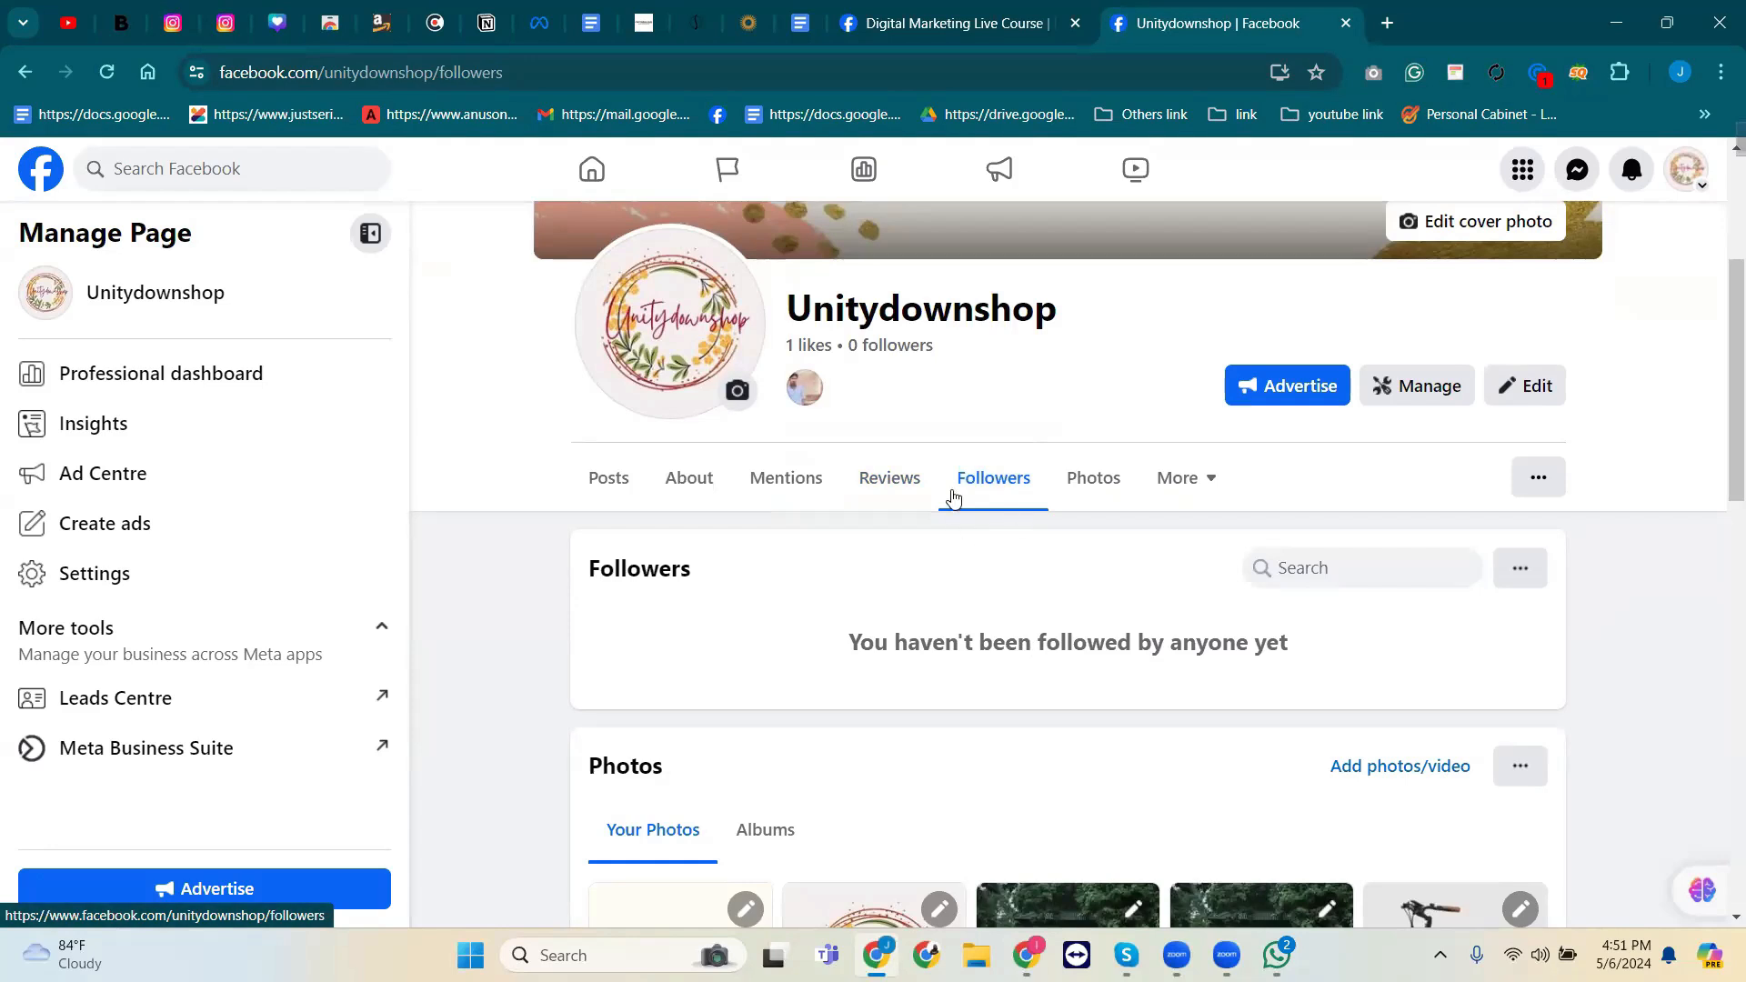
left_click(1074, 489)
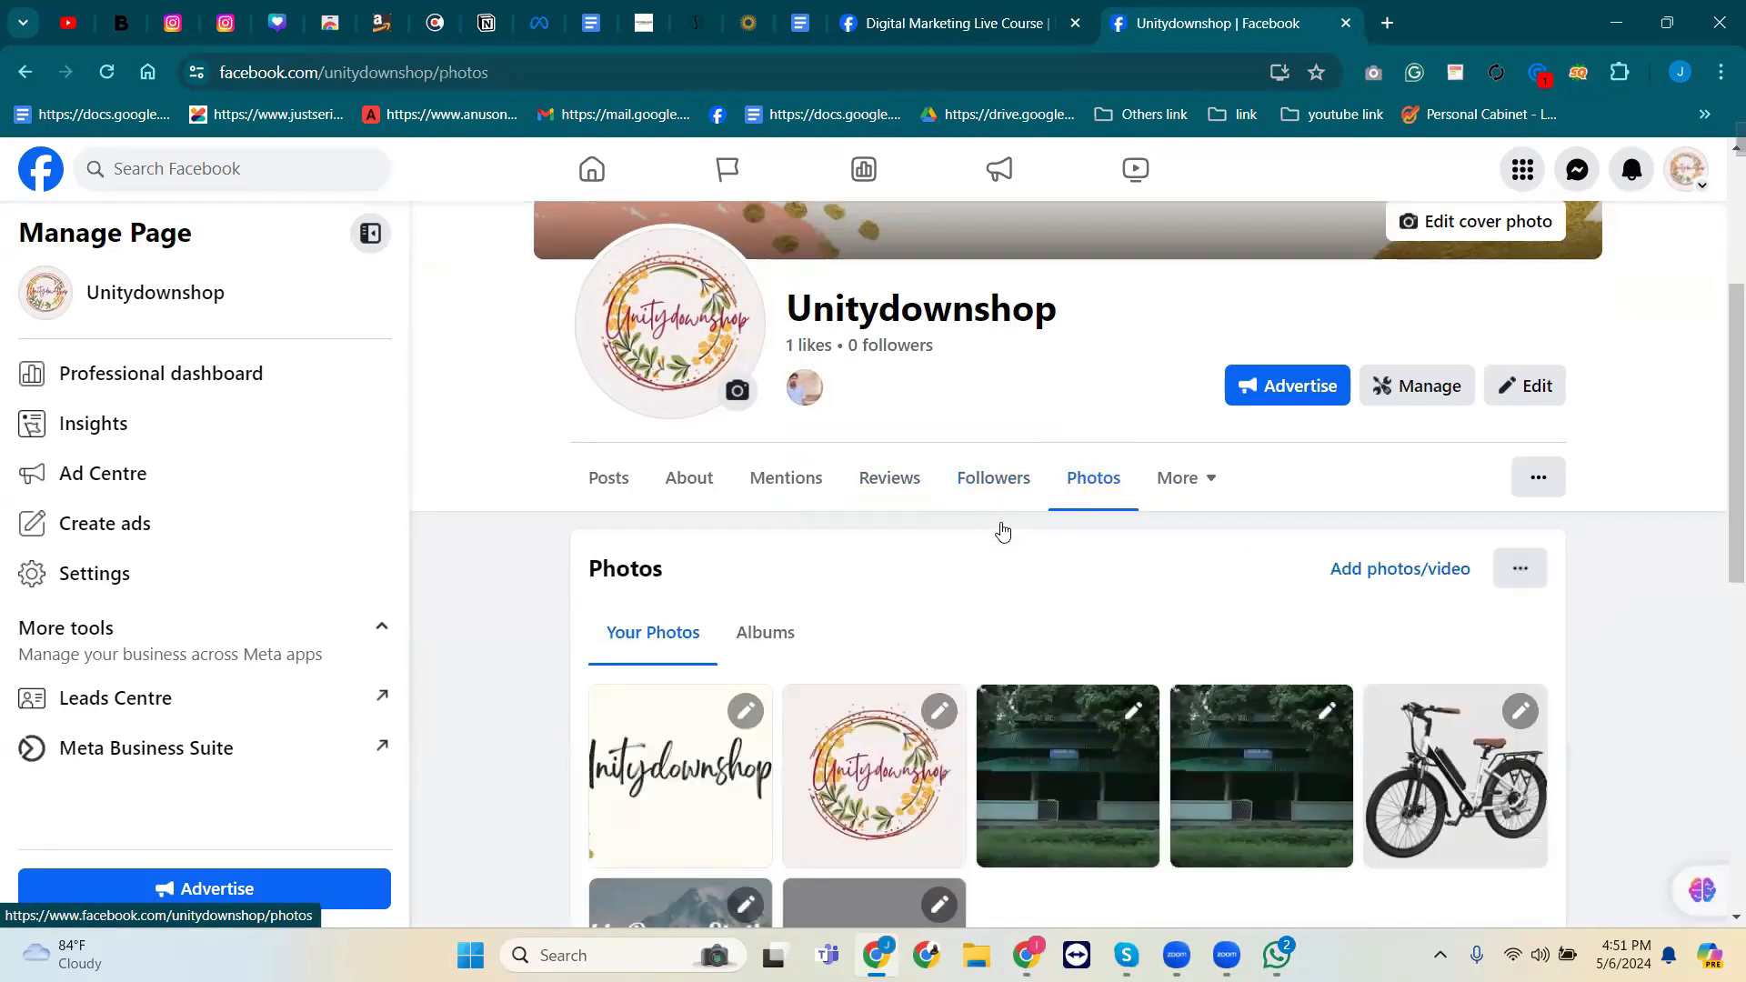
scroll(963, 763, "down", 6)
scroll(960, 753, "up", 4)
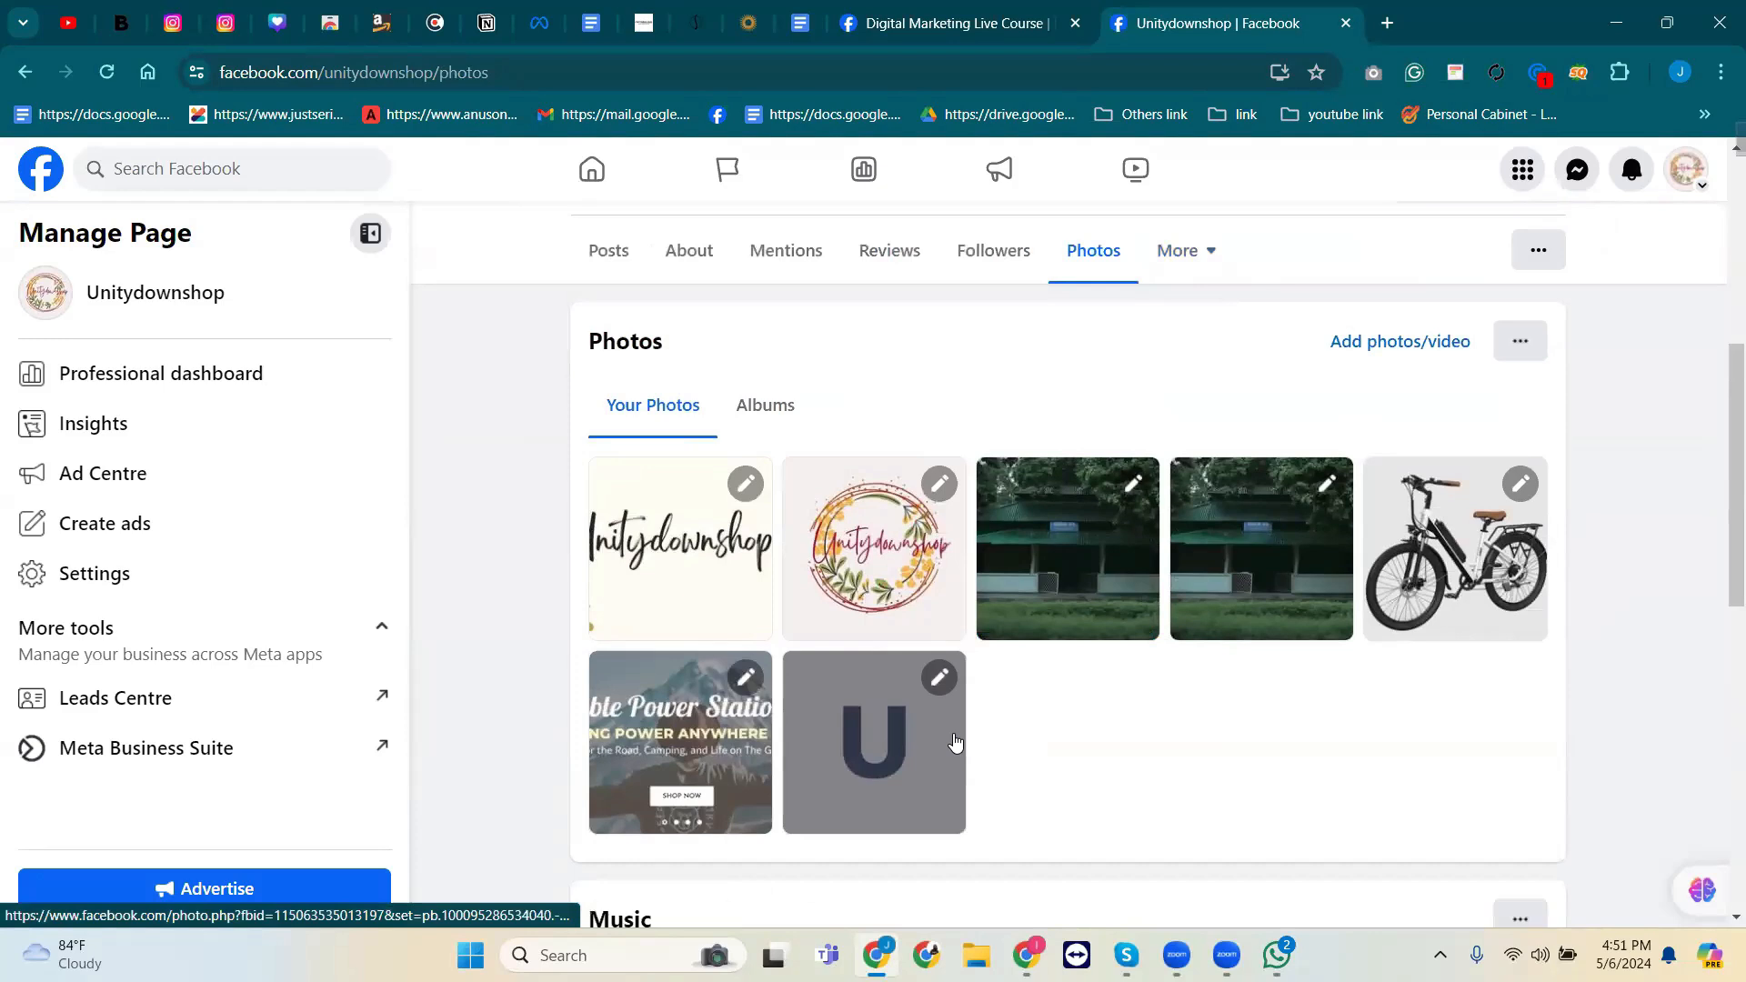
scroll(955, 743, "up", 2)
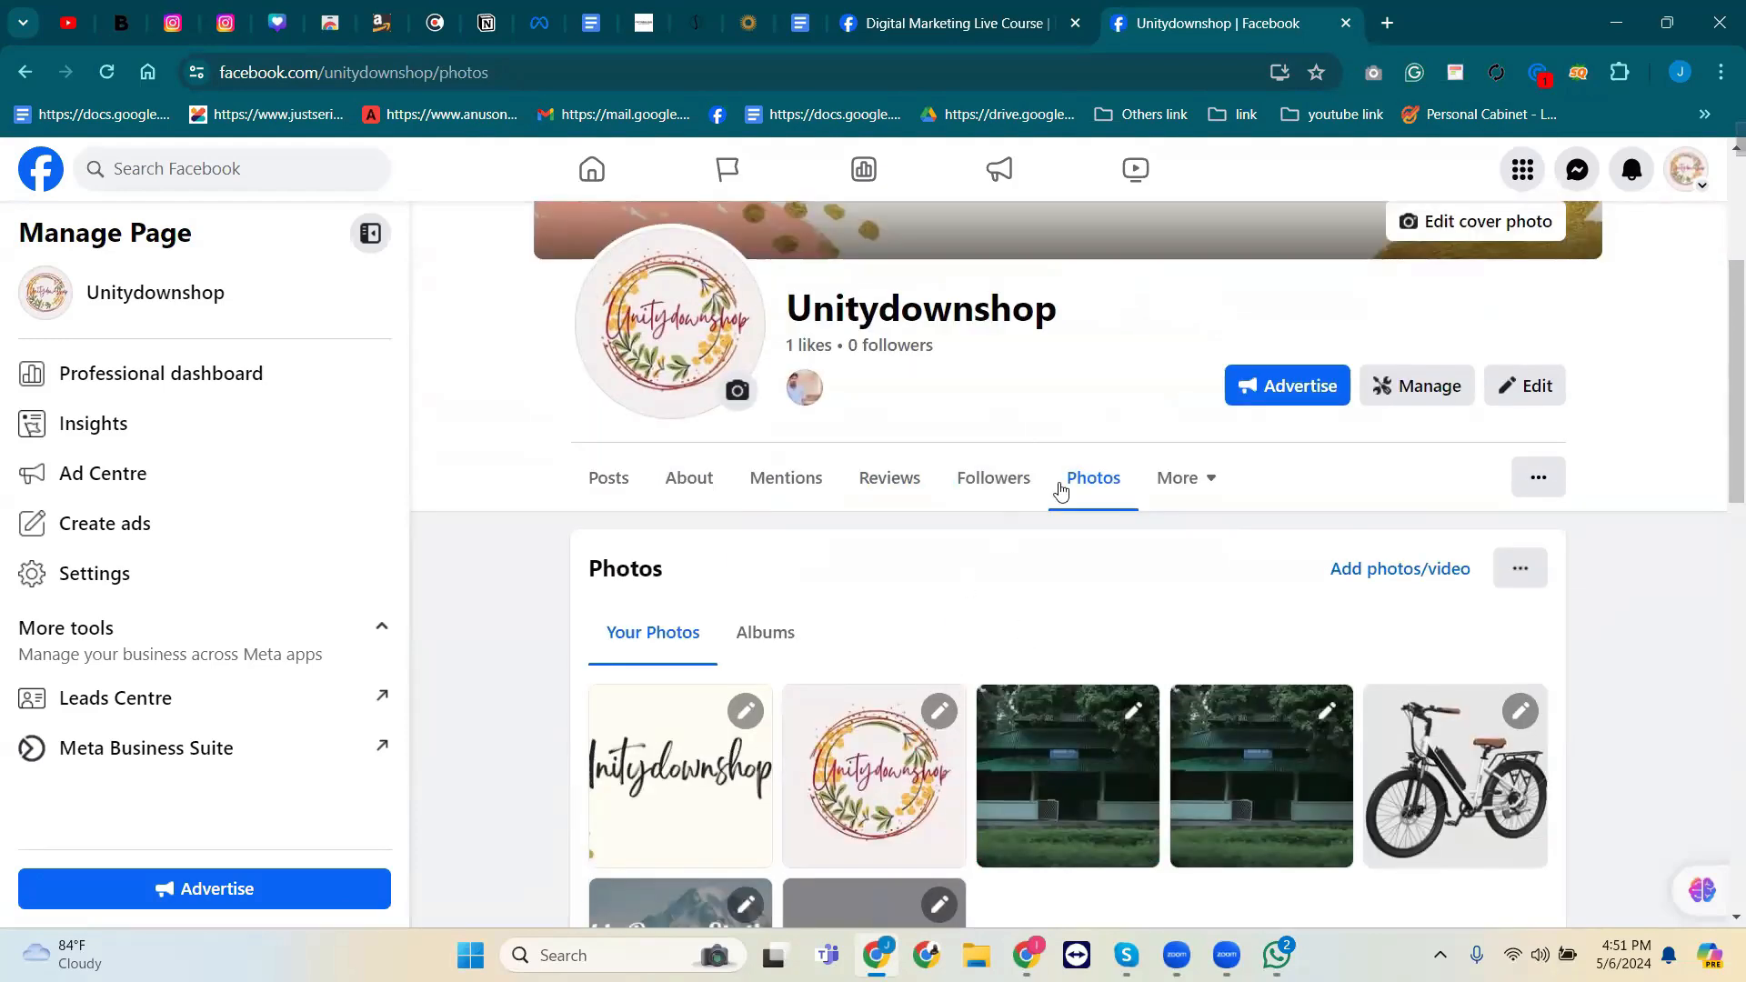
Review Unitydownshop's additional page sections, open Videos, and examine the video upload and Meta Business Suite options.
left_click(1213, 496)
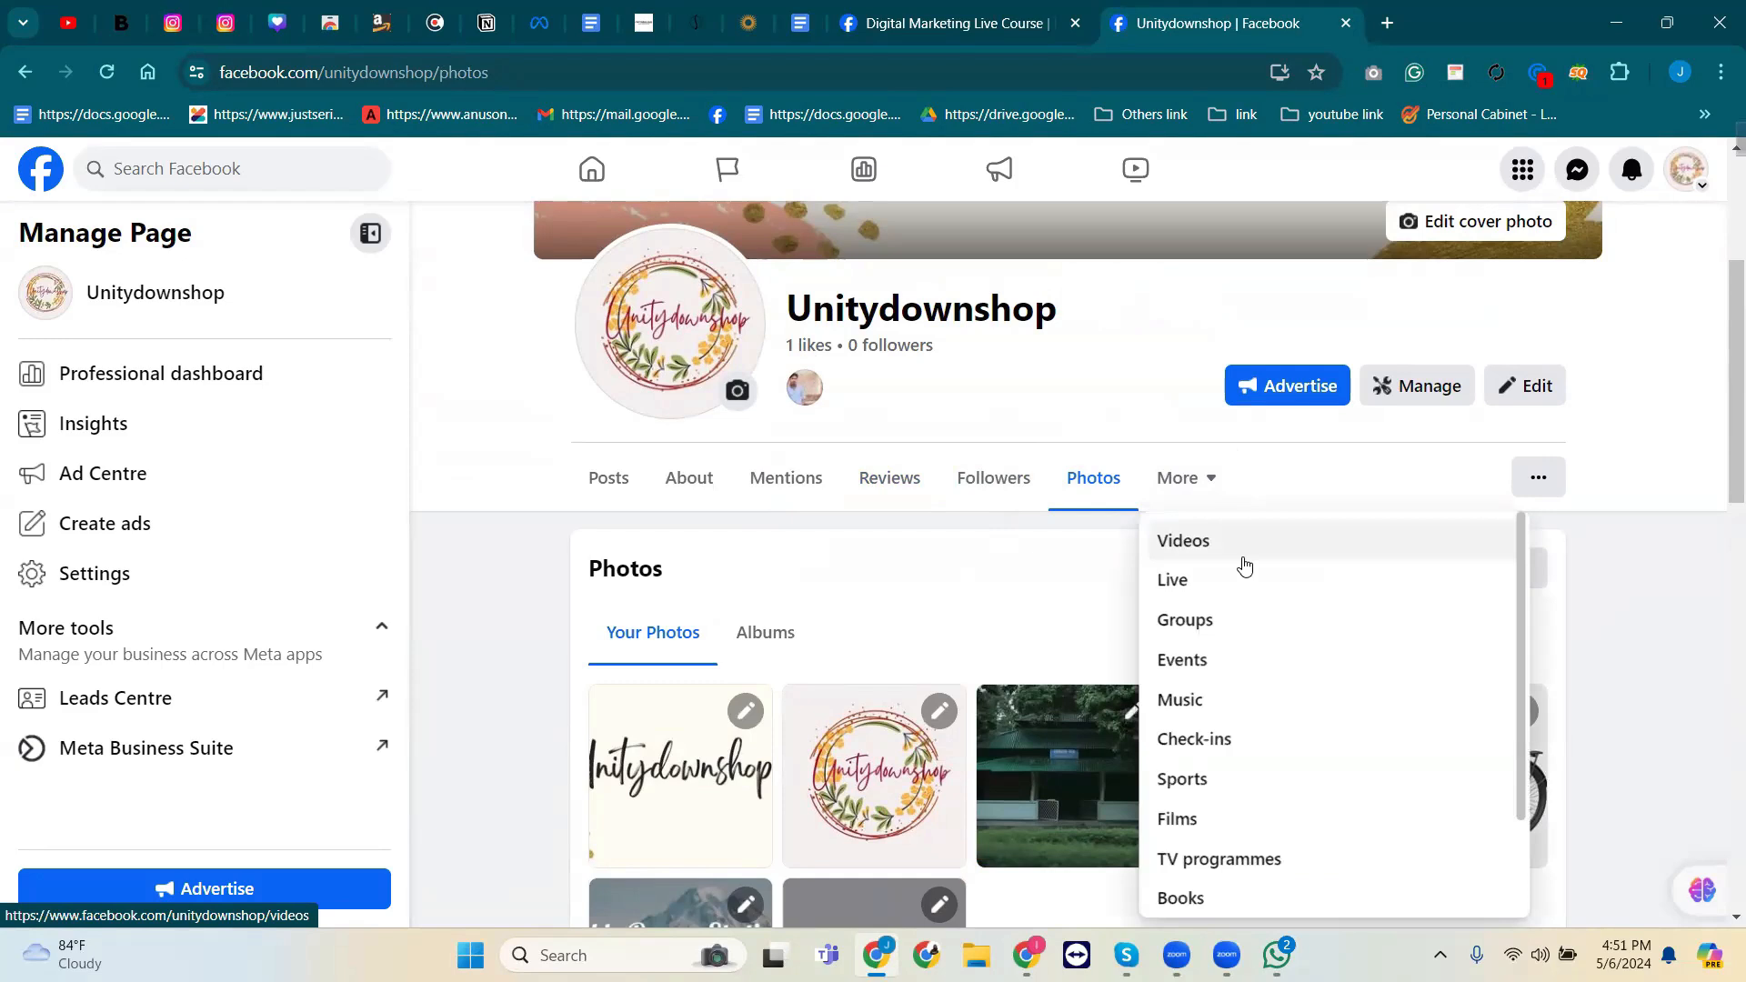
scroll(1239, 562, "down", 2)
scroll(1218, 558, "up", 2)
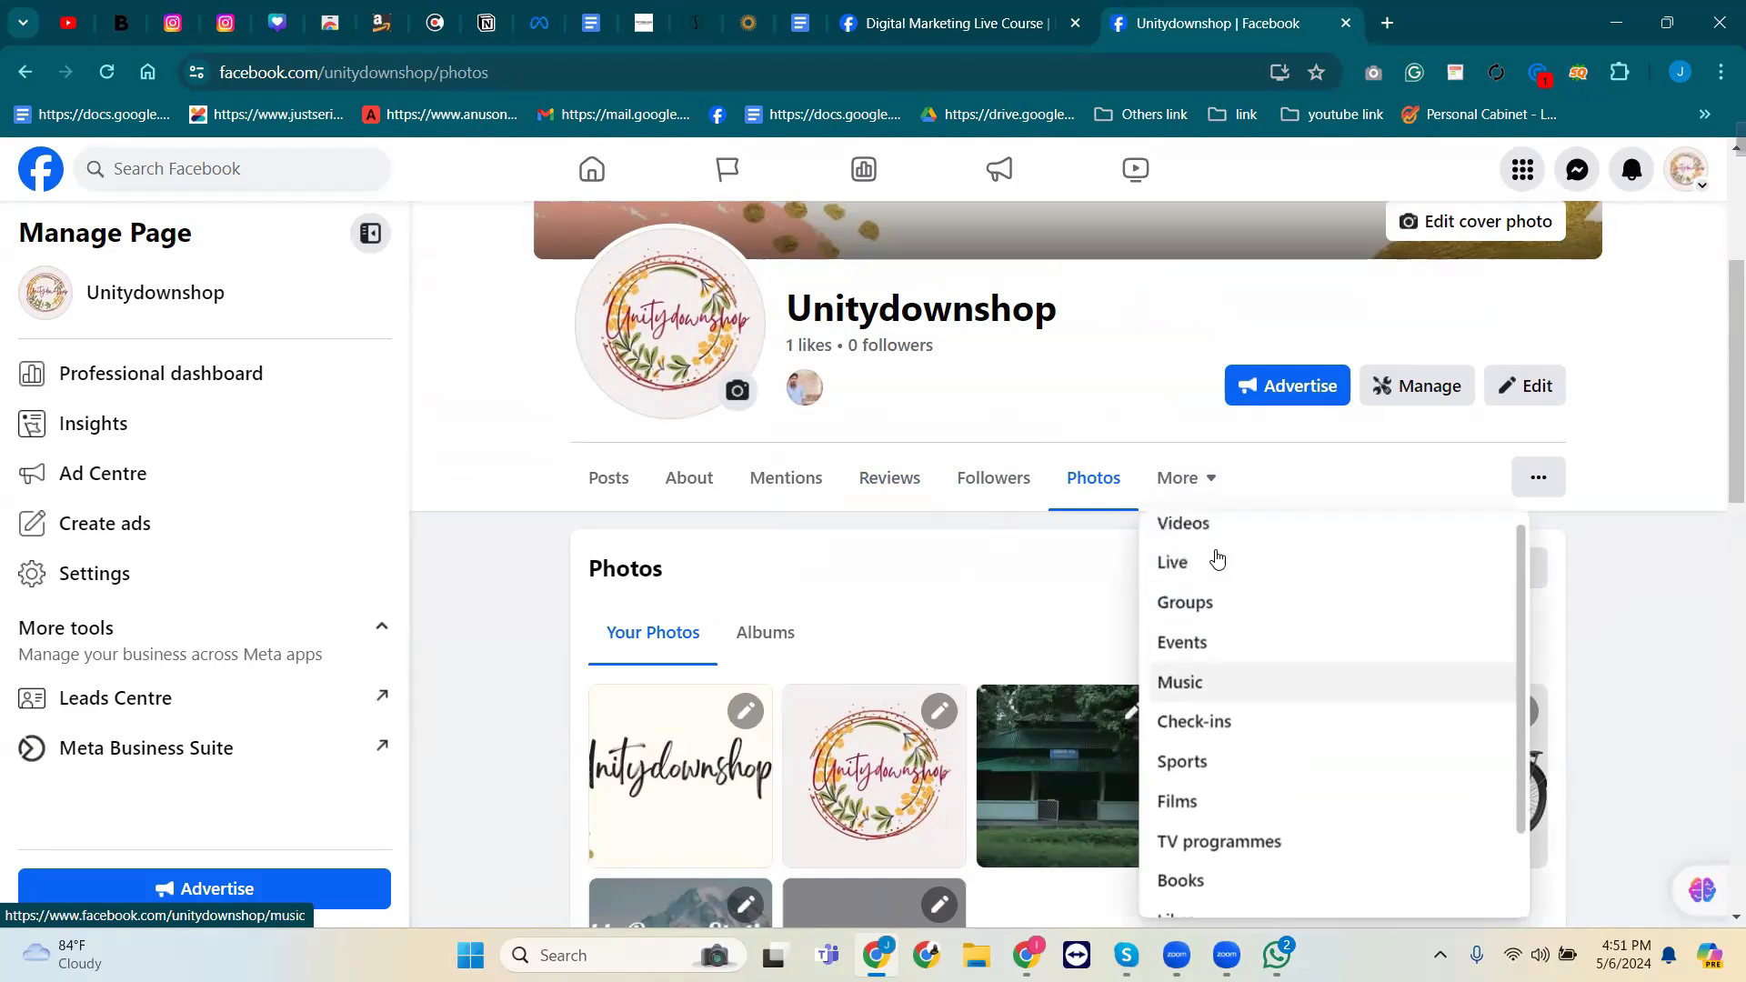
left_click(1210, 544)
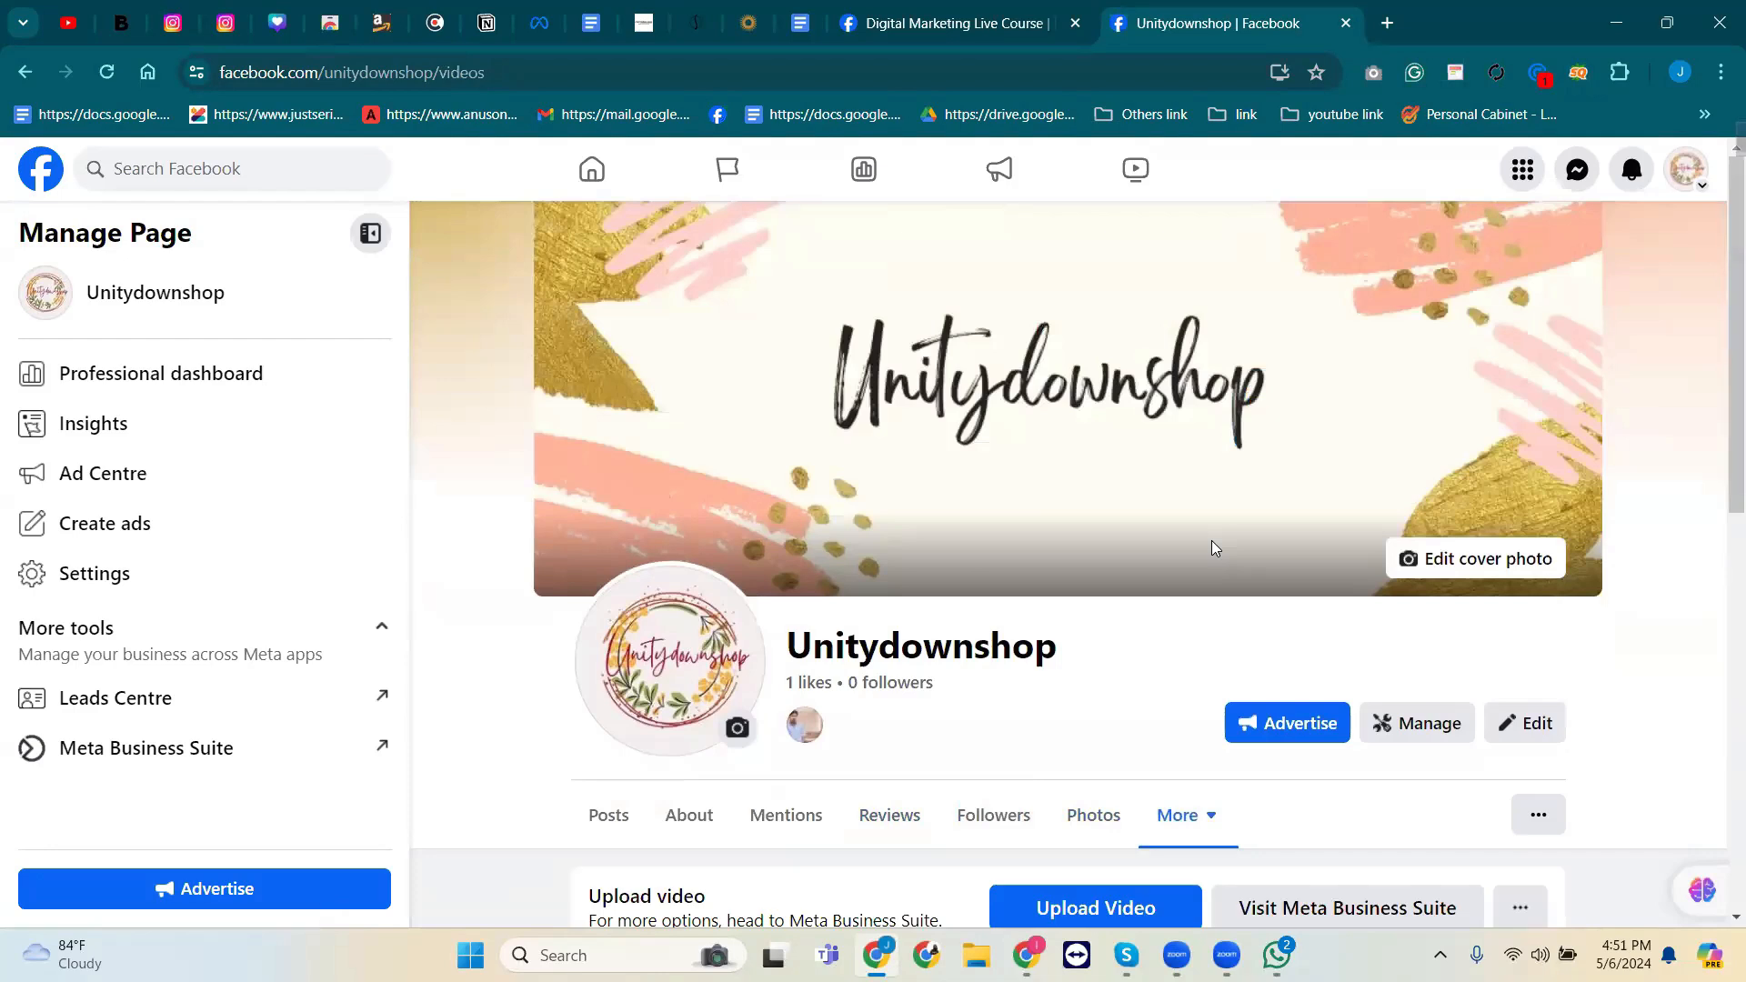
scroll(1211, 540, "down", 8)
scroll(1212, 540, "up", 4)
scroll(1212, 547, "down", 4)
scroll(1213, 547, "up", 5)
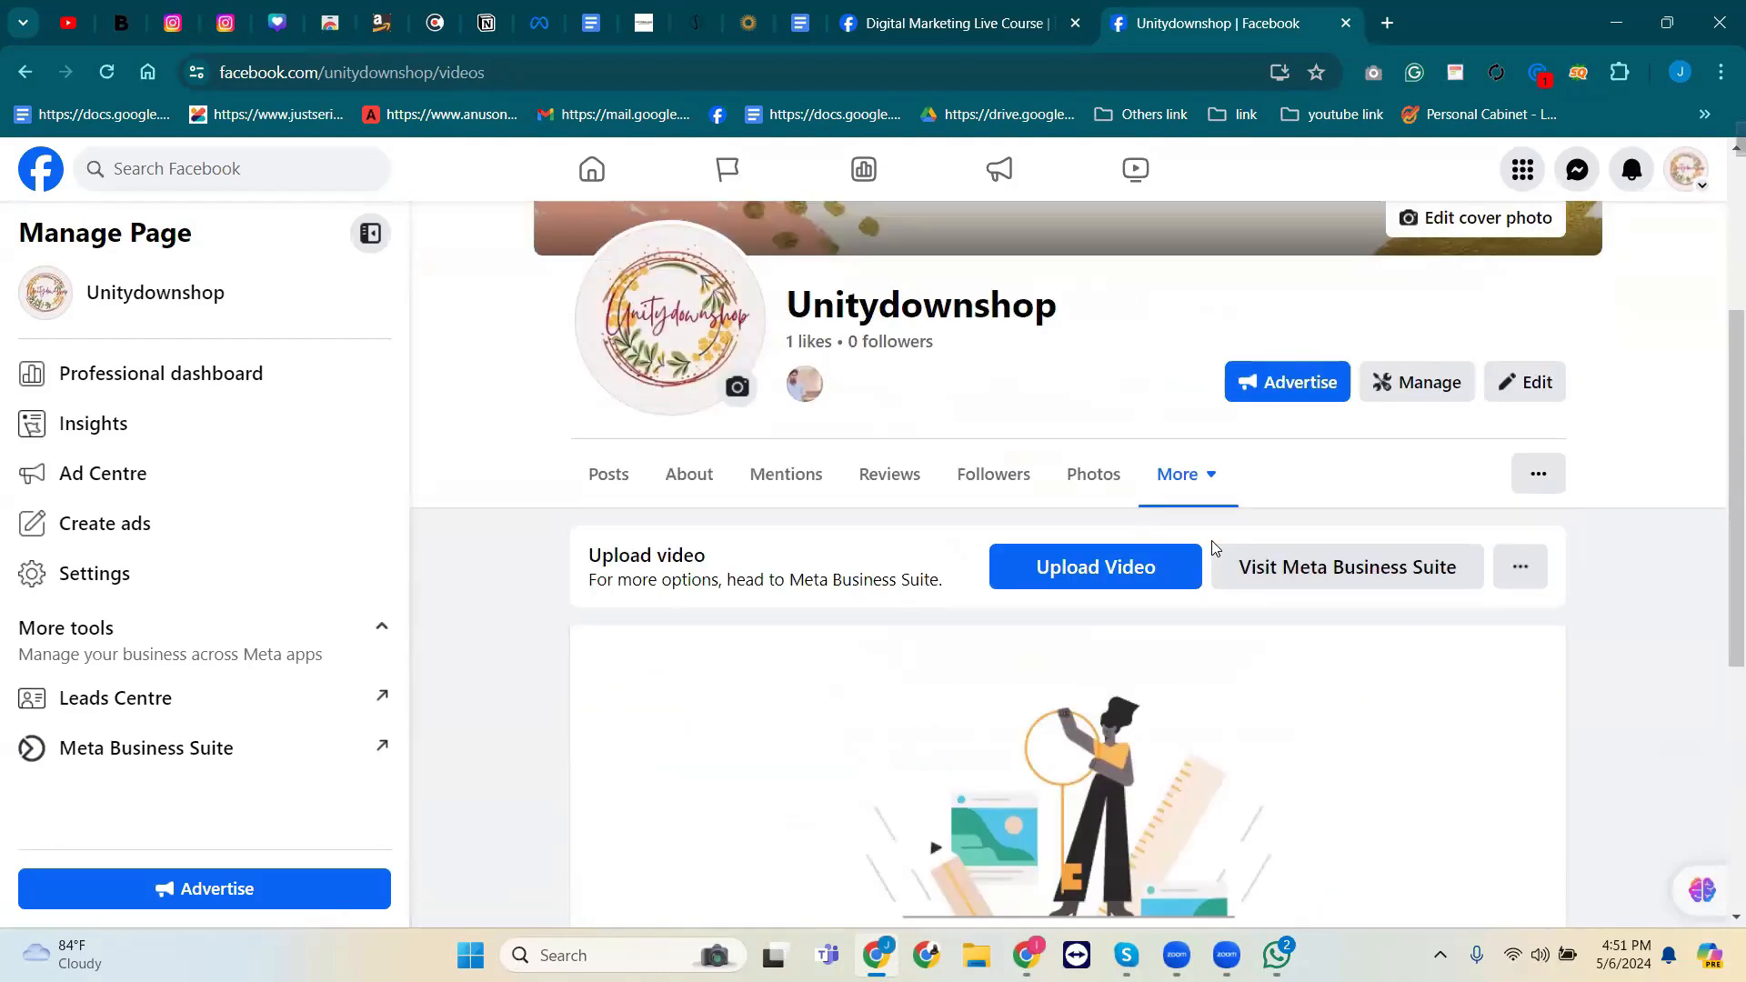
scroll(1238, 651, "down", 6)
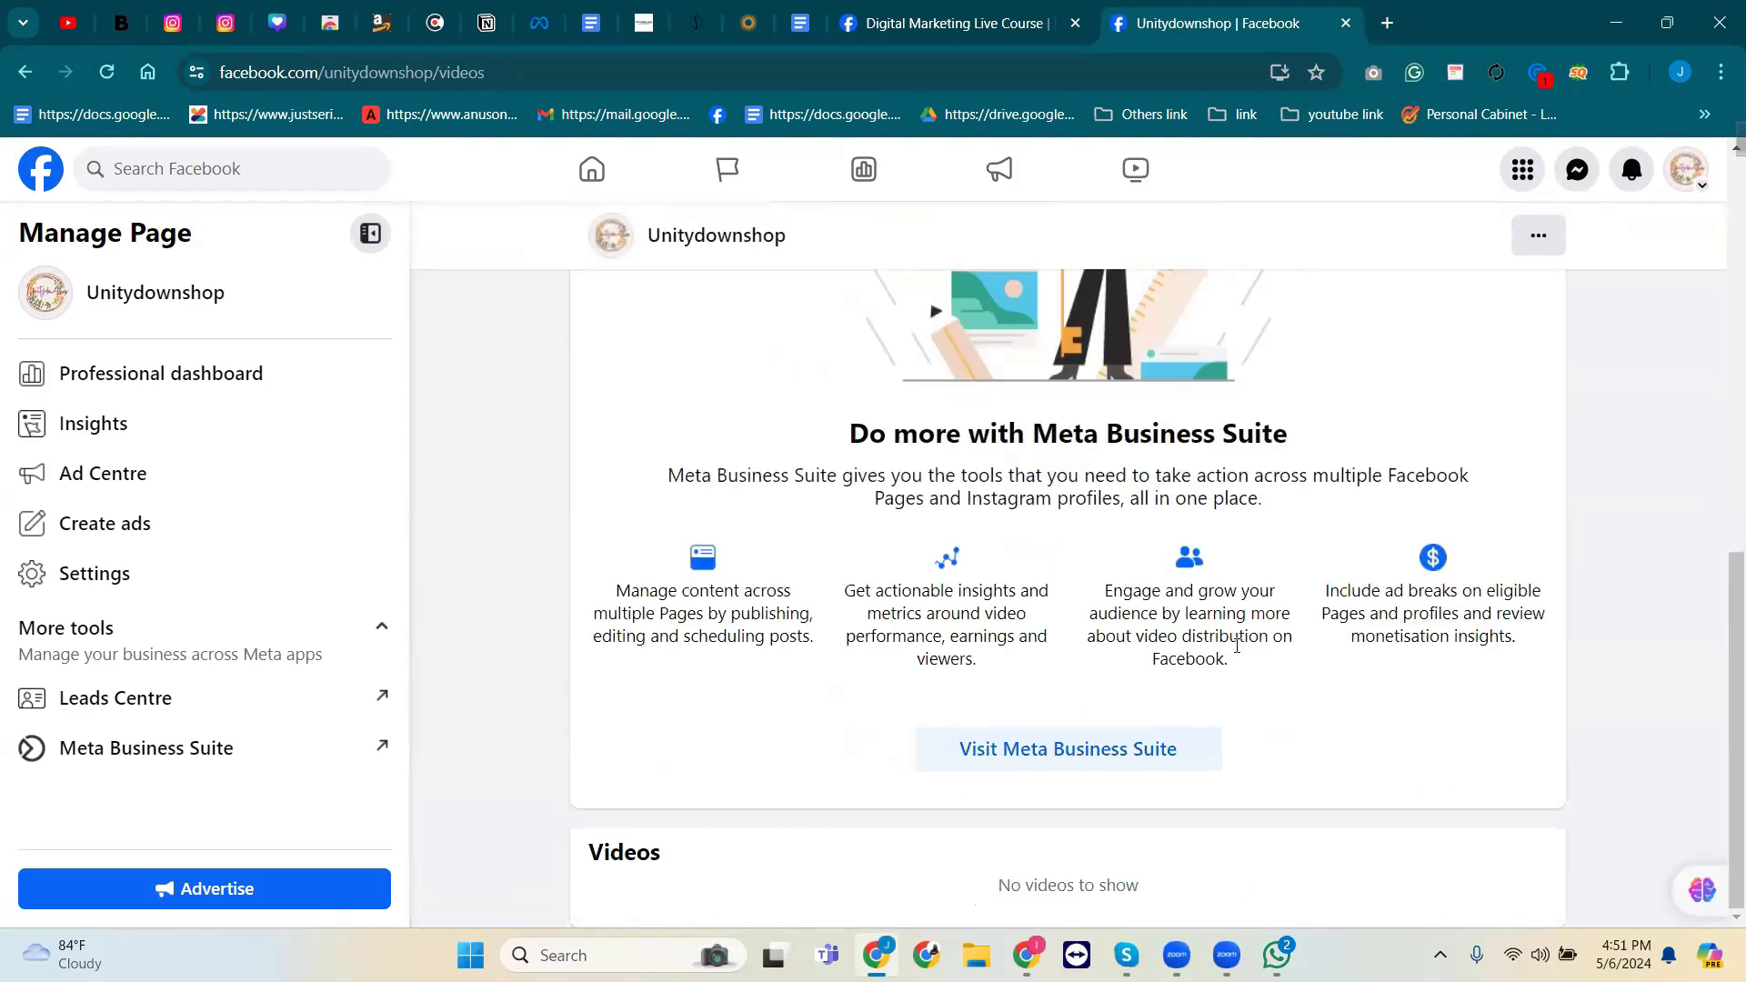
scroll(1230, 641, "up", 5)
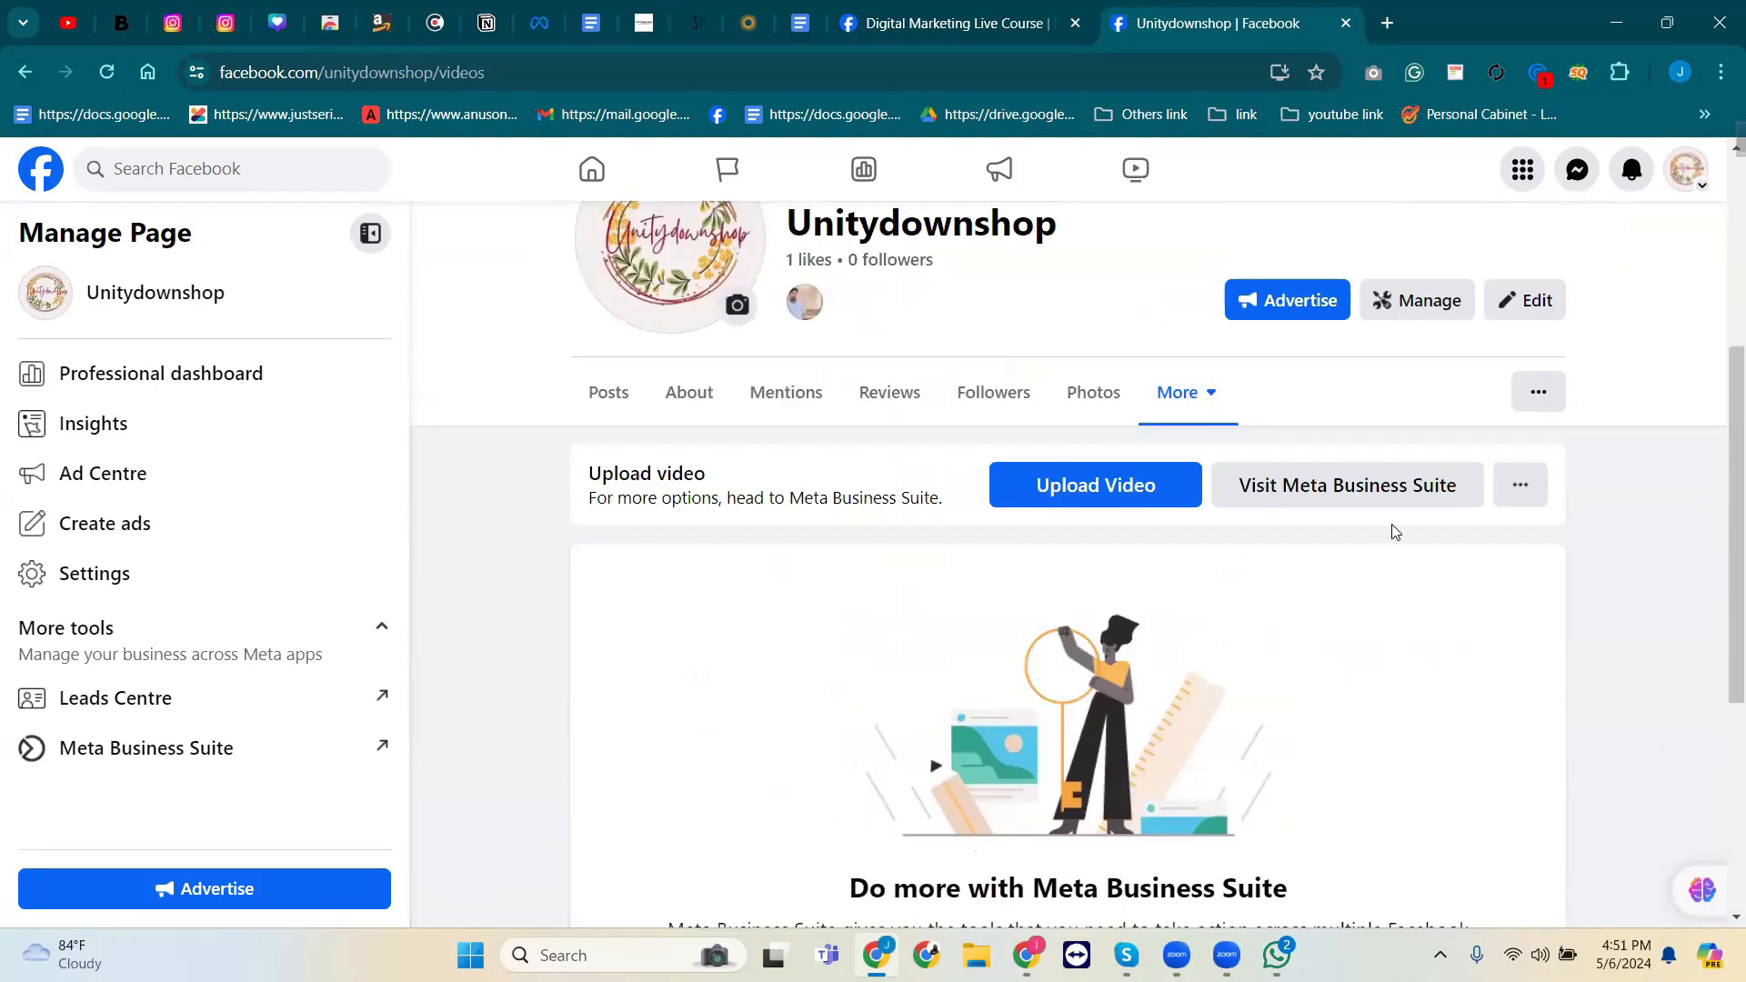
Open Unitydownshop's Groups section.
left_click(1217, 400)
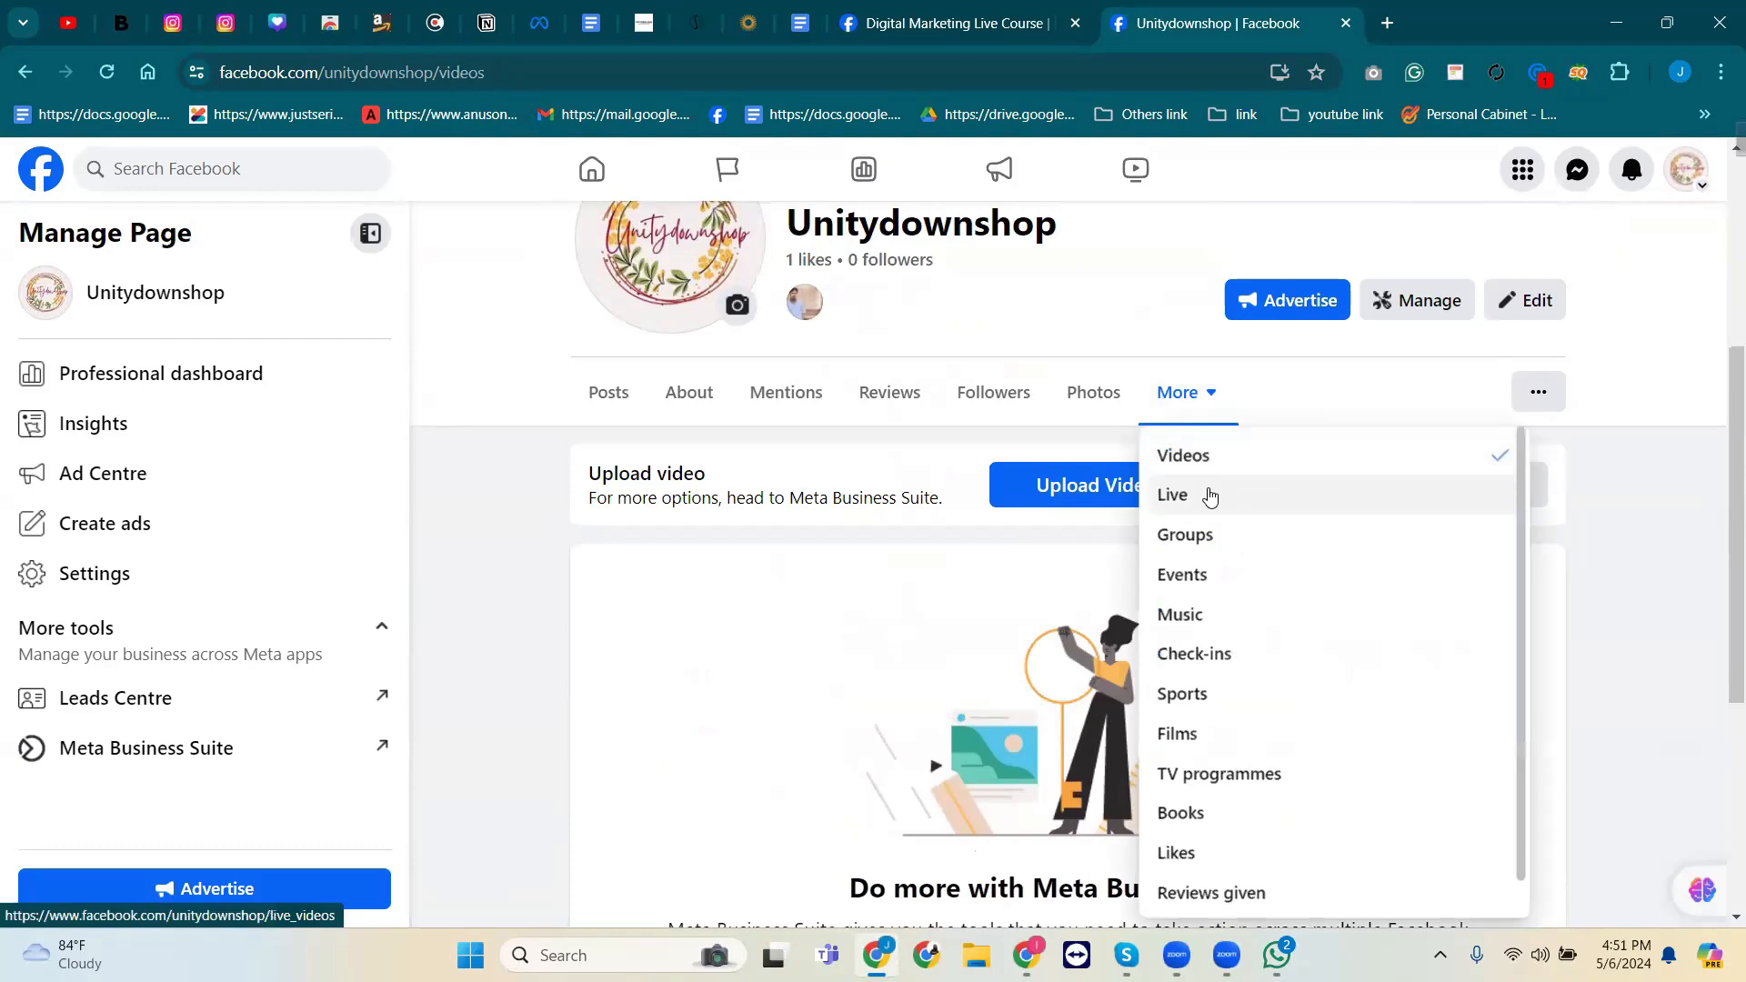
left_click(1205, 544)
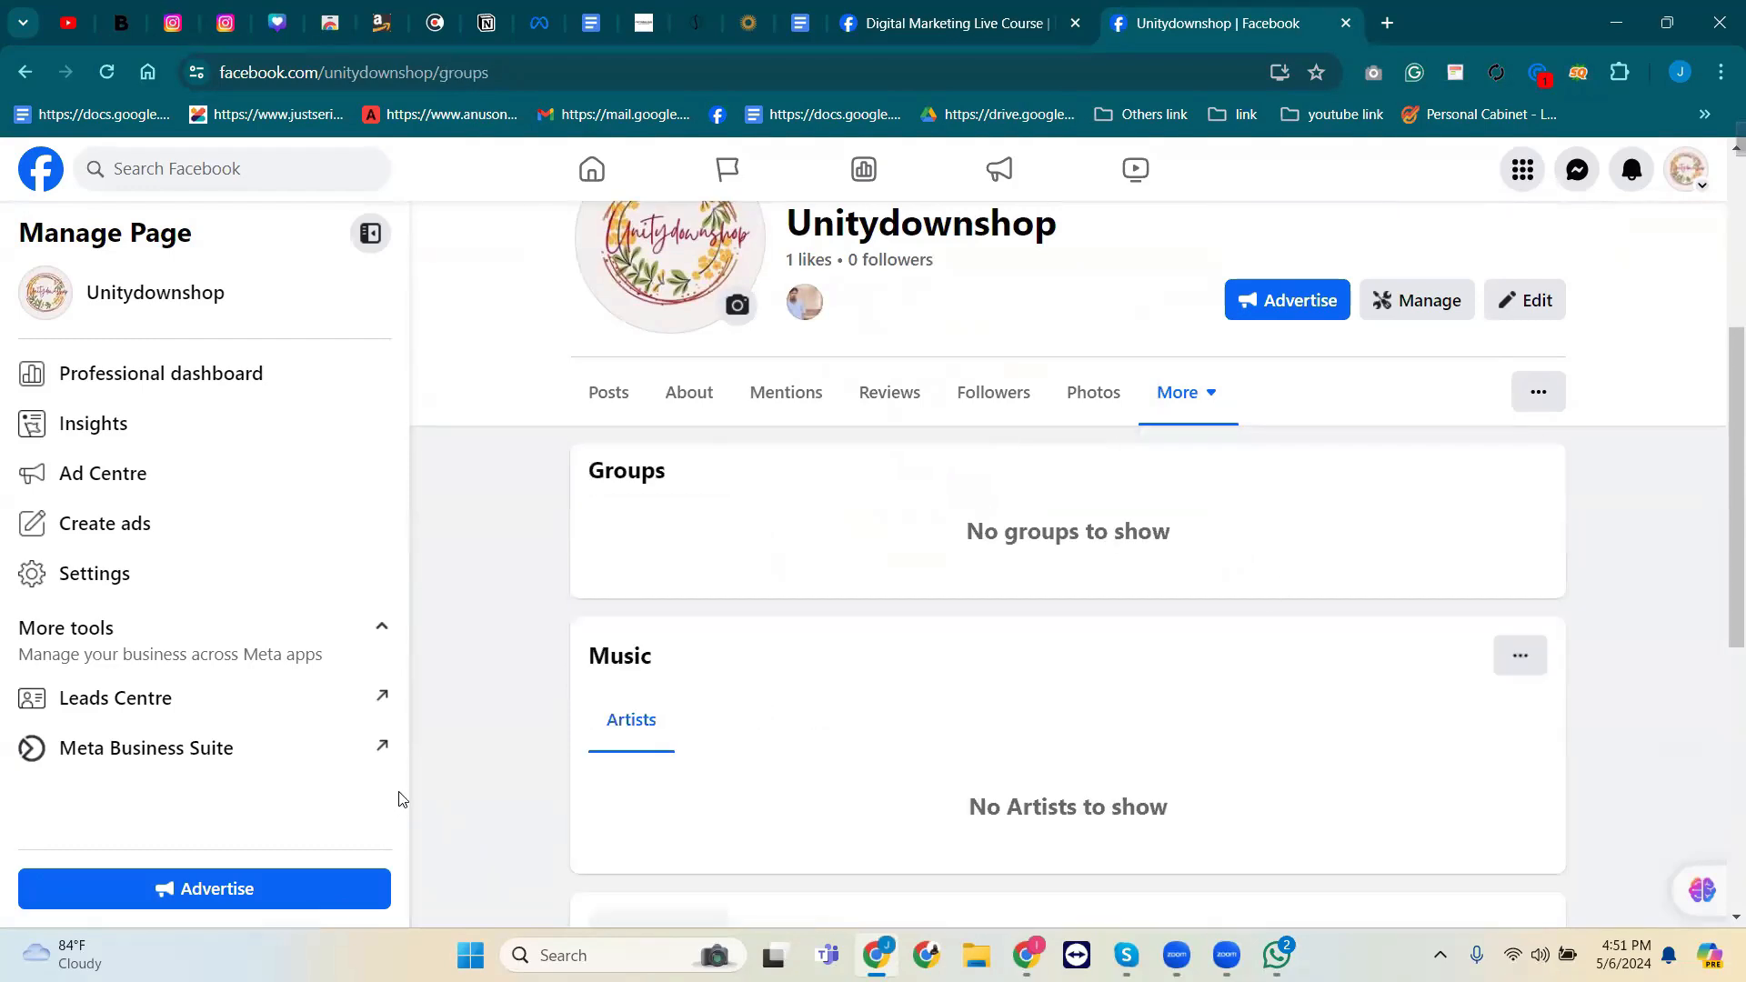
Look through Unitydownshop's Groups page and the Music, Sports, Films, TV programmes, Books and Likes sections below it.
scroll(730, 732, "down", 5)
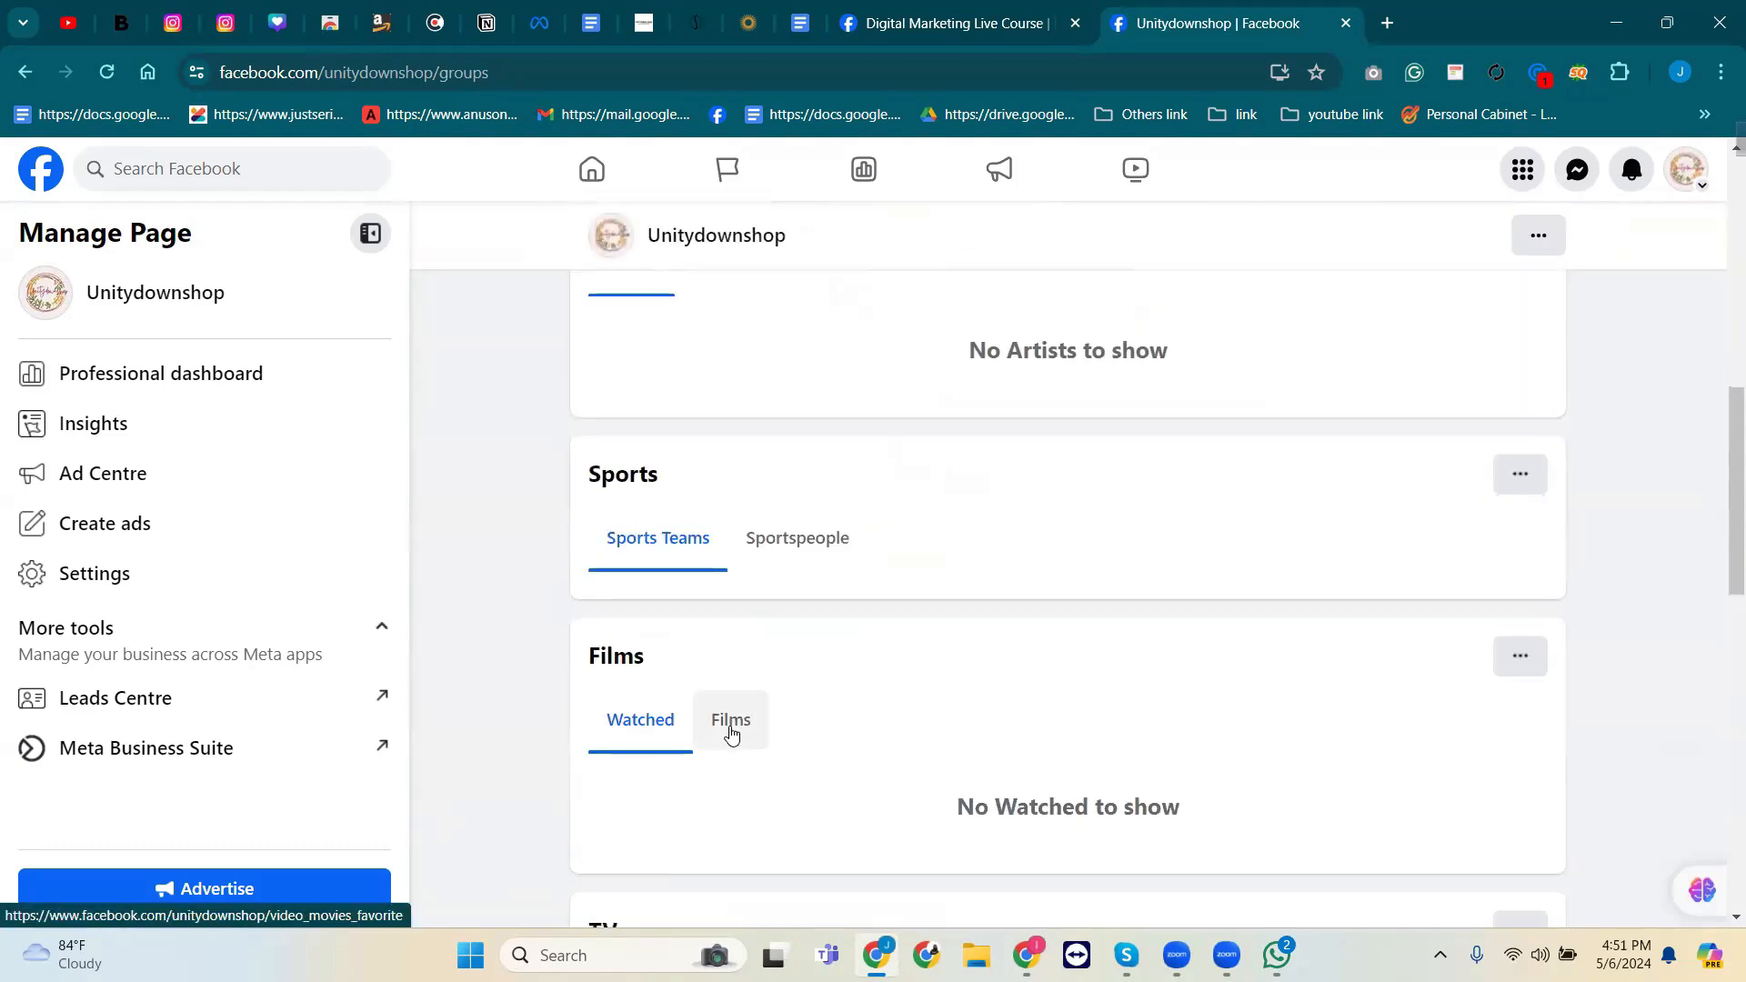
scroll(730, 732, "down", 10)
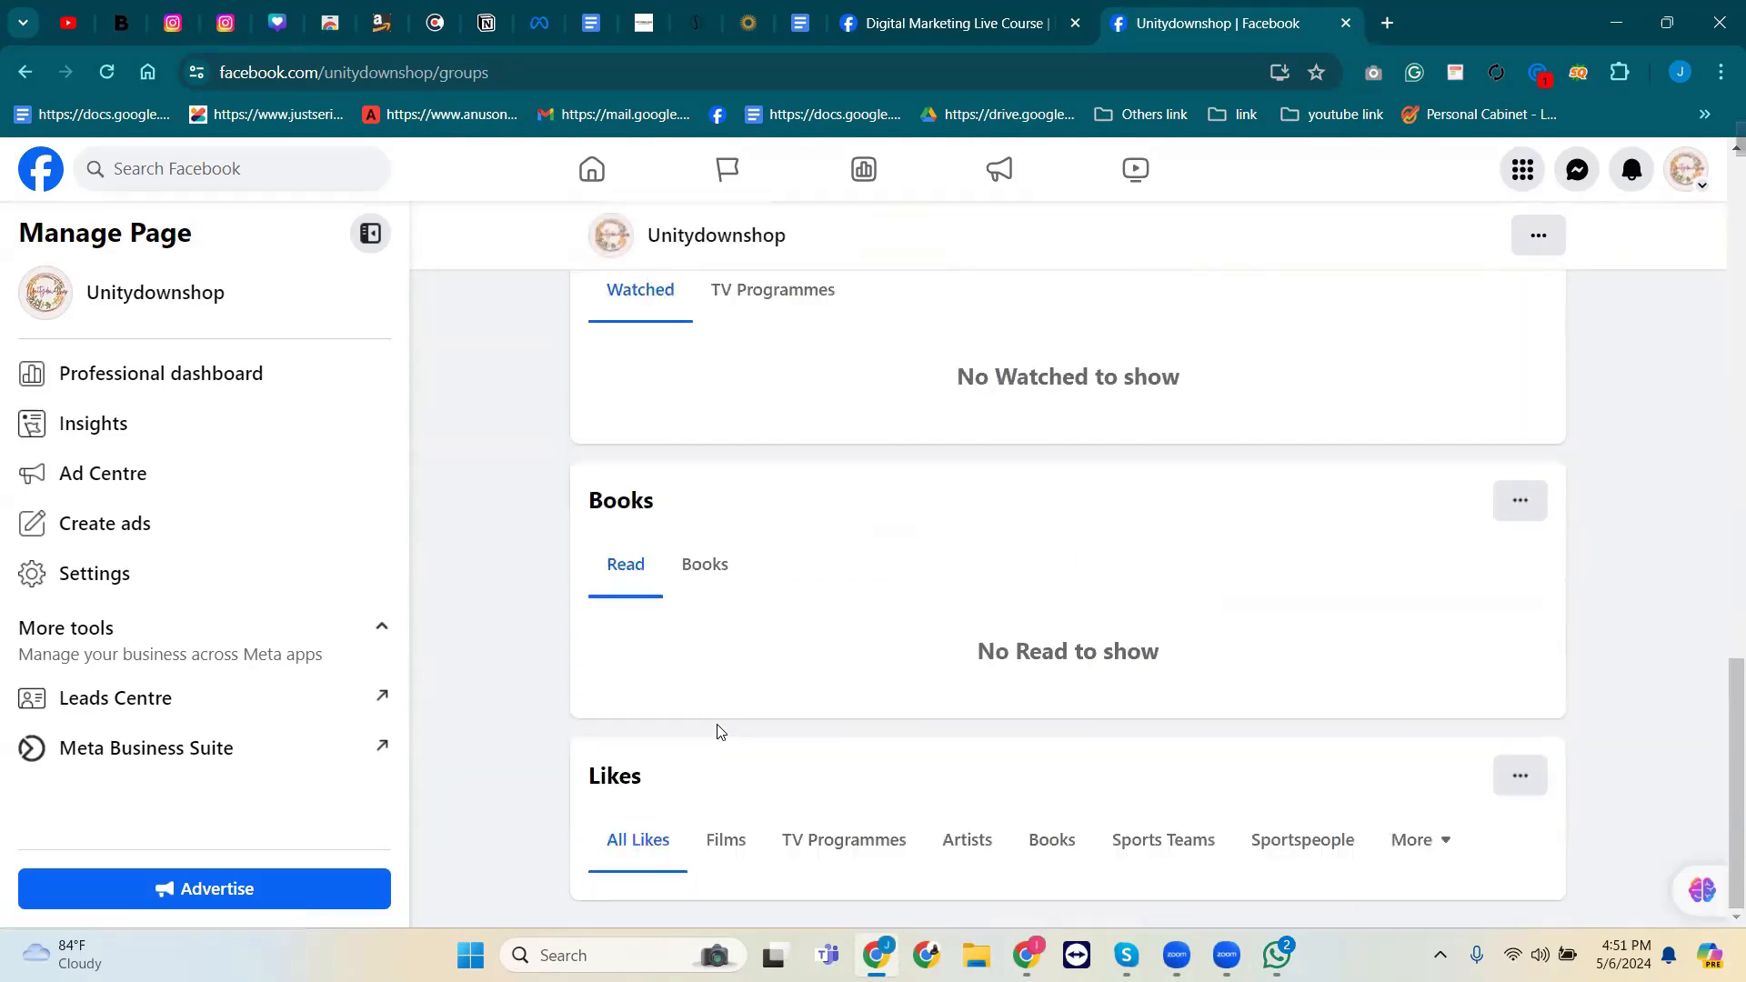
scroll(718, 730, "up", 15)
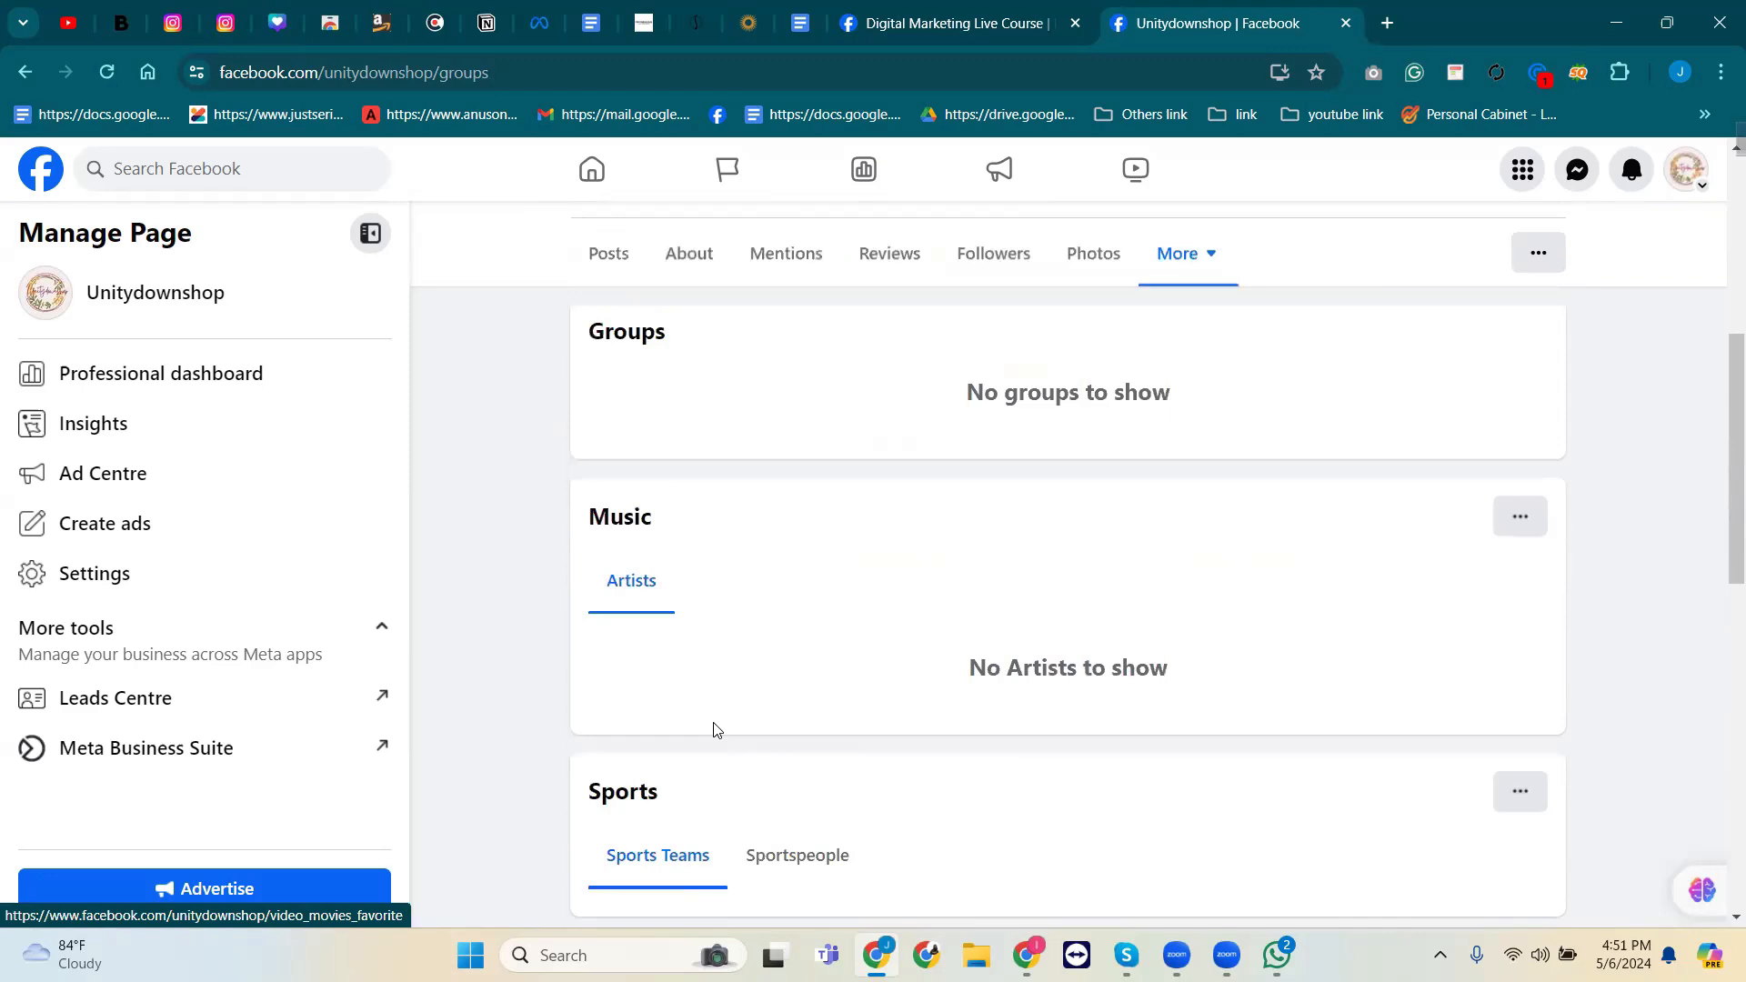
Open the Groups section of the Digital Marketing Live Course page and look through its listed groups.
left_click(992, 7)
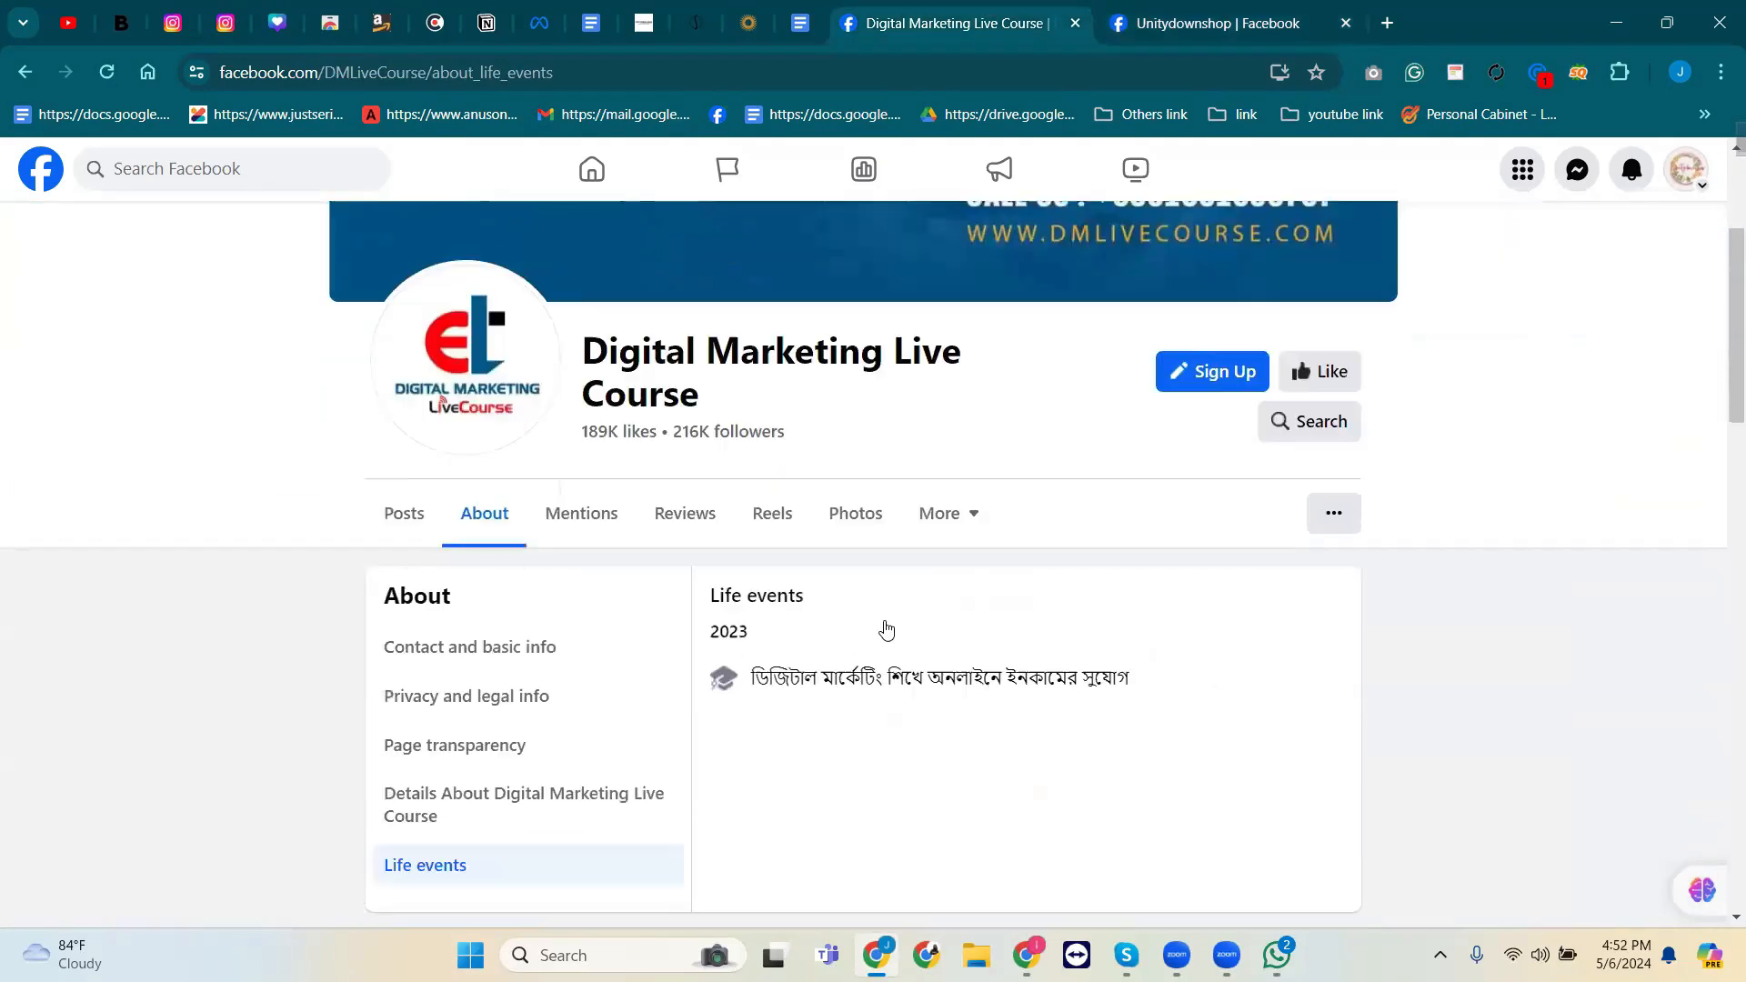
left_click(953, 468)
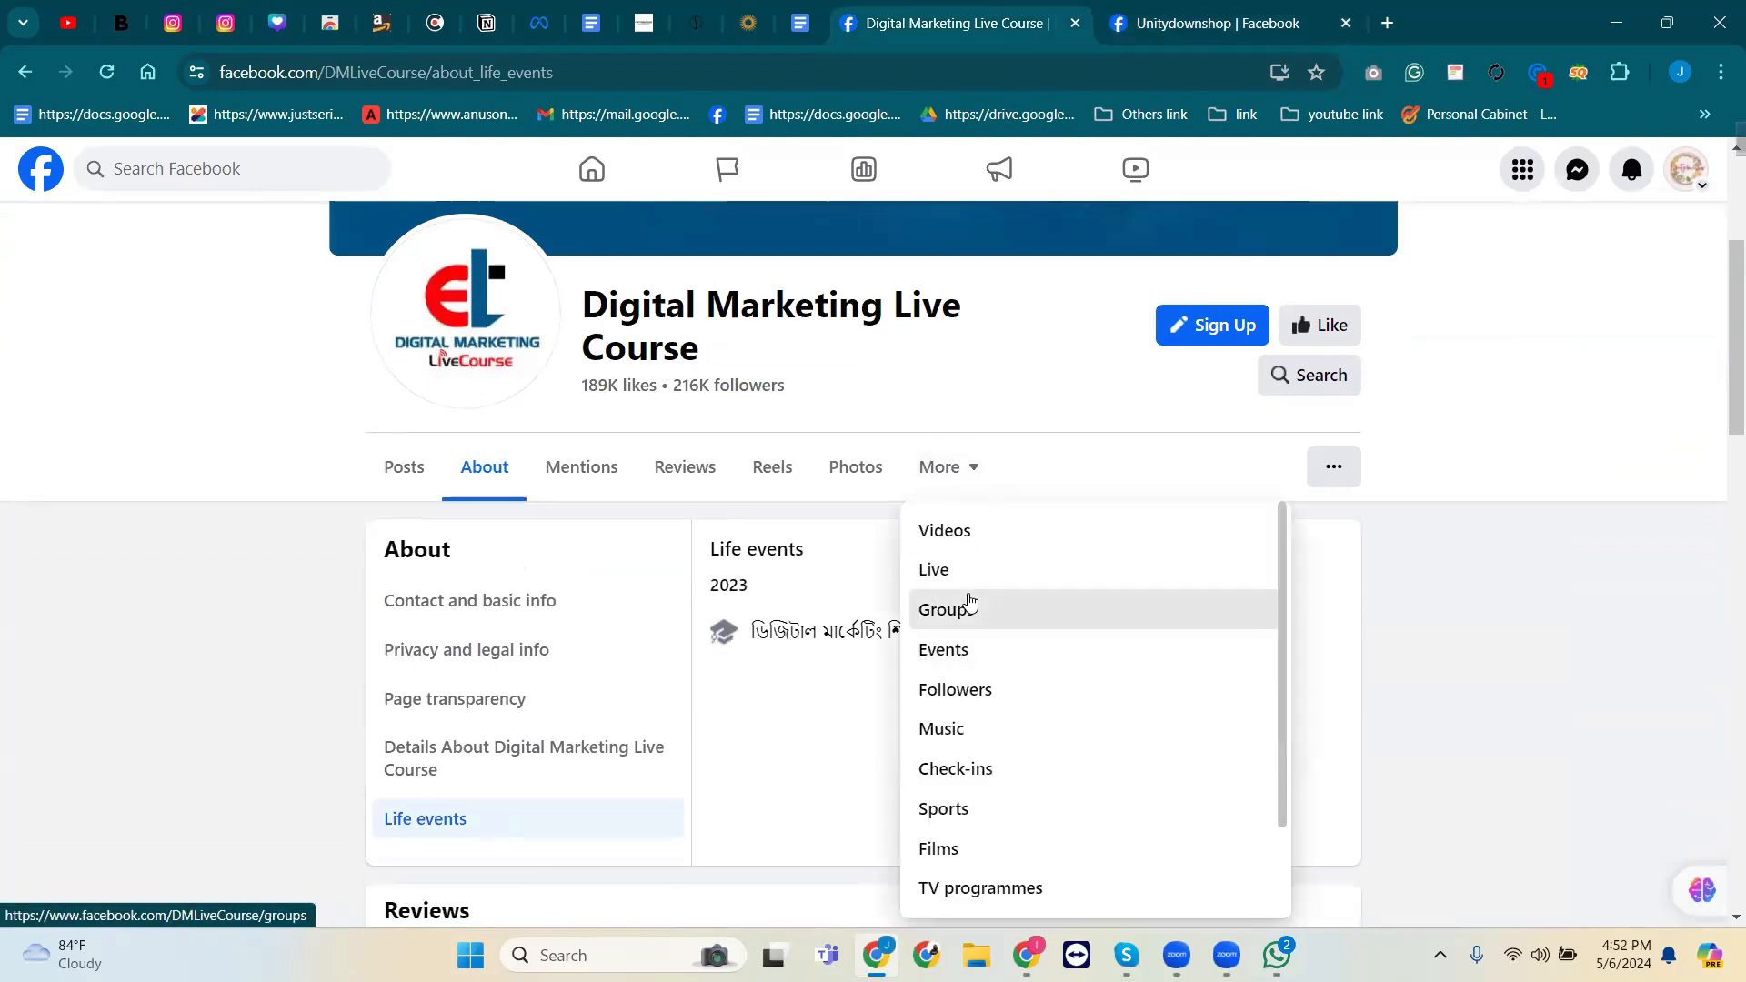
left_click(969, 602)
scroll(966, 597, "down", 5)
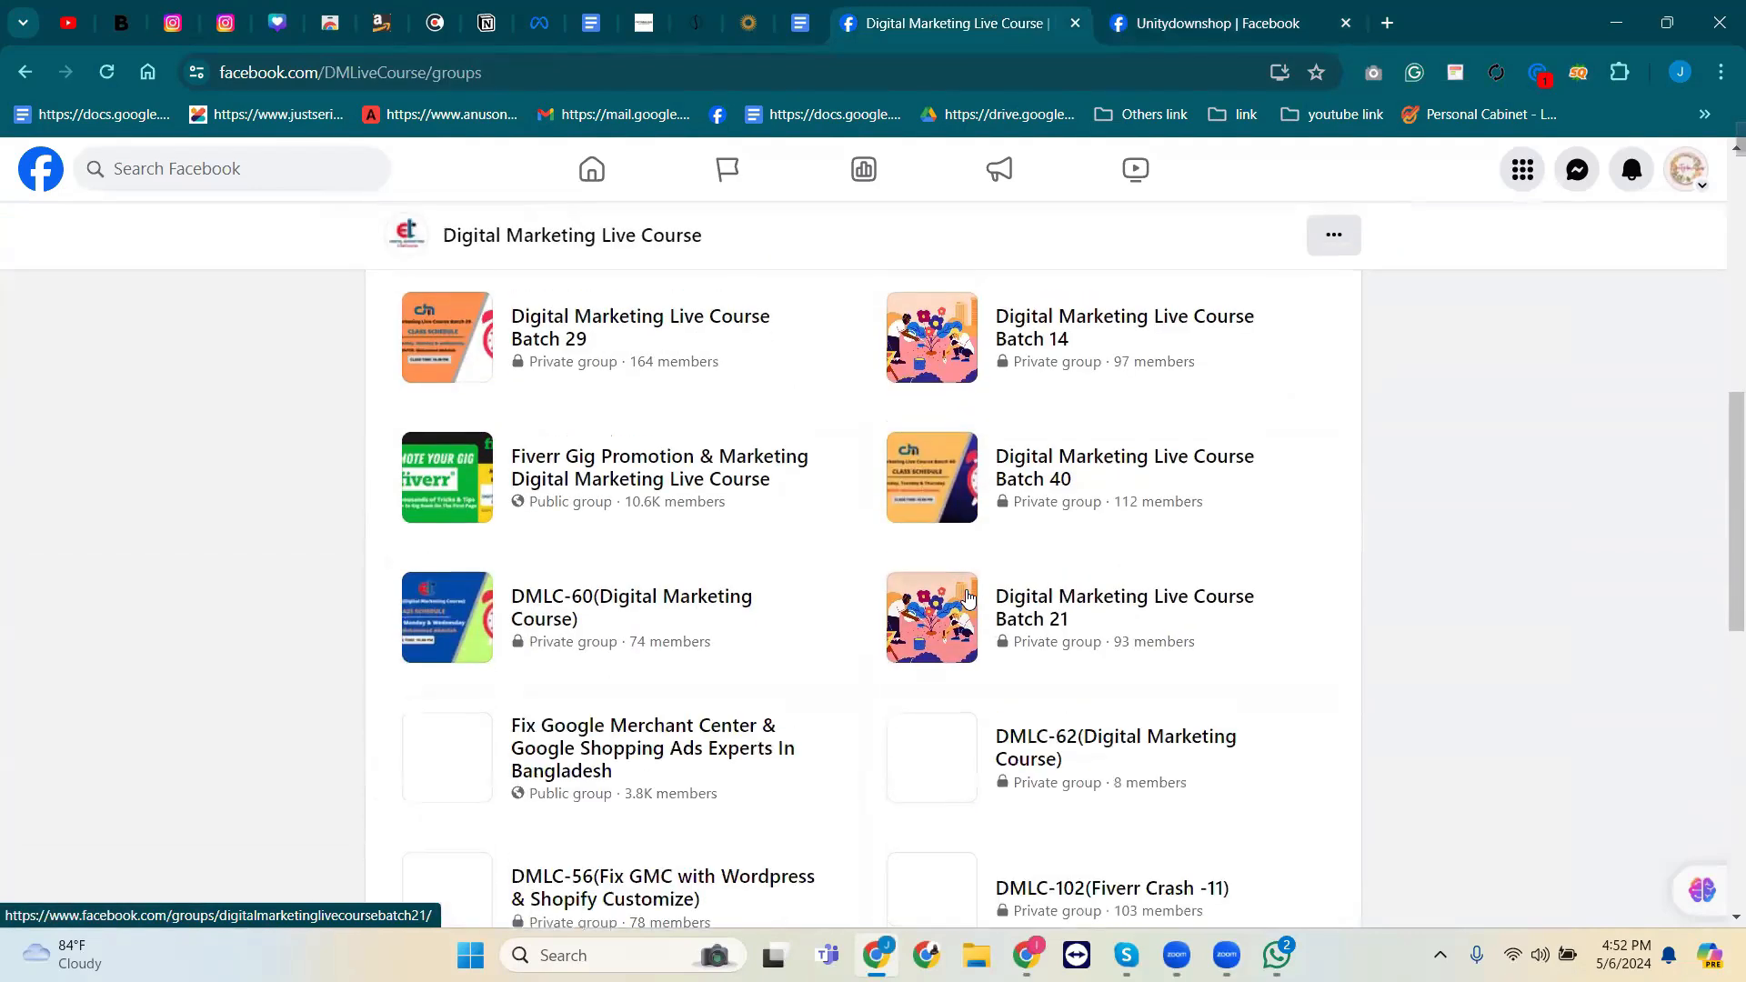
scroll(967, 597, "up", 1)
mouse_move(966, 598)
scroll(969, 598, "down", 10)
scroll(969, 598, "up", 17)
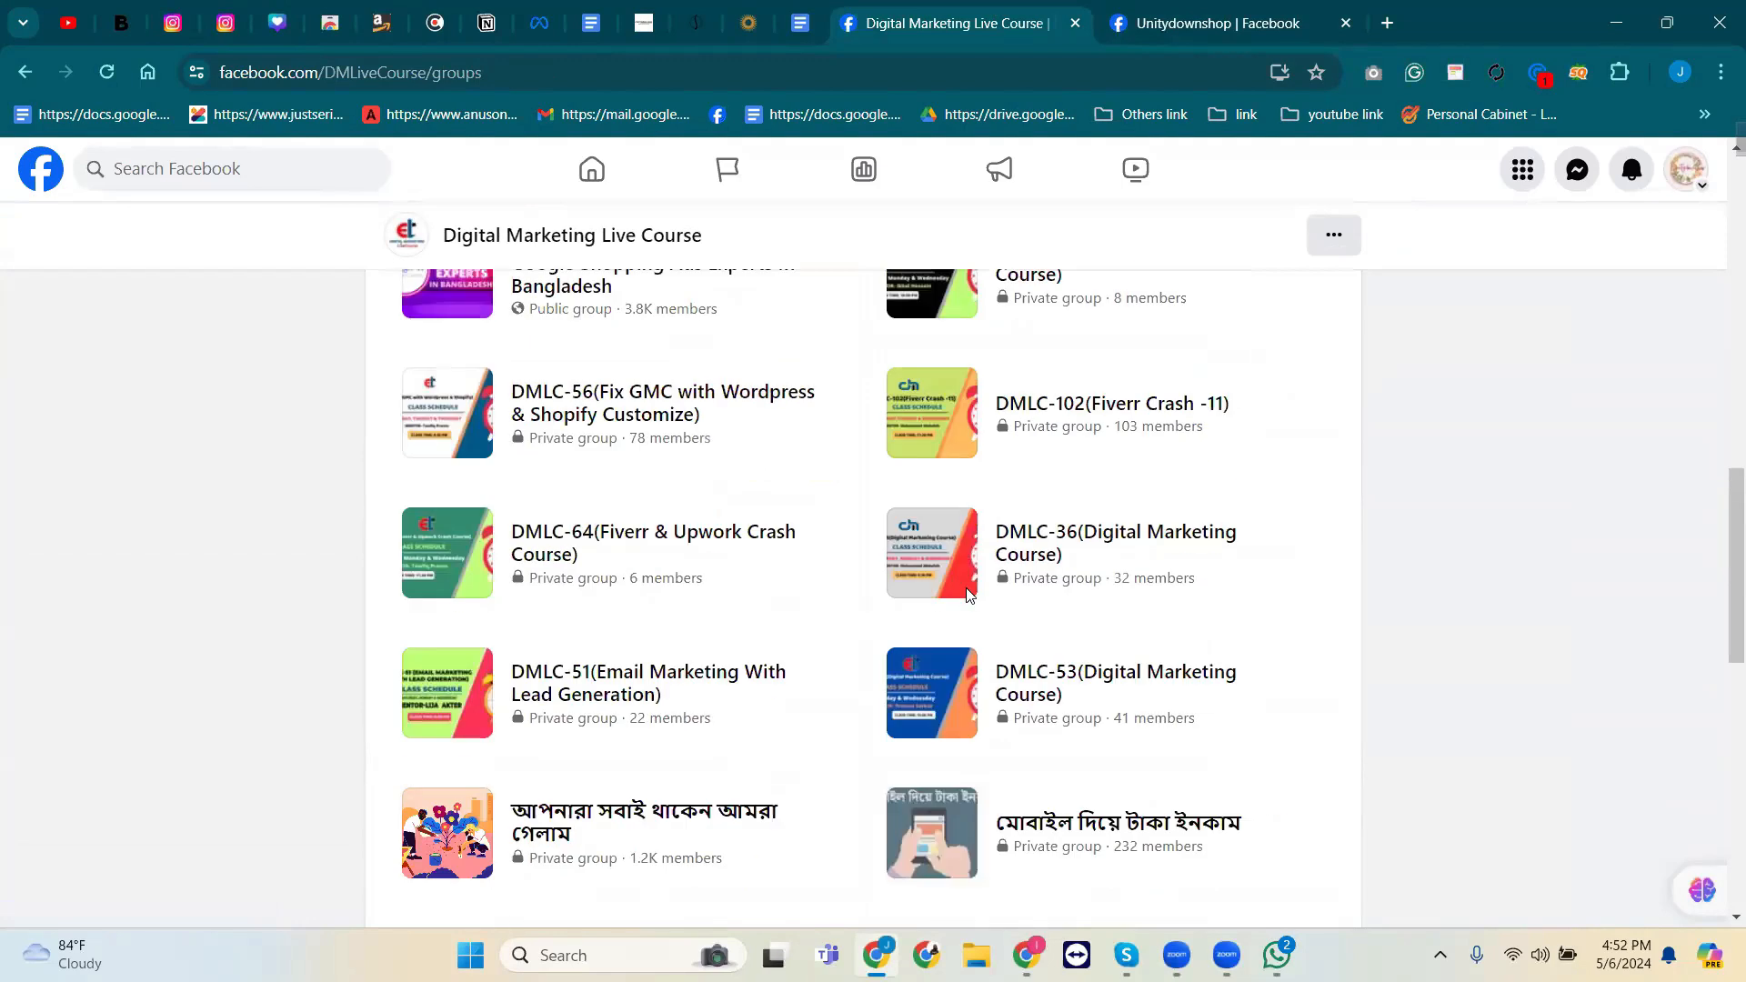
scroll(752, 612, "down", 4)
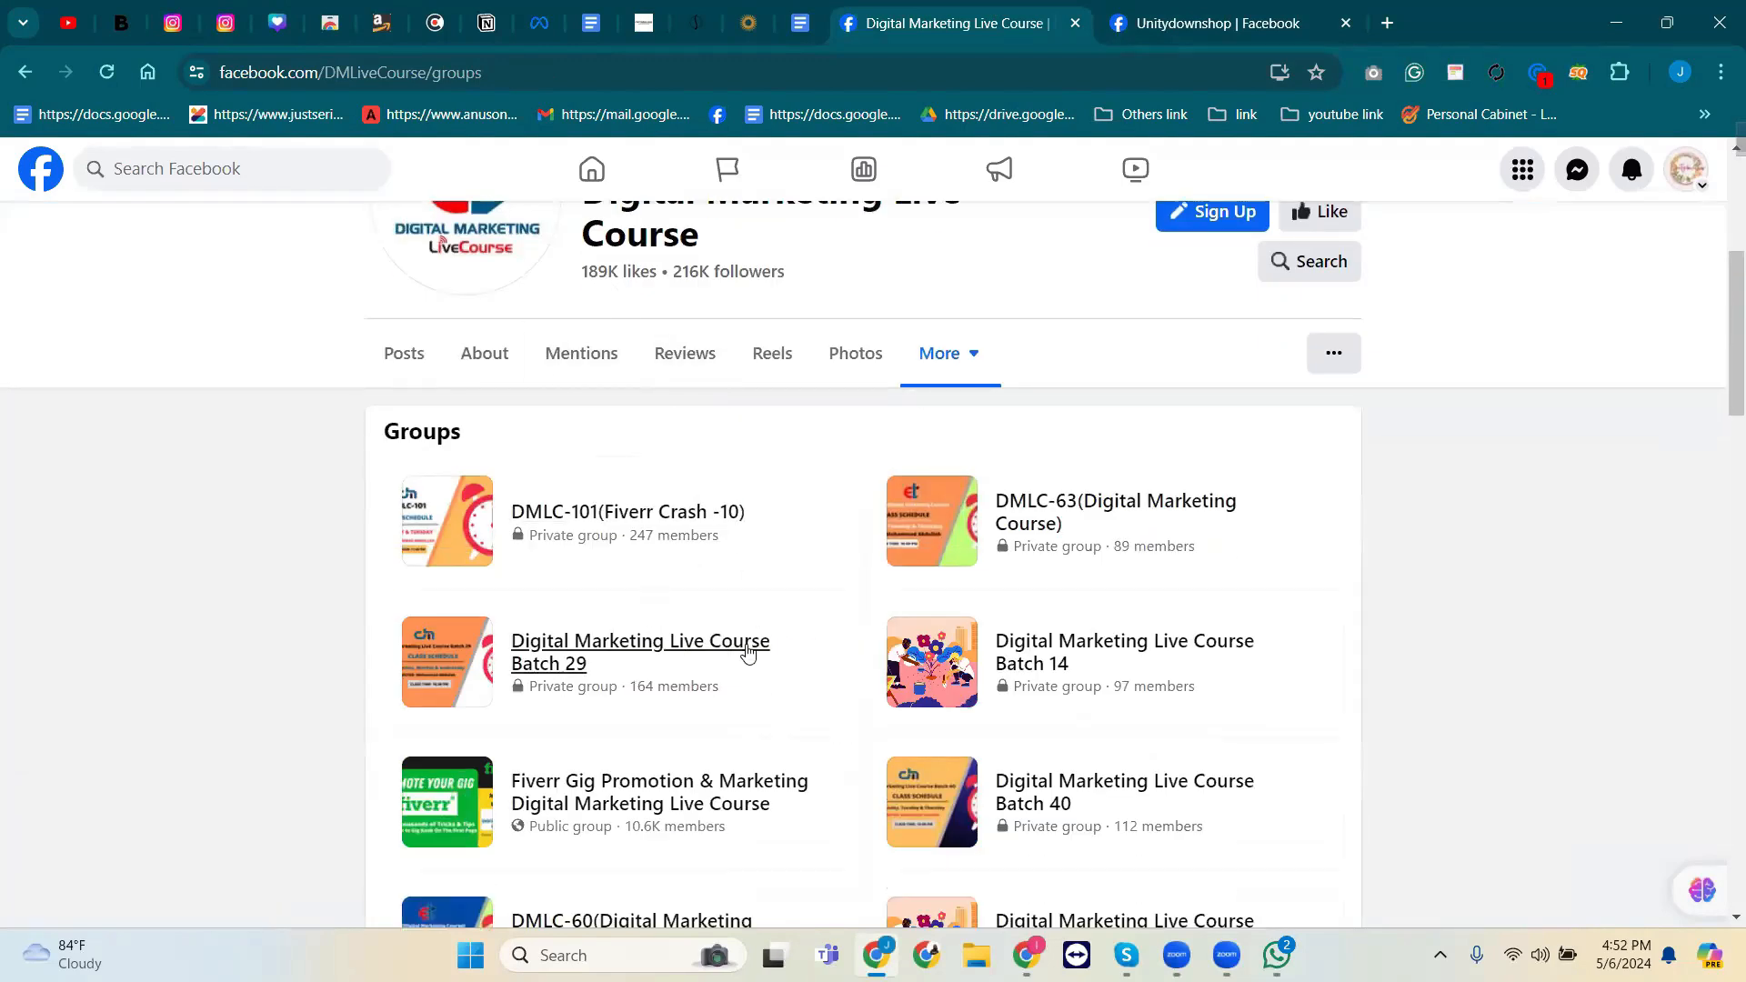
mouse_move(746, 650)
Return to Unitydownshop, review its Groups through Likes sections again, and view the page's additional action options.
left_click(1210, 23)
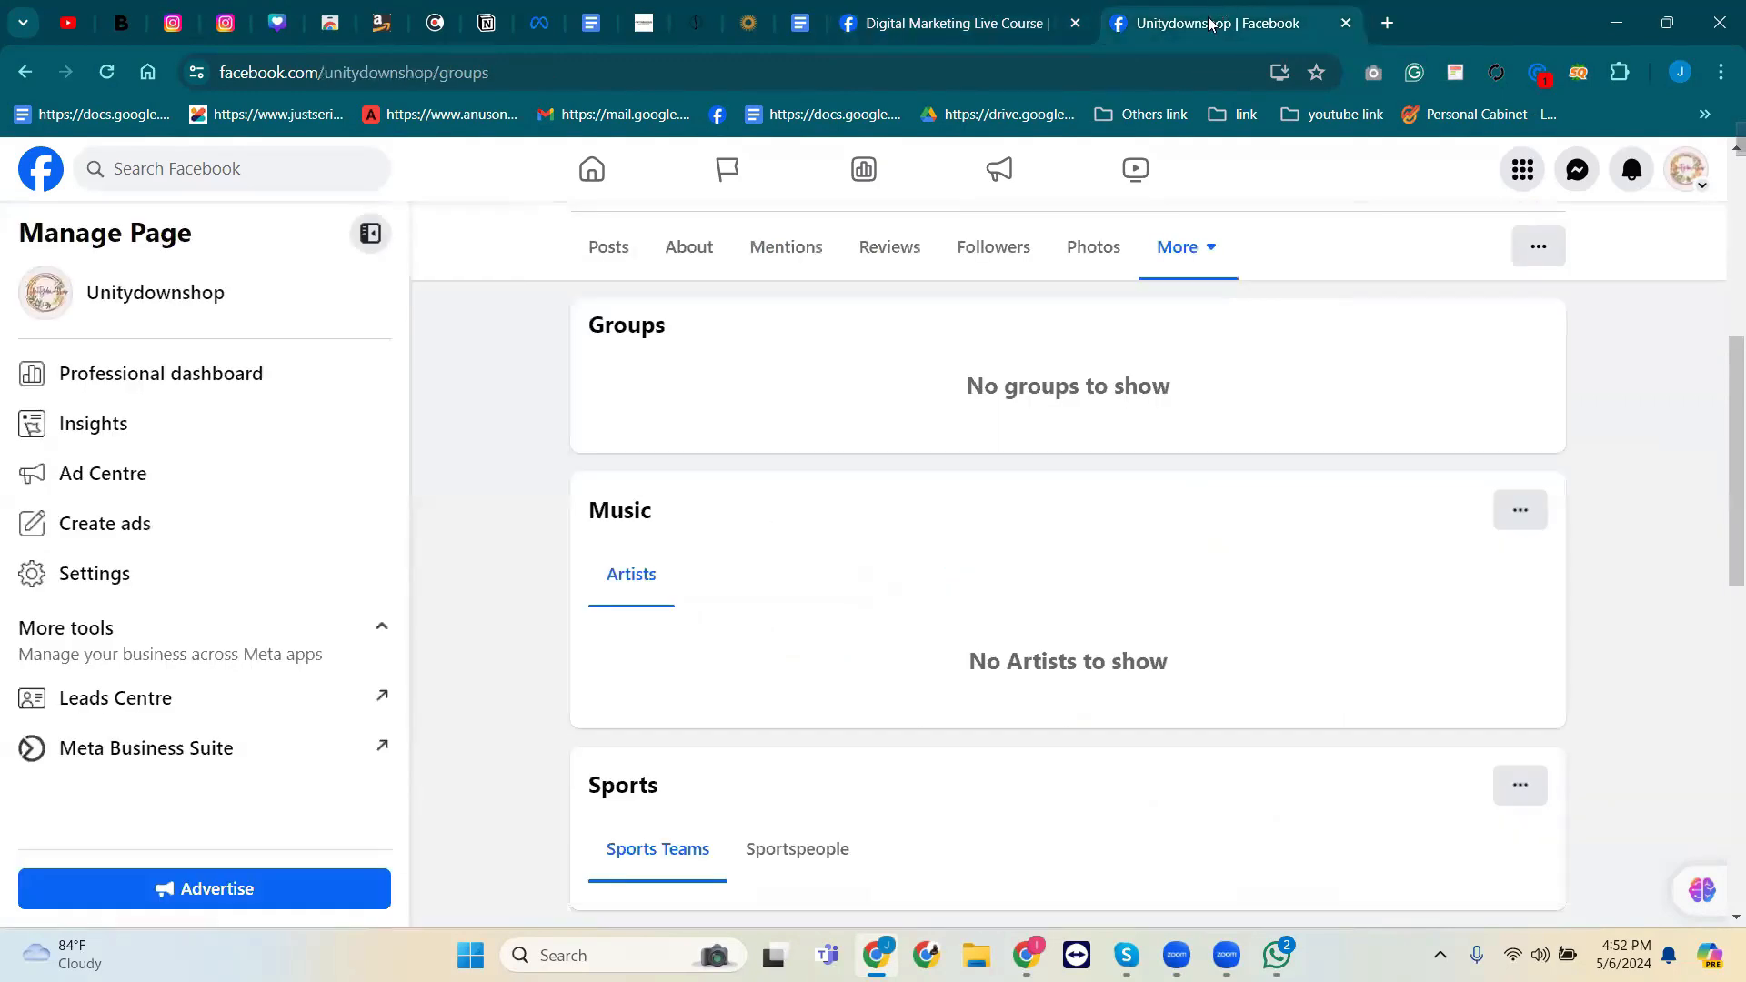
scroll(700, 673, "down", 5)
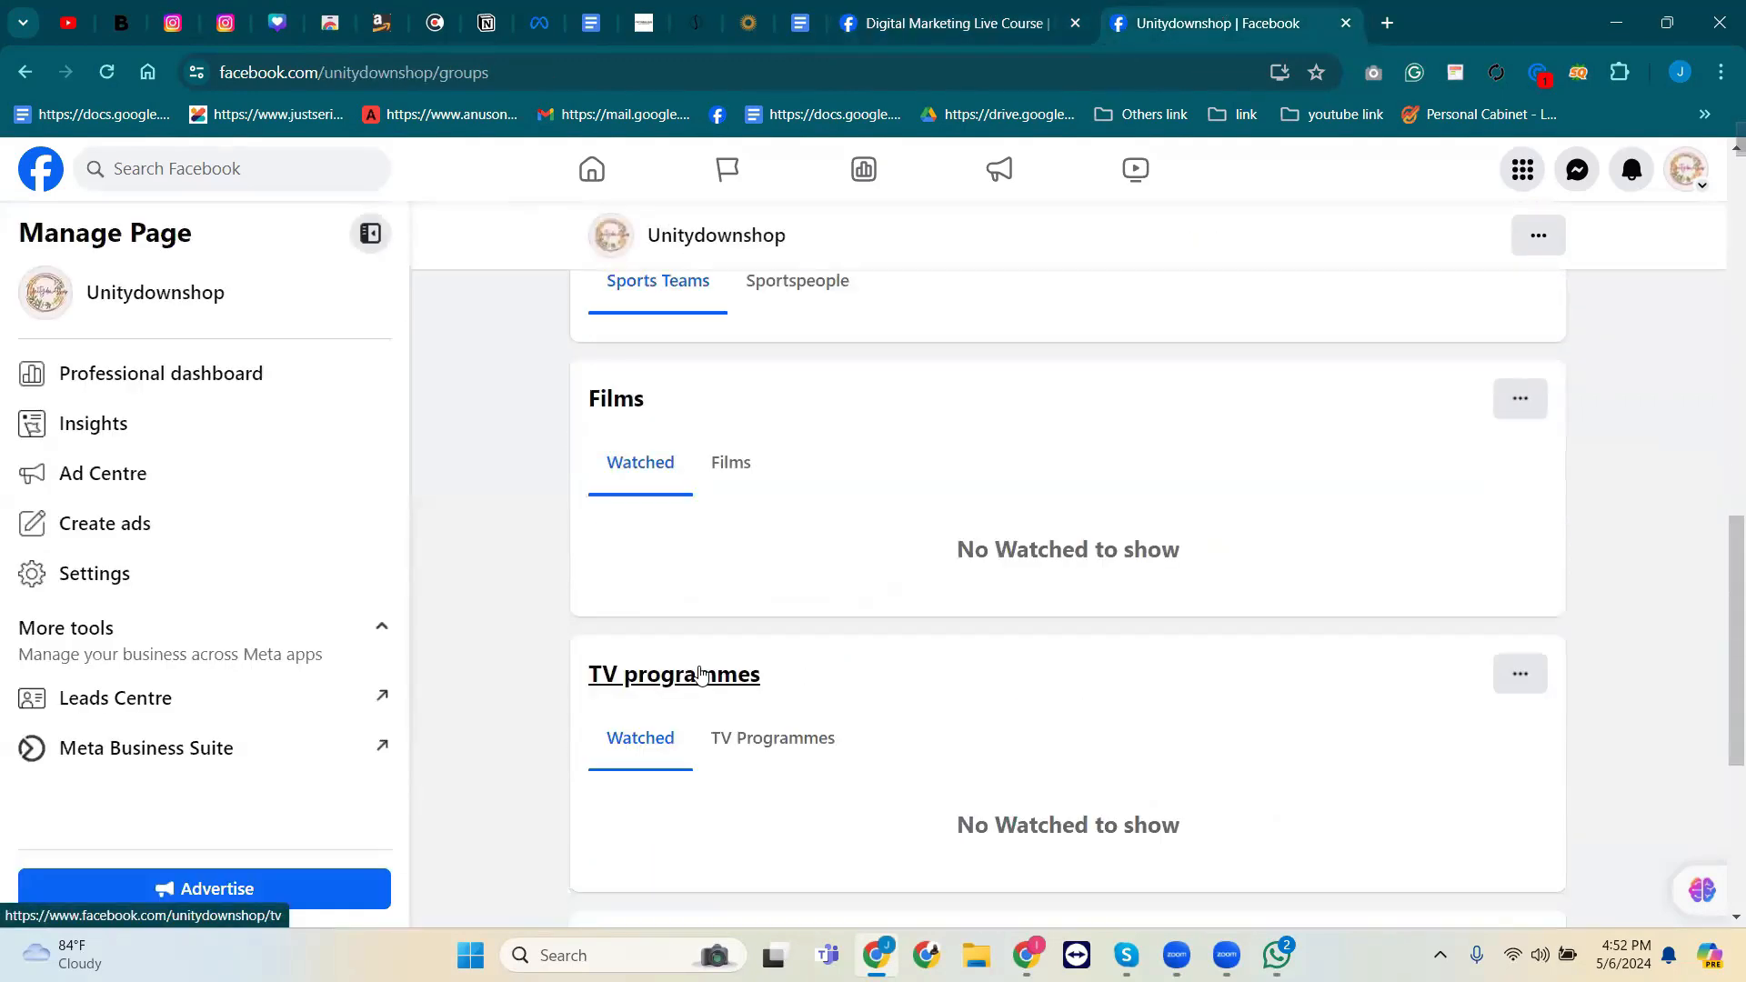
scroll(701, 673, "down", 4)
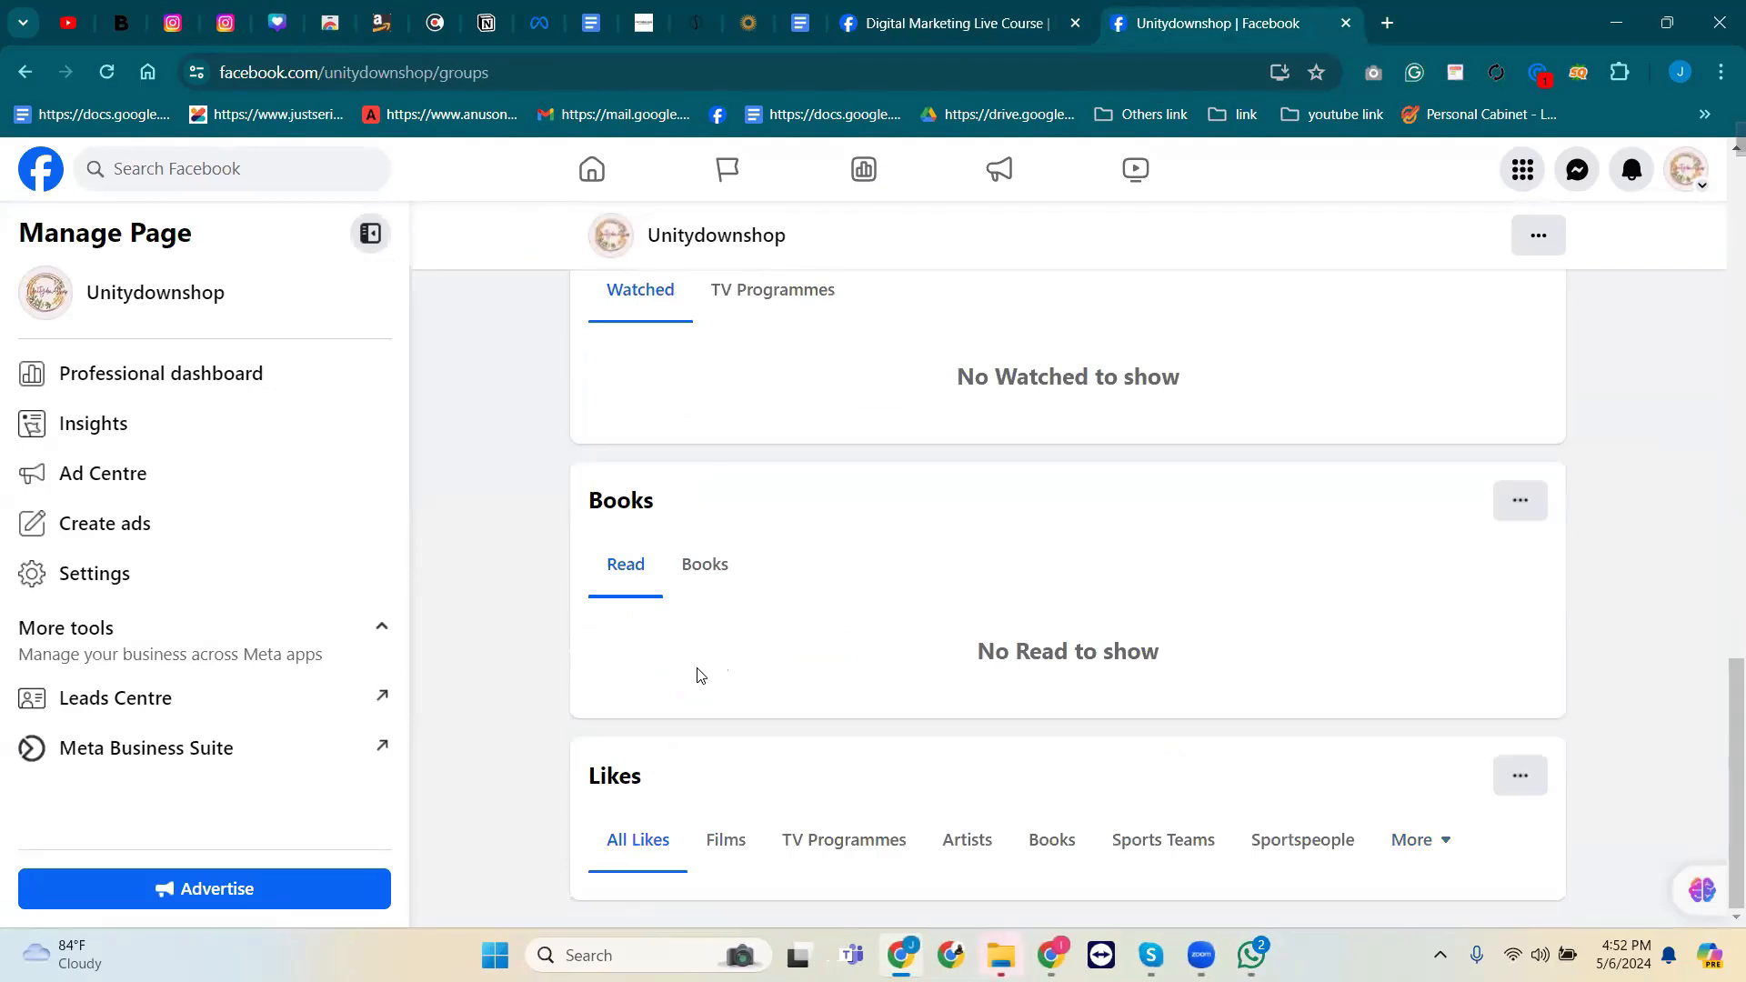
scroll(701, 674, "up", 10)
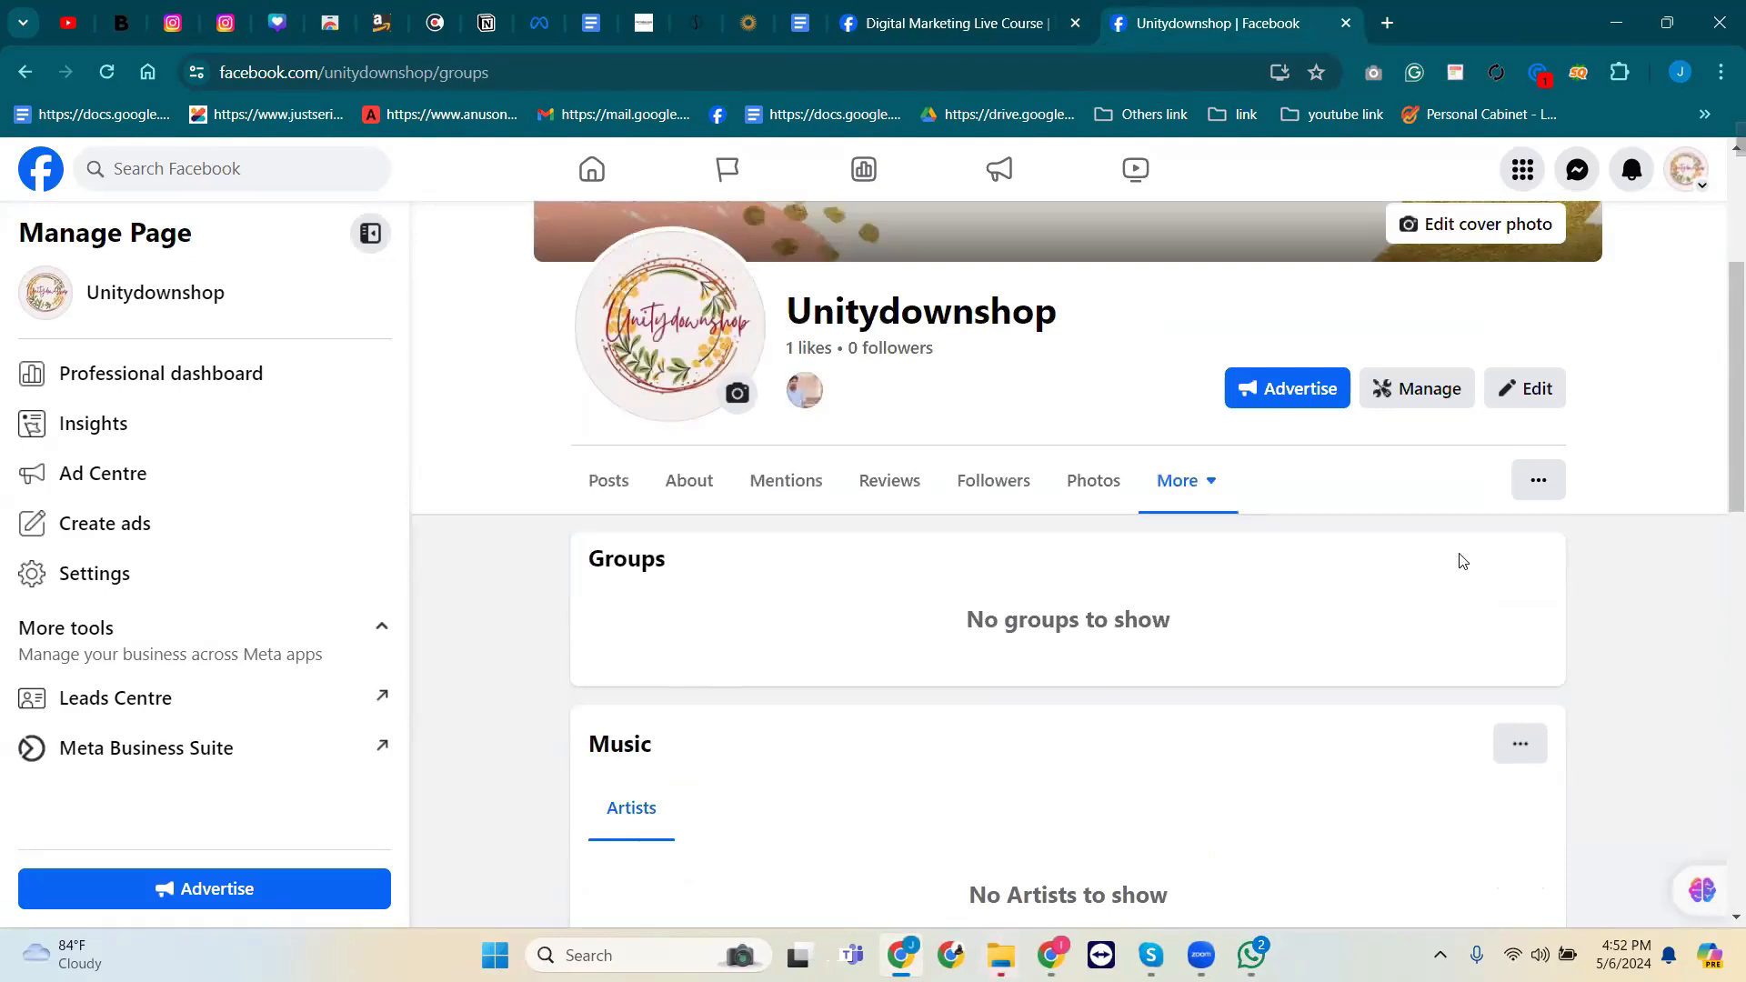
scroll(1462, 555, "down", 3)
scroll(1249, 566, "down", 5)
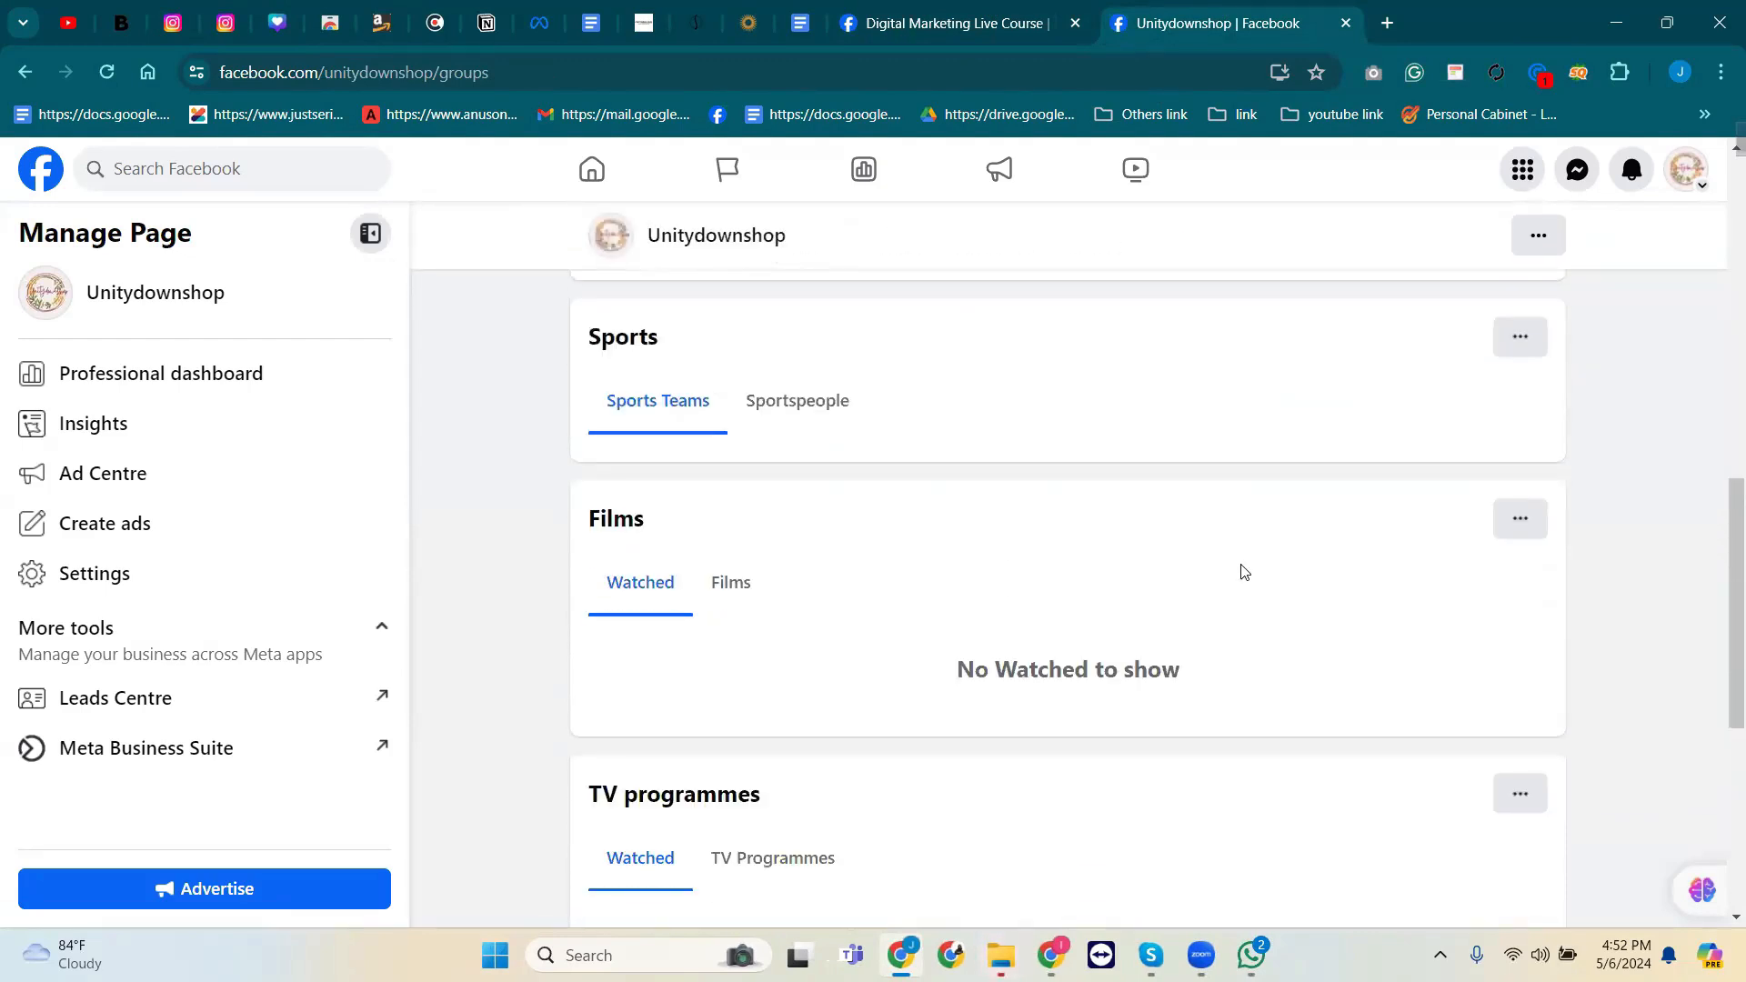
scroll(1219, 569, "up", 3)
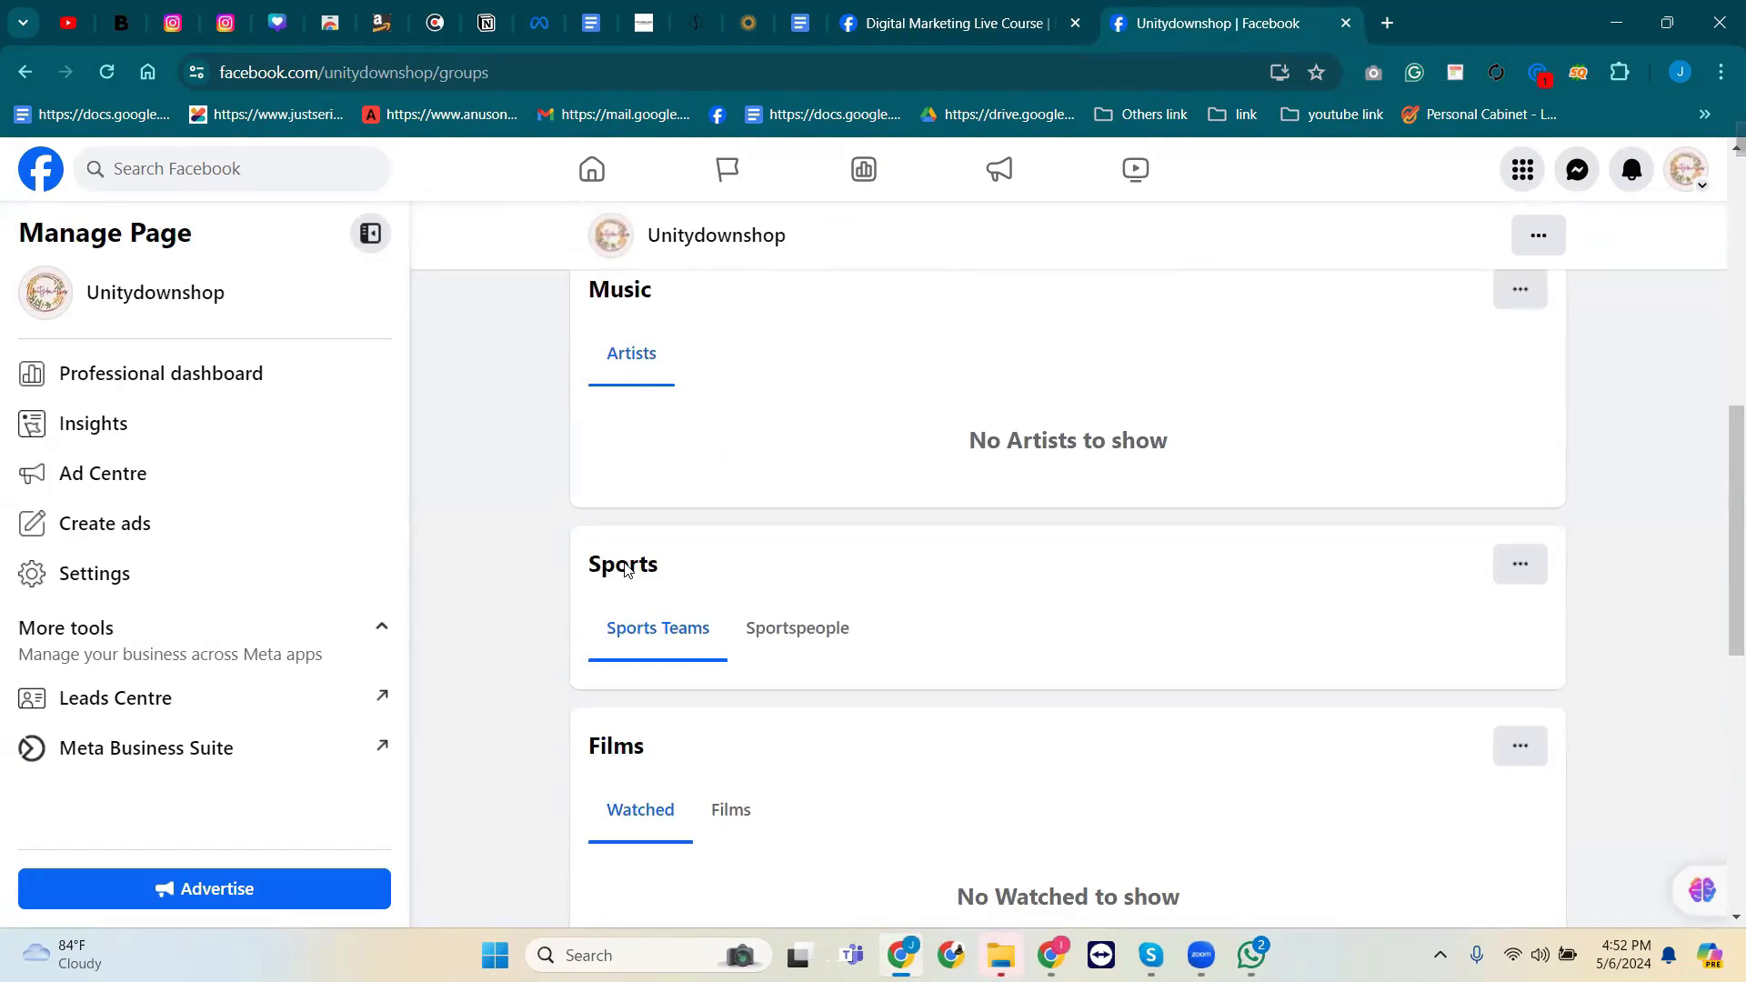
scroll(721, 624, "down", 6)
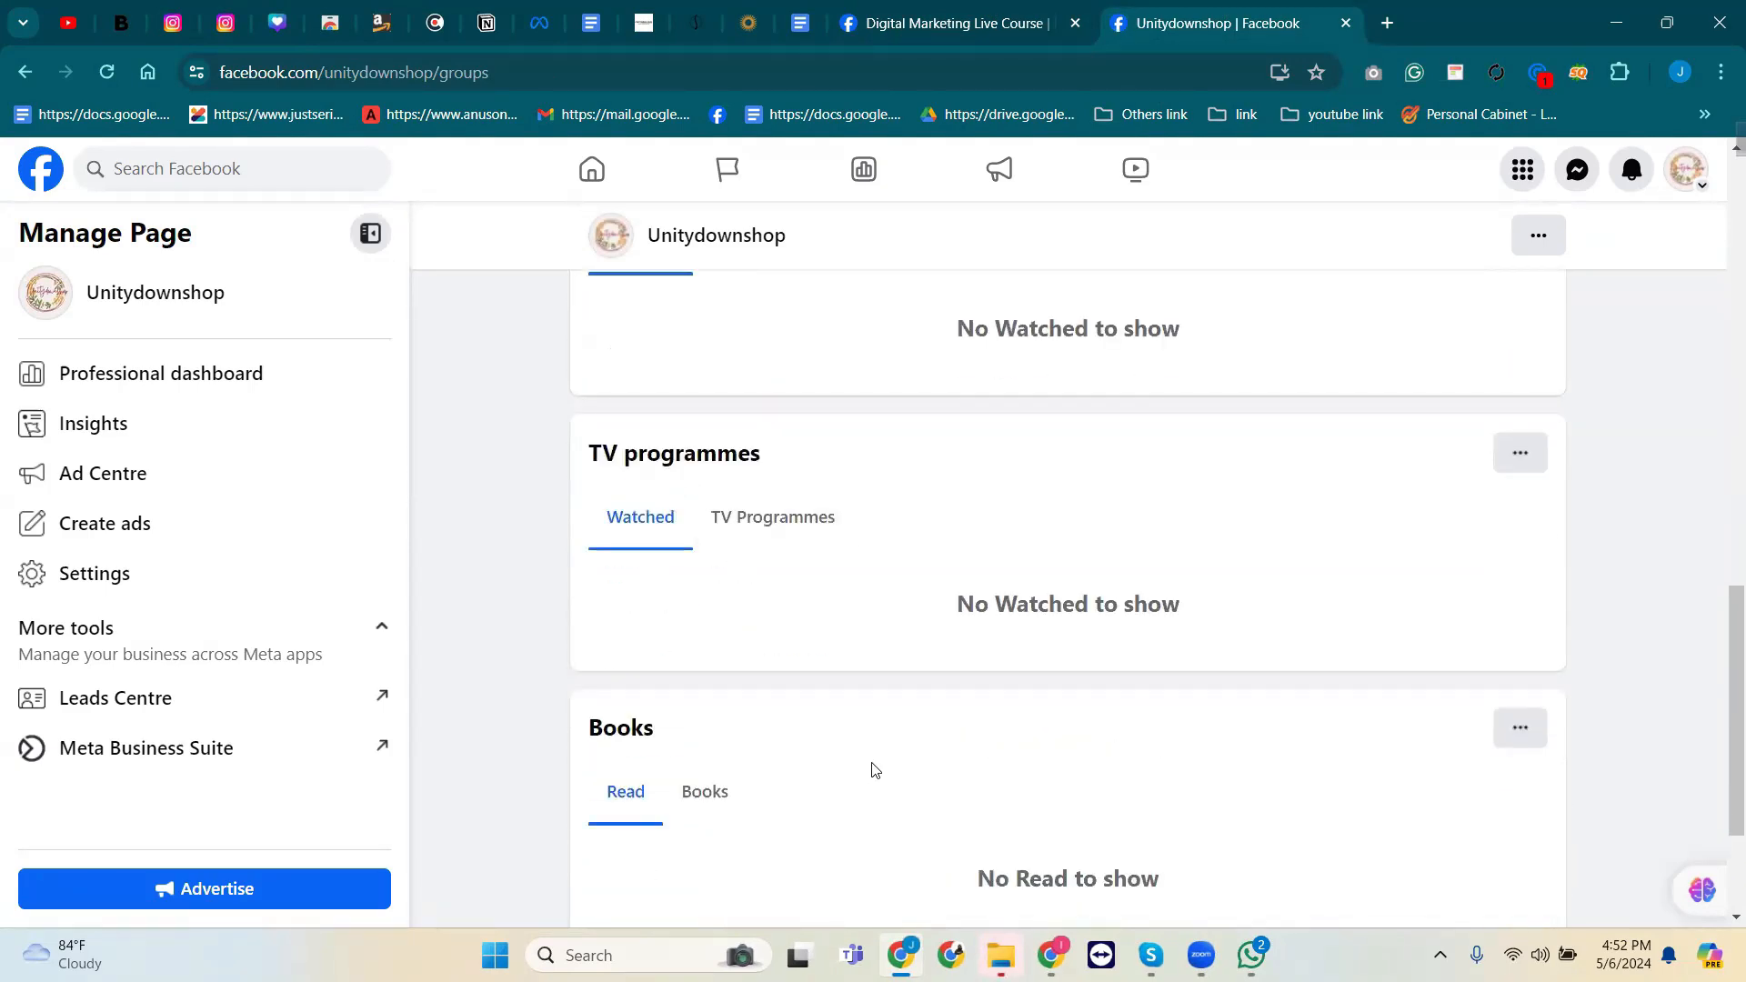
scroll(875, 770, "down", 2)
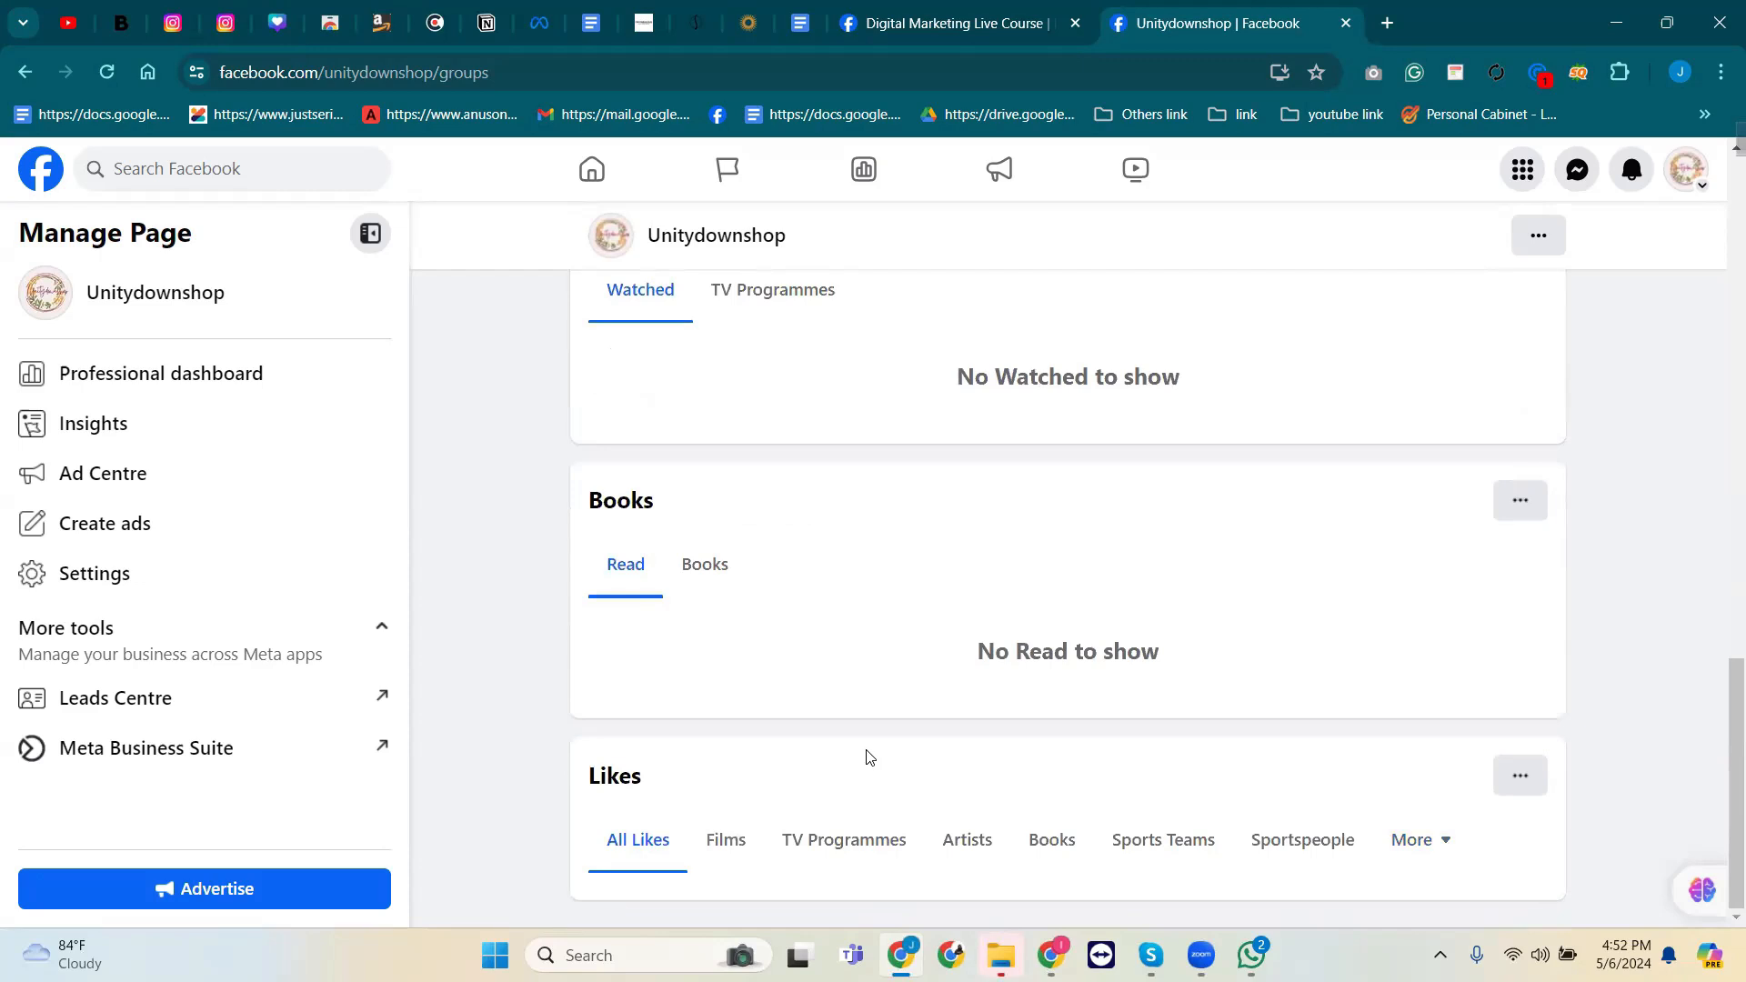
scroll(867, 755, "up", 10)
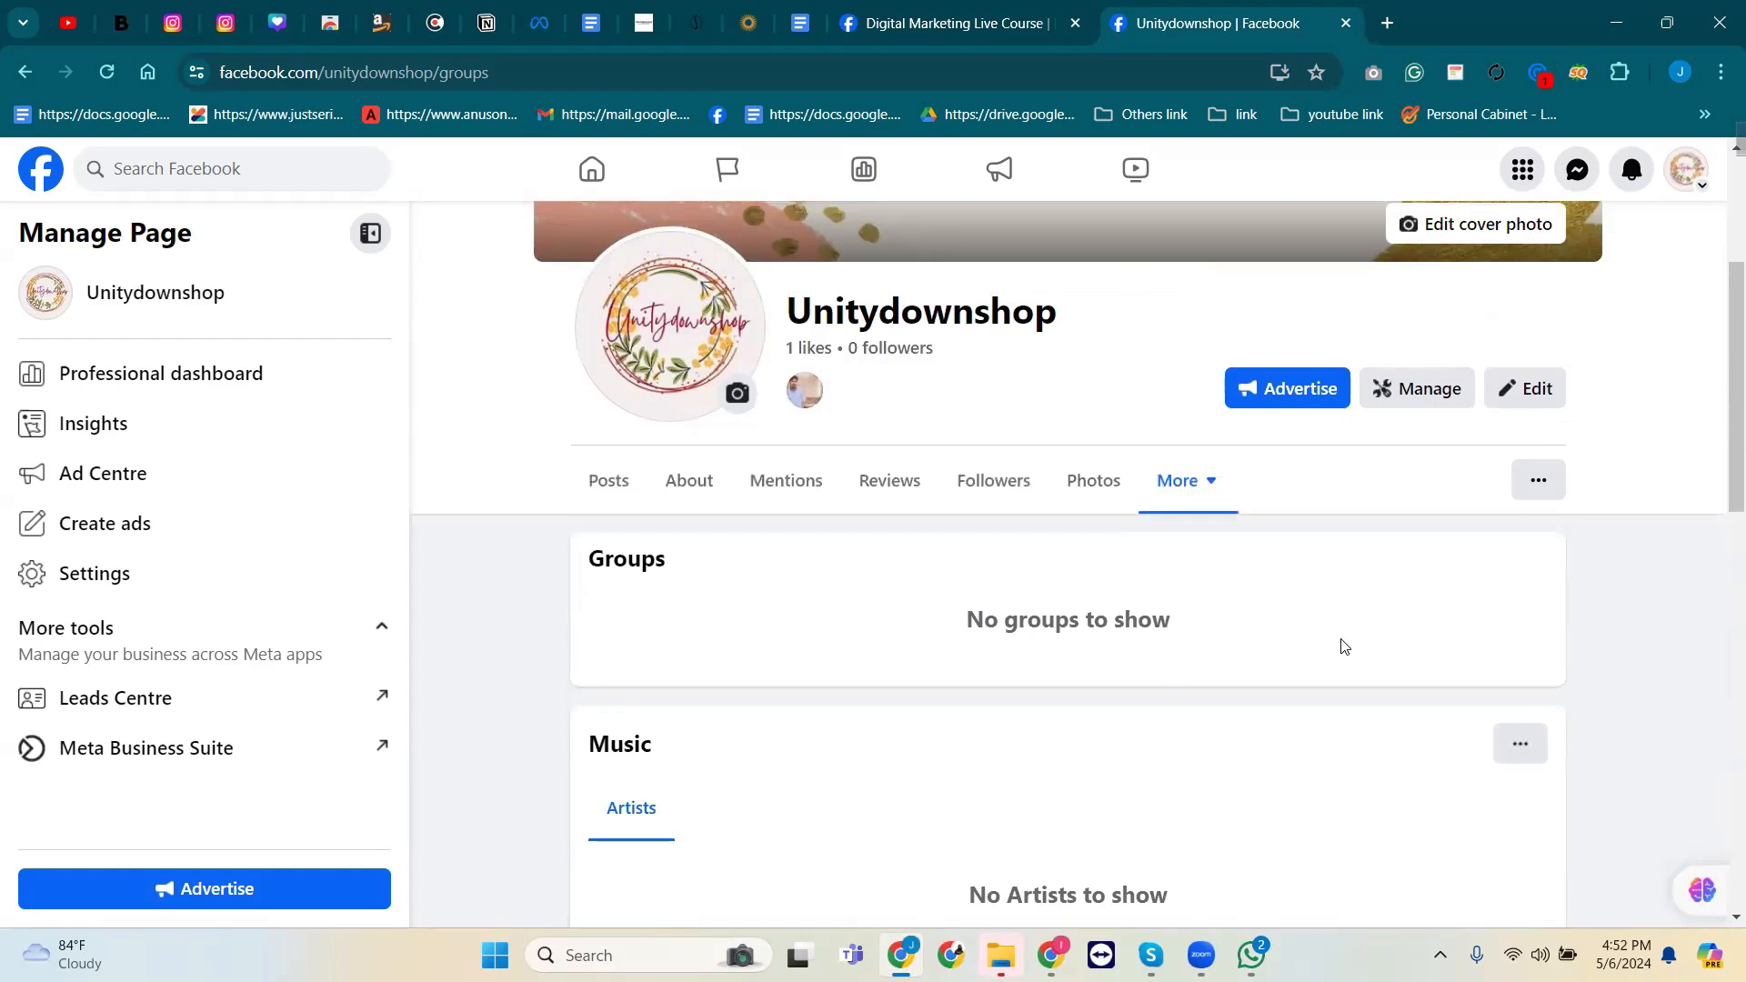
left_click(1532, 479)
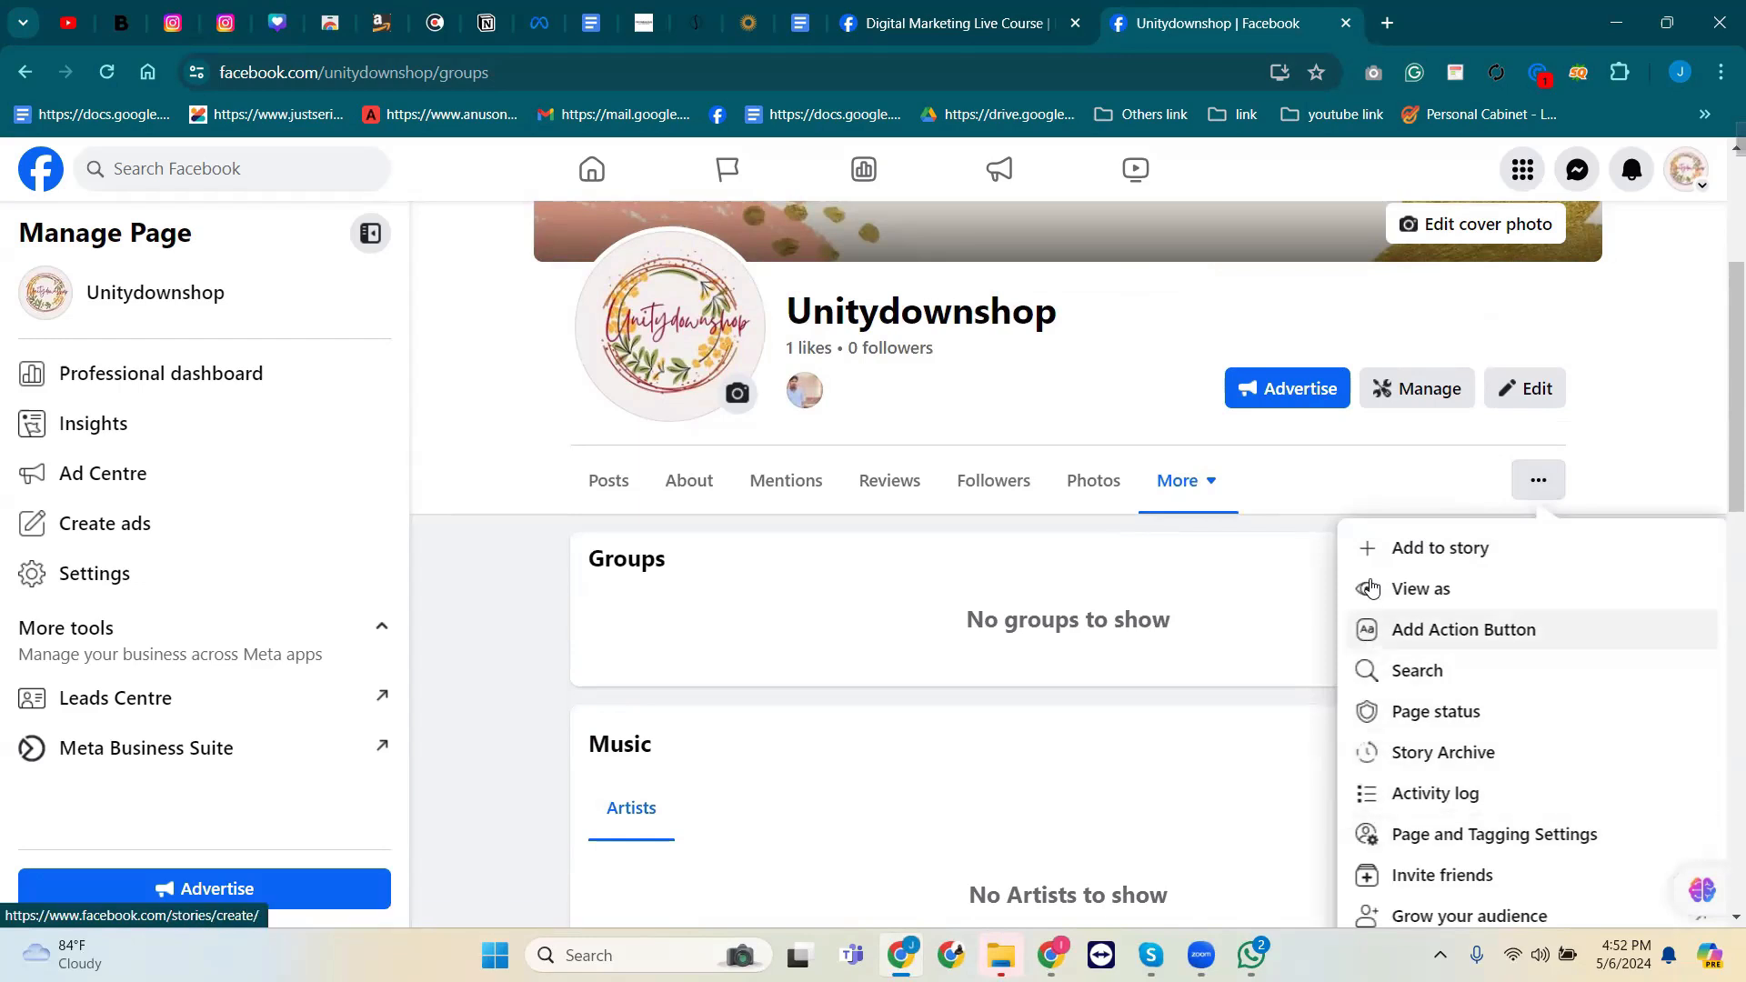
left_click(1197, 593)
Return to the Digital Marketing Live Course page, view its additional section list, and open its Posts page.
key("ctrl+shift+Tab")
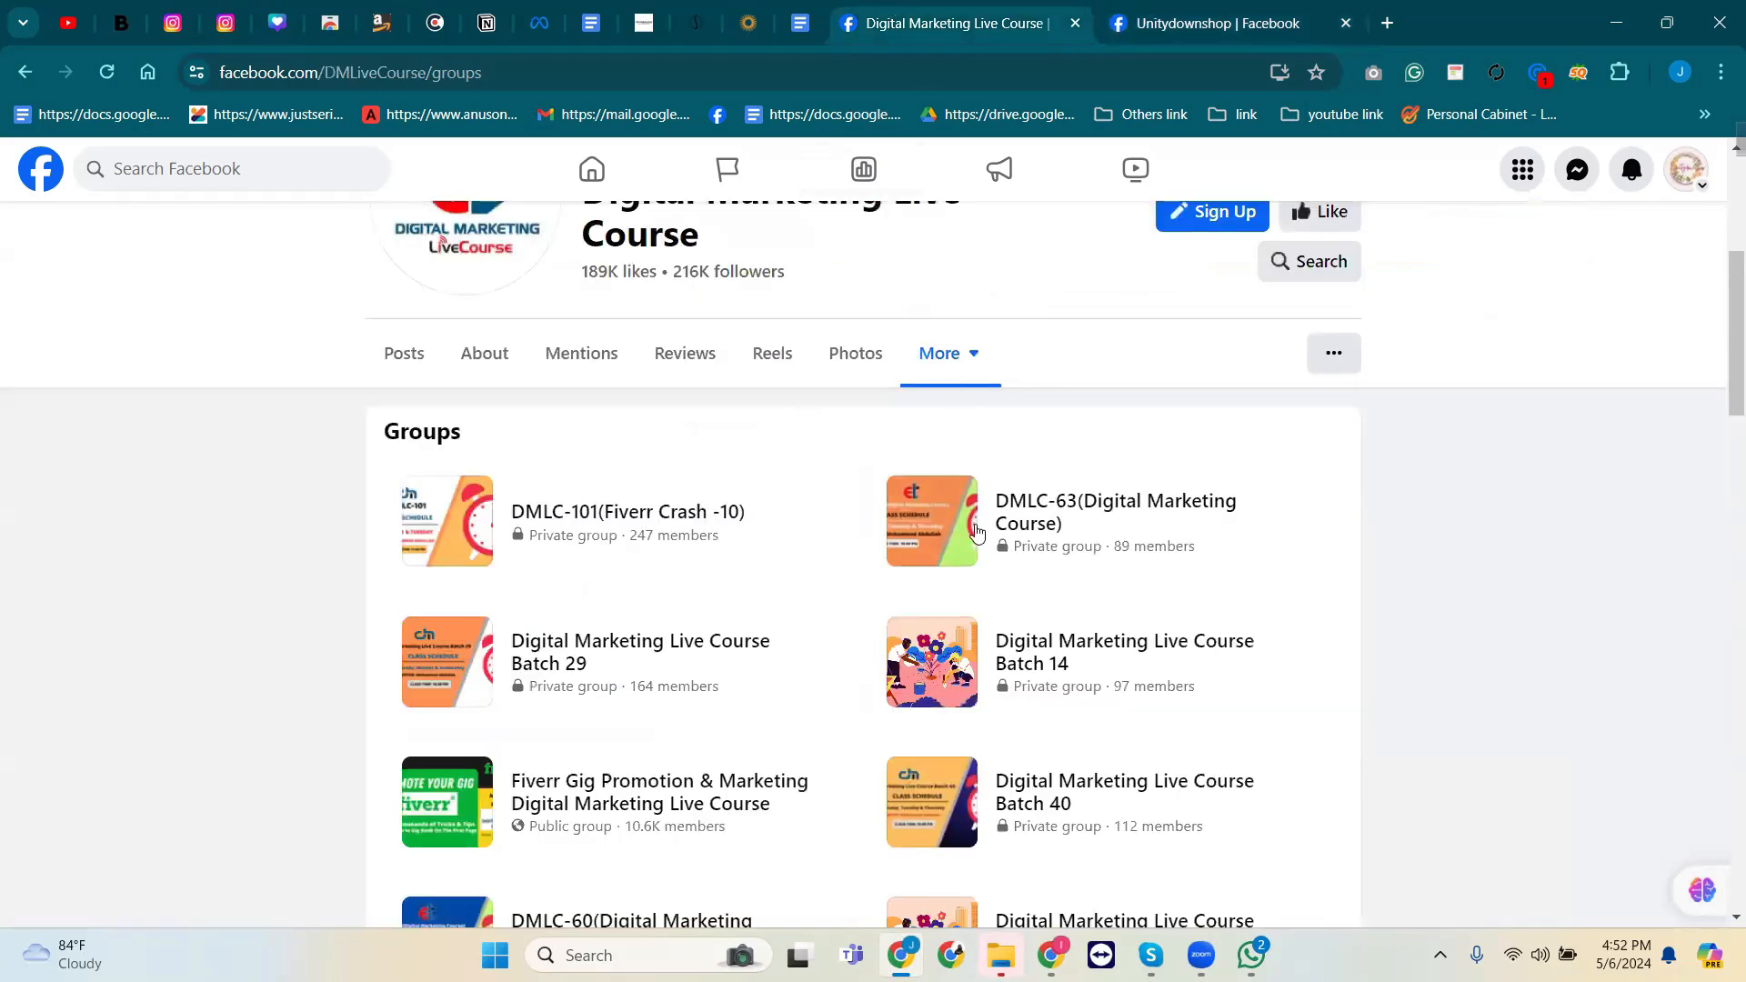
scroll(966, 537, "up", 2)
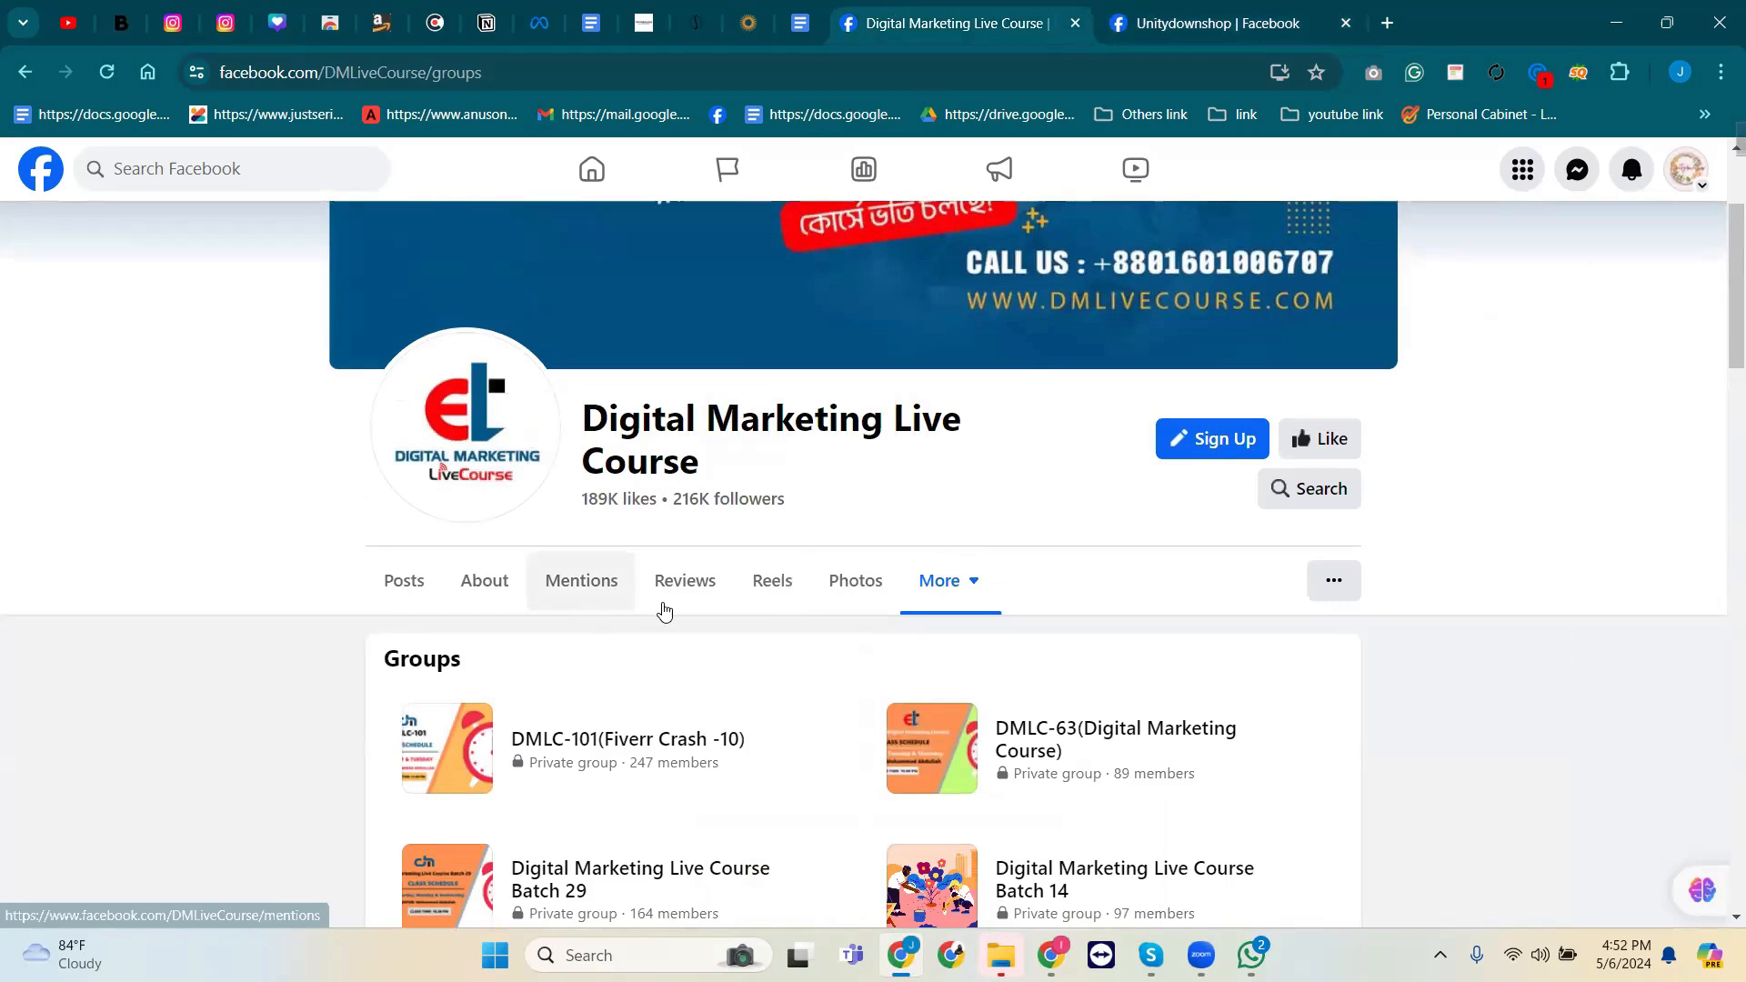
left_click(955, 591)
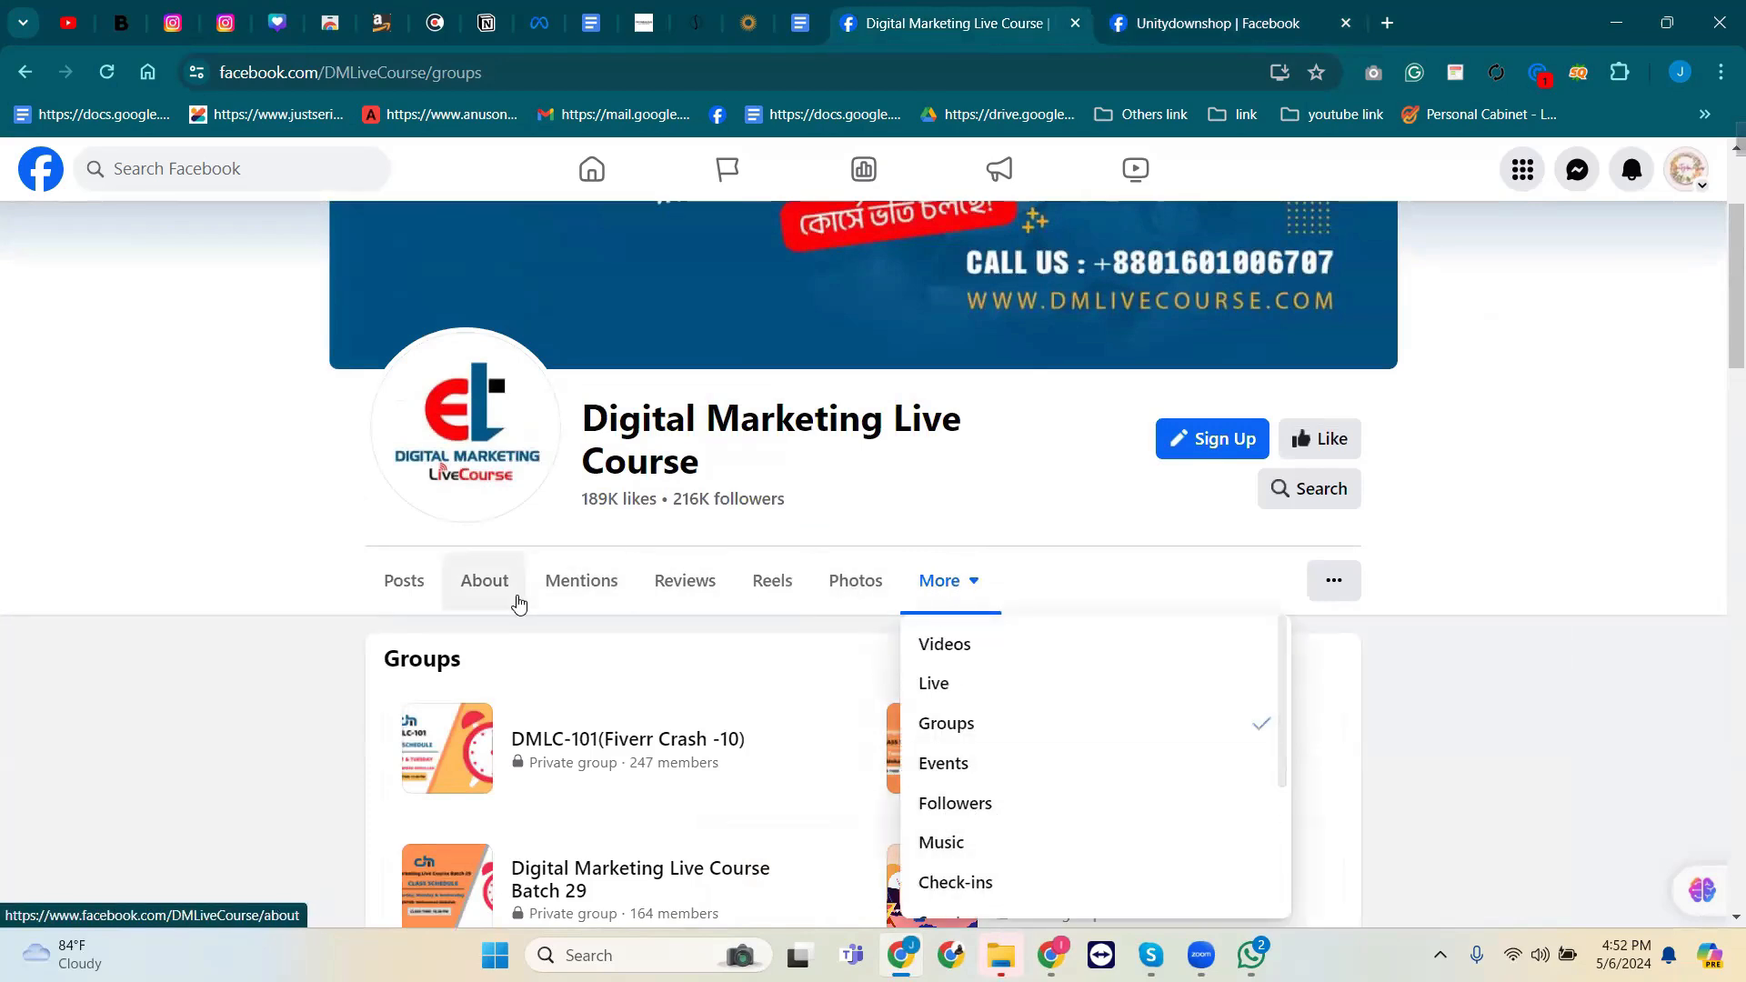
left_click(429, 595)
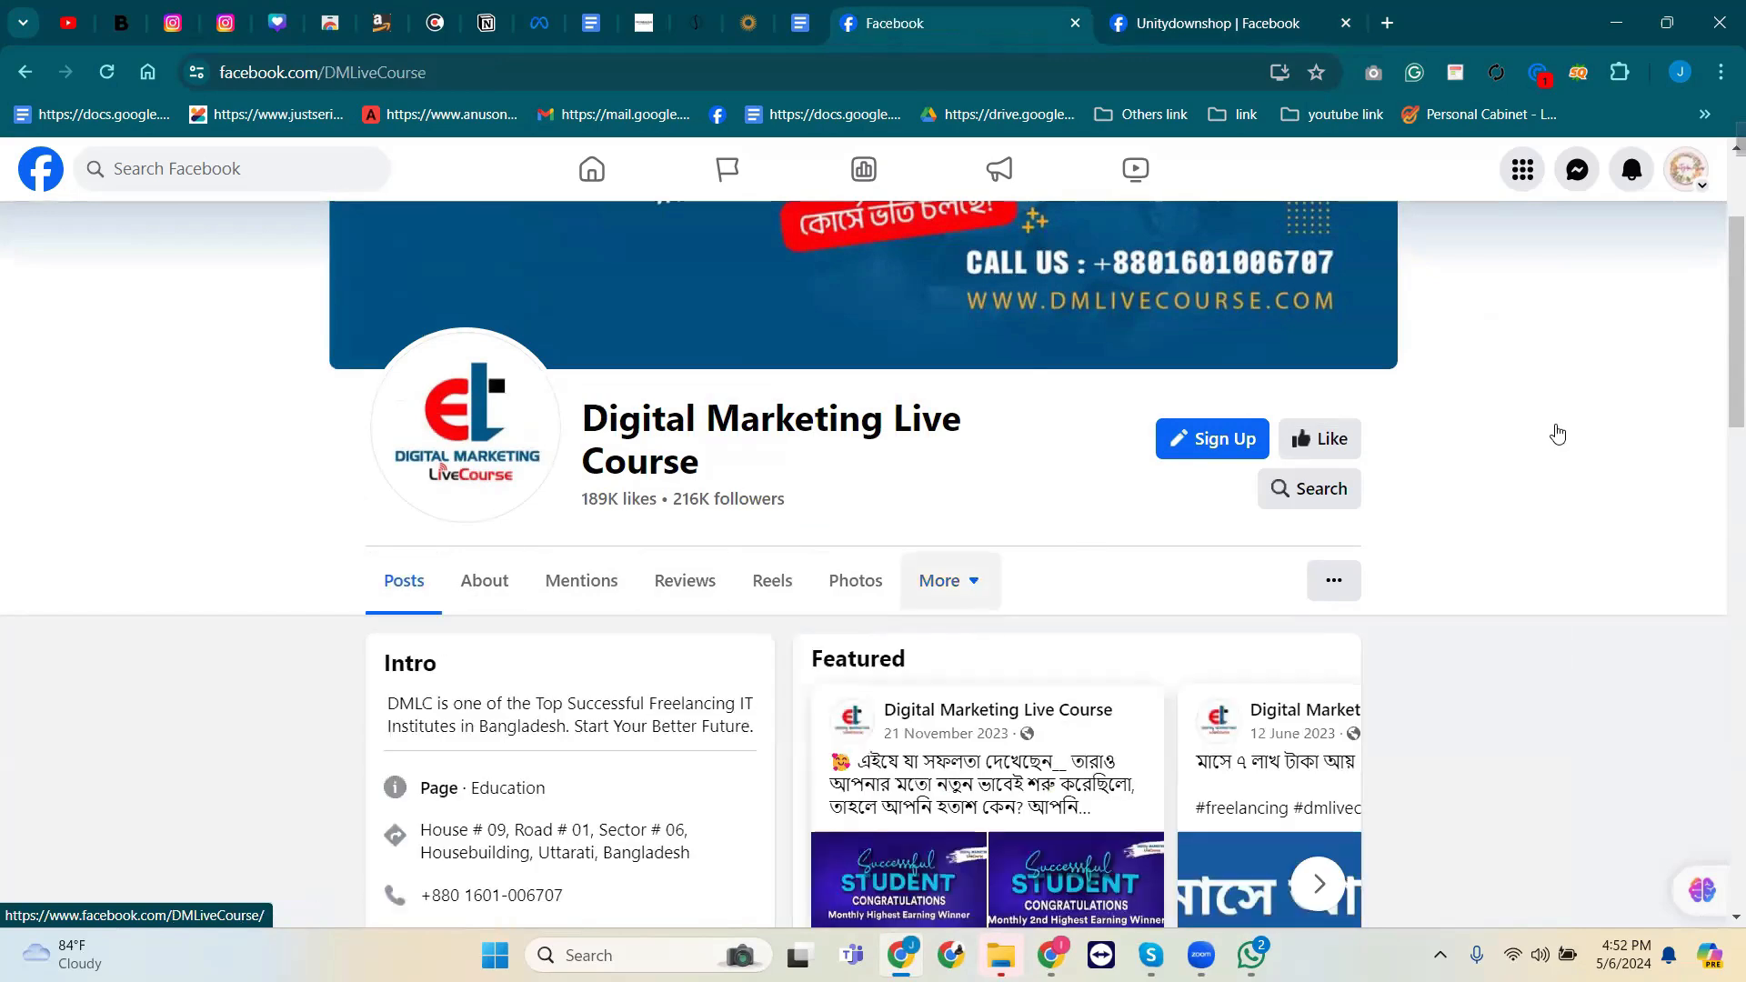
scroll(1387, 562, "up", 3)
scroll(1386, 562, "down", 5)
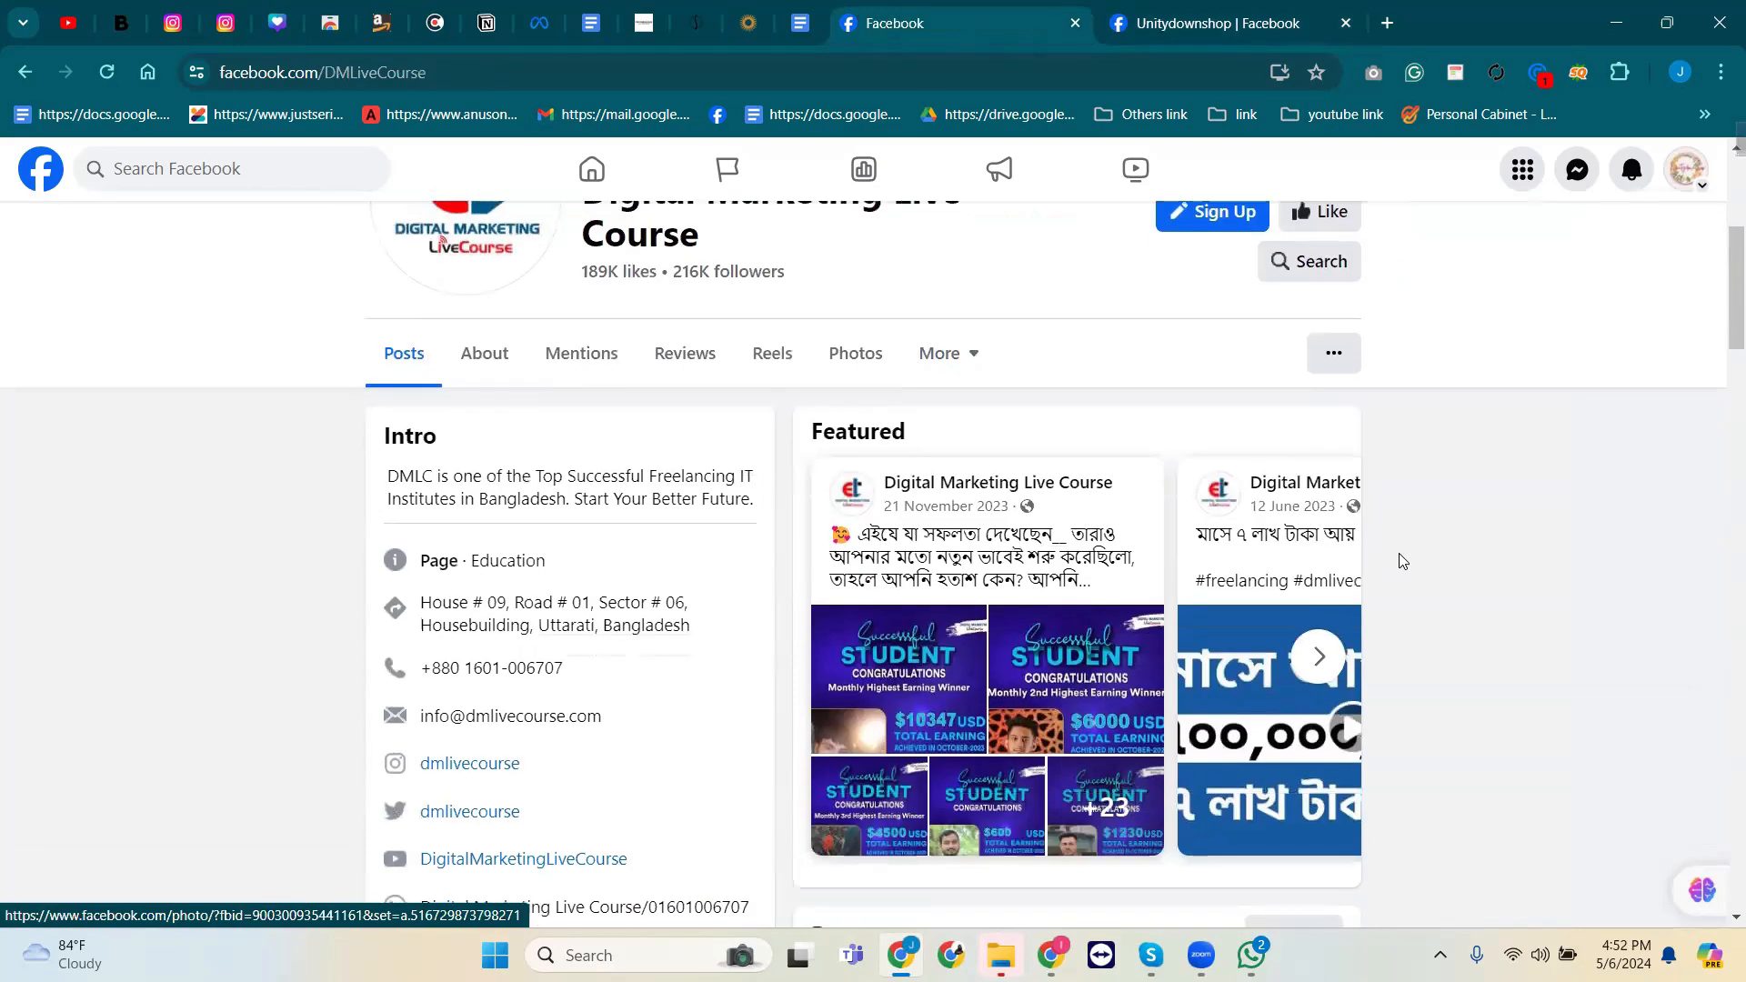
scroll(1396, 557, "up", 3)
Capture the area around the Sign Up and Like buttons, mark both with red arrows, and discard the capture.
left_click(1440, 955)
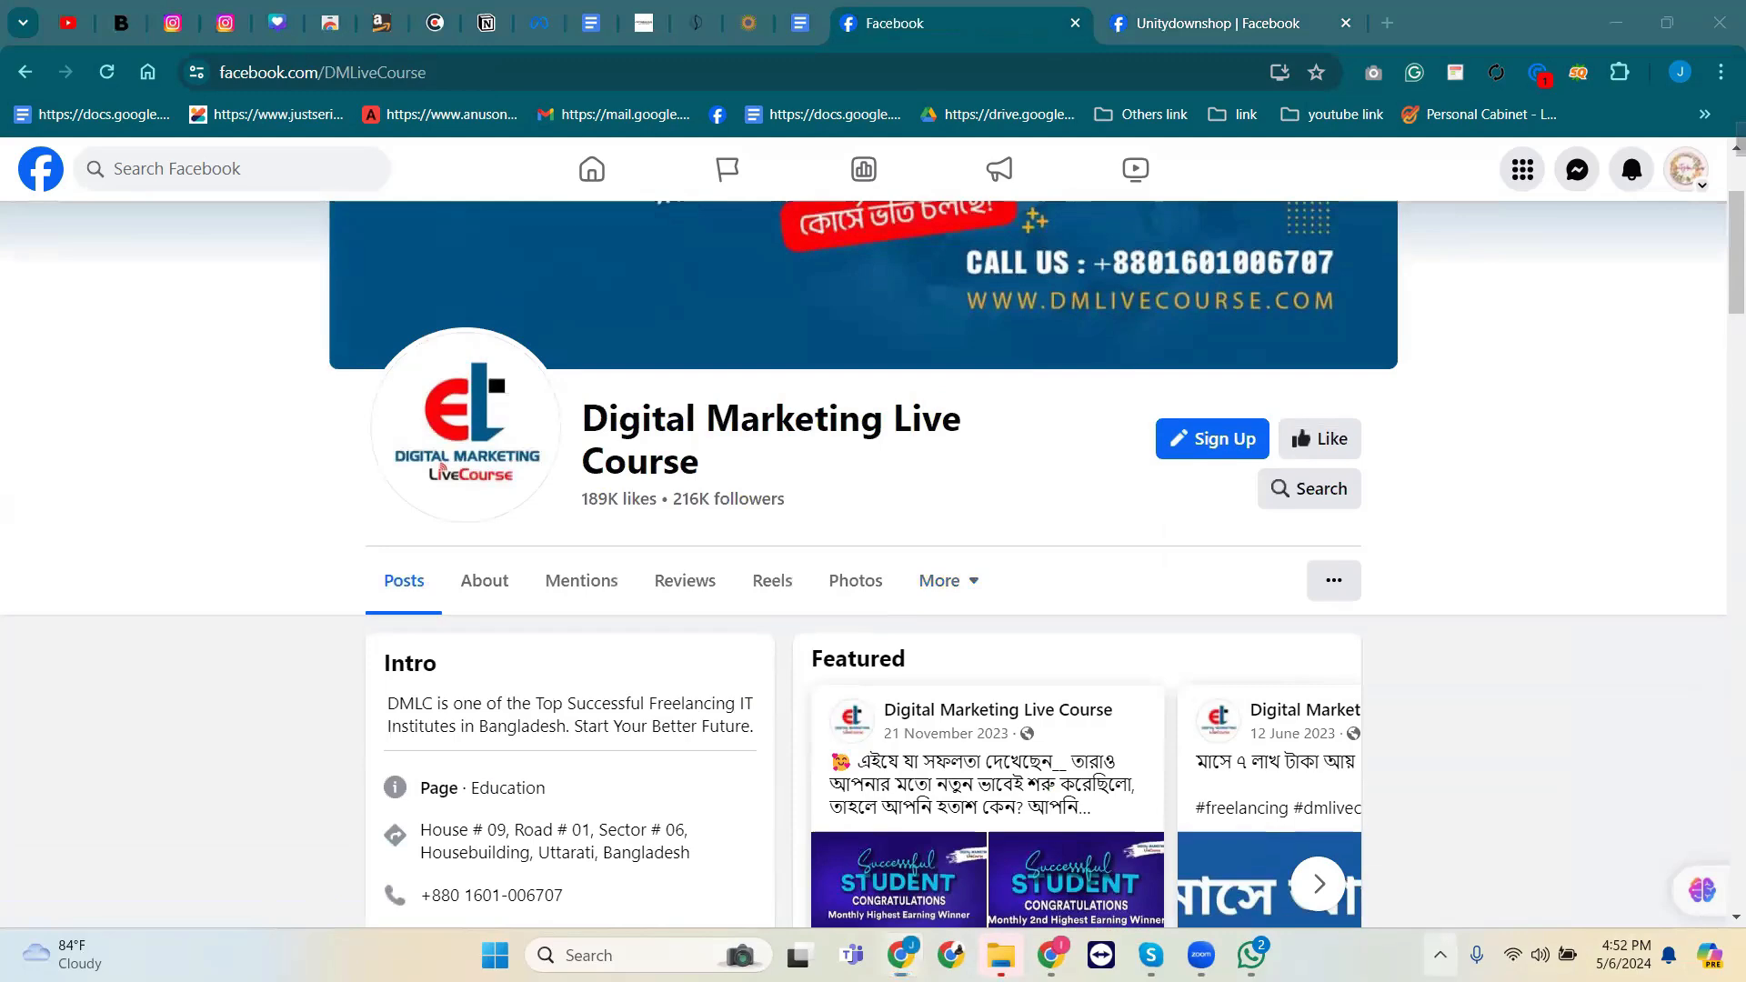
left_click(1440, 839)
left_click_drag(1022, 362, 1480, 555)
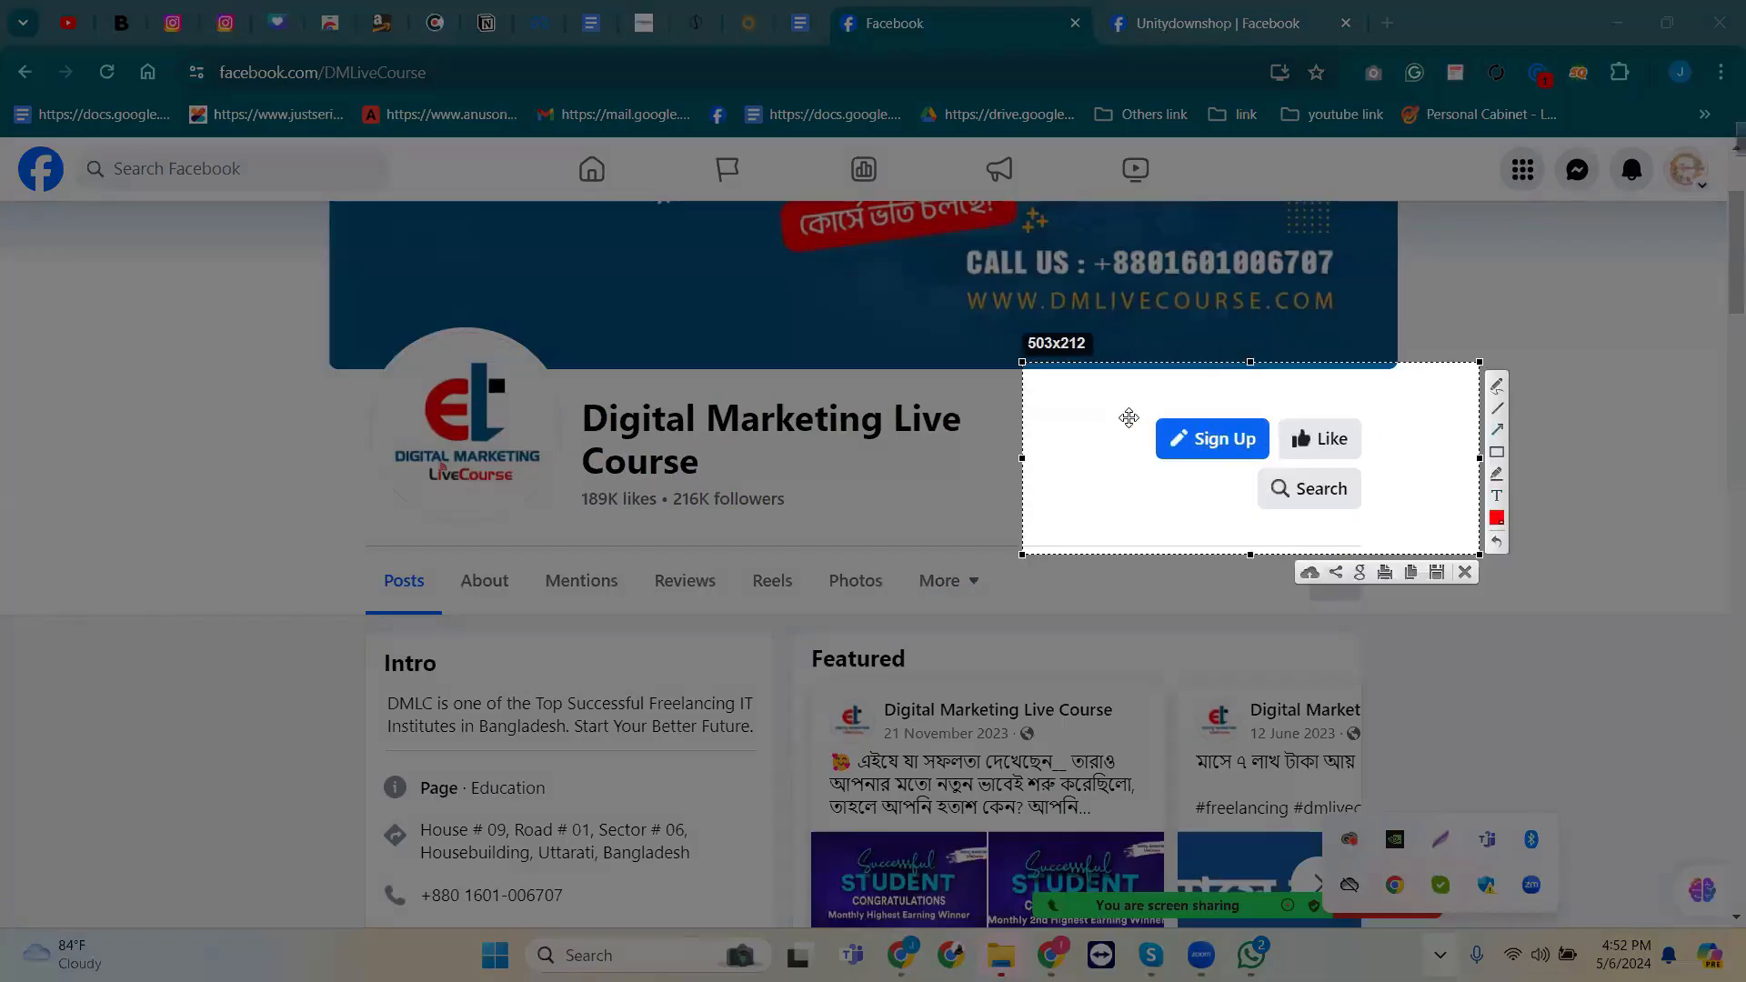
left_click_drag(1055, 427, 1143, 439)
left_click_drag(1452, 425, 1381, 438)
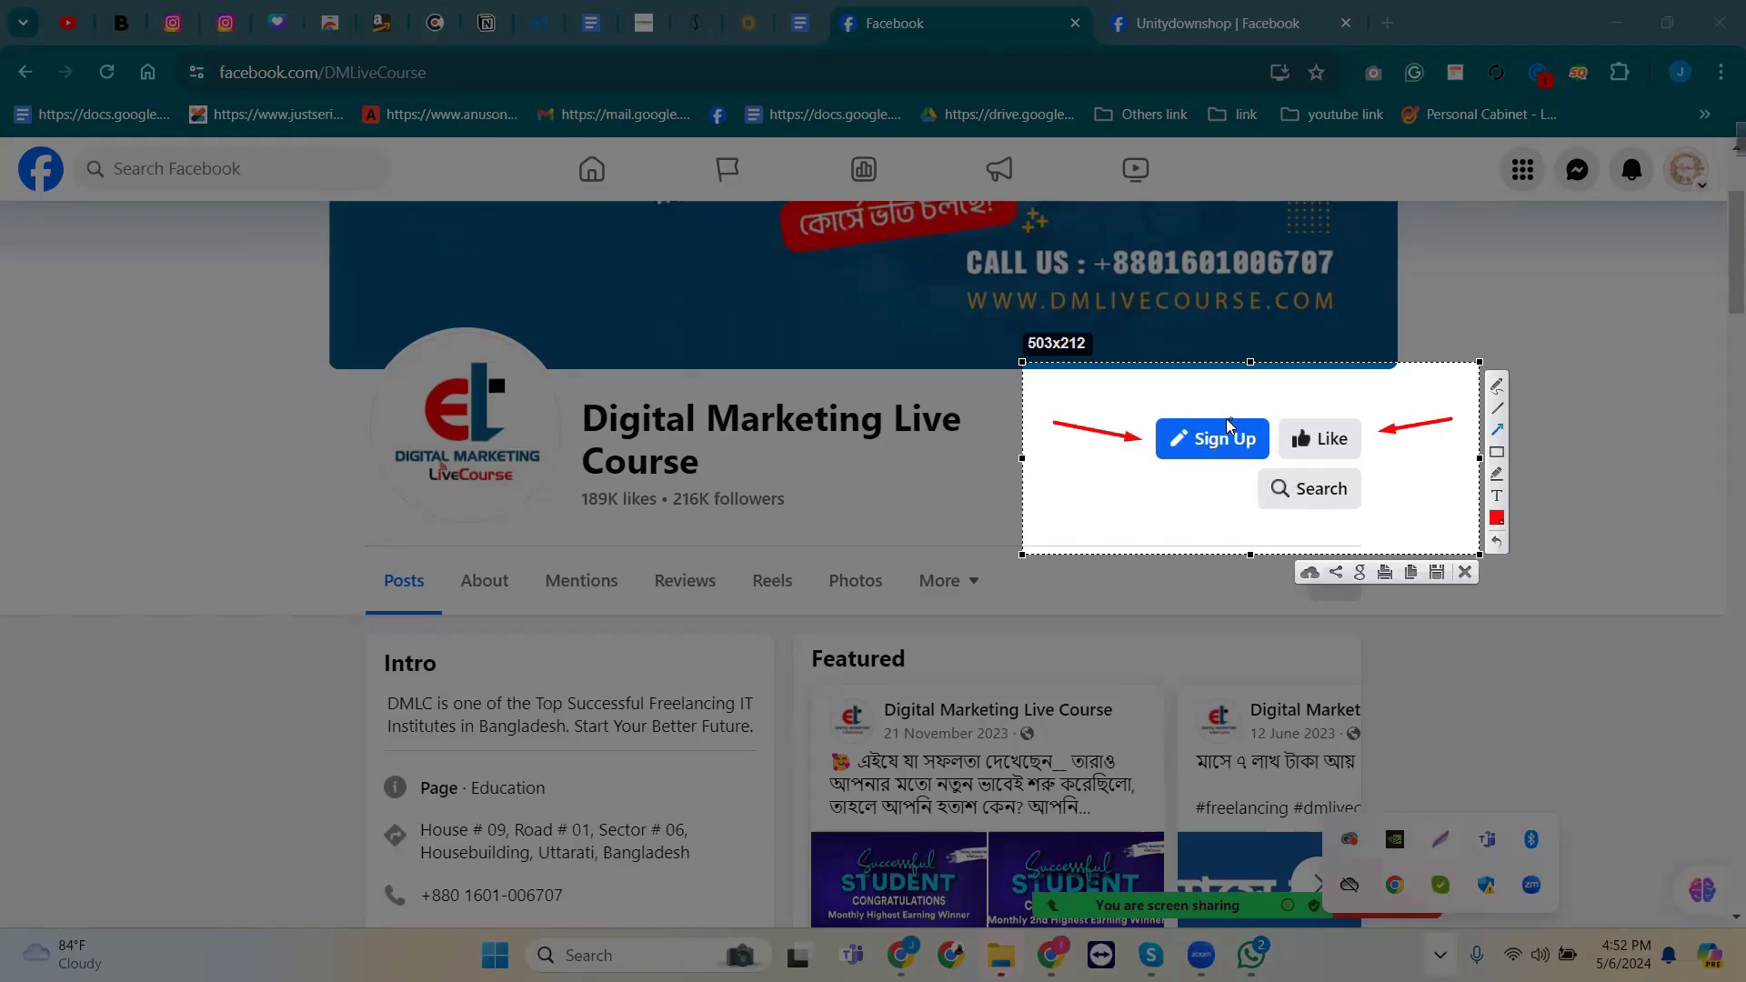
left_click(1466, 573)
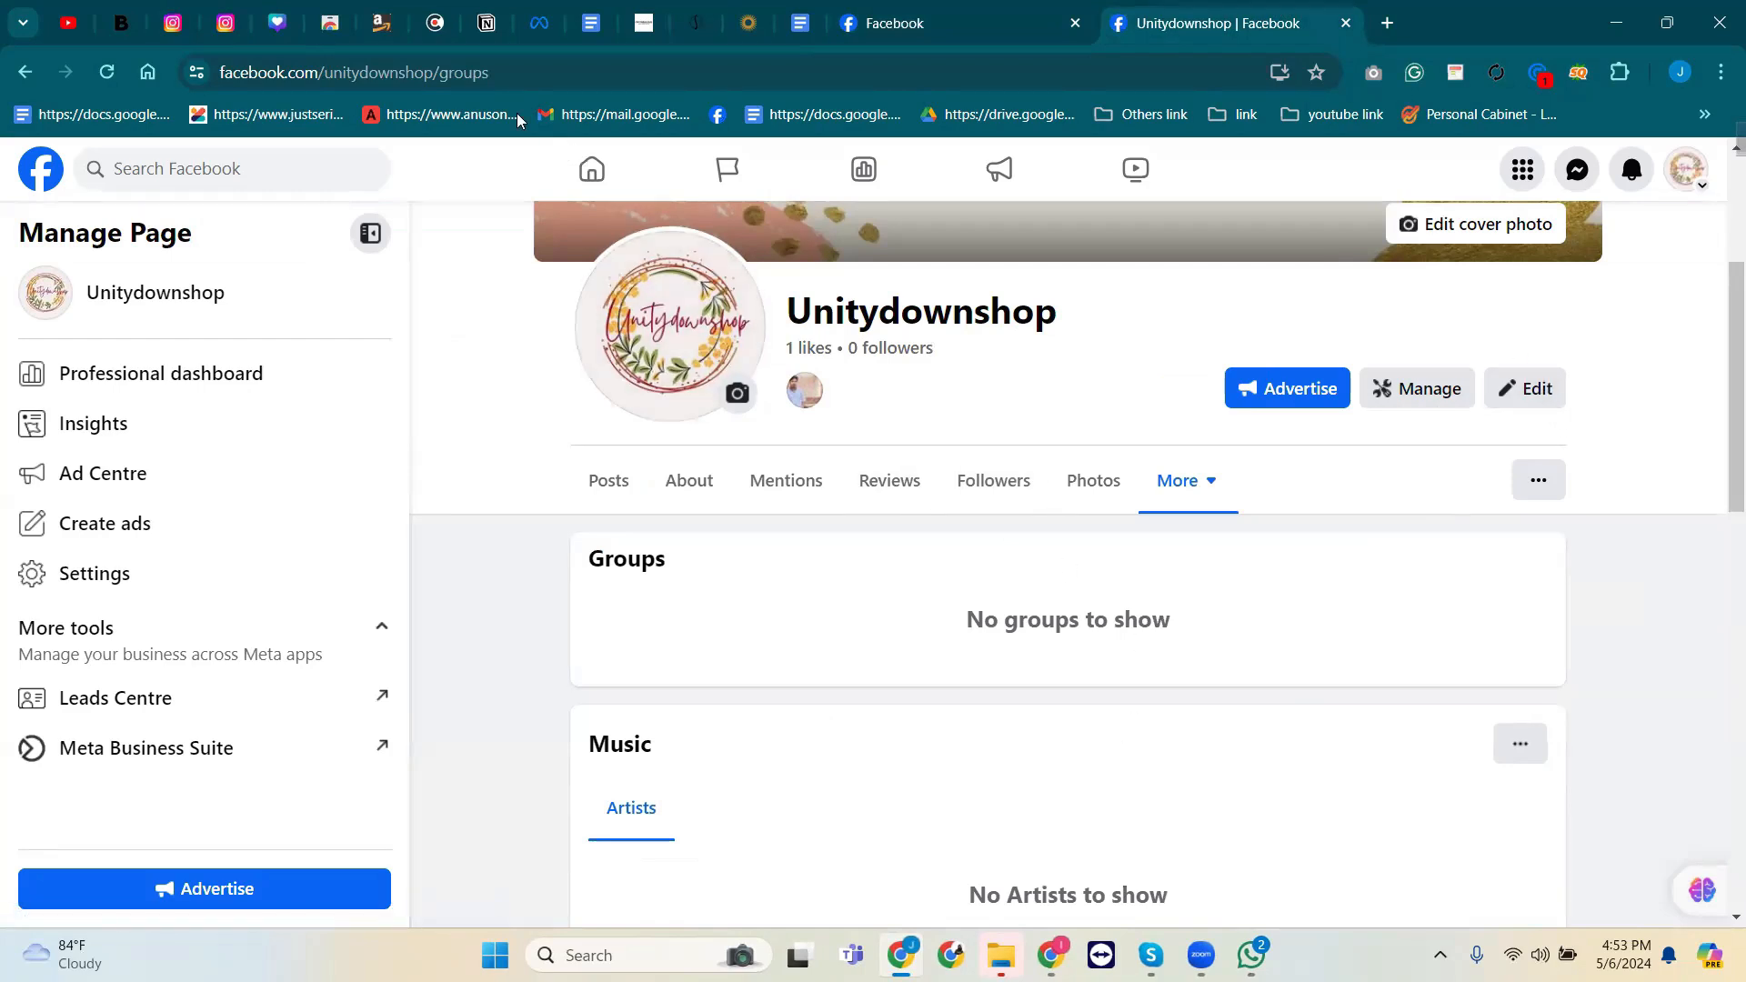
left_click(459, 72)
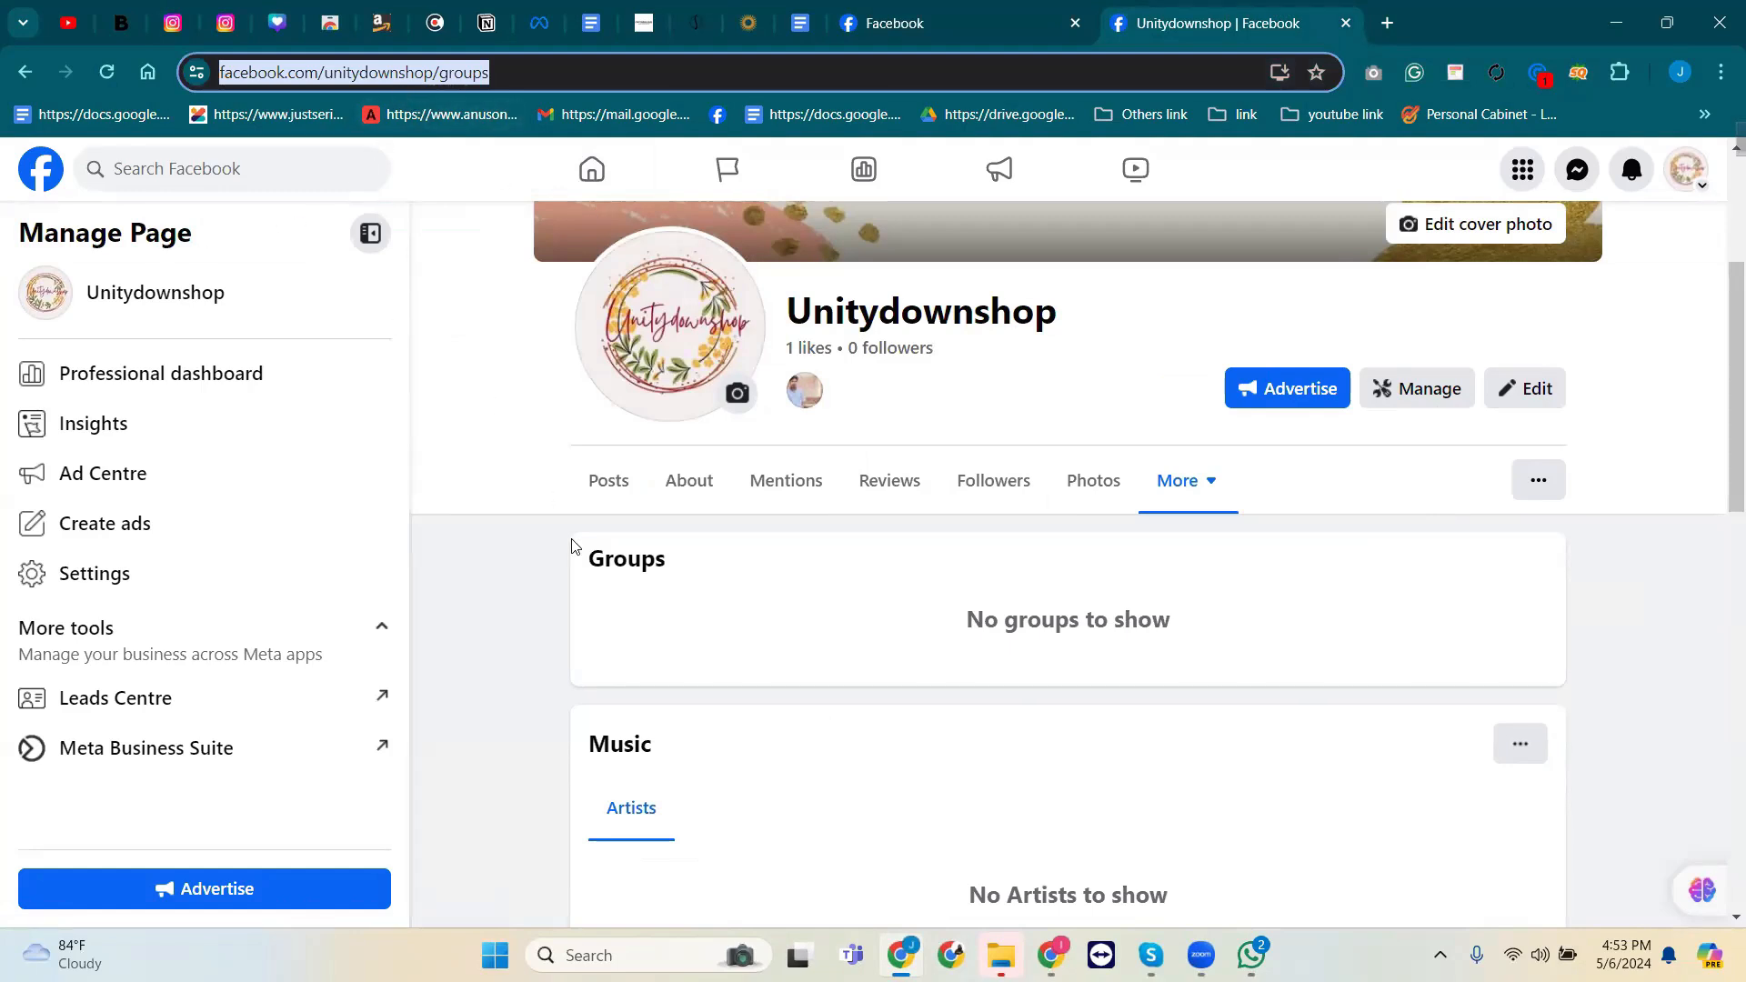
scroll(627, 555, "down", 7)
scroll(626, 554, "up", 10)
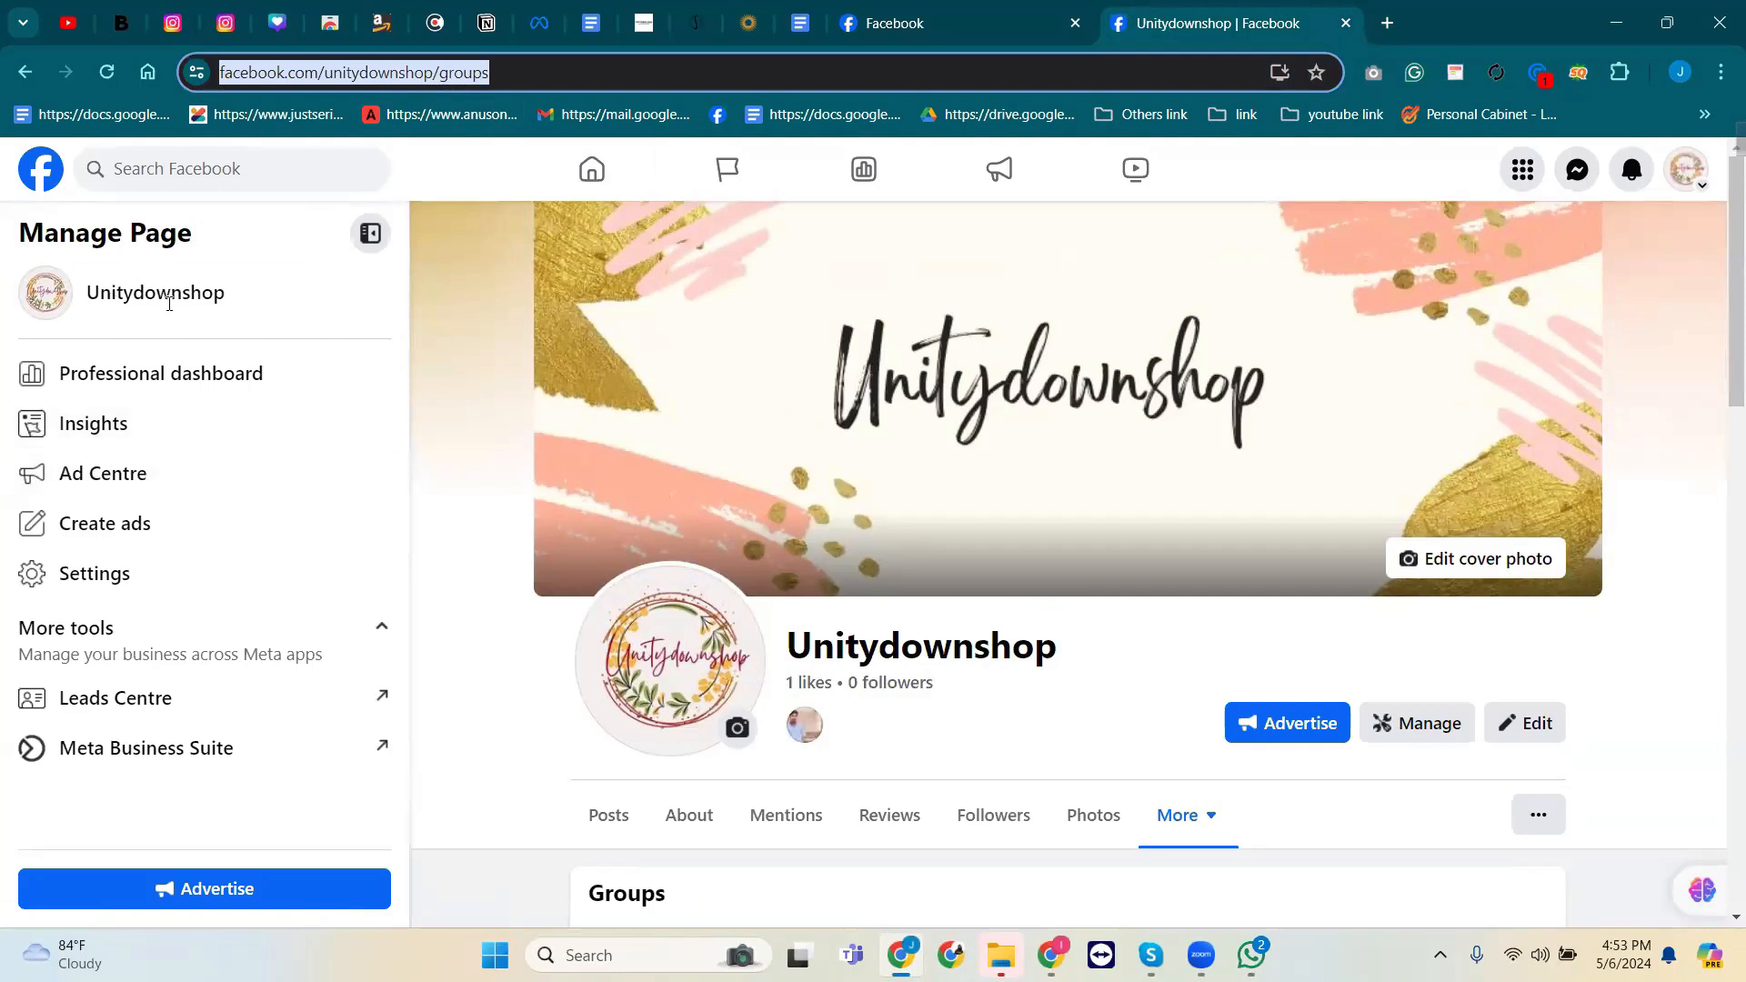
left_click(353, 82)
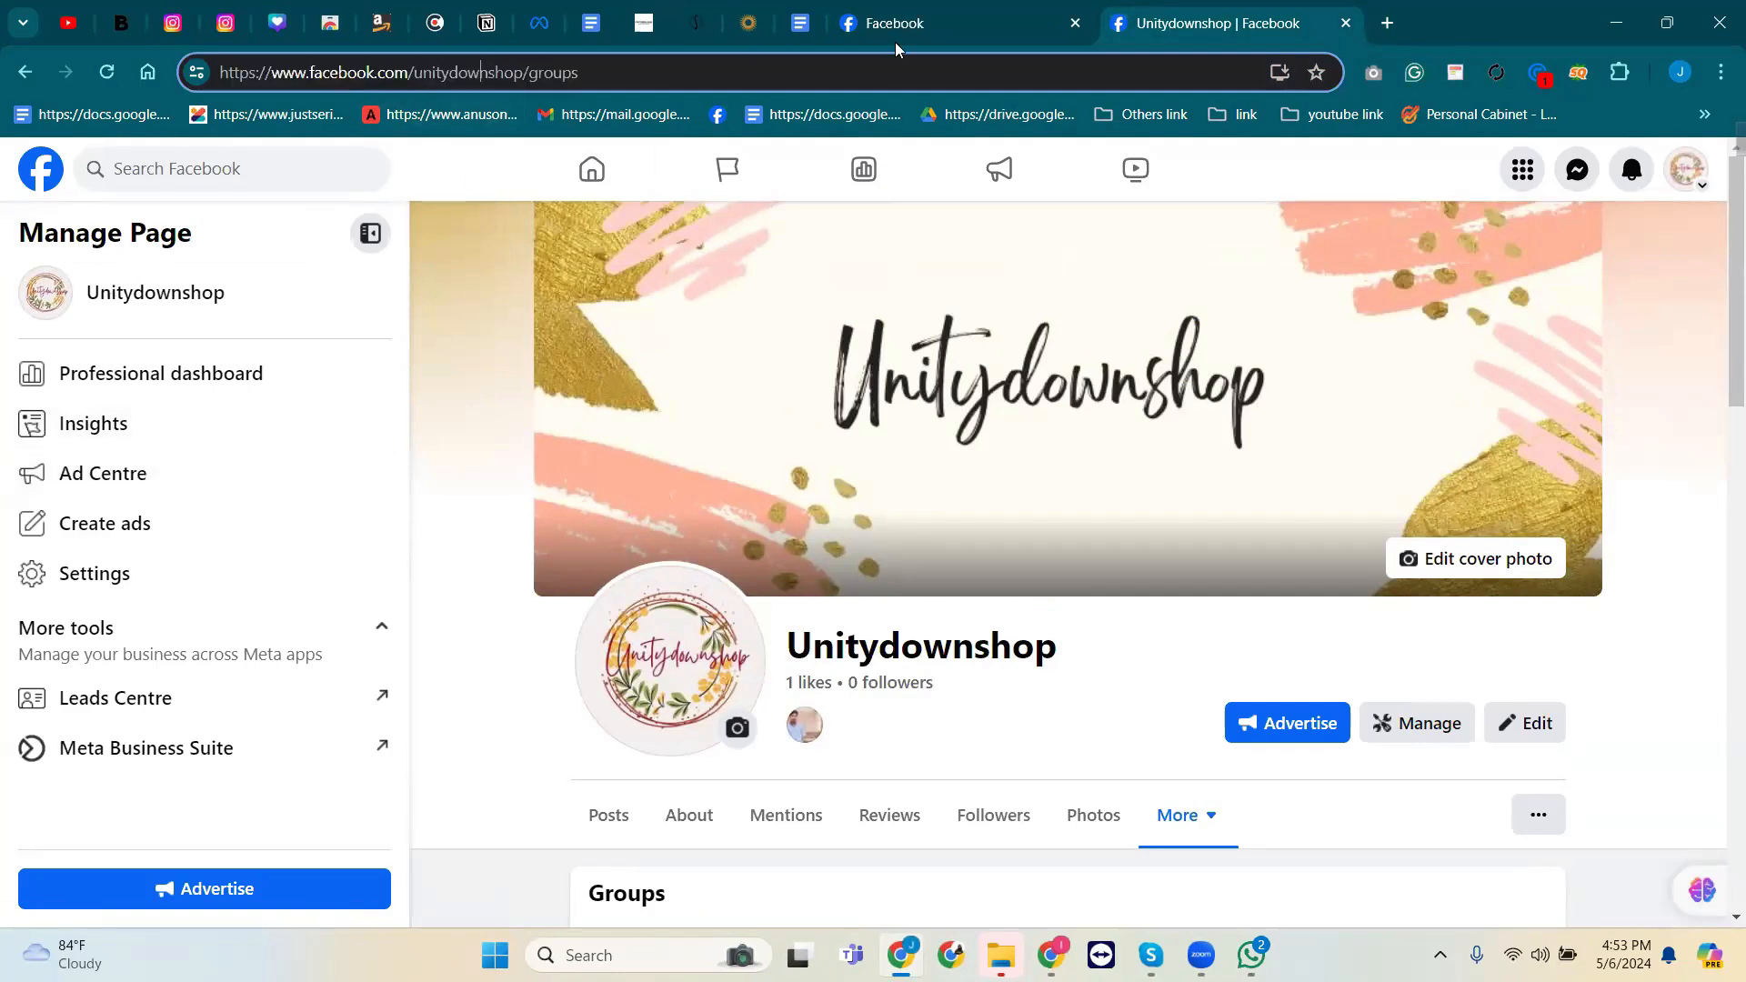
Duplicate the Digital Marketing Live Course tab and open Unitydownshop's main page in the copy from the home feed.
left_click(1037, 13)
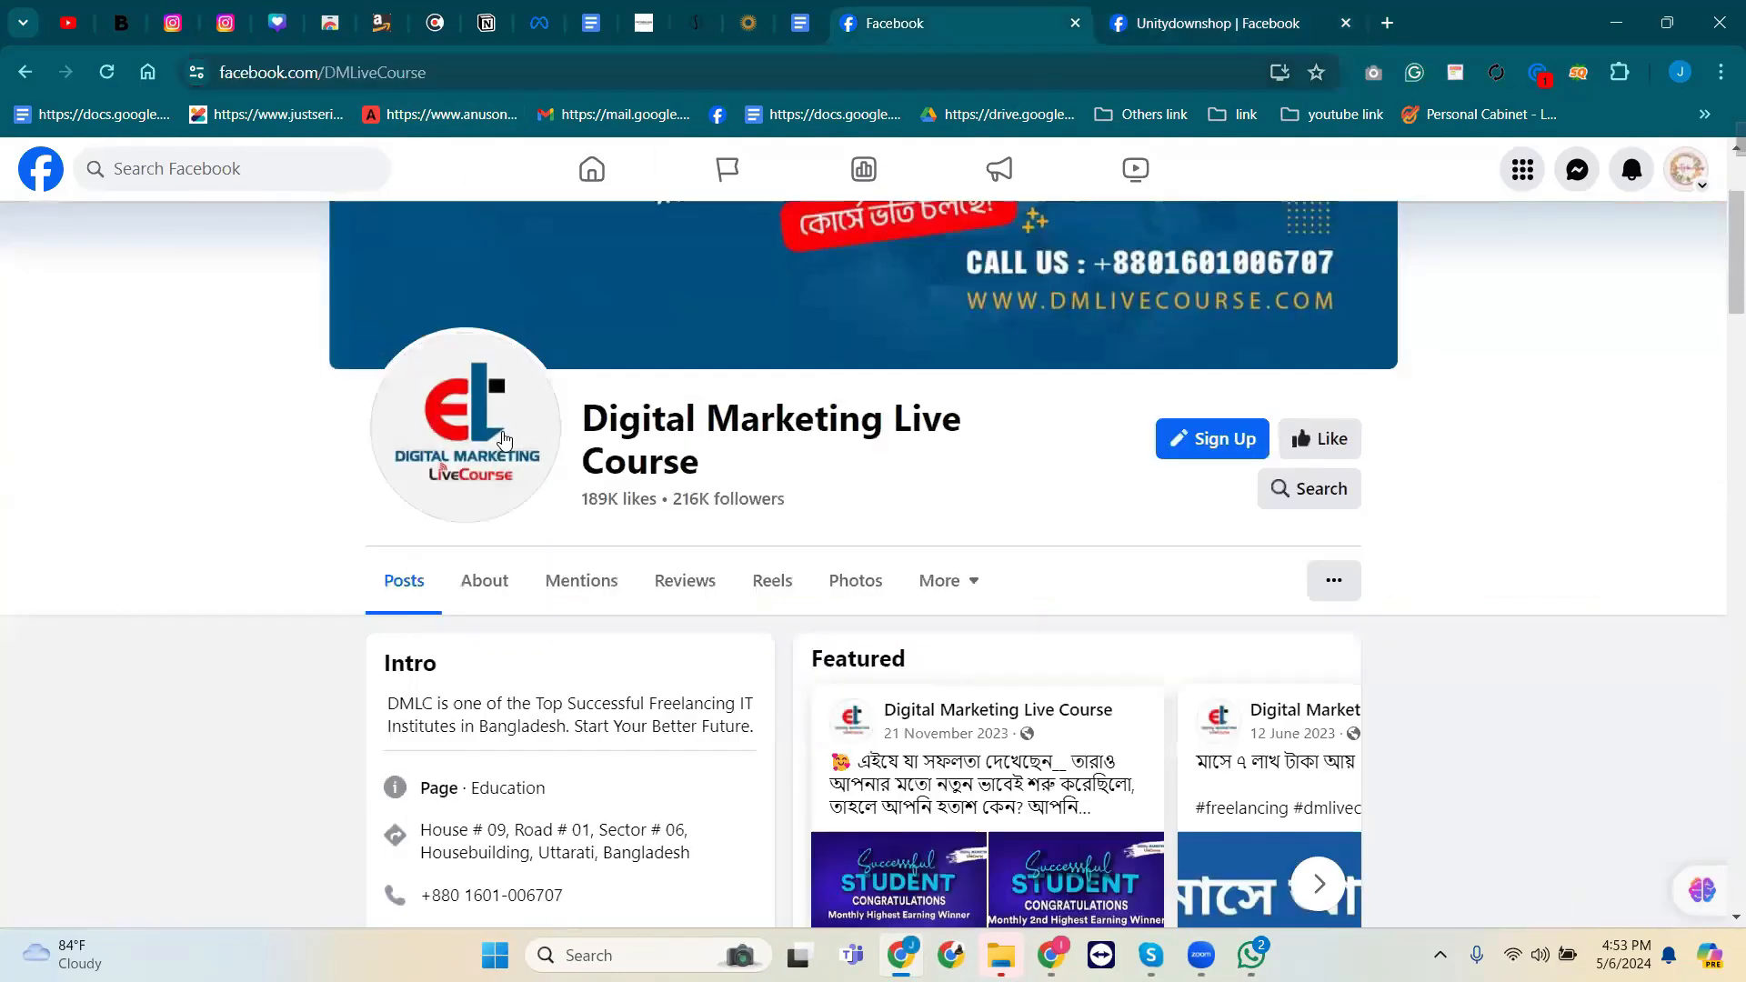
right_click(978, 11)
left_click(1078, 208)
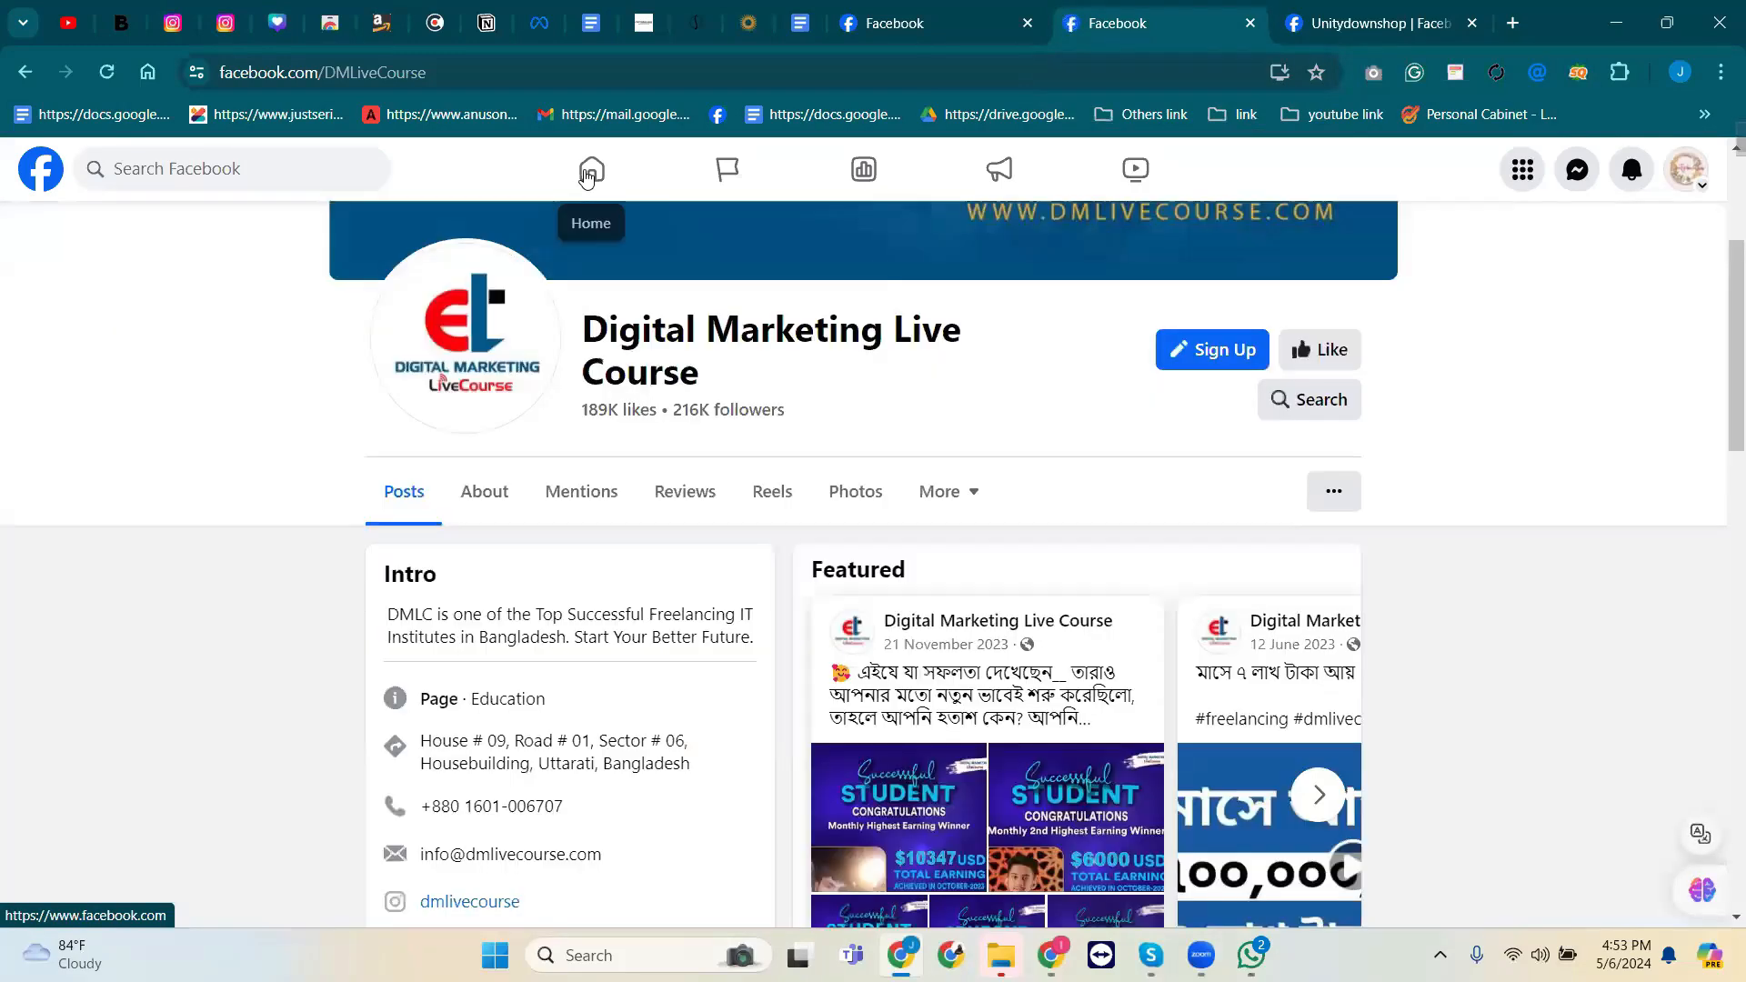
left_click(588, 175)
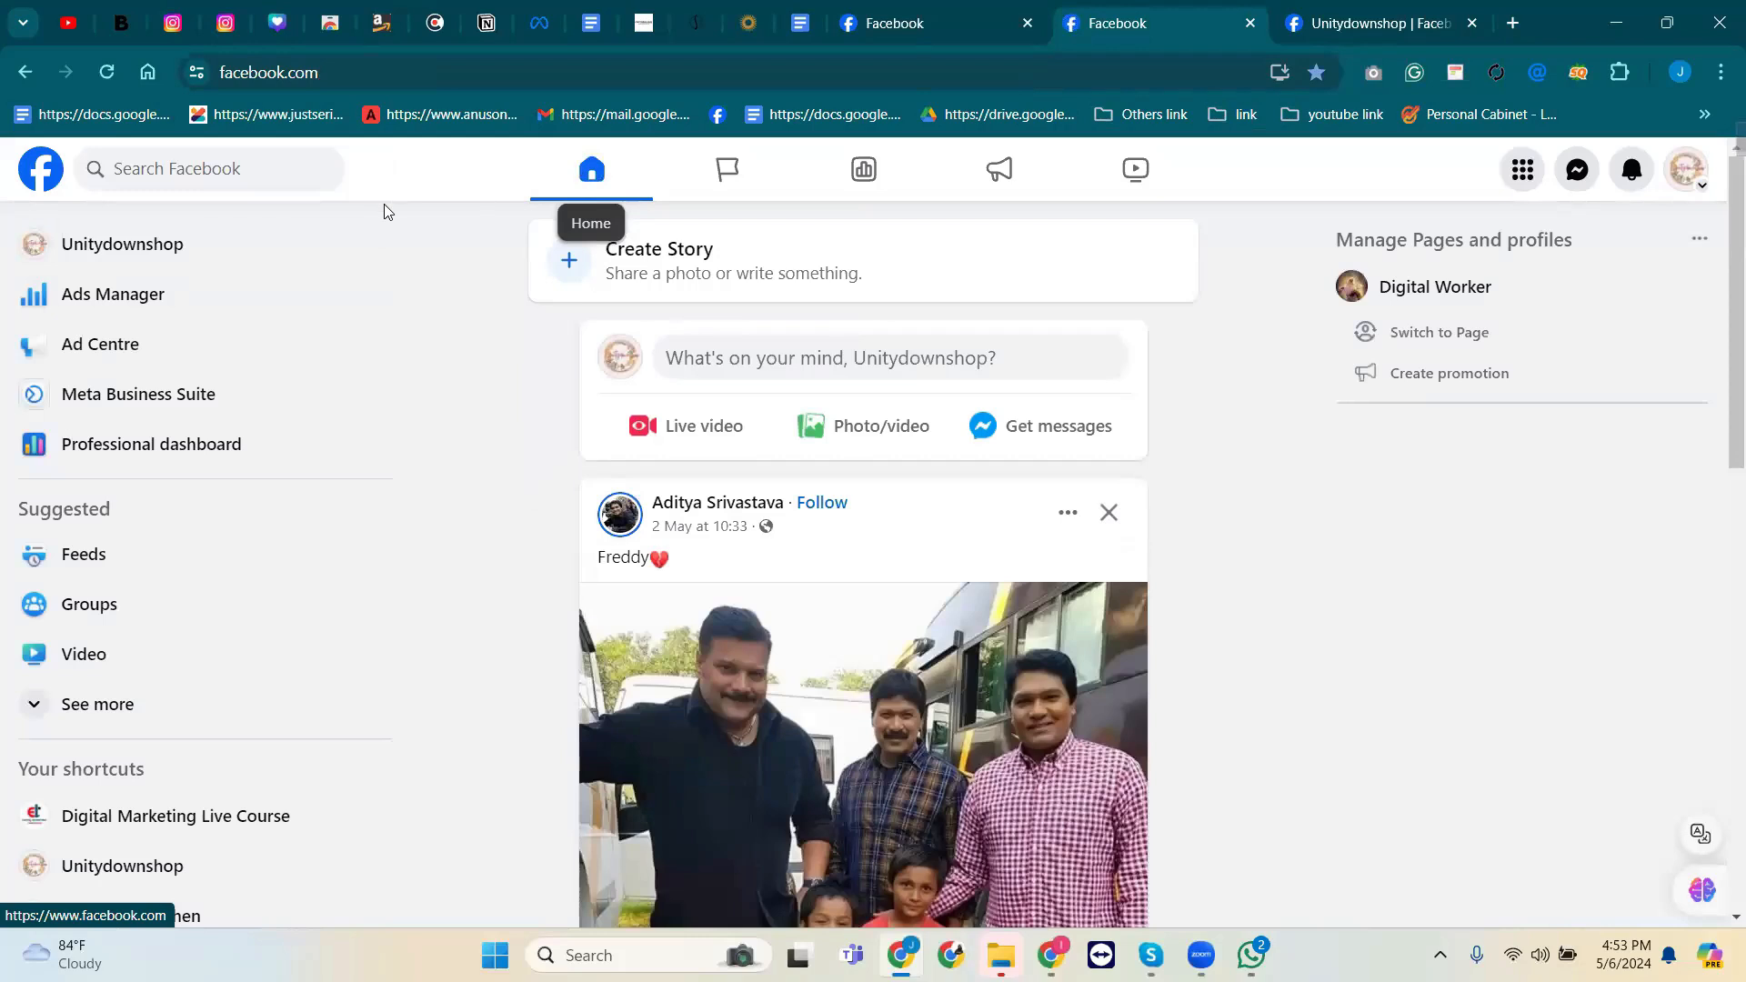
left_click(179, 240)
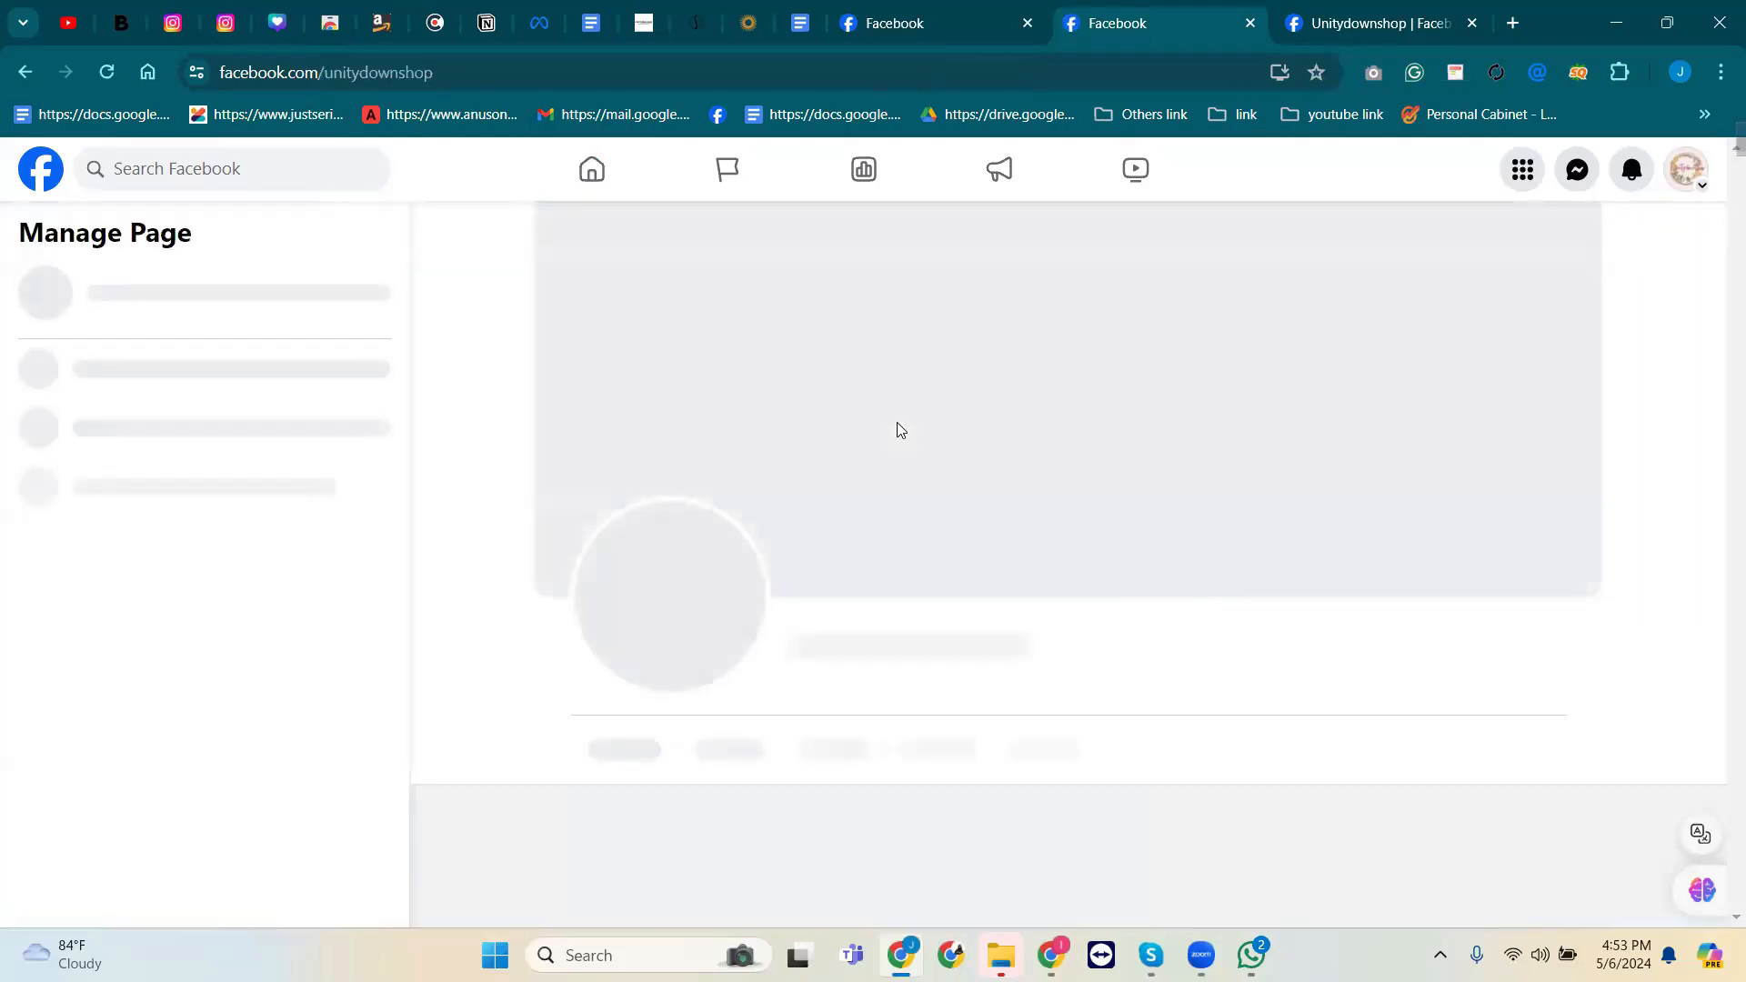
scroll(898, 428, "down", 4)
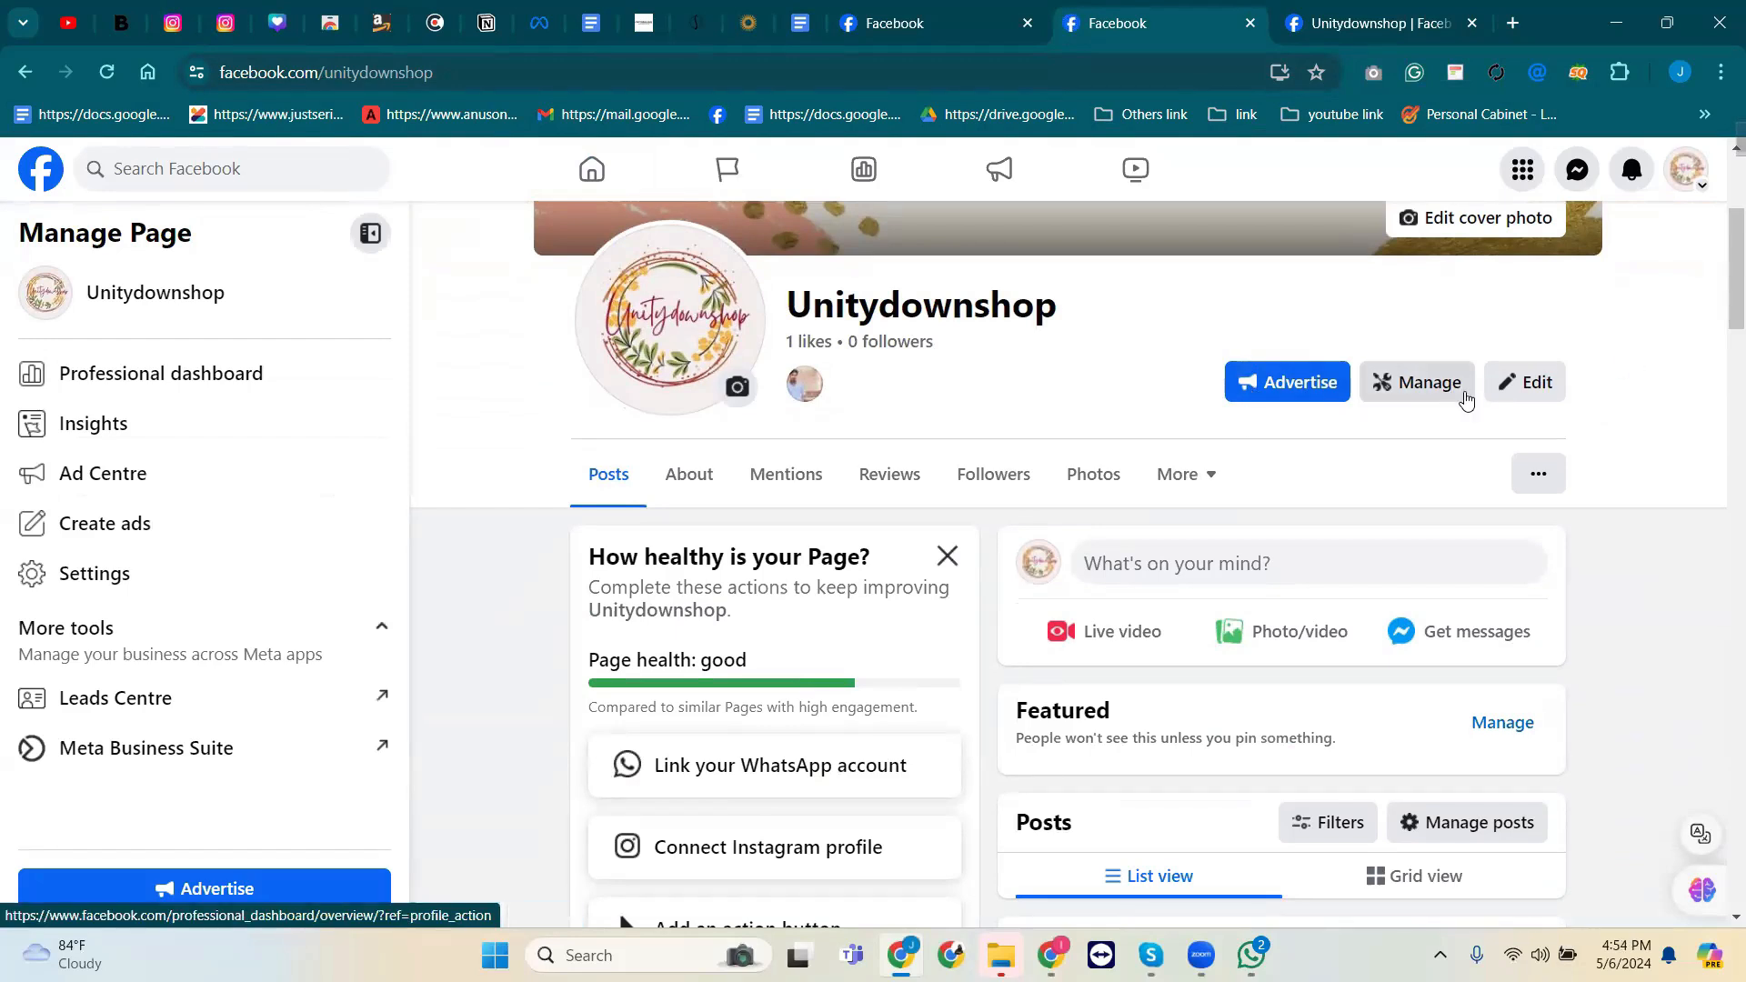
Switch to the Unitydownshop tab showing its Groups section and open the page in View as mode.
left_click(1376, 11)
scroll(1392, 604, "down", 4)
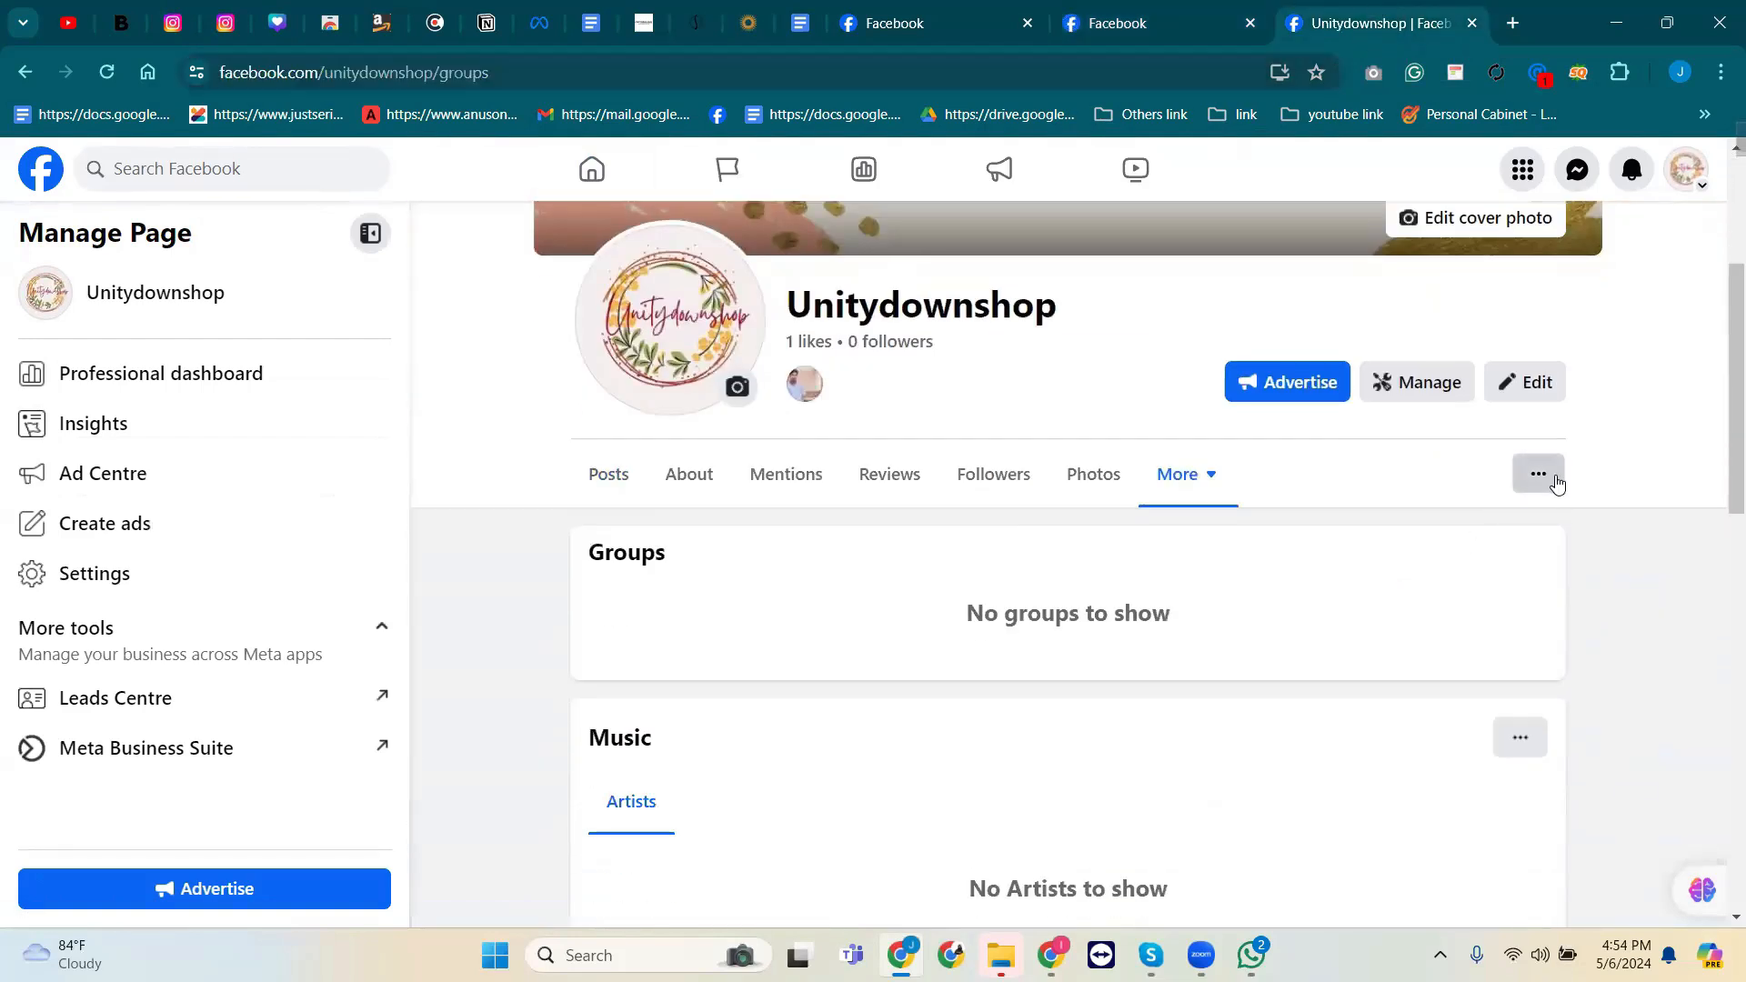
left_click(1539, 474)
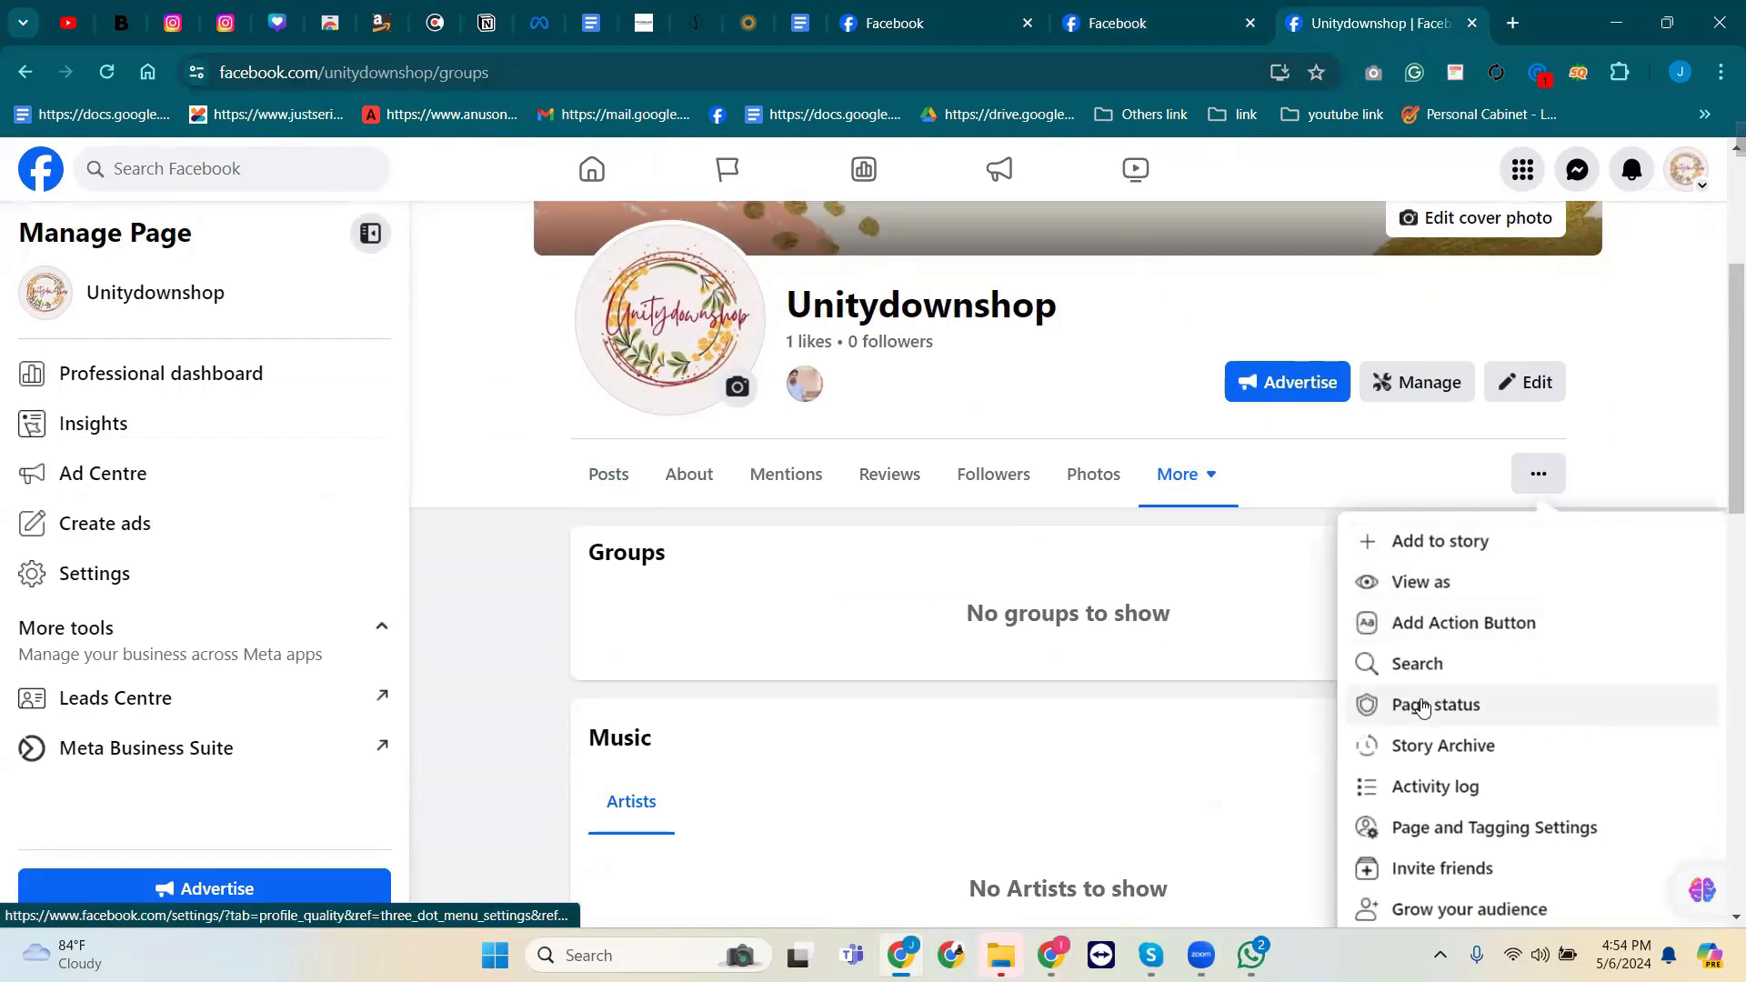
left_click(1409, 592)
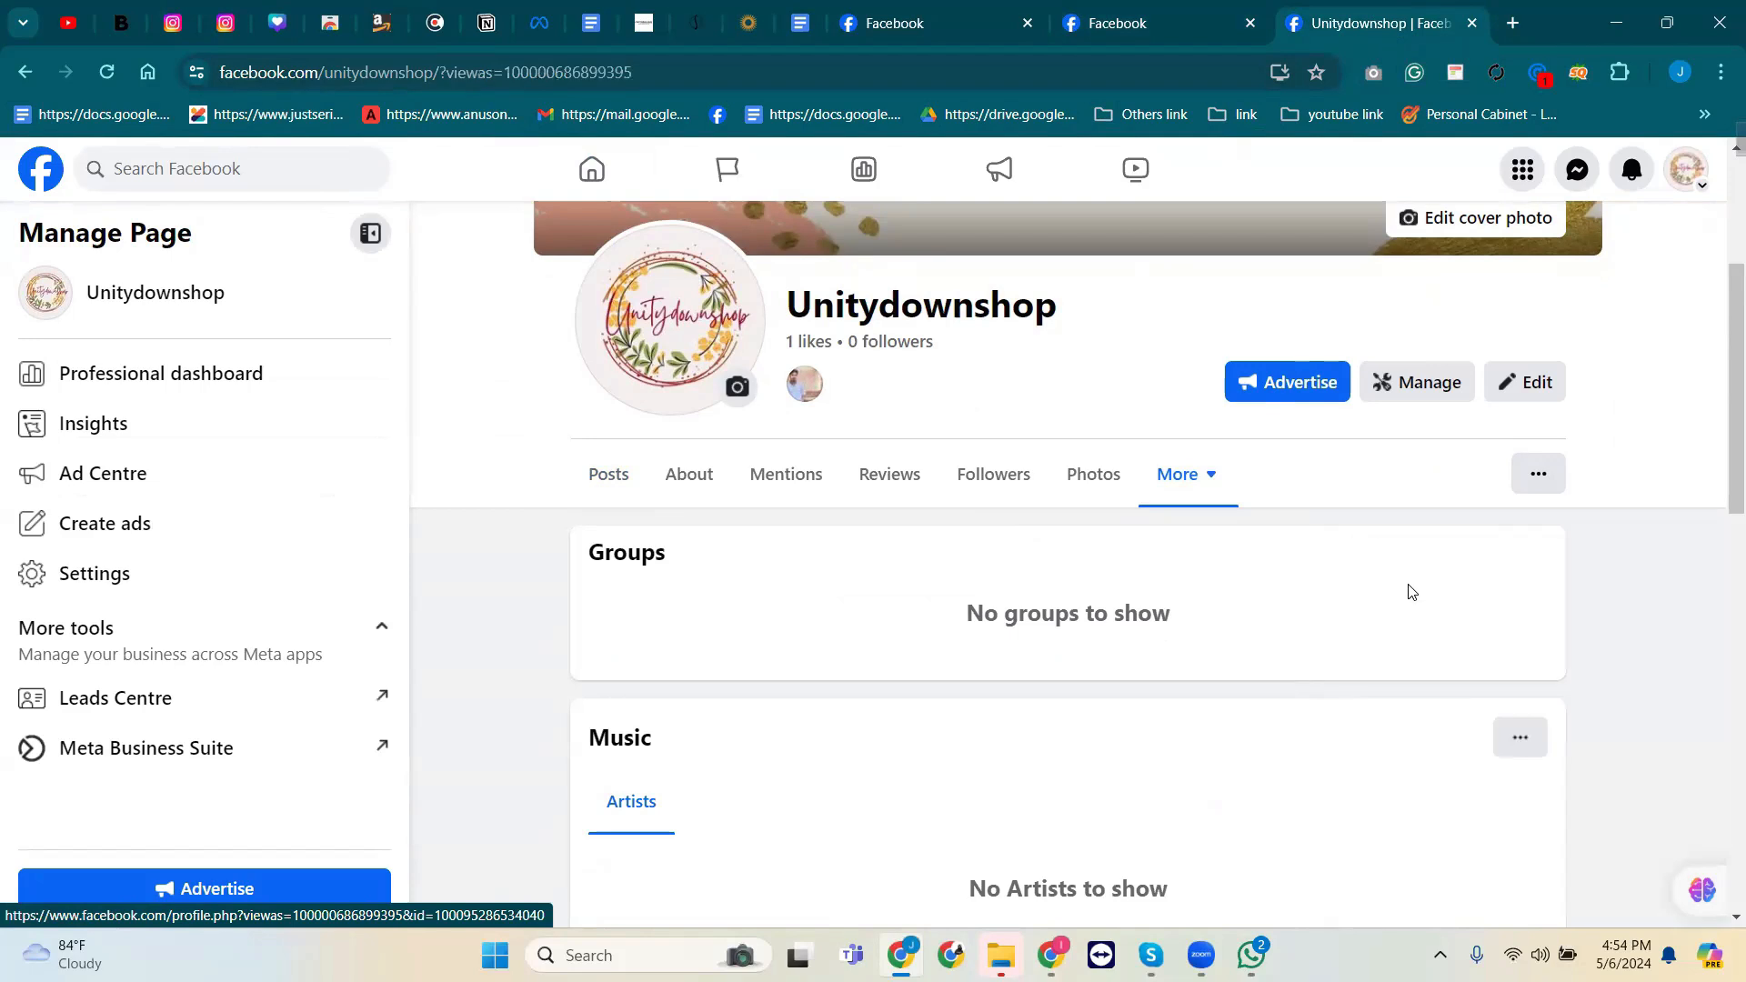
Examine Unitydownshop's intro, photos, posts and header buttons as a visitor sees them, and exit View As.
scroll(1416, 663, "down", 2)
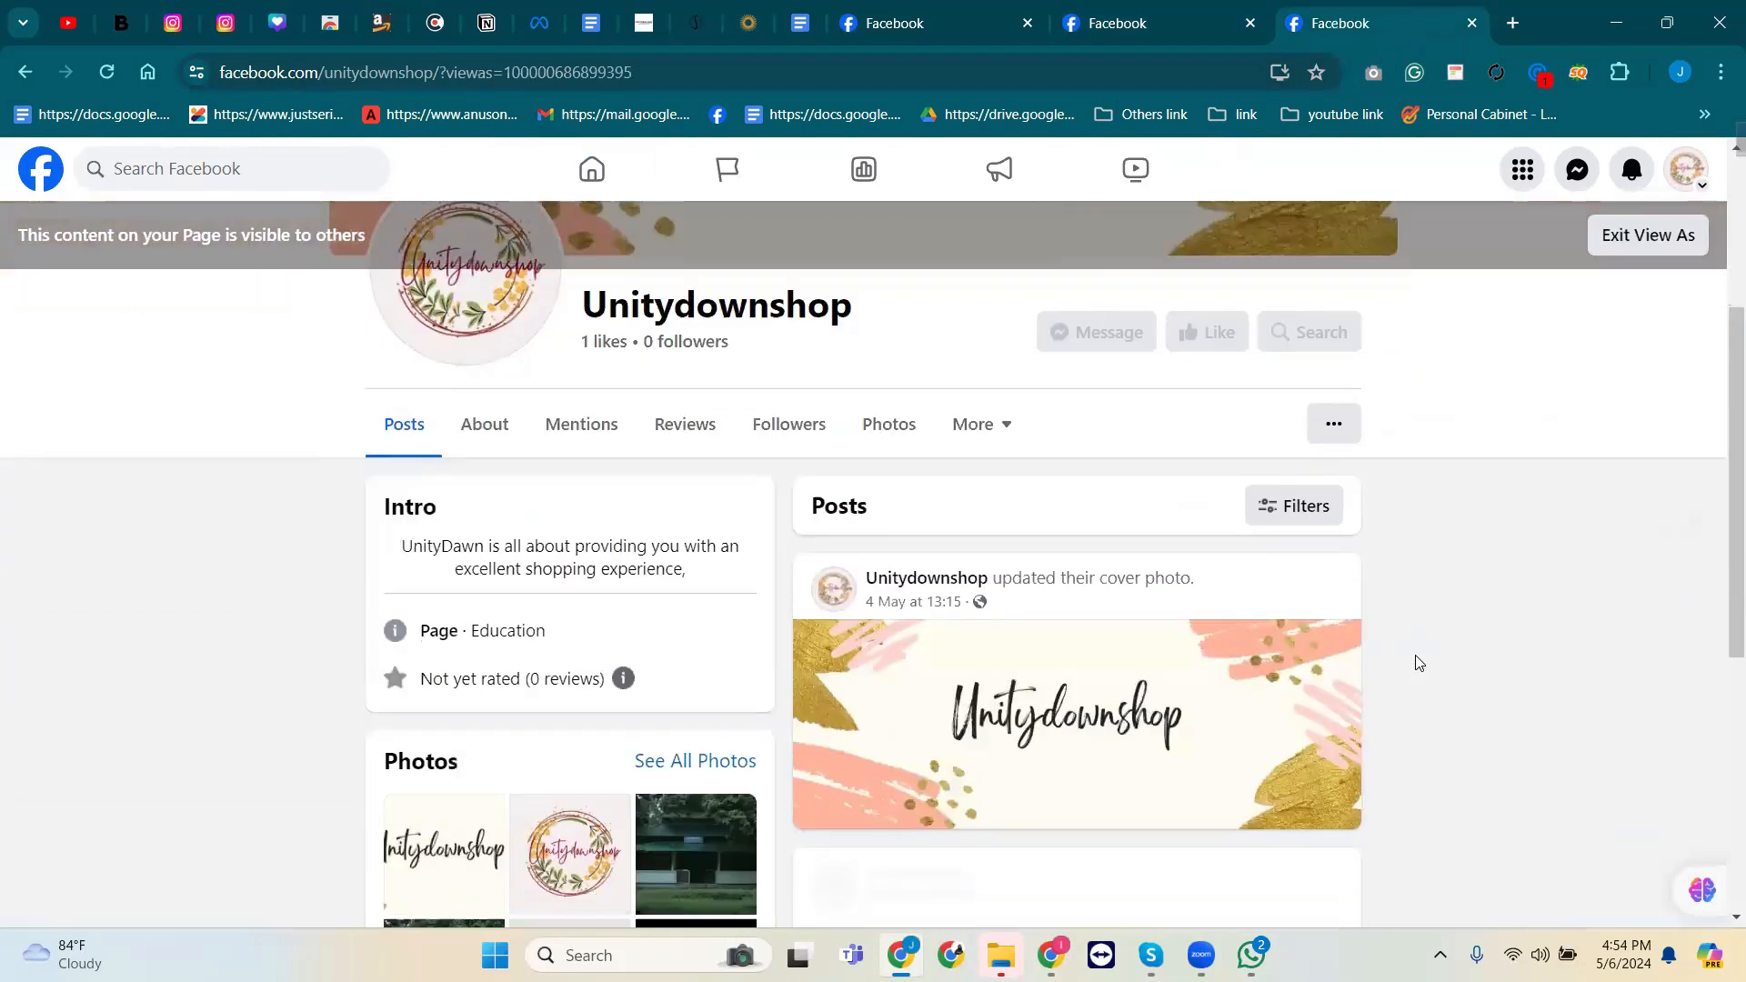
scroll(1416, 663, "down", 5)
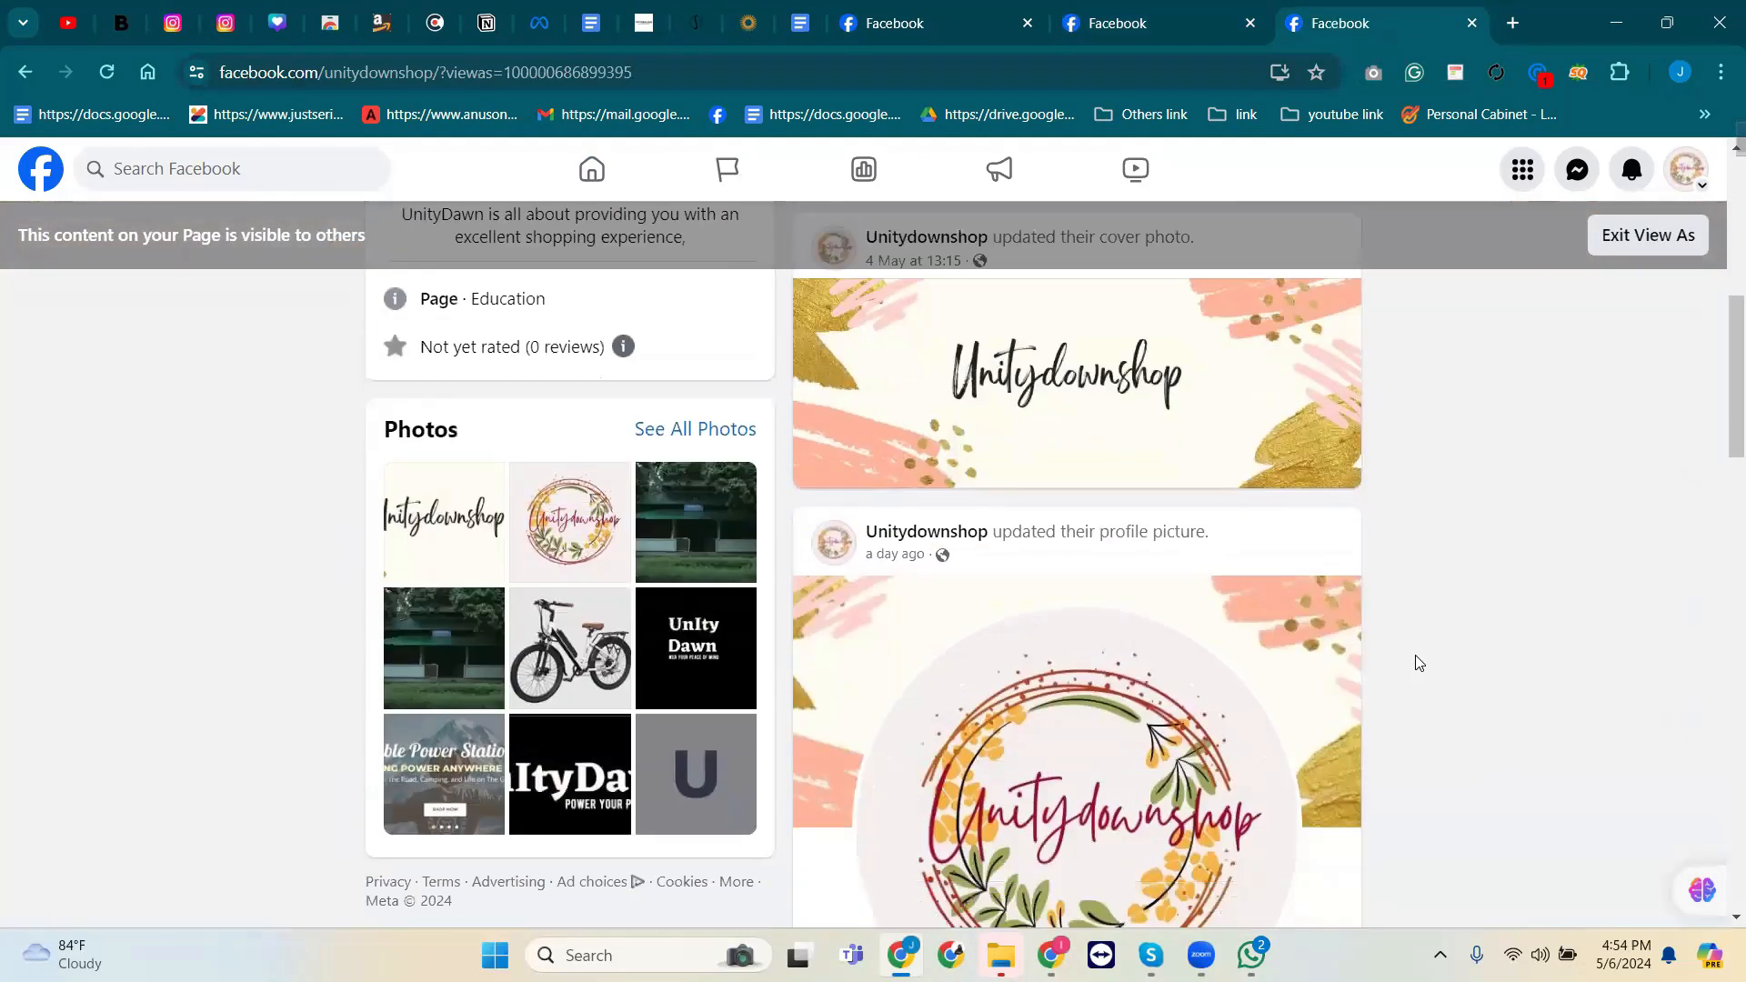
scroll(1419, 663, "up", 1)
scroll(1420, 663, "up", 4)
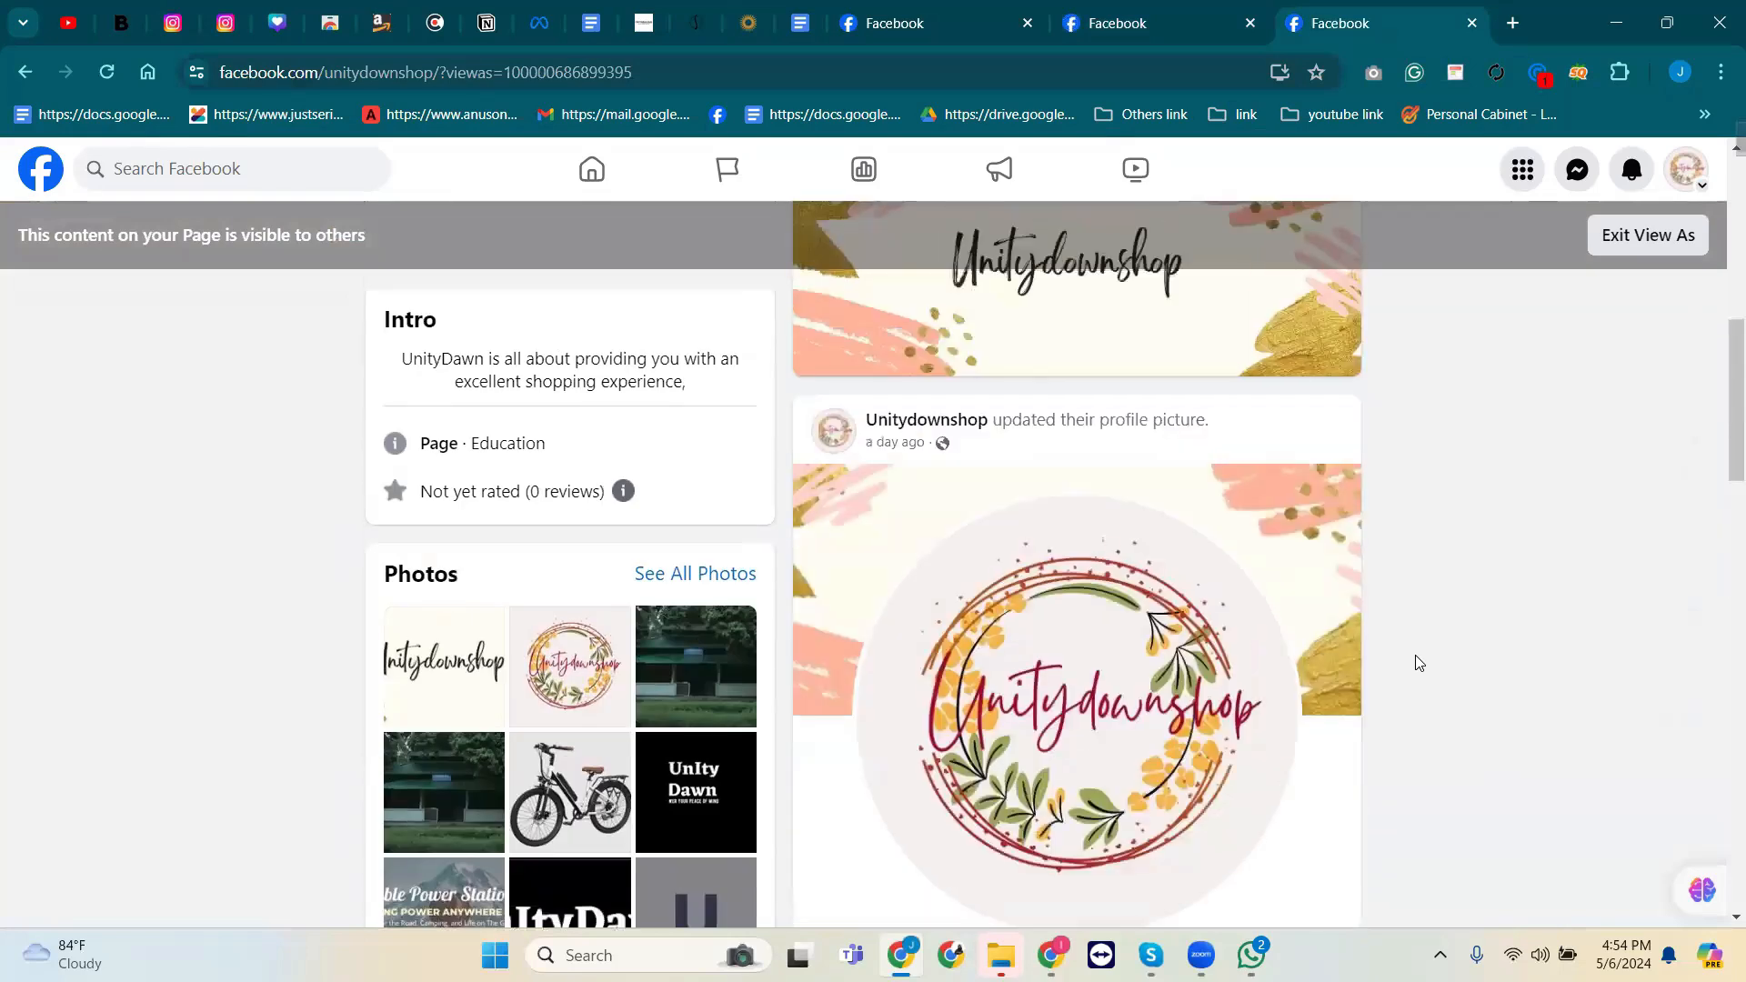
scroll(1420, 663, "down", 6)
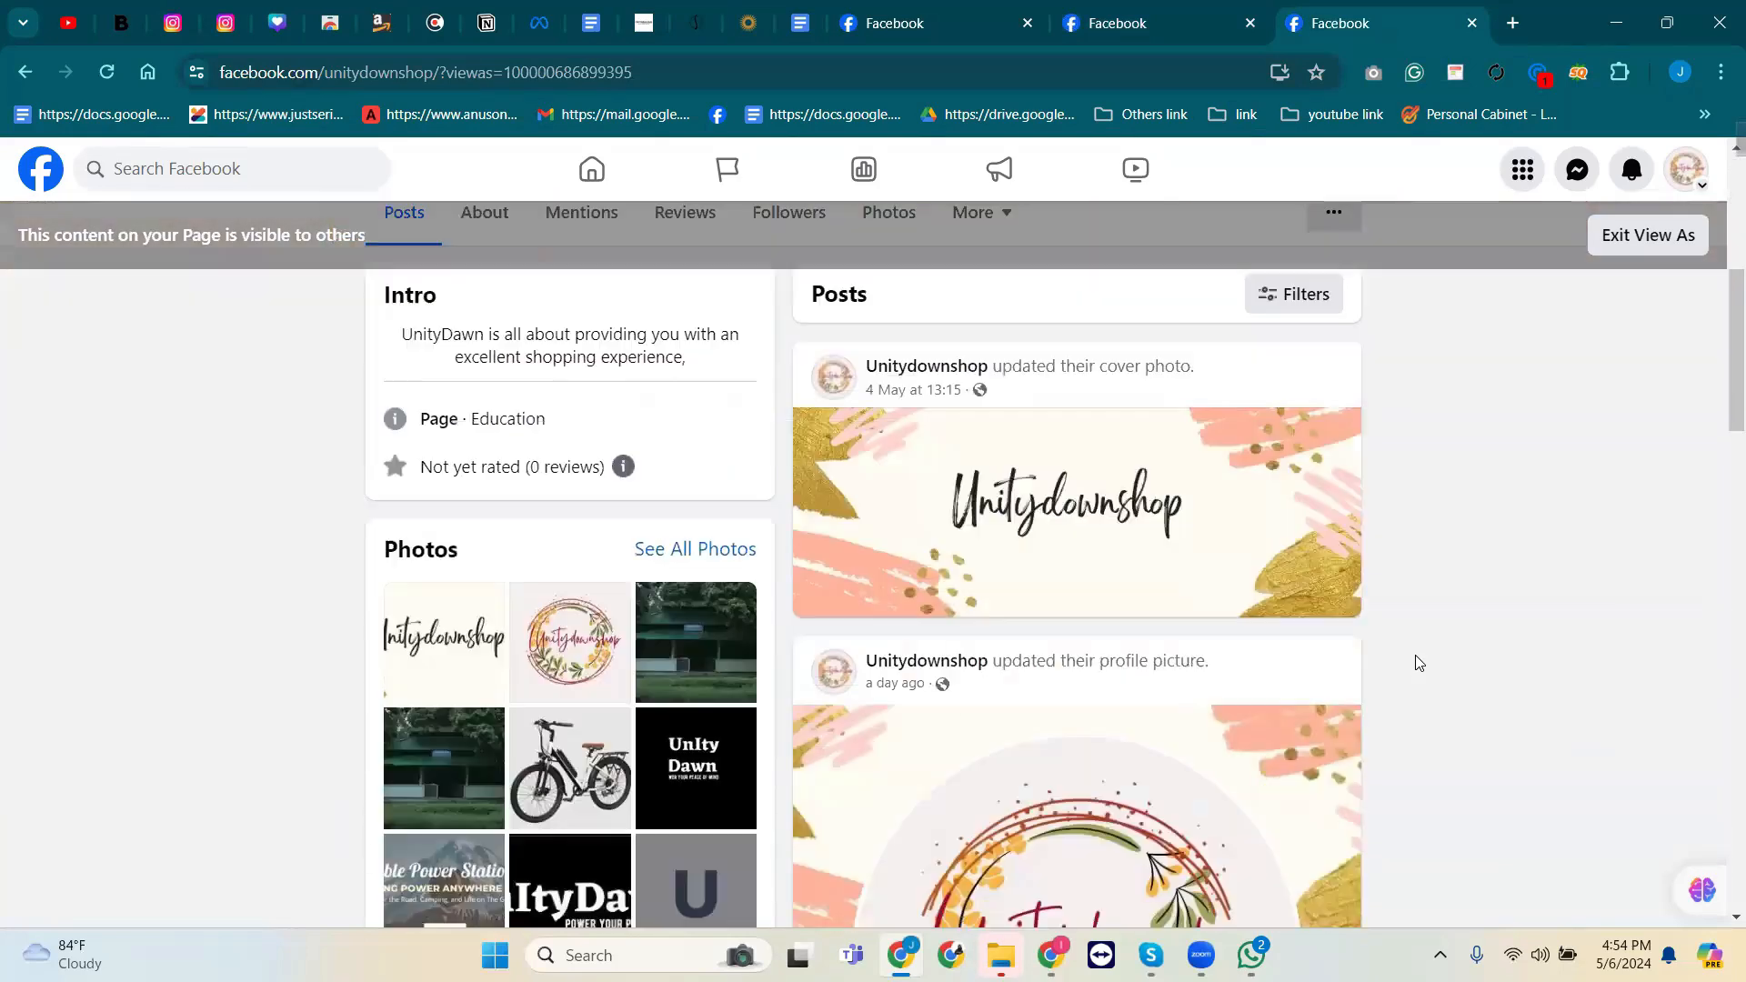
scroll(1419, 663, "up", 5)
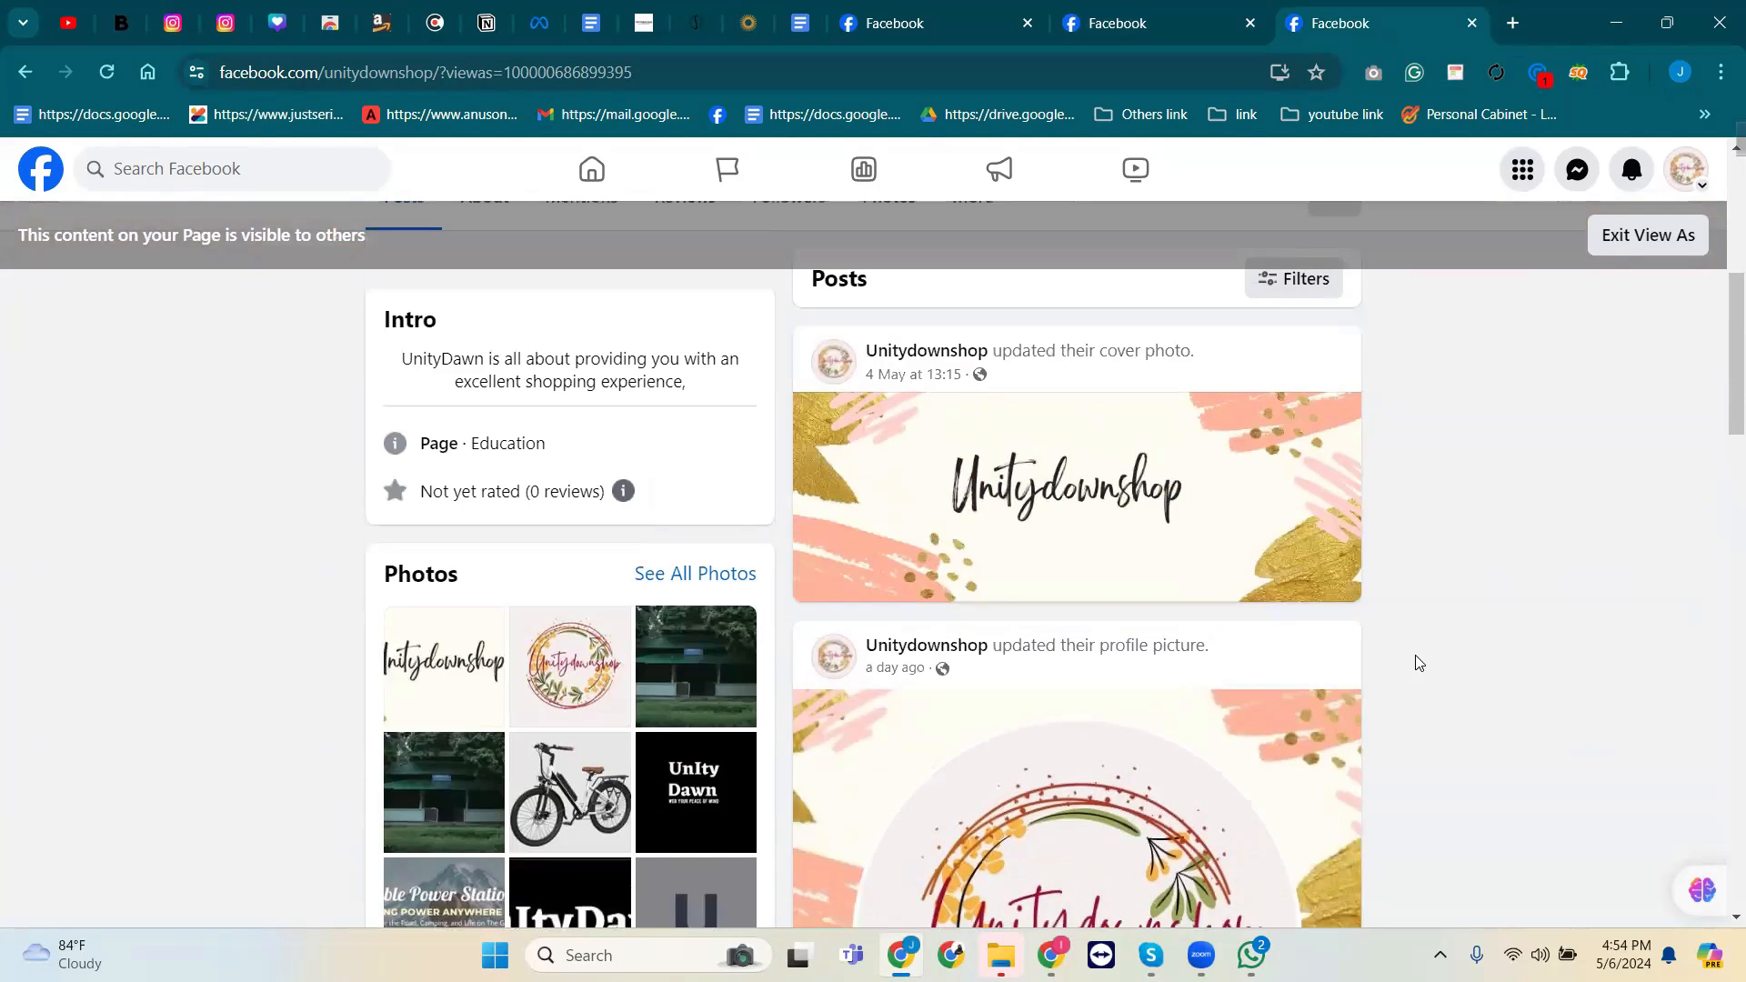
scroll(1392, 660, "up", 1)
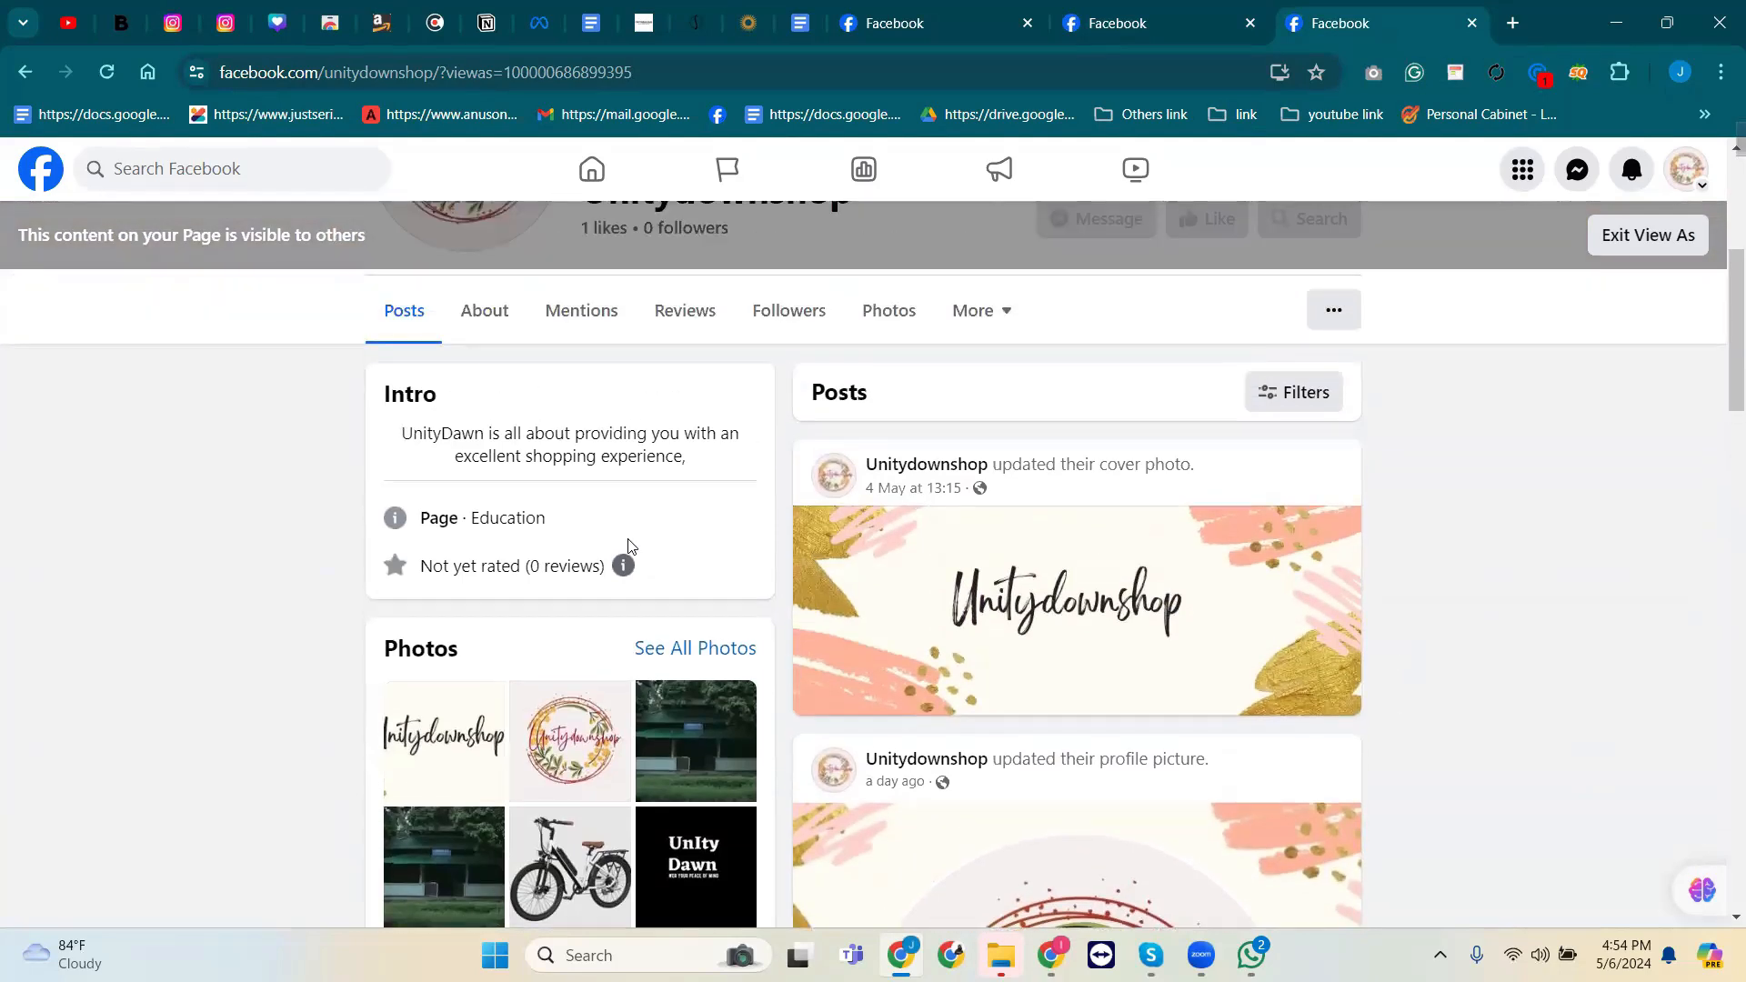
scroll(618, 675, "down", 3)
scroll(1013, 618, "up", 5)
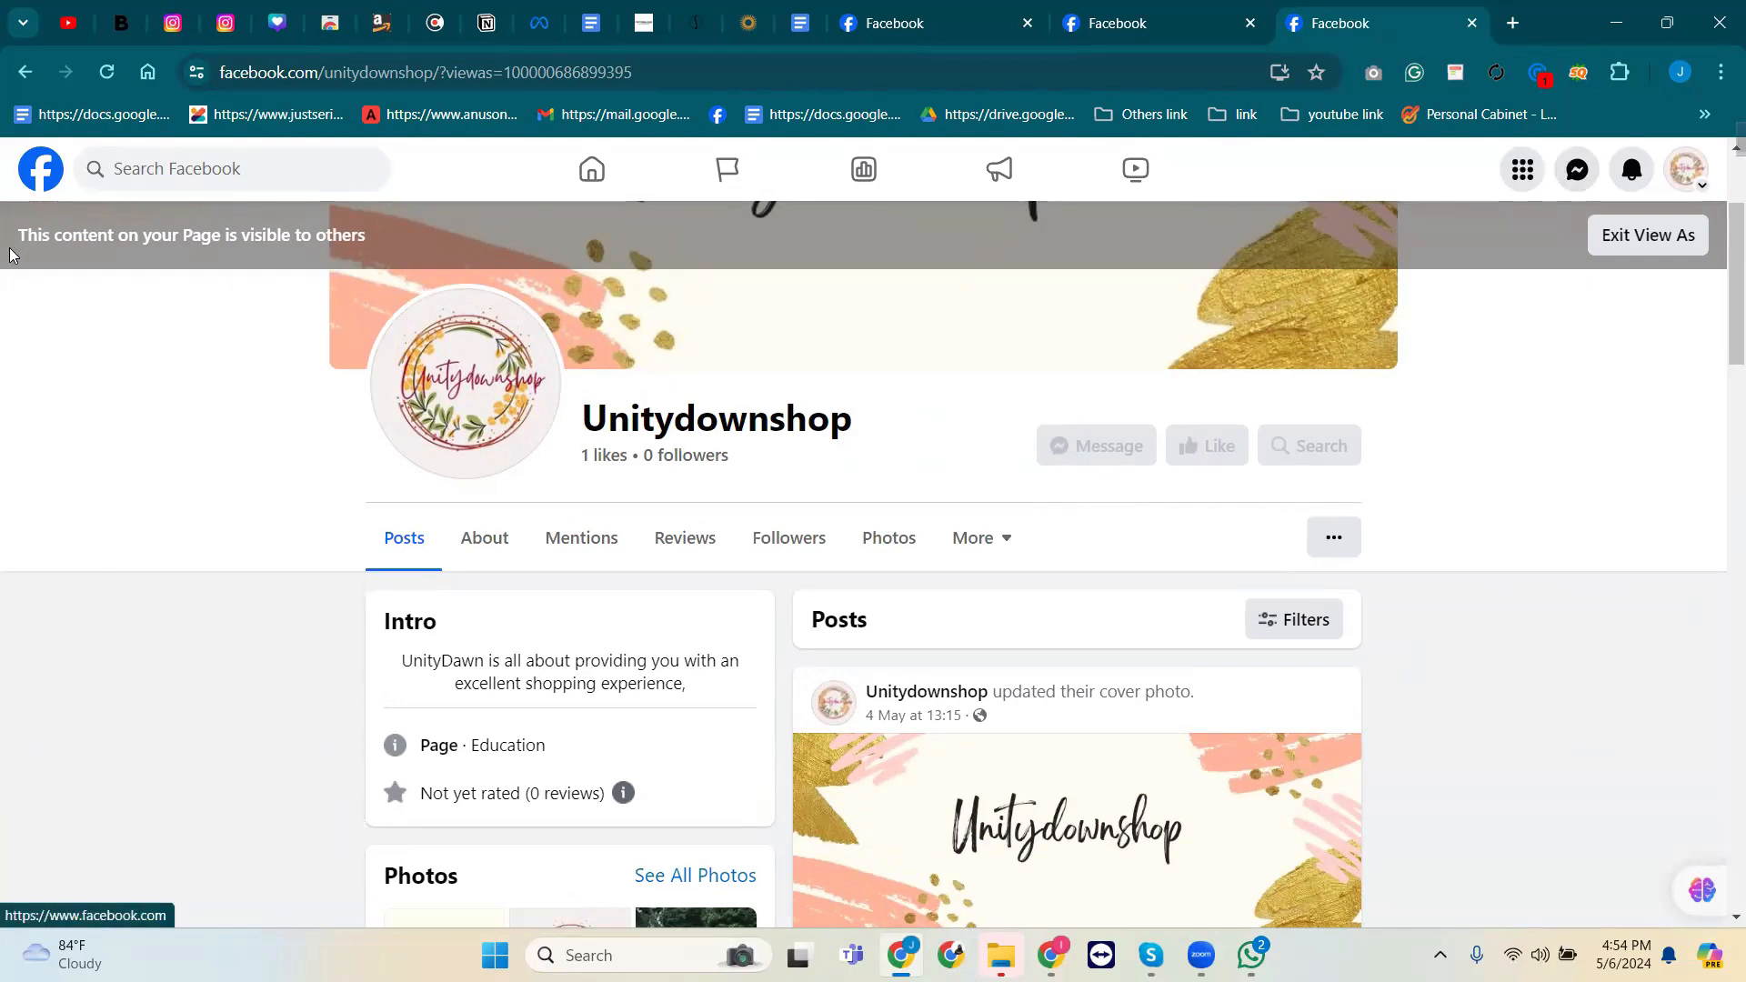
left_click(1681, 238)
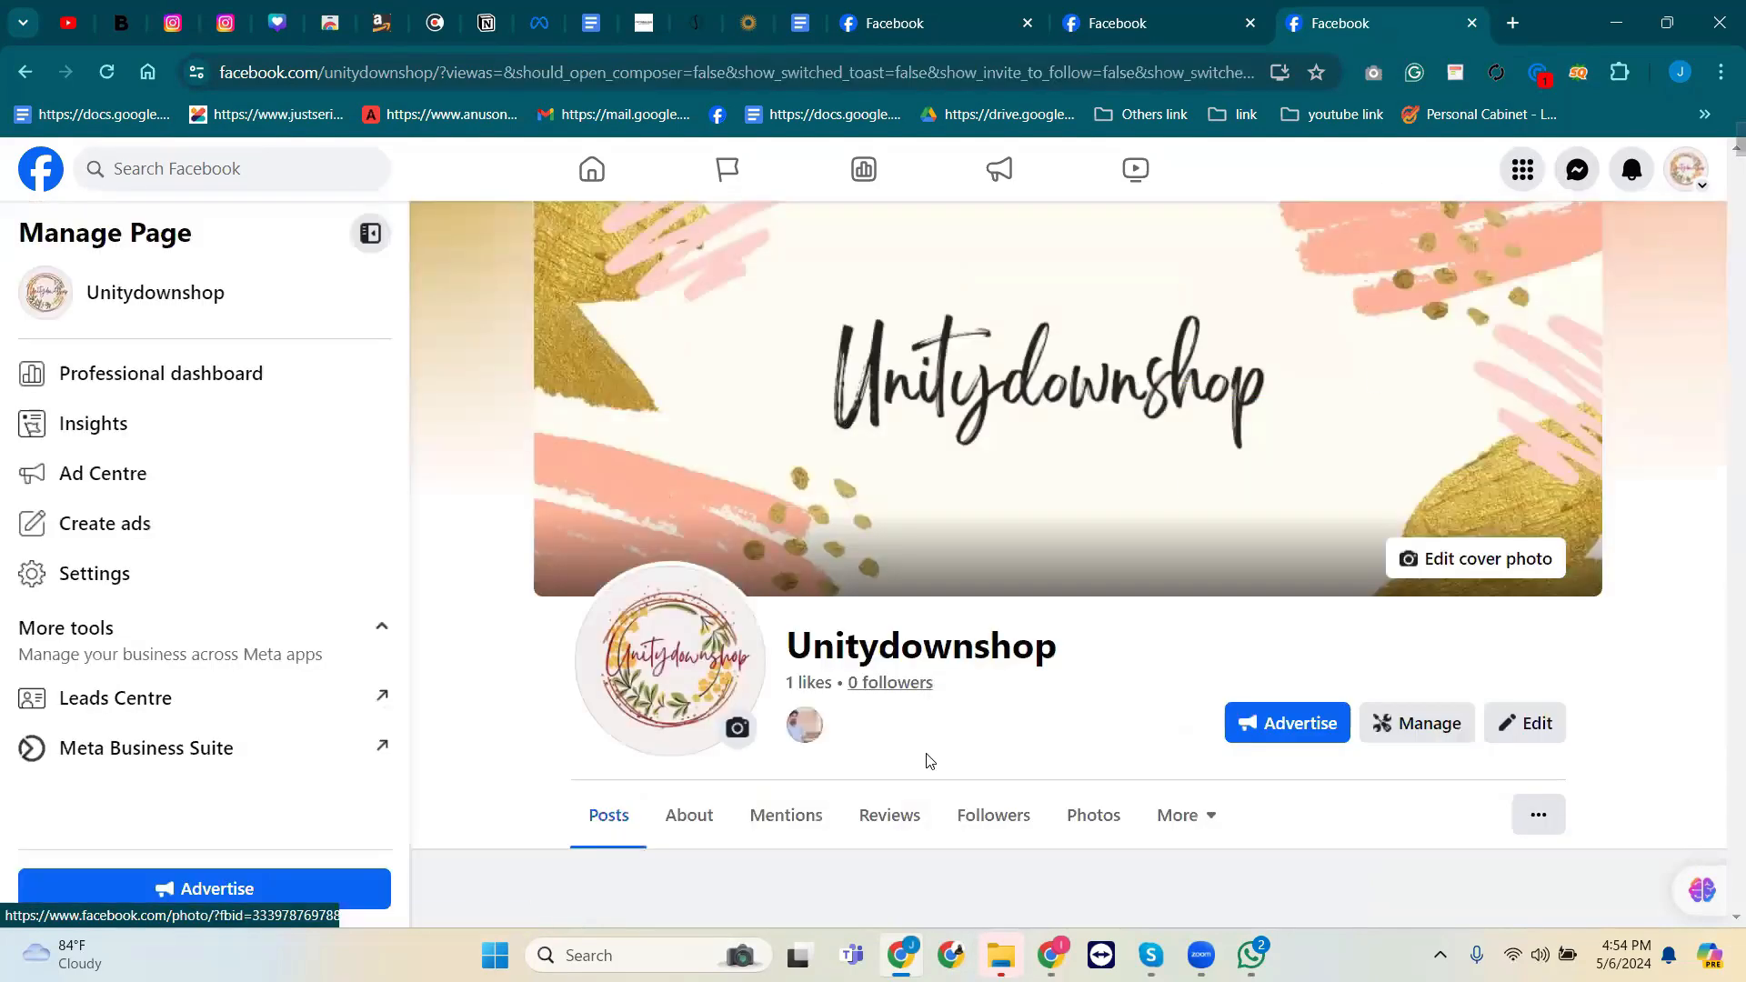
Start adding an action button to Unitydownshop and review the available button options.
scroll(1292, 664, "down", 3)
left_click(1541, 479)
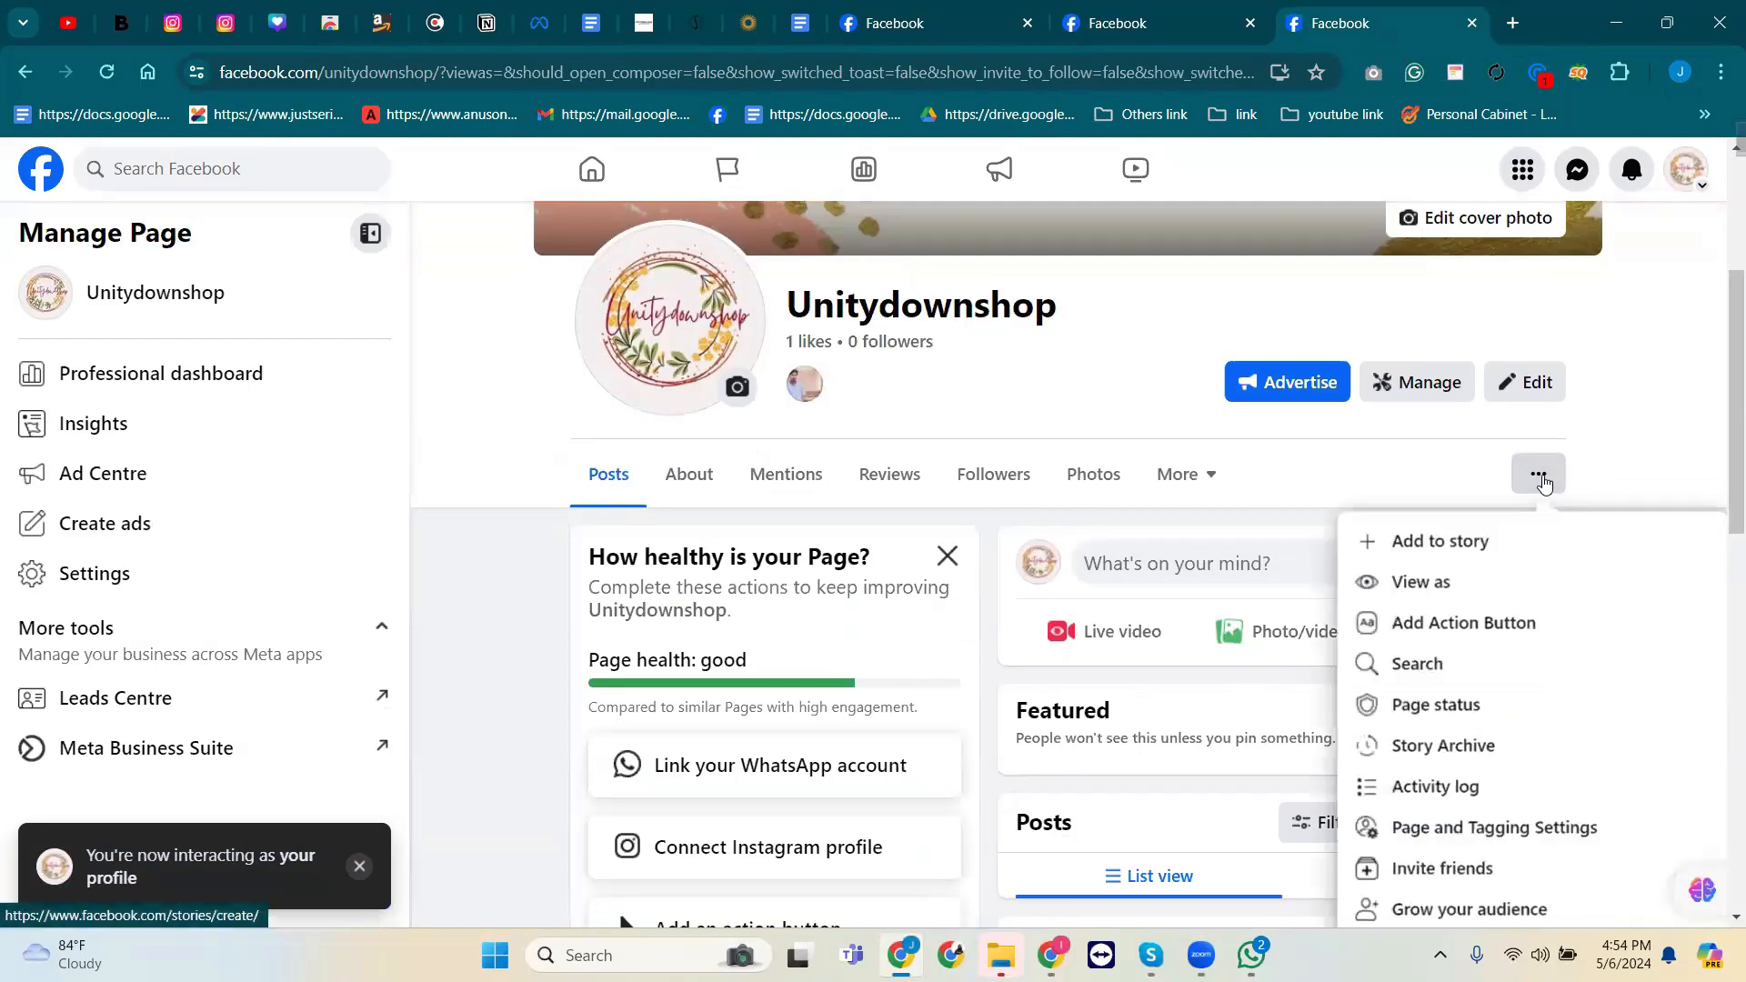
left_click(1458, 628)
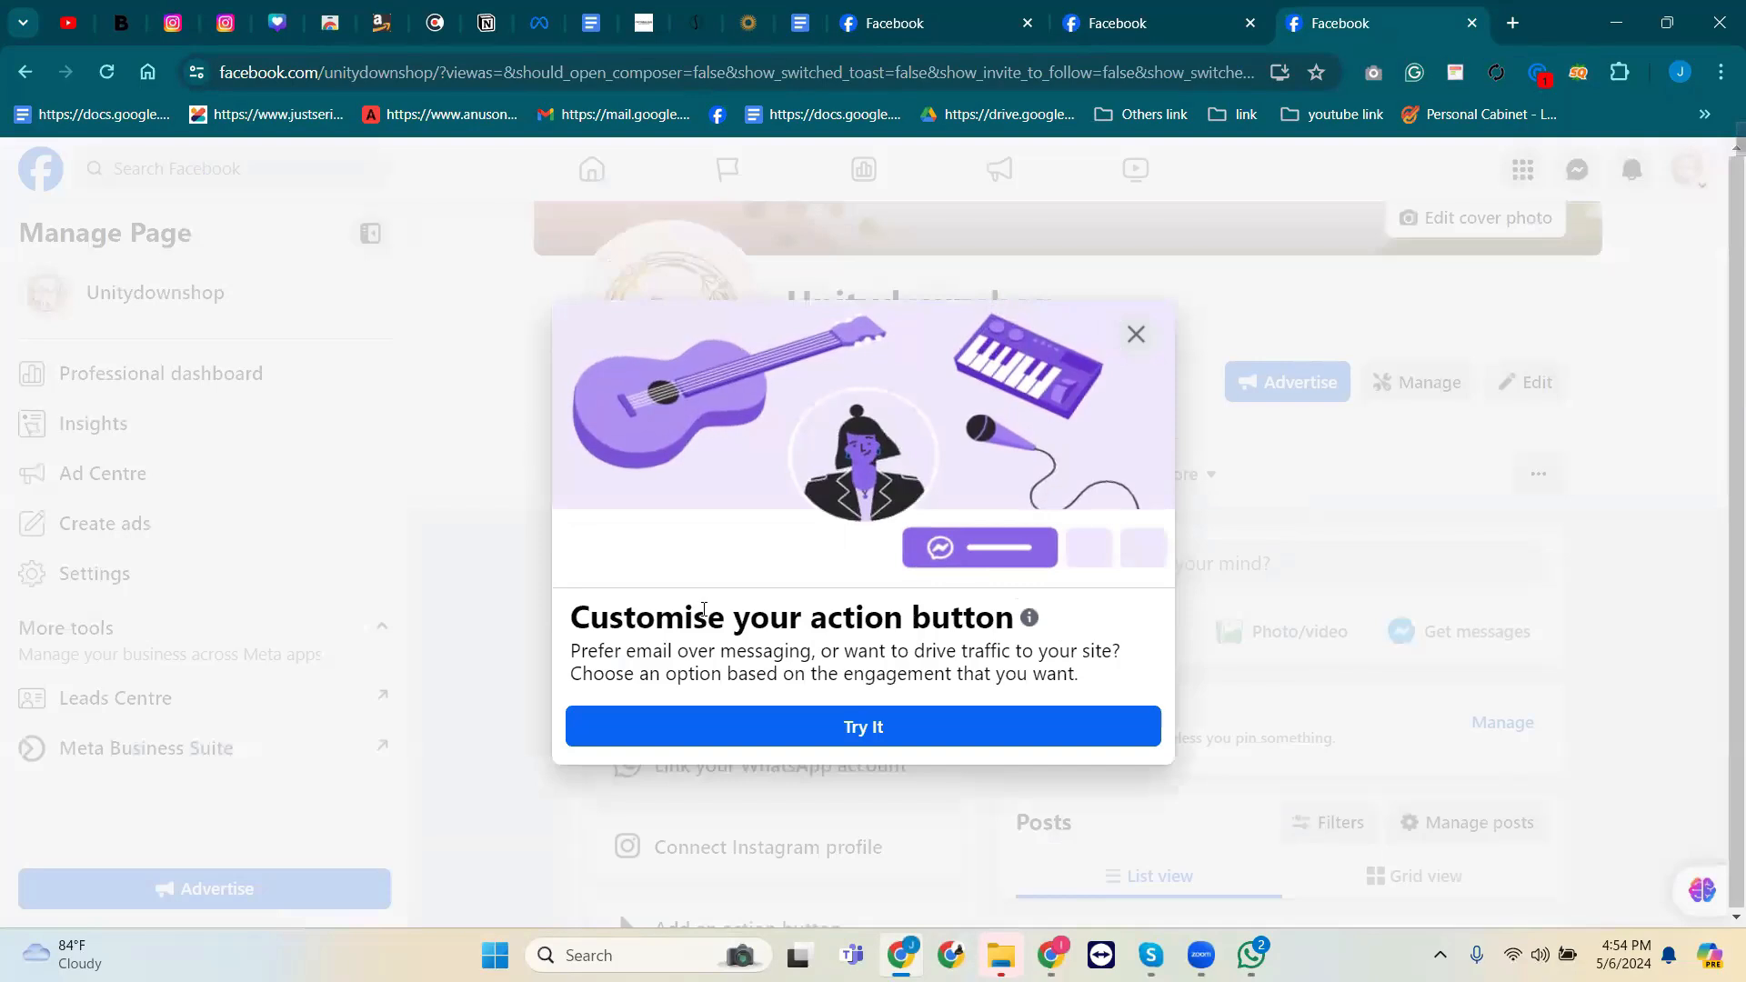
left_click(805, 729)
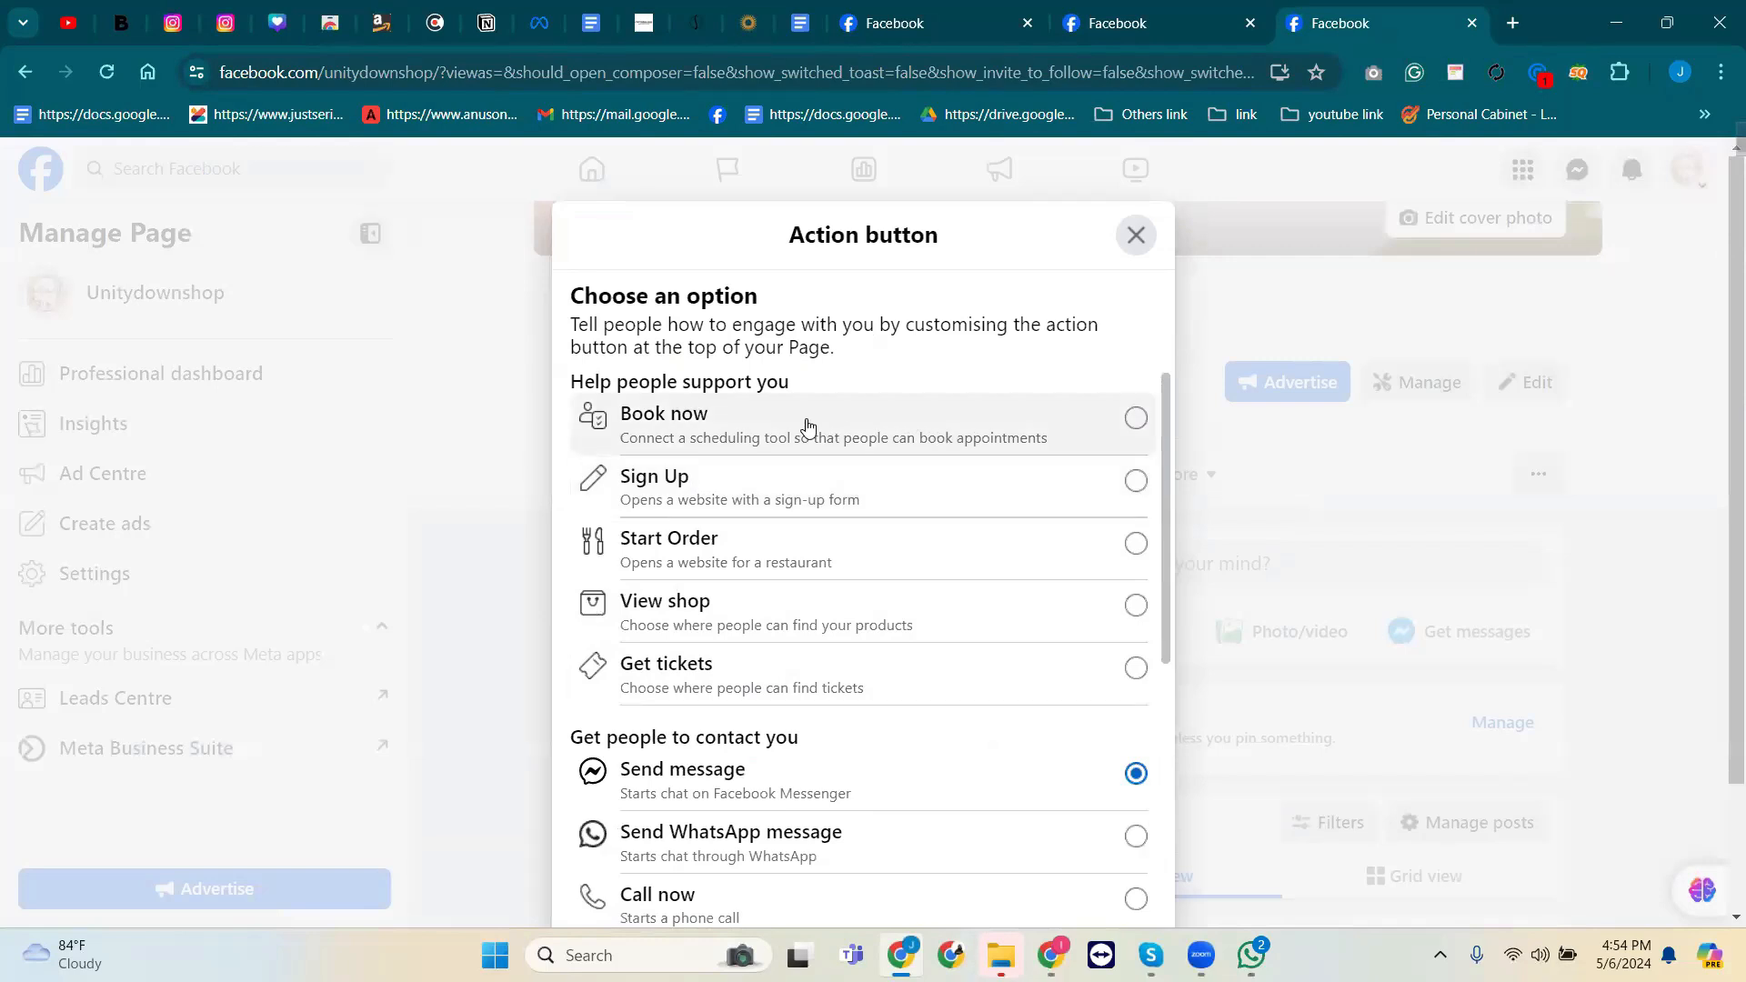
scroll(769, 450, "down", 6)
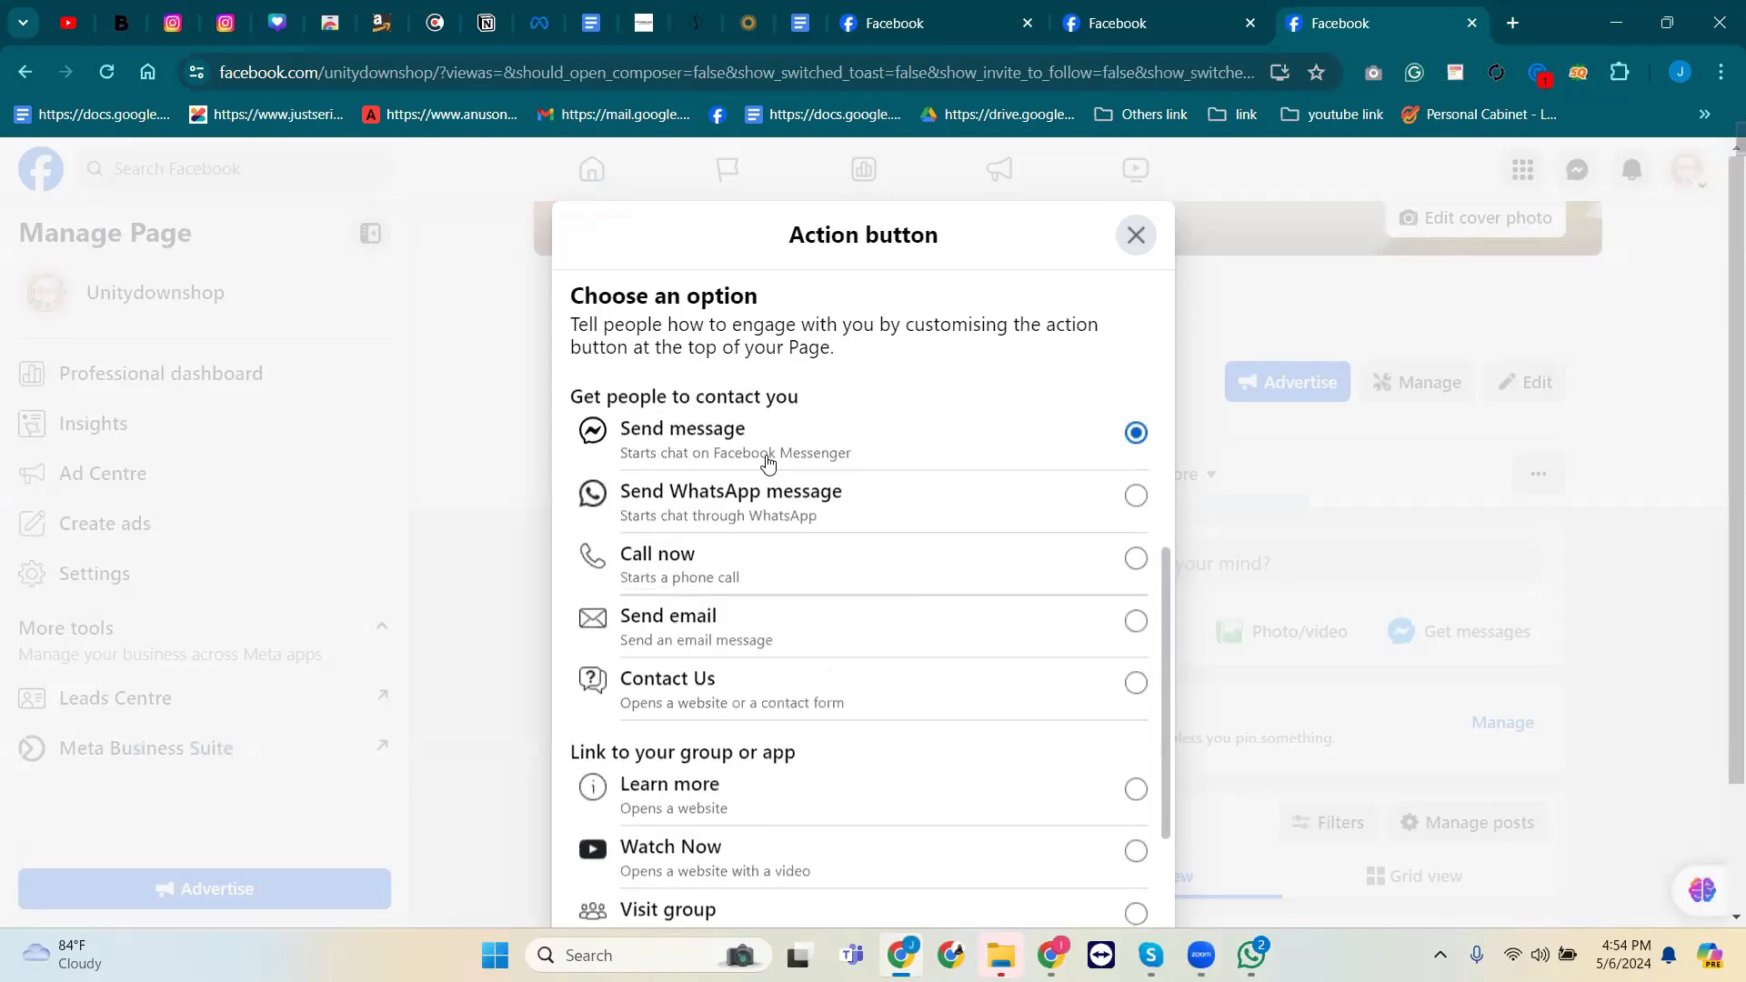
scroll(769, 461, "up", 6)
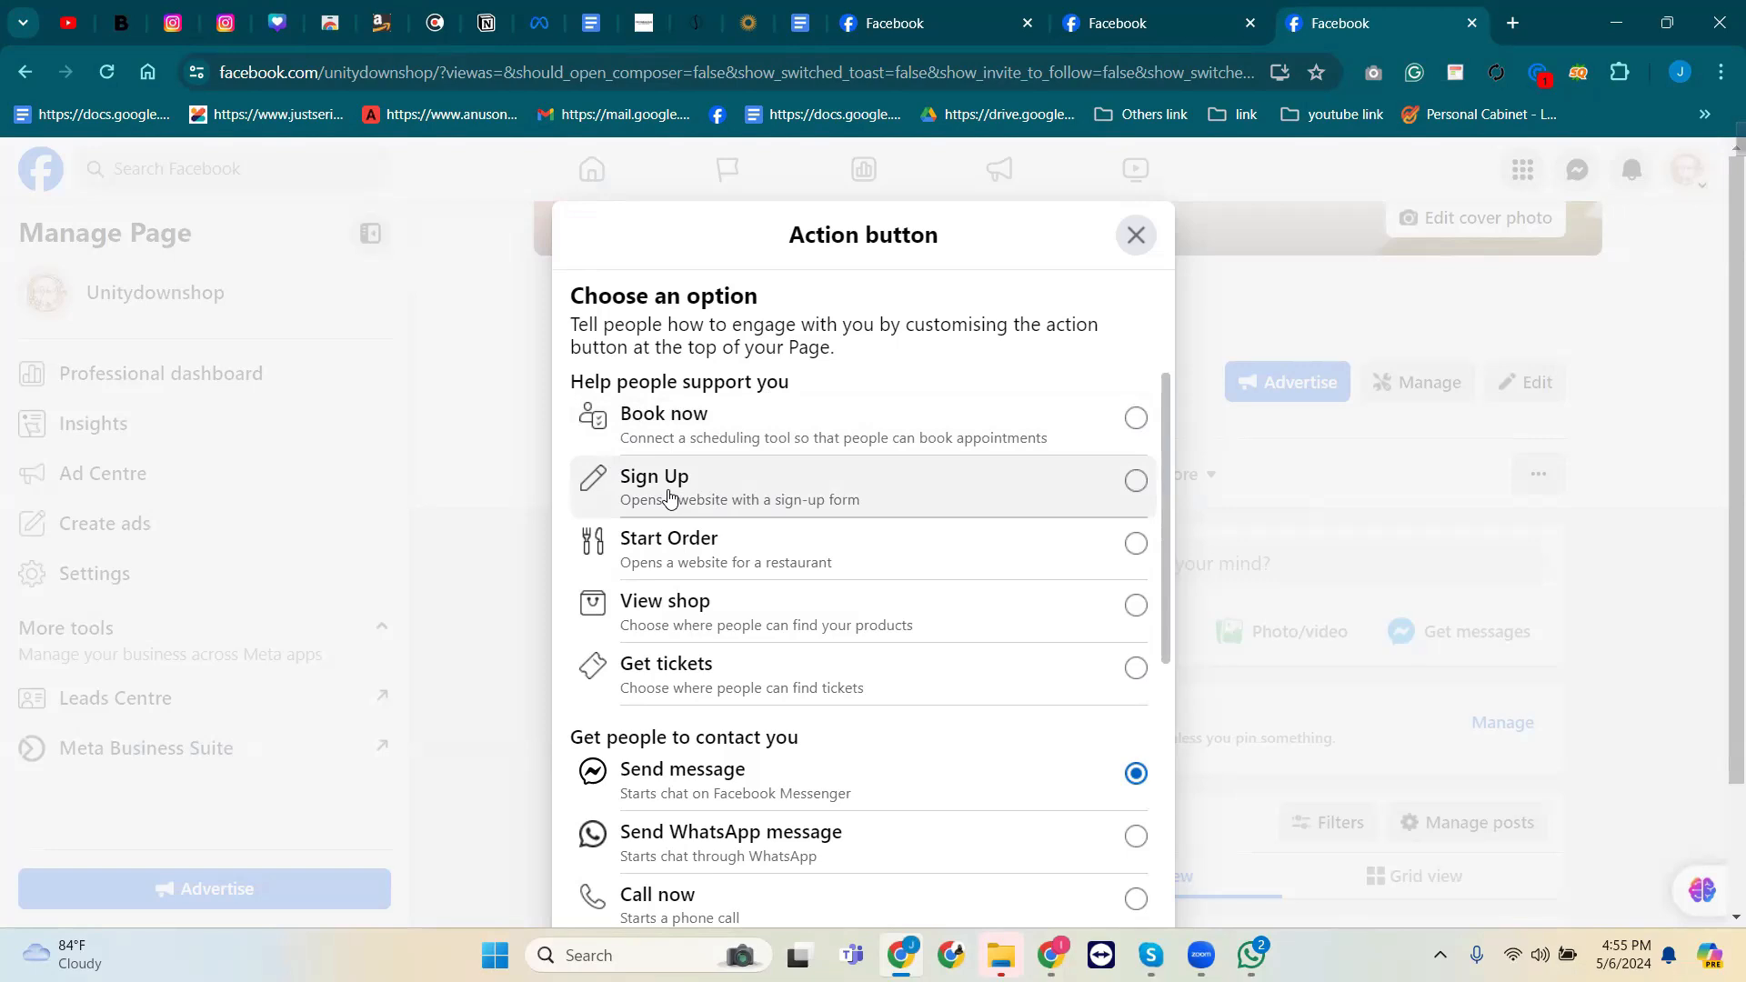
Open the Digital Marketing Live Course page's Sign Up form, review it through to the submit button, and close it.
left_click(946, 26)
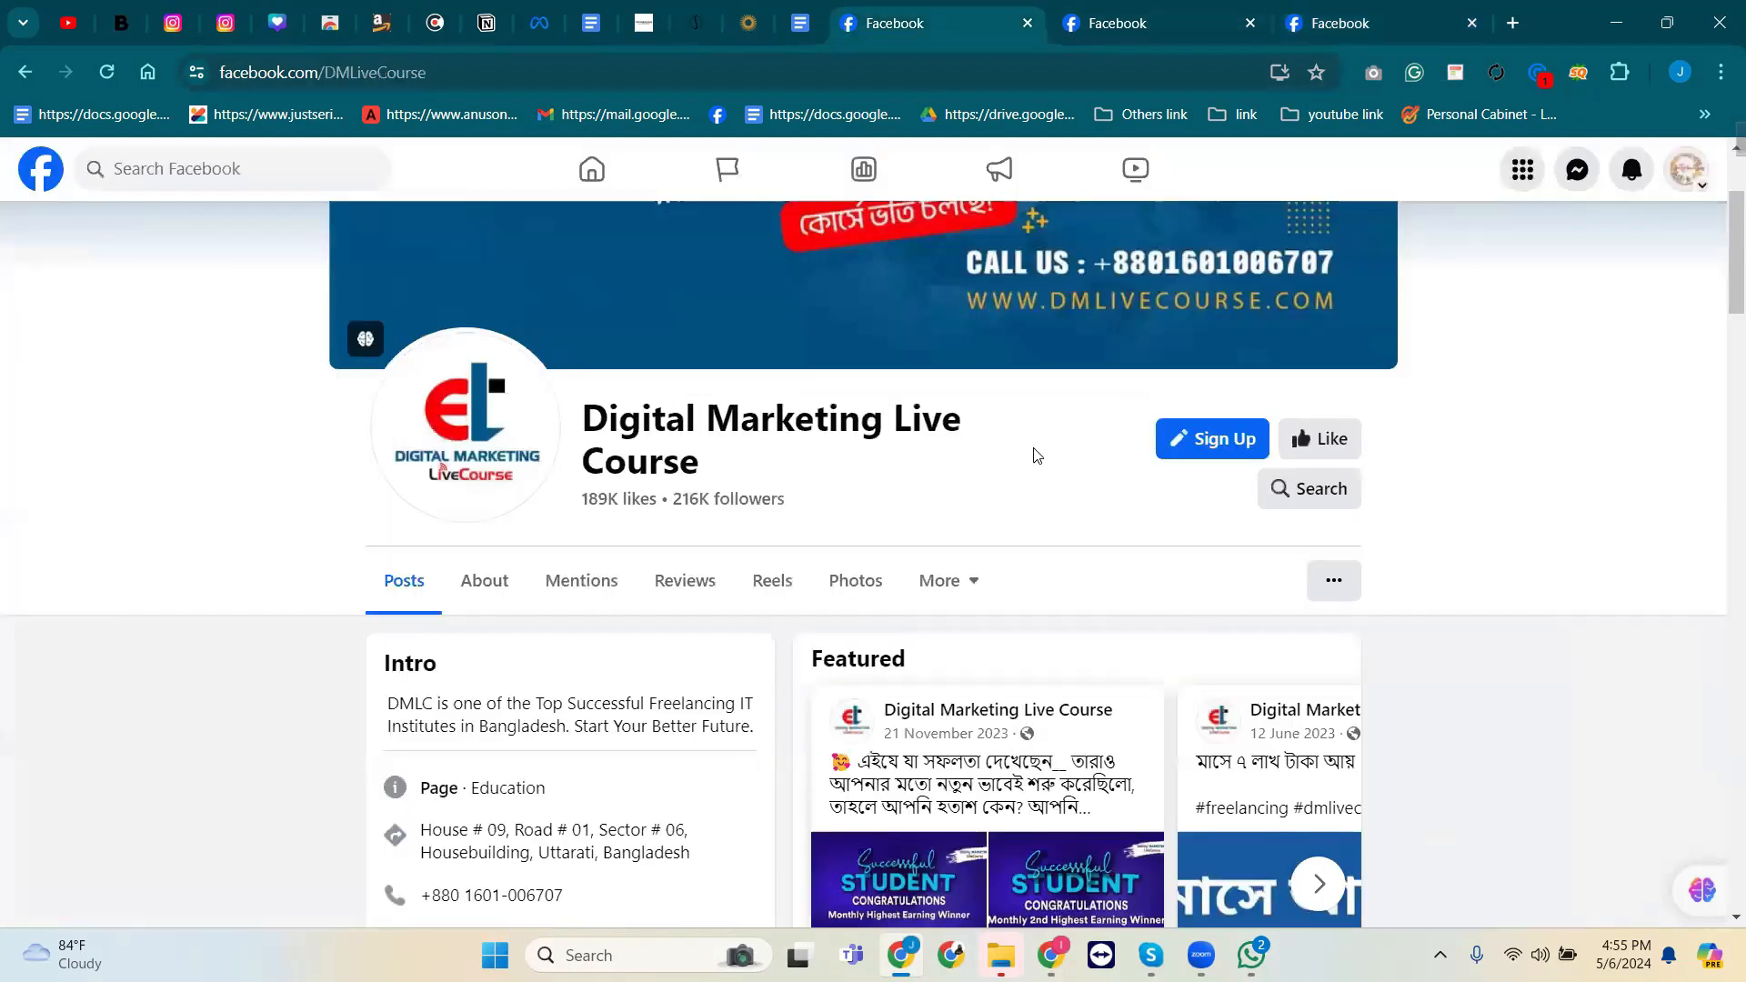
left_click(1218, 439)
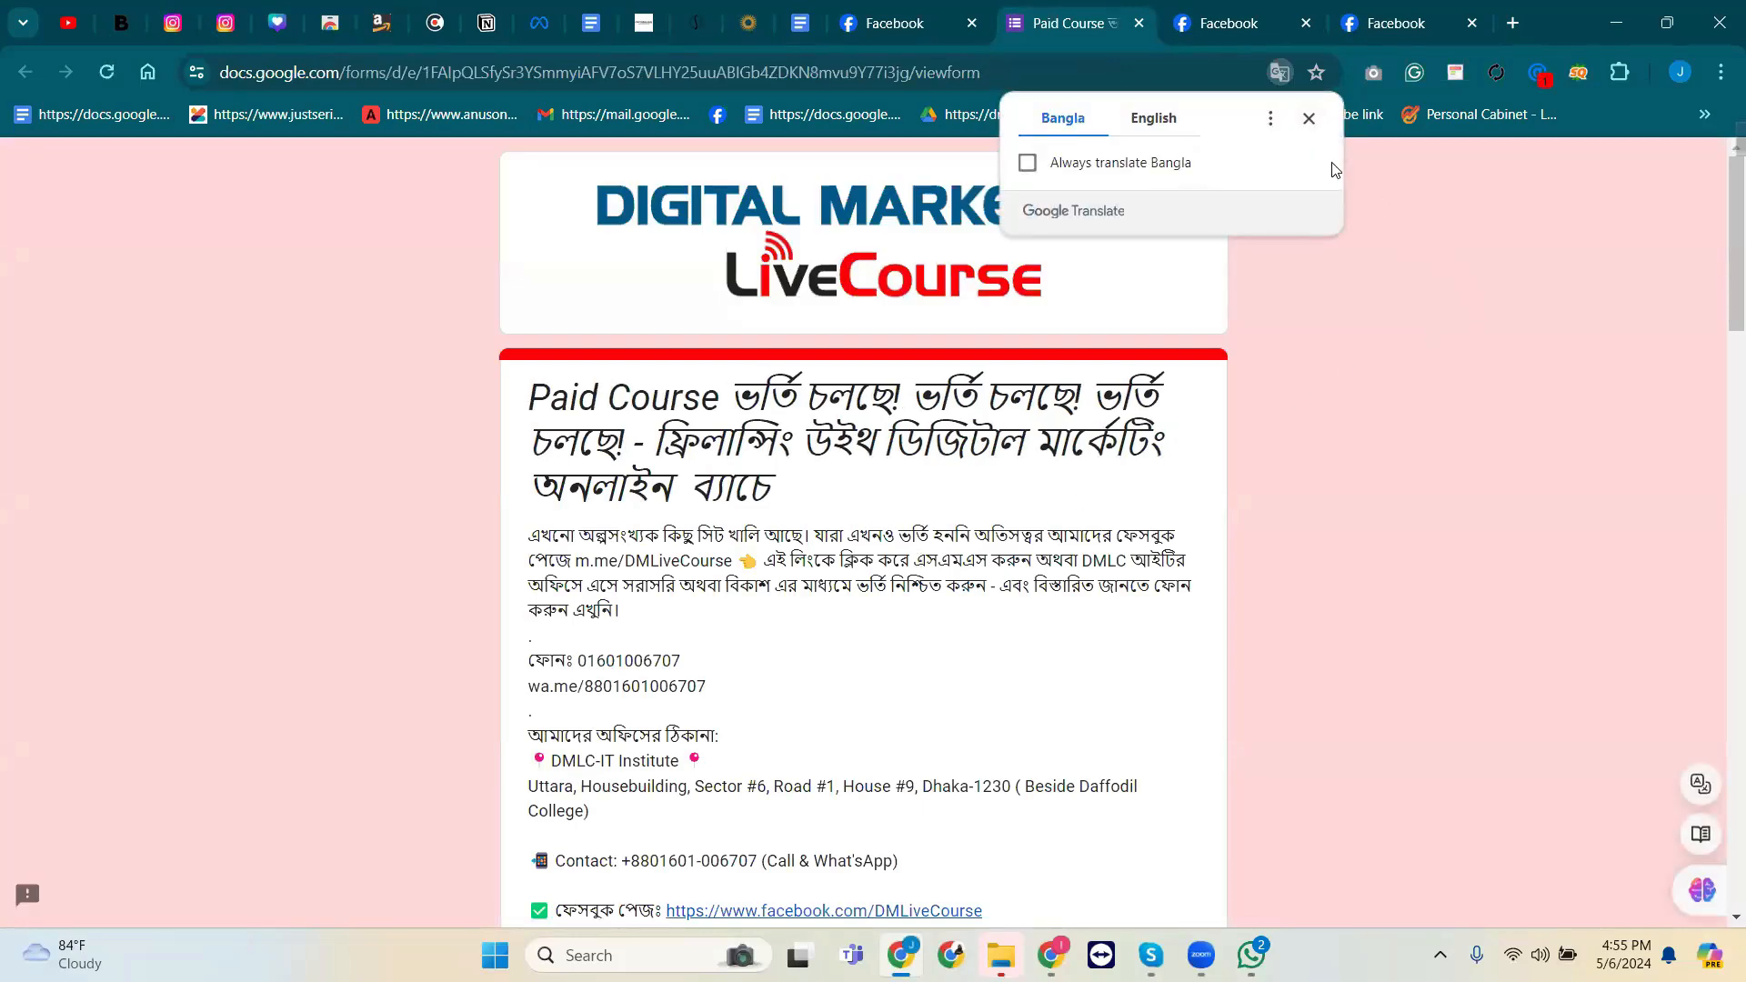
left_click(1309, 120)
scroll(707, 492, "down", 7)
scroll(708, 492, "down", 14)
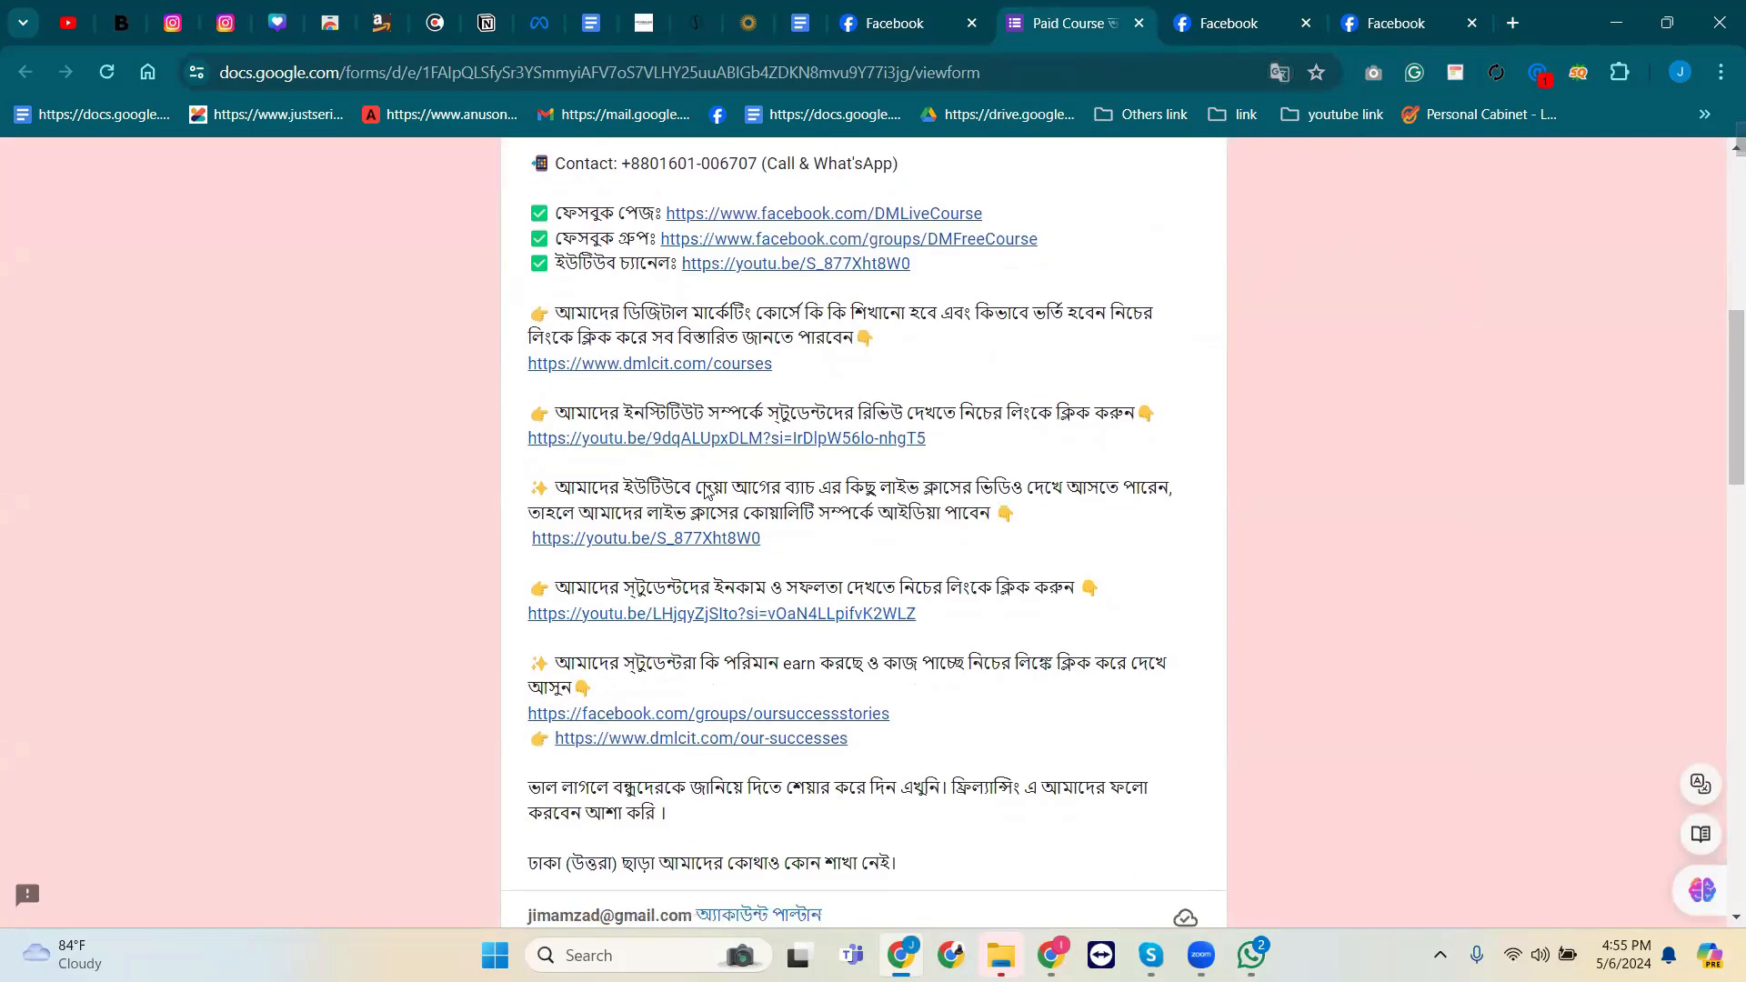
scroll(696, 489, "up", 3)
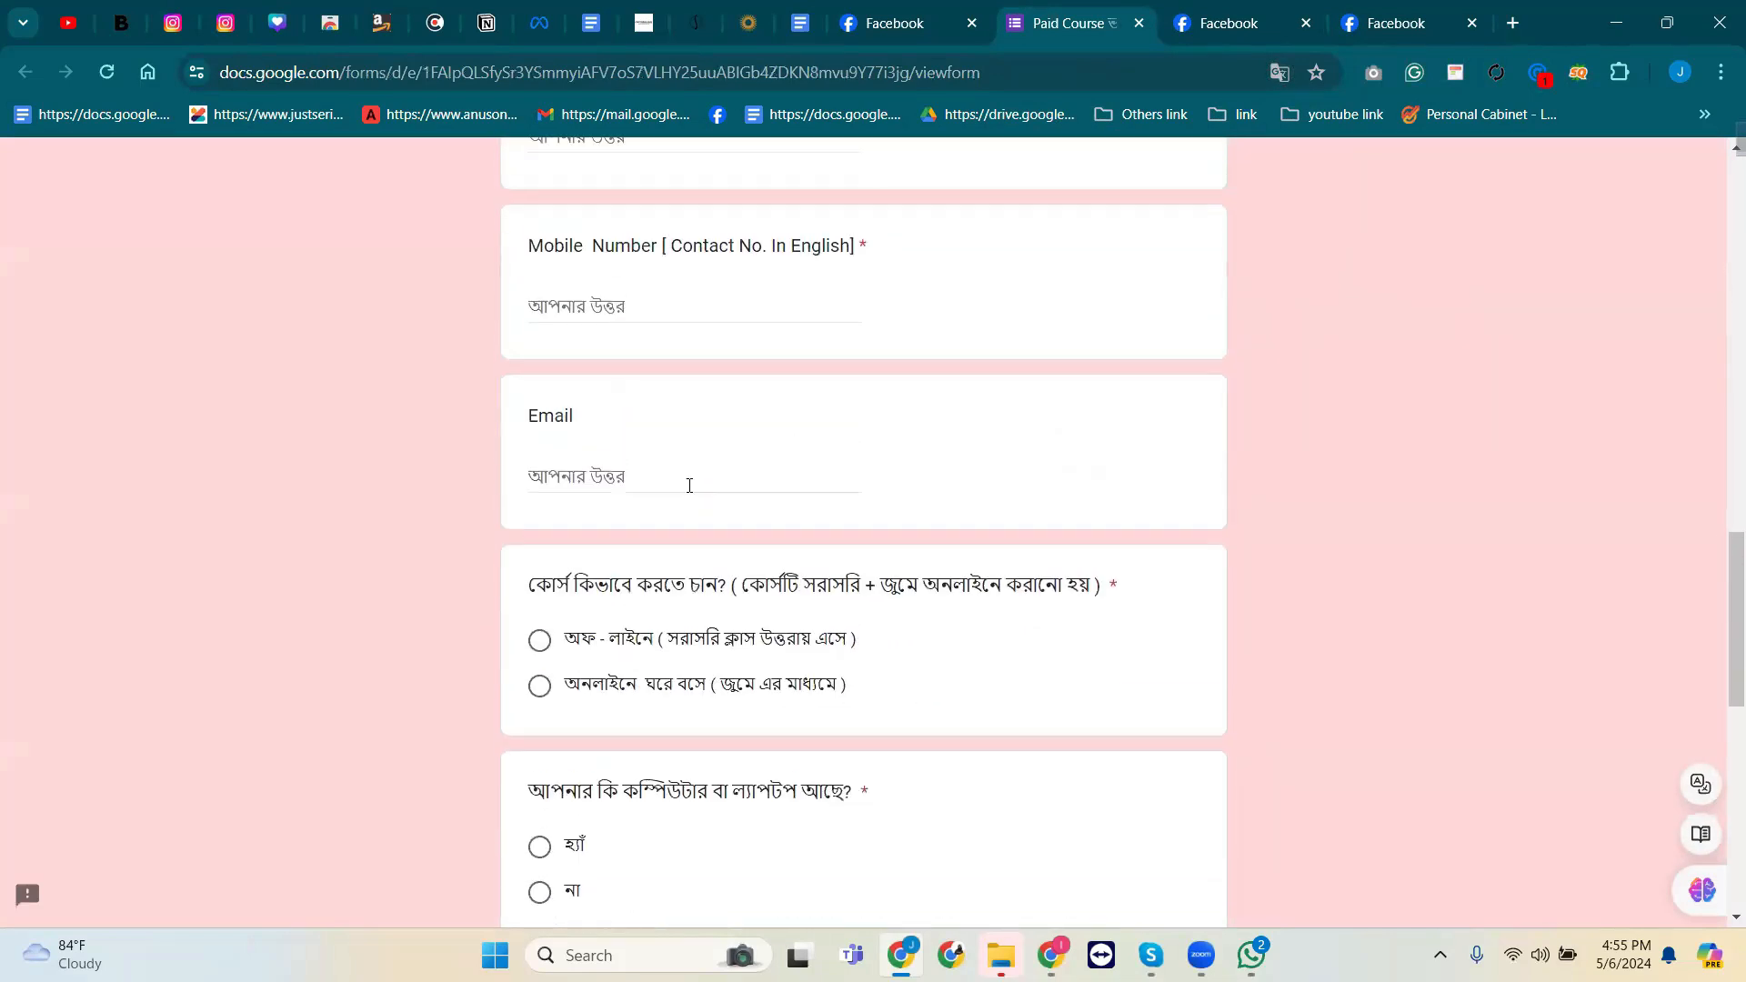
scroll(663, 526, "down", 10)
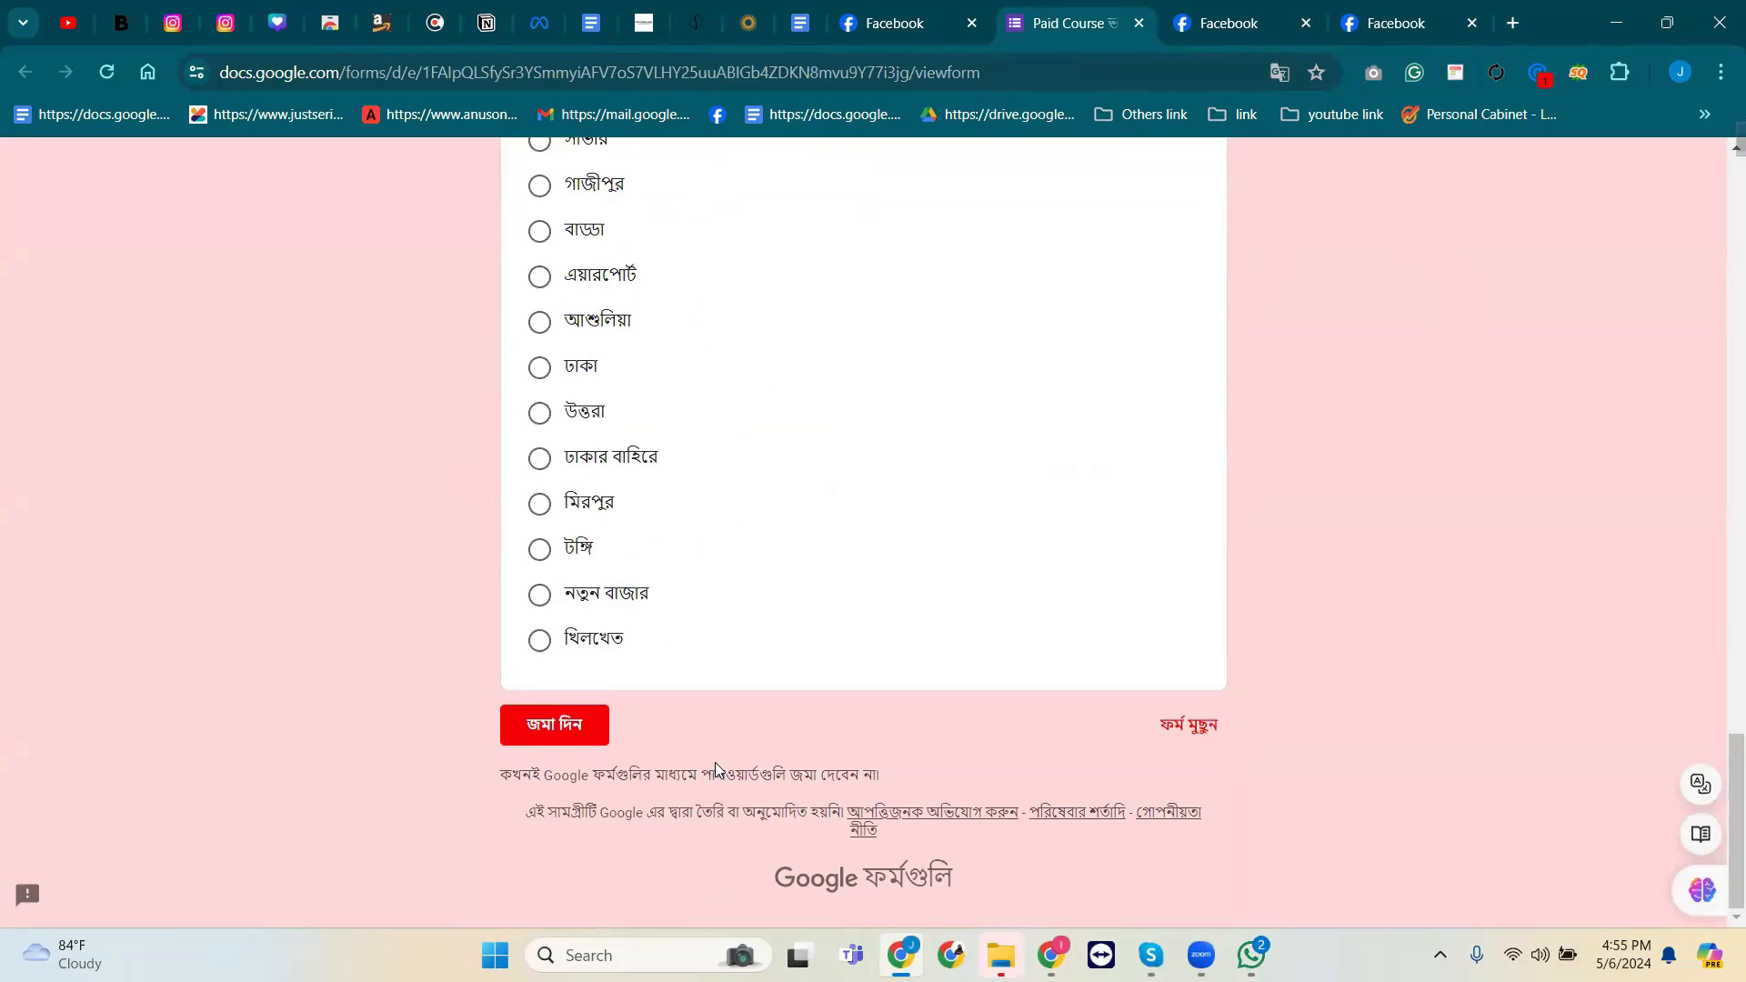
left_click(1140, 23)
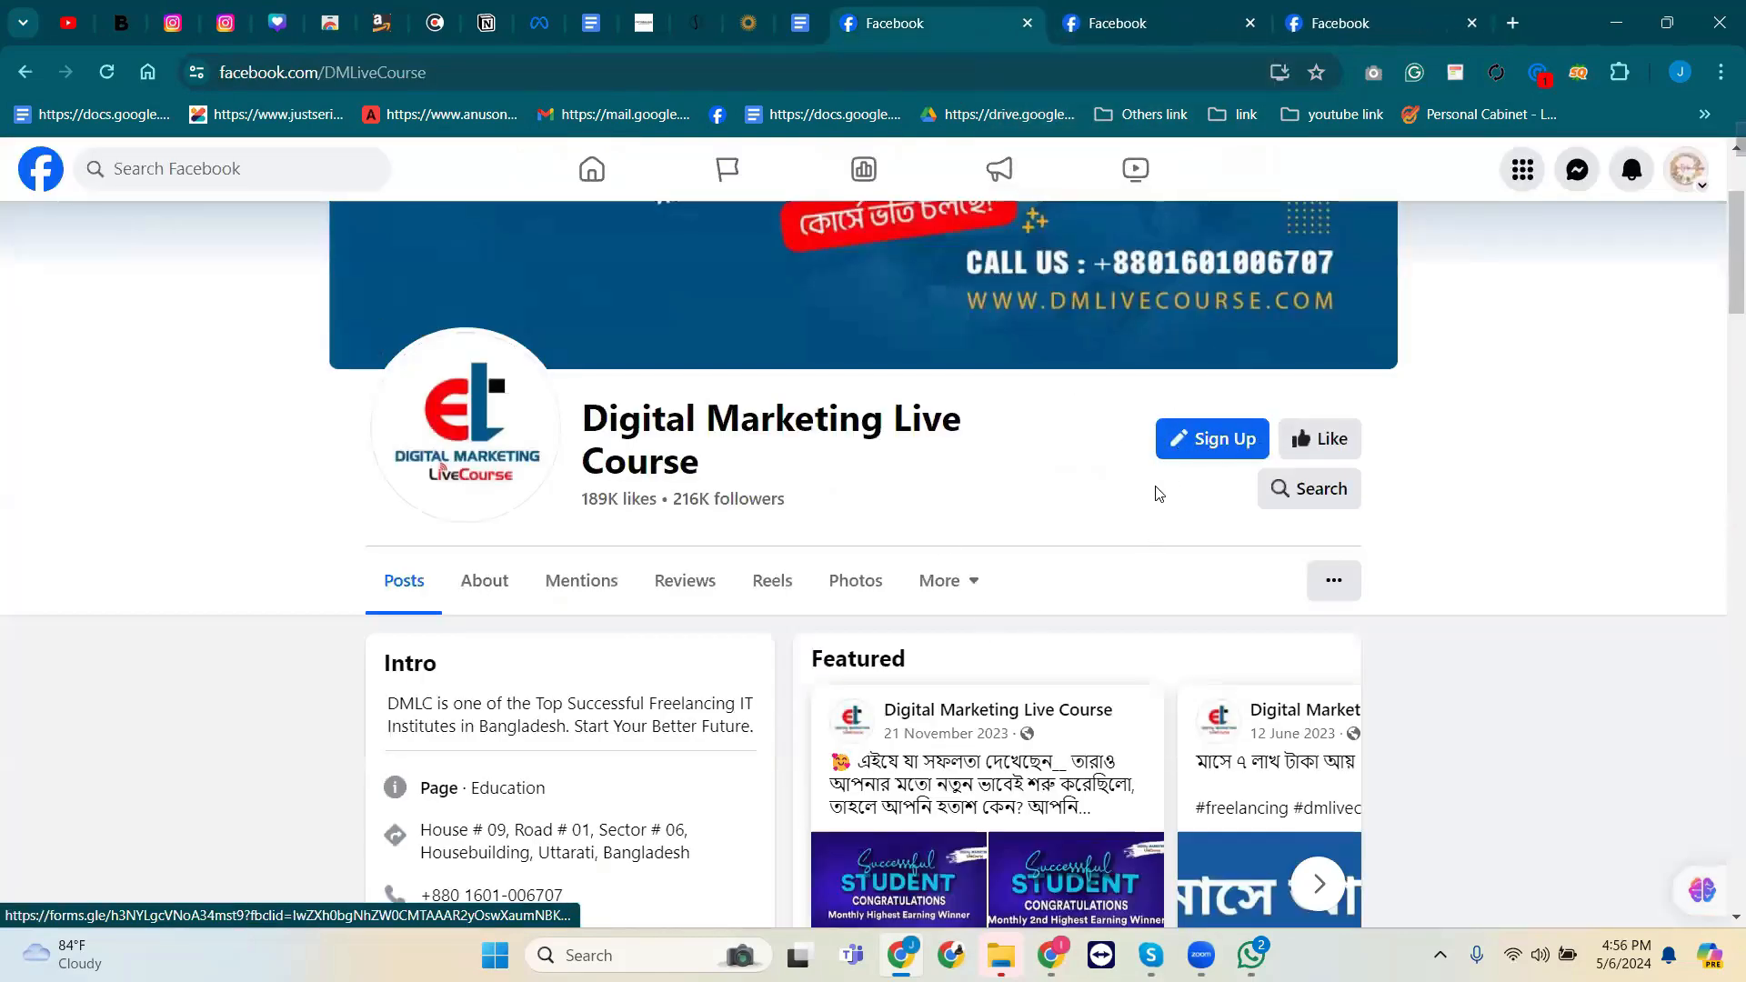
Return to Unitydownshop's action button choices and examine the support, contact, and group or app link options.
key("ctrl+Tab")
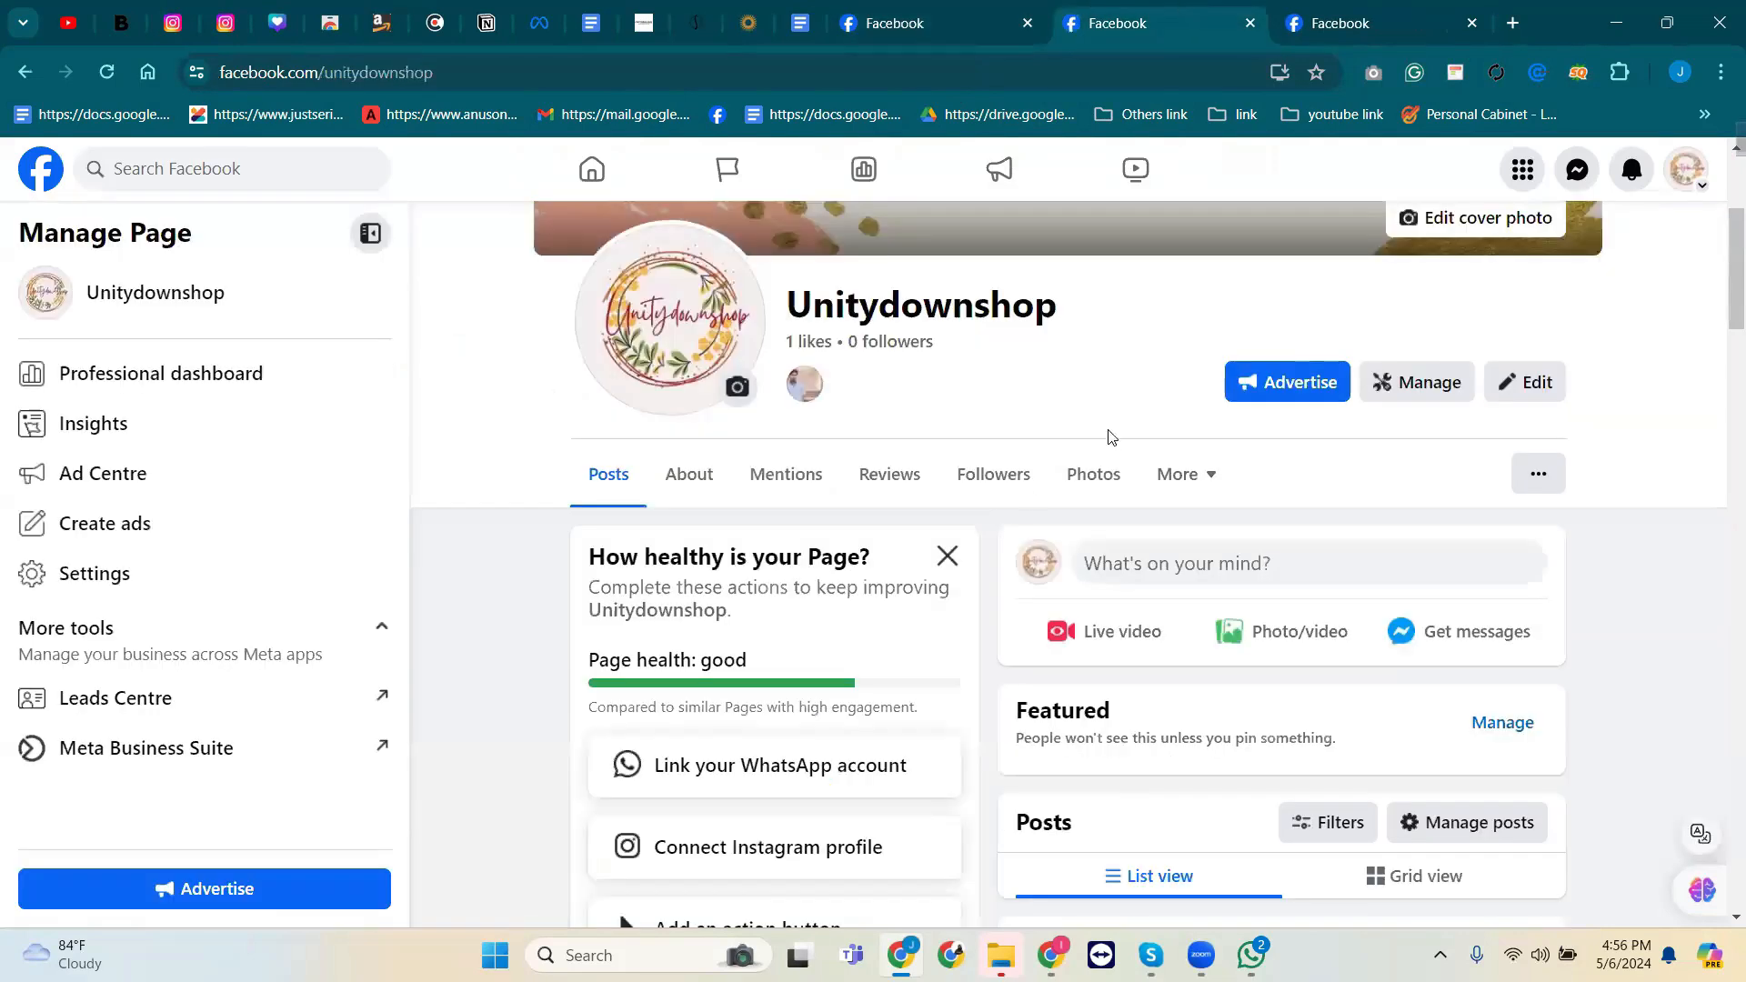
left_click(1353, 11)
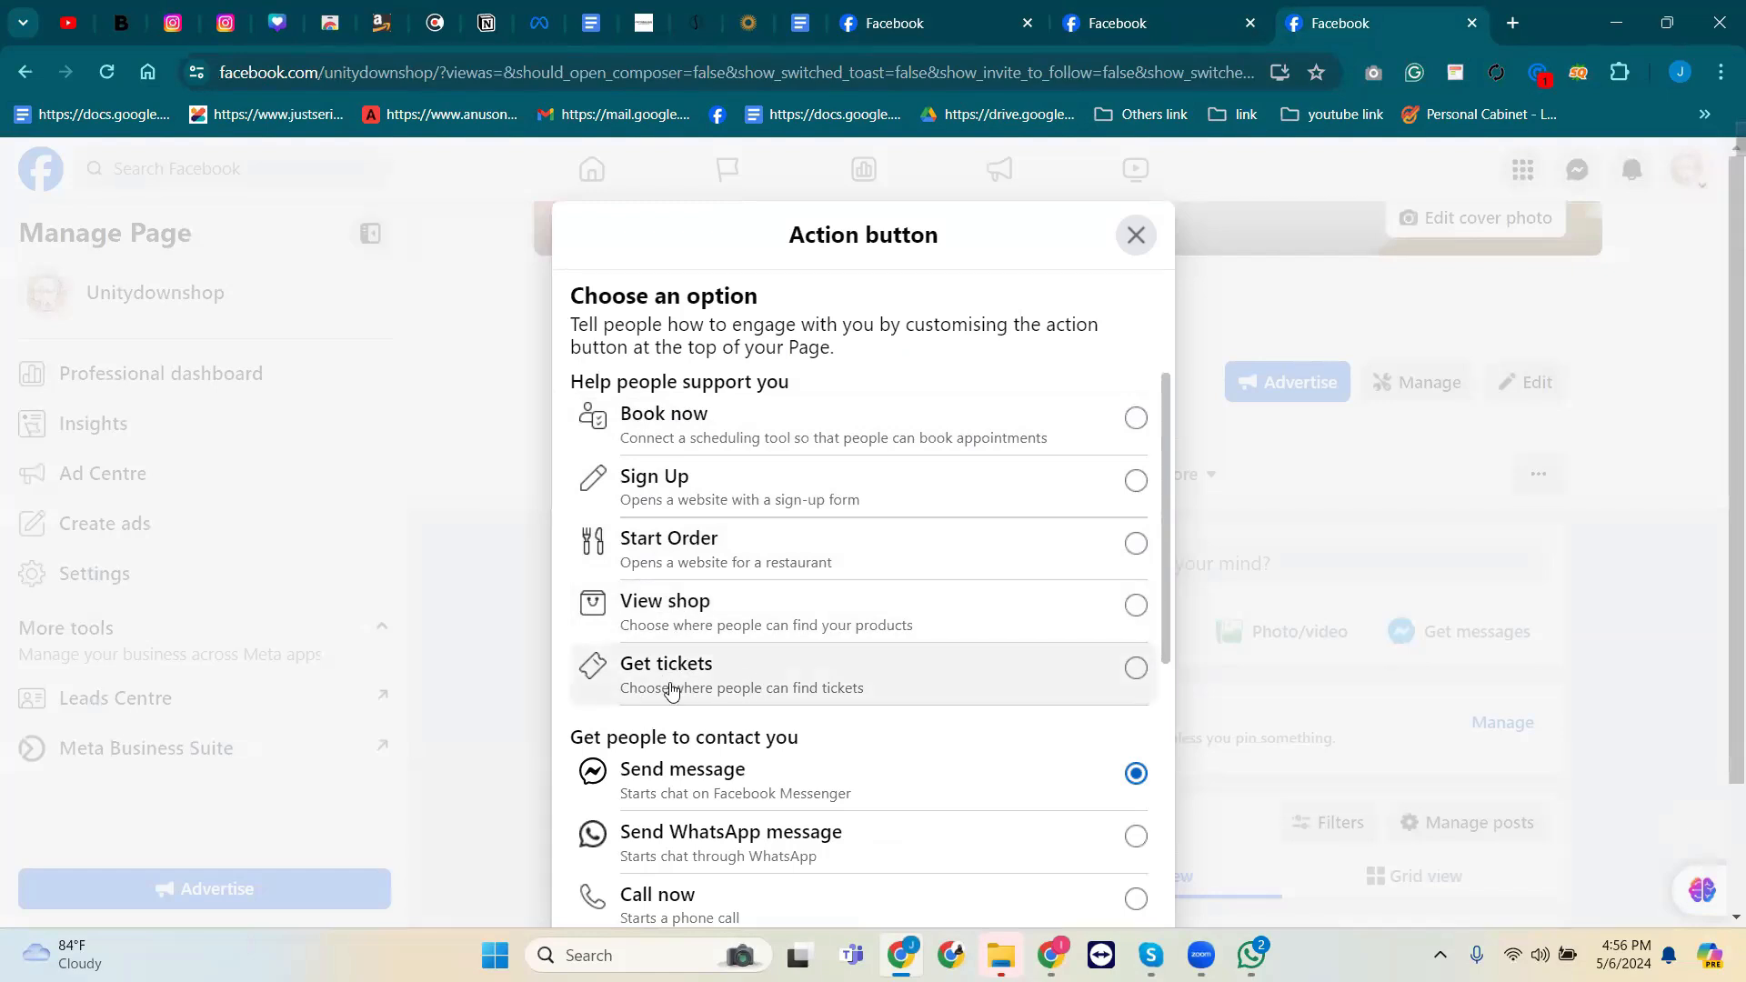
scroll(771, 701, "down", 3)
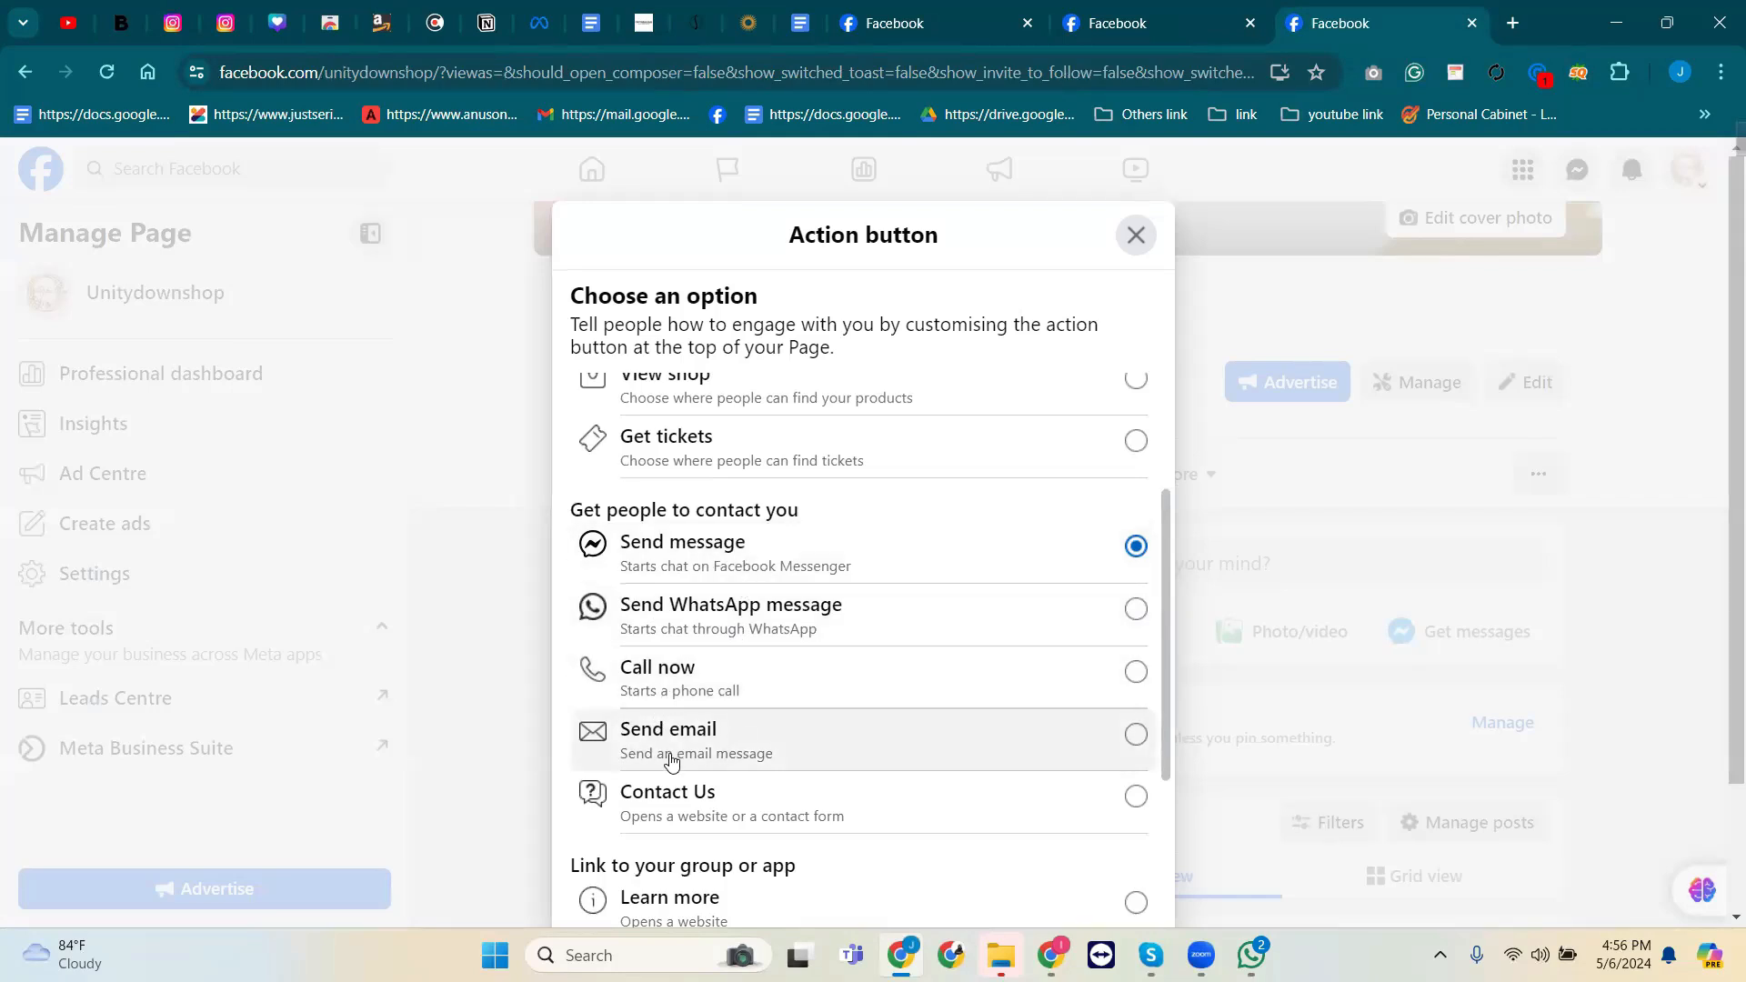
scroll(875, 770, "down", 3)
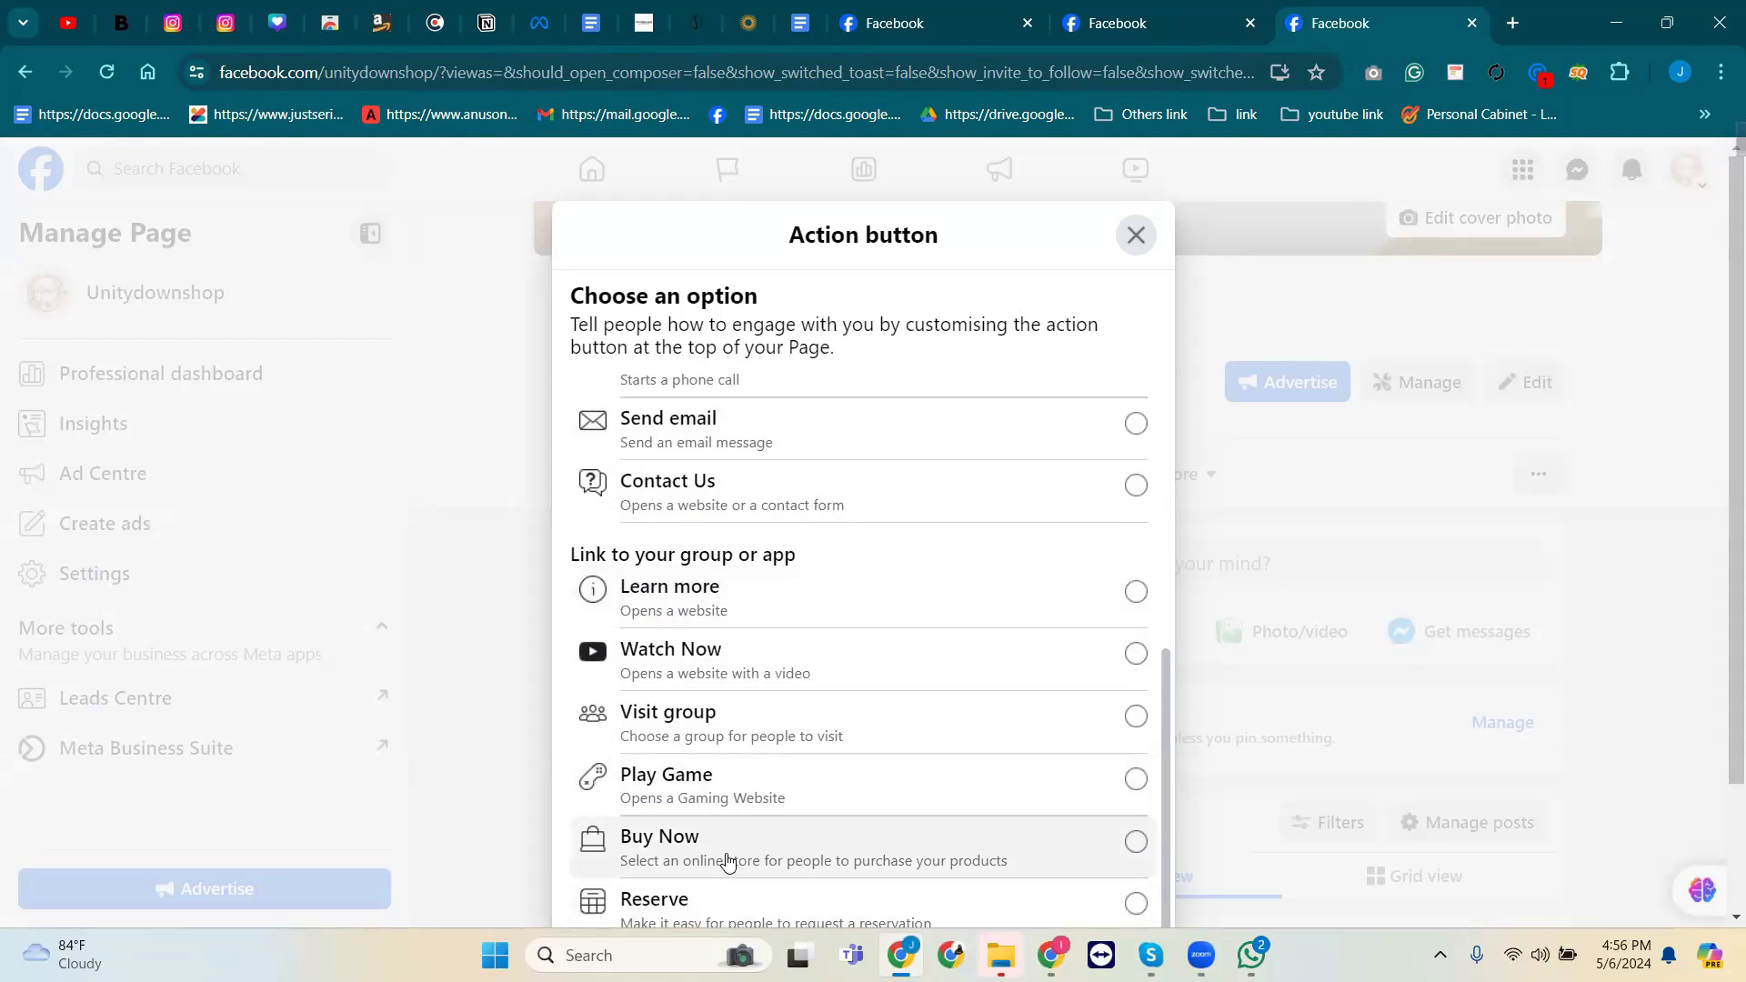
scroll(727, 855, "up", 5)
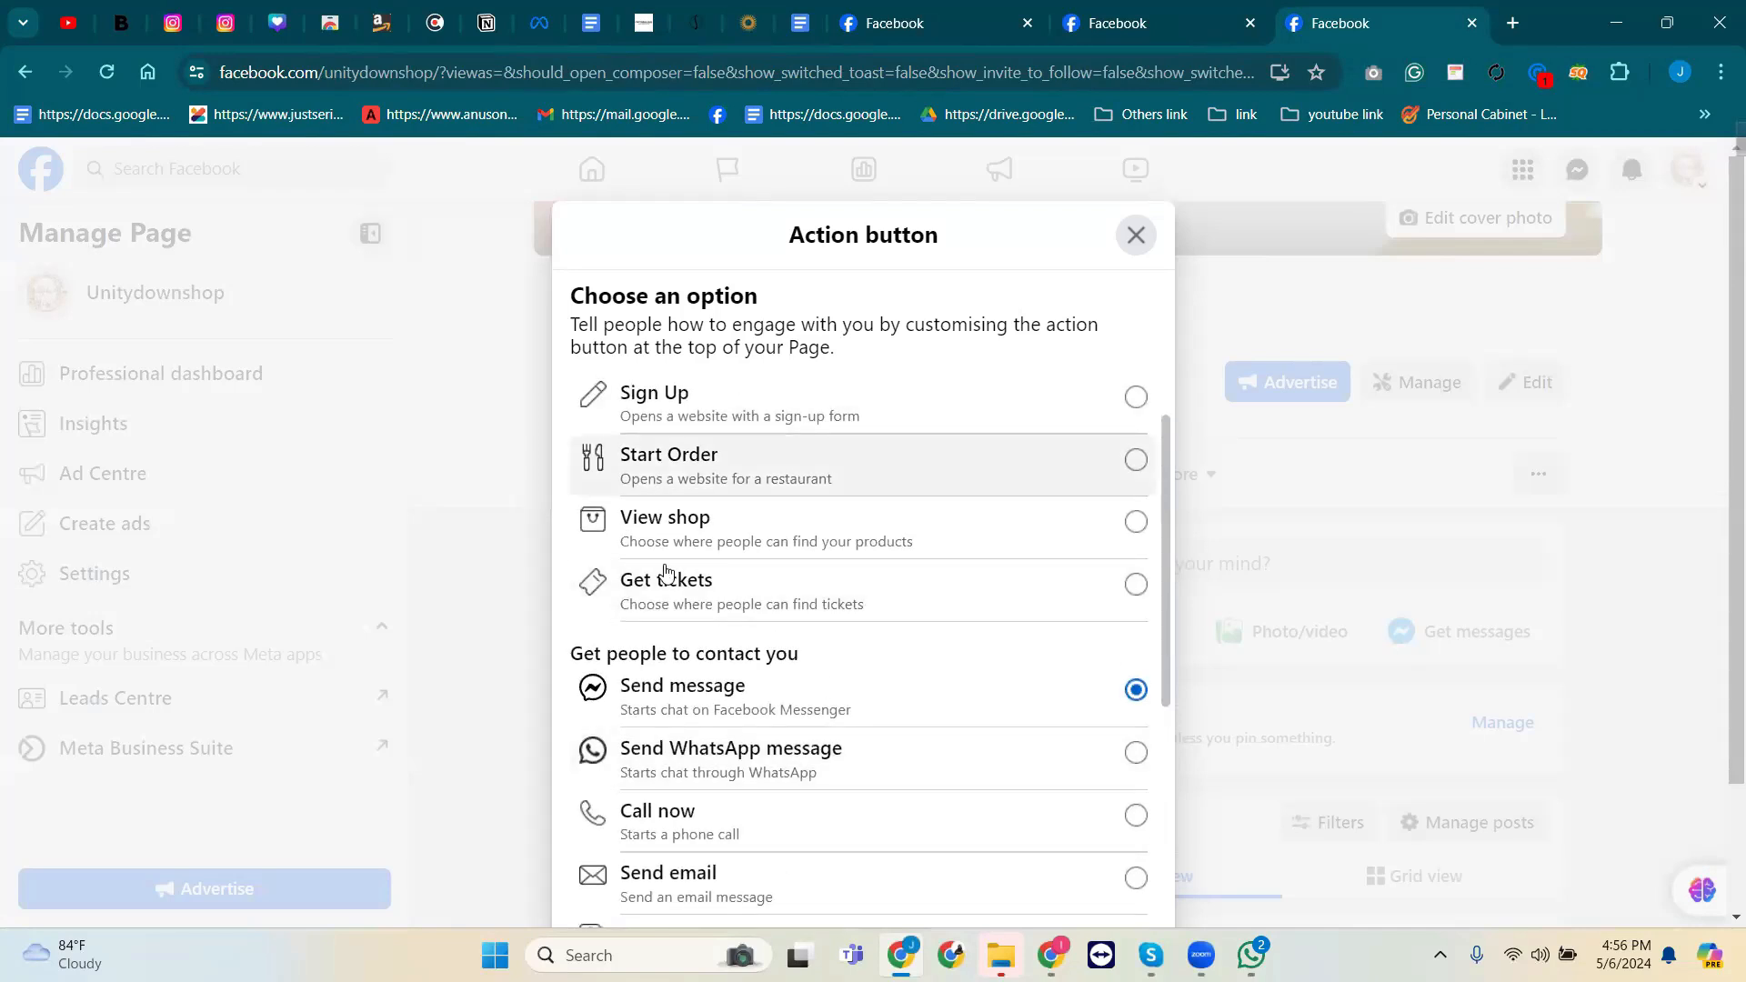
scroll(728, 814, "down", 1)
scroll(728, 812, "down", 4)
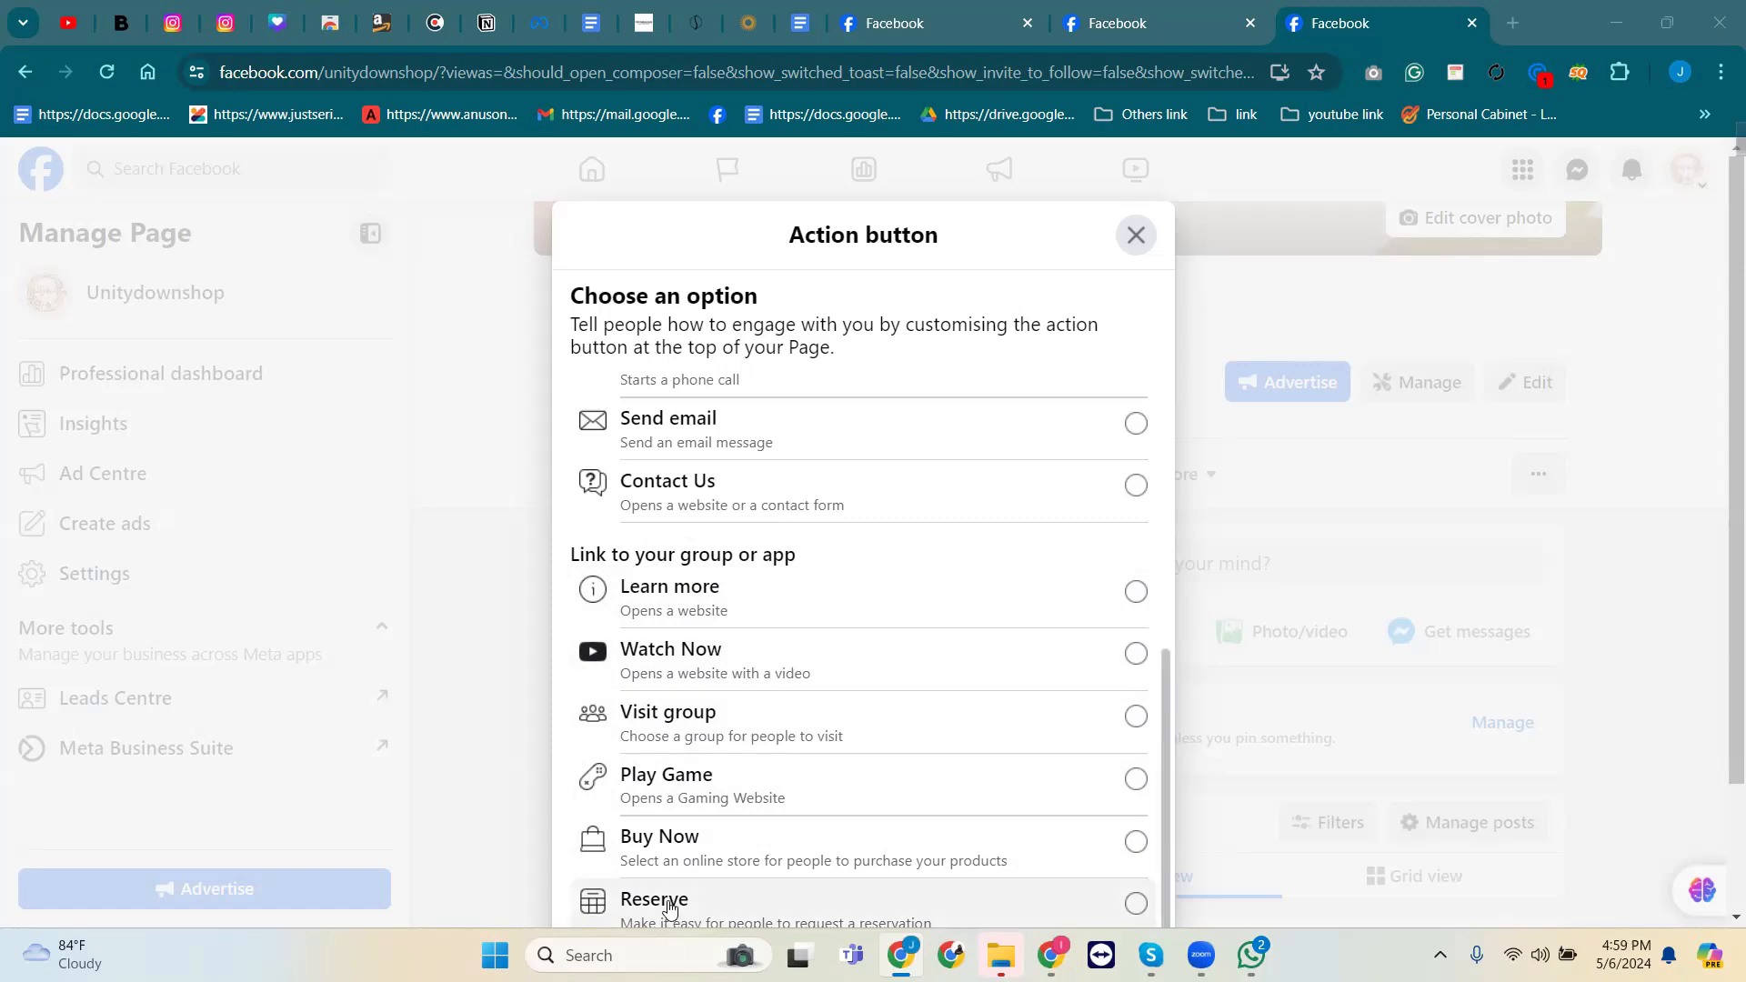
Keep Send message as Unitydownshop's action button with its Messenger account and save it.
scroll(591, 801, "up", 4)
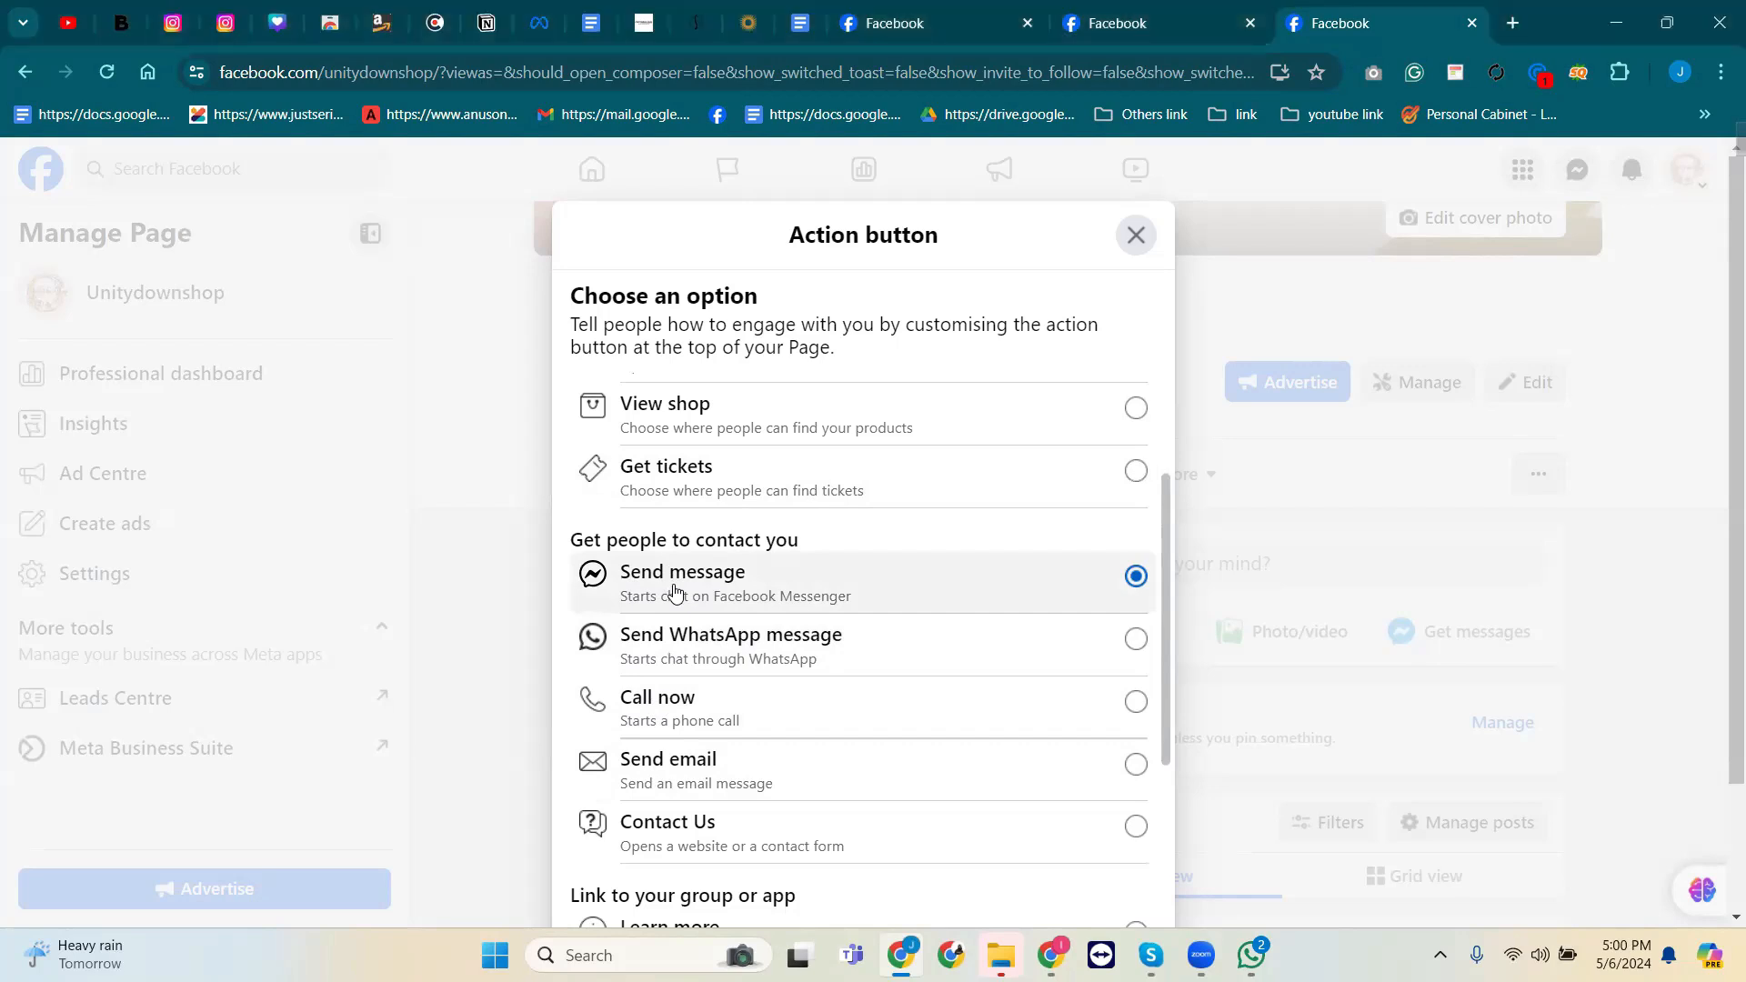
scroll(943, 744, "down", 4)
scroll(1496, 683, "down", 2)
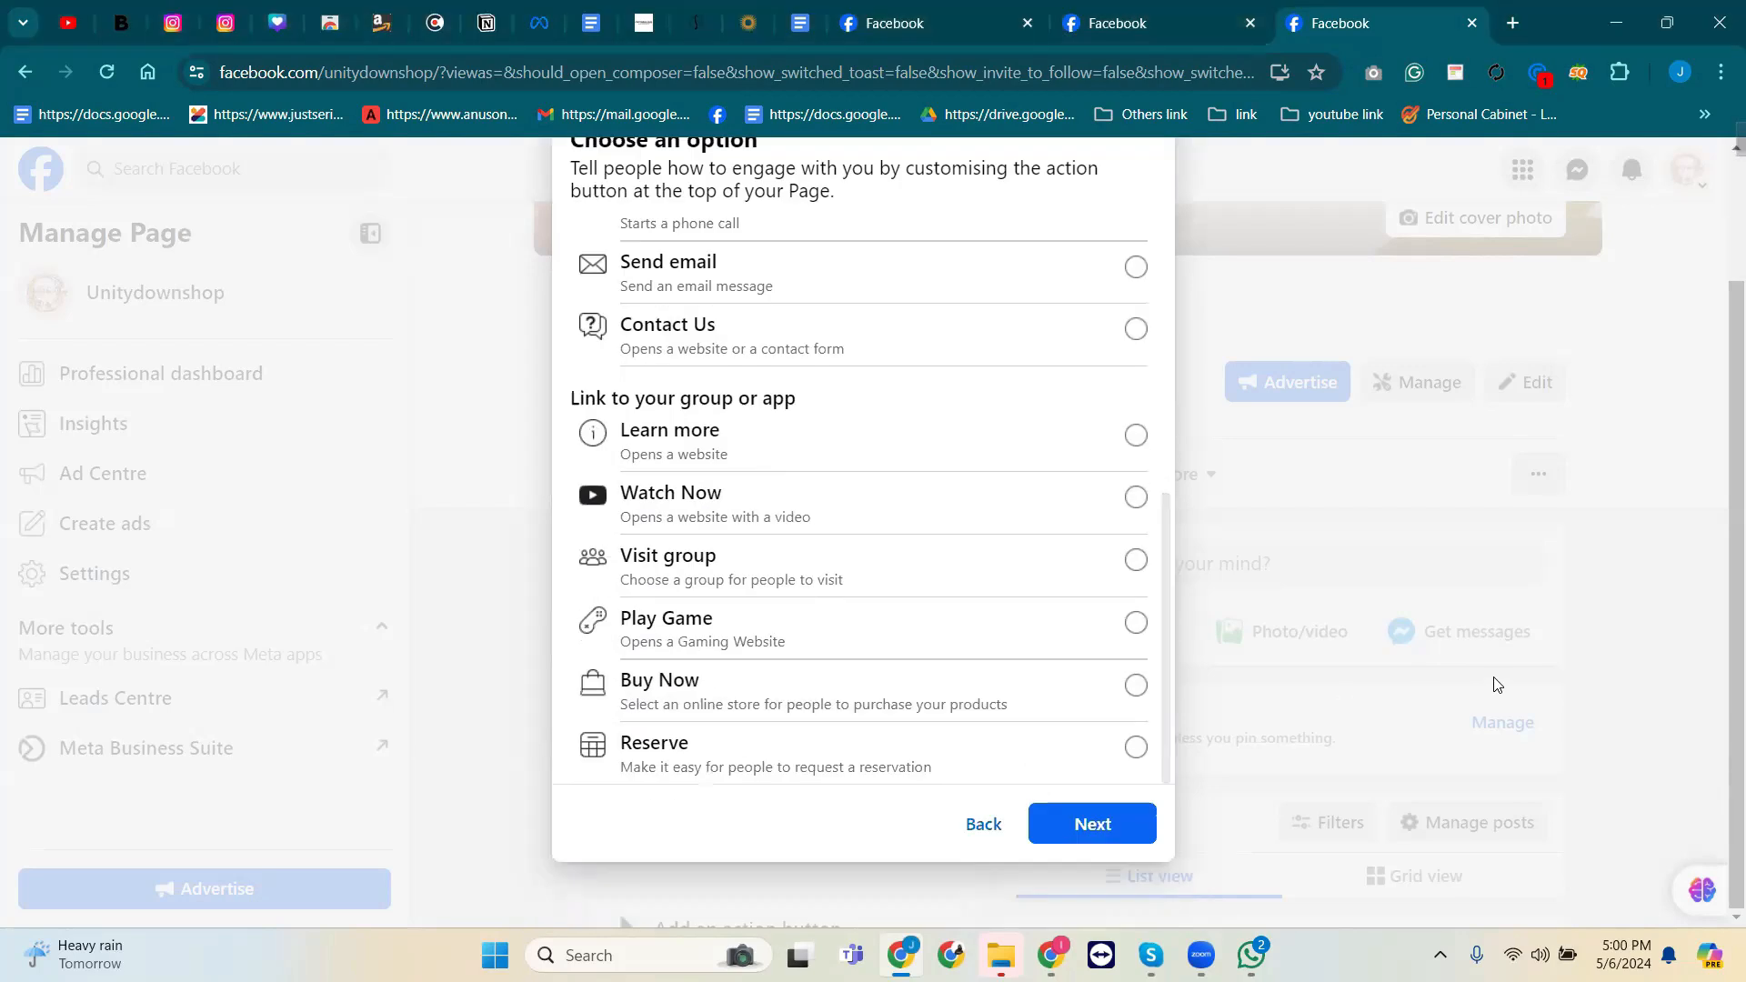
left_click(1105, 823)
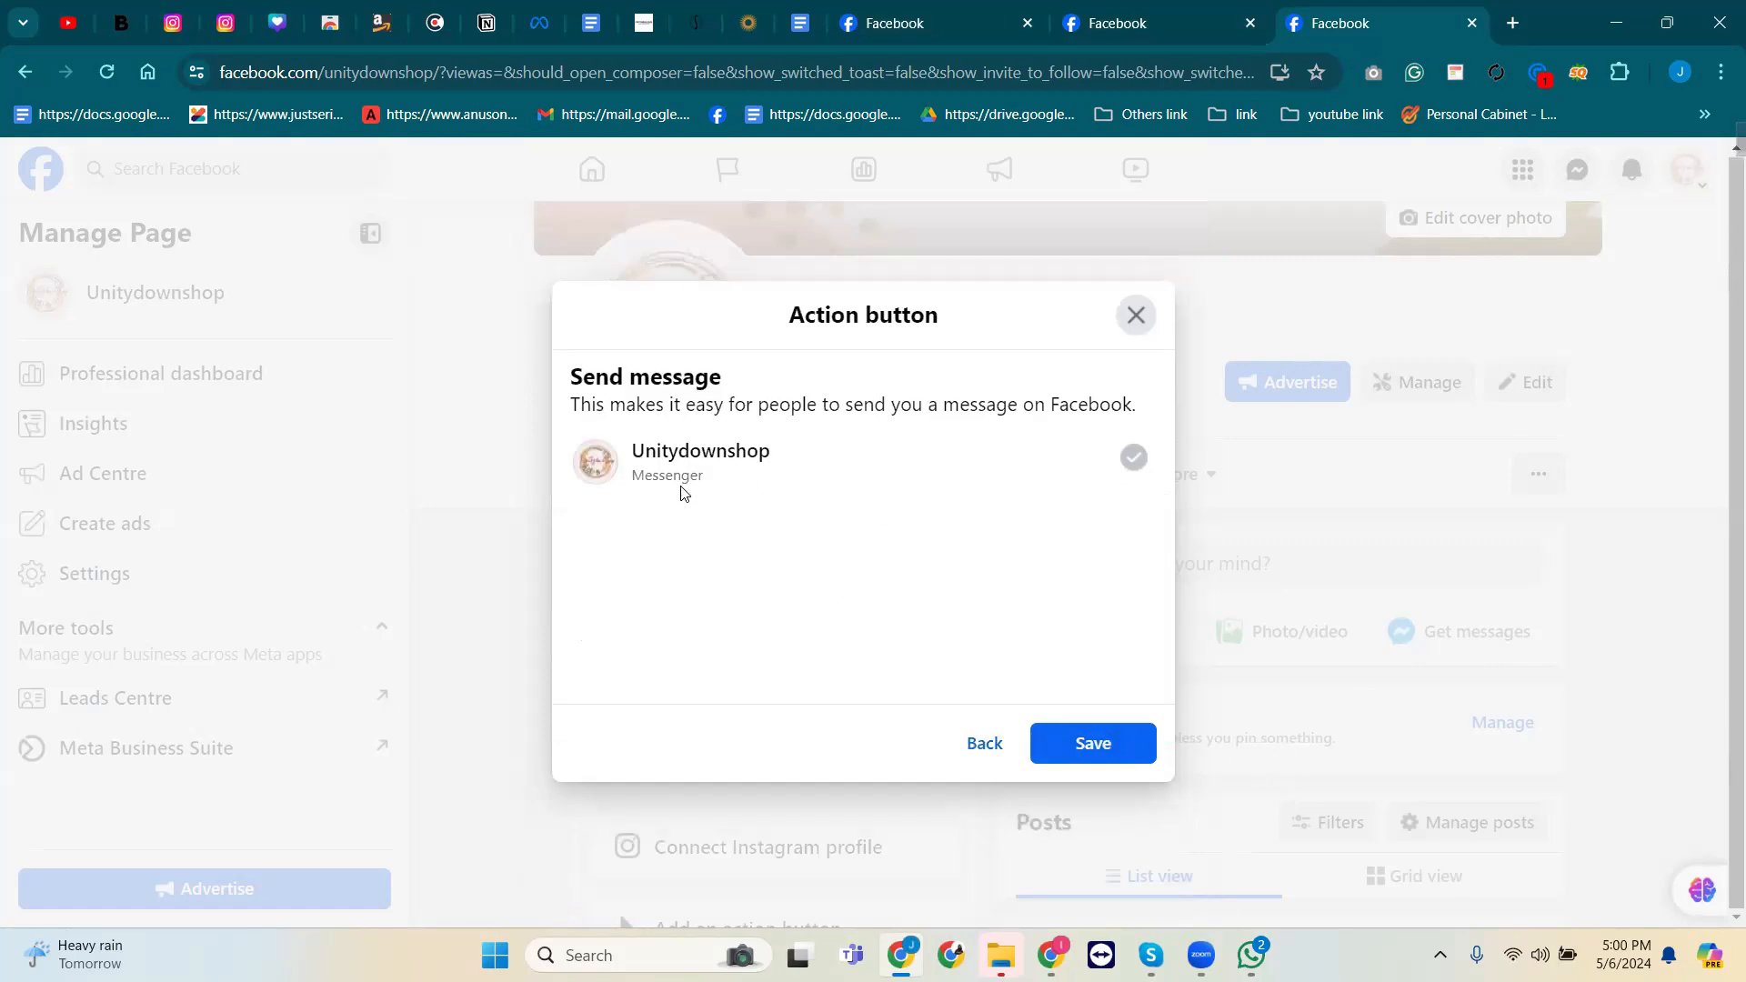
left_click(1089, 747)
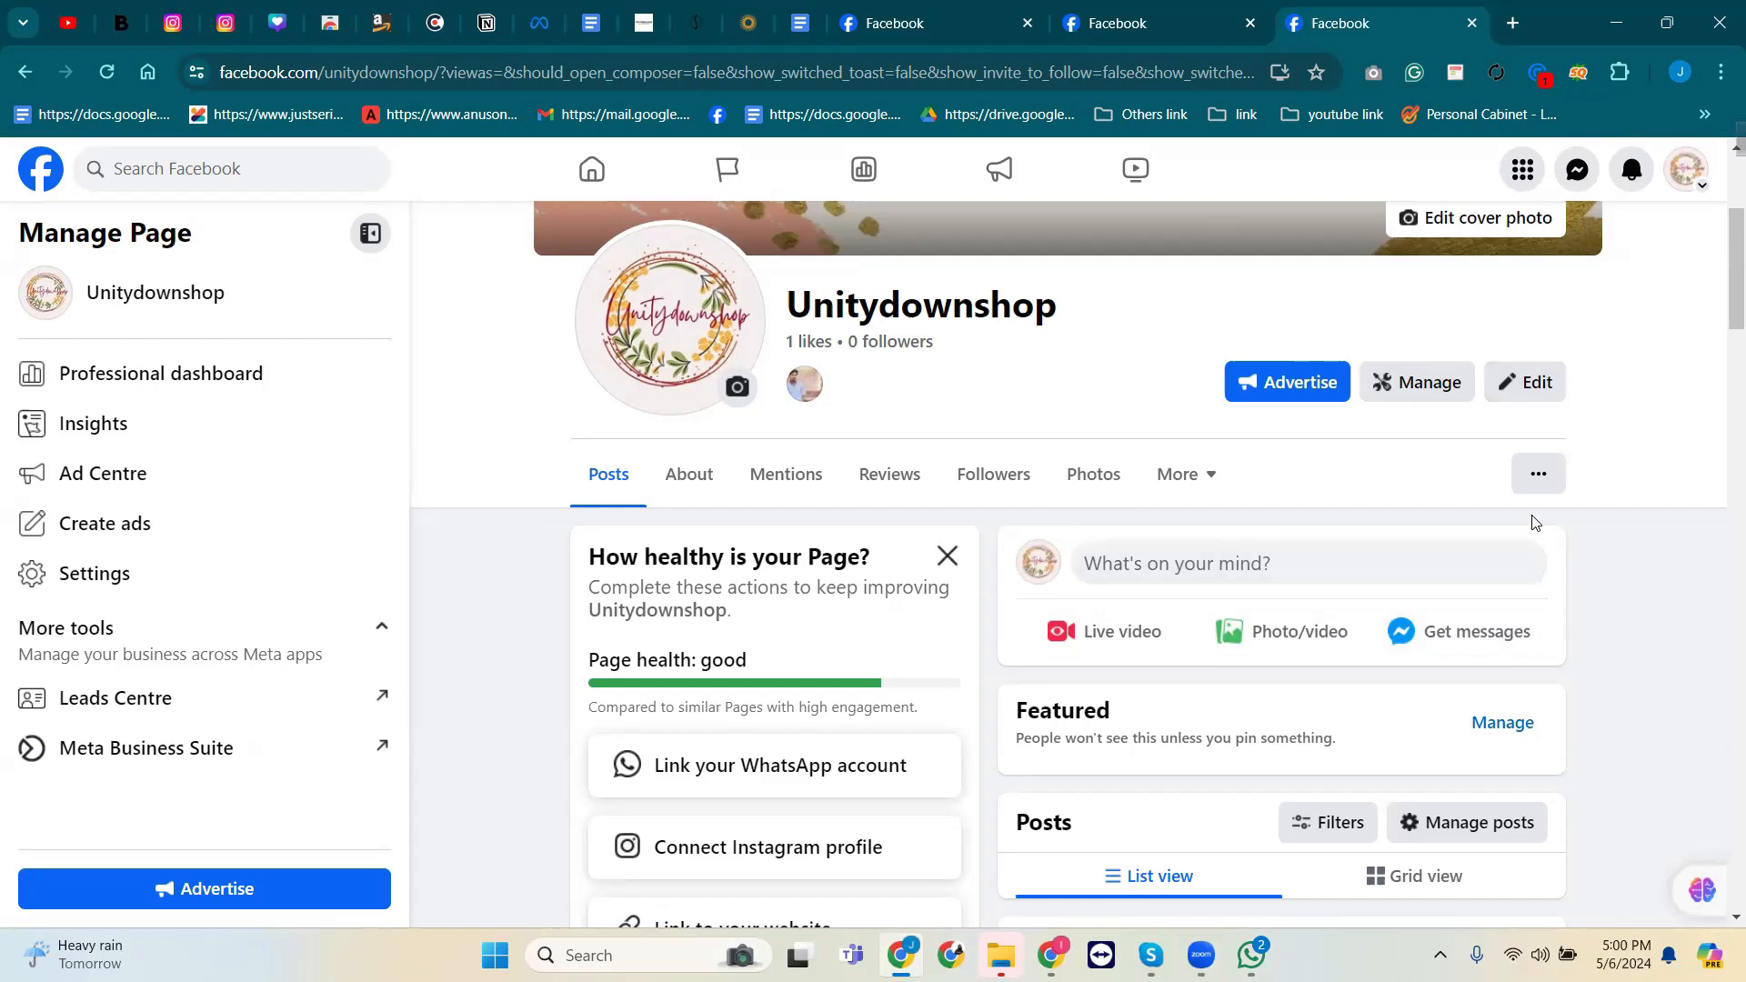
Check Unitydownshop's Message button in the visitor view and return to managing the page.
left_click(1535, 474)
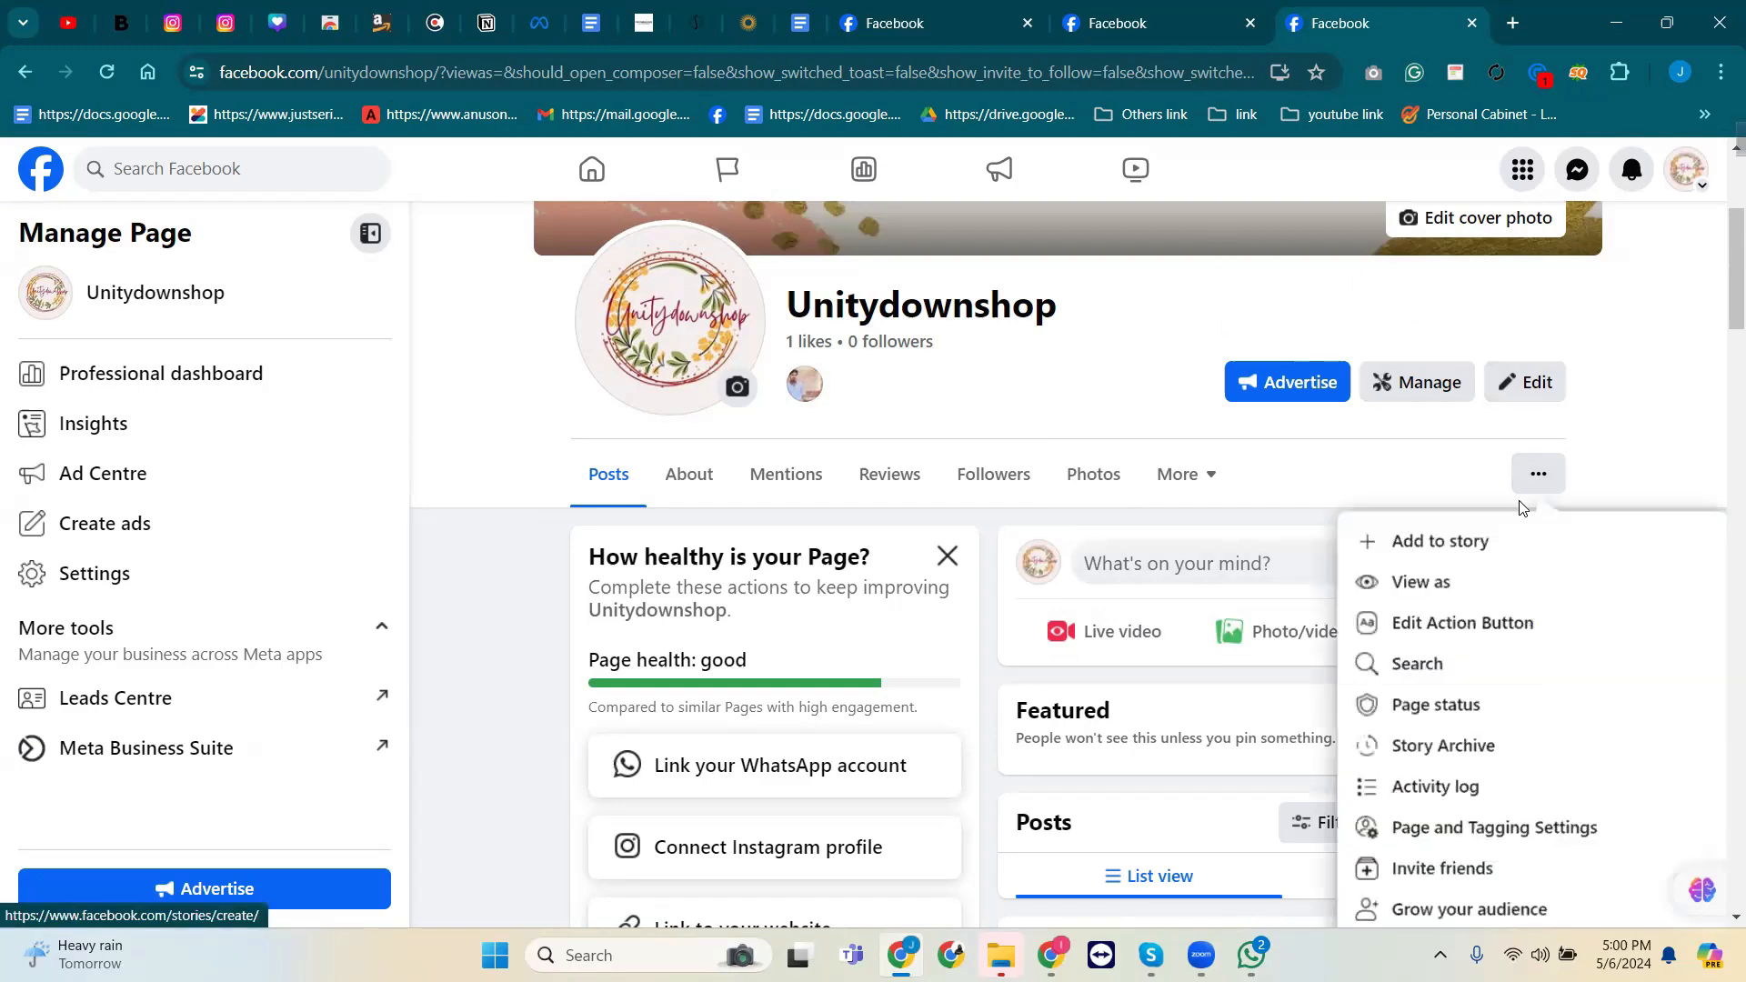
left_click(1419, 583)
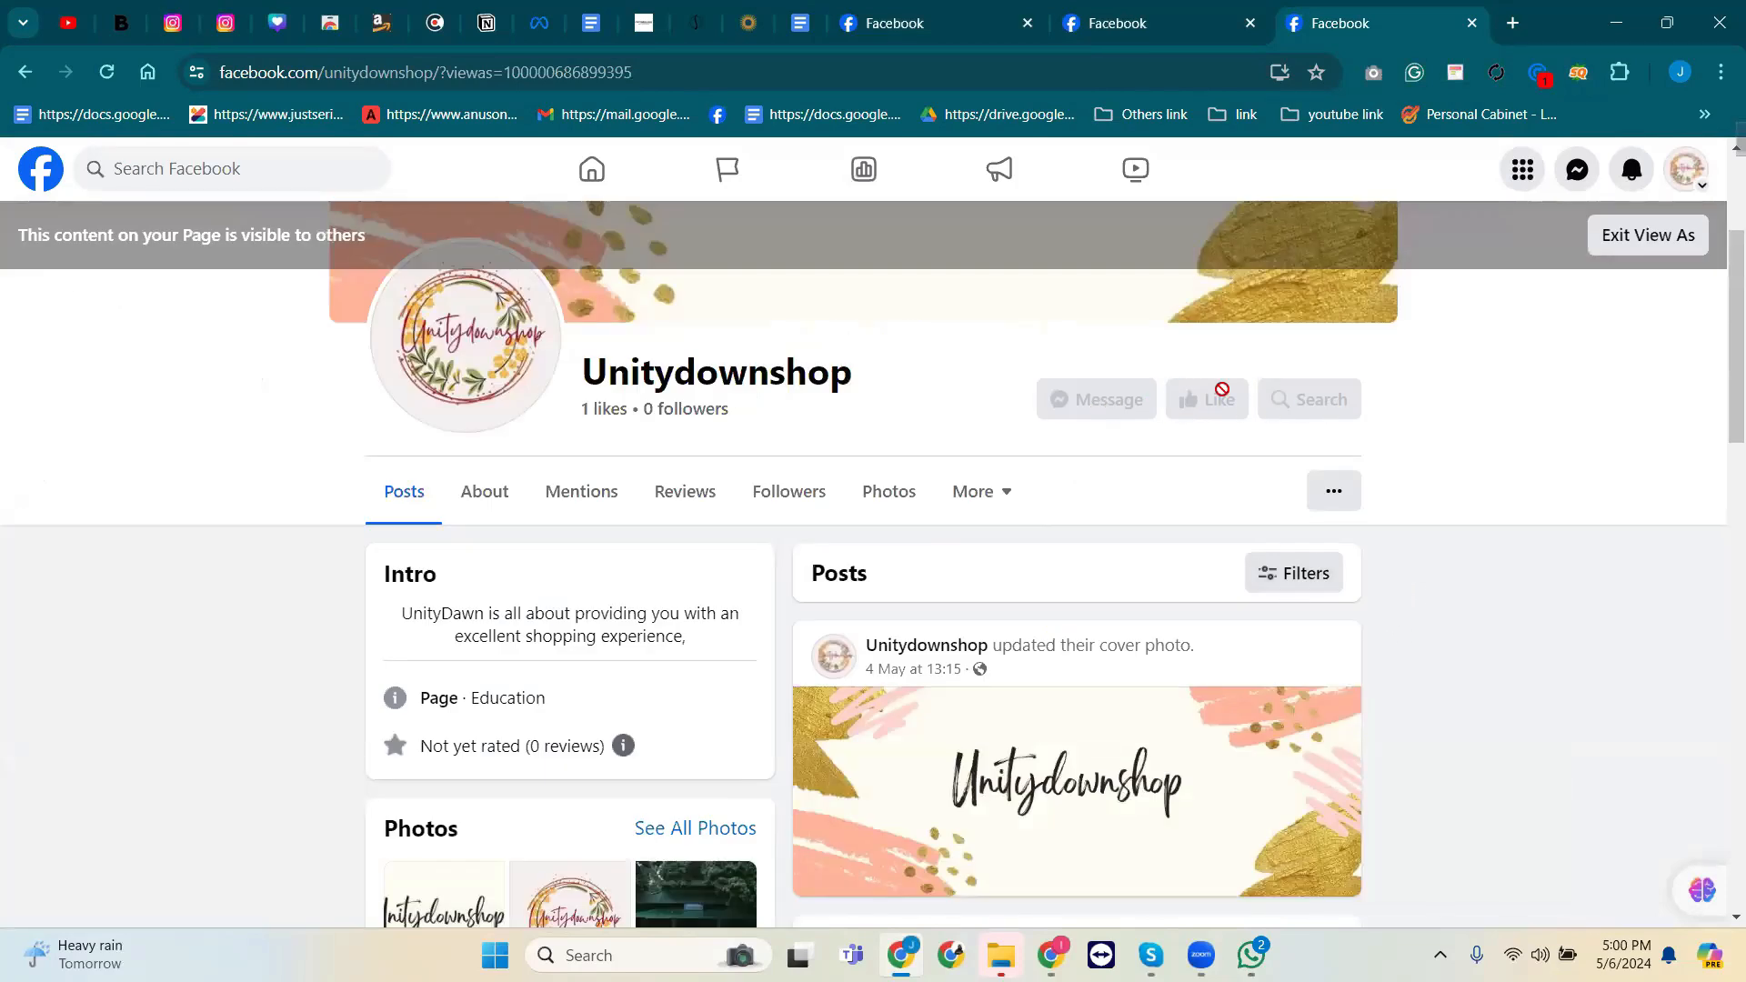
left_click(1637, 227)
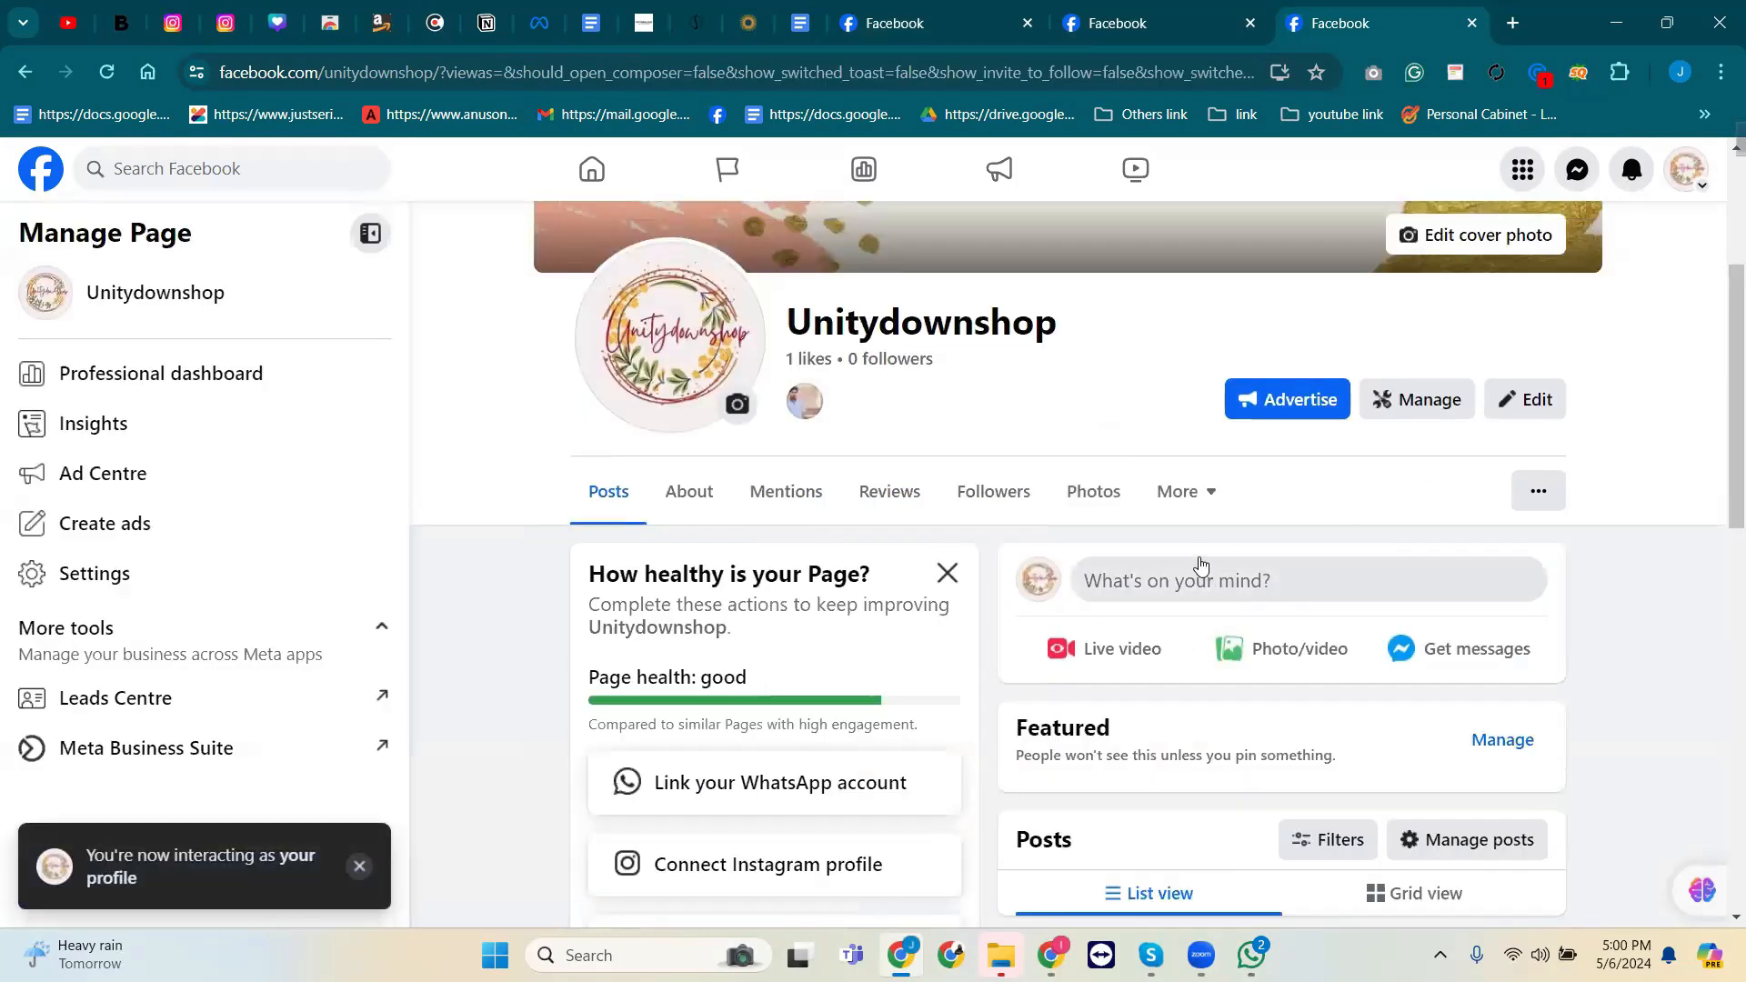
Examine Unitydownshop's additional page sections and page options, and open its Professional dashboard.
left_click(1121, 30)
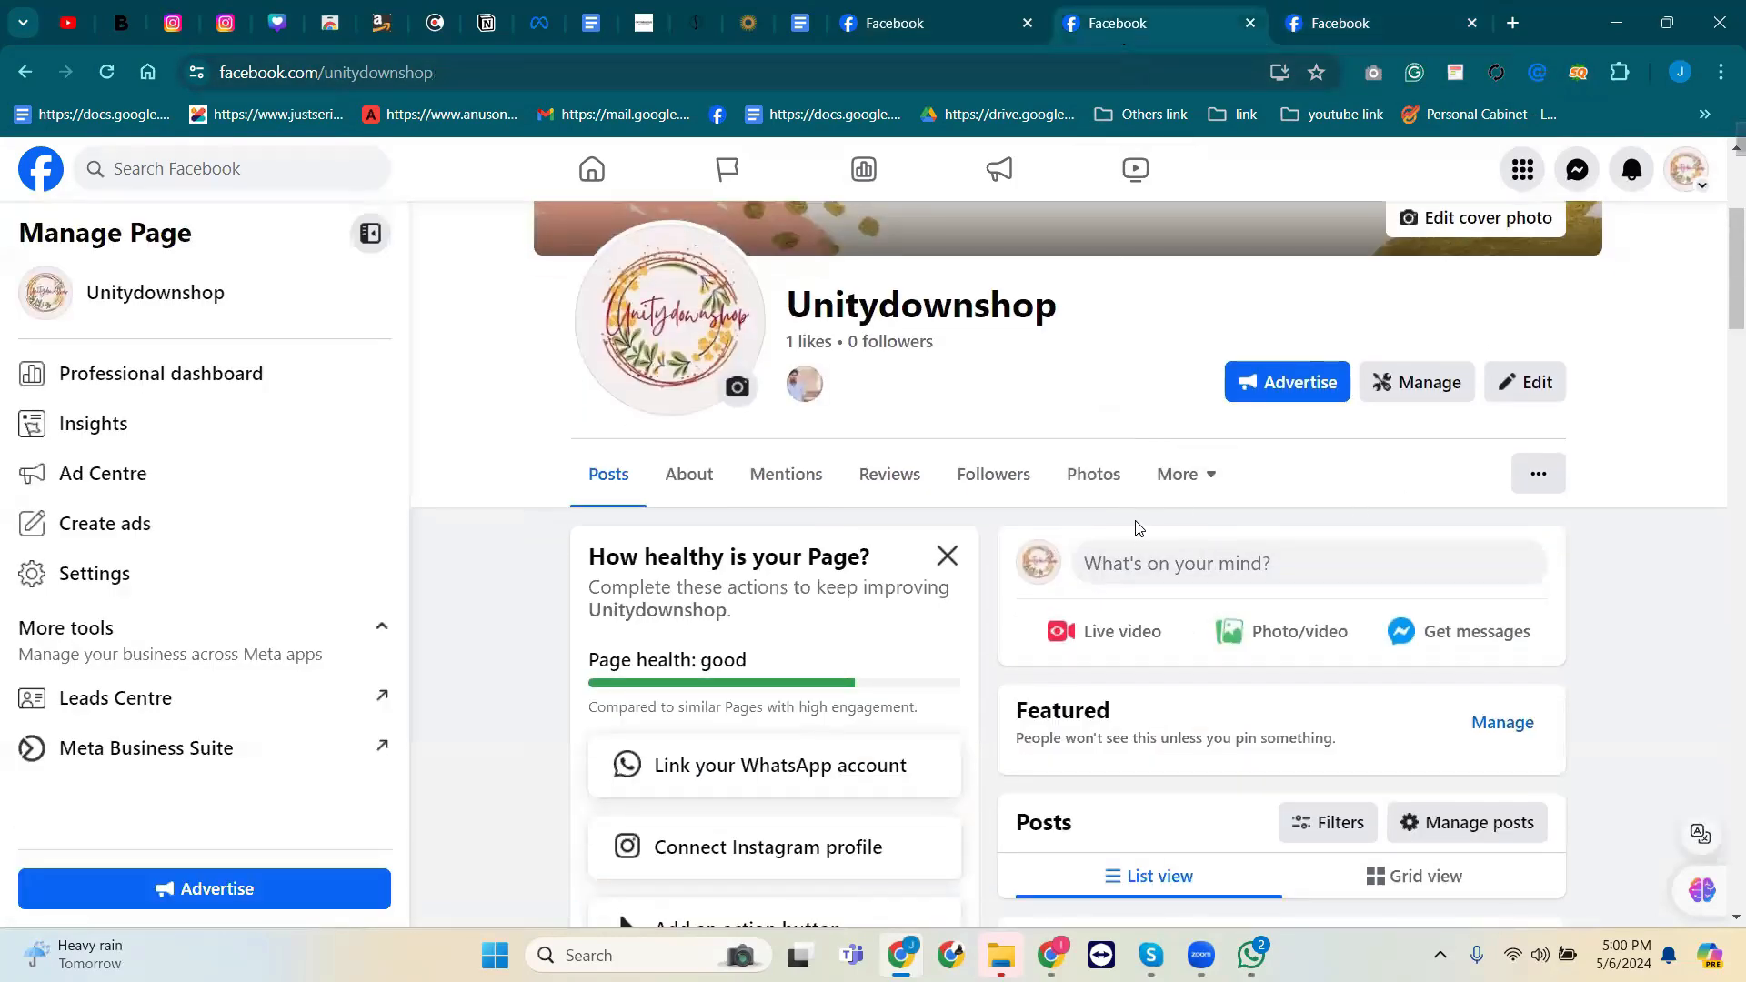
left_click(935, 18)
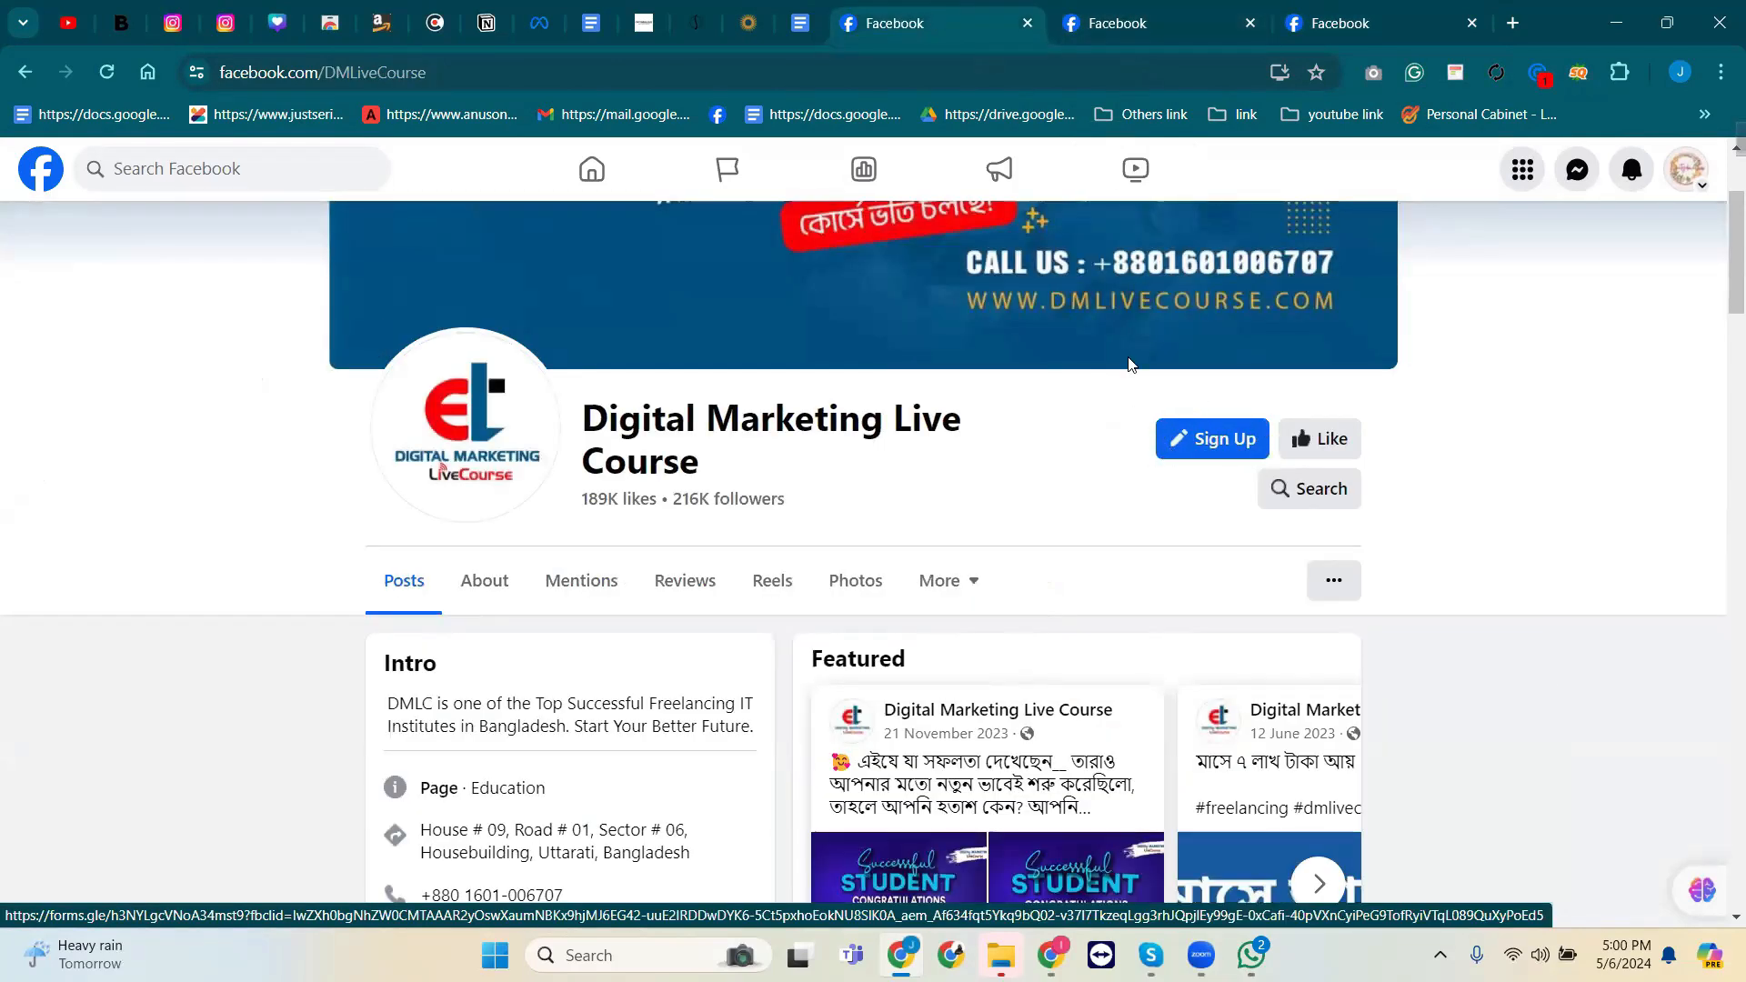
left_click(1165, 36)
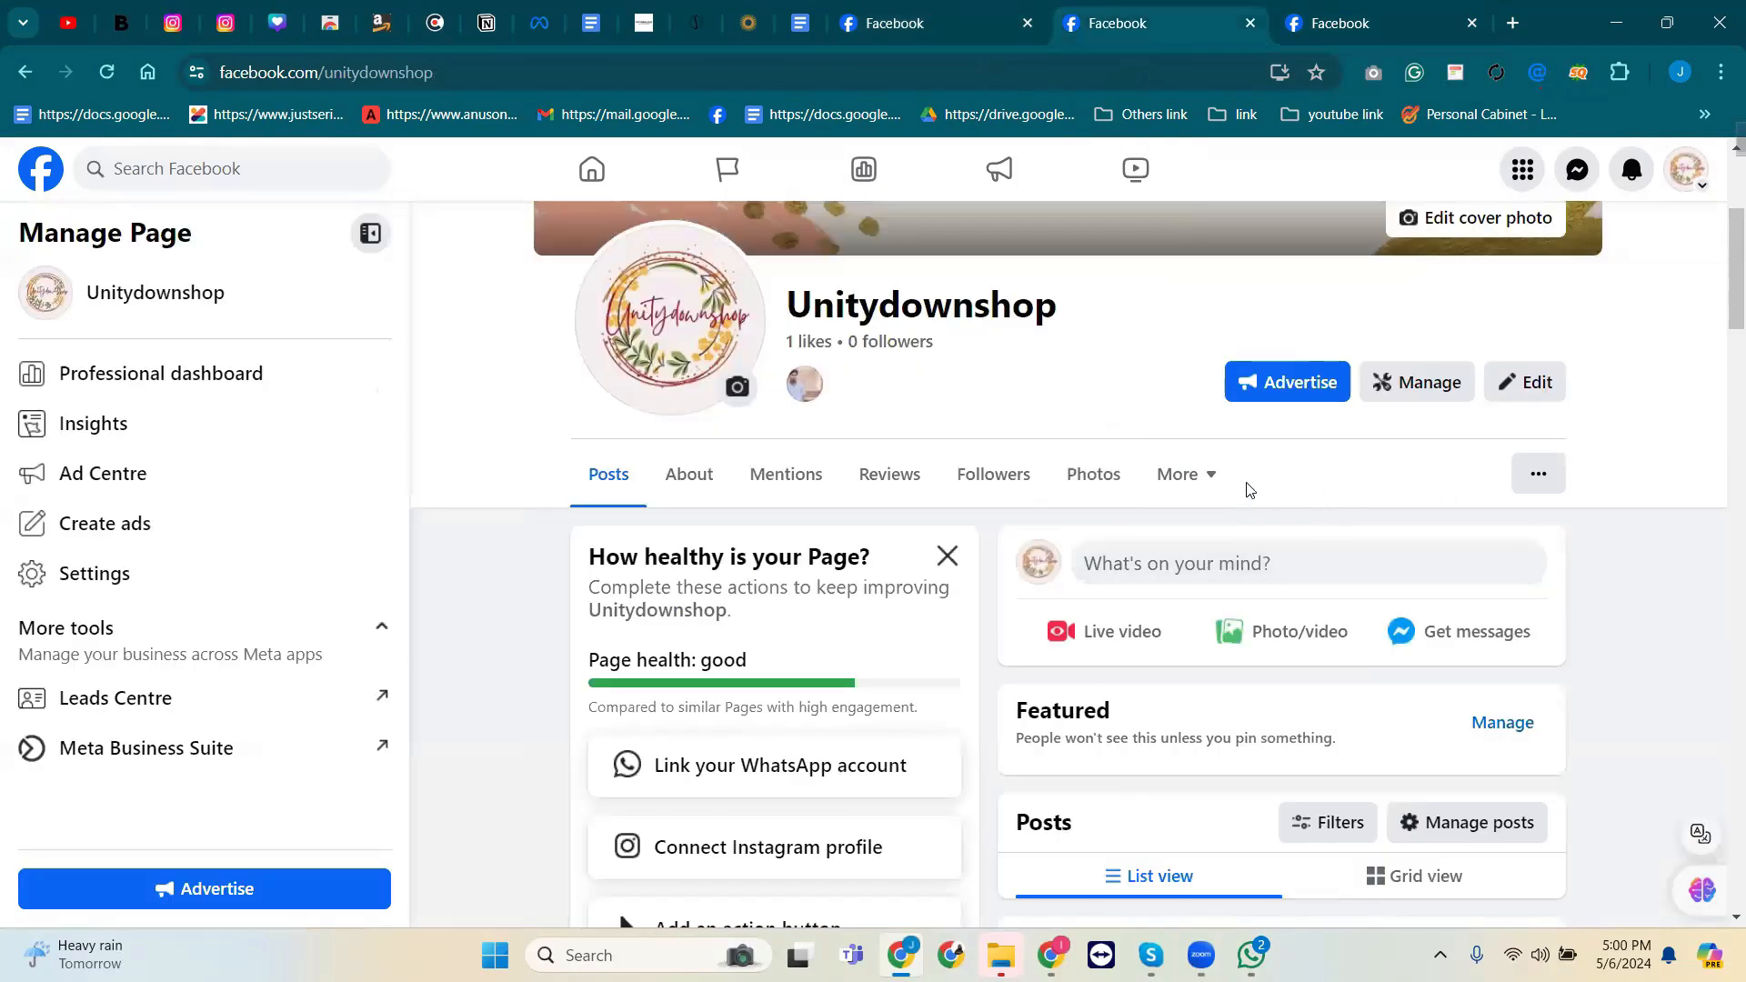
left_click(1207, 480)
scroll(1199, 700, "down", 2)
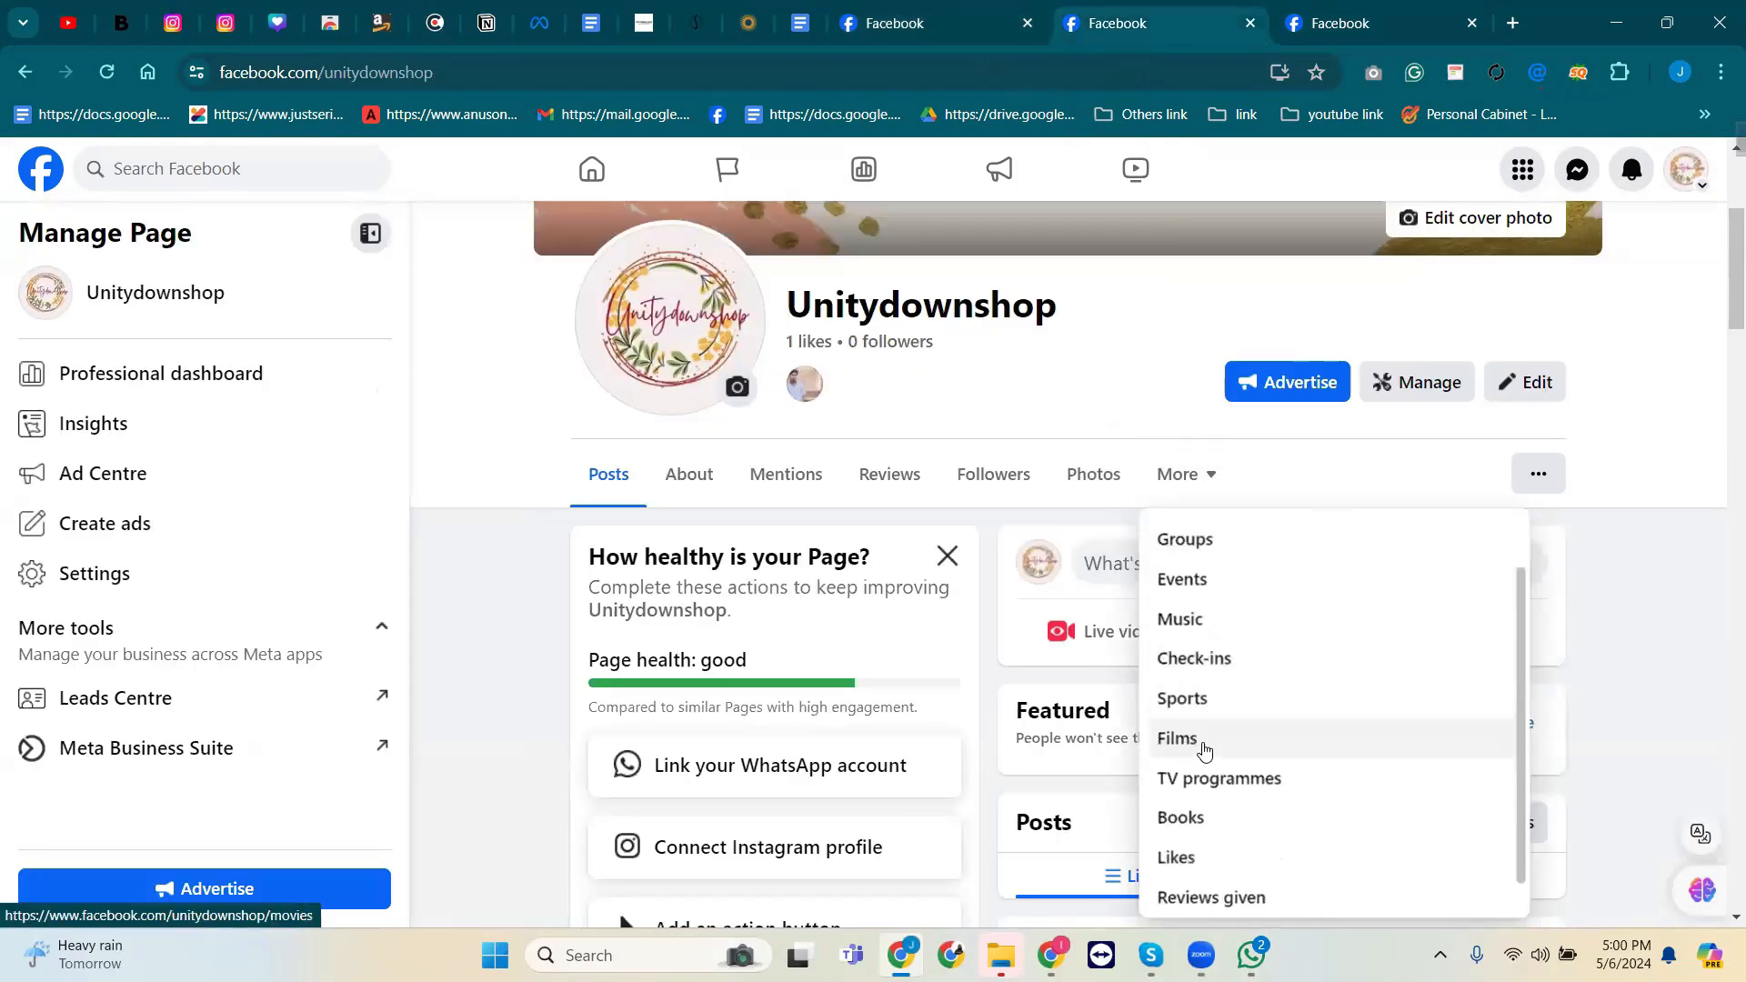
left_click(1538, 474)
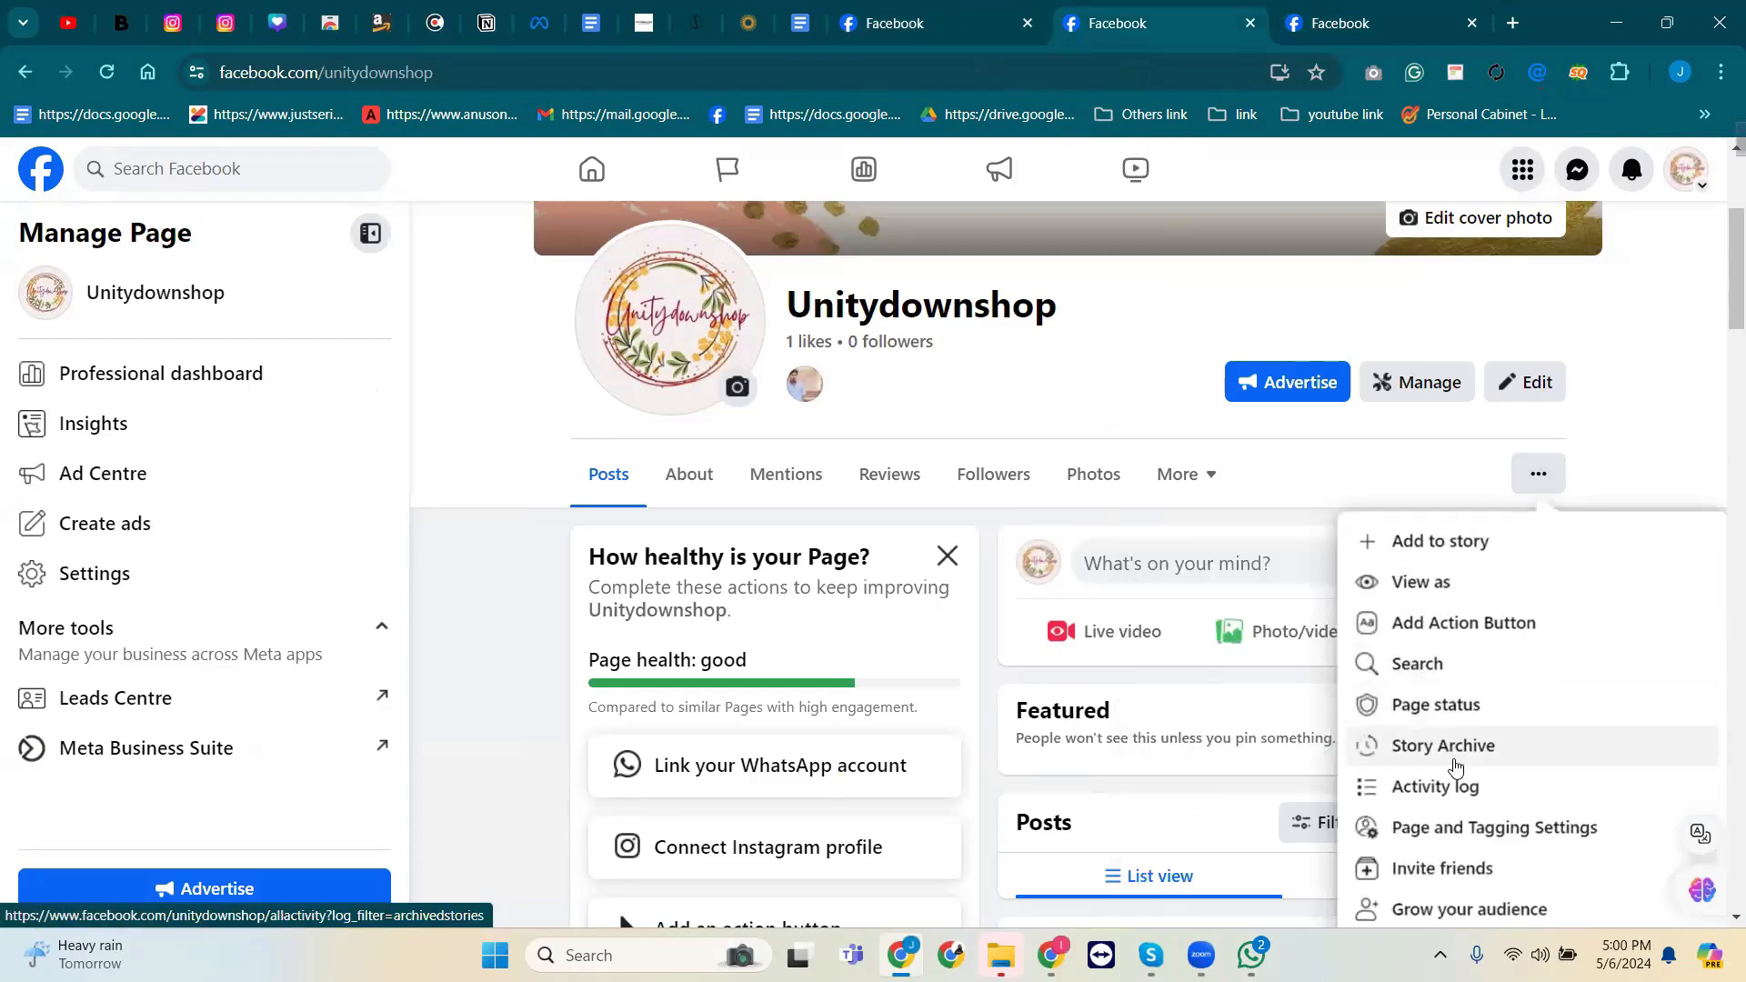
scroll(1455, 762, "down", 5)
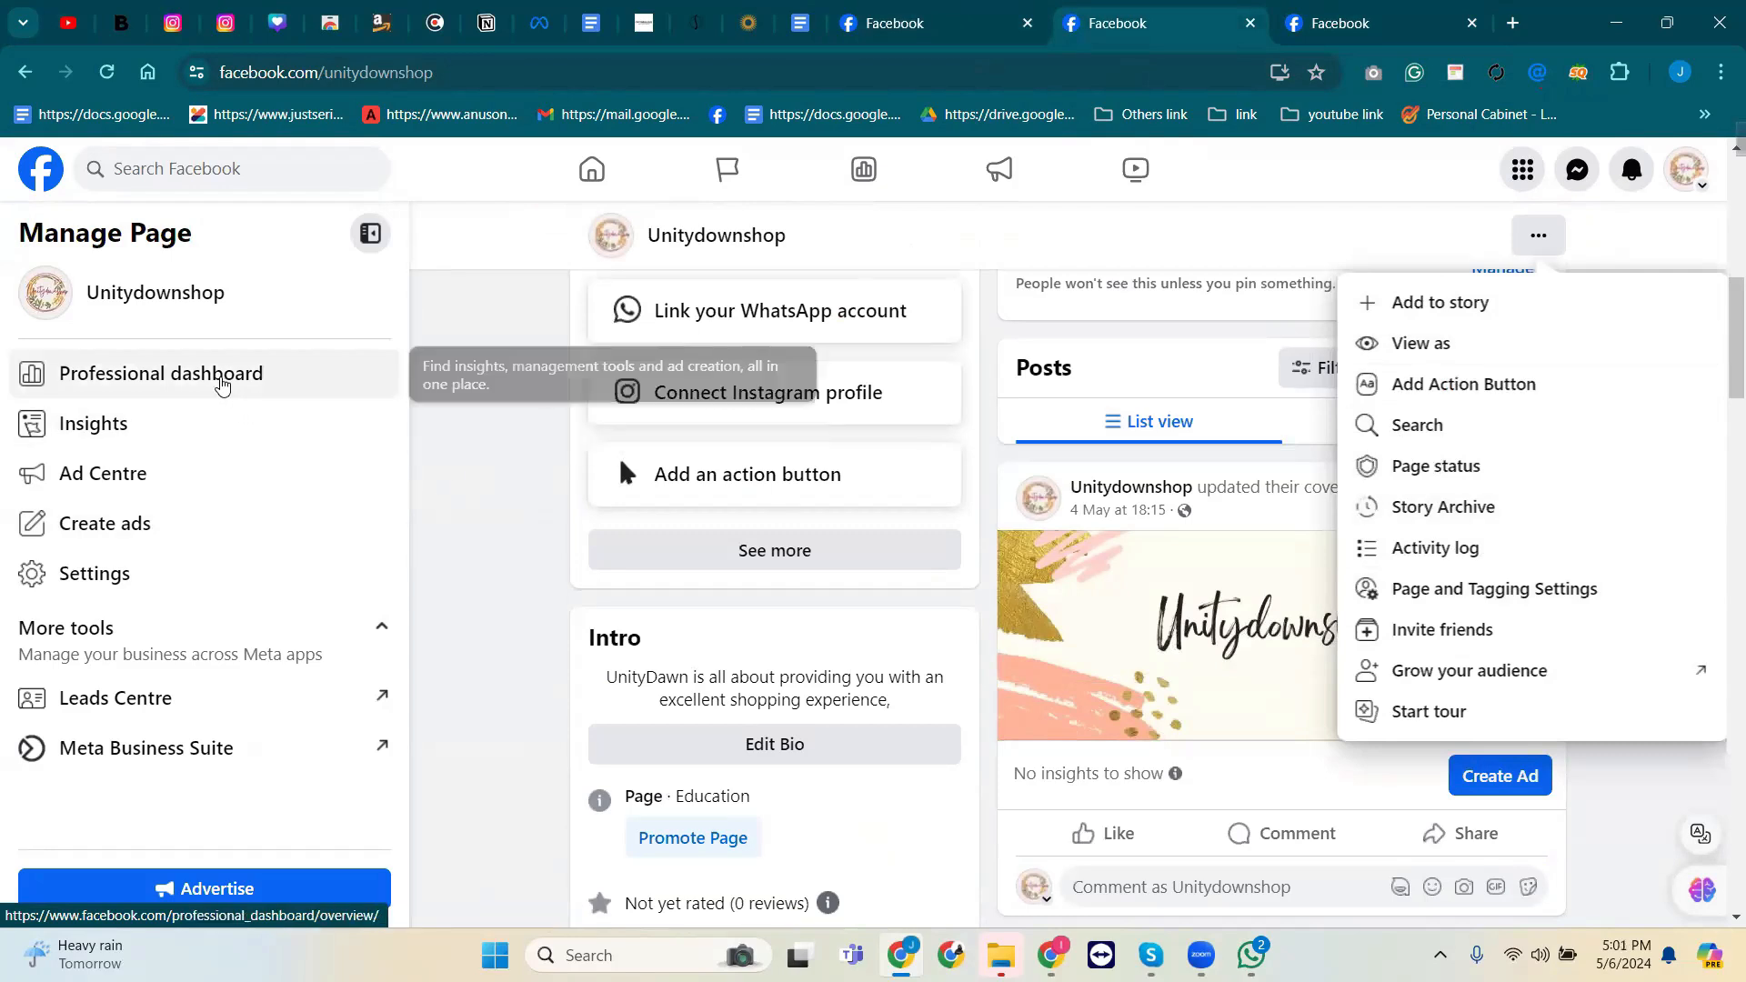
left_click(147, 384)
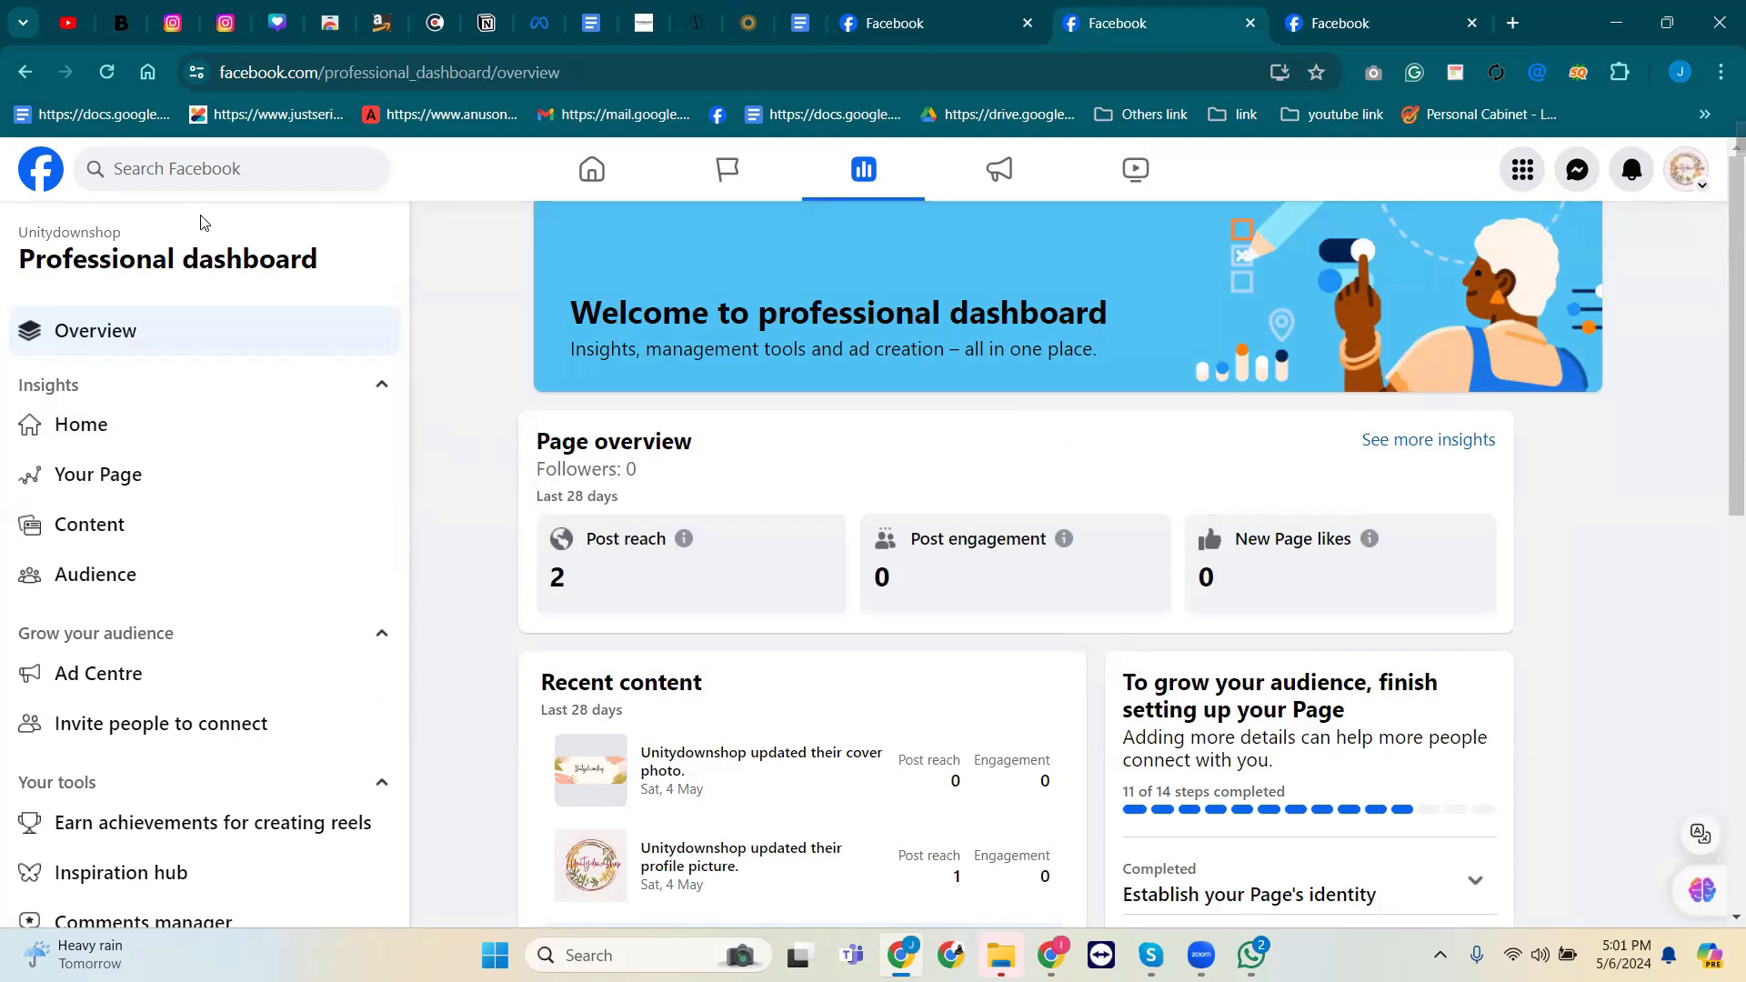
Look through the Digital Marketing Live Course page's intro, featured items, photos, life events, and posts.
left_click(964, 17)
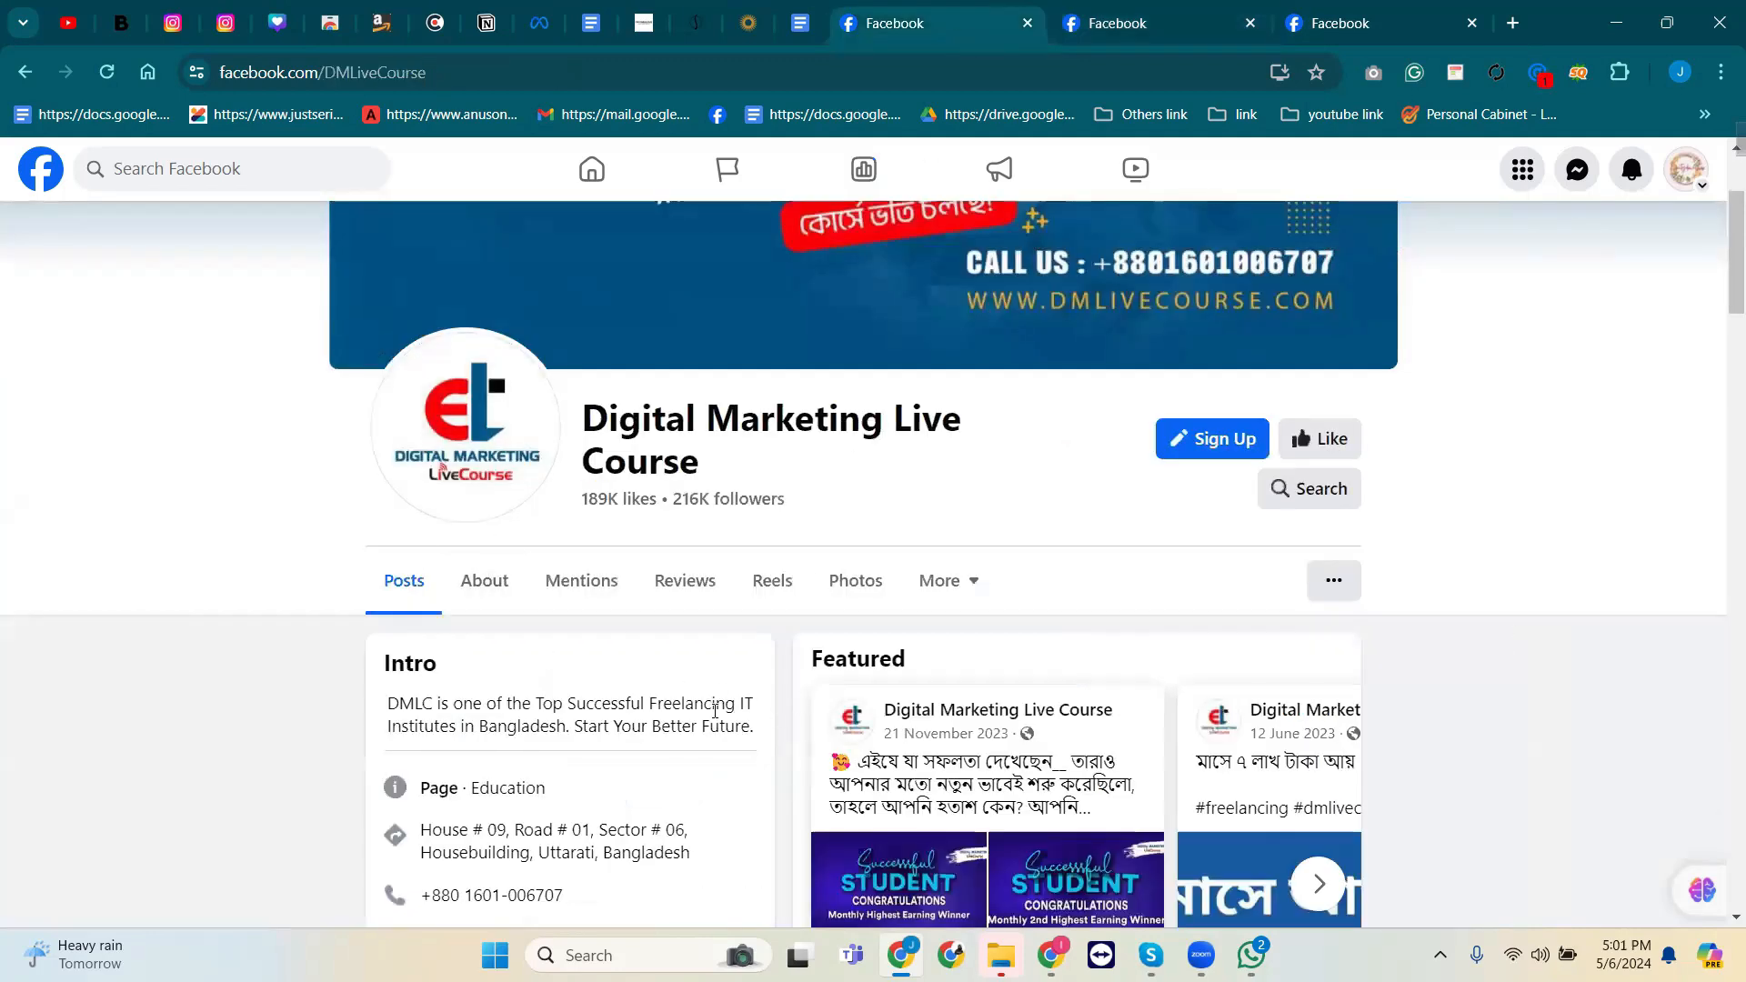
scroll(871, 678, "down", 6)
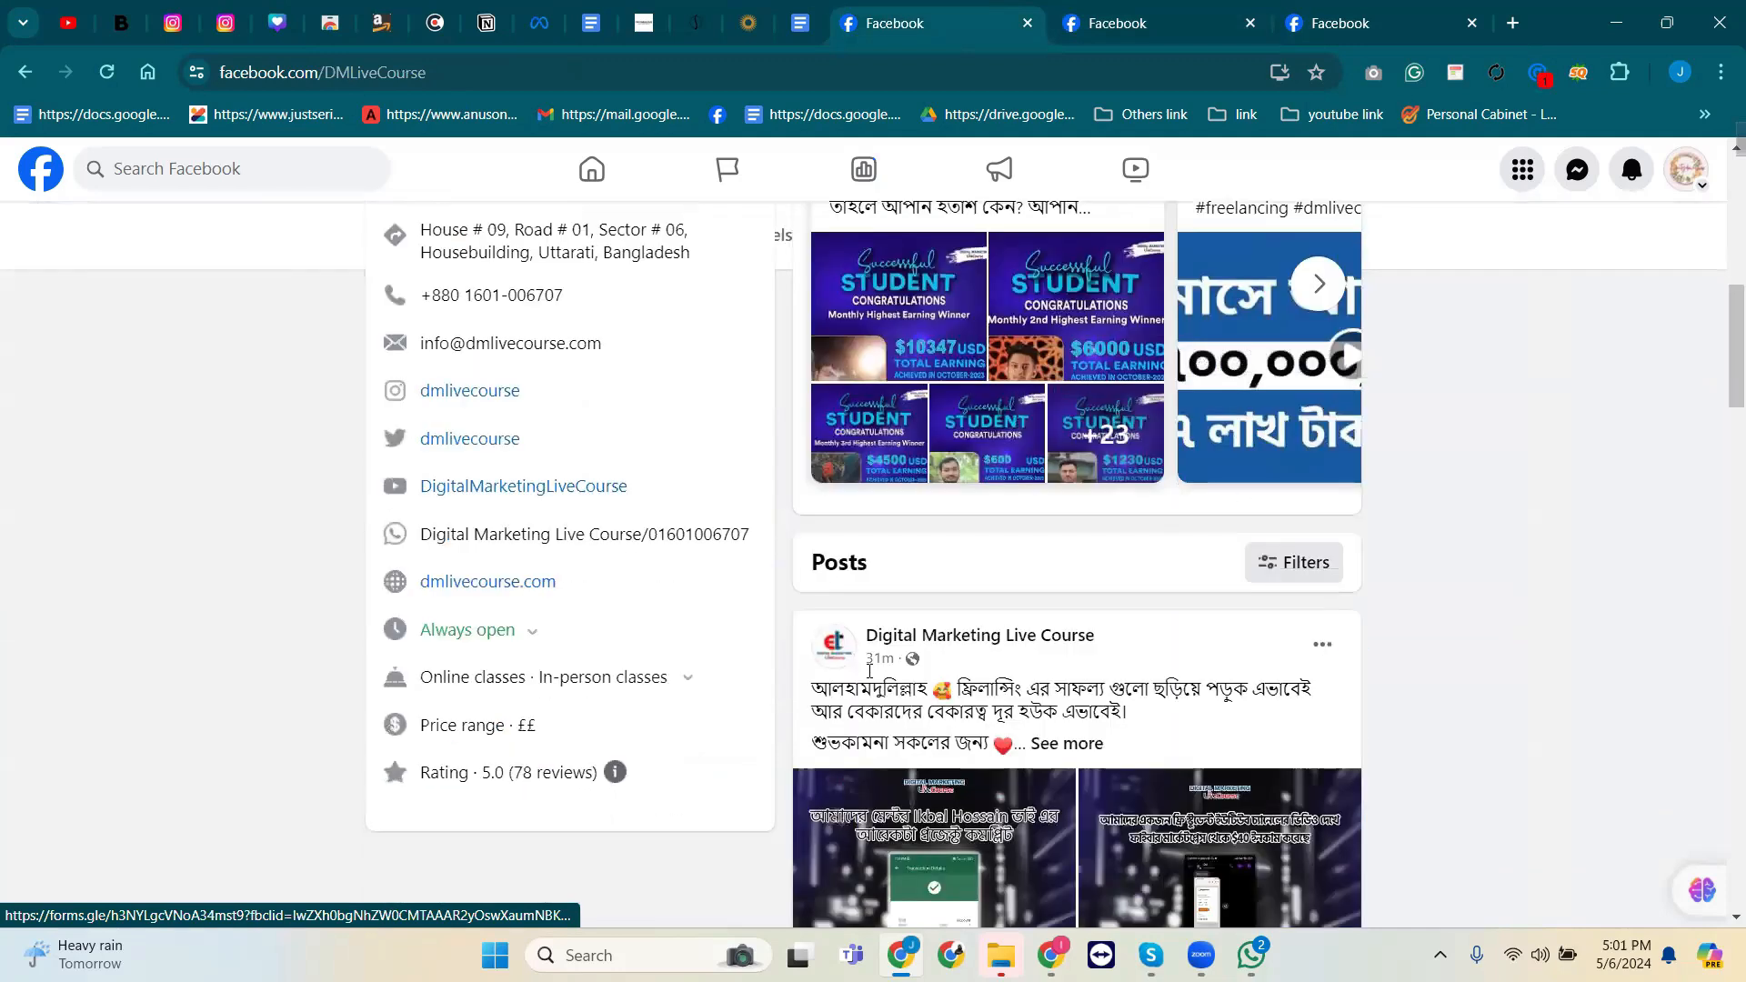
scroll(860, 673, "up", 4)
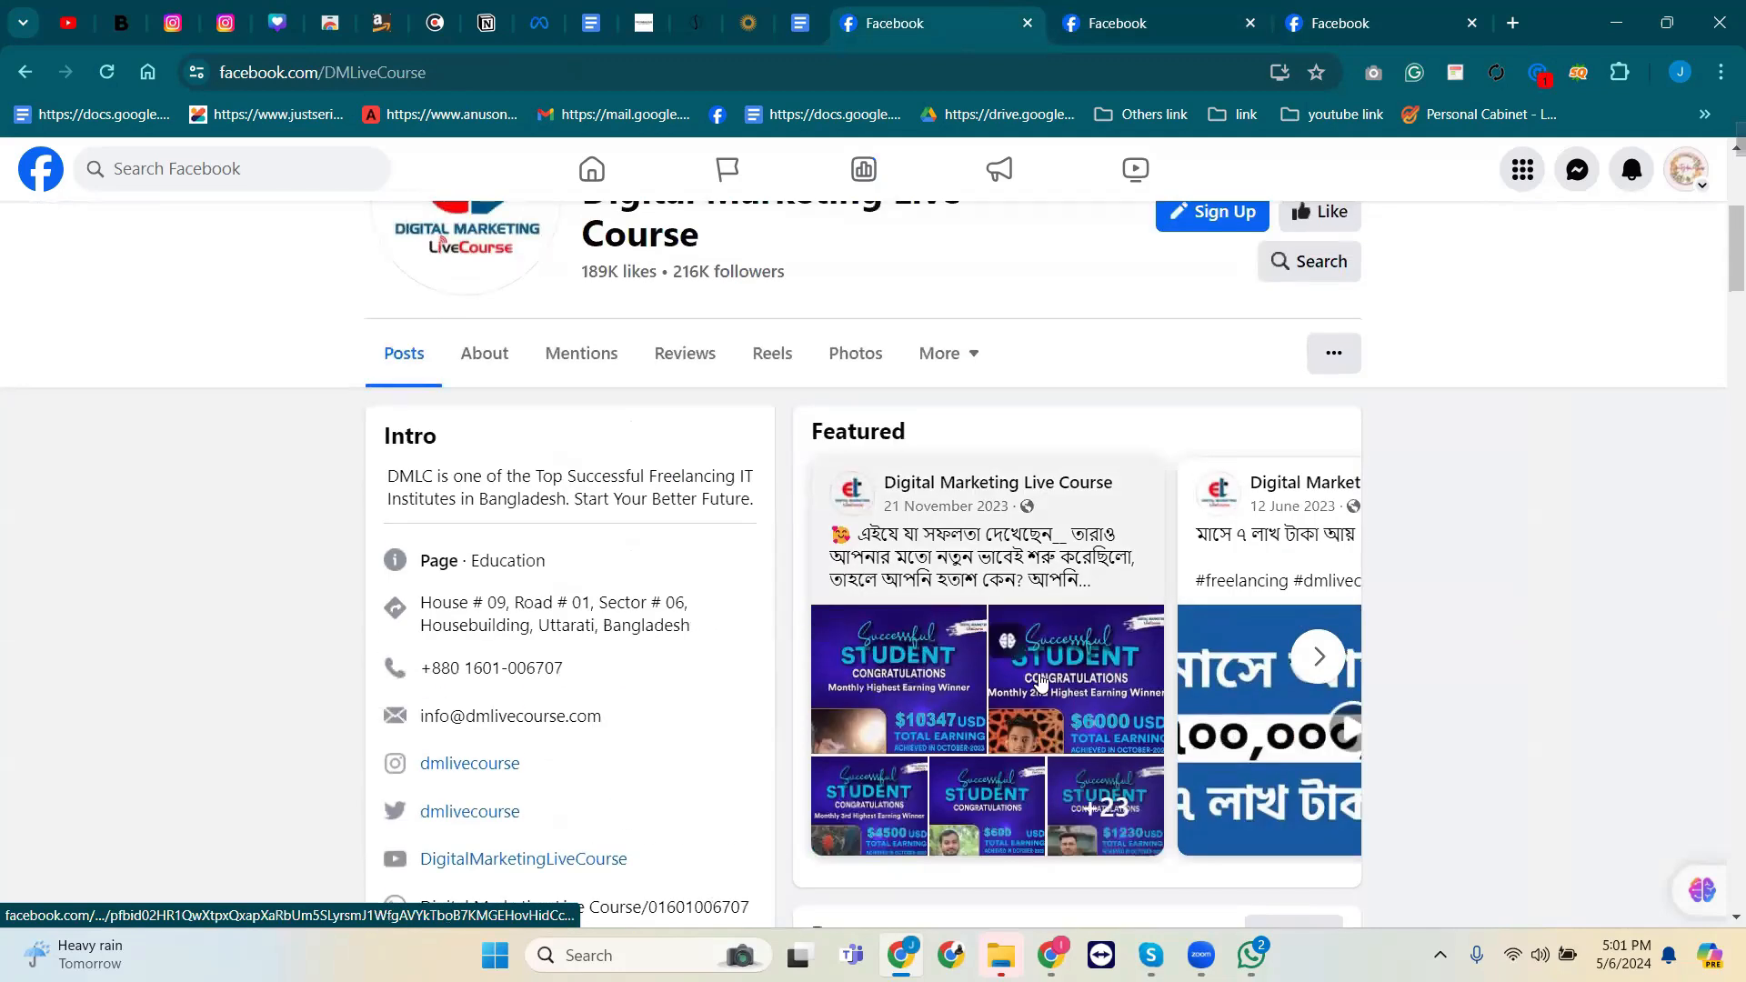
scroll(910, 678, "down", 6)
scroll(1008, 673, "down", 5)
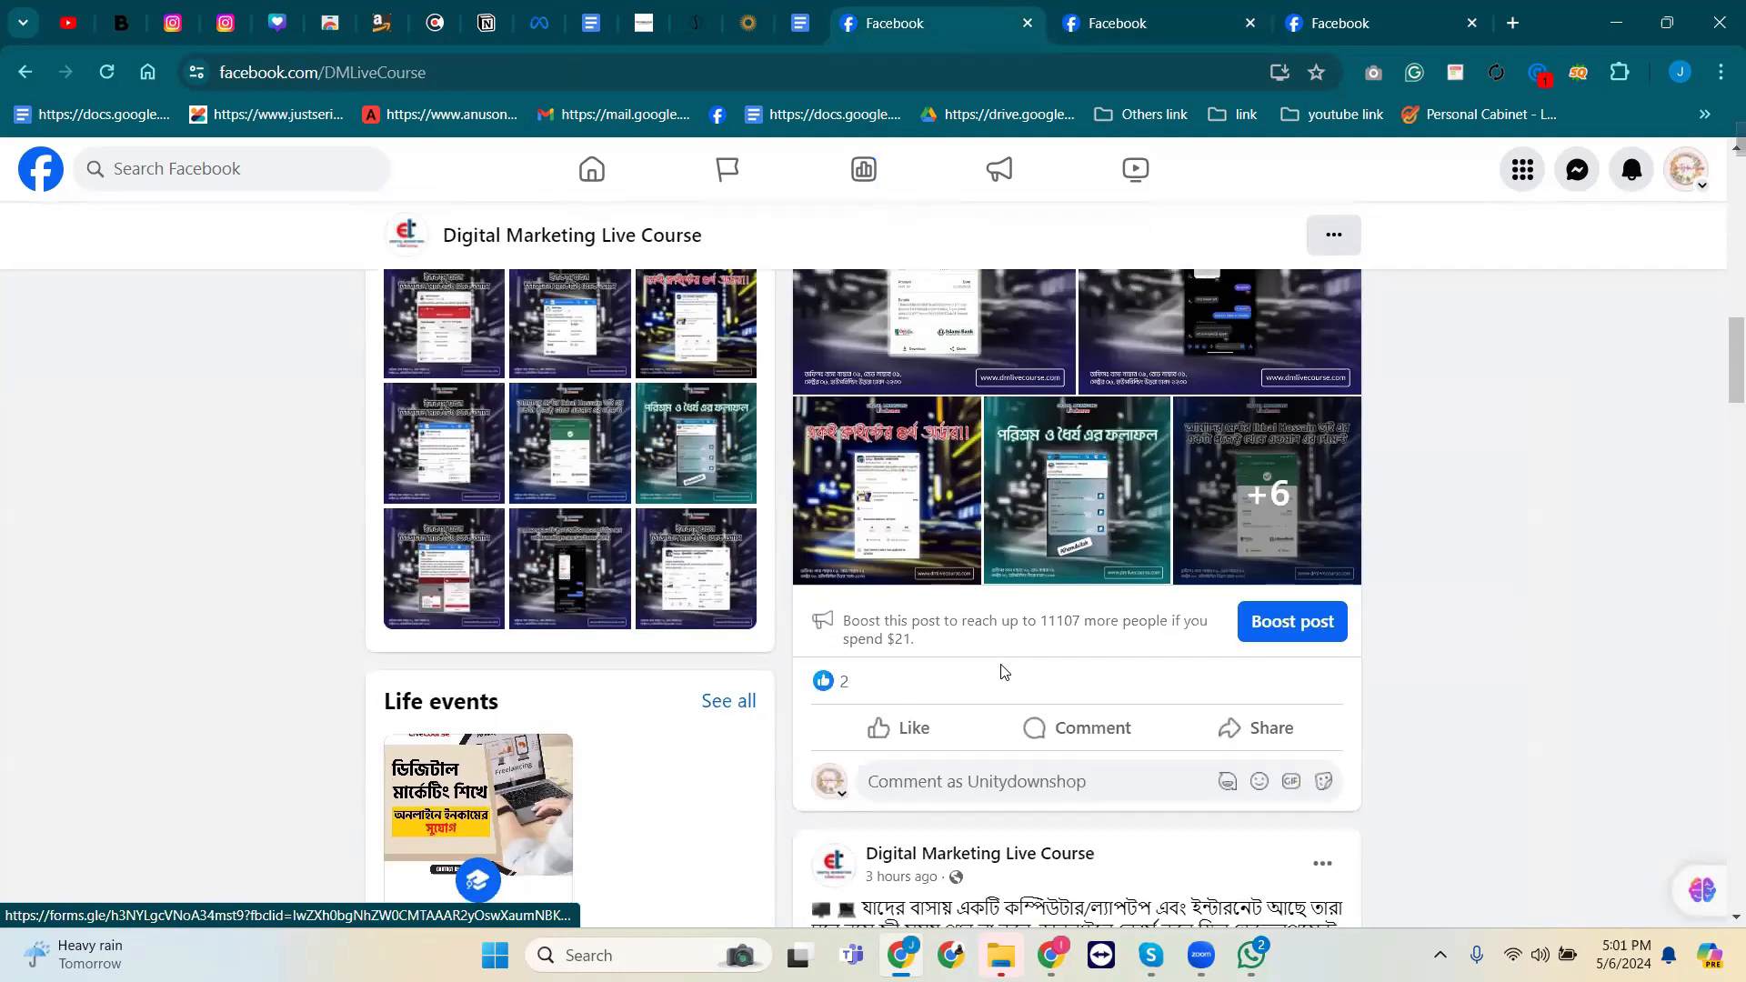
scroll(1008, 673, "down", 6)
scroll(1001, 671, "up", 7)
scroll(1000, 670, "up", 15)
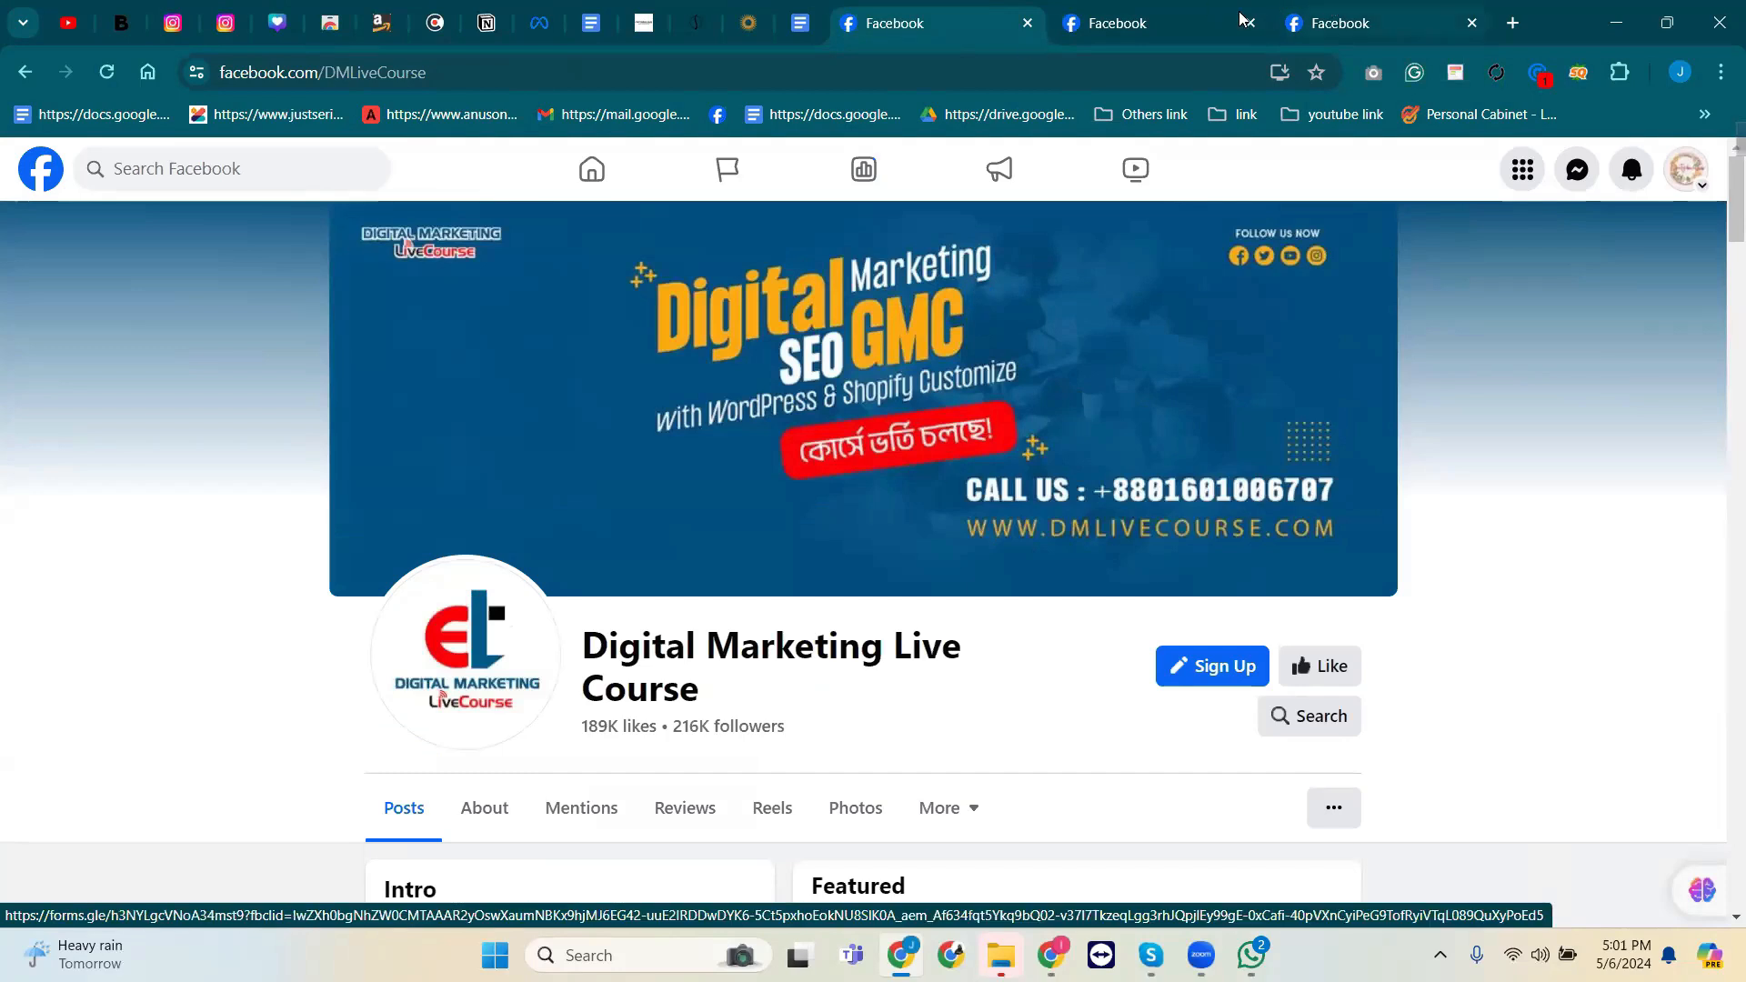
Return to Unitydownshop's Professional dashboard and examine its insights, audience growth, and tools sections.
left_click(1156, 22)
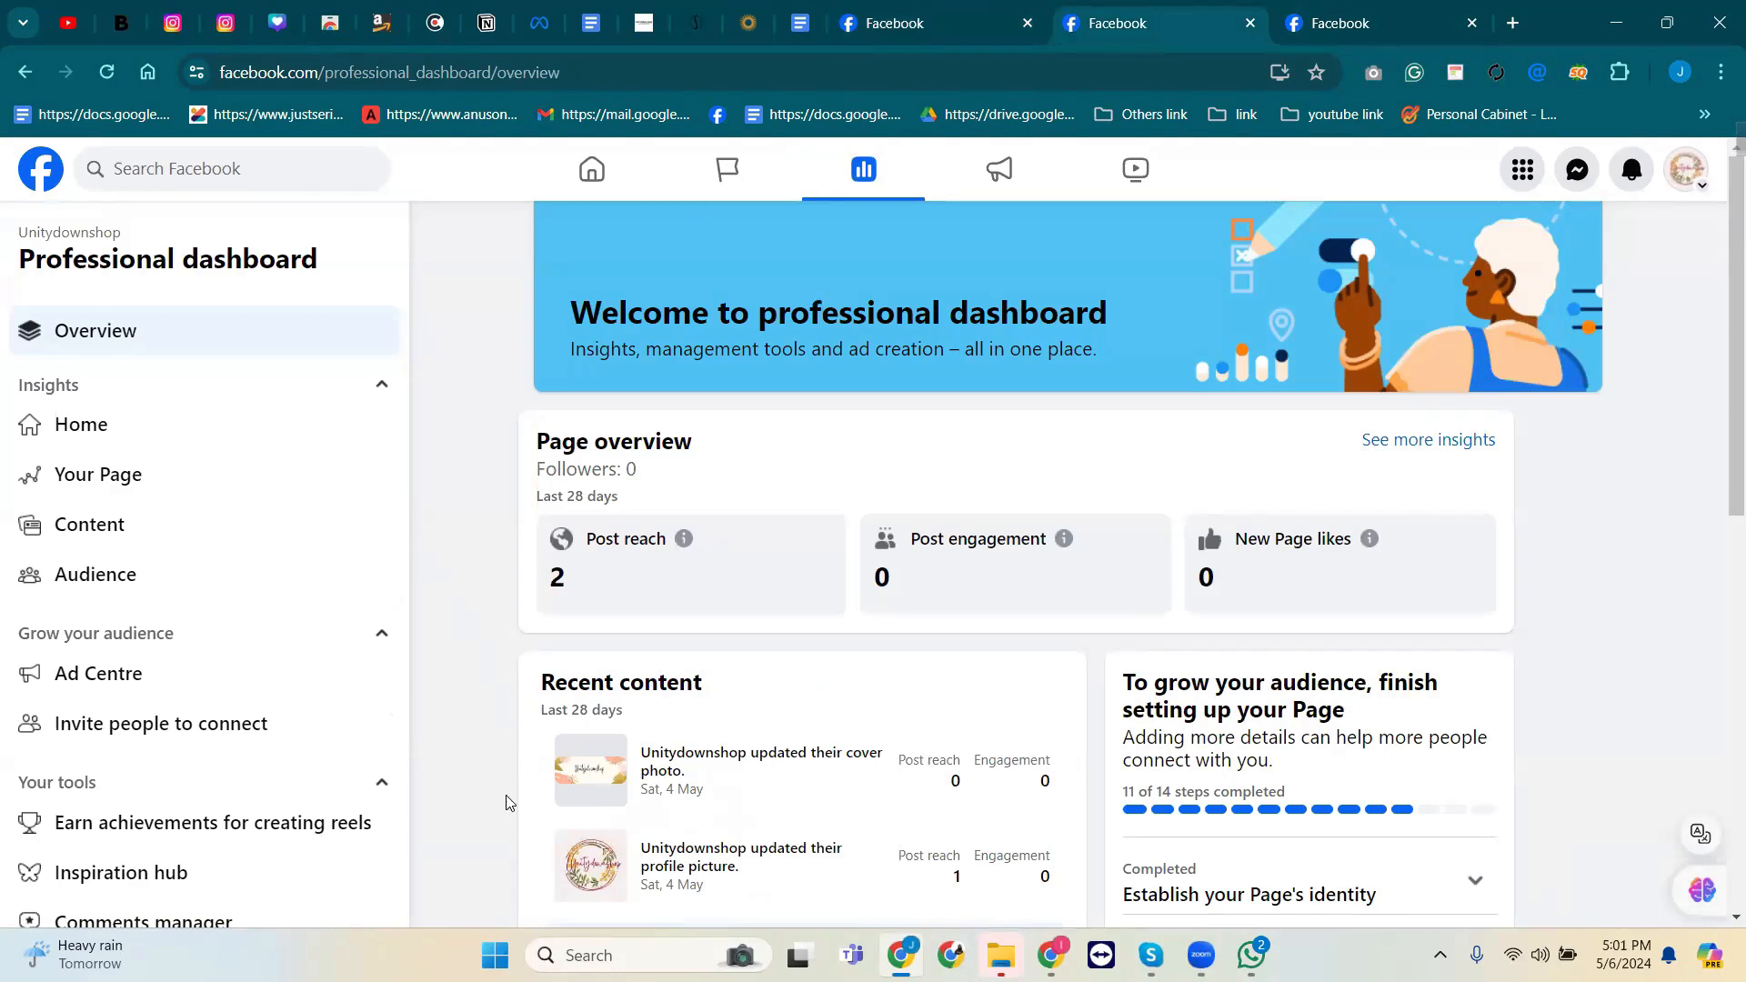
scroll(507, 802, "down", 5)
scroll(487, 783, "up", 5)
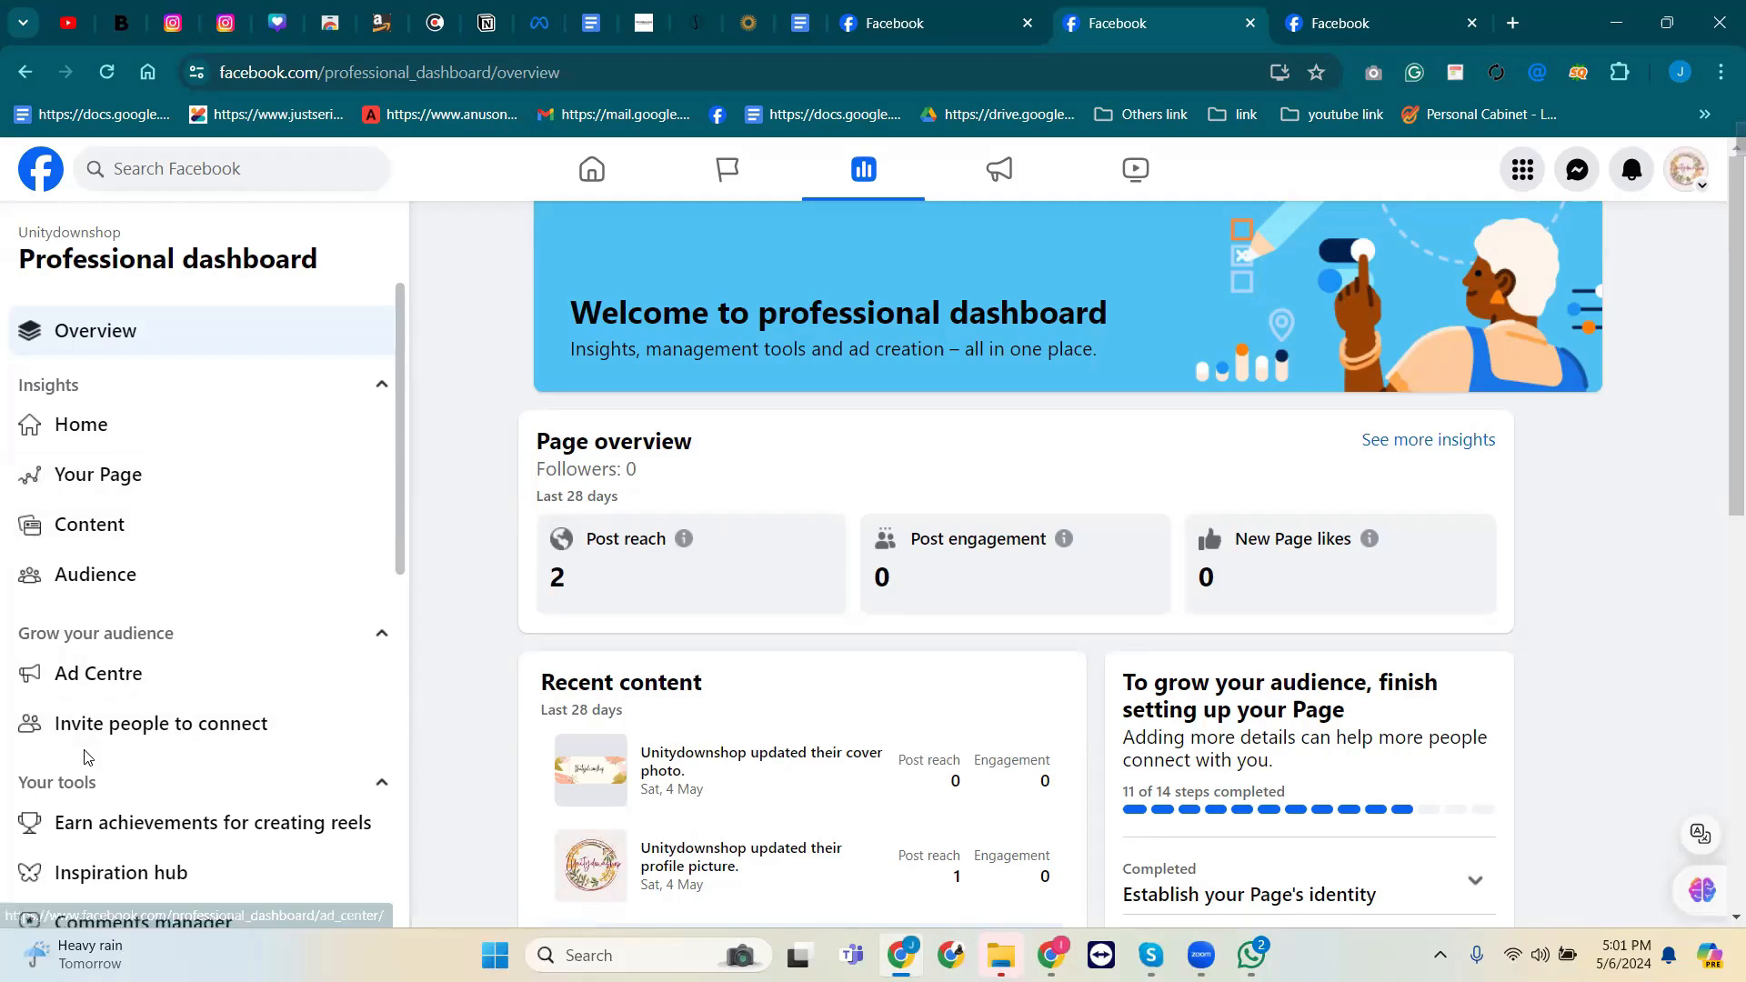
scroll(89, 644, "down", 3)
scroll(90, 649, "up", 3)
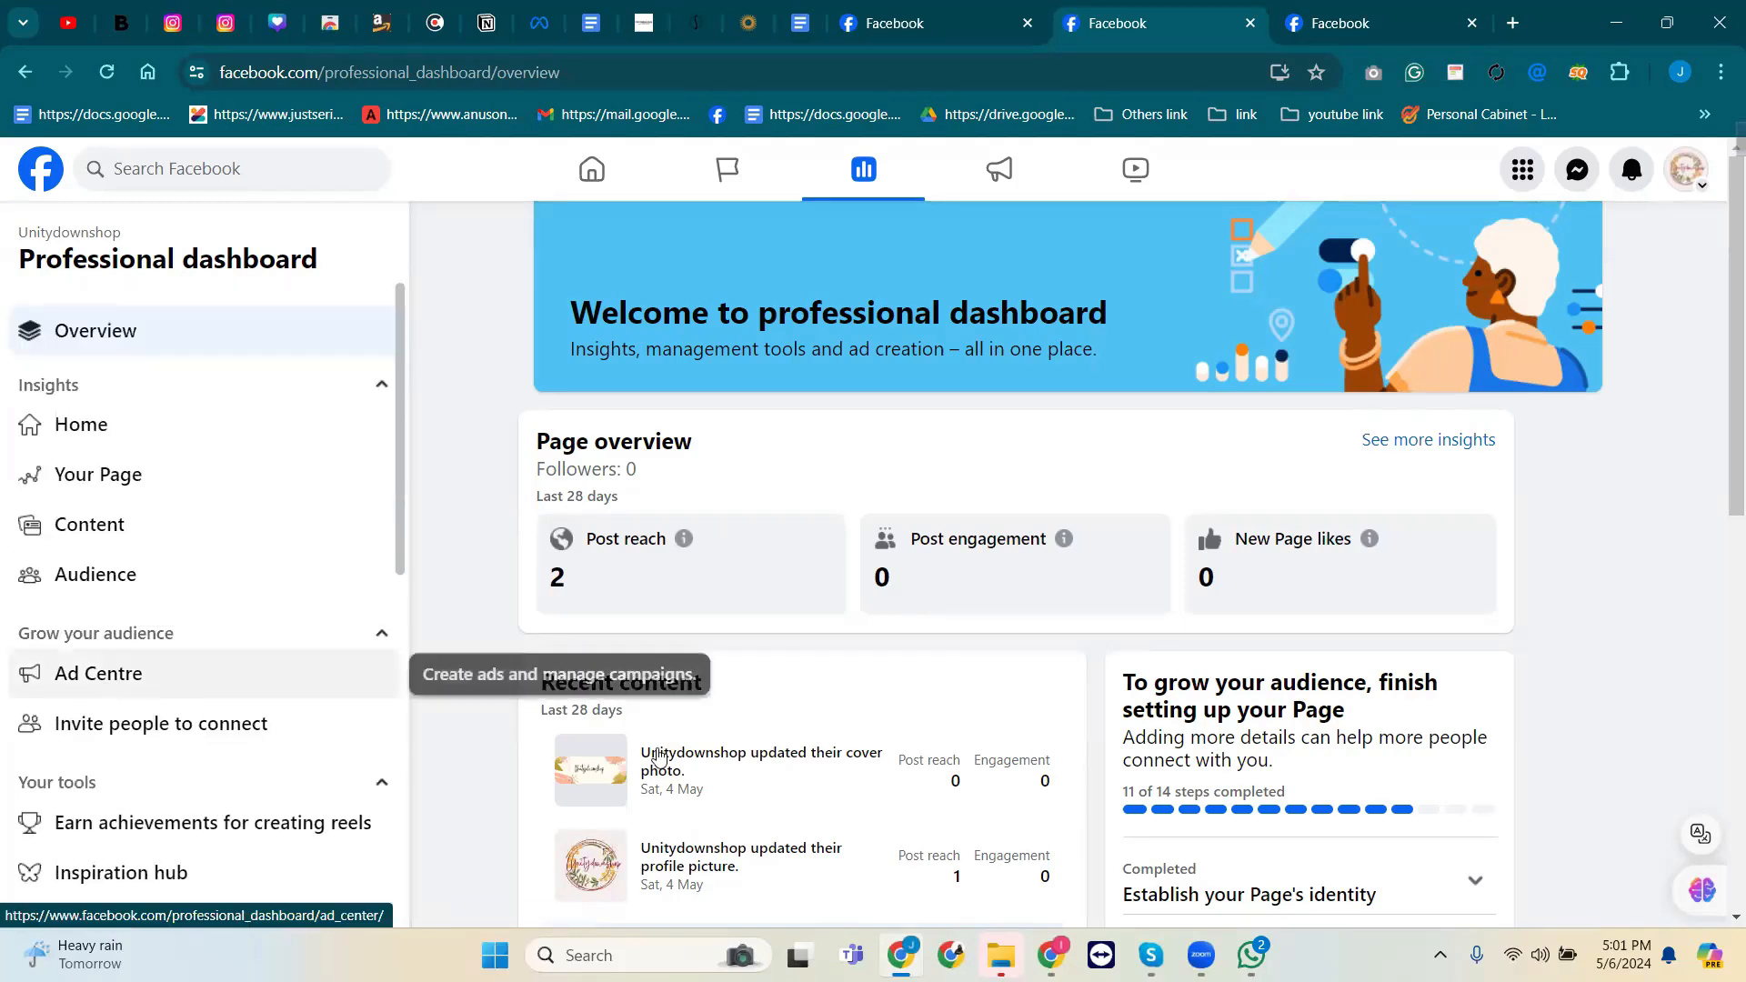
Capture a screenshot of the Professional dashboard's navigation list and save it as an image.
left_click(1440, 955)
left_click(1440, 839)
left_click_drag(1, 202, 478, 924)
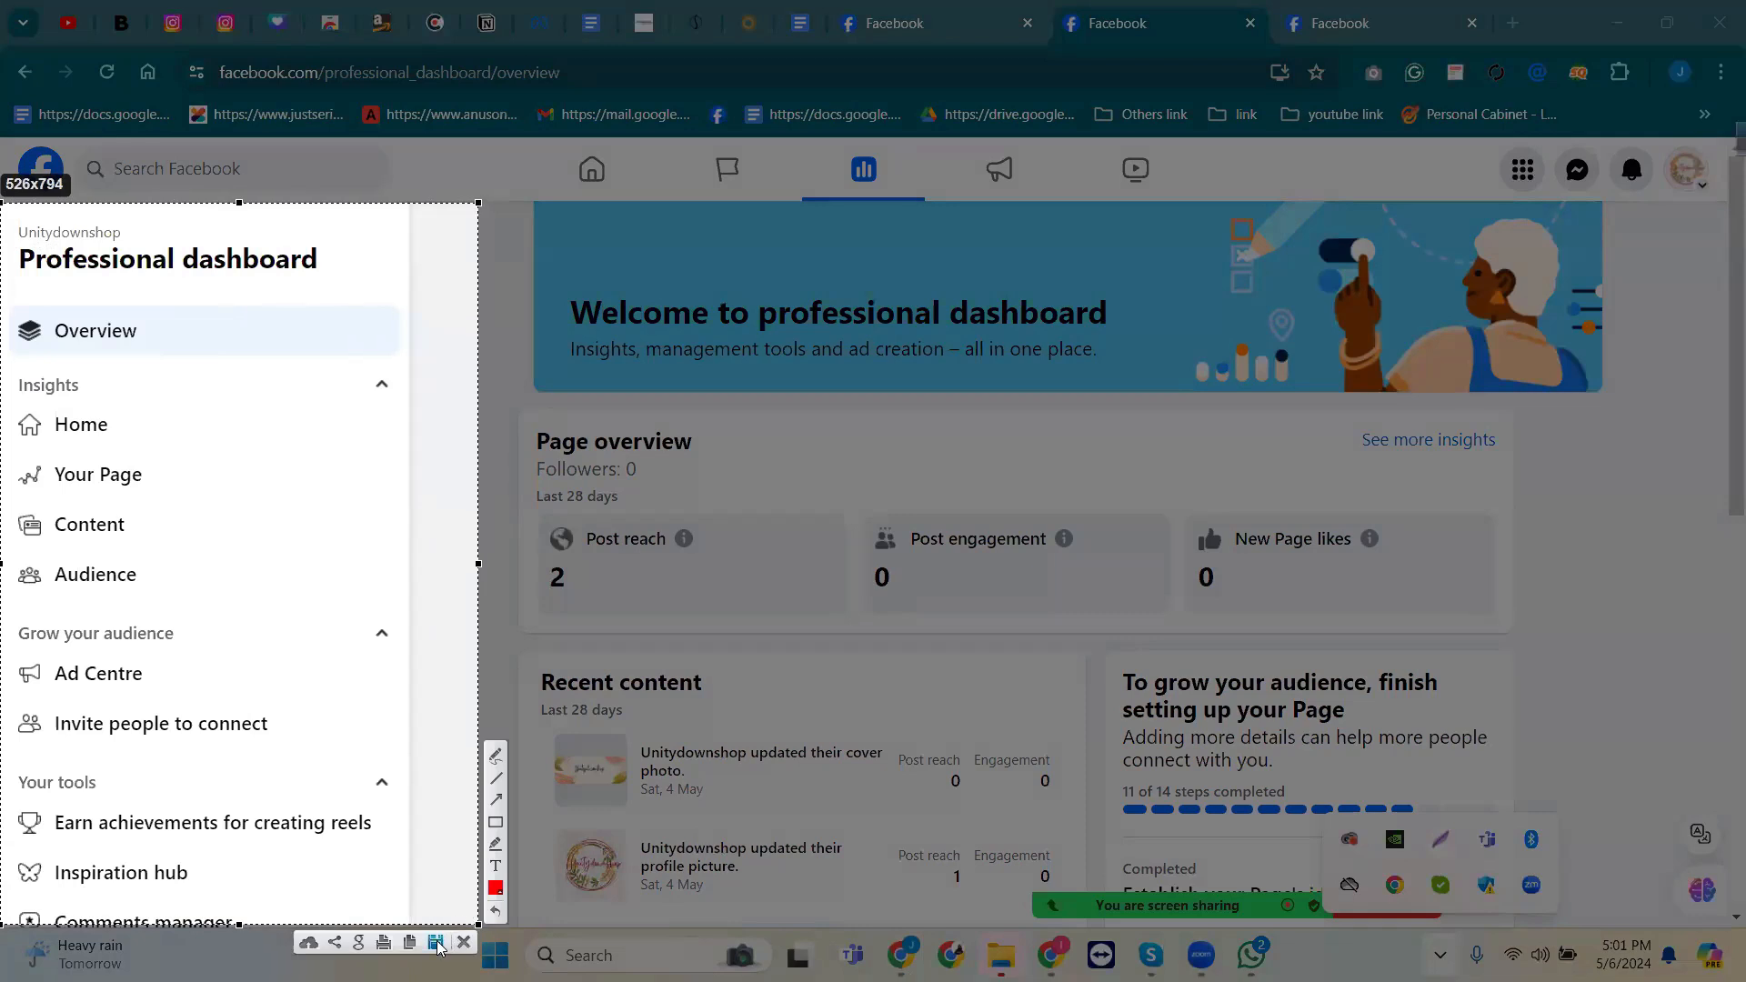
left_click(438, 943)
left_click(619, 411)
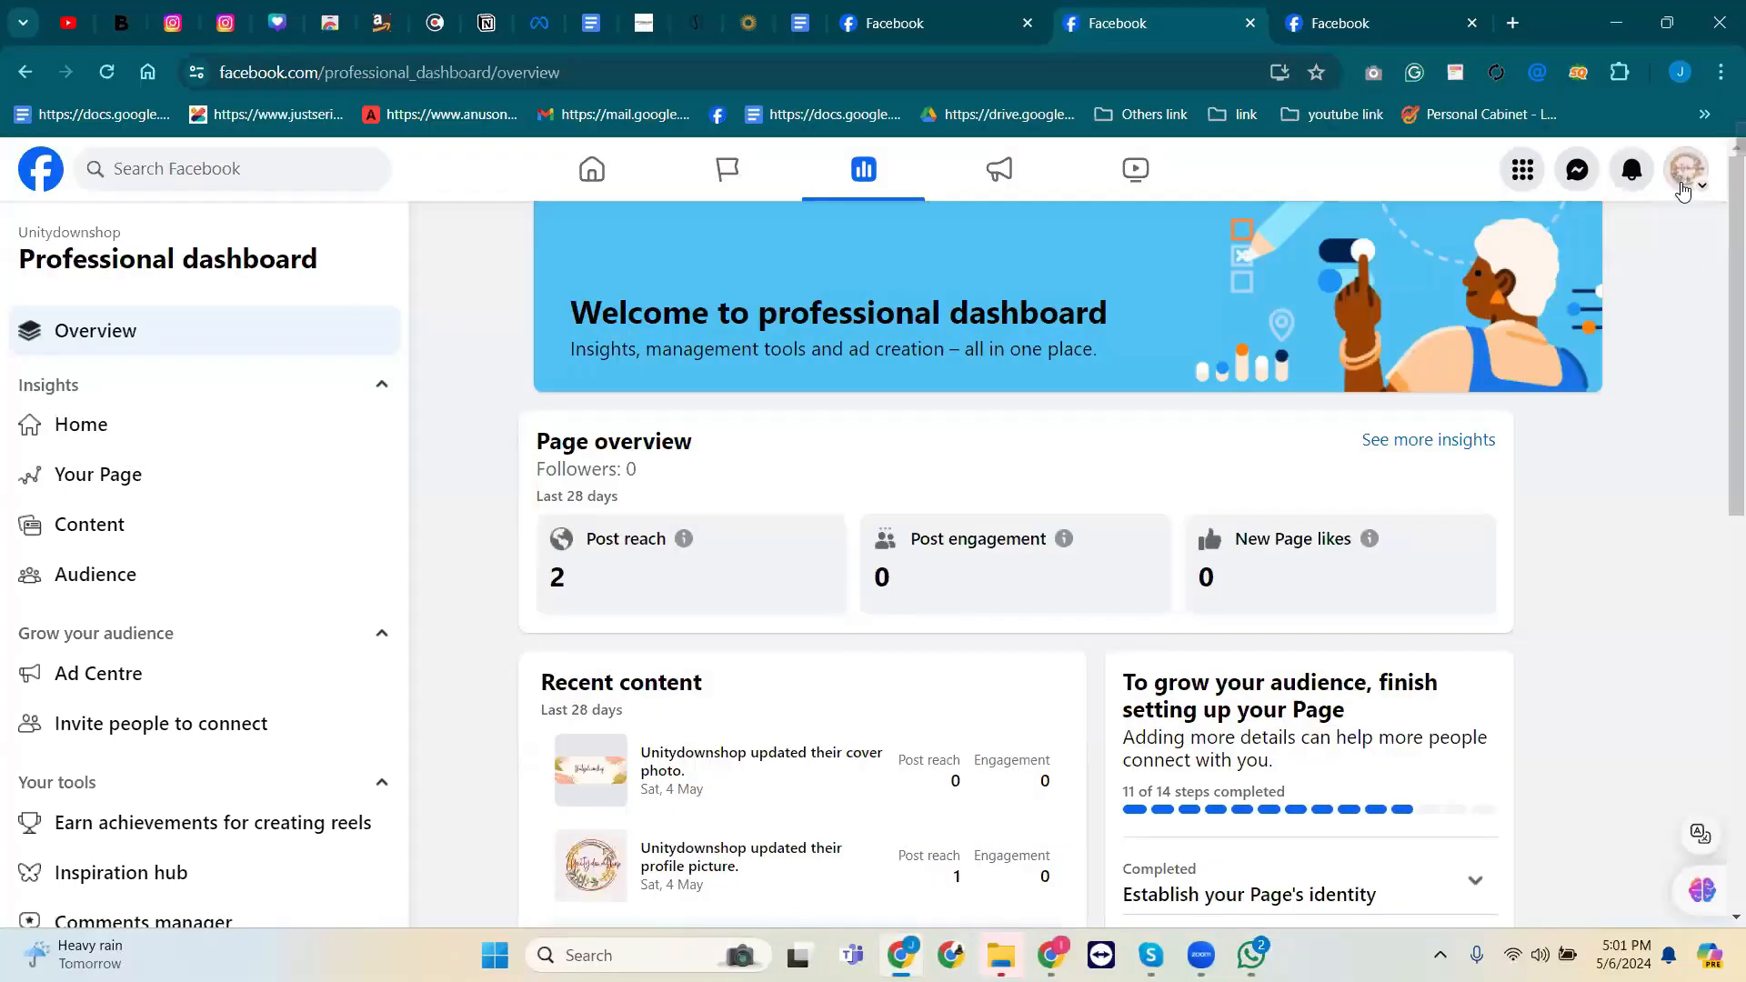
Switch to the owner's namesake page and review the tools available in its Professional dashboard.
left_click(1683, 190)
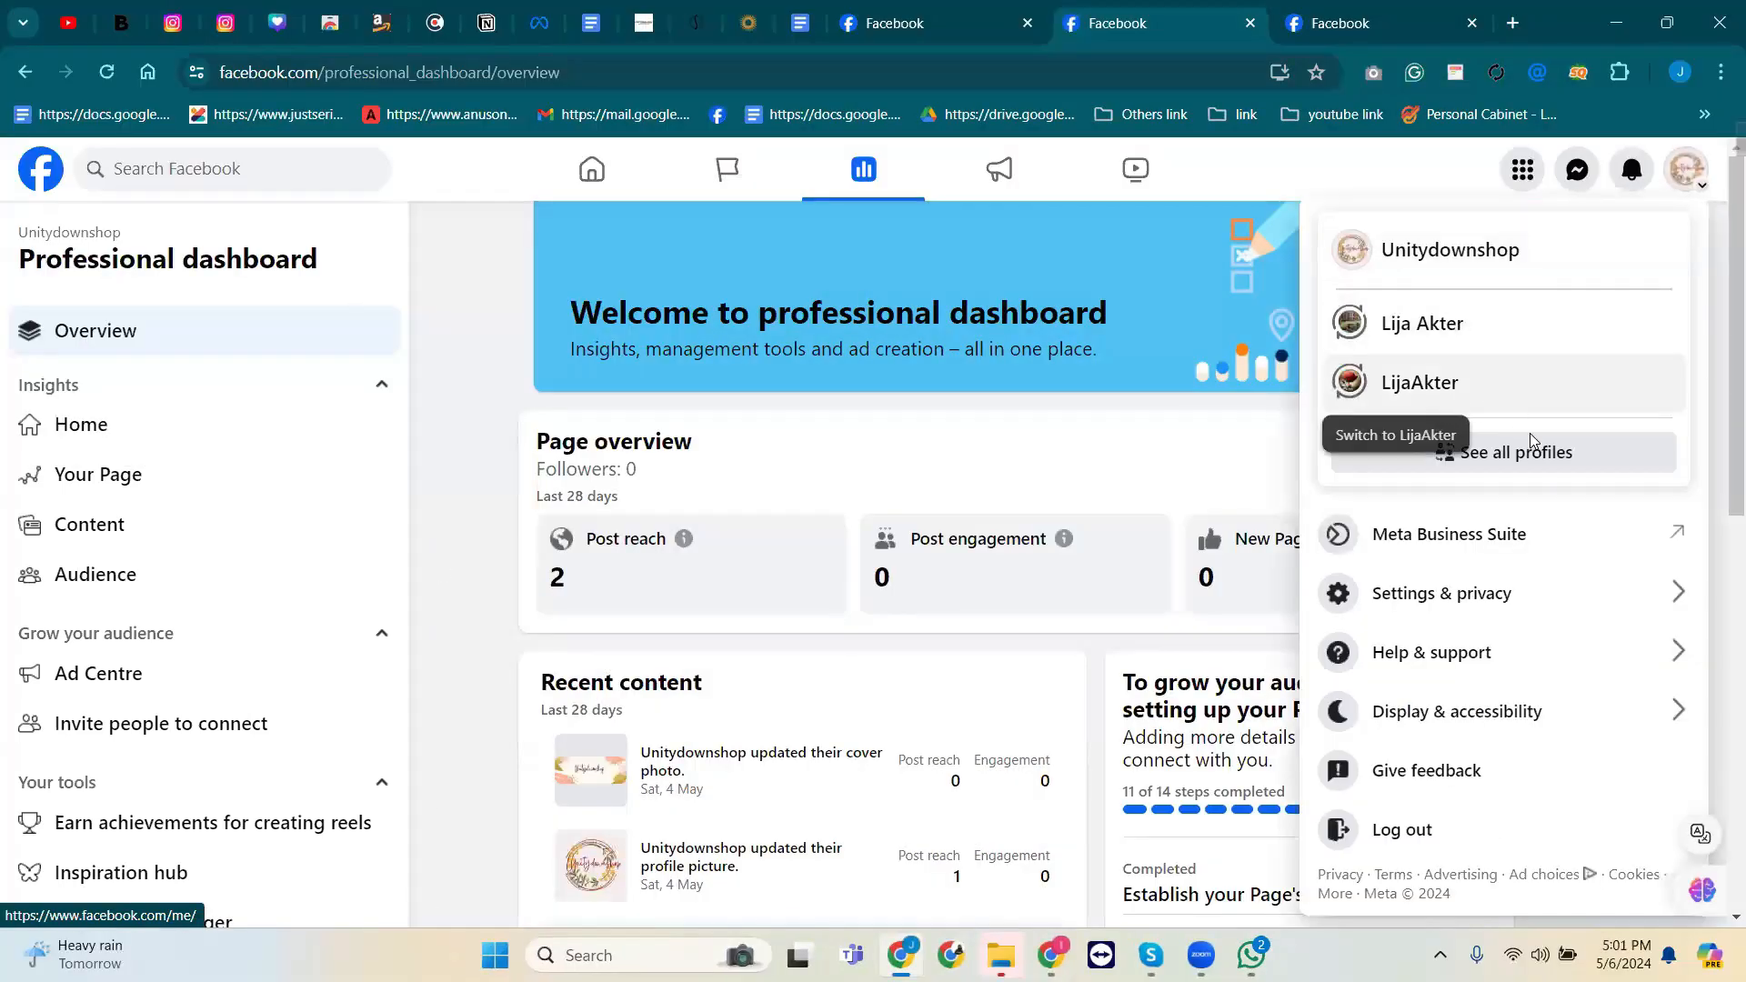
left_click(1452, 382)
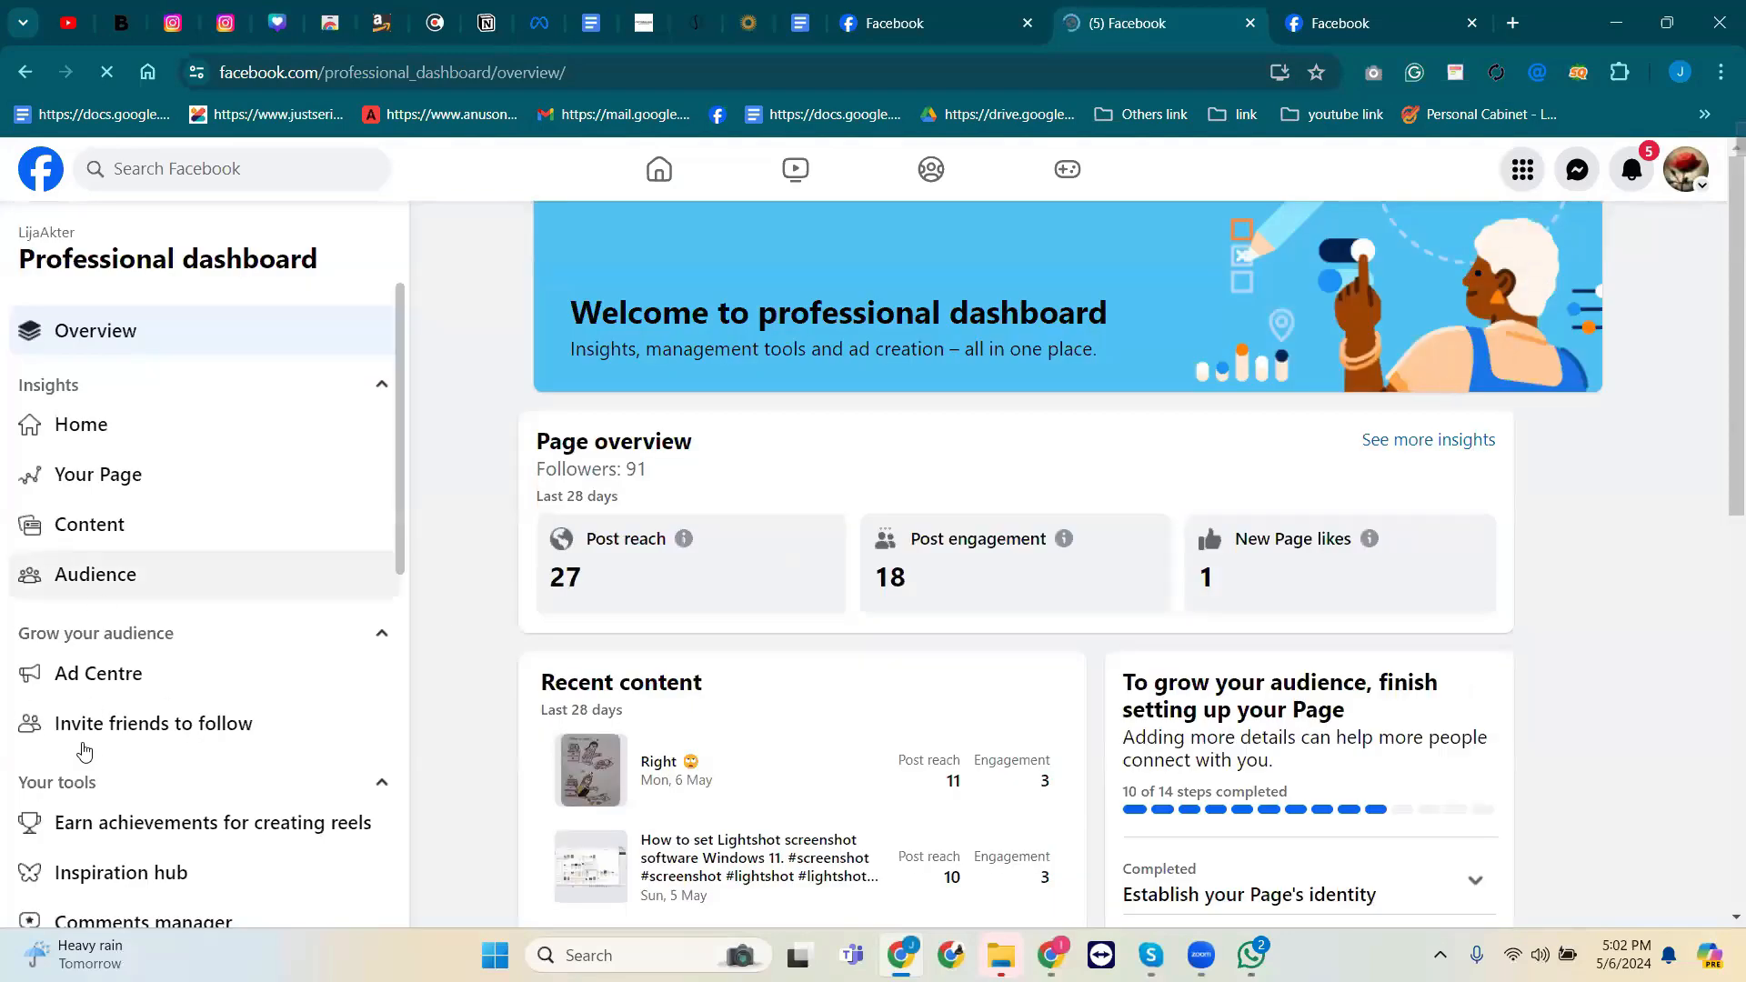
scroll(54, 555, "down", 5)
scroll(272, 527, "up", 5)
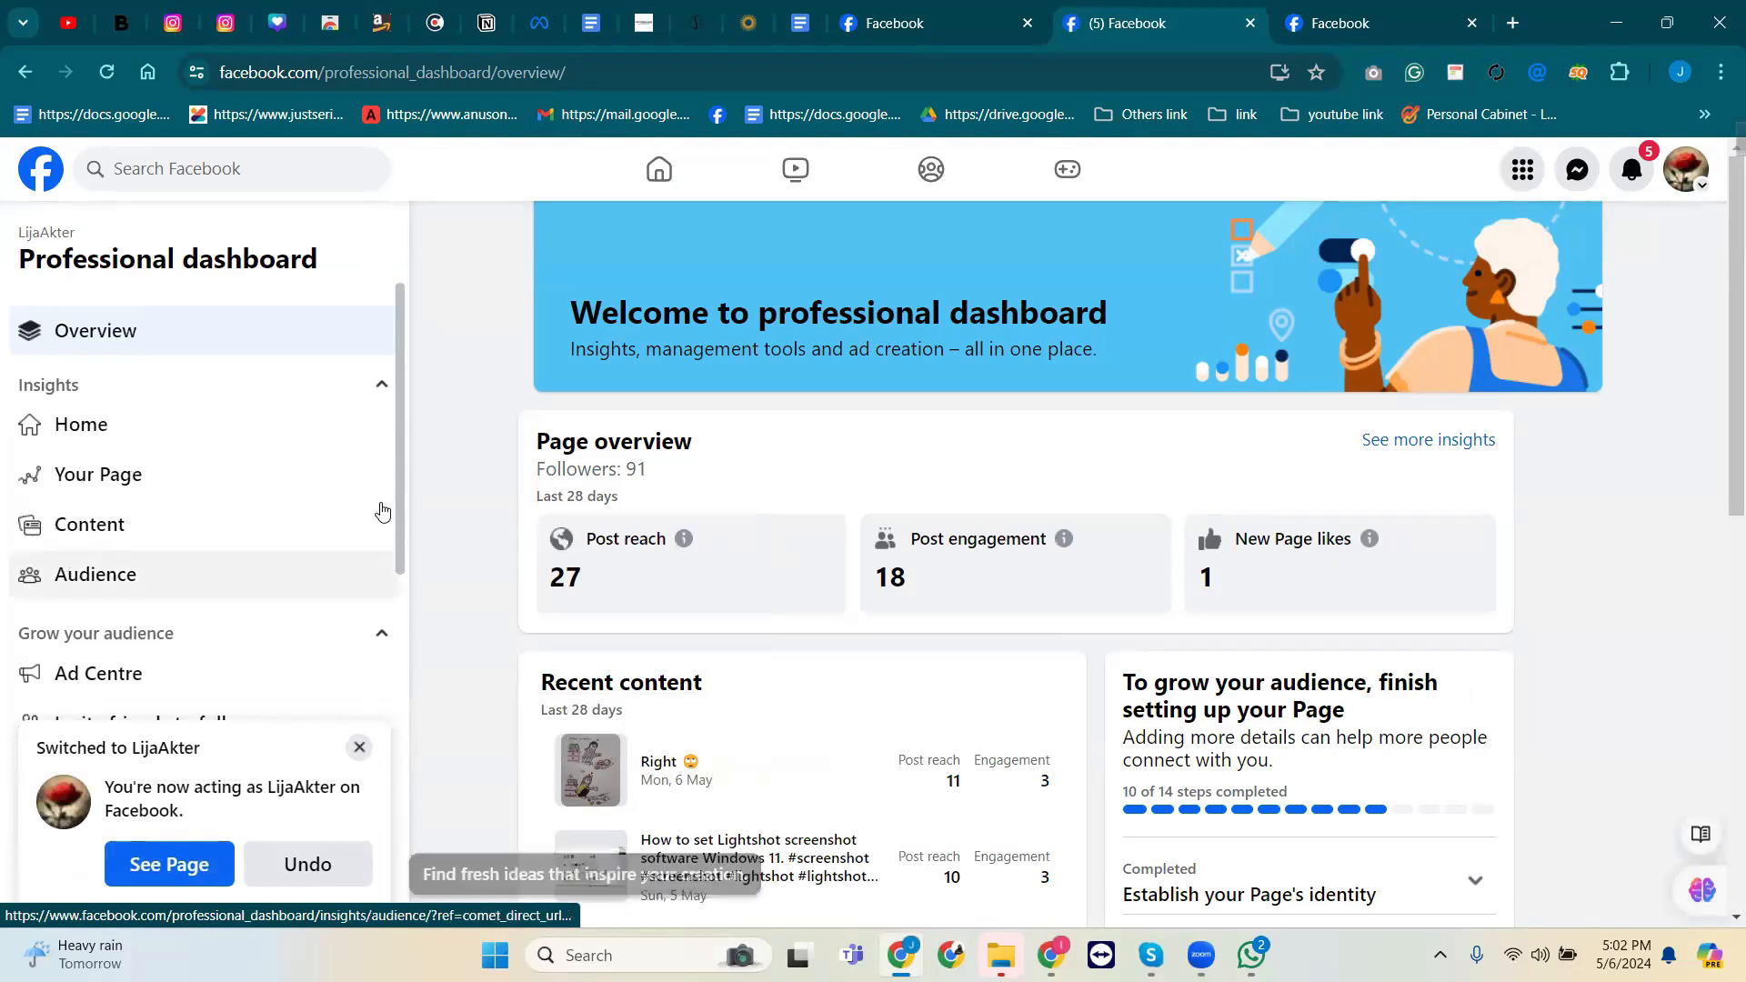
Switch to the DiMax Solution page and review the tools available in its Professional dashboard.
left_click(1702, 181)
left_click(1515, 446)
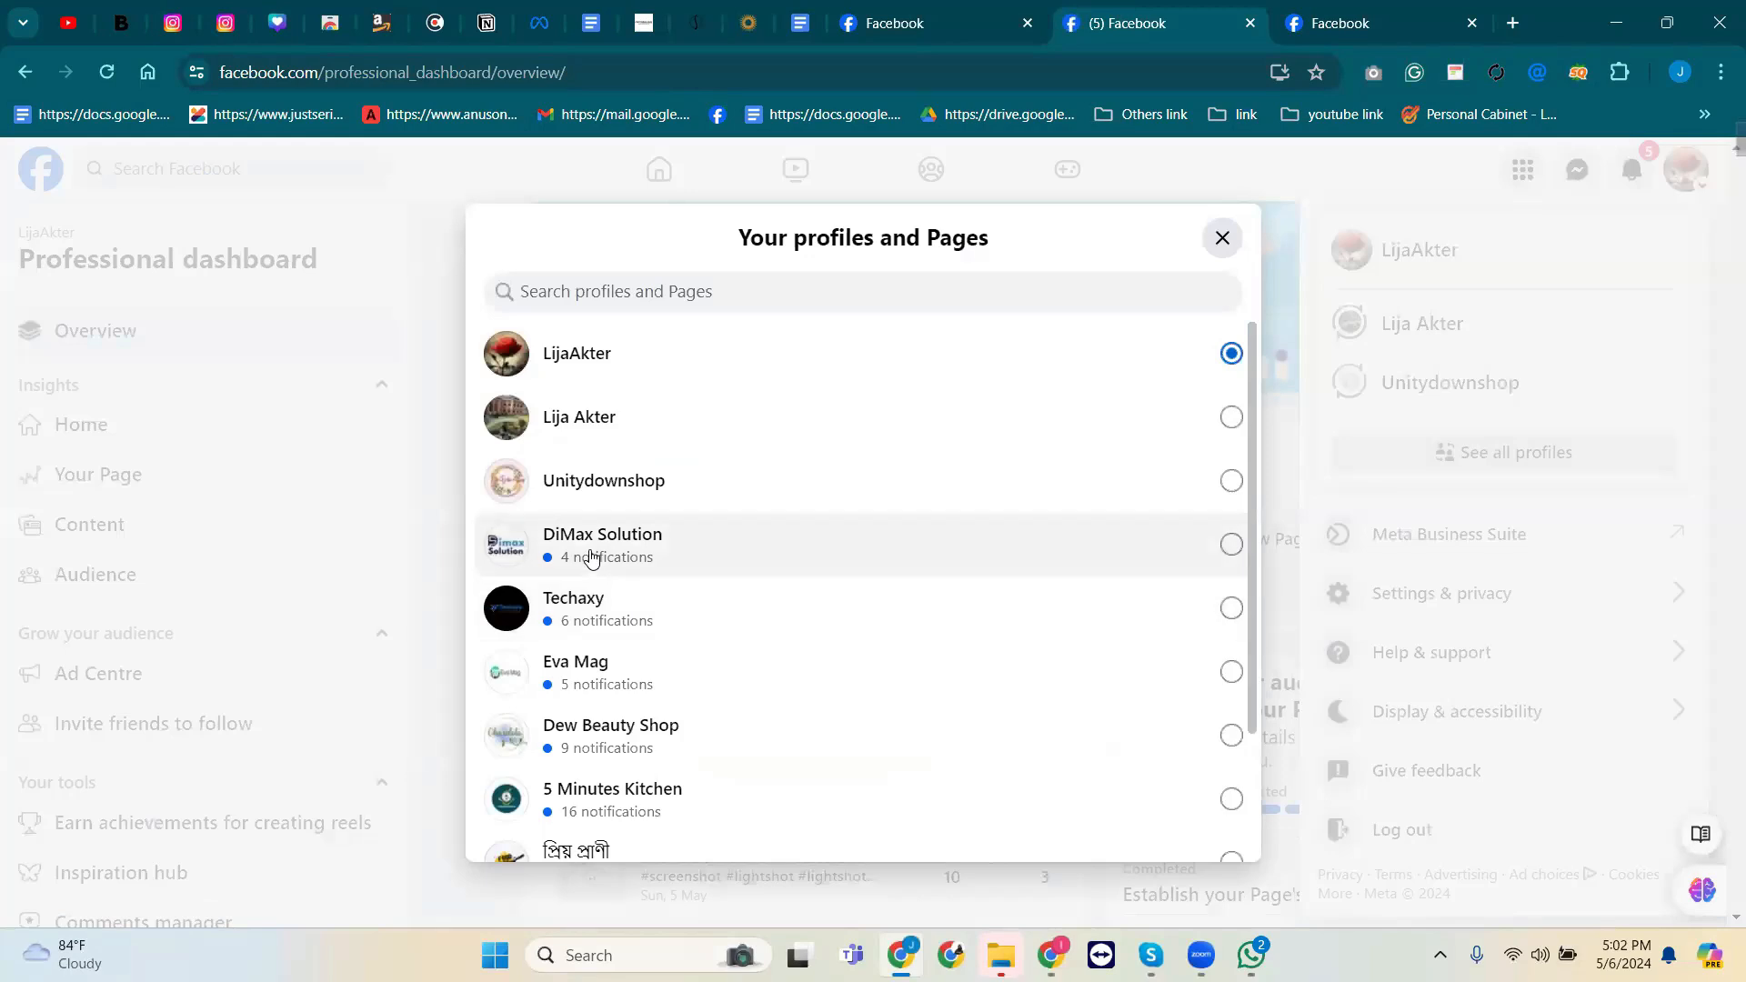
left_click(591, 556)
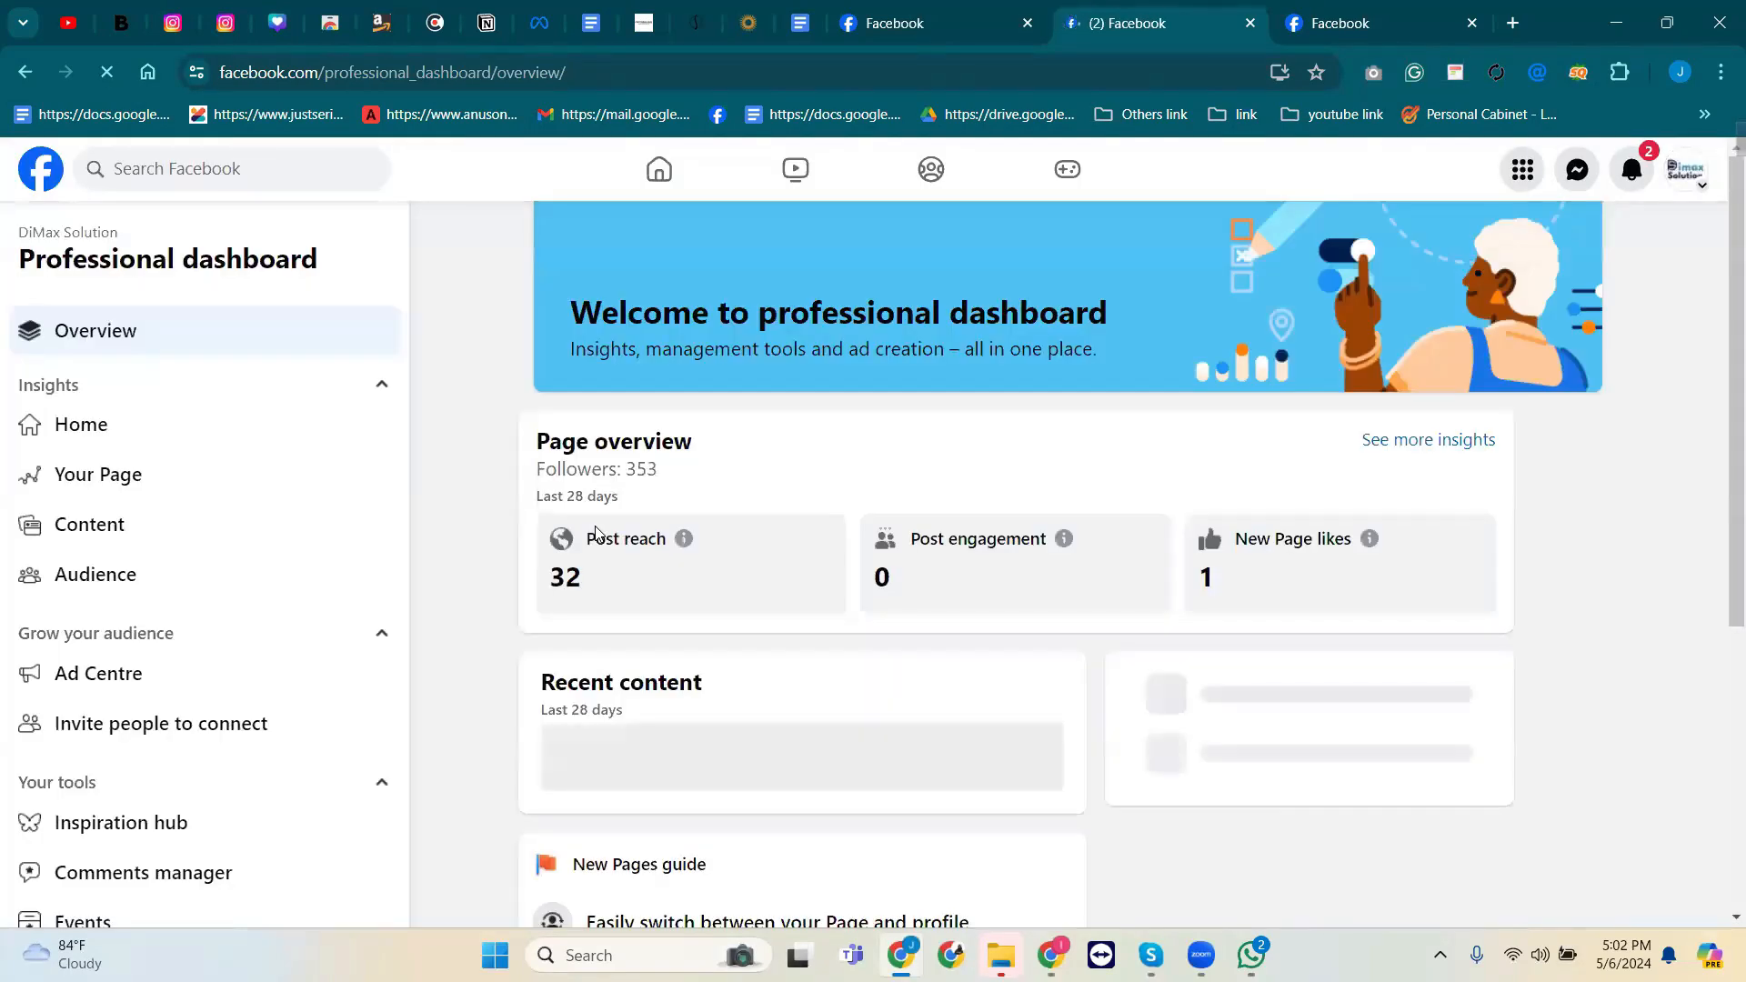
scroll(307, 483, "down", 5)
scroll(315, 491, "up", 6)
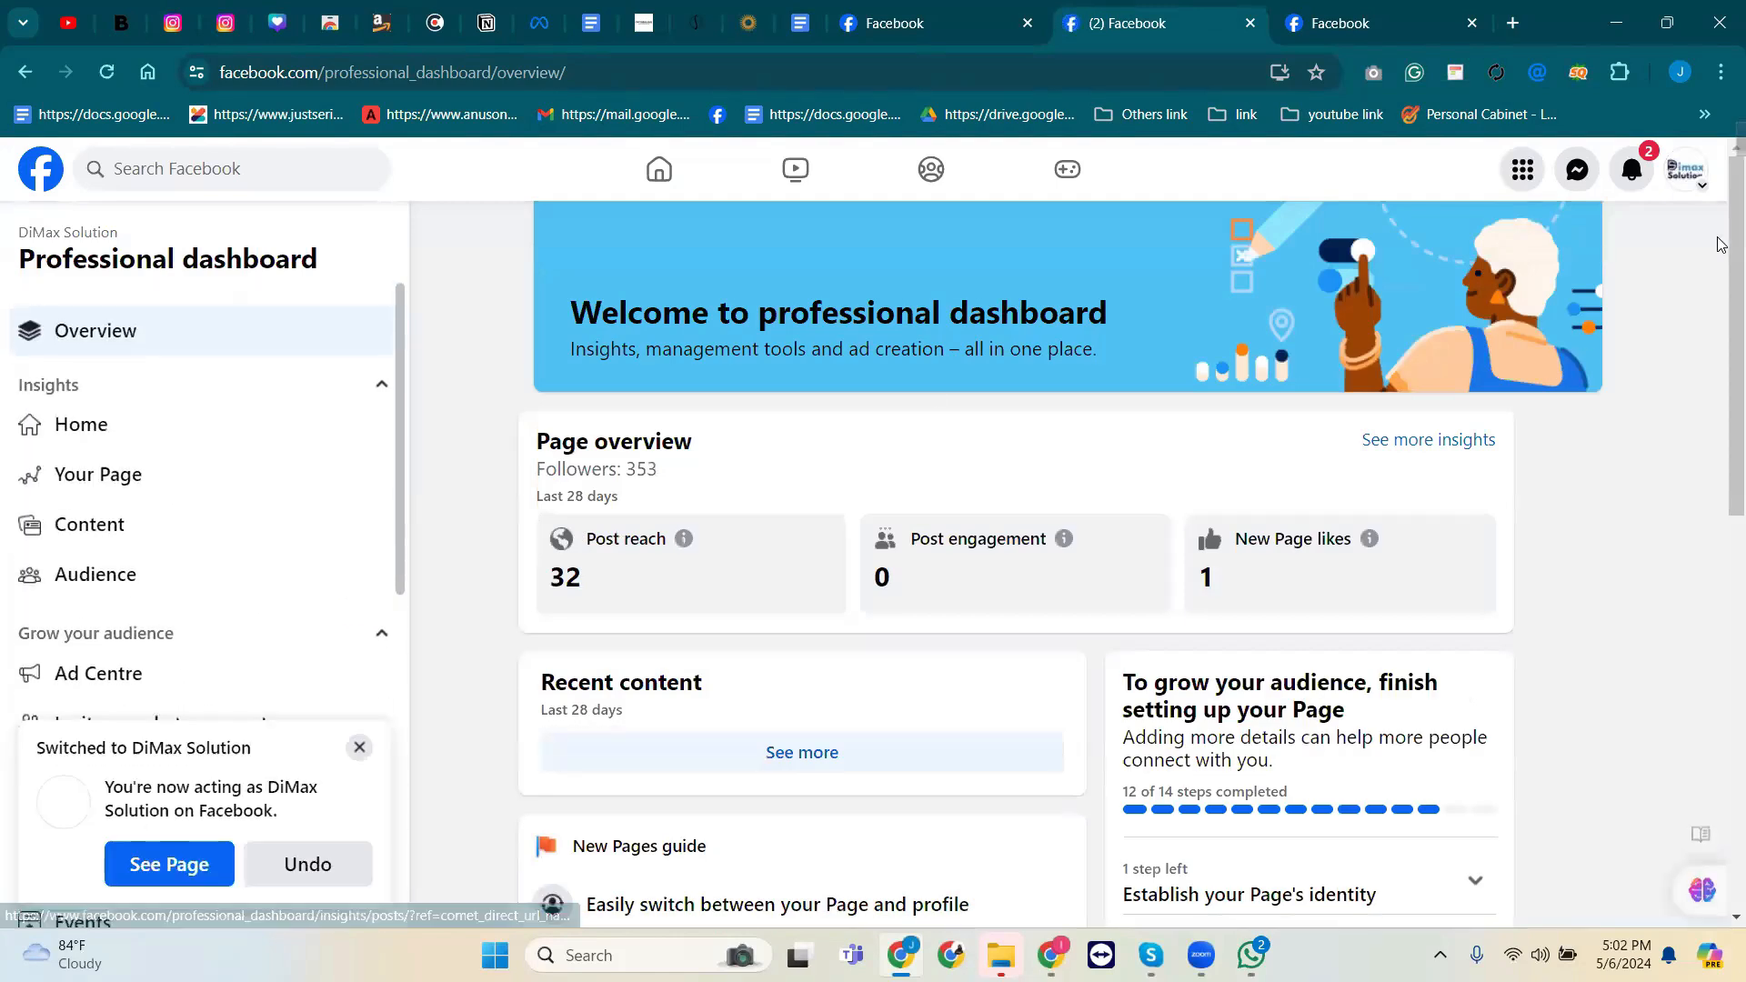
Switch to the 5 Minutes Kitchen page, dismiss the switch notice, and review its Professional dashboard tools.
left_click(1685, 173)
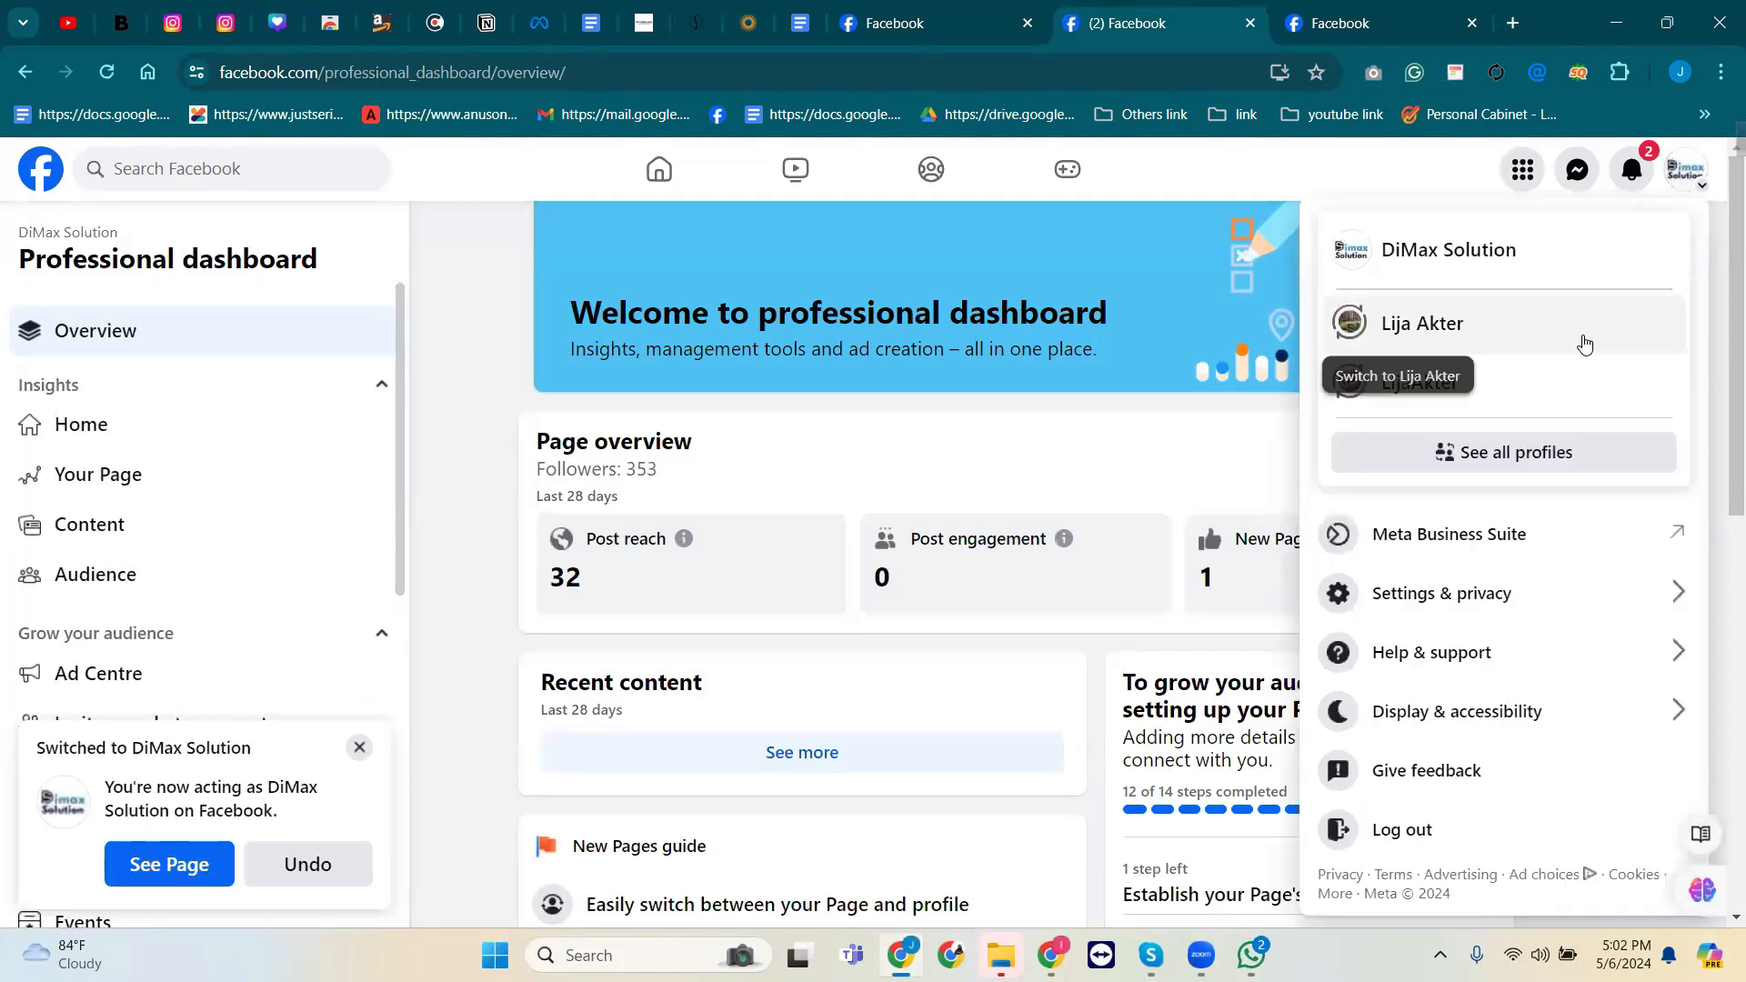
left_click(1485, 462)
scroll(783, 624, "down", 2)
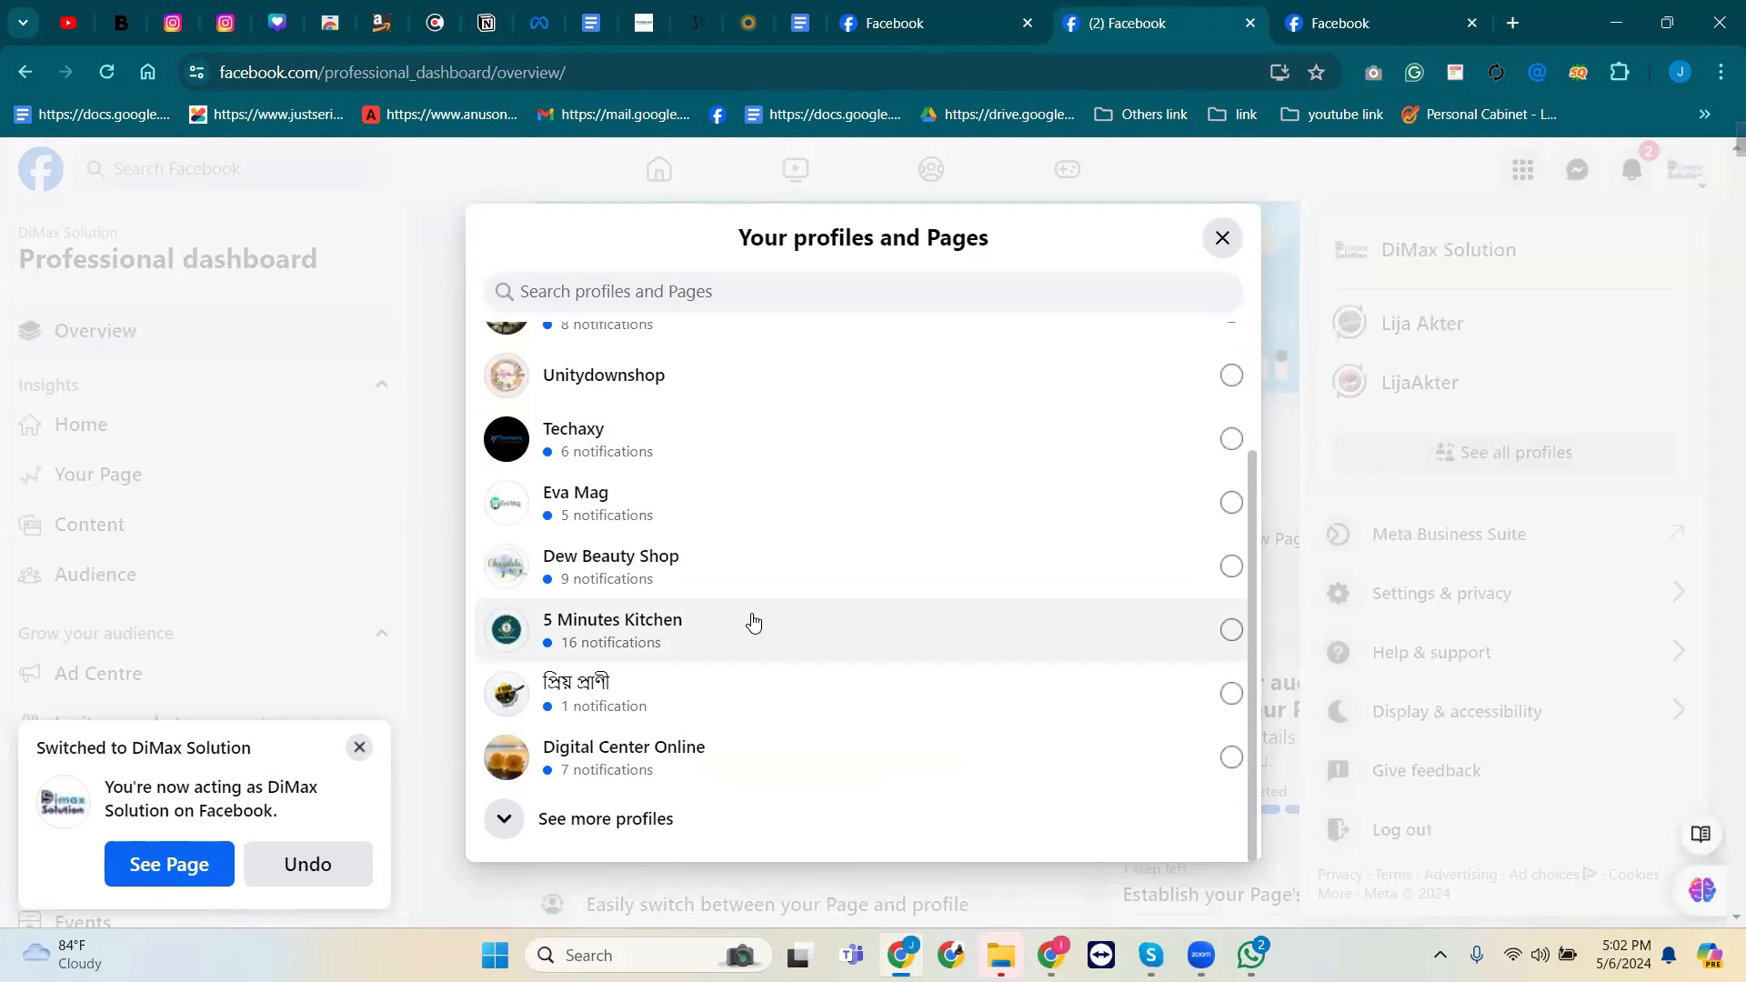
left_click(713, 635)
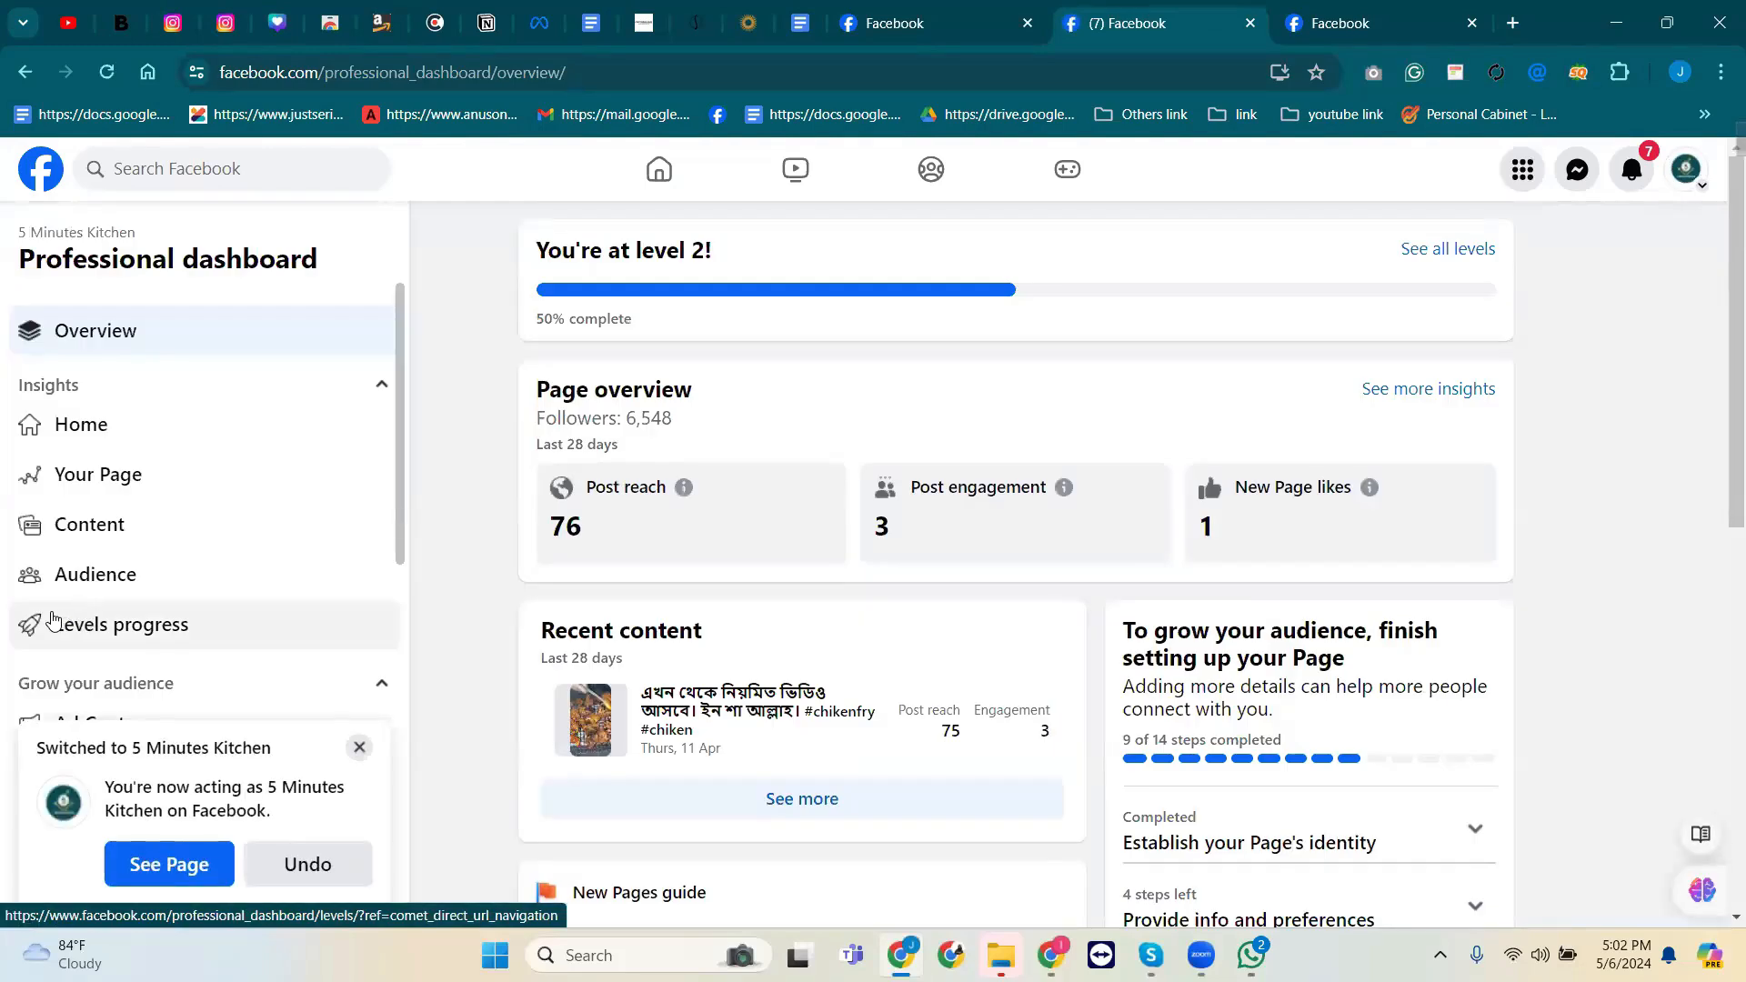
left_click(359, 746)
scroll(292, 669, "down", 7)
scroll(289, 673, "up", 10)
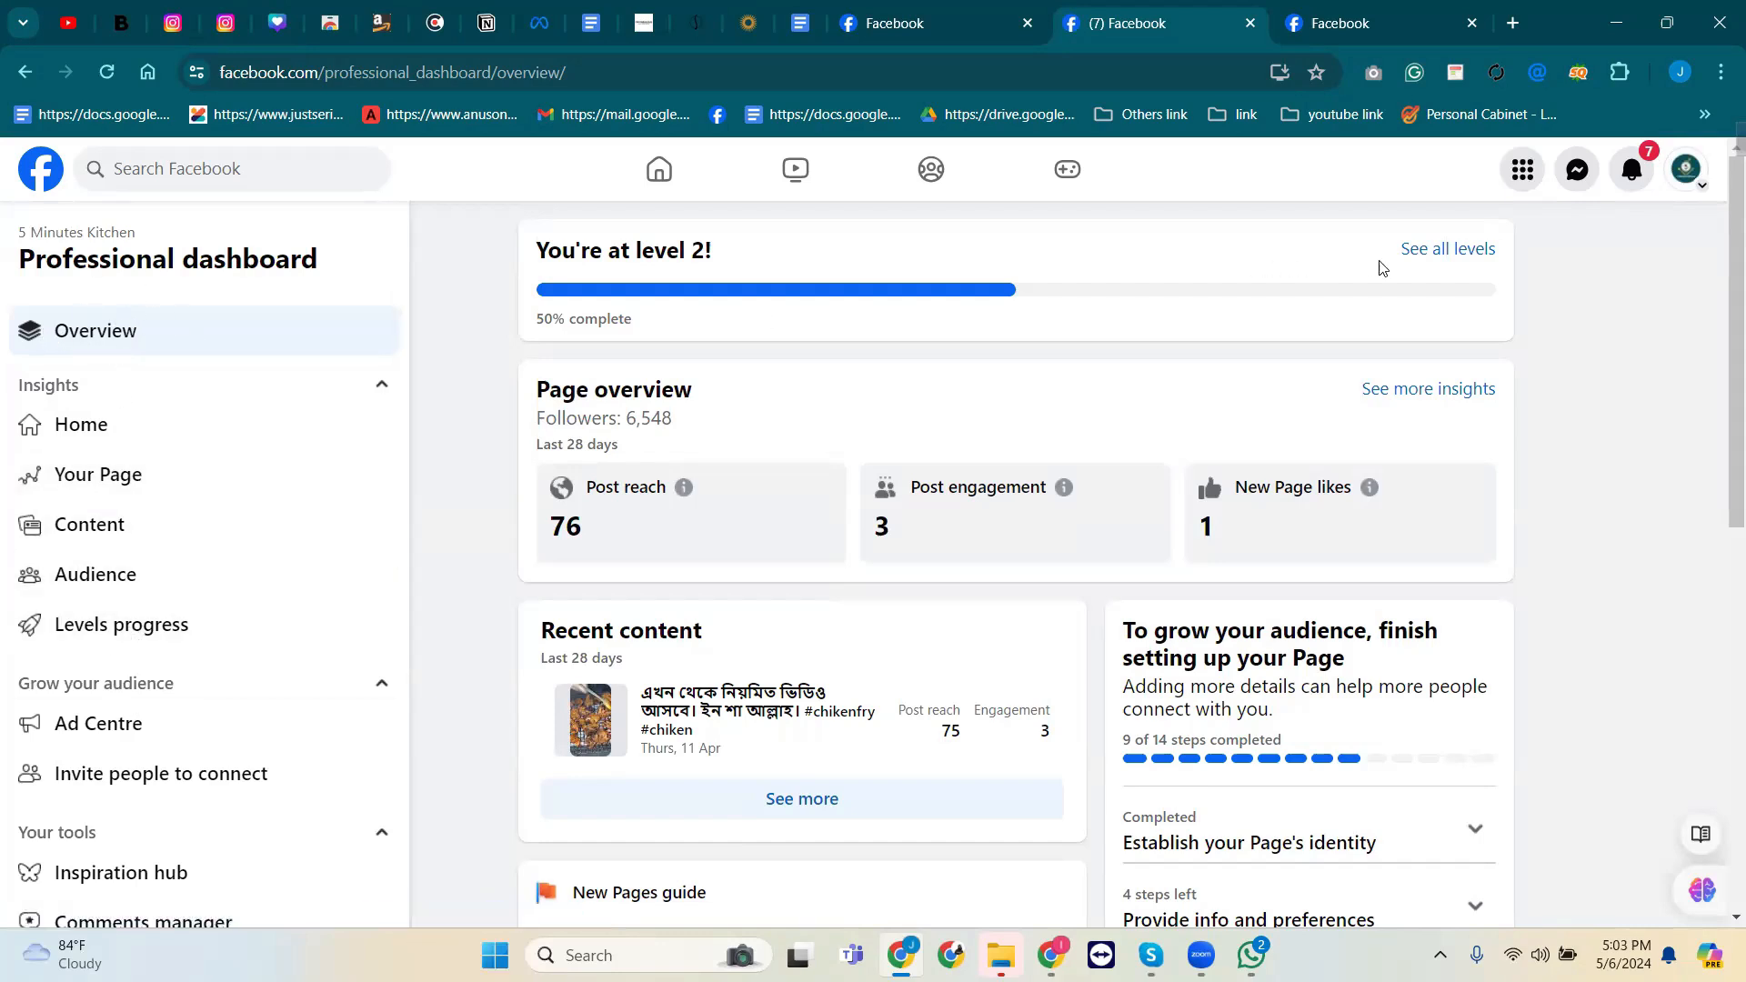
Switch back to the Unitydownshop page and dismiss the profile switch notice.
left_click(1687, 171)
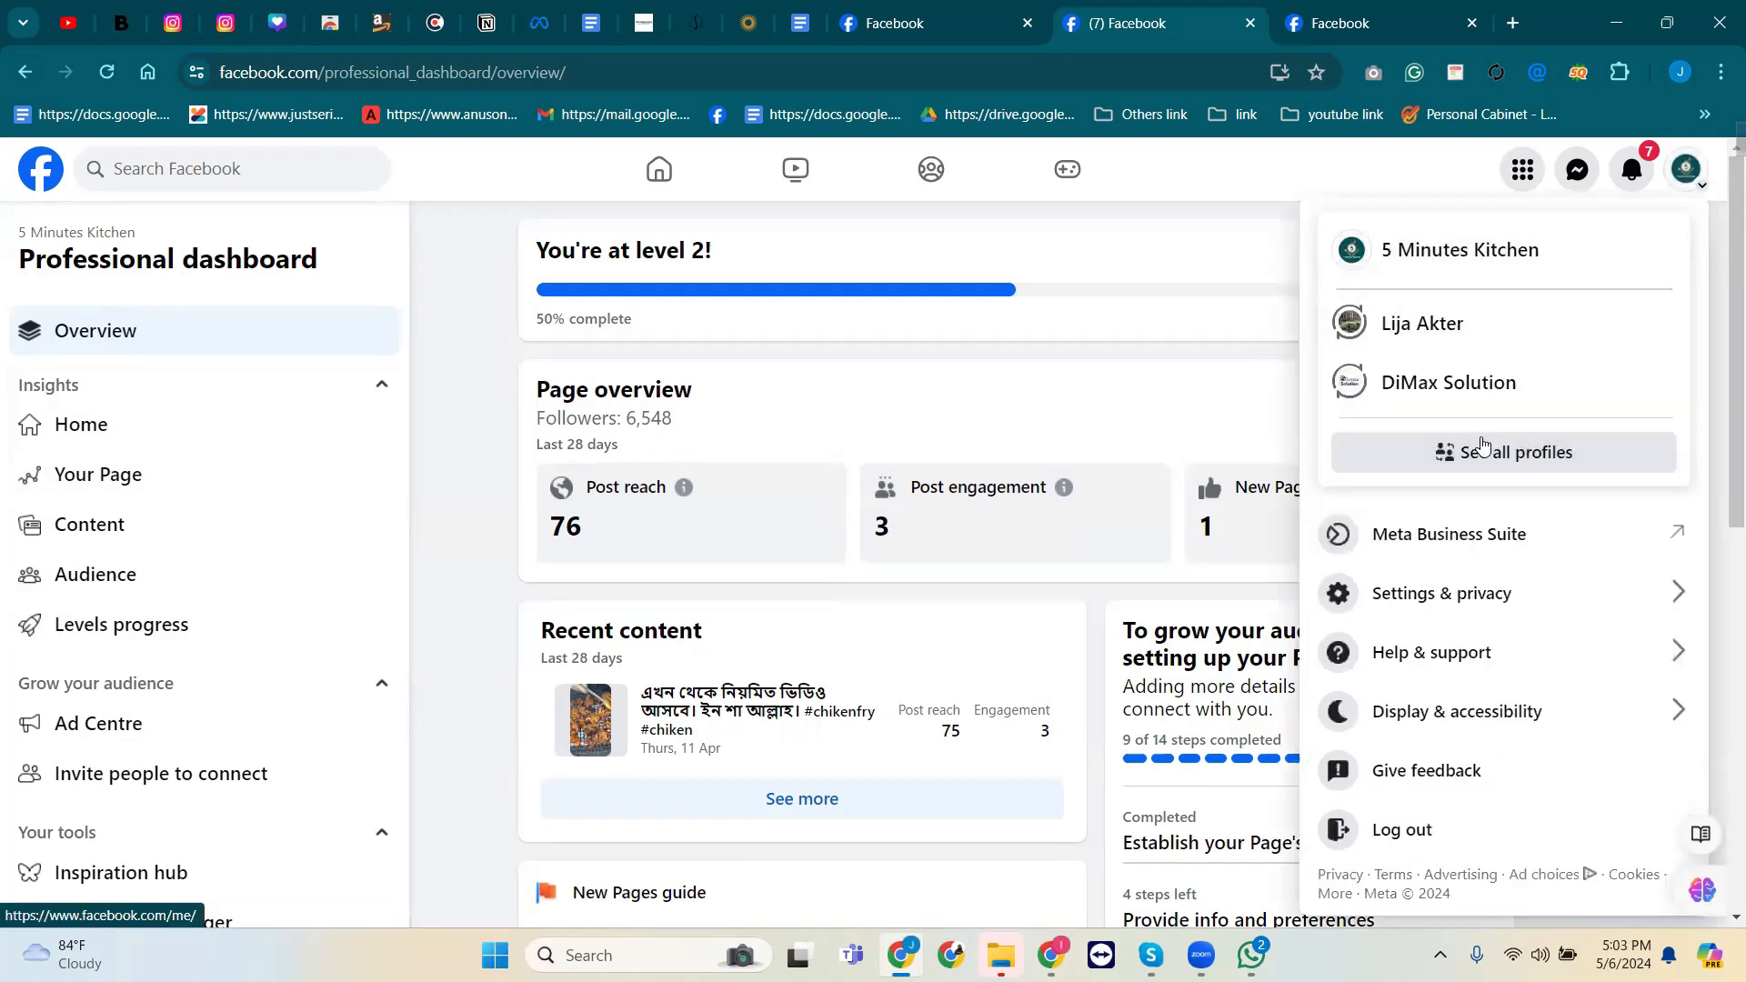
left_click(1534, 452)
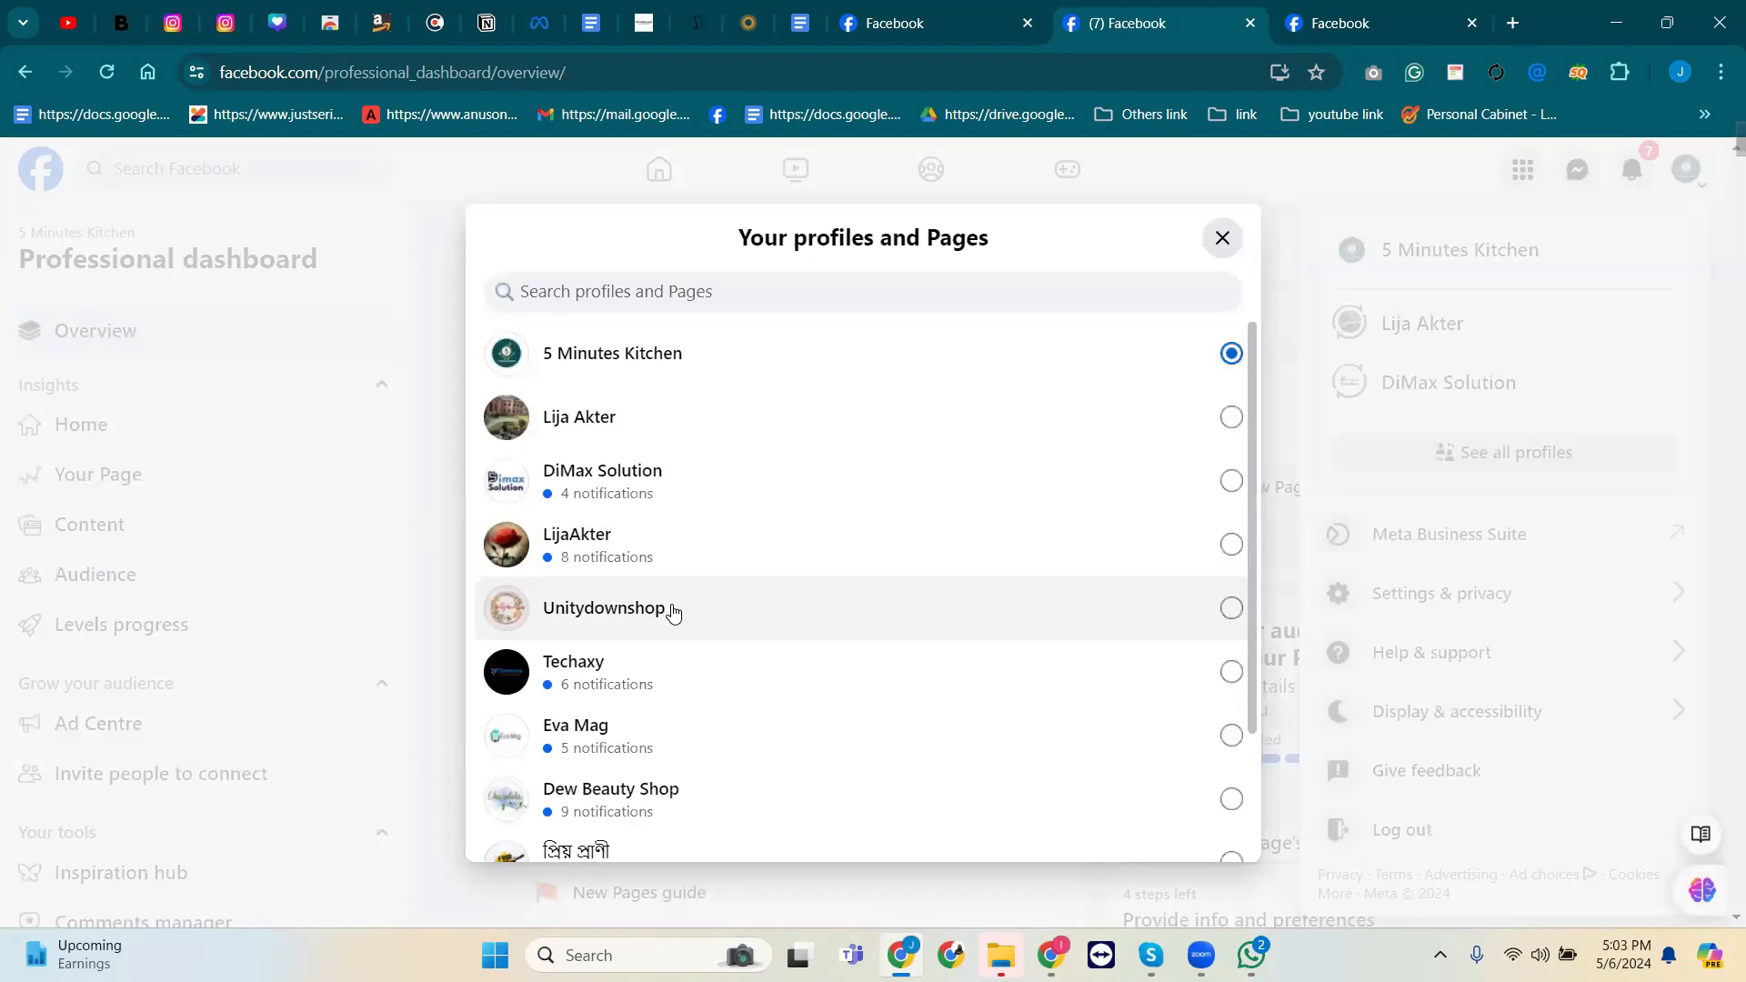
left_click(673, 611)
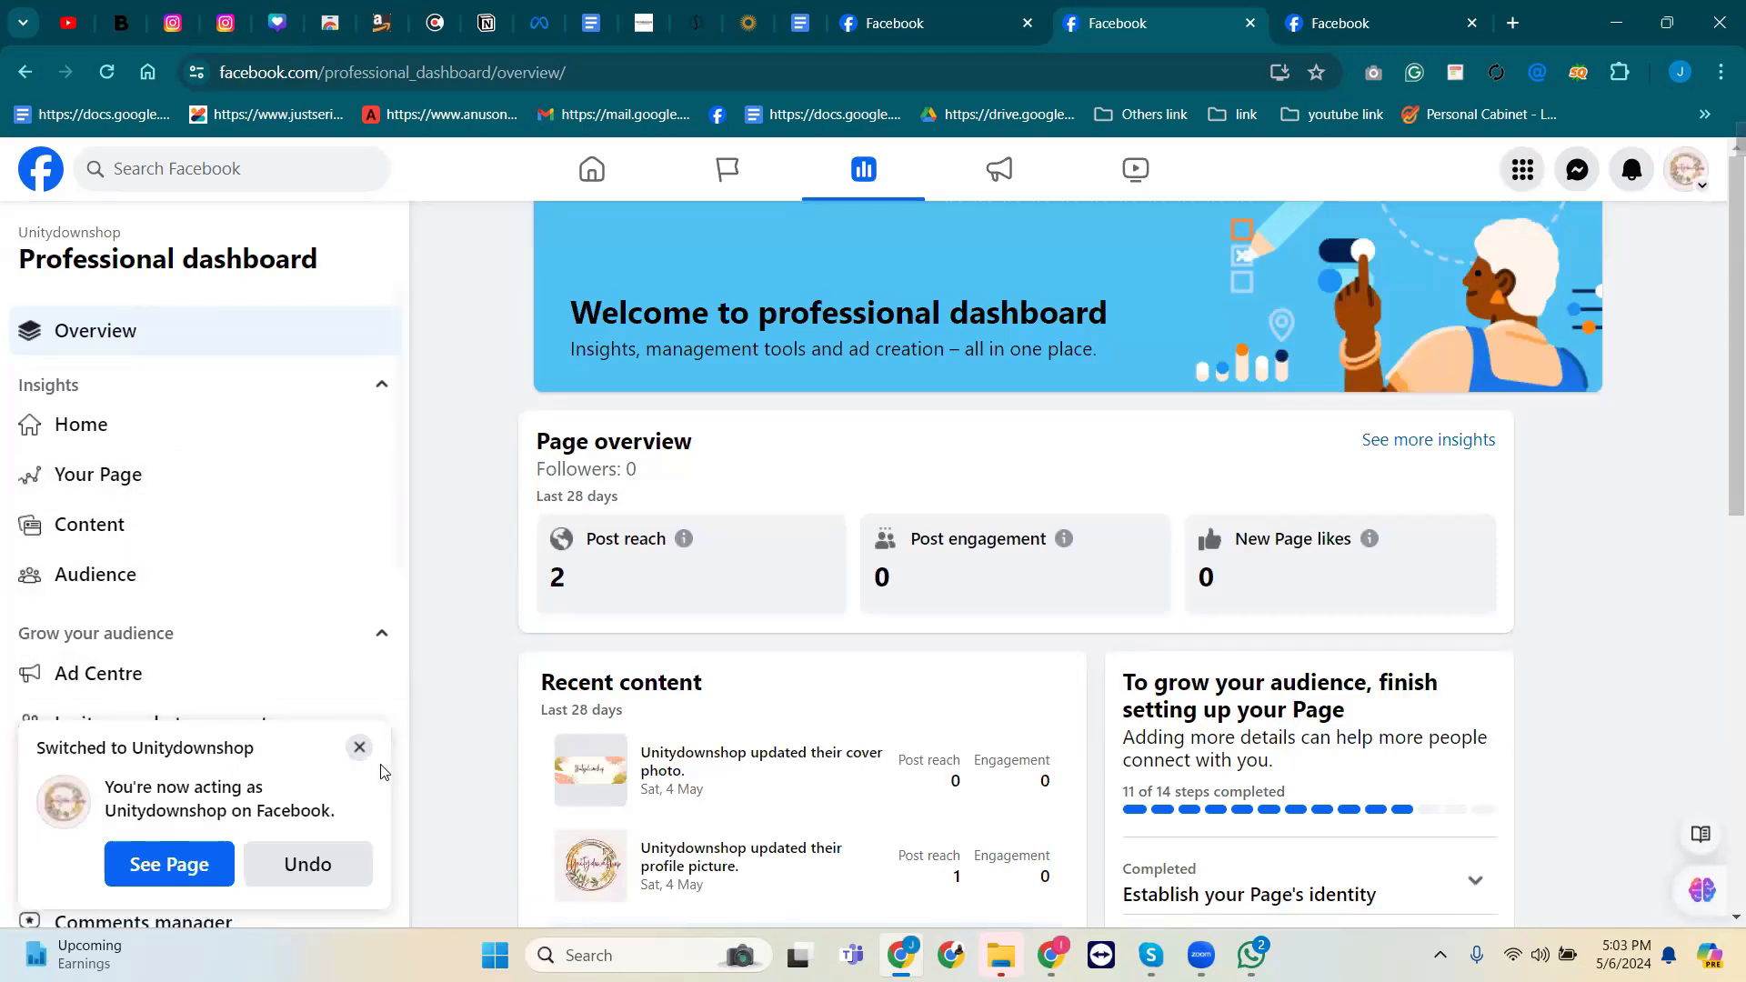
left_click(359, 747)
Open the Page access settings from Unitydownshop's Professional dashboard tools.
scroll(179, 698, "down", 4)
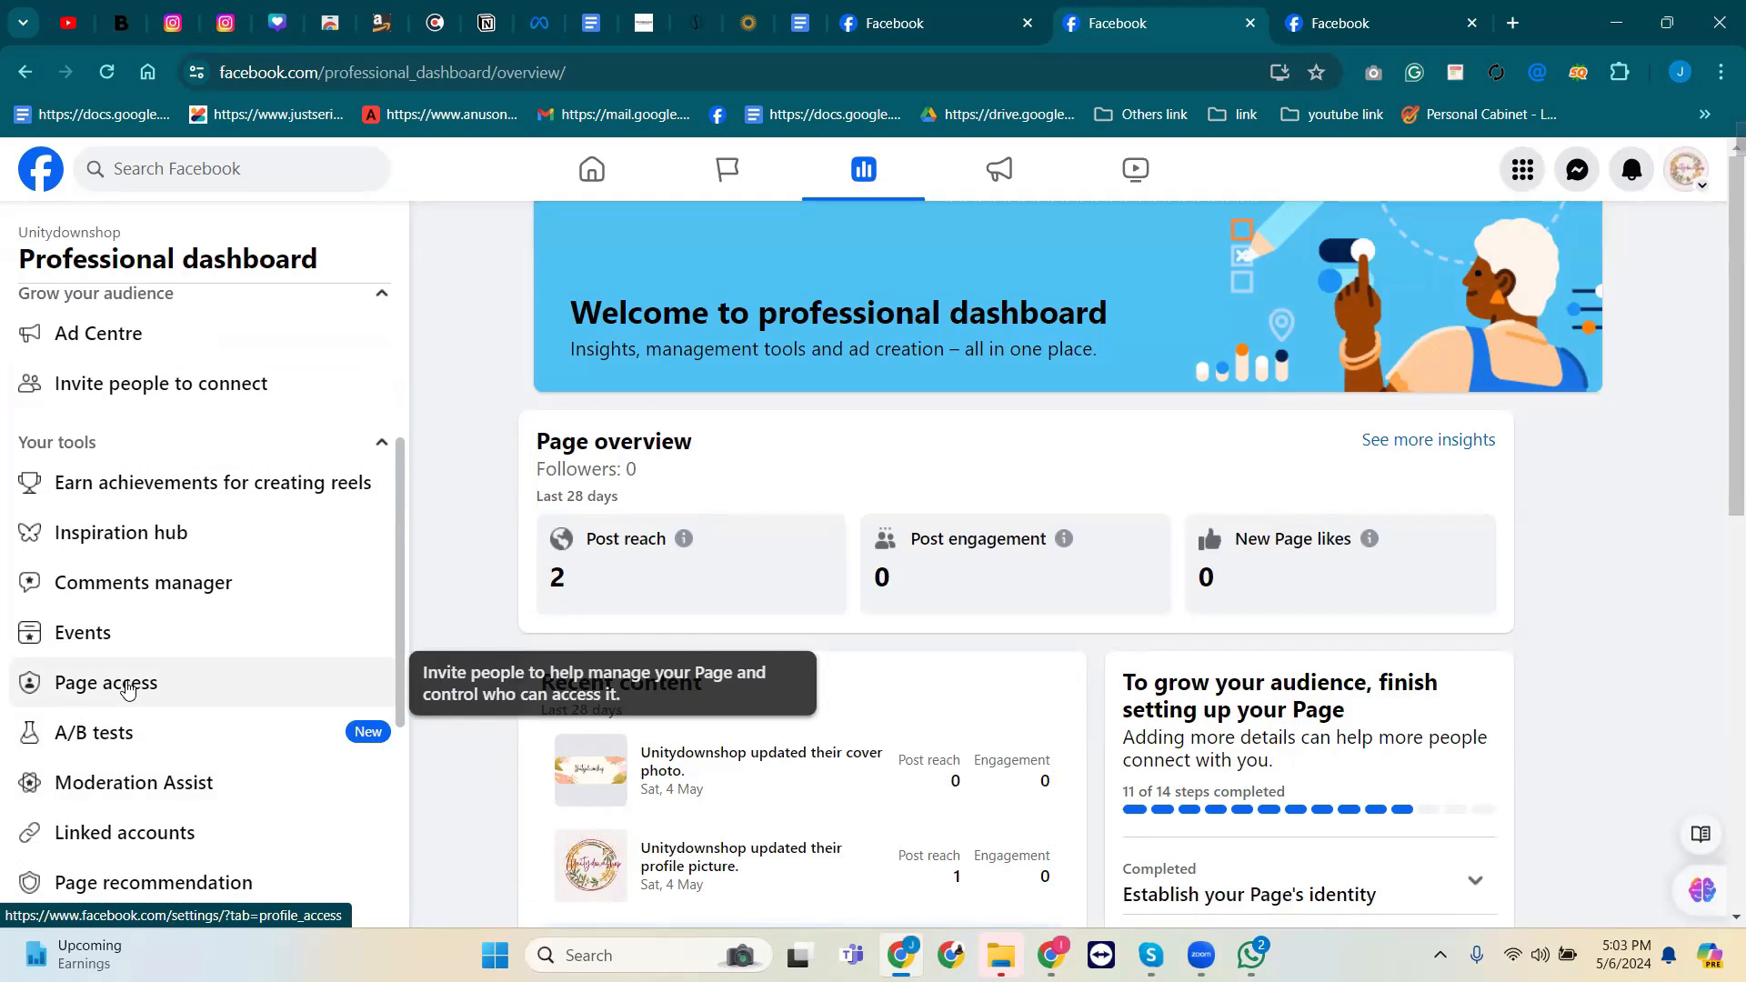
scroll(127, 689, "up", 4)
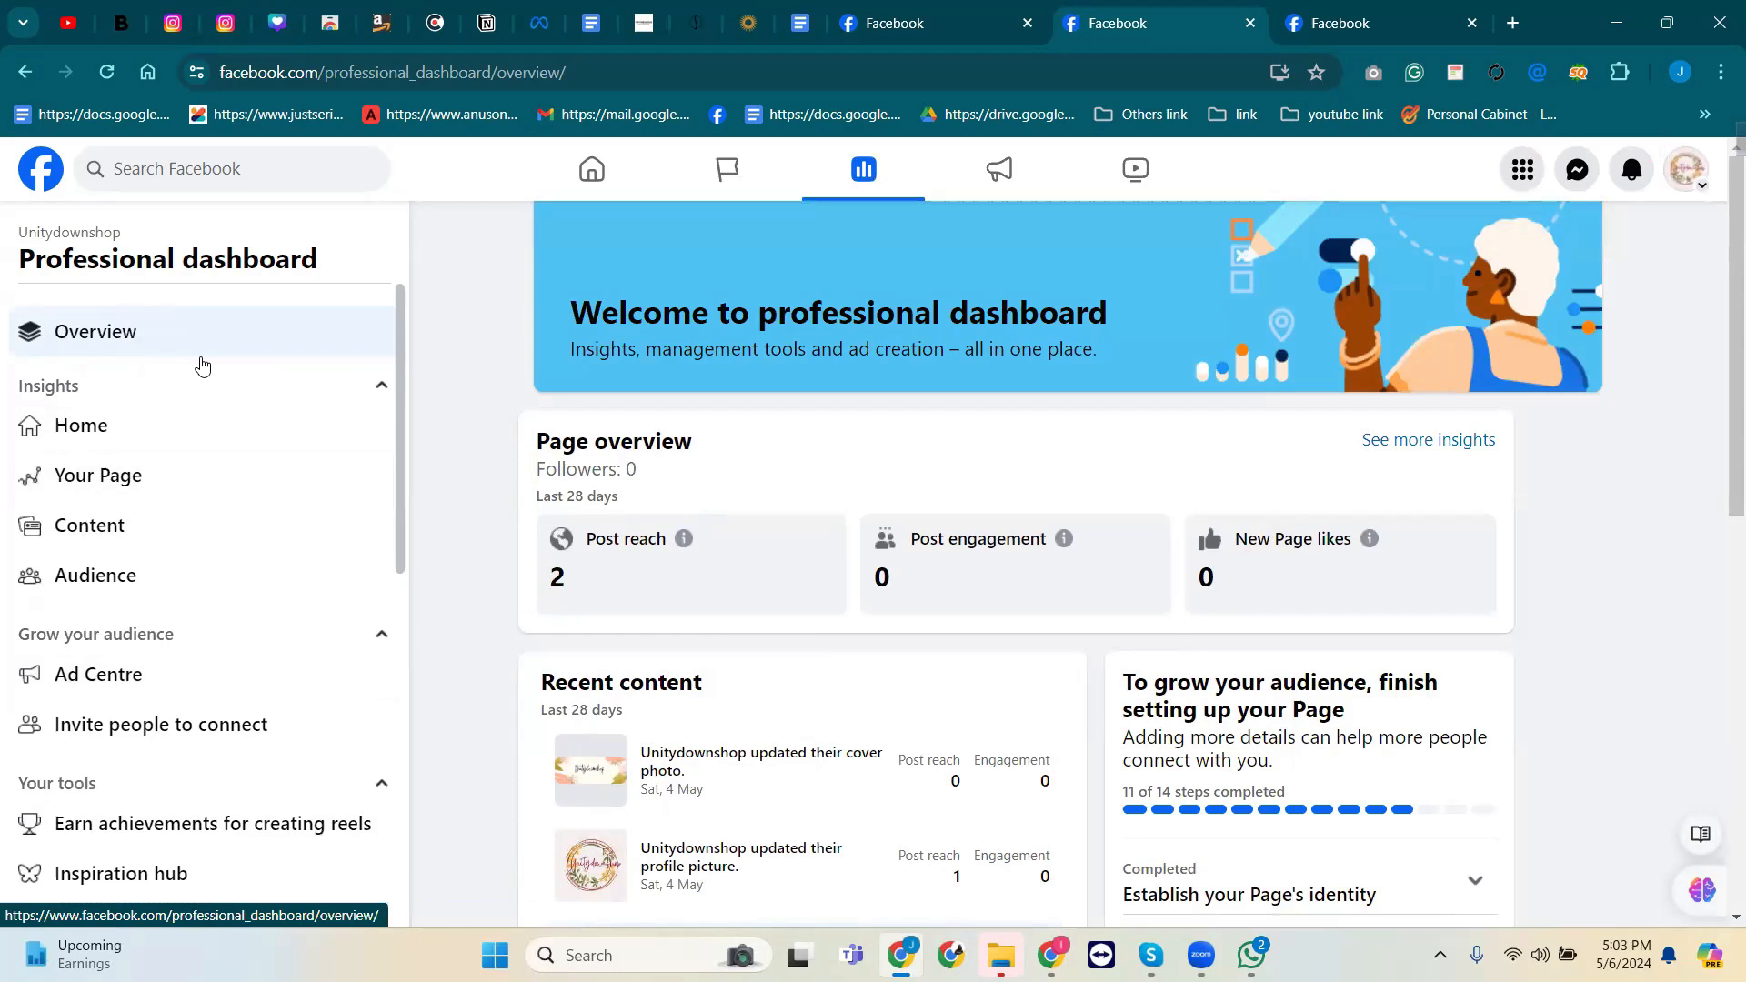
scroll(211, 797, "down", 3)
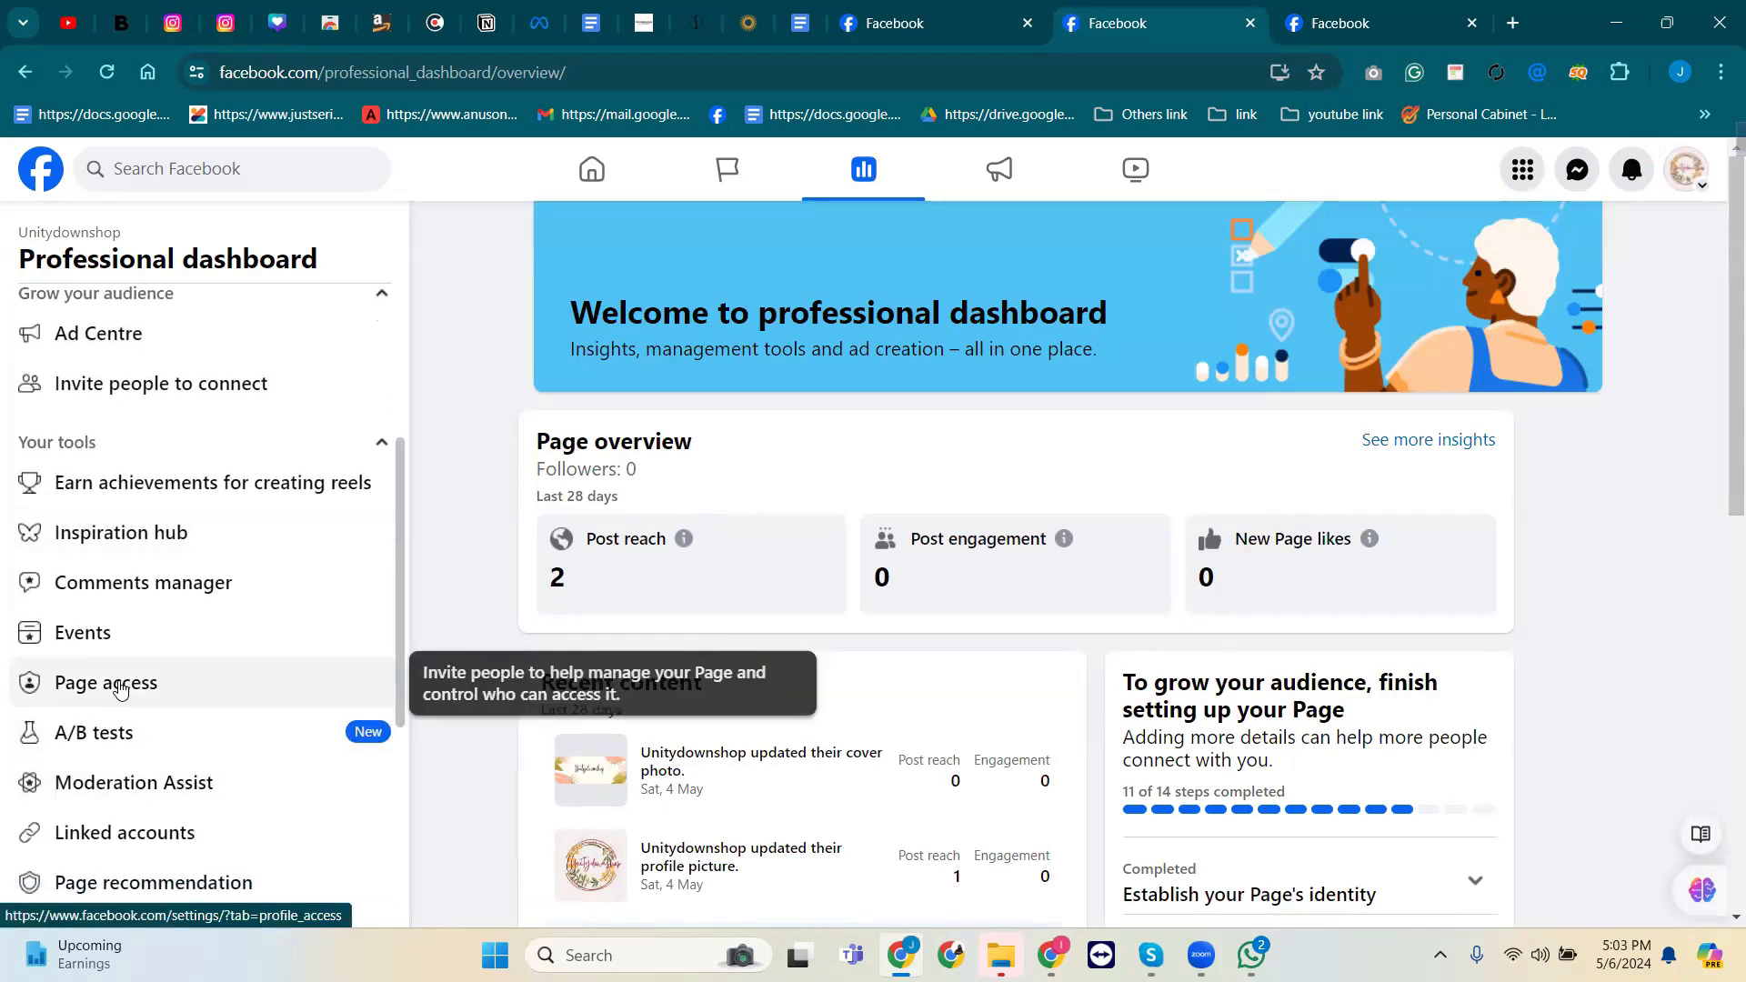
left_click(76, 689)
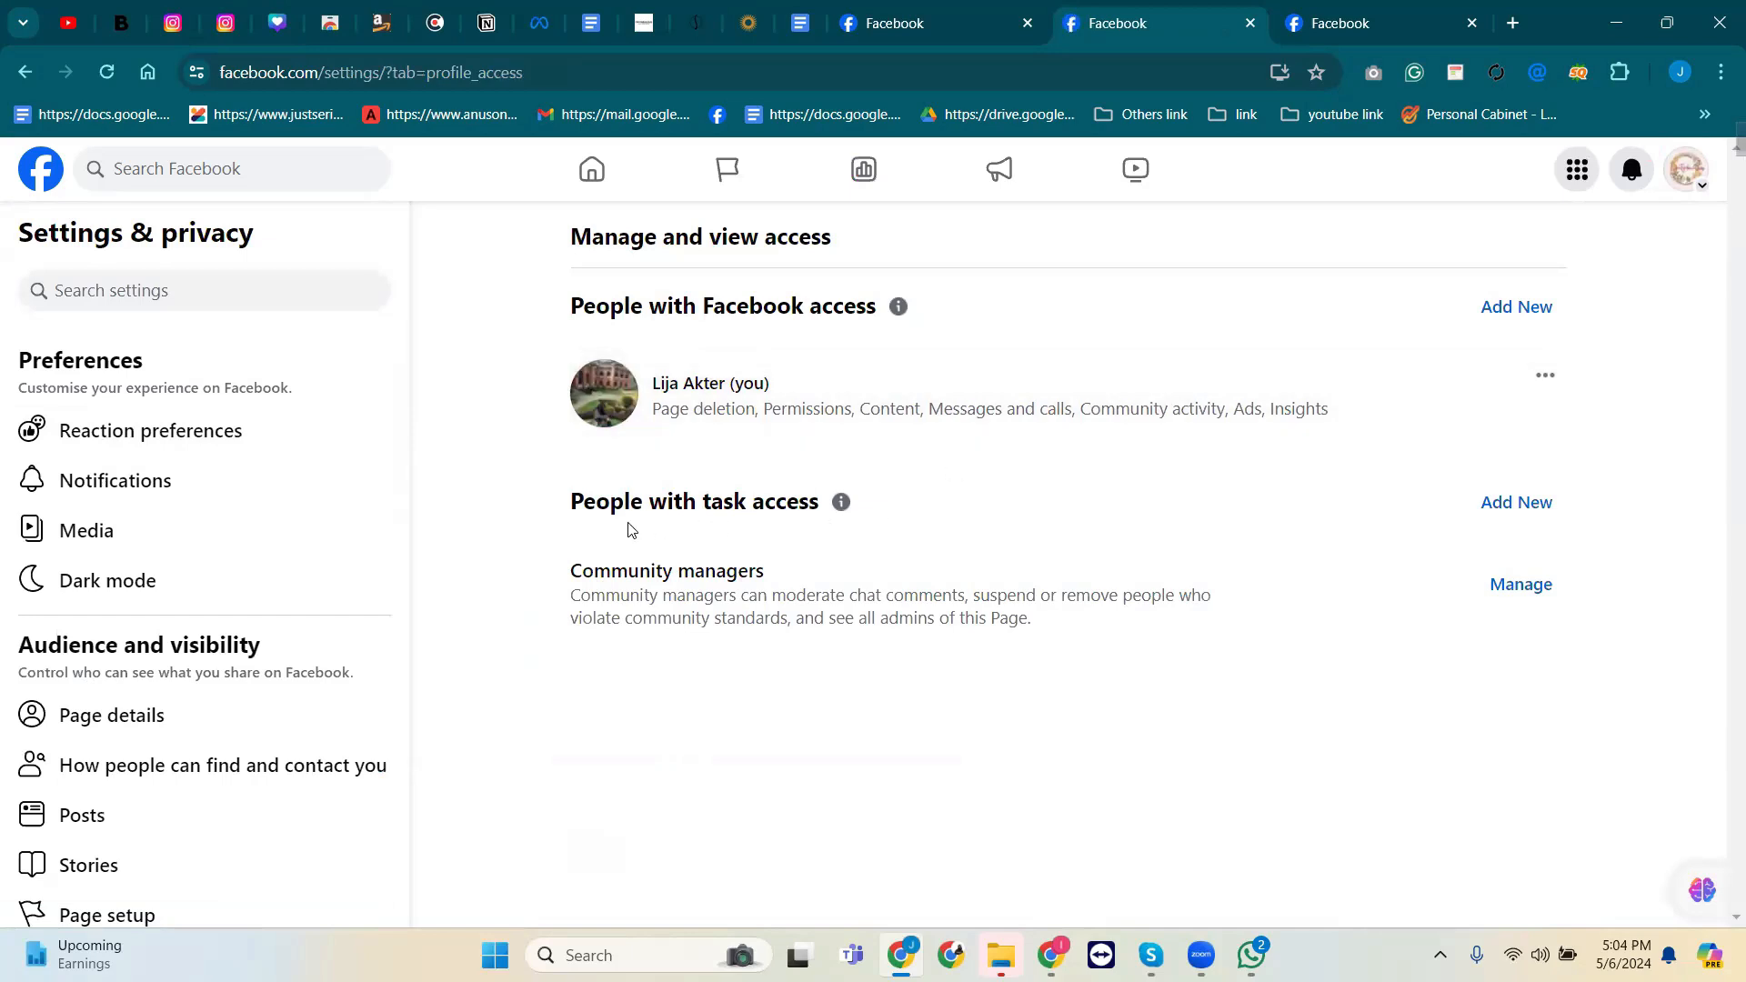
Review the task access explanation and the options for the owner's Facebook access, then close both without changing anything.
left_click(1515, 503)
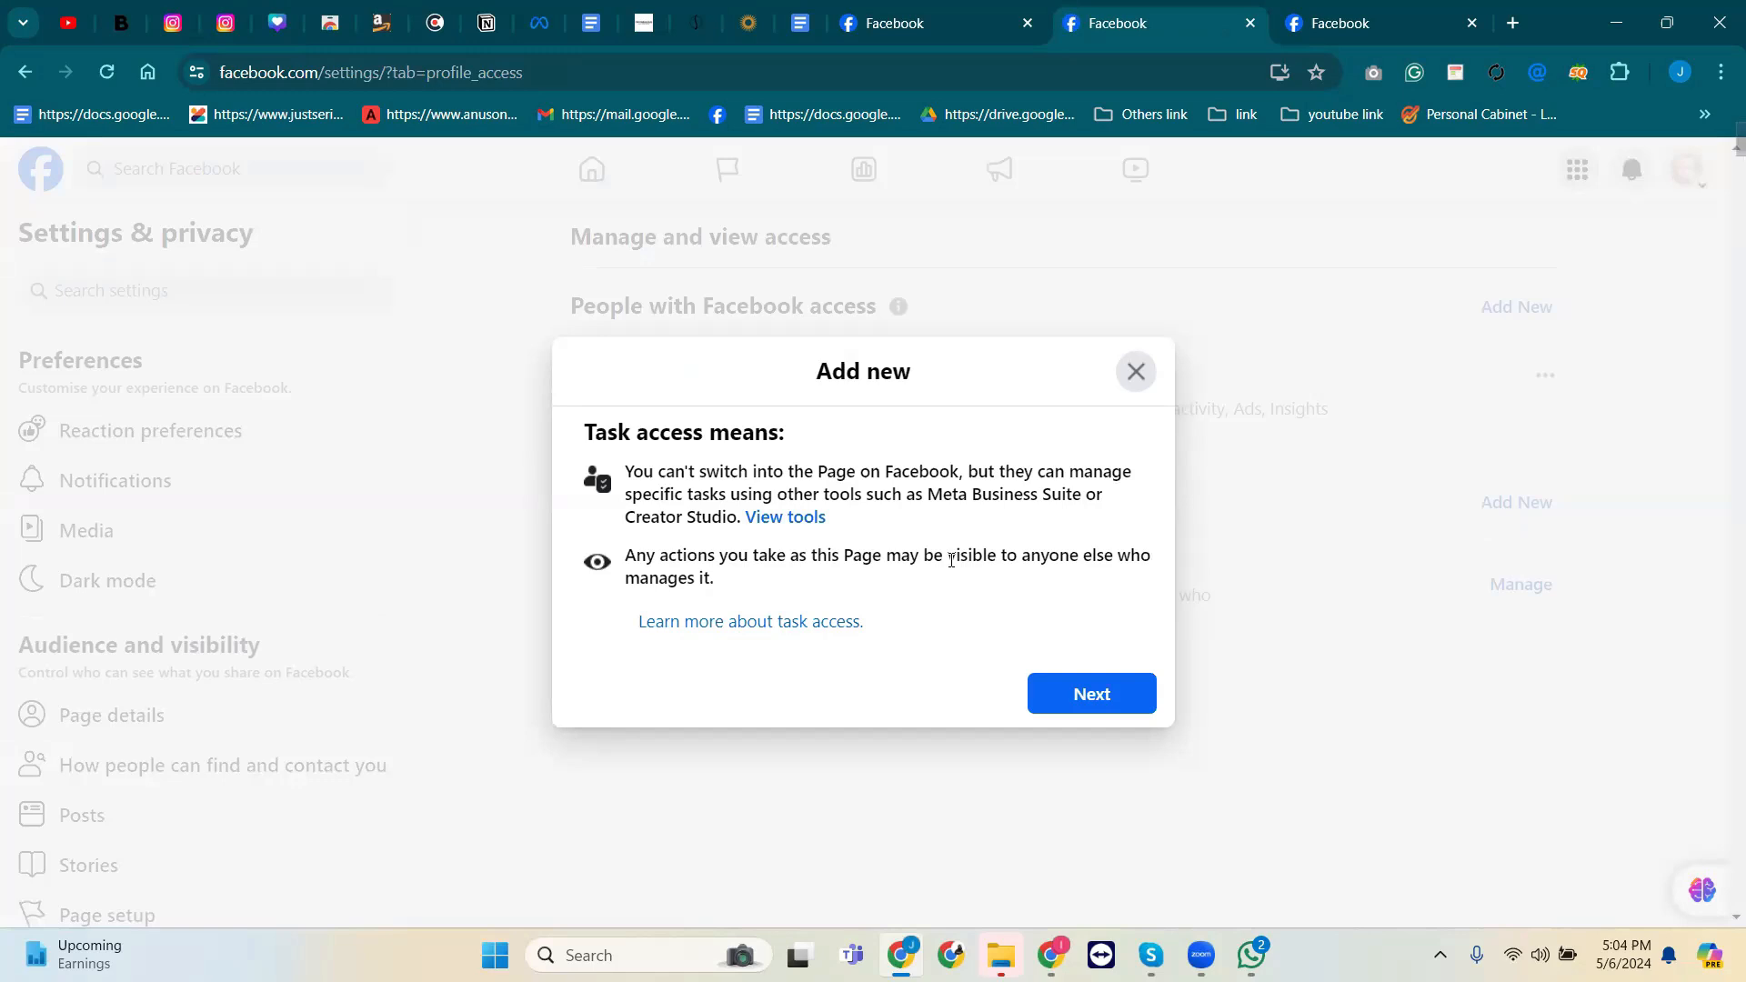
left_click(1136, 371)
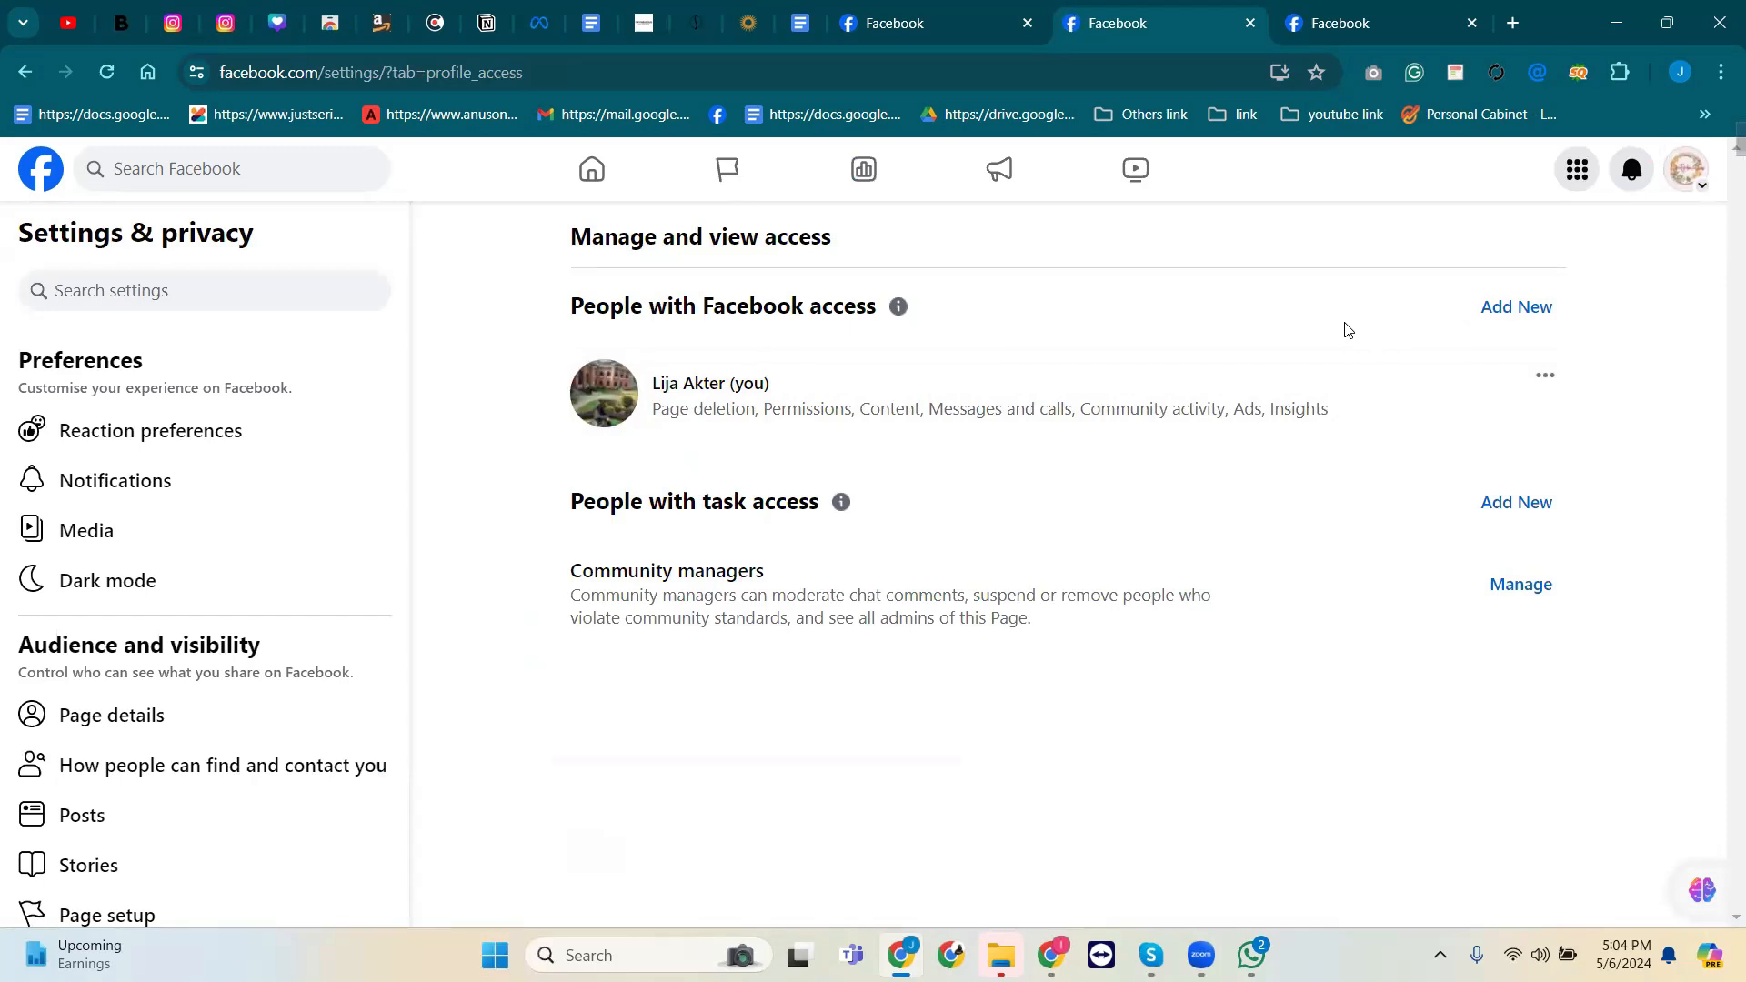
left_click(1546, 376)
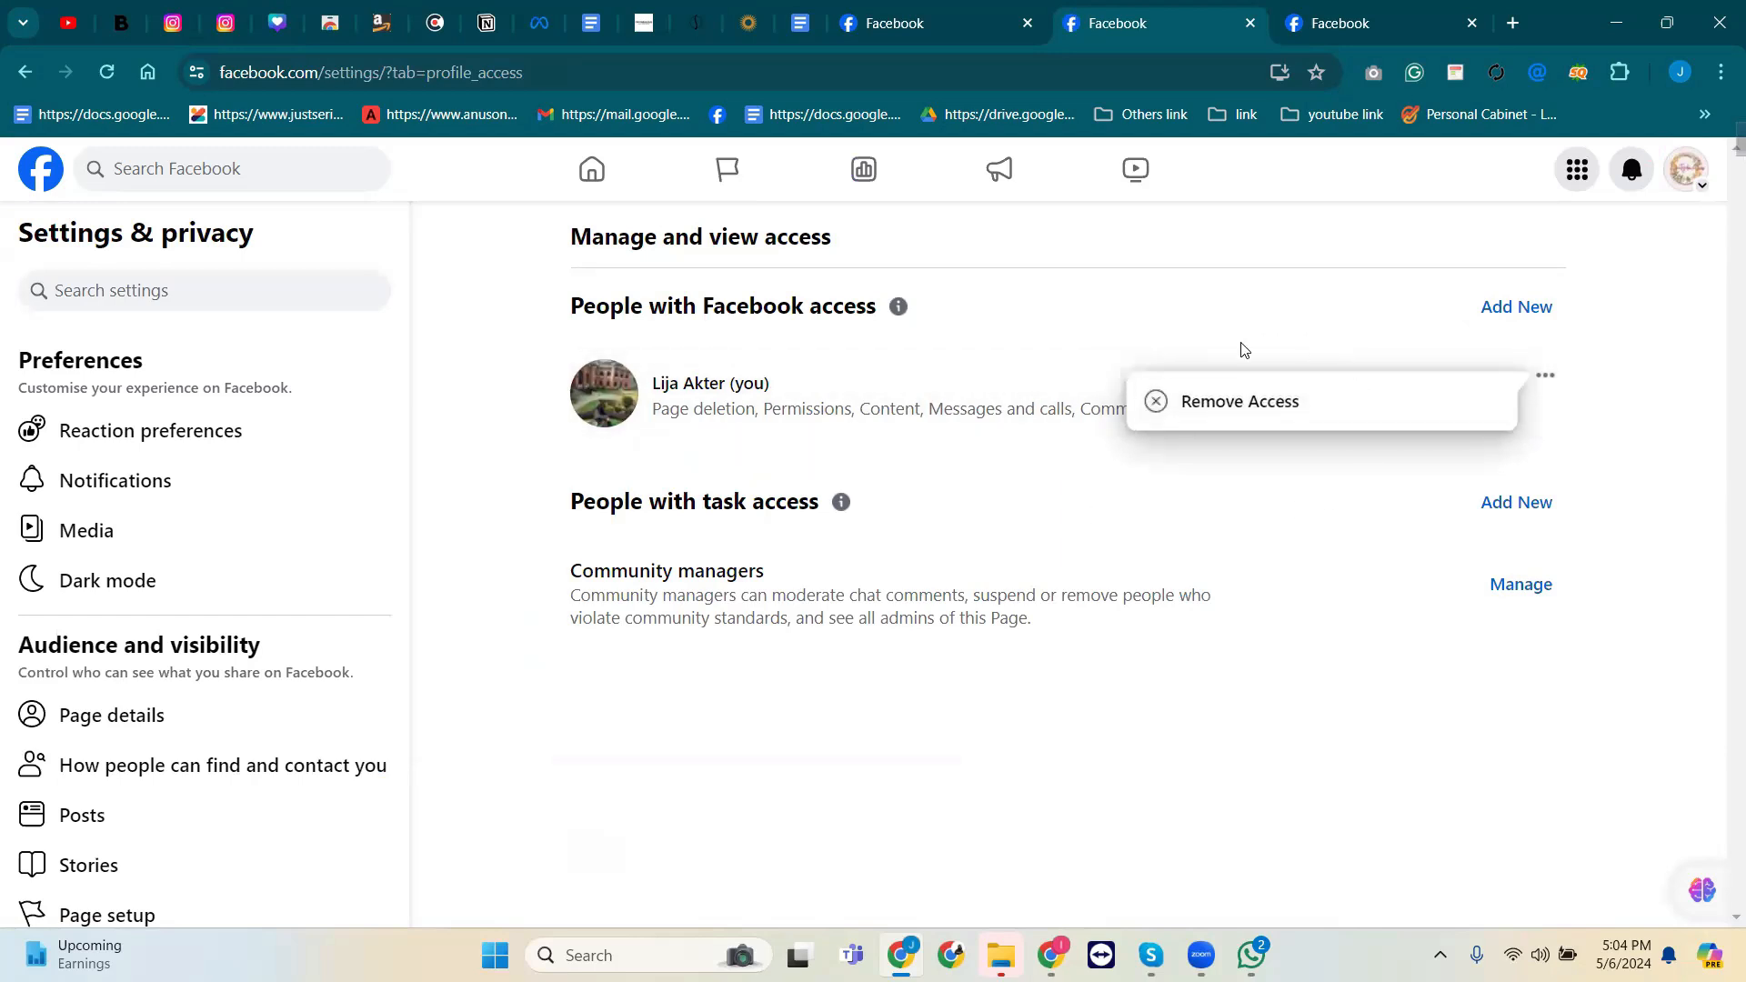
left_click(1649, 448)
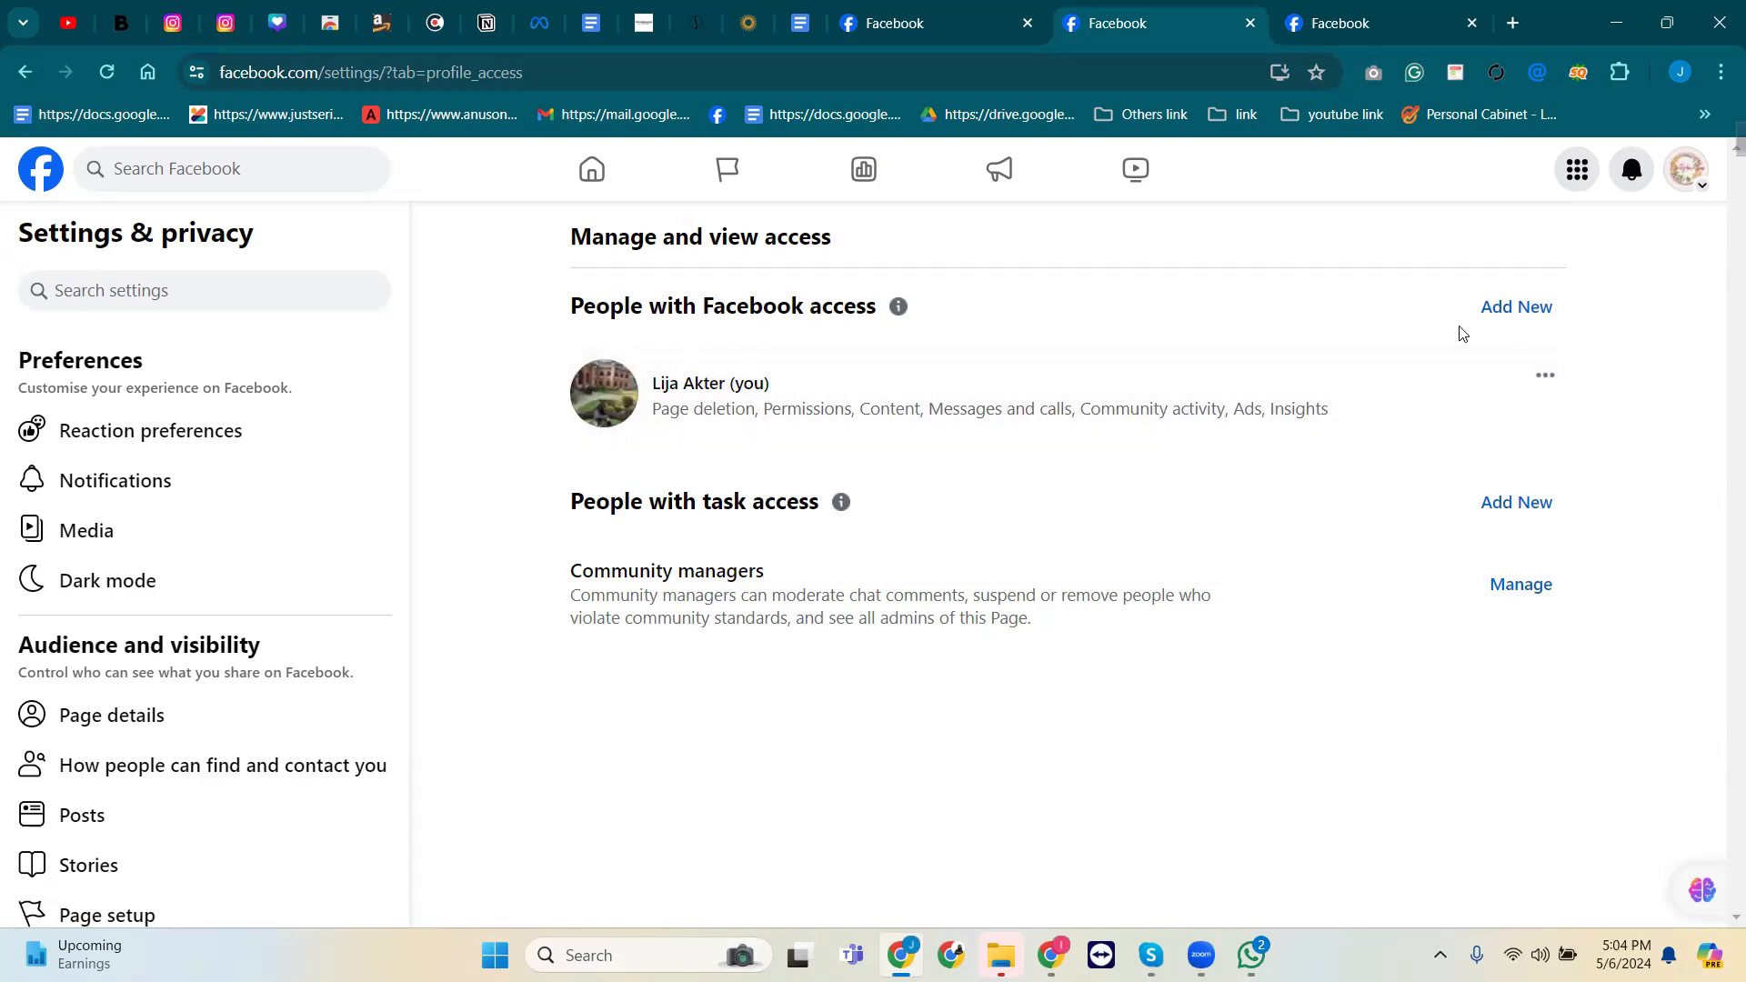
Start adding someone with Facebook access, read through what it allows, then search for the person by name and select their profile.
left_click(1537, 314)
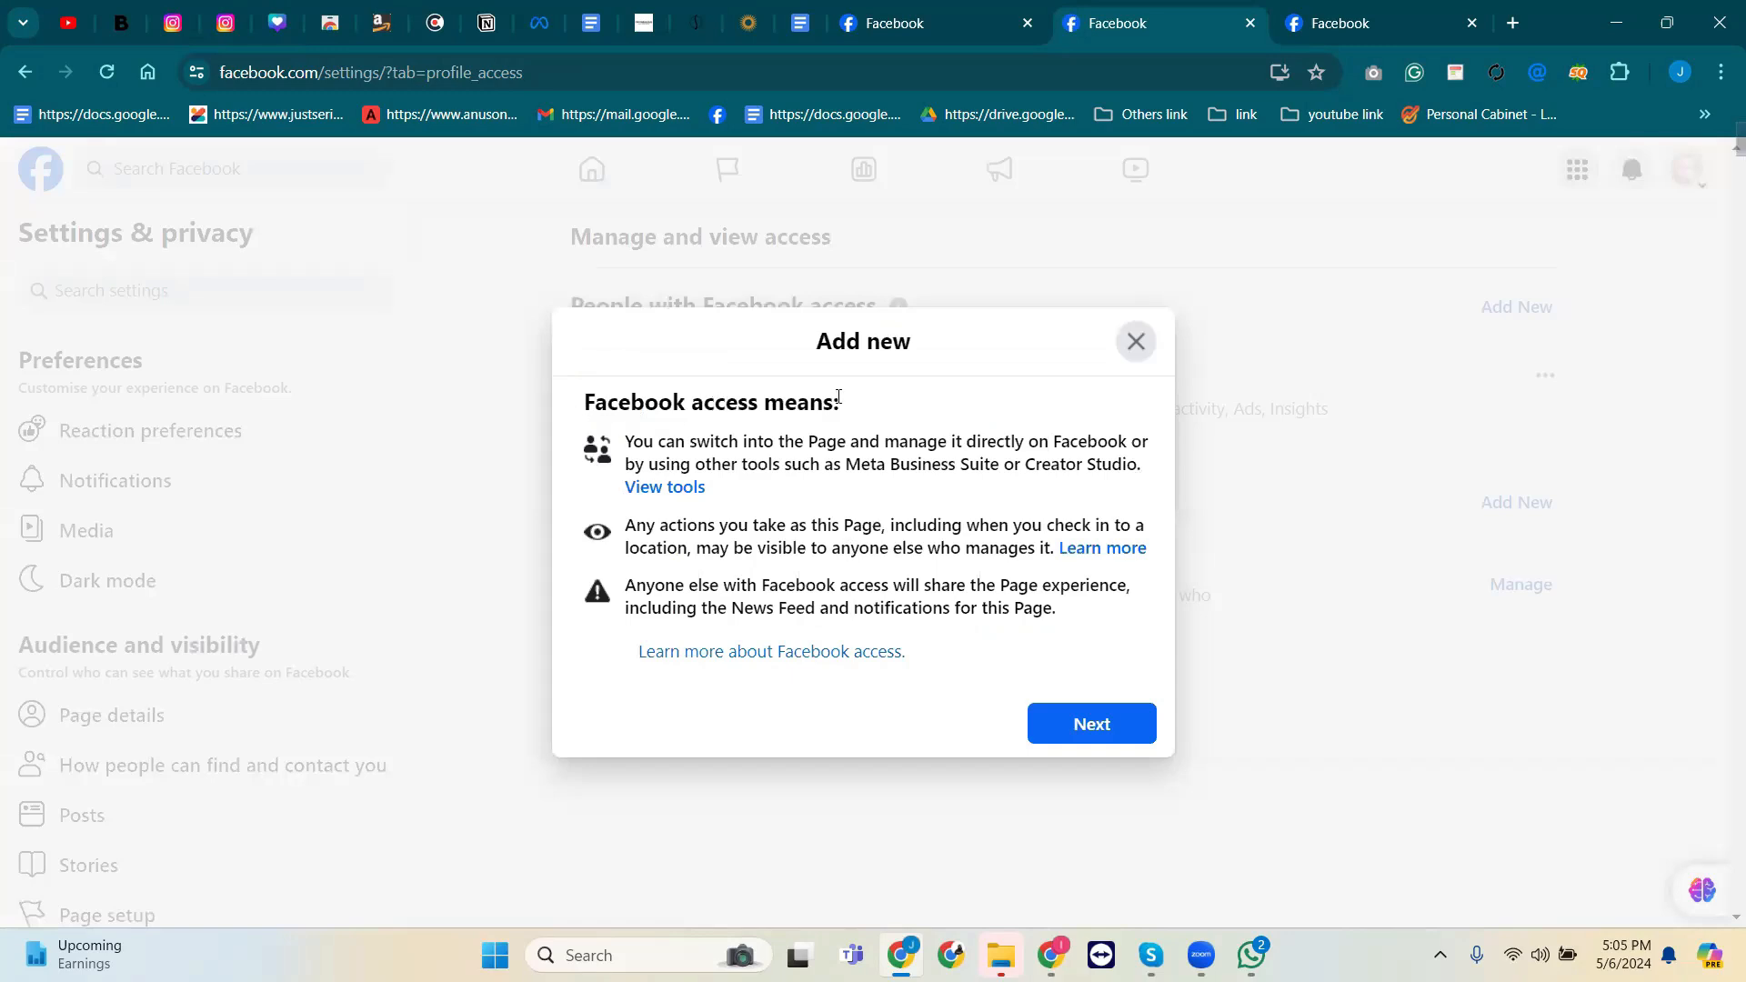
left_click_drag(626, 441, 1046, 619)
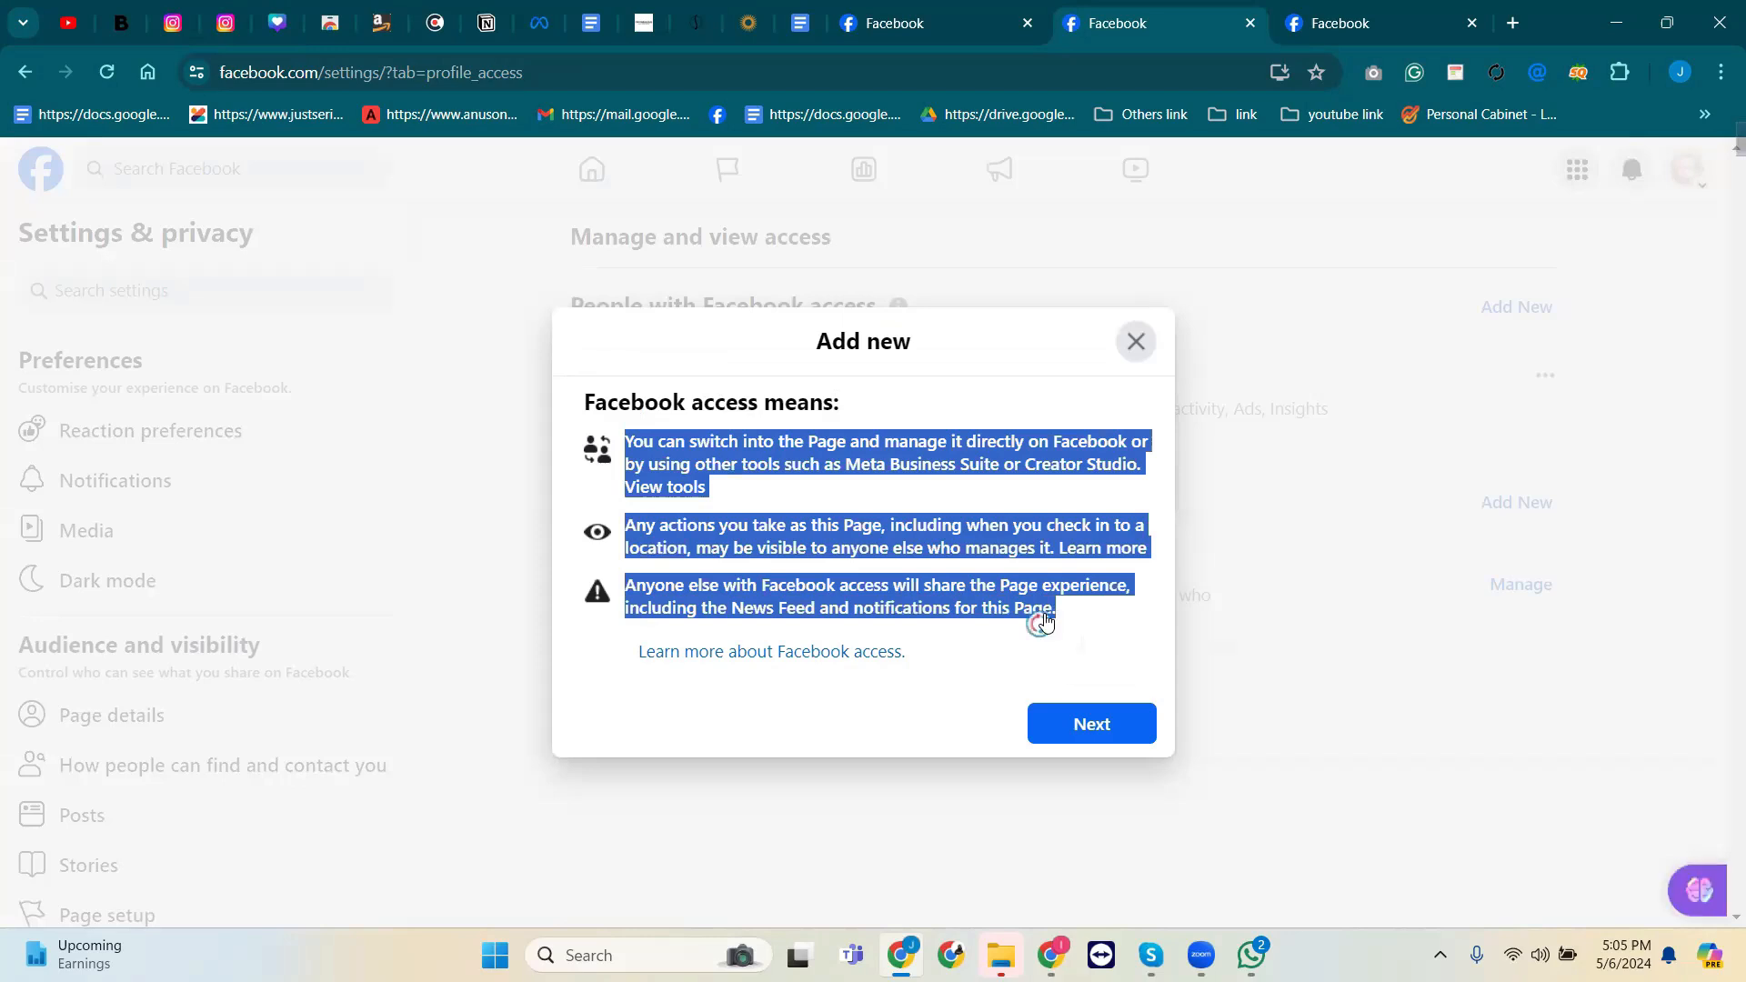
left_click(1043, 725)
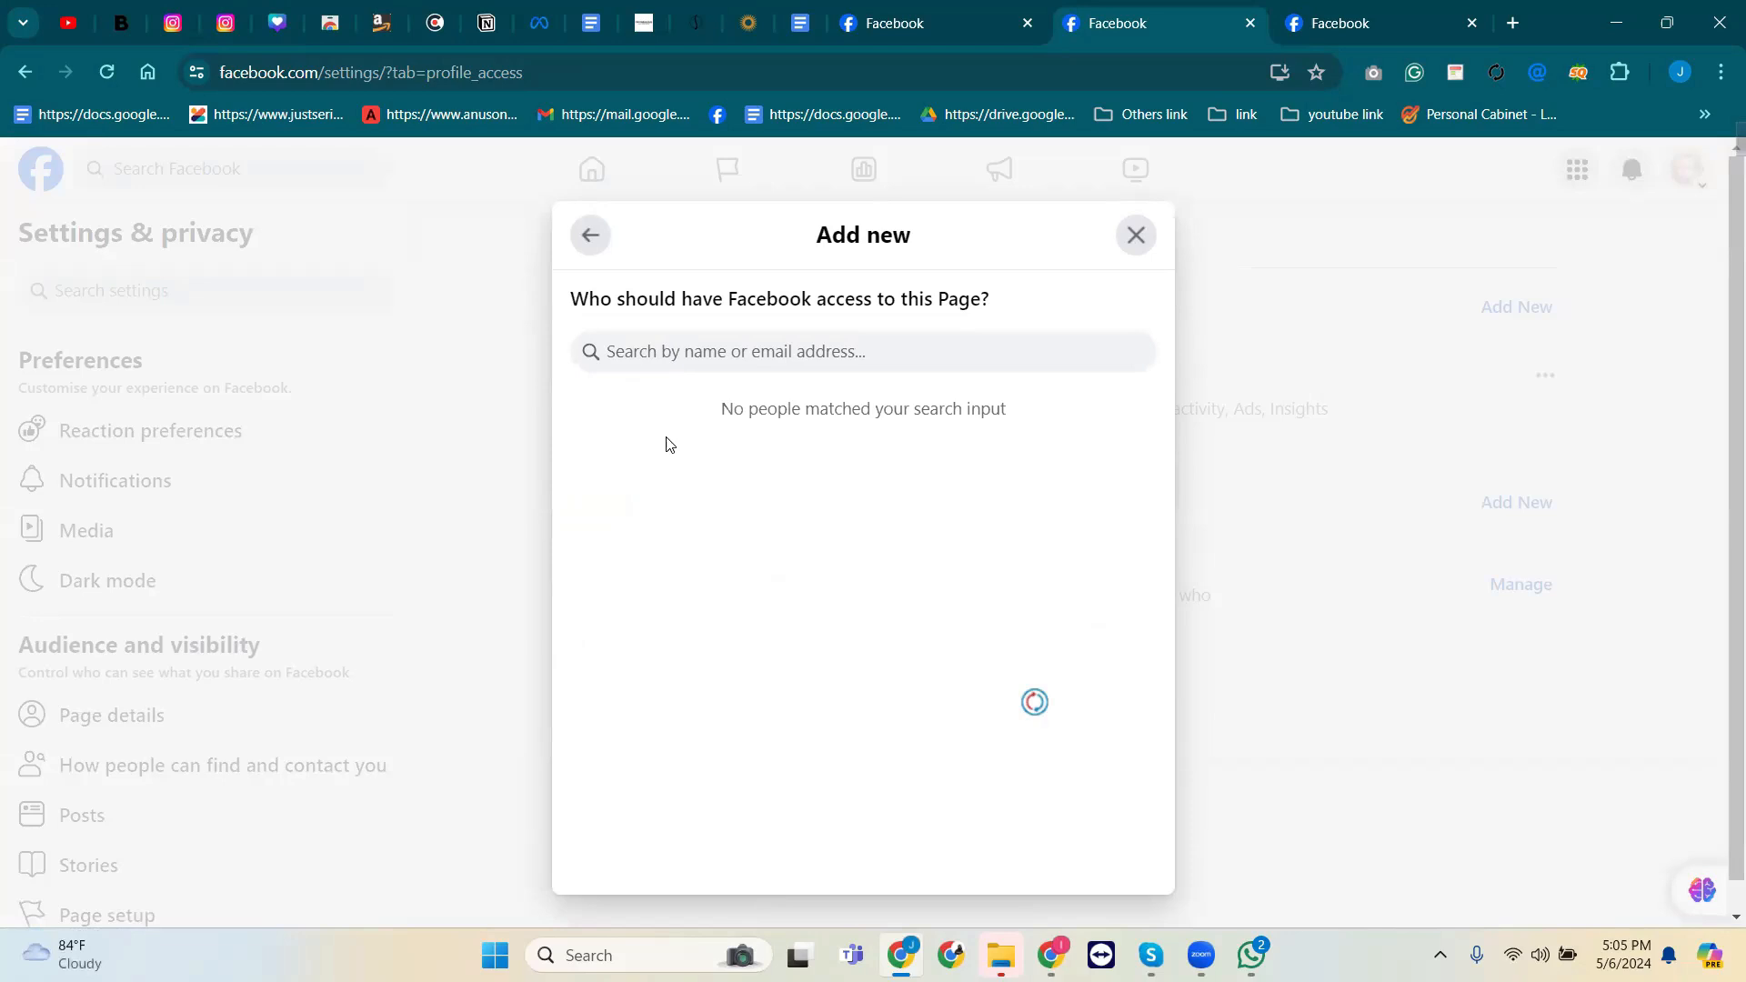
left_click(647, 351)
type("Marufa")
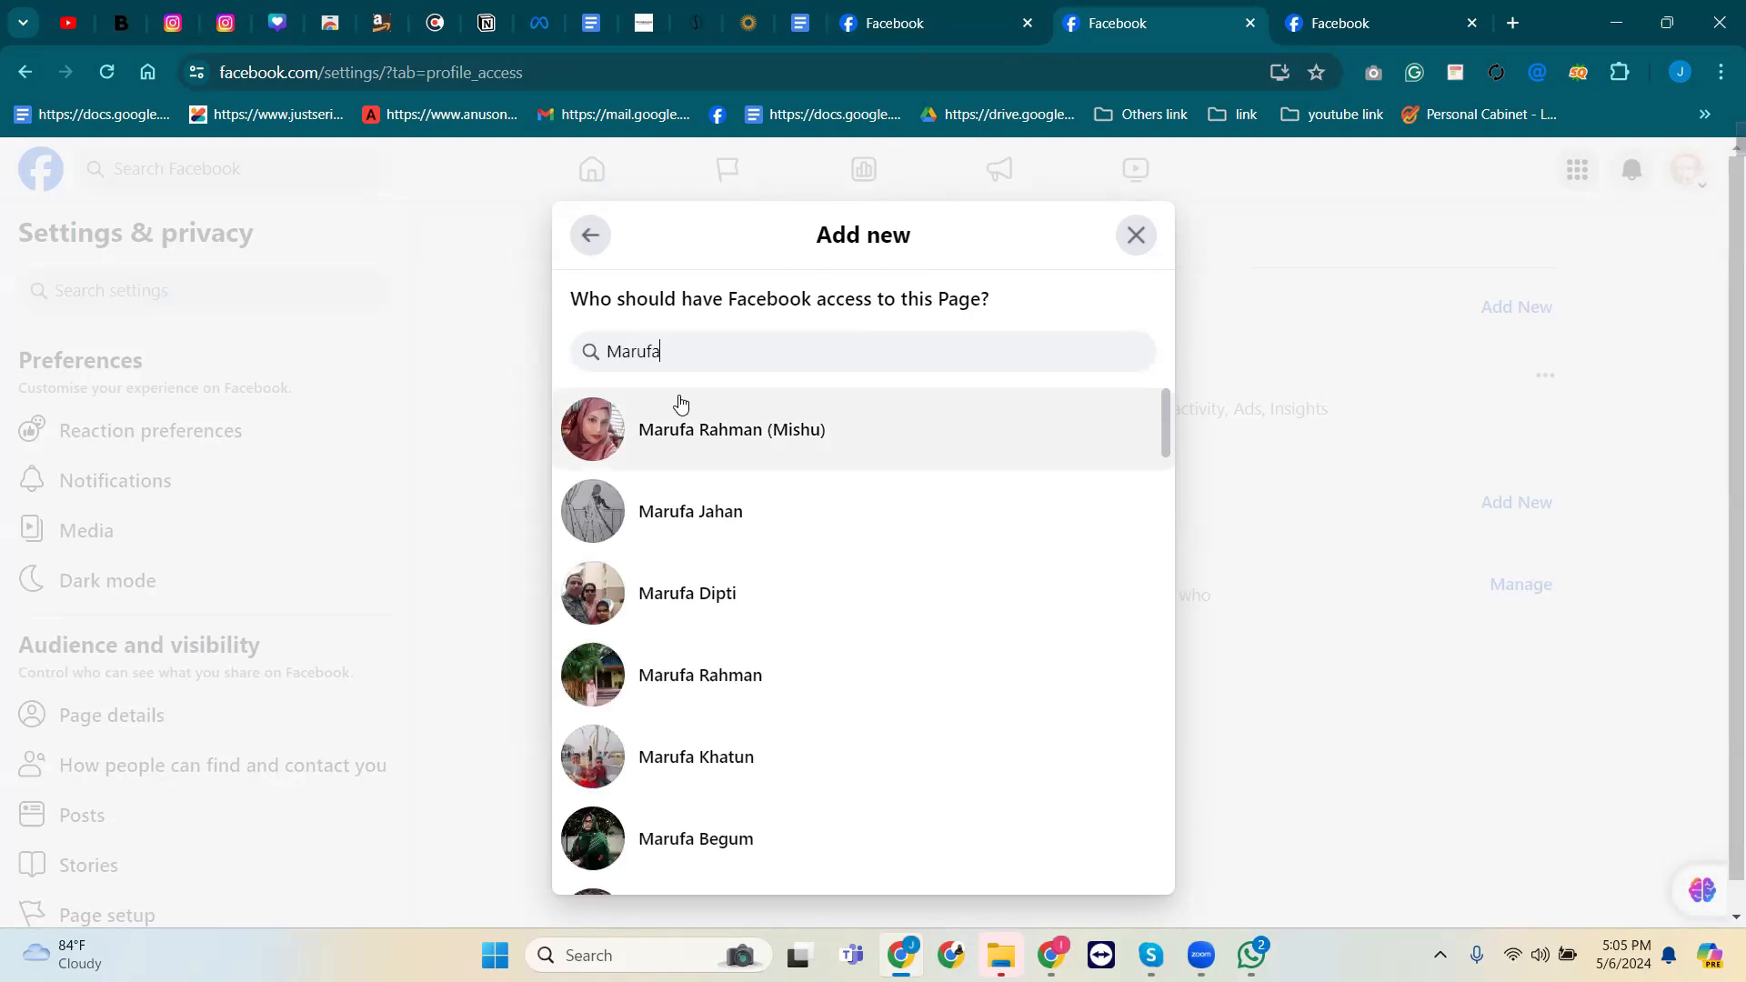
left_click(653, 437)
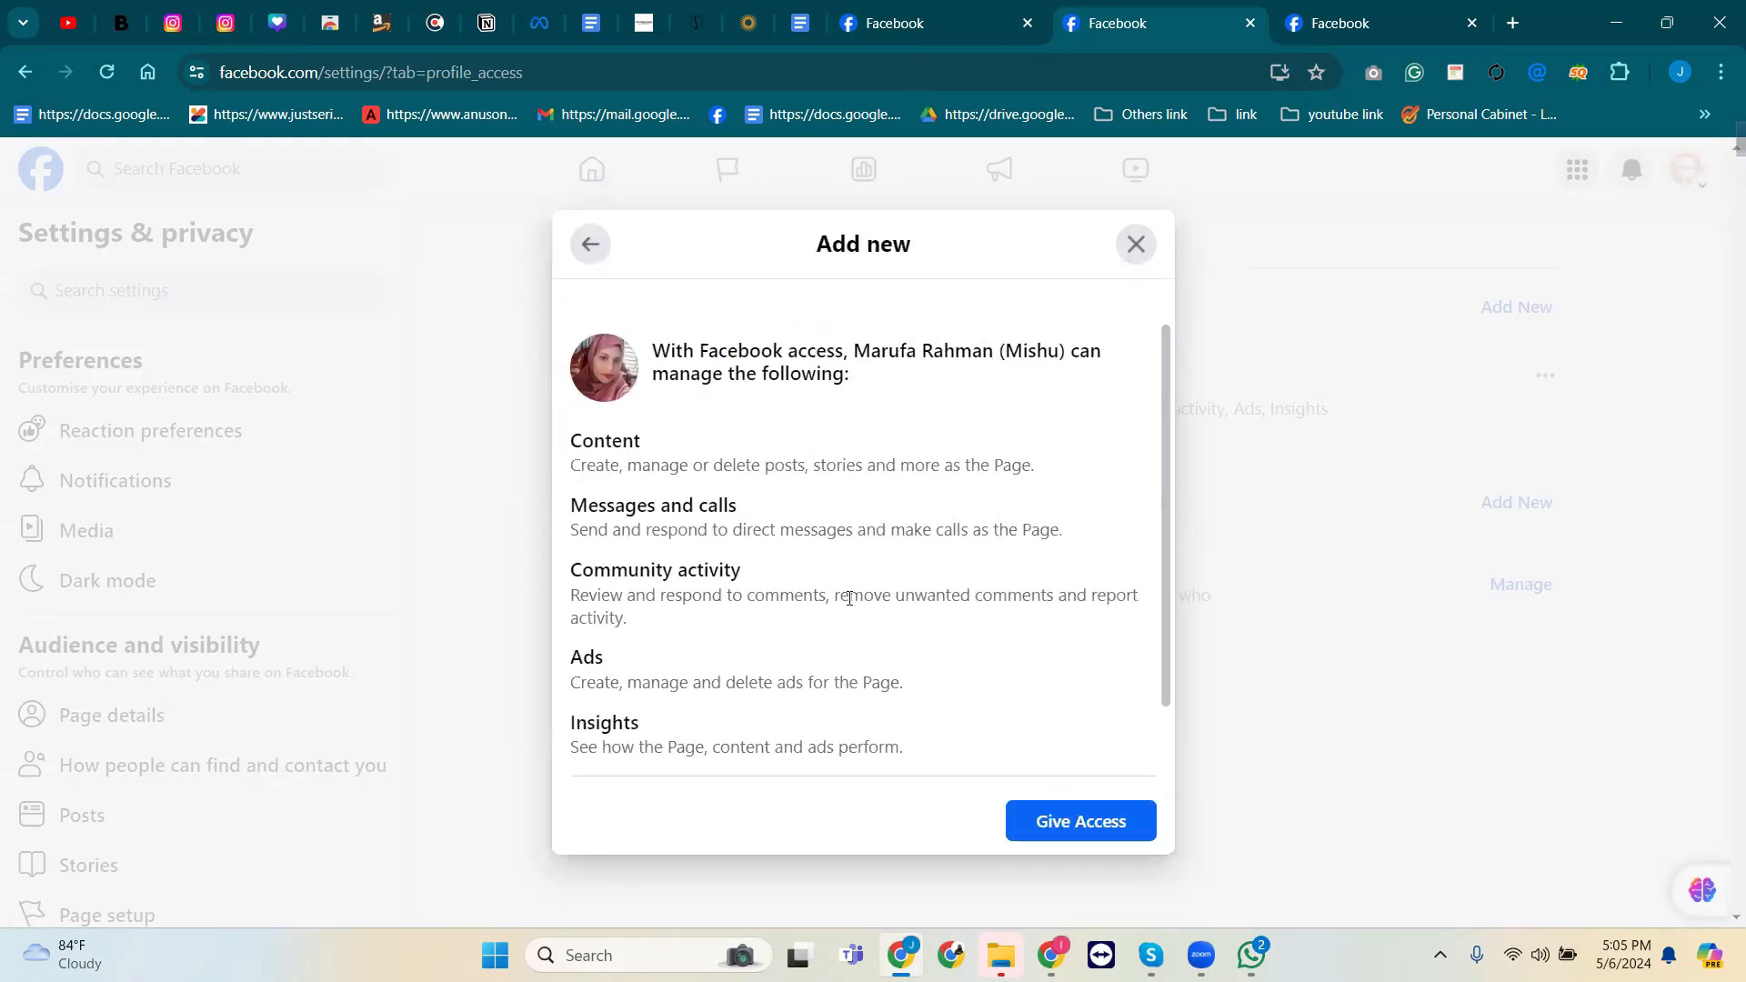
Give the selected person Facebook access by confirming with the profile password, and dismiss the browser's offer to save it.
left_click(1147, 819)
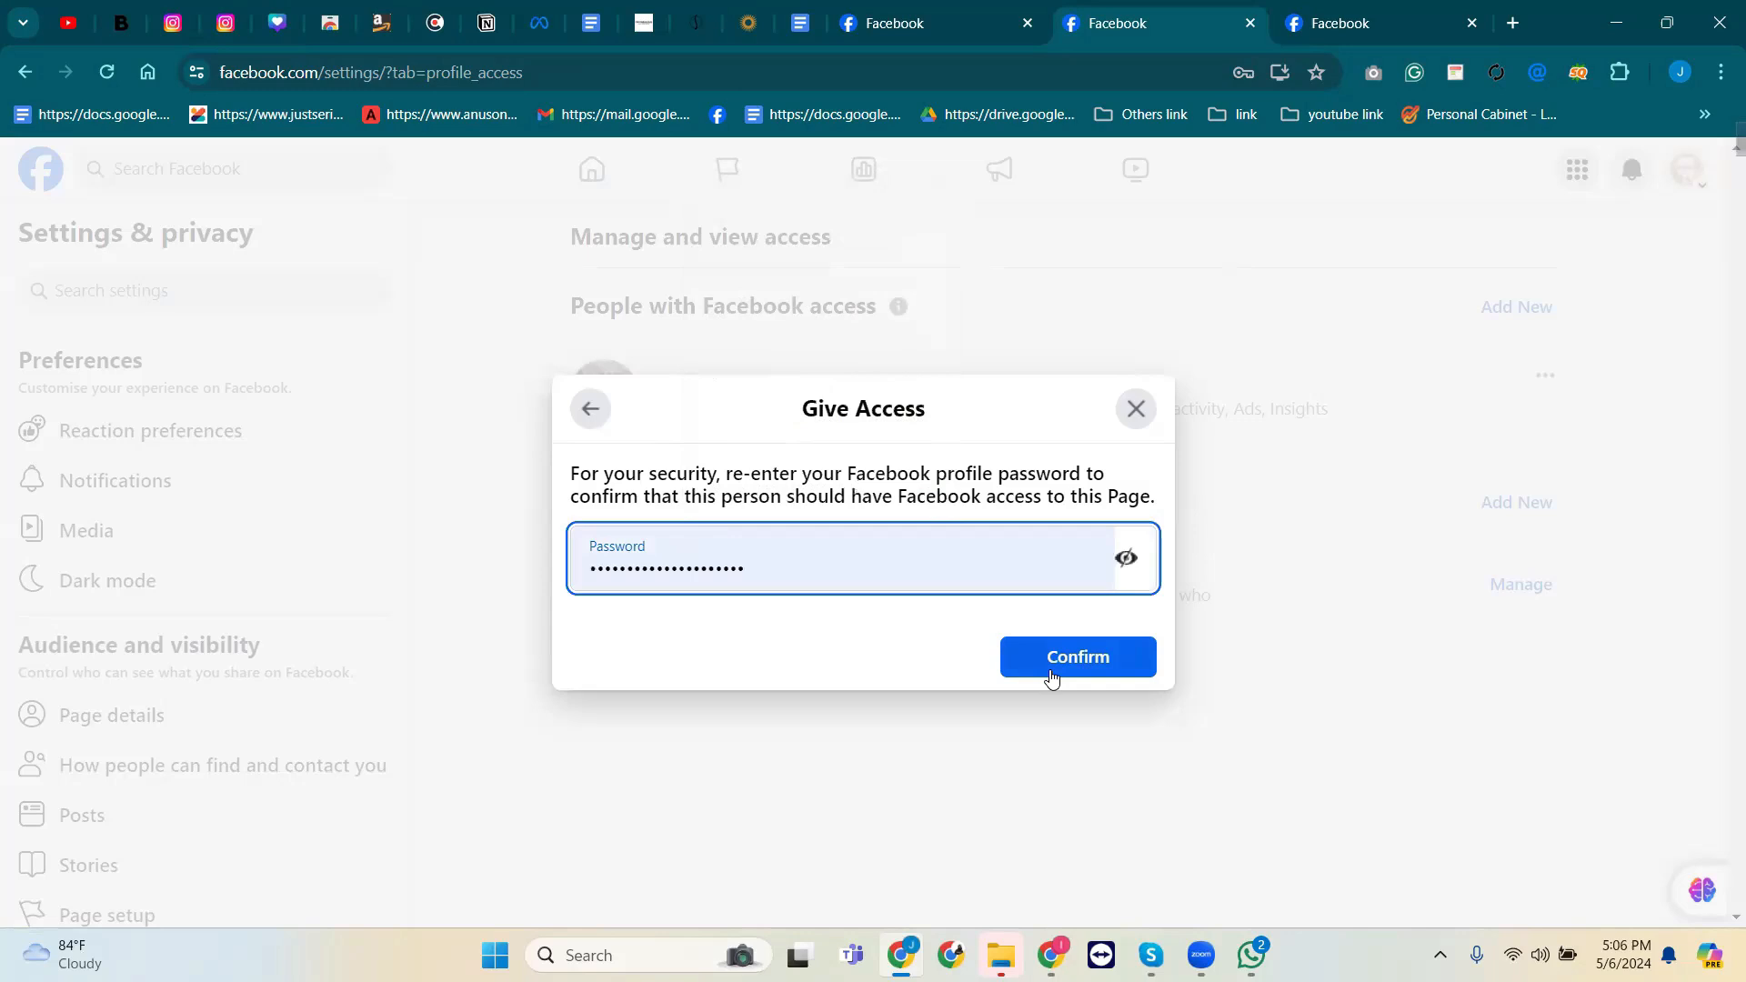
left_click(1052, 676)
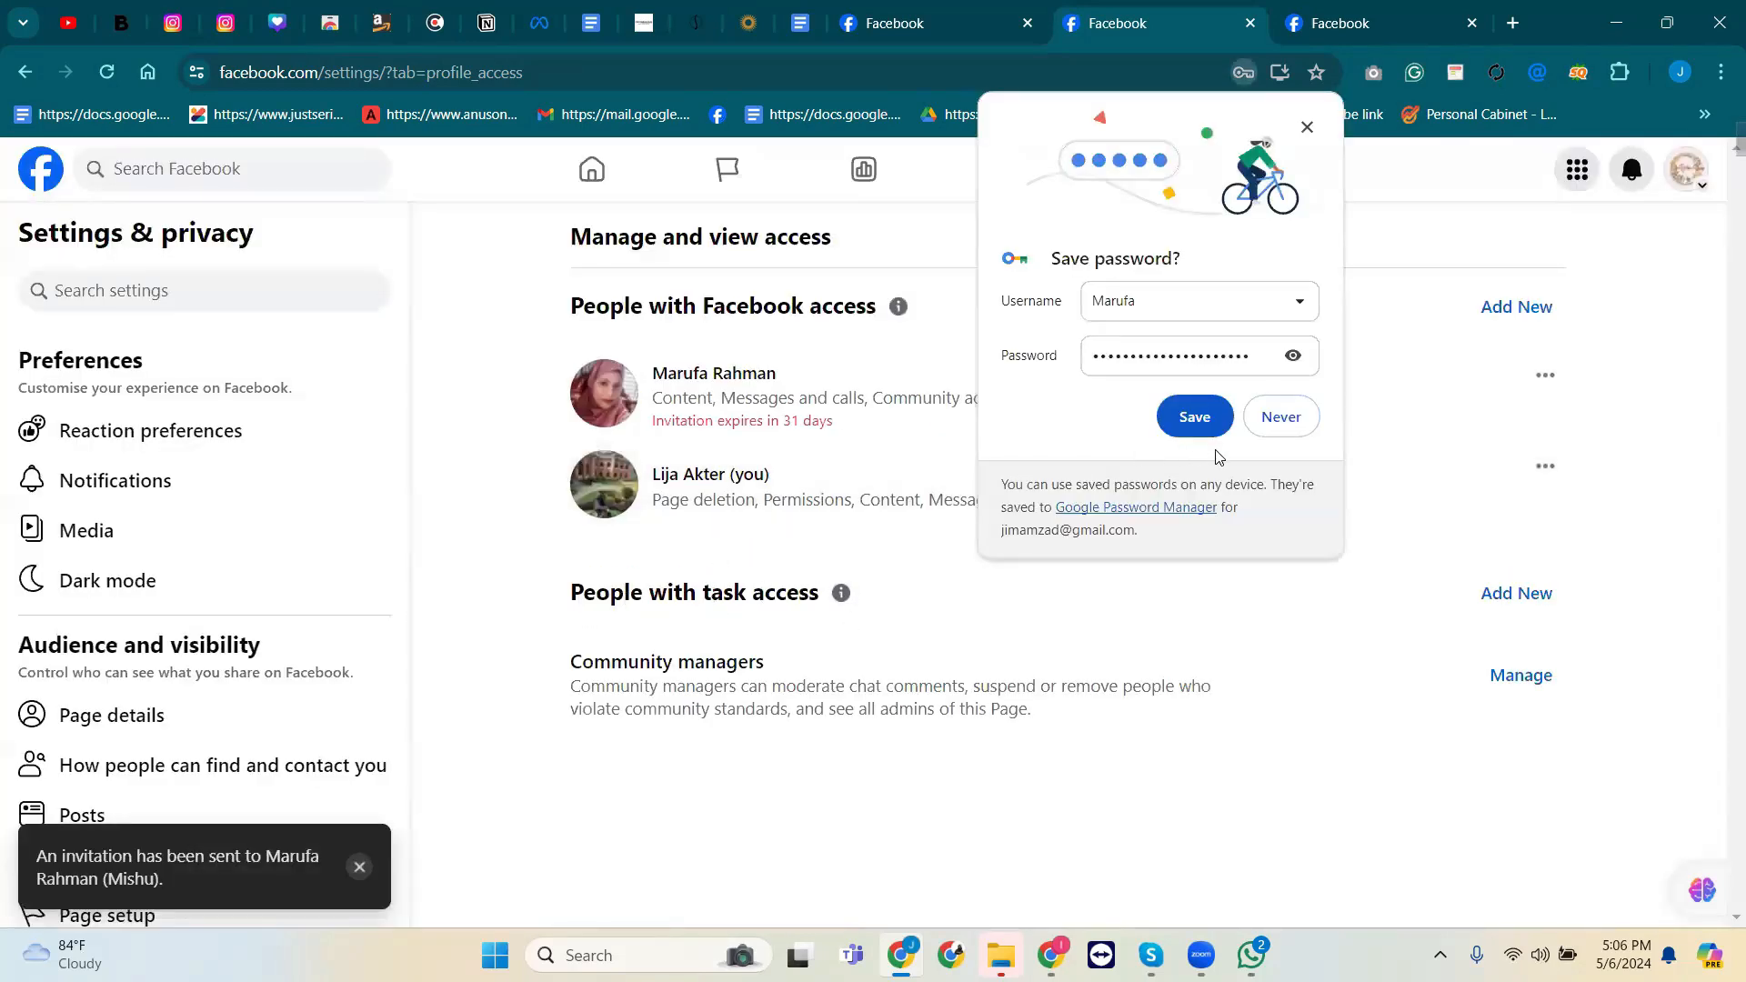
left_click(1308, 128)
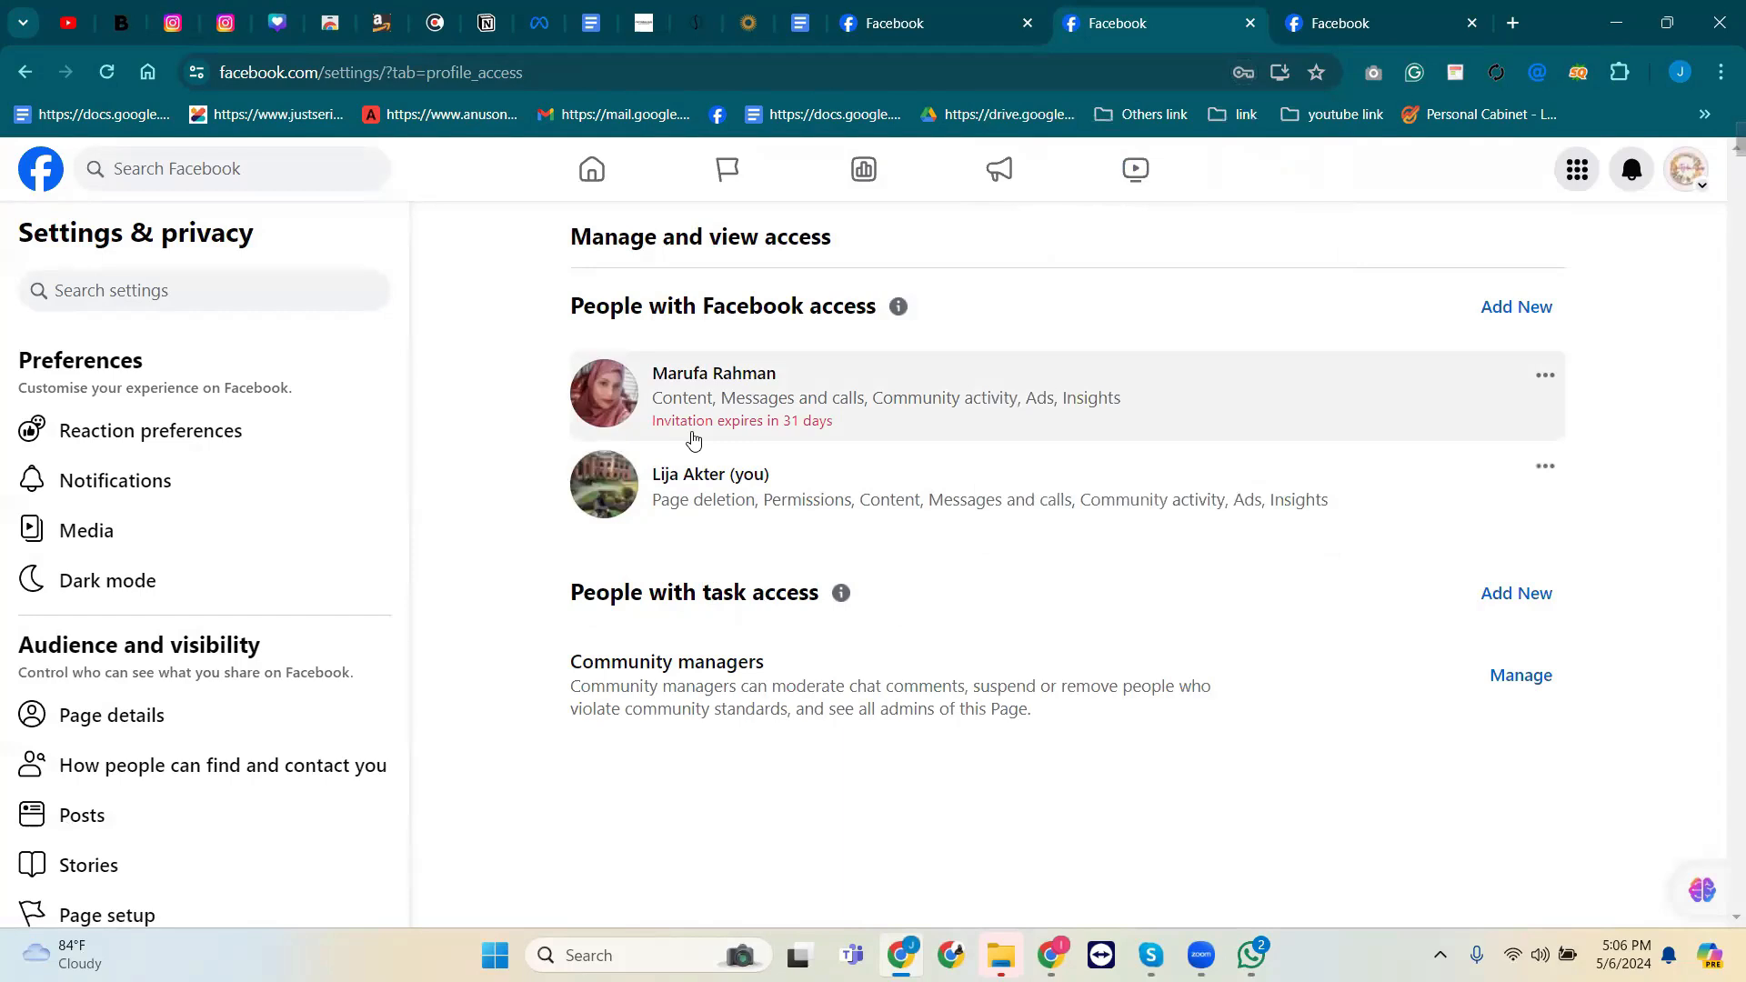
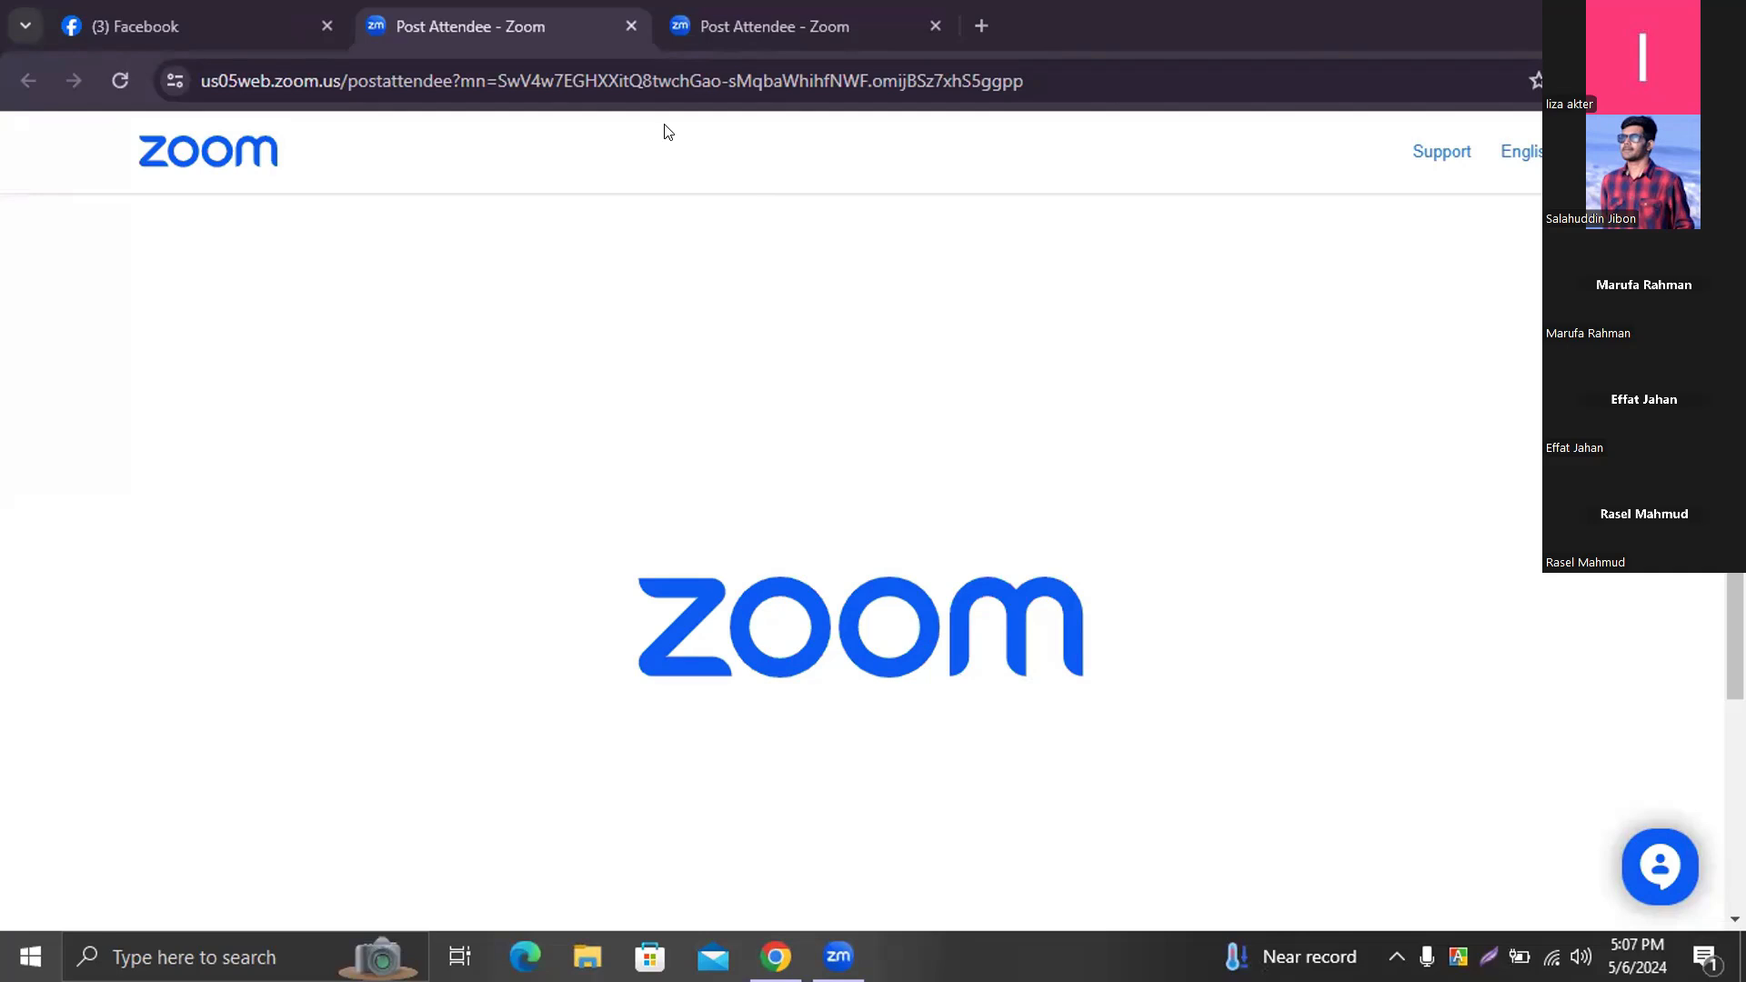
On the invited person's Facebook account, open the Unitydownshop management invitation from the notifications and close the open chat windows.
left_click(152, 10)
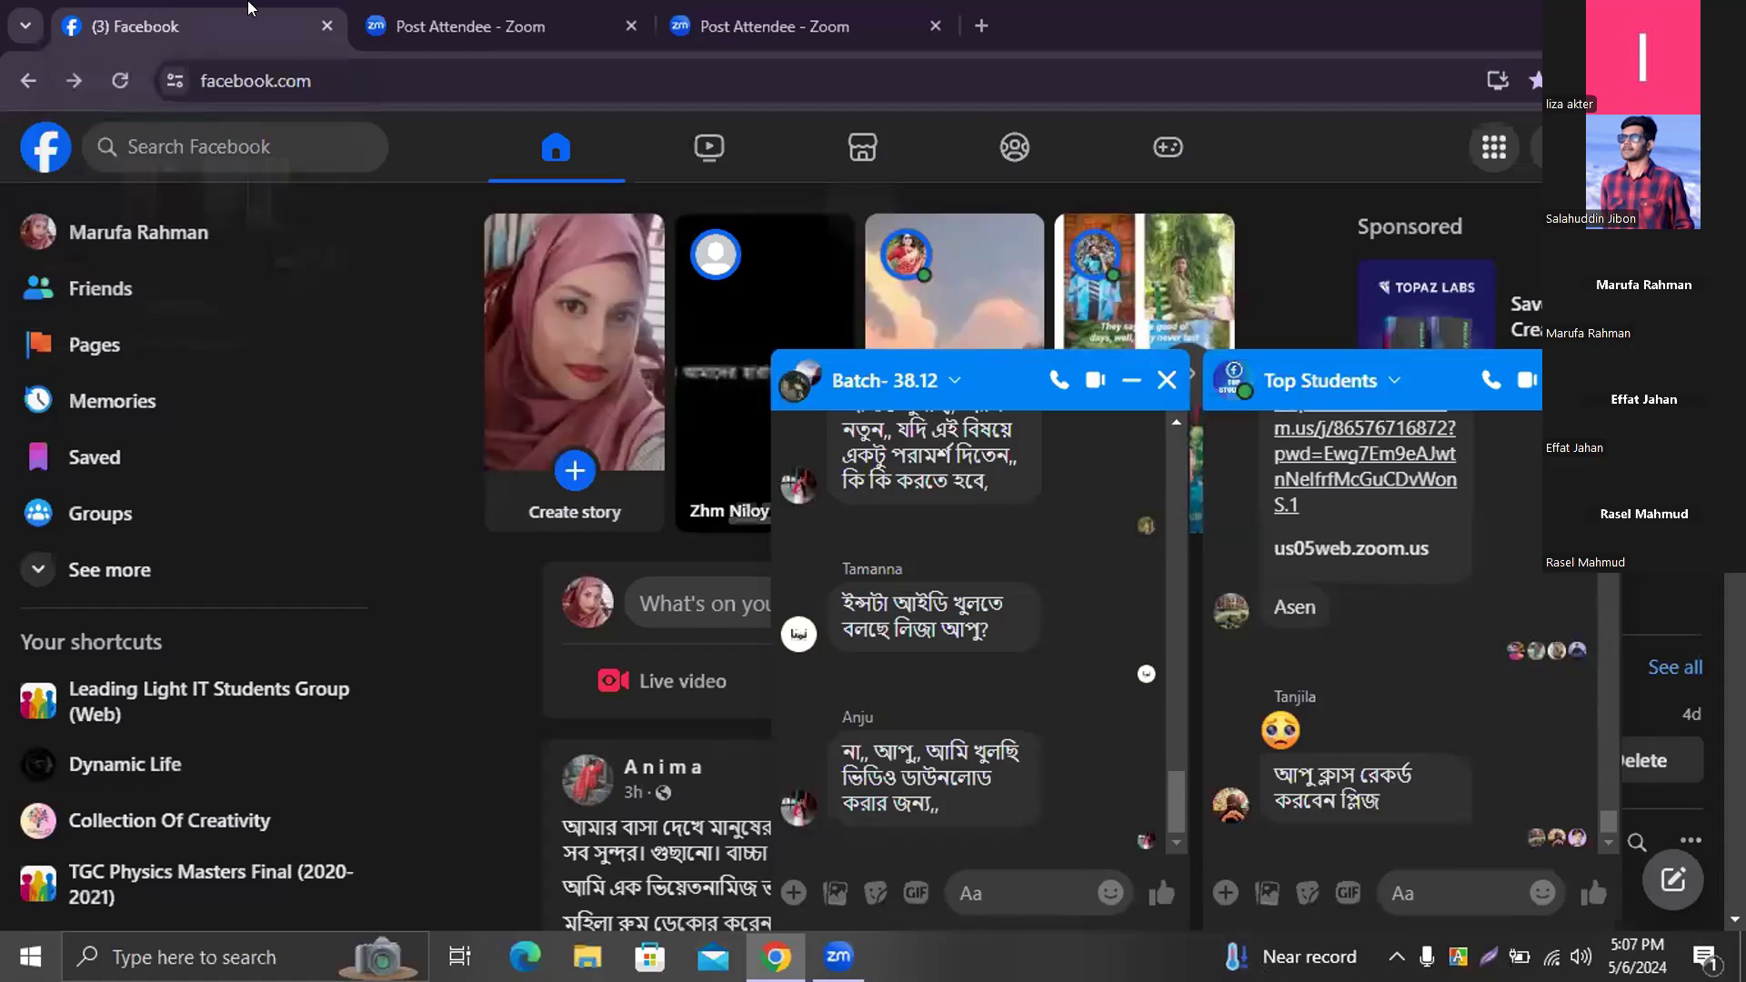
left_click(1163, 375)
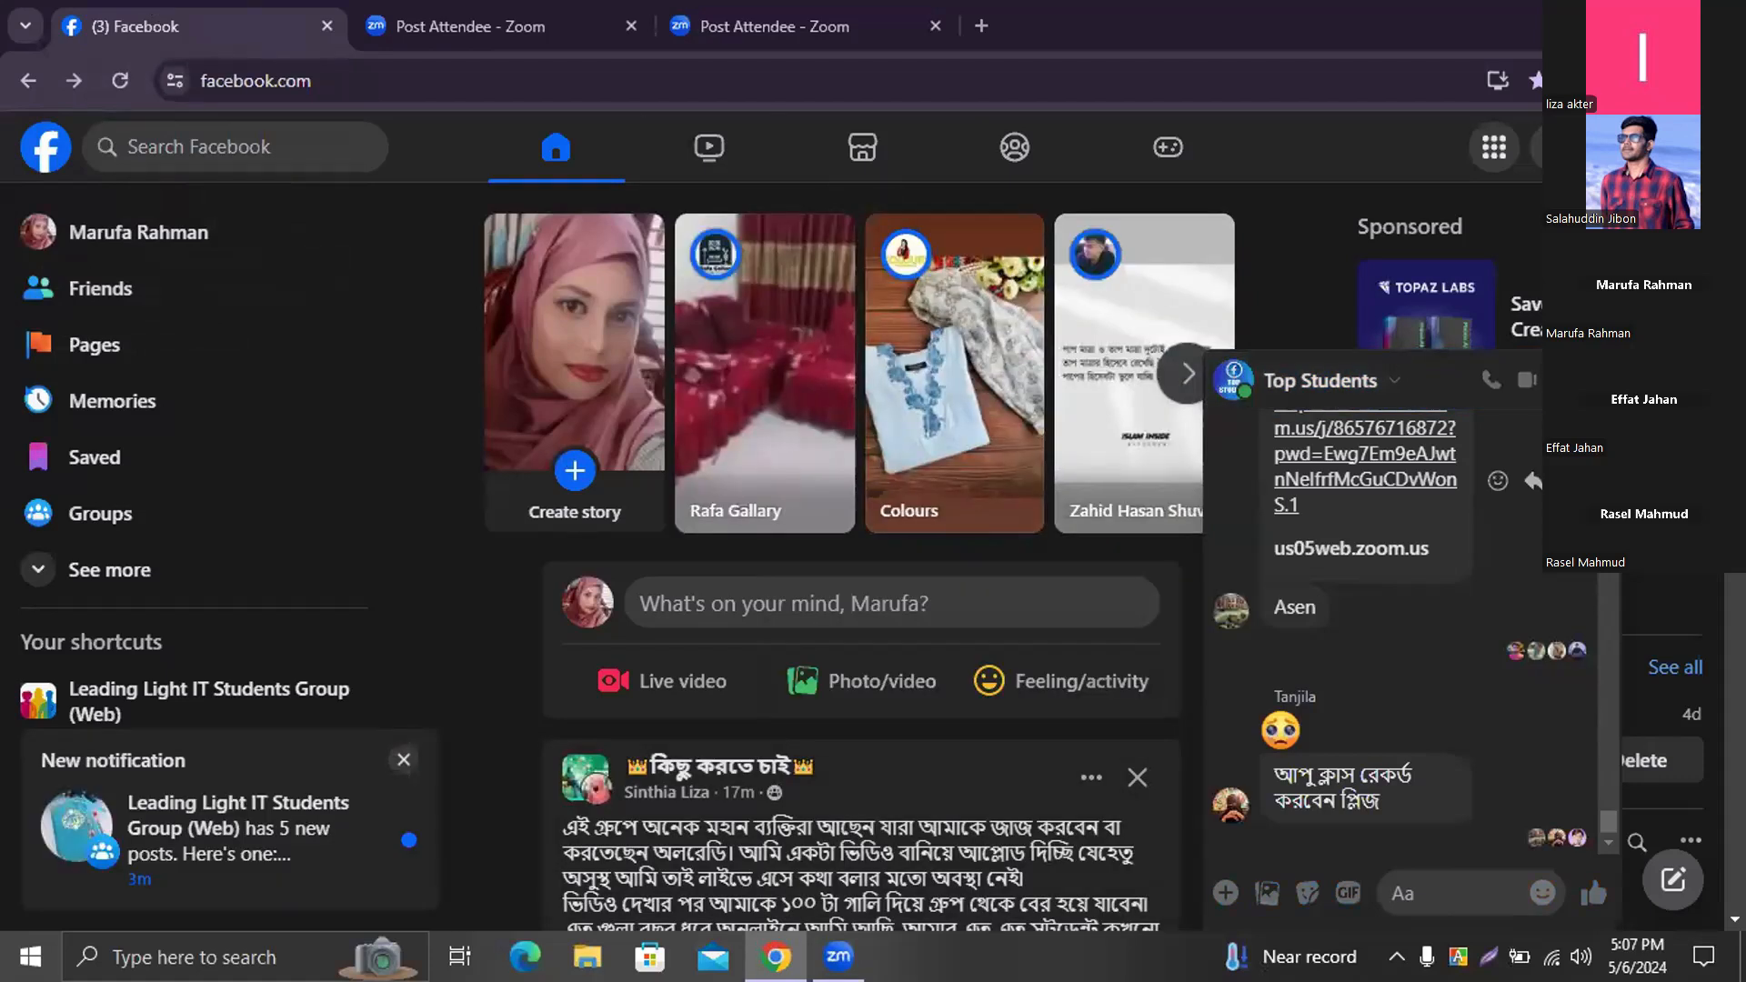
left_click(1618, 147)
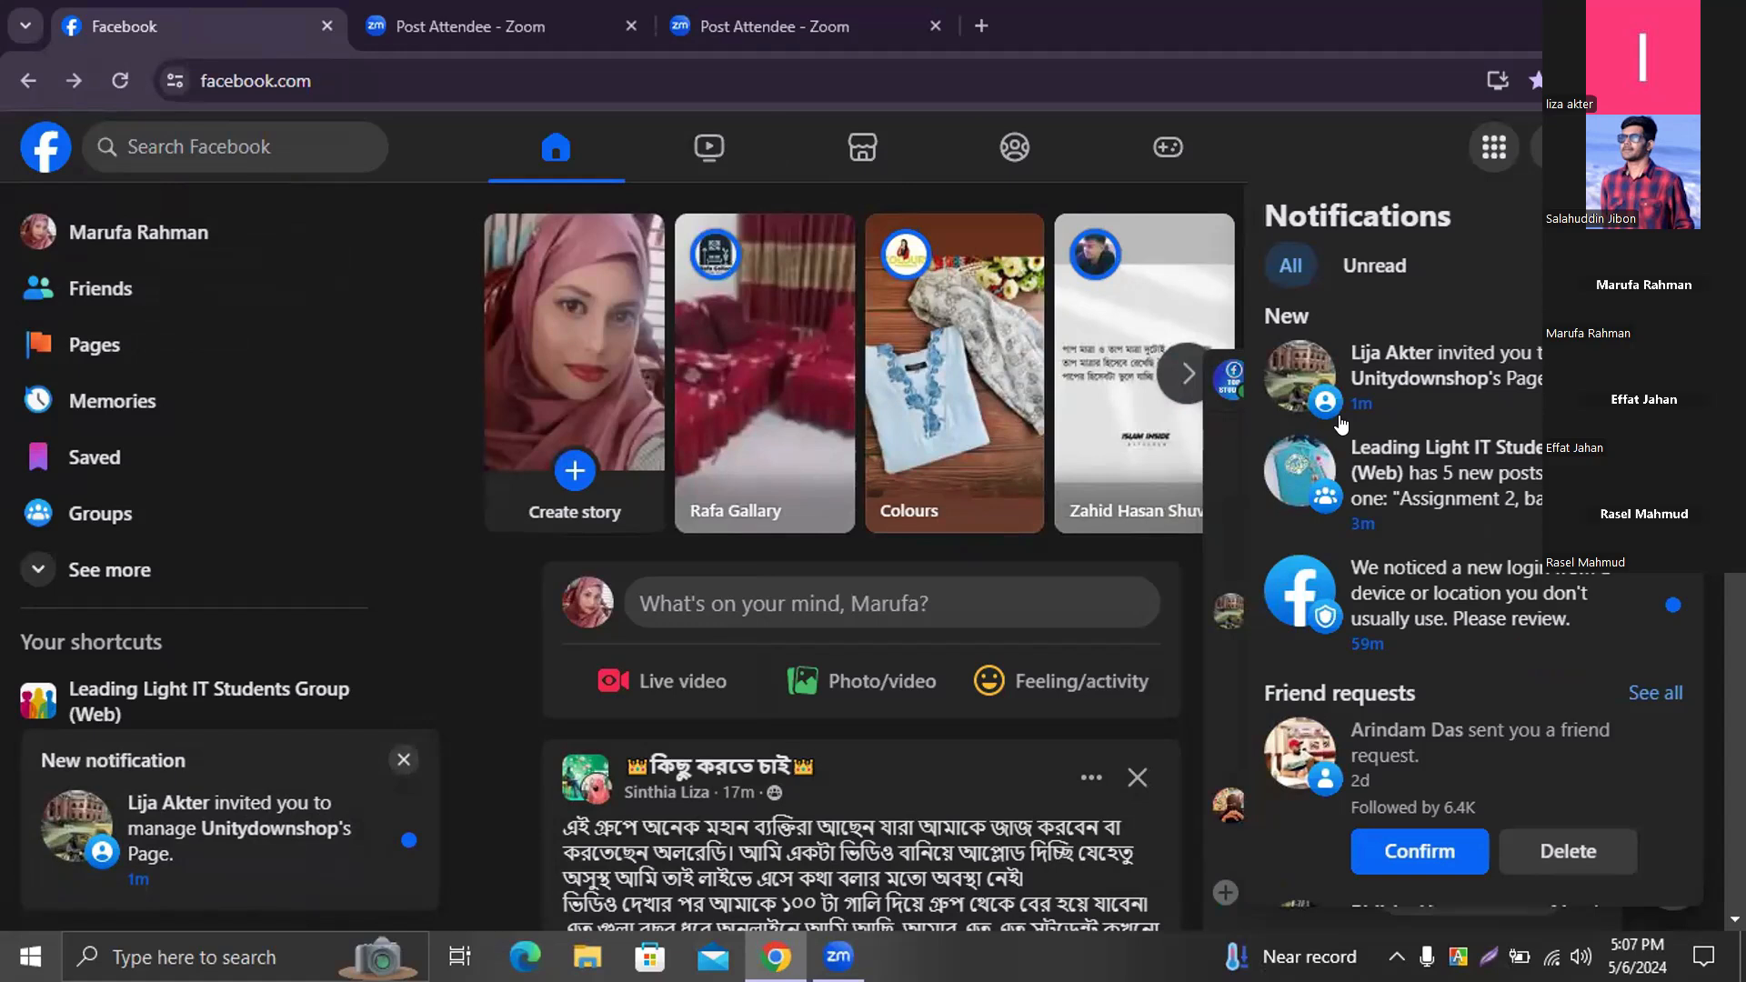
left_click(1449, 359)
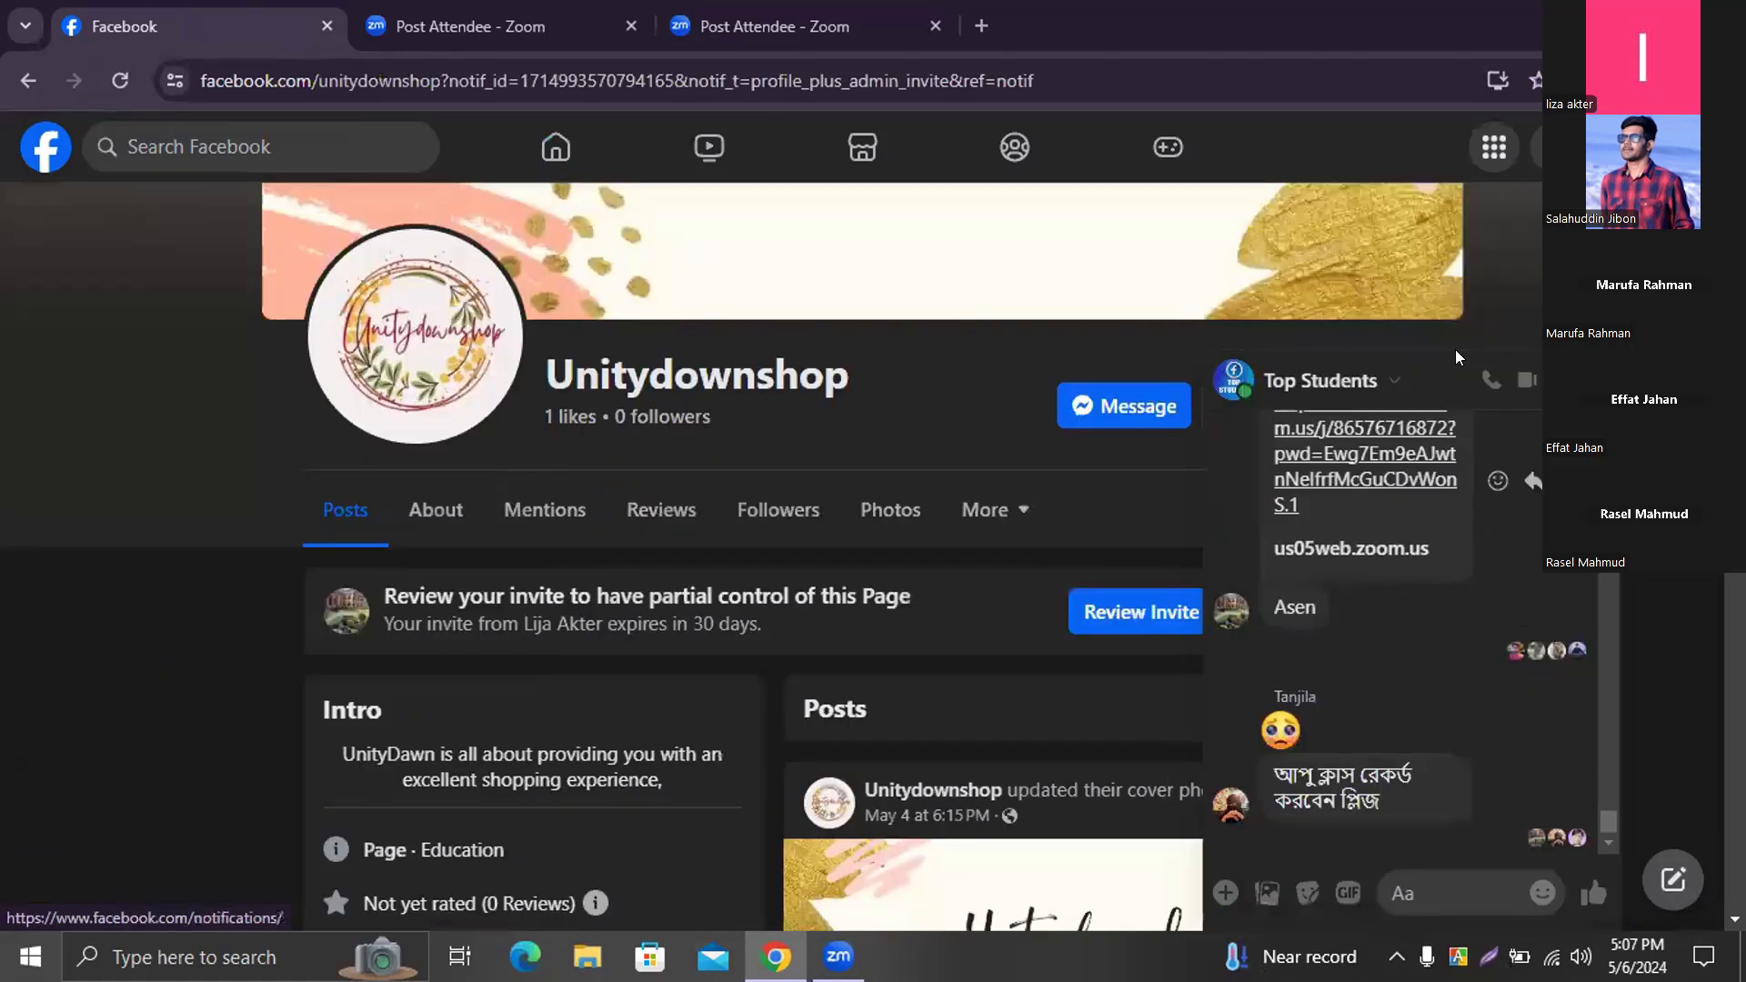
left_click(1599, 380)
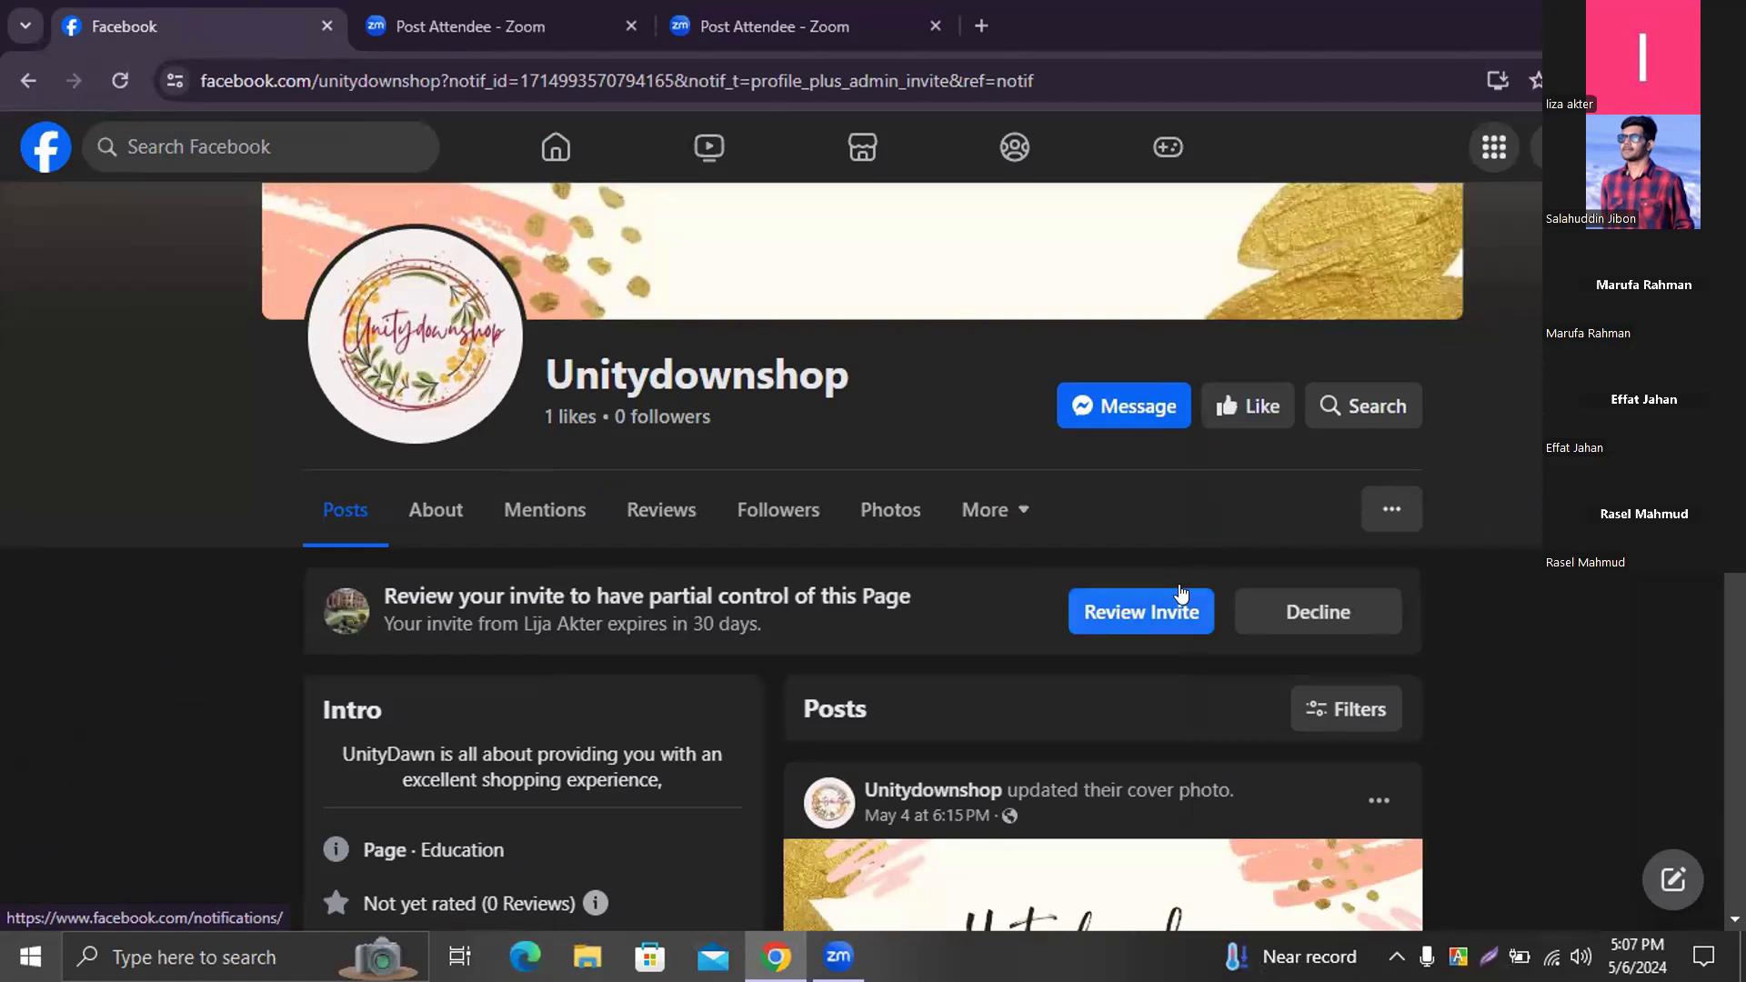
Review and accept the invite for partial control of Unitydownshop, choosing not to switch into the page yet.
left_click(1165, 612)
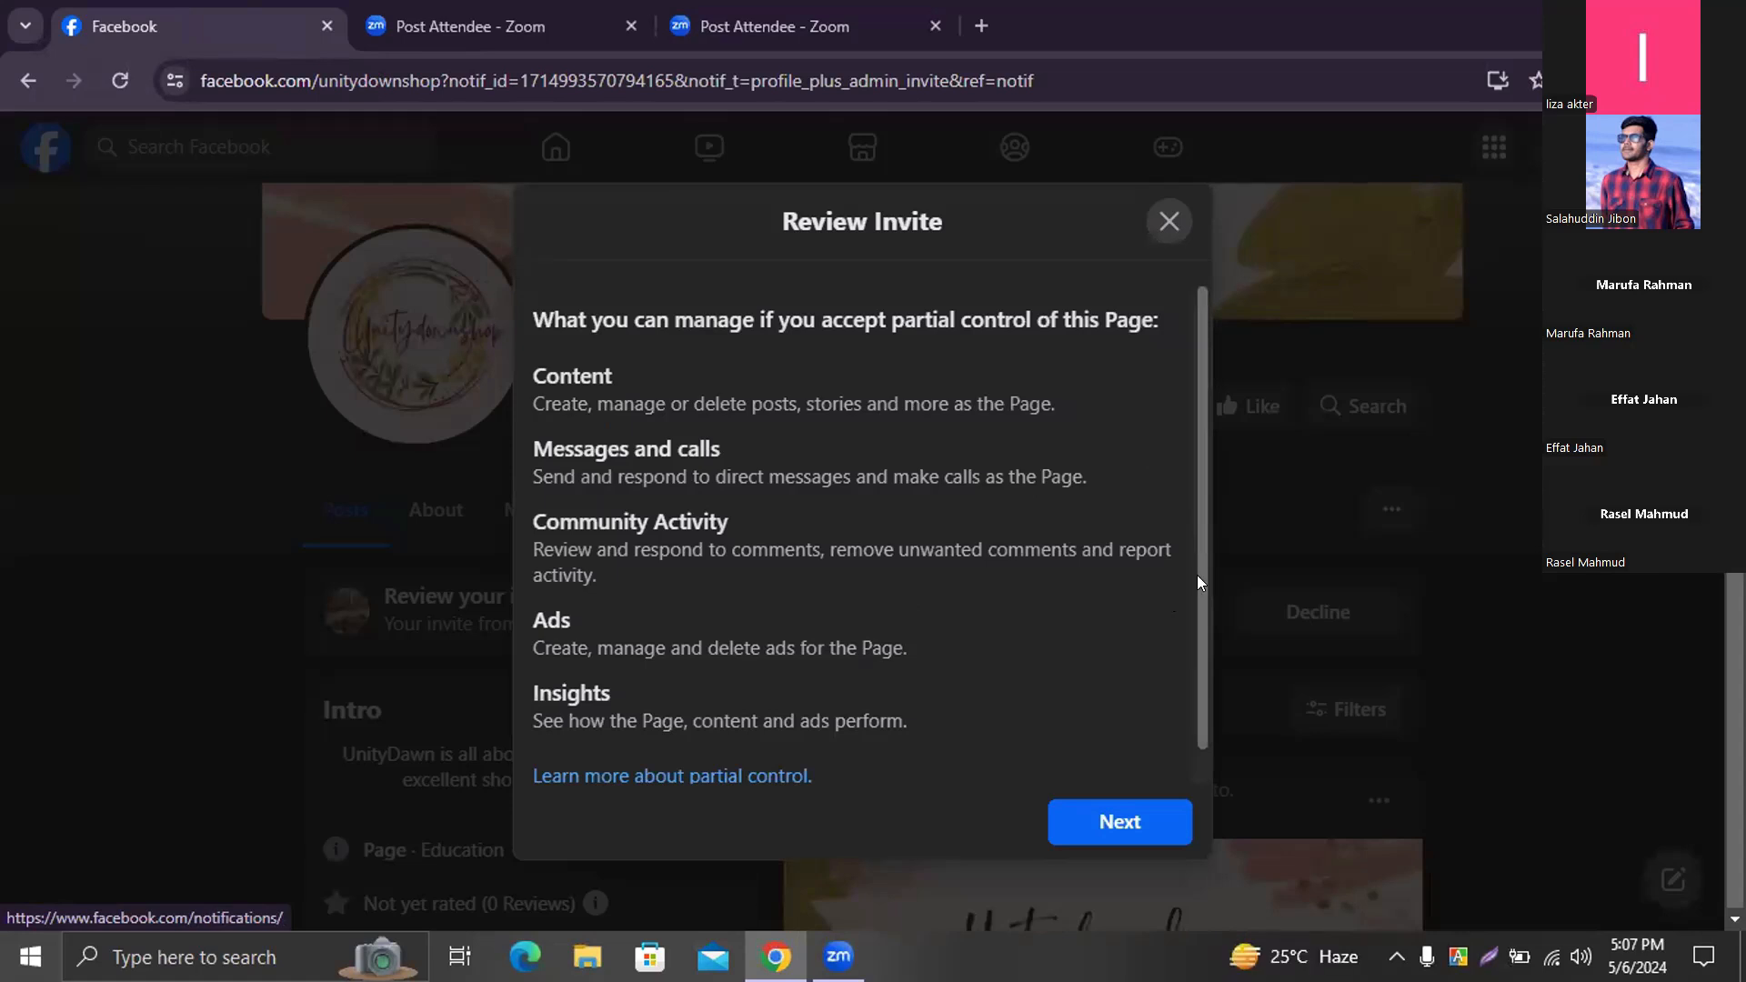
left_click(1119, 820)
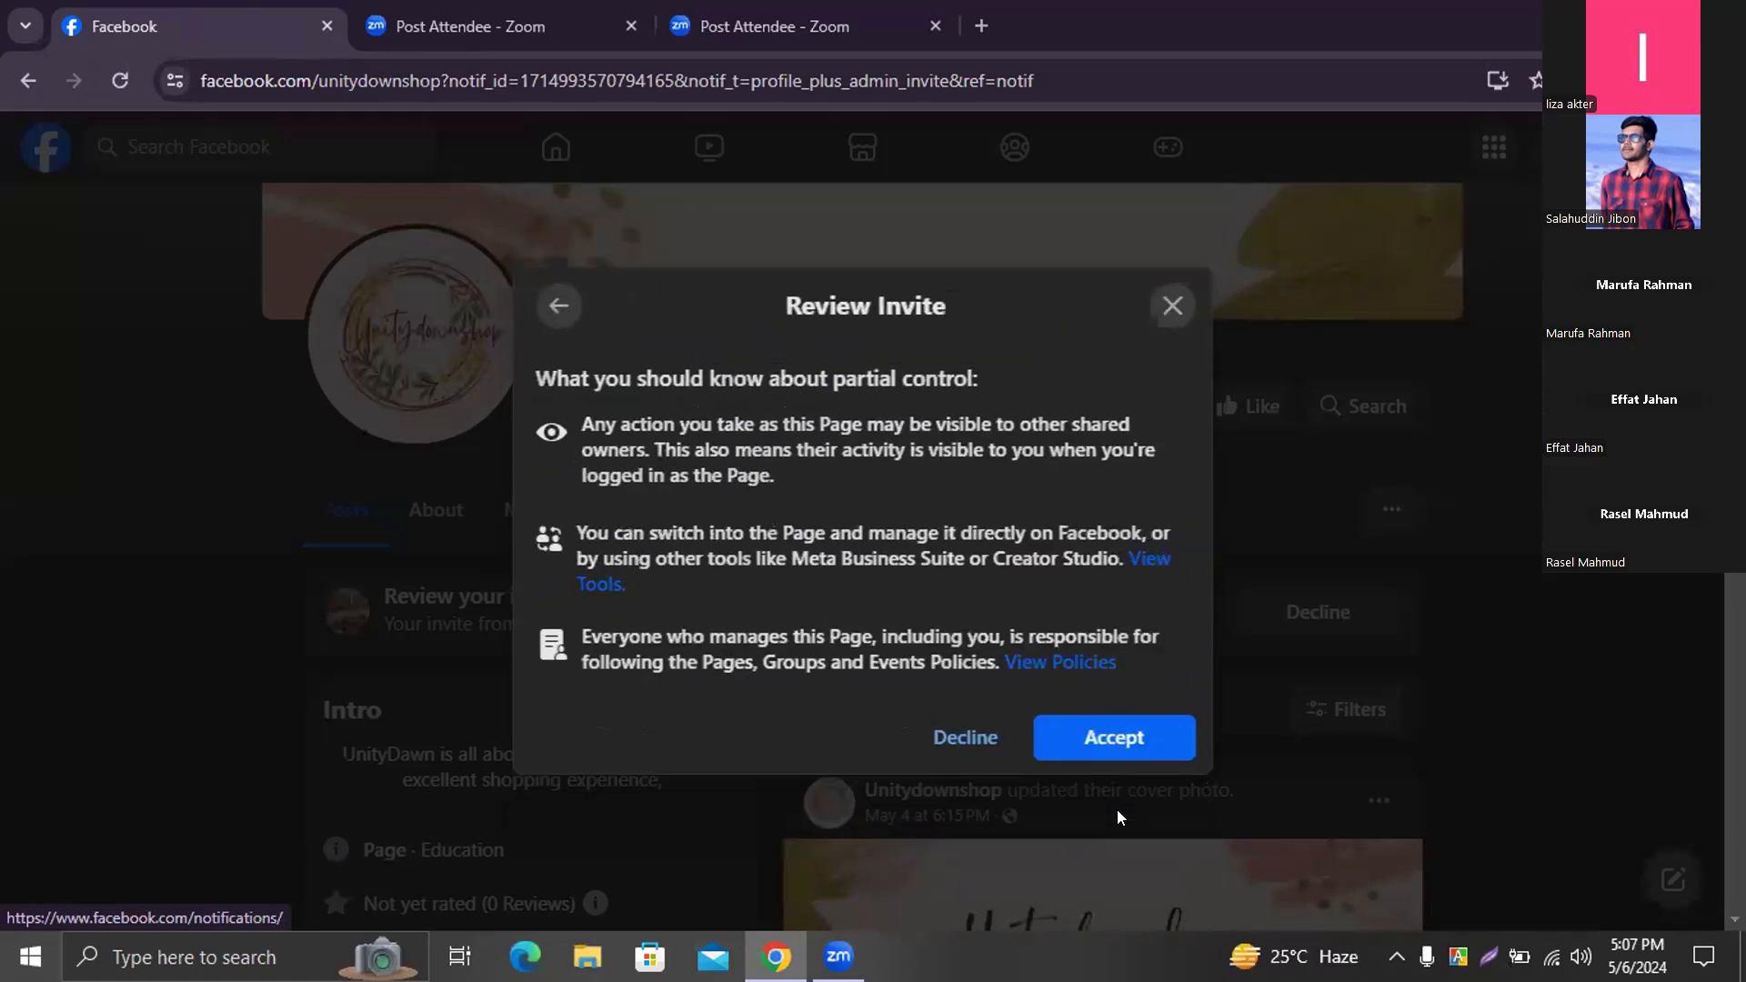
left_click(1095, 739)
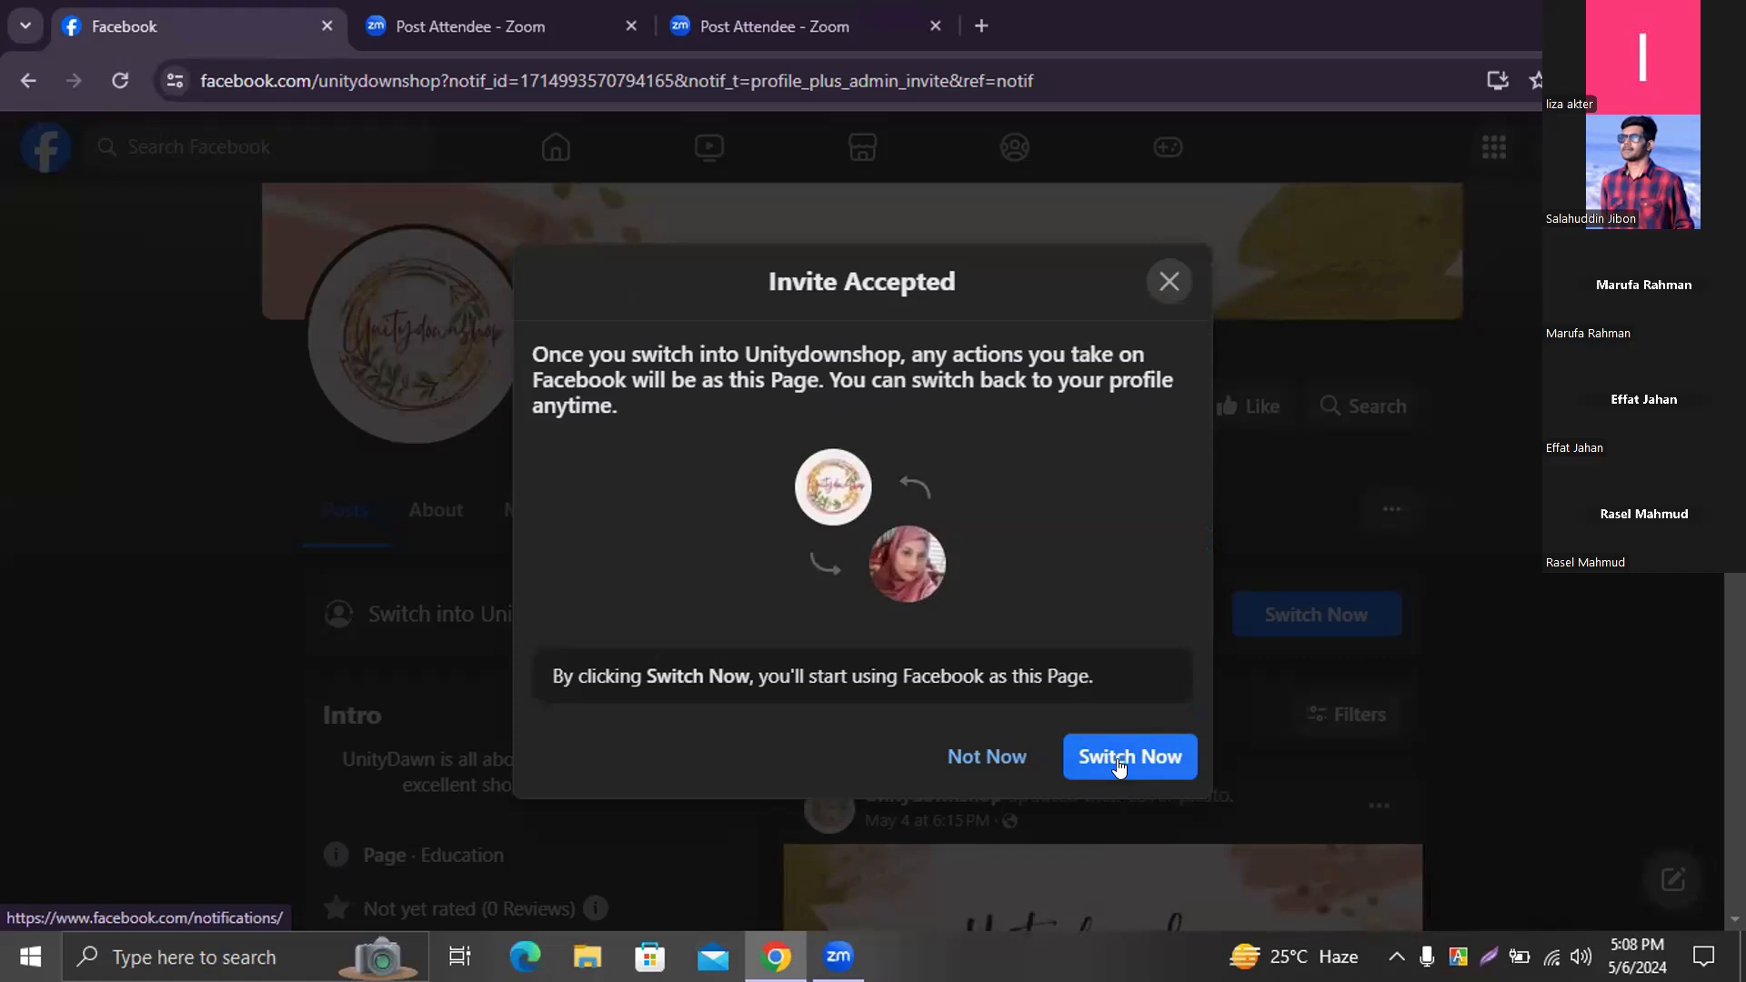
left_click(988, 756)
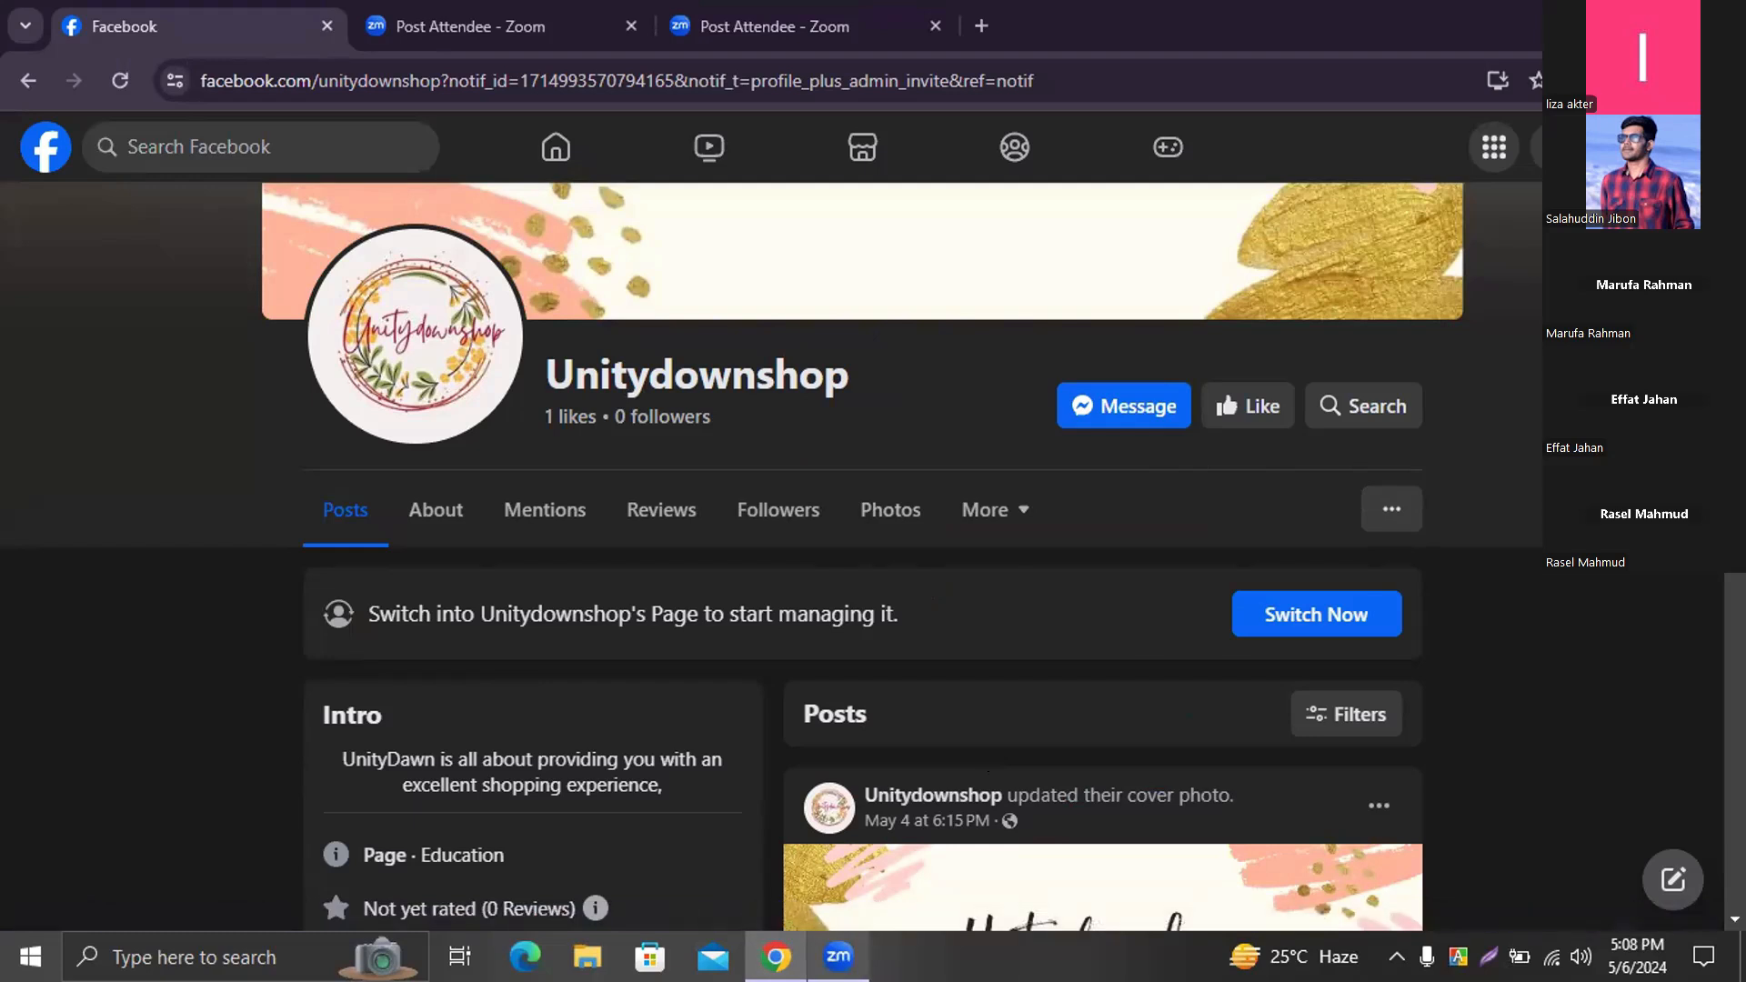
Switch from the browser to Zoom's screen sharing meeting controls.
mouse_move(838, 957)
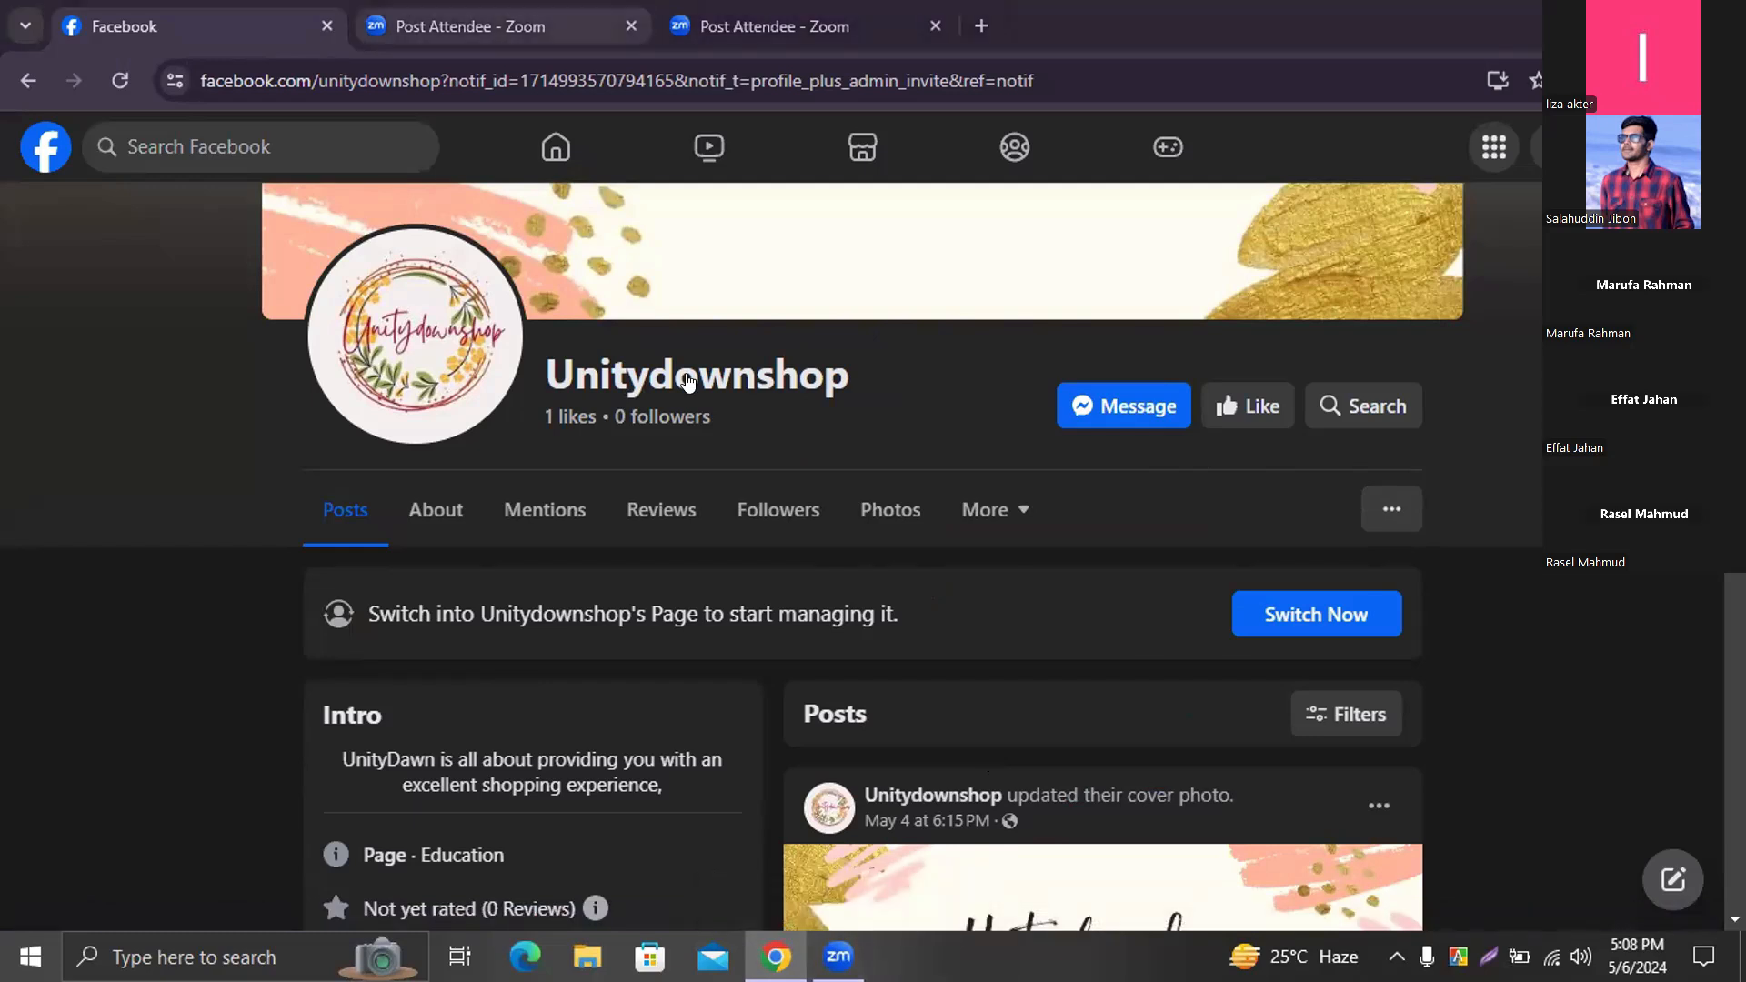
left_click(491, 26)
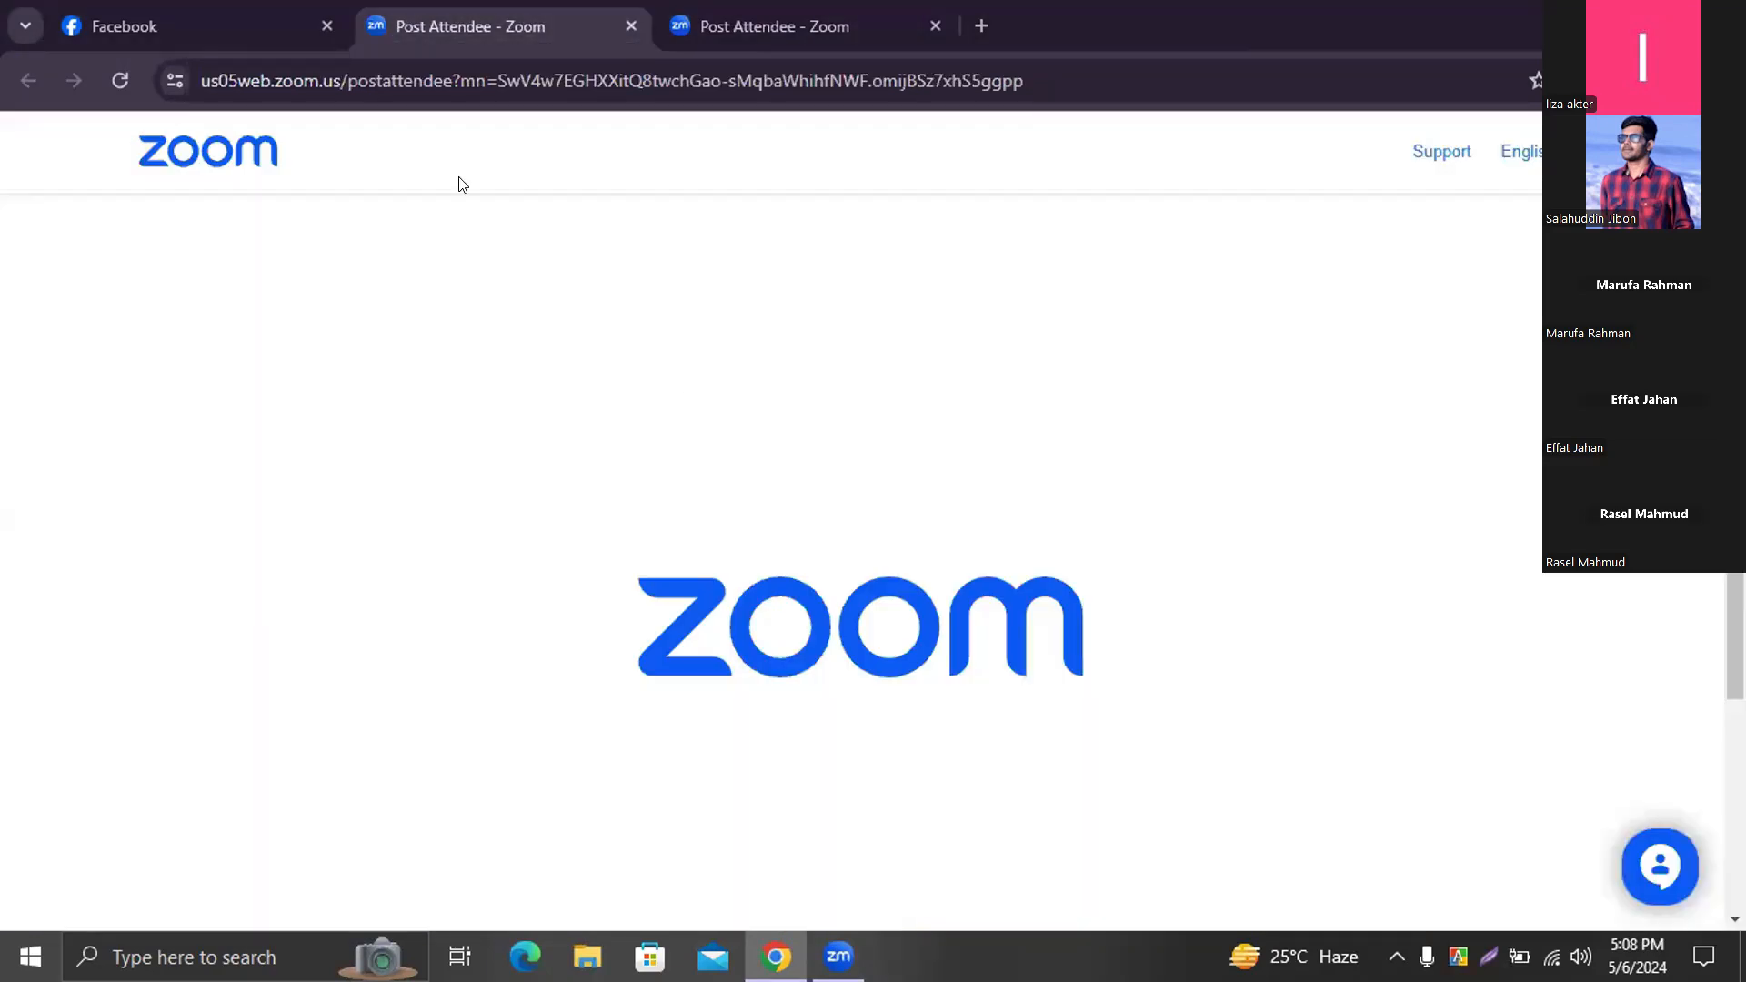
left_click(297, 11)
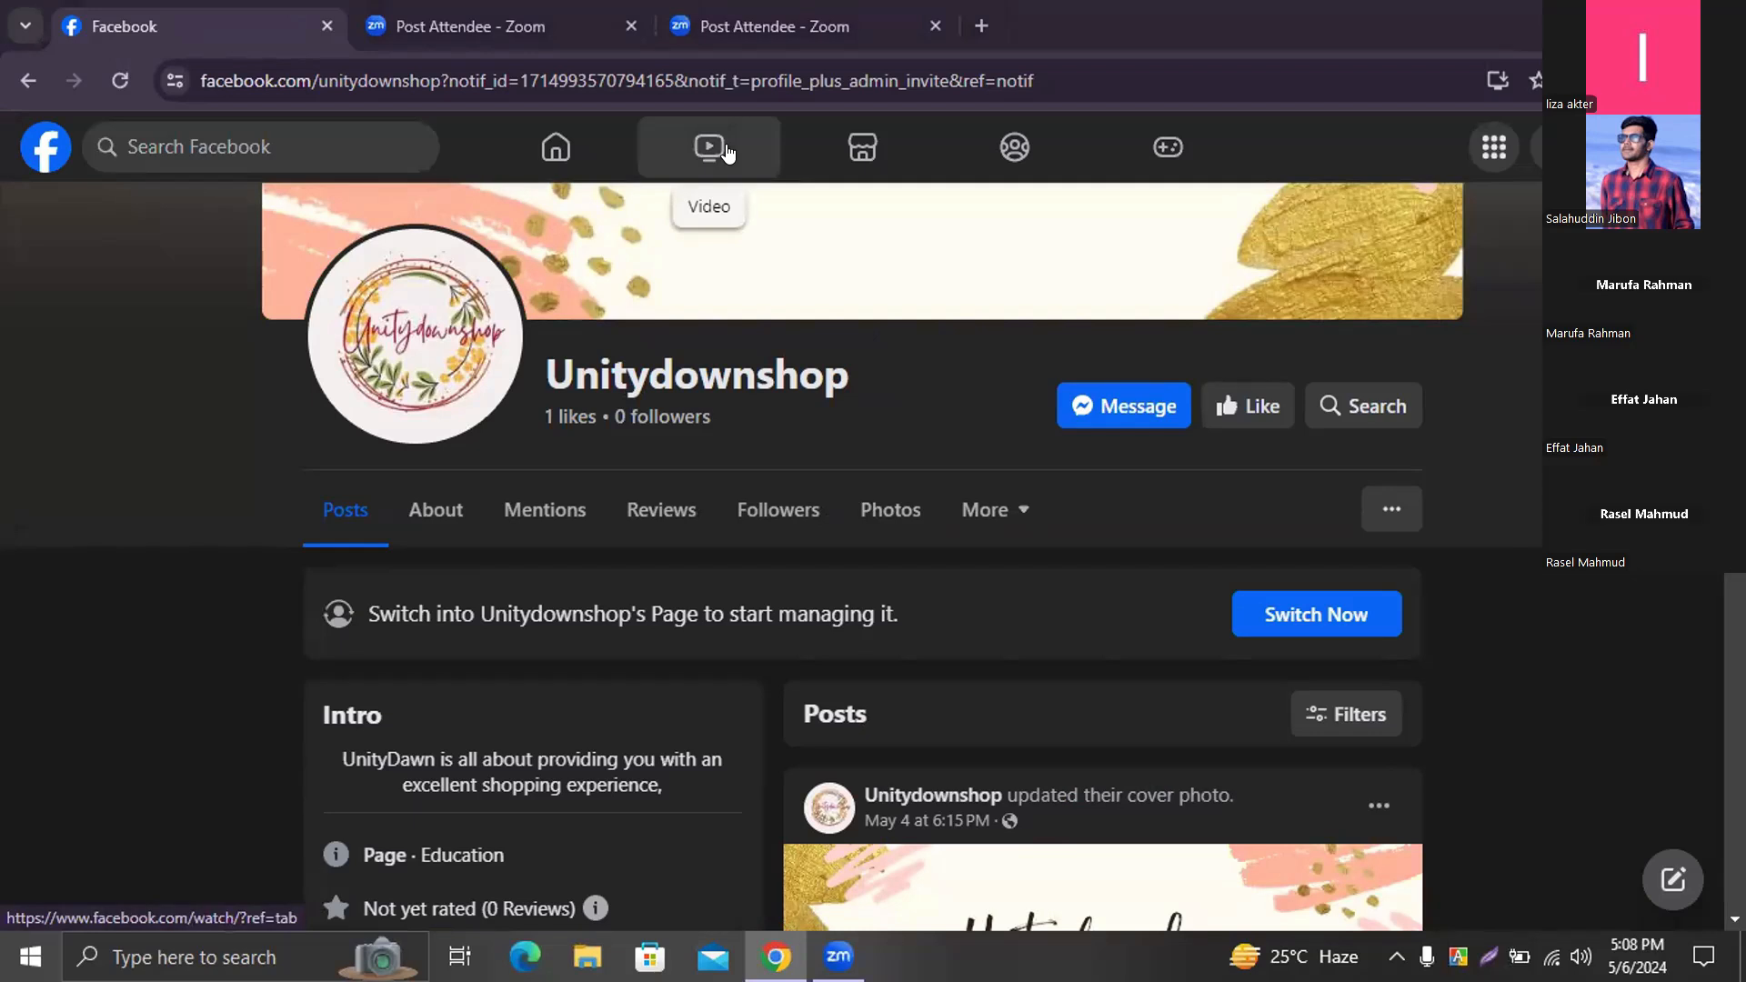
mouse_move(837, 957)
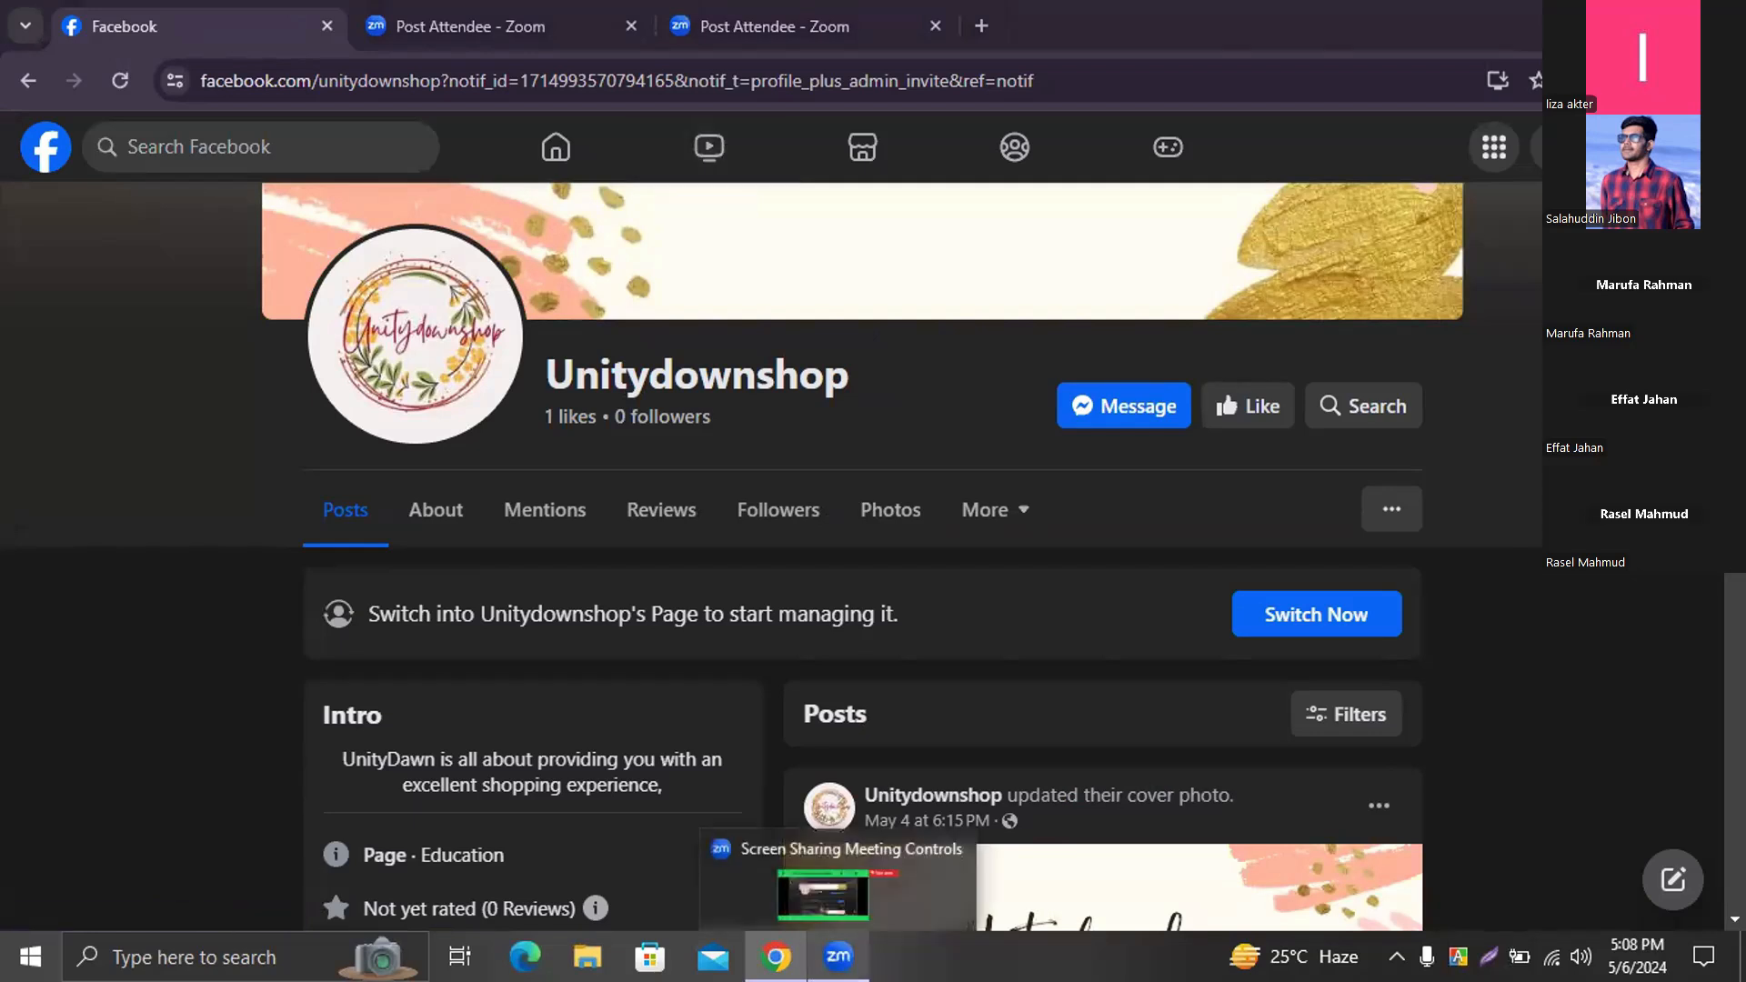
left_click(818, 883)
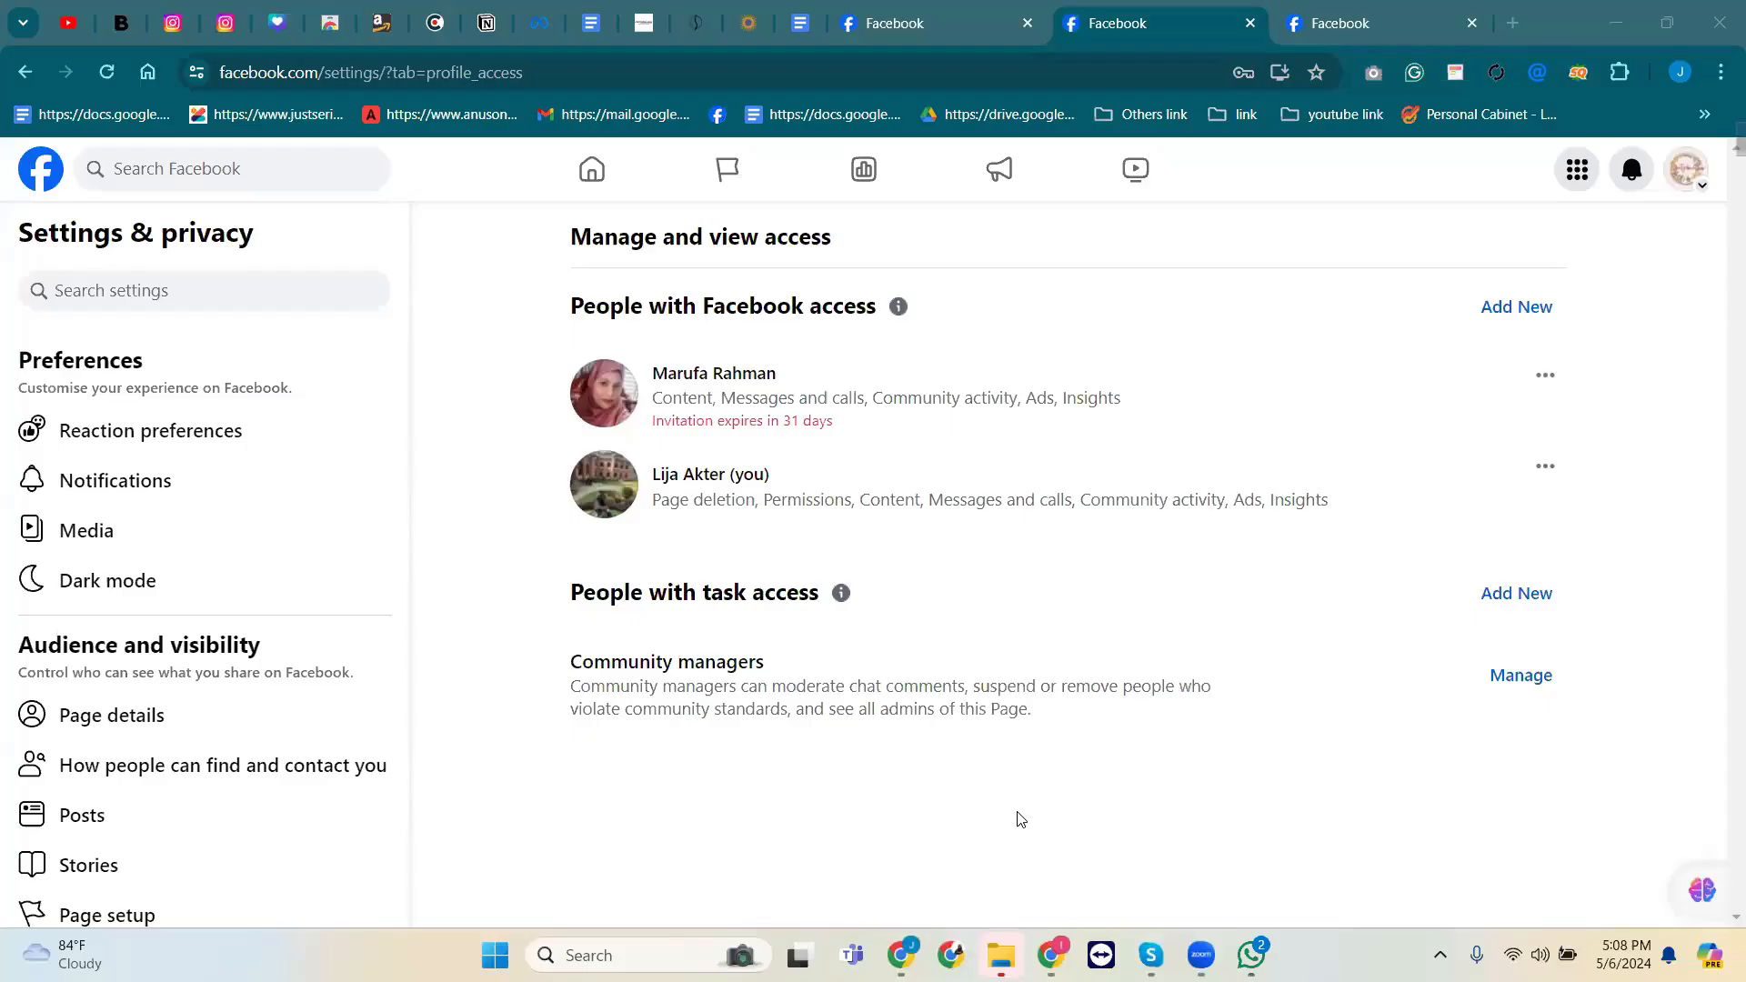
Reload the owner's page access list, look over the Digital Marketing Live Course and Unitydownshop pages, and return to the list.
left_click(107, 72)
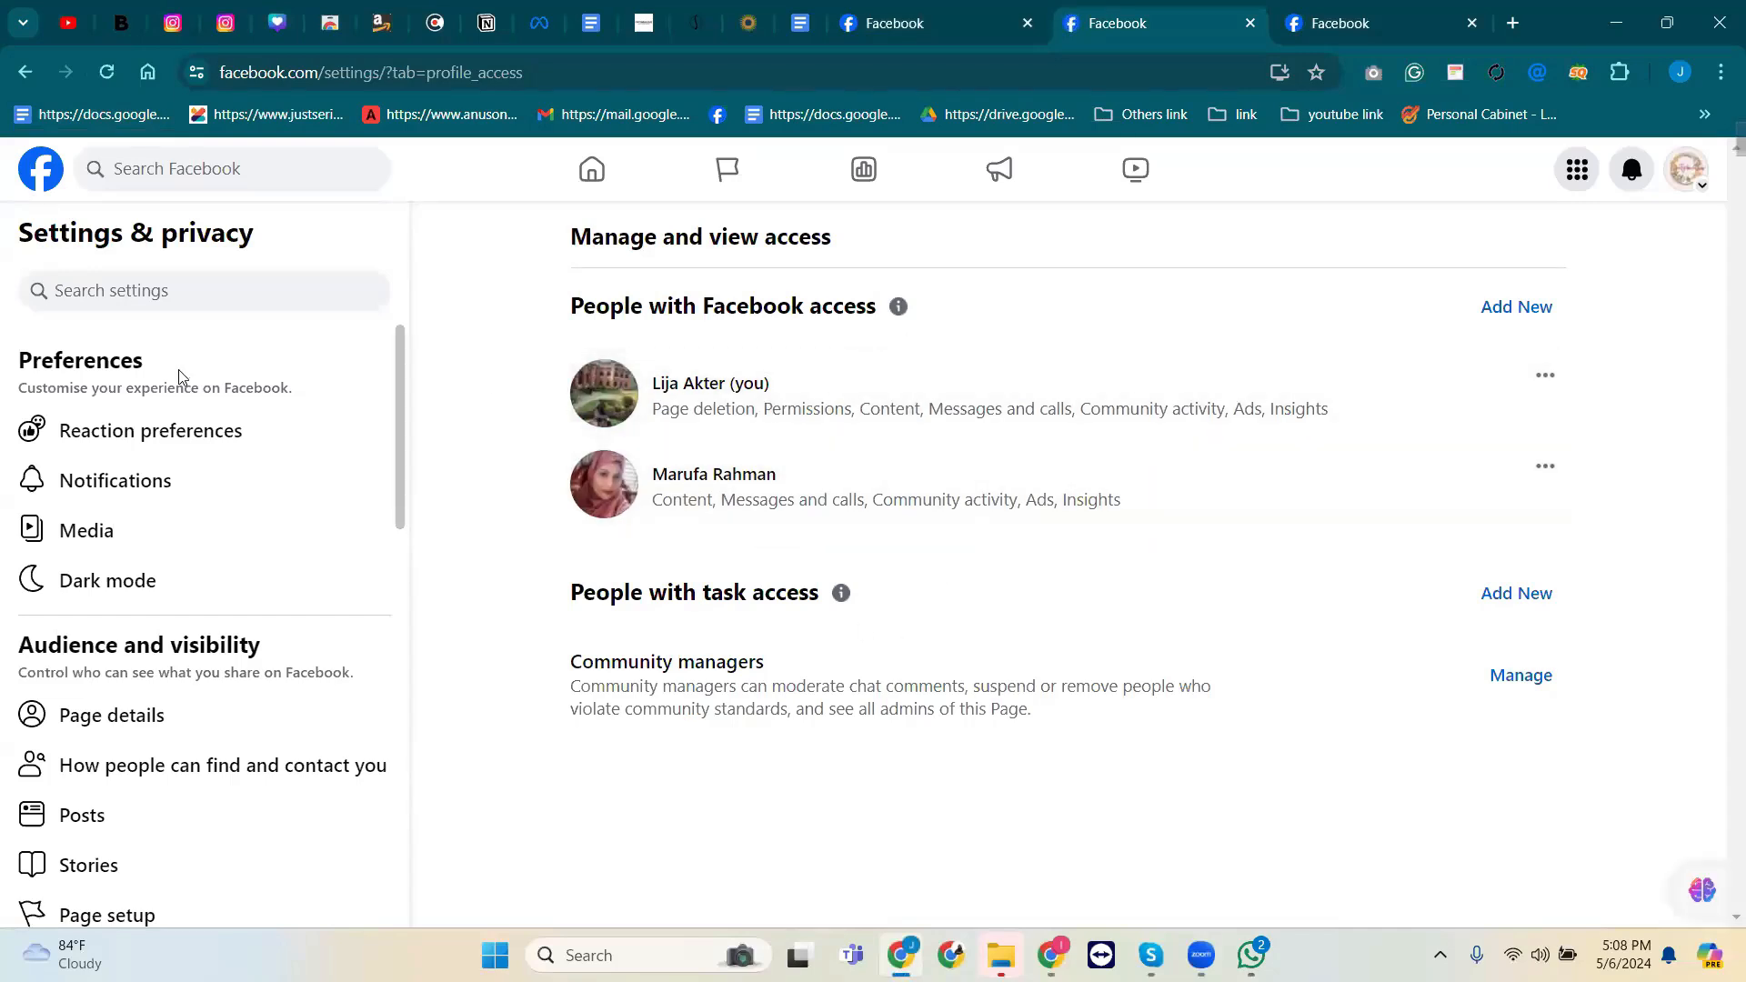
left_click(990, 9)
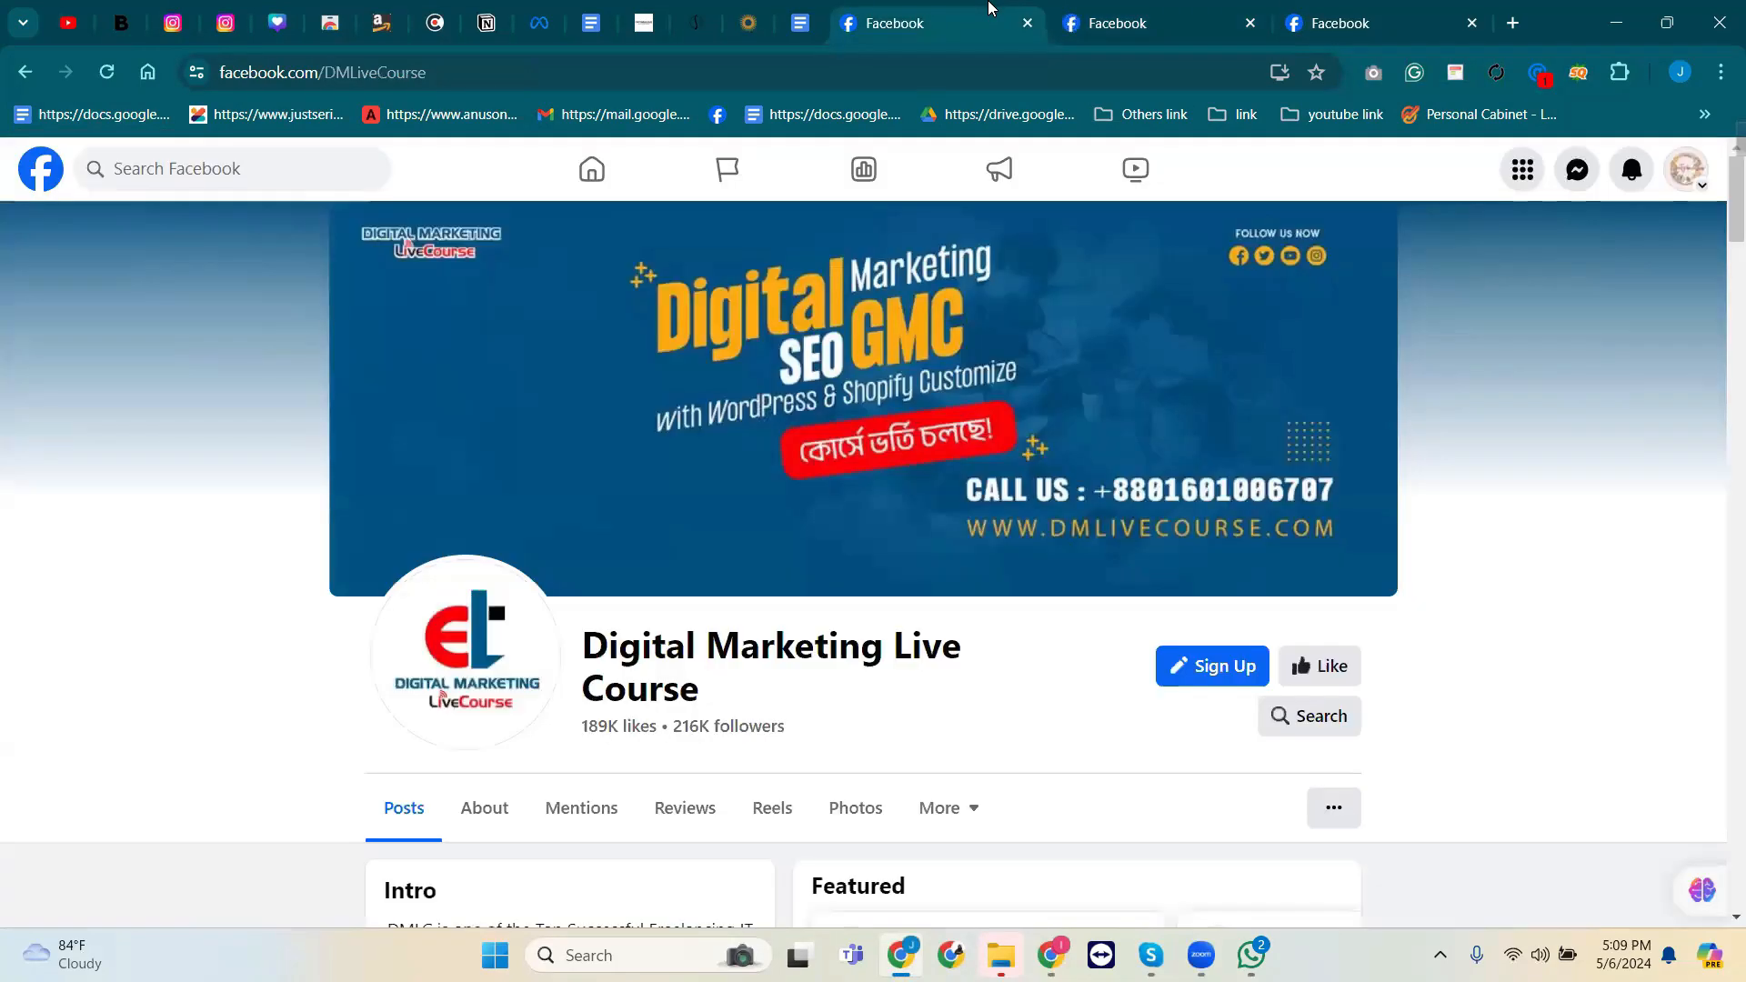
left_click(1325, 13)
scroll(612, 762, "up", 3)
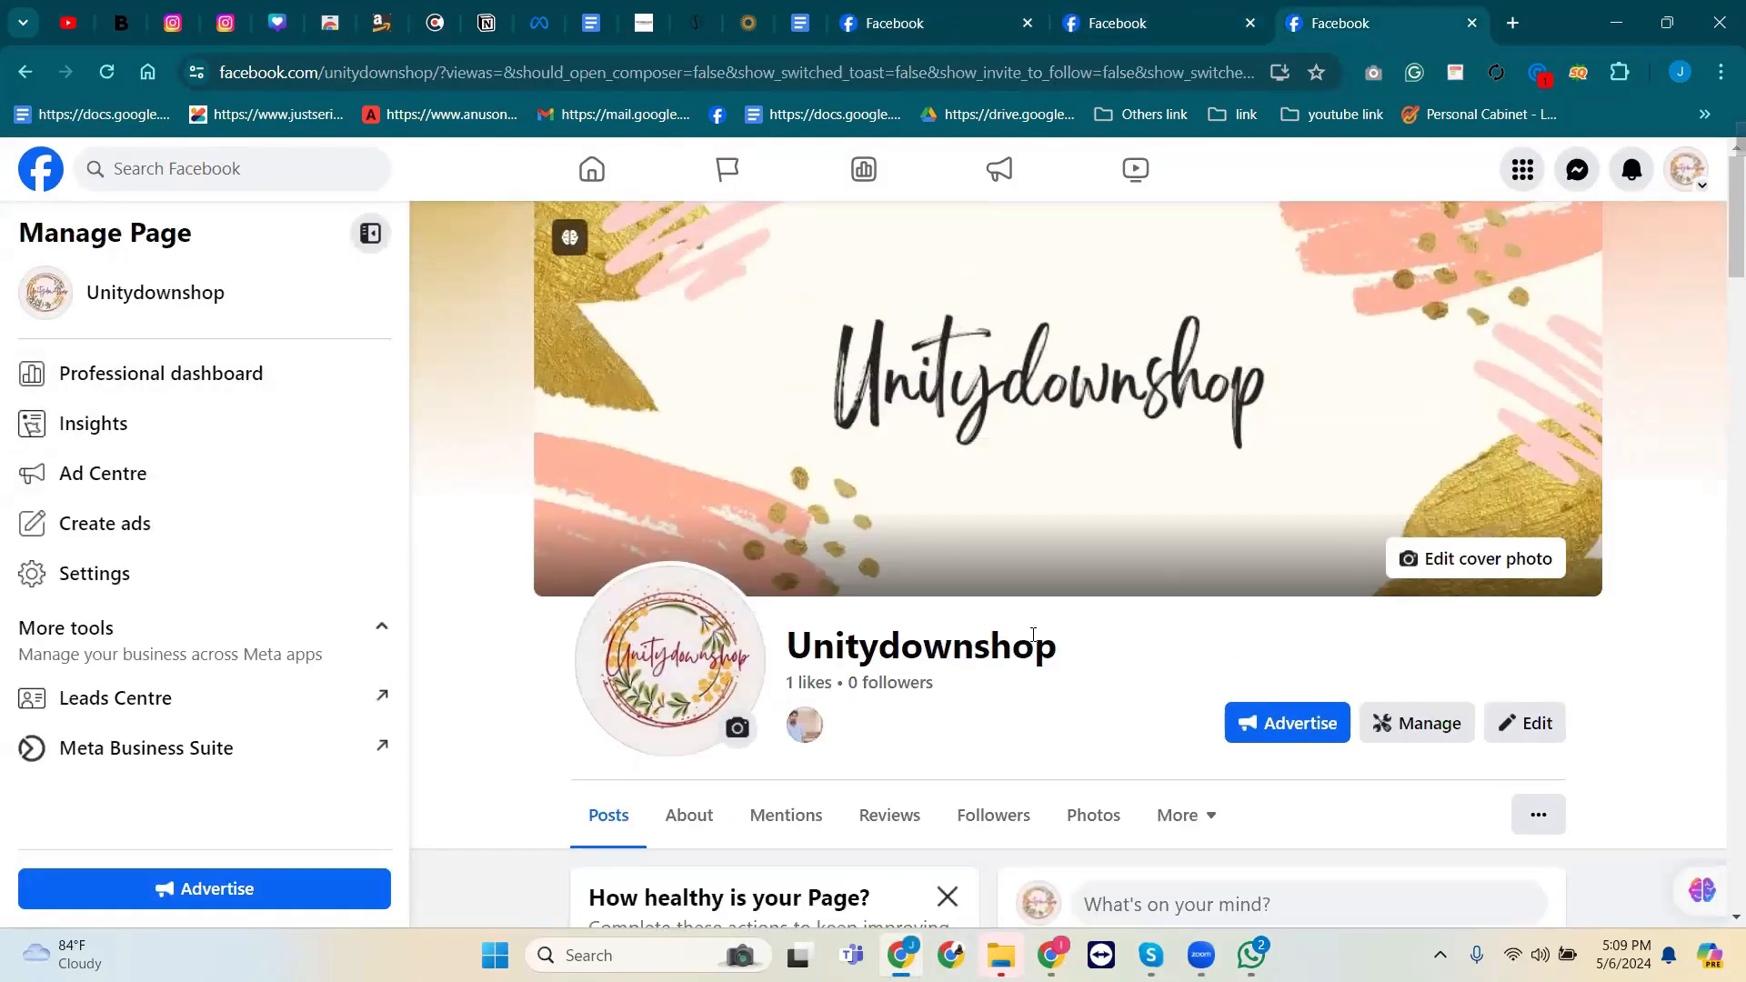
left_click(1174, 11)
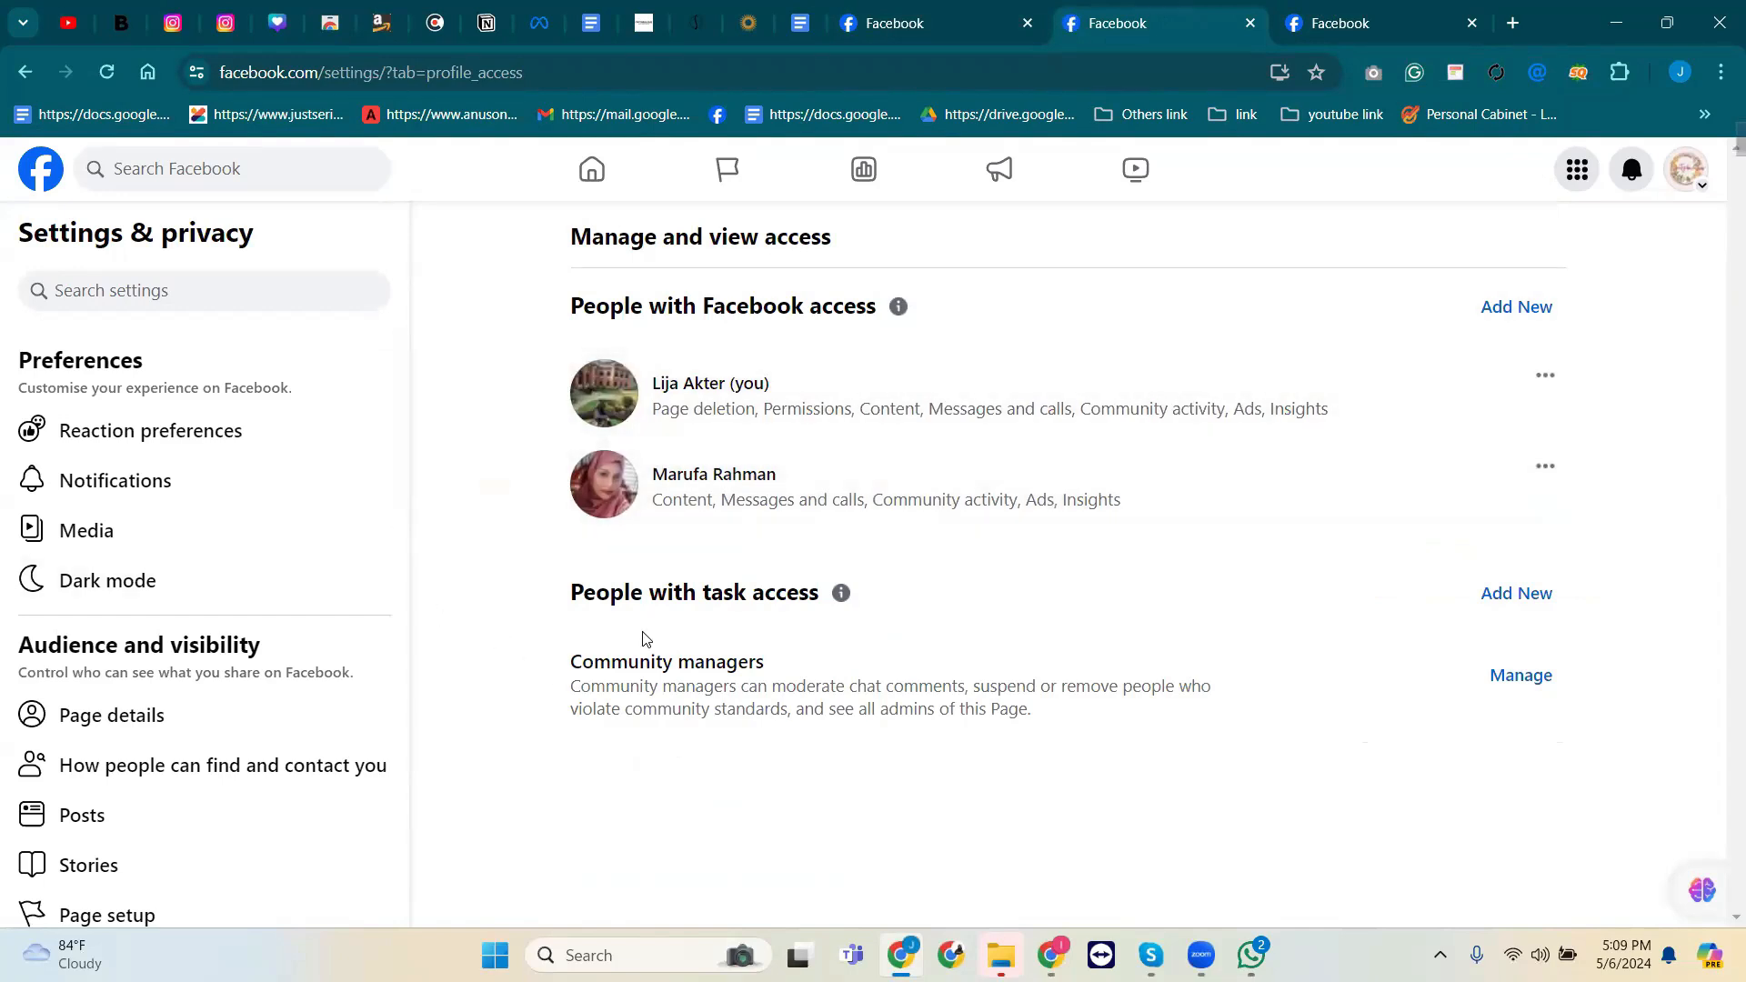
Read what task access and Facebook access mean in the page's add-new-person dialogs, closing each without adding anyone.
left_click(1498, 601)
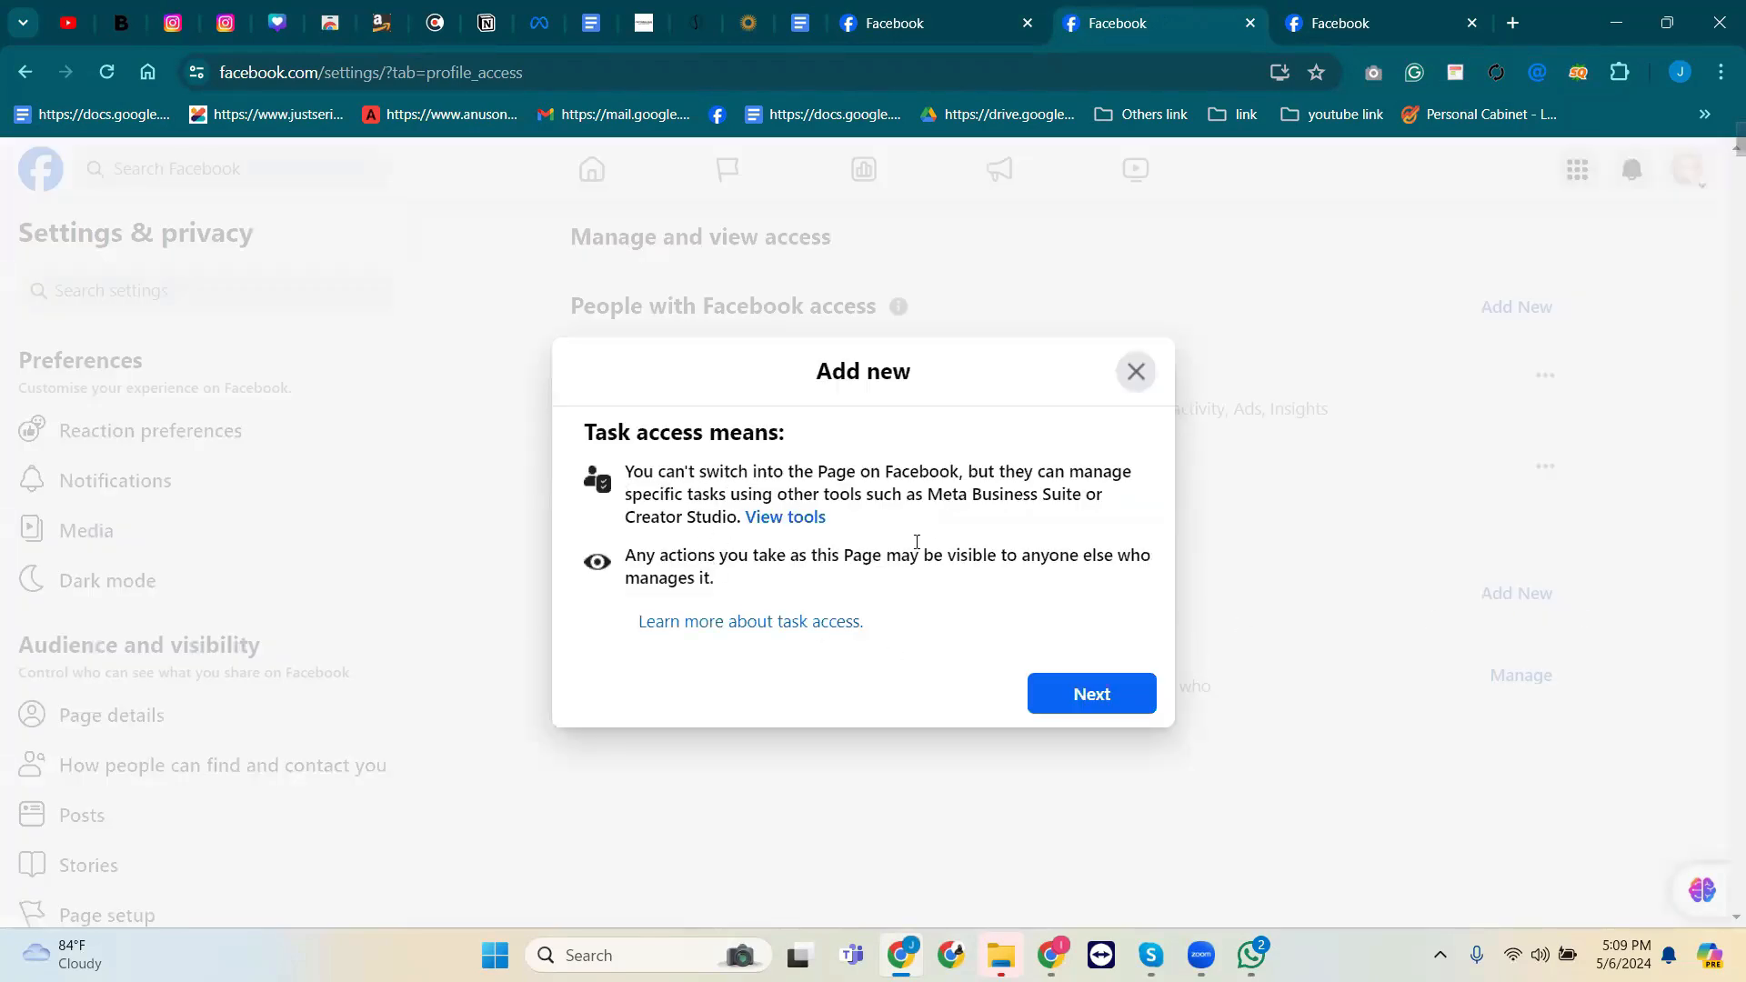
left_click_drag(718, 580, 603, 499)
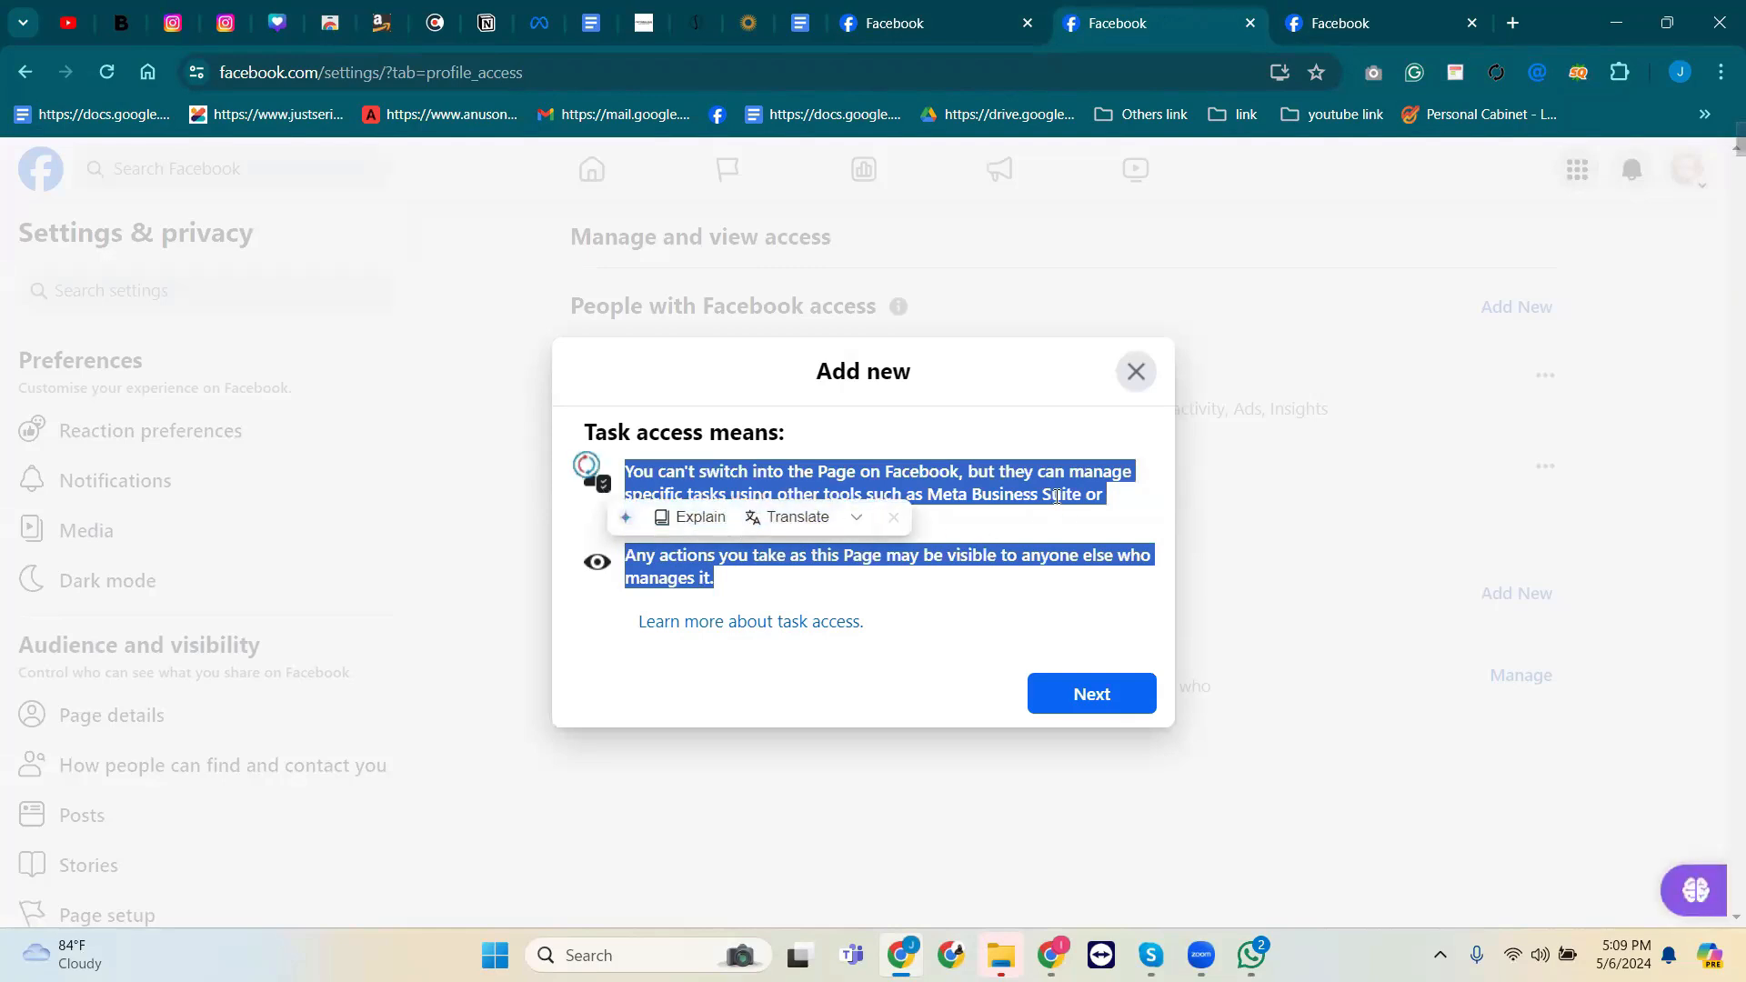
left_click(1135, 371)
left_click(1512, 309)
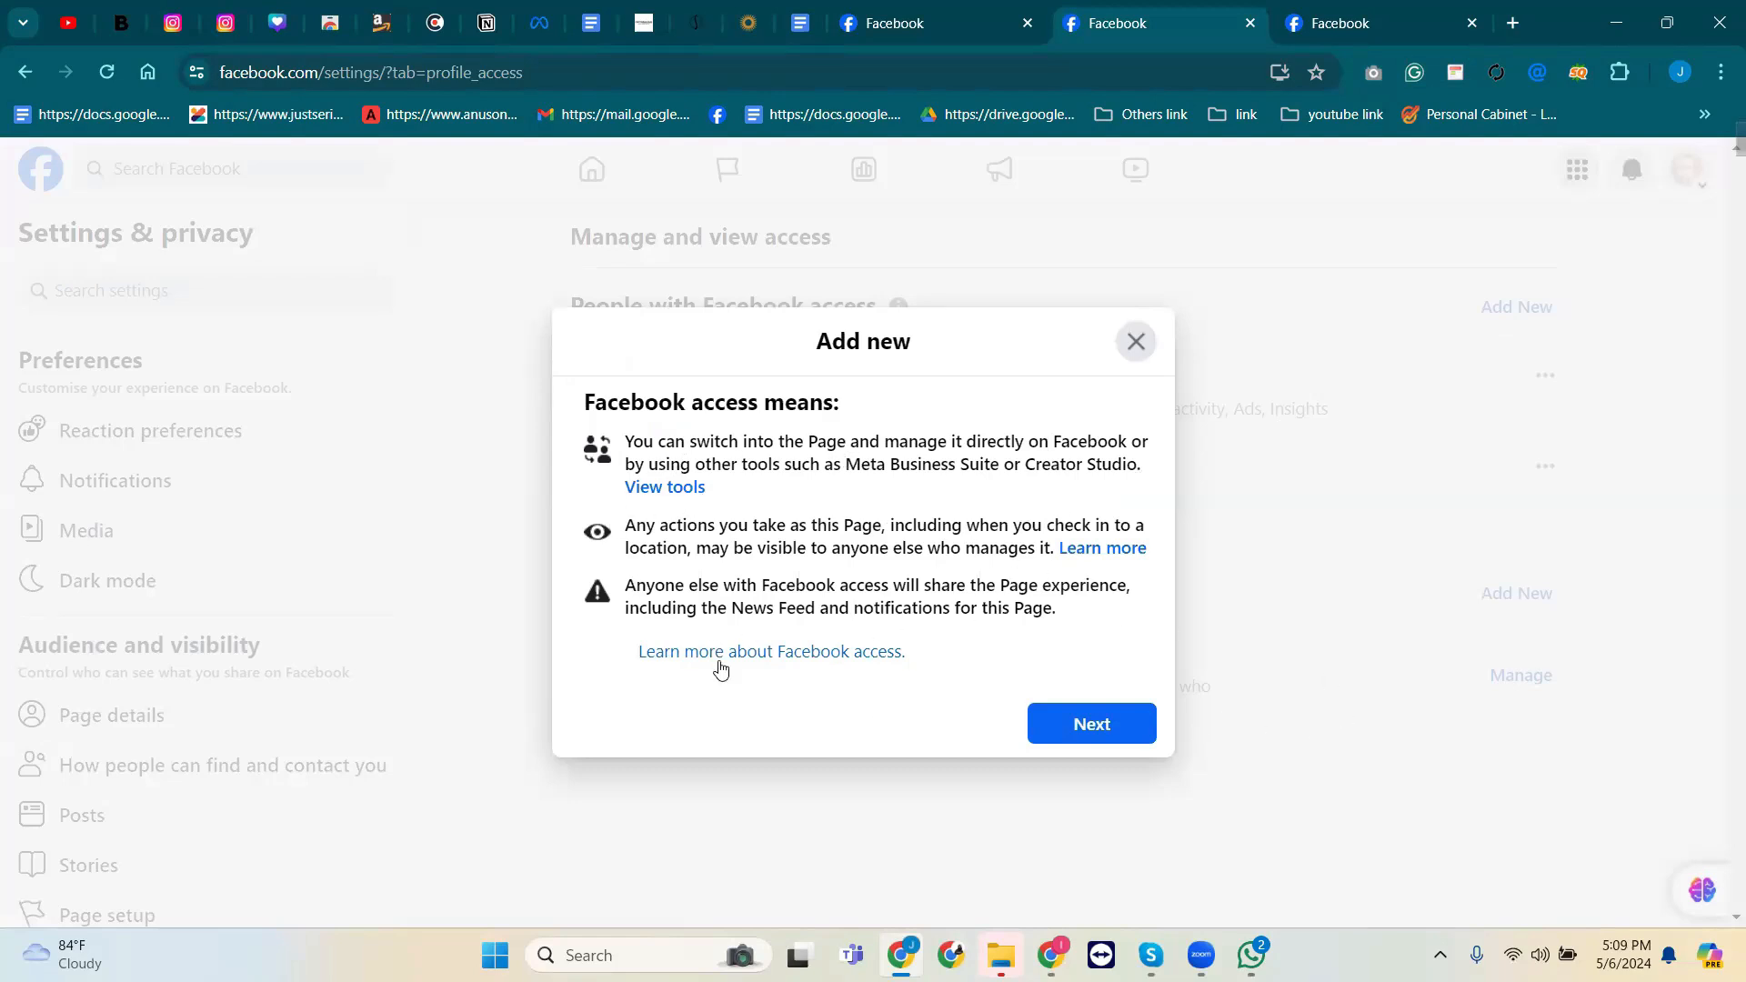
left_click(1136, 342)
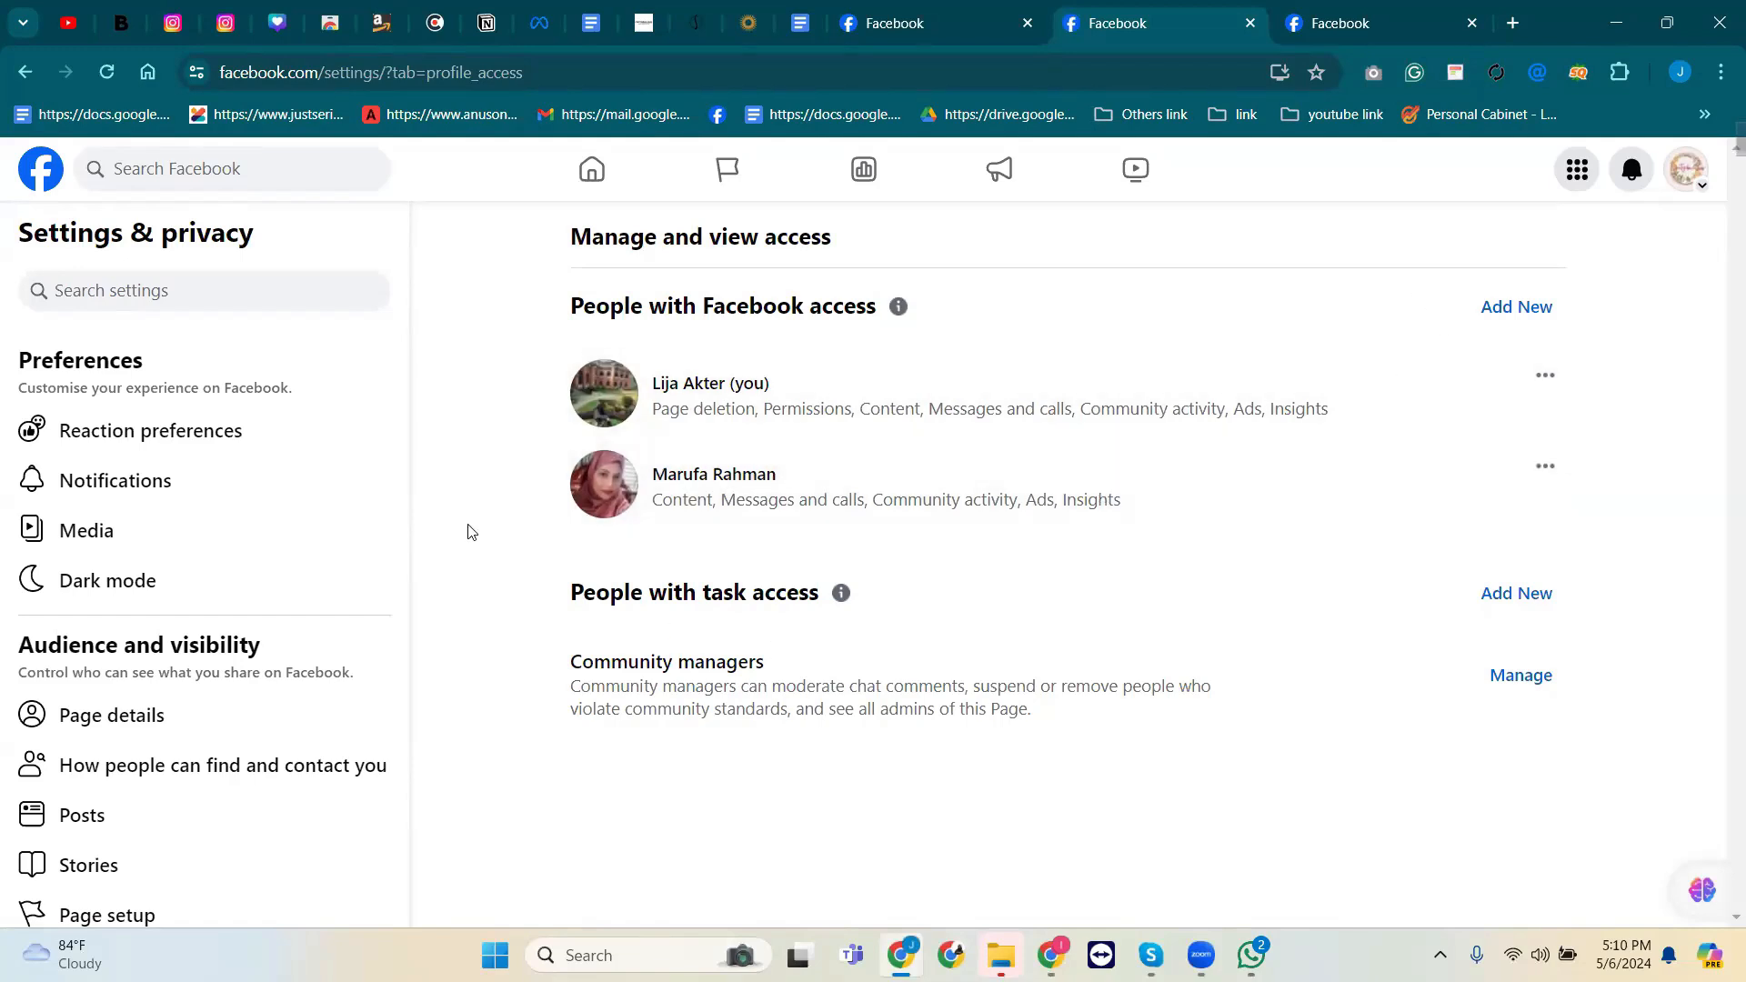
Look through the categories in the page's Settings & privacy list and return to the Unitydownshop page.
scroll(182, 575, "down", 5)
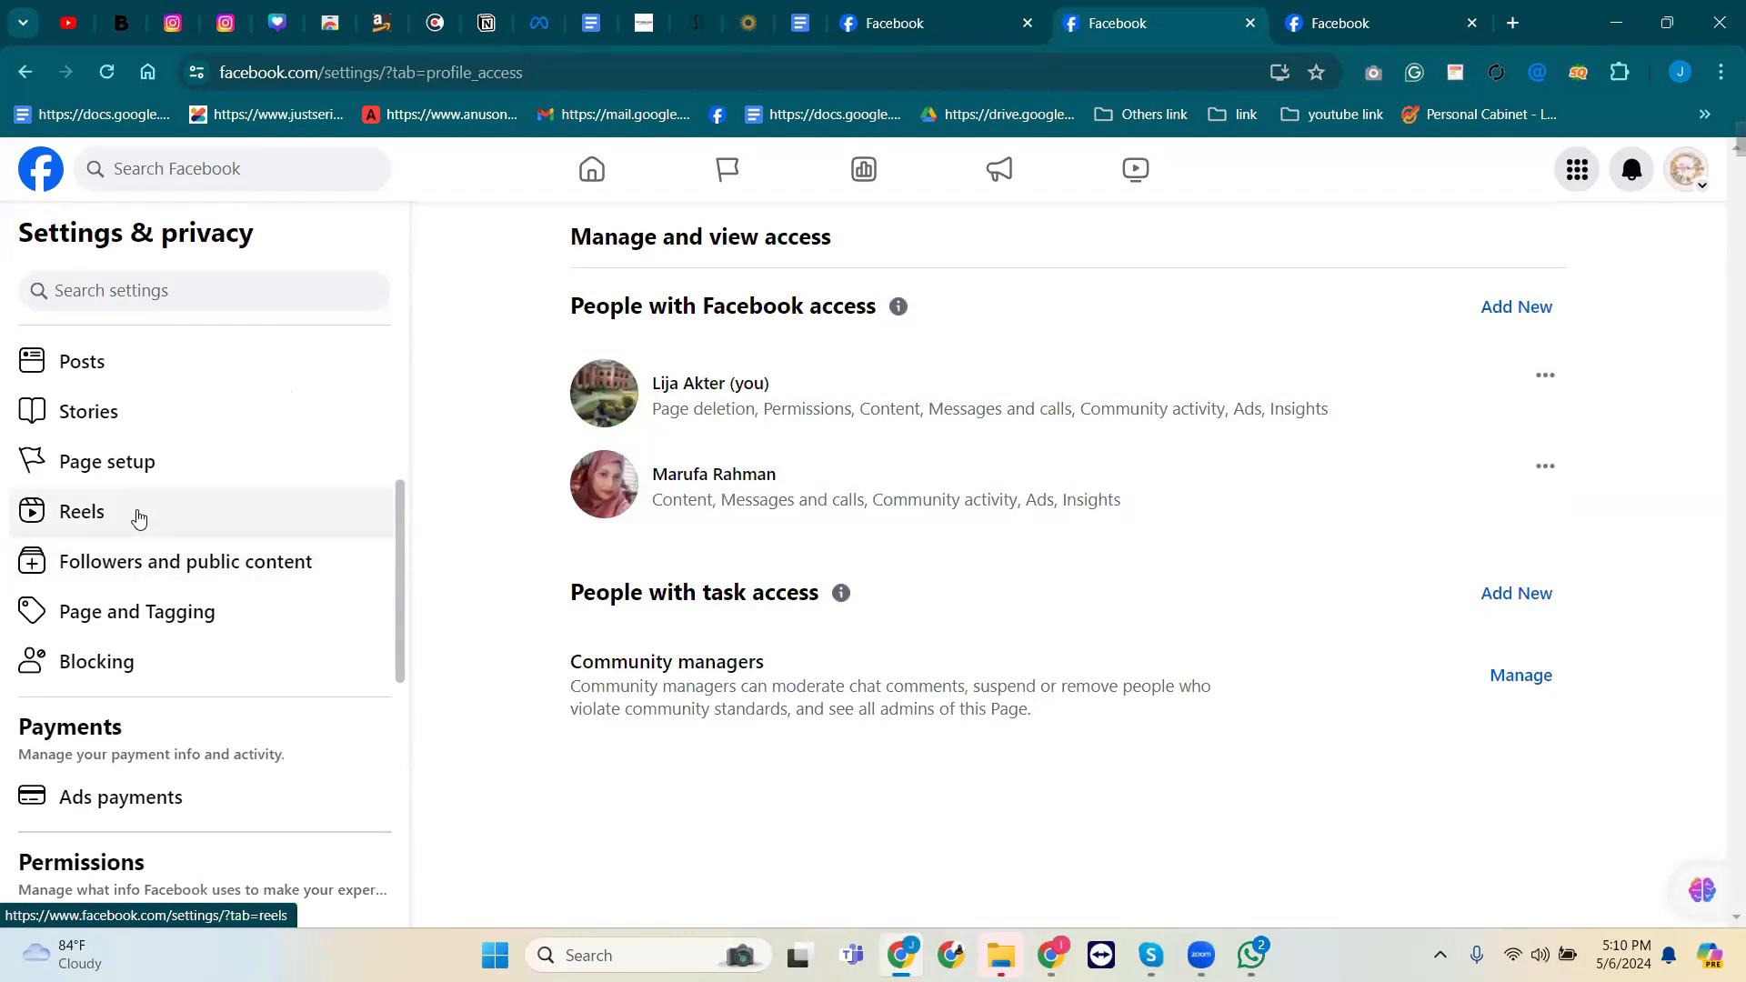
scroll(49, 689, "down", 5)
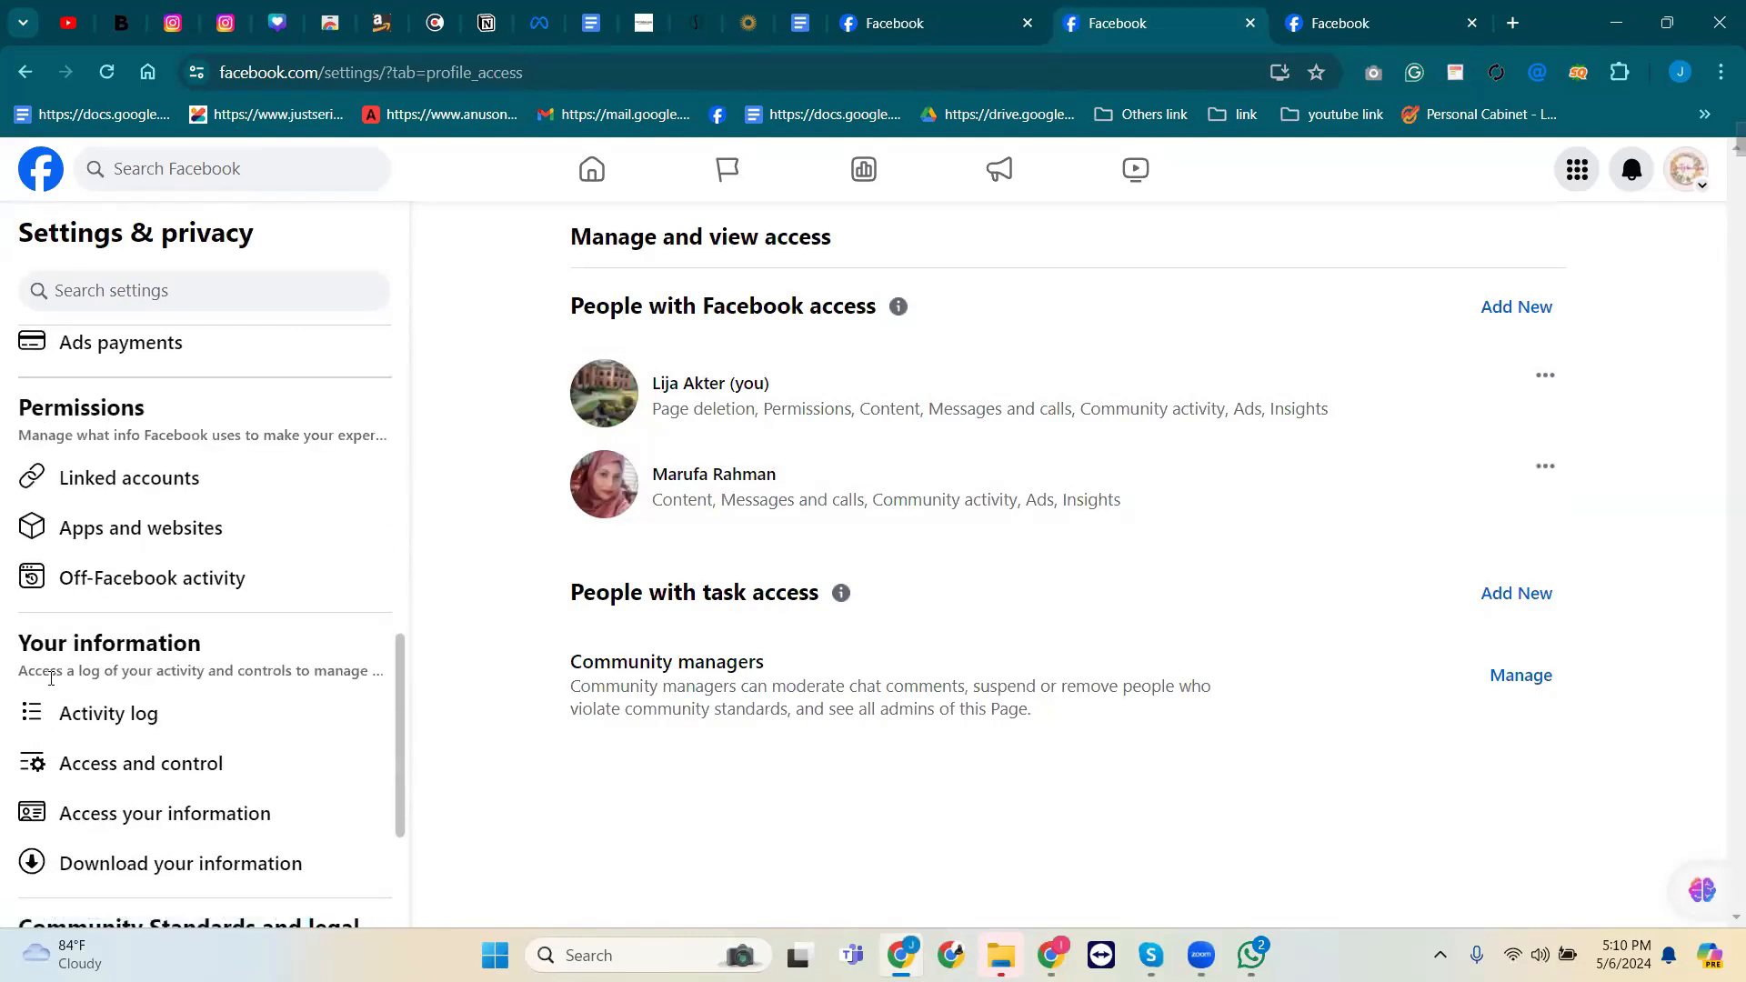
scroll(50, 679, "up", 10)
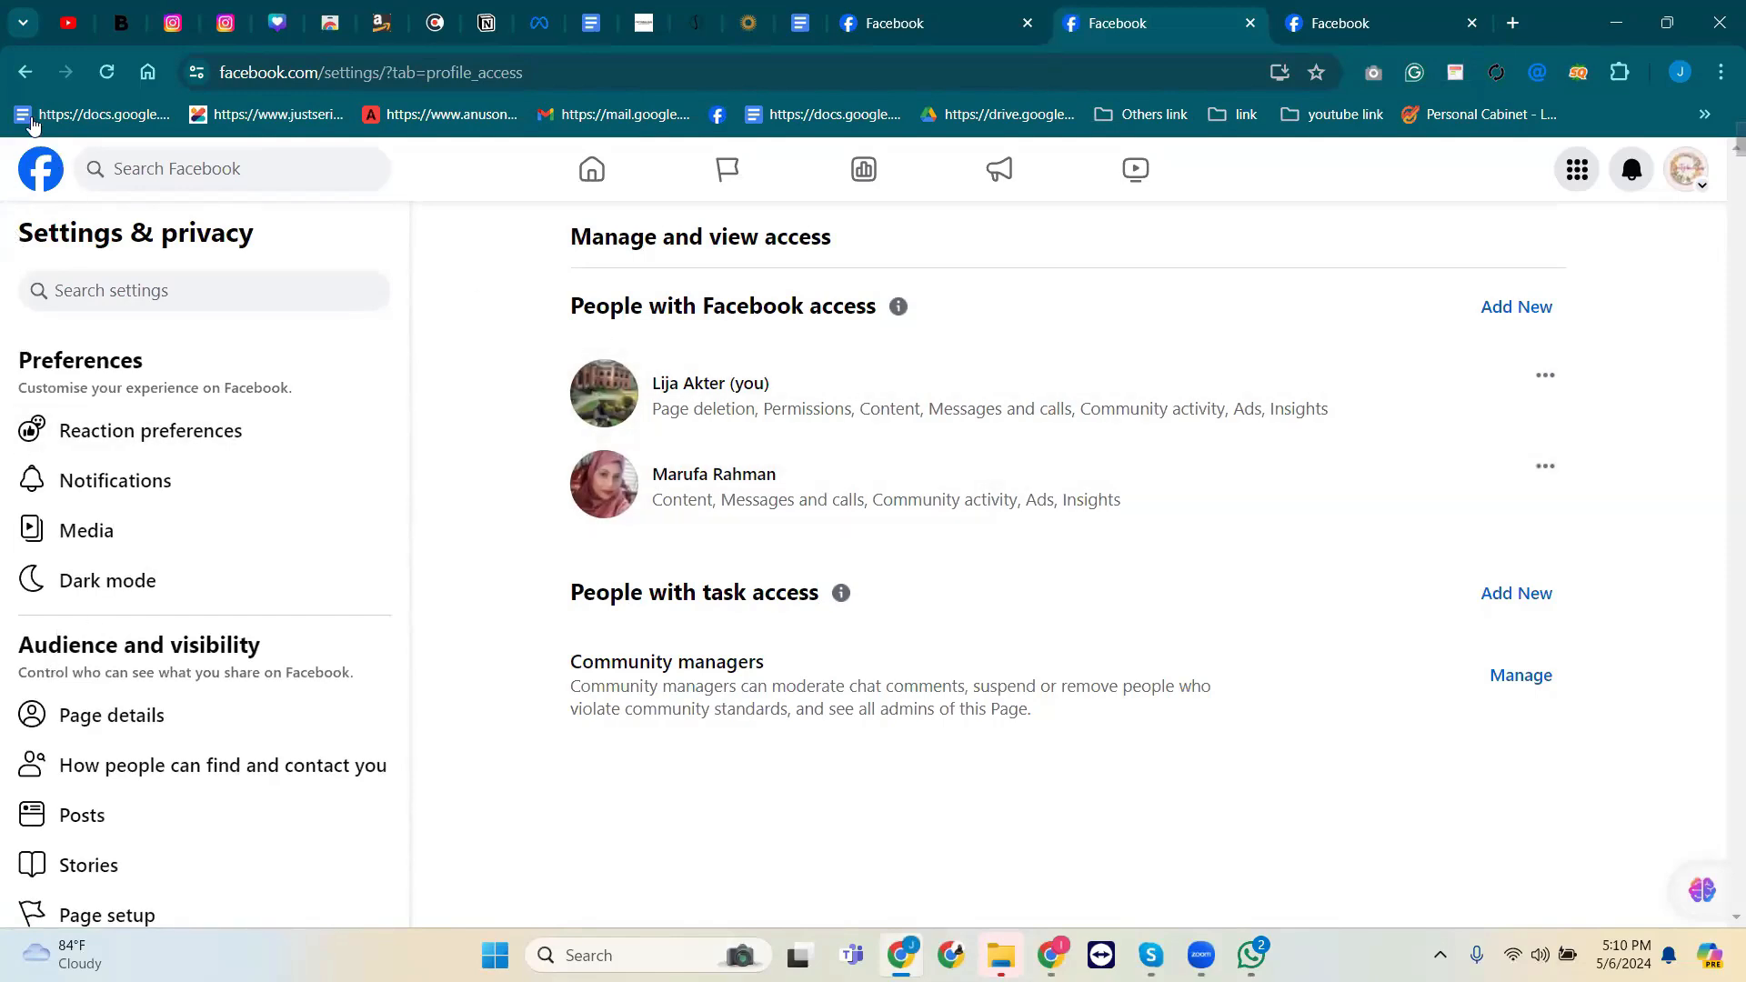
left_click(25, 78)
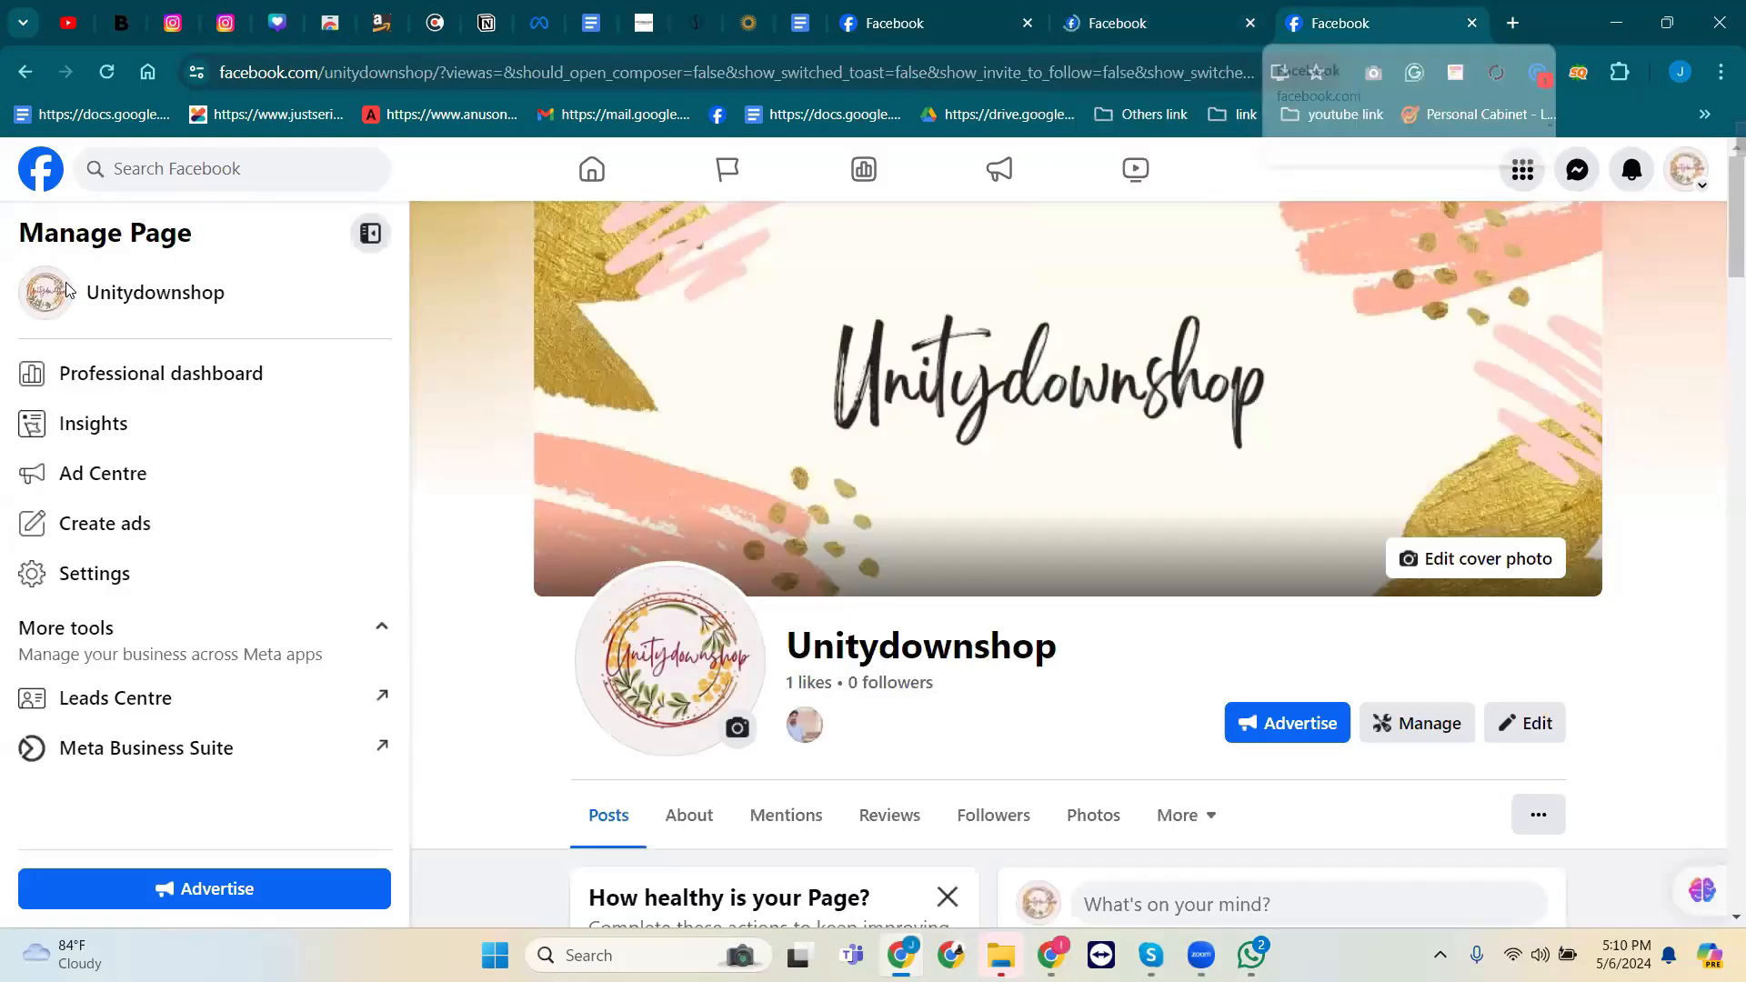
Open Unitydownshop's Professional dashboard and look over its insights, audience growth and page management tools.
left_click(130, 408)
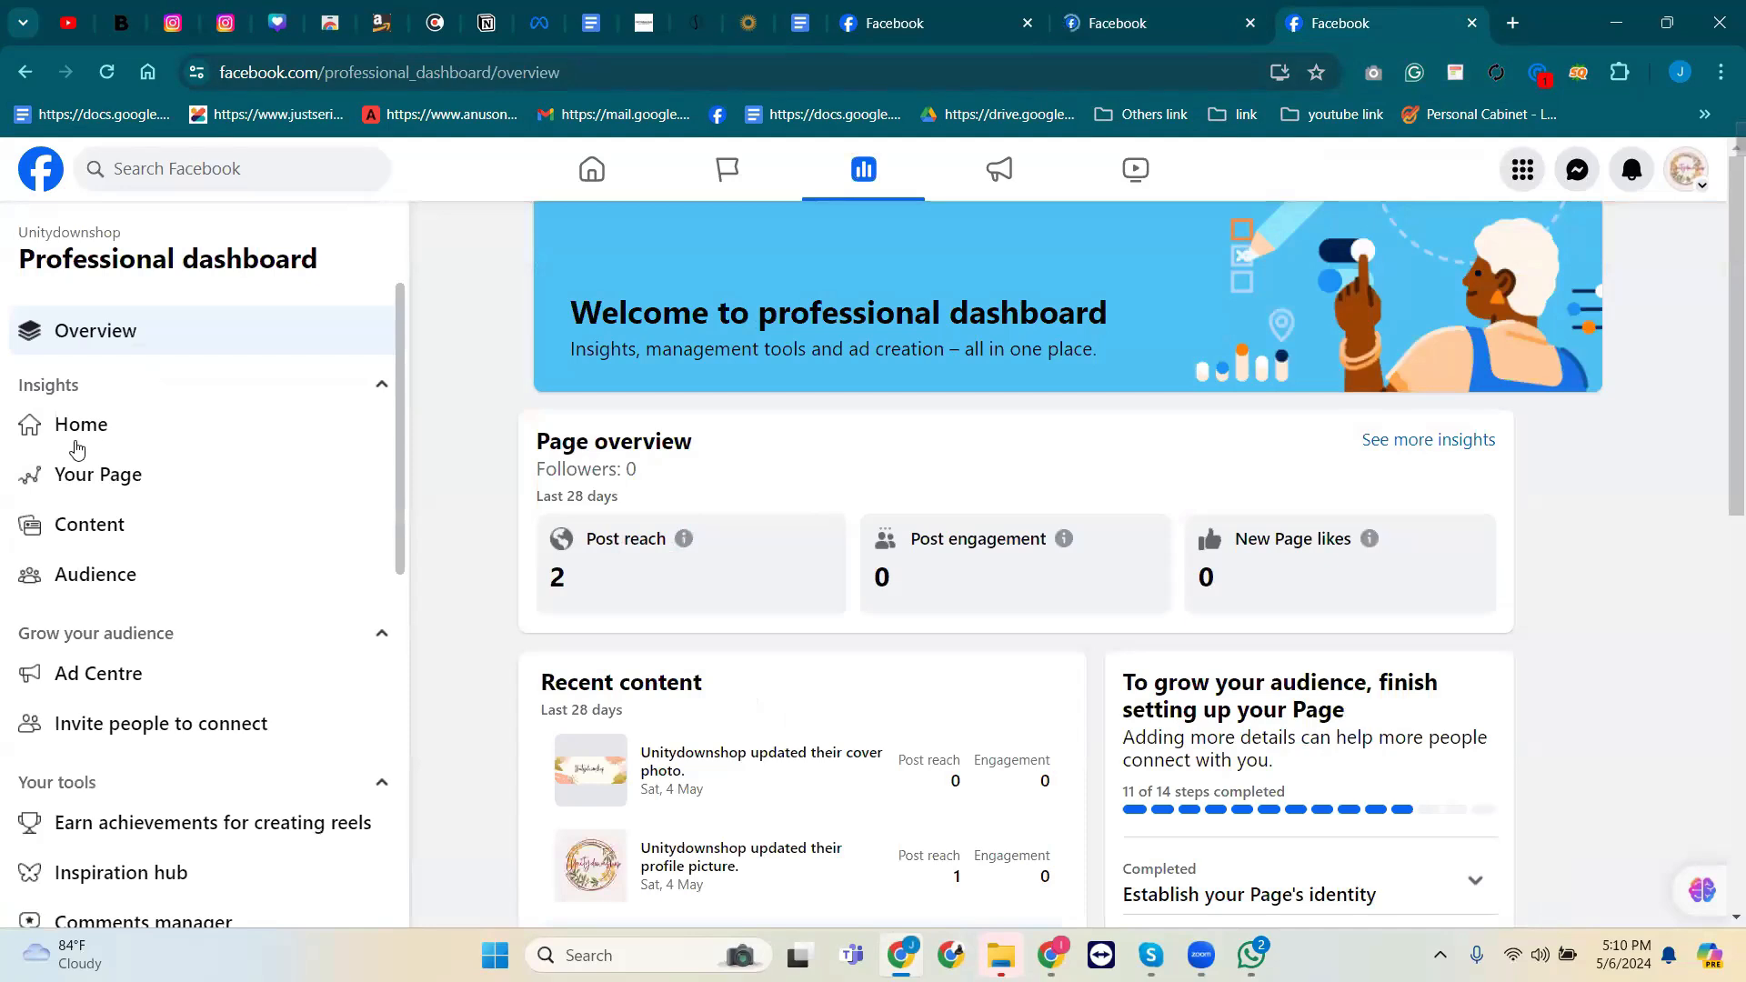
scroll(74, 452, "down", 4)
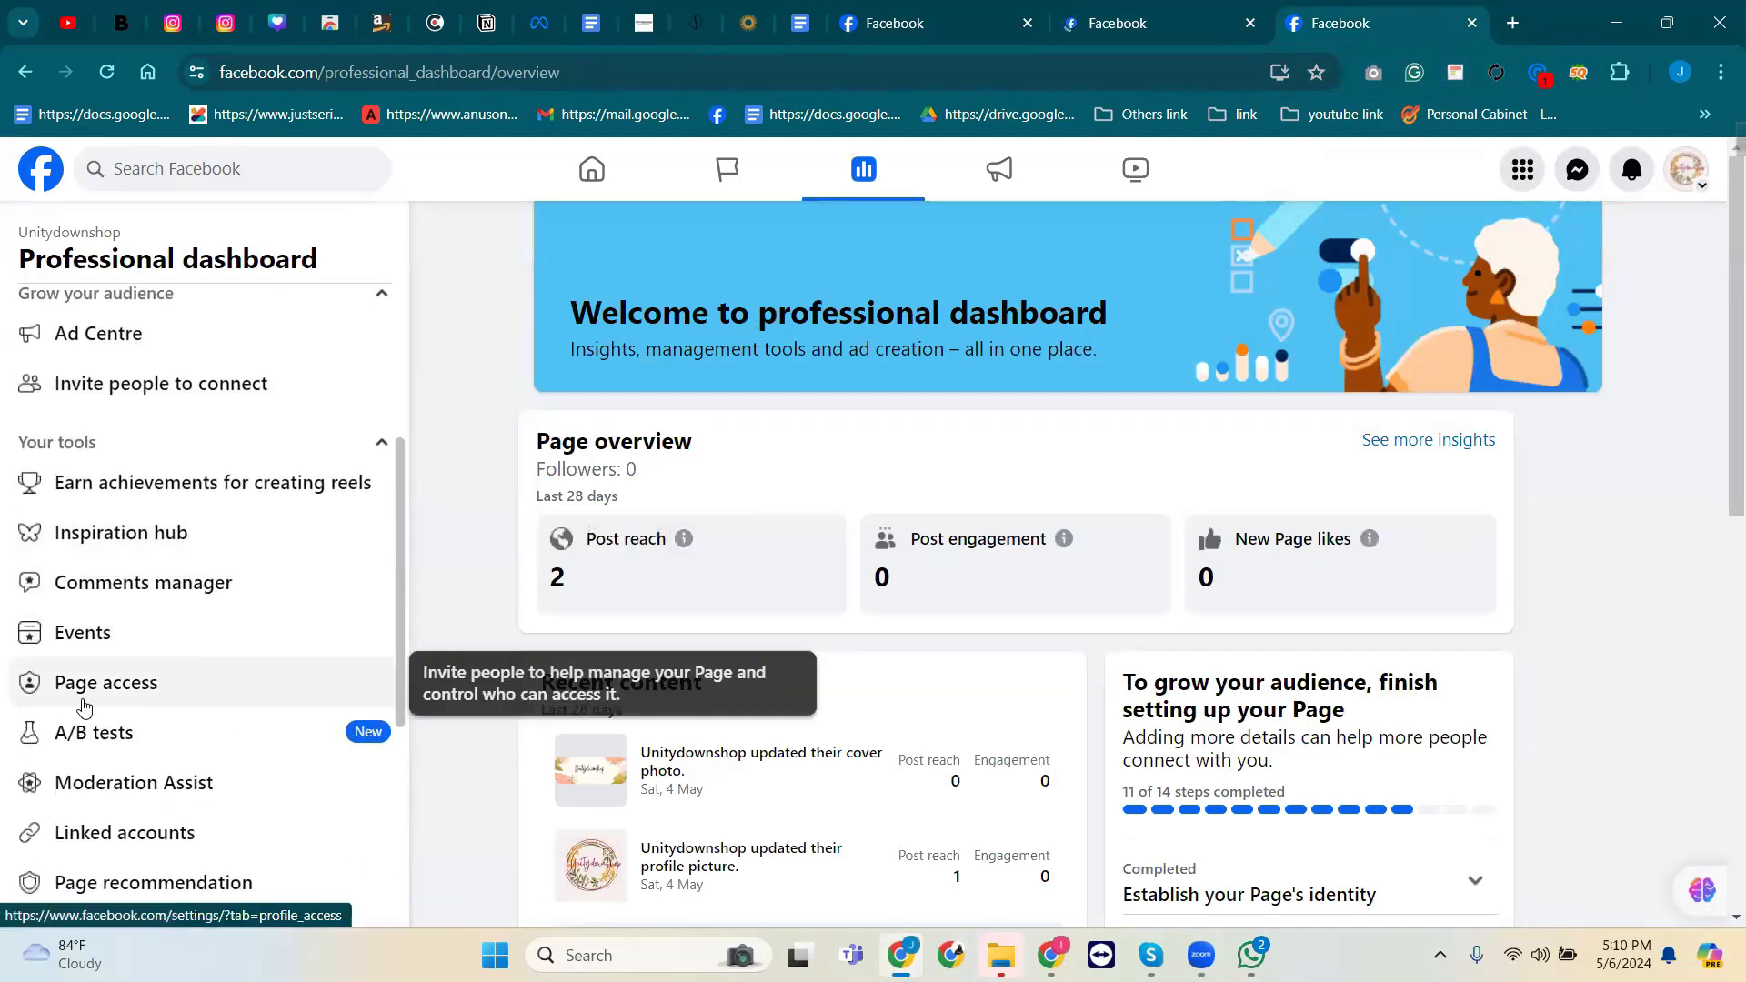
scroll(141, 543, "up", 3)
scroll(141, 543, "up", 1)
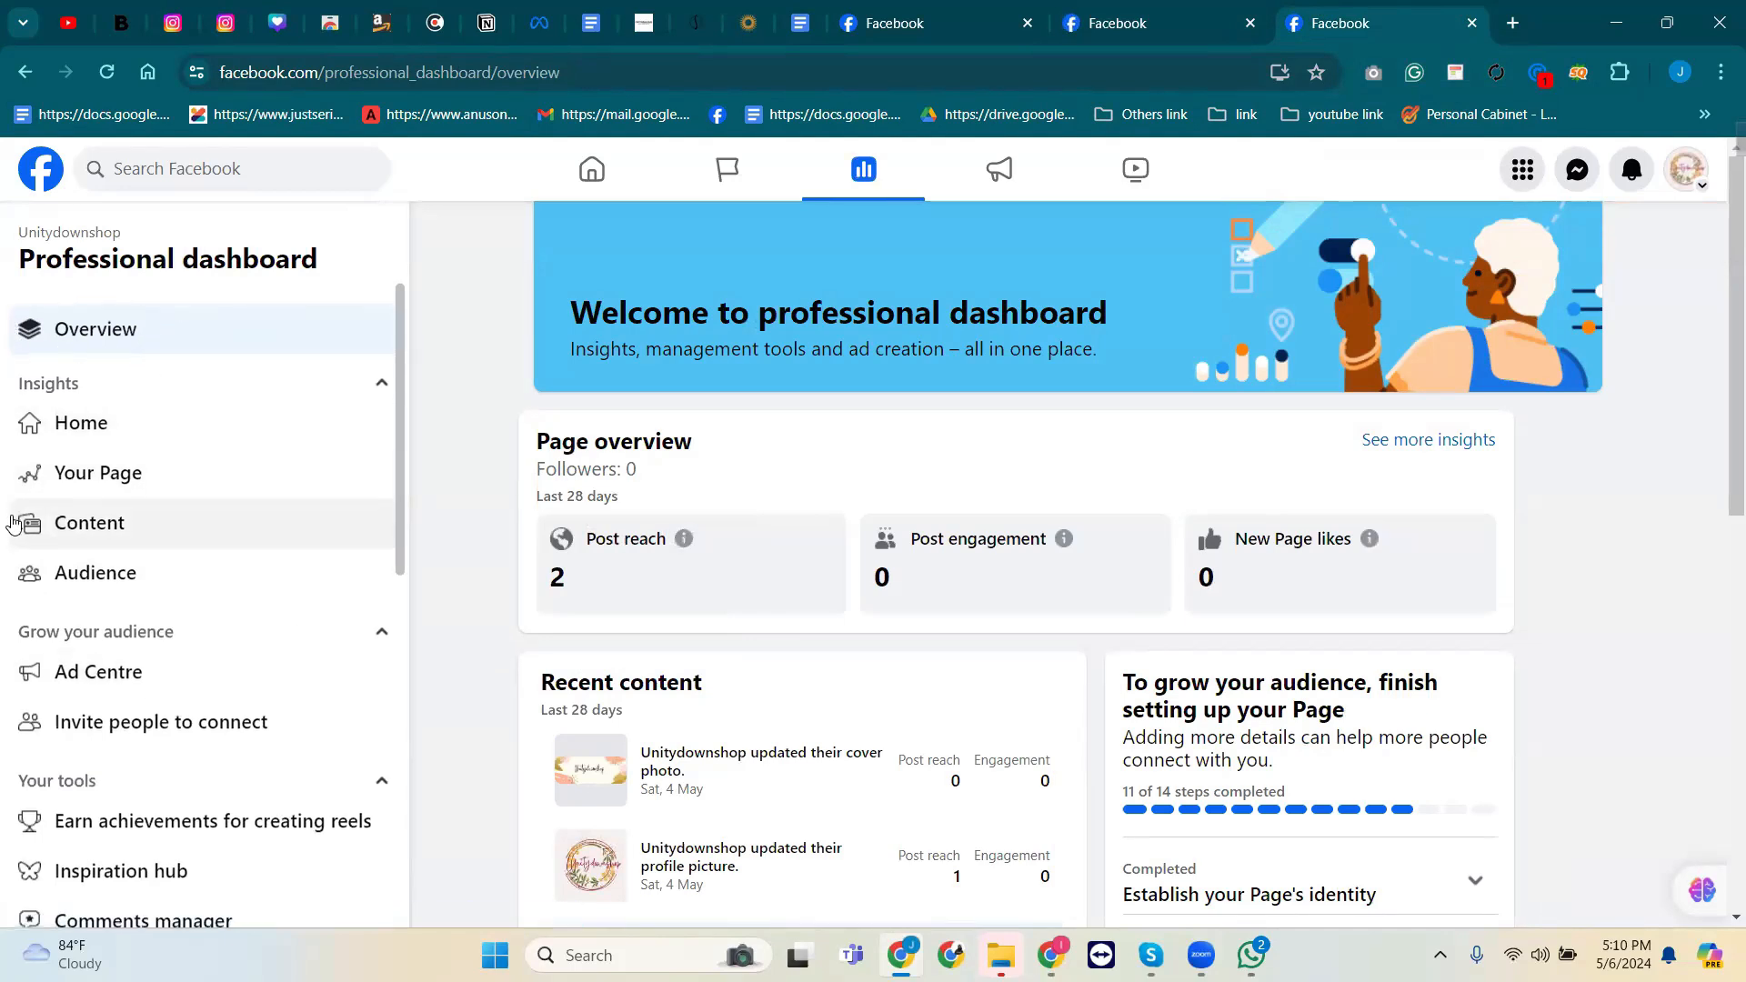
scroll(23, 519, "down", 2)
scroll(57, 428, "up", 2)
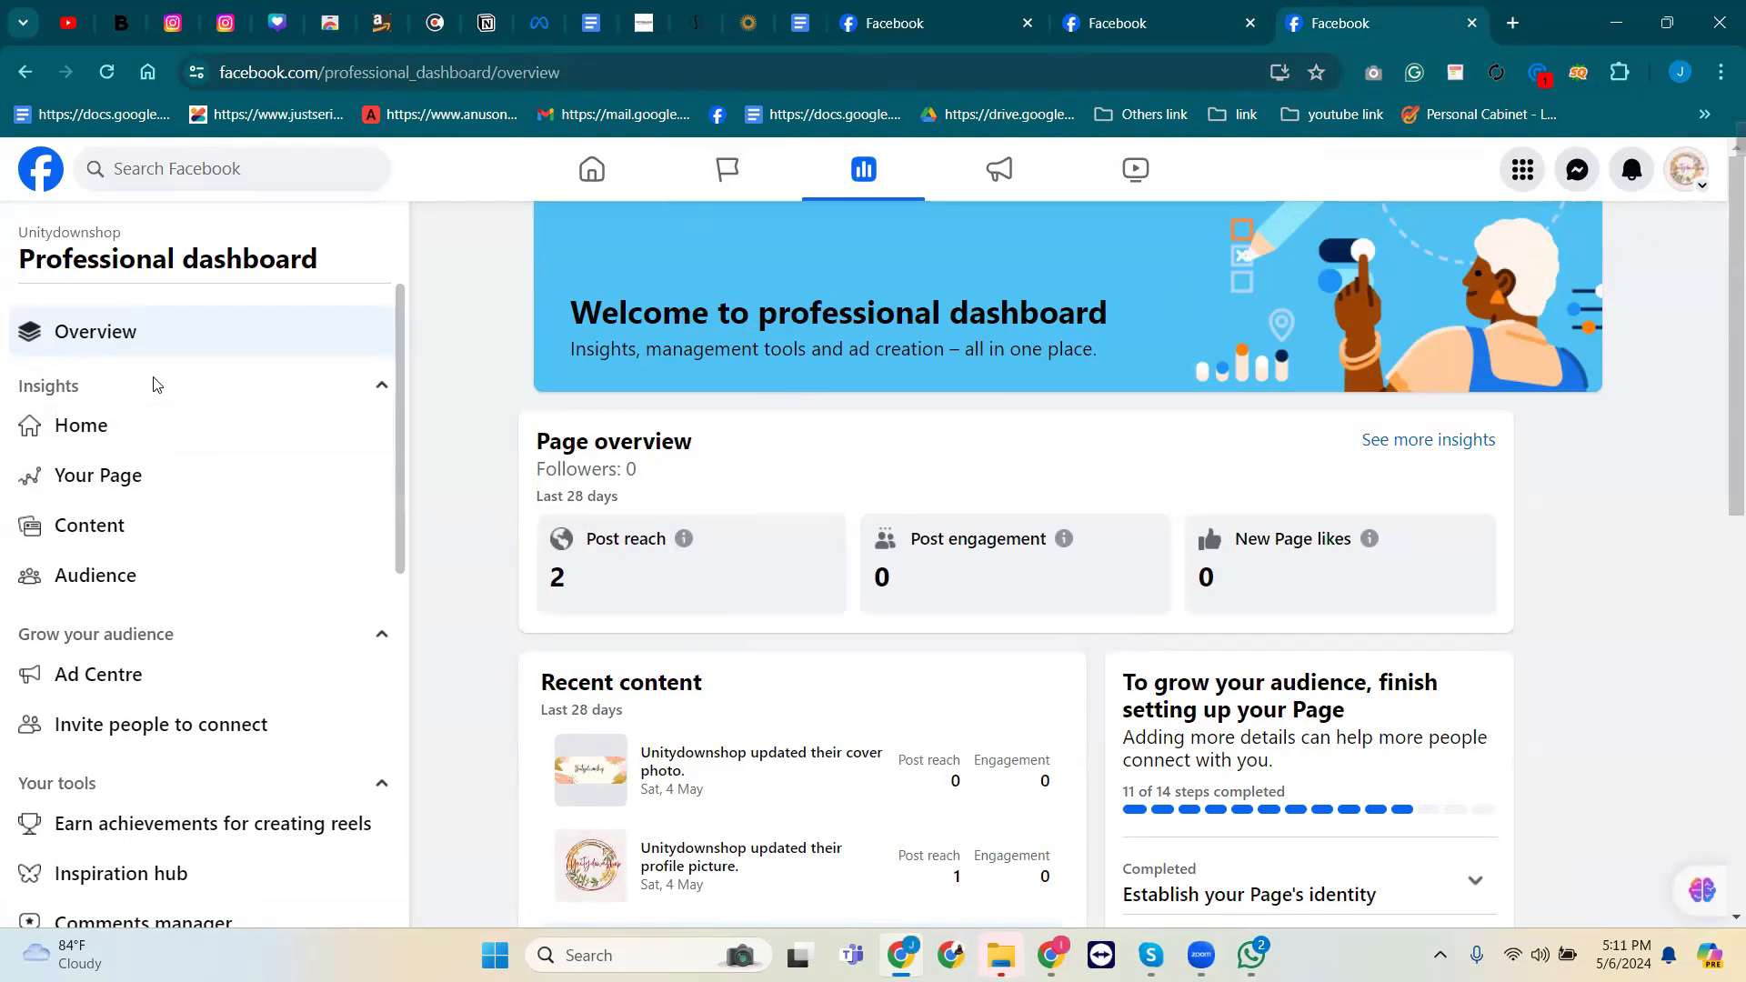
Switch from Unitydownshop to the owner's personal profile, close the extra Facebook tab and look over the profile's dashboard tools.
left_click(1680, 173)
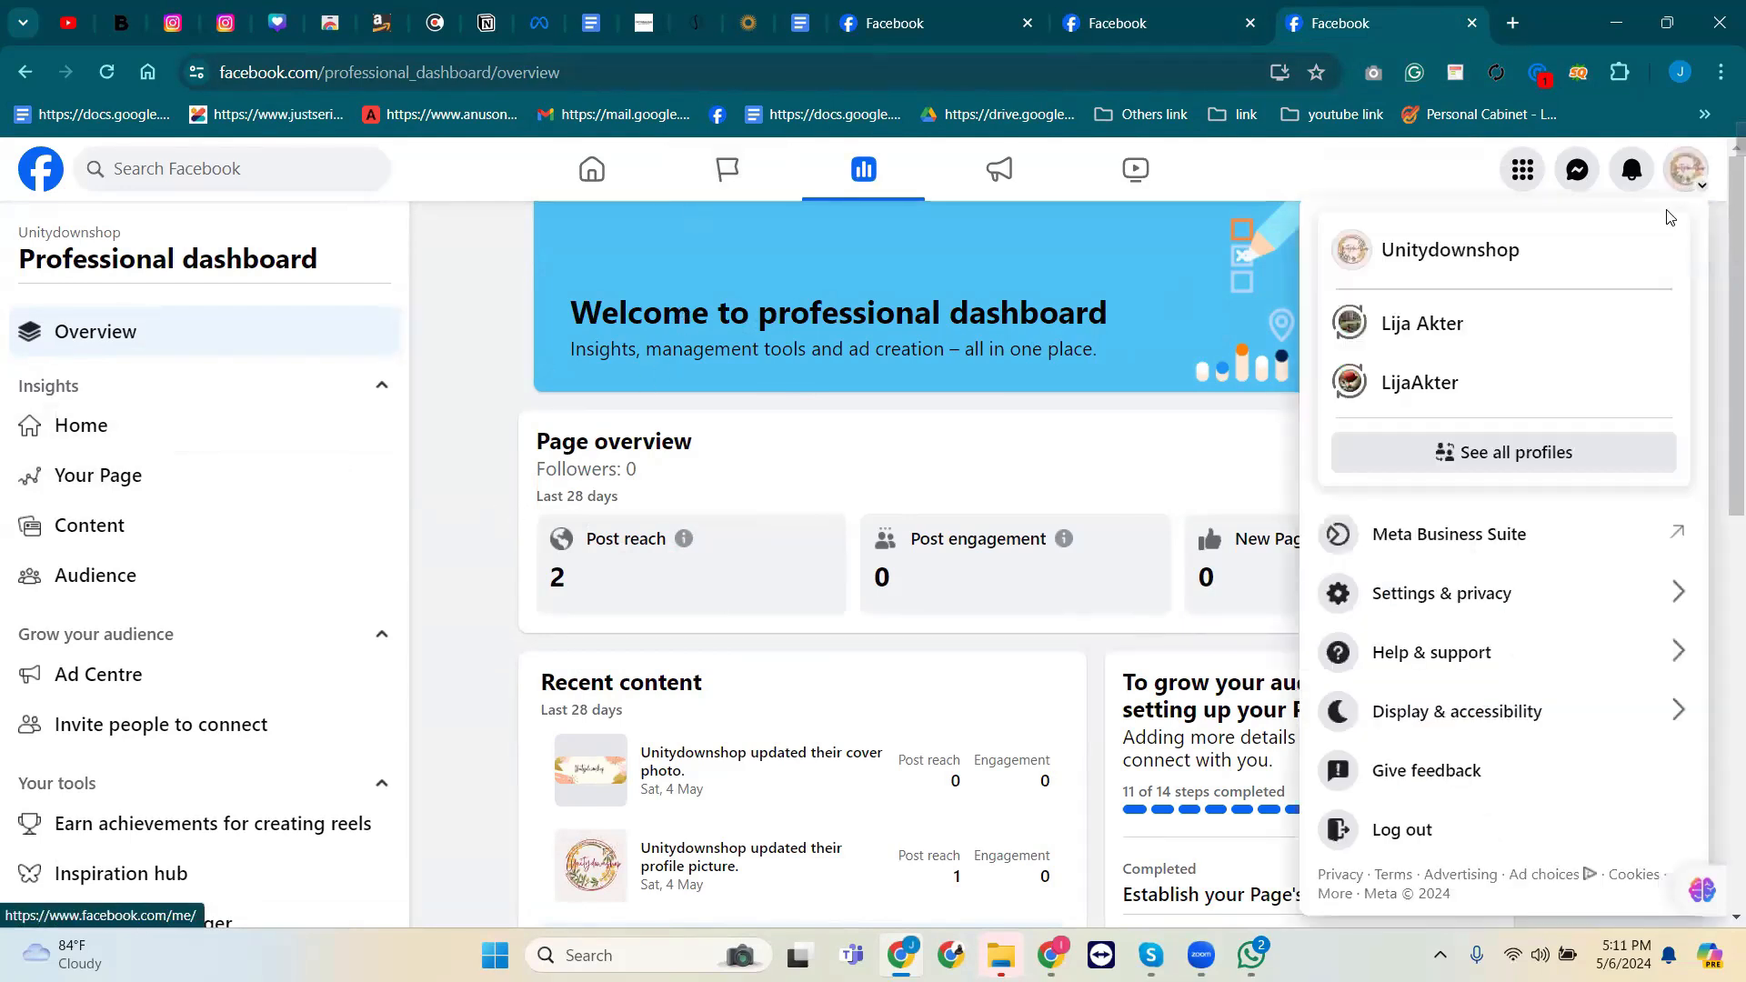
left_click(1395, 325)
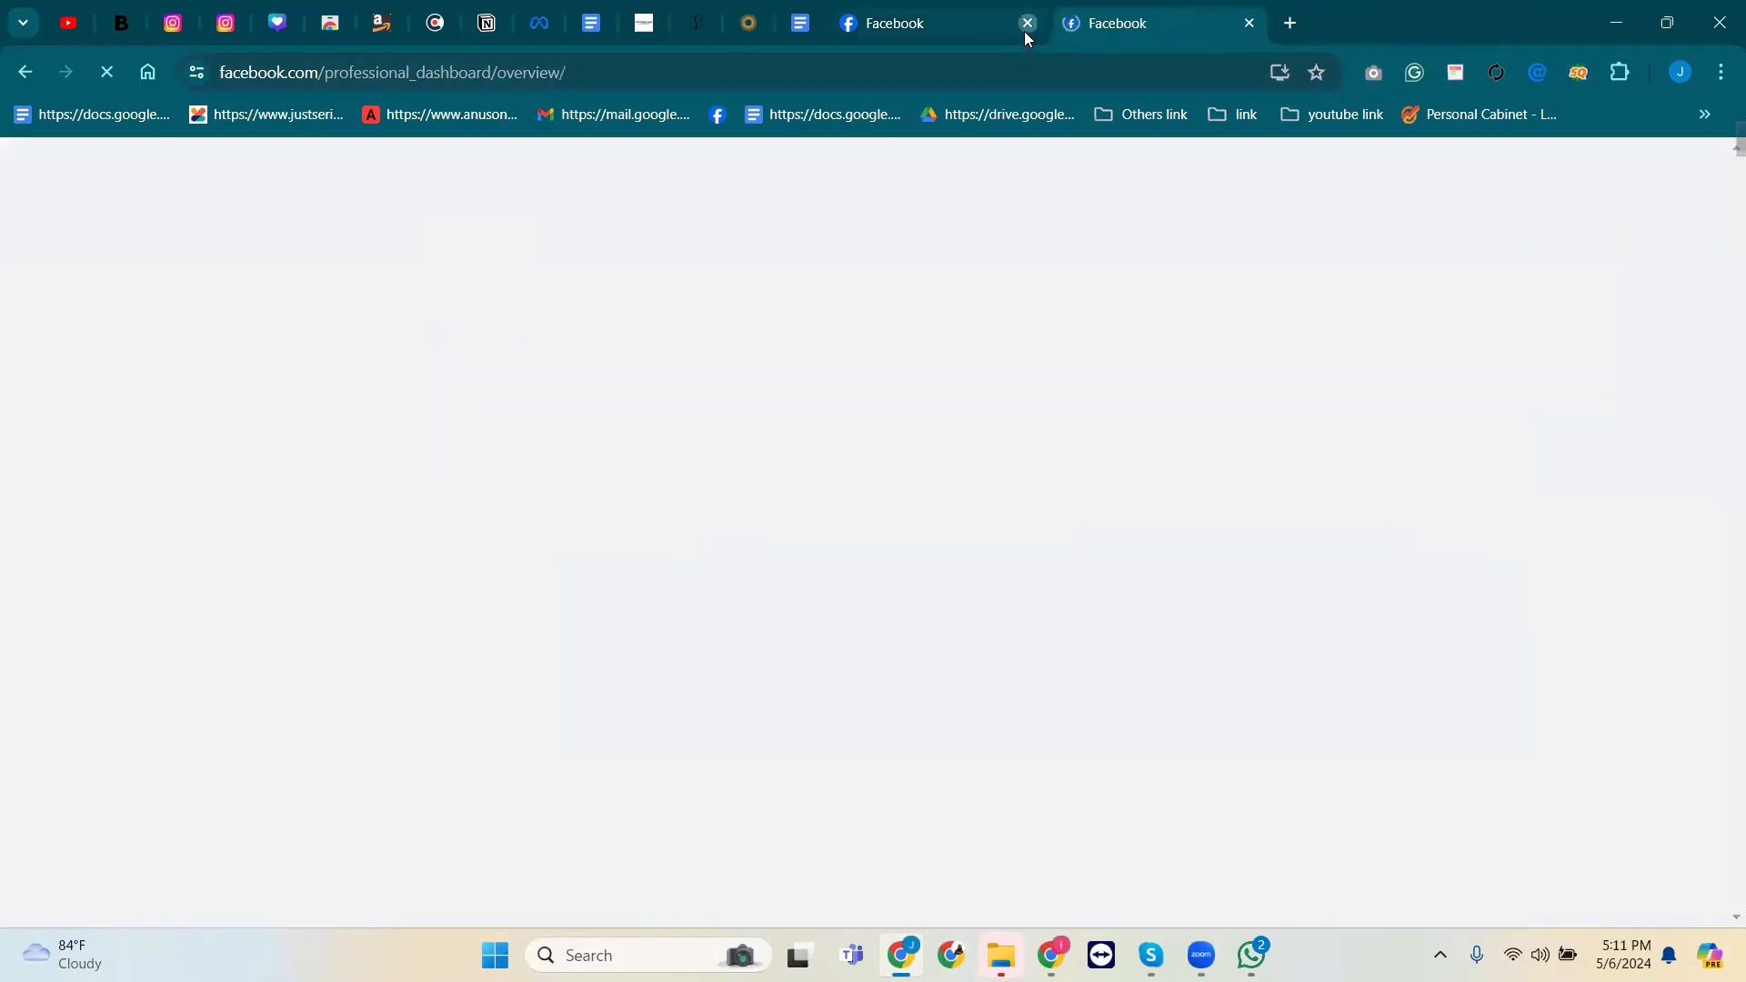
left_click(1026, 27)
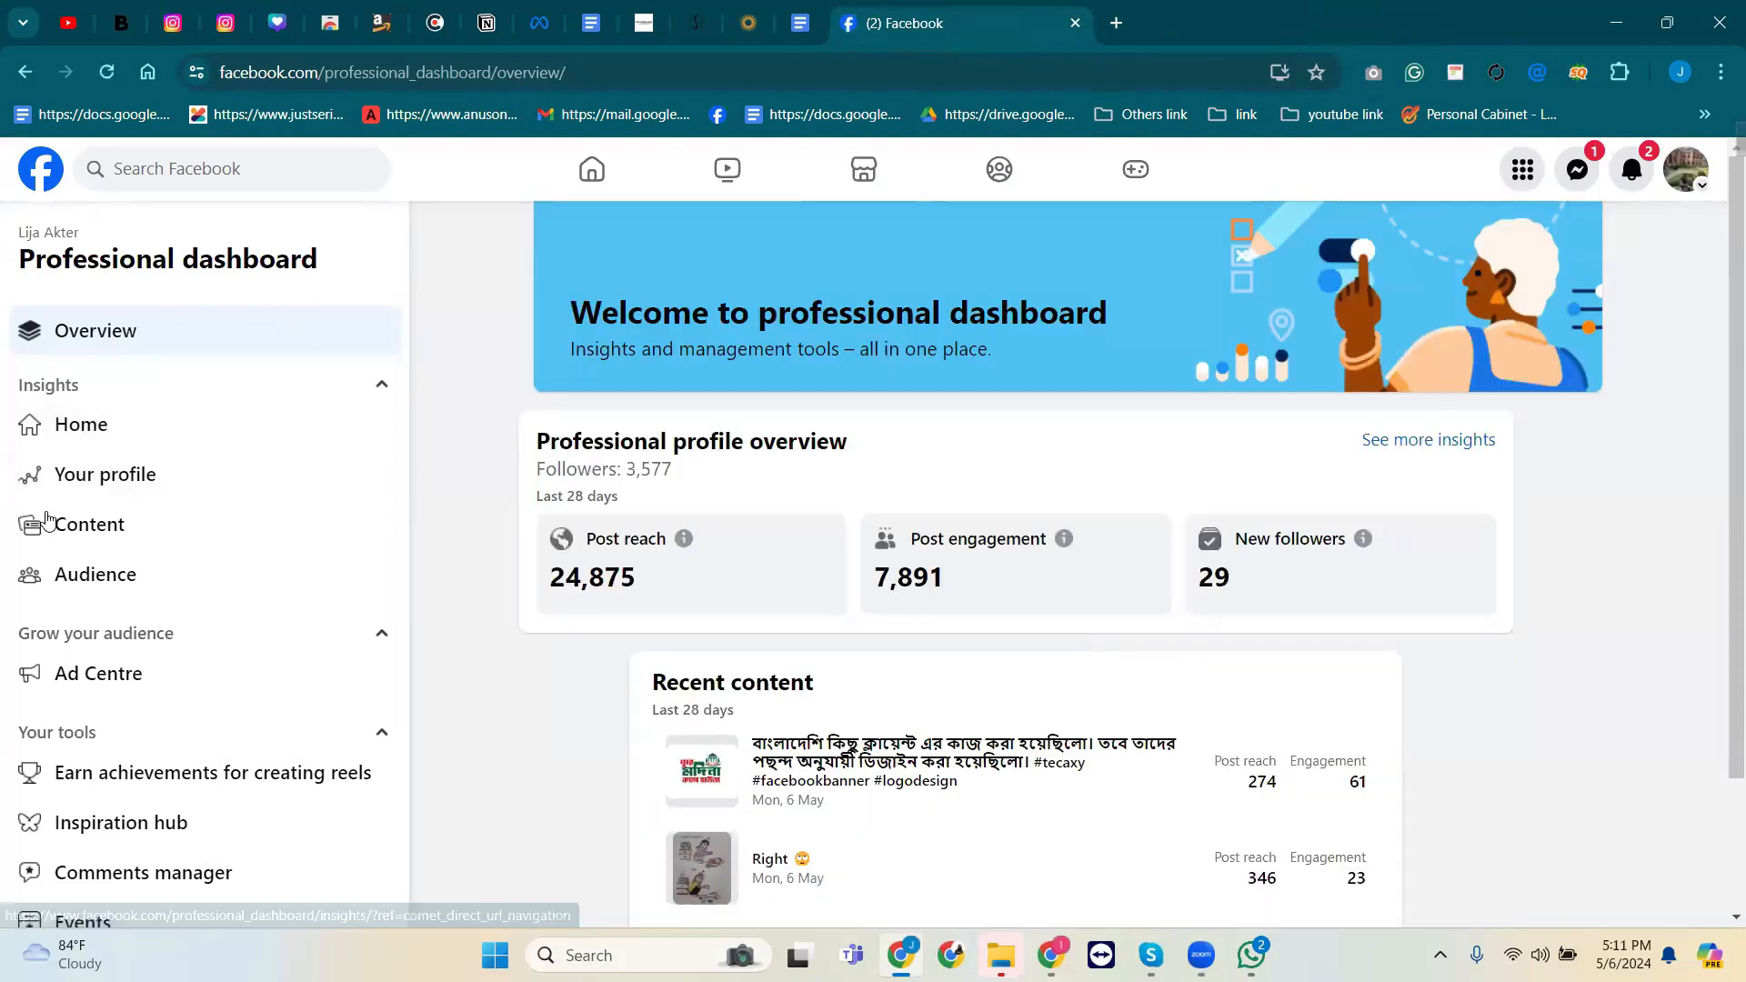
scroll(62, 592, "down", 3)
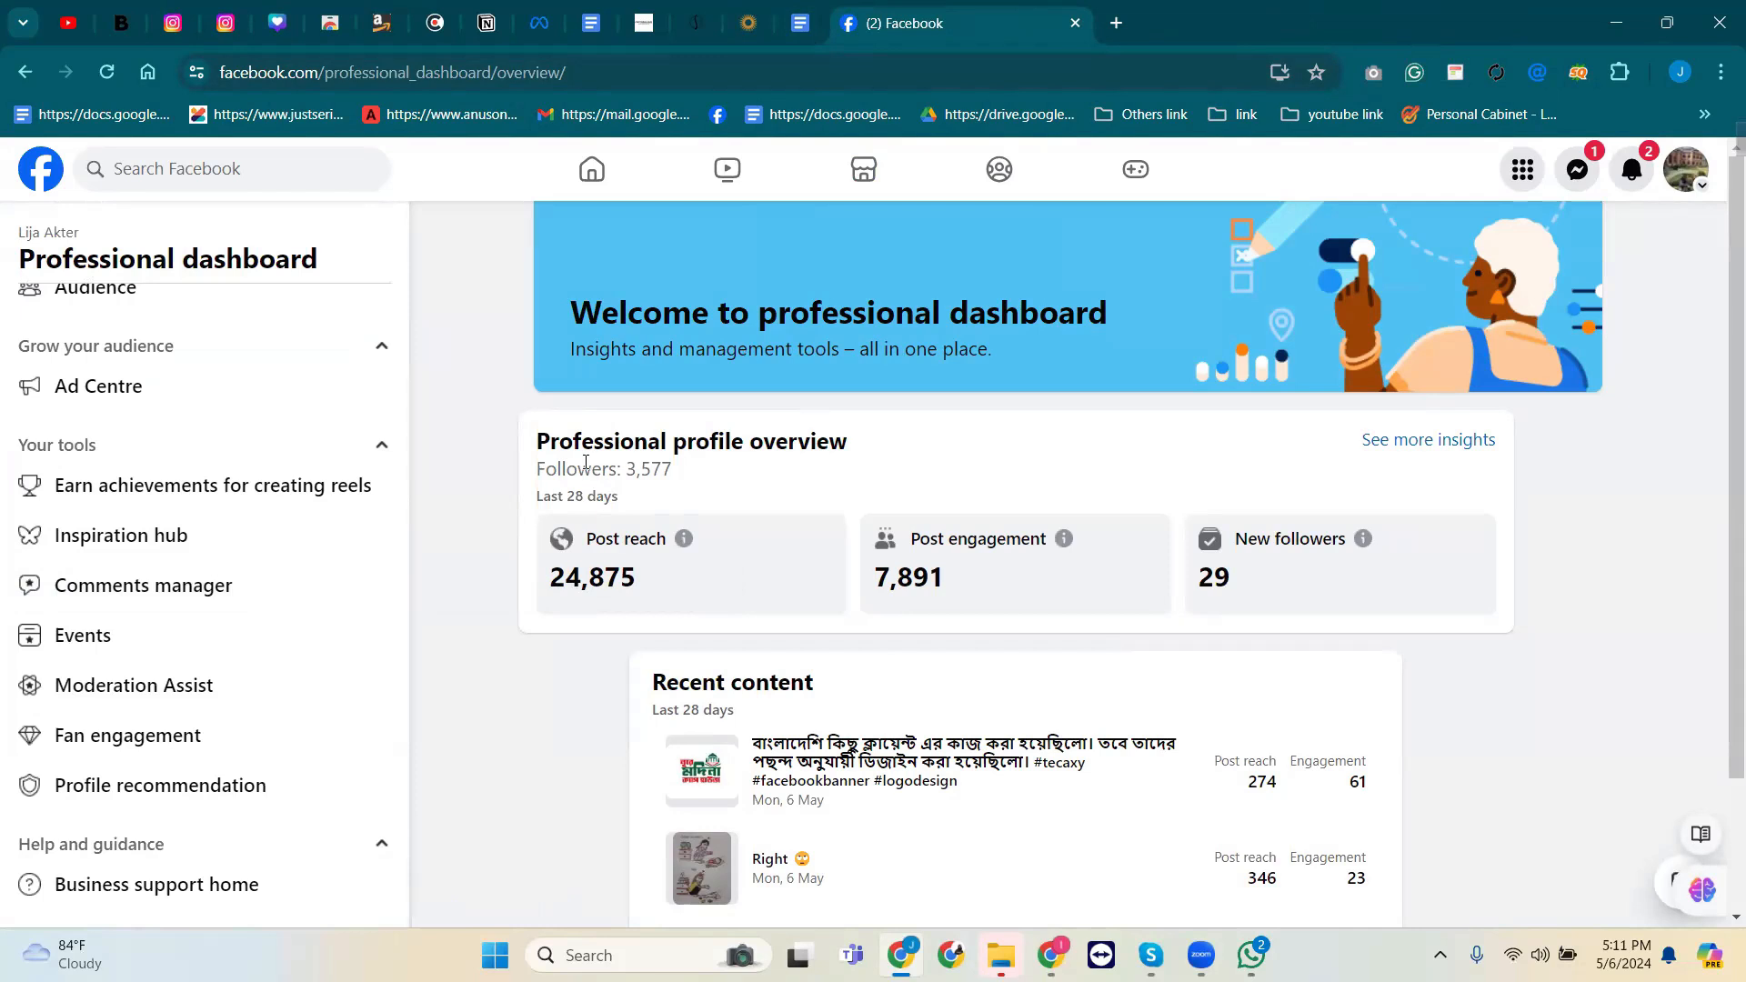
Go to the Facebook home feed and open the DMLC Student Support Community group from the recent searches.
left_click(564, 166)
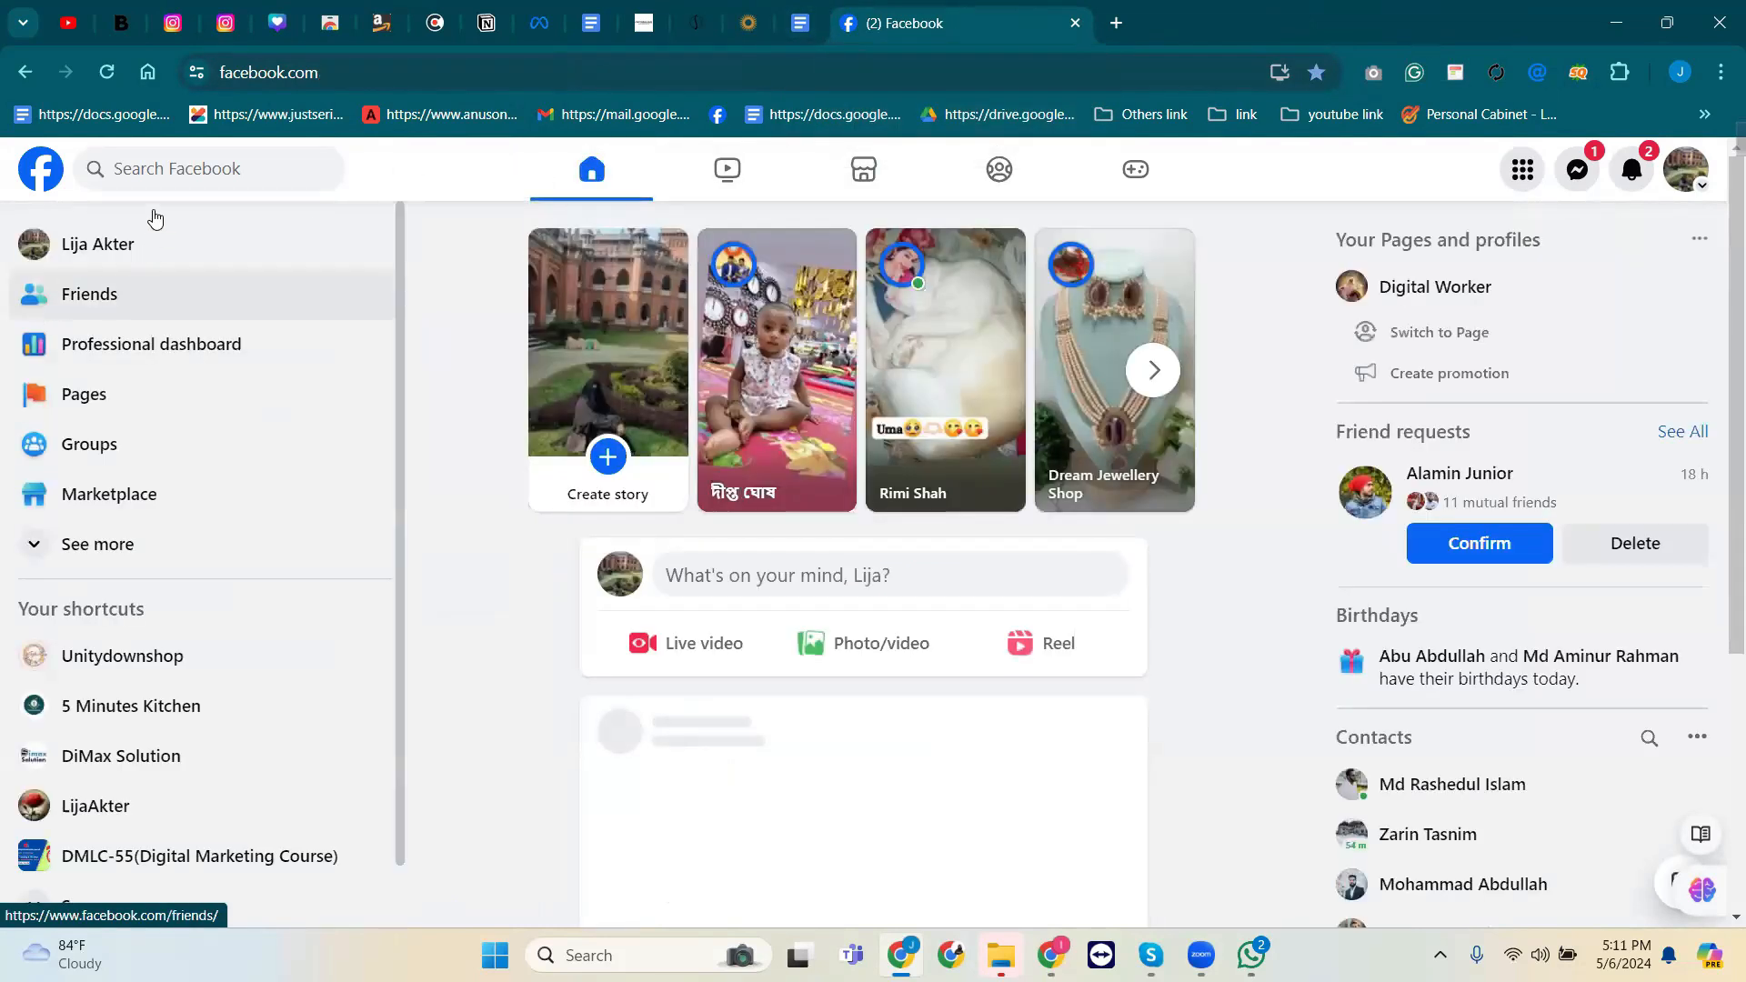
left_click(155, 177)
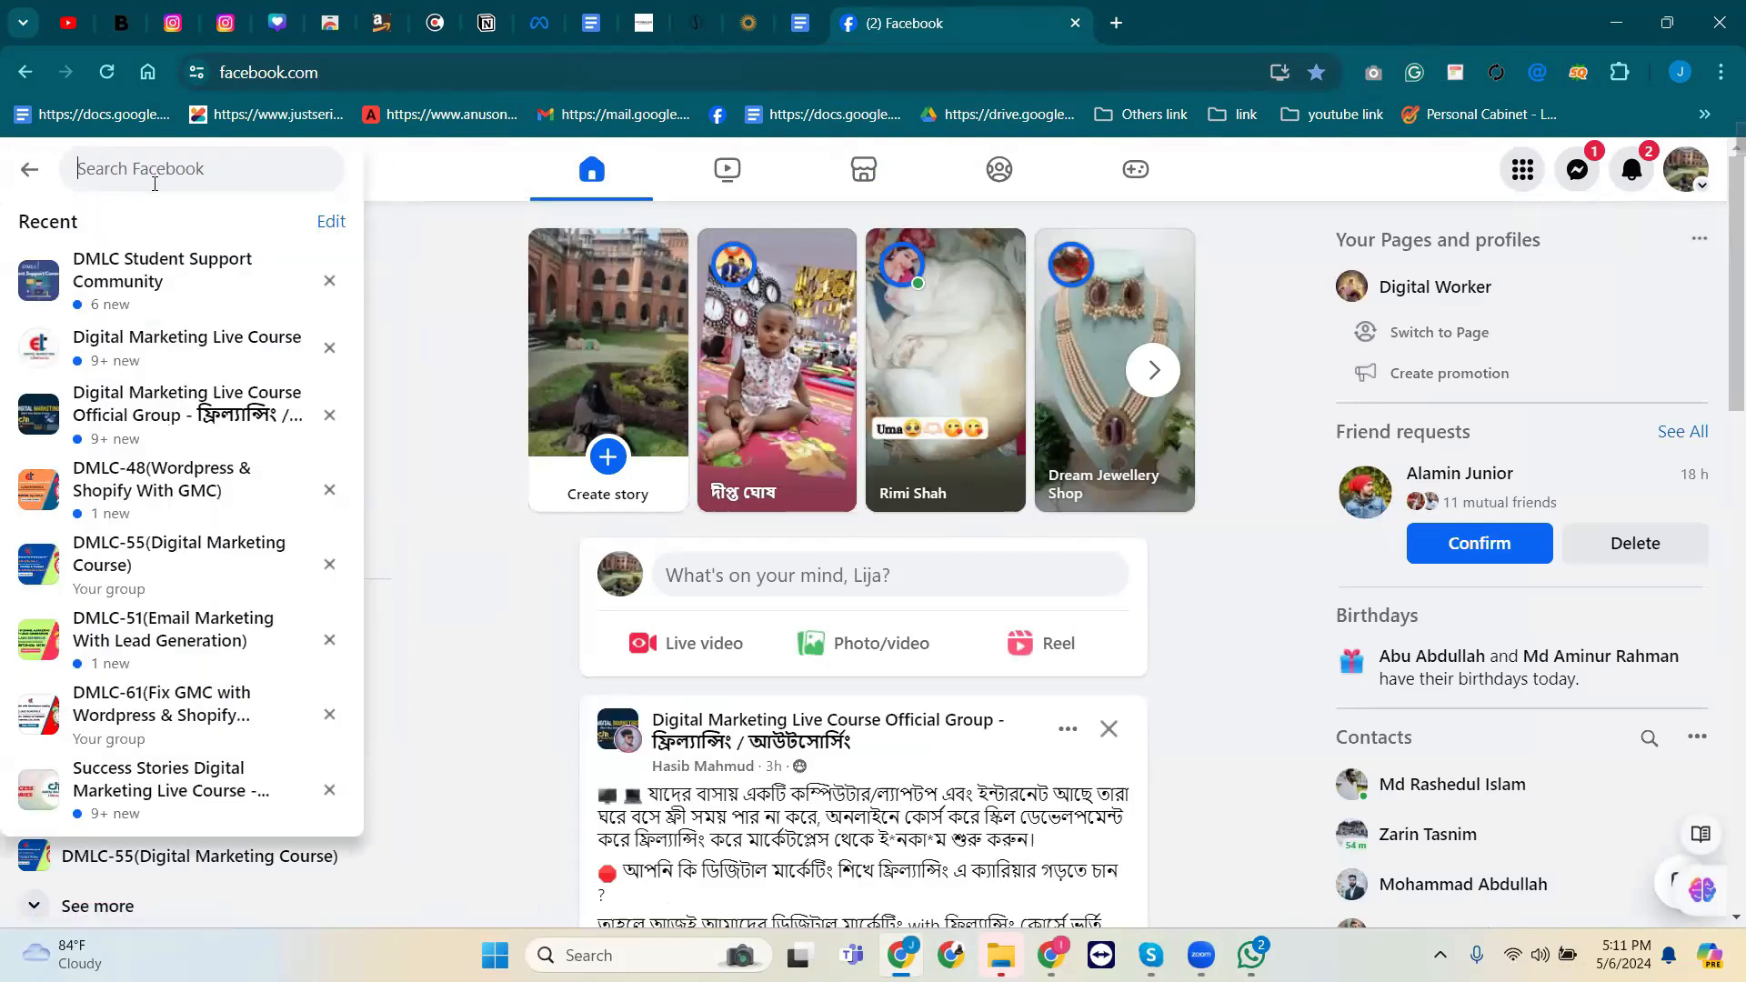
left_click(134, 271)
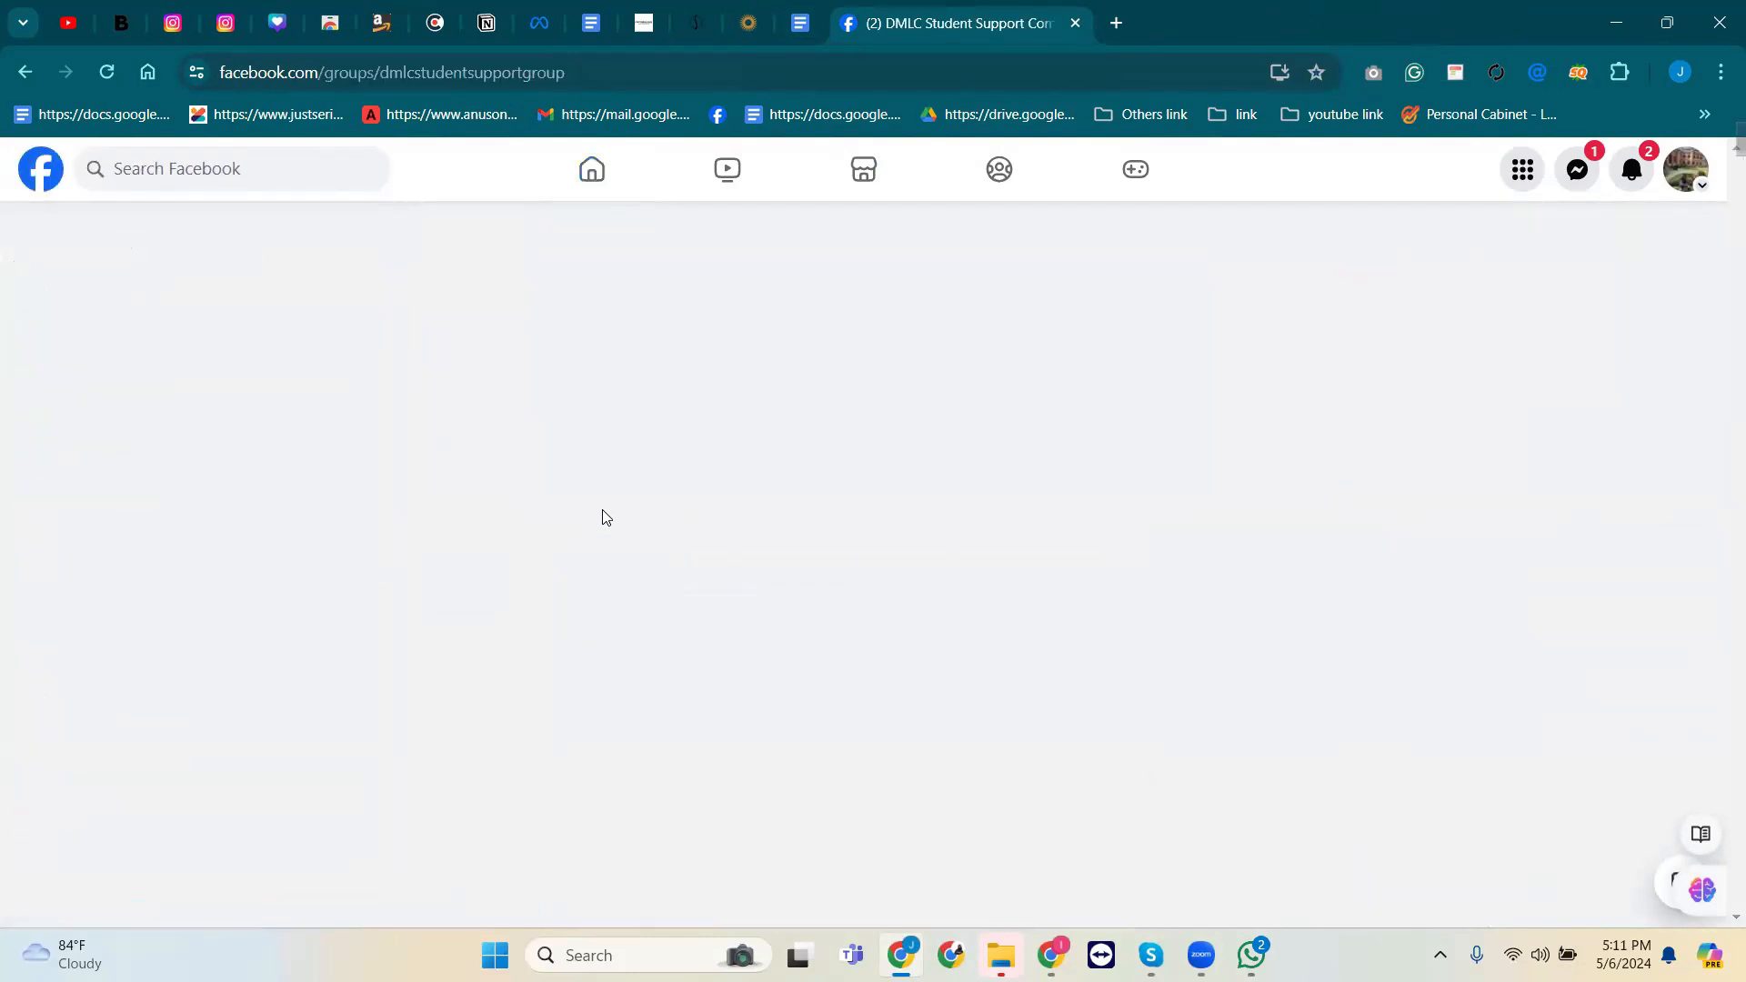
Look through the group's discussion feed for a student's "FACEBOOK MARKETING A TO Z" homework post.
scroll(600, 514, "down", 6)
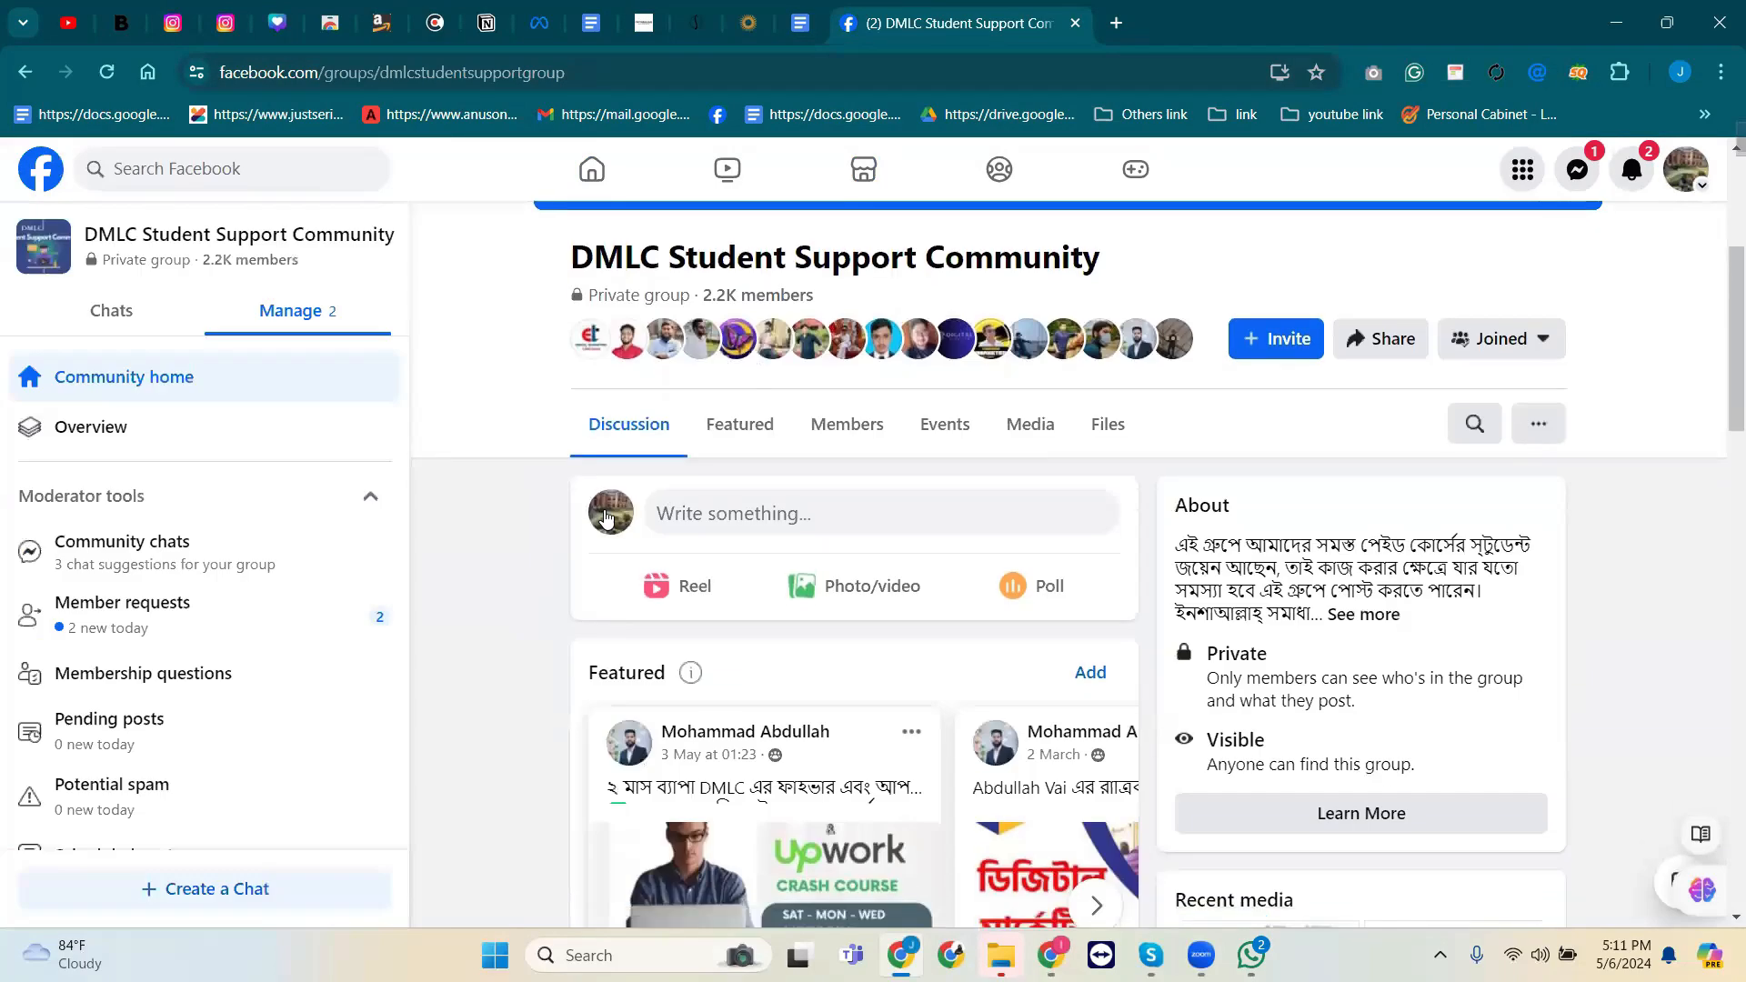
scroll(608, 517, "down", 9)
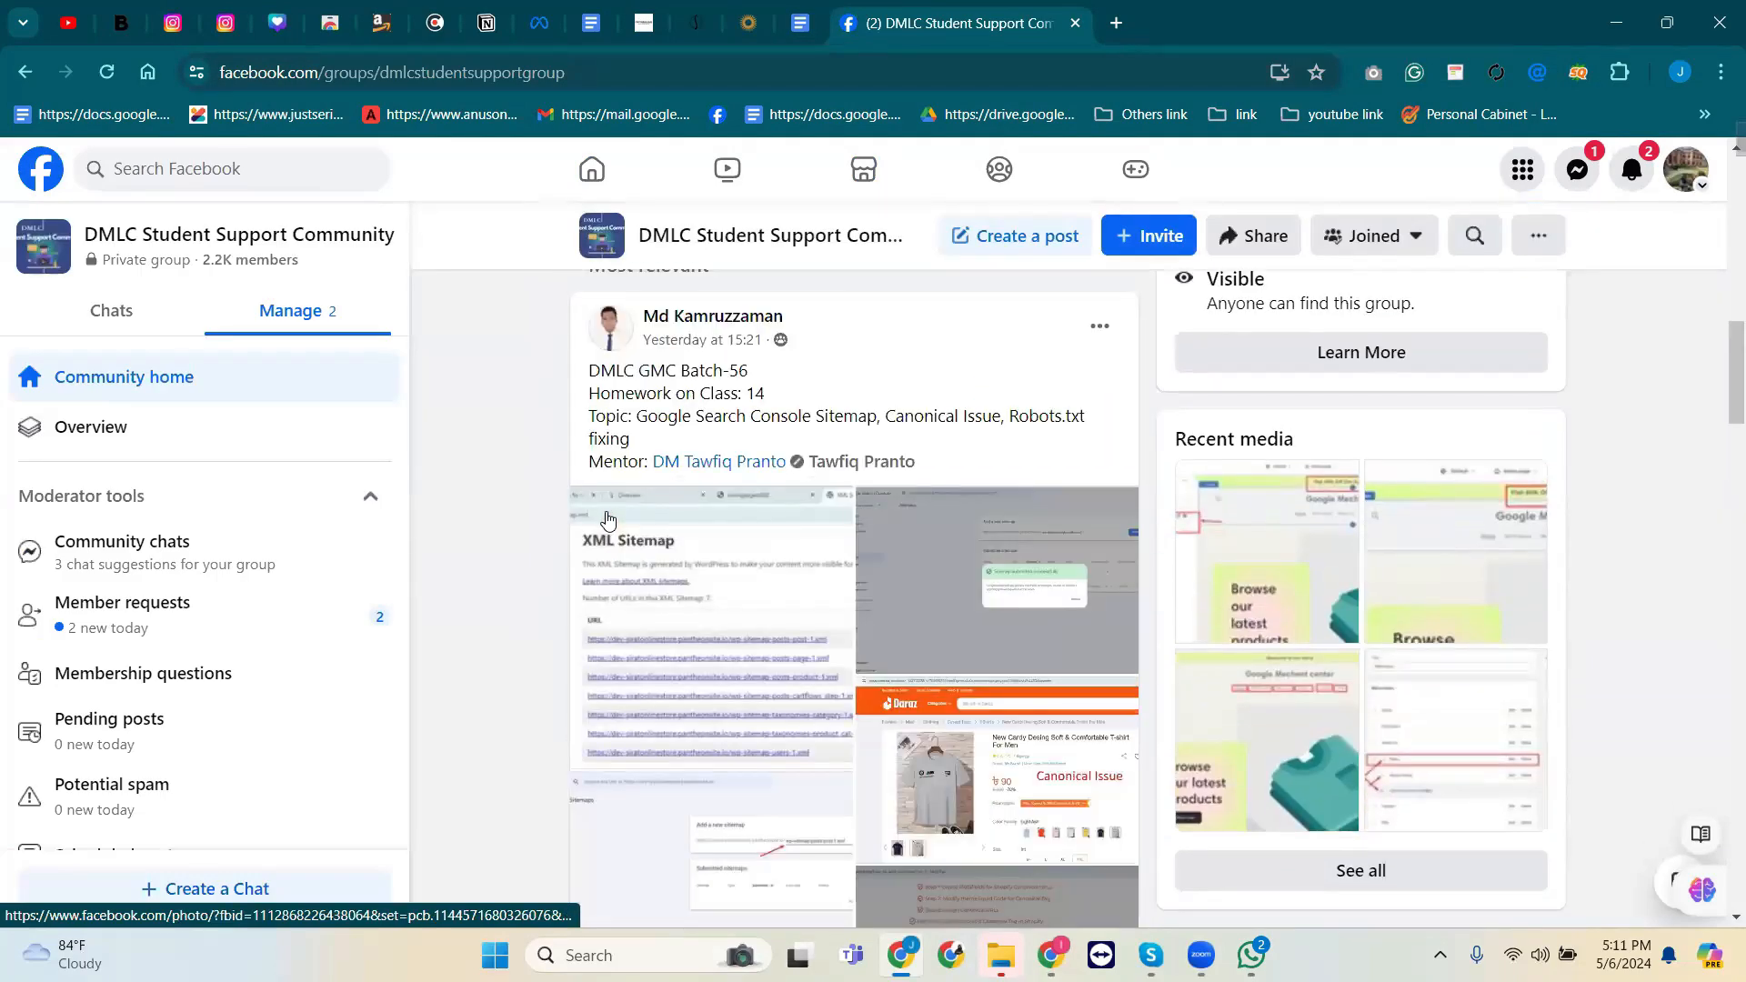
scroll(608, 517, "down", 20)
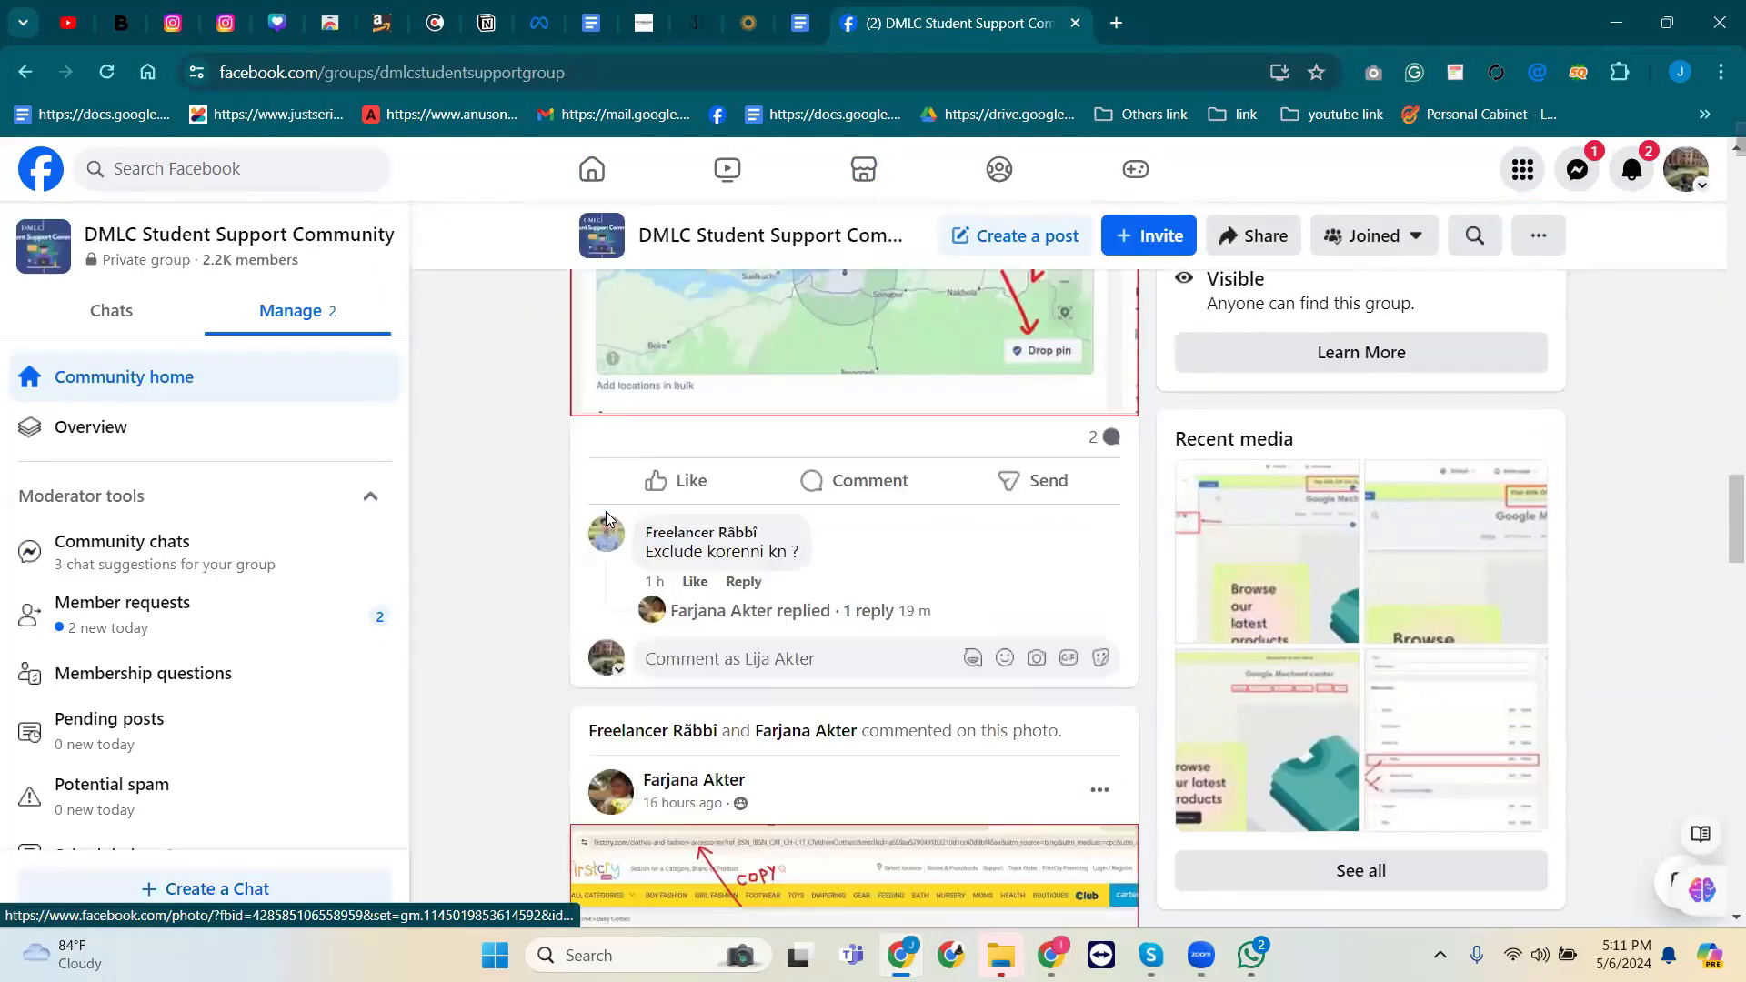
scroll(608, 515, "down", 9)
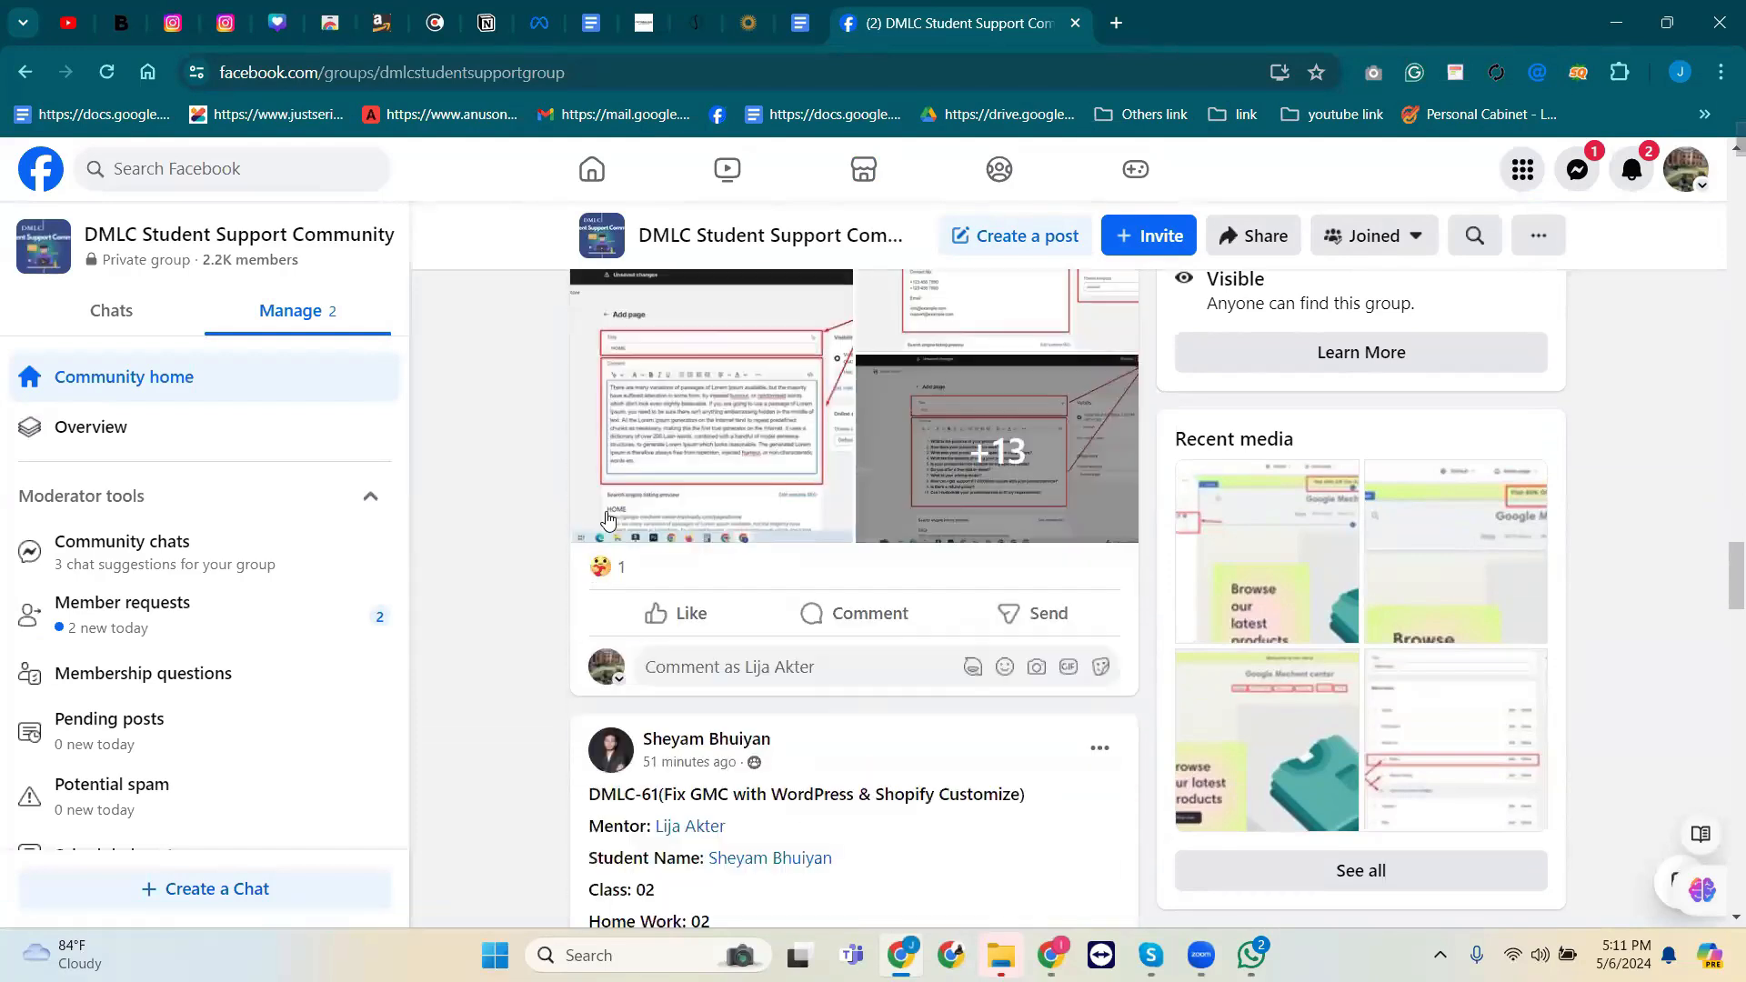
scroll(608, 515, "down", 12)
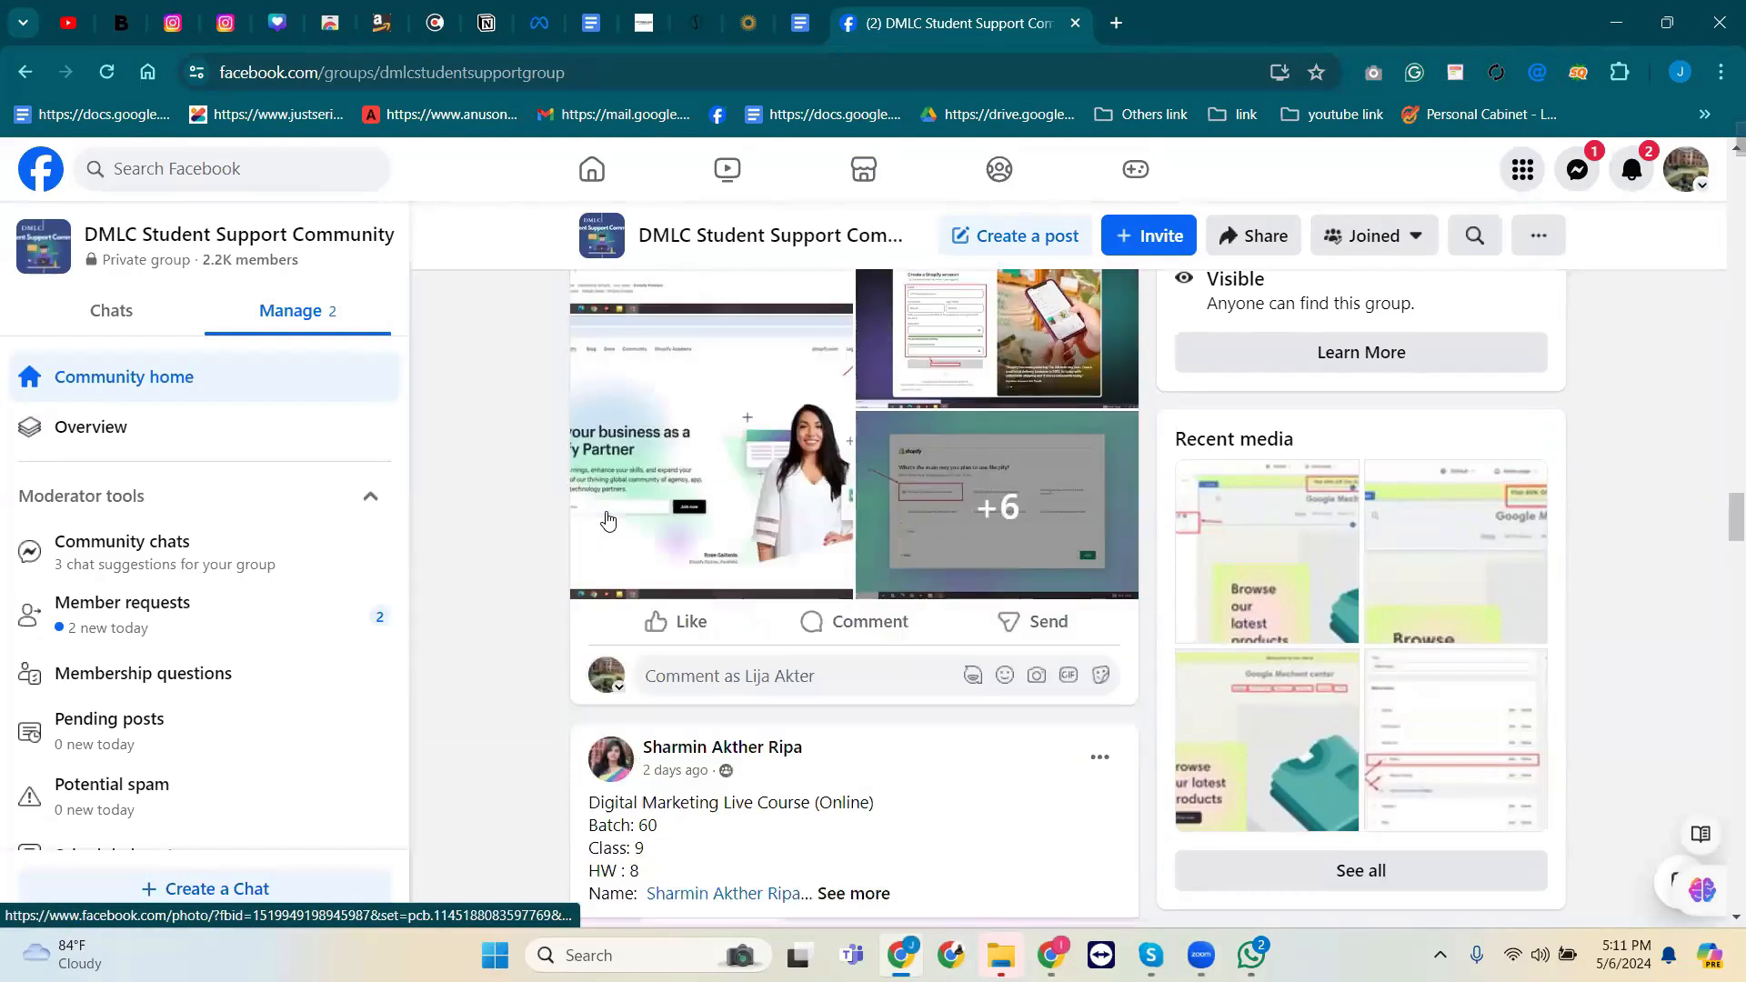
scroll(607, 517, "down", 15)
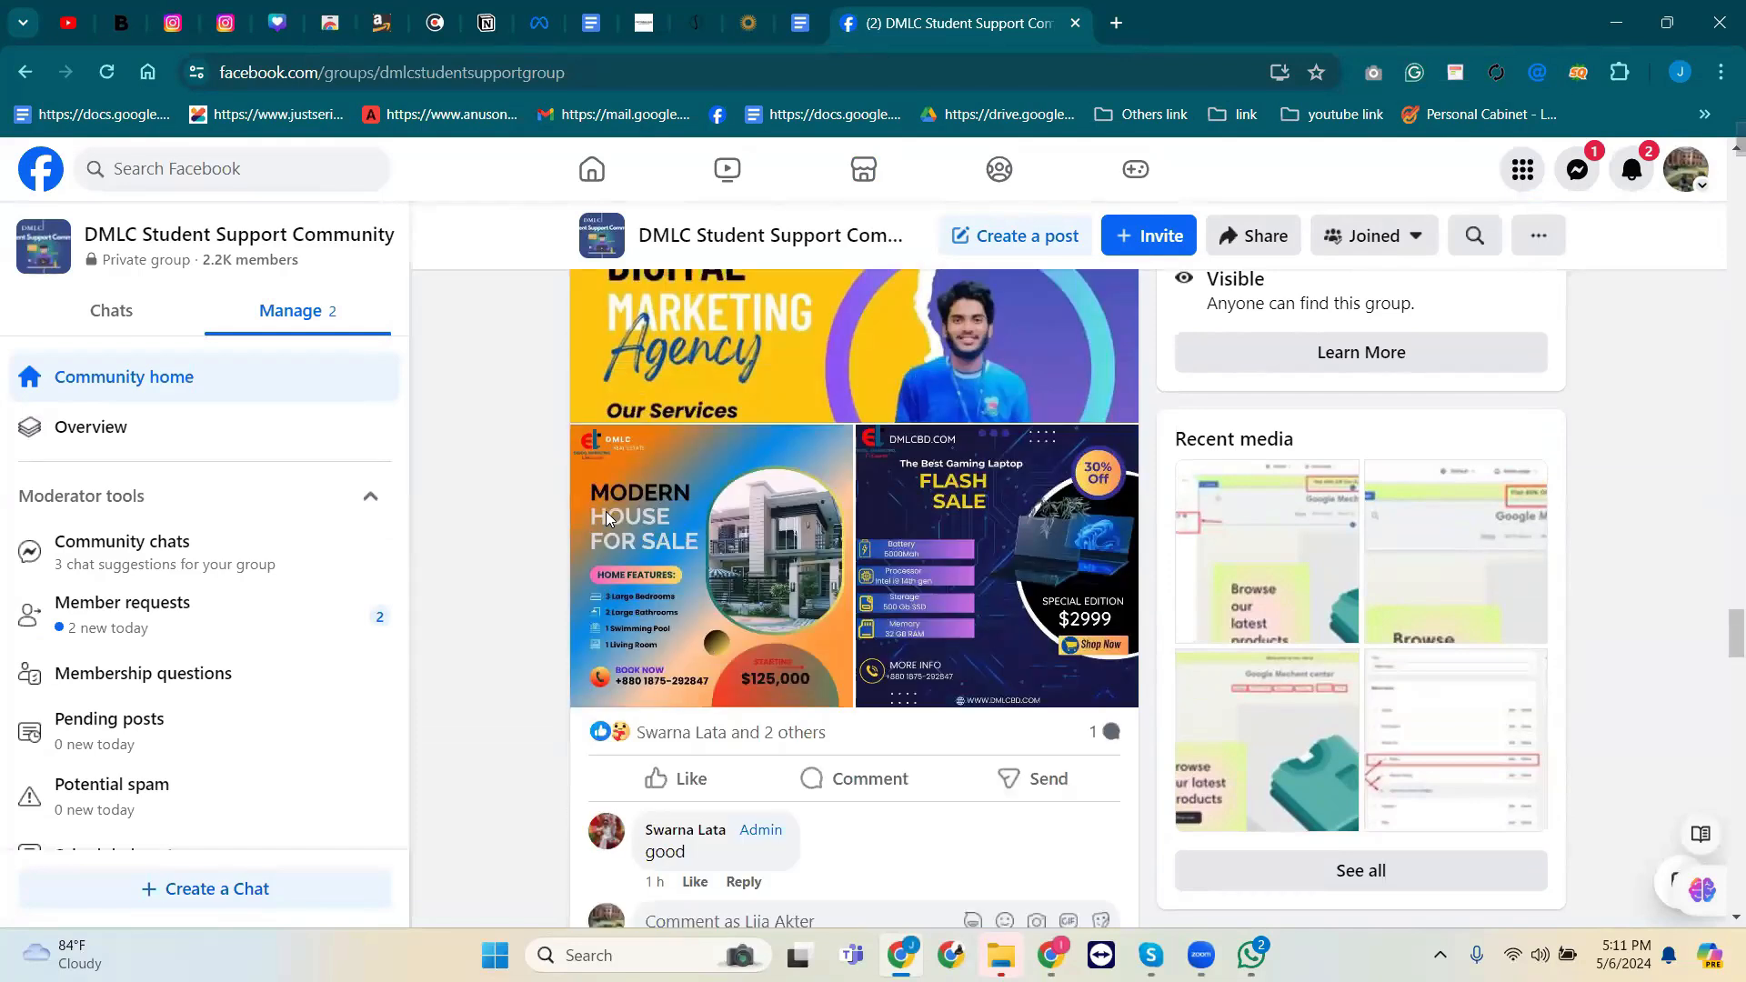
scroll(616, 516, "down", 15)
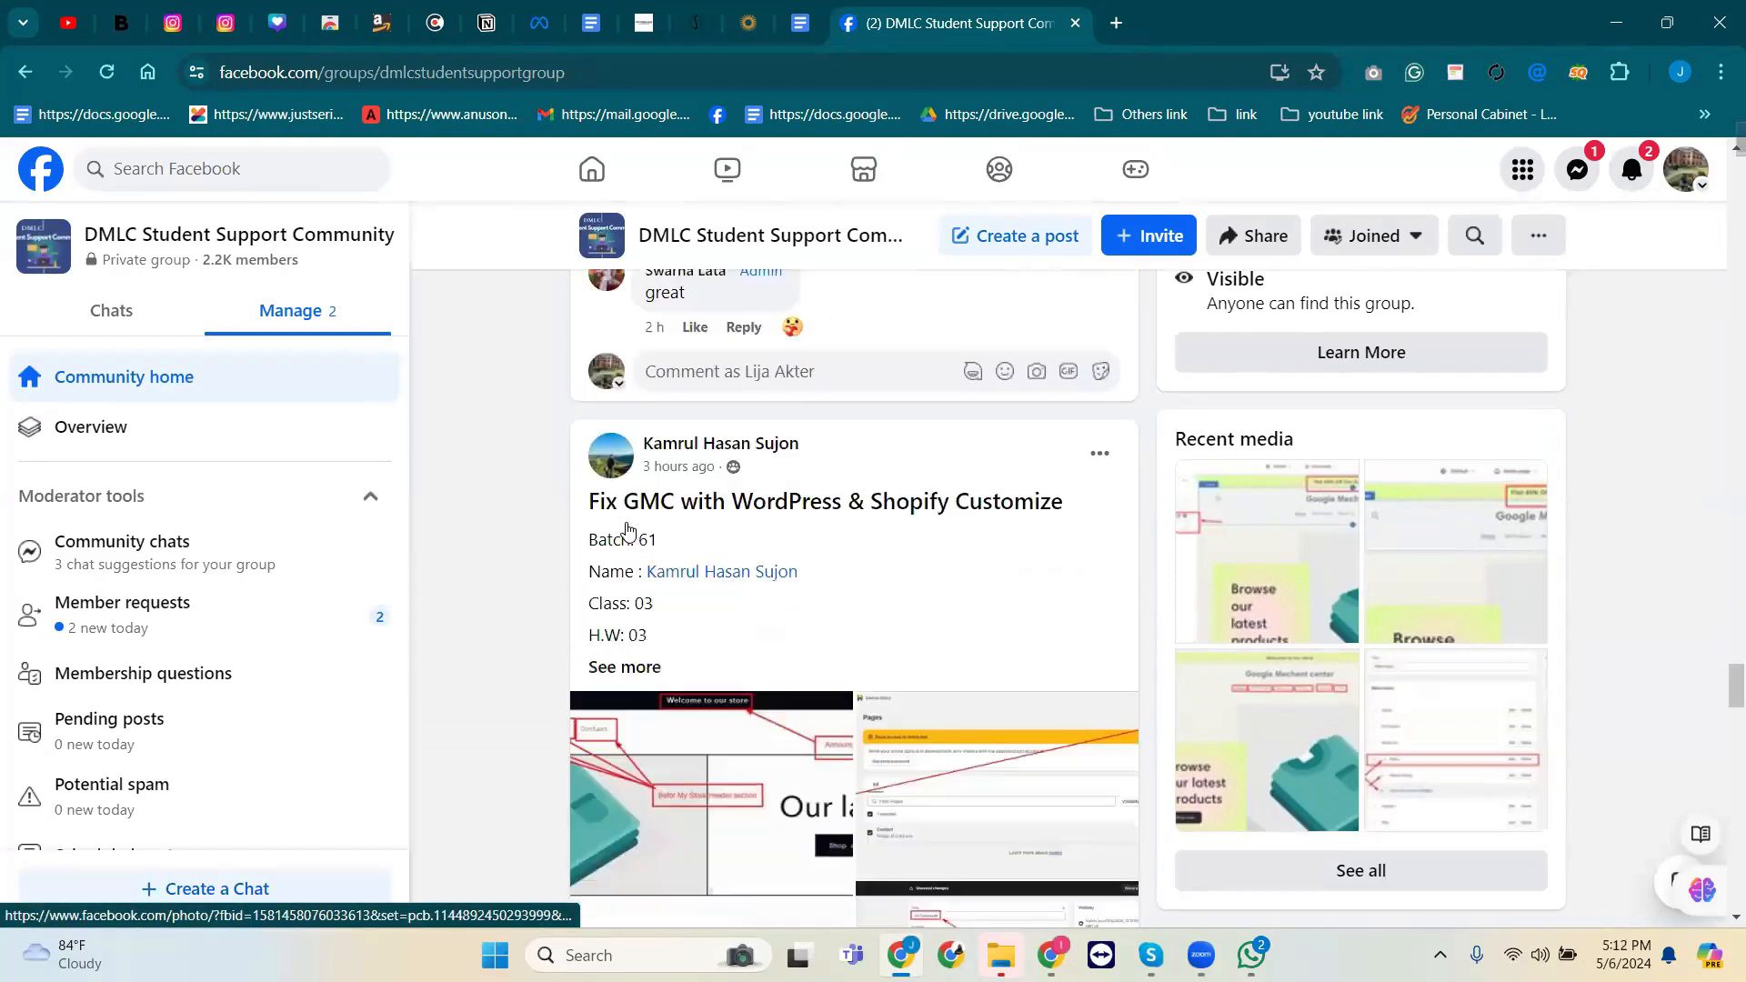
scroll(628, 529, "down", 15)
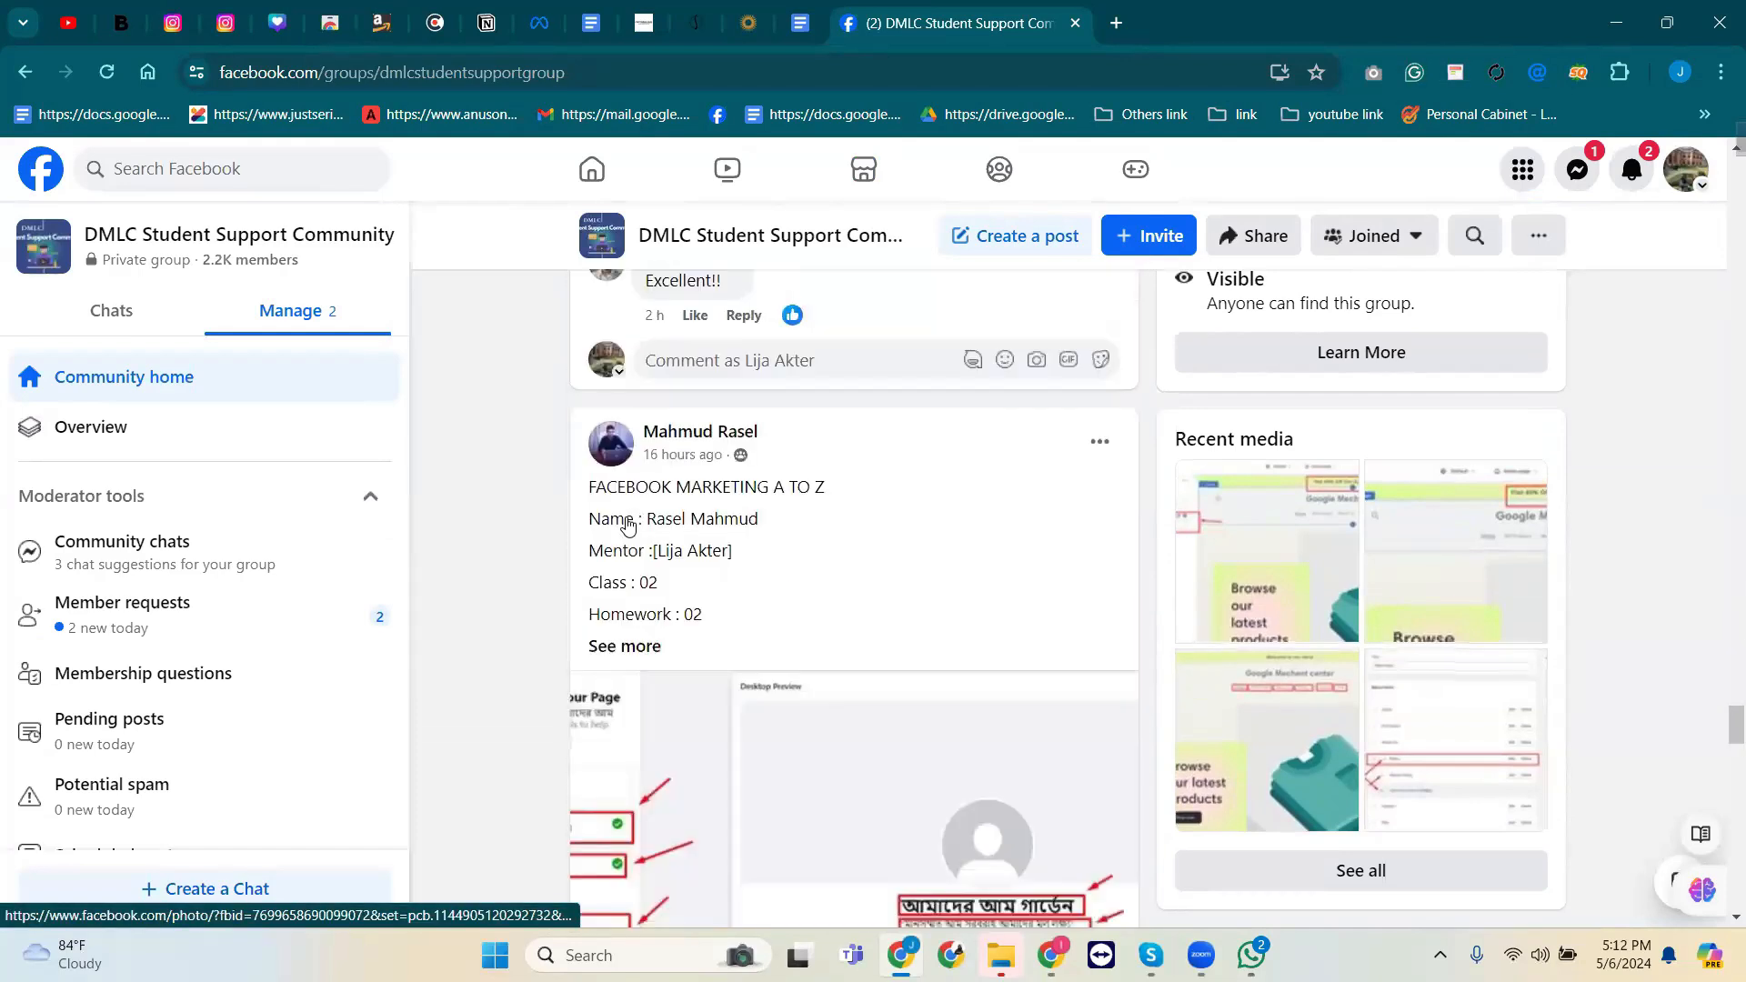
scroll(625, 523, "up", 4)
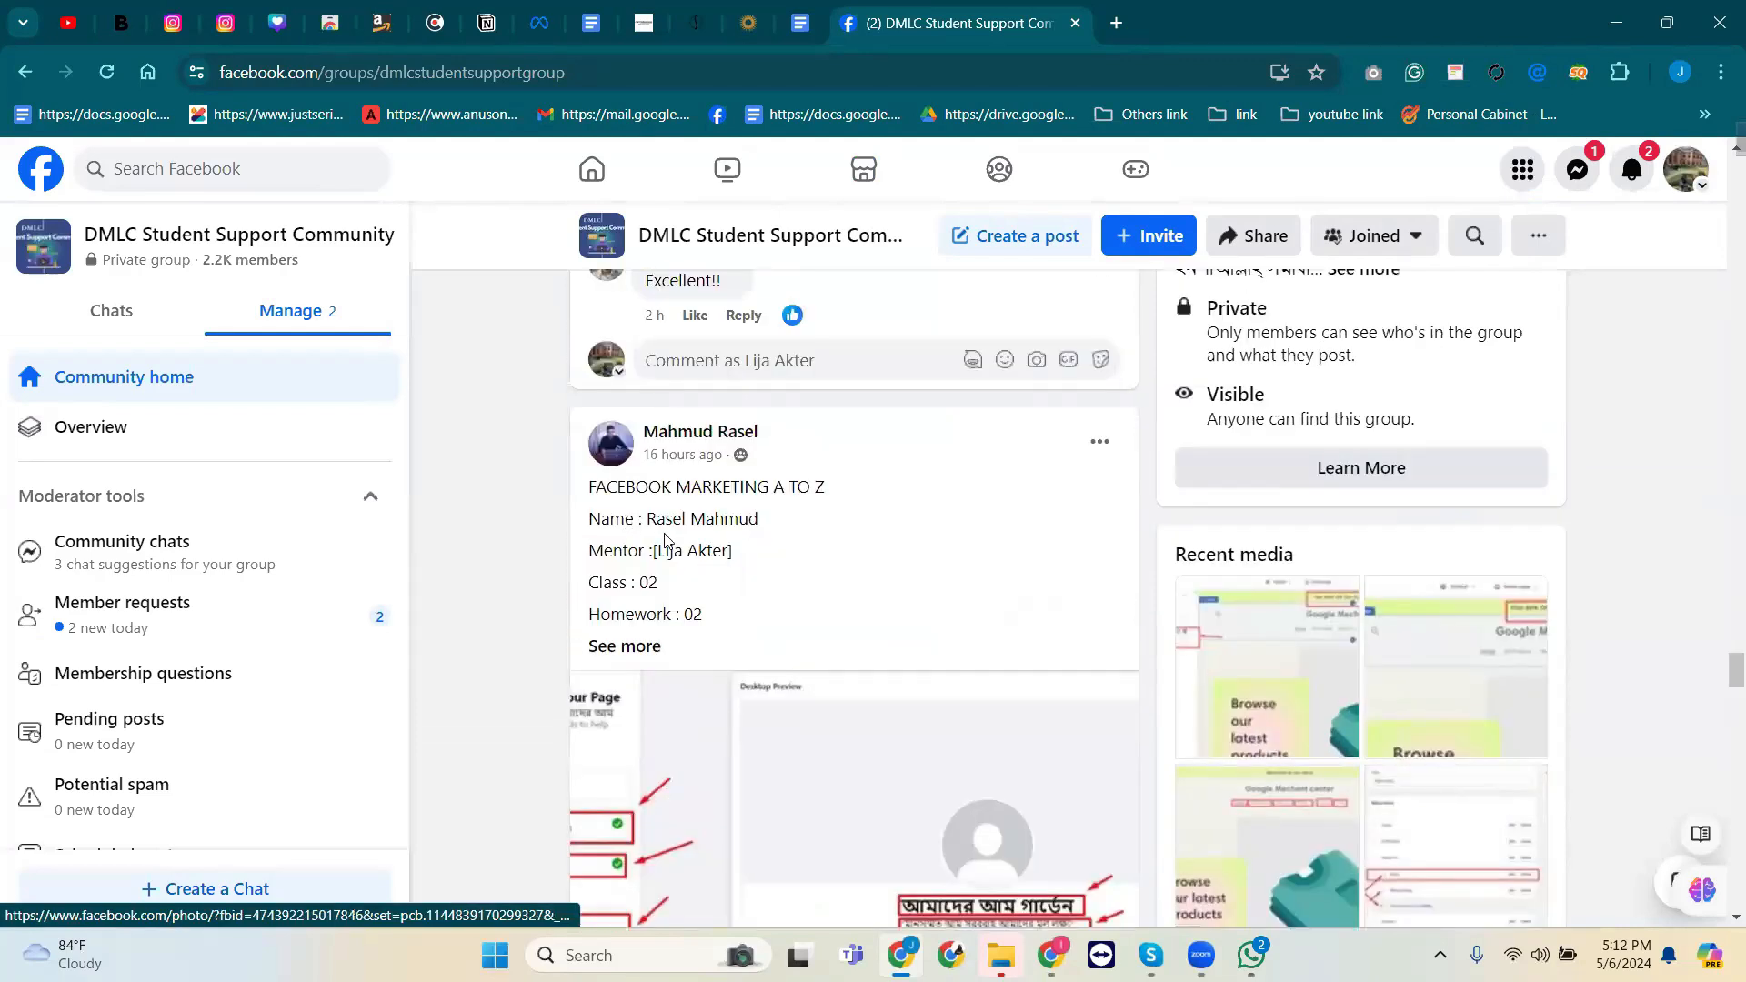
Expand the Facebook Marketing homework post's full text and examine its heading details, topic line and class number.
left_click(628, 645)
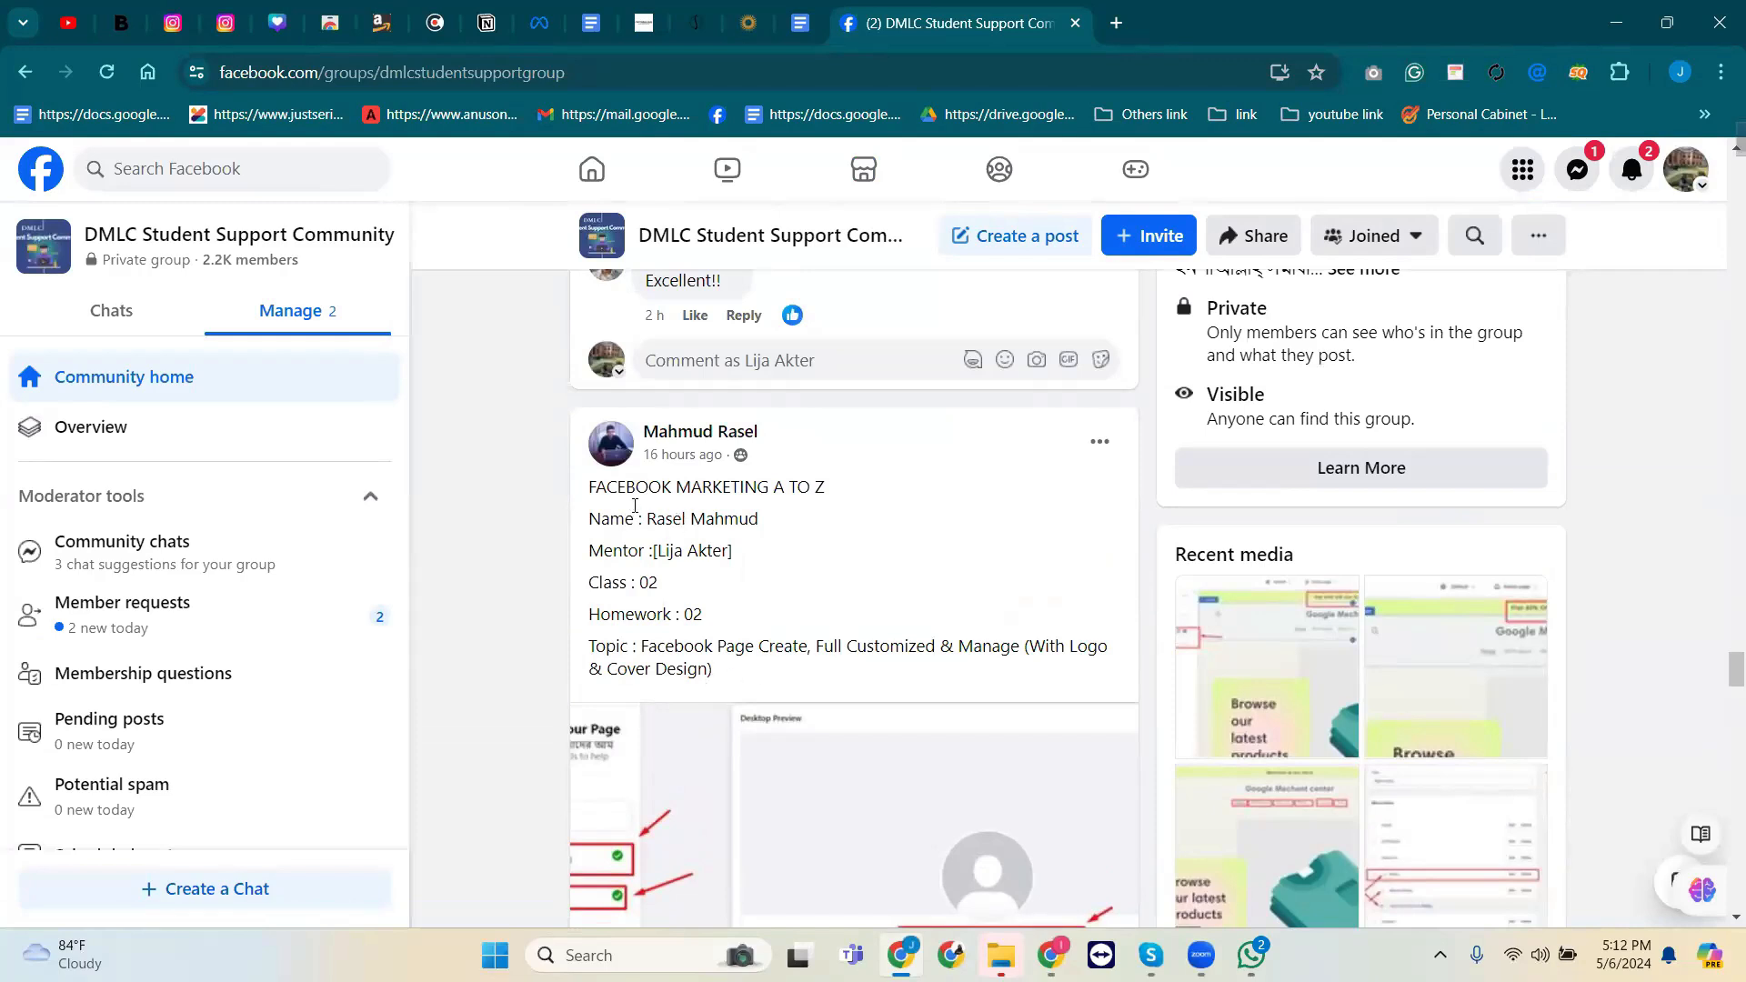
left_click_drag(587, 494, 805, 670)
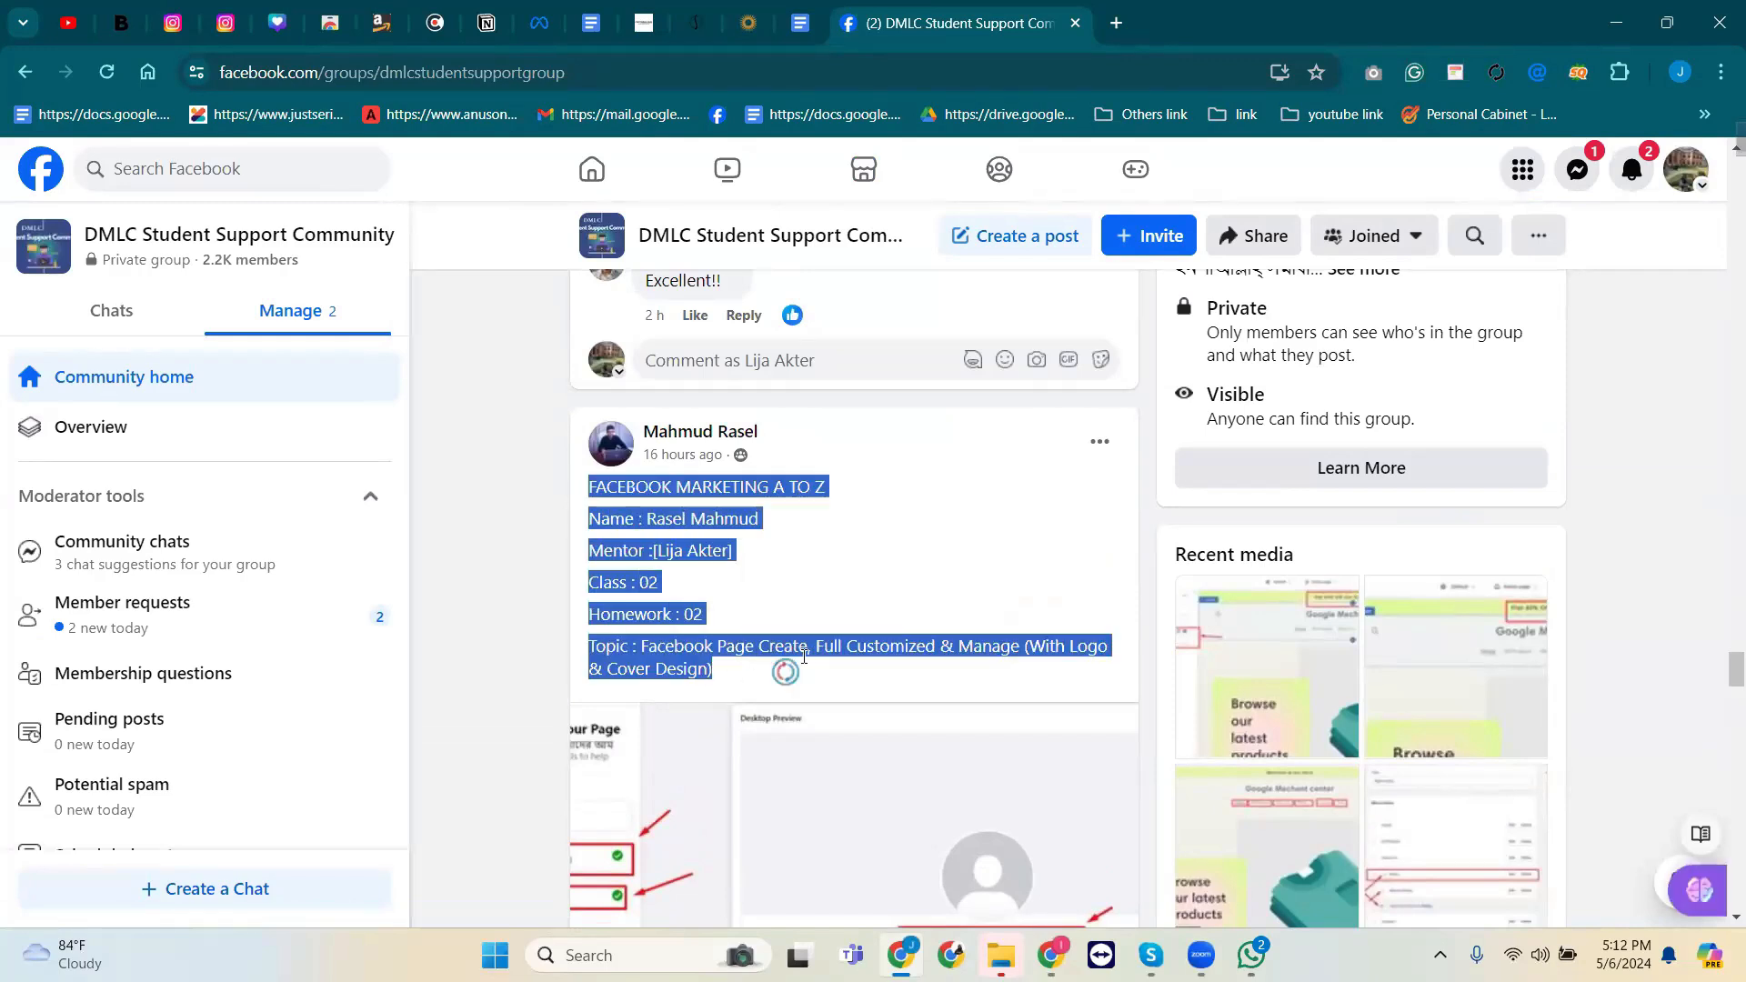
left_click(637, 663)
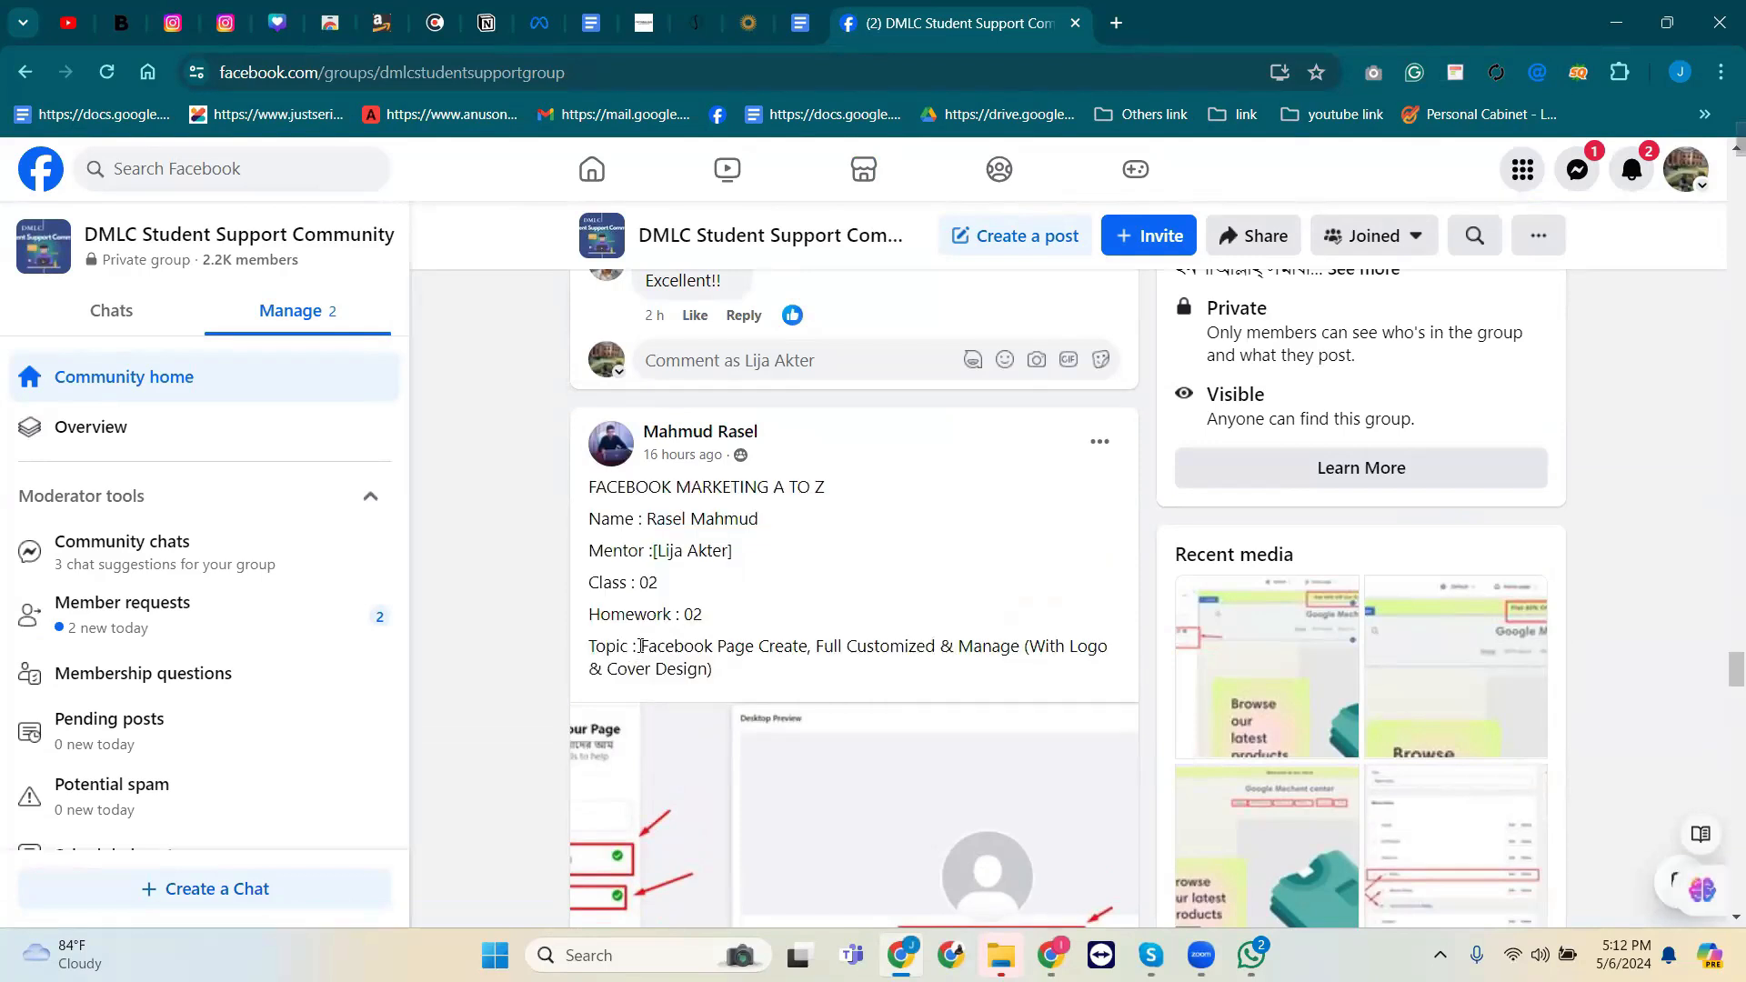
left_click_drag(641, 647, 812, 670)
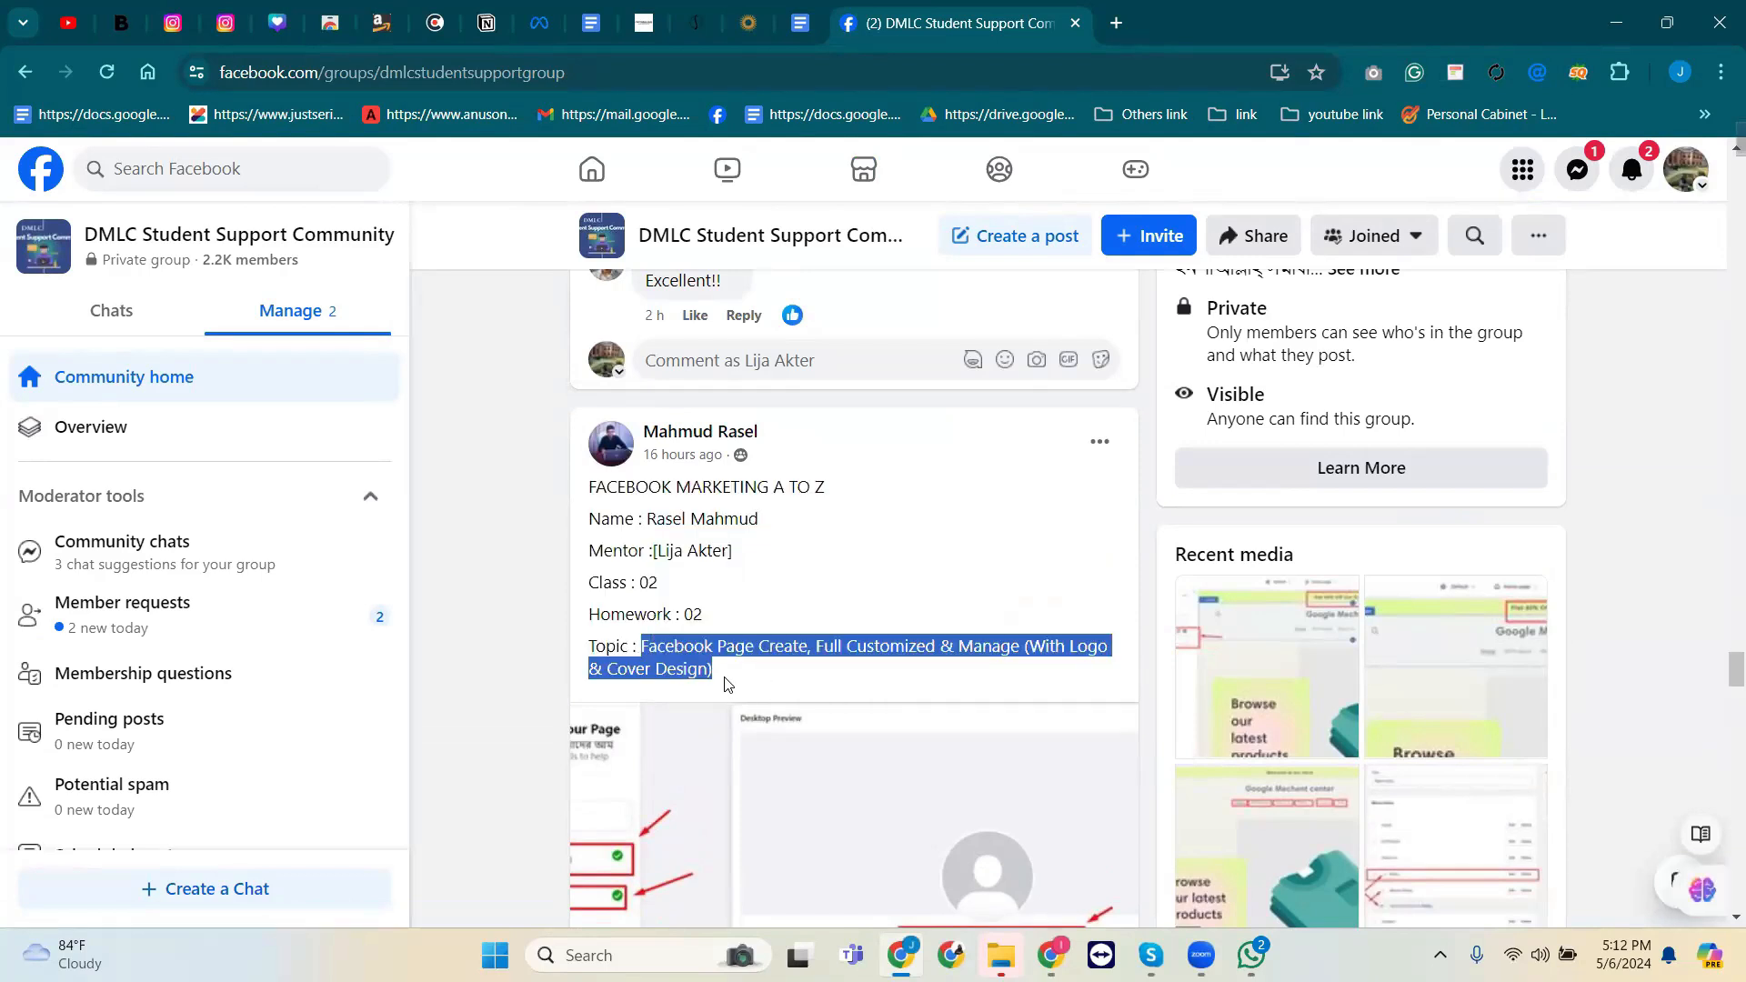
left_click(658, 603)
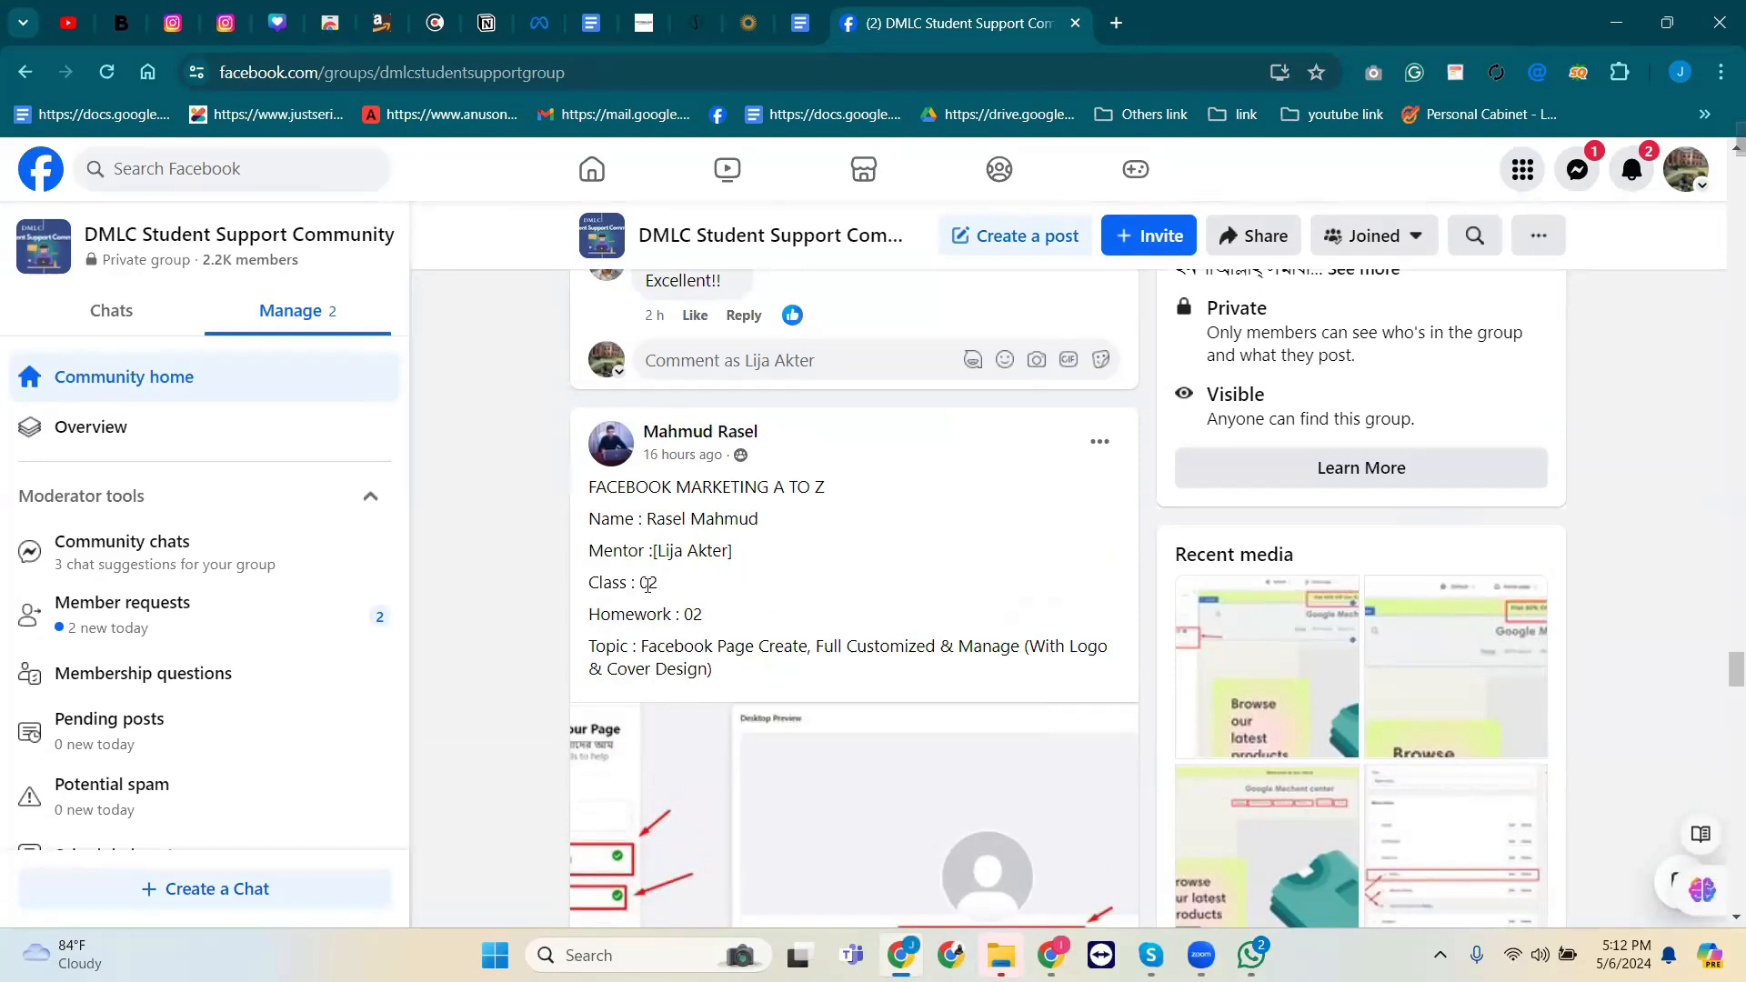
left_click_drag(658, 583, 648, 583)
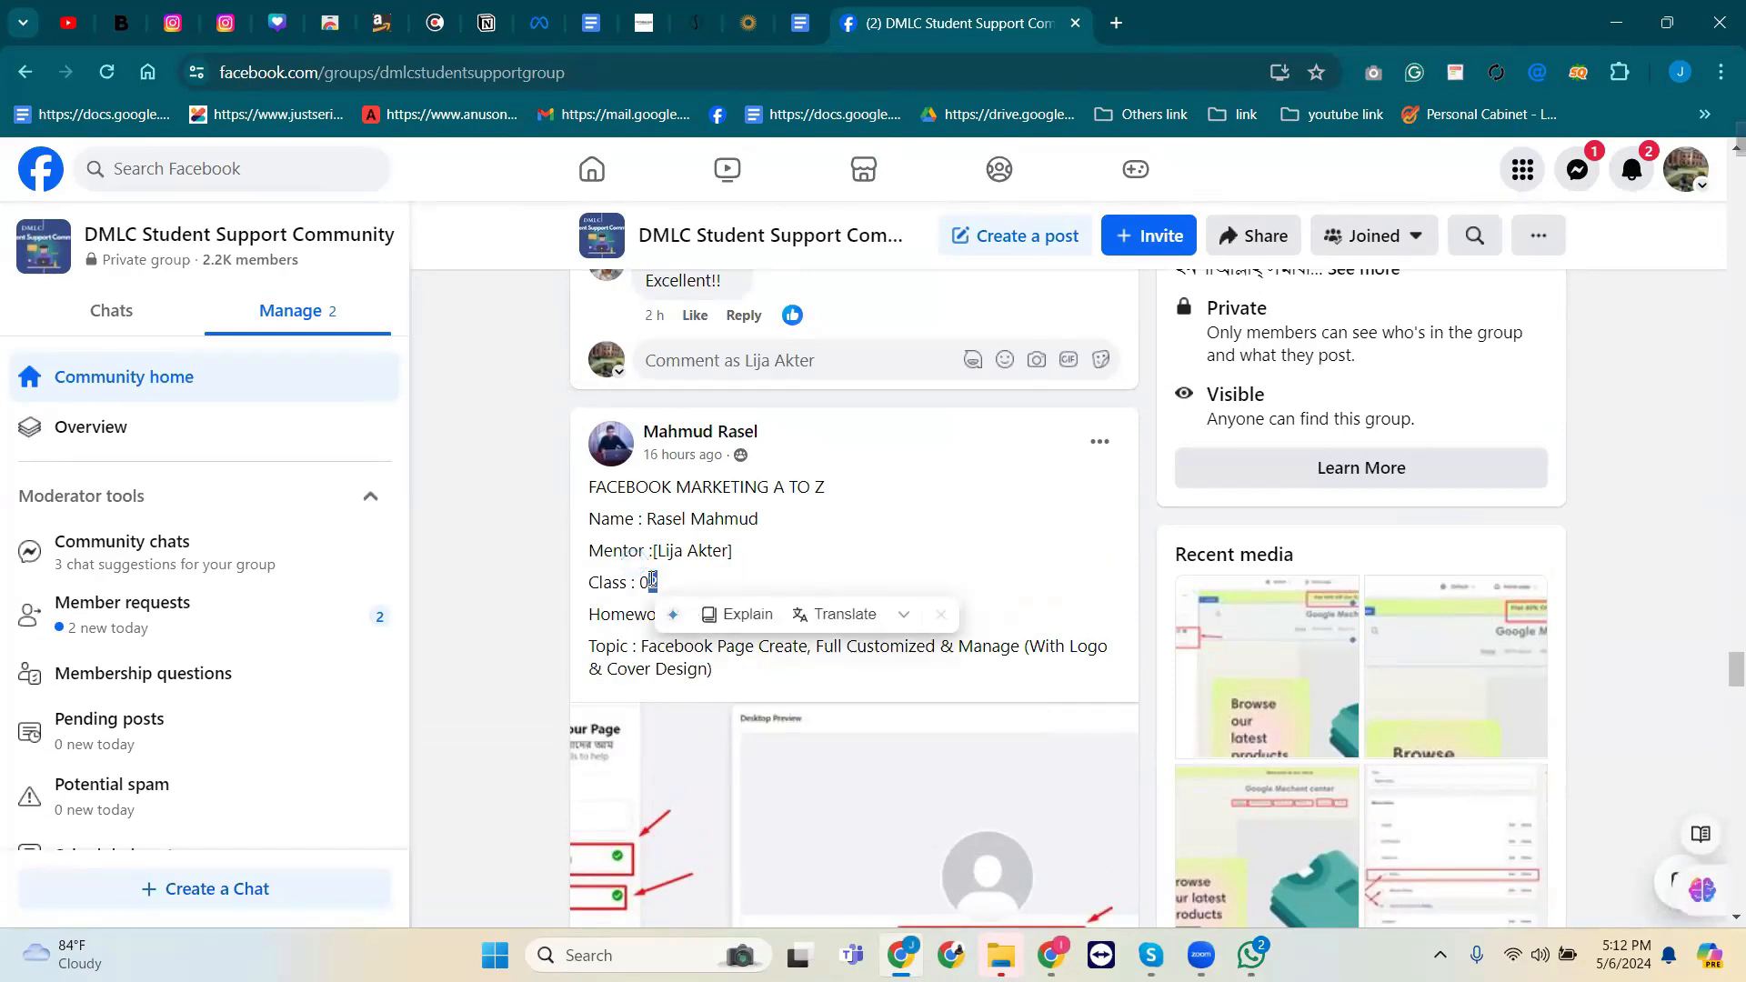
left_click(651, 580)
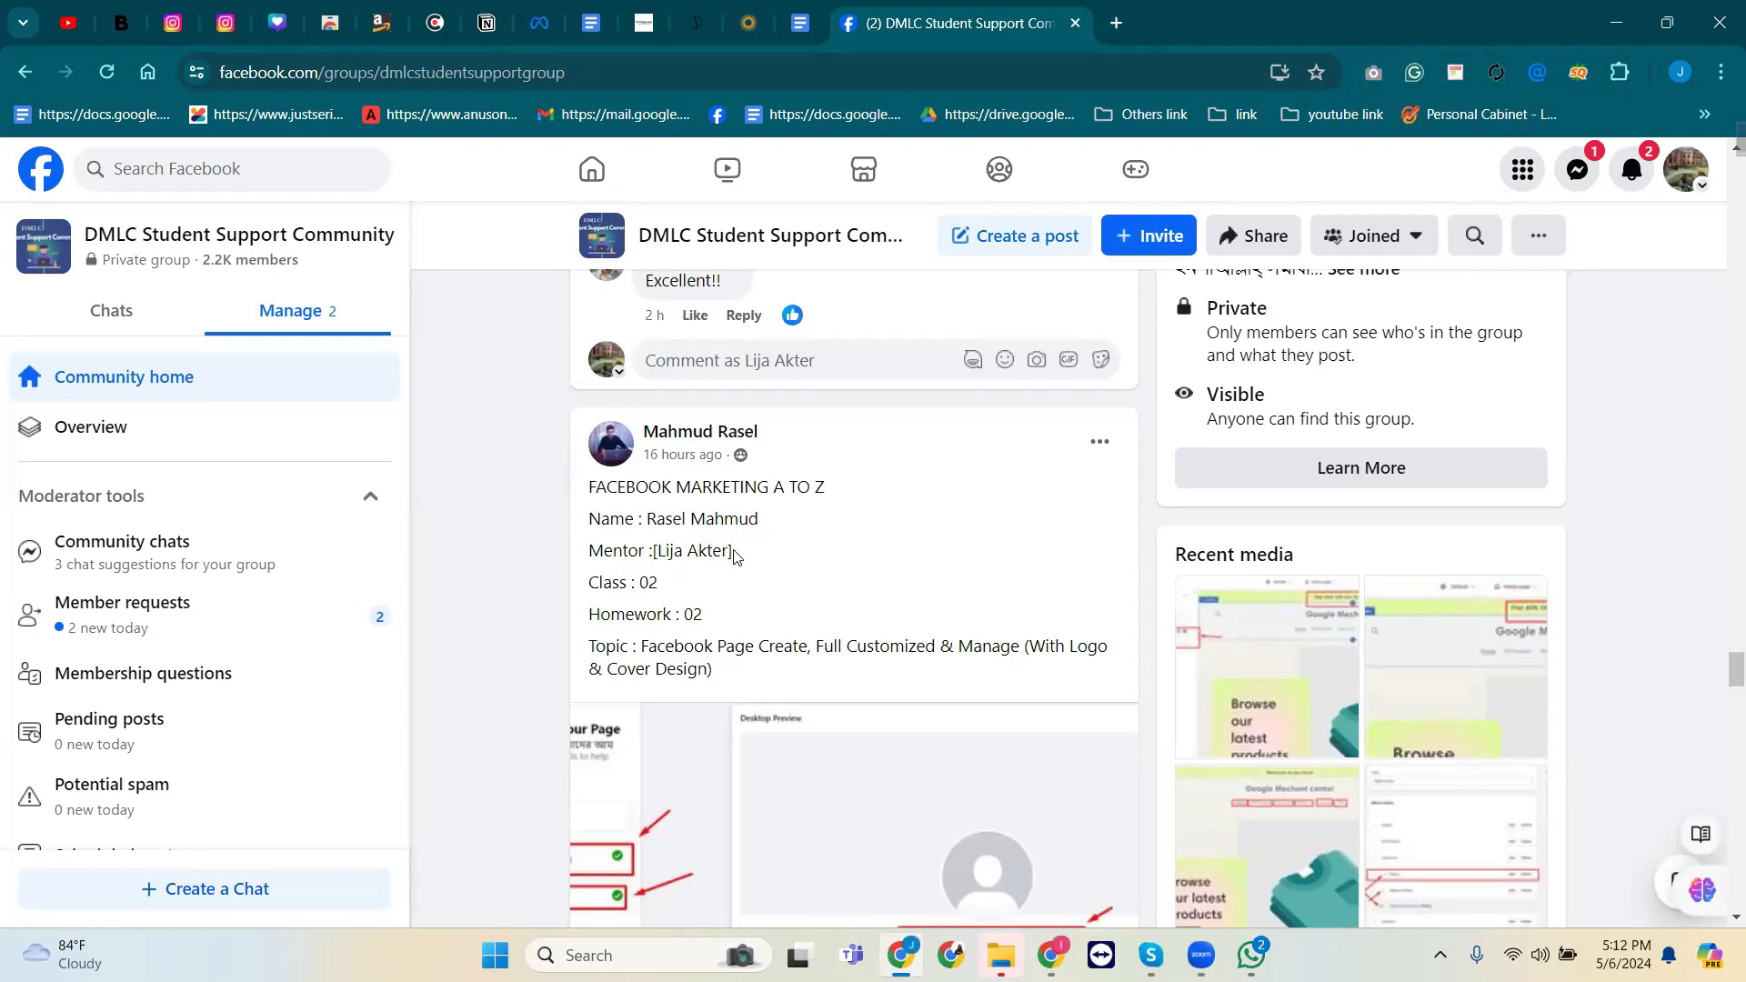
Examine the homework post's class and topic lines, its attached page-setup screenshots and the comments below.
double_click(607, 582)
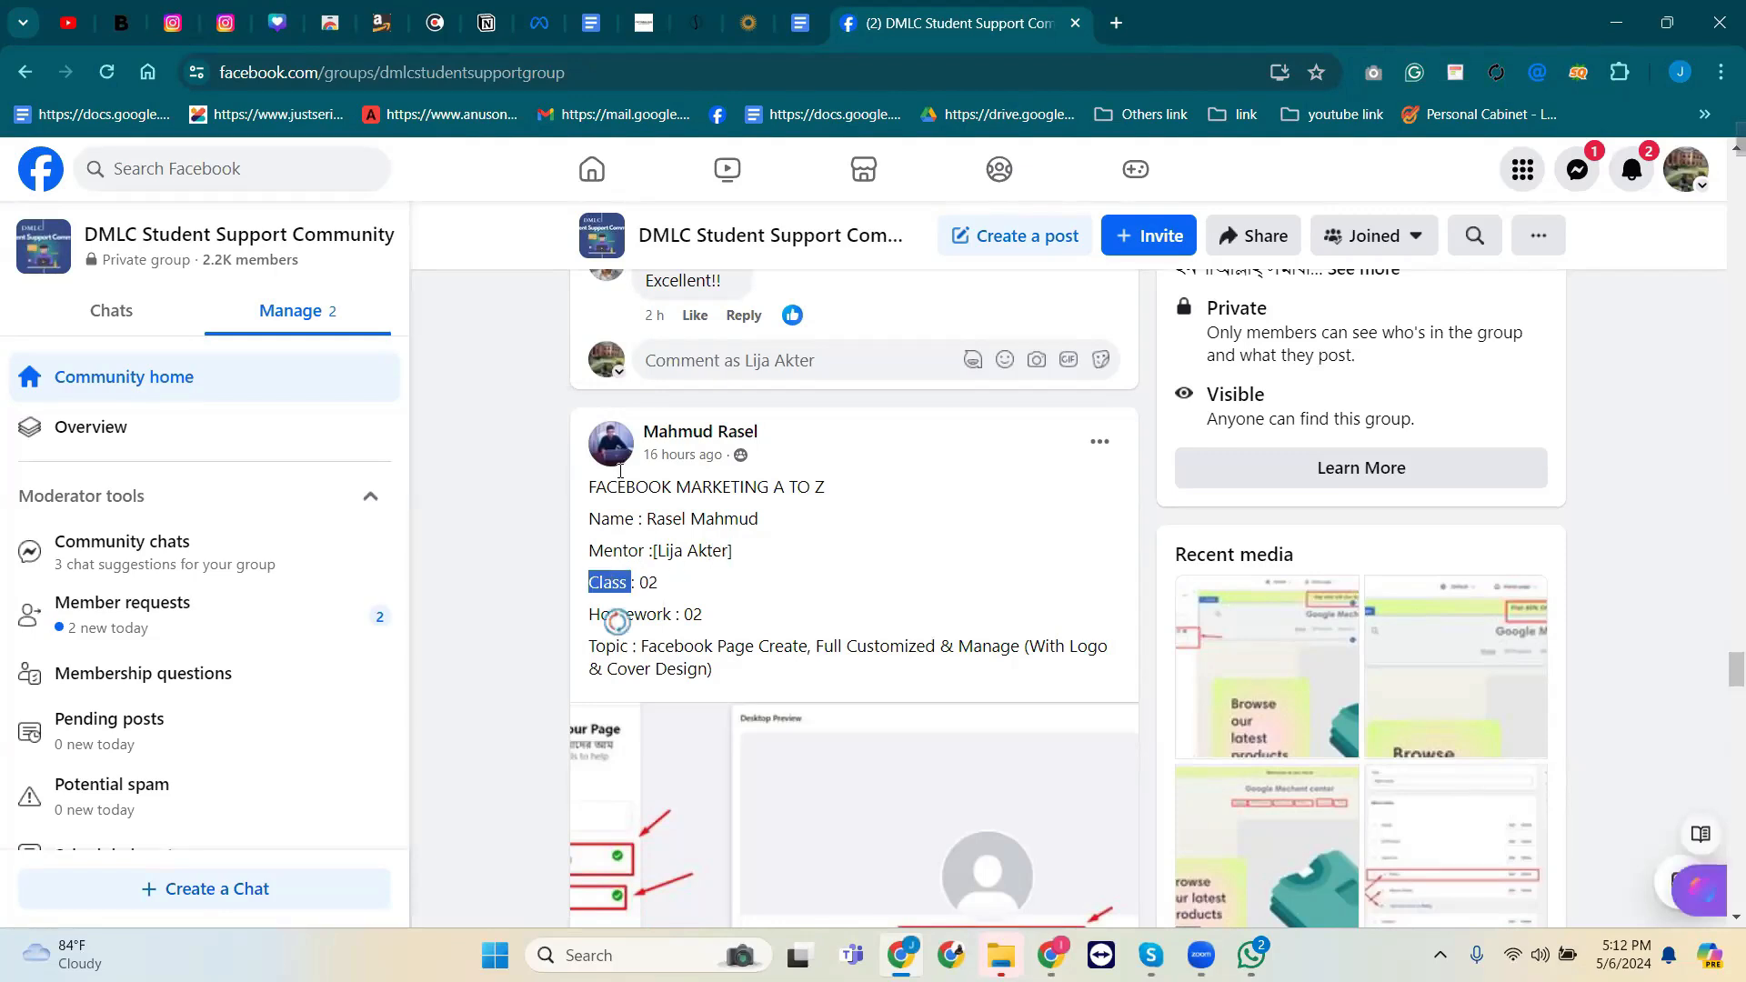
left_click(853, 514)
left_click_drag(622, 657, 810, 671)
left_click(799, 670)
scroll(797, 637, "down", 5)
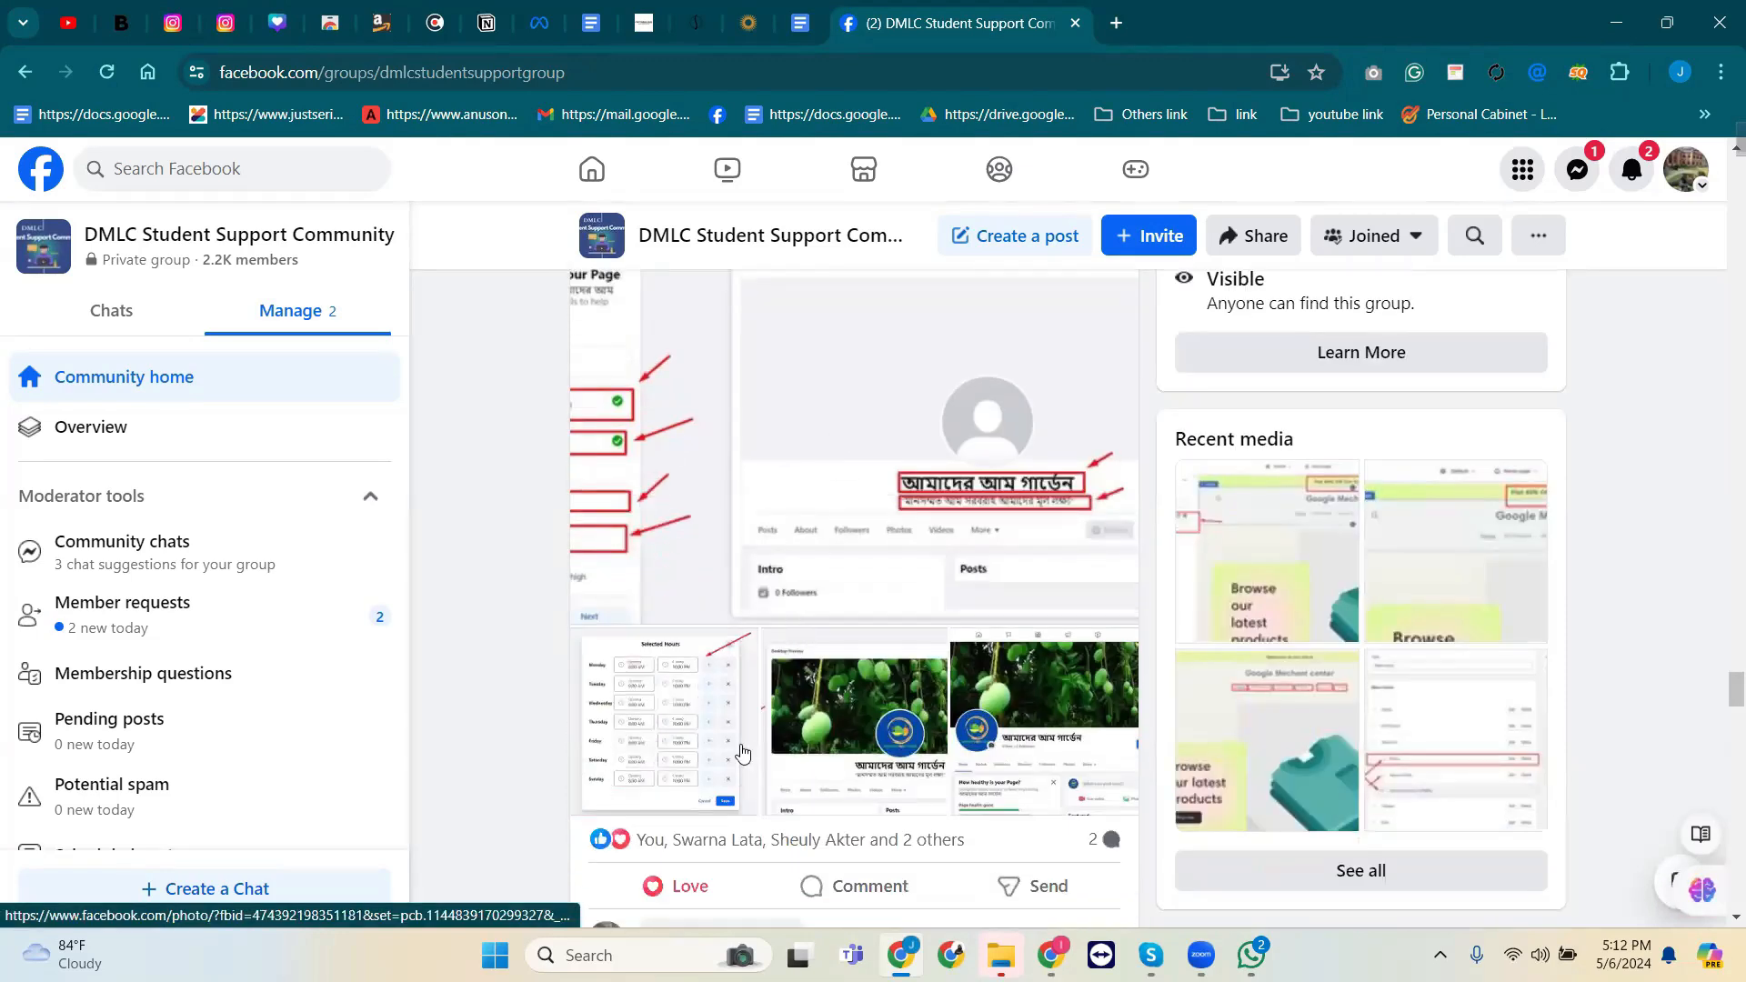
scroll(753, 746, "down", 6)
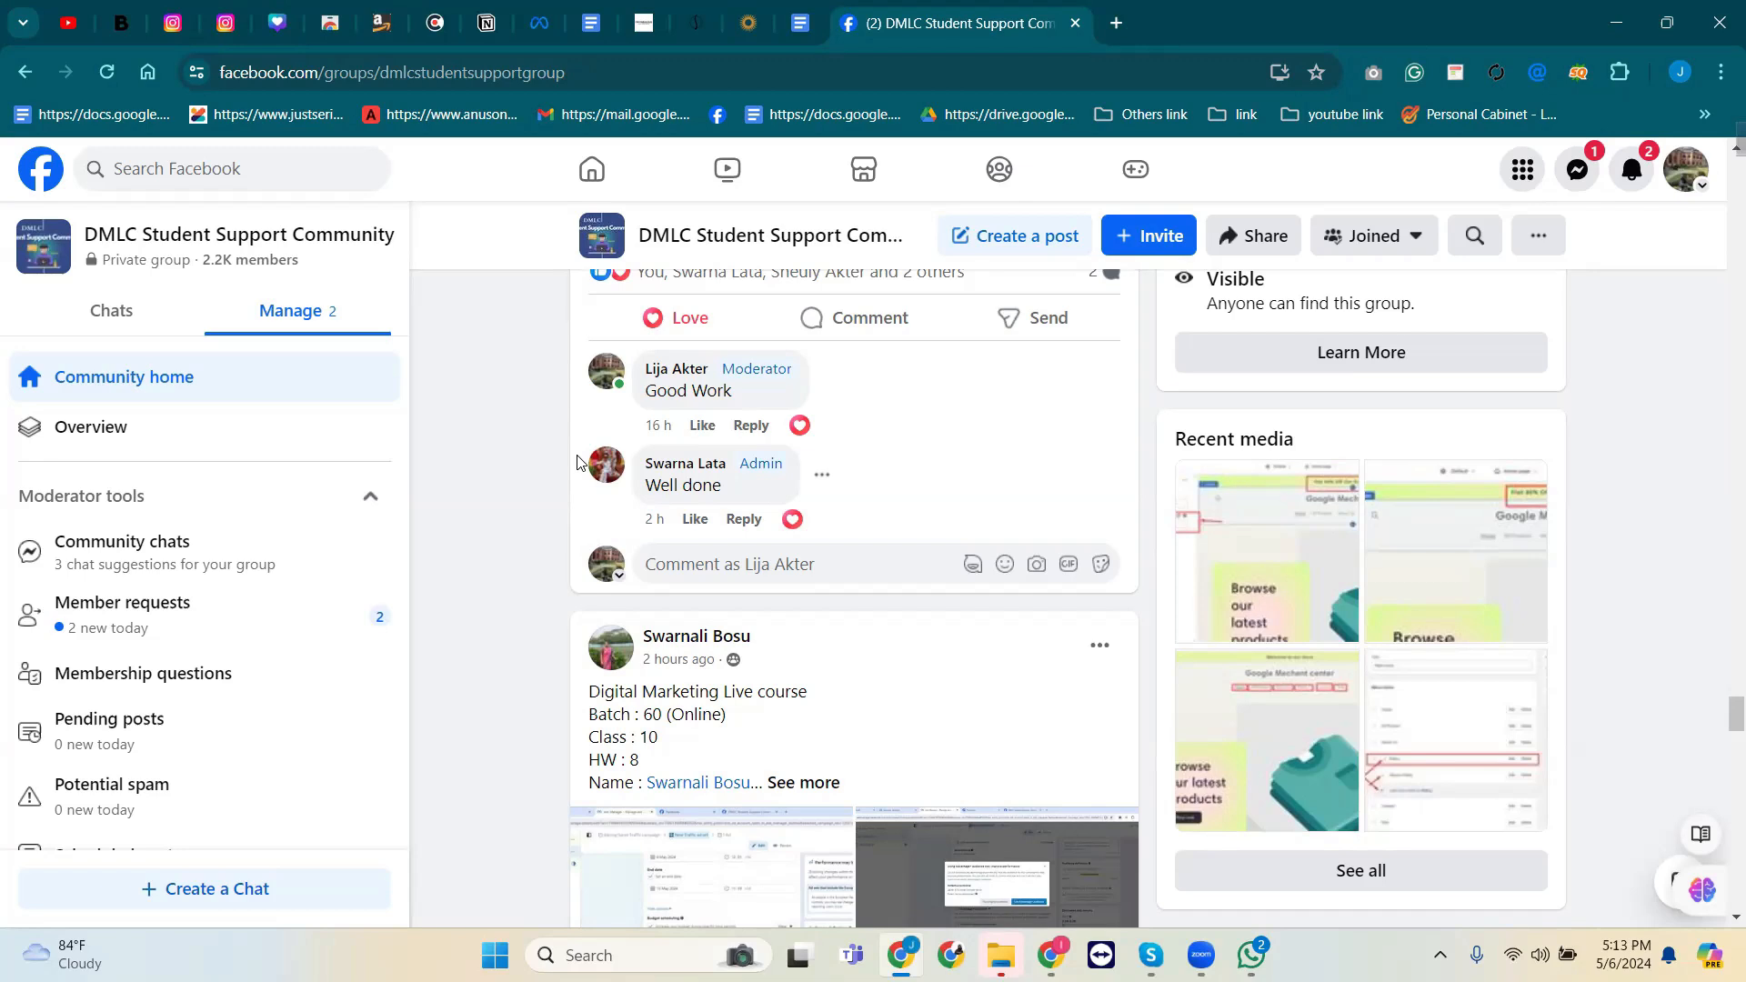
Approve both pending member requests of the DMLC Student Support Community group and return to the Facebook home feed.
left_click(151, 623)
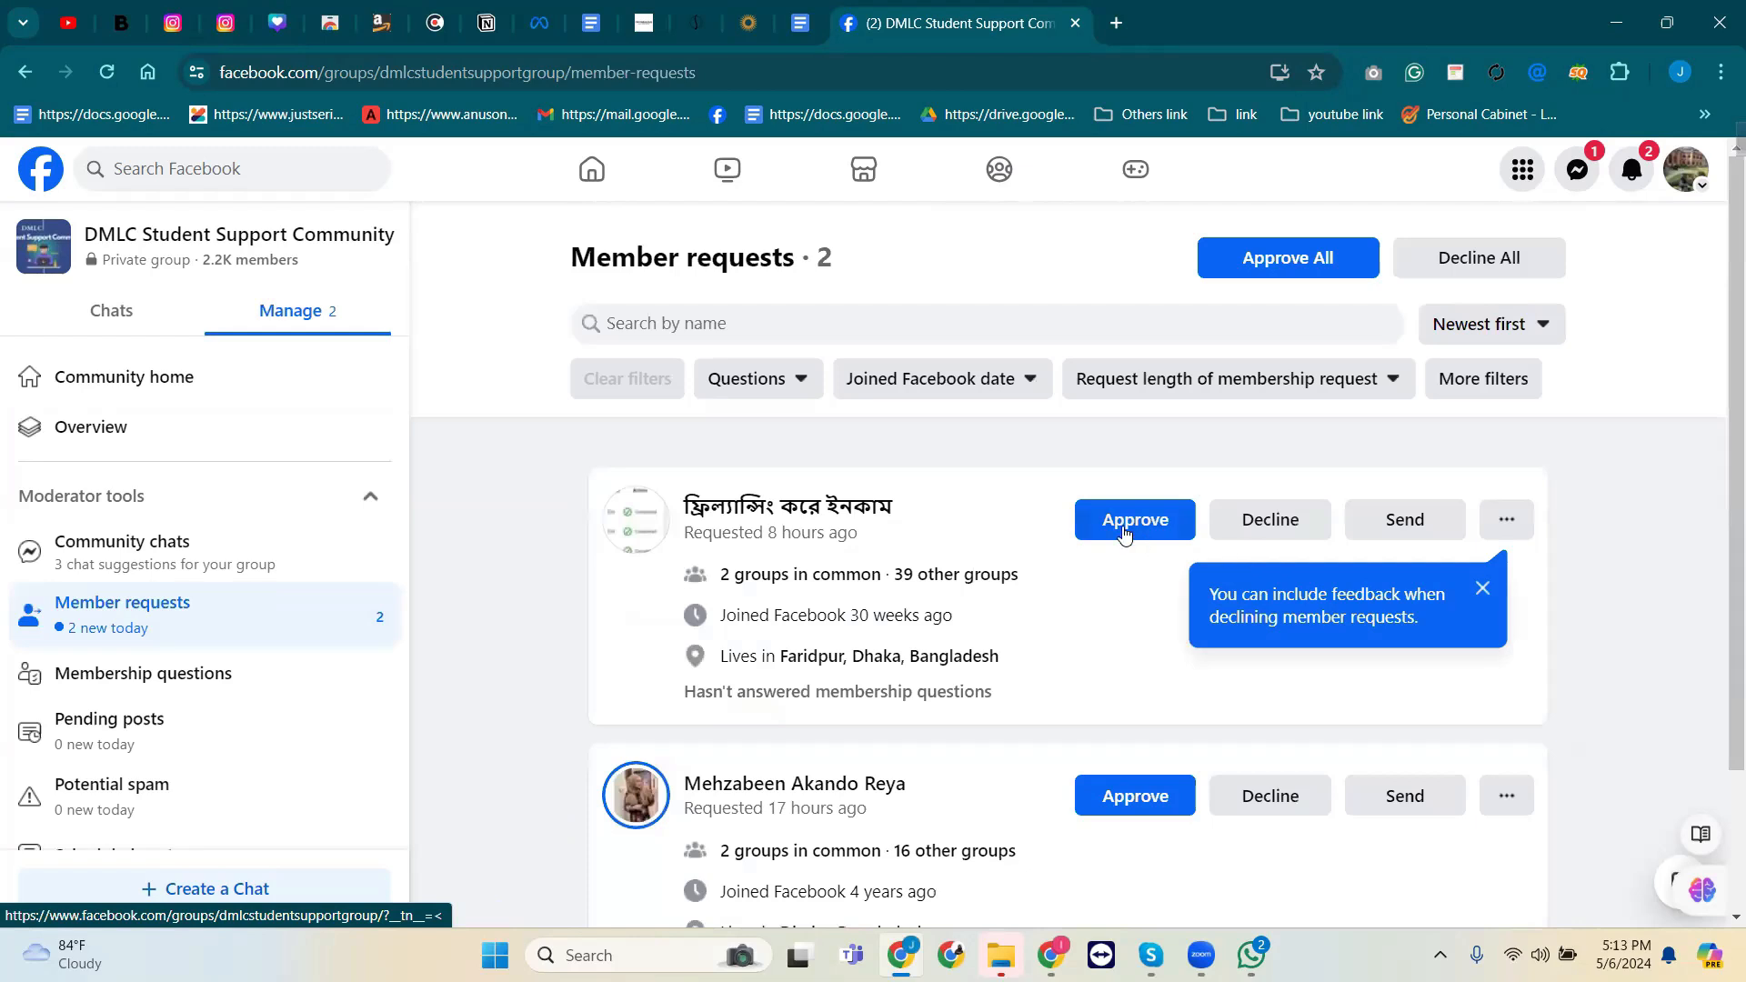
left_click(1129, 531)
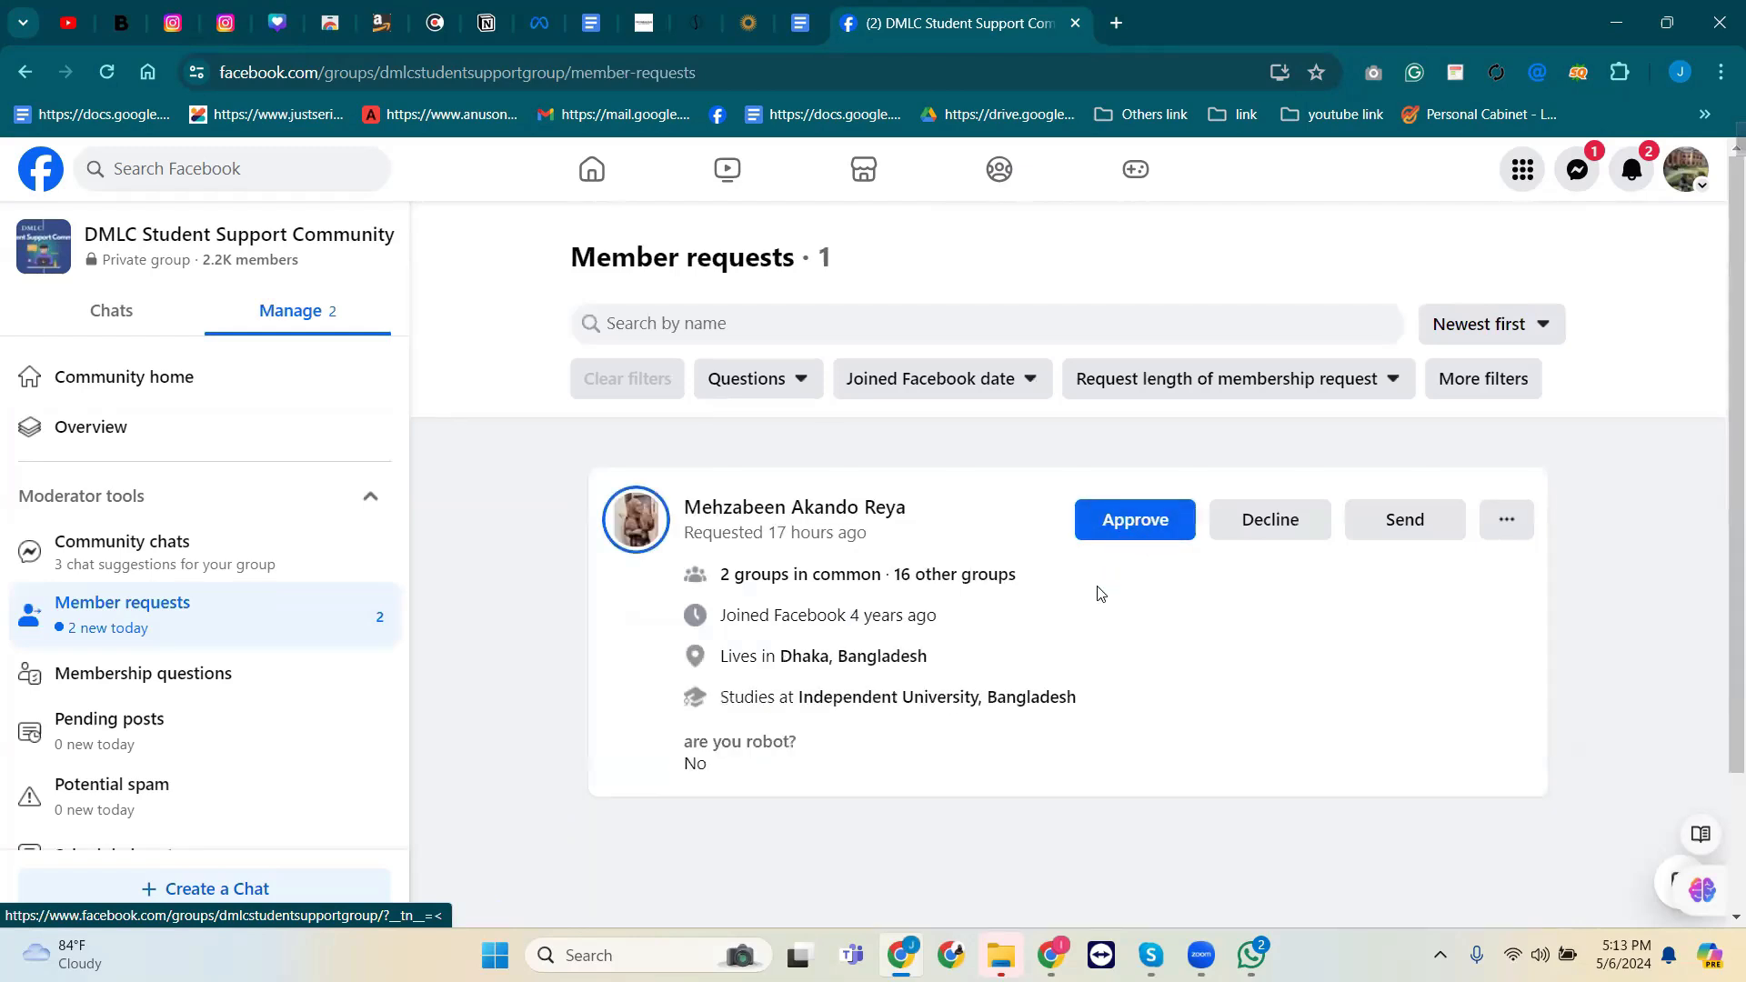
left_click(1116, 531)
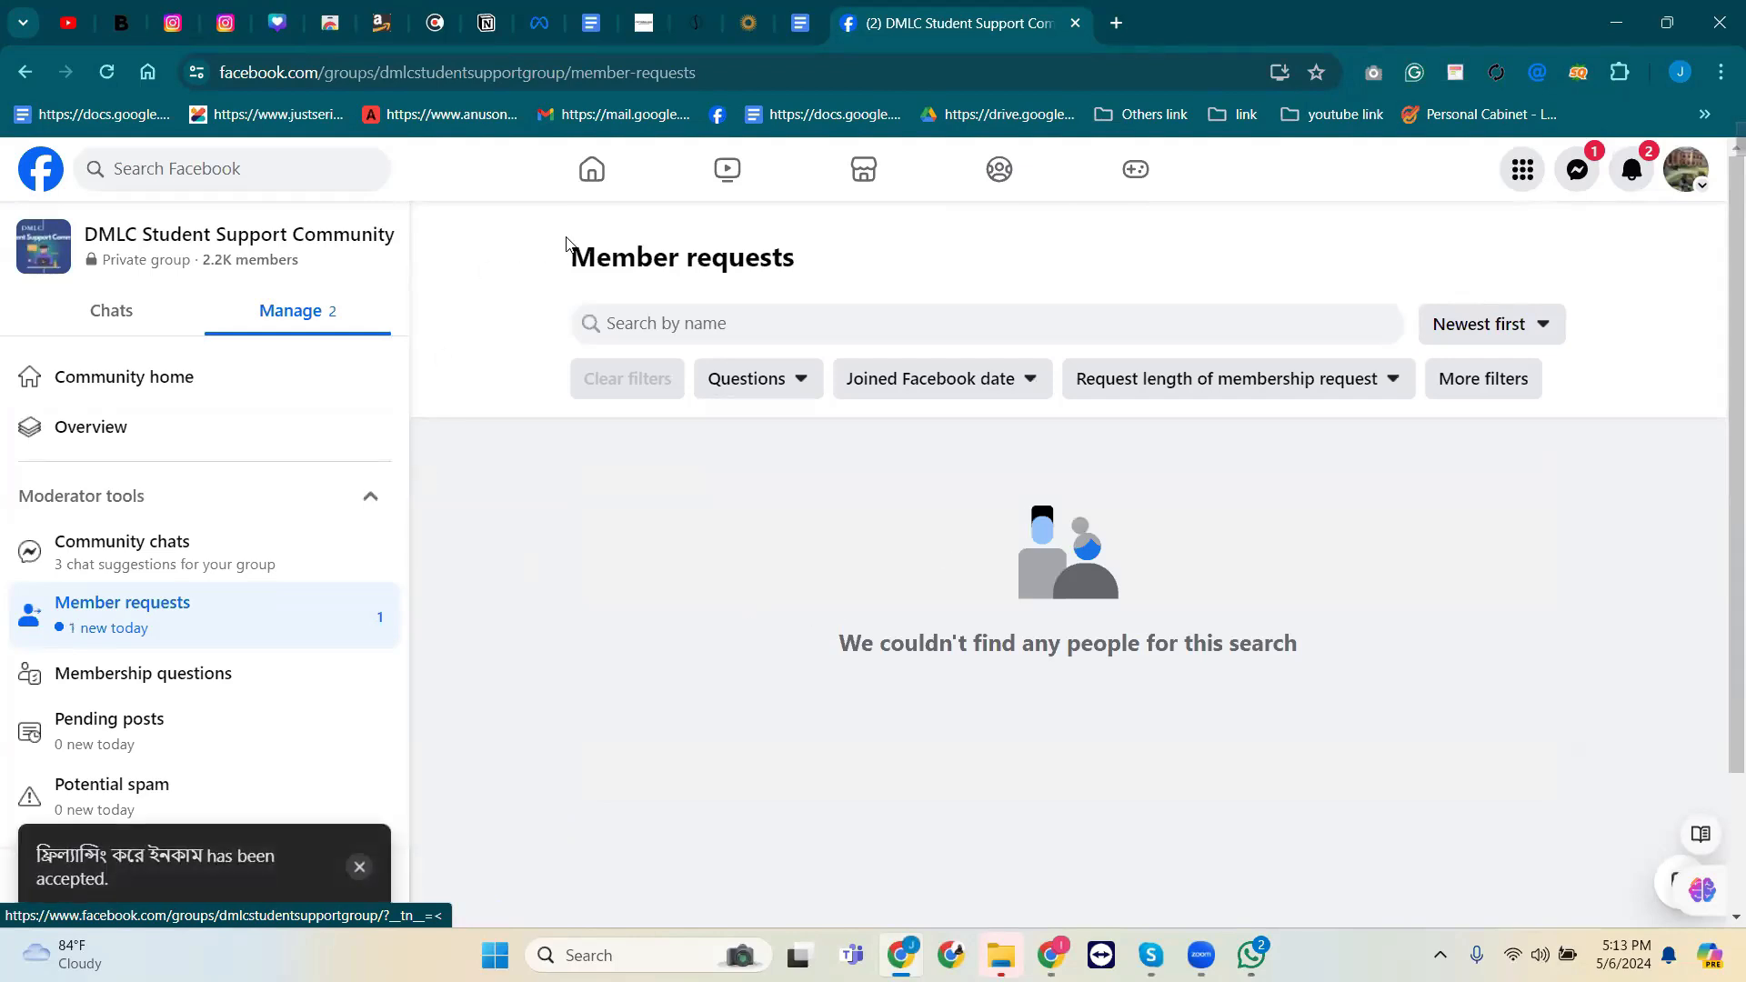
left_click(619, 188)
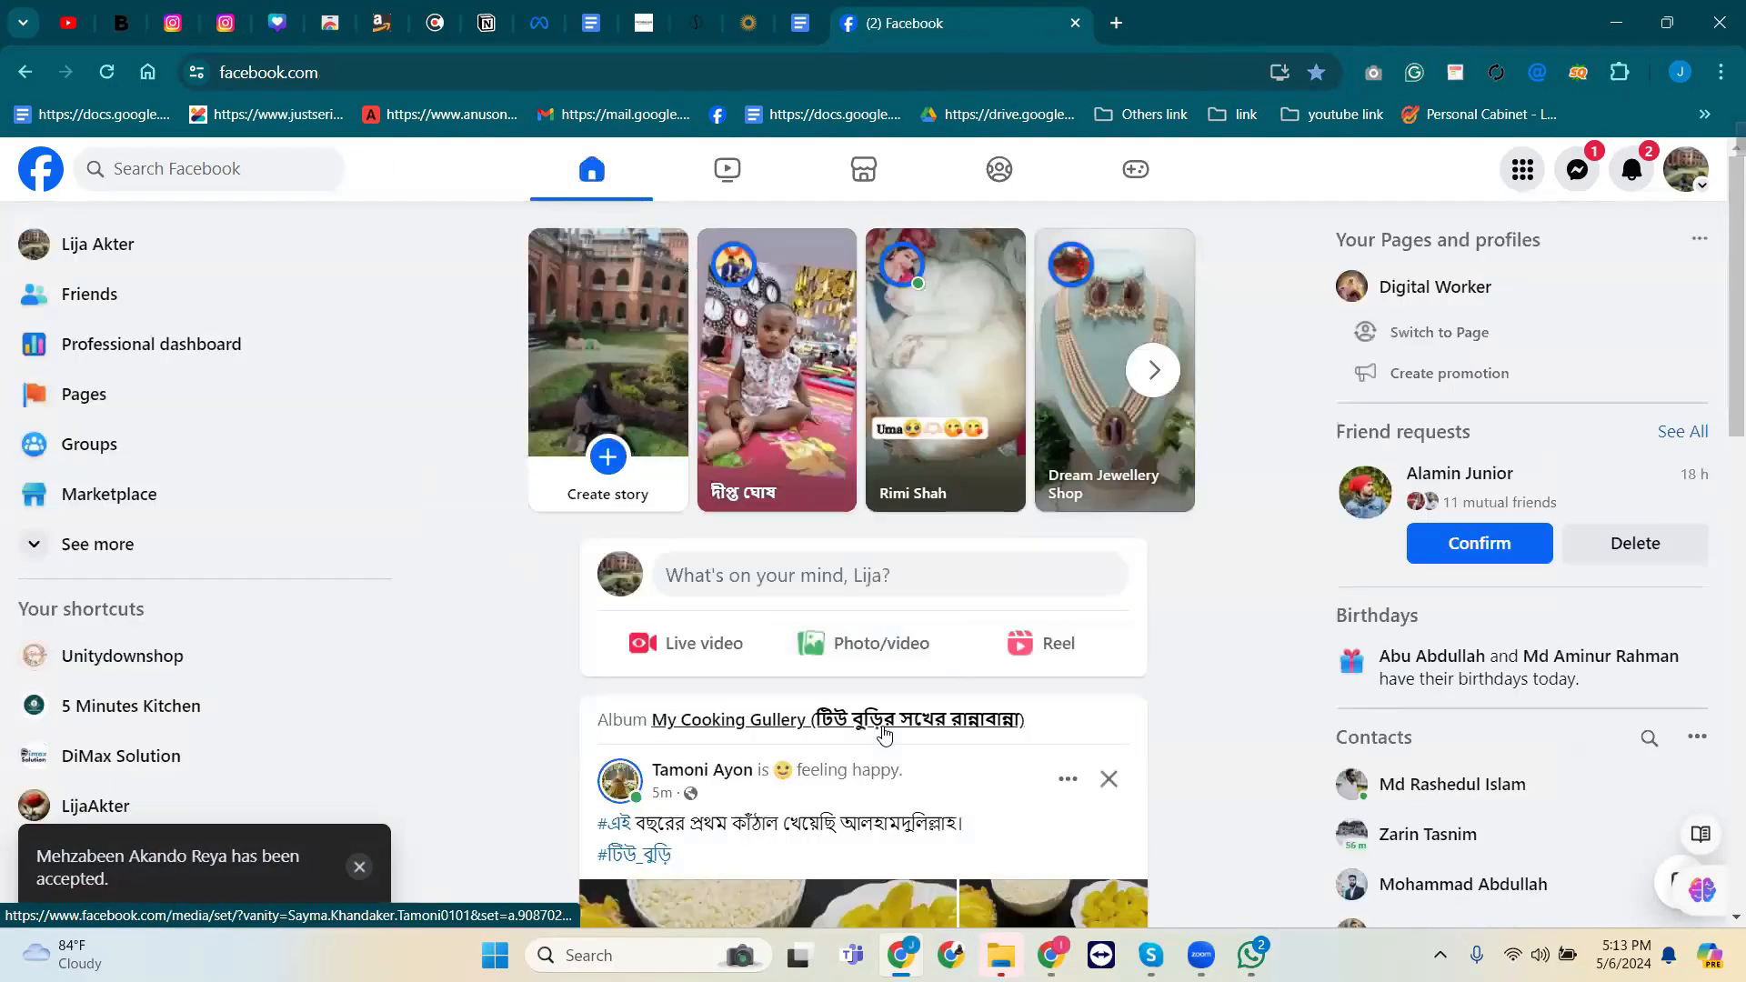
scroll(1322, 700, "down", 3)
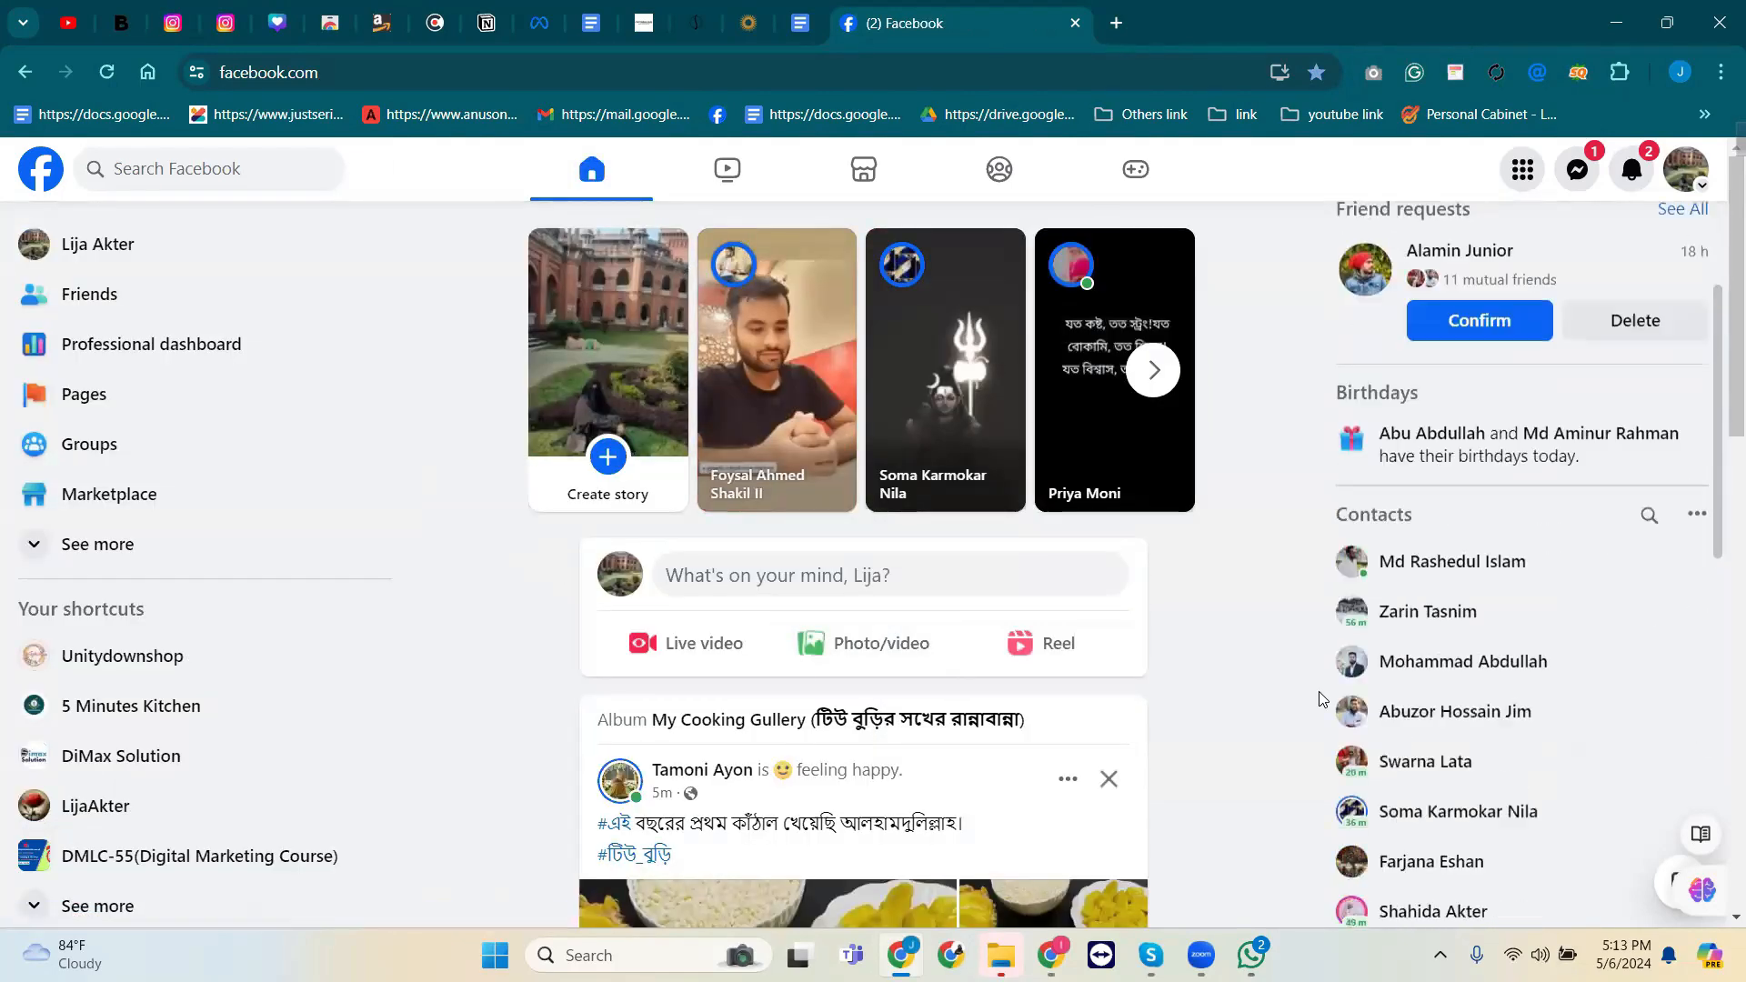
scroll(1322, 700, "down", 3)
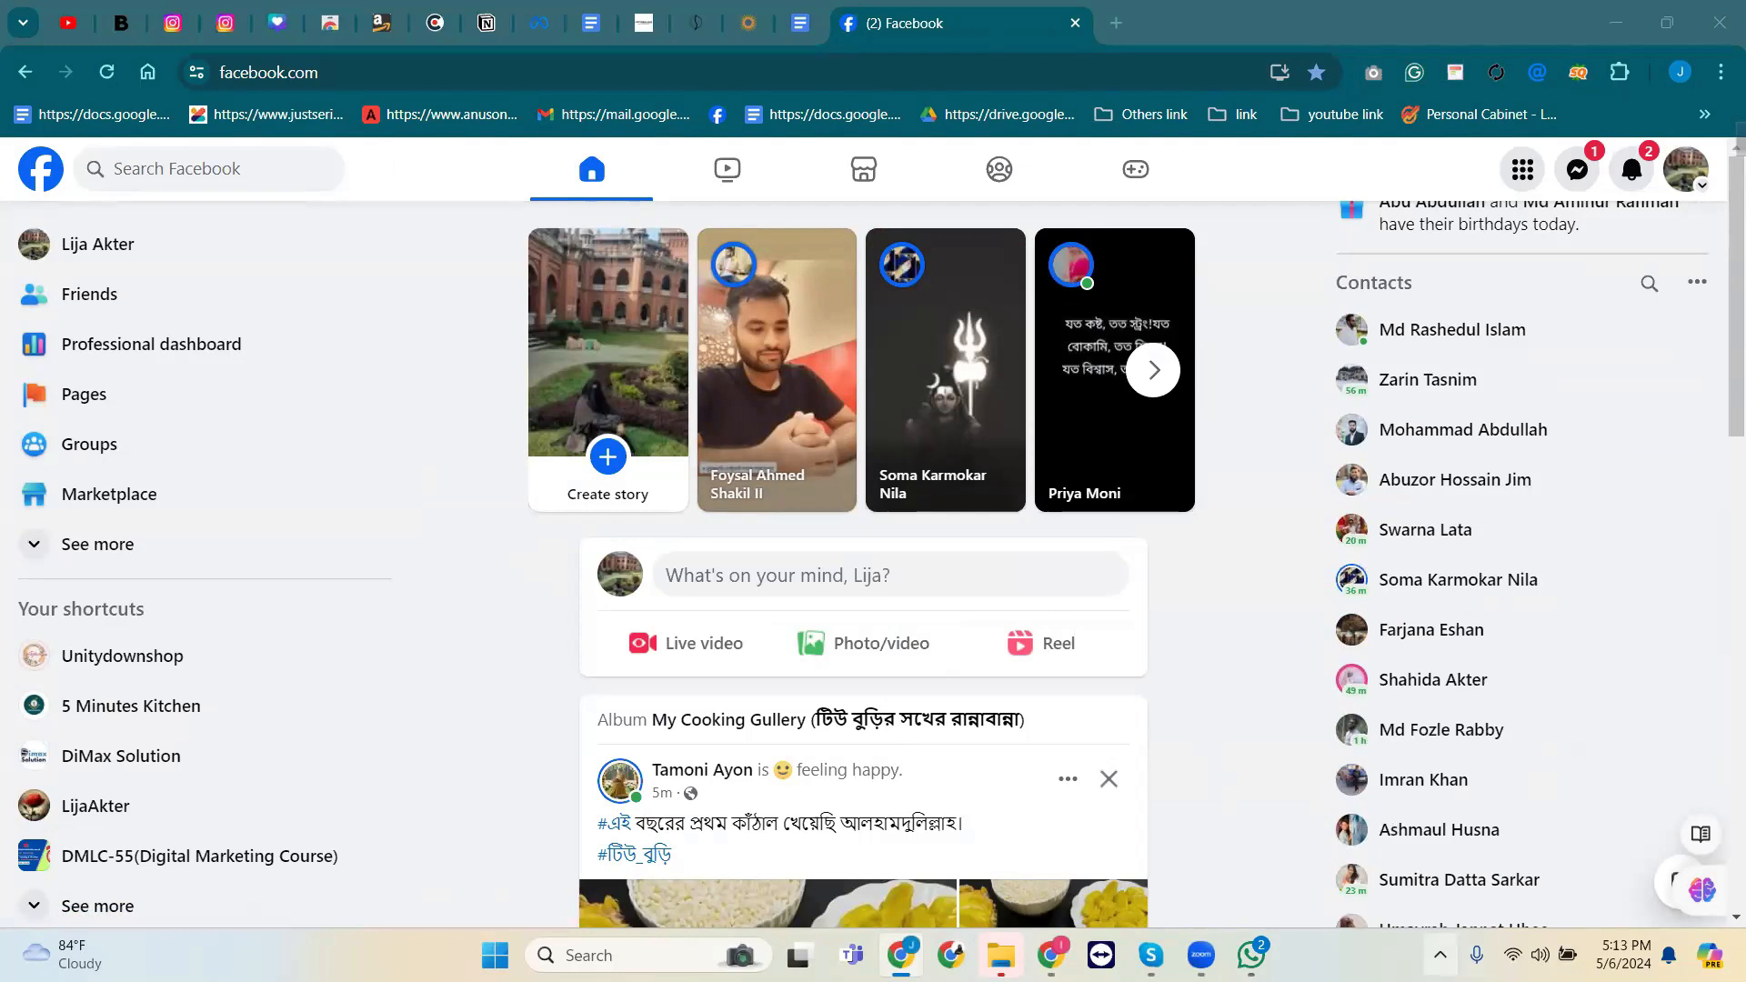
left_click(1439, 954)
left_click(1442, 848)
left_click_drag(0, 9, 558, 420)
left_click(515, 436)
left_click(628, 415)
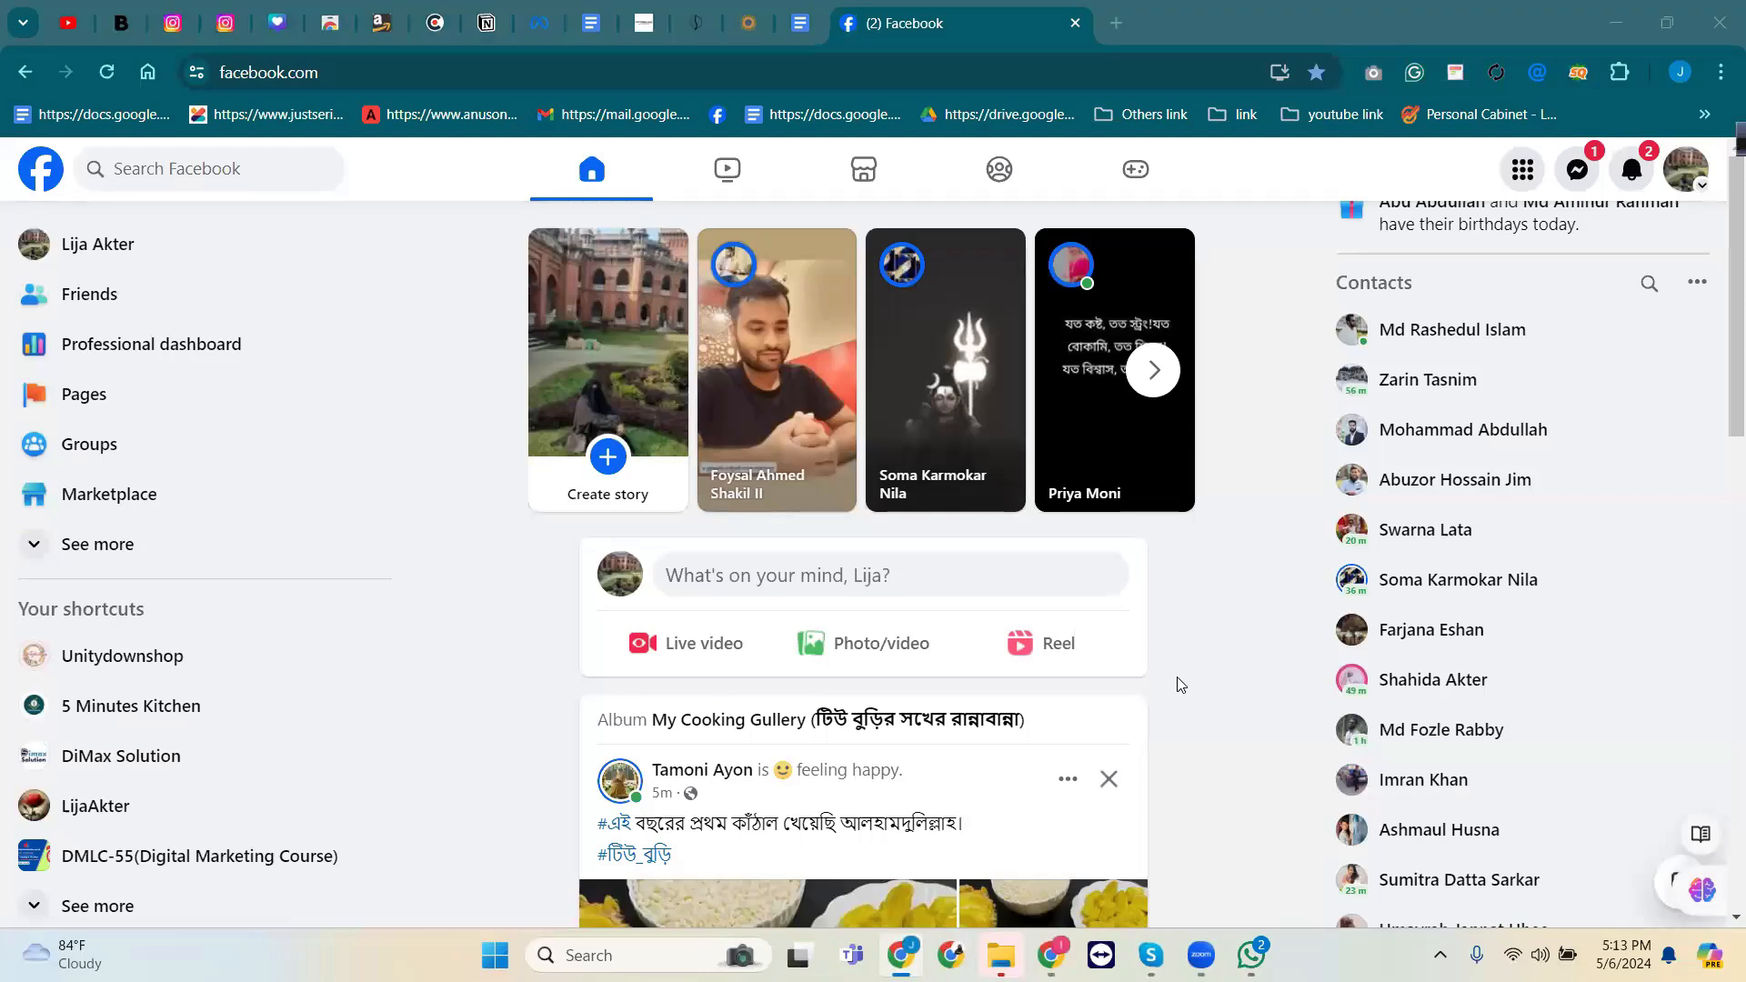
scroll(1037, 663, "down", 5)
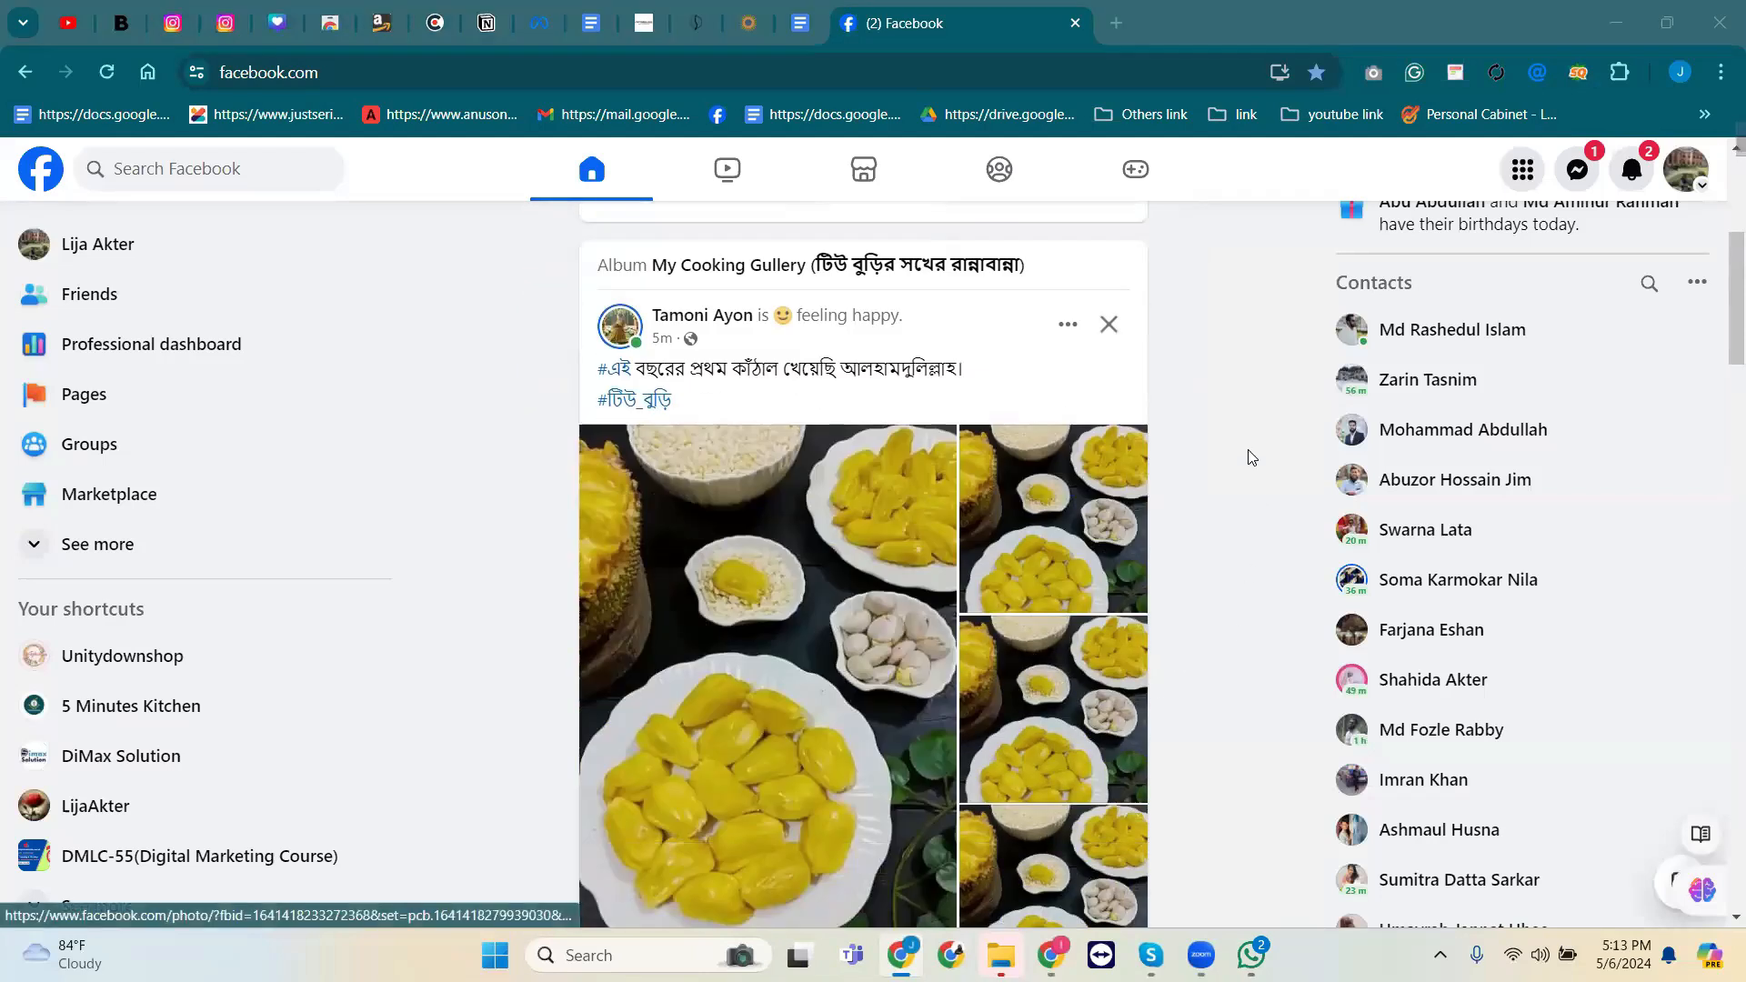